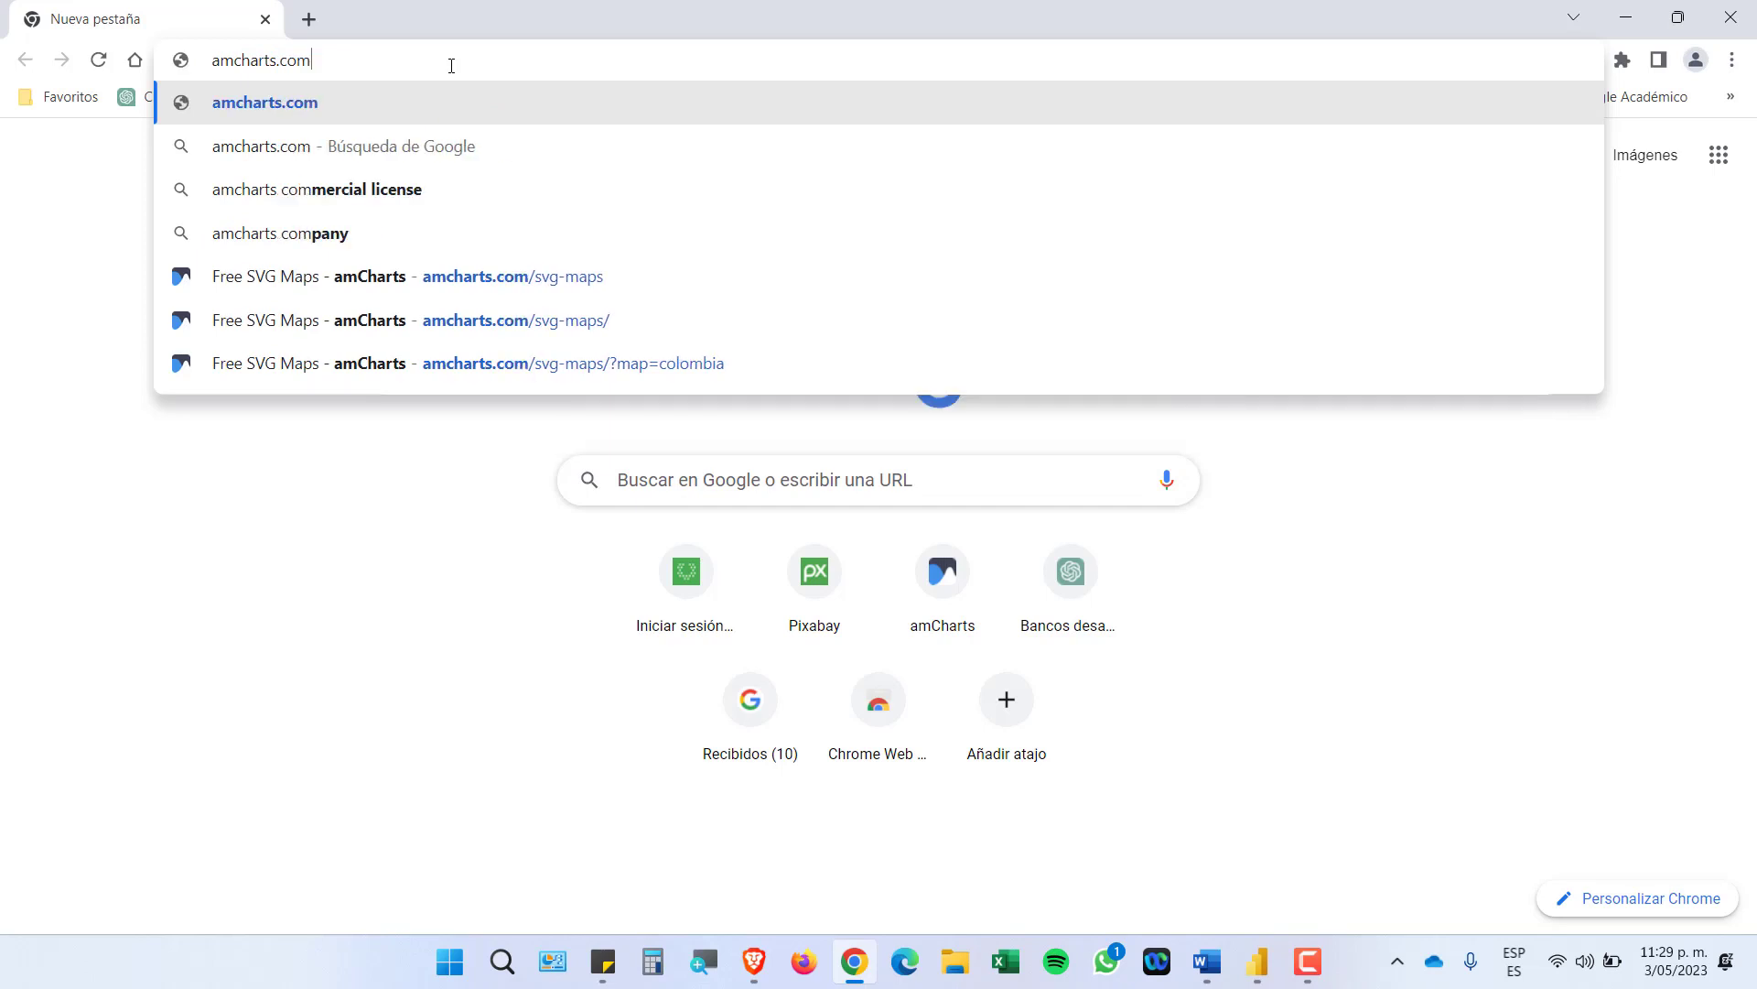
# Open the amcharts.com/svg-maps page and dismiss the translation prompt
pyautogui.write('/s')
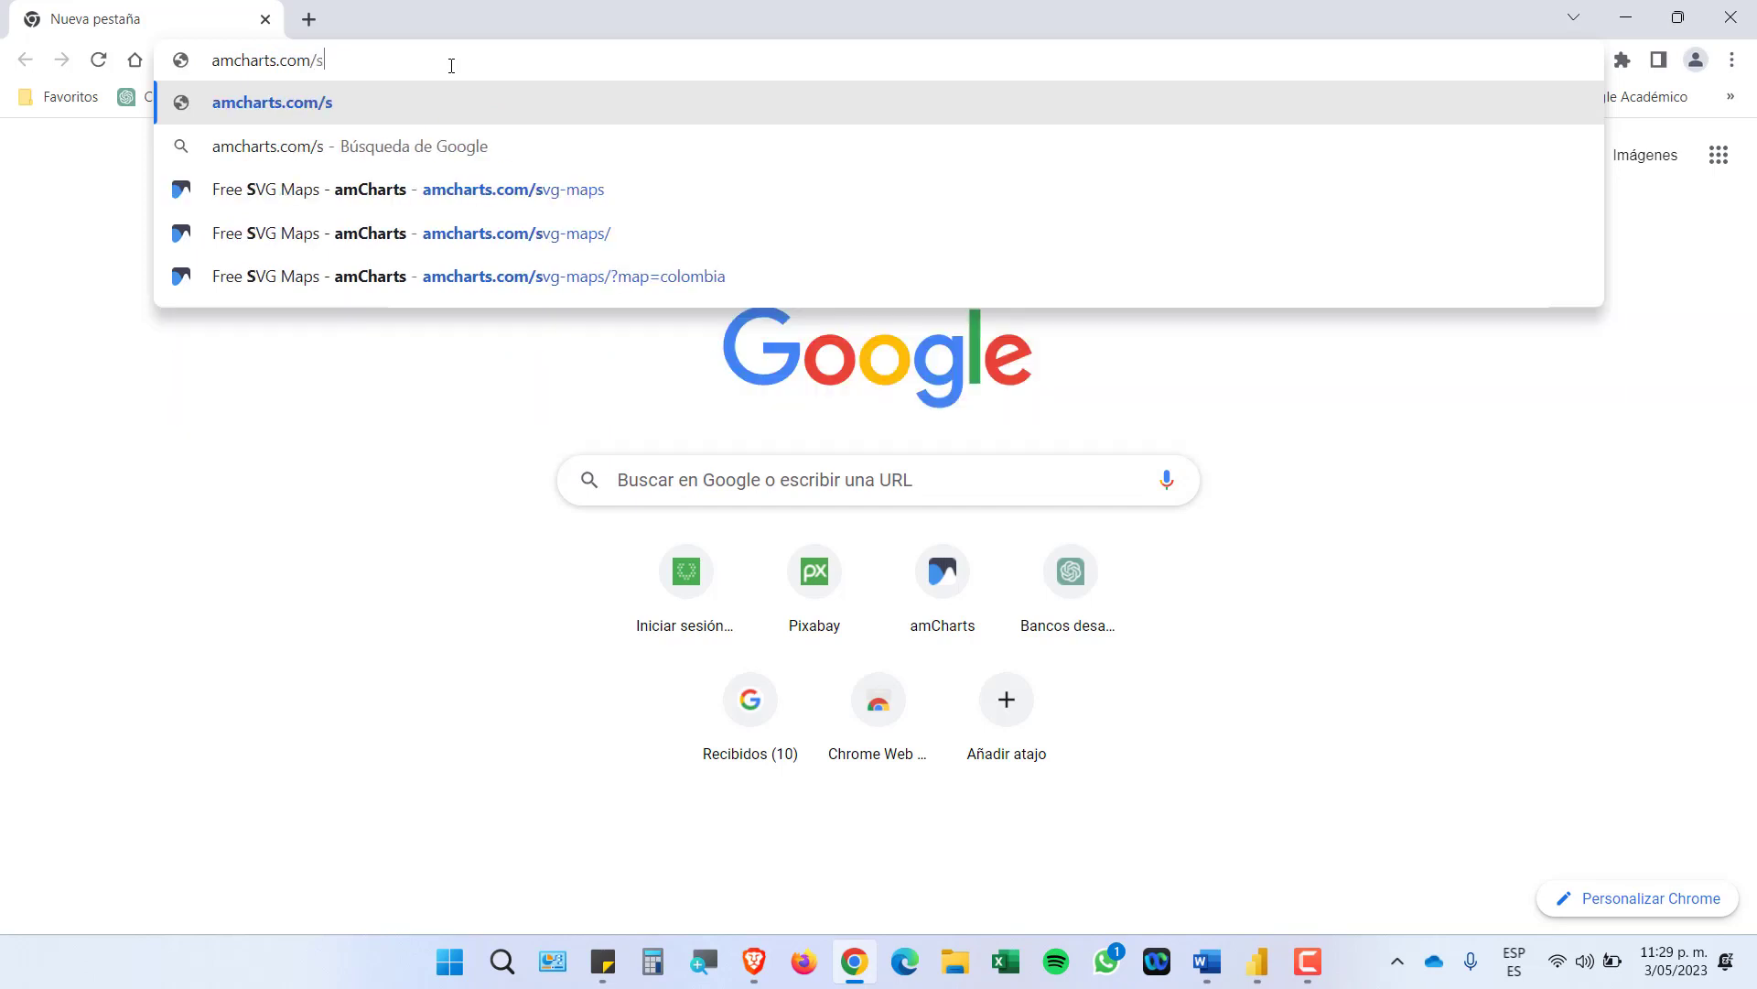
pyautogui.write('vg-maps')
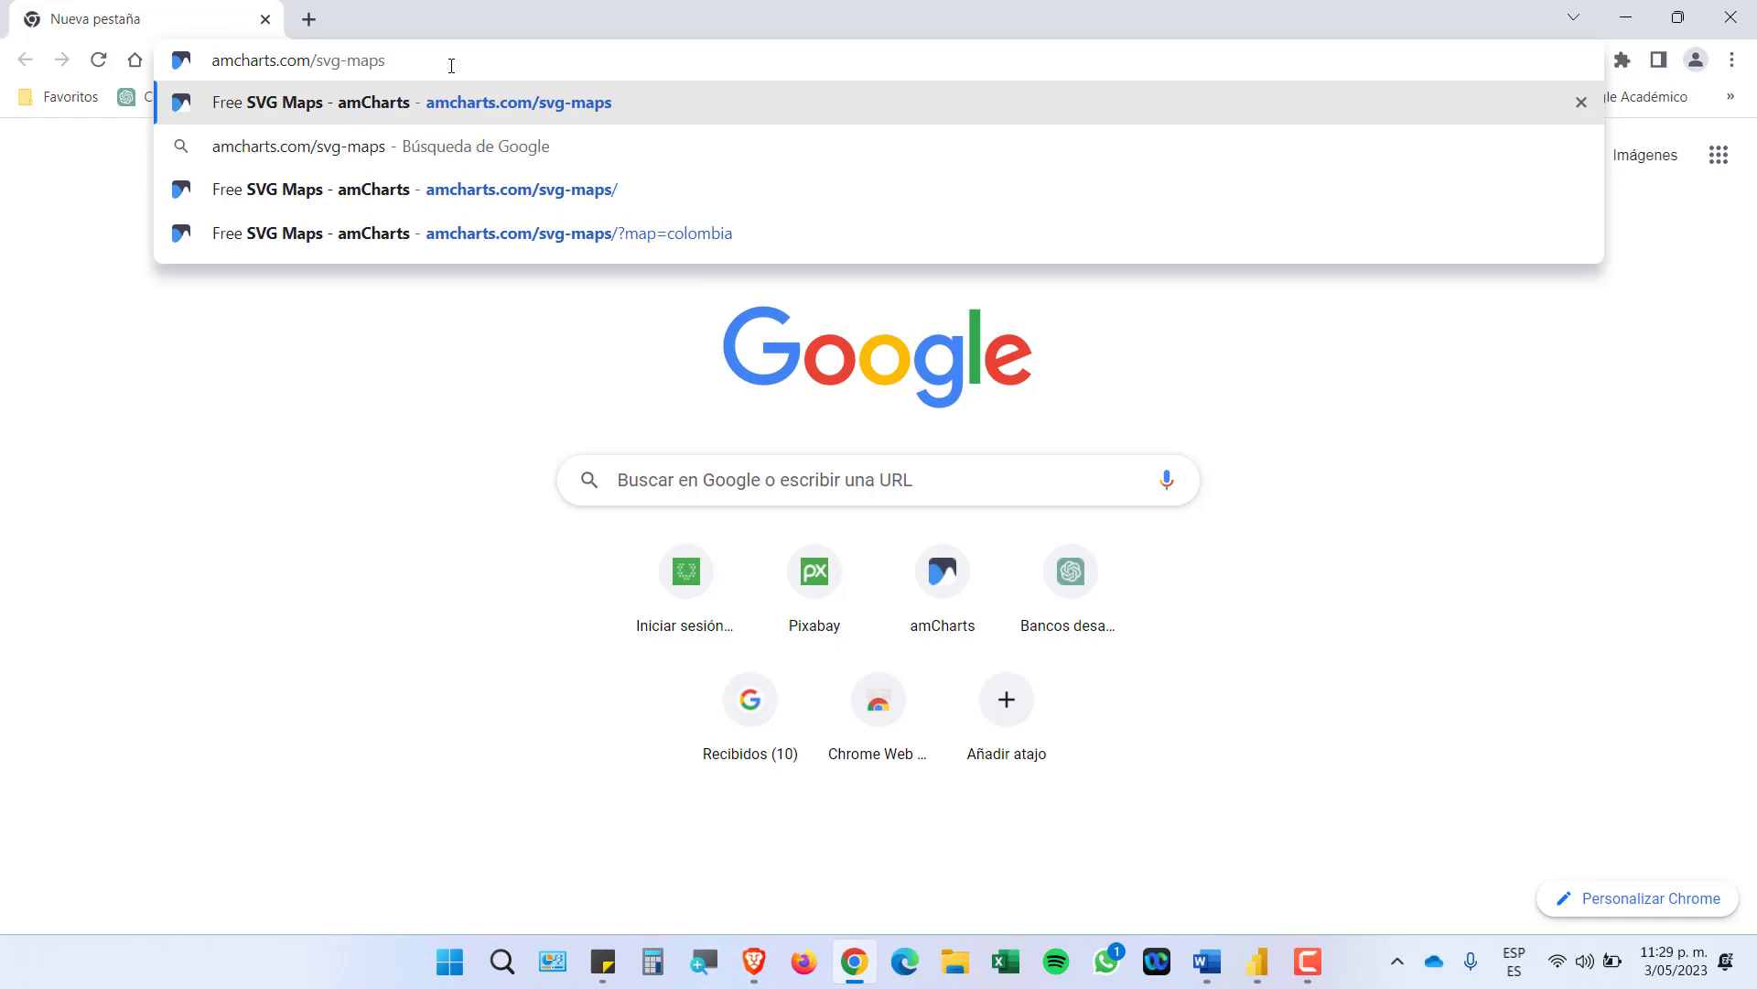
pyautogui.press('Return')
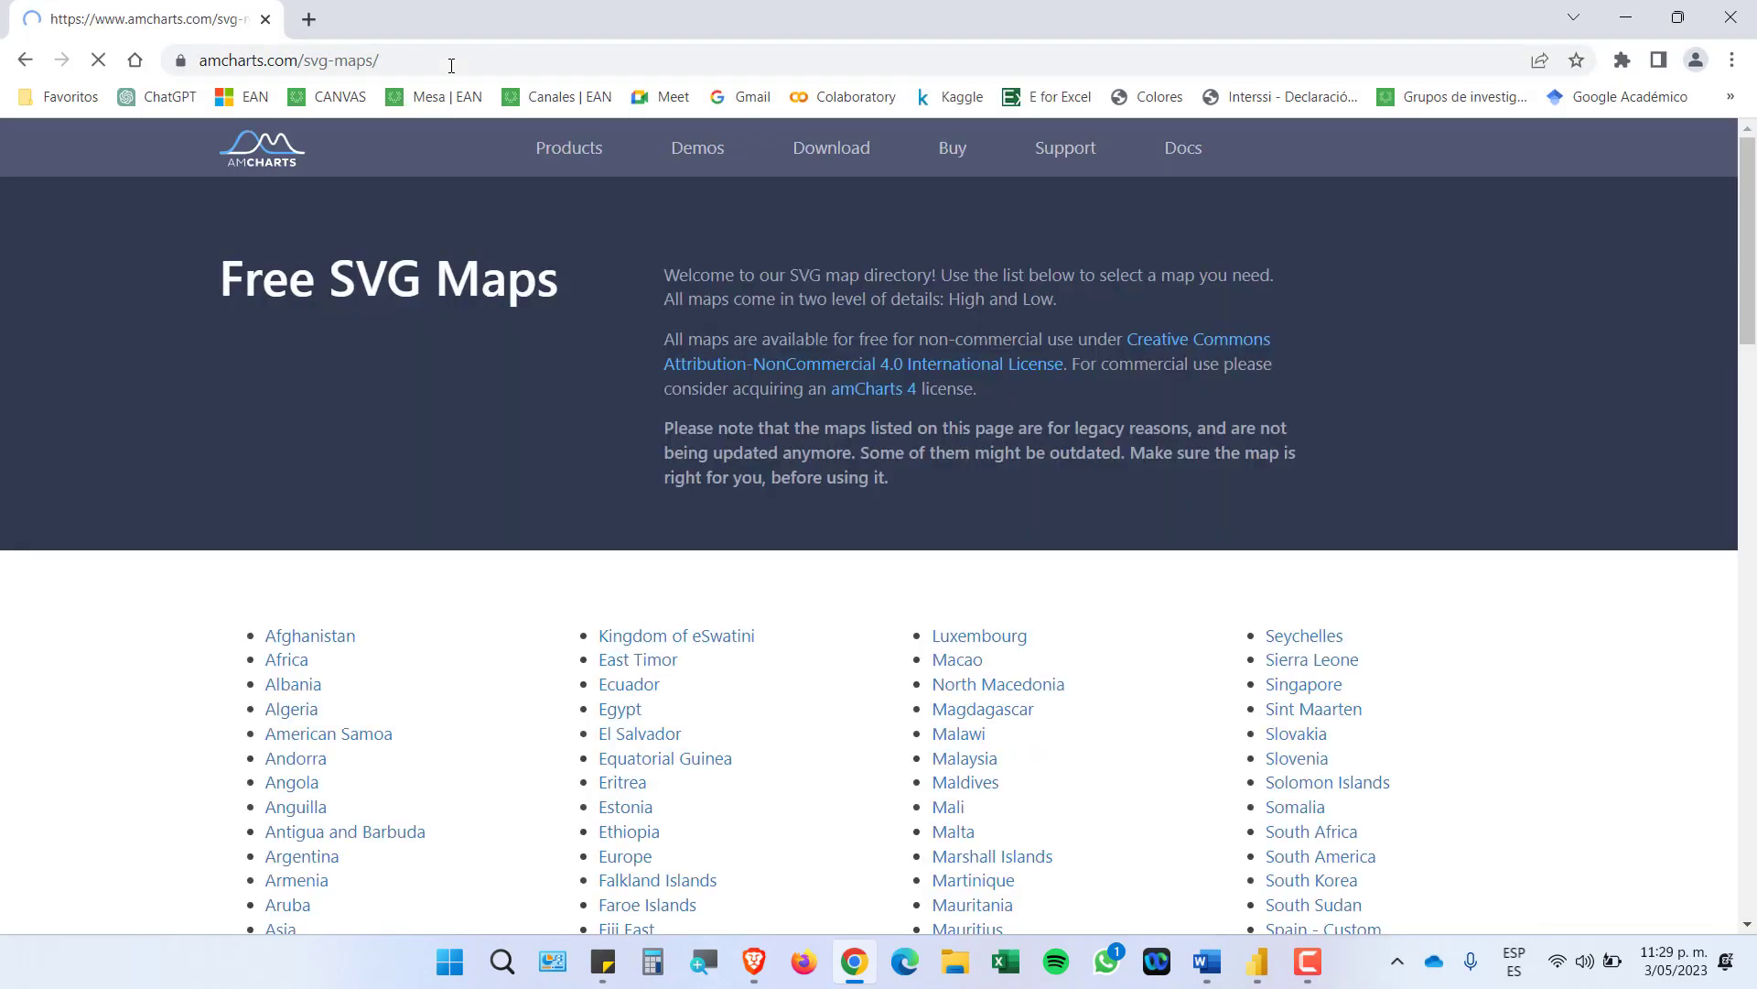
pyautogui.click(707, 971)
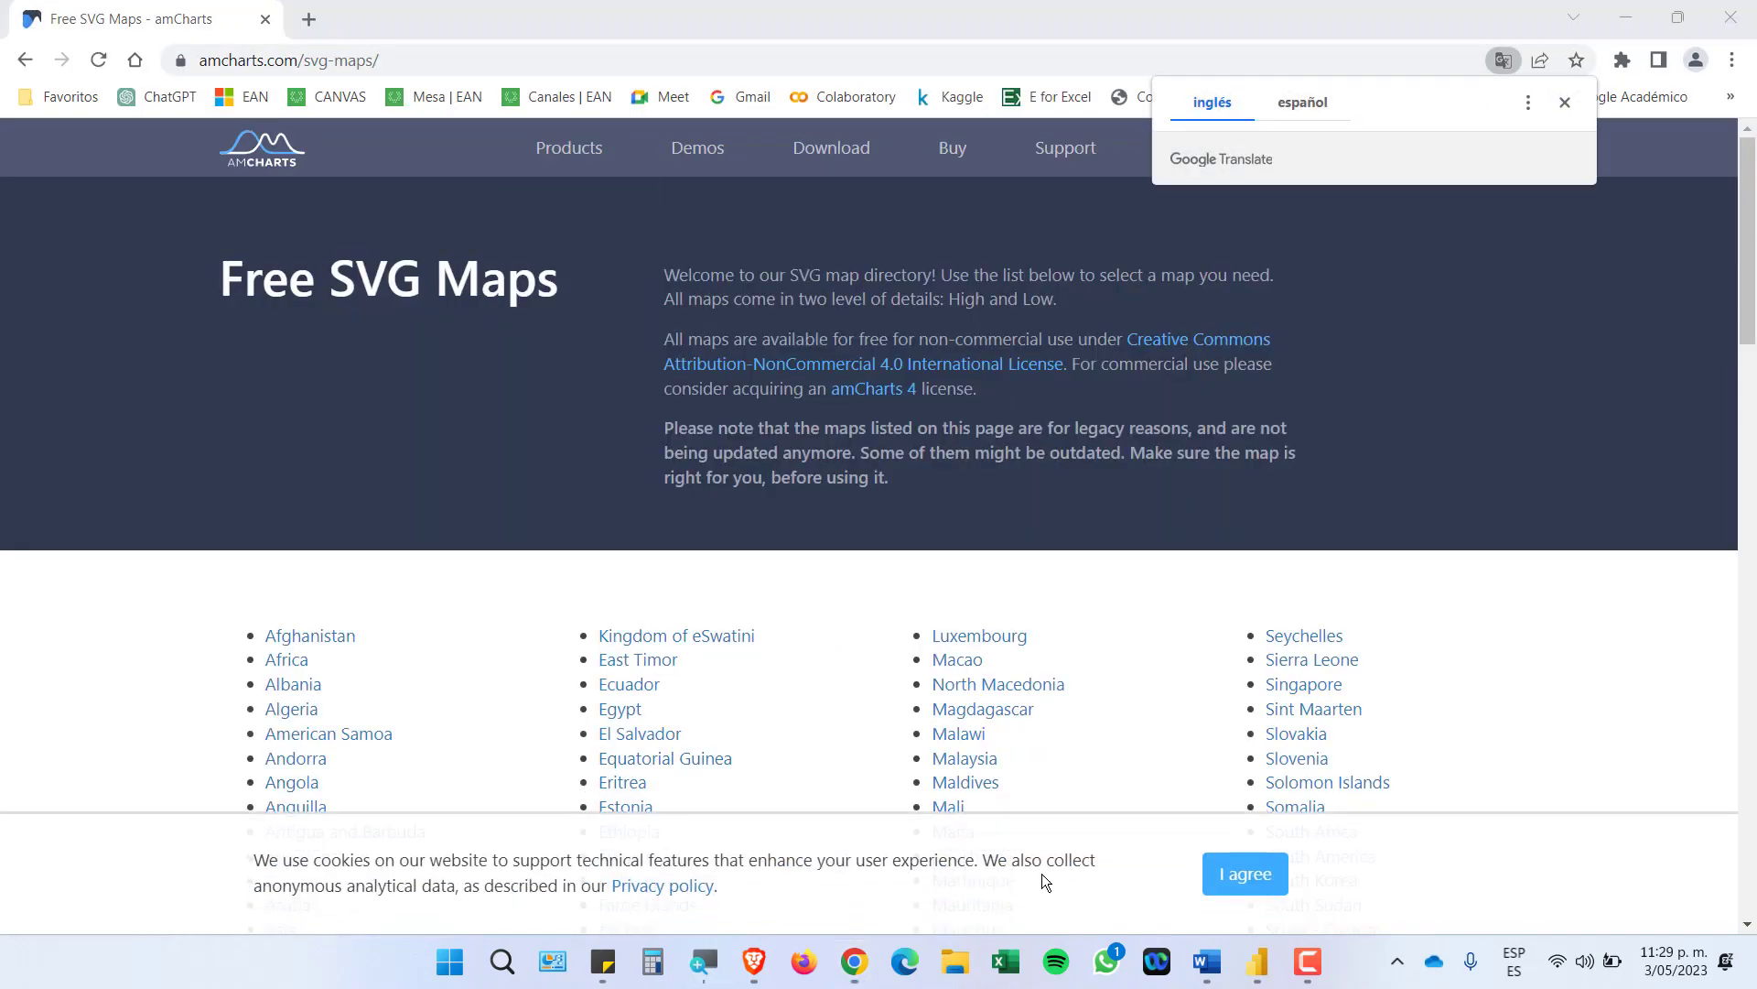
pyautogui.click(1117, 902)
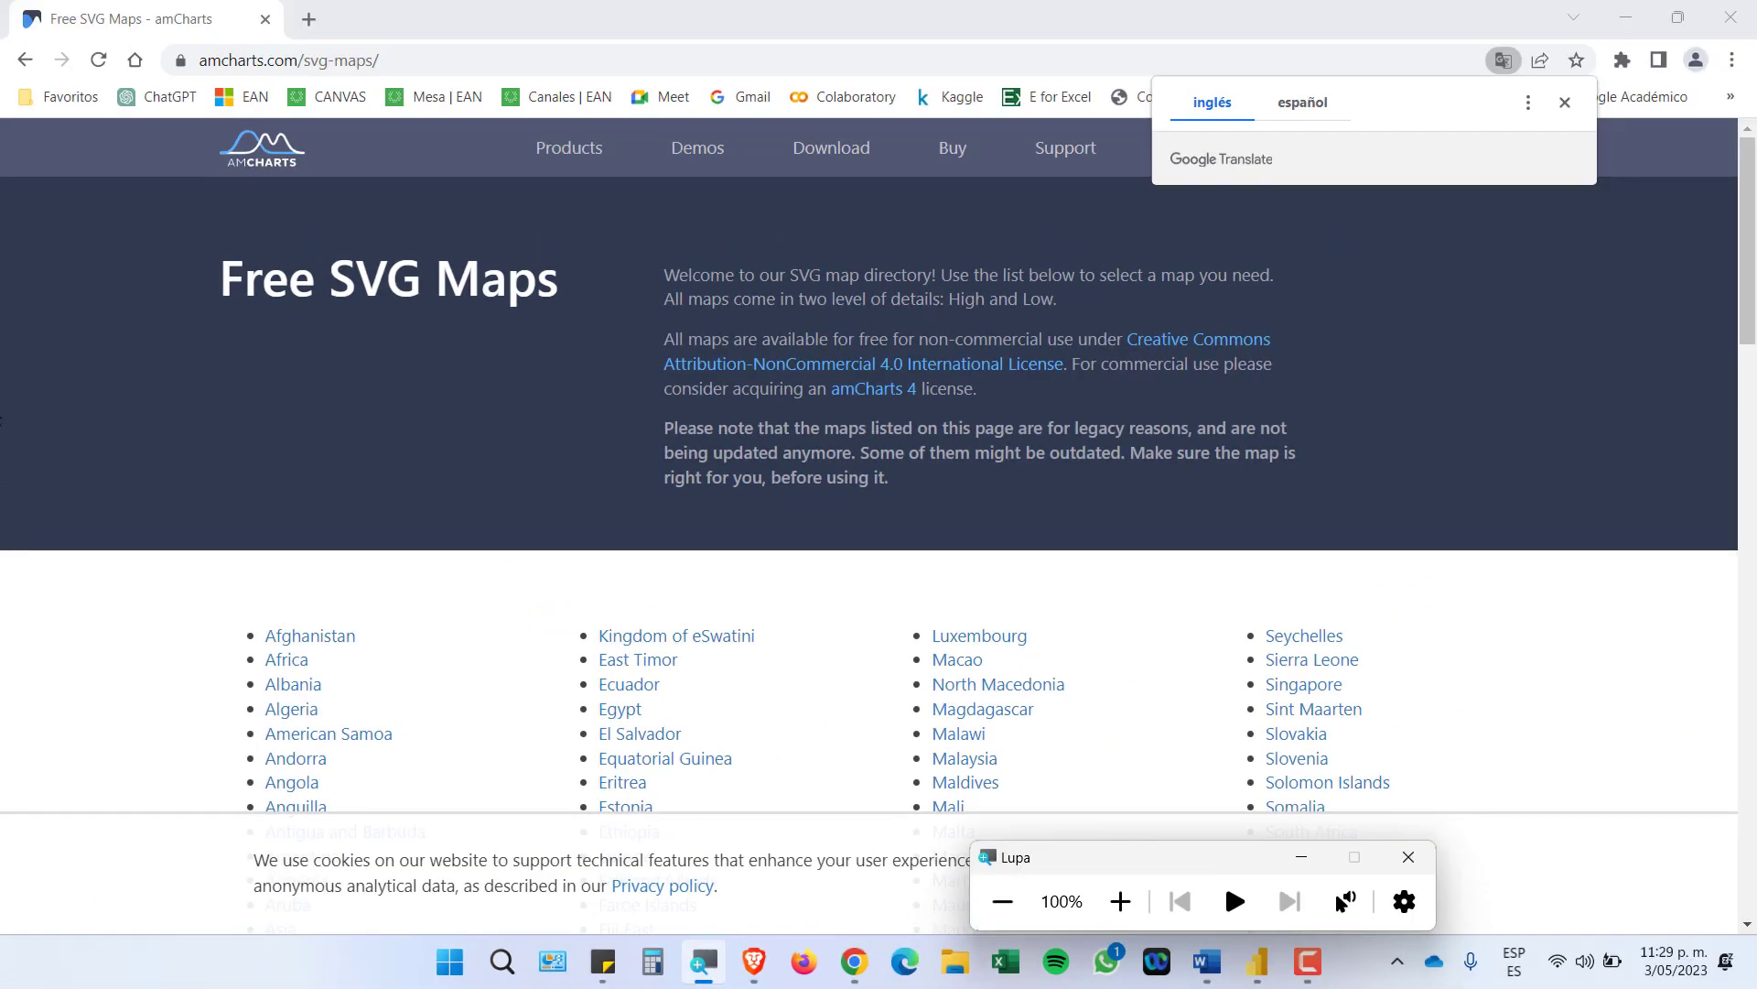
pyautogui.click(1557, 111)
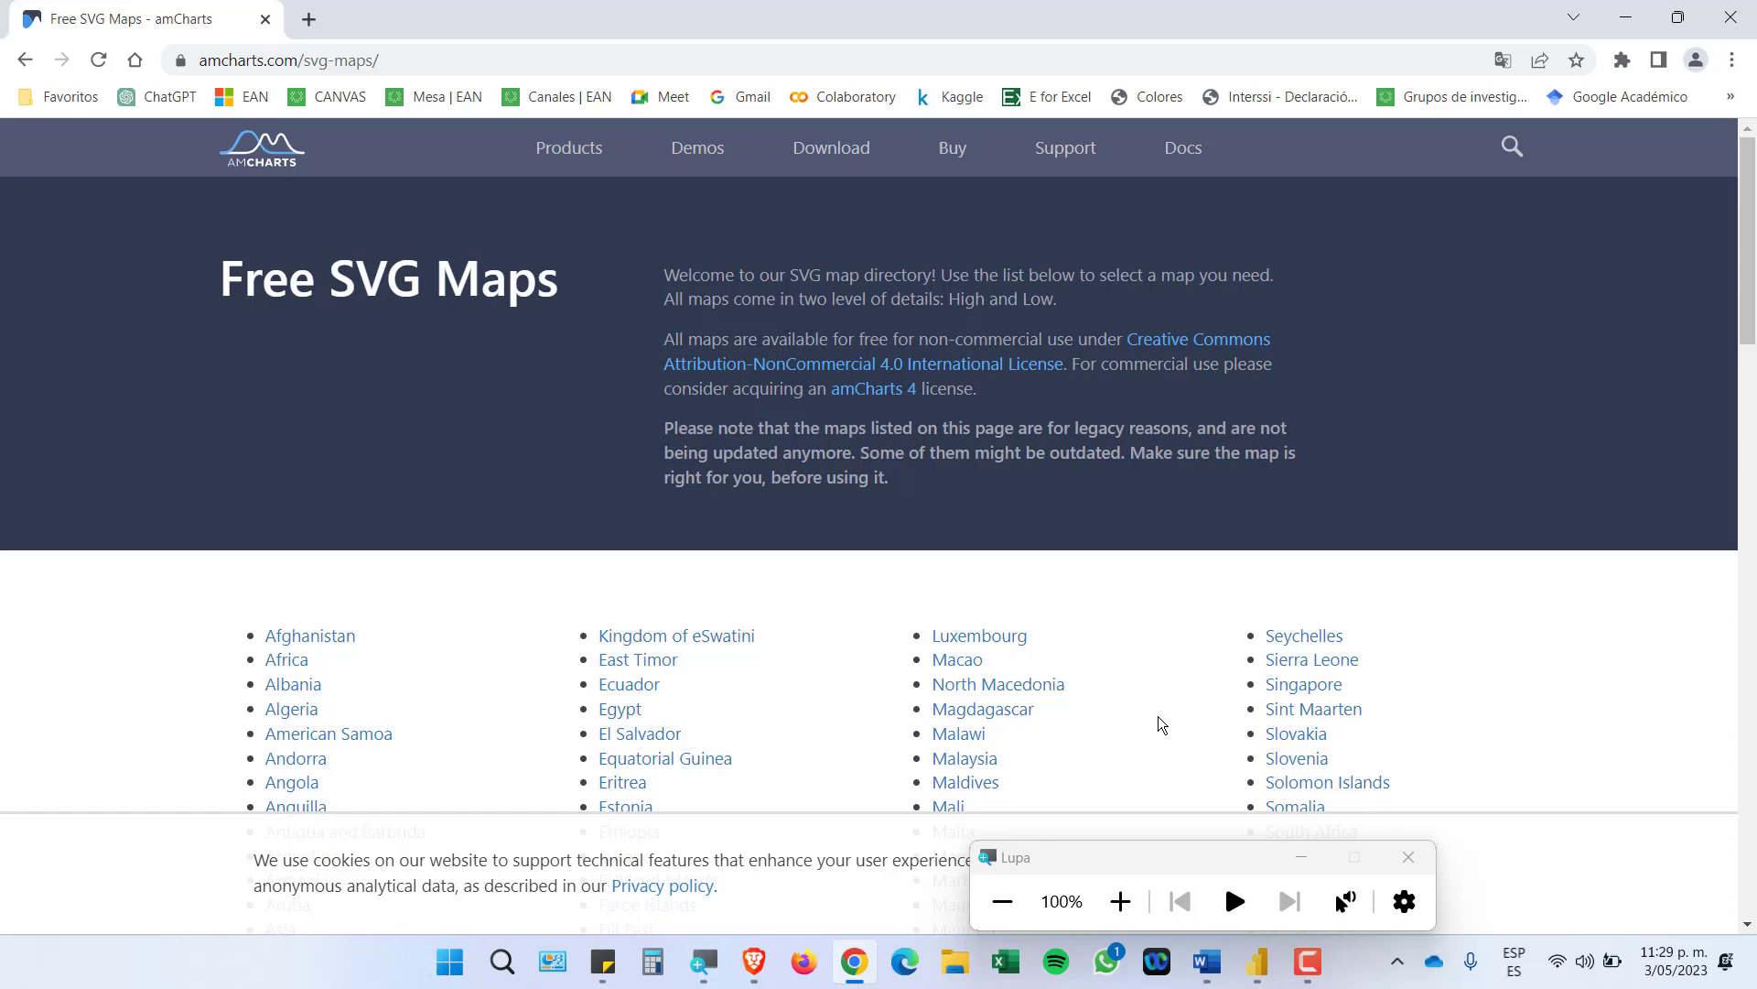
# Find Colombia in the Free SVG Maps directory and open its map
pyautogui.scroll(-3, 516, 547)
pyautogui.scroll(3, 529, 461)
pyautogui.scroll(-2, 684, 553)
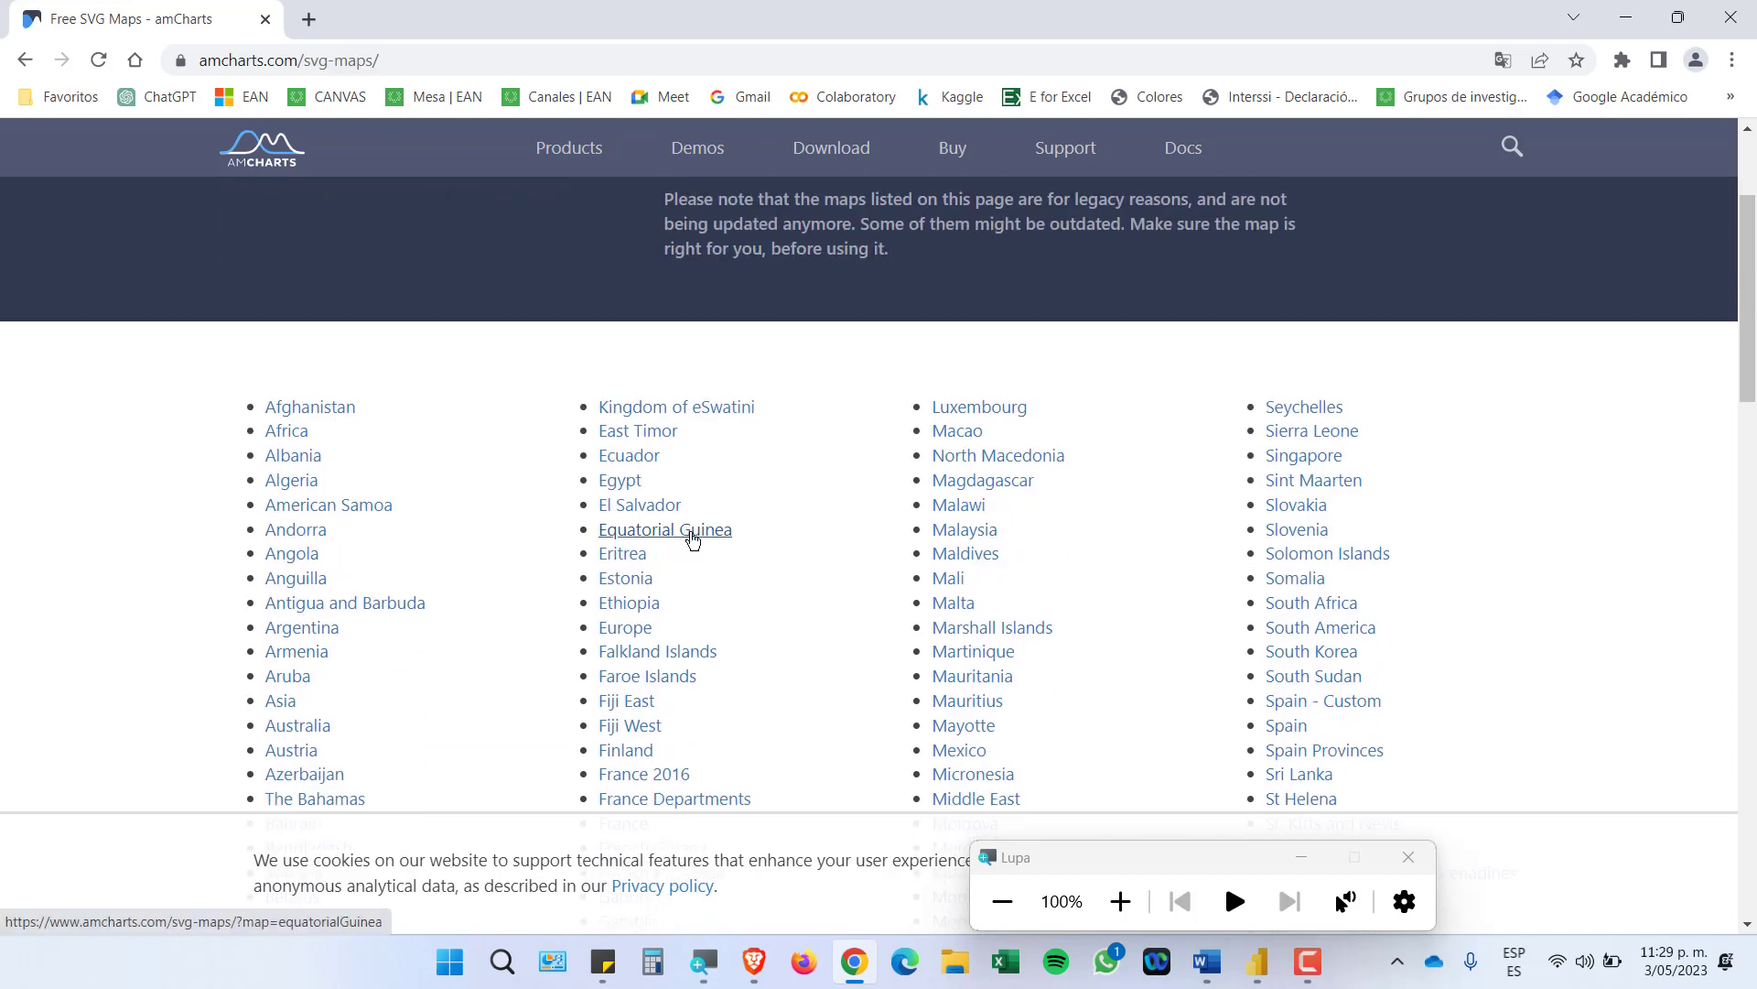
pyautogui.scroll(-2, 504, 573)
pyautogui.scroll(-2, 510, 573)
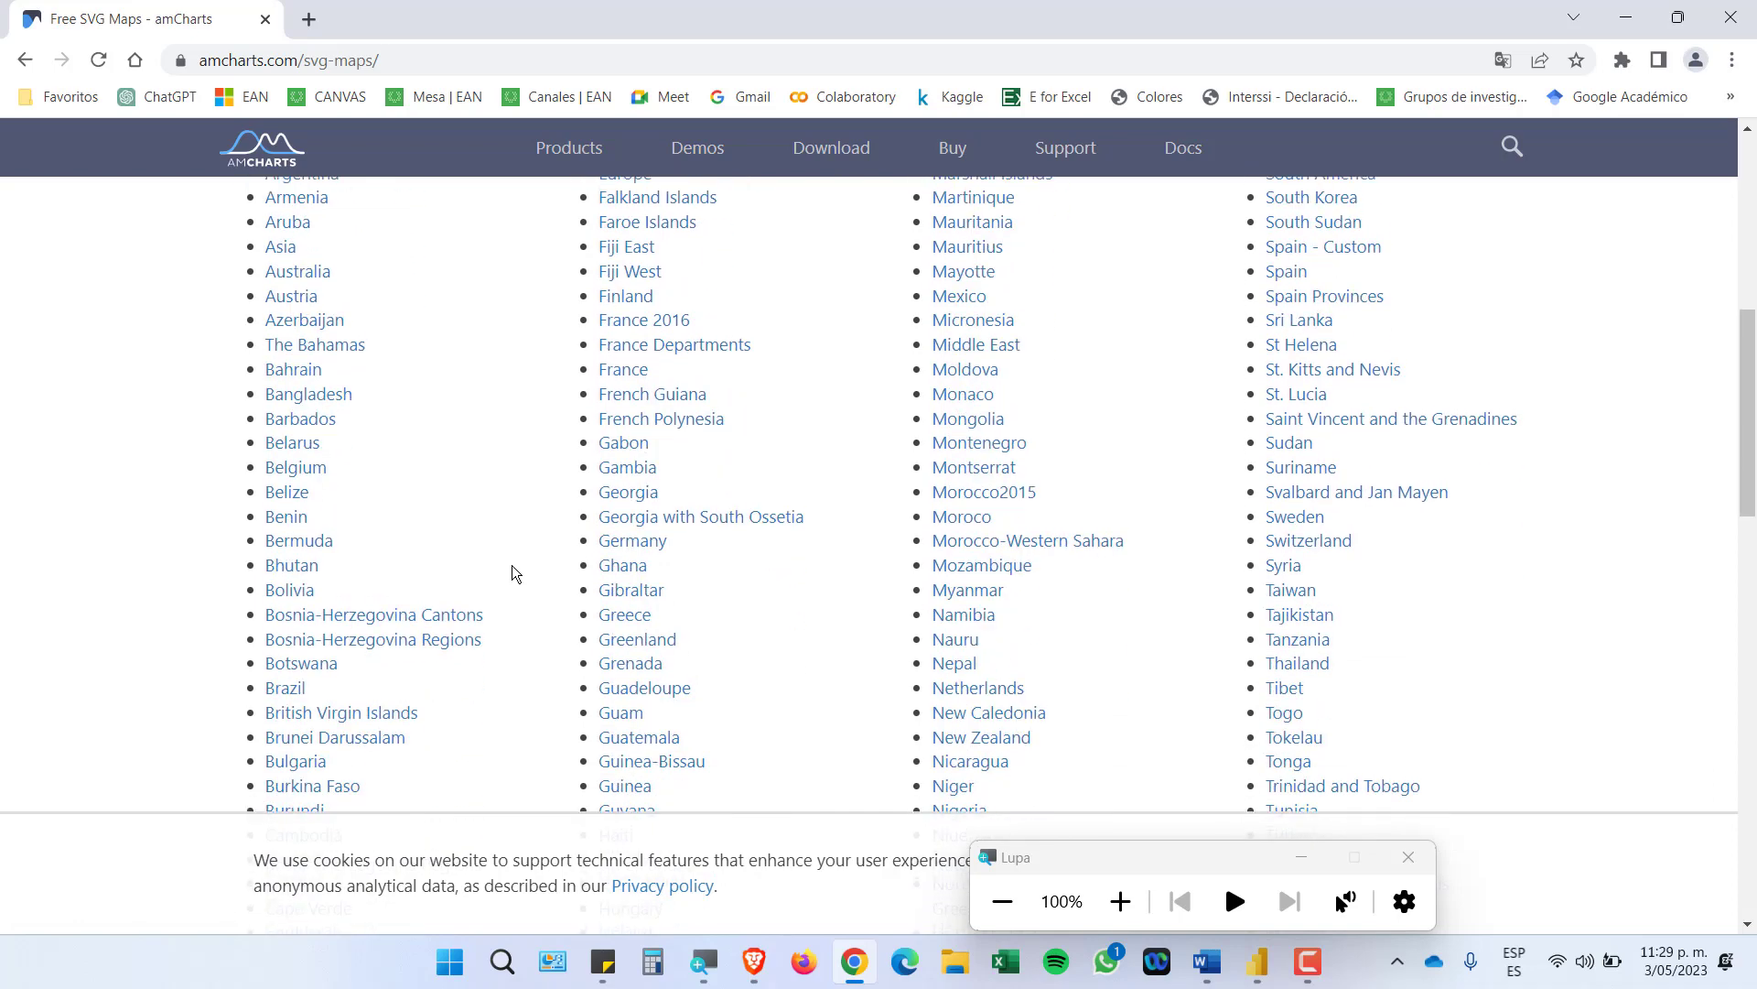
pyautogui.scroll(-2, 510, 570)
pyautogui.scroll(-1, 451, 628)
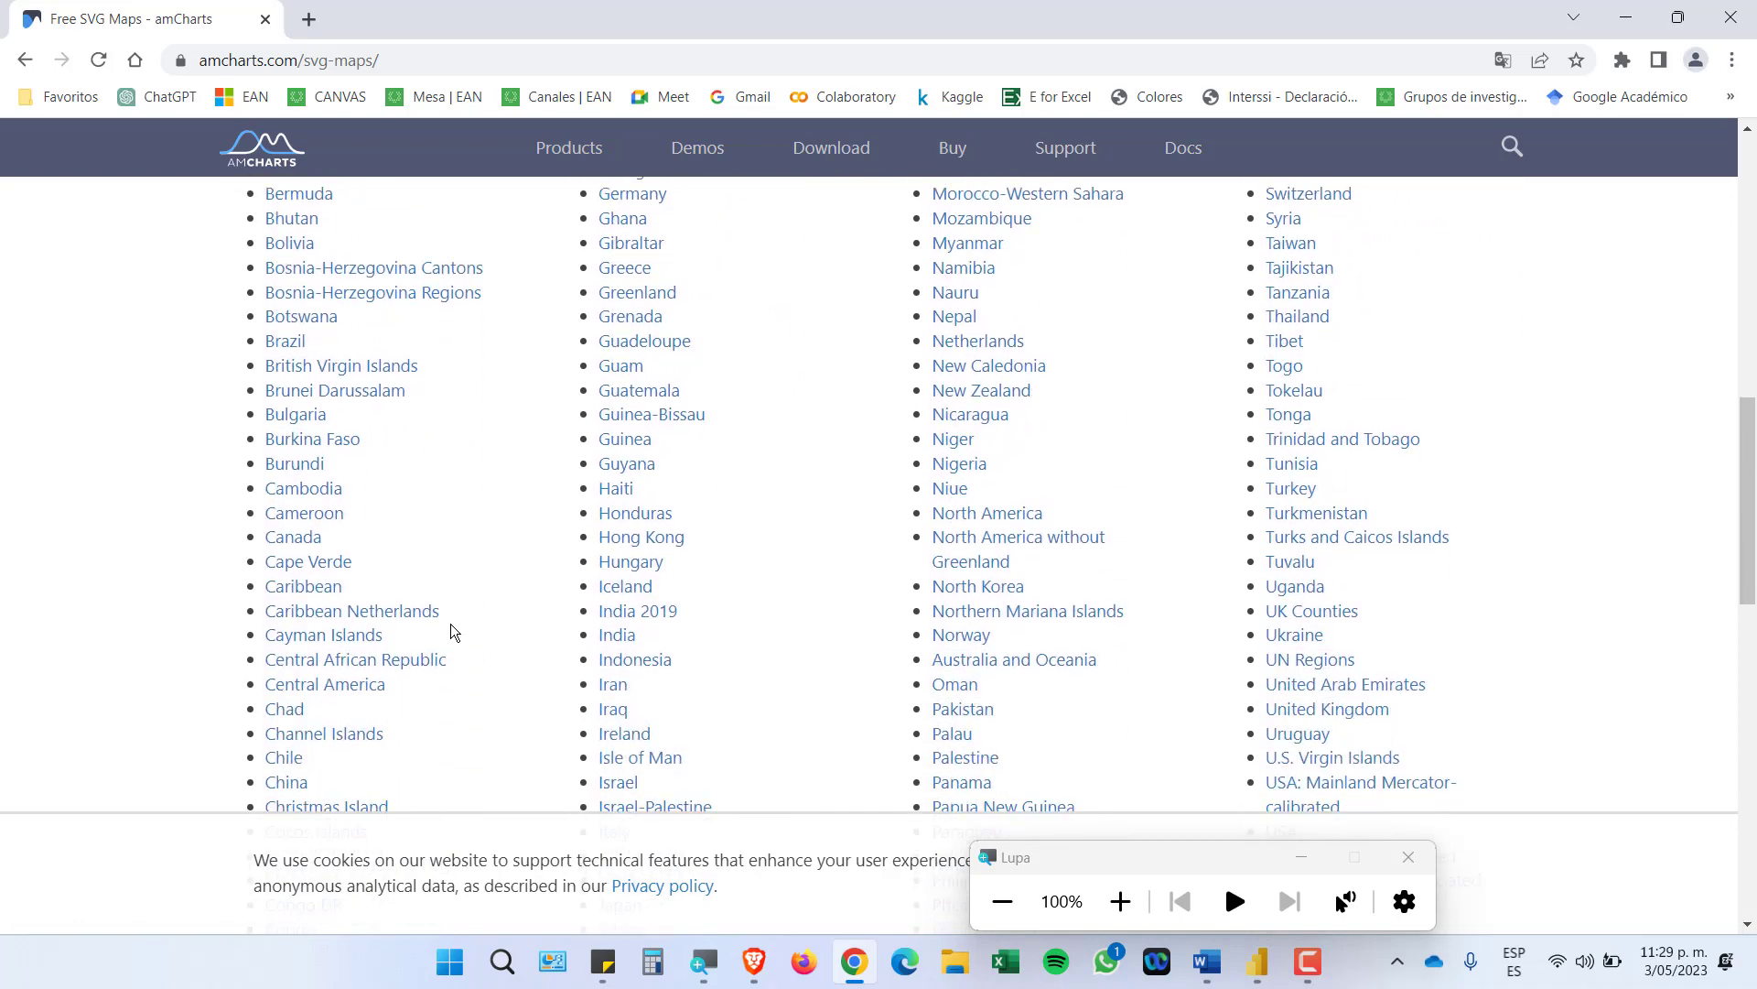
pyautogui.scroll(-1, 366, 682)
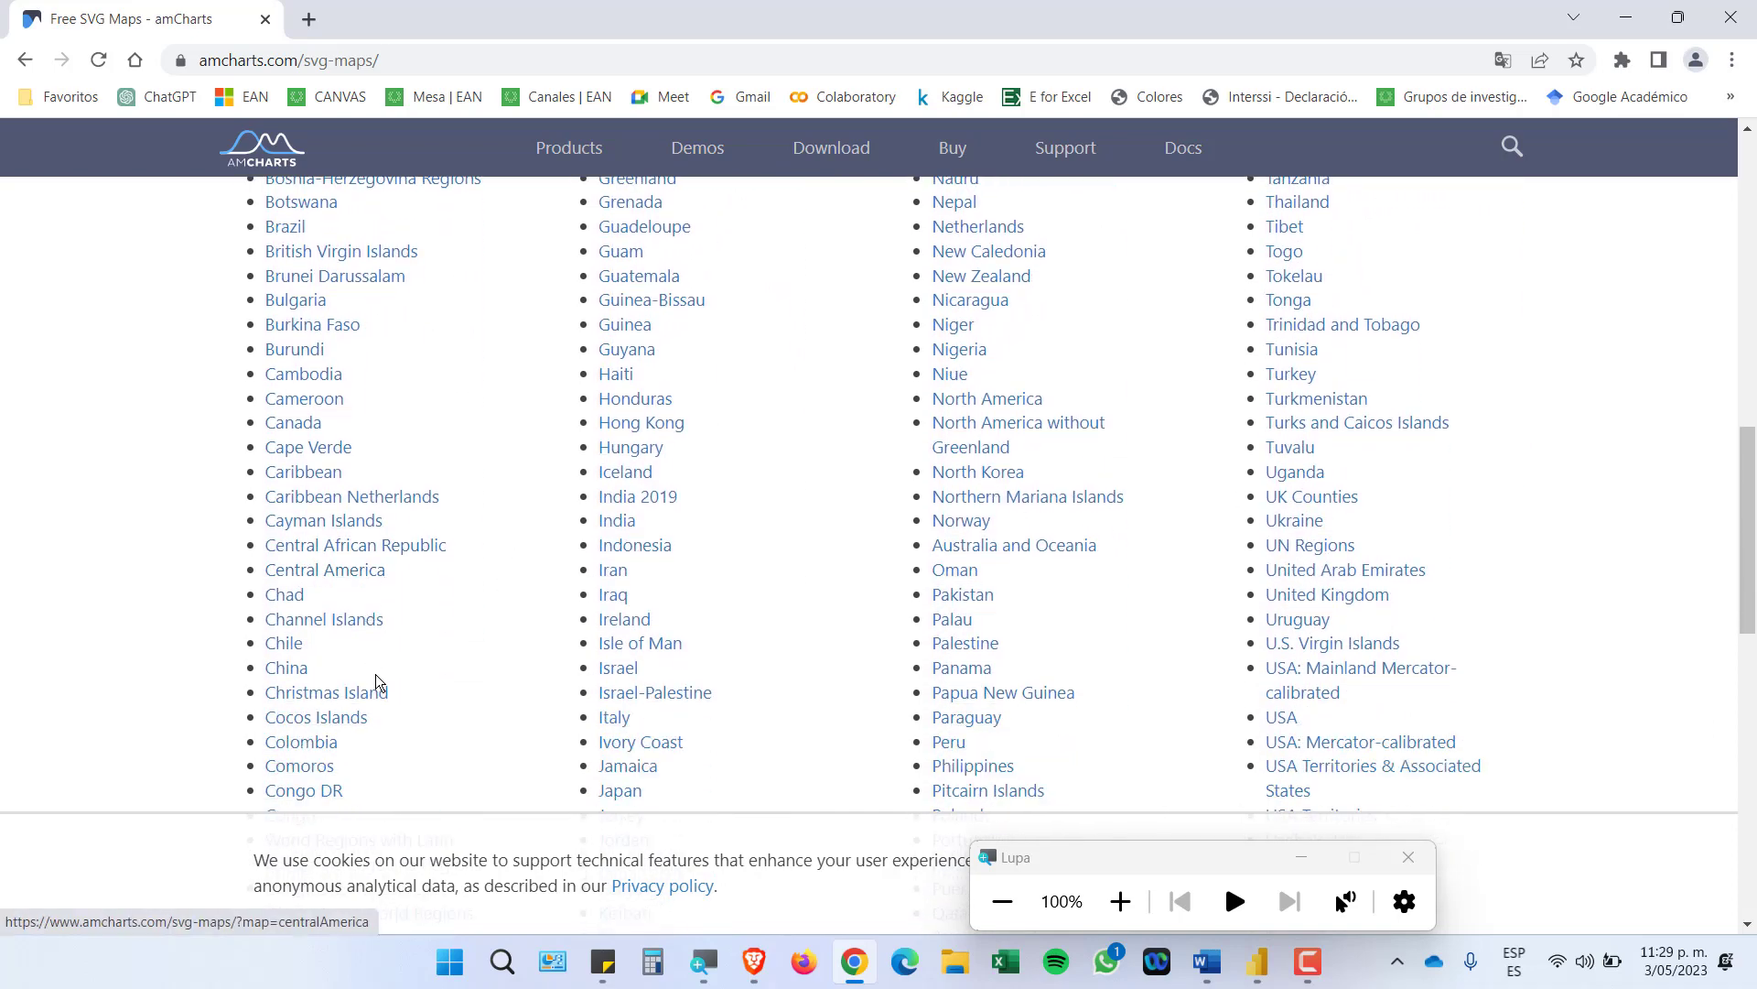
pyautogui.click(306, 745)
pyautogui.scroll(-5, 1382, 661)
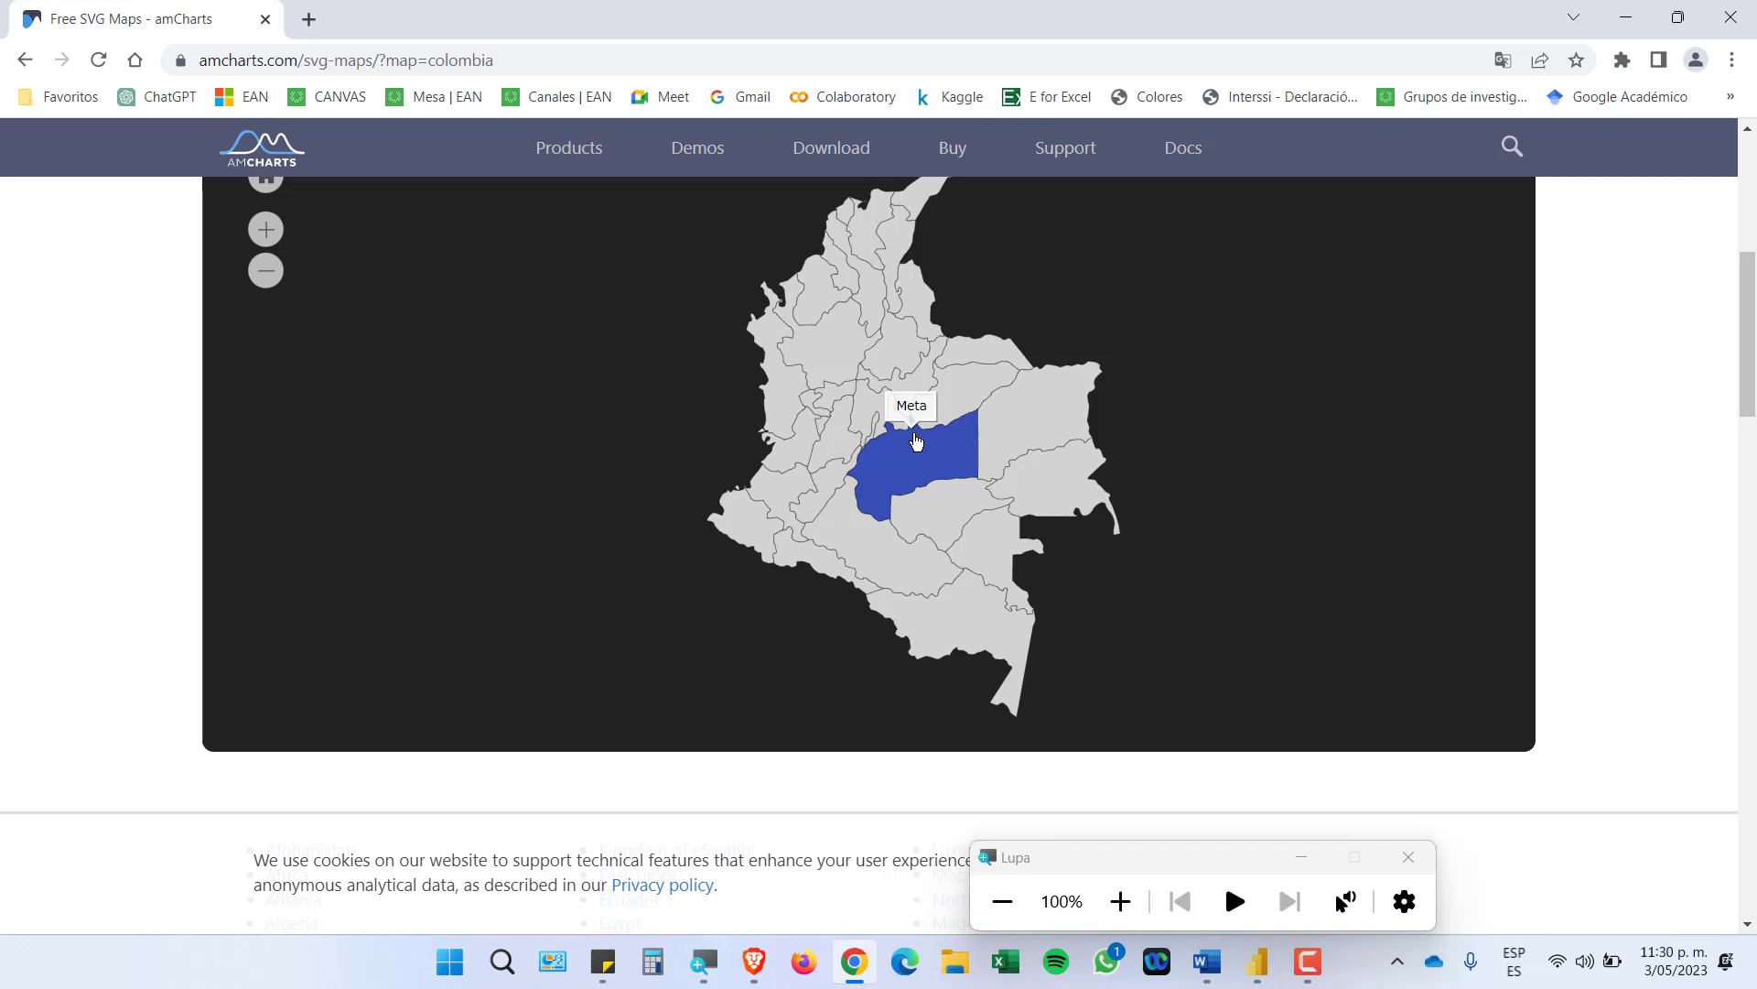
# Download the high-detail Colombia map as colombiaHigh (1).svg into the Imágenes folder and close the browser
pyautogui.scroll(3, 906, 512)
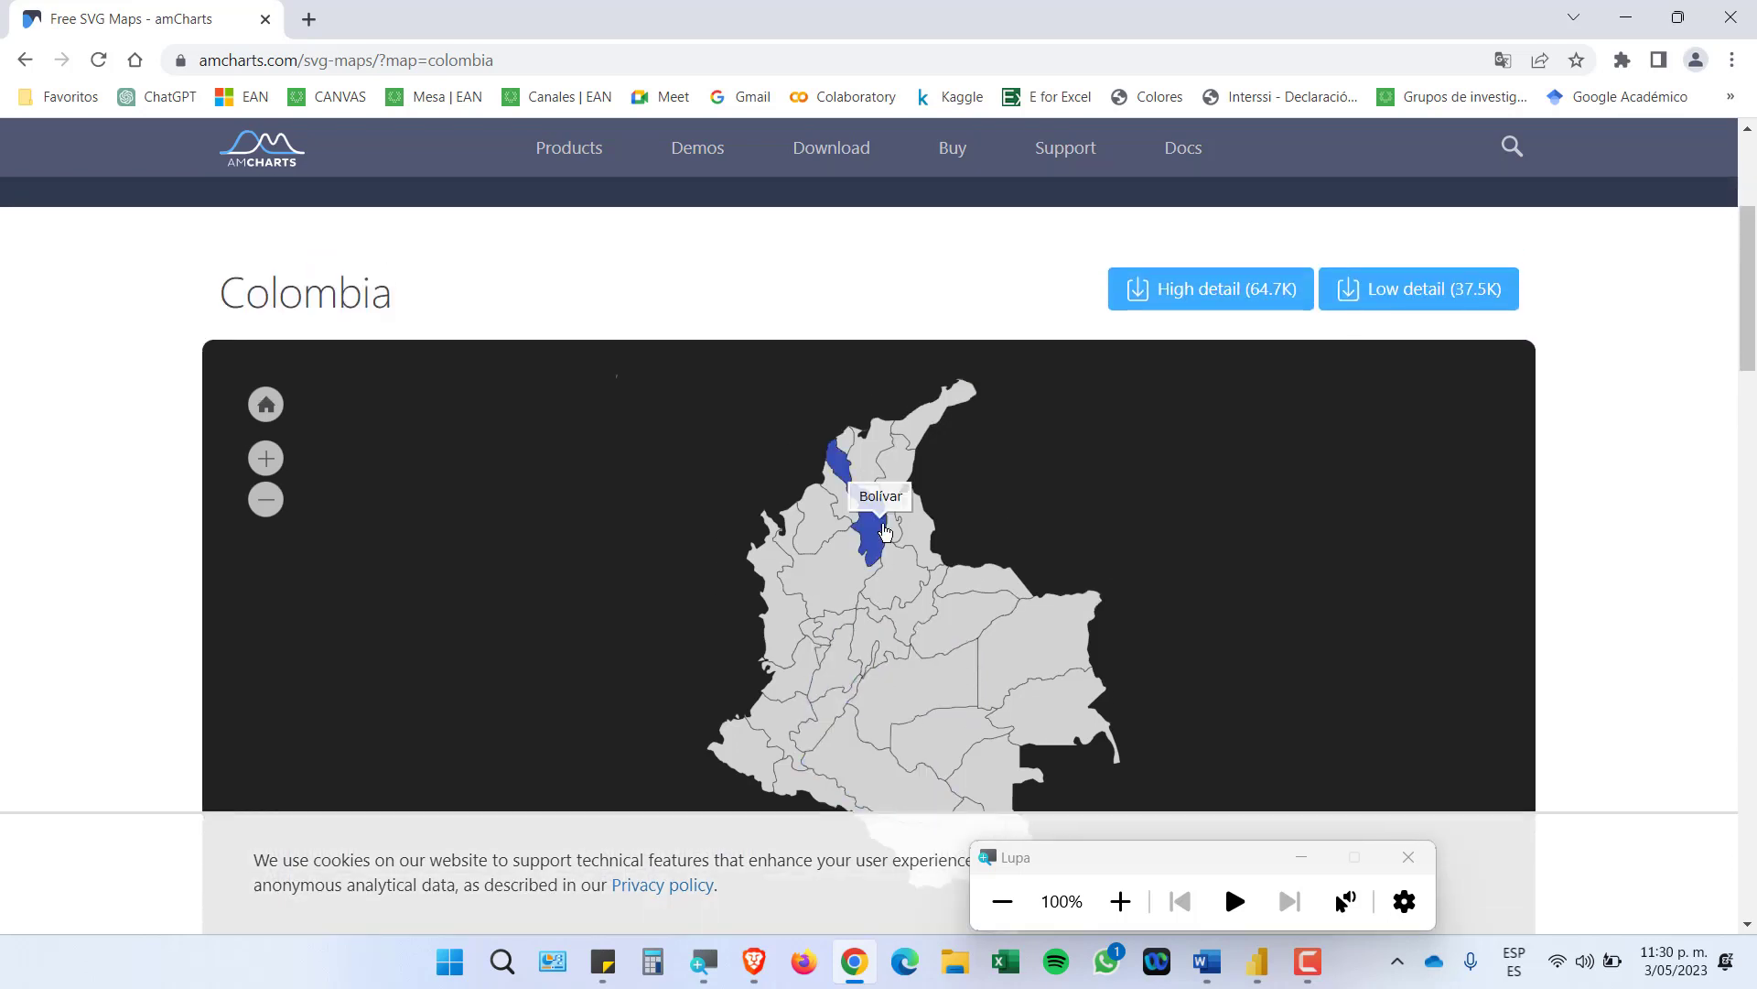
pyautogui.click(1214, 295)
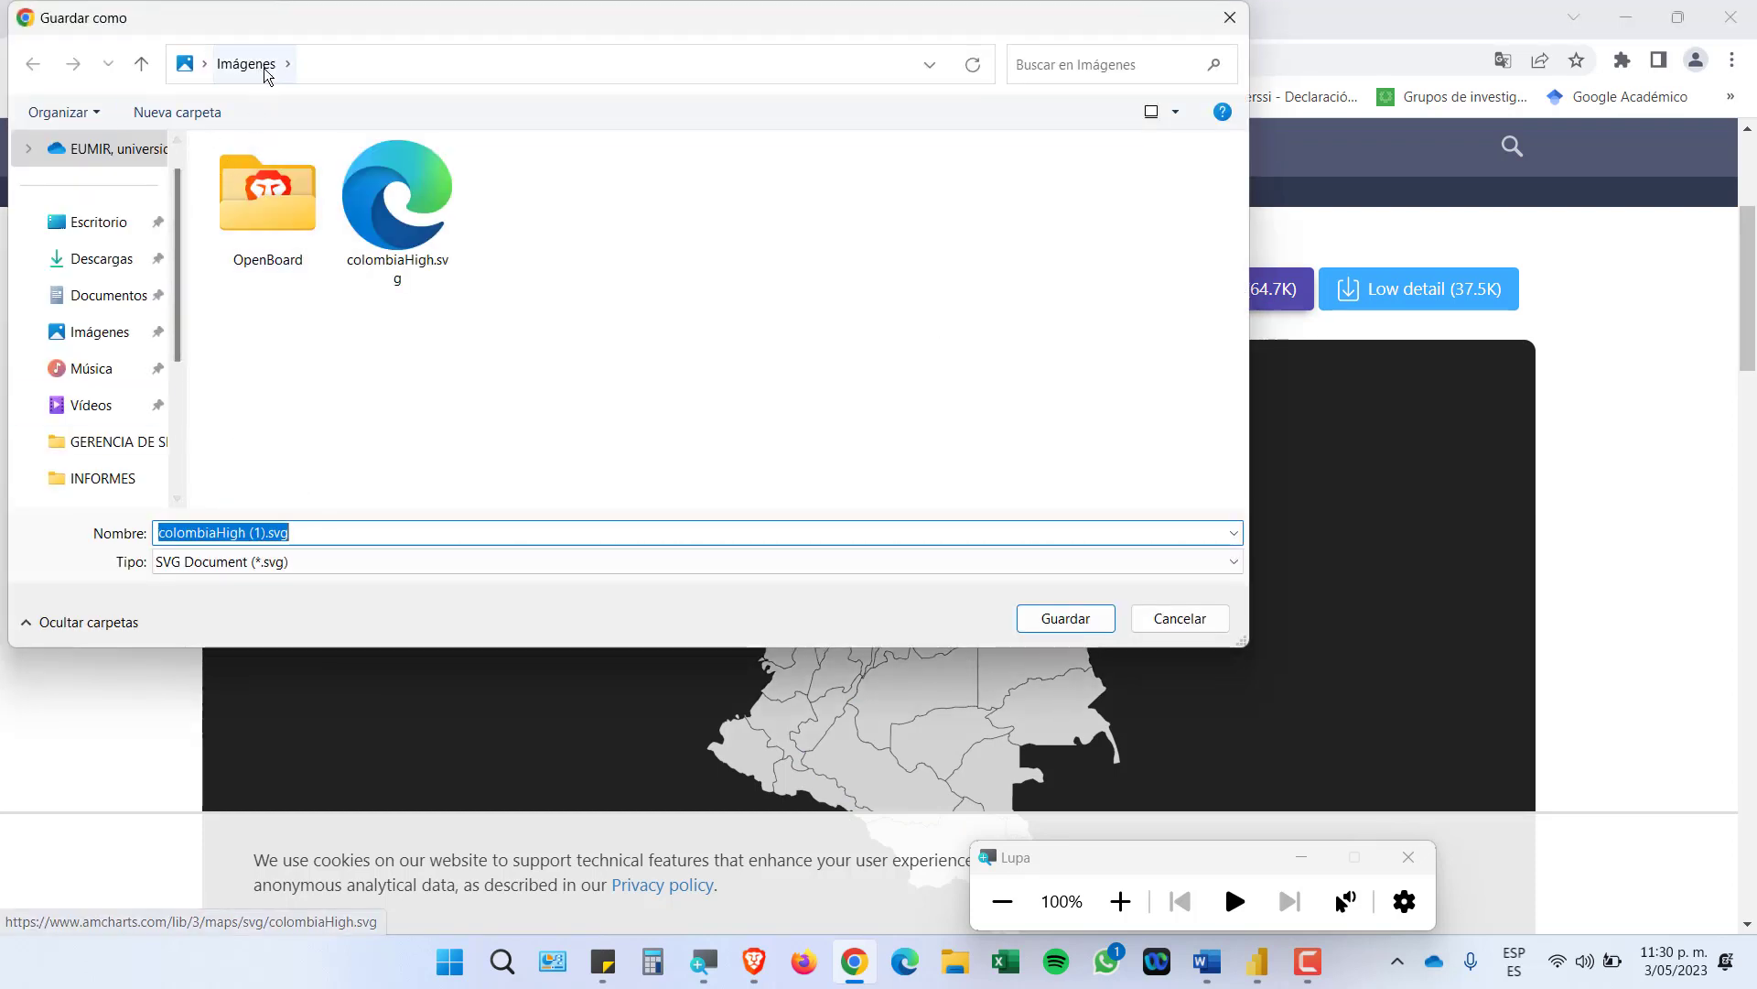
pyautogui.click(1065, 618)
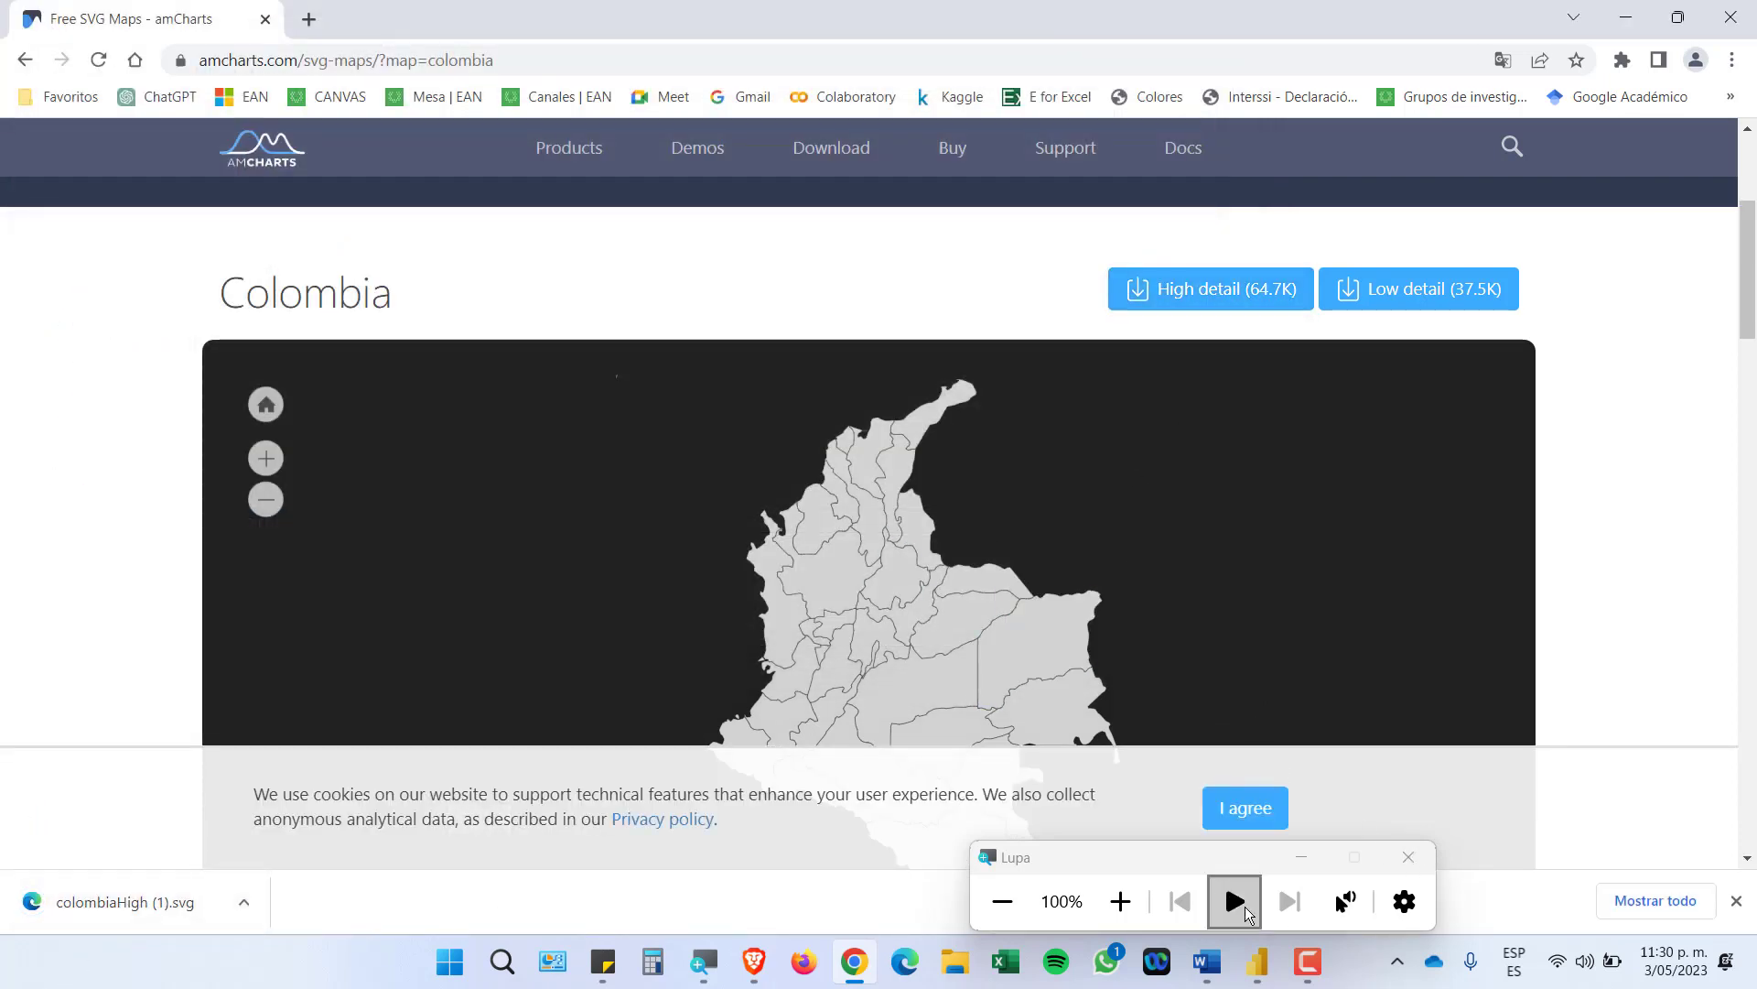
pyautogui.click(1309, 844)
pyautogui.click(1299, 855)
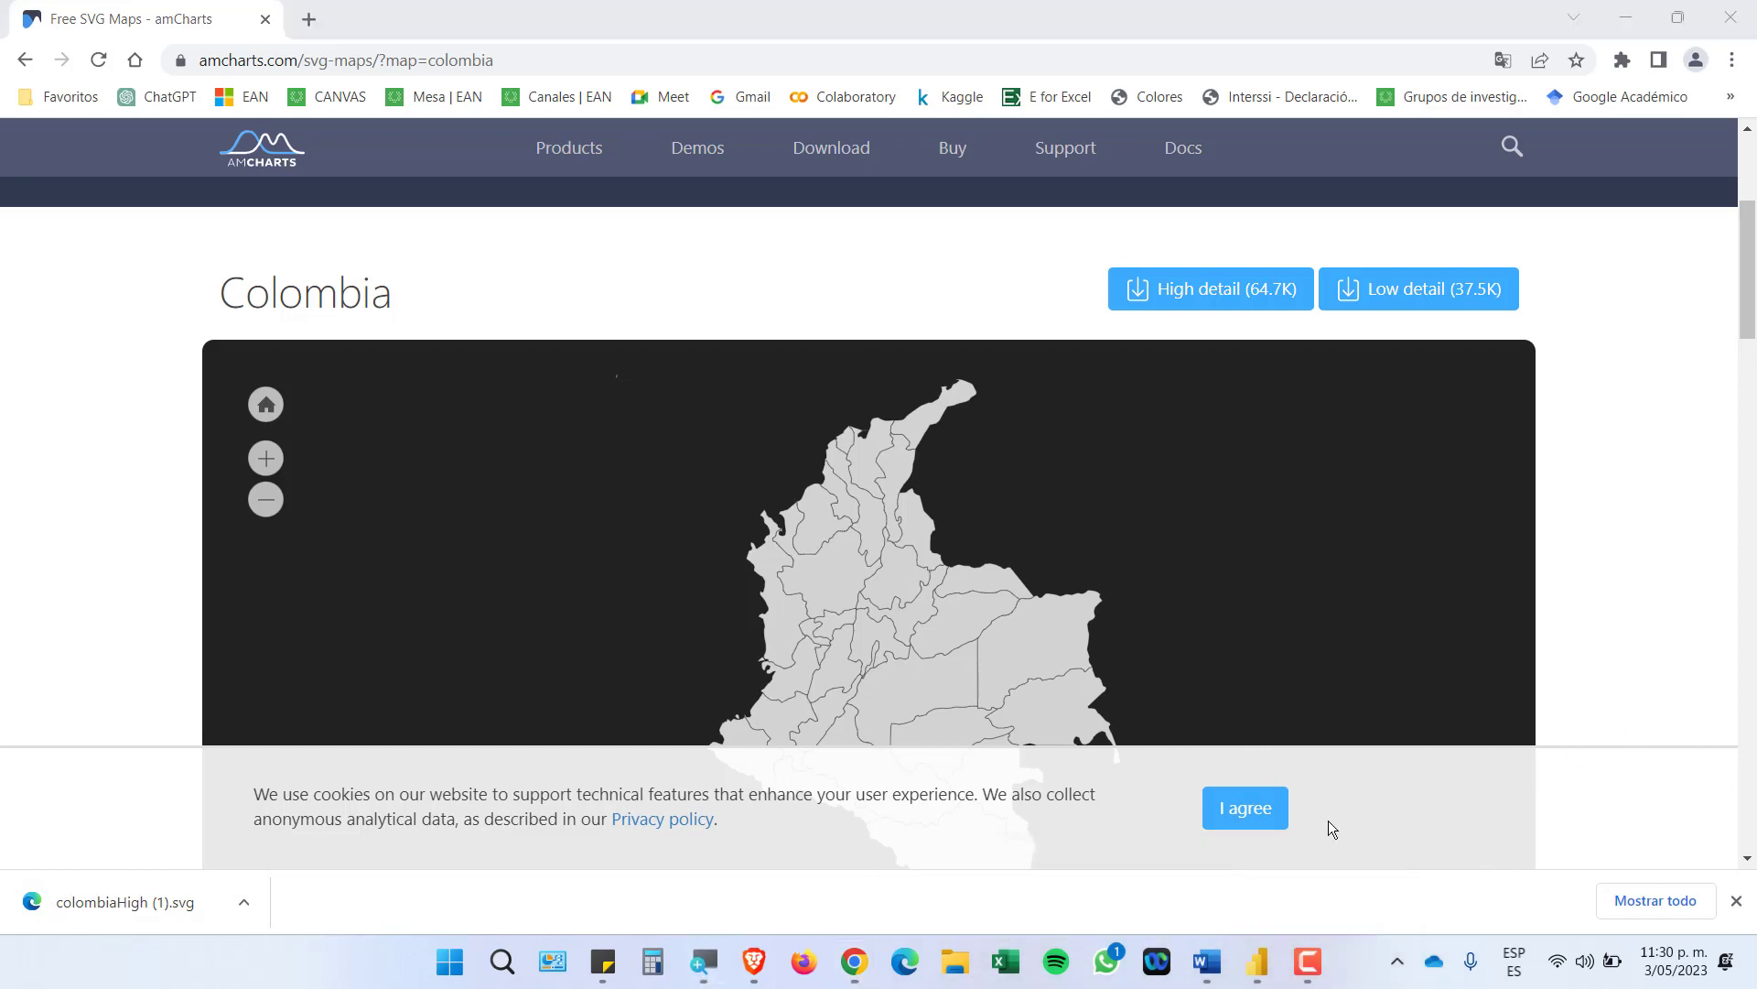
pyautogui.click(1736, 901)
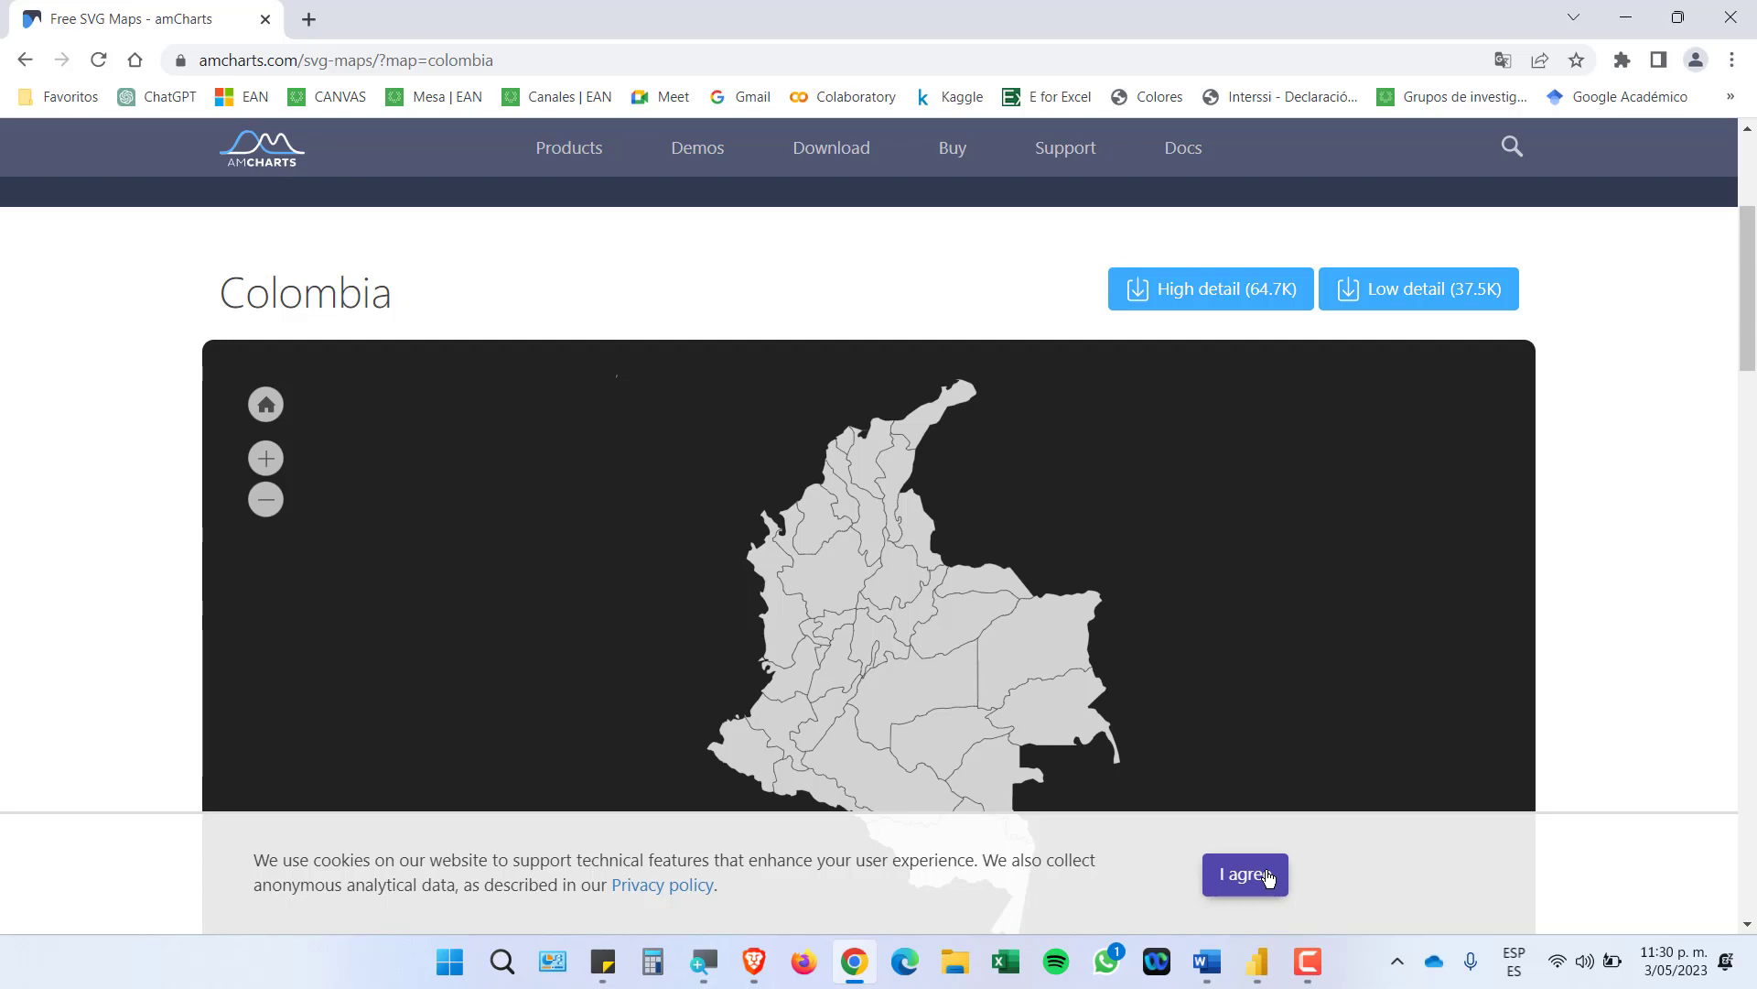
pyautogui.click(1731, 16)
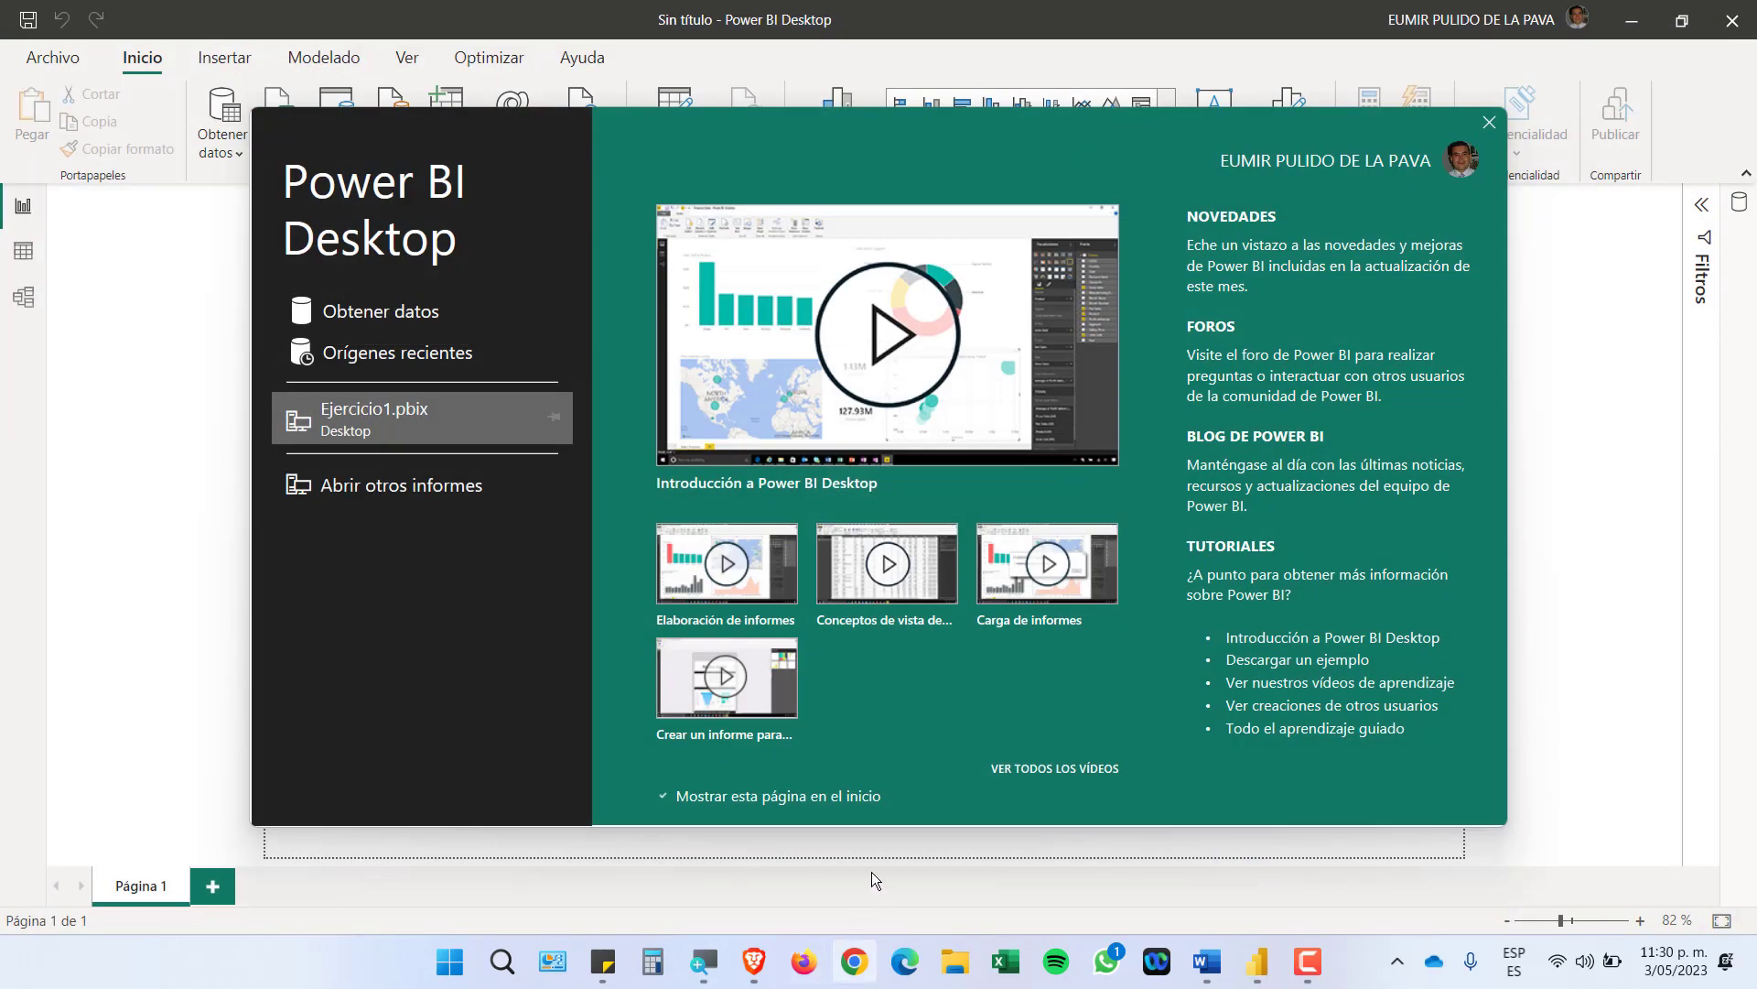
# Open colombiaHigh.svg from the Pictures folder in Edge and magnify the screen
pyautogui.click(955, 961)
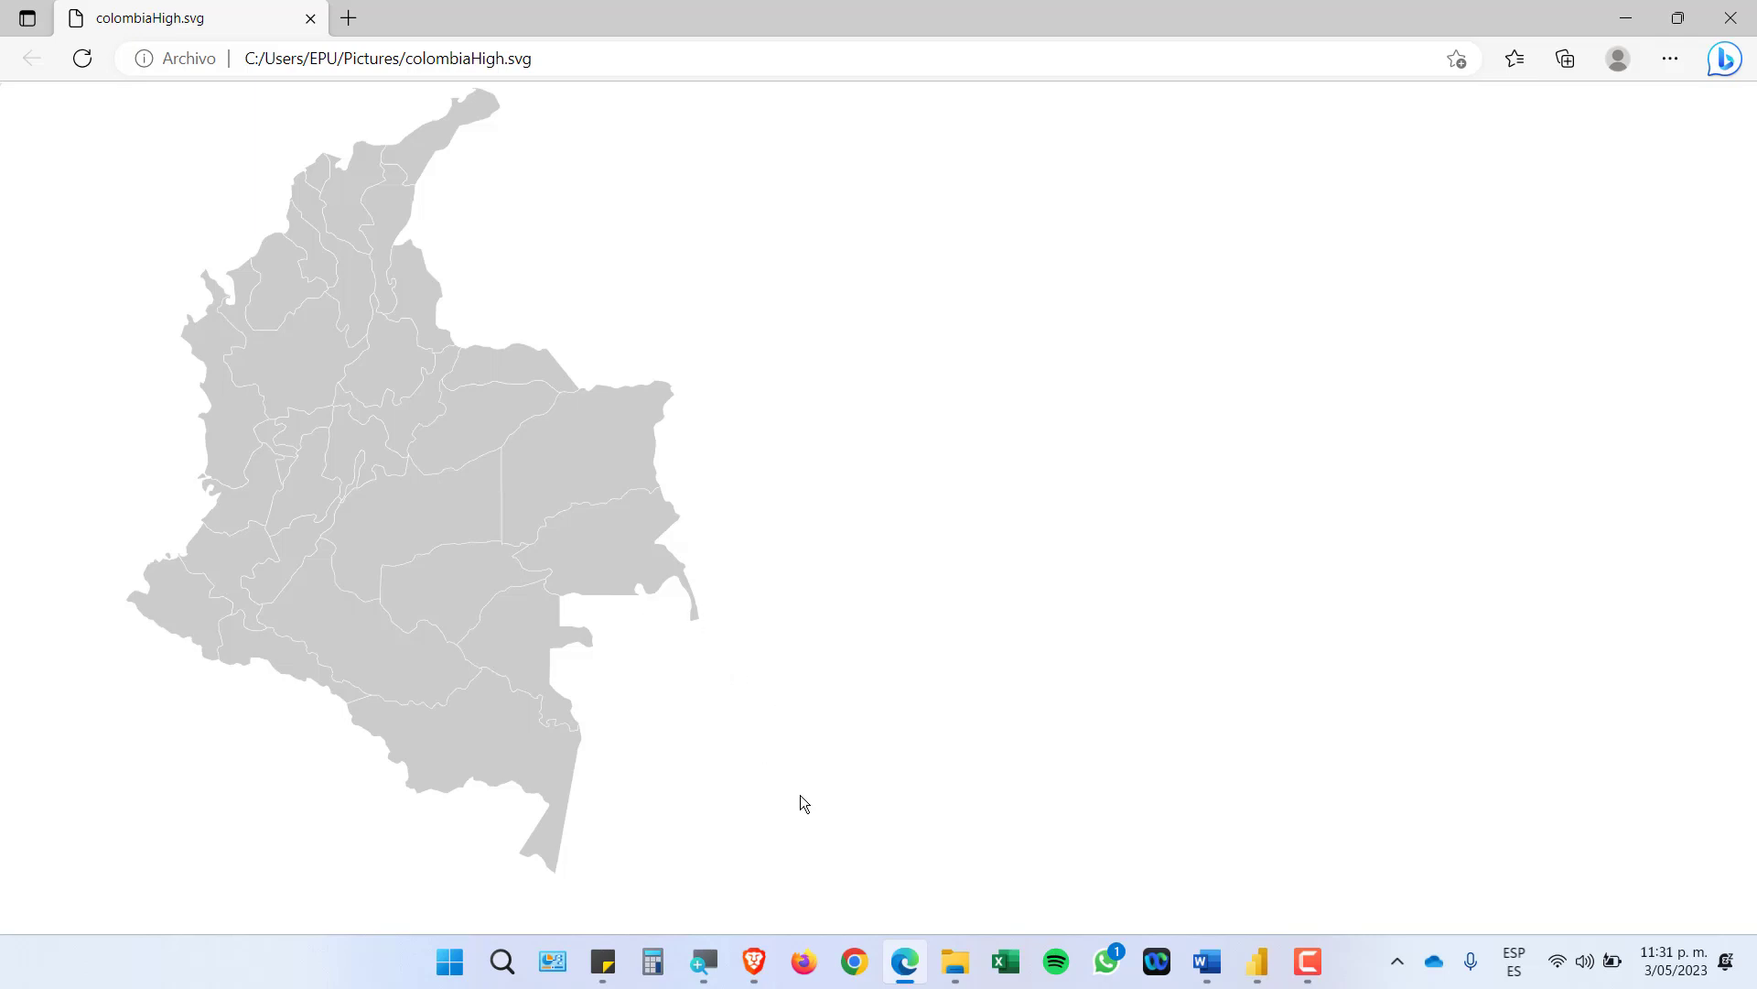
pyautogui.click(719, 975)
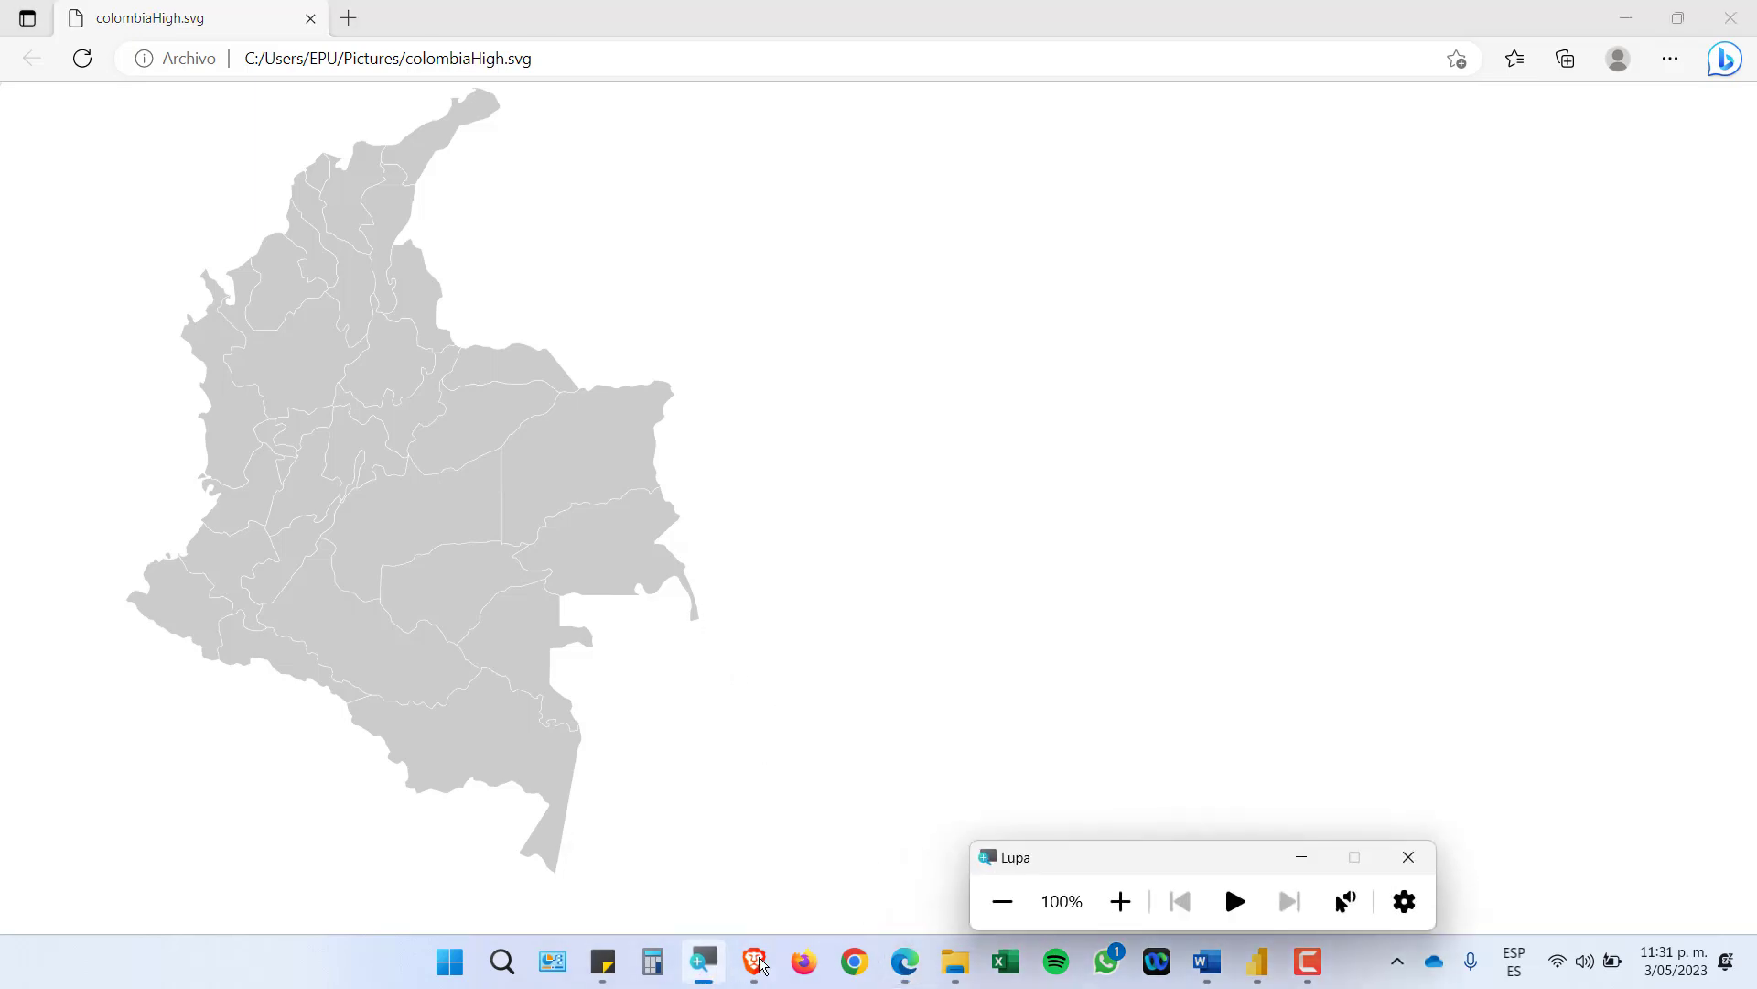
pyautogui.click(1117, 898)
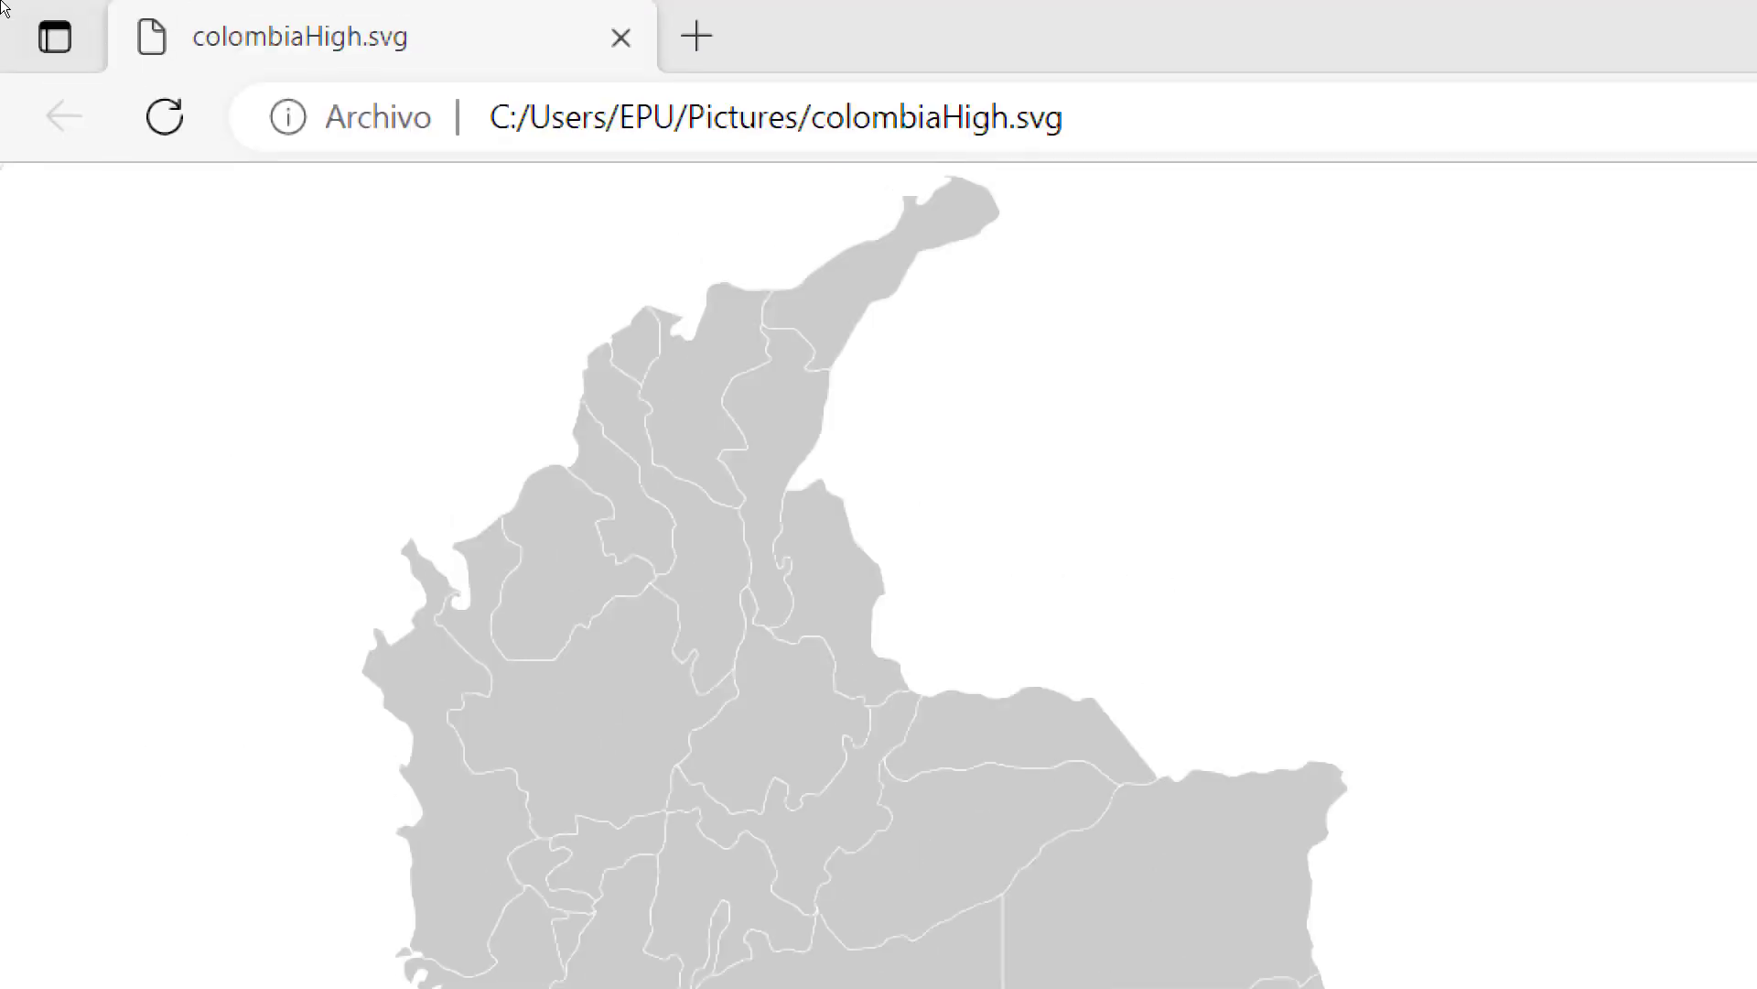
# Highlight the svg extension in the file's address, look over the magnified map and return the magnification to 100%
pyautogui.click(641, 108)
pyautogui.click(1098, 64)
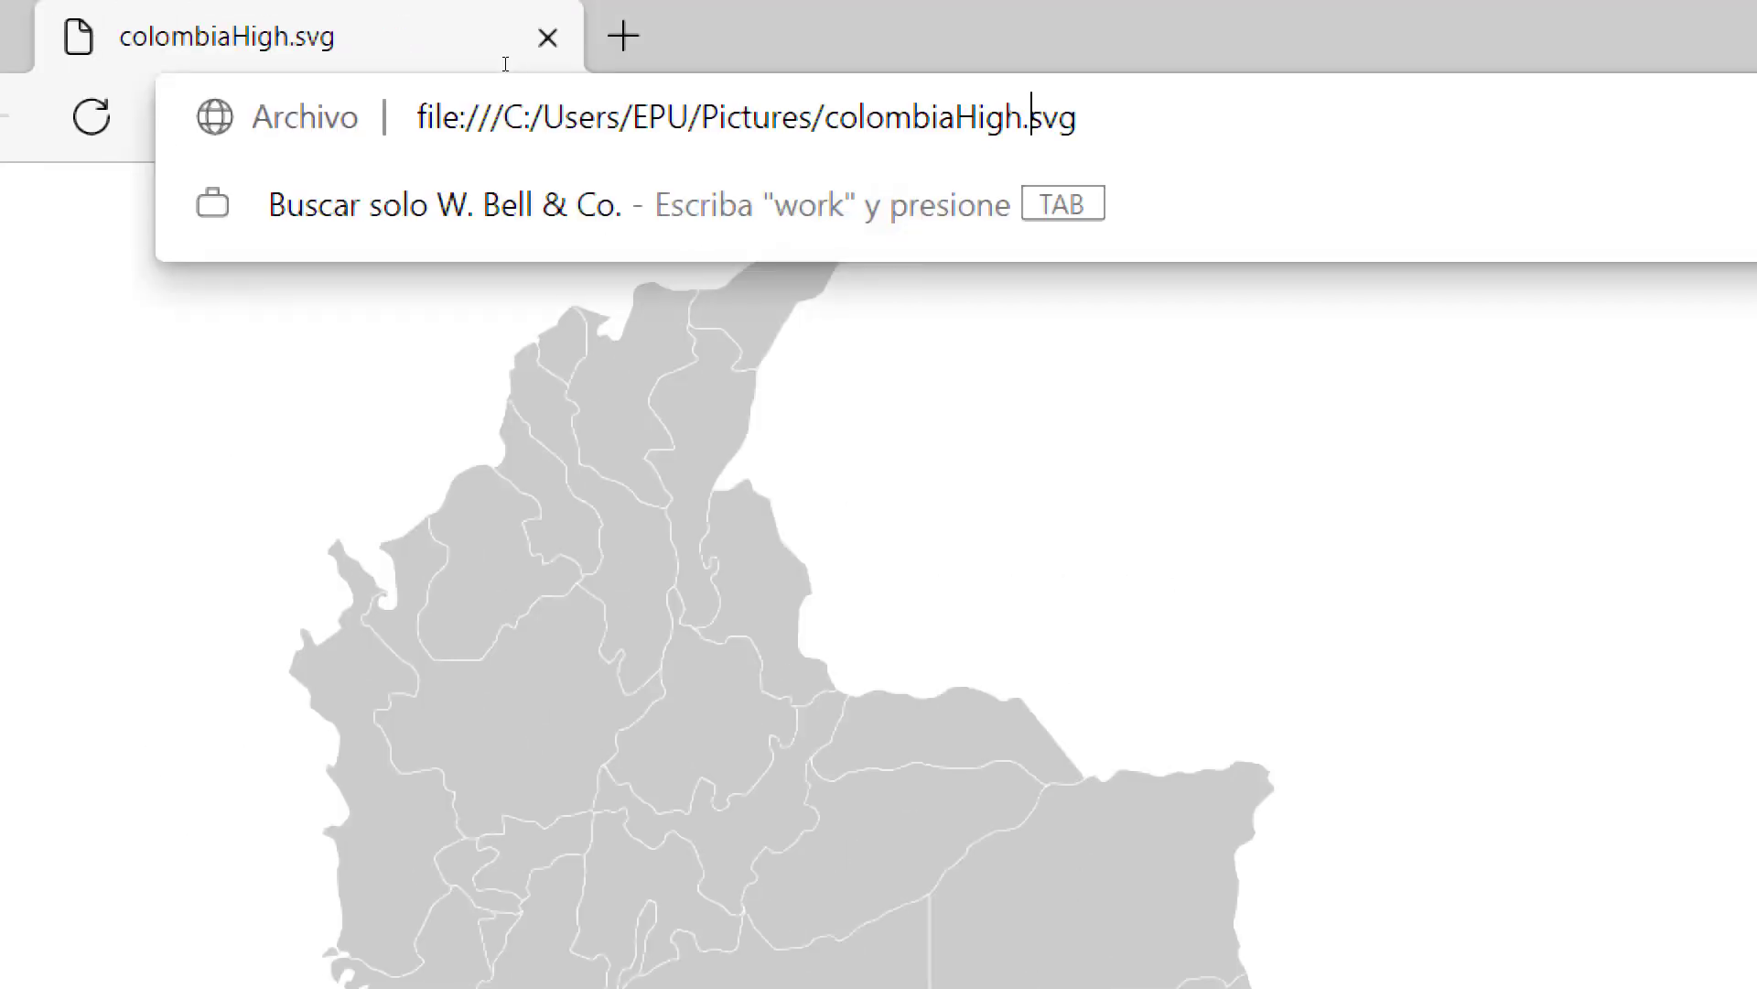
pyautogui.press('Left')
pyautogui.press('Left')
pyautogui.press('Left')
pyautogui.hotkey('shift', 'Right')
pyautogui.hotkey('shift', 'Right')
pyautogui.hotkey('shift', 'Right')
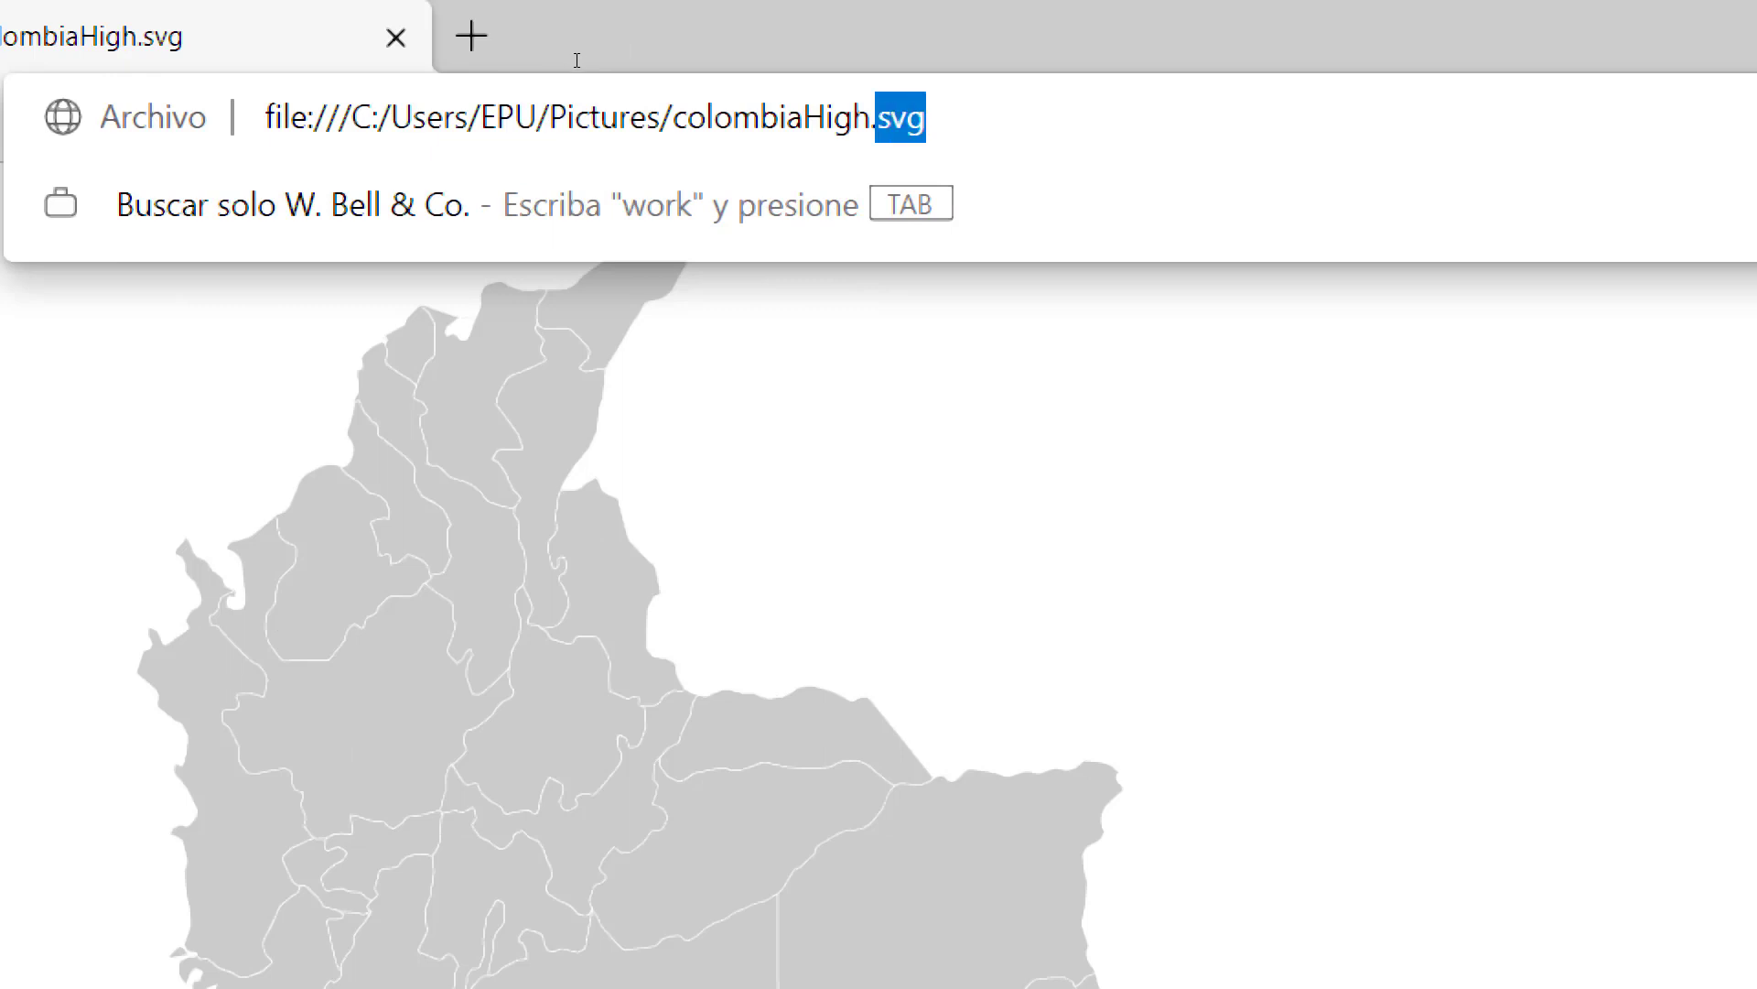
pyautogui.press('Return')
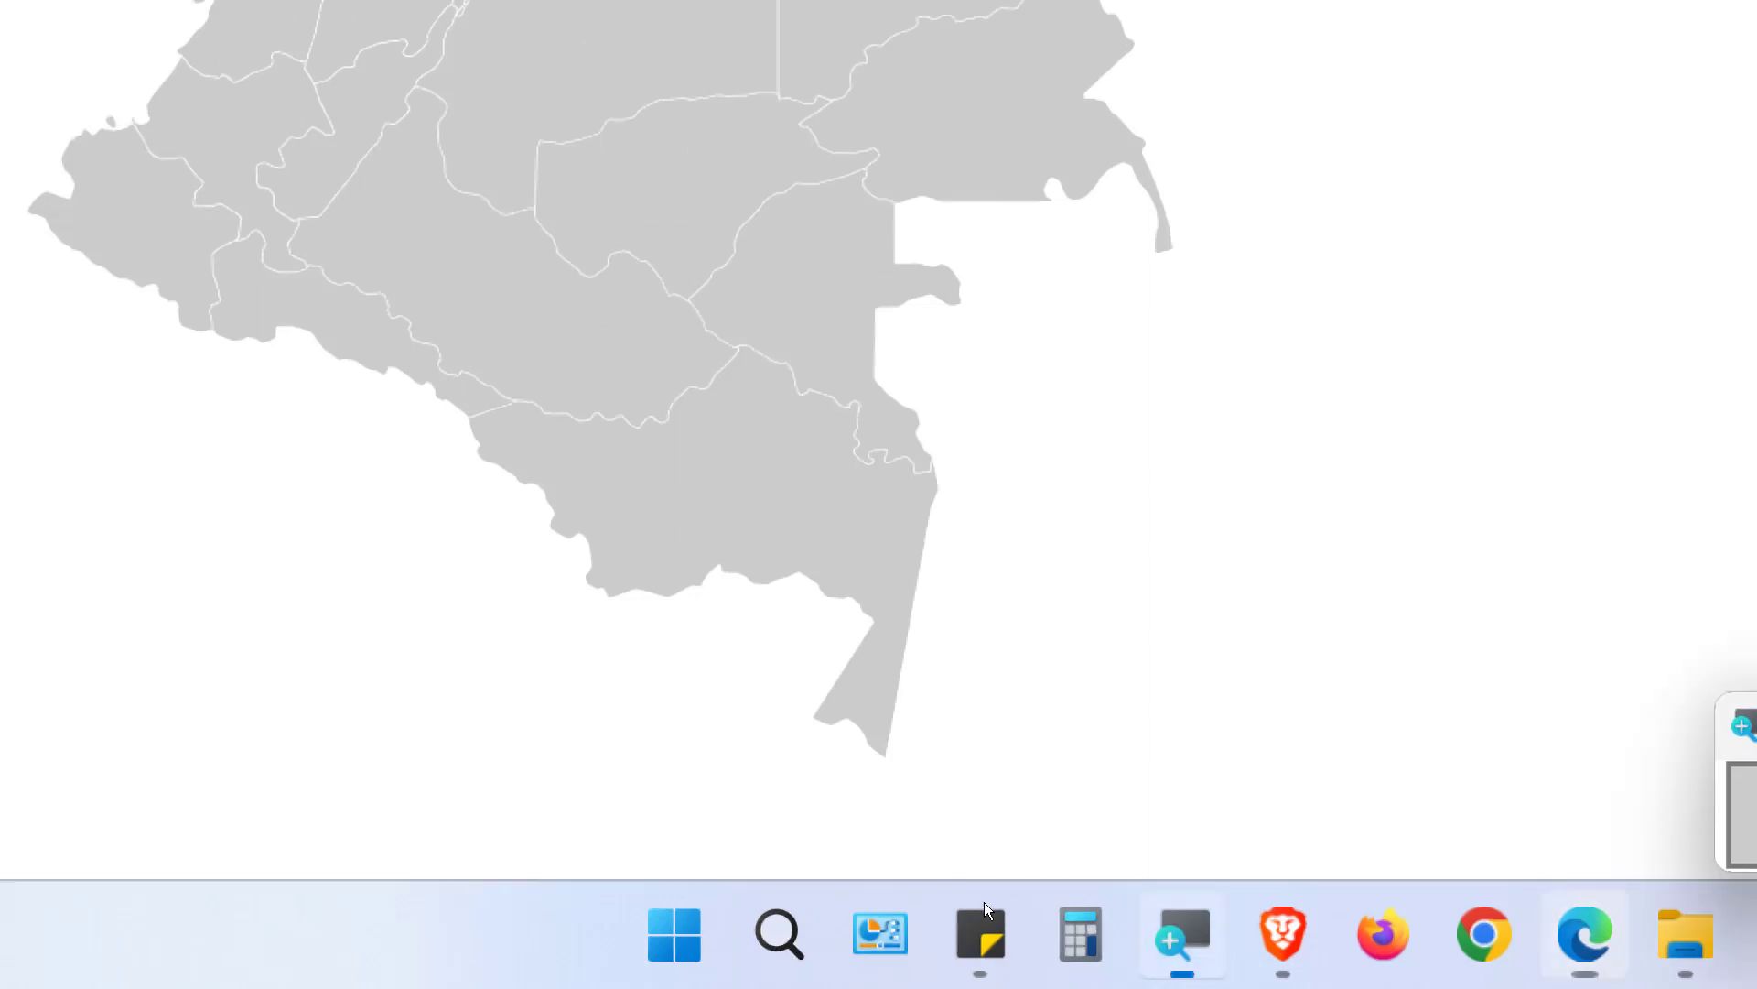
pyautogui.press('super+minus')
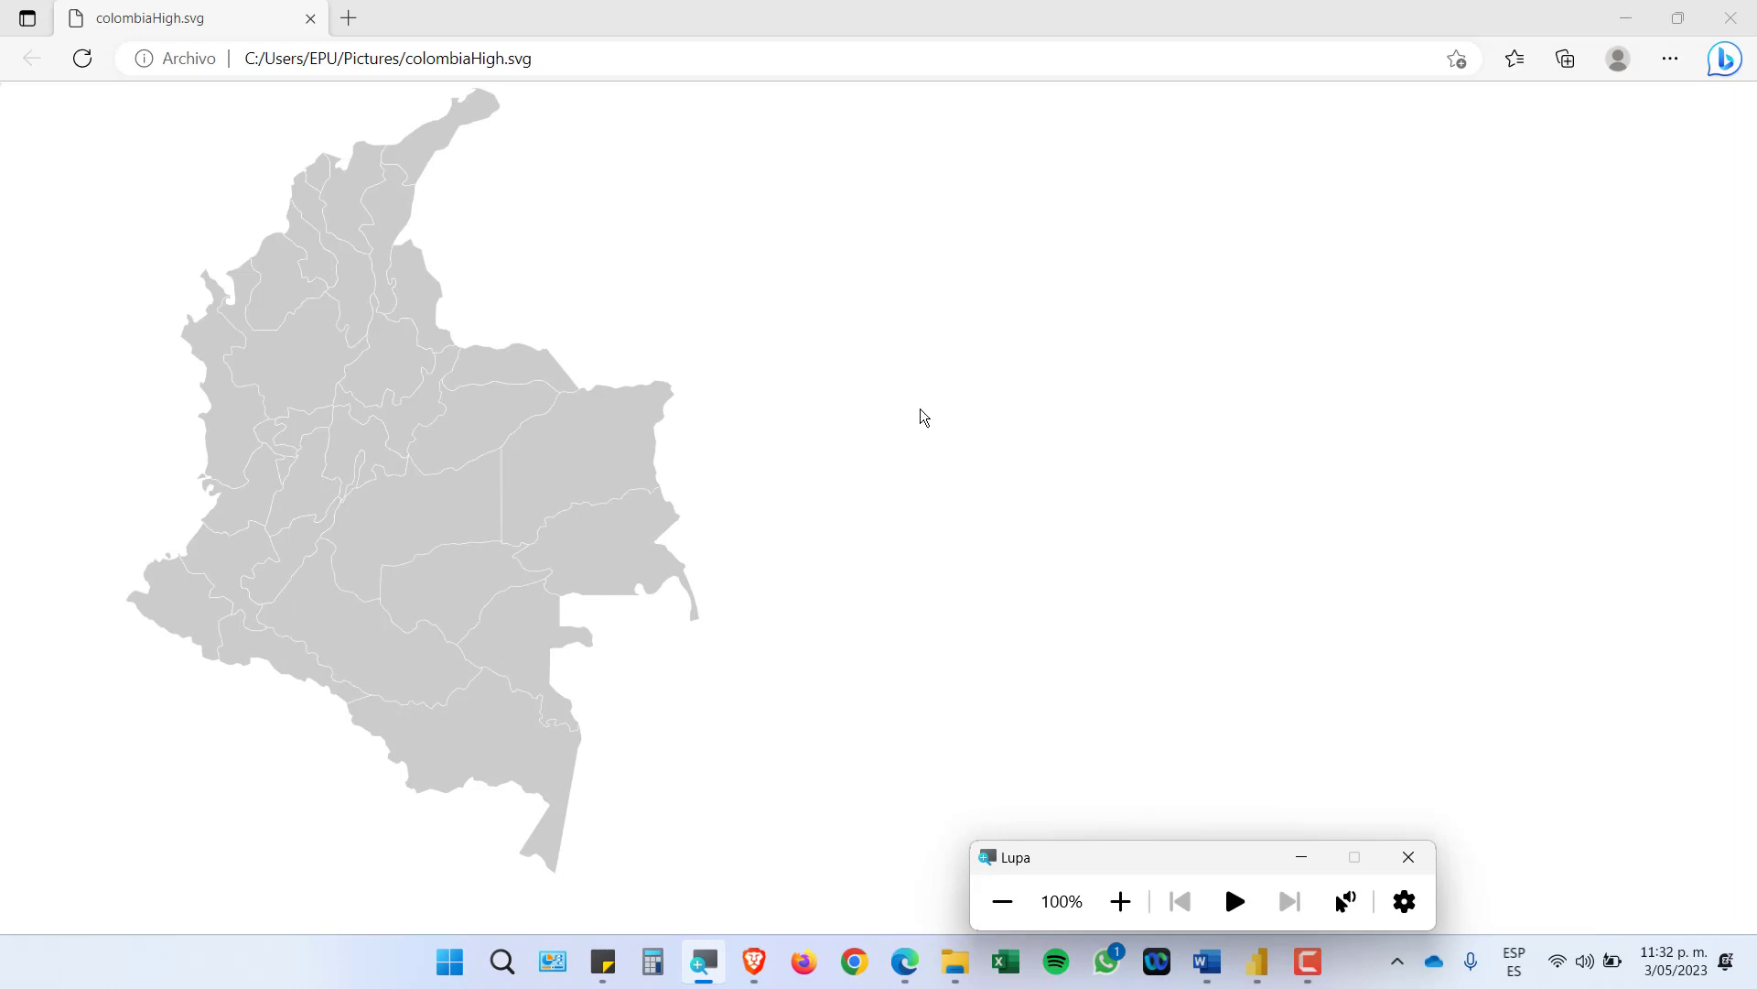
pyautogui.rightClick(1096, 222)
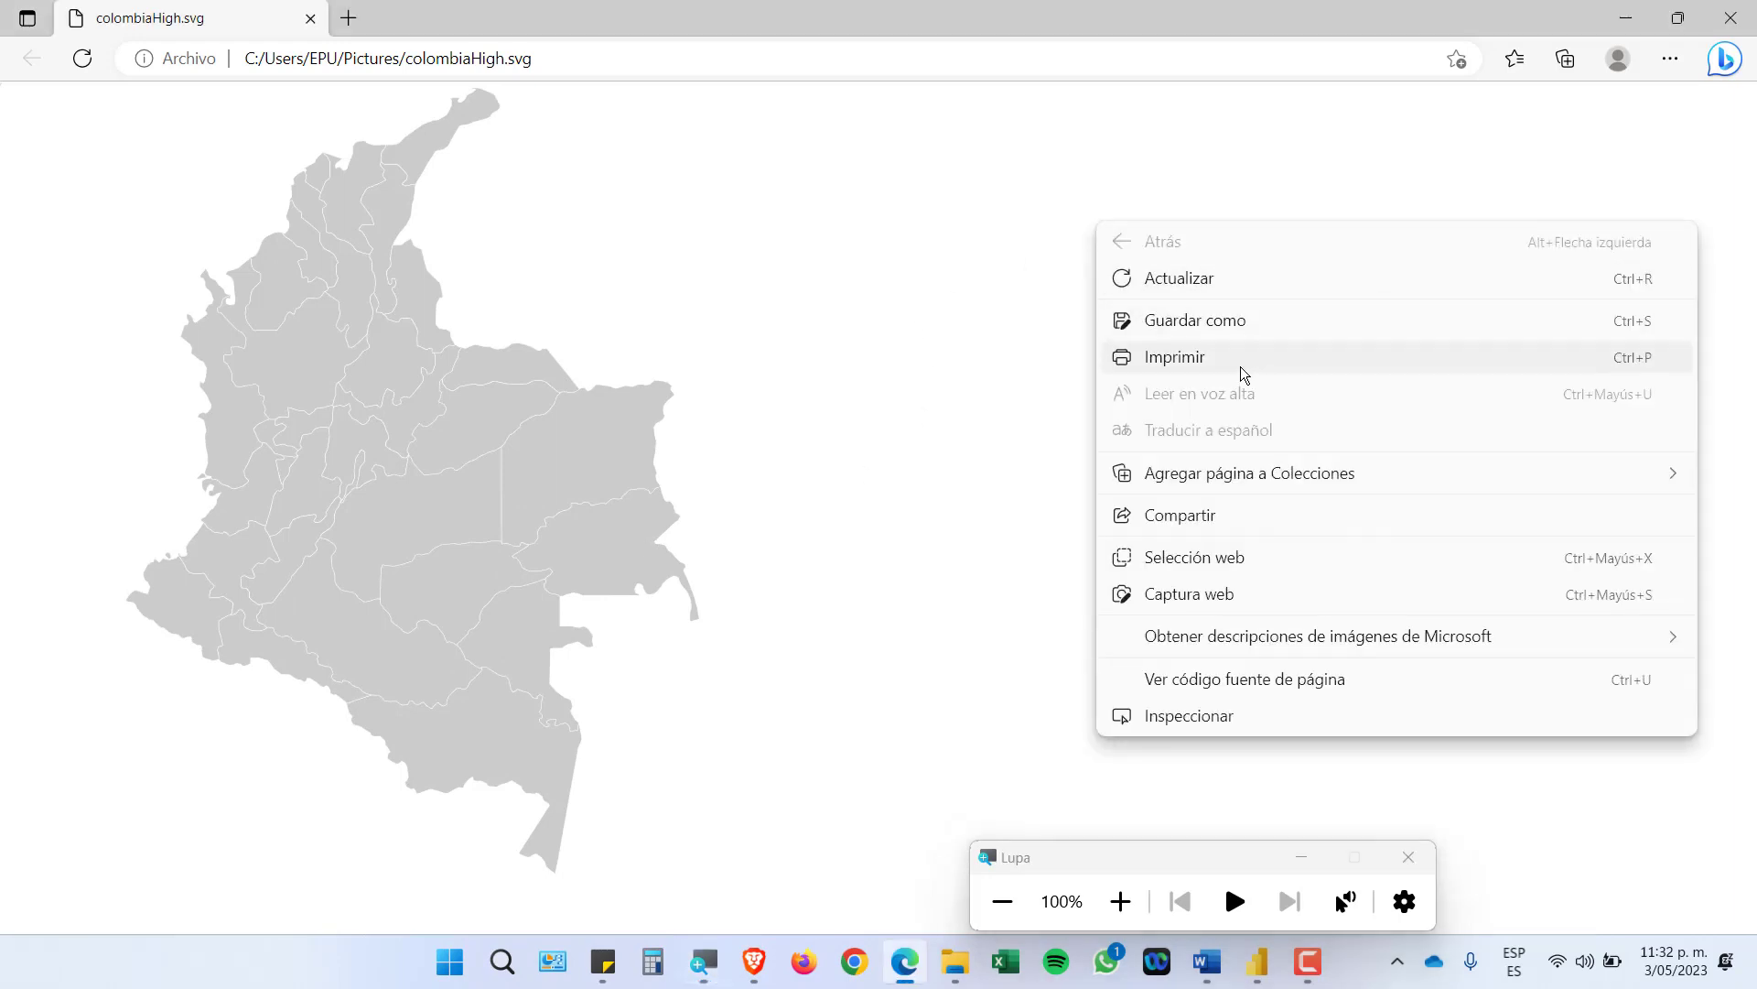
pyautogui.rightClick(974, 300)
pyautogui.rightClick(969, 154)
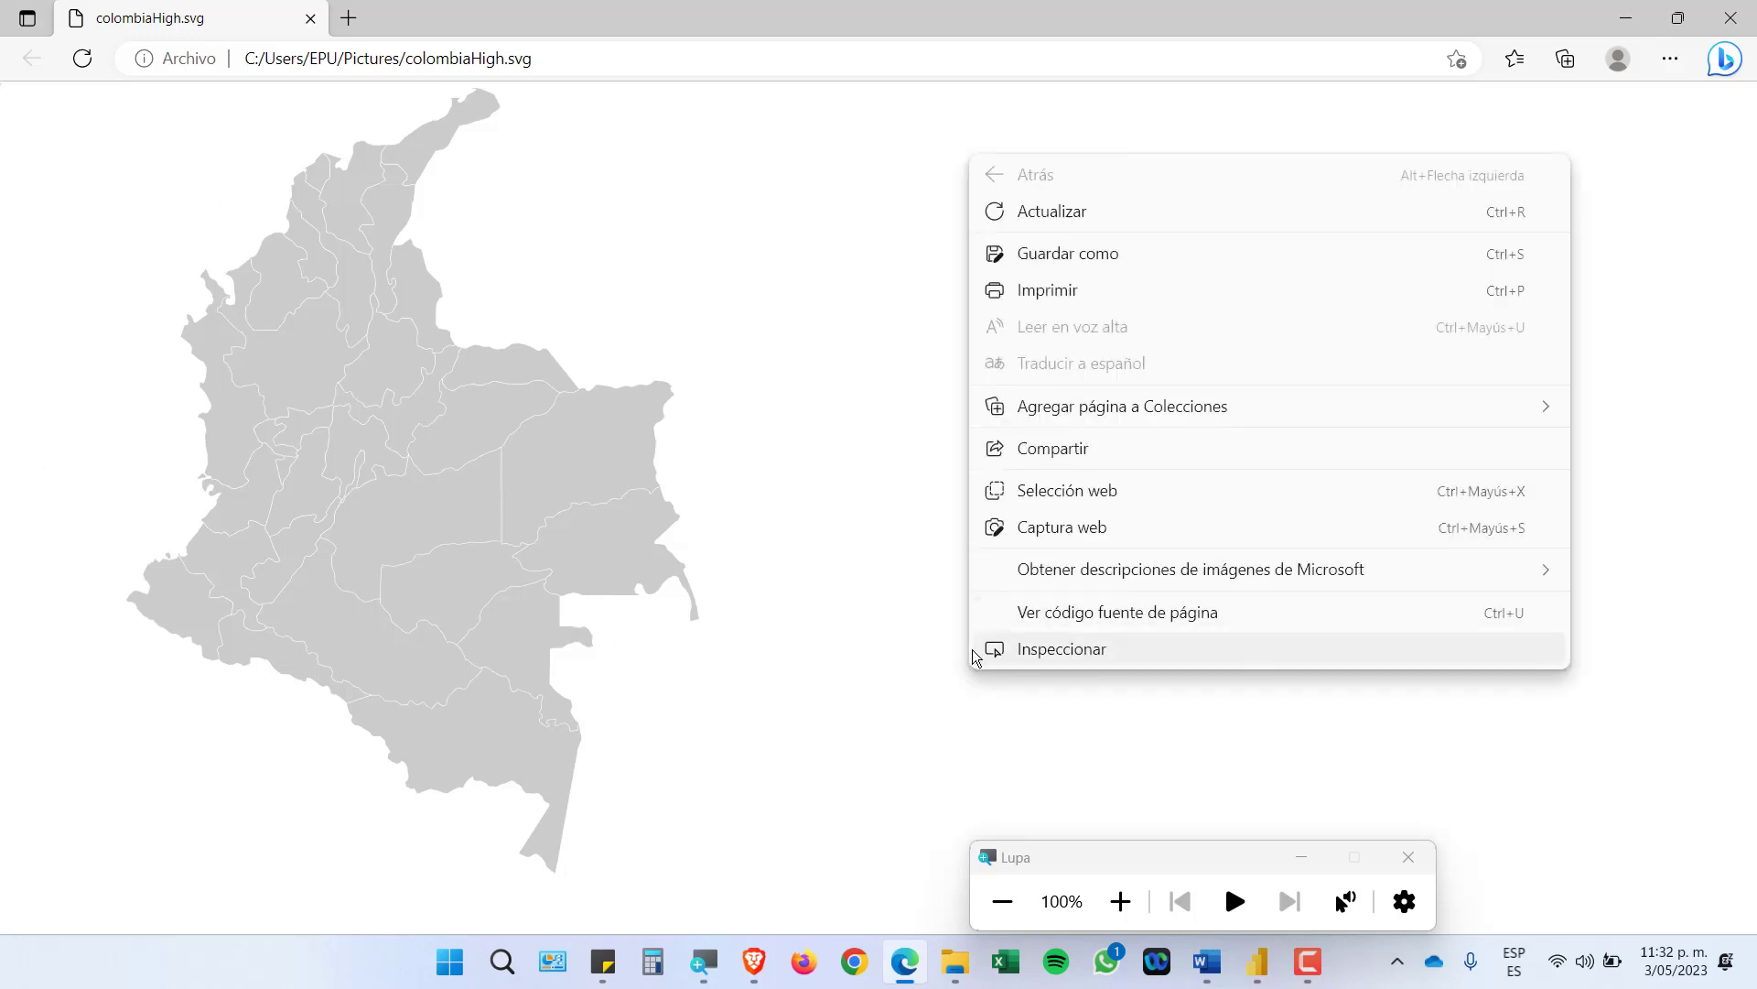
pyautogui.click(919, 686)
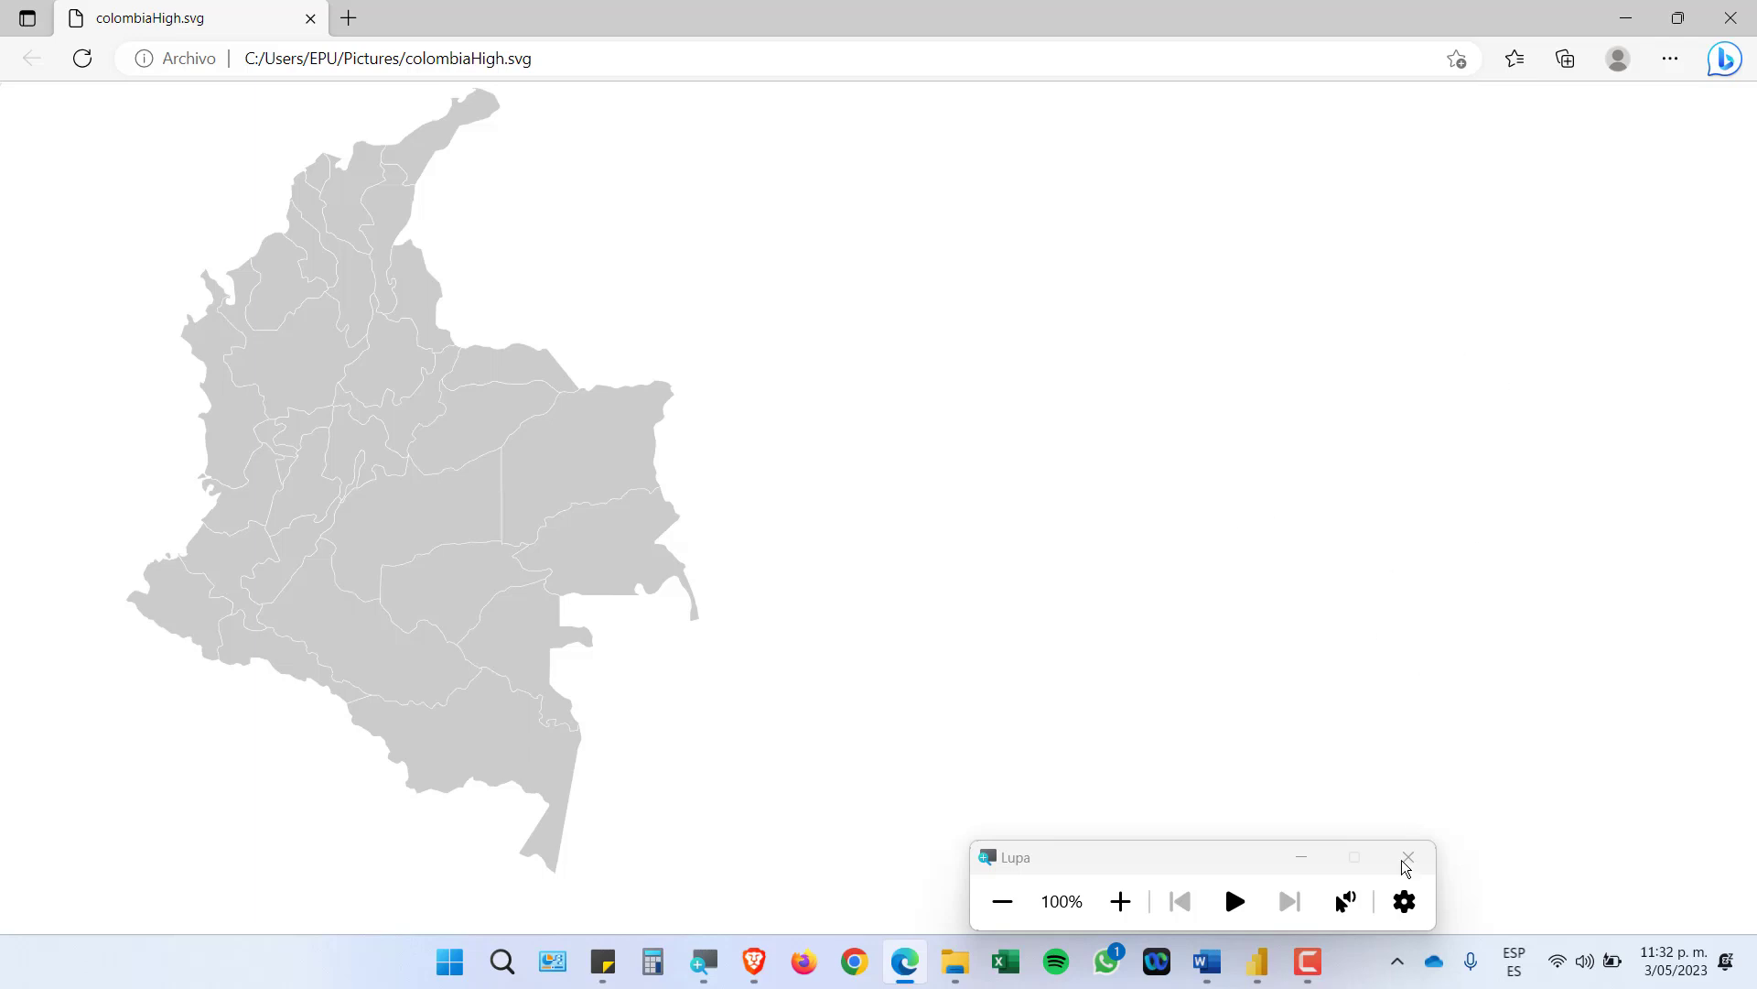
# Minimize the magnifier window and display the source code of the Colombia SVG map
pyautogui.click(1301, 856)
pyautogui.rightClick(1032, 337)
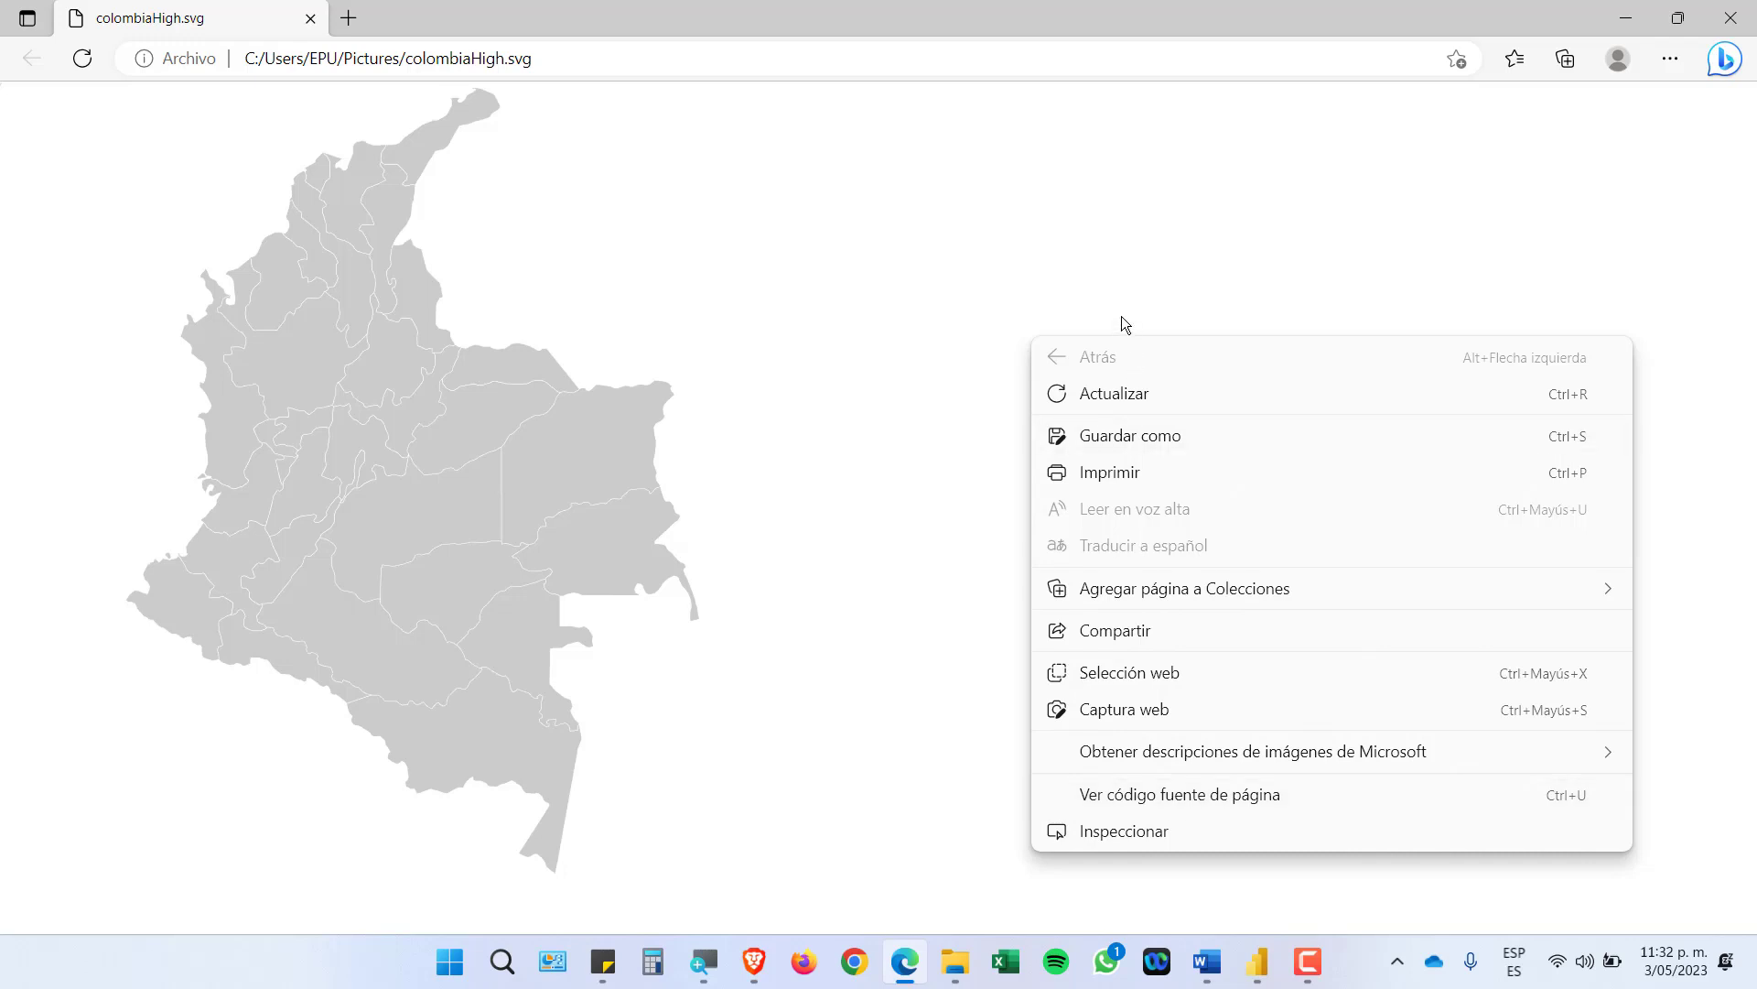
pyautogui.click(1140, 283)
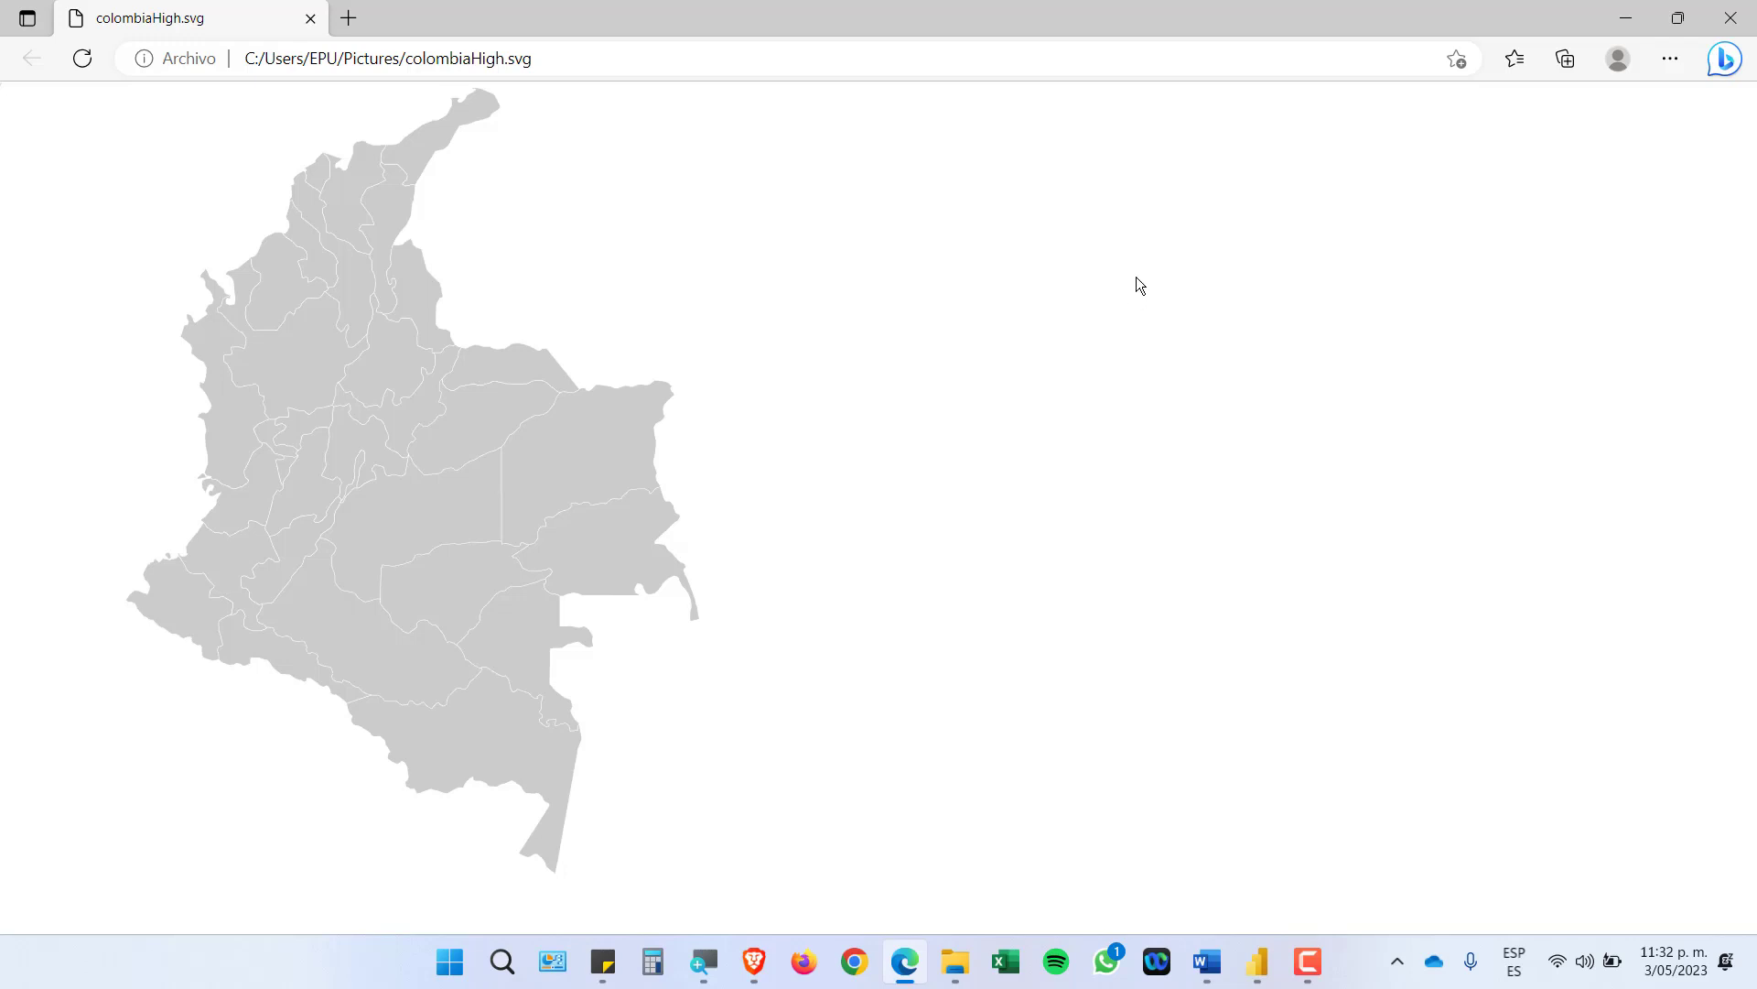
pyautogui.rightClick(1179, 680)
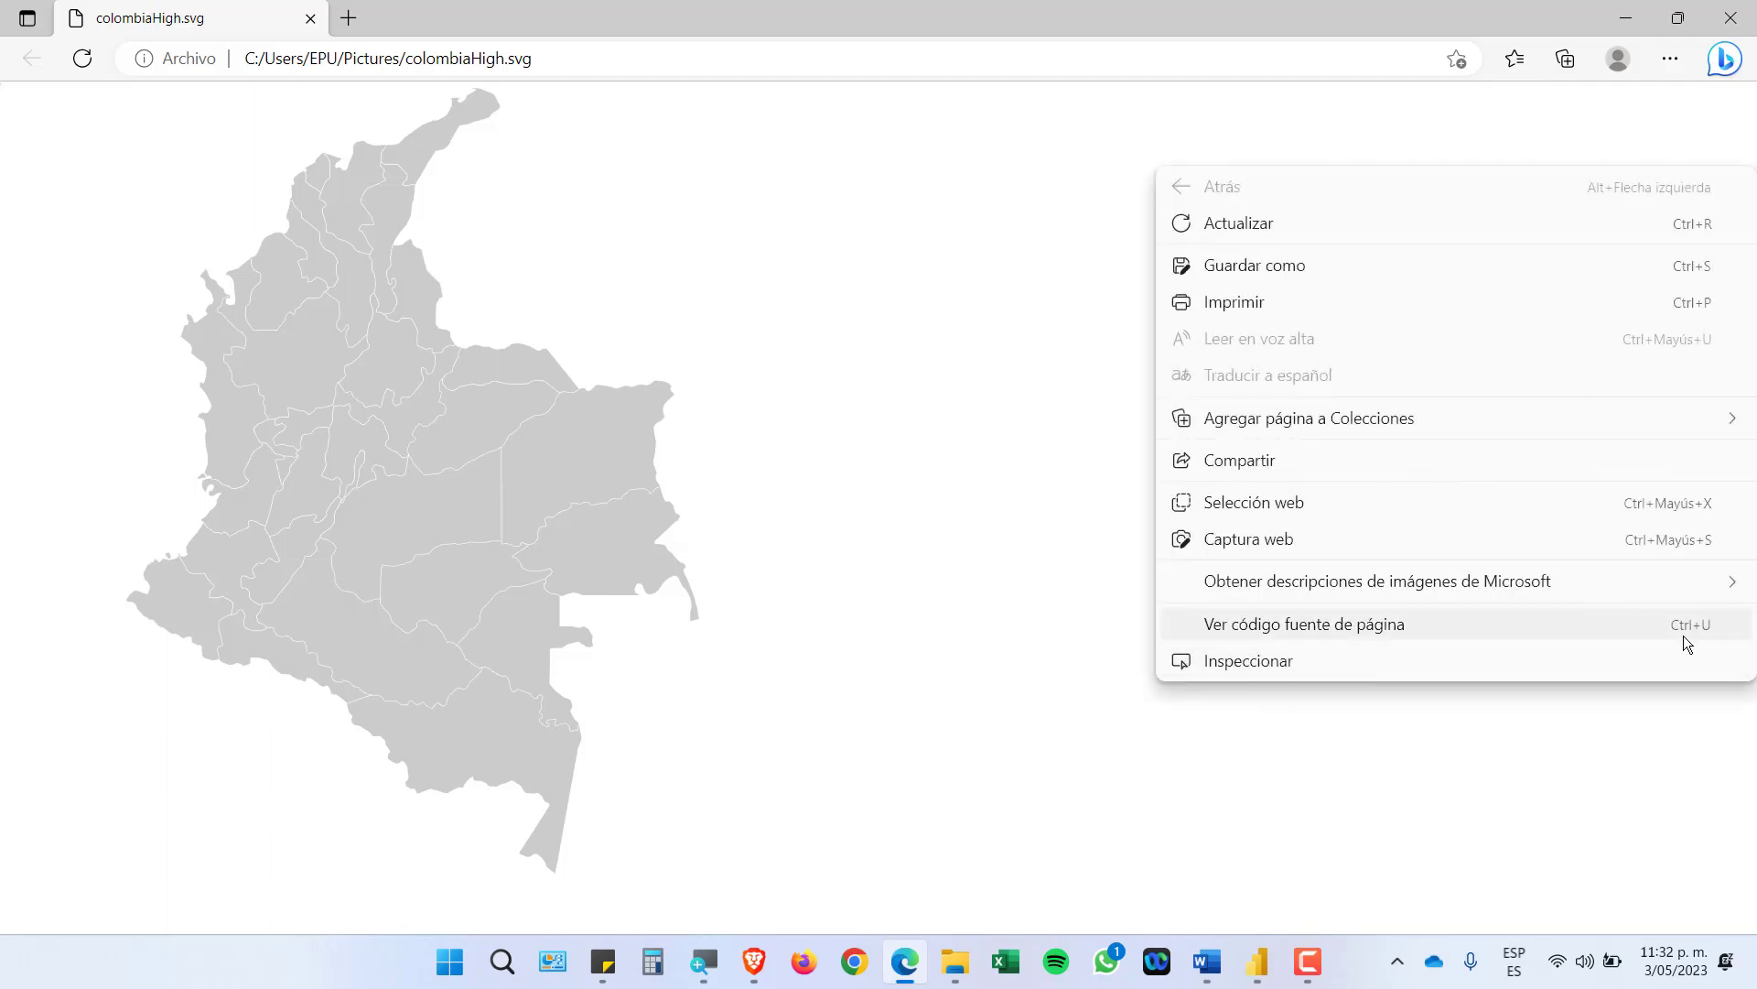
pyautogui.click(1338, 623)
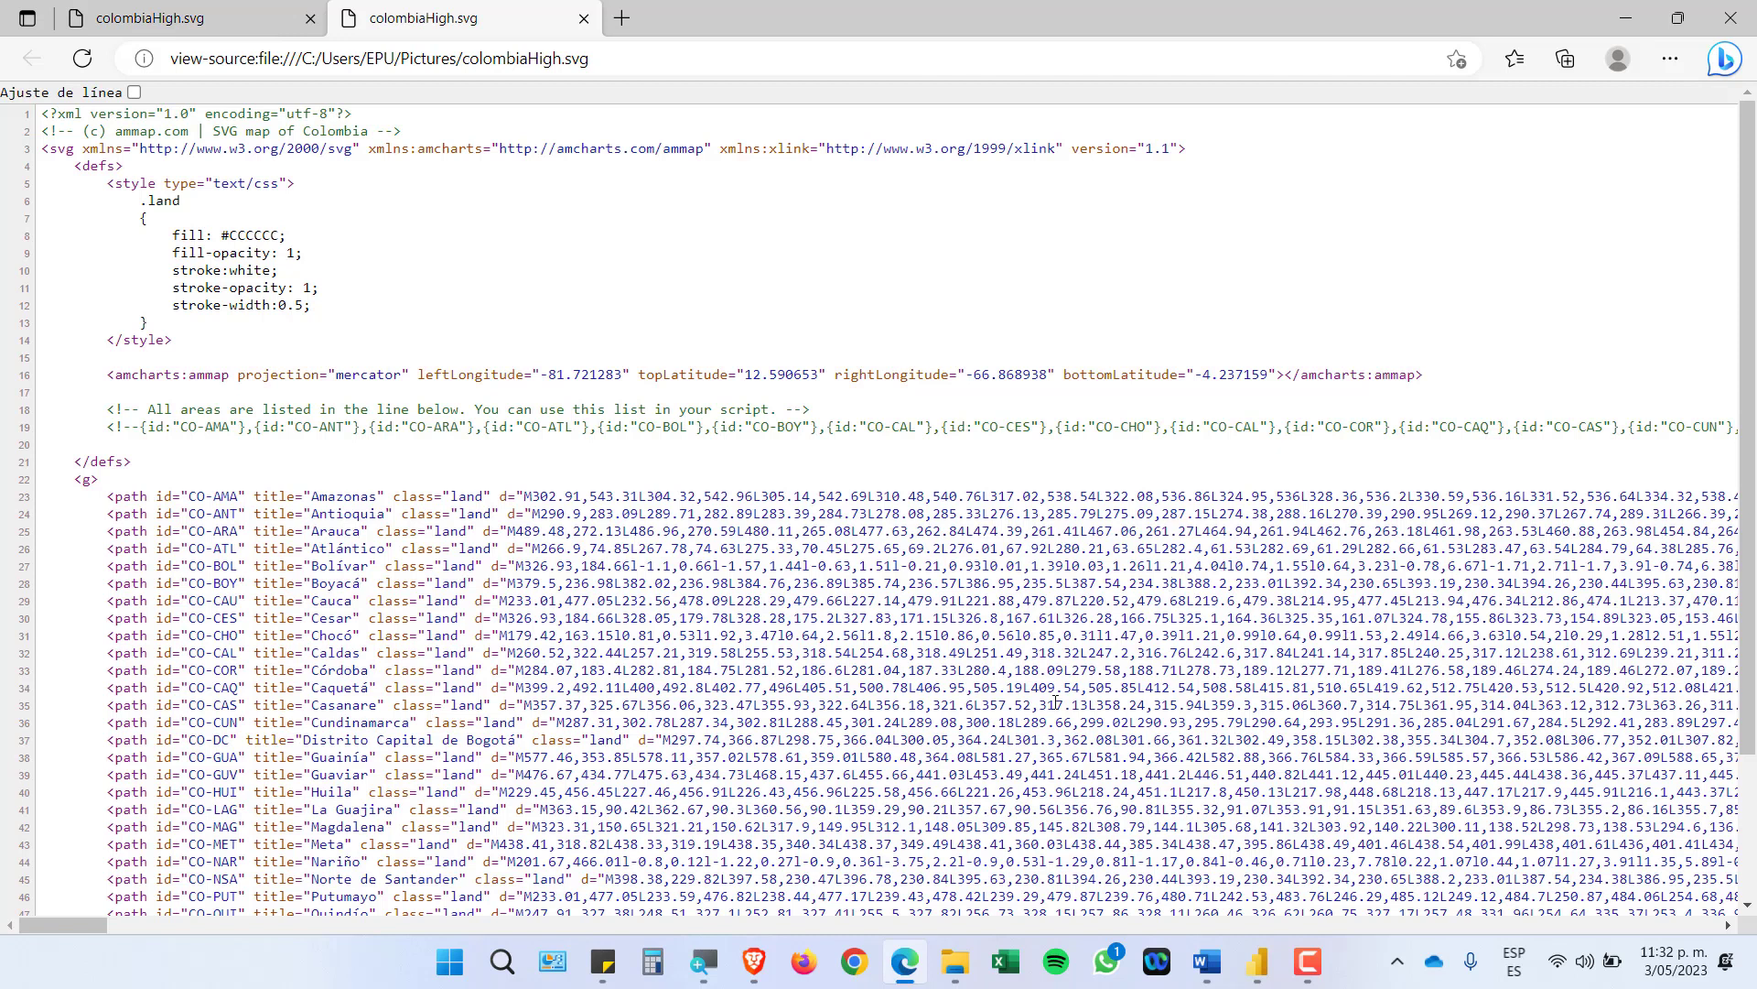
# Examine the magnified SVG source, including its XML header, land style and department paths, and return to the map image
pyautogui.click(703, 961)
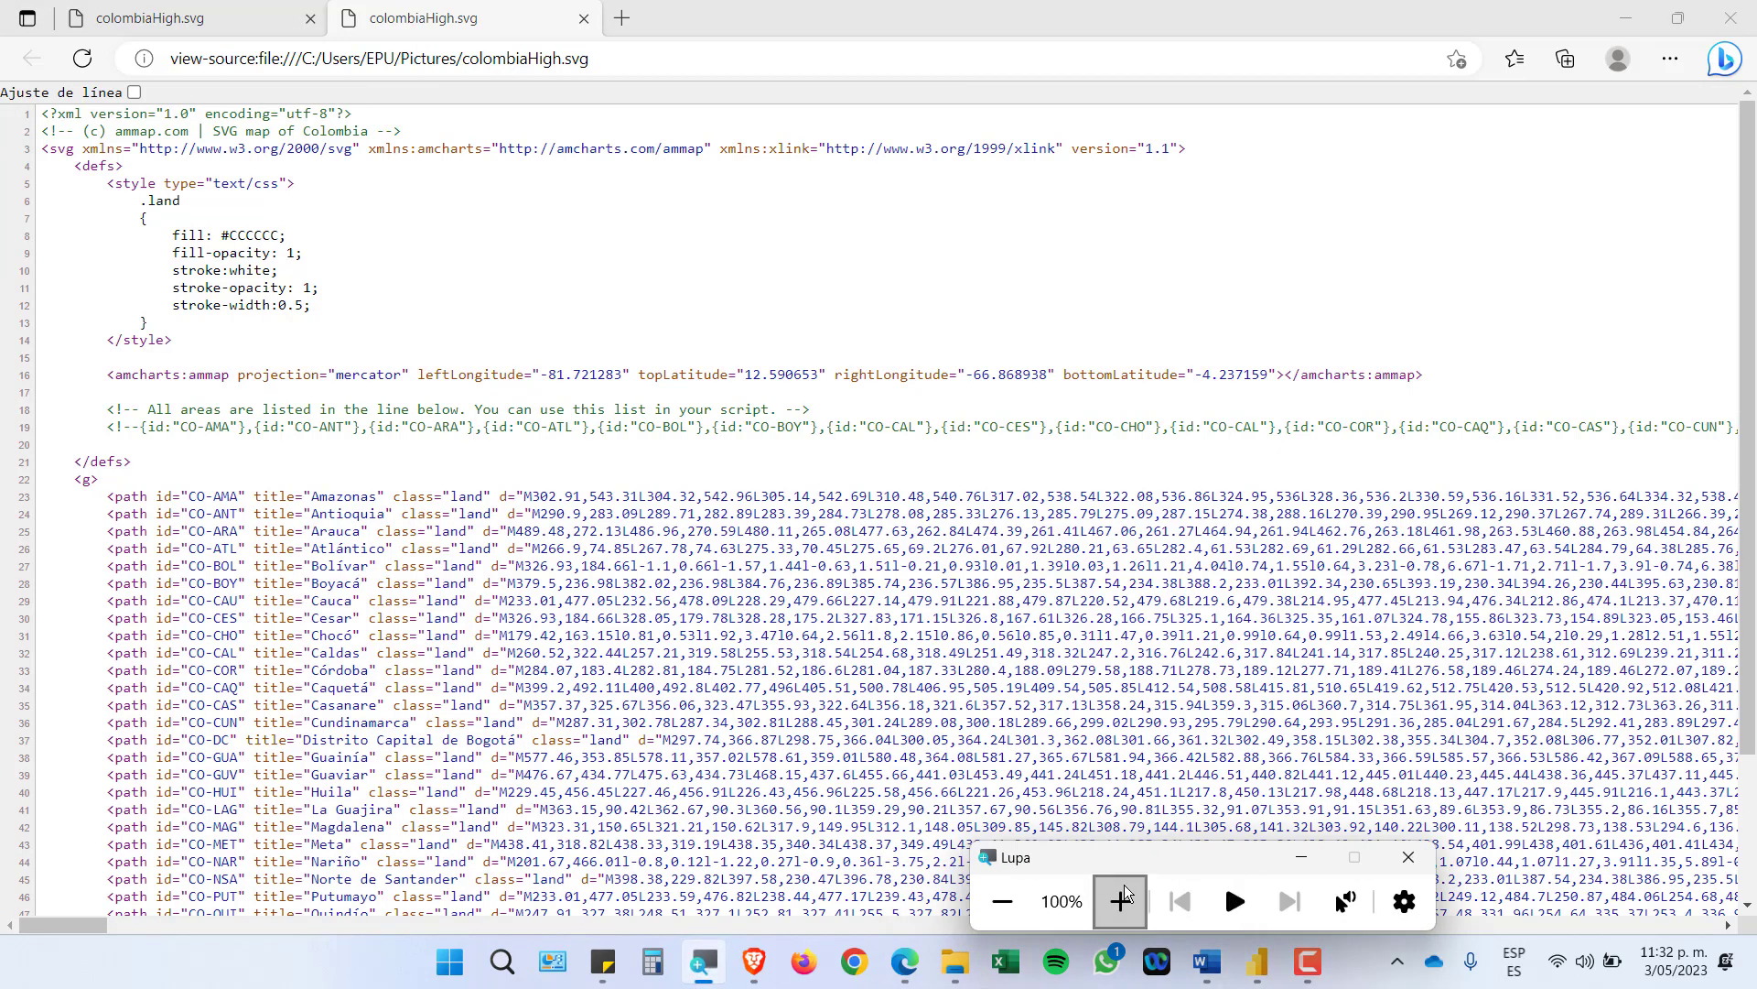
pyautogui.click(1124, 885)
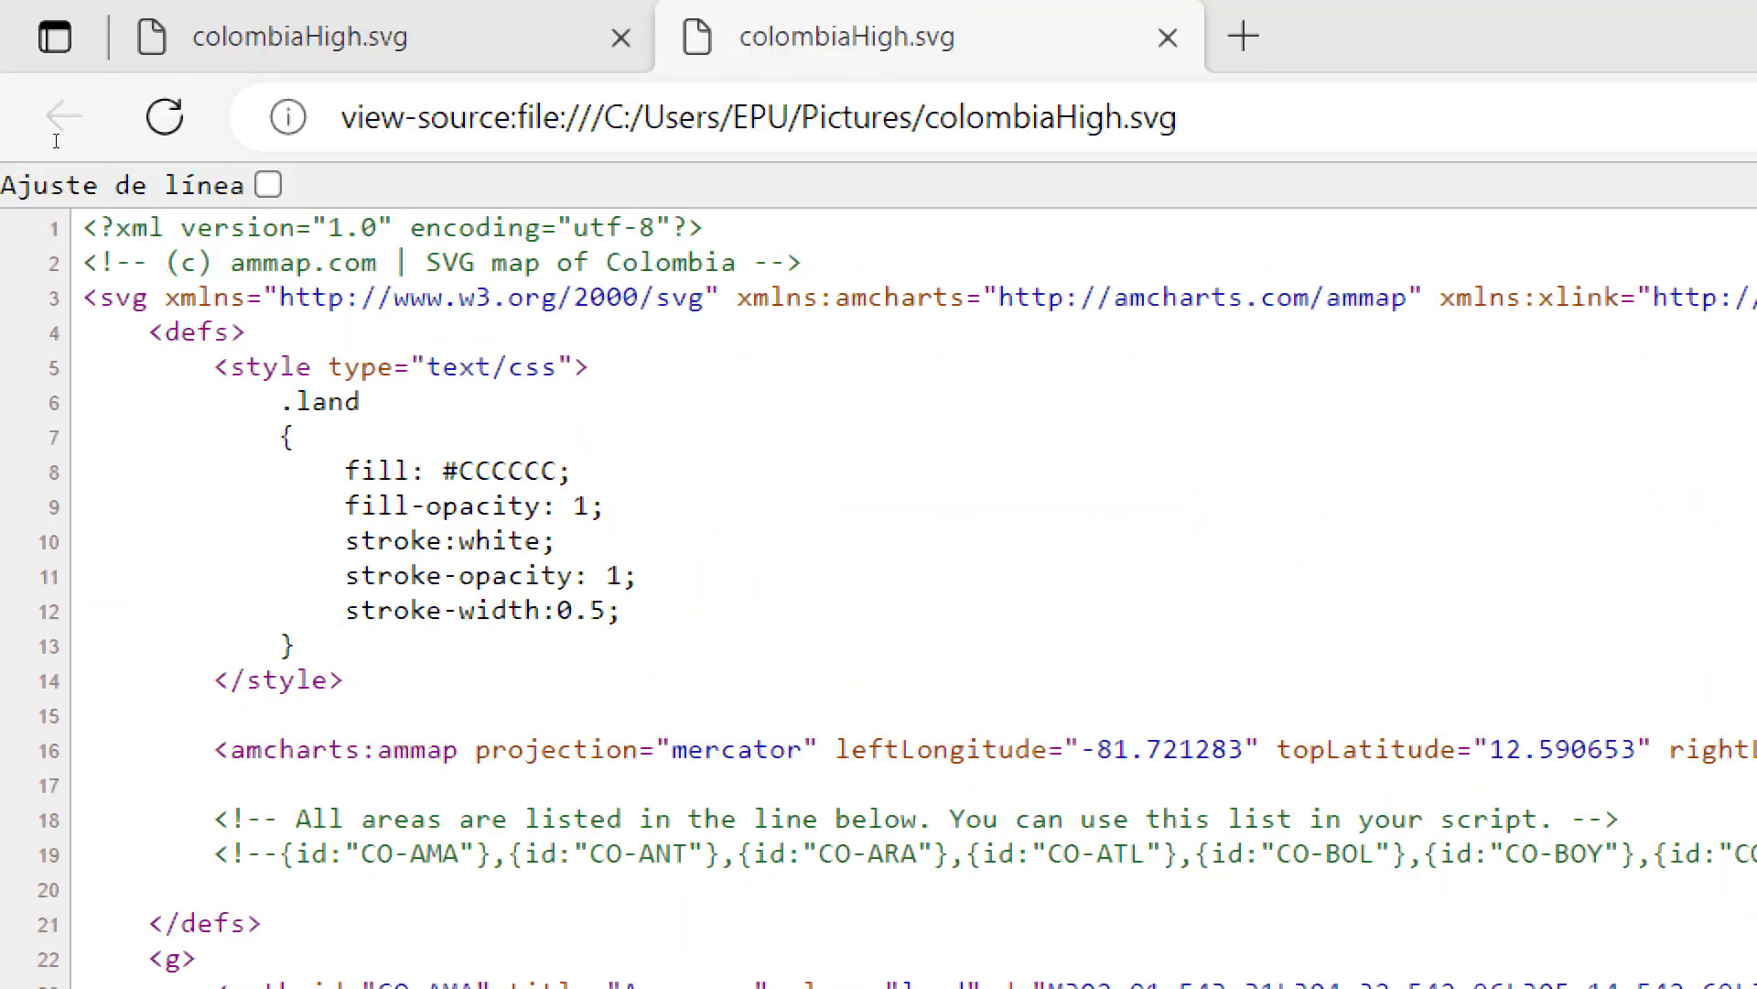
pyautogui.doubleClick(138, 228)
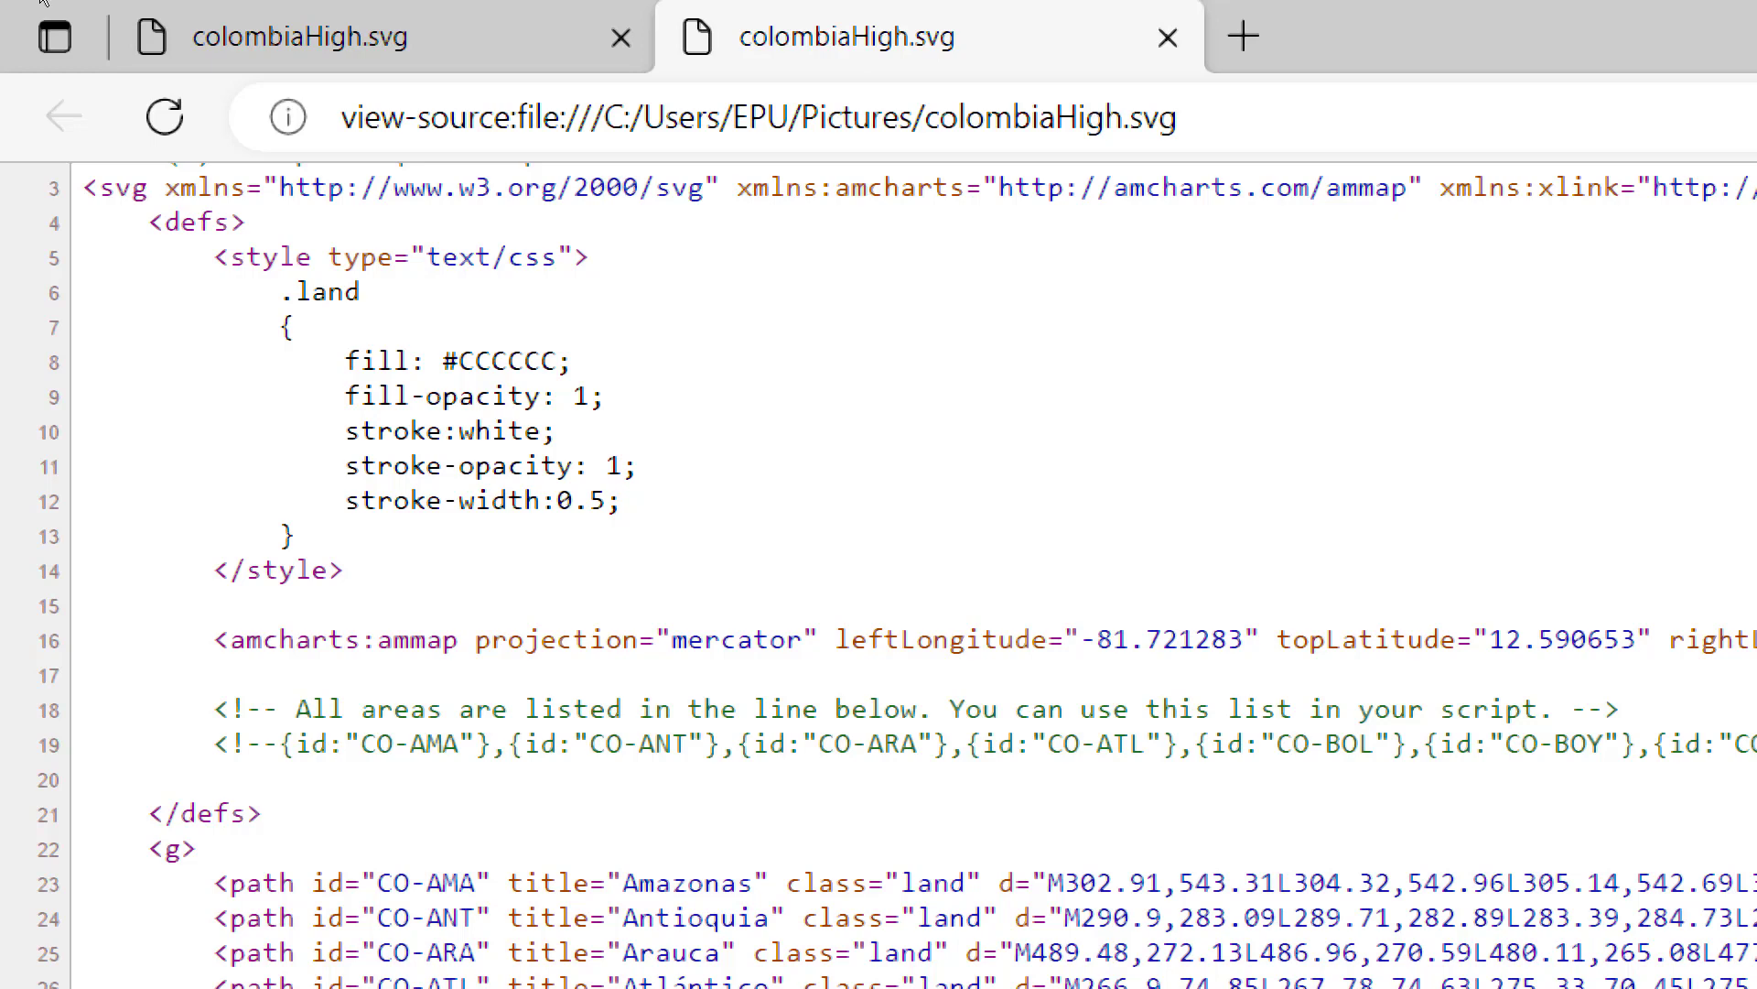
pyautogui.click(163, 28)
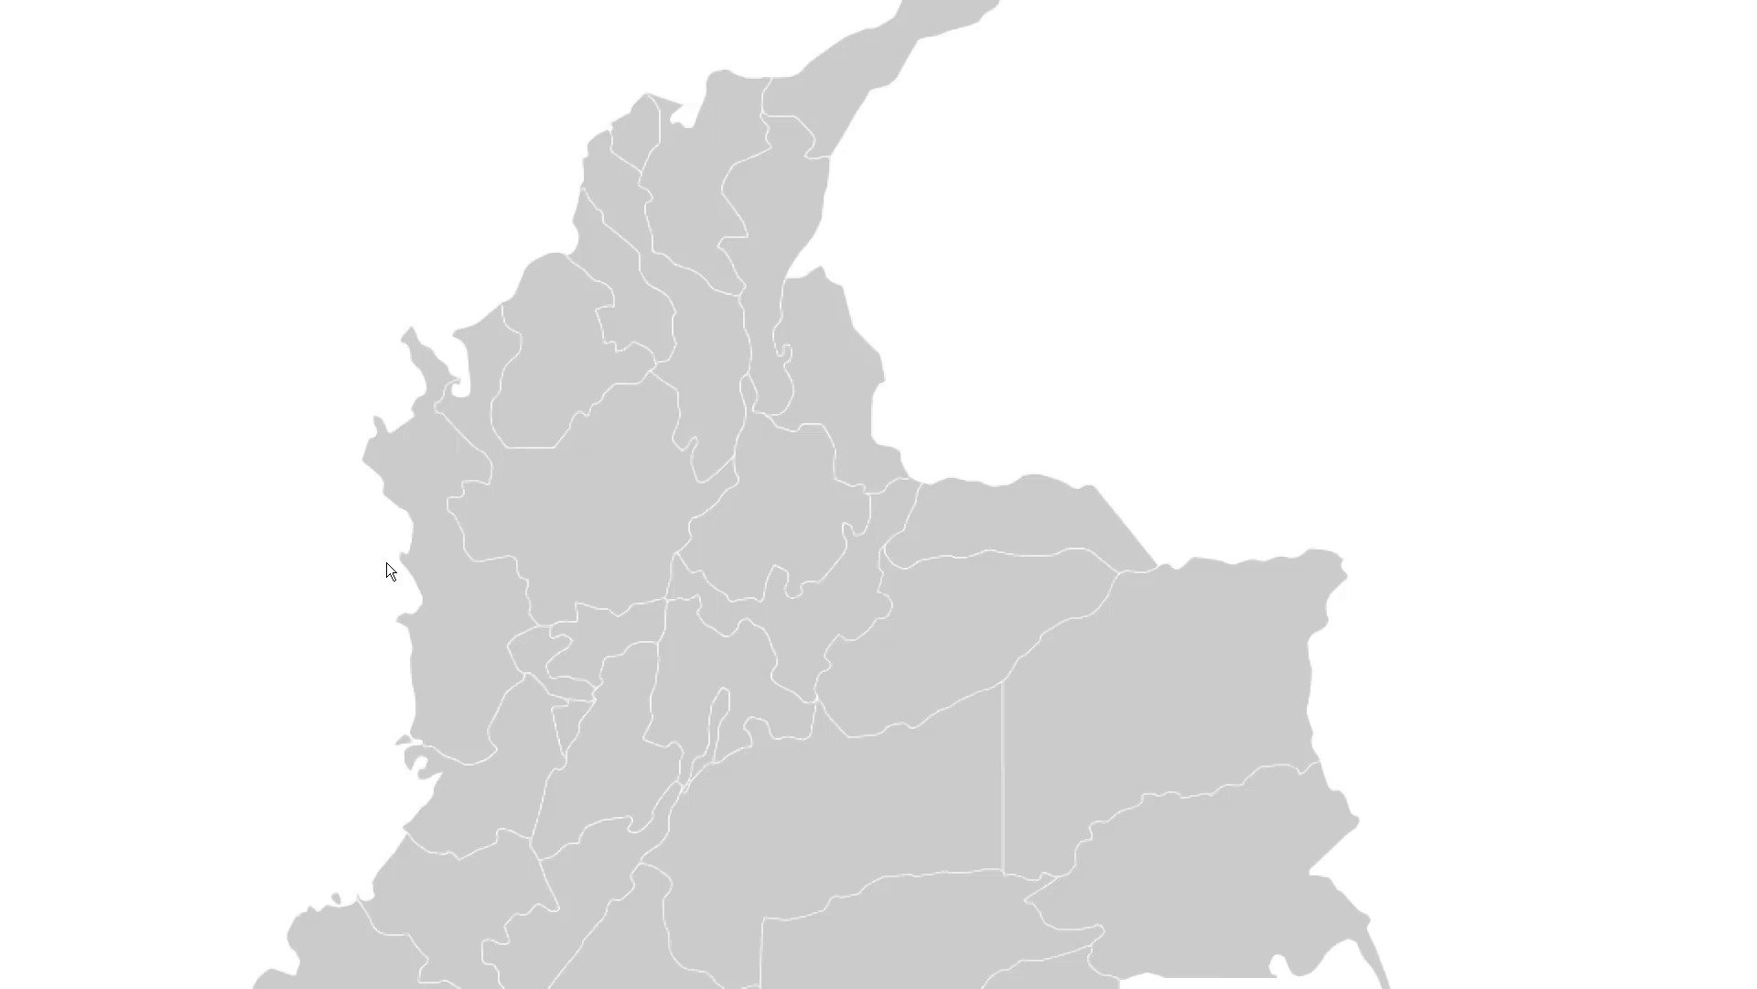
# Return to the SVG source code and highlight the id attribute and its CO-AMA value on the Amazonas path
pyautogui.hotkey('ctrl', 'Tab')
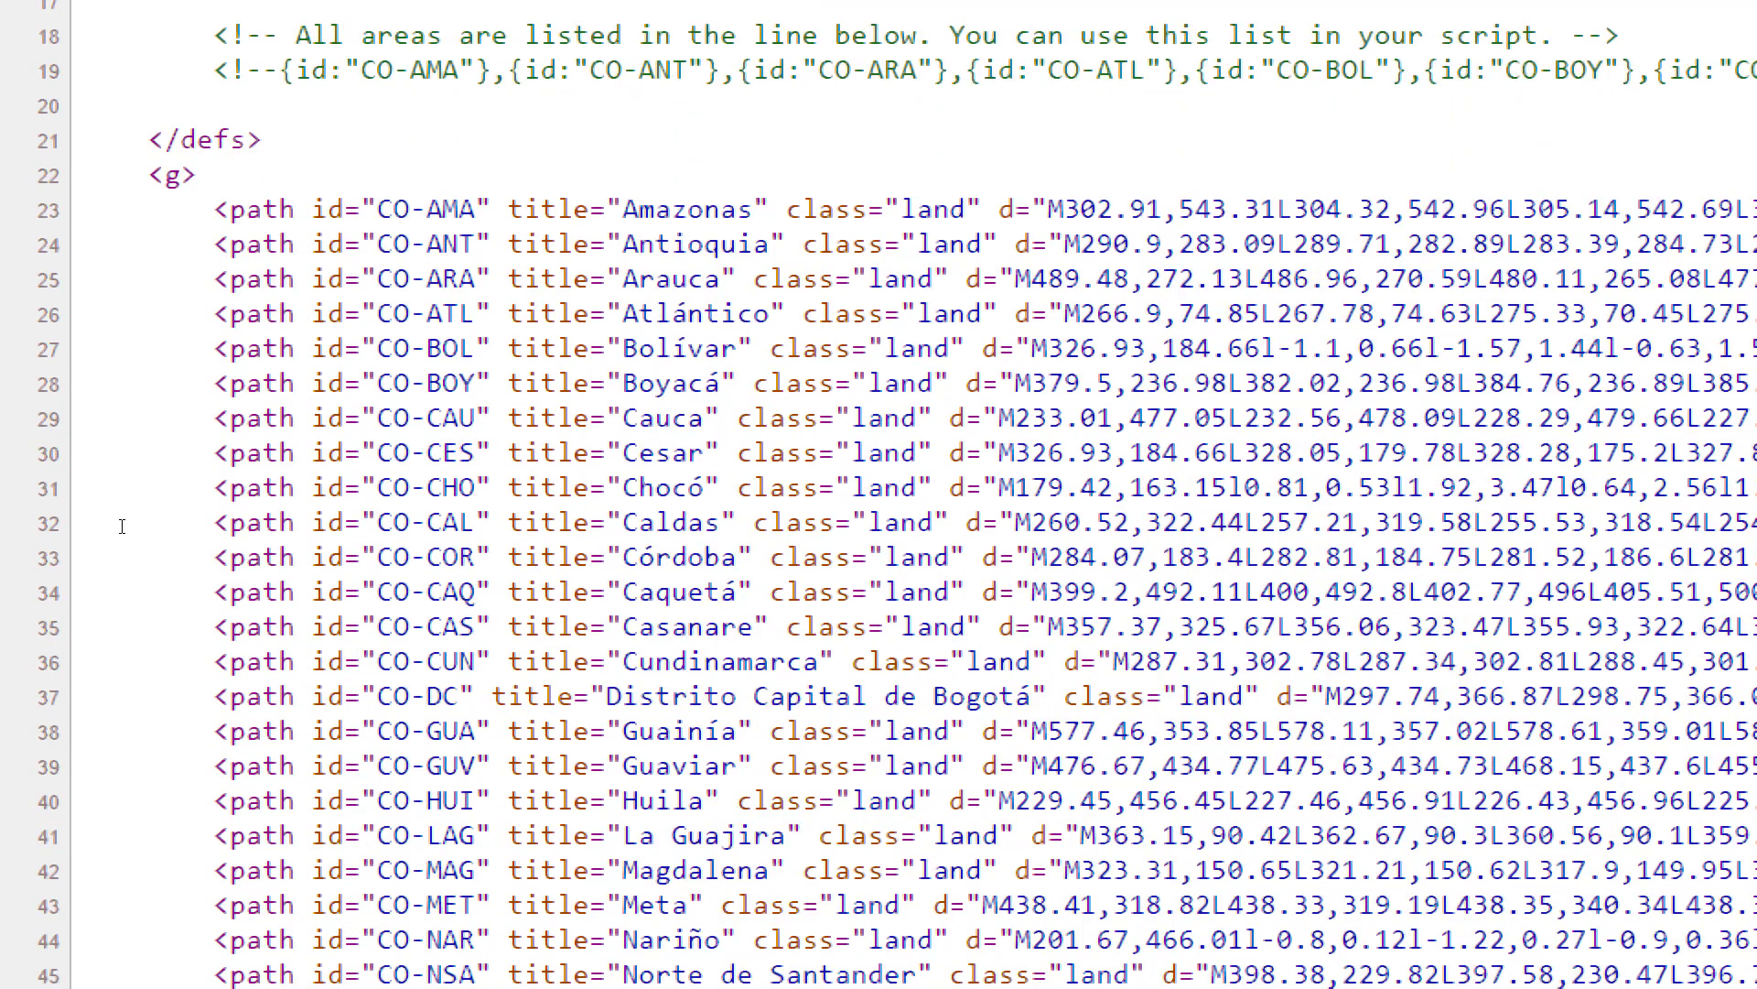
pyautogui.moveTo(213, 209); pyautogui.dragTo(475, 243)
pyautogui.hotkey('shift', 'Right')
pyautogui.hotkey('shift', 'Up')
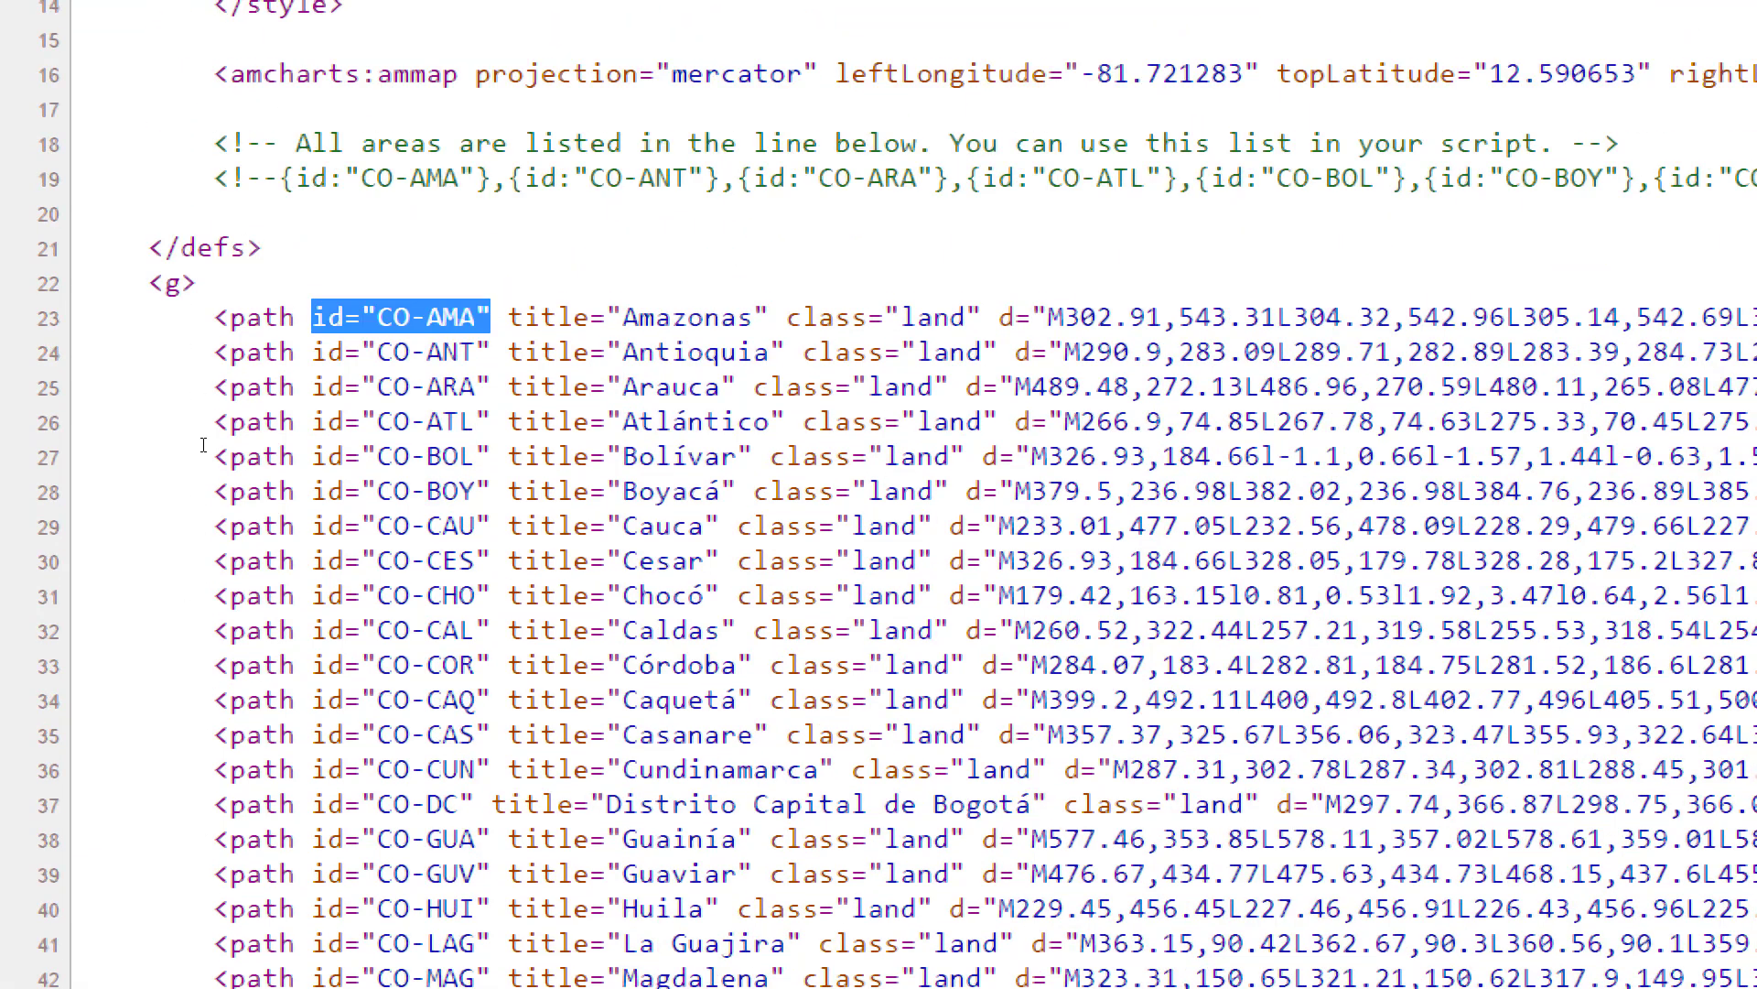
pyautogui.click(194, 446)
pyautogui.moveTo(376, 318); pyautogui.dragTo(475, 317)
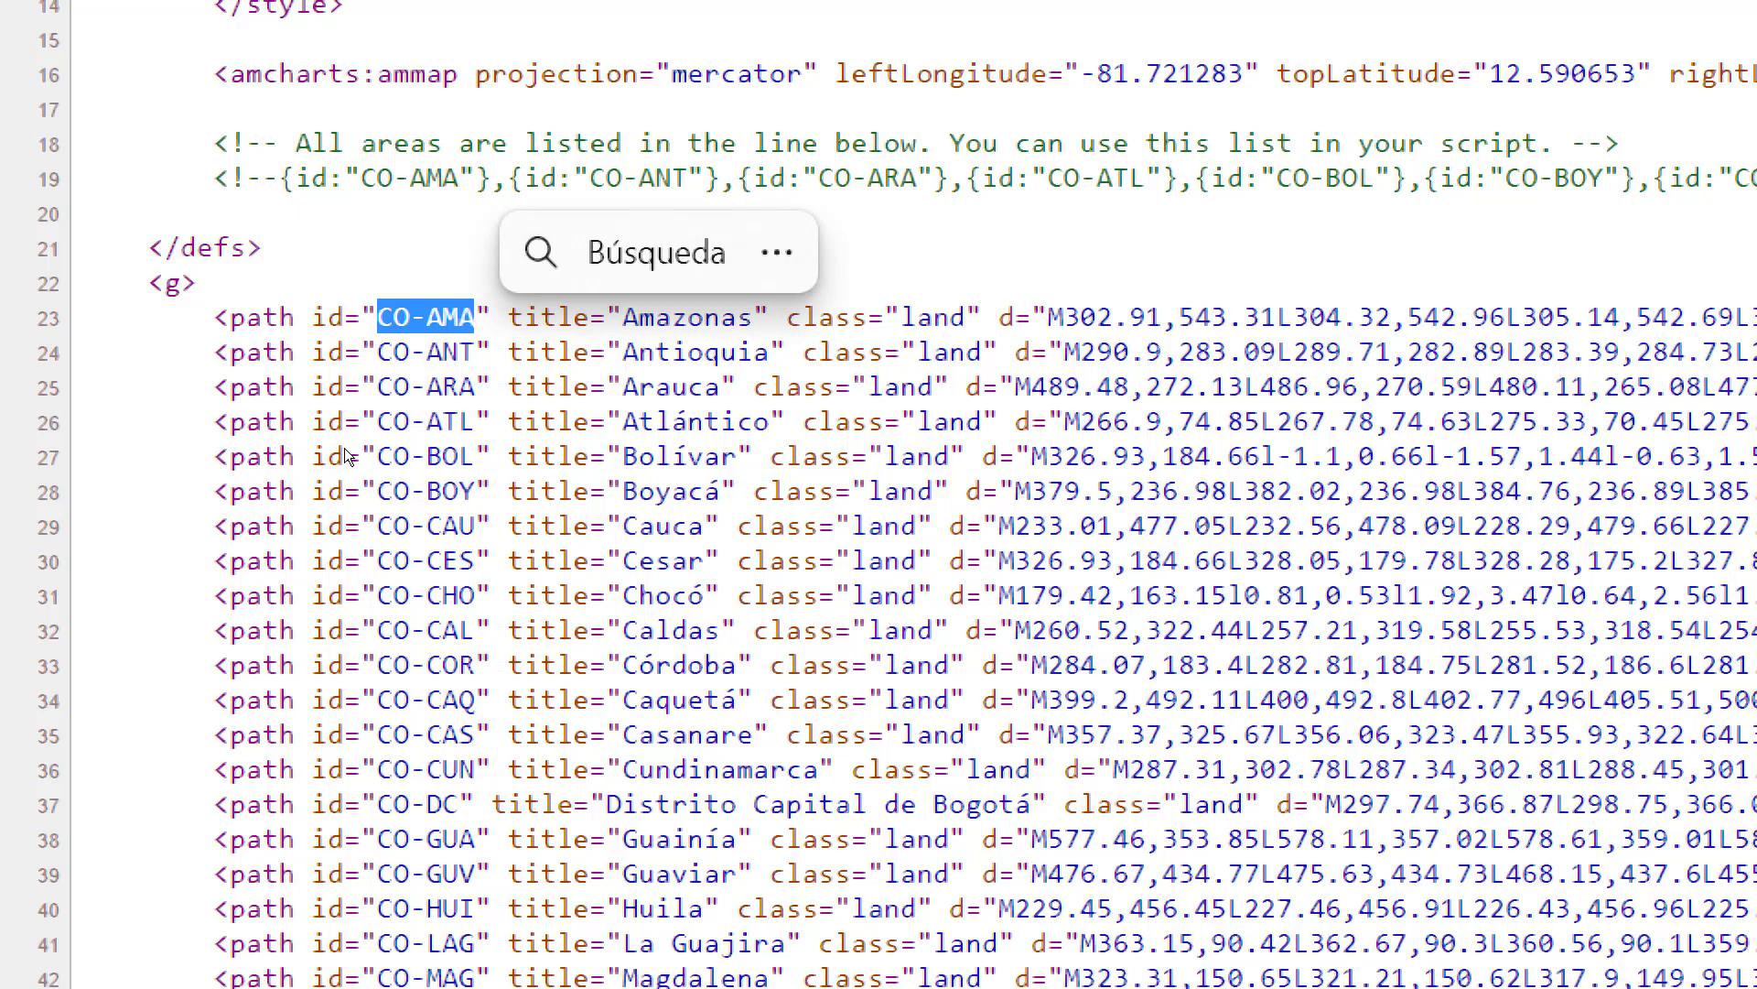
pyautogui.click(197, 466)
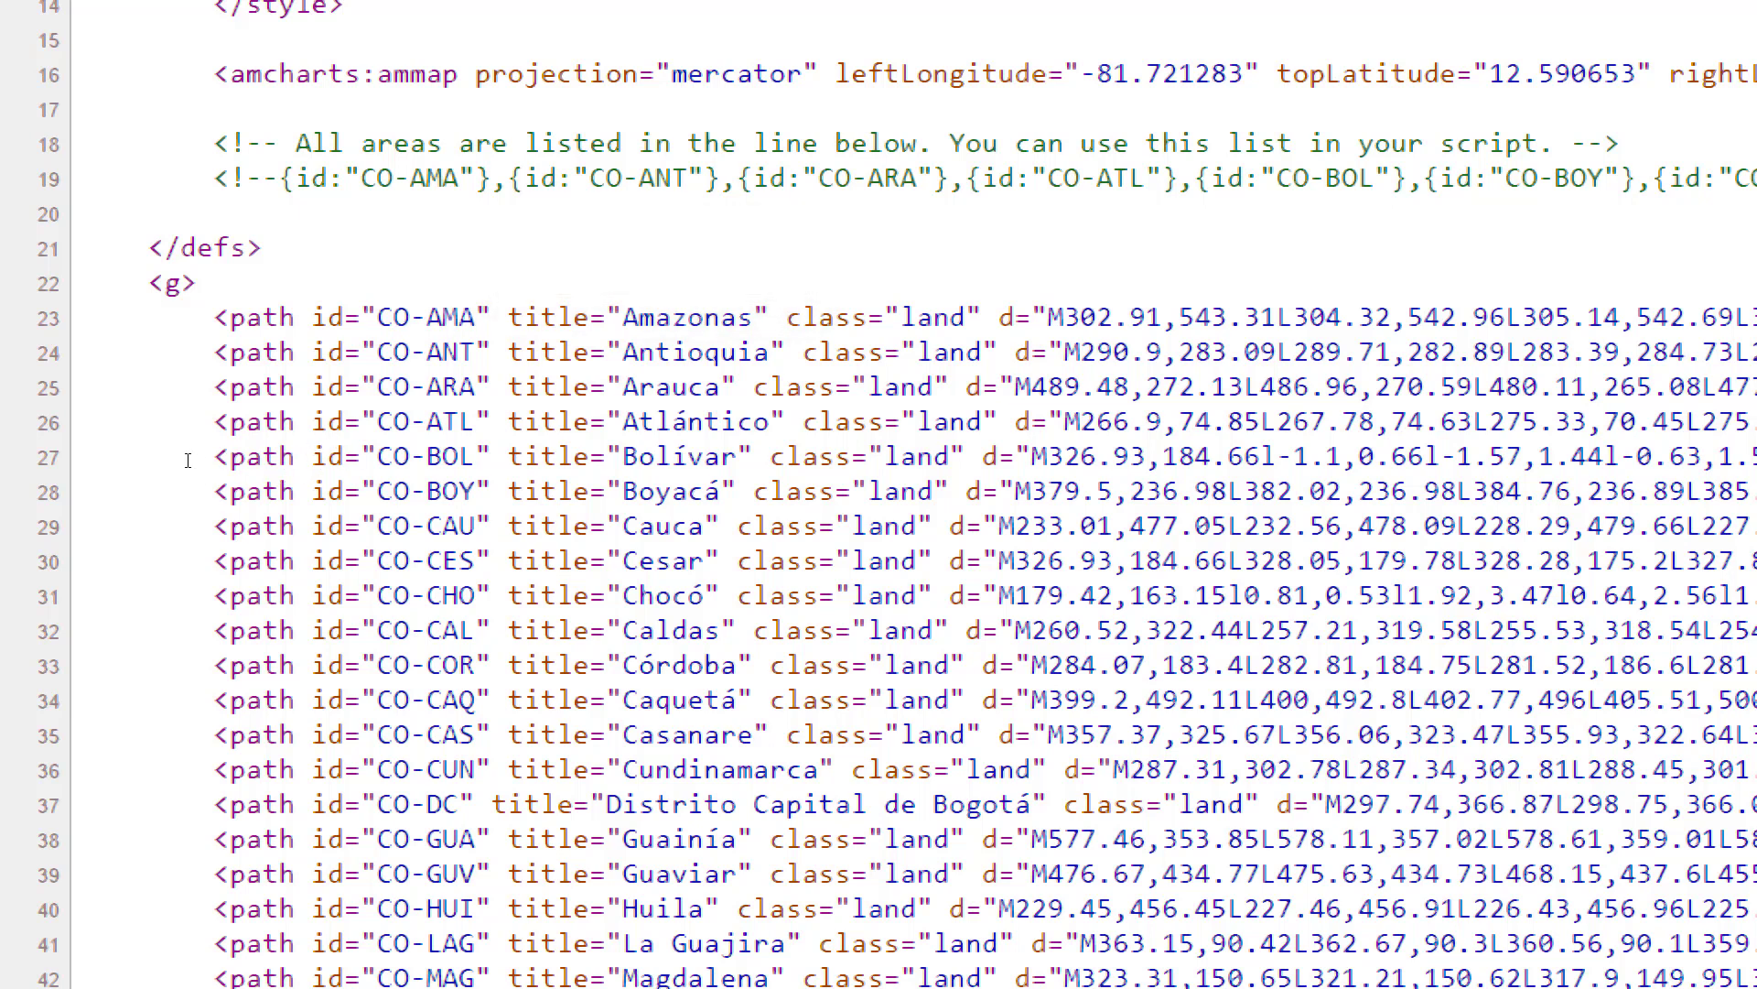
# Highlight the CO-ANT id value on the Antioquia path in the SVG source
pyautogui.hotkey('shift', 'Right')
pyautogui.hotkey('shift', 'Right')
pyautogui.hotkey('shift', 'Right')
pyautogui.hotkey('shift', 'Right')
pyautogui.hotkey('shift', 'Right')
pyautogui.hotkey('shift', 'Right')
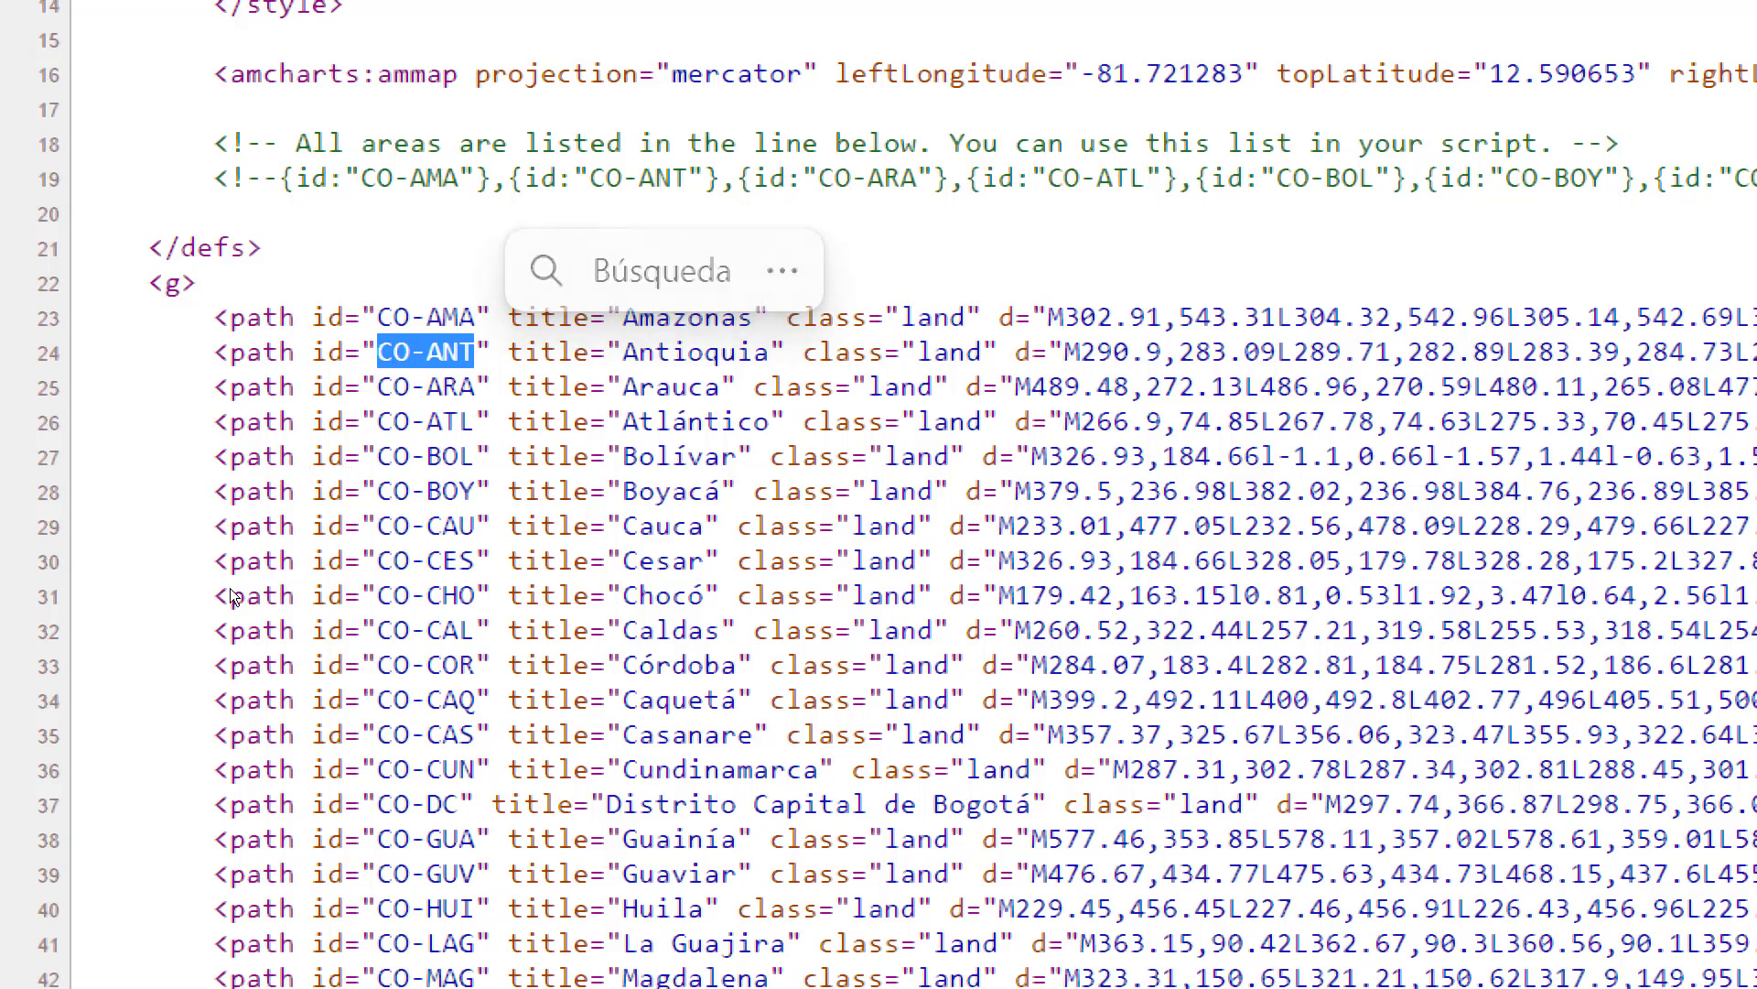
pyautogui.click(195, 441)
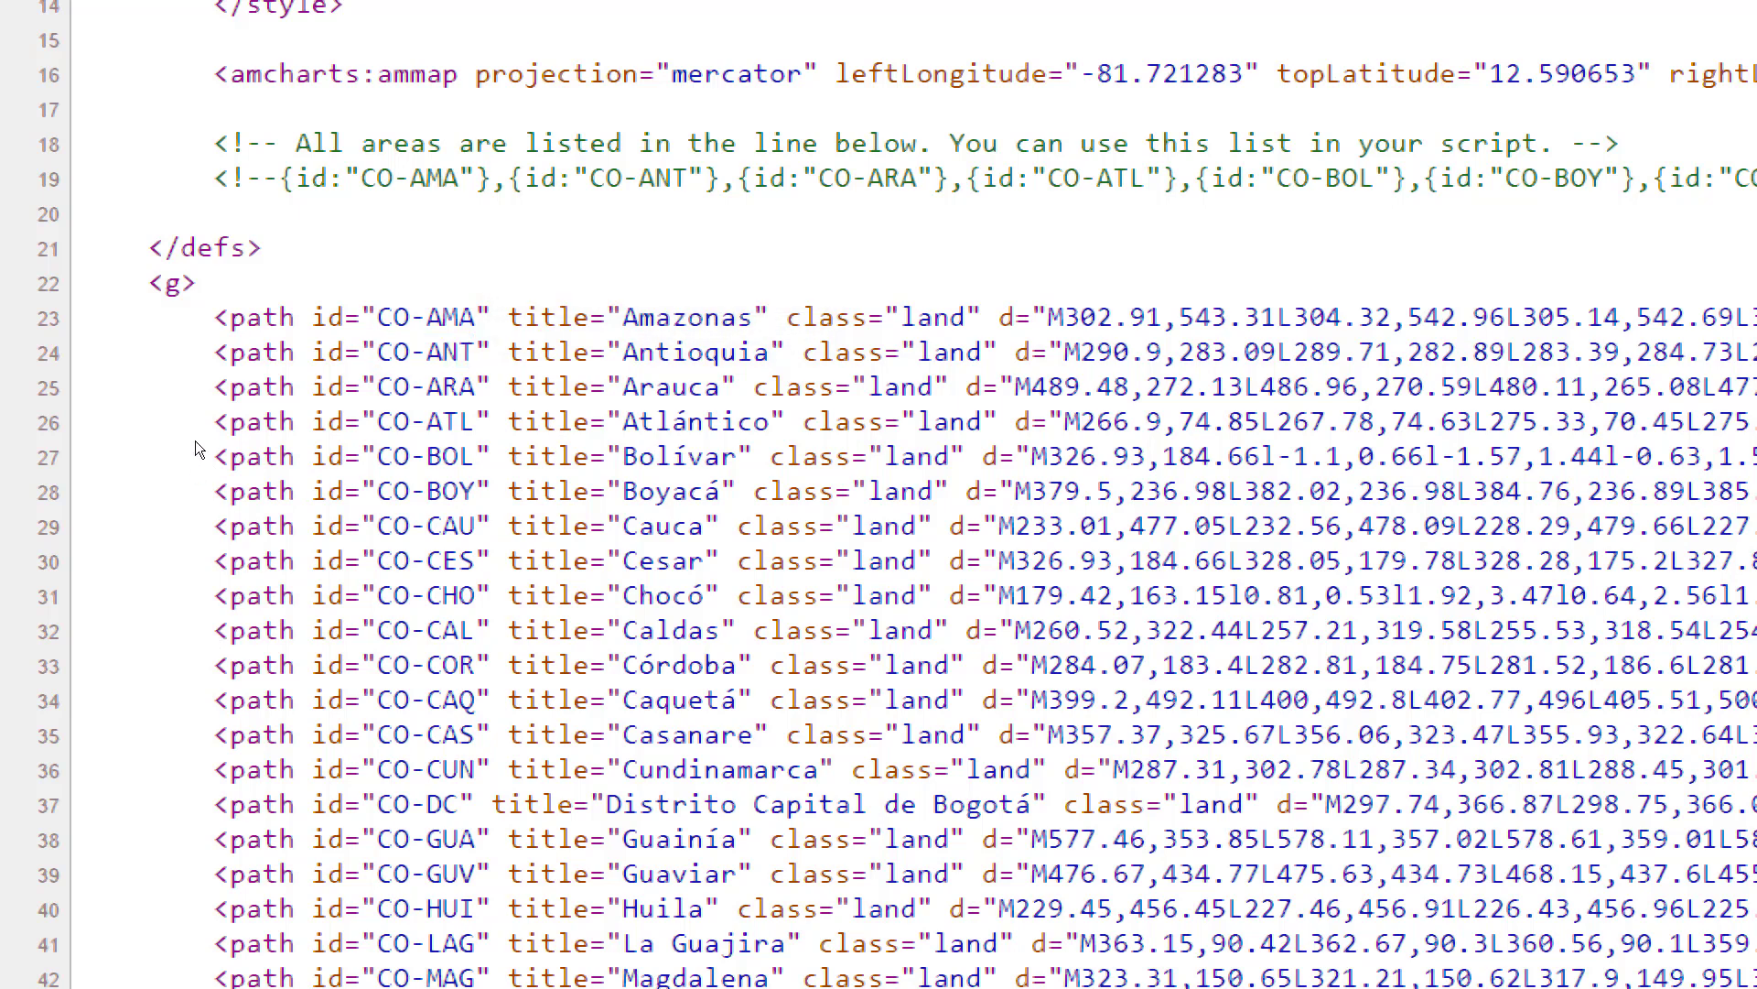
pyautogui.doubleClick(209, 441)
pyautogui.moveTo(201, 459)
pyautogui.mouseDown()
pyautogui.moveTo(197, 494)
pyautogui.moveTo(234, 459)
pyautogui.mouseUp()
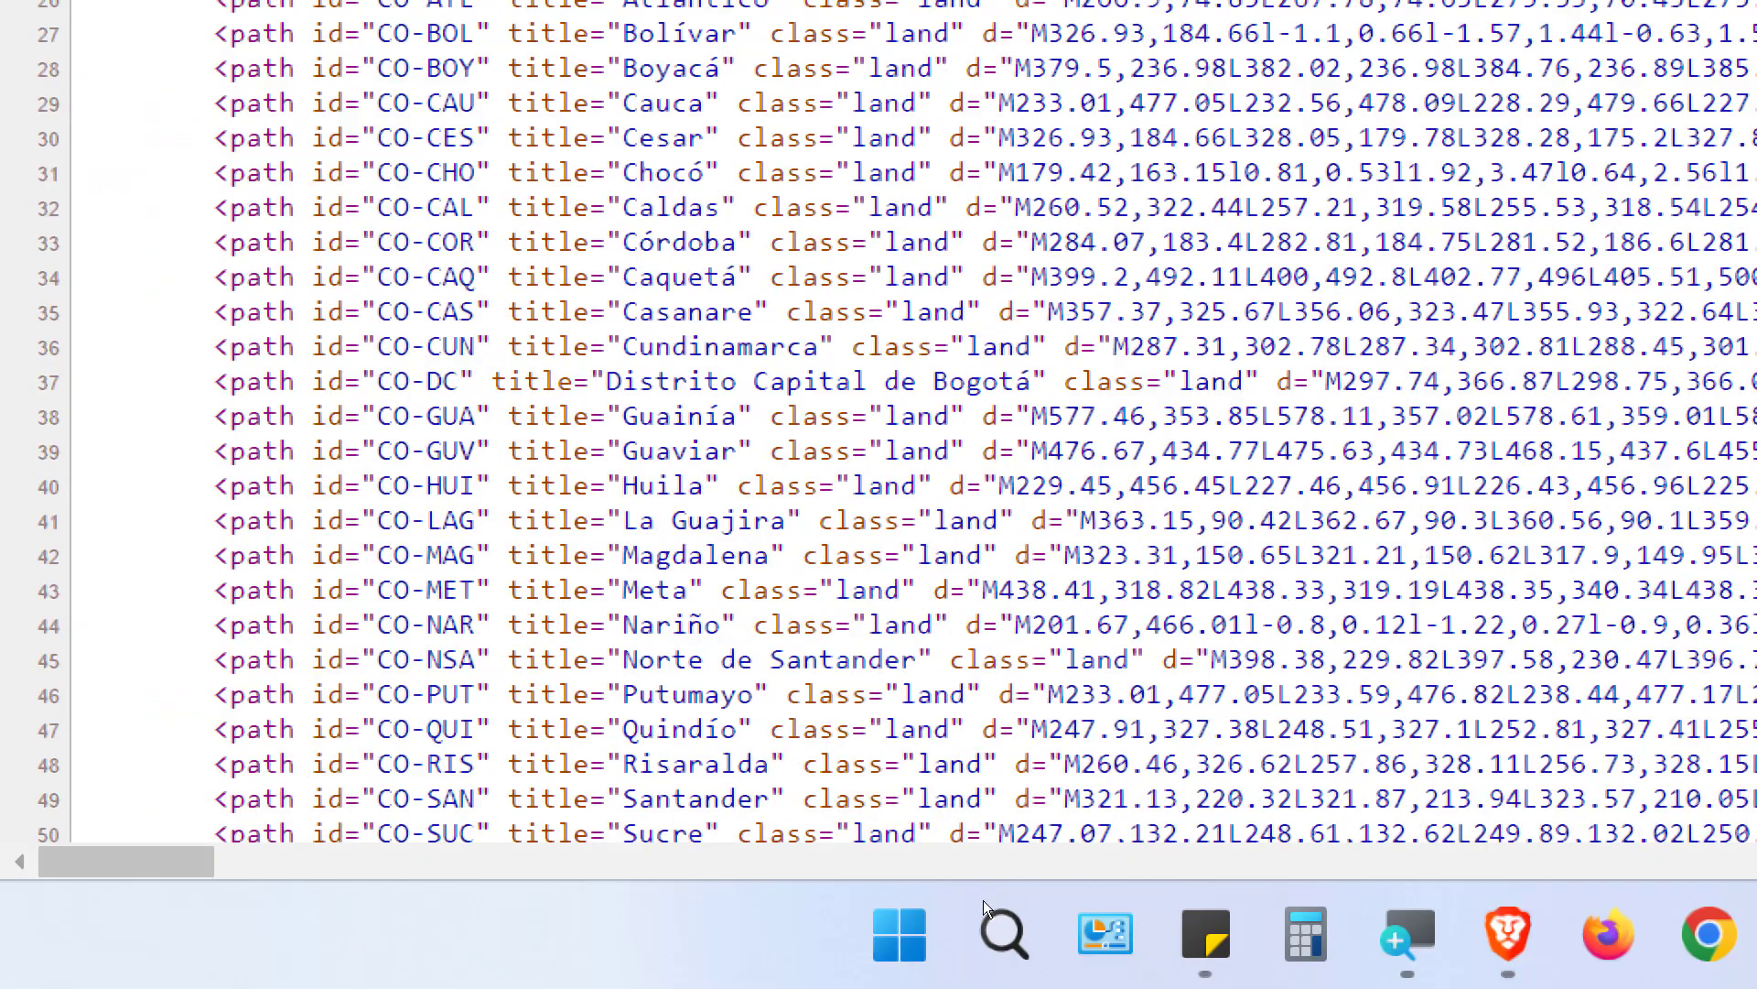
# Return the screen magnification to 100%, minimize the magnifier window and switch to Power BI Desktop
pyautogui.click(1483, 952)
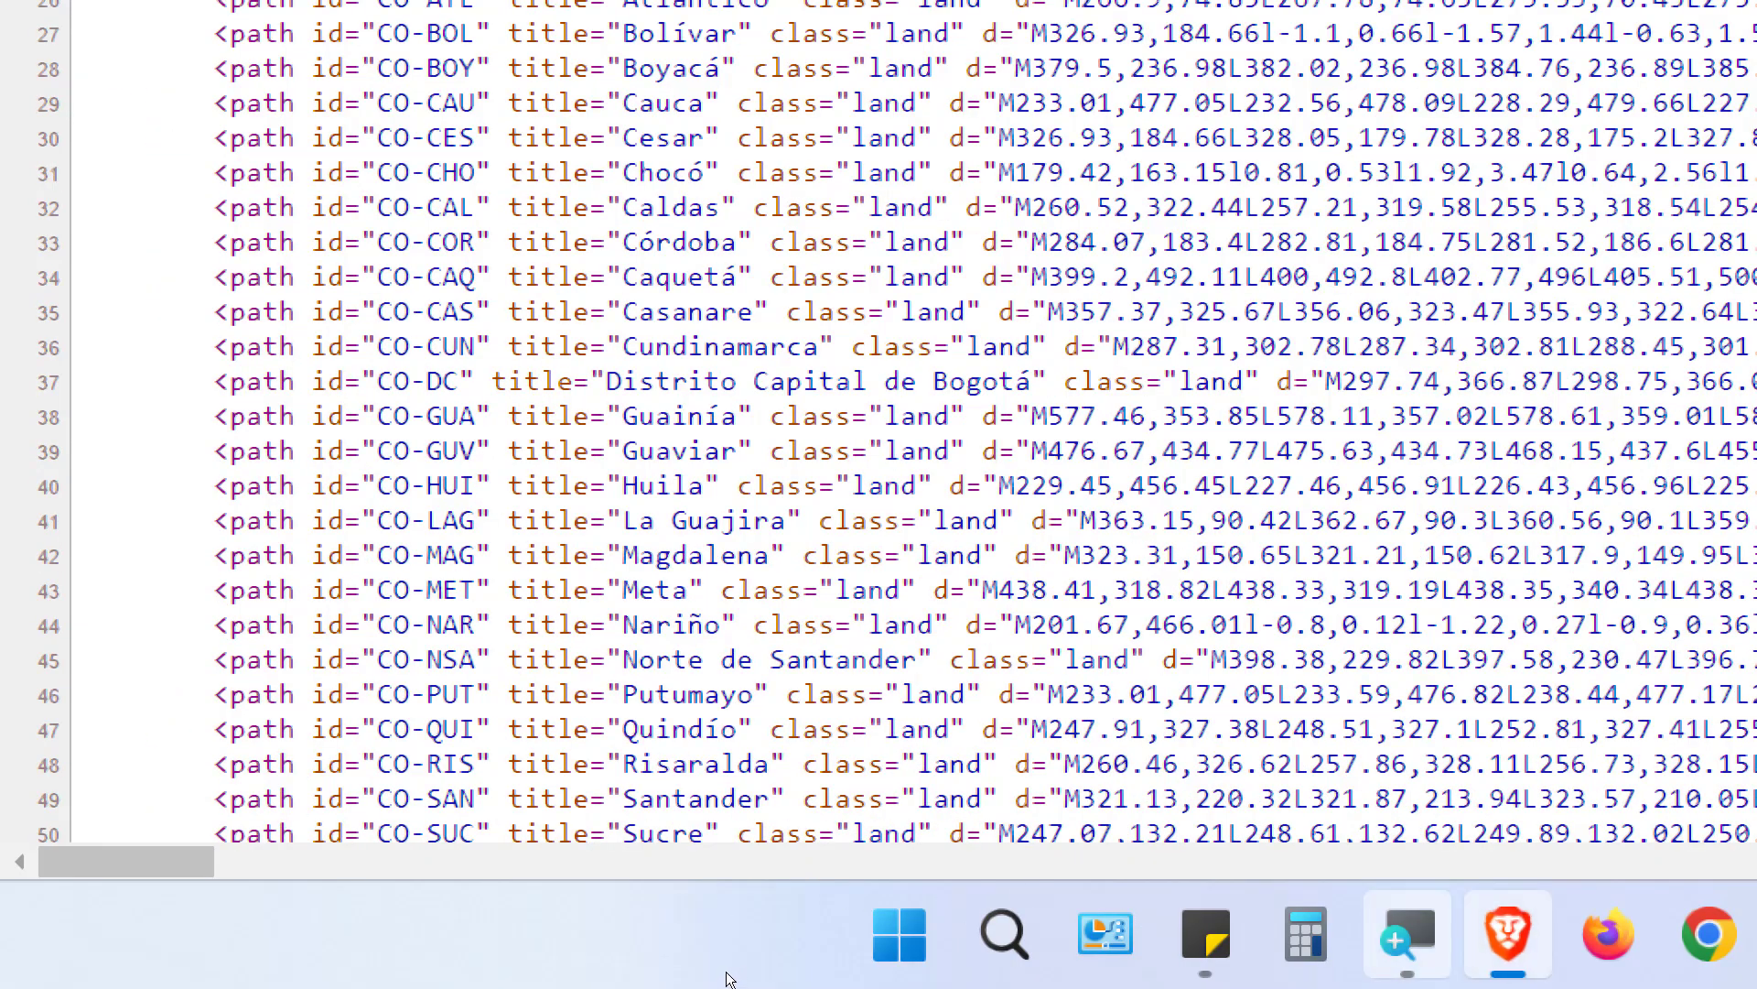
pyautogui.press('super+minus')
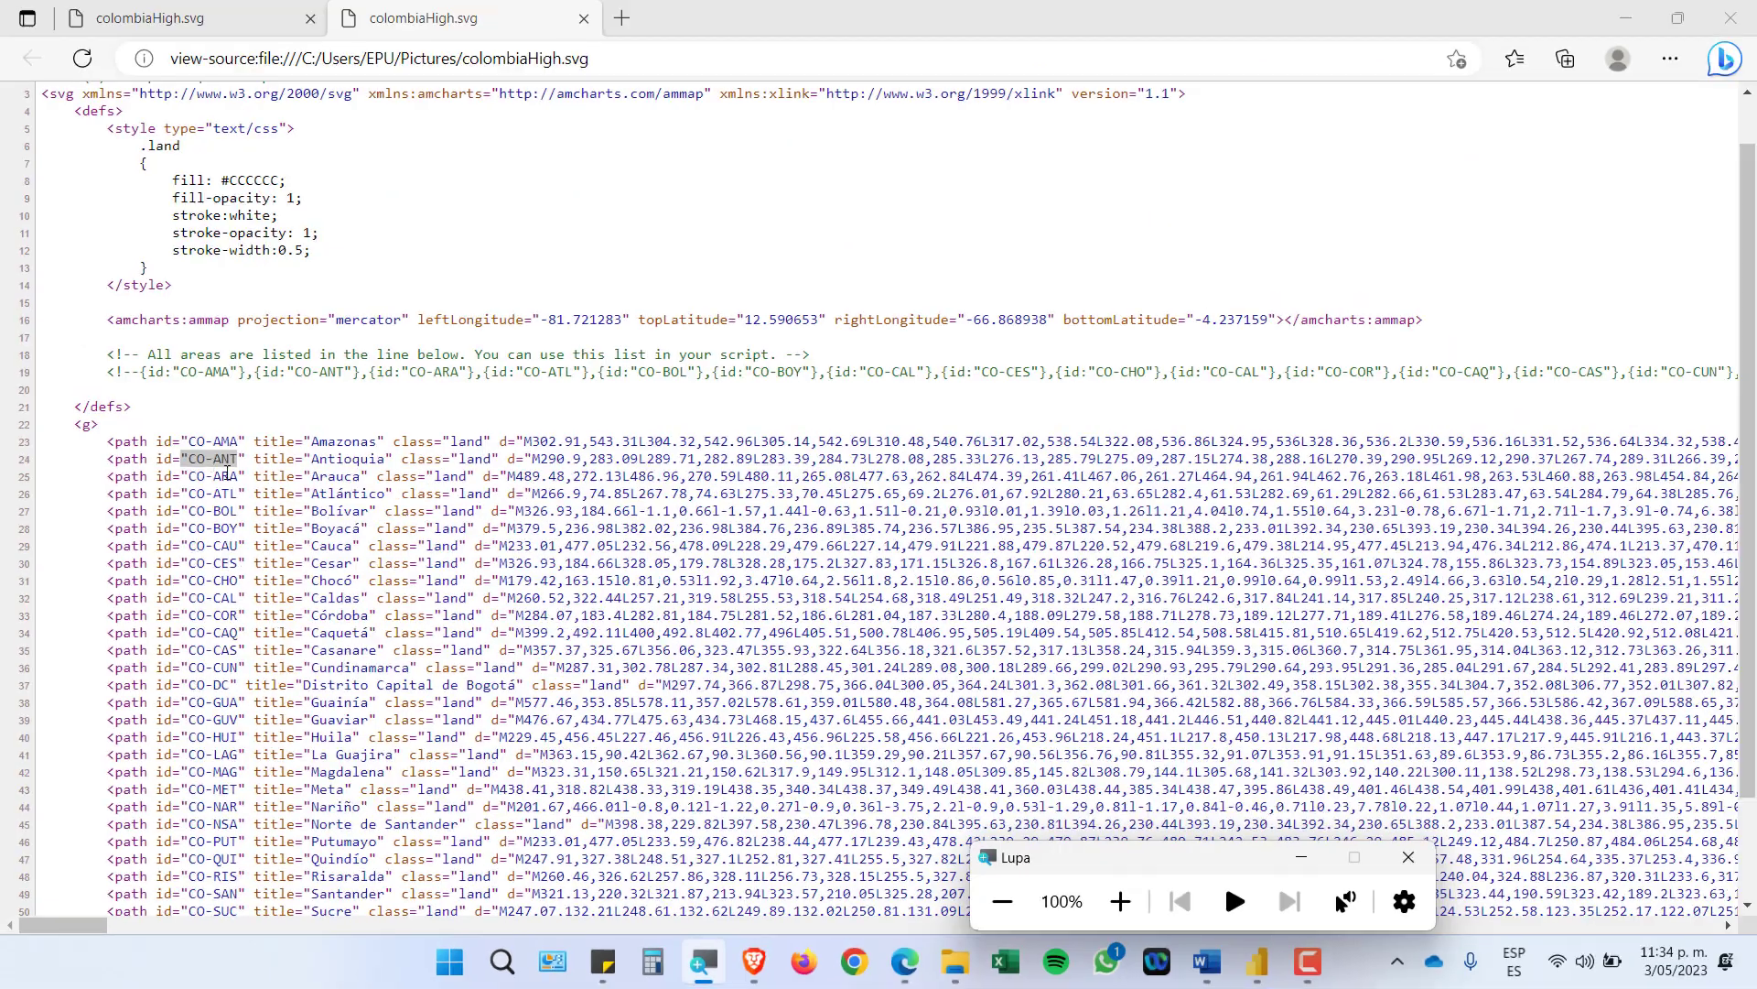
pyautogui.click(1301, 857)
pyautogui.click(1248, 958)
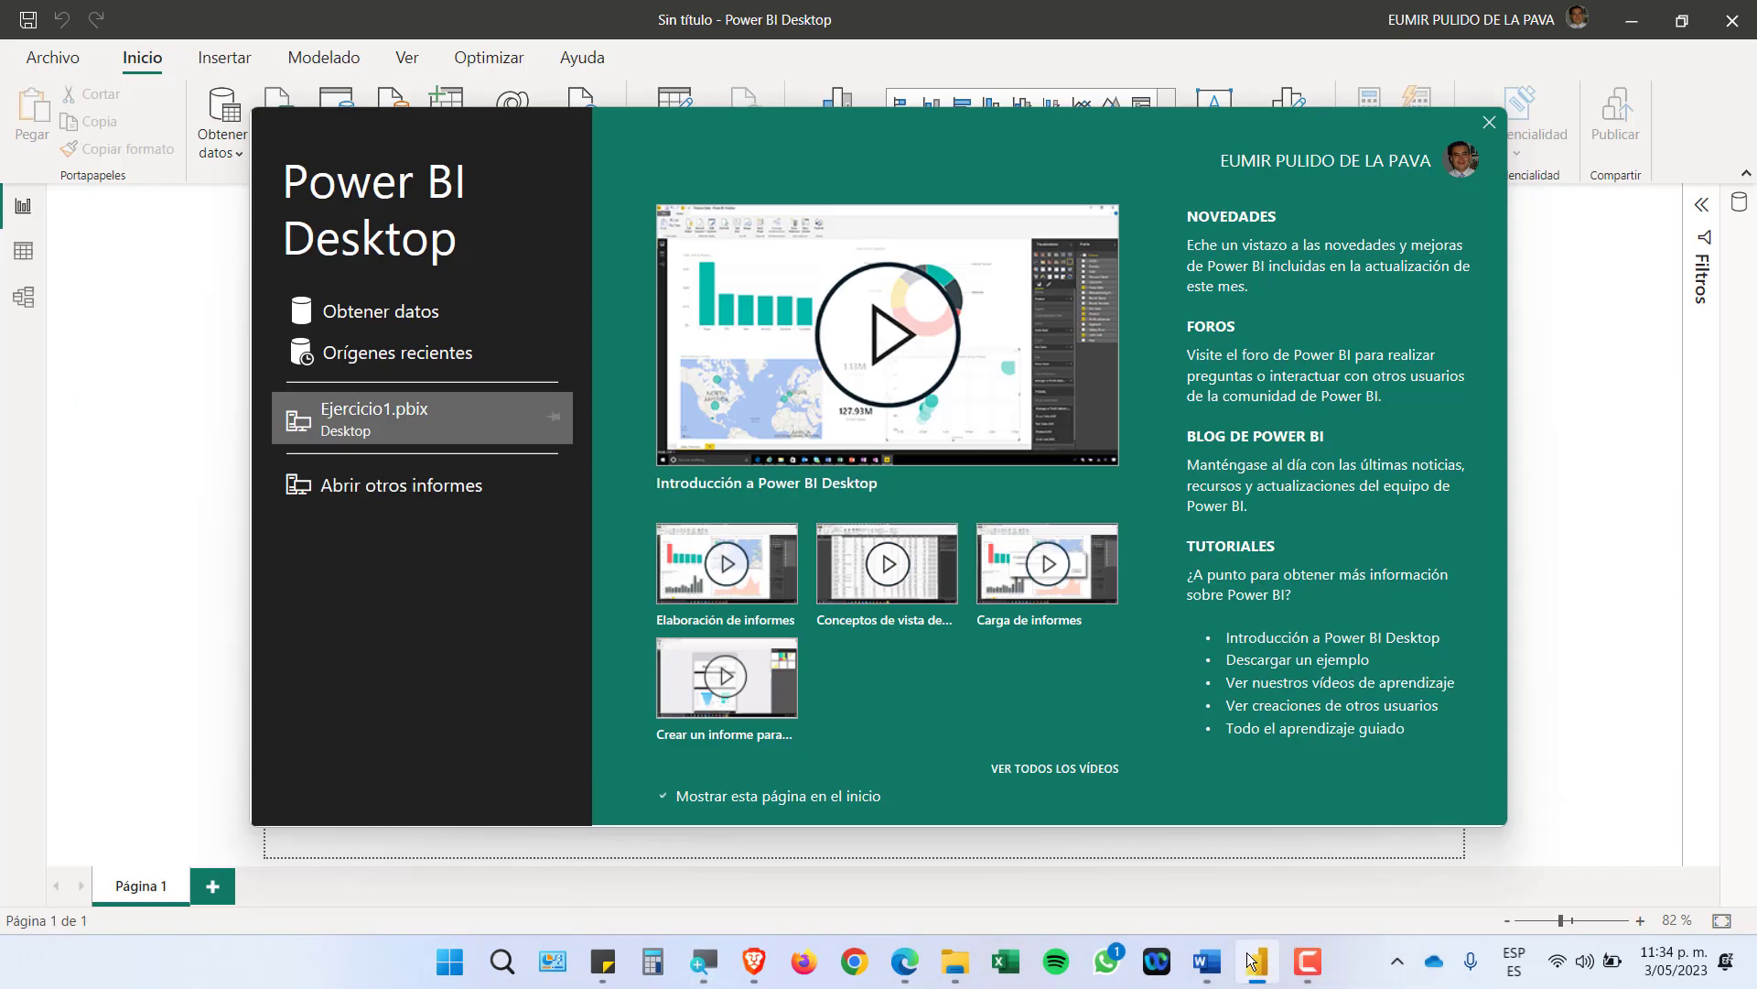
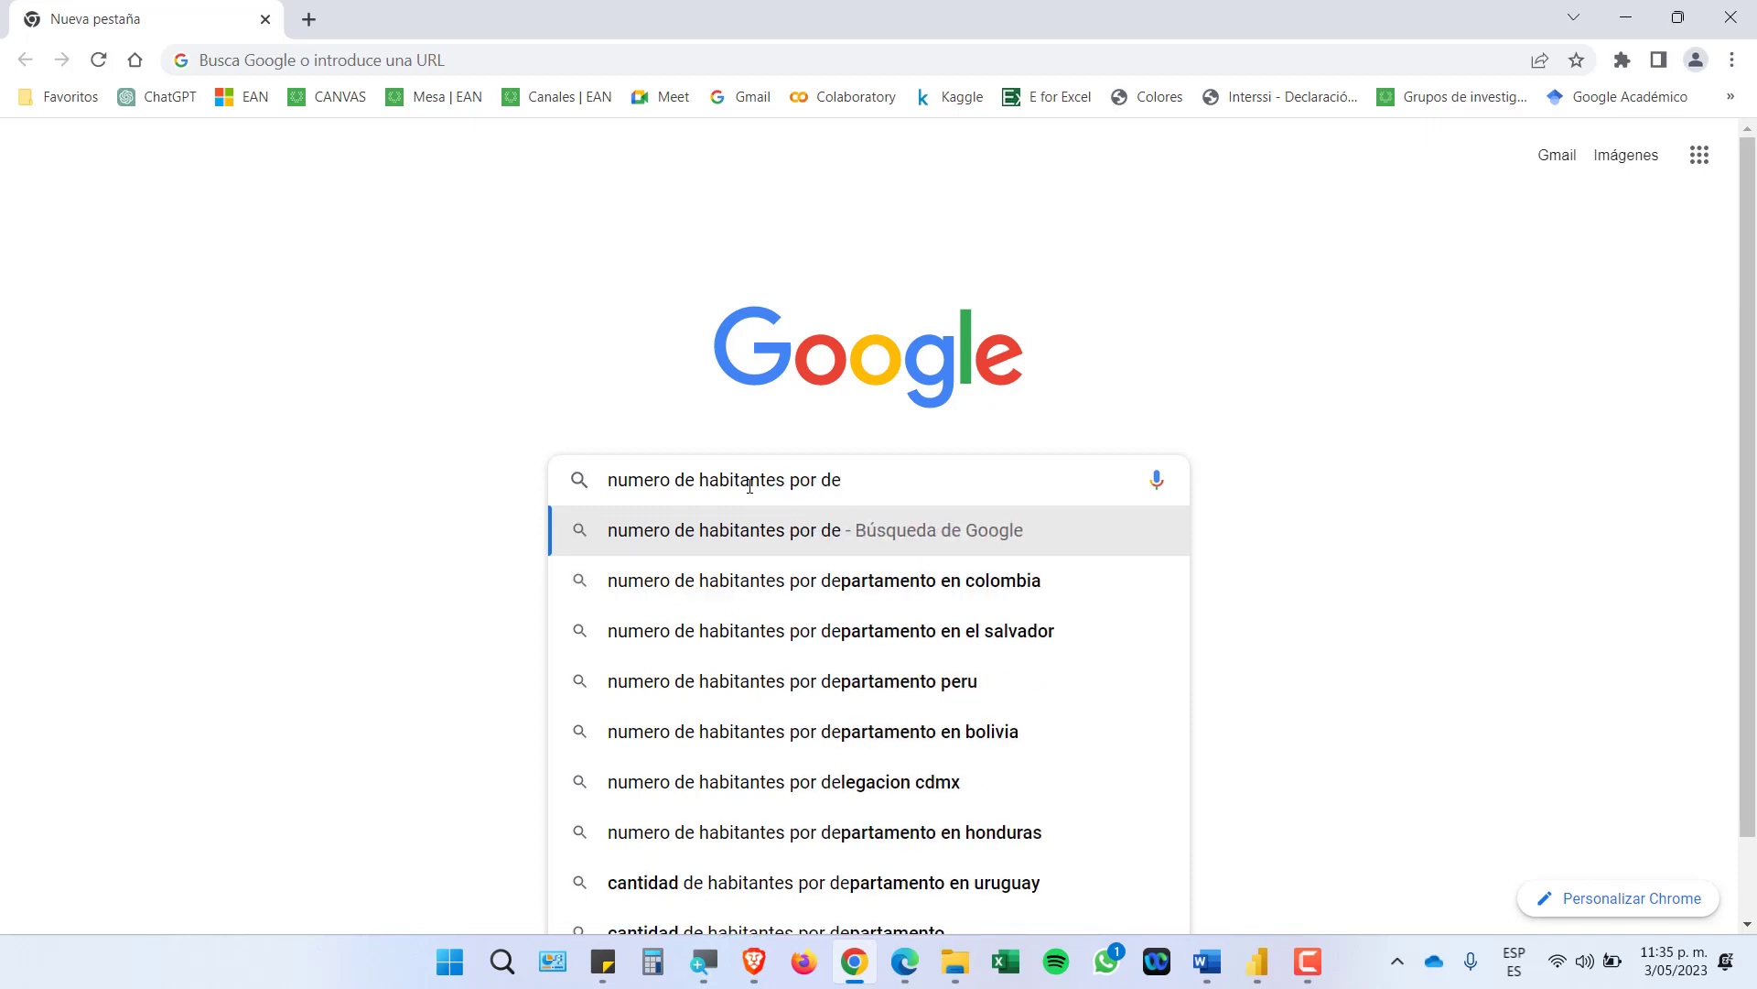
# Search Google in Chrome for "numero de habitantes por departamento en colombia" and open the Wikipedia annex on departments by population
pyautogui.press('Down')
pyautogui.press('Return')
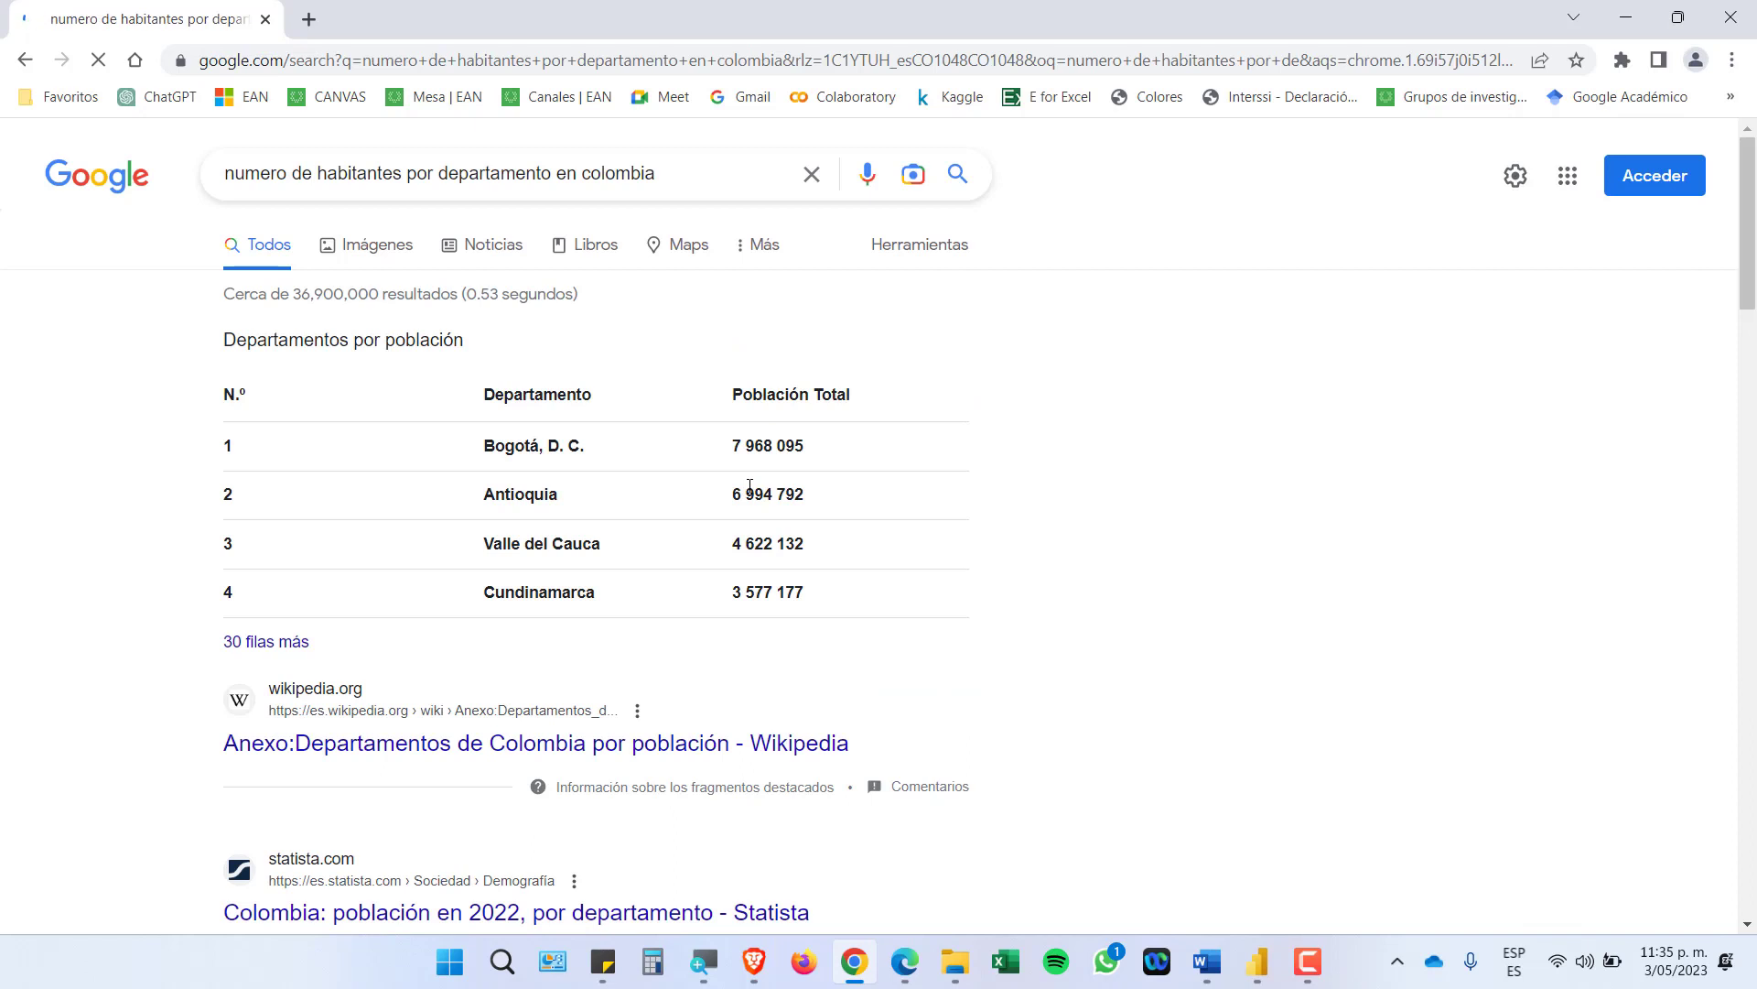
pyautogui.scroll(-3, 728, 455)
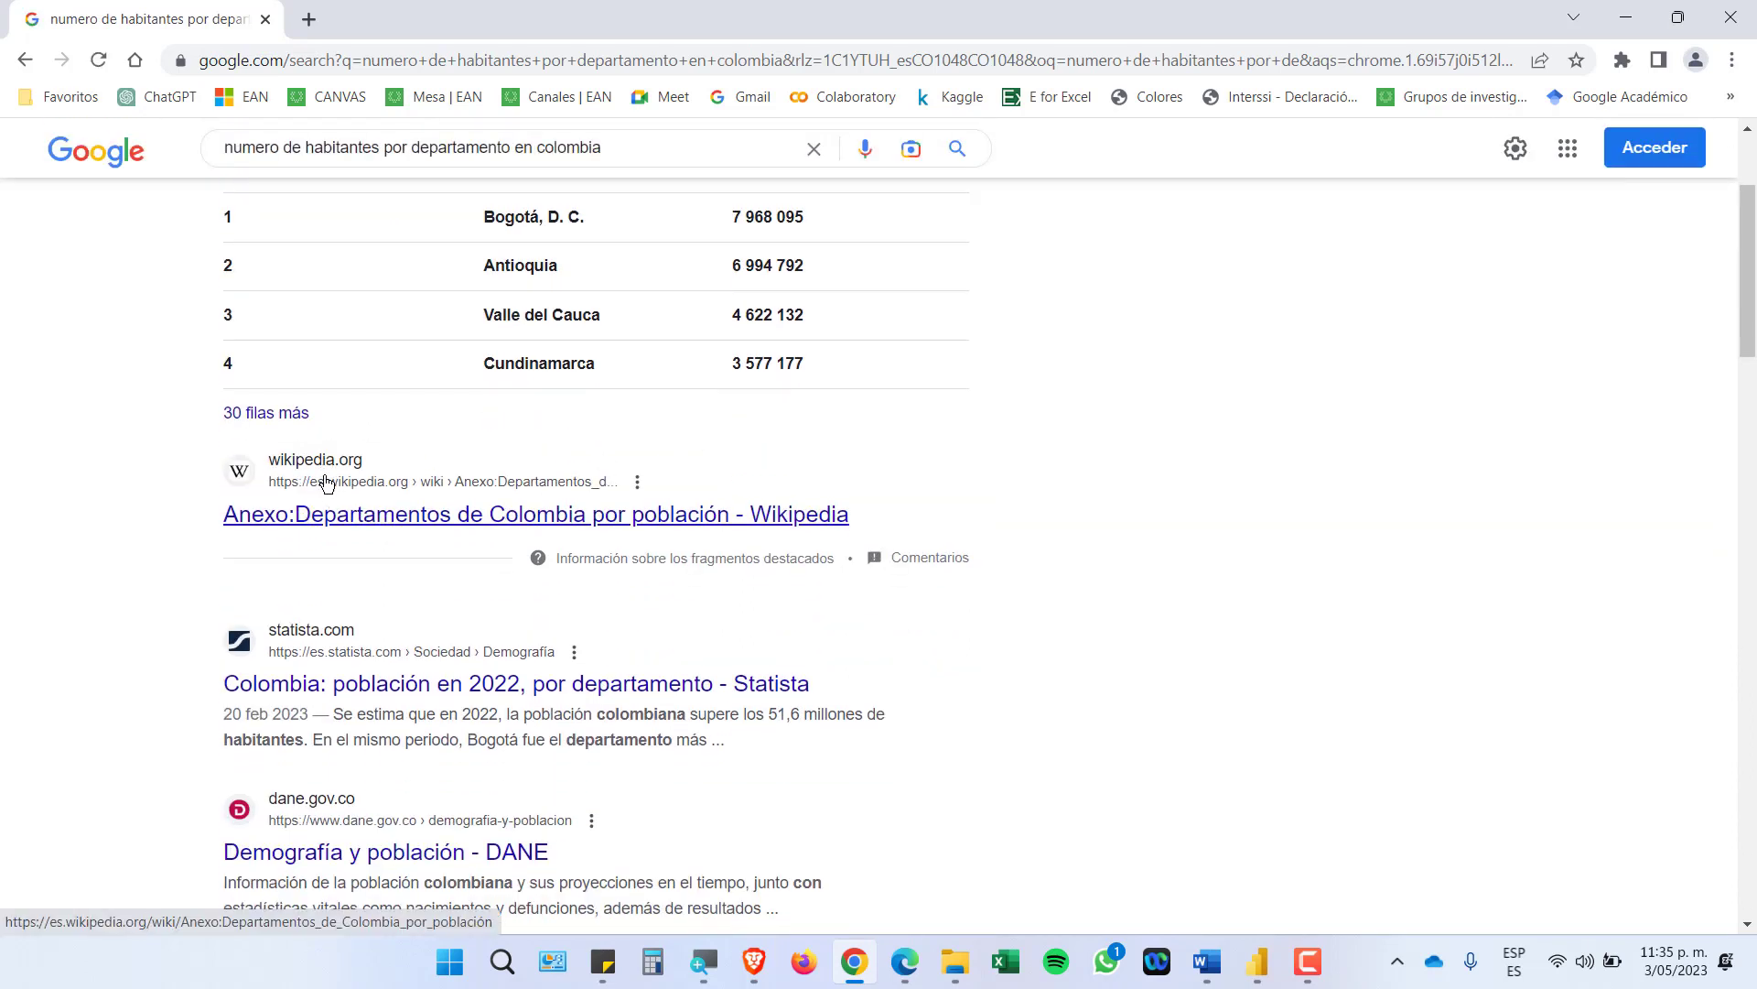
pyautogui.click(415, 521)
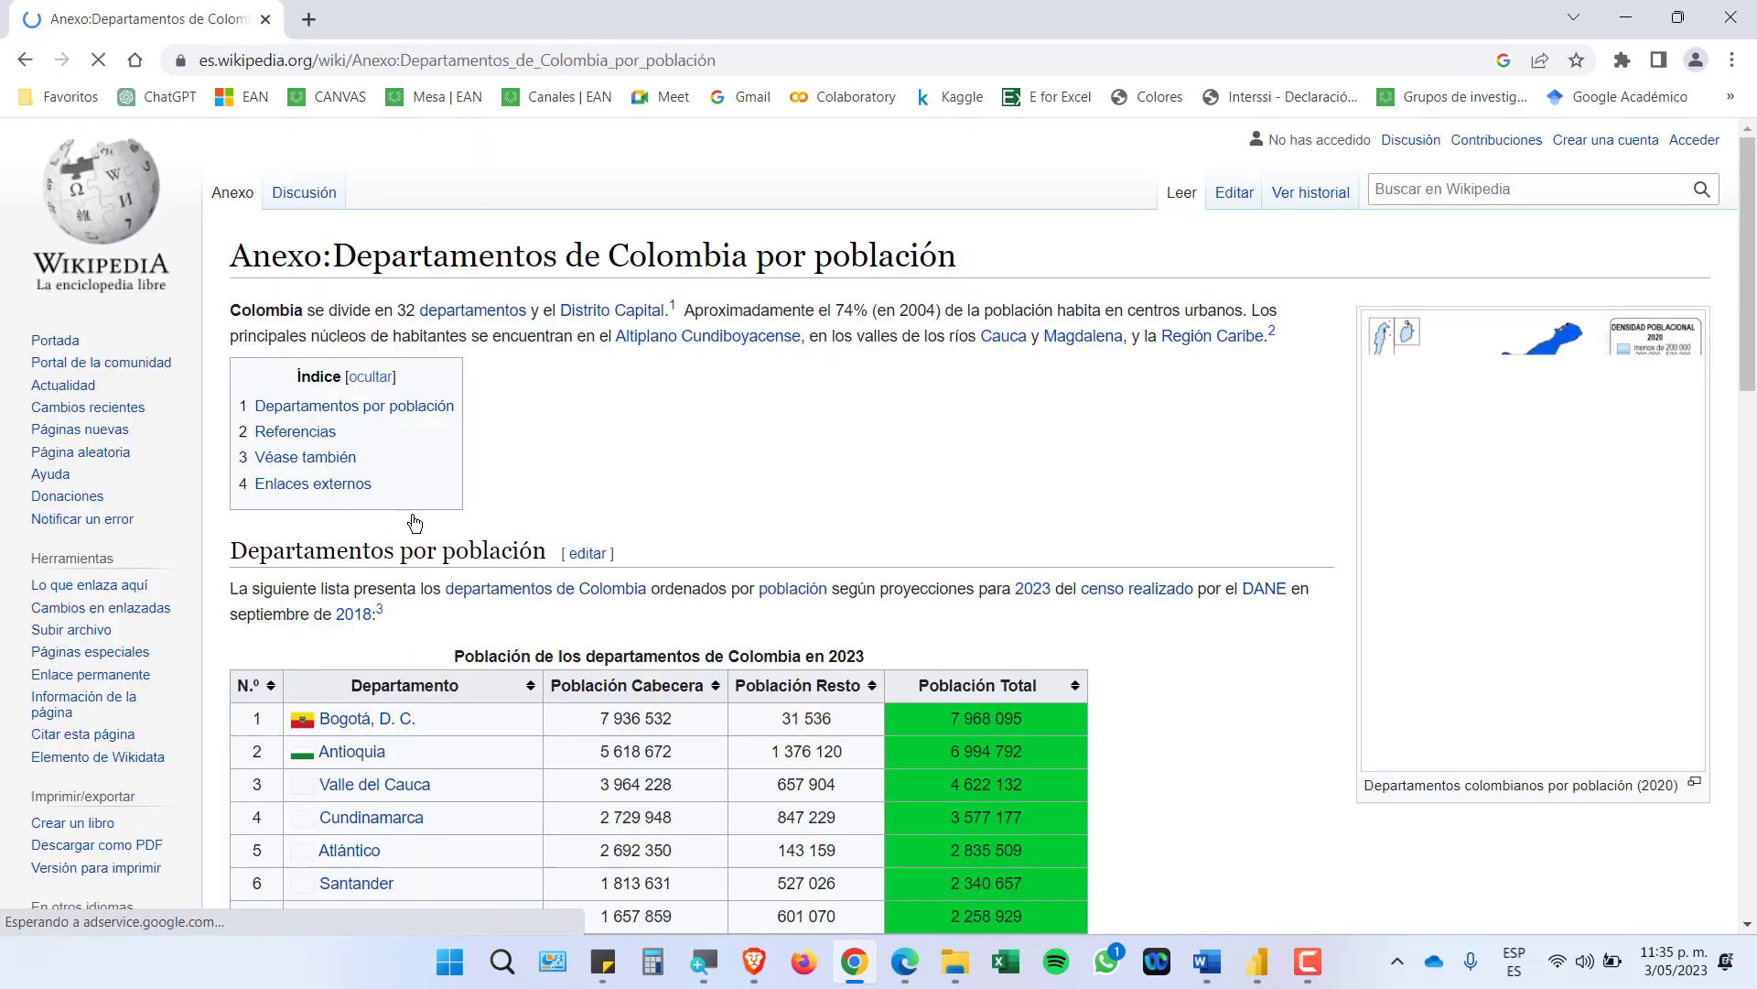
# Highlight the title of the 2023 department population table and look over its rows down to the Colombia total
pyautogui.scroll(-3, 657, 469)
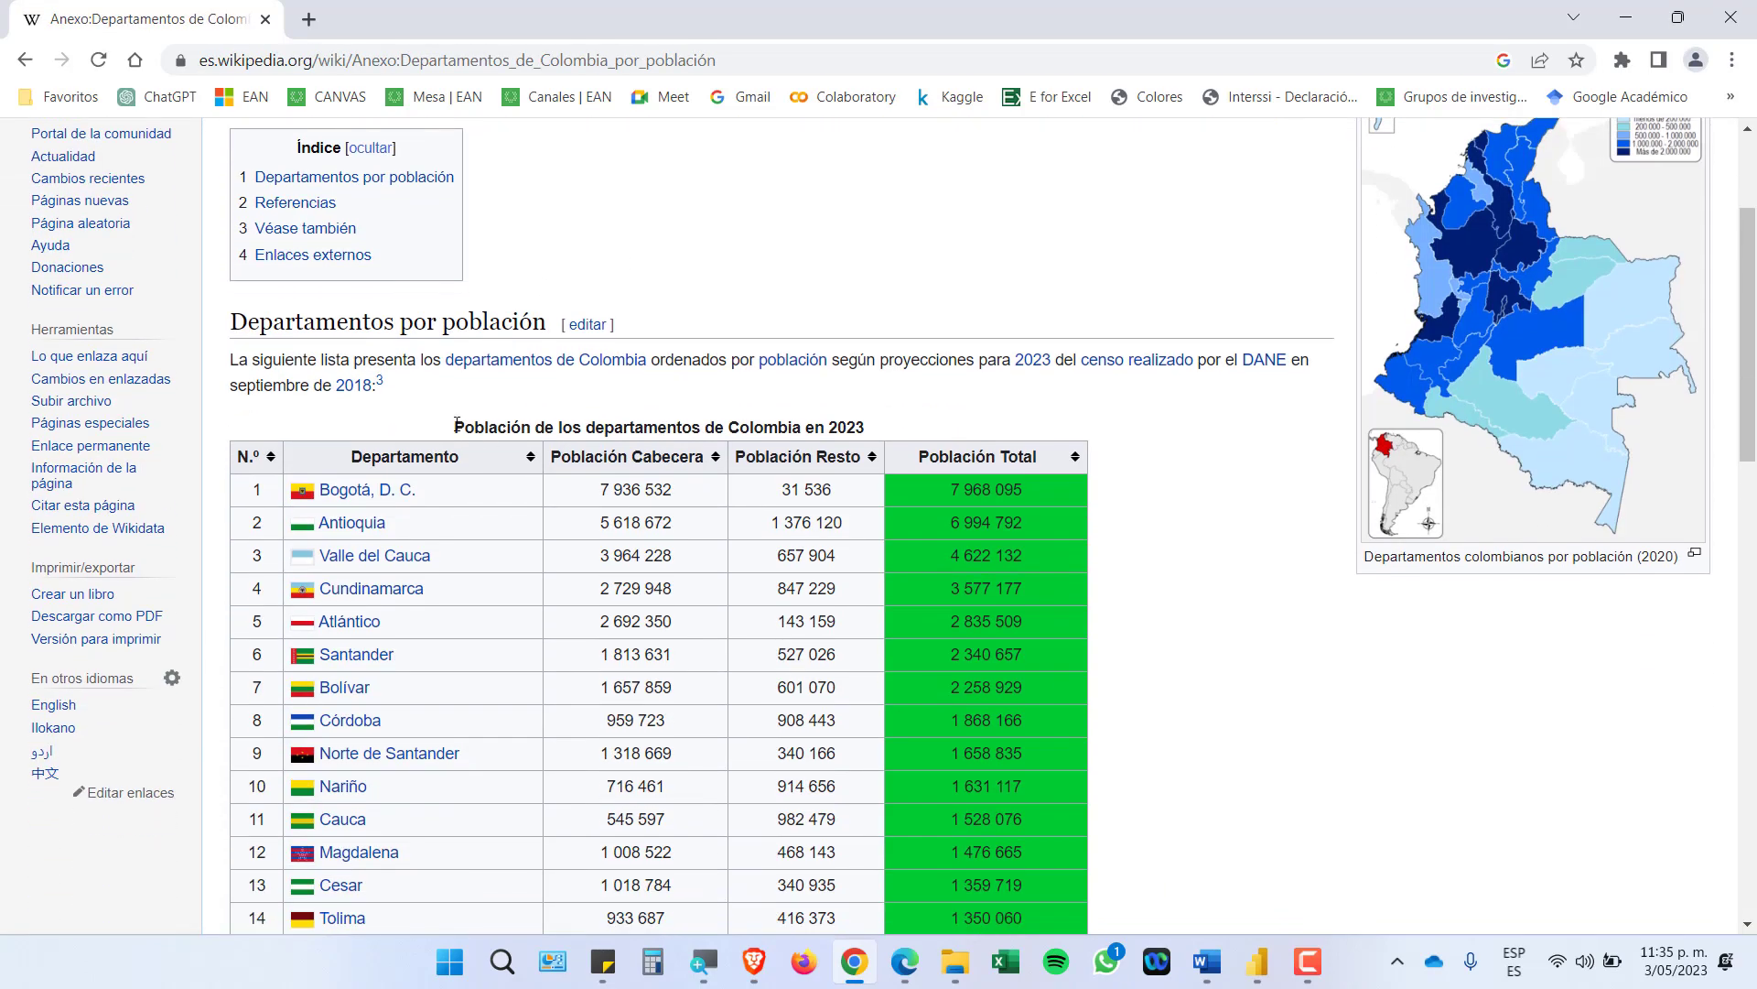
pyautogui.moveTo(456, 425); pyautogui.dragTo(871, 424)
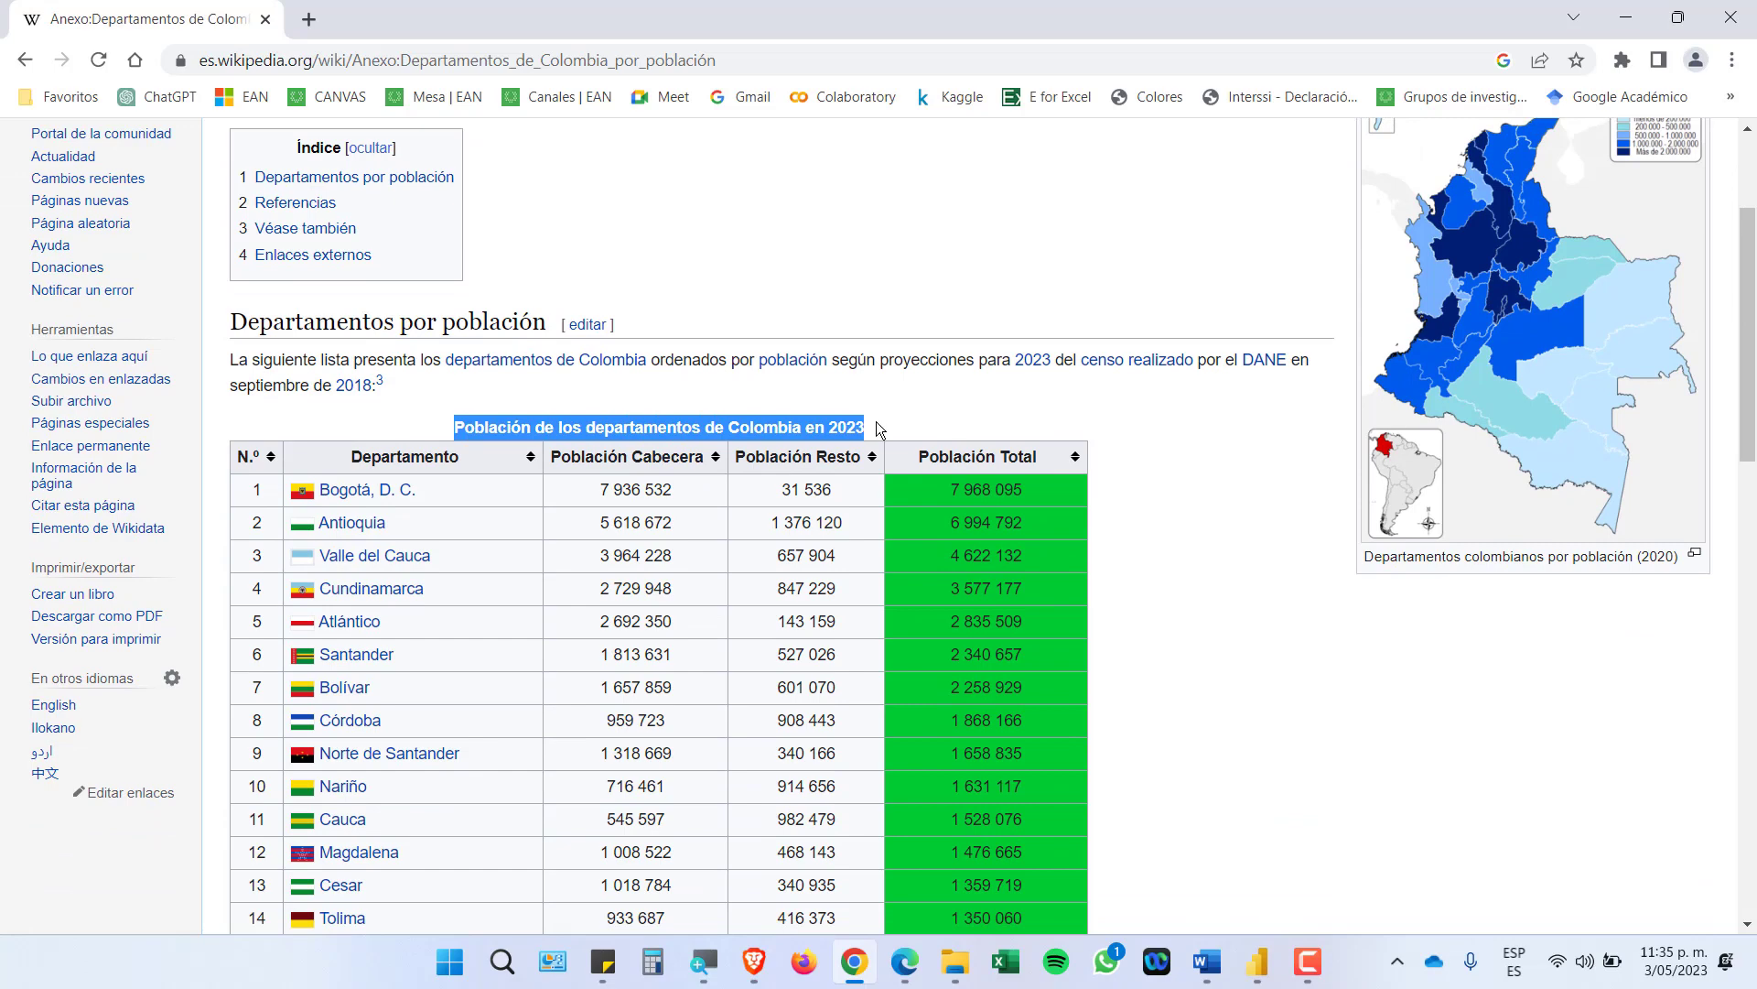
pyautogui.scroll(-1, 1001, 572)
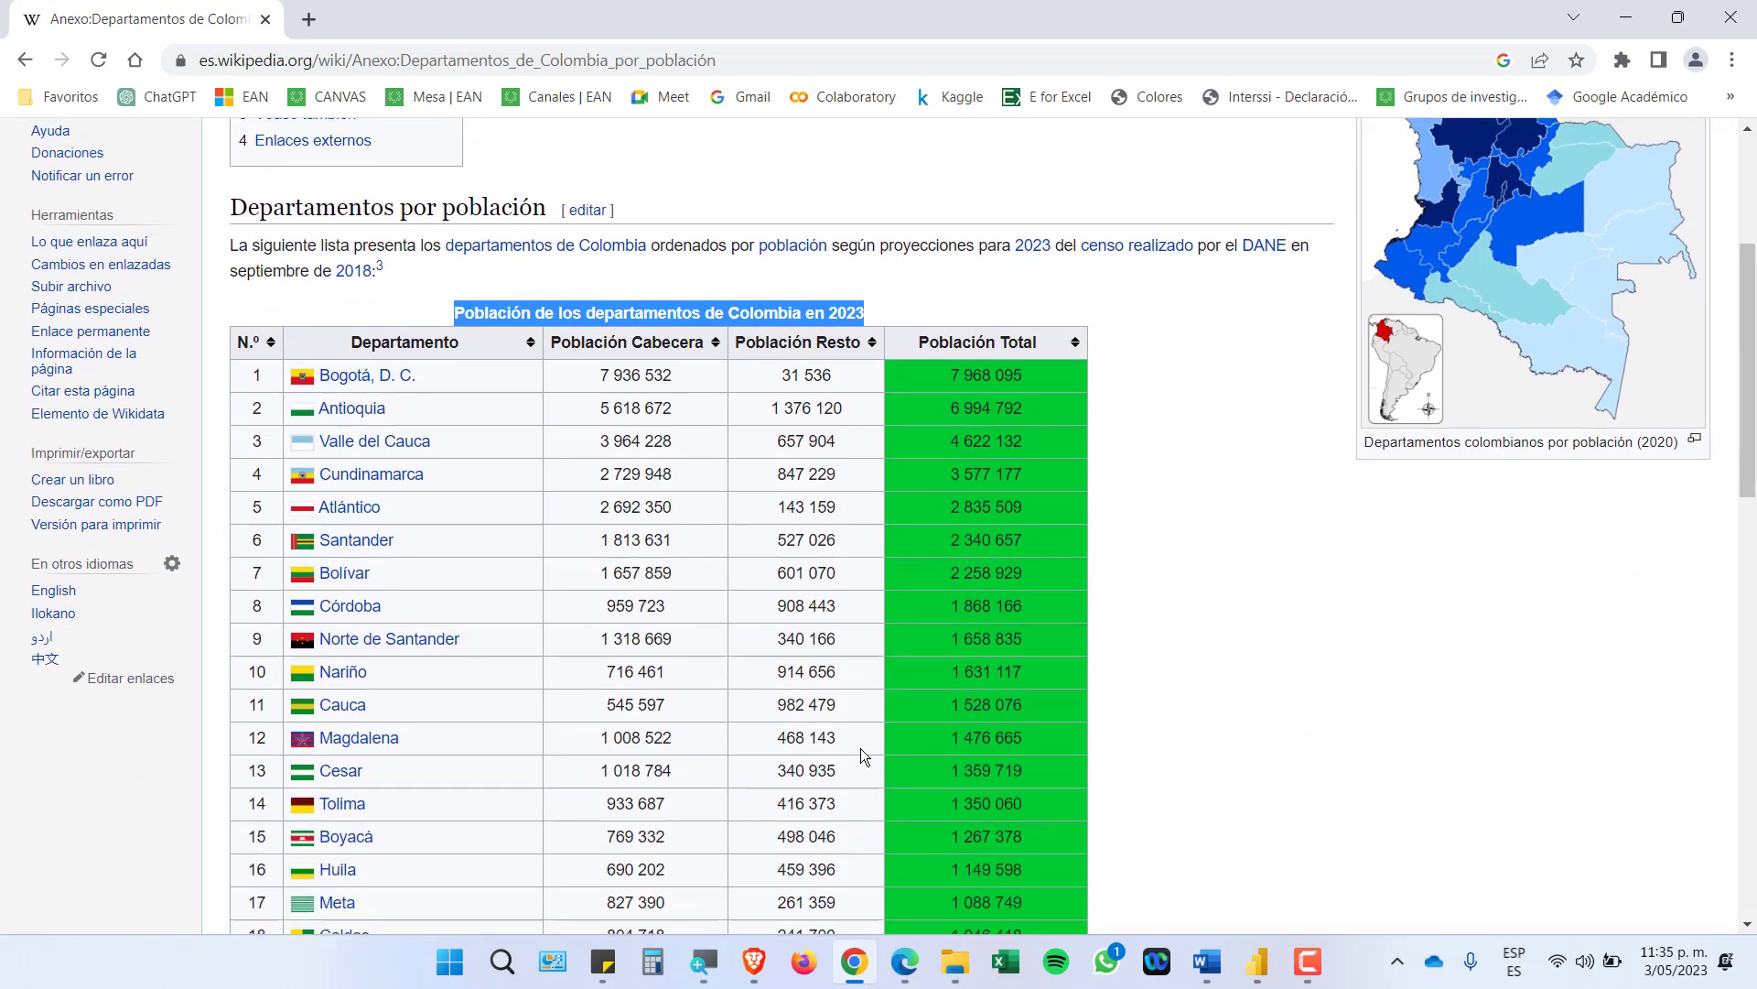
pyautogui.scroll(-6, 860, 749)
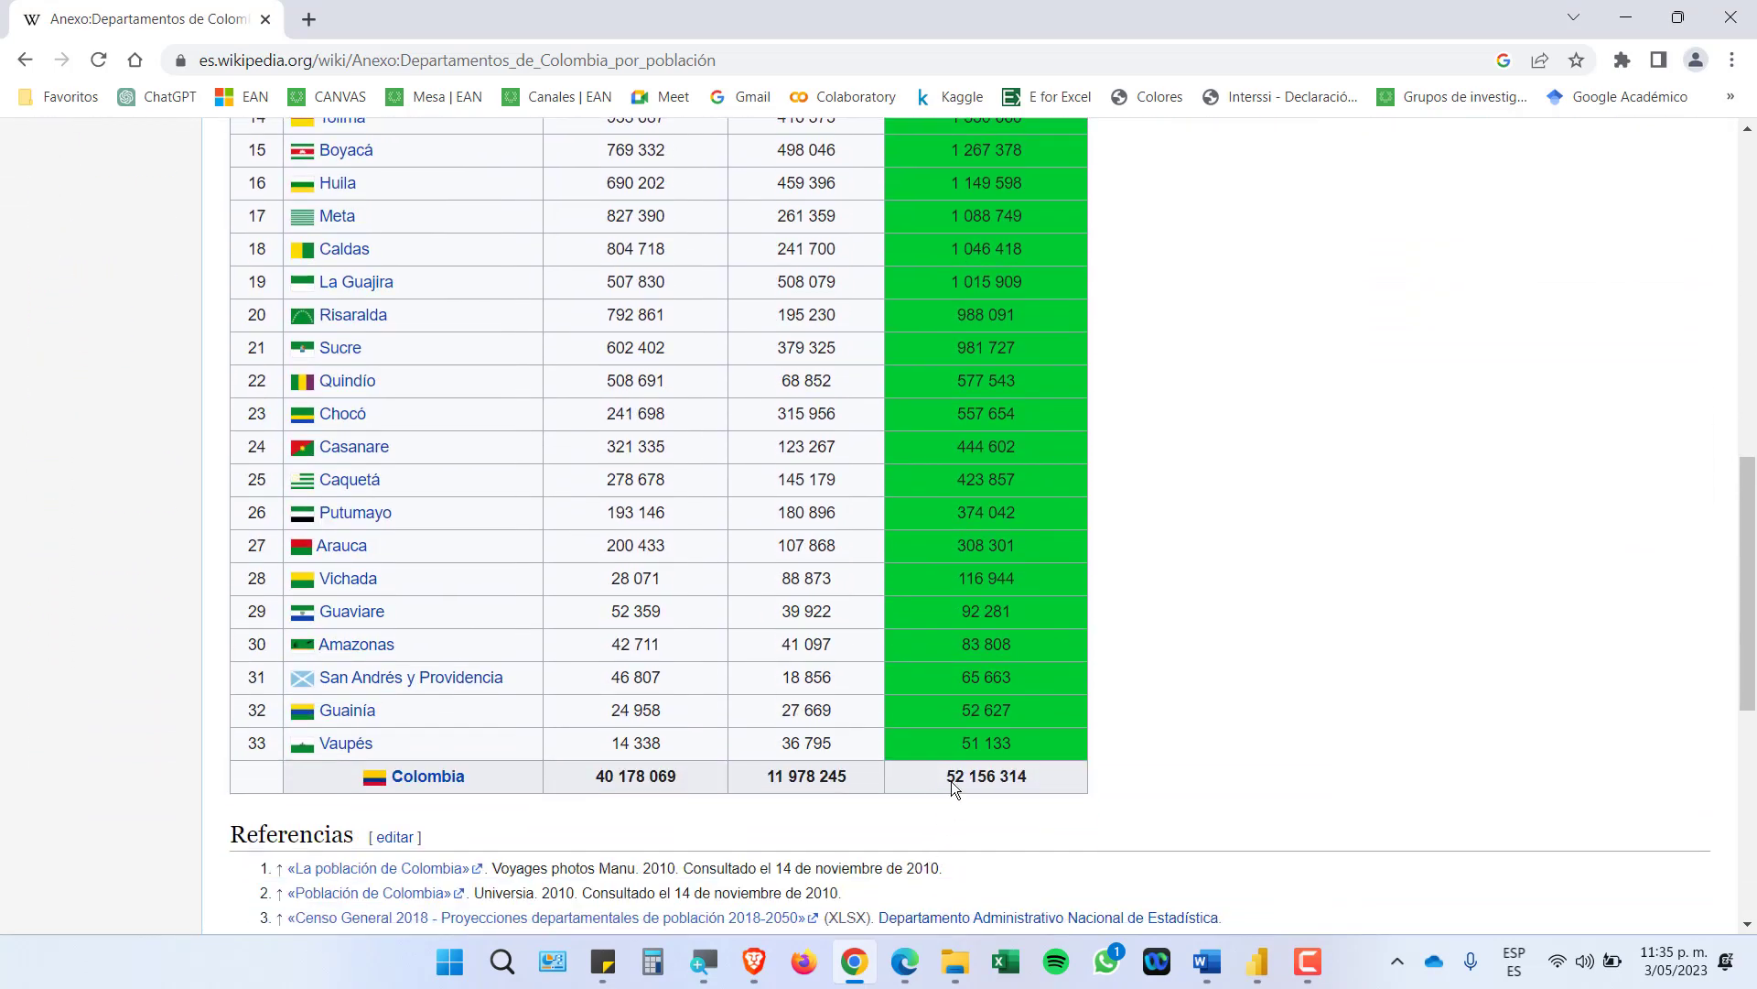
# Return to the search results, open the Statista page on Colombia's population by department, accept only necessary cookies and look over it
pyautogui.click(24, 64)
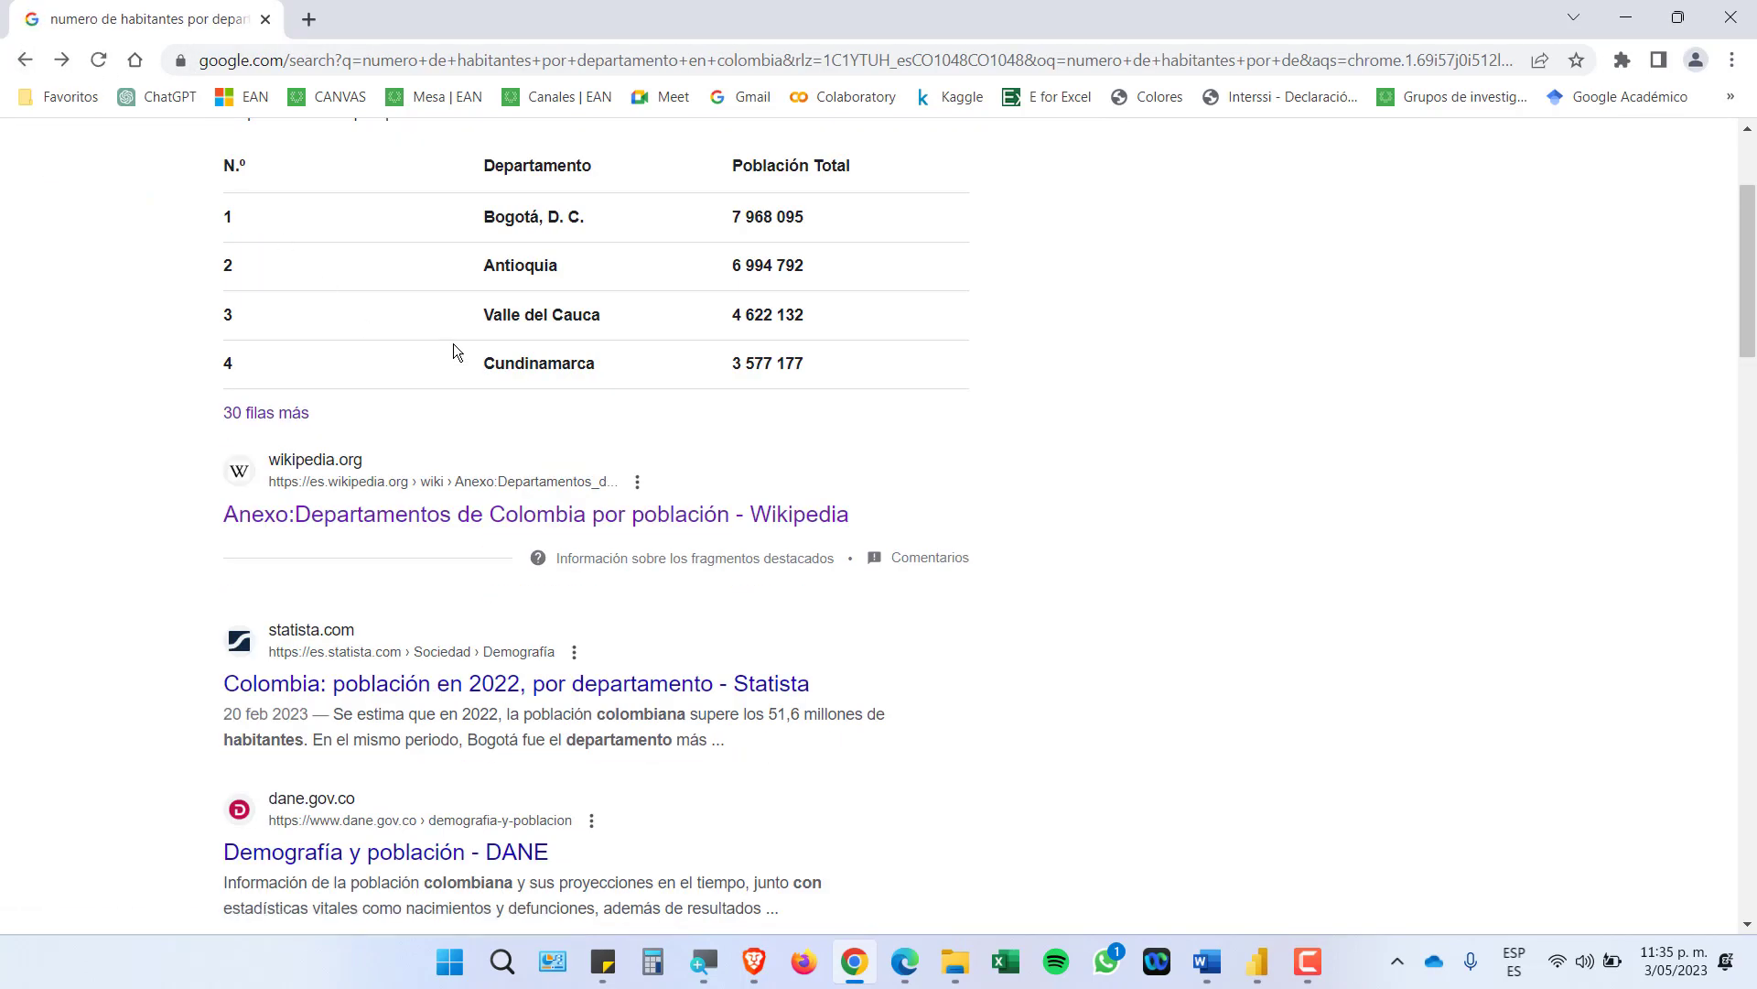
pyautogui.click(423, 691)
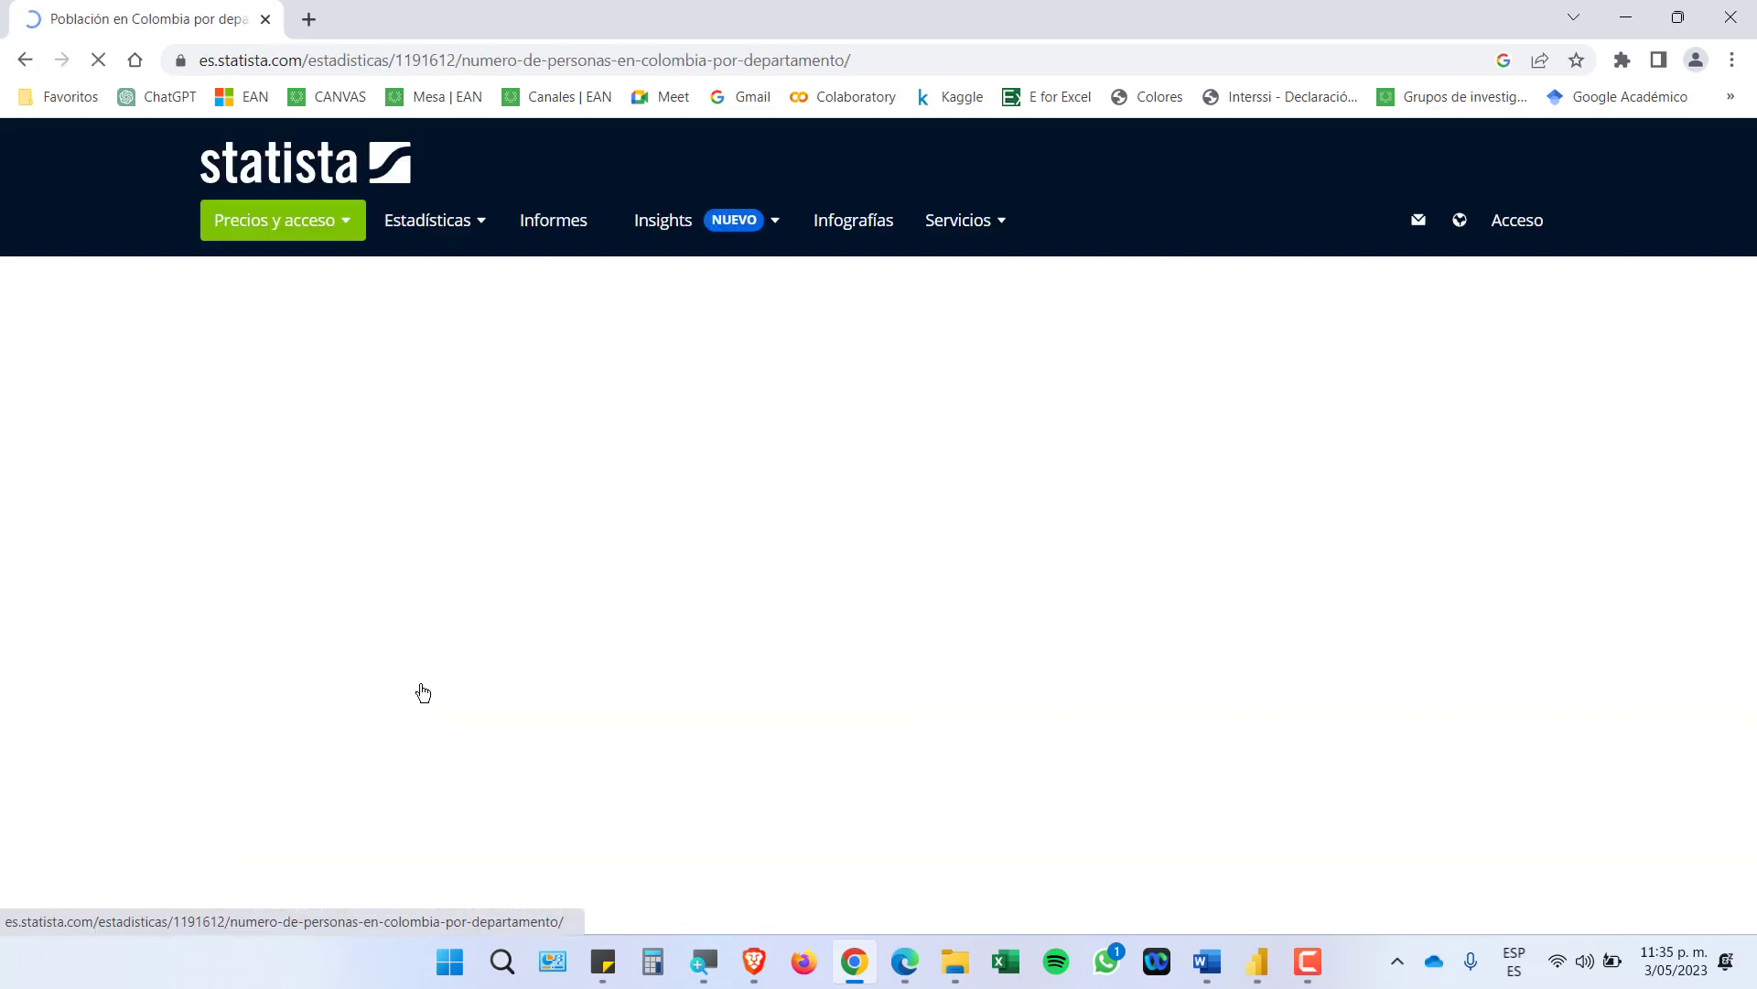
pyautogui.scroll(-2, 985, 601)
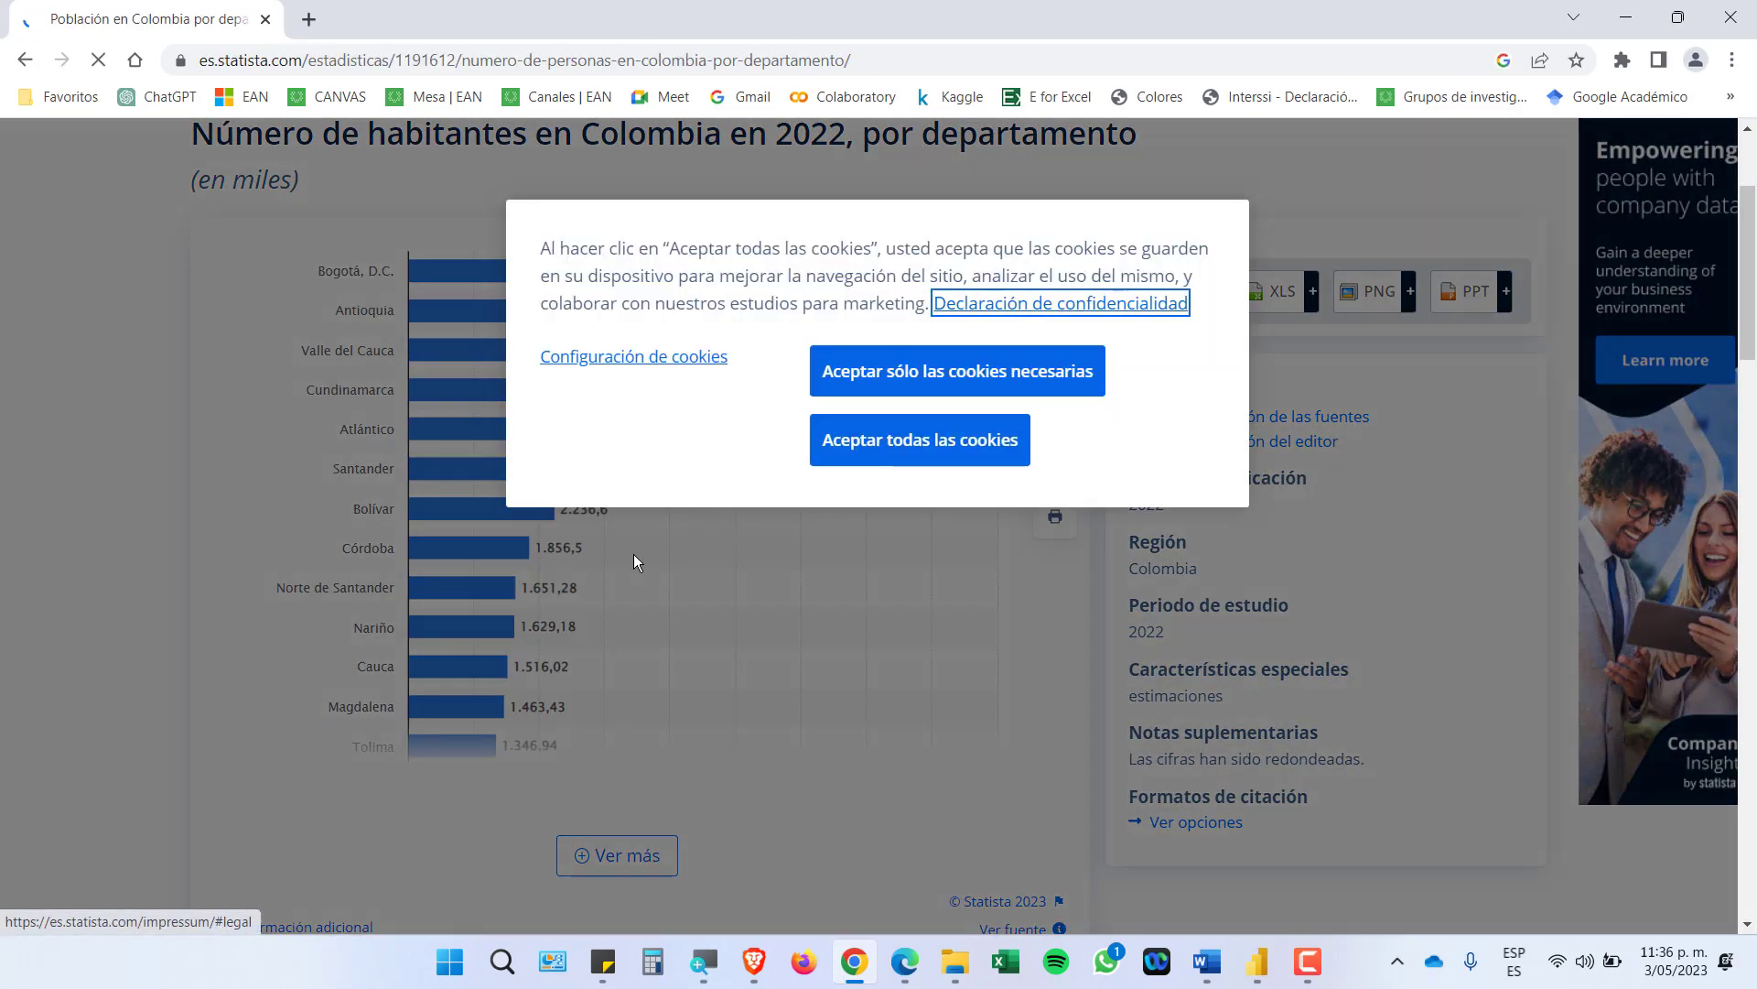
pyautogui.click(957, 371)
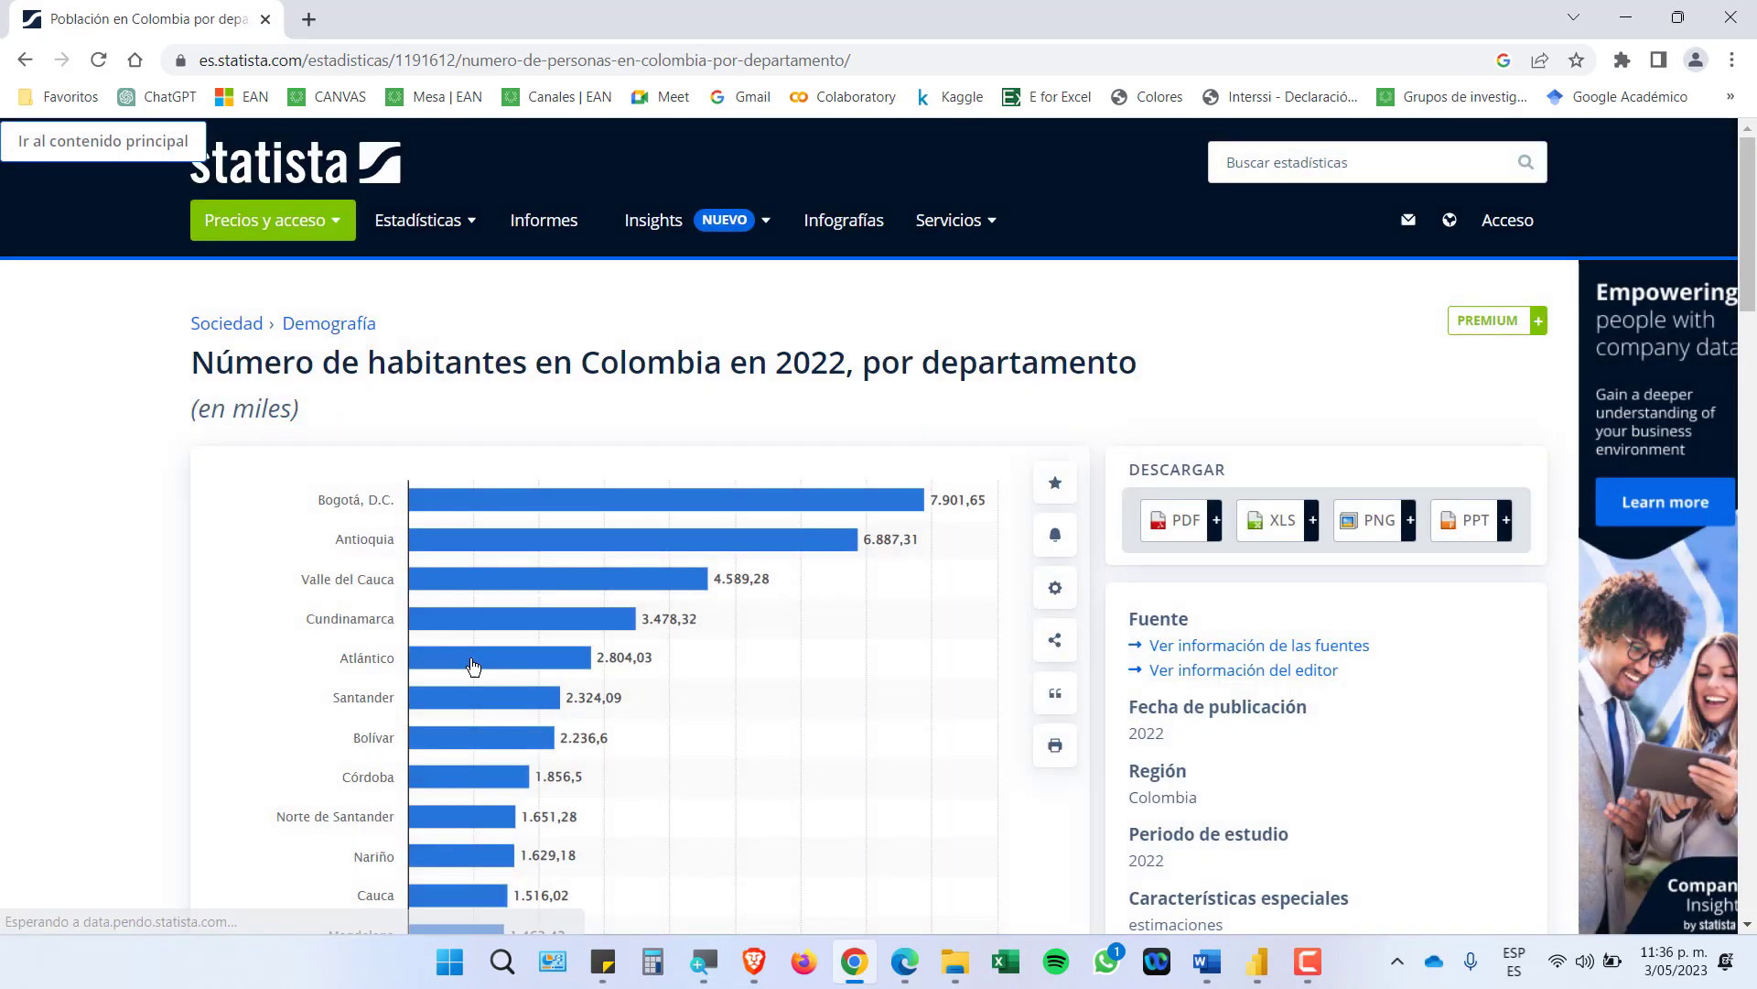
pyautogui.scroll(-6, 701, 749)
pyautogui.scroll(-8, 701, 749)
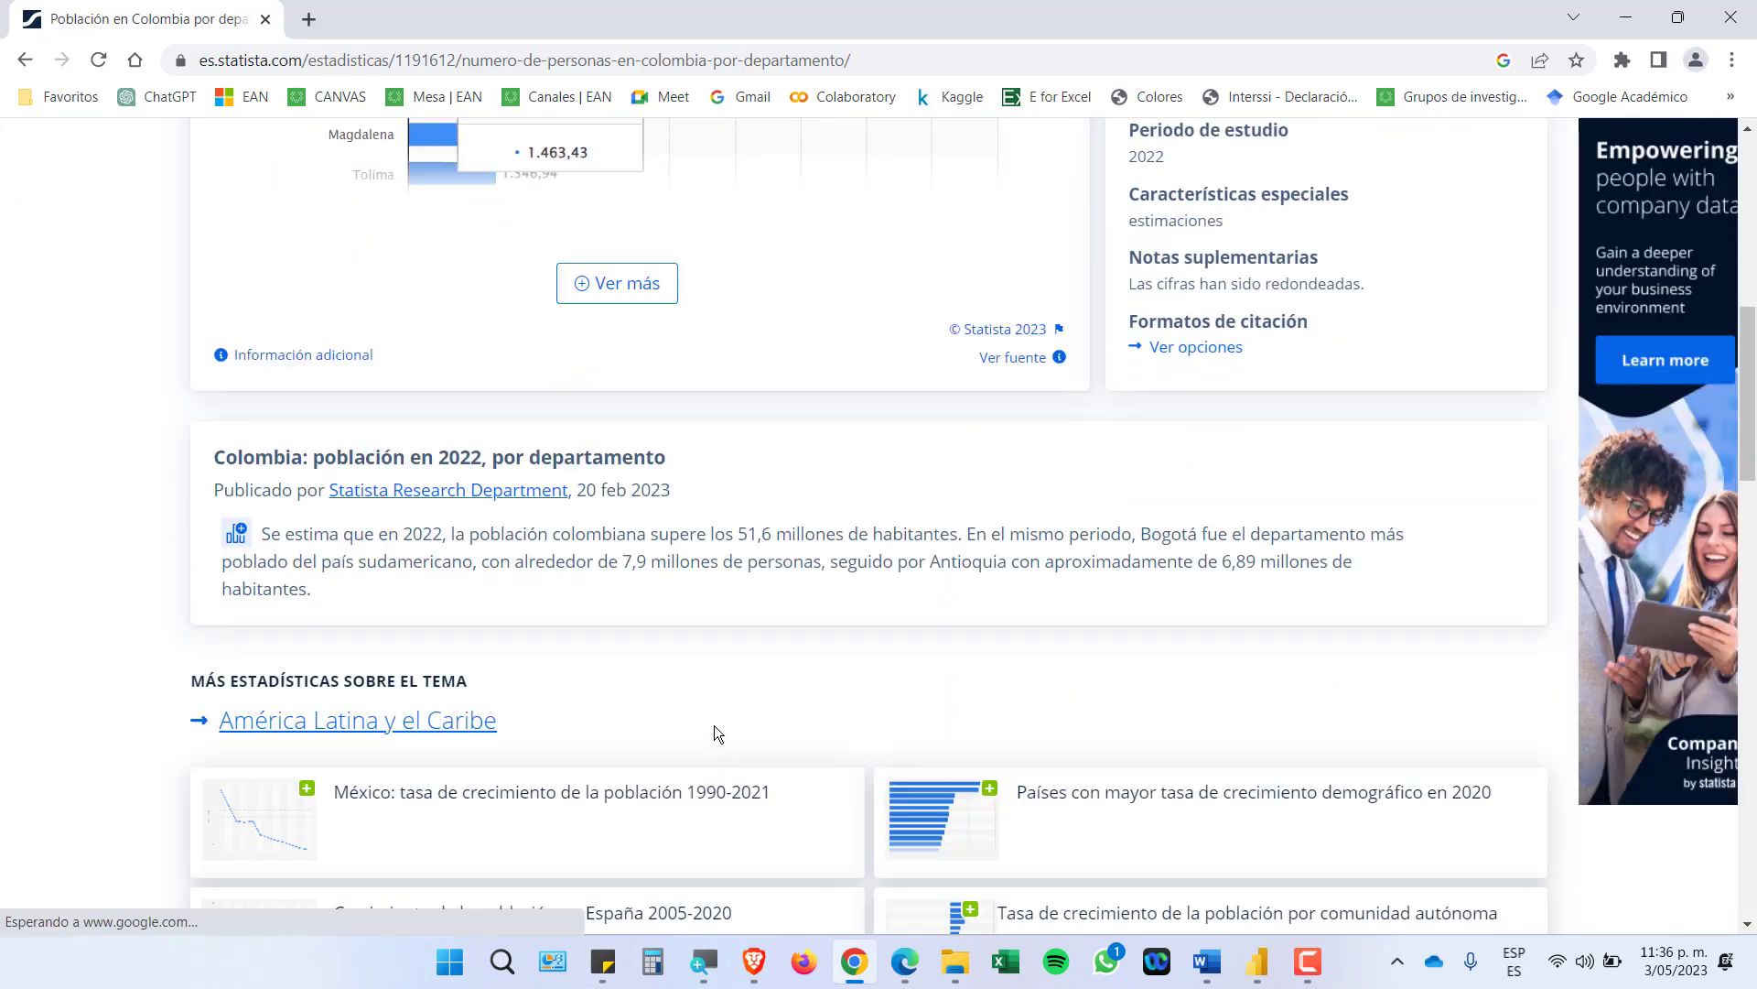
pyautogui.scroll(-3, 711, 728)
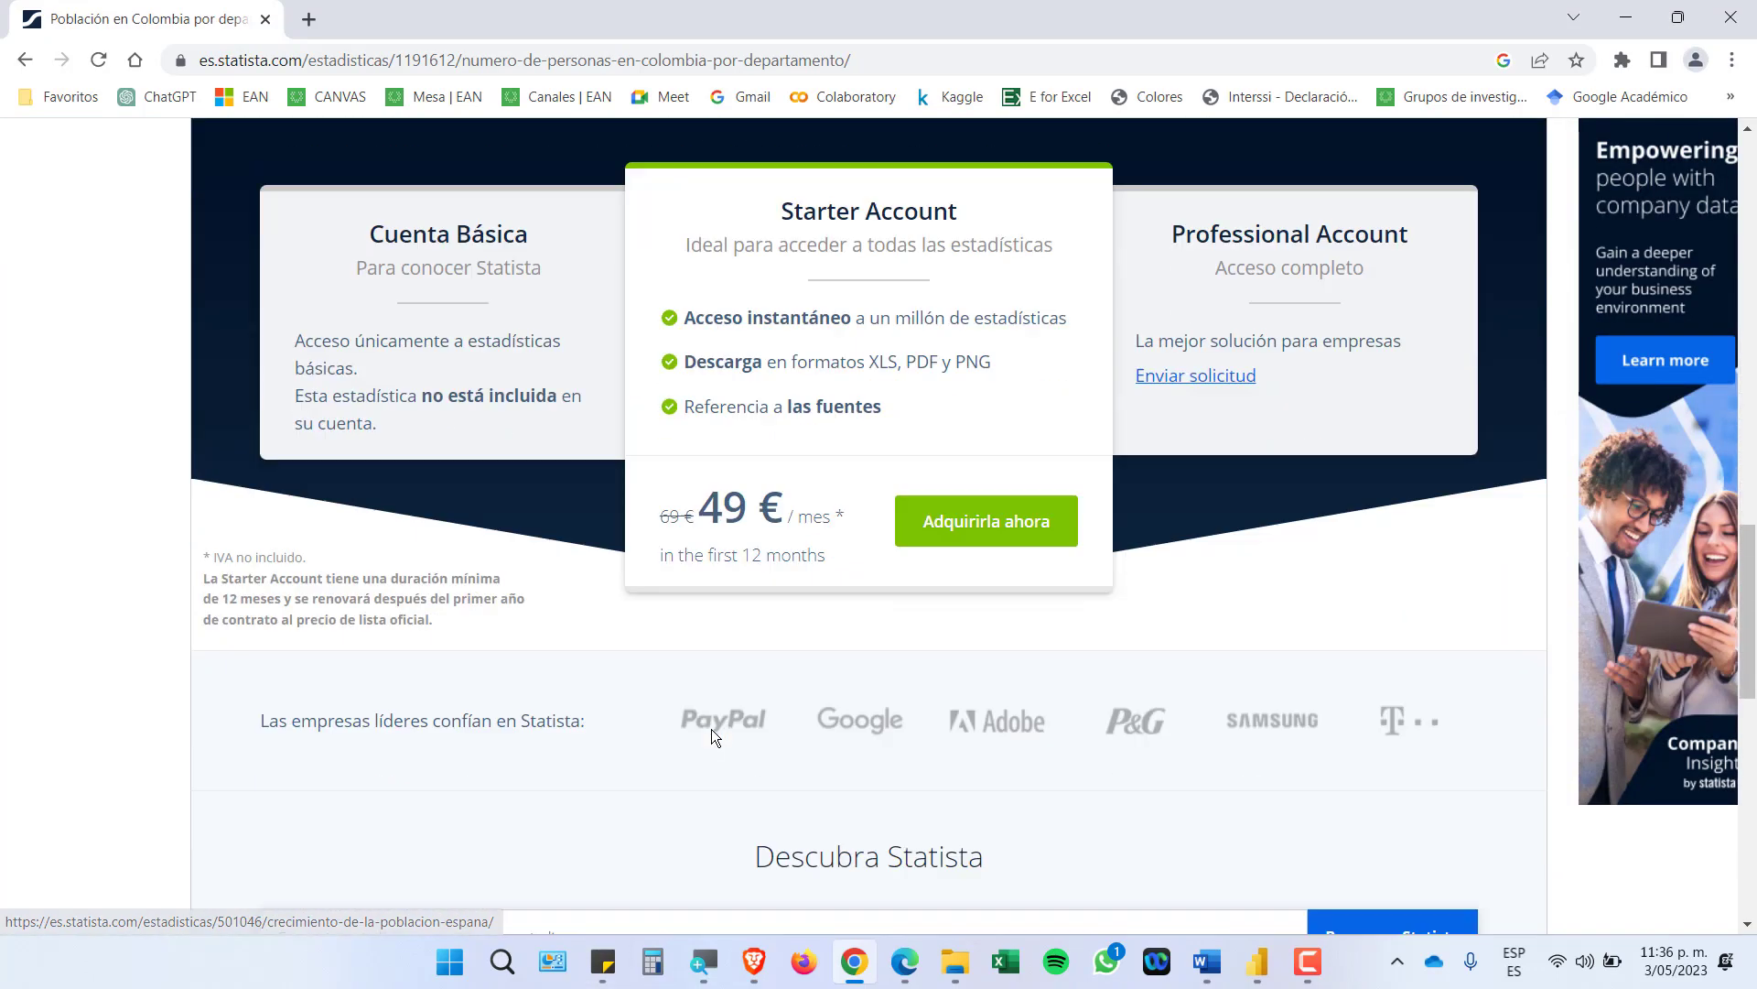
pyautogui.scroll(12, 711, 729)
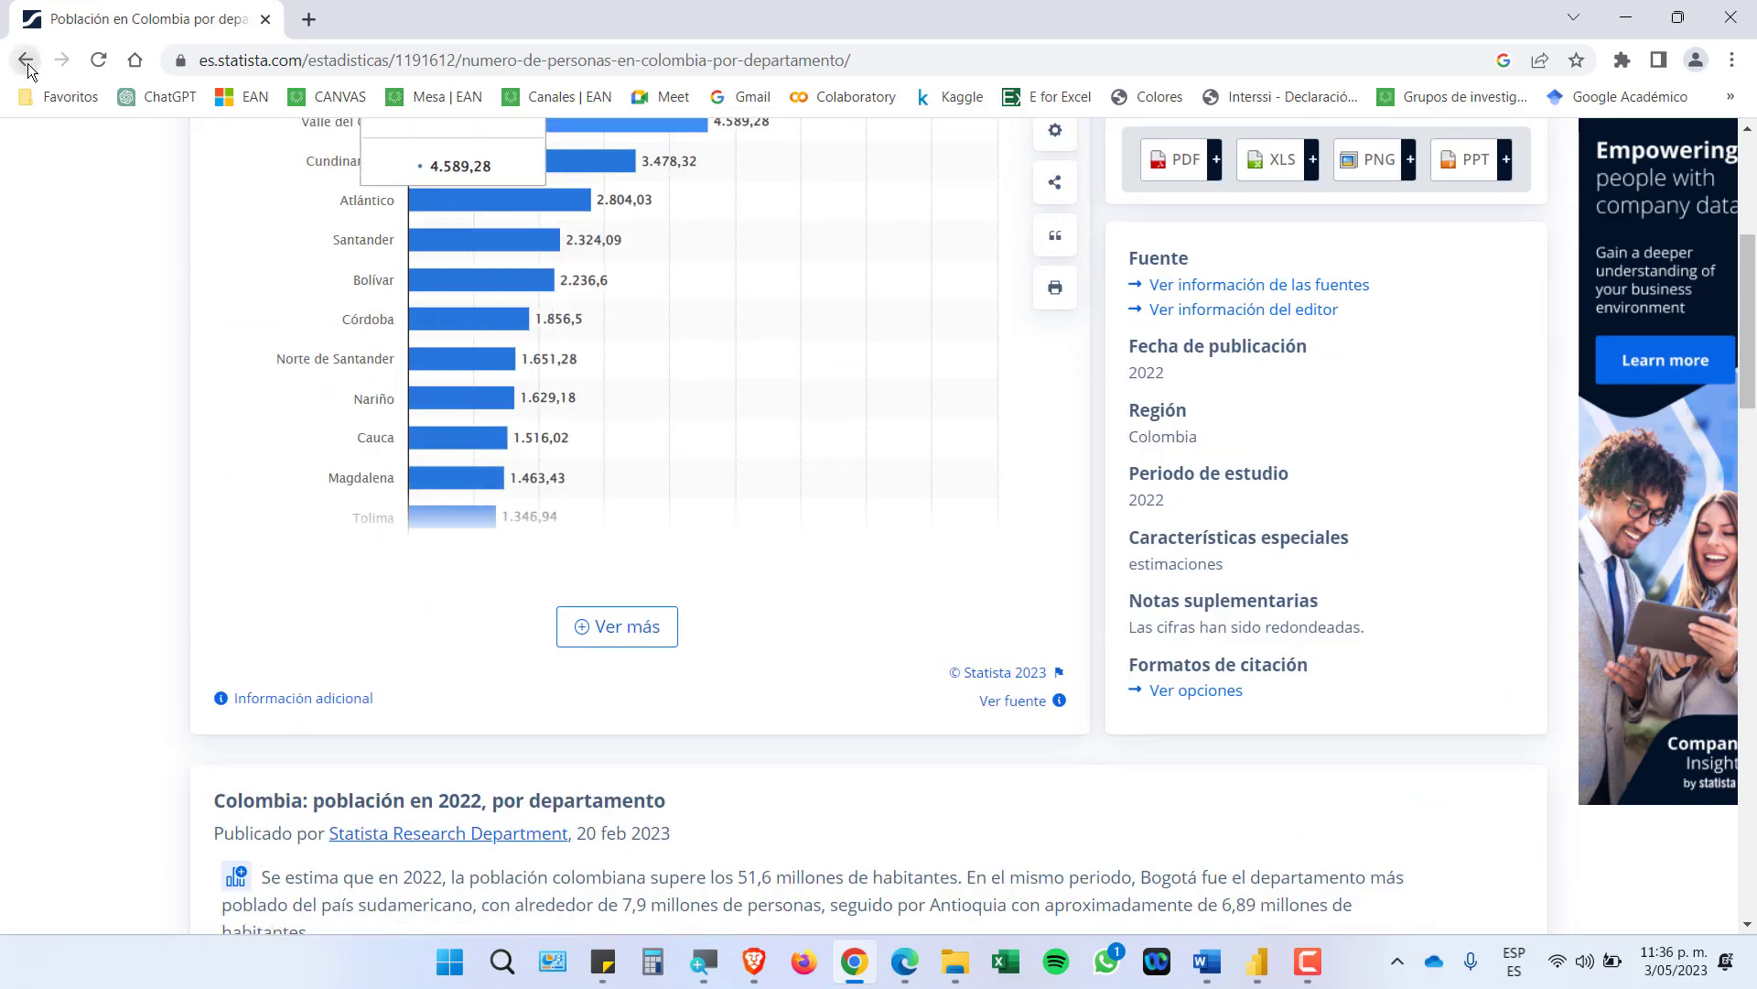
# Return to the search results, open DANE's Demografía y población page and look over its list of census and population topics
pyautogui.click(25, 60)
pyautogui.scroll(-4, 446, 494)
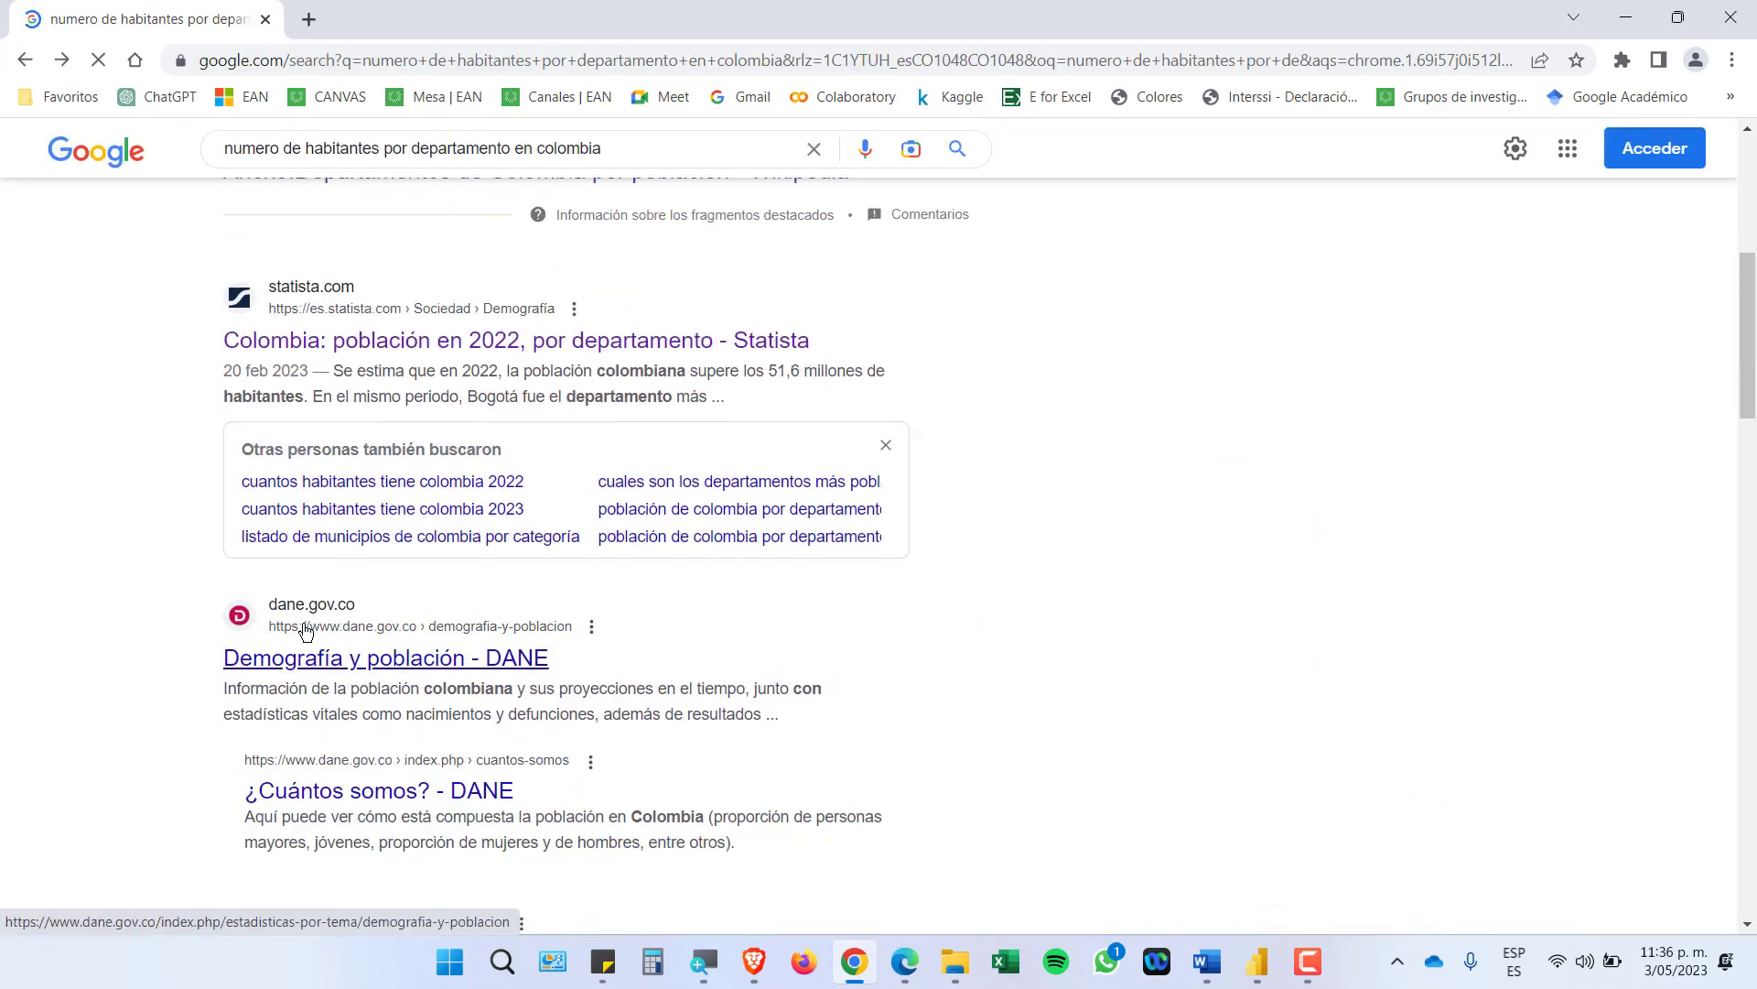
pyautogui.click(400, 658)
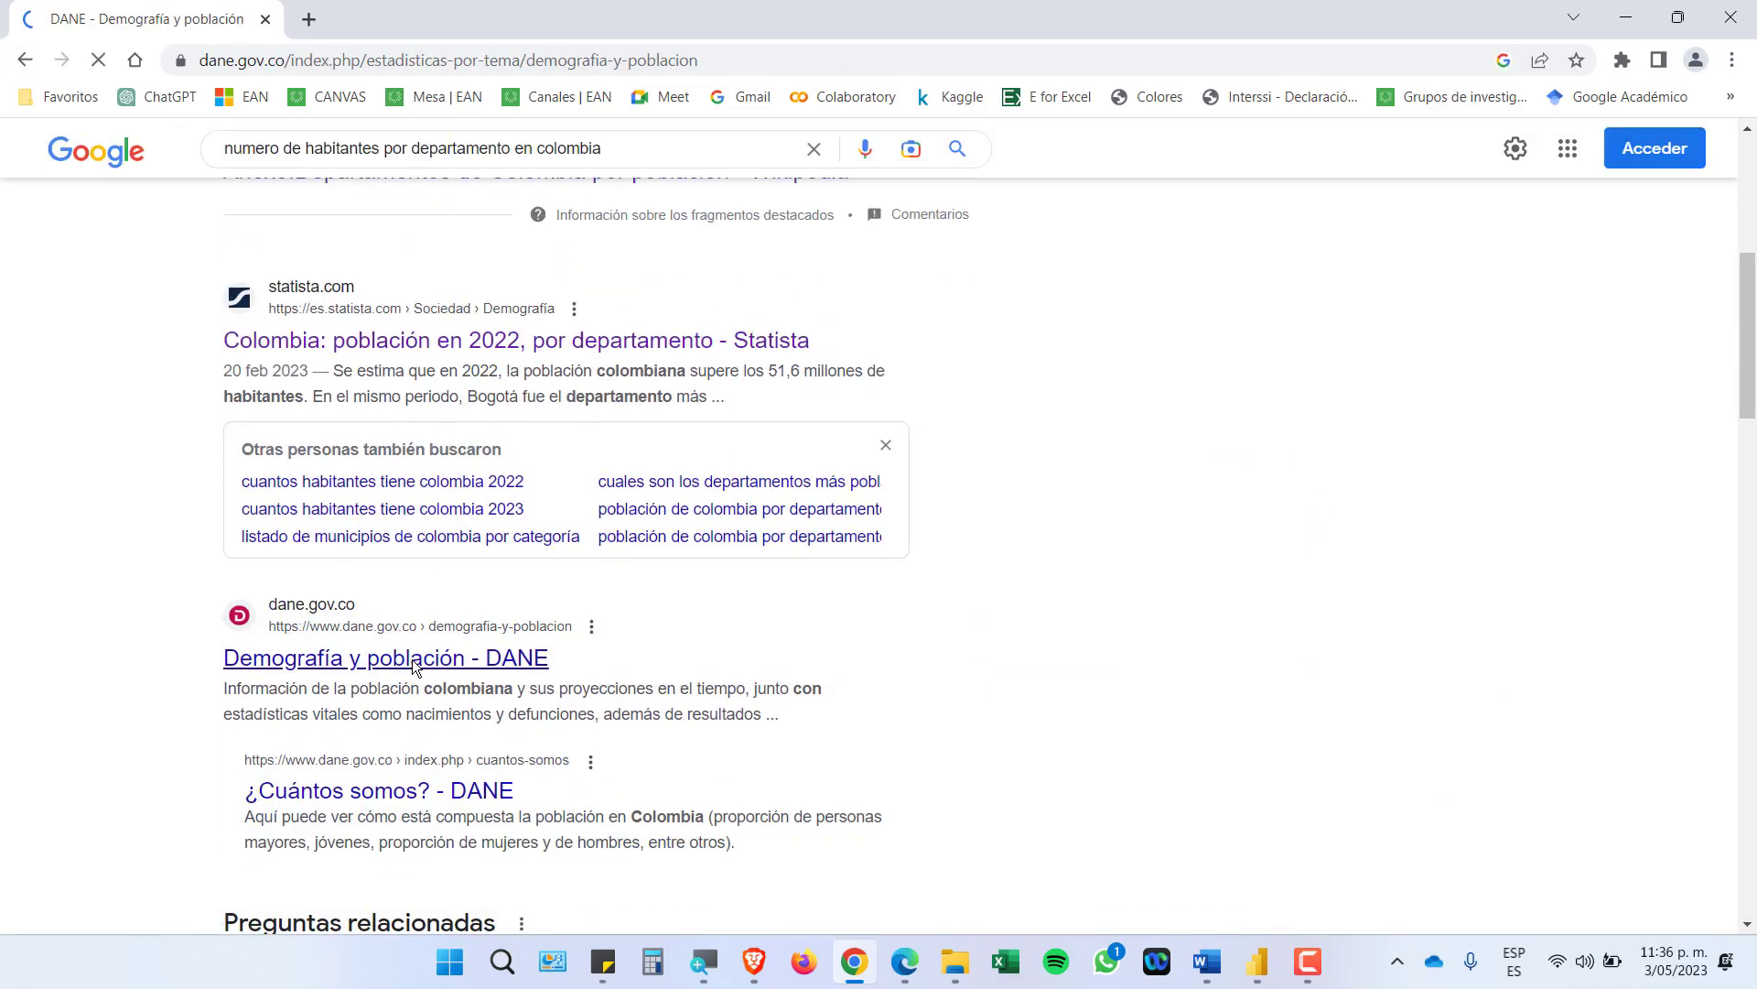
pyautogui.scroll(-2, 865, 545)
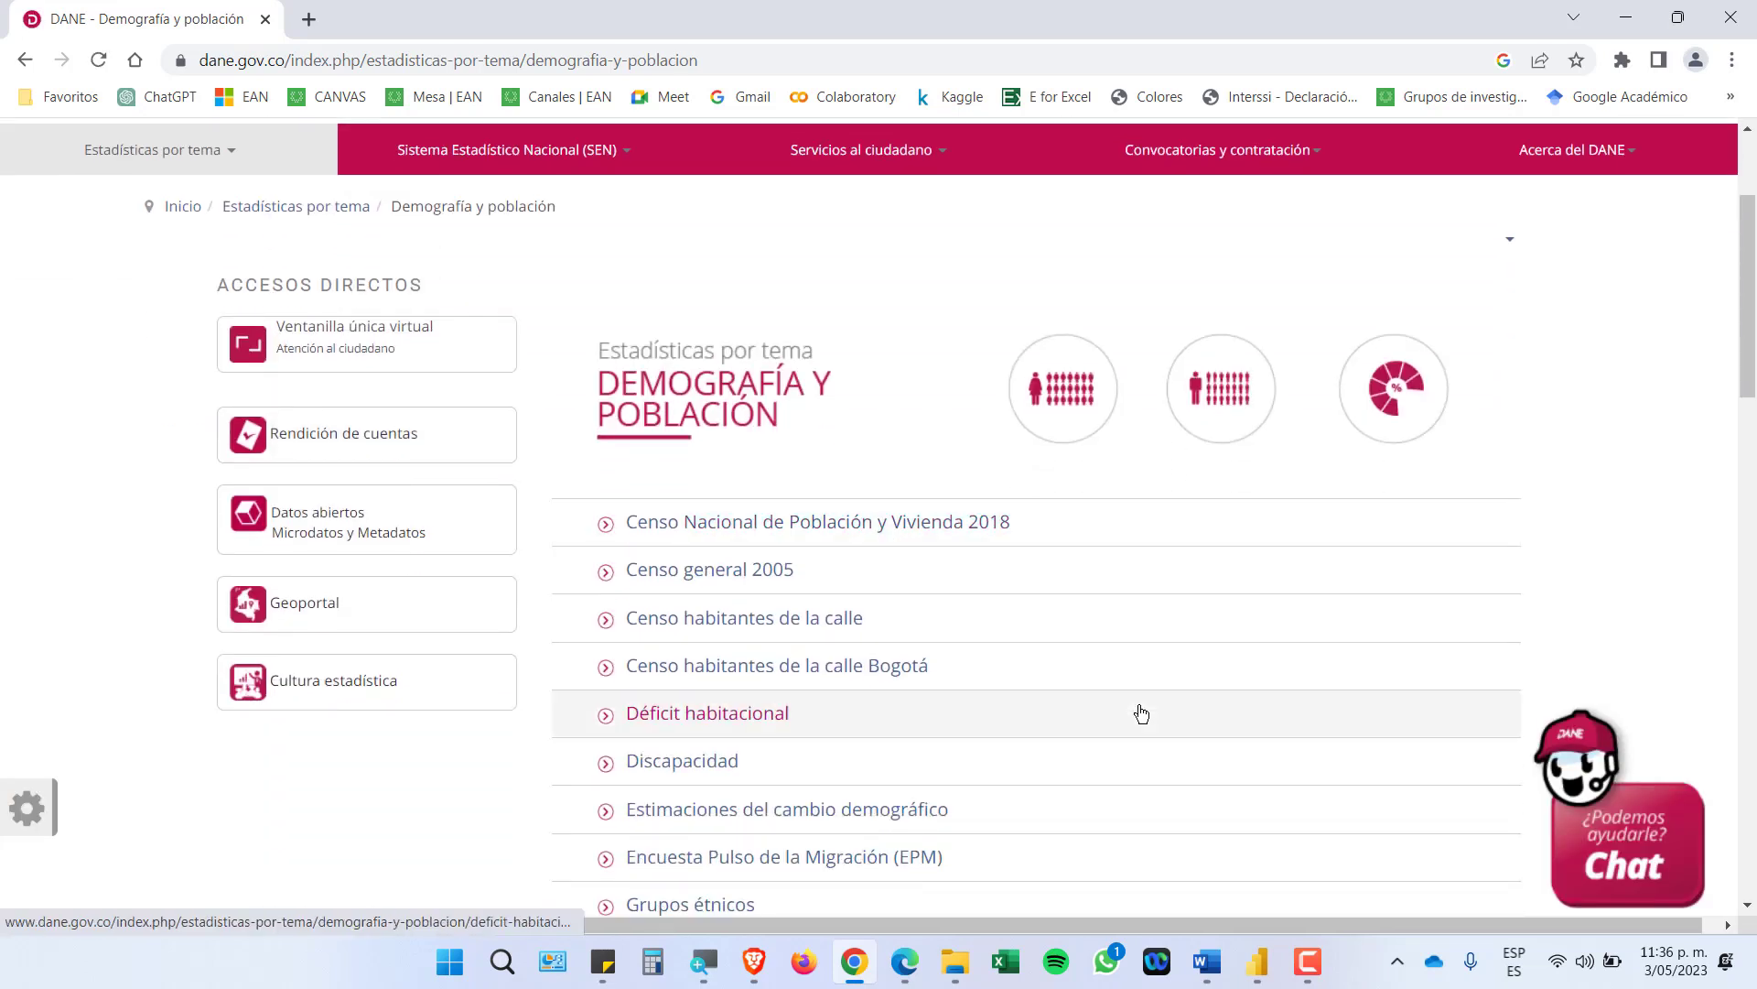
pyautogui.scroll(-2, 1085, 604)
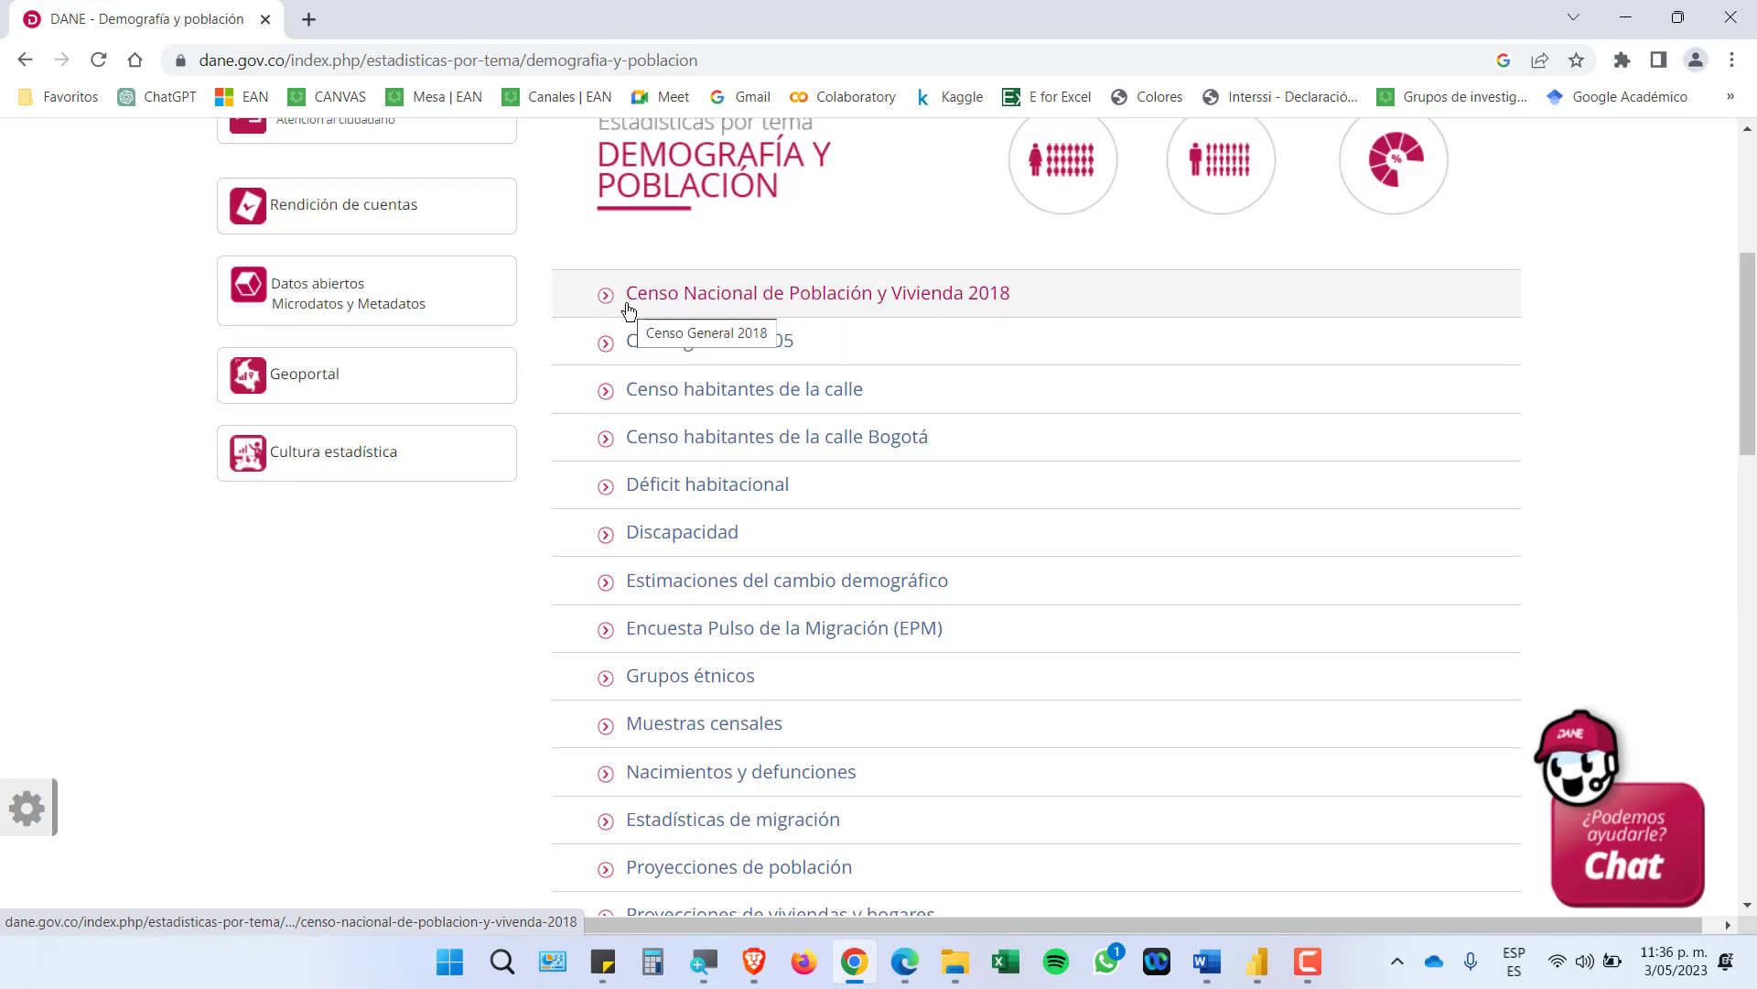
pyautogui.scroll(-5, 987, 491)
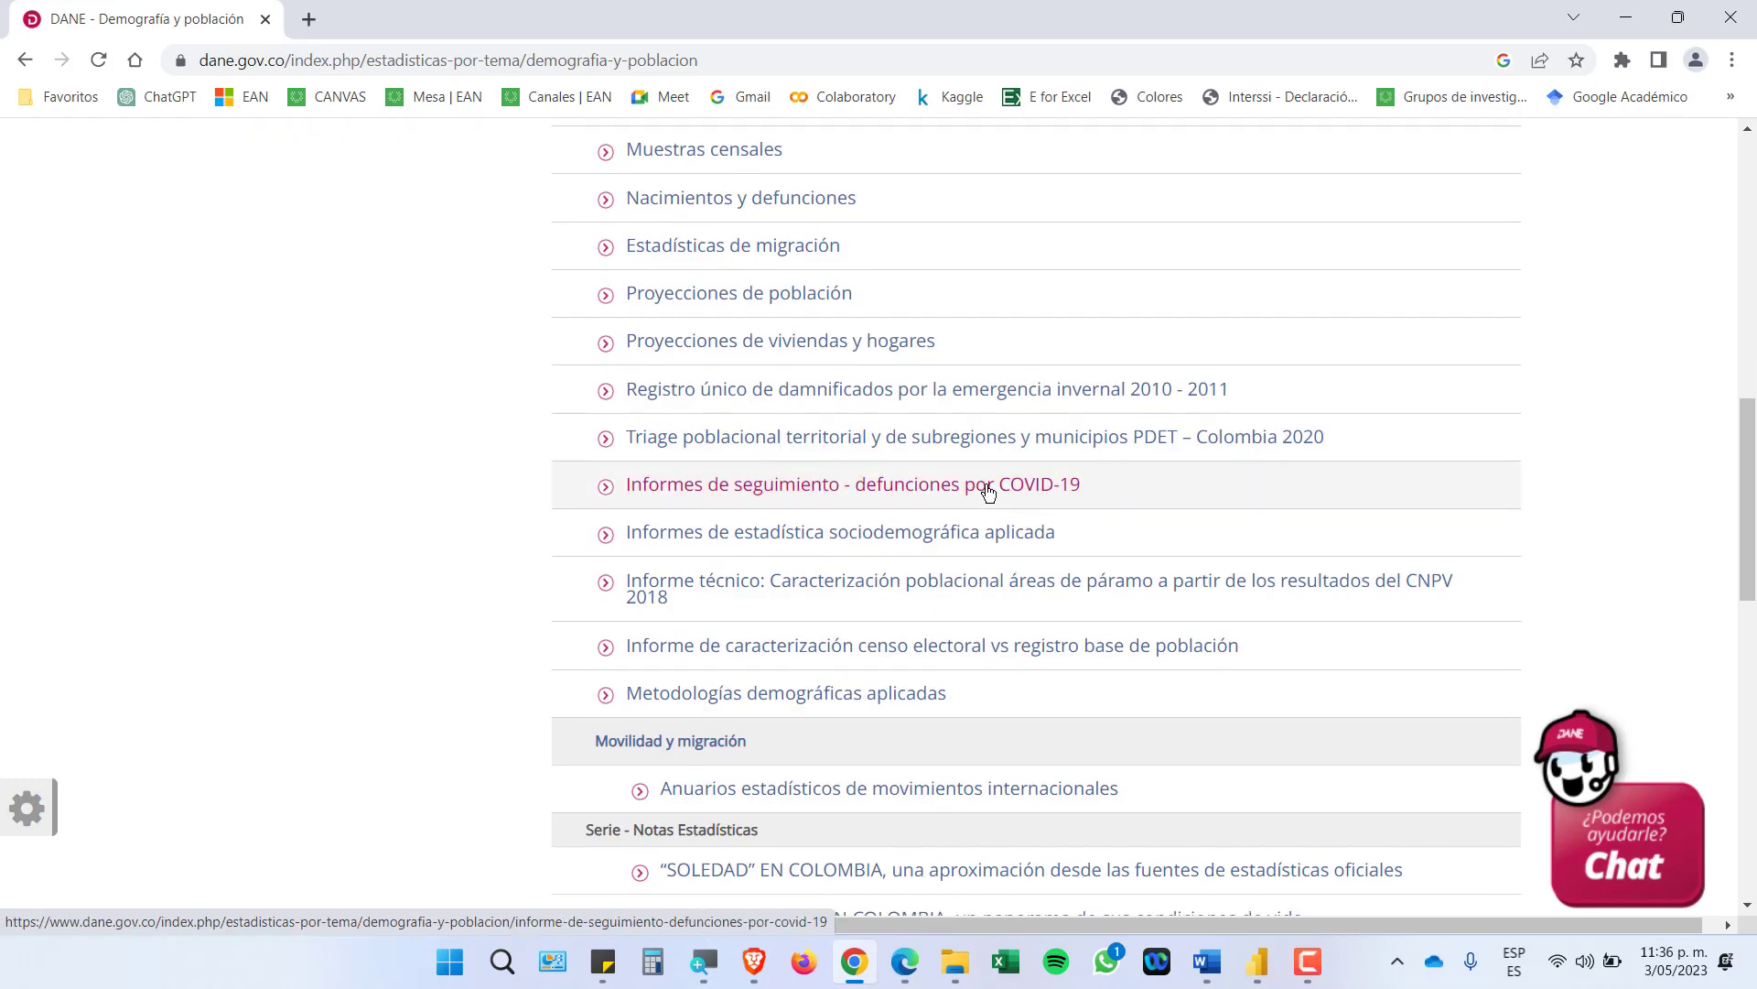
pyautogui.scroll(-3, 989, 497)
pyautogui.scroll(5, 1007, 512)
pyautogui.scroll(3, 1009, 524)
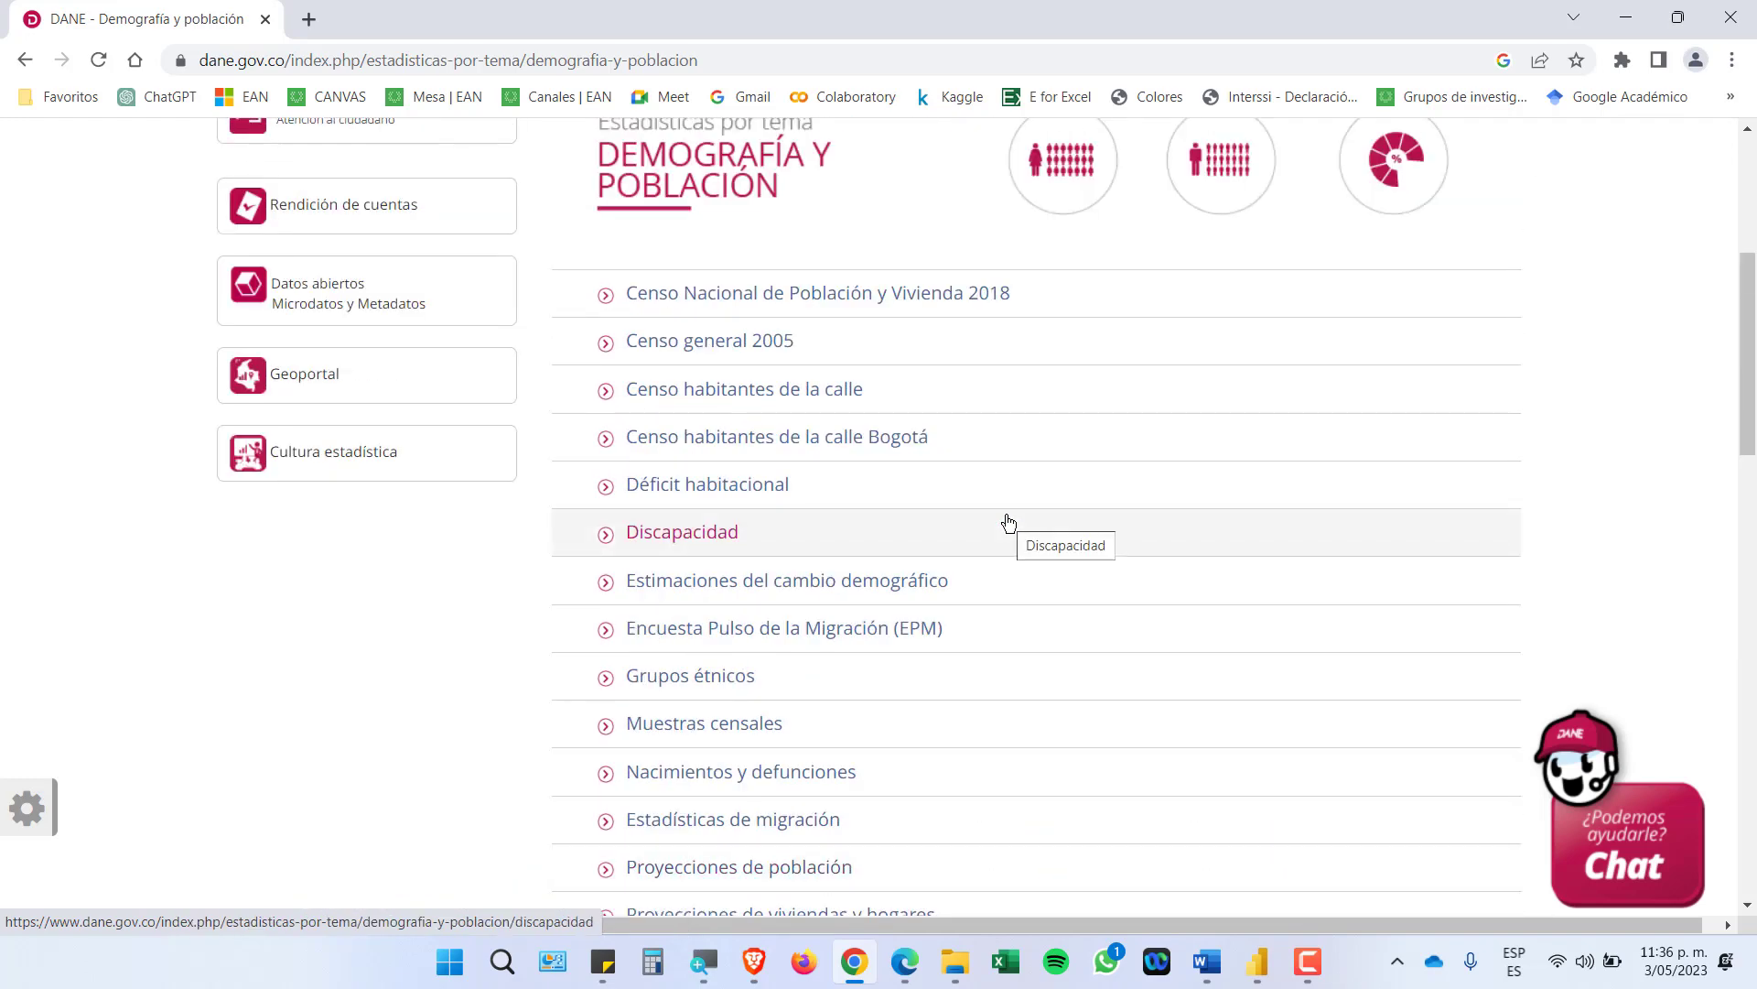
pyautogui.scroll(5, 911, 524)
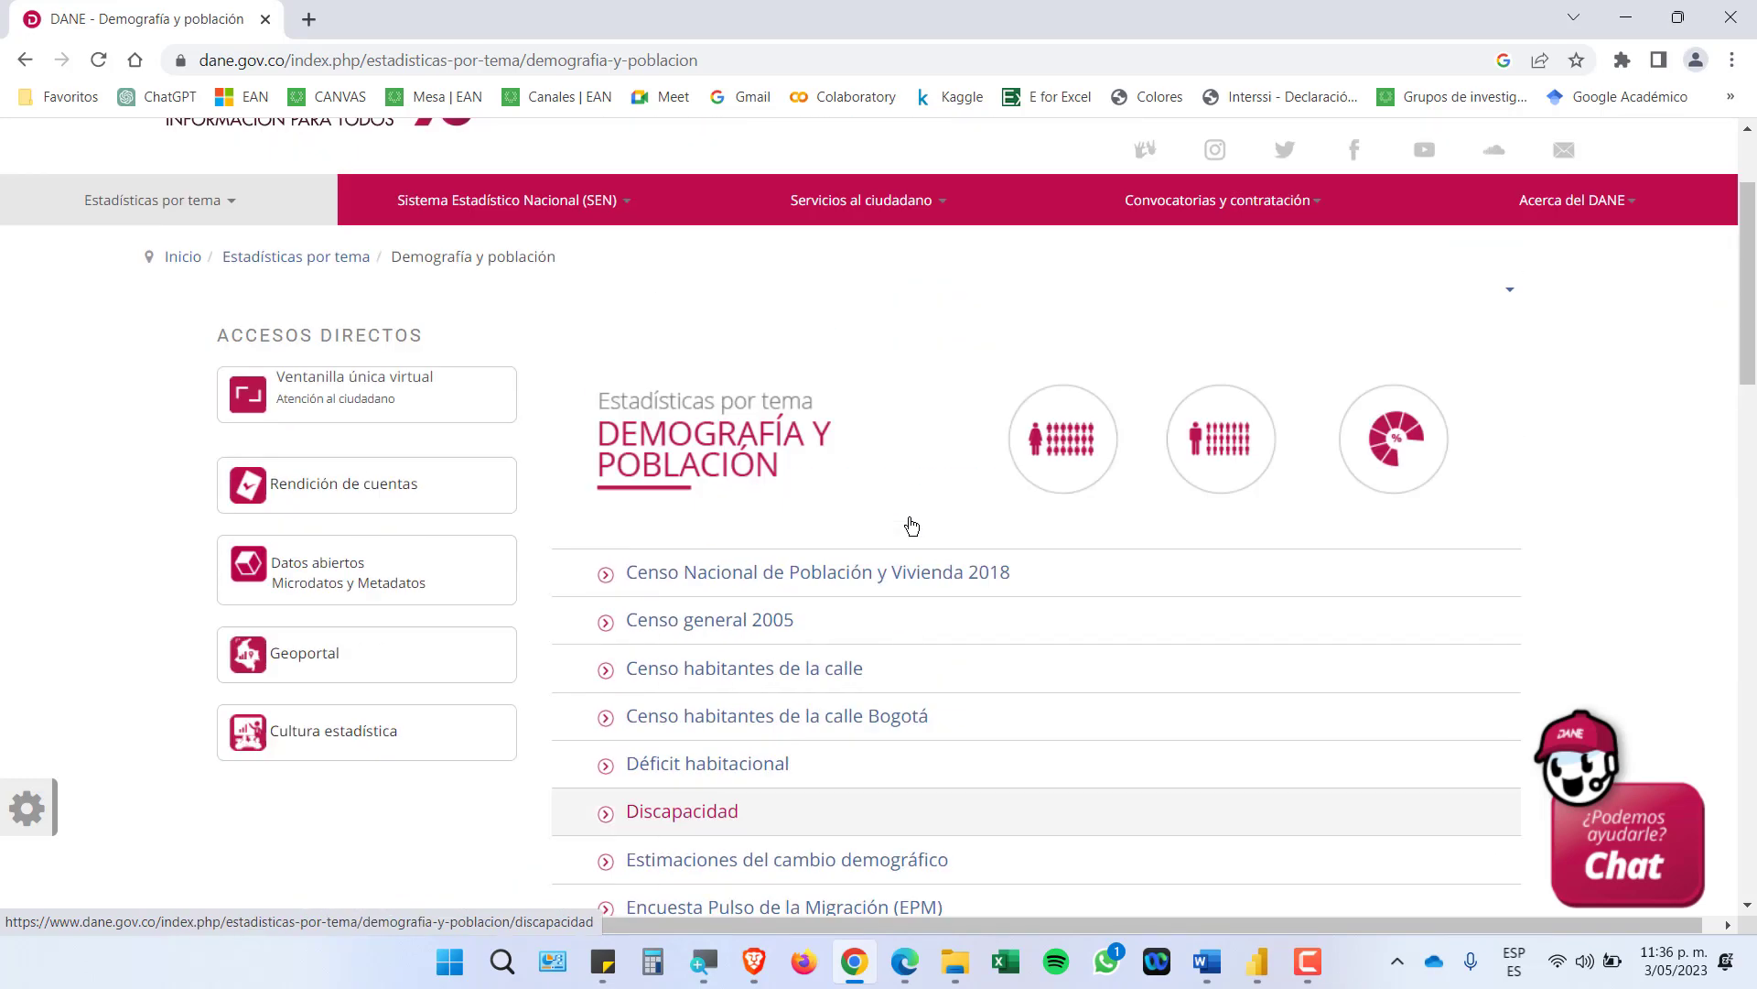
pyautogui.moveTo(721, 375)
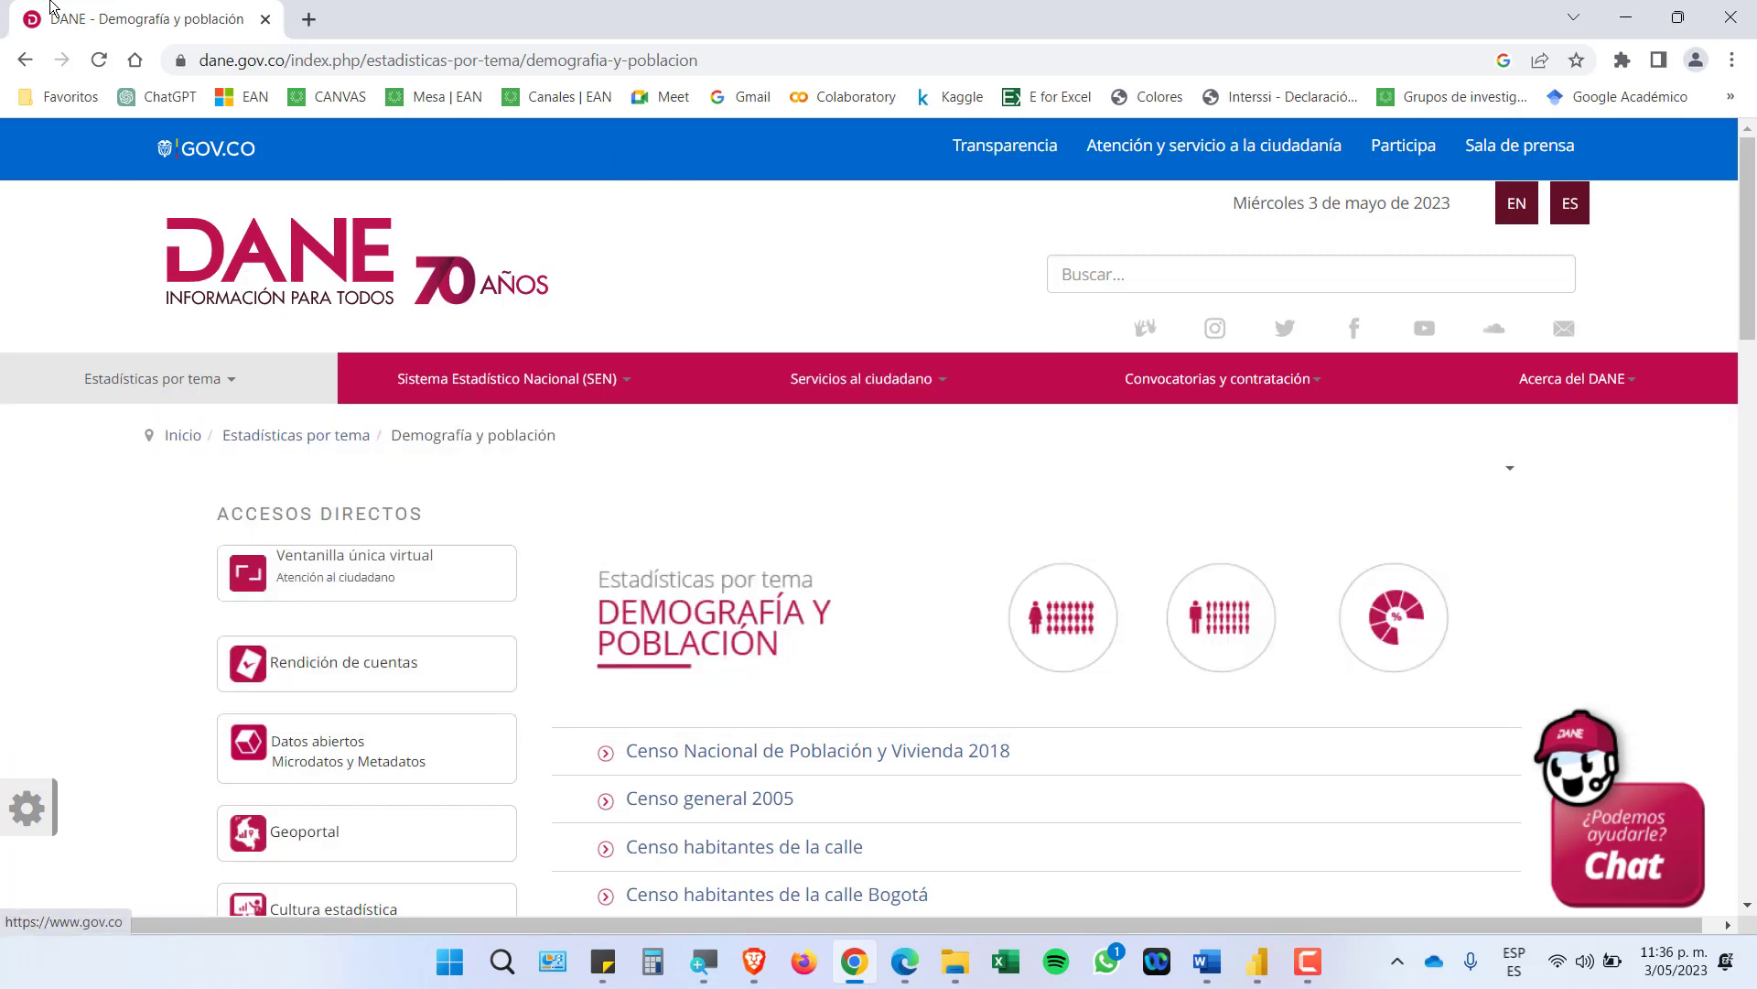
# Return to the search results and open the datos.gov.co page "Departamentos y municipios de Colombia"
pyautogui.click(25, 60)
pyautogui.scroll(-5, 696, 474)
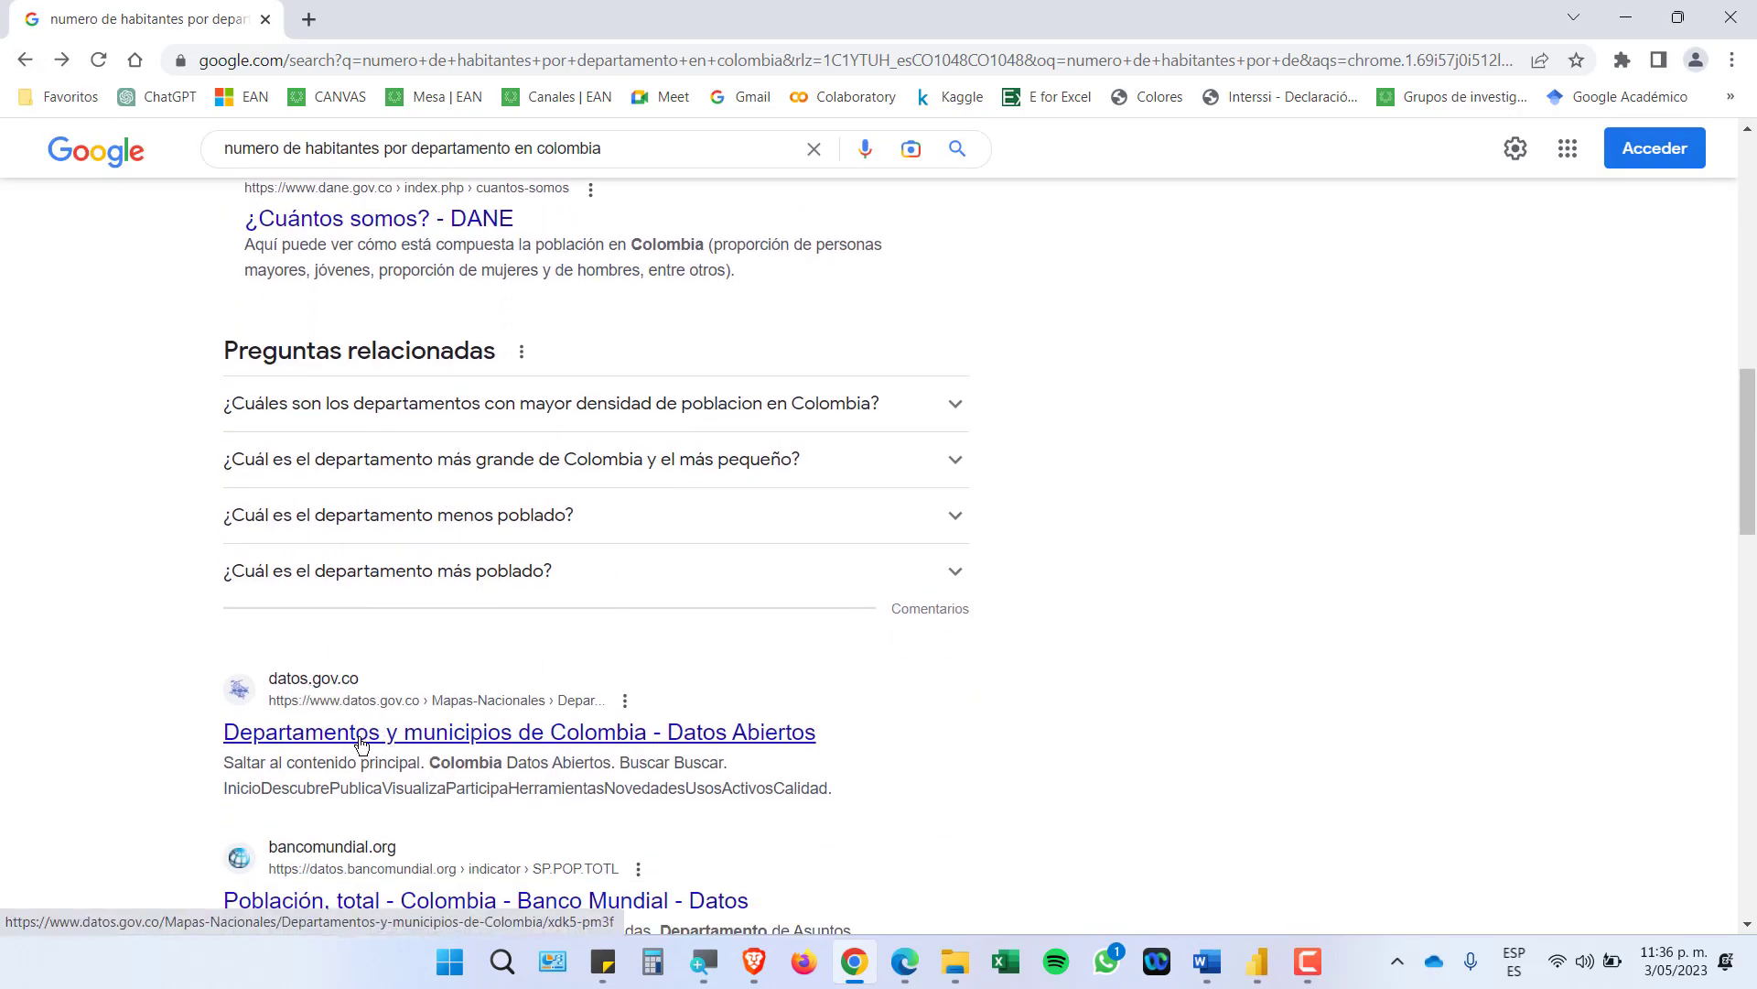
pyautogui.click(454, 734)
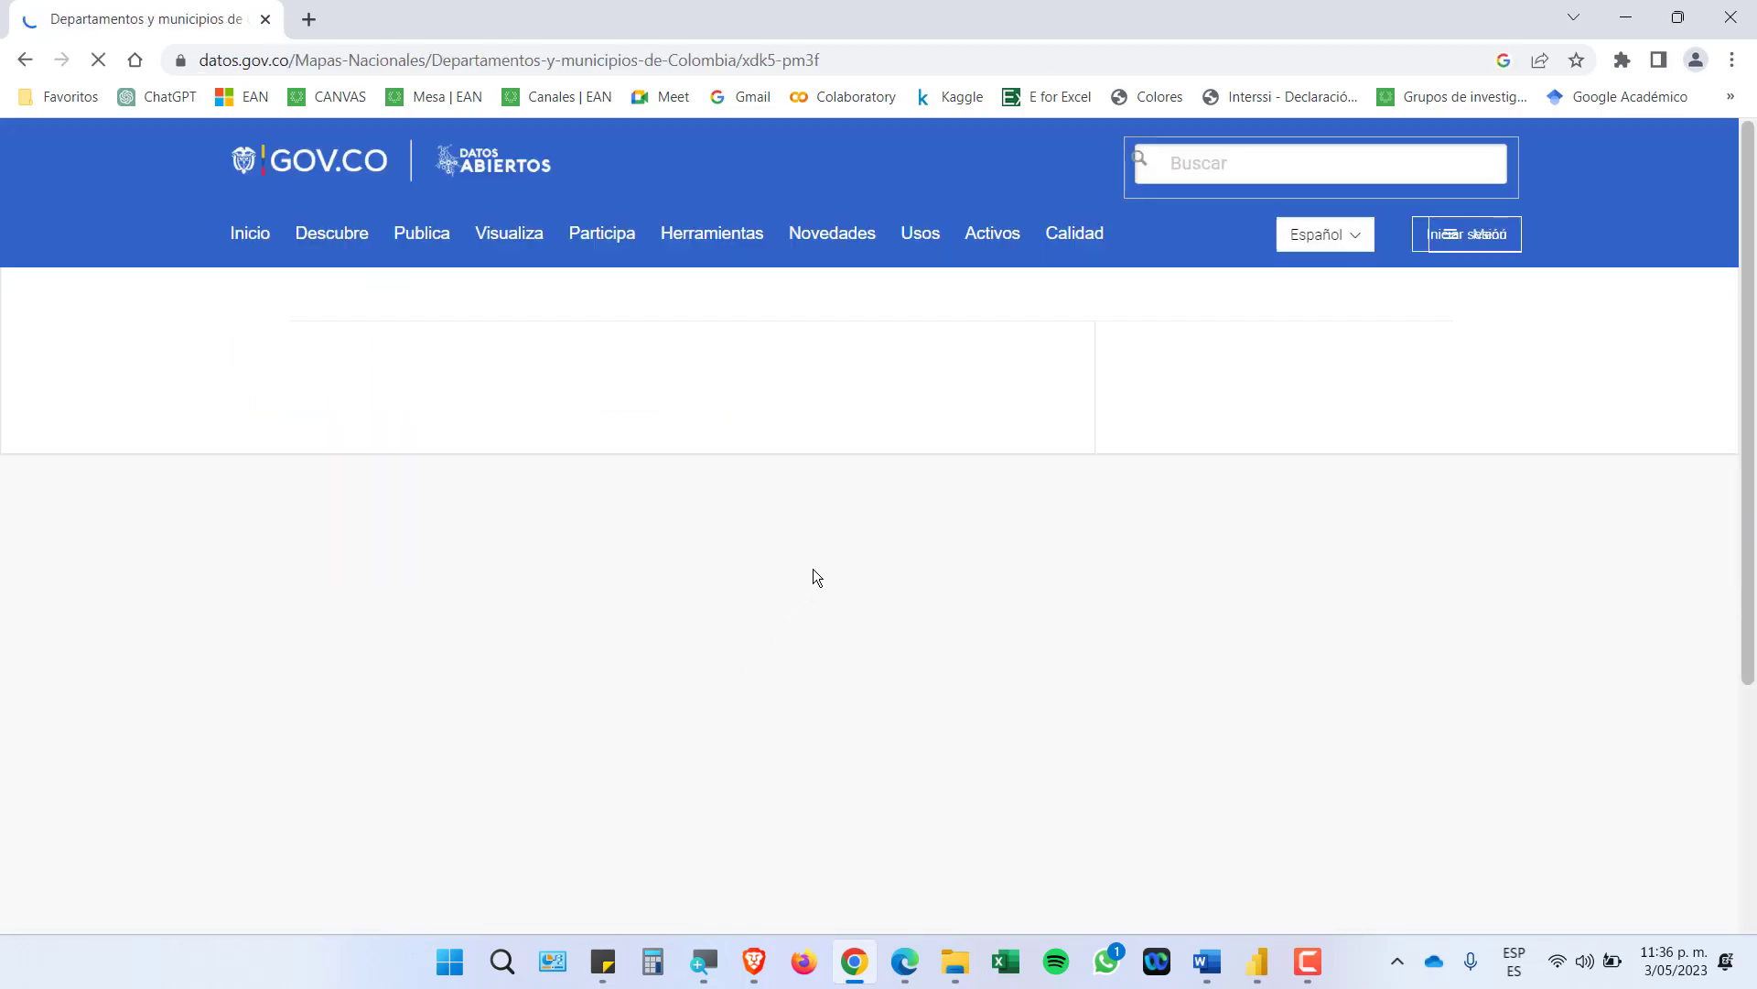
# Look over the "Departamentos y municipios de Colombia" dataset page, from its information and columns to the table preview and related content
pyautogui.scroll(-5, 821, 558)
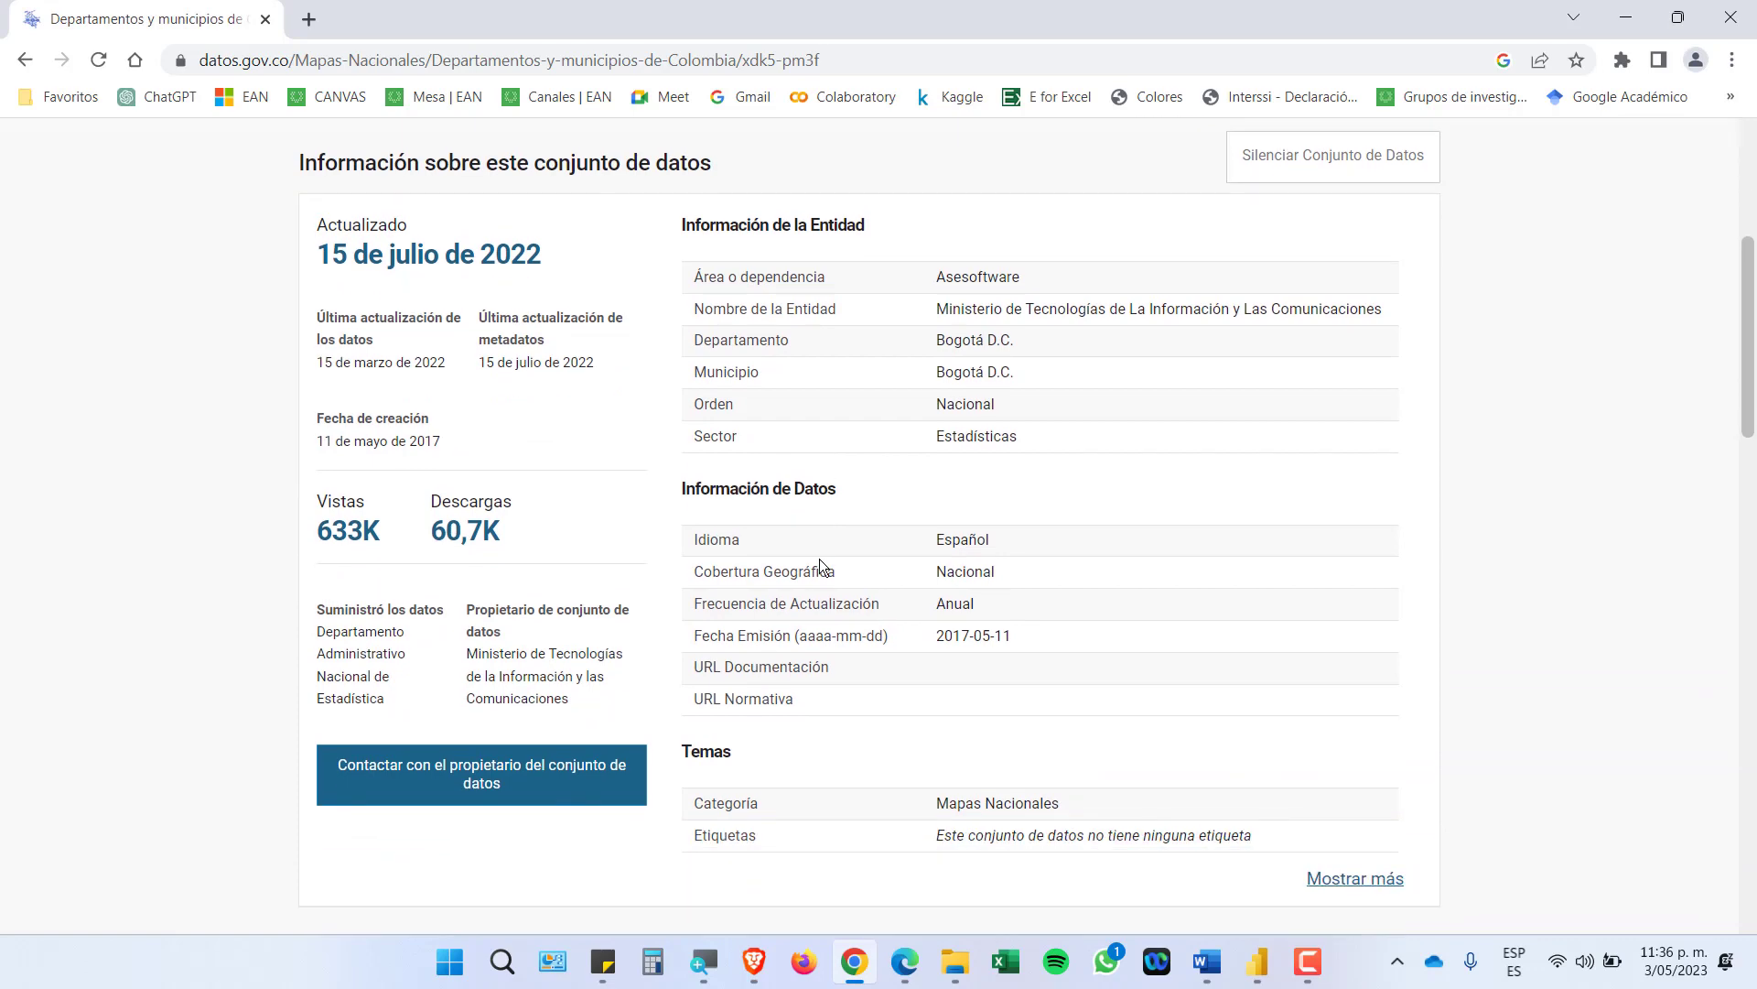
pyautogui.scroll(-9, 893, 509)
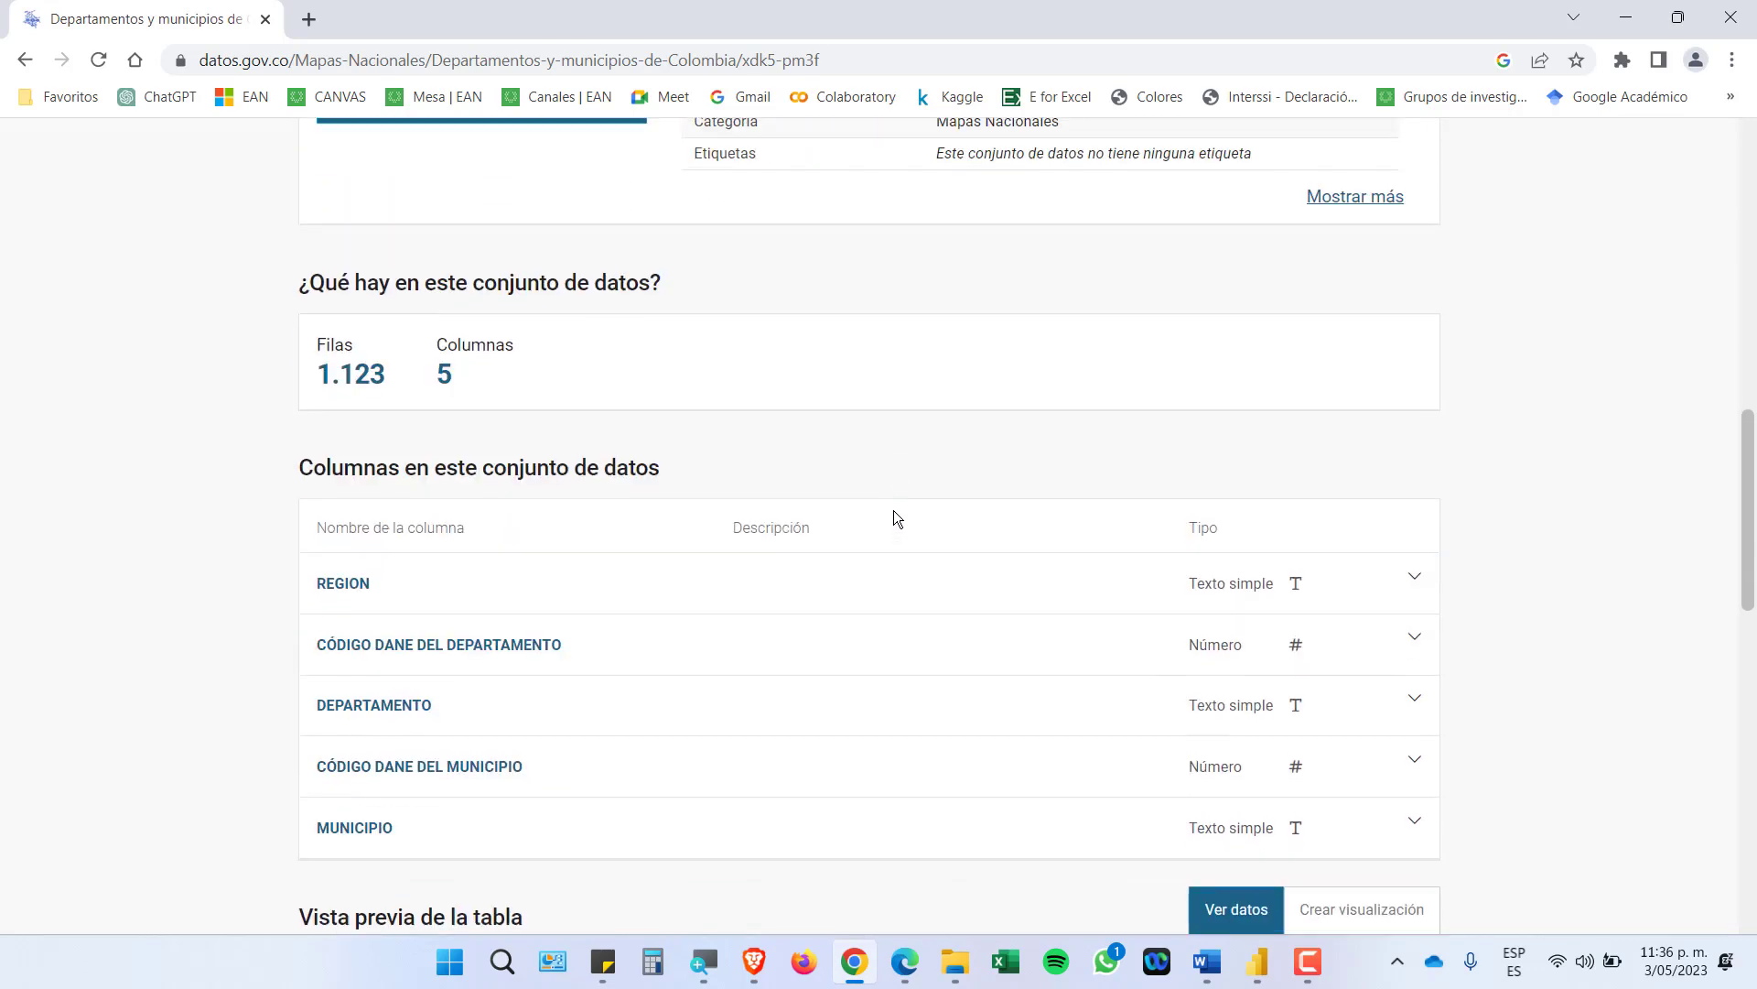
pyautogui.scroll(-5, 894, 509)
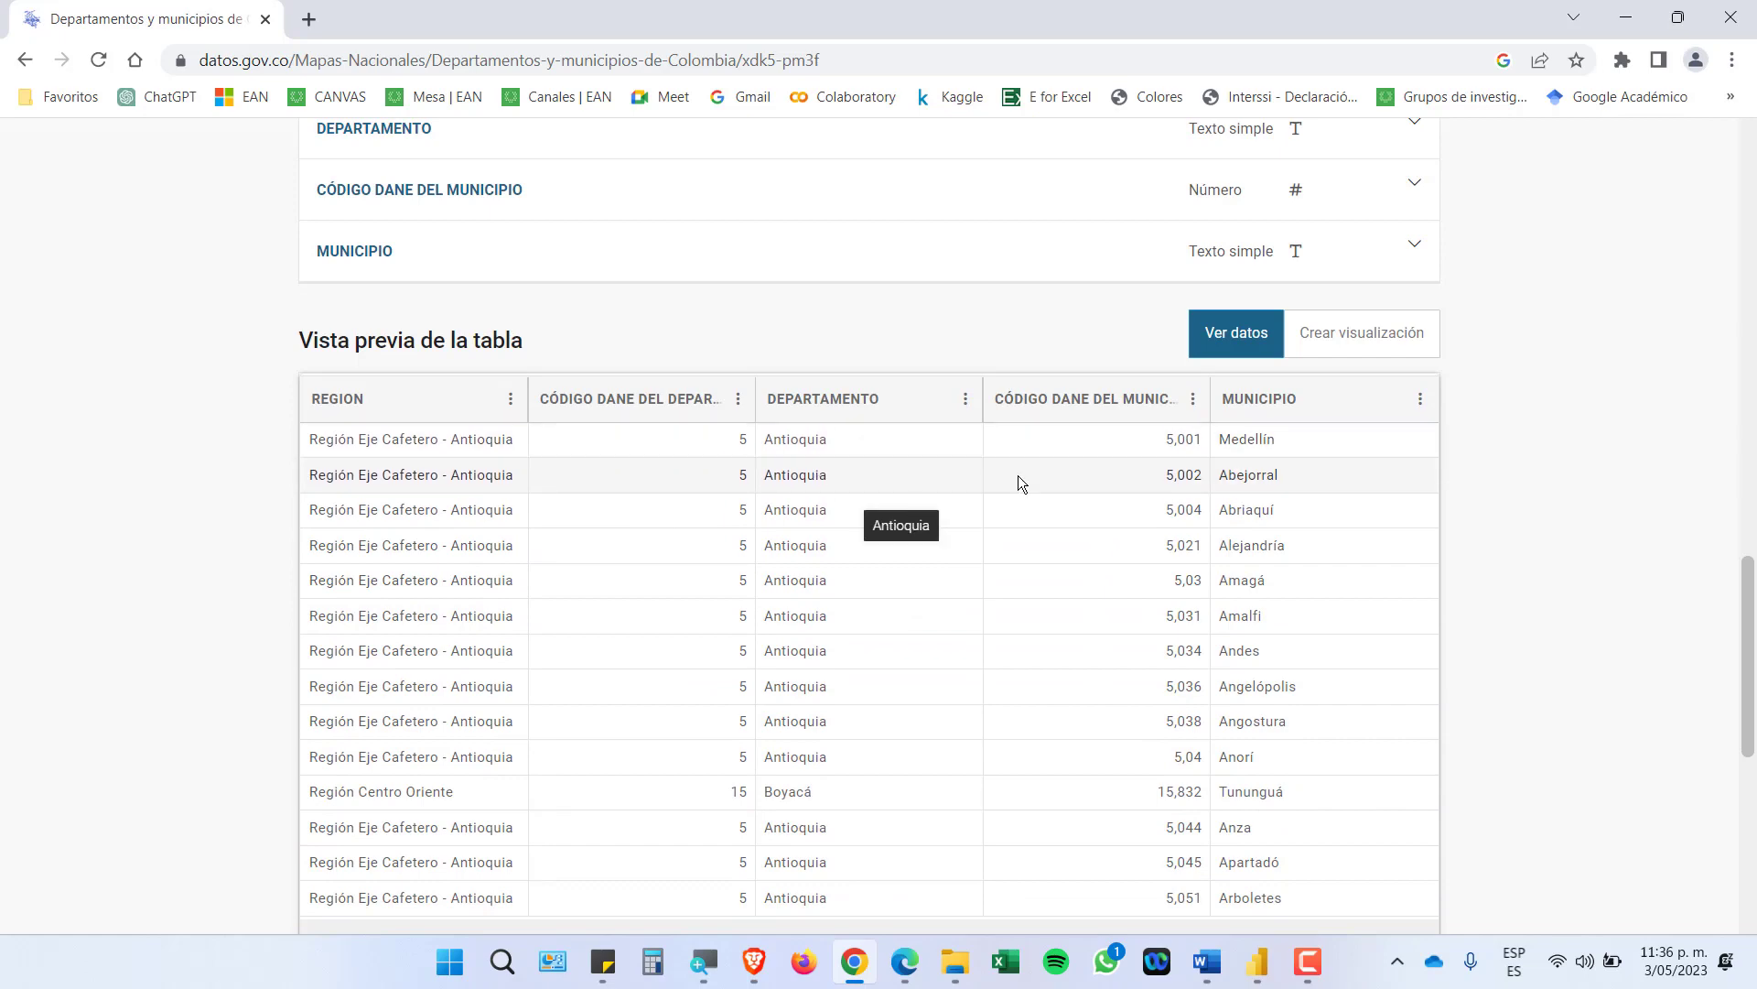
pyautogui.scroll(-4, 1217, 447)
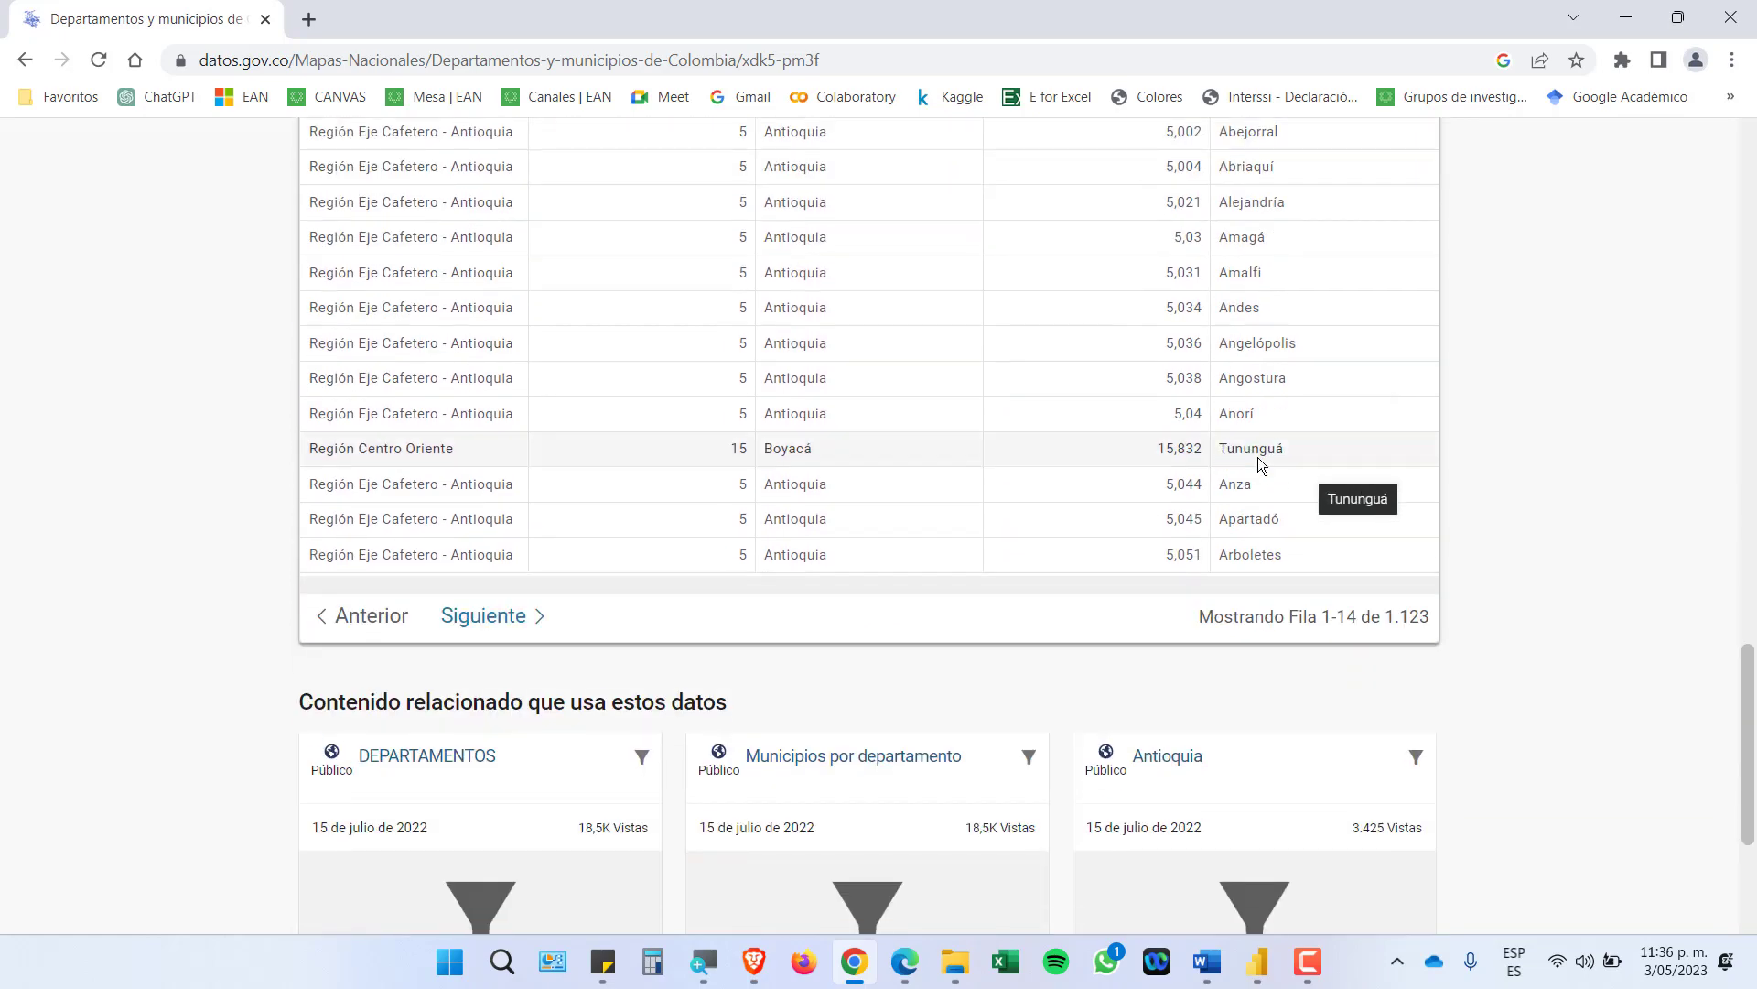
pyautogui.scroll(-4, 1177, 641)
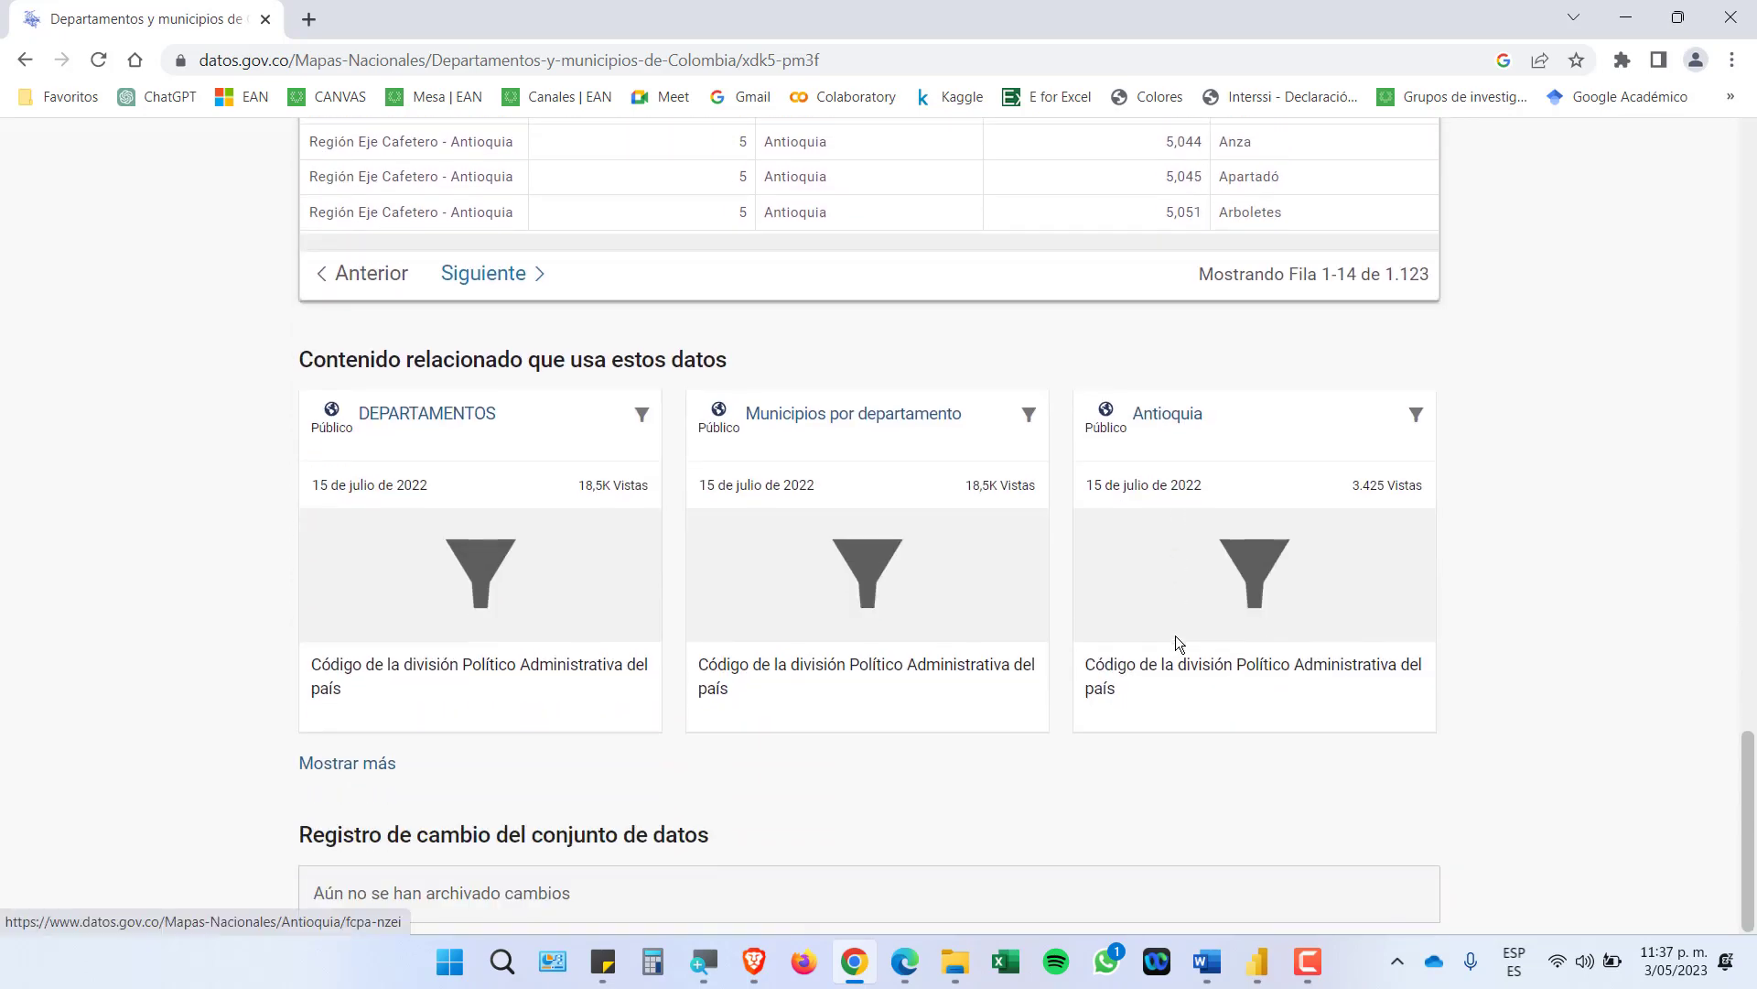
# Open the related "DEPARTAMENTOS" dataset and look over its information, columns and table preview
pyautogui.click(444, 421)
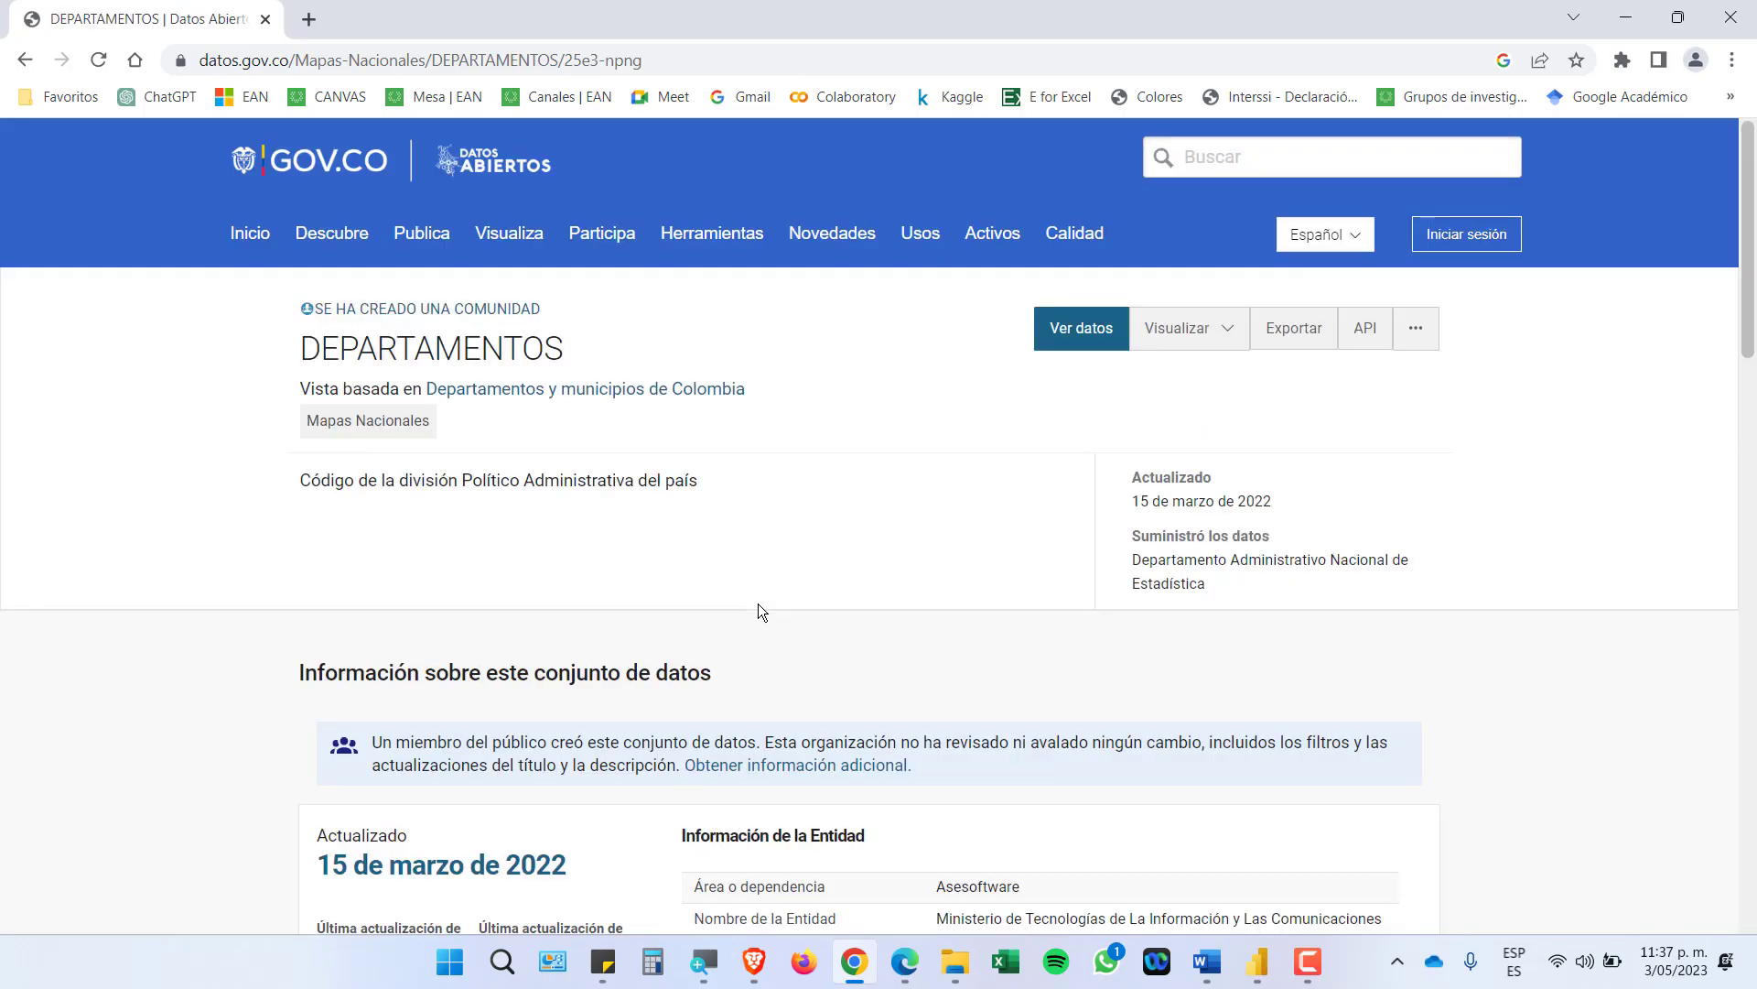
pyautogui.scroll(-1, 778, 619)
pyautogui.scroll(-10, 778, 619)
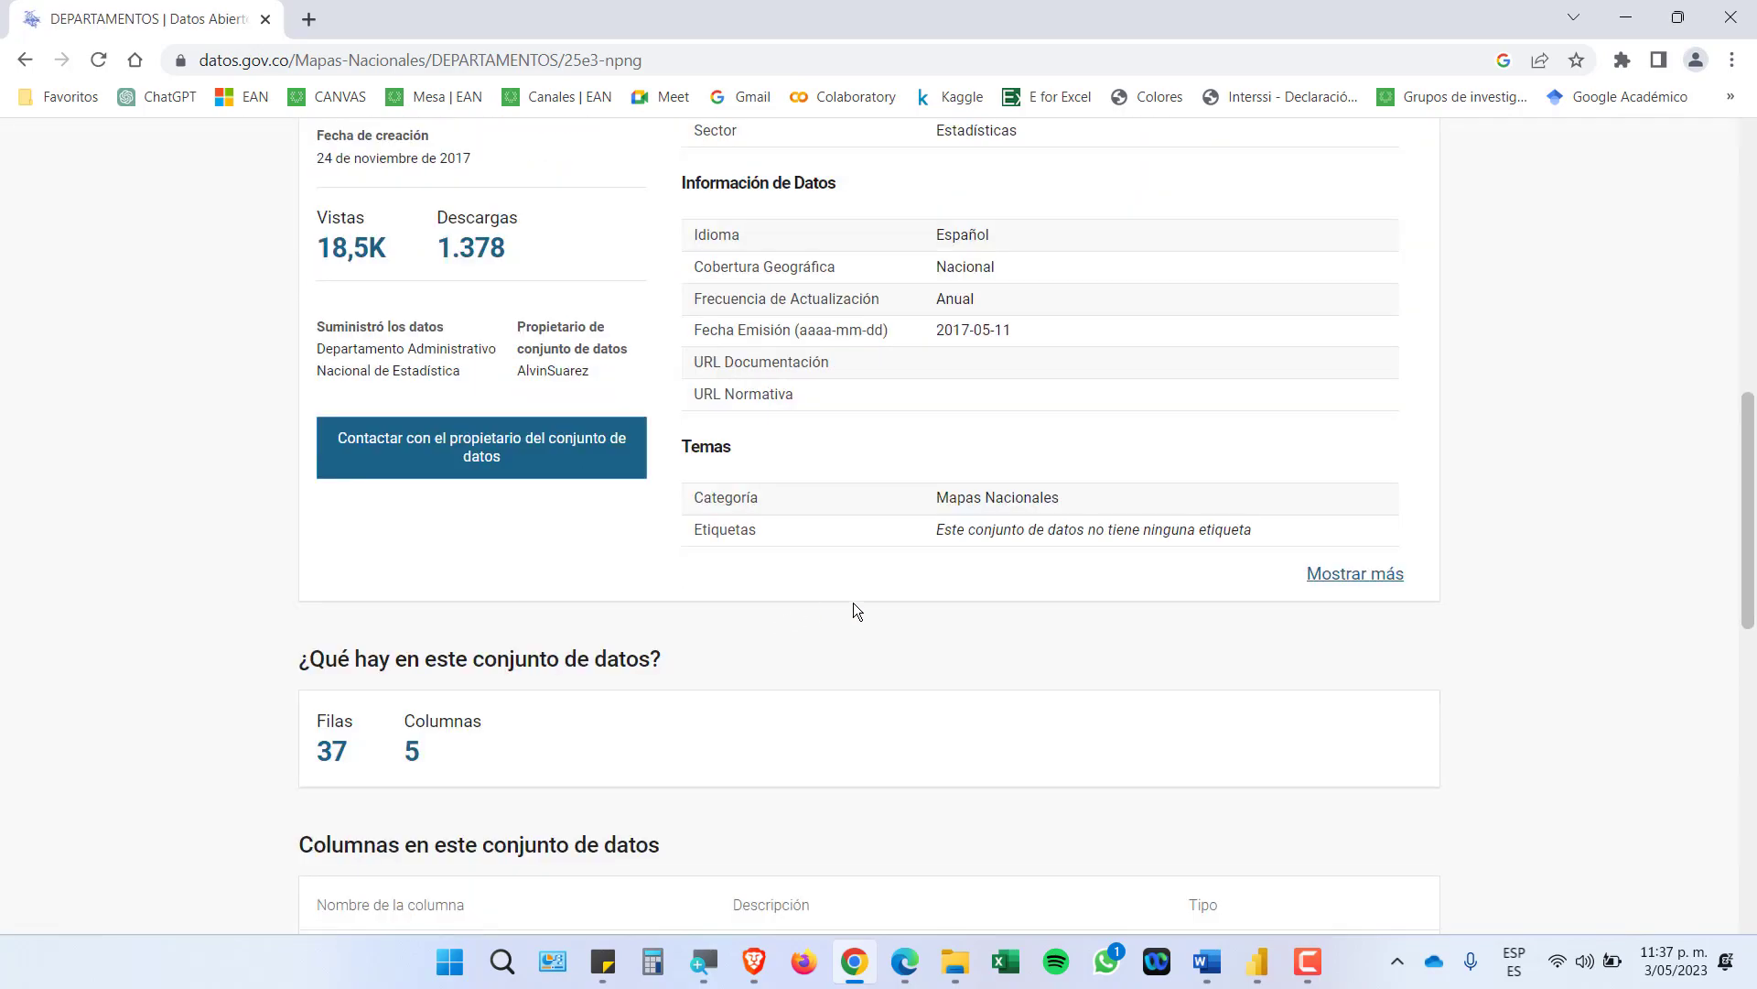
pyautogui.scroll(-9, 854, 604)
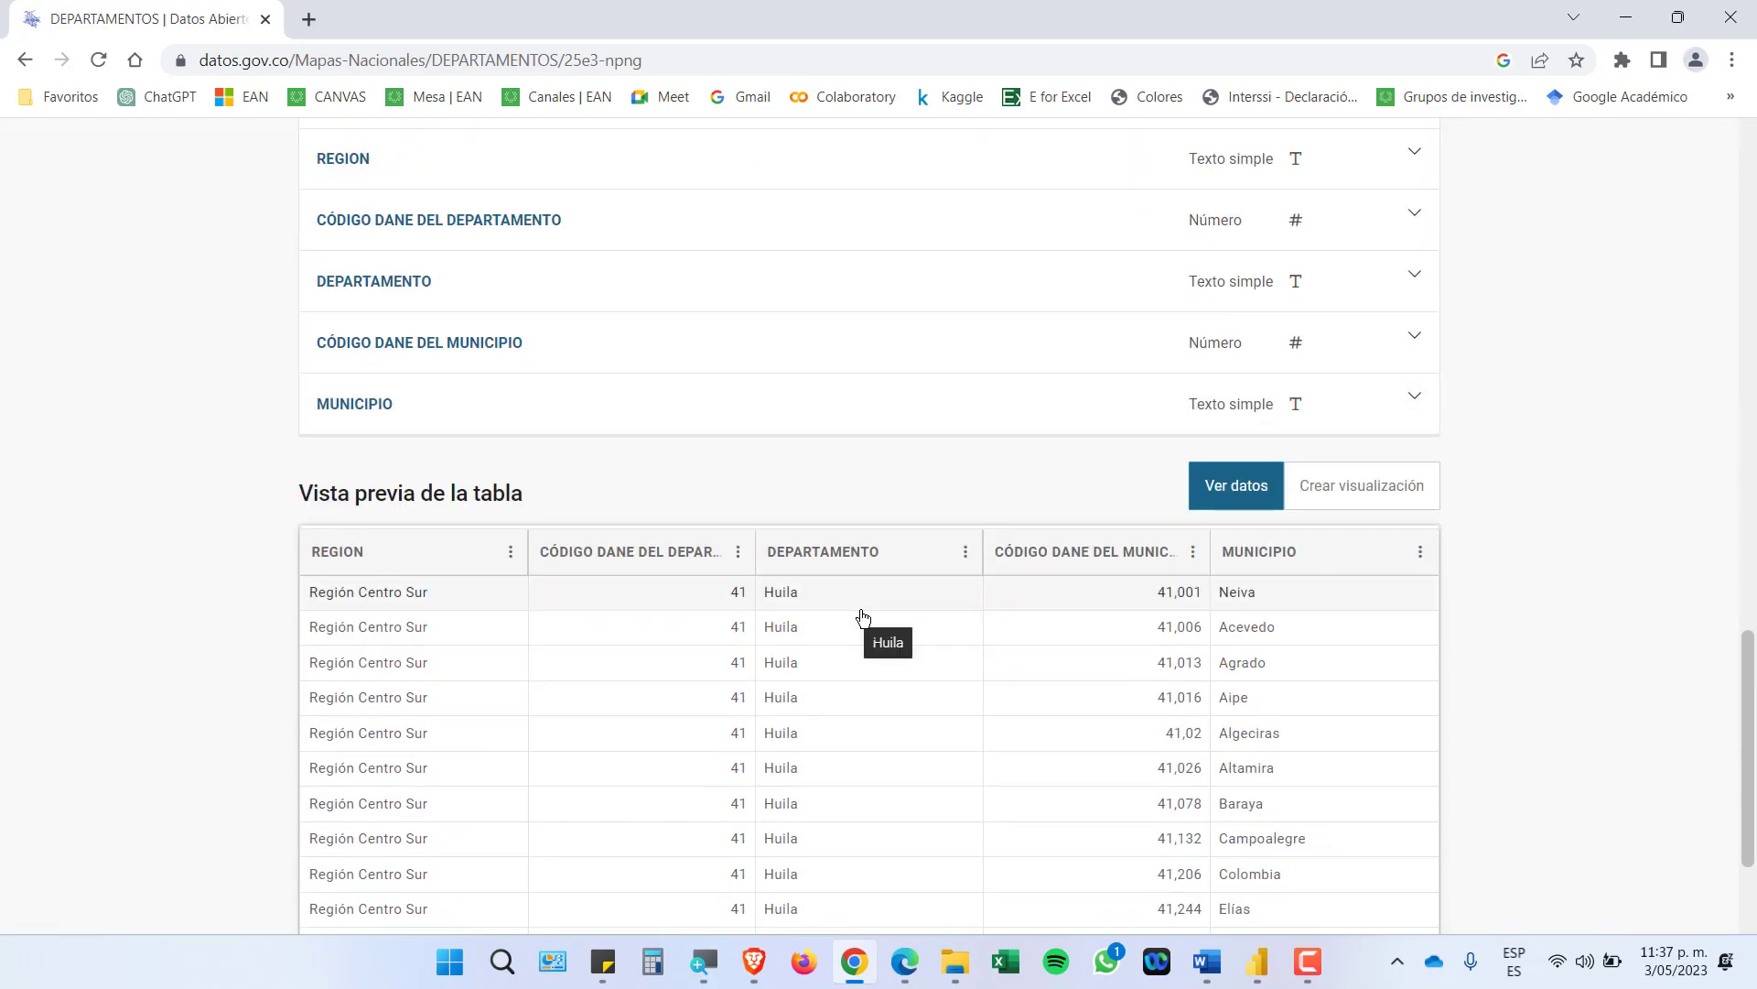
pyautogui.scroll(-3, 861, 614)
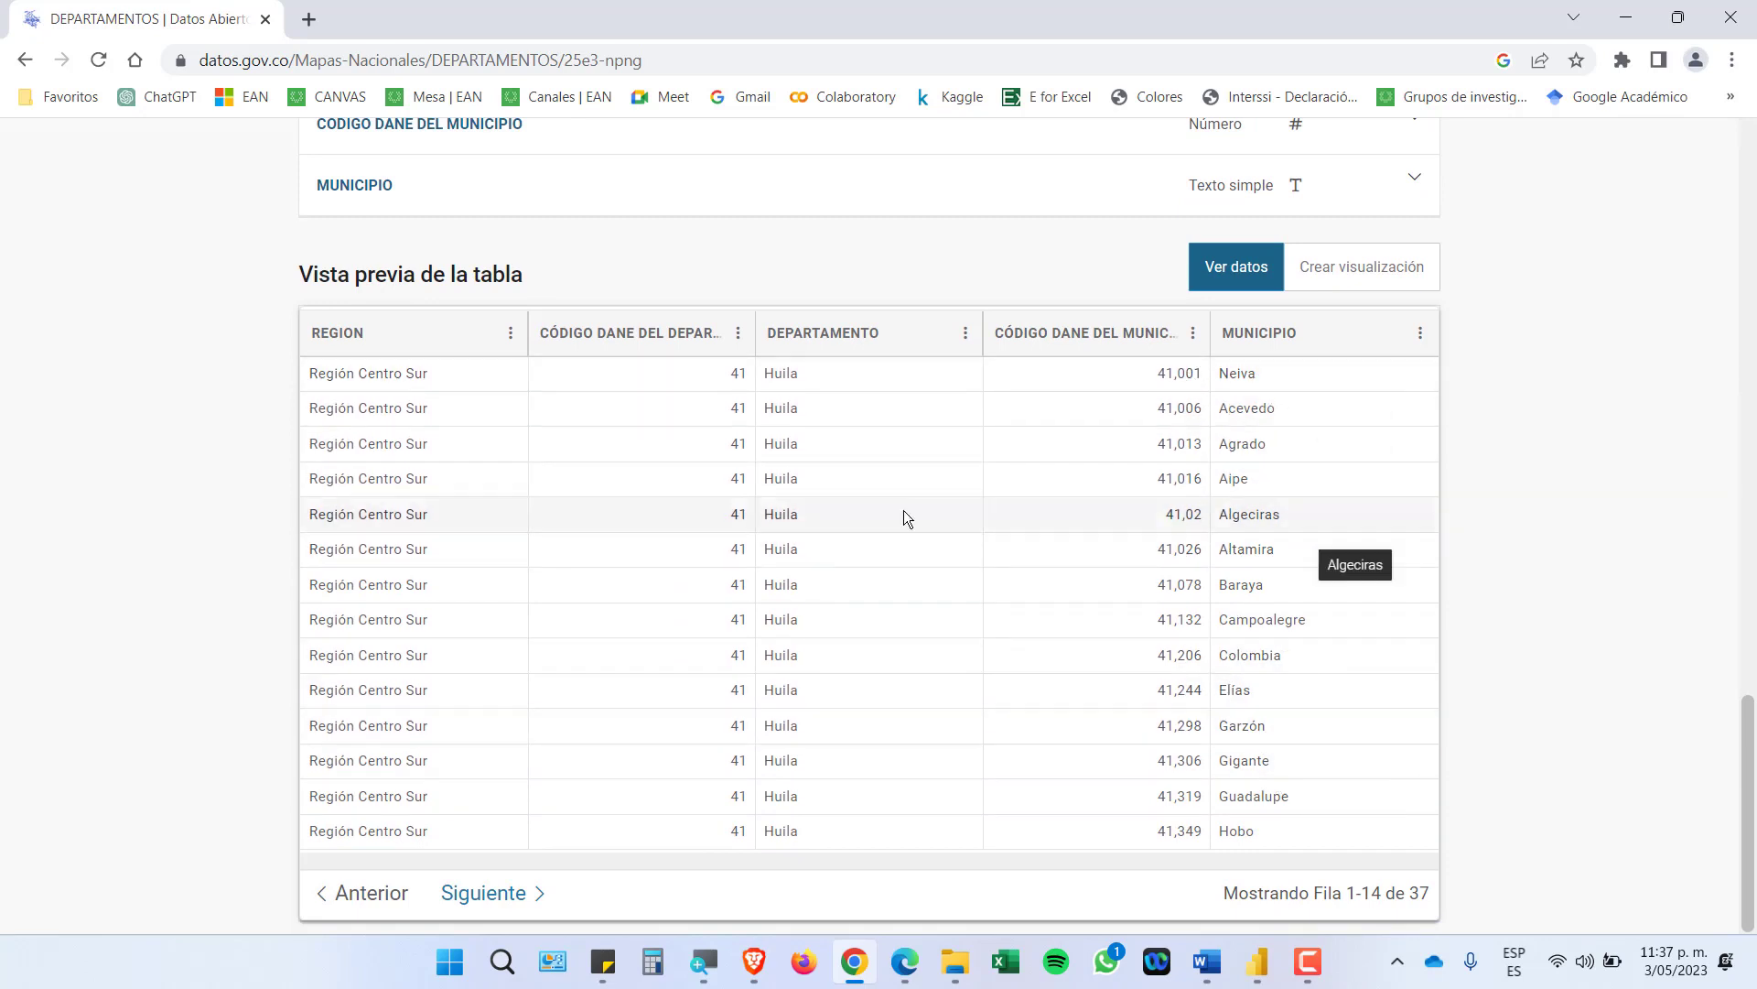
# Return to the search results and reopen the Wikipedia page "Anexo:Departamentos de Colombia por población"
pyautogui.click(25, 60)
pyautogui.click(24, 60)
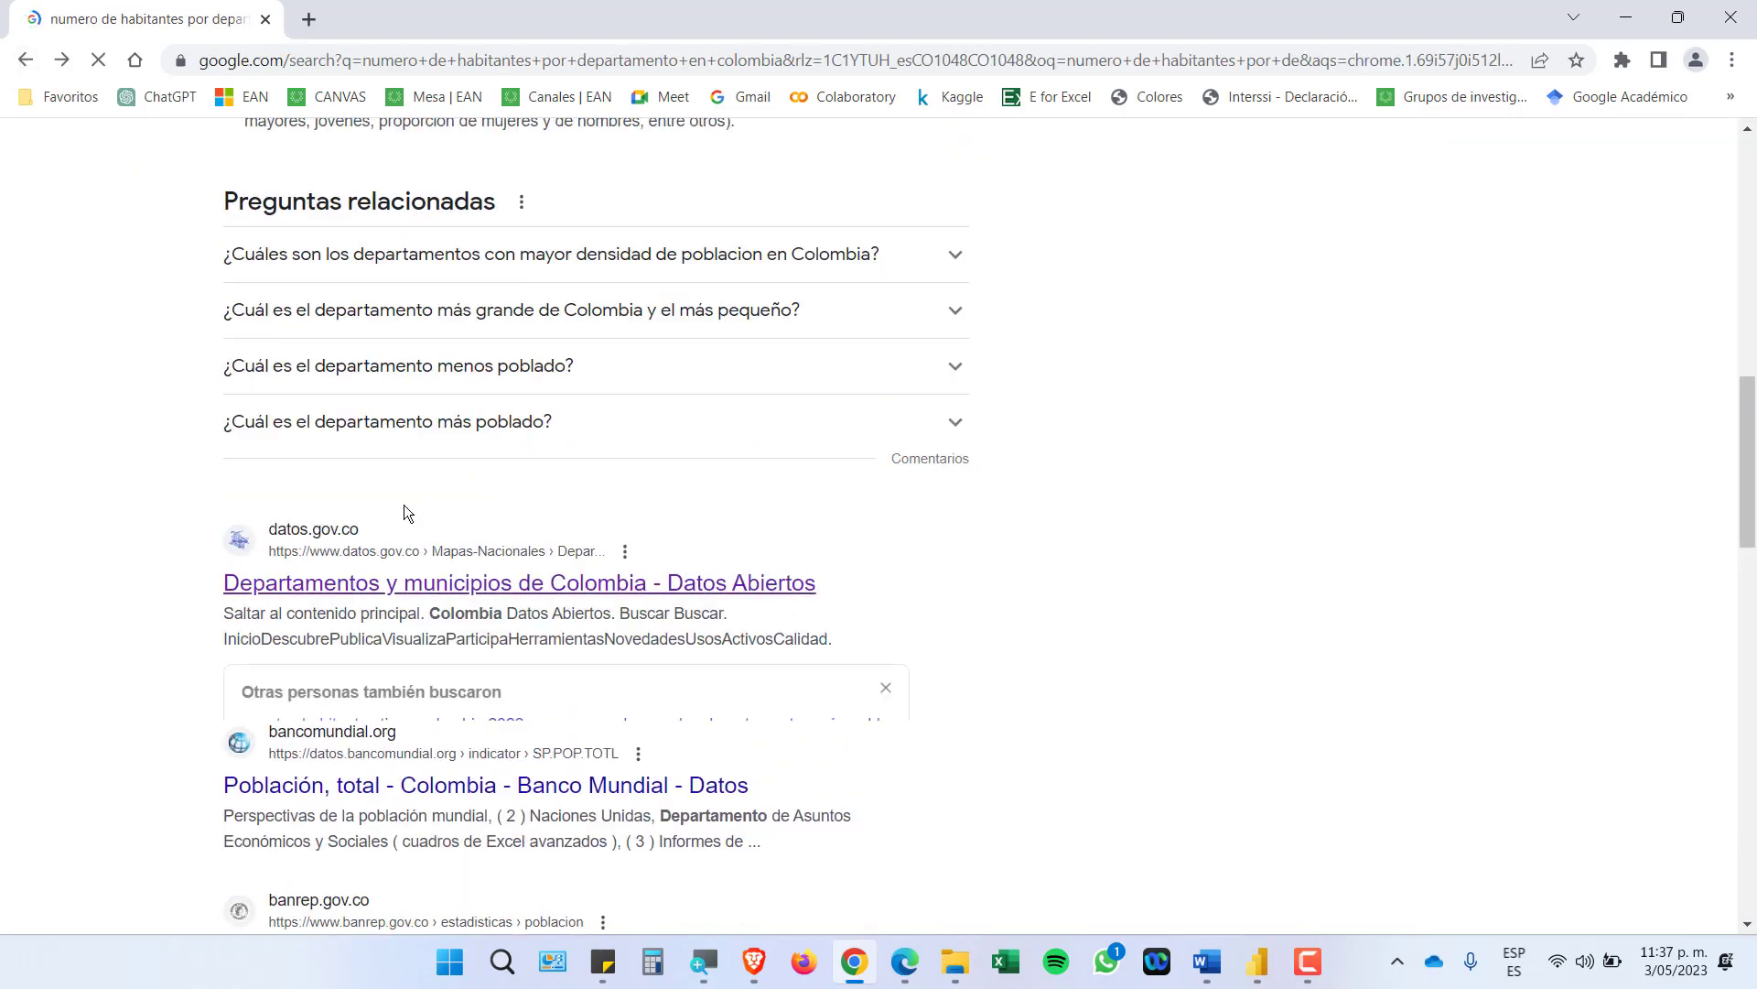
pyautogui.scroll(10, 641, 508)
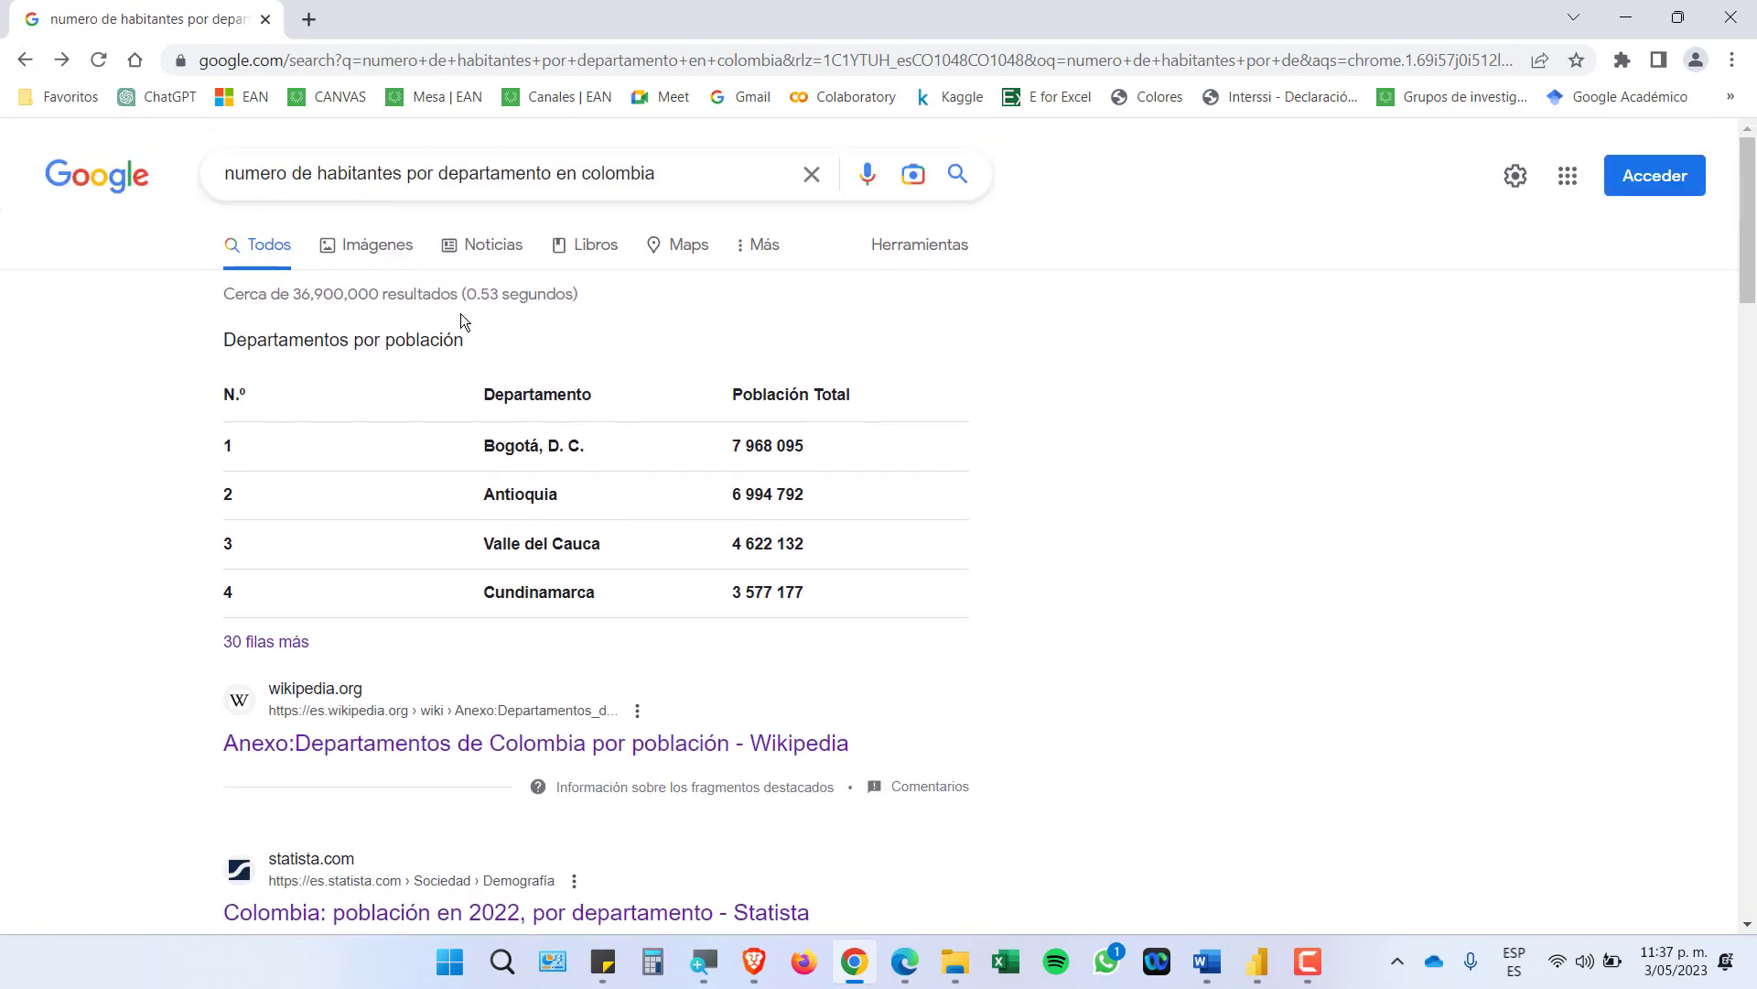
pyautogui.scroll(-2, 472, 828)
pyautogui.click(432, 520)
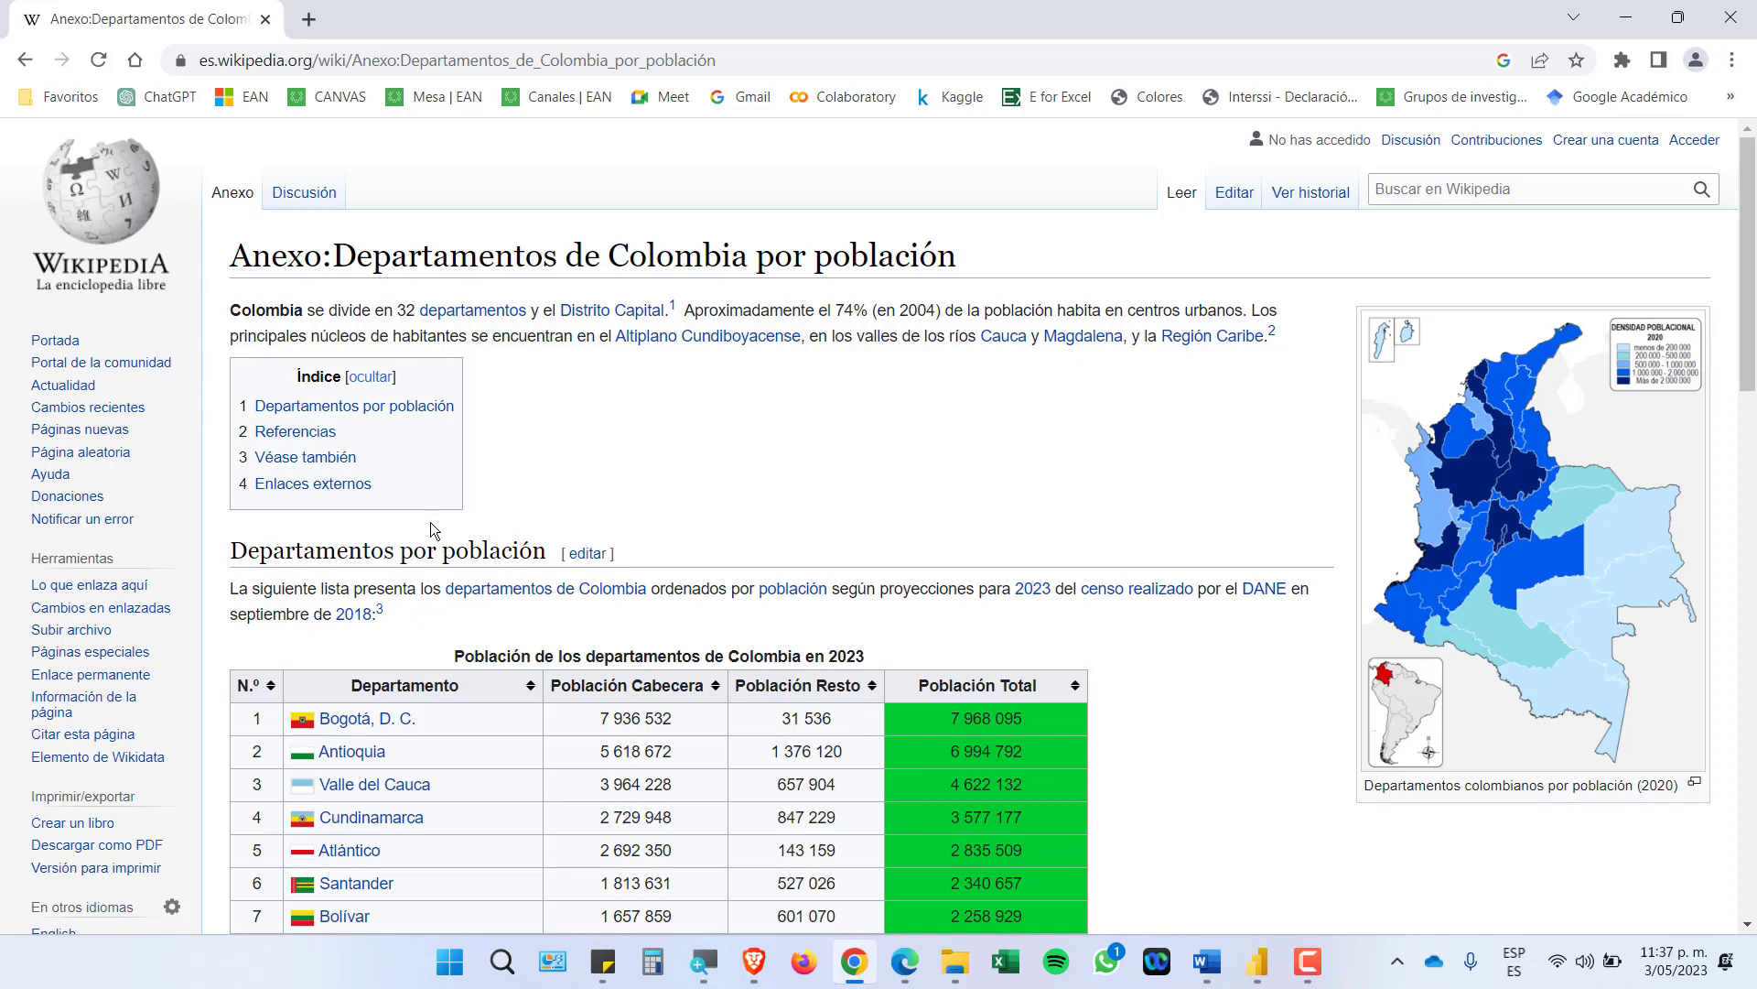
# Look over the 2023 department population table and select the Wikipedia page's web address
pyautogui.scroll(-4, 641, 403)
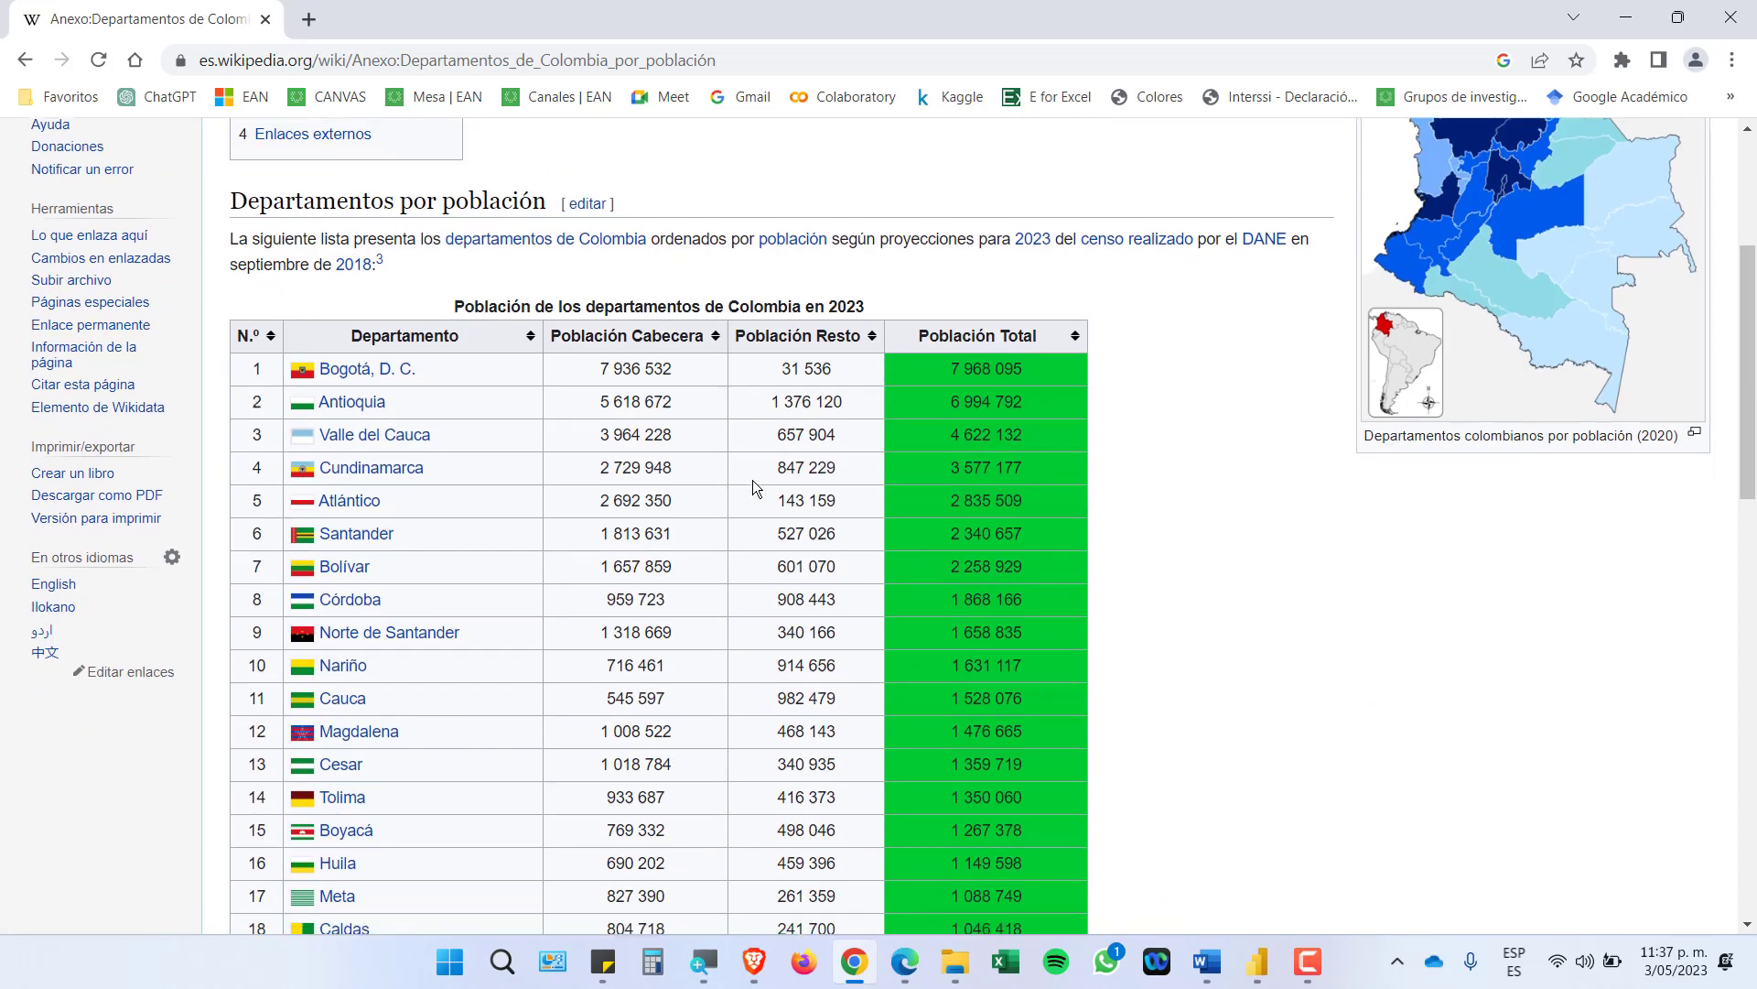
pyautogui.scroll(-1, 752, 479)
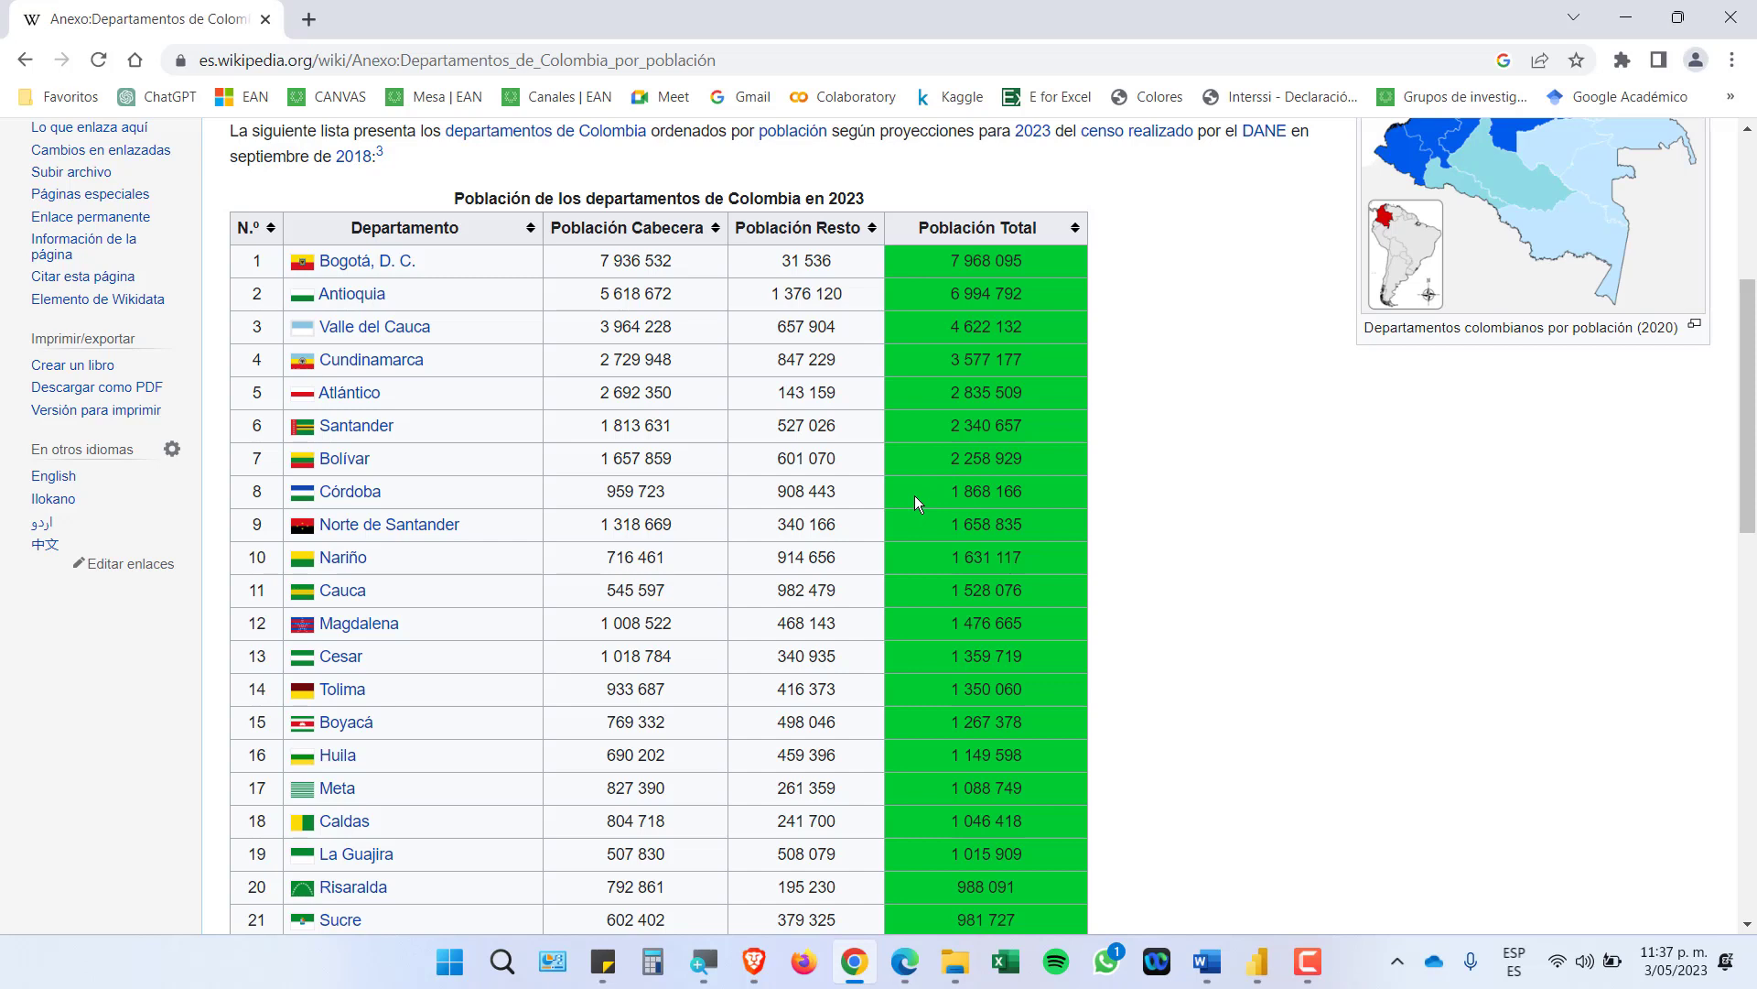
pyautogui.click(756, 52)
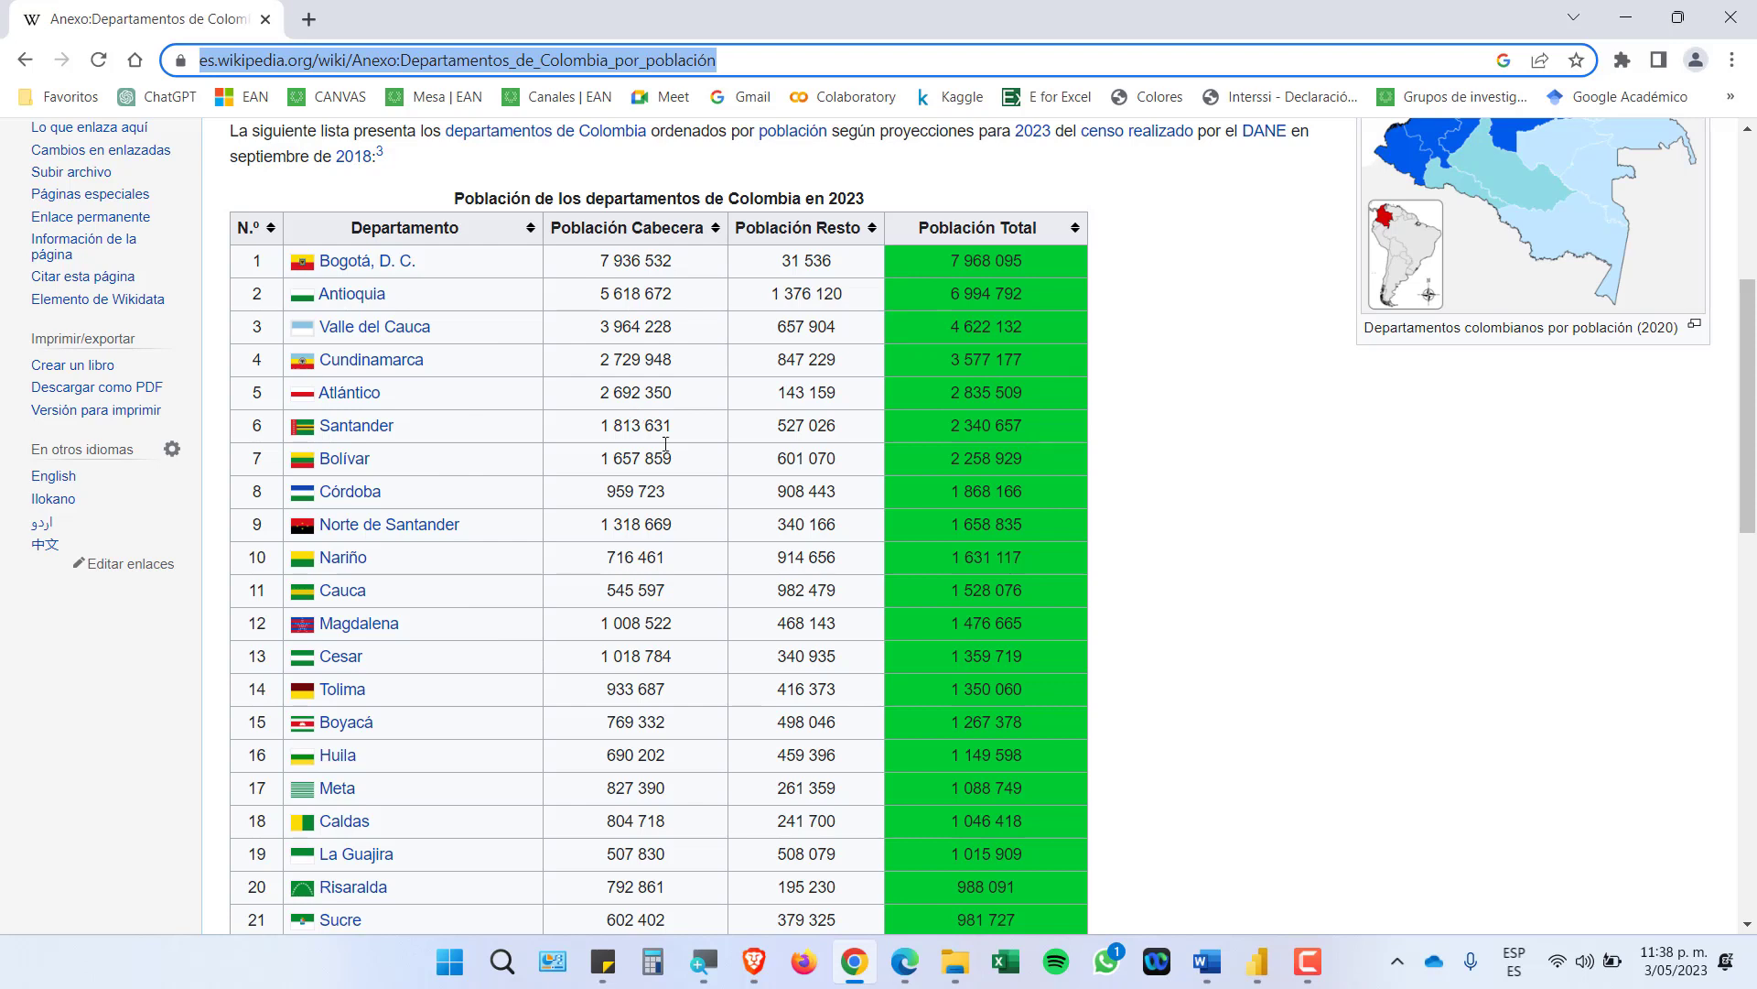
# Magnify the screen to examine the population table's title, columns and page address, and restore the magnification to 100%
pyautogui.click(703, 961)
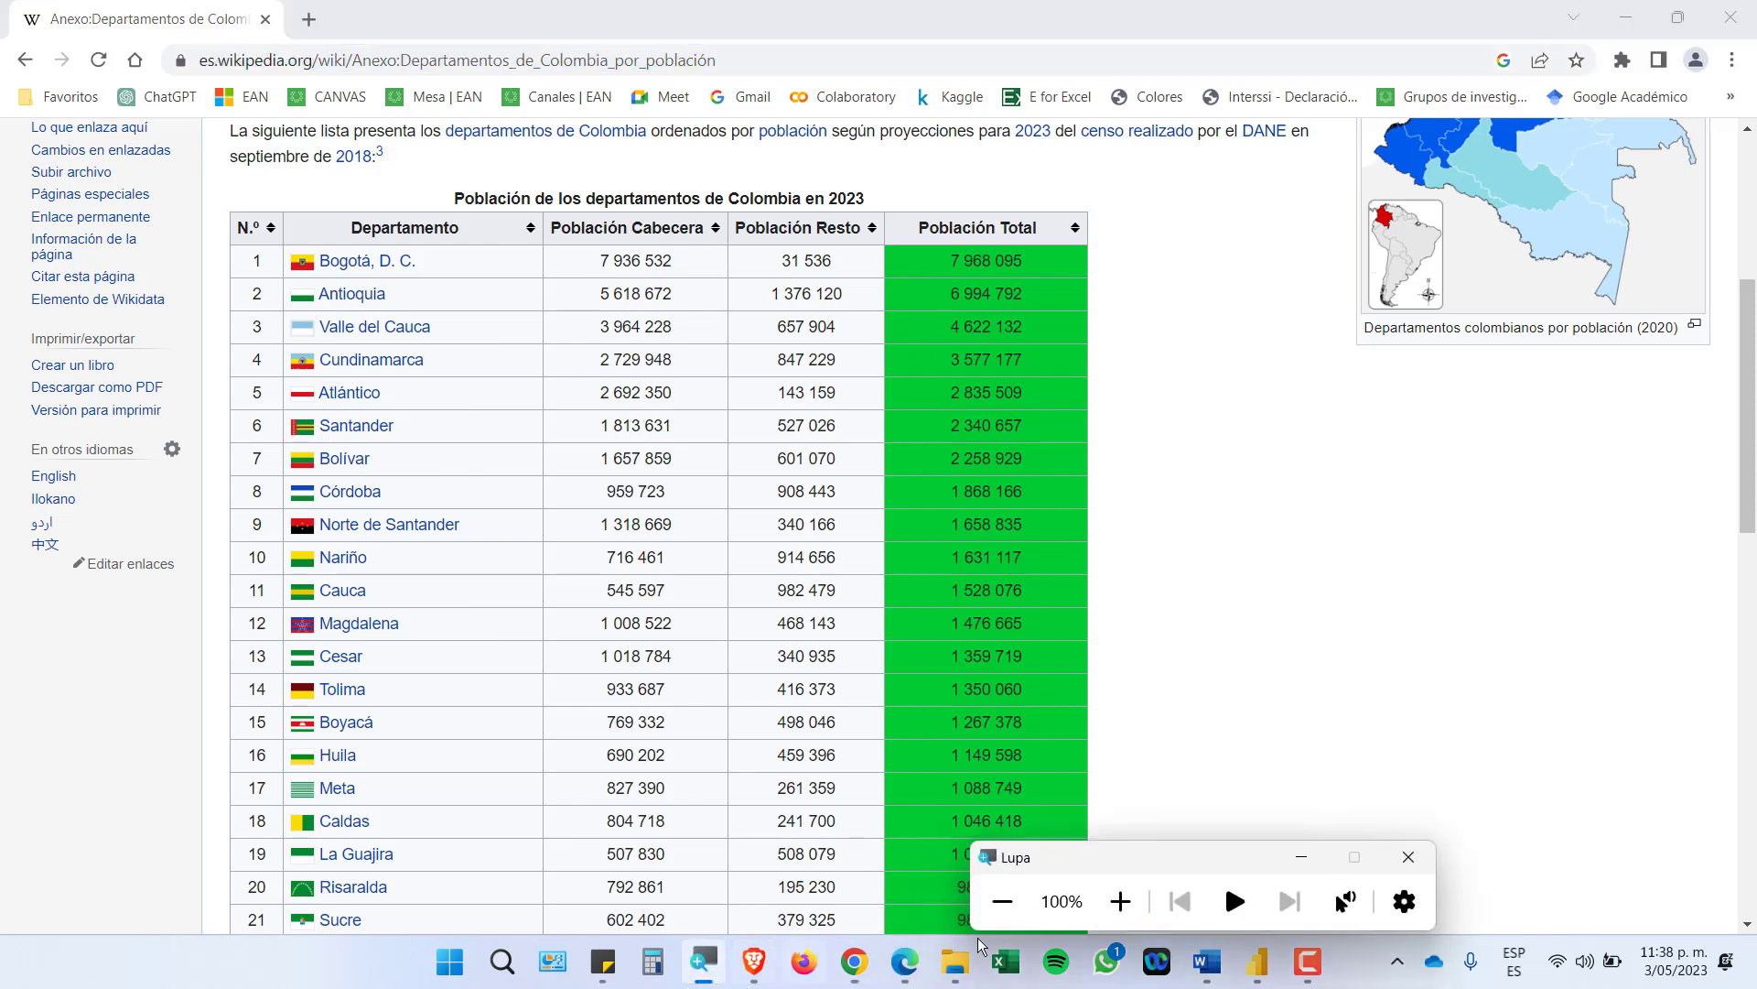
pyautogui.click(1120, 901)
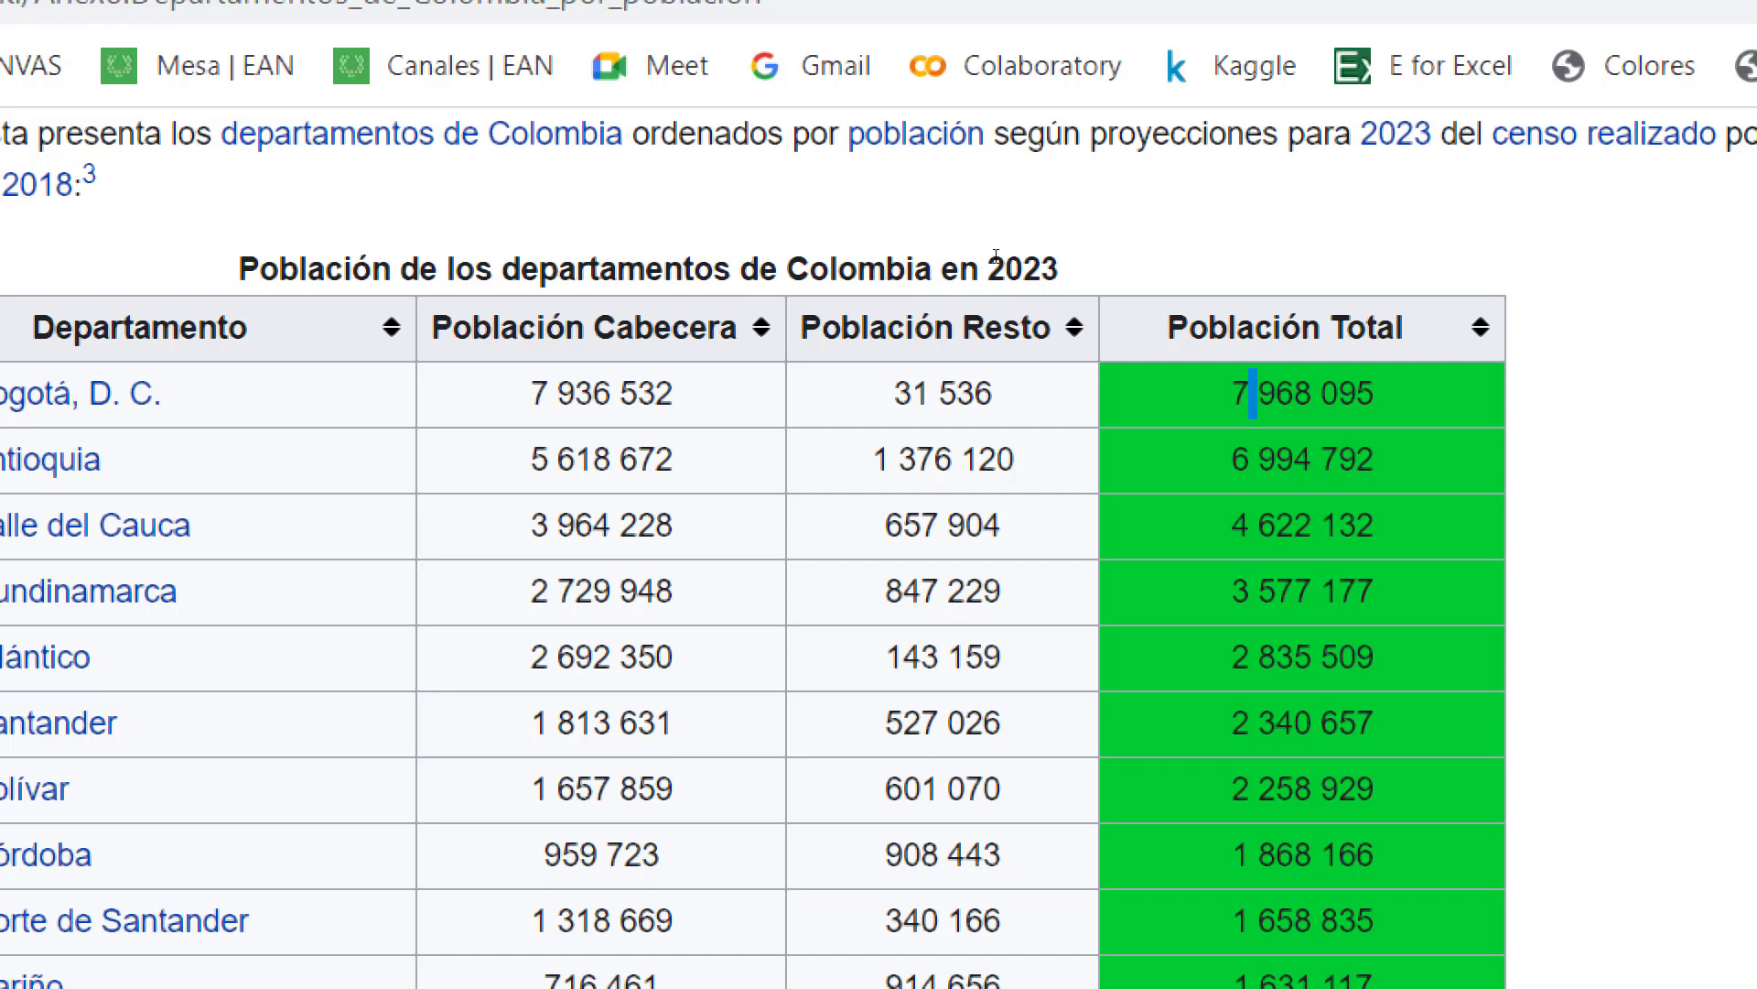
pyautogui.press('Right')
pyautogui.press('Right')
pyautogui.press('Right')
pyautogui.press('Right')
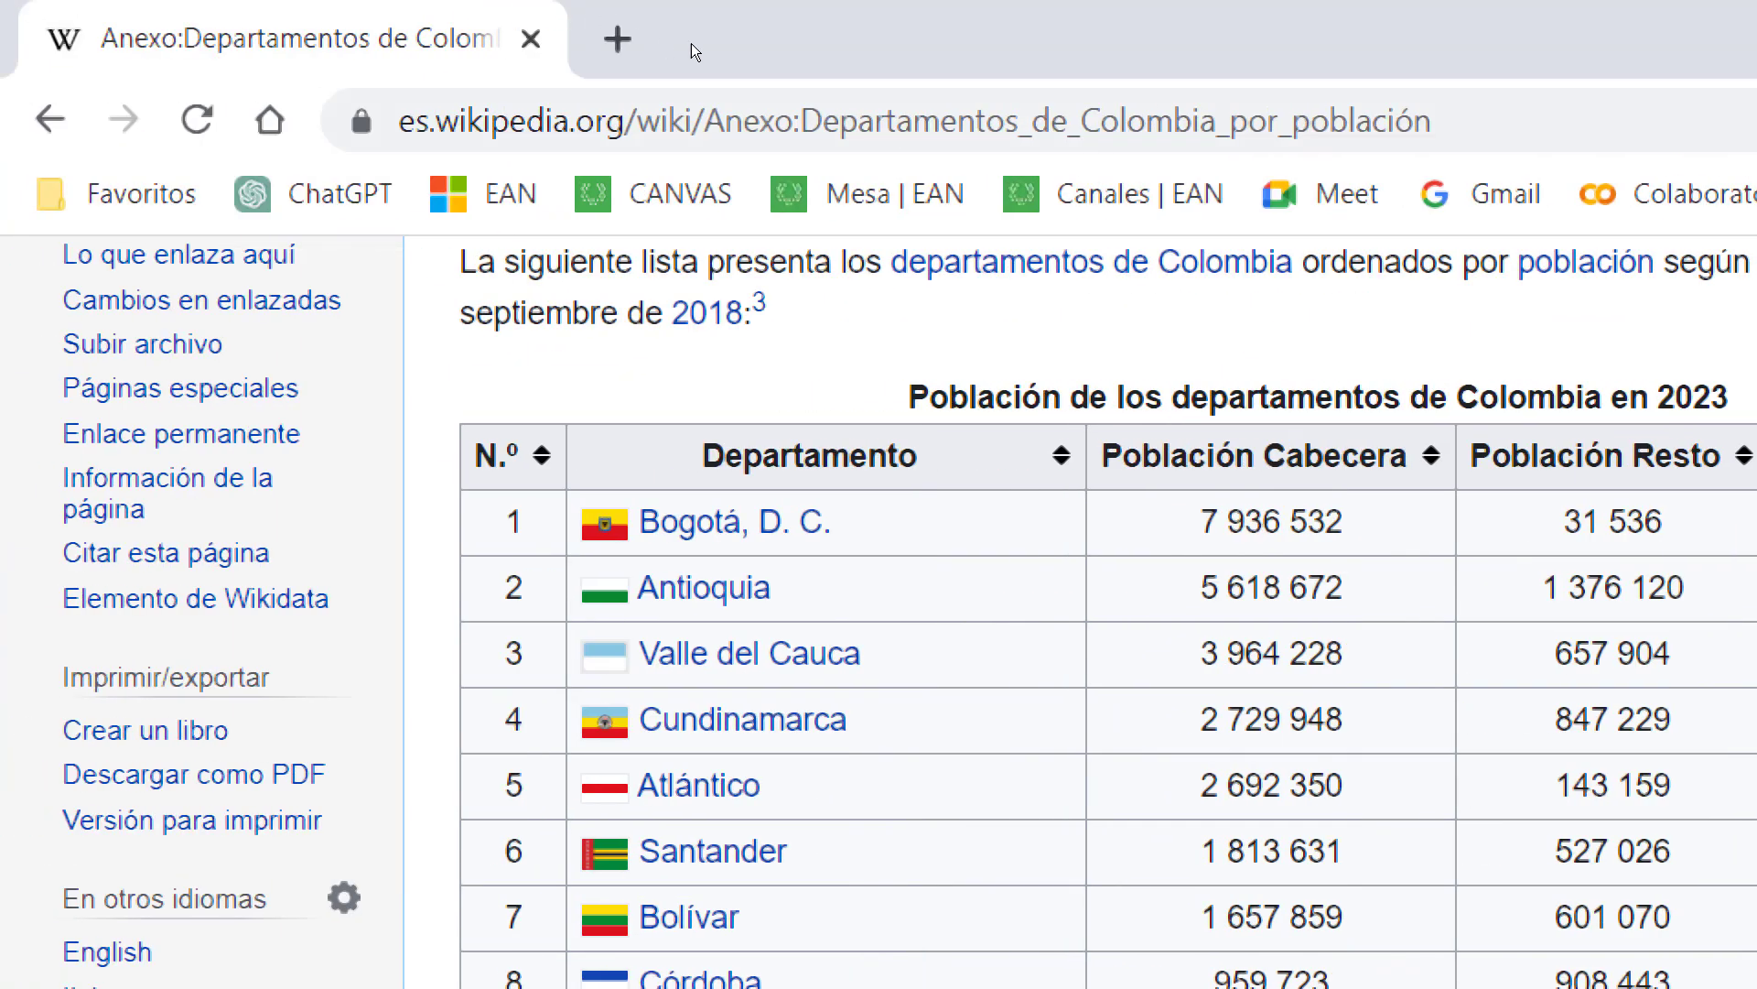
pyautogui.click(718, 66)
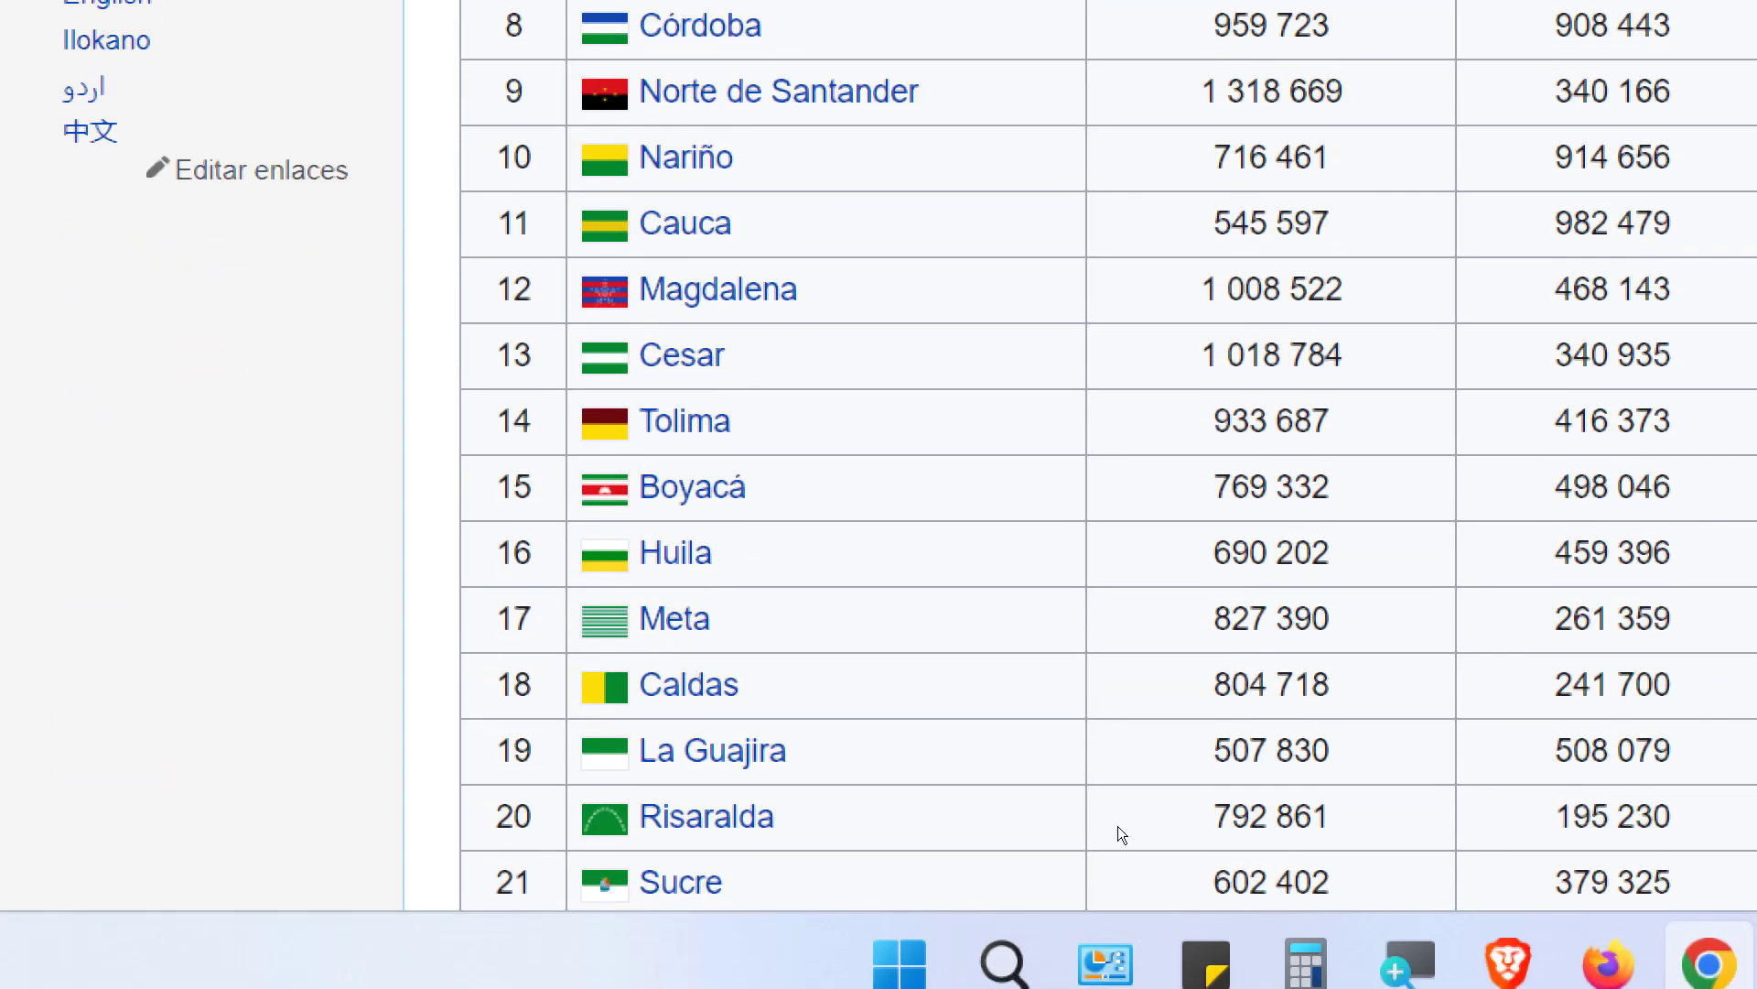
pyautogui.press('super+minus')
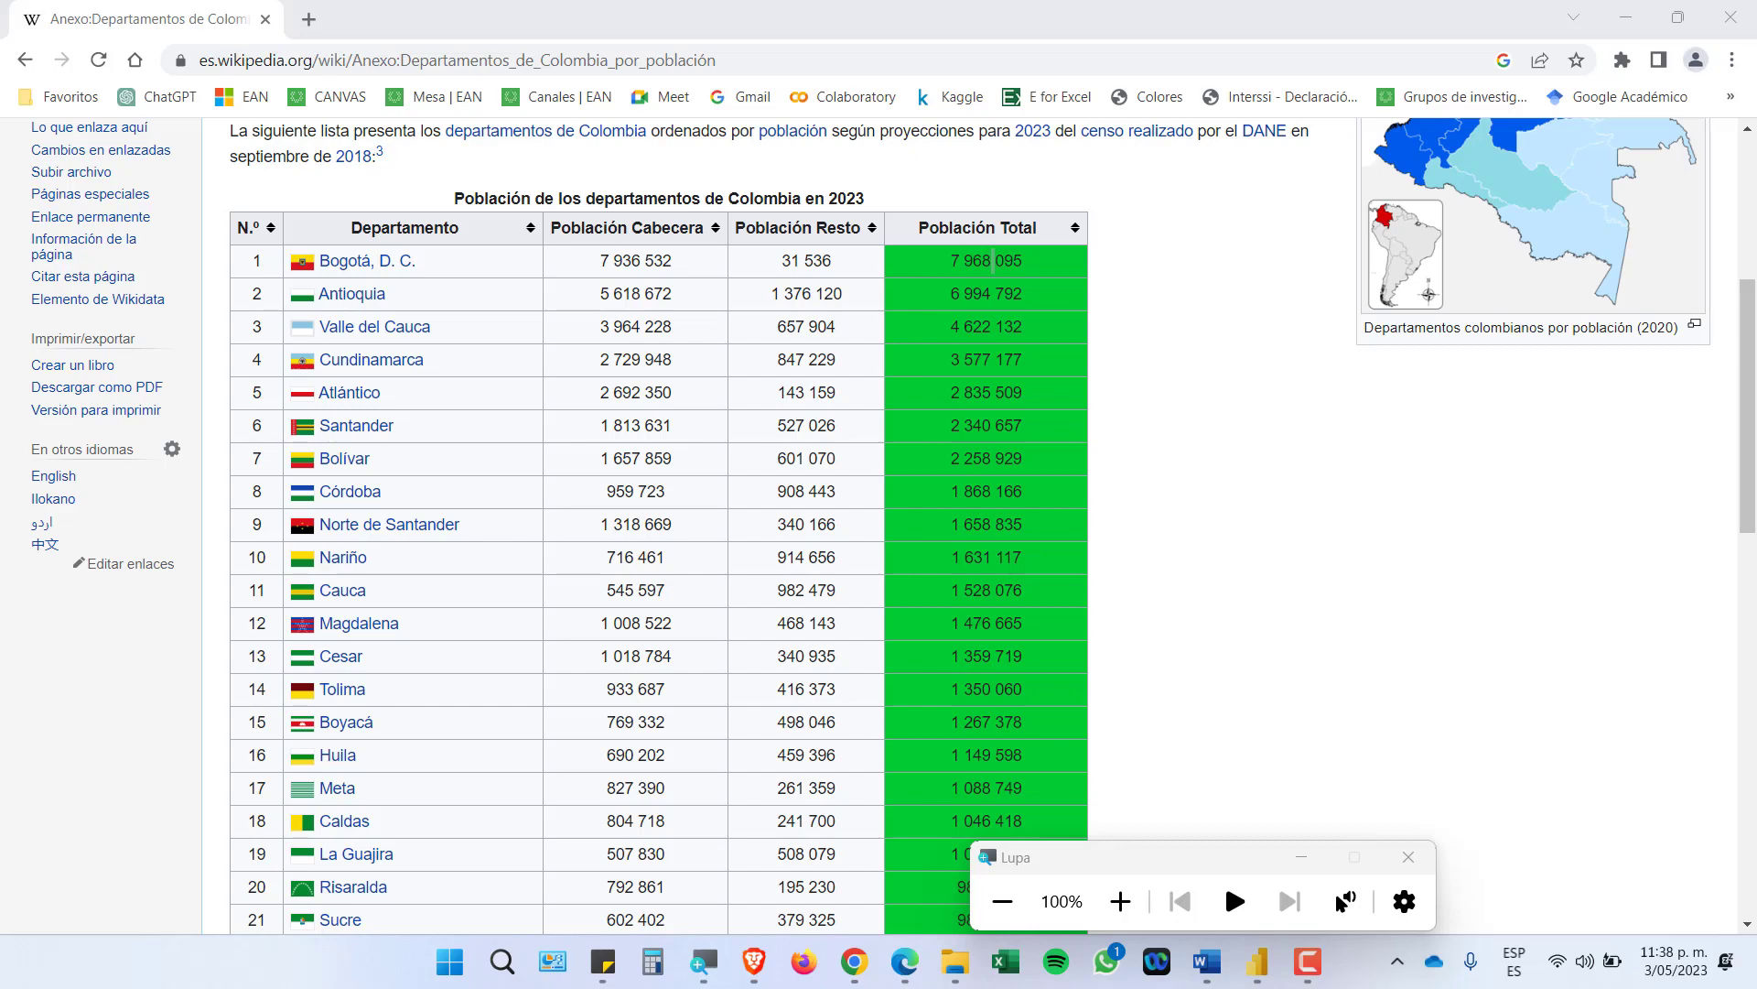
# Switch to Excel and create a blank workbook, with the screen magnifier's window out of the way
pyautogui.click(1005, 961)
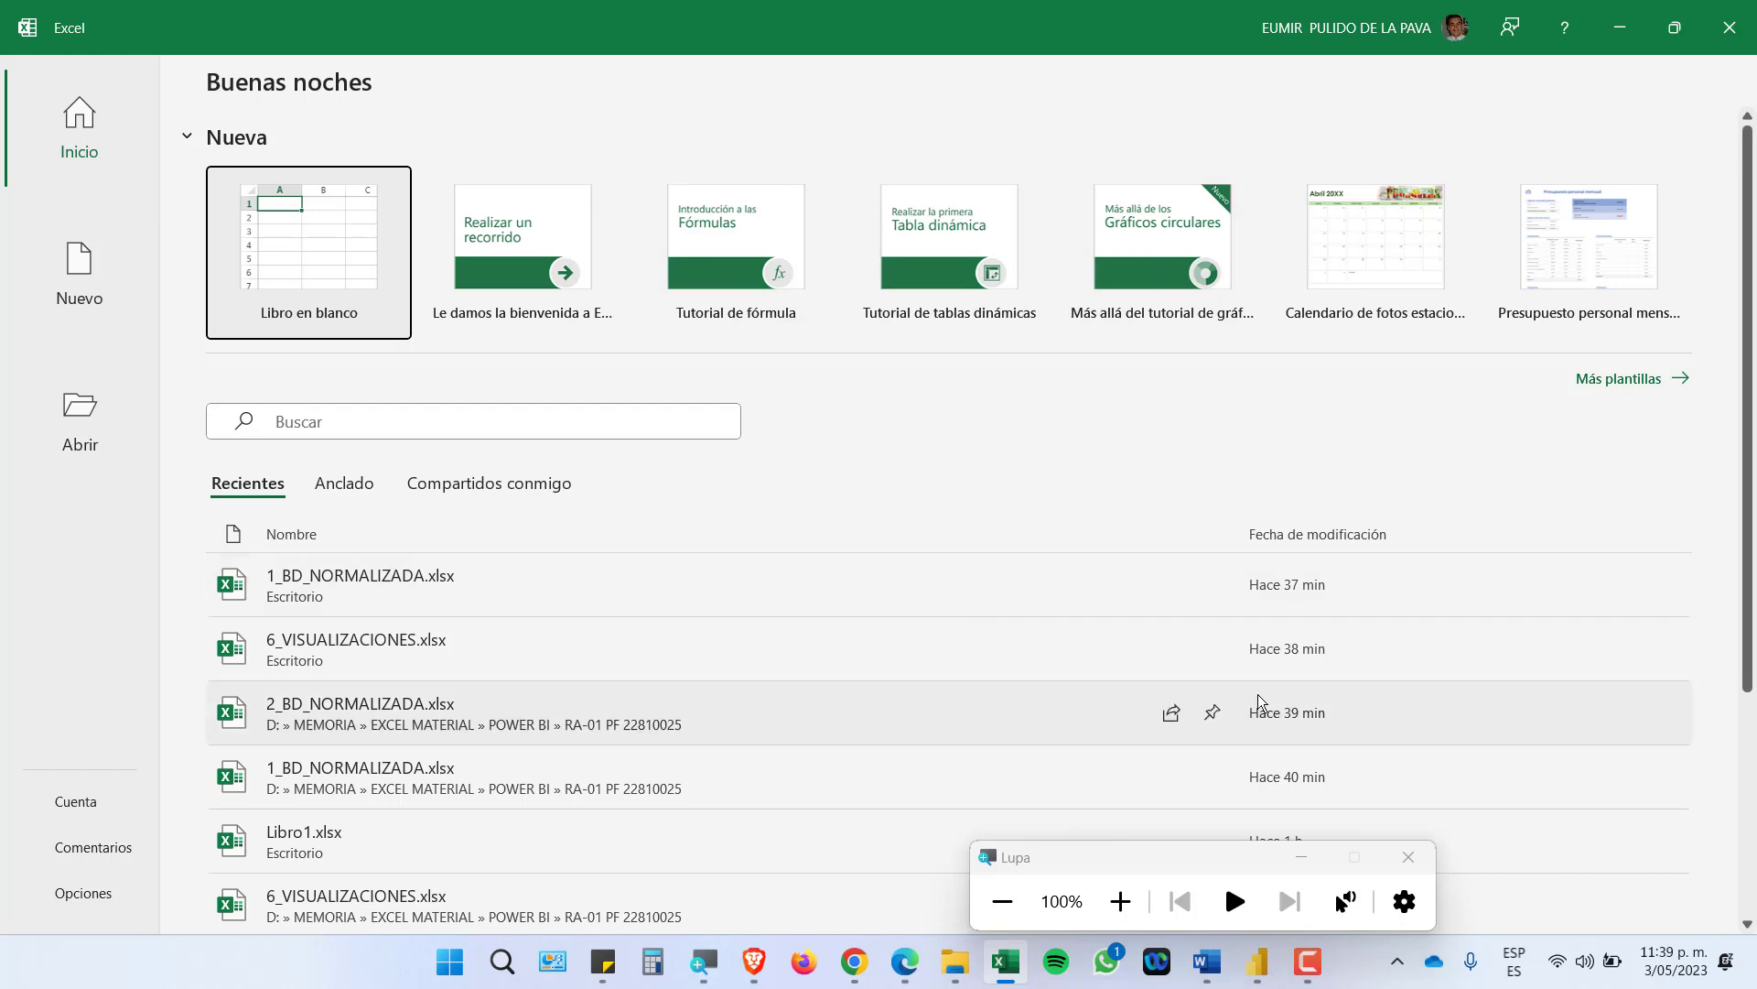
pyautogui.click(1307, 865)
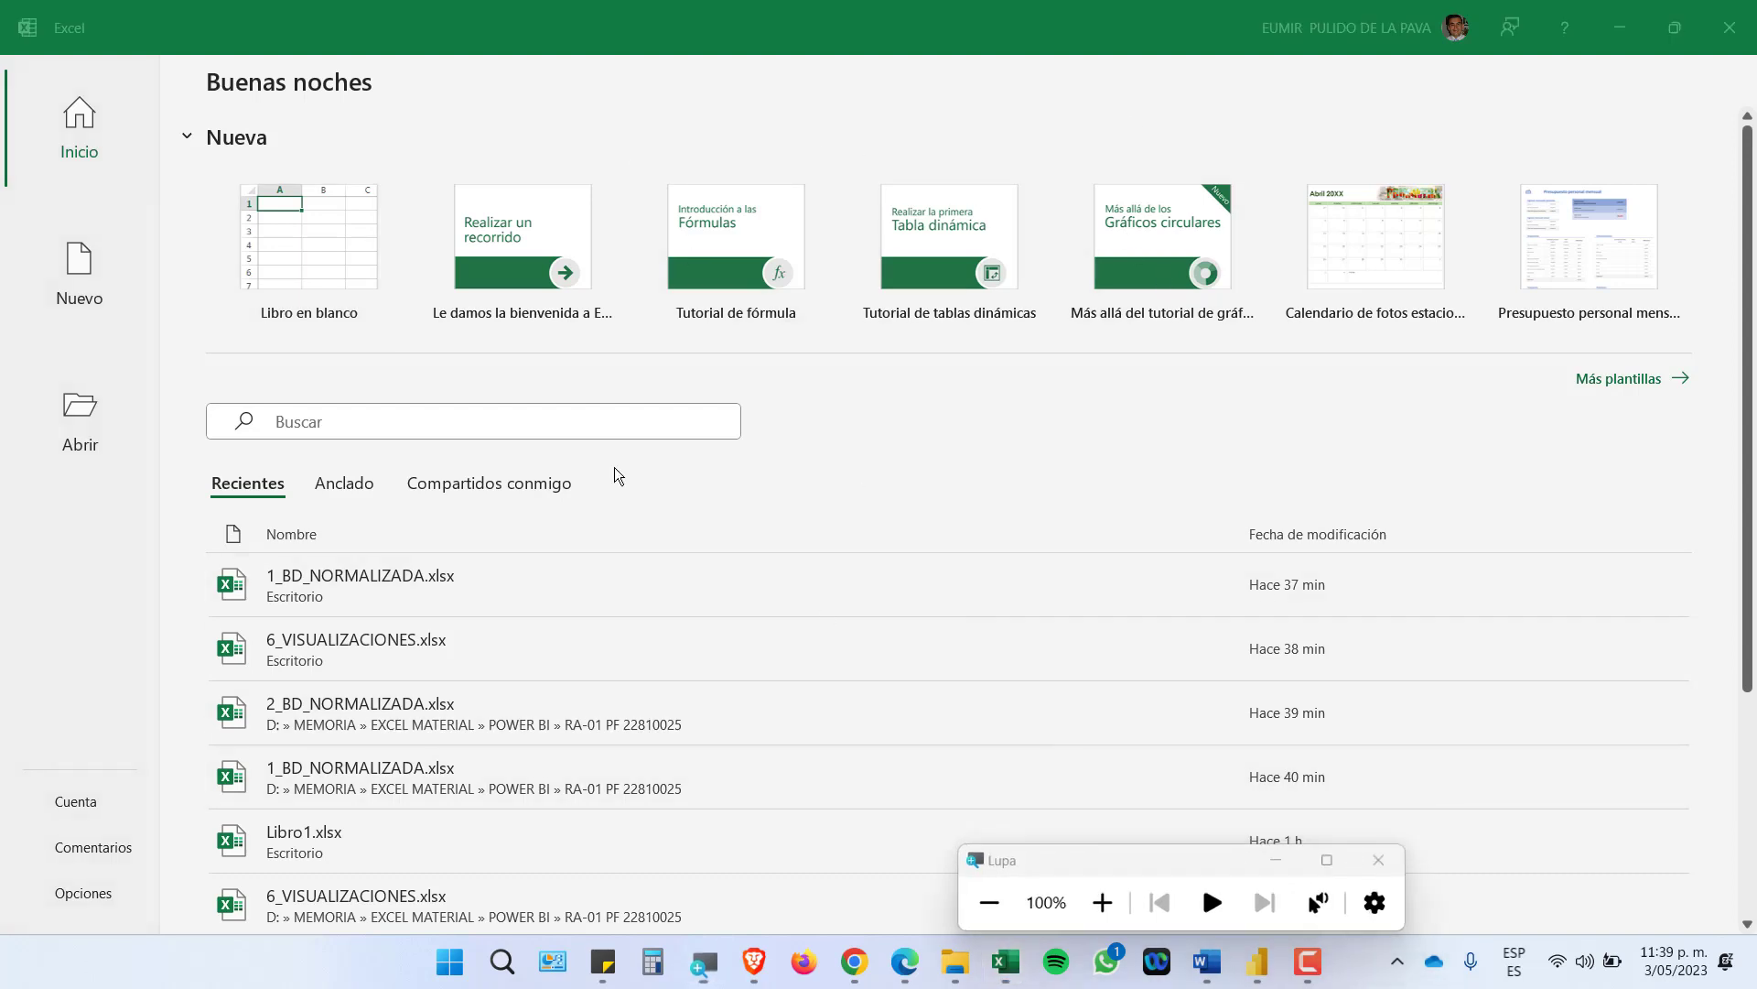
pyautogui.click(324, 271)
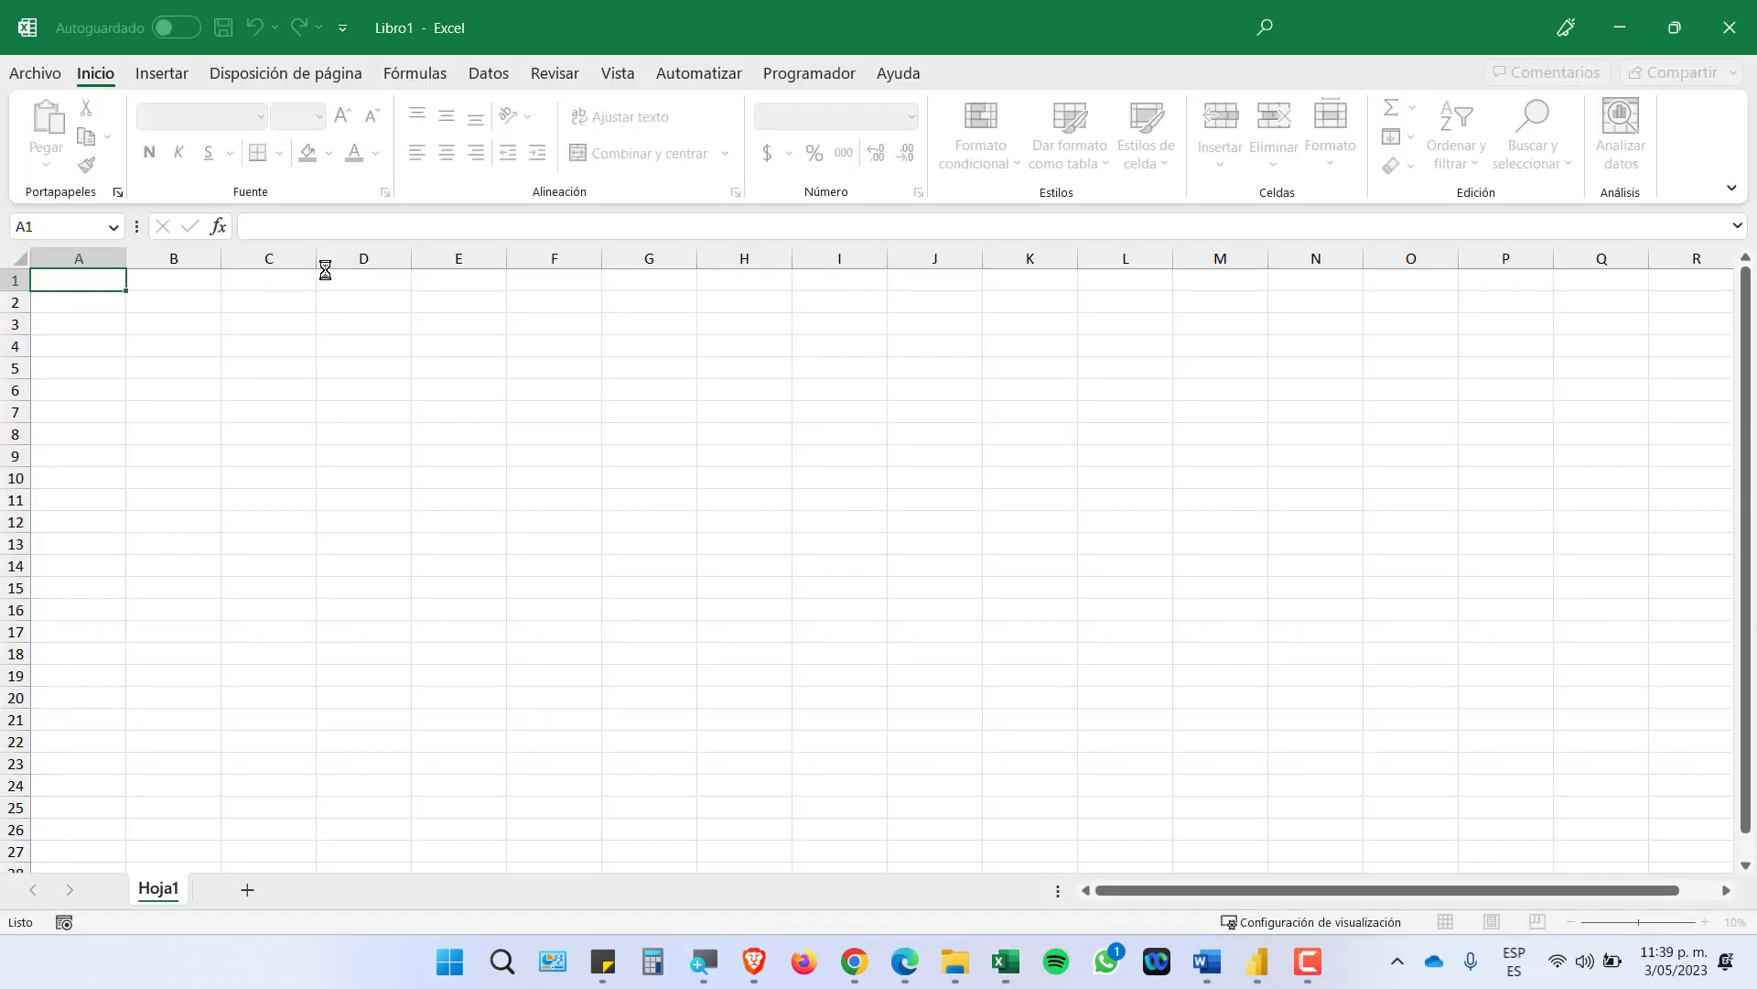
pyautogui.click(703, 961)
pyautogui.click(1120, 902)
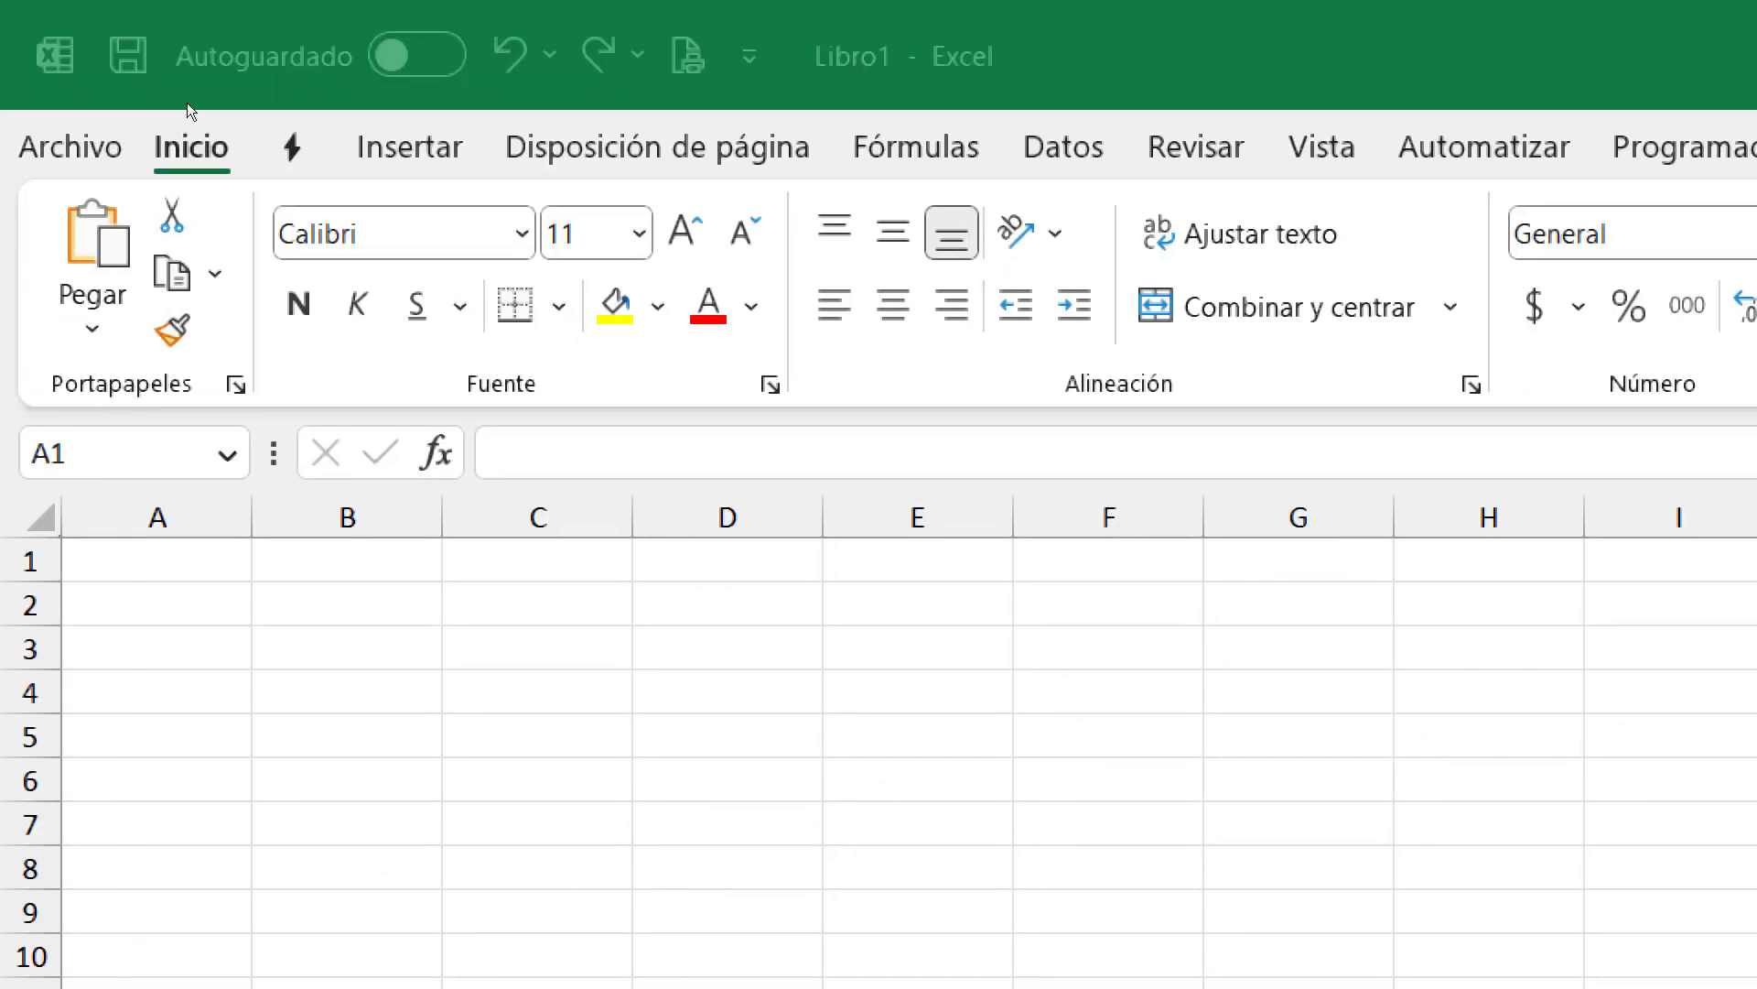
pyautogui.click(535, 75)
pyautogui.hotkey('alt', 'd')
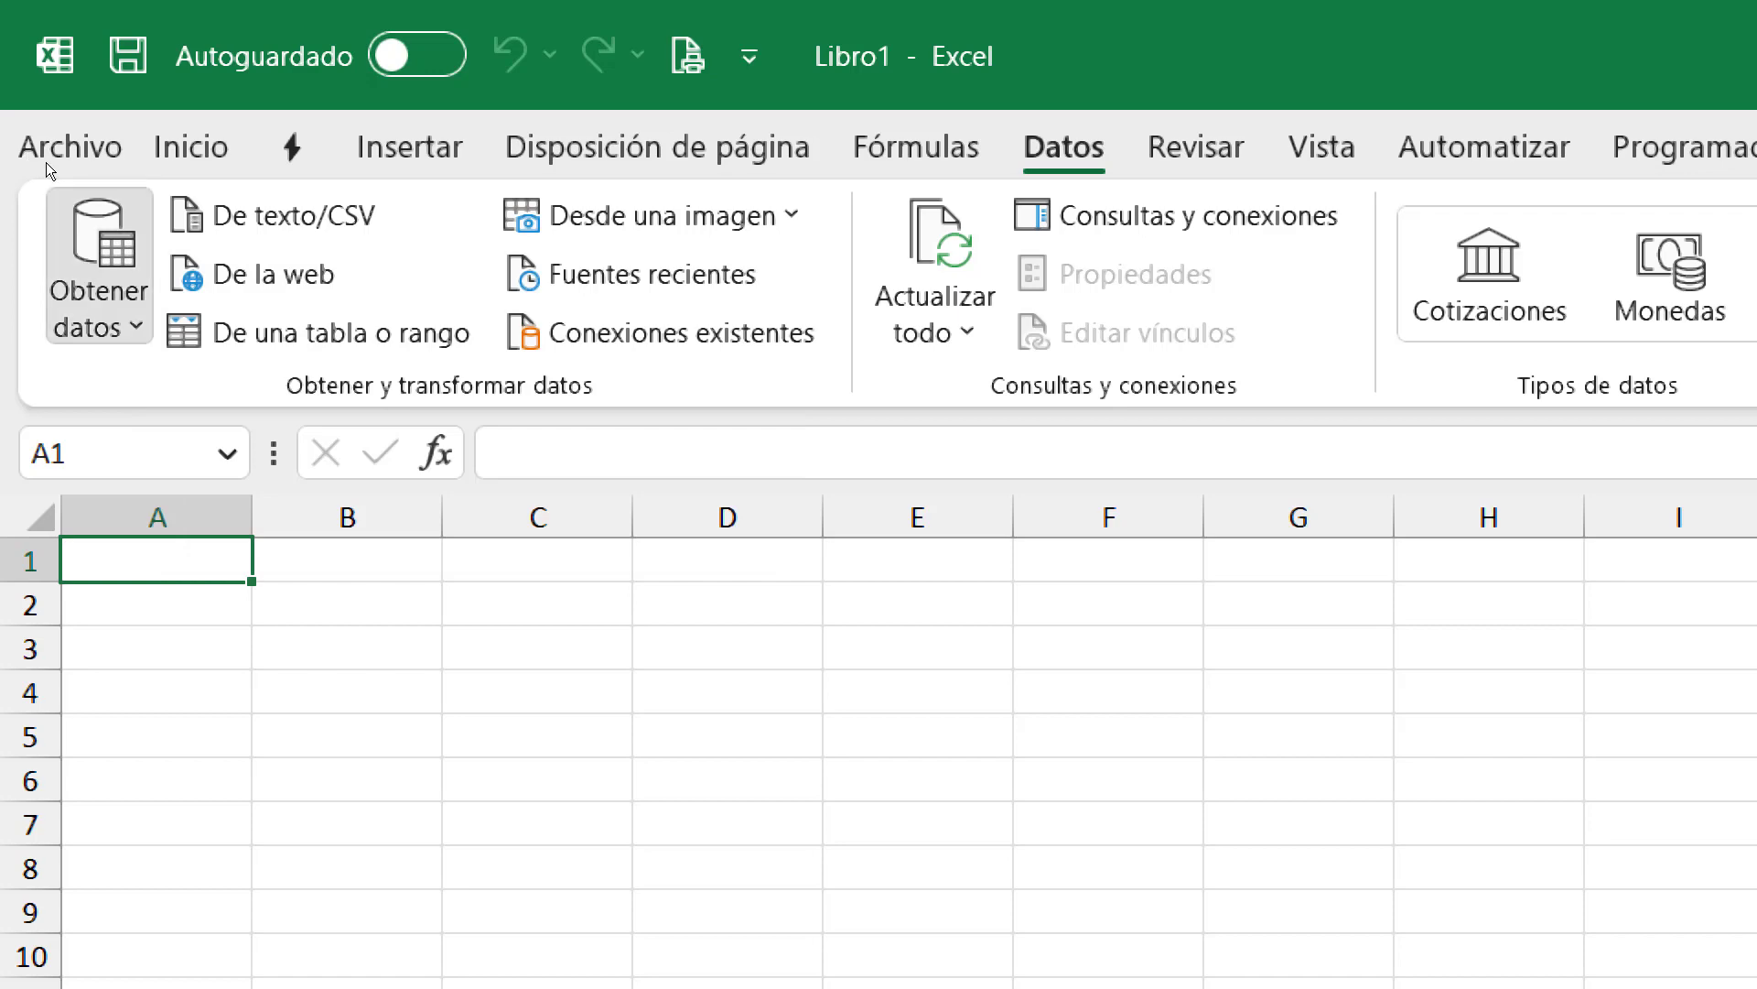
pyautogui.click(55, 194)
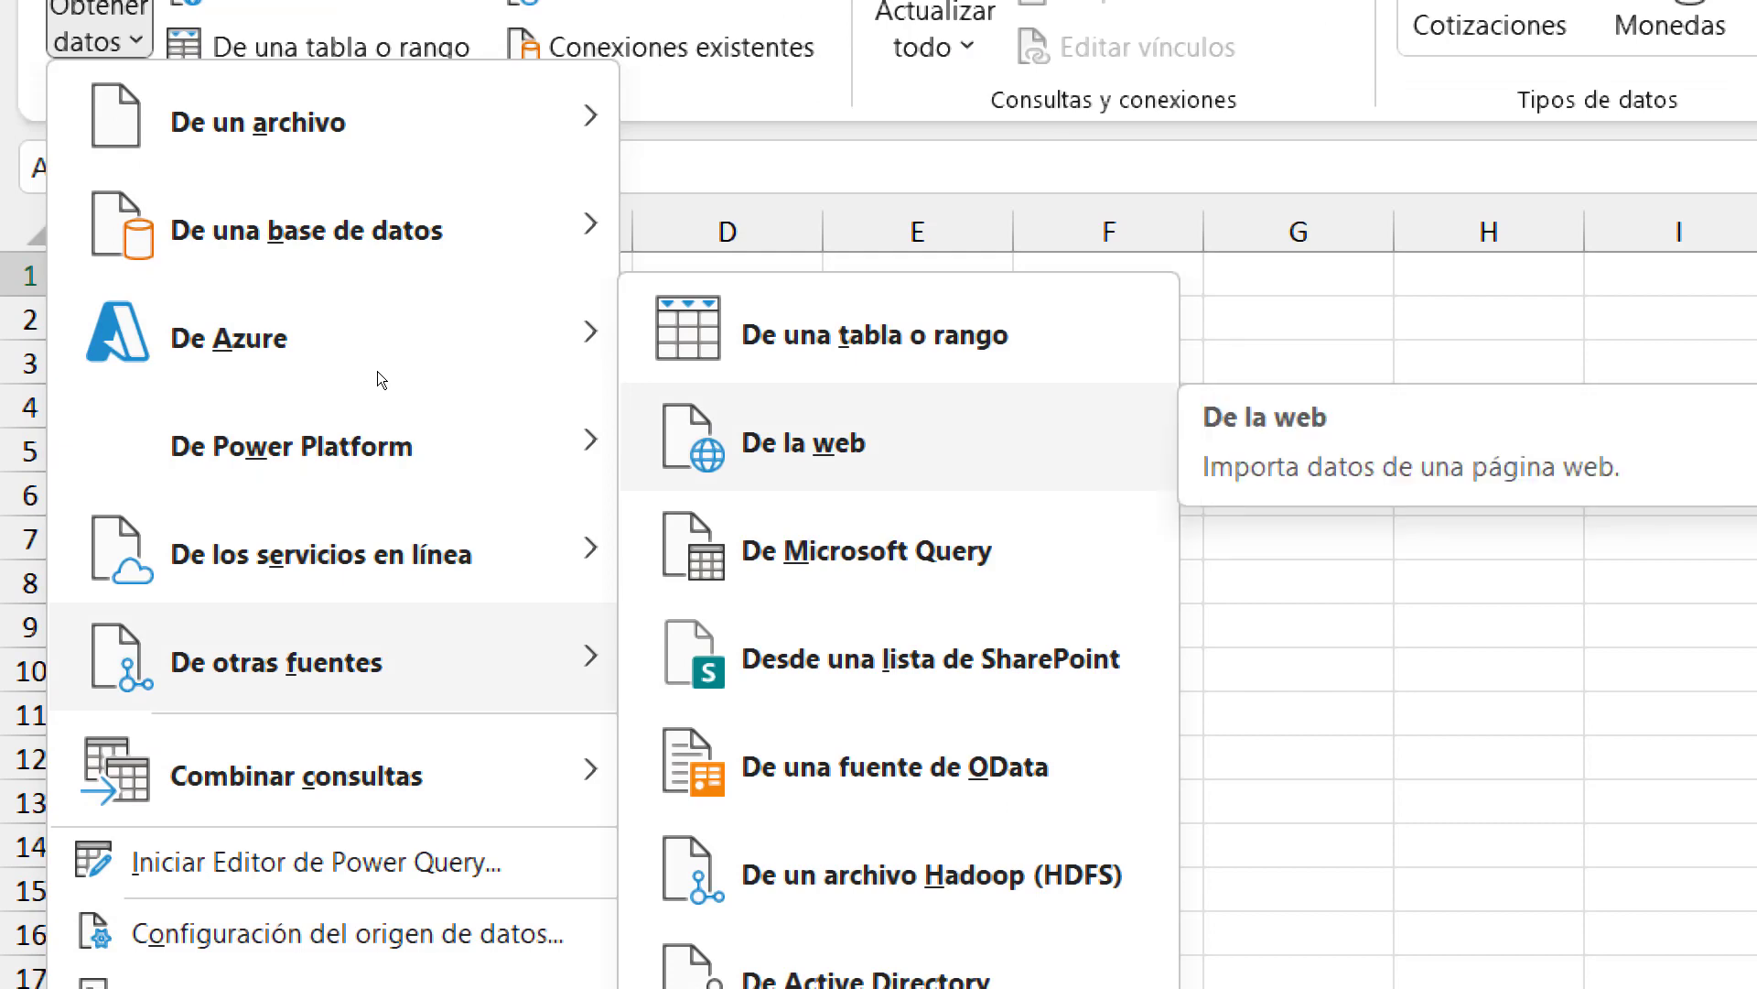
pyautogui.press('Return')
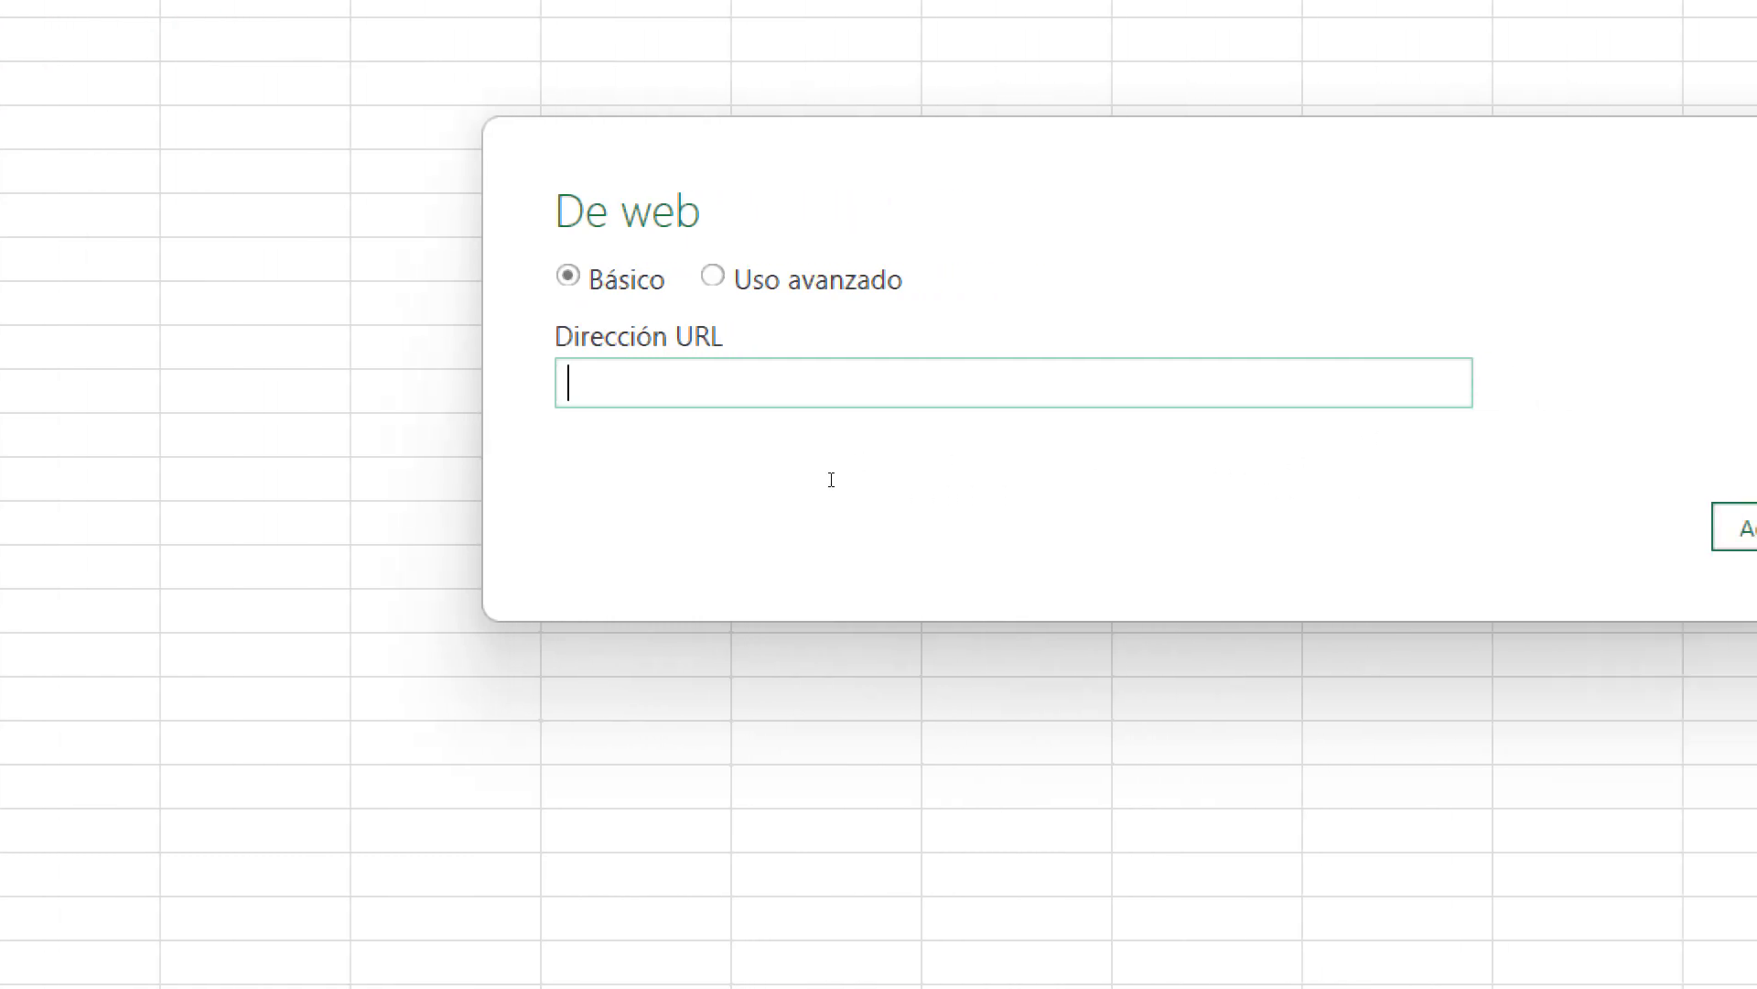
pyautogui.write('https://es.wikipedia.org/wiki/Anexo:Departamentos_de_Colombia_por_poblaci%C3%B3n')
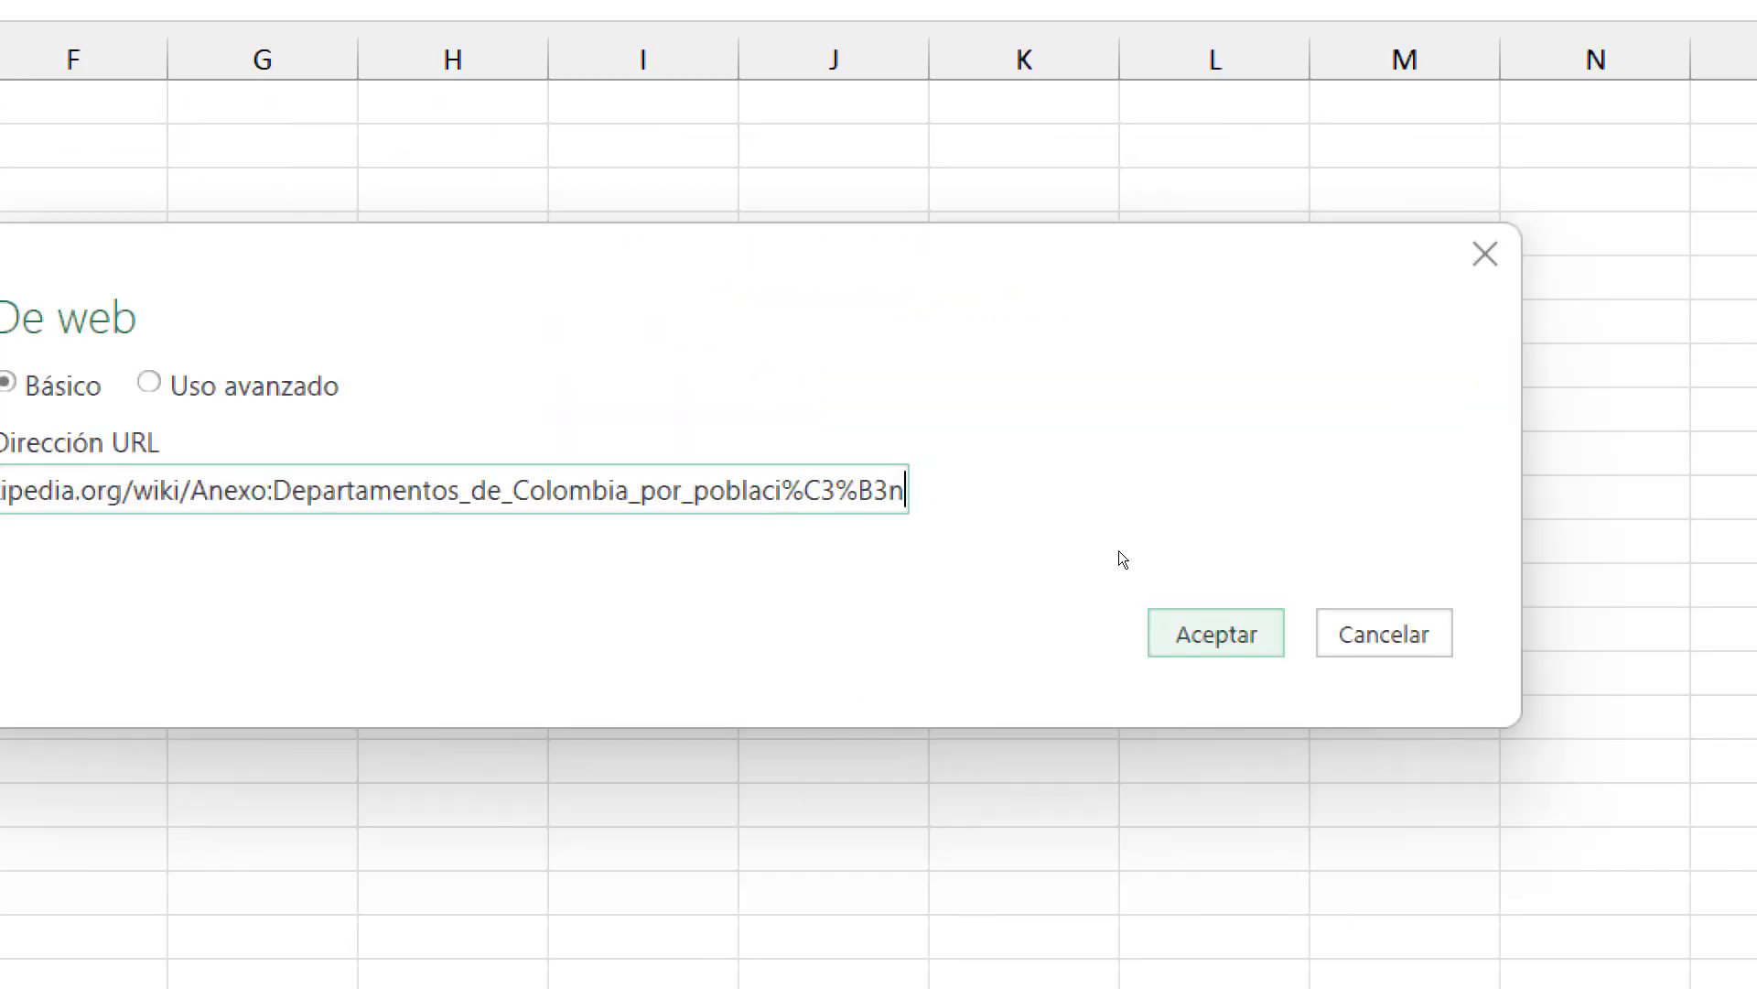
pyautogui.press('Return')
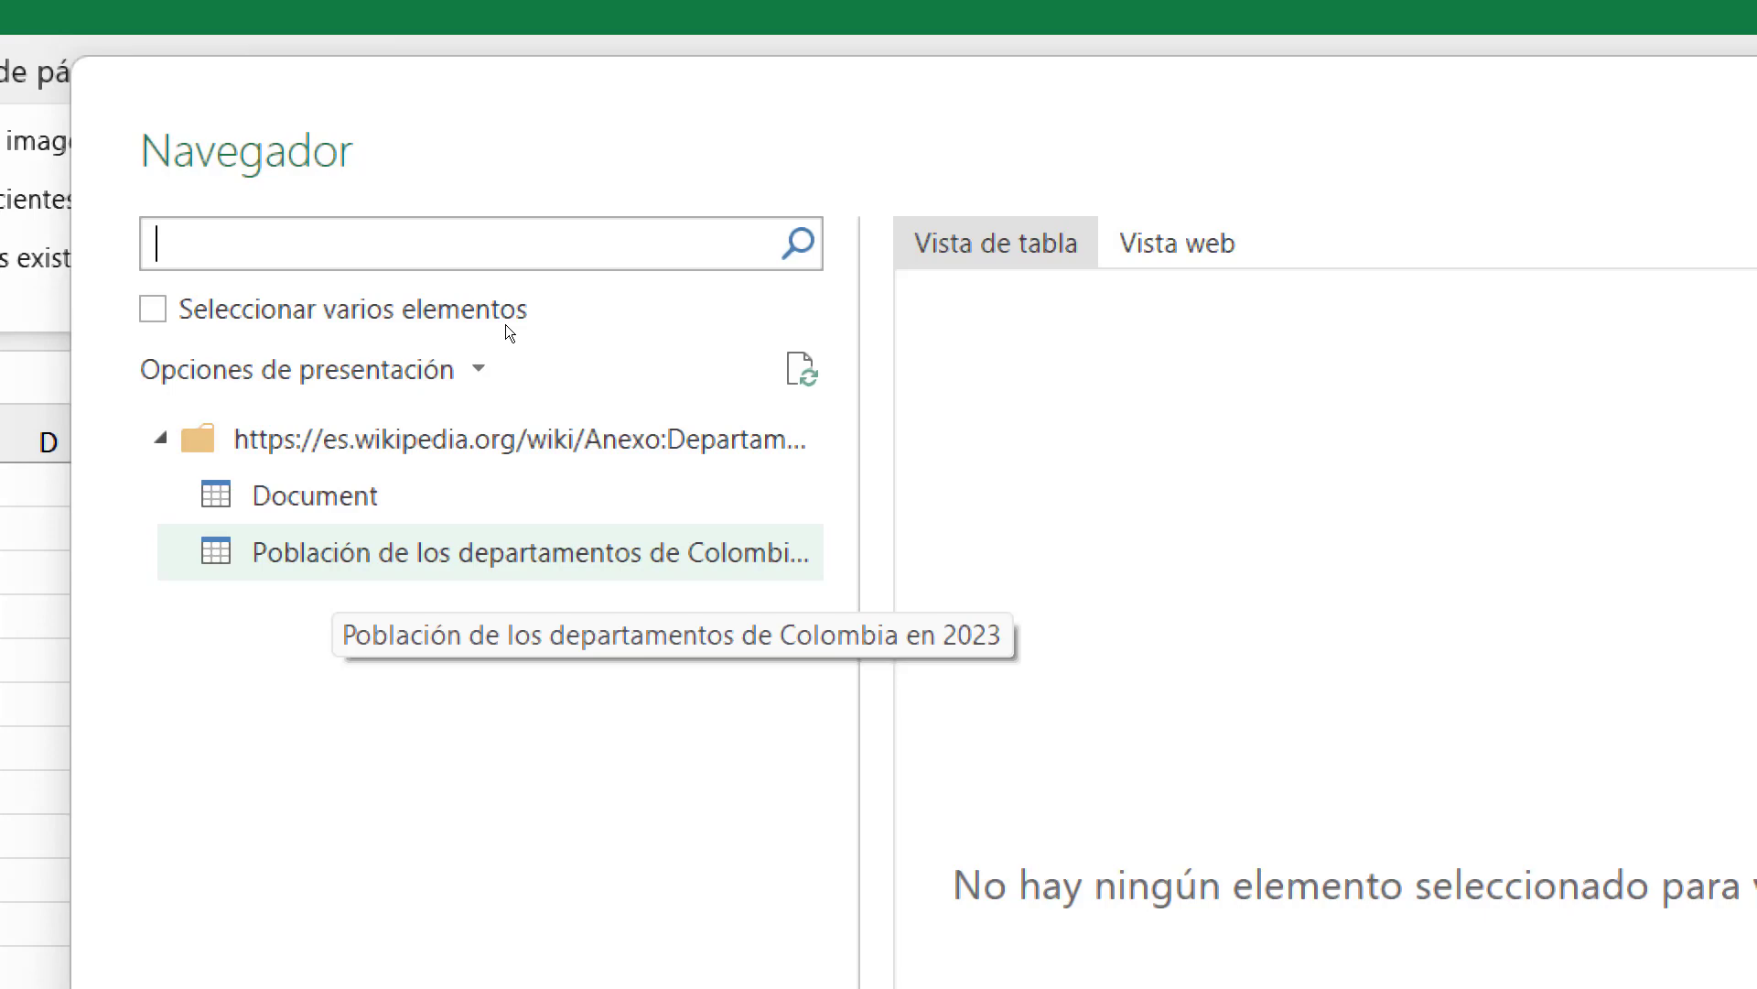
# Preview the table "Población de los departamentos de Colombia en 2023", load it into the workbook and go to the sheet Hoja1
pyautogui.press('Down')
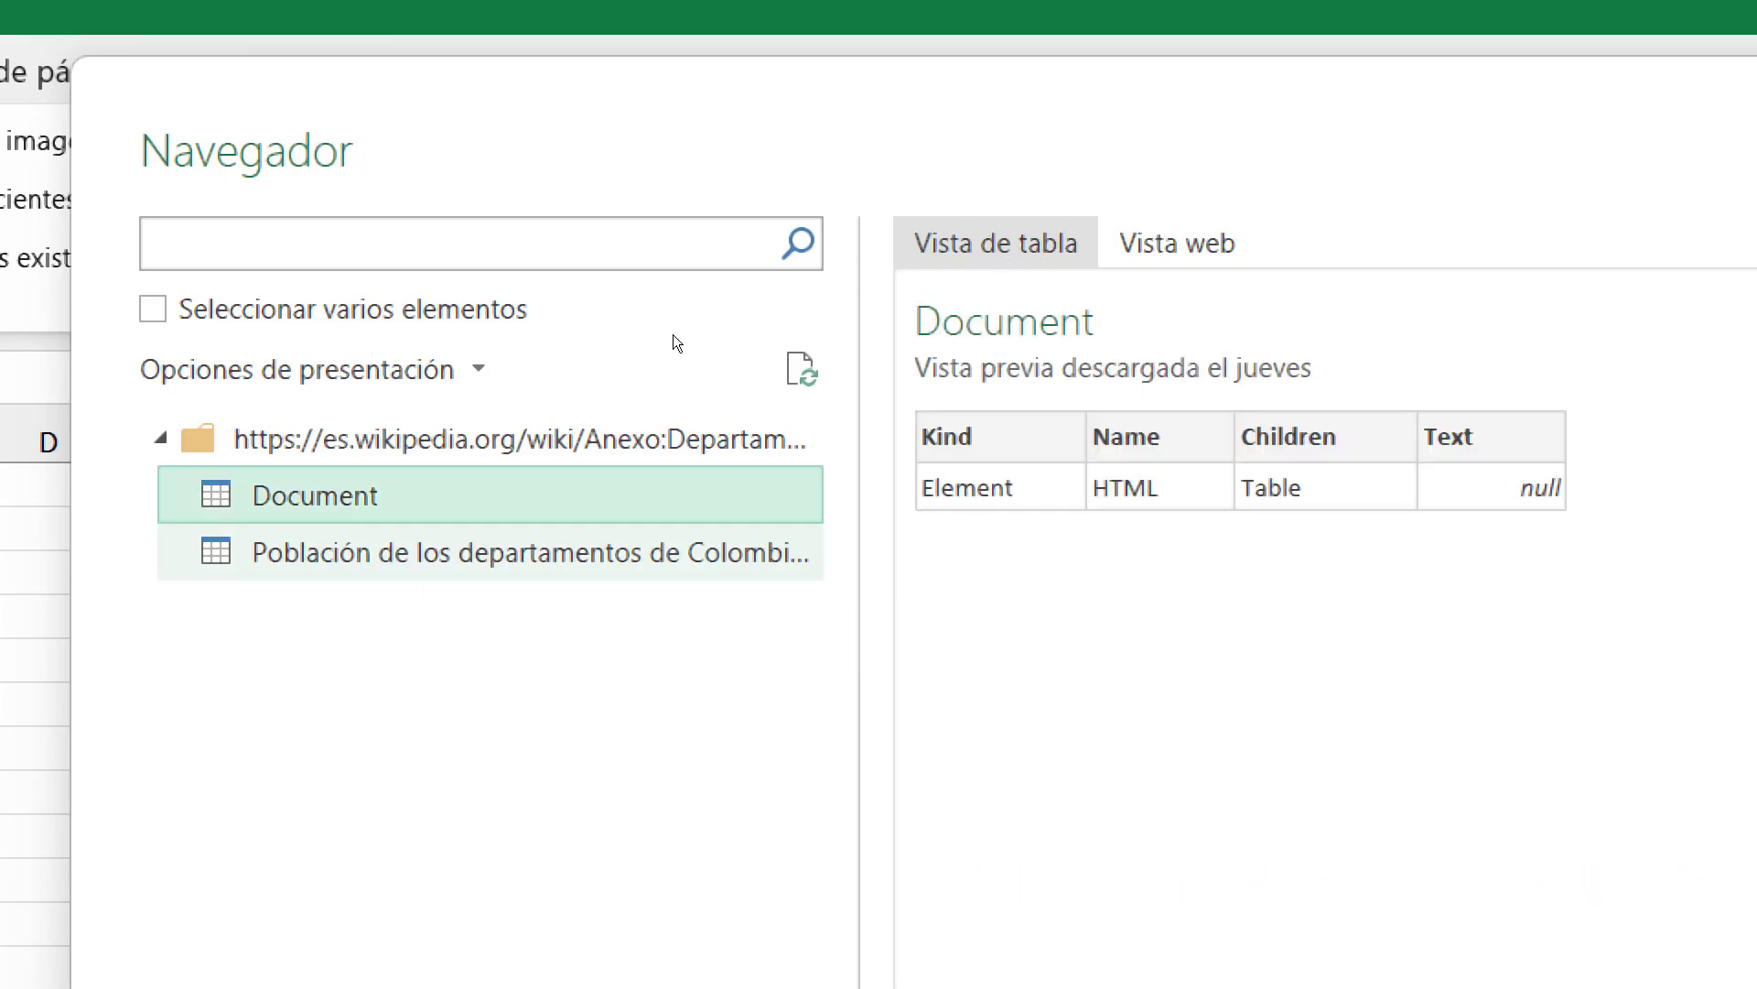
pyautogui.press('Down')
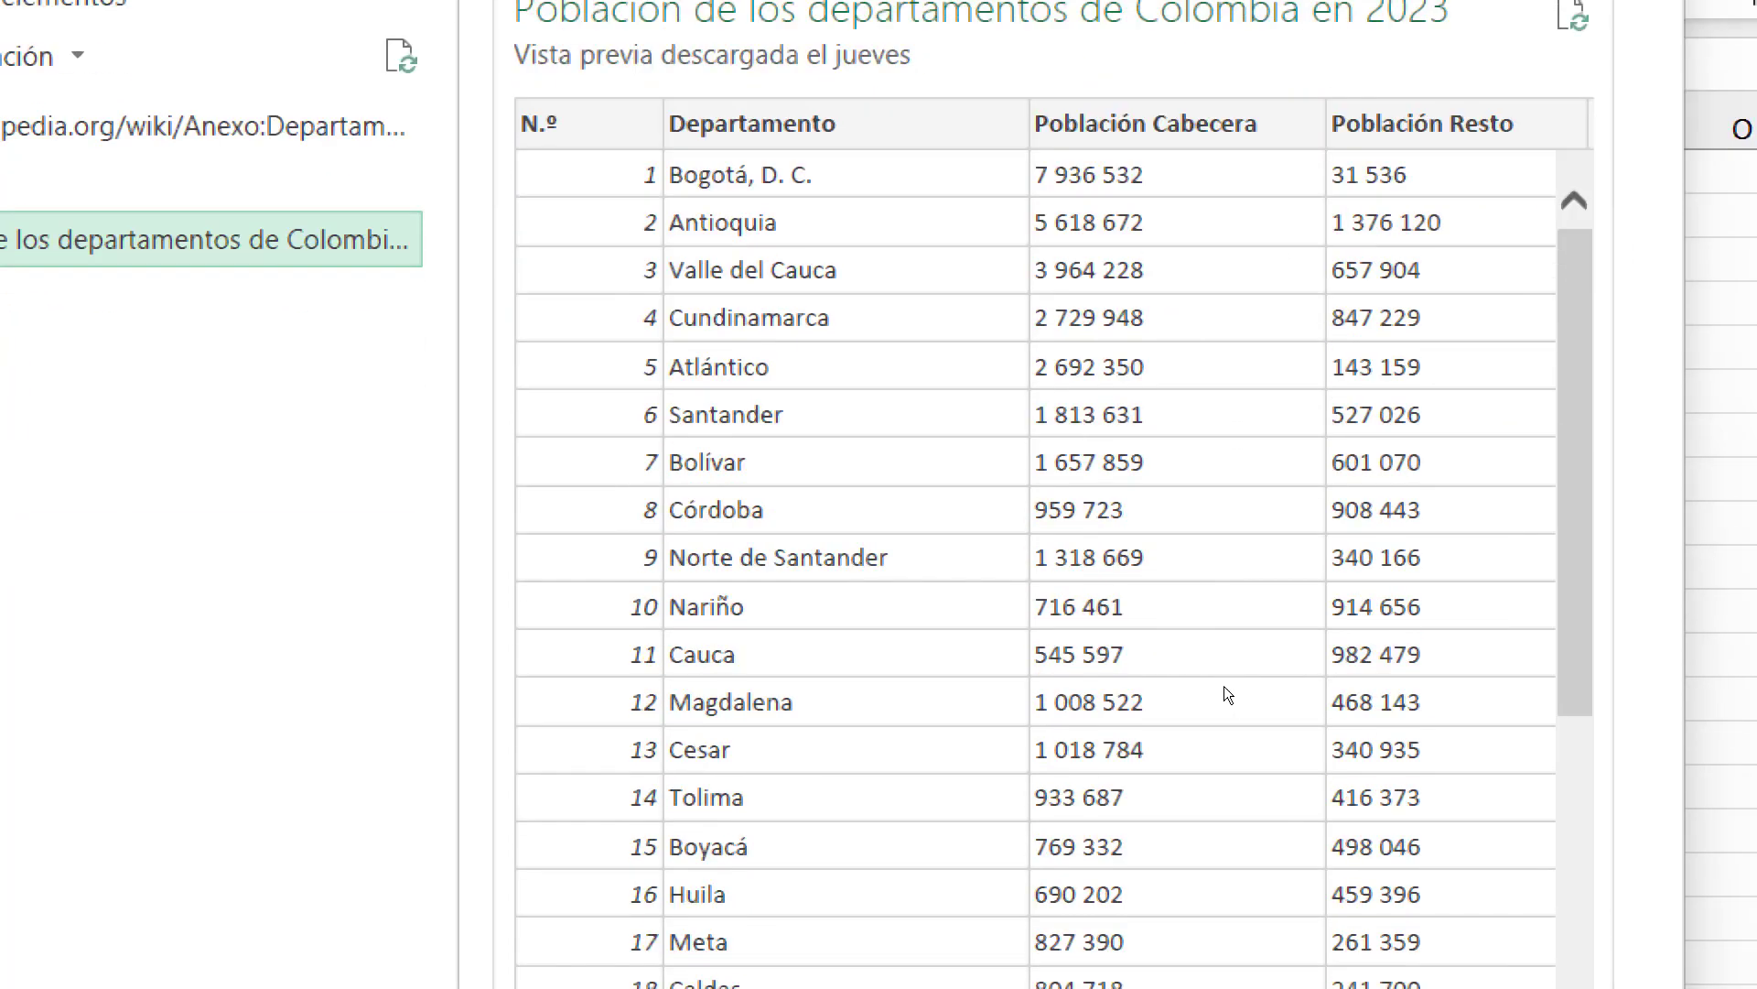
pyautogui.moveTo(1145, 772); pyautogui.dragTo(1267, 781)
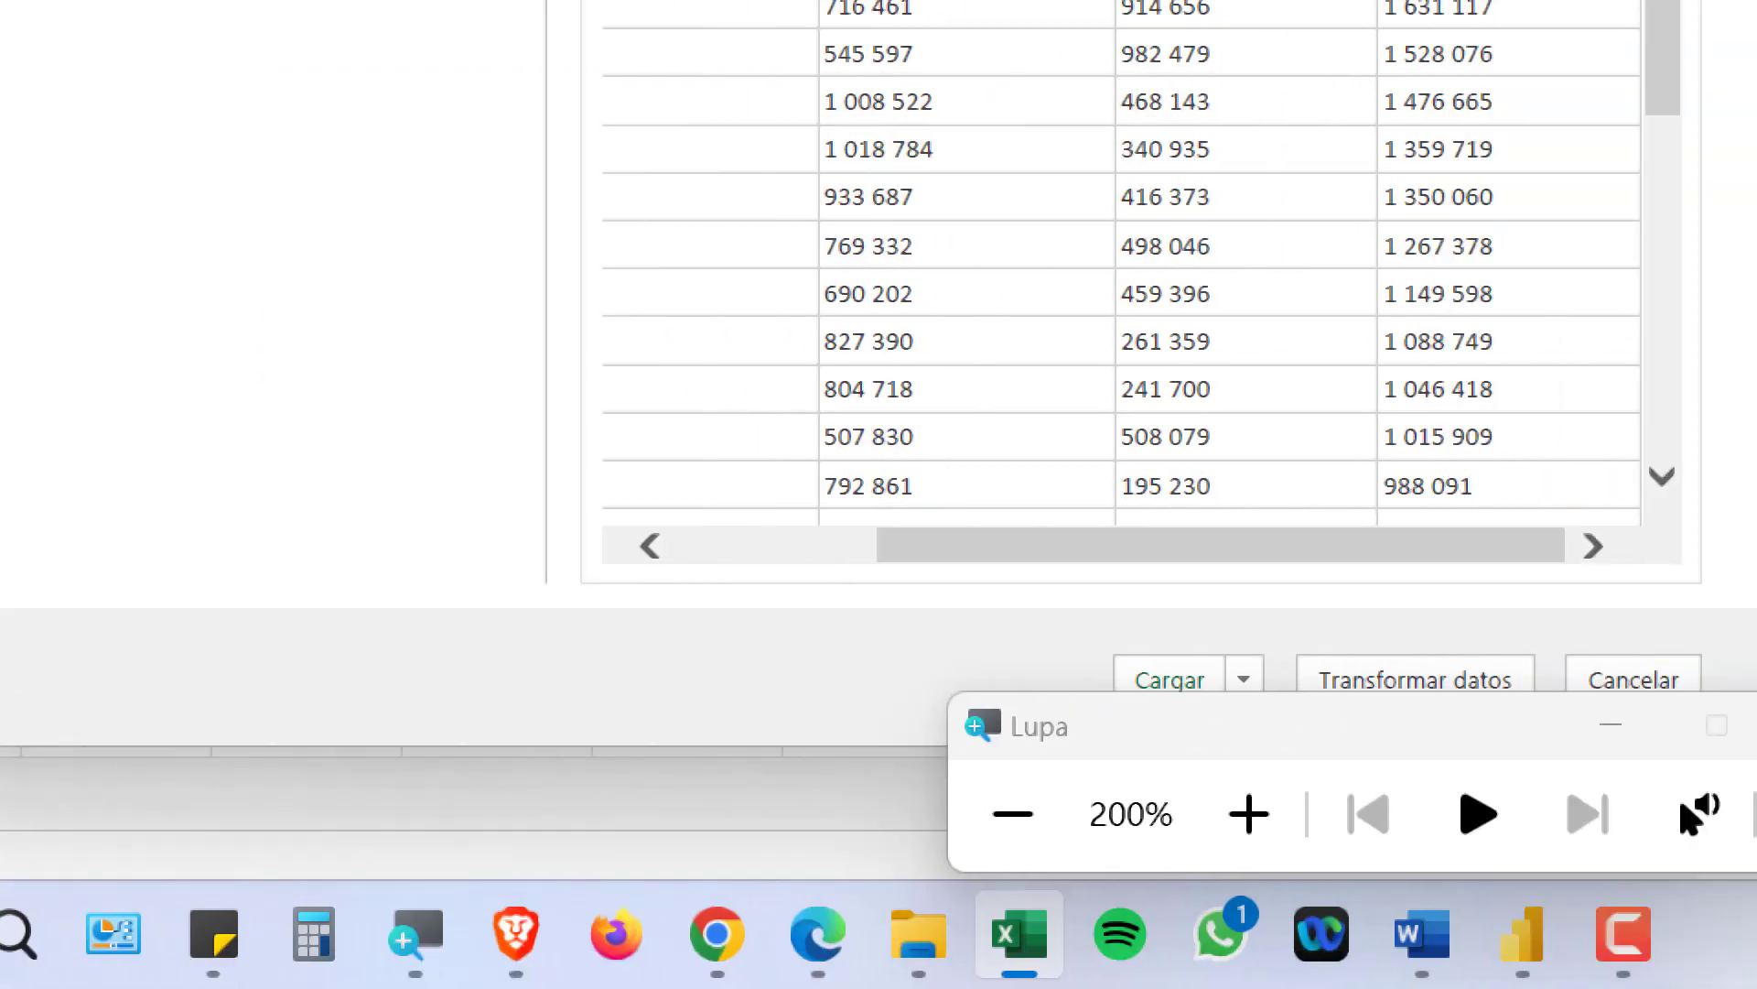
pyautogui.click(1315, 725)
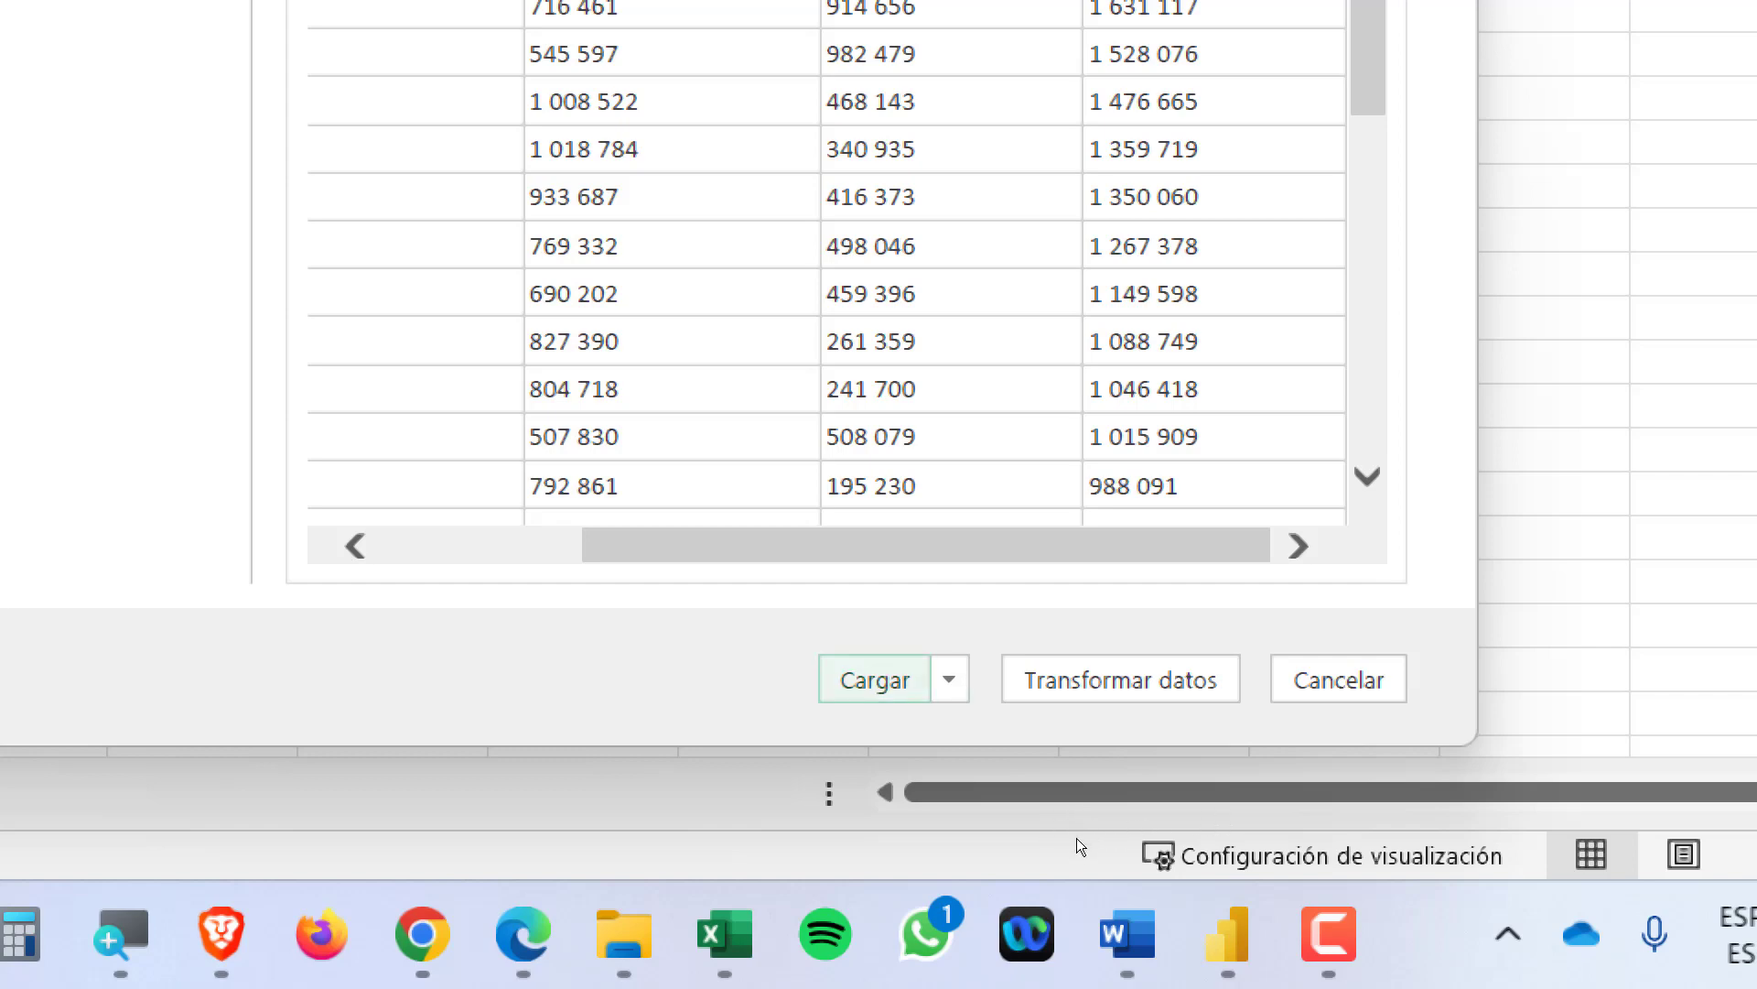
pyautogui.press('Return')
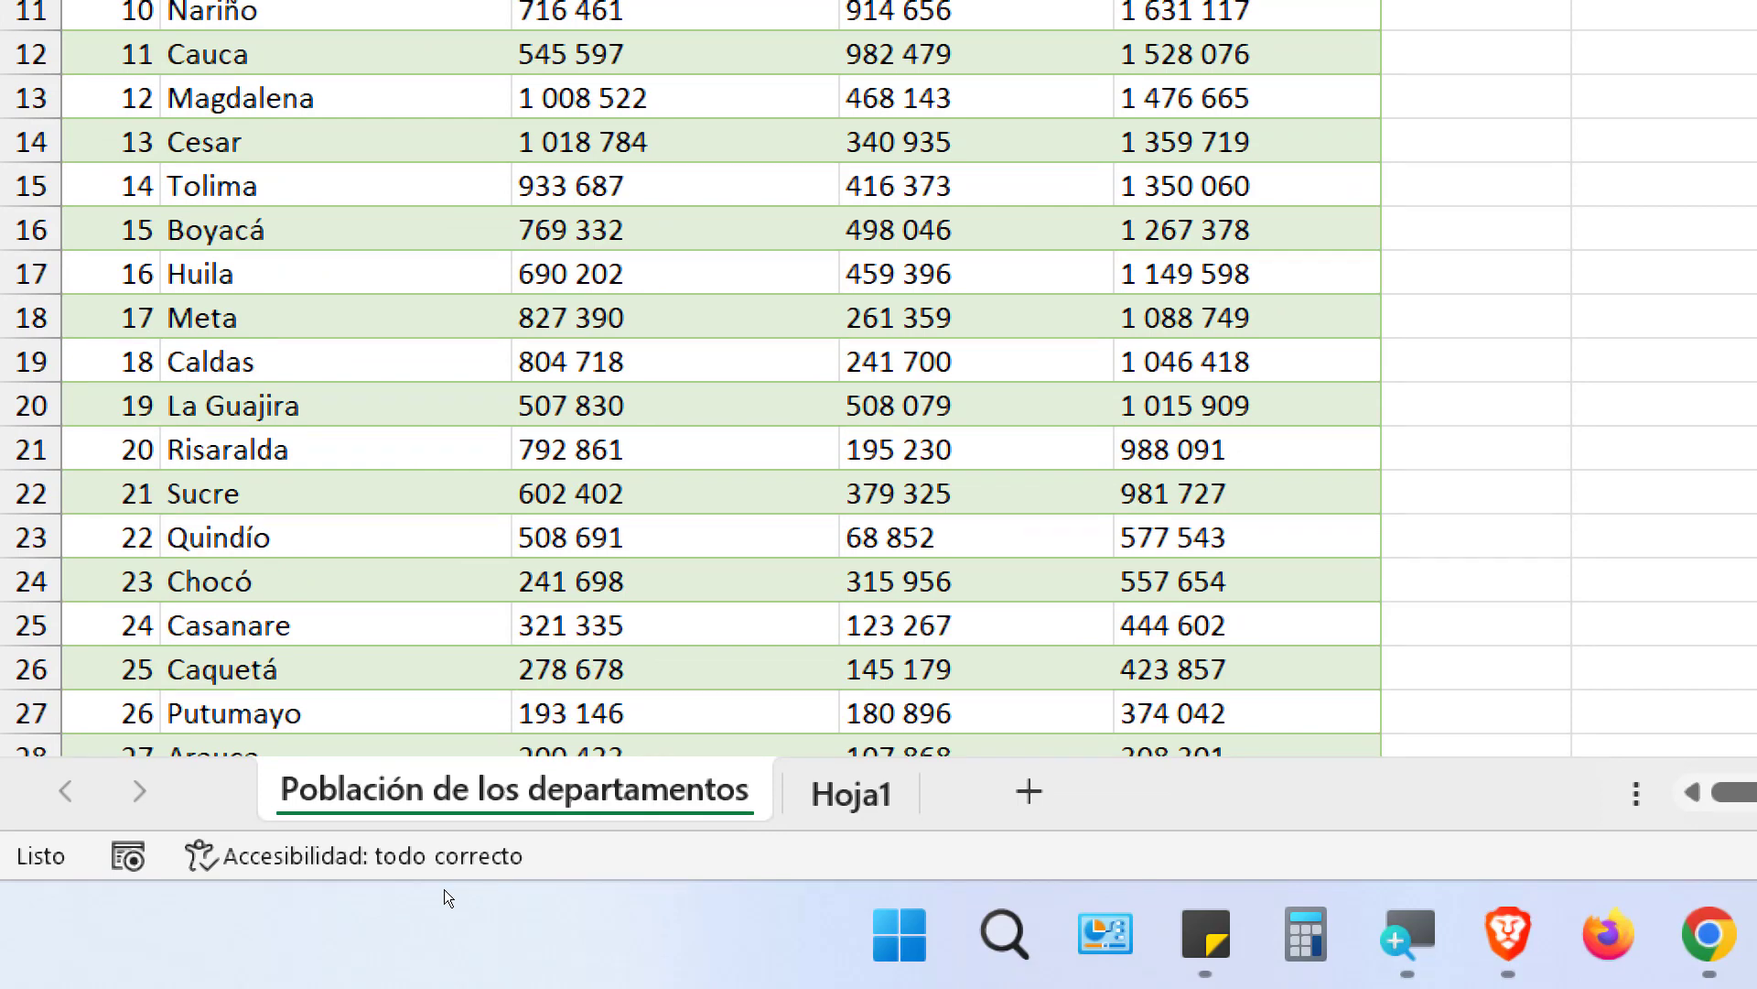
pyautogui.hotkey('ctrl', 'pagedown')
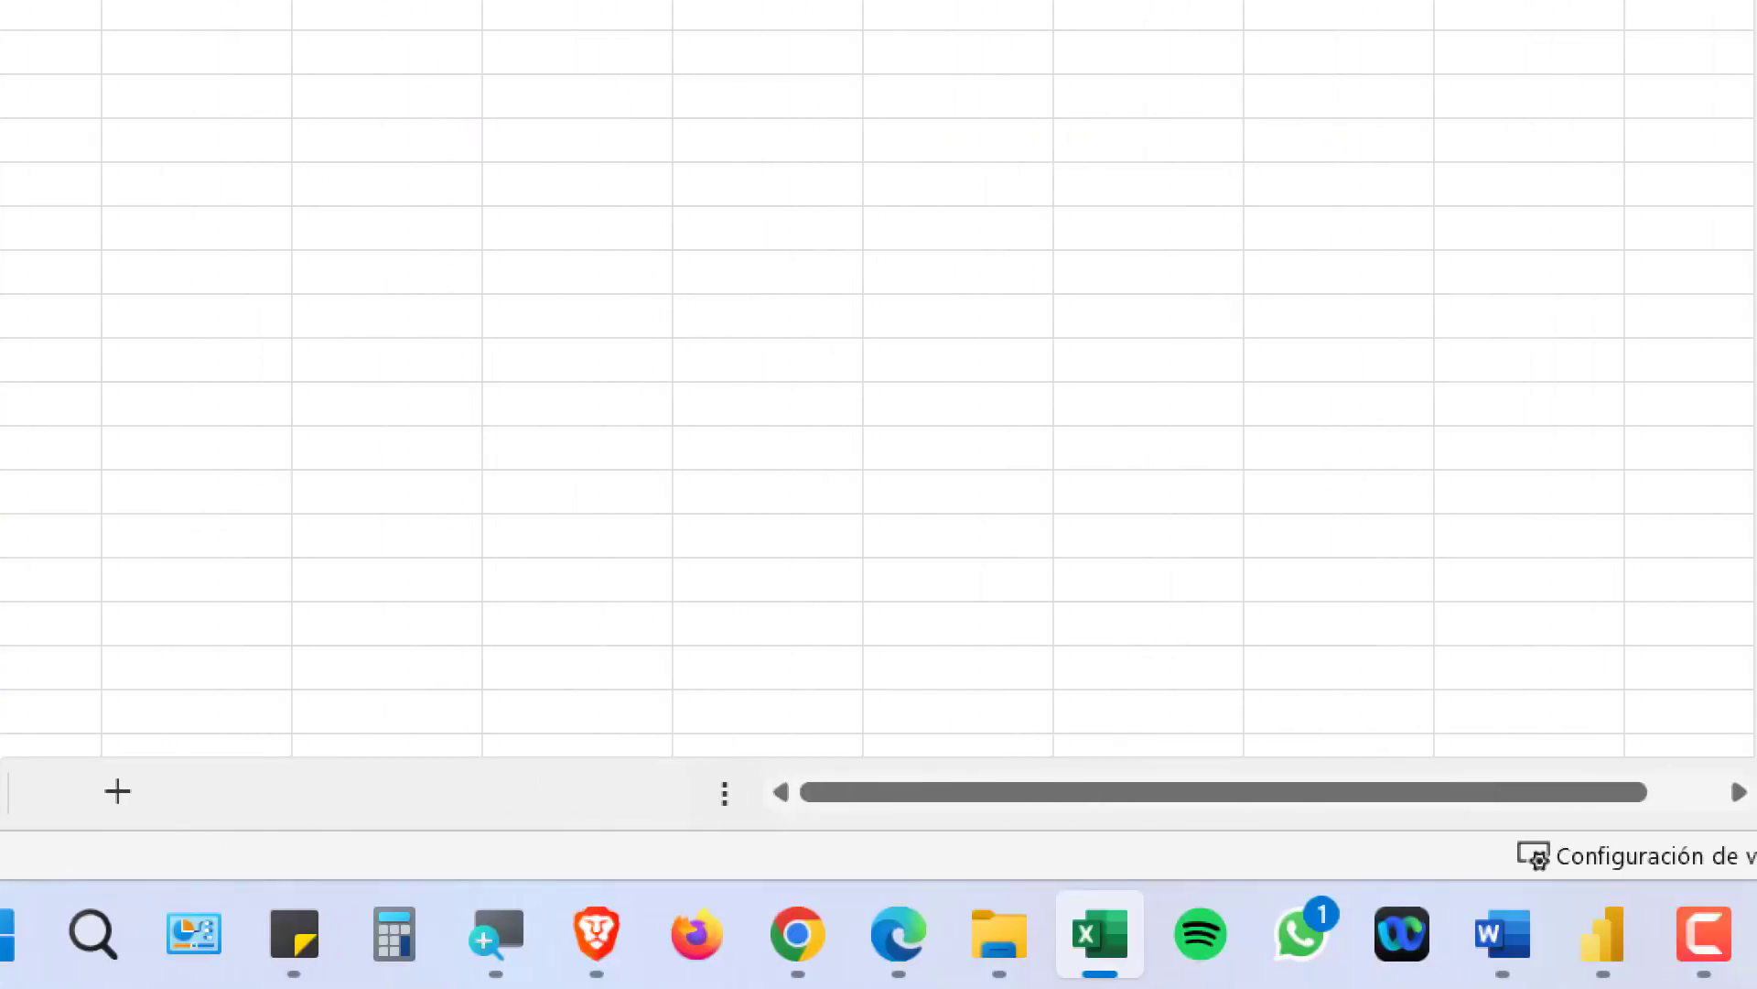
# Copy the population table's title, headers and first six rows from the Wikipedia page in Chrome and paste them into Excel's sheet Hoja1
pyautogui.click(798, 934)
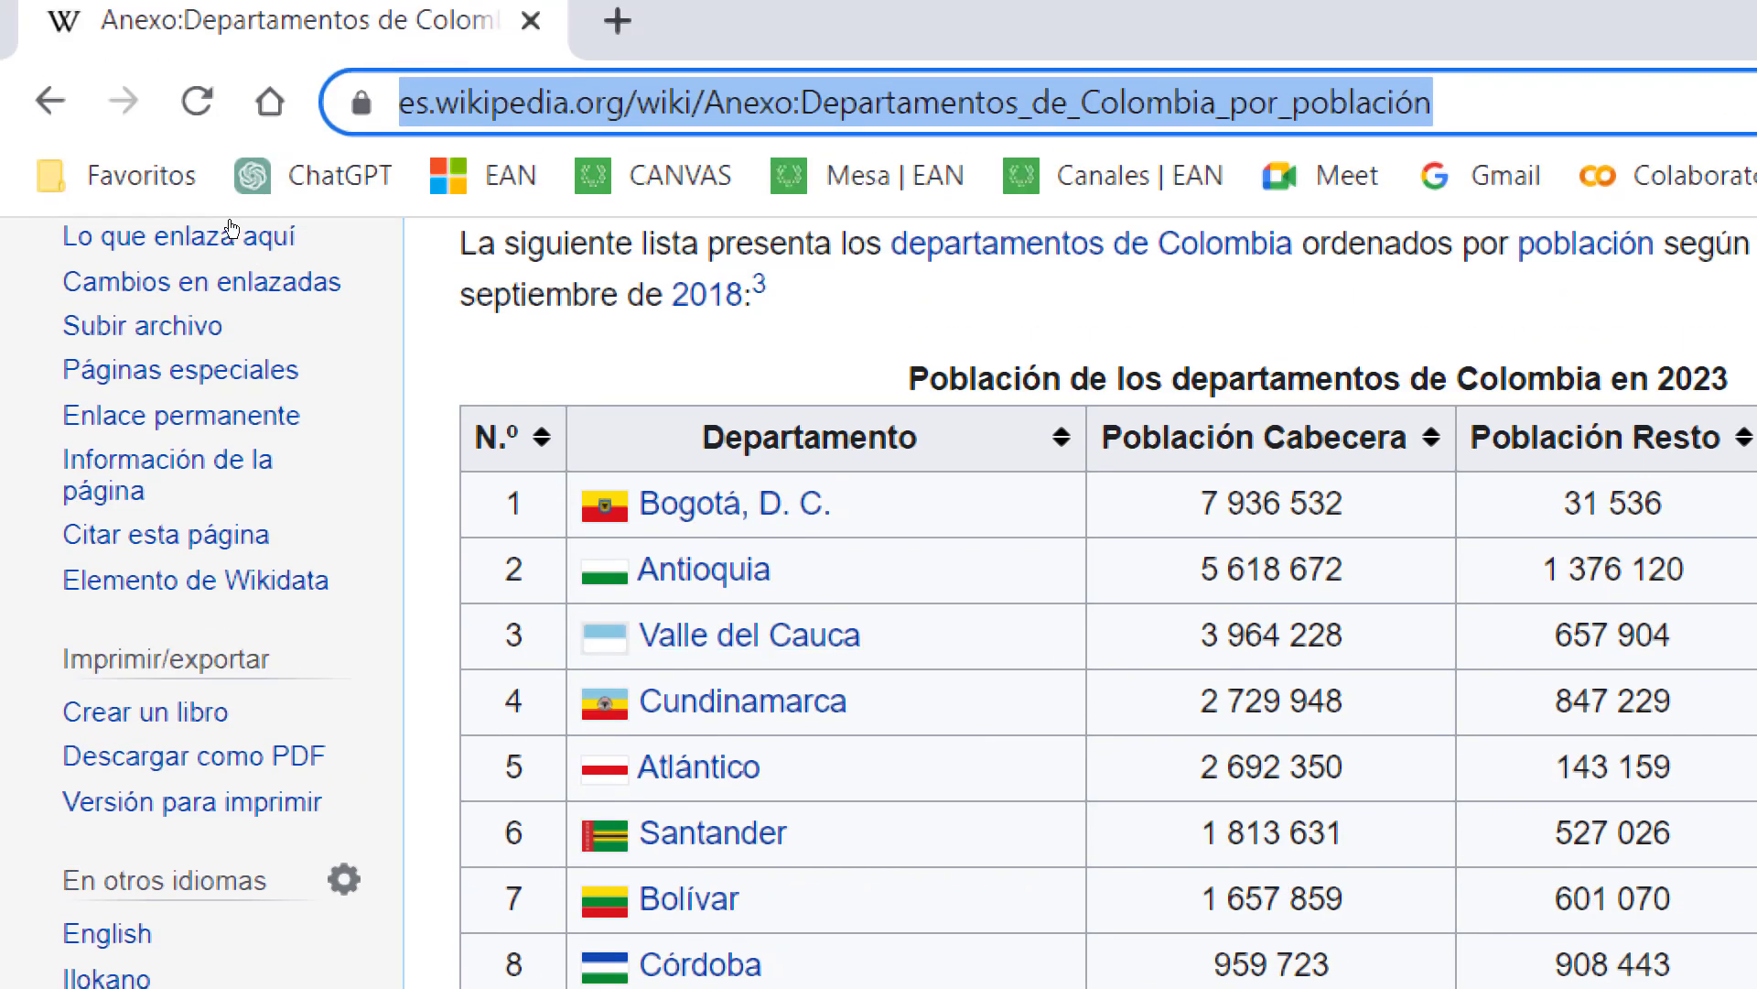
pyautogui.moveTo(901, 378); pyautogui.dragTo(1047, 421)
pyautogui.press('super+c')
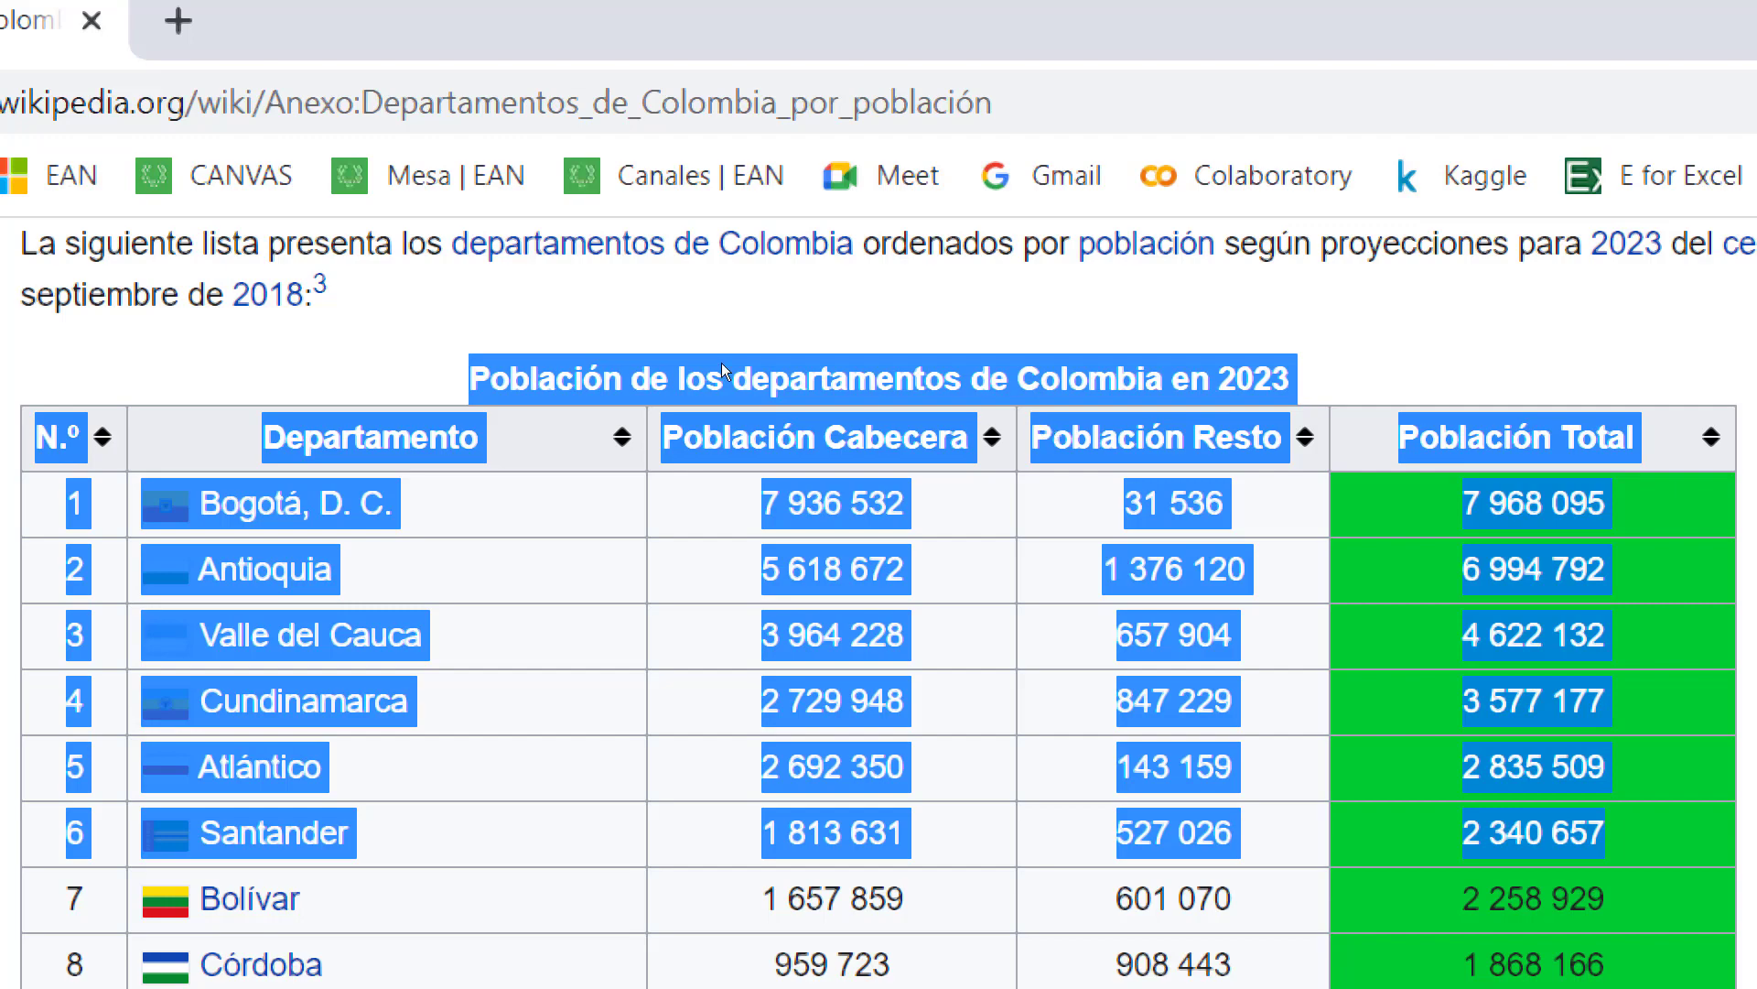
pyautogui.hotkey('shift', 'F10')
pyautogui.press('Down')
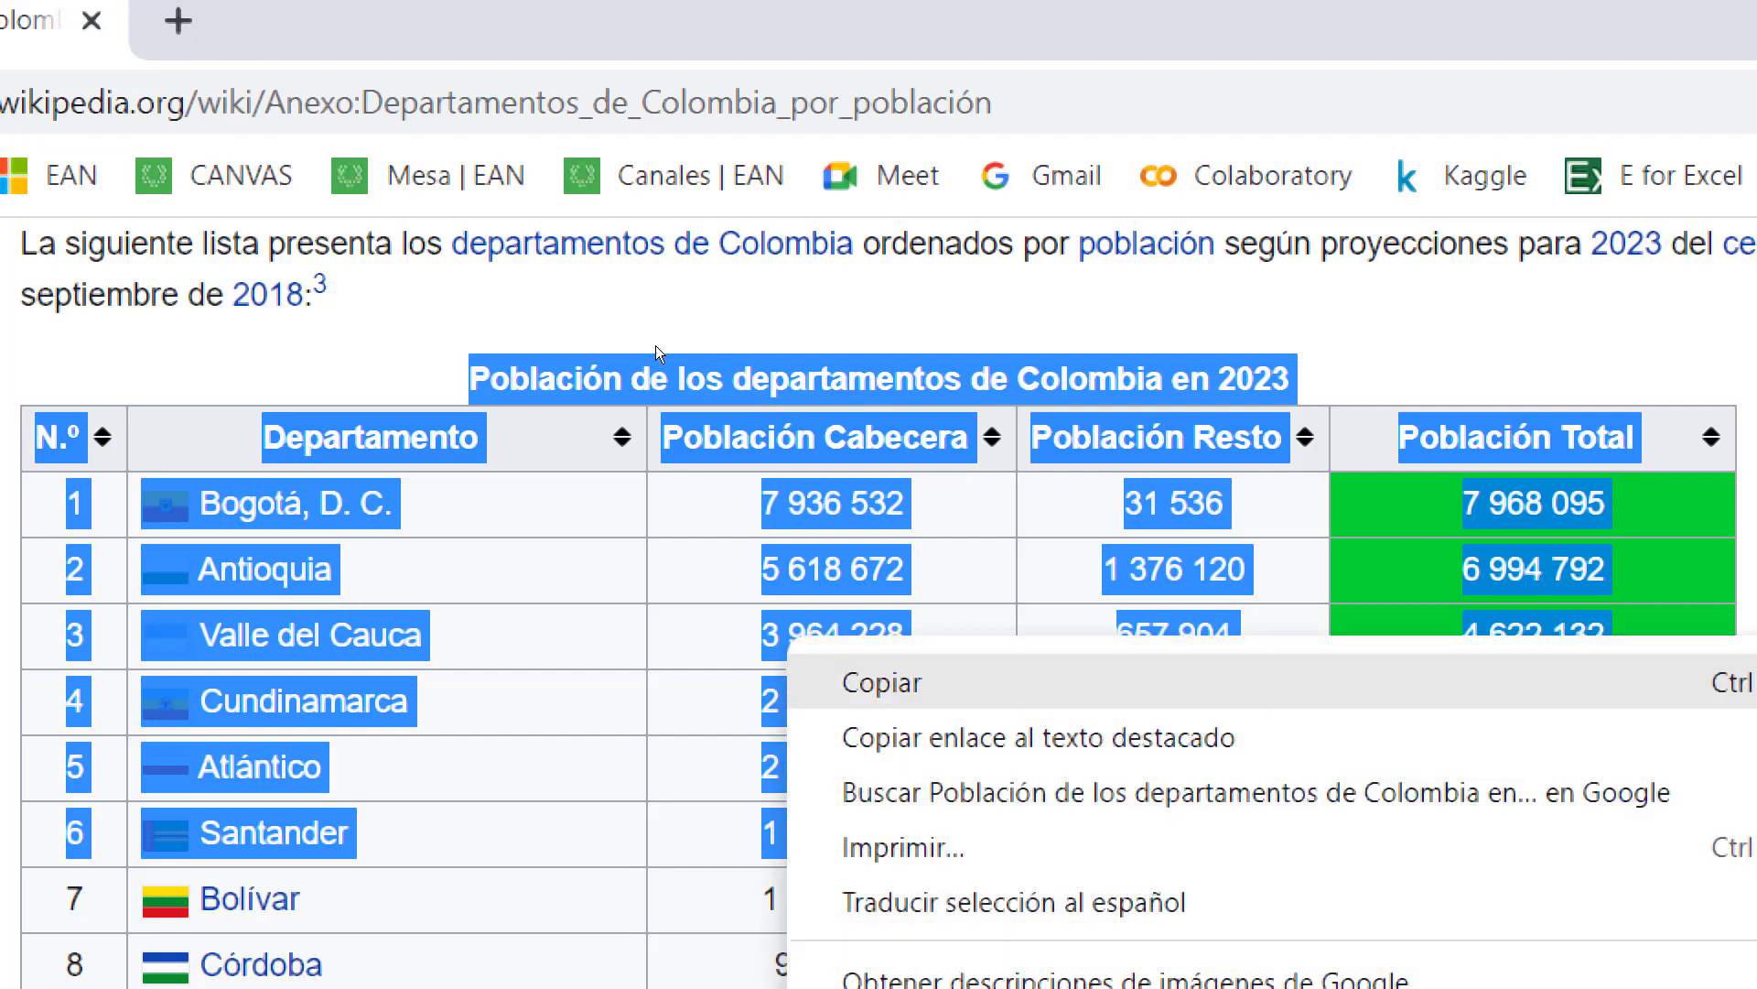
pyautogui.press('Return')
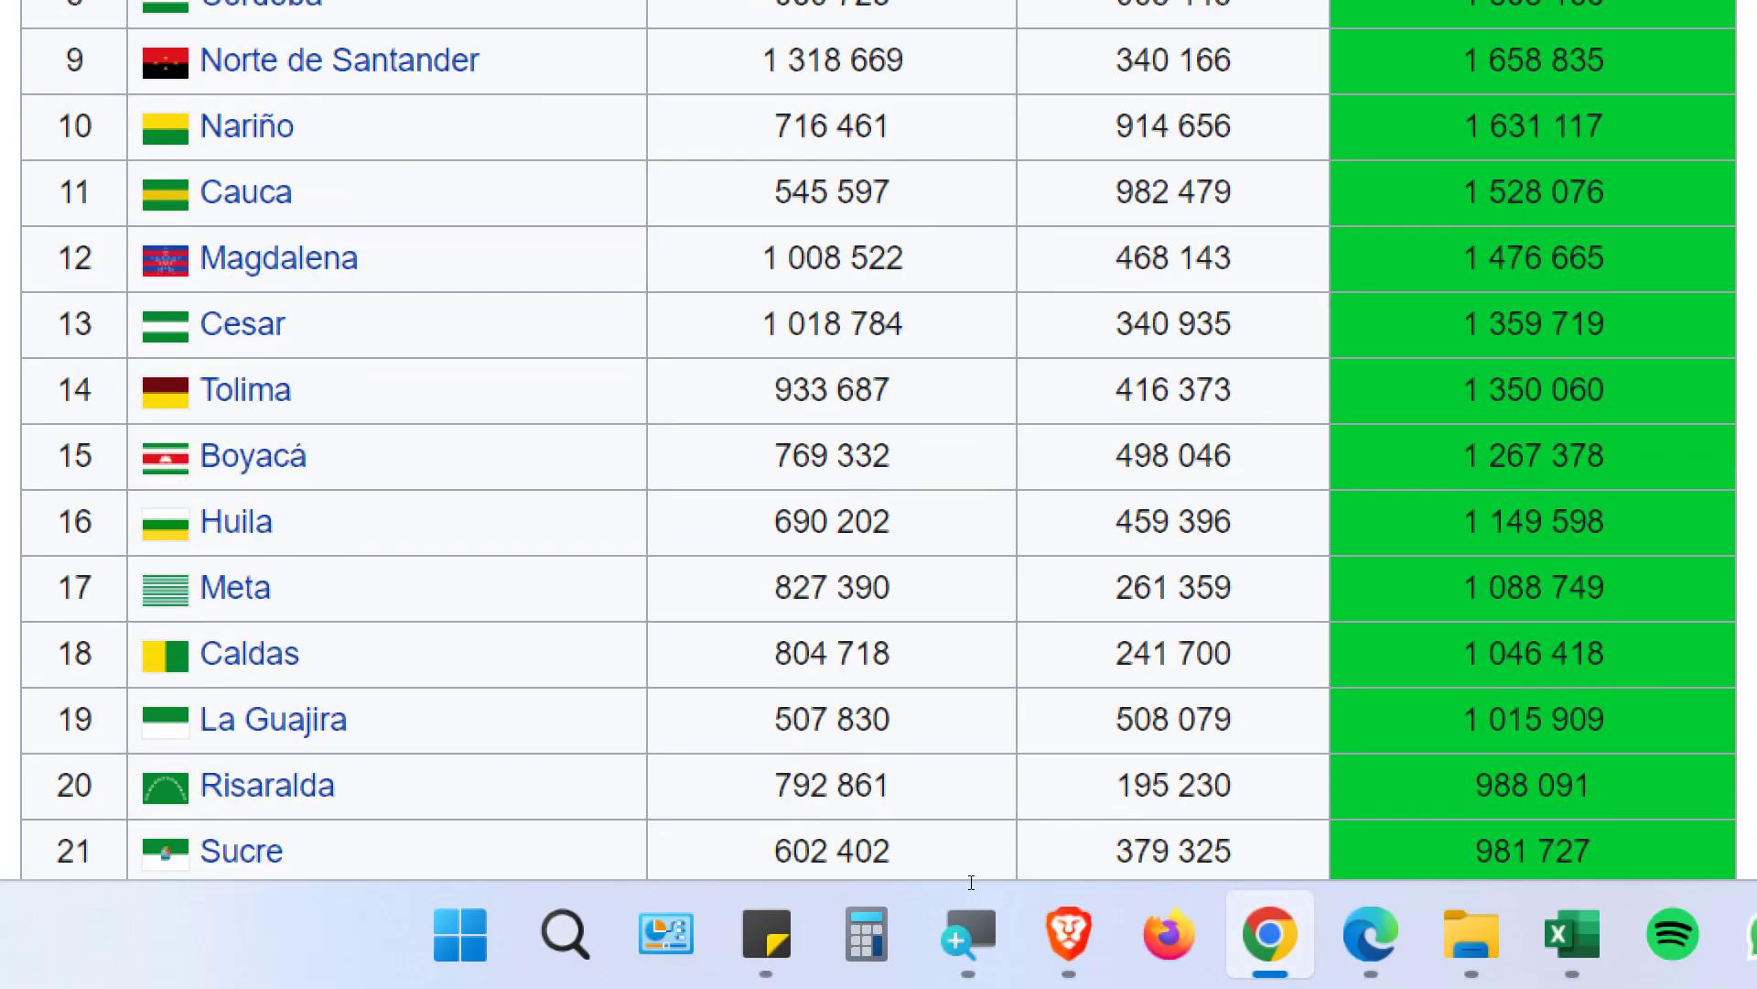
pyautogui.click(1572, 933)
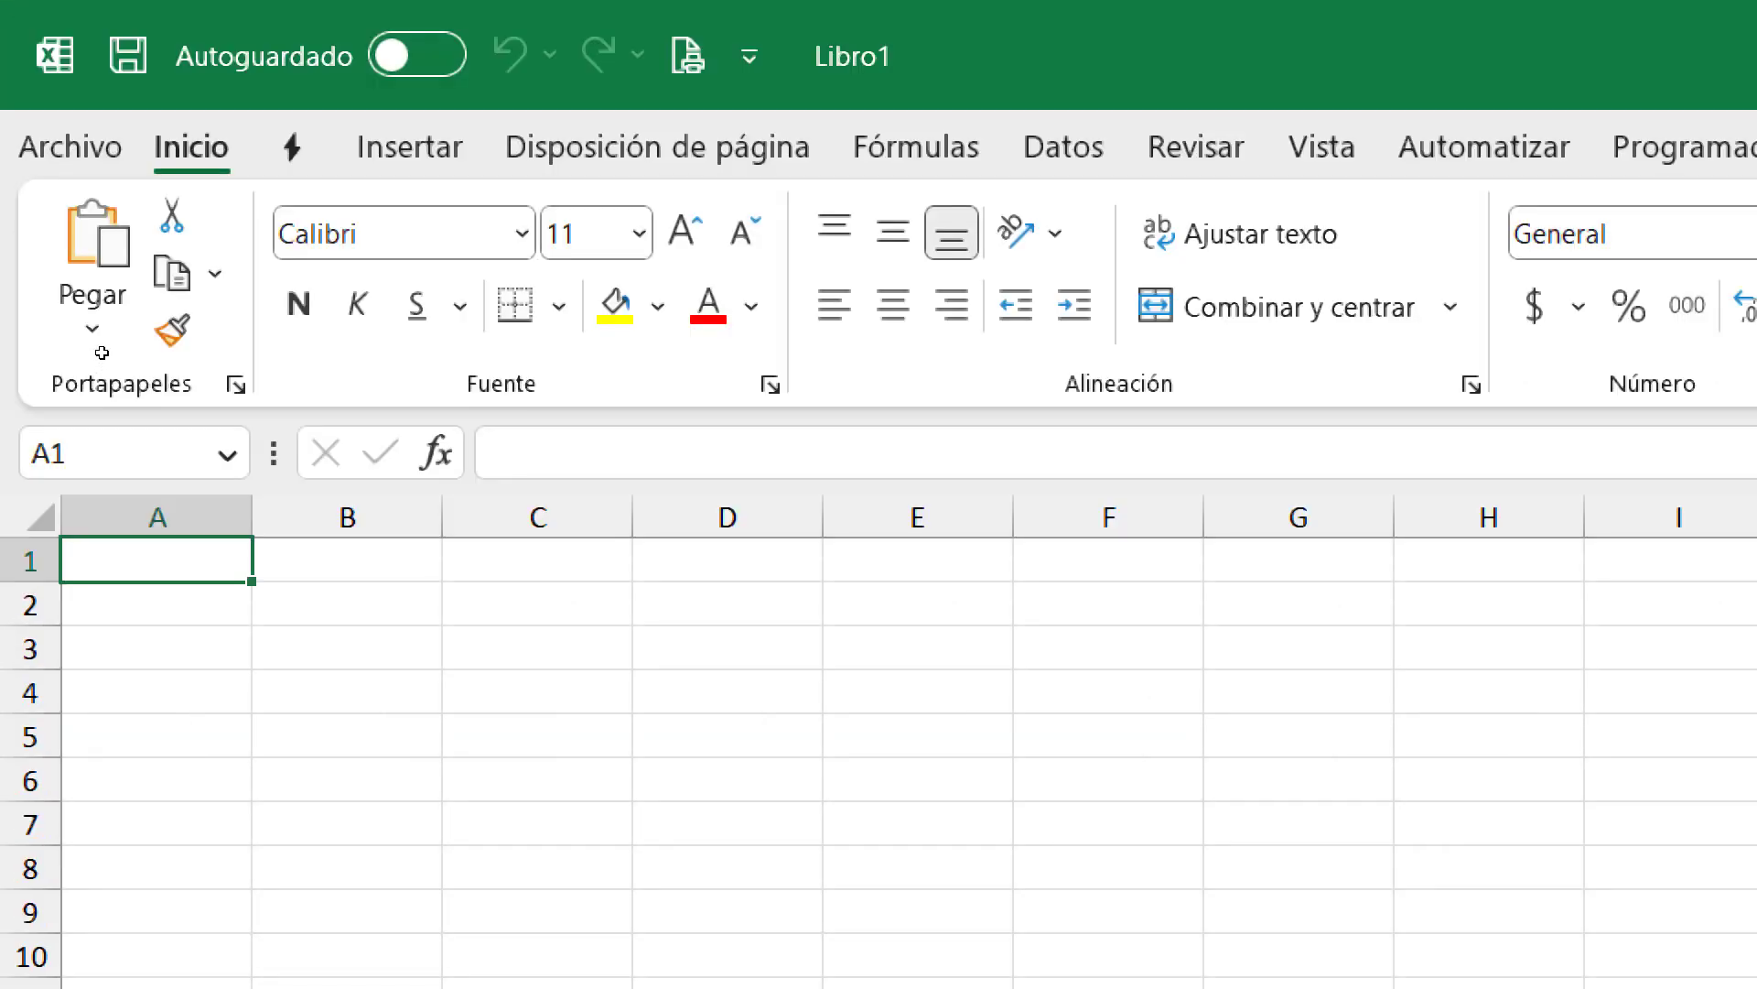
pyautogui.click(94, 236)
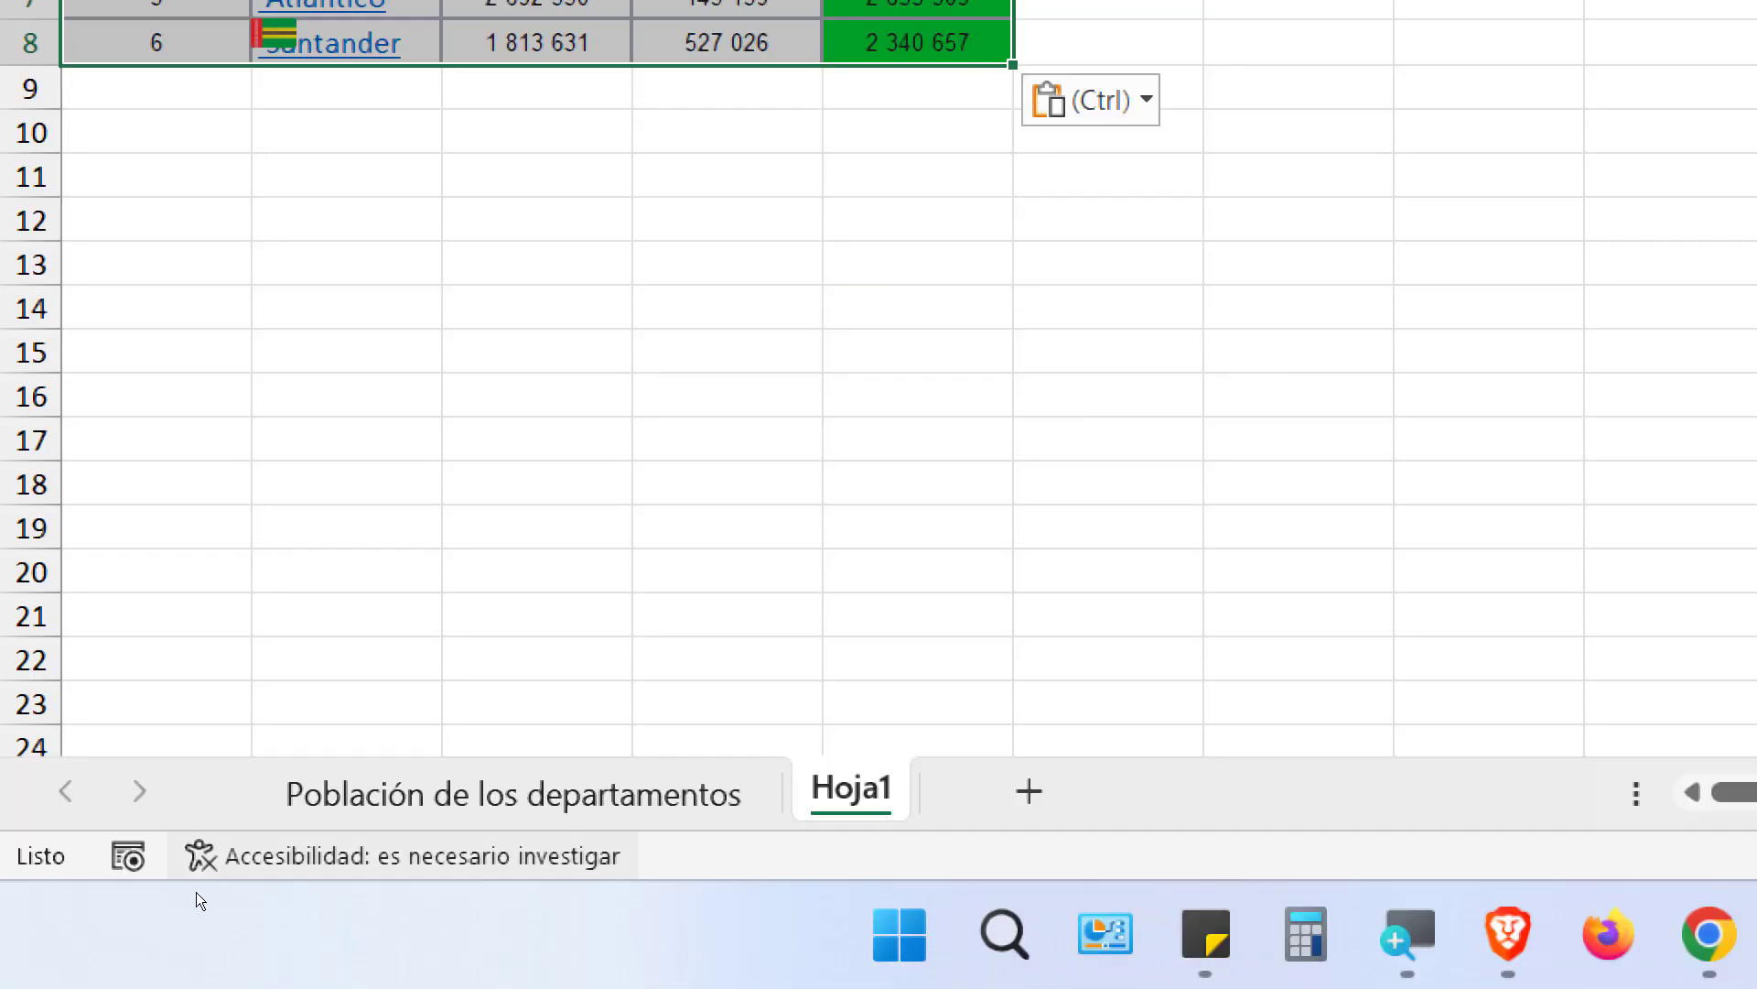
# Delete the sheet Hoja1 from the workbook
pyautogui.rightClick(822, 778)
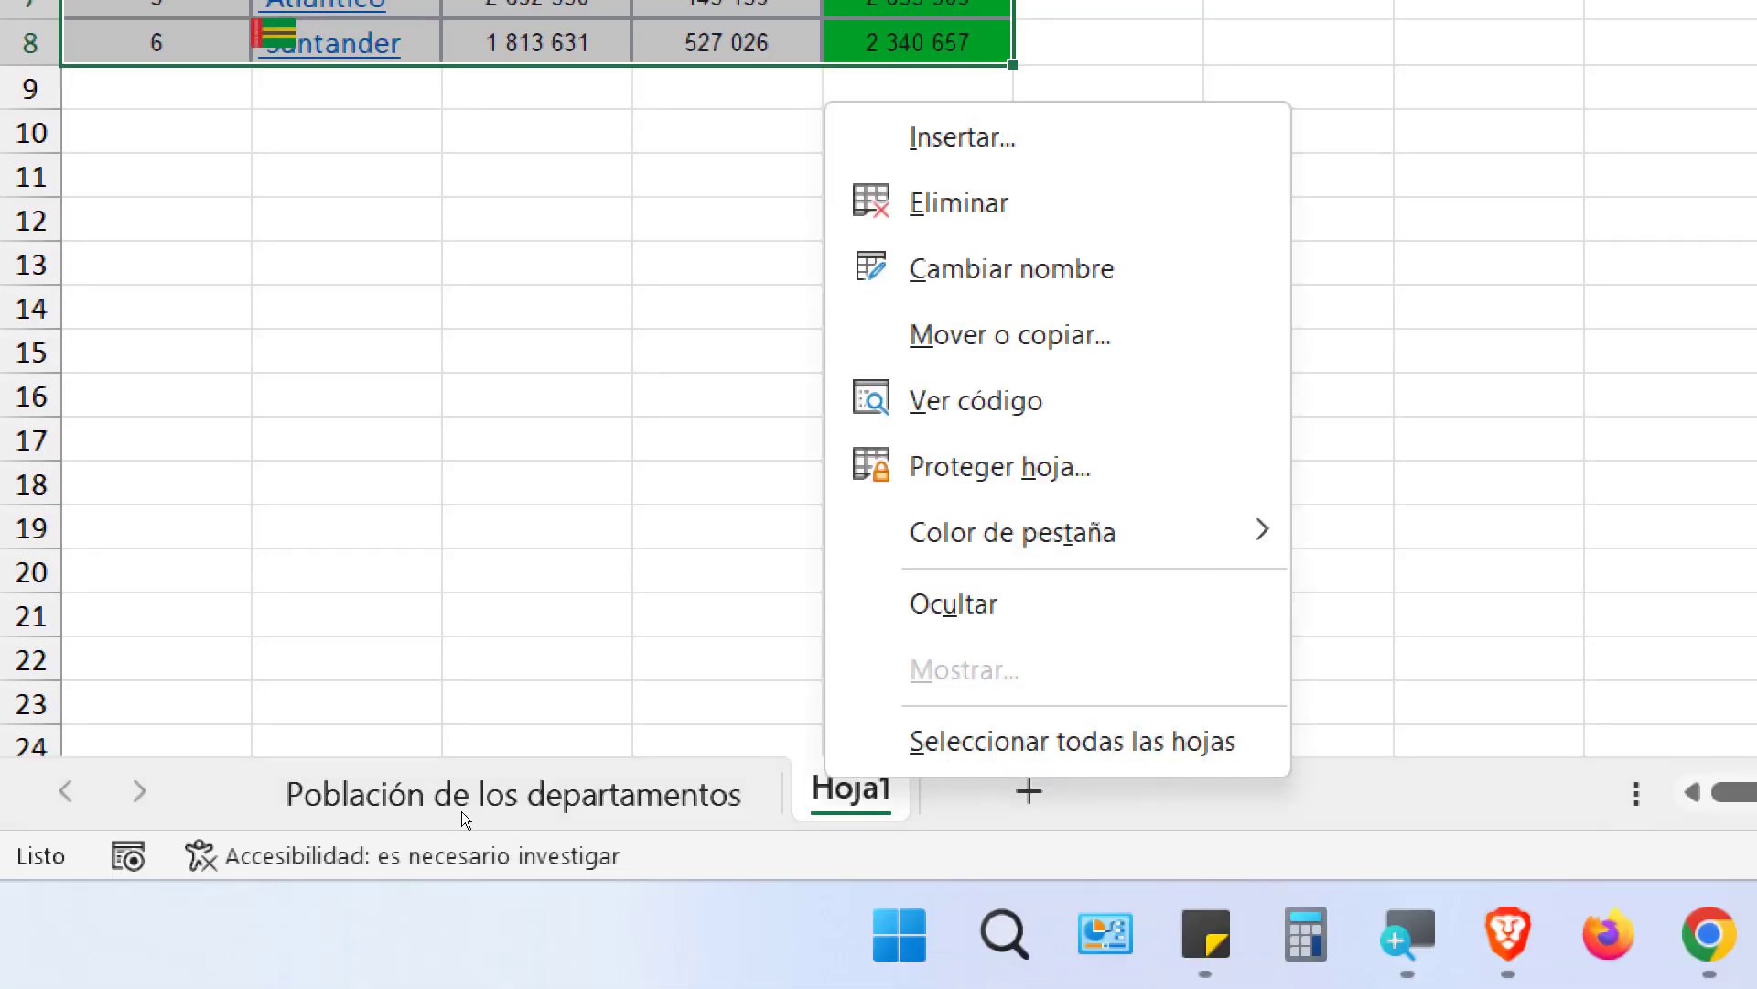
pyautogui.click(1005, 247)
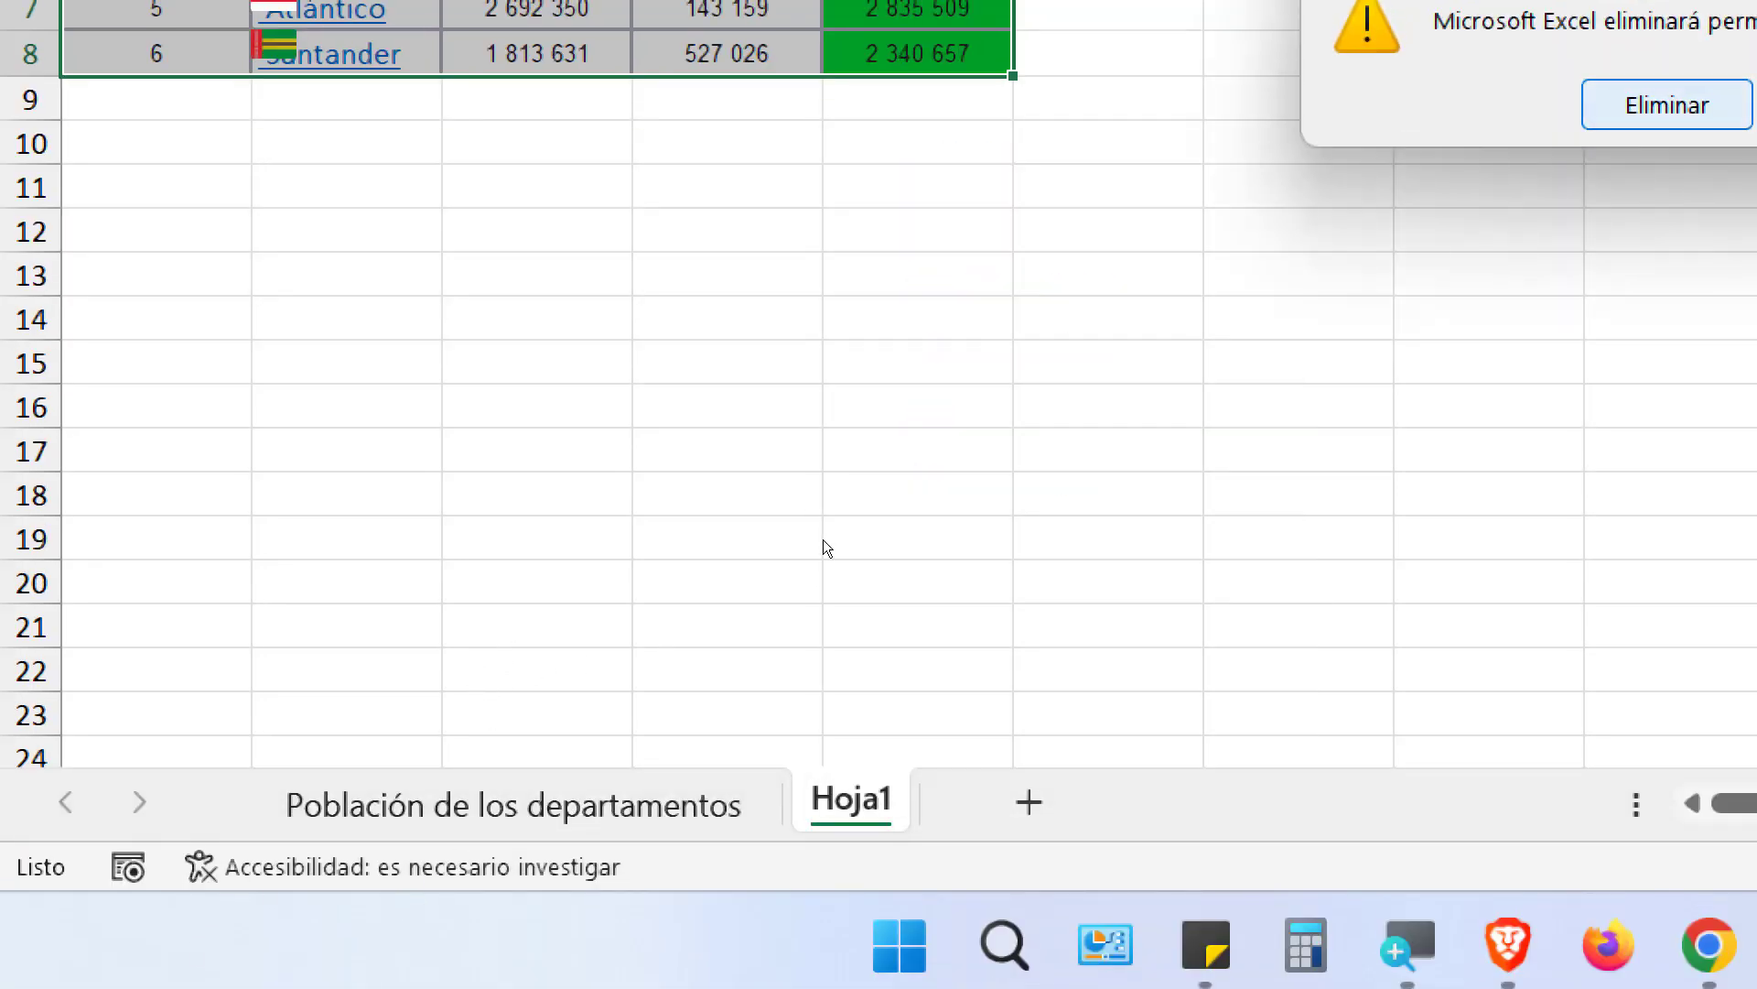
pyautogui.press('Return')
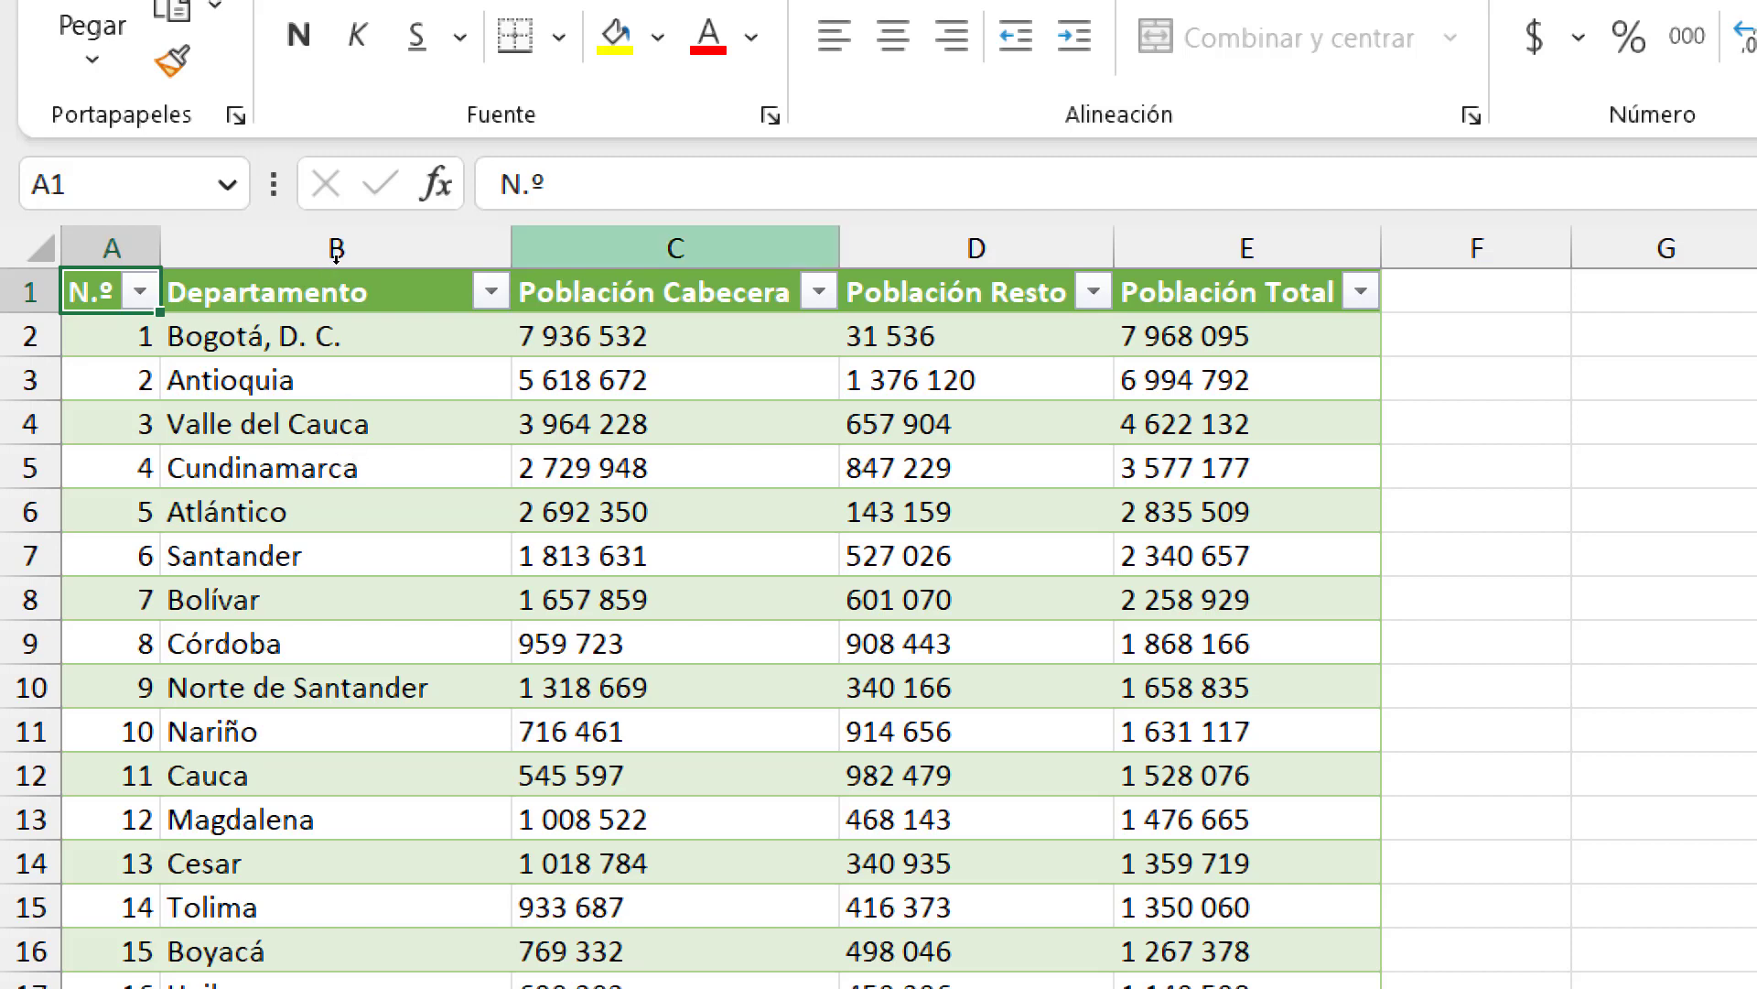
pyautogui.click(489, 248)
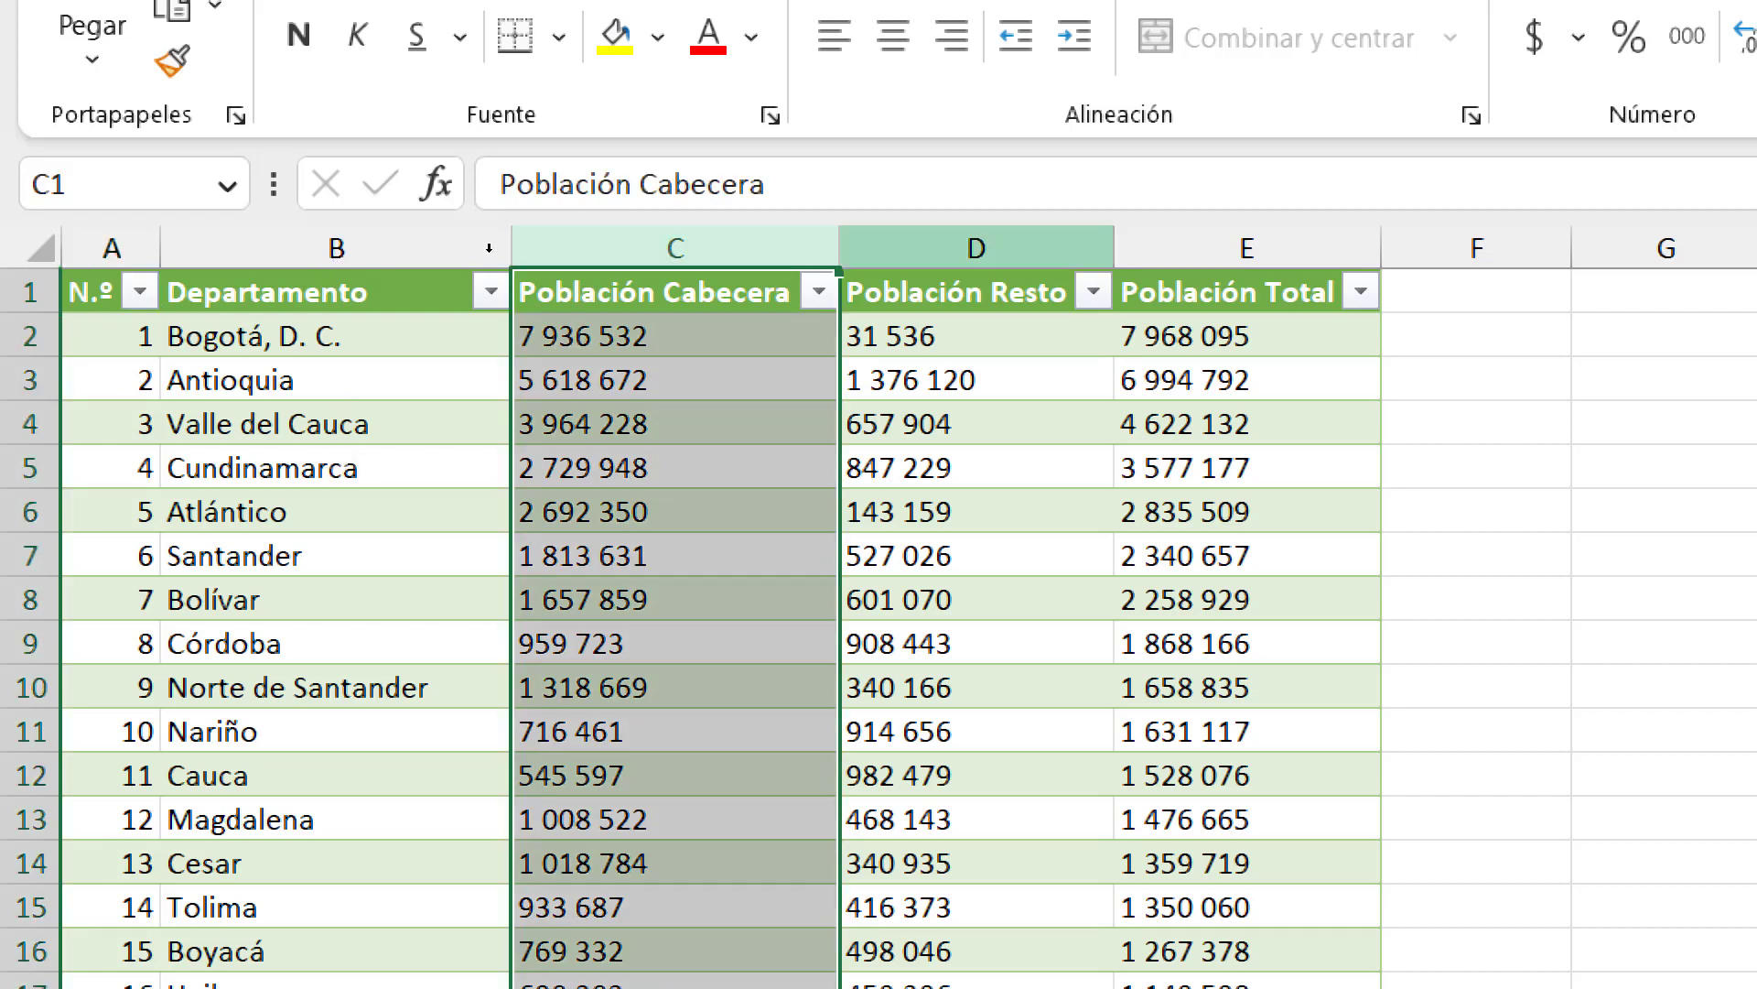
pyautogui.hotkey('shift', 'Right')
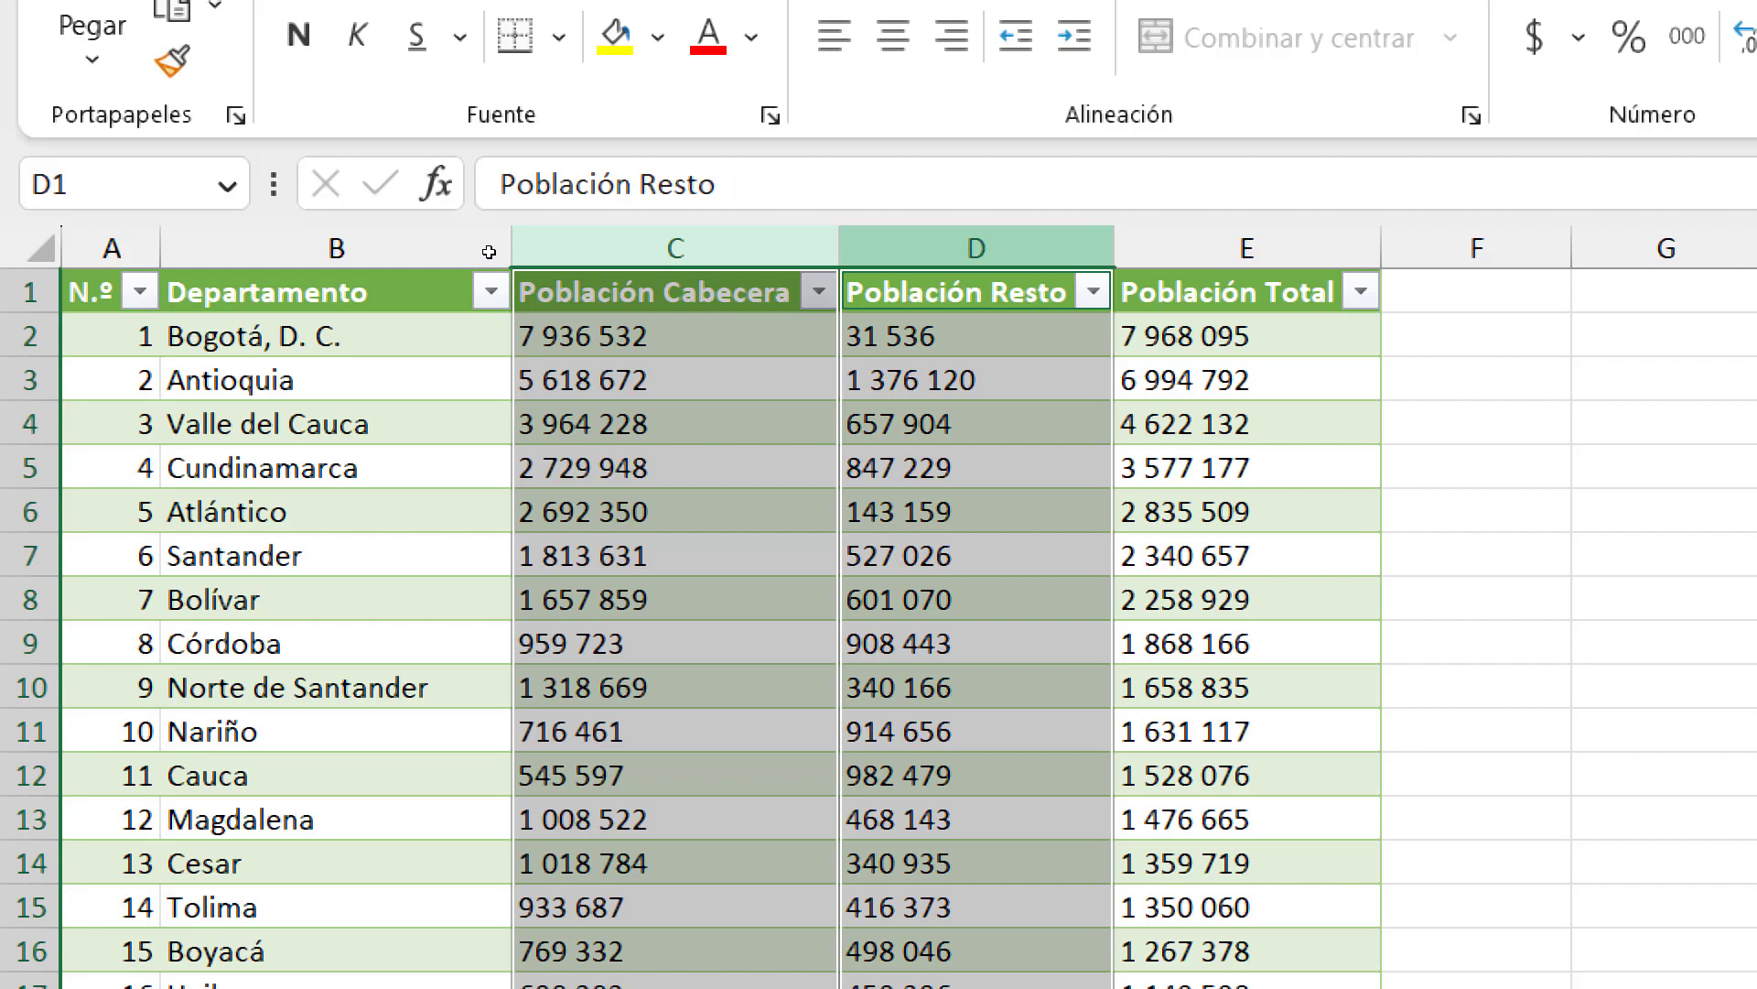
pyautogui.rightClick(974, 240)
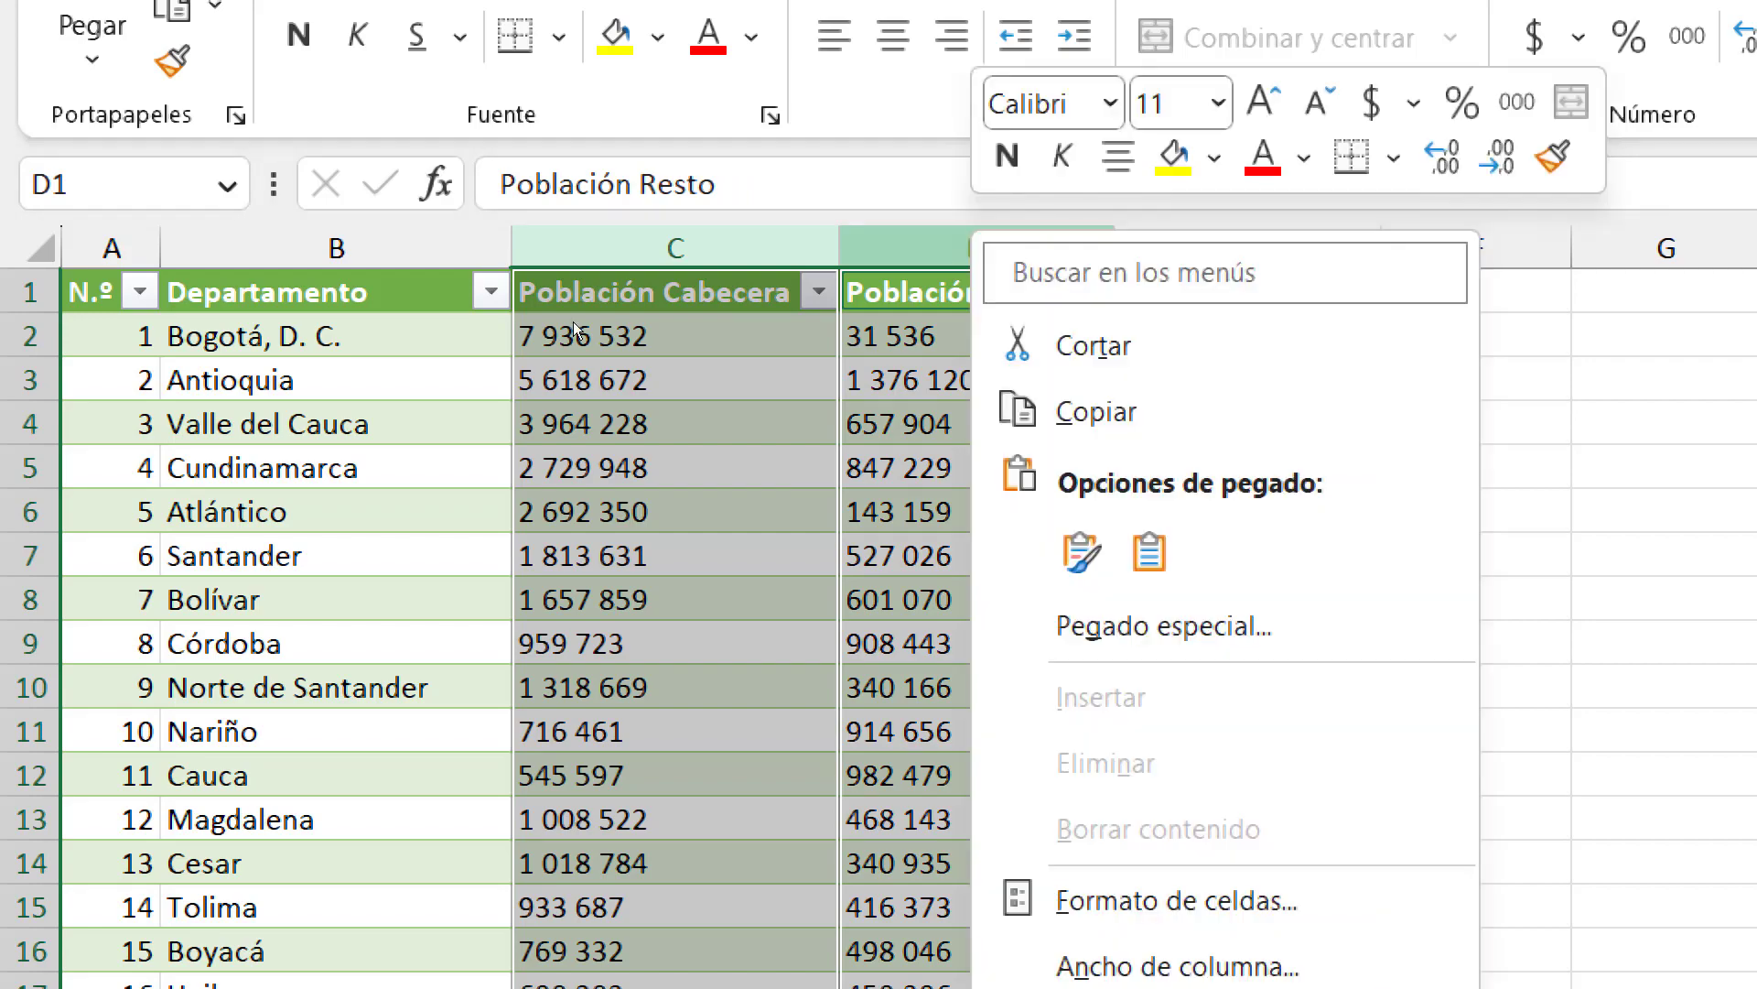
pyautogui.press('Escape')
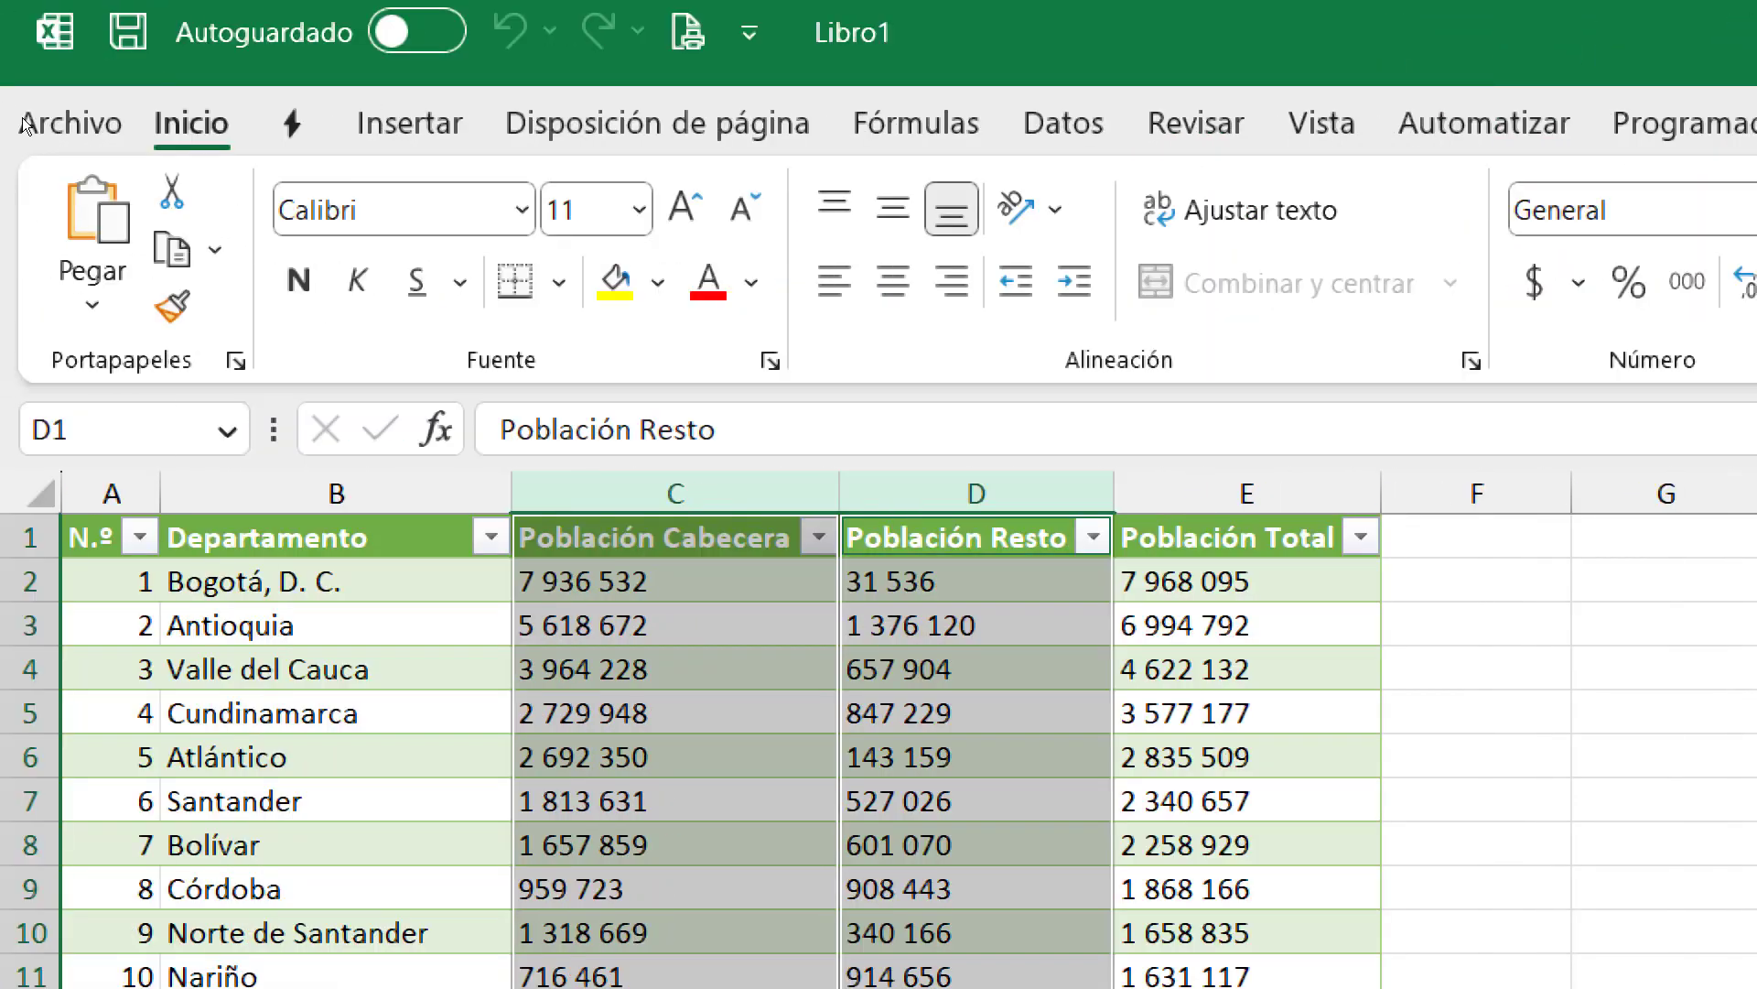
pyautogui.press('Down')
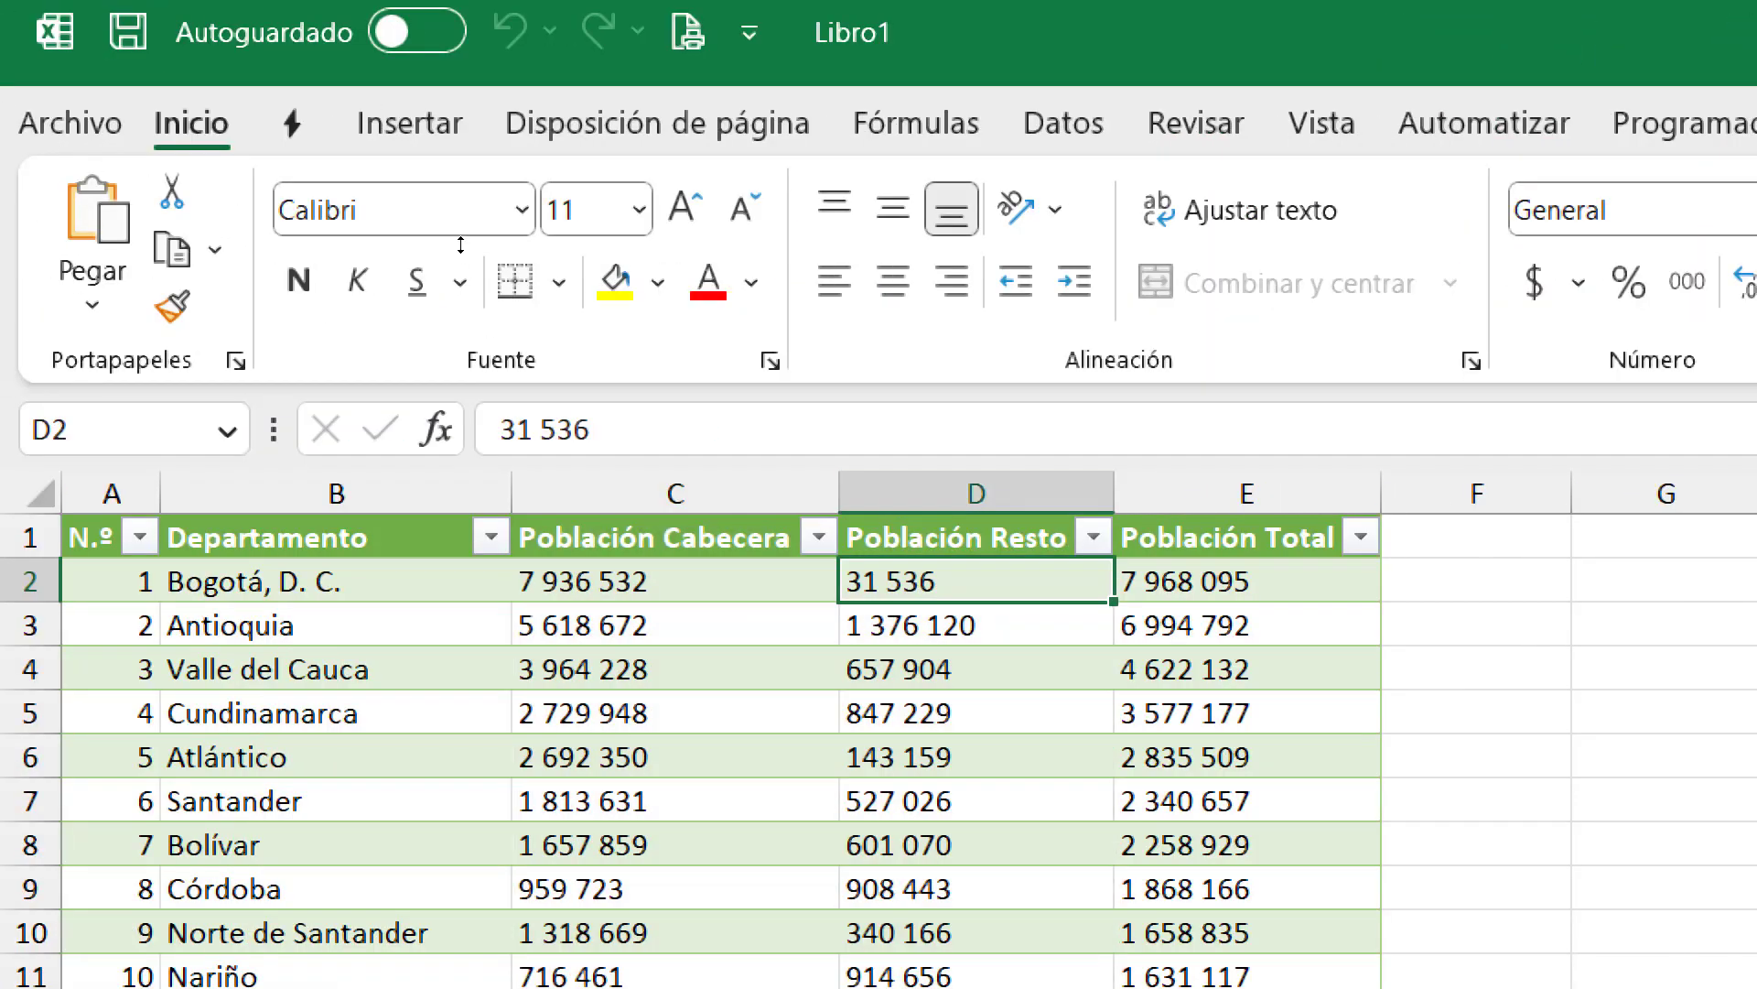
# Delete the columns Población Resto and Población Cabecera from the imported table
pyautogui.rightClick(906, 491)
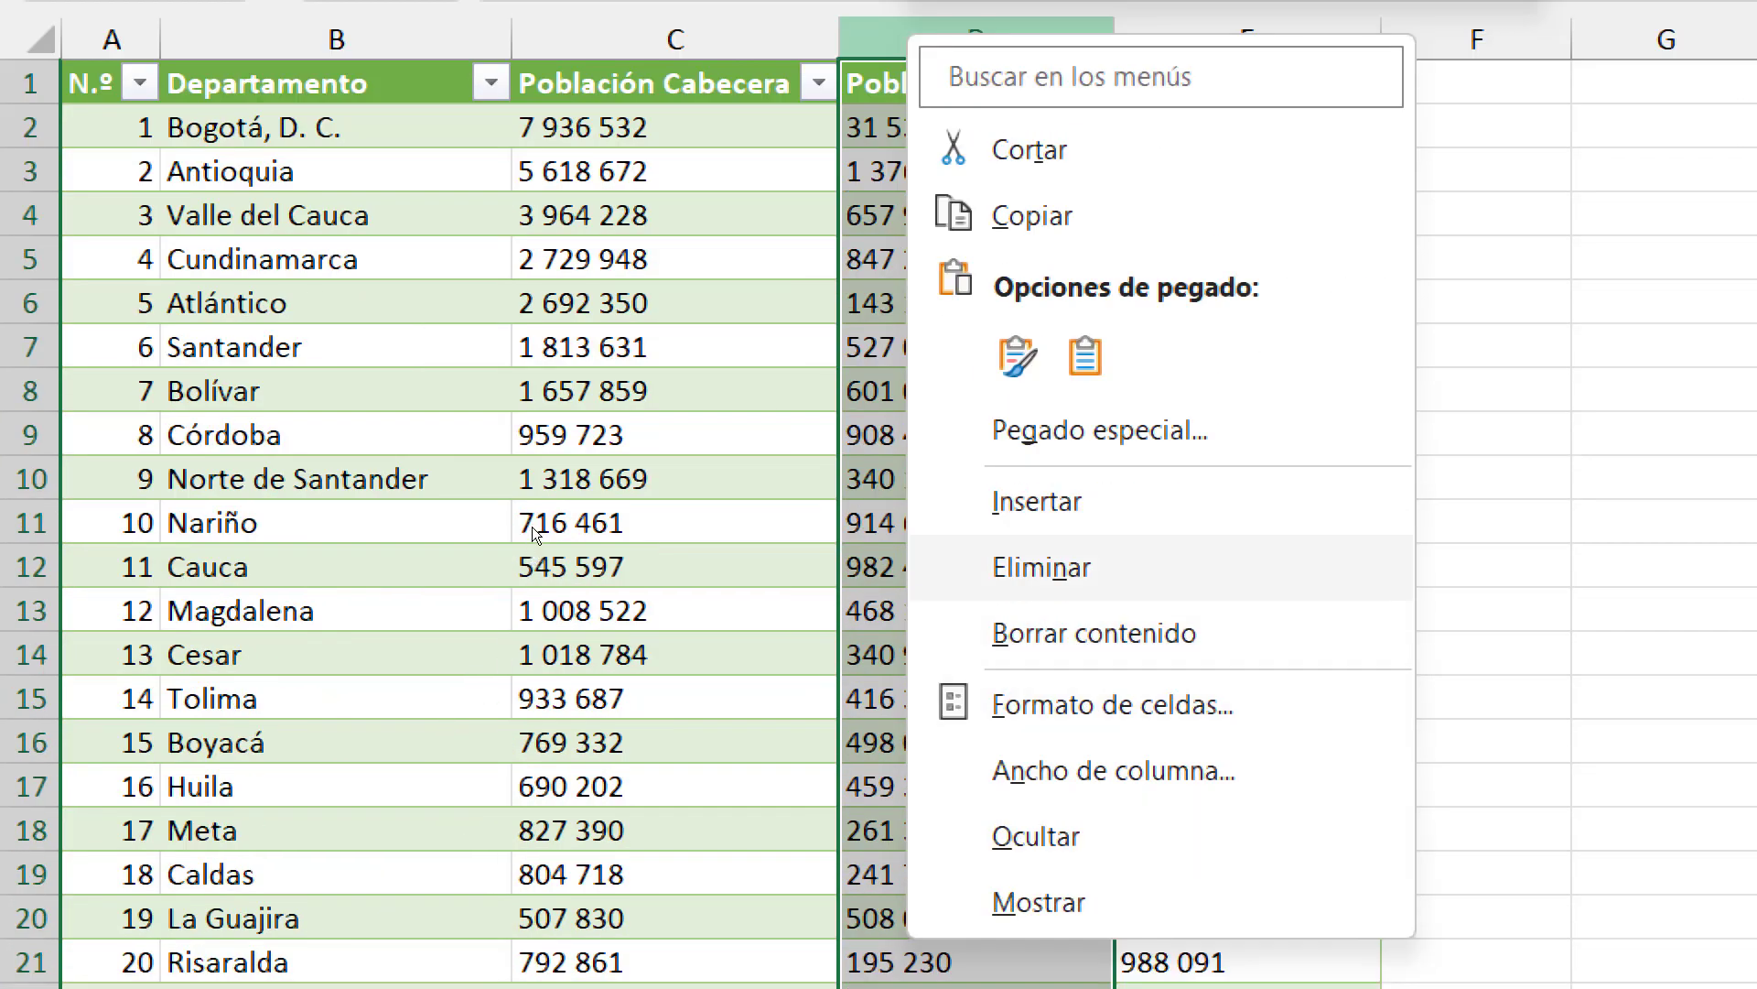
pyautogui.click(1042, 901)
pyautogui.rightClick(675, 174)
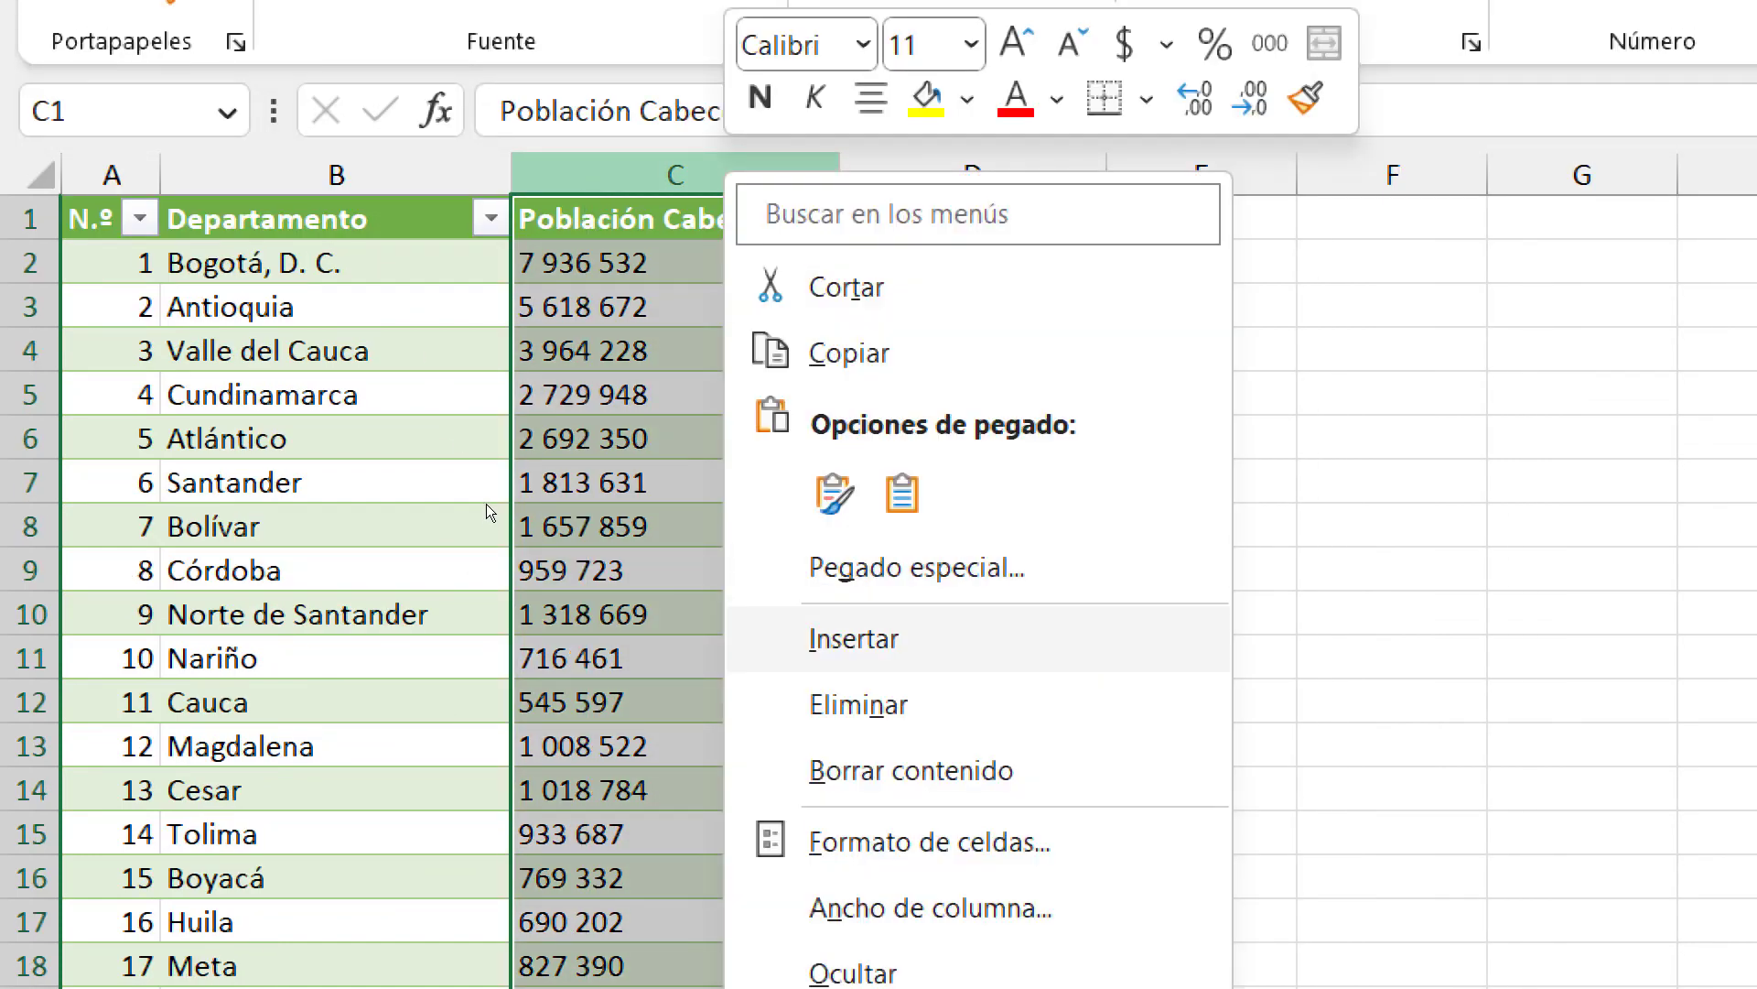
pyautogui.click(823, 705)
pyautogui.click(1063, 436)
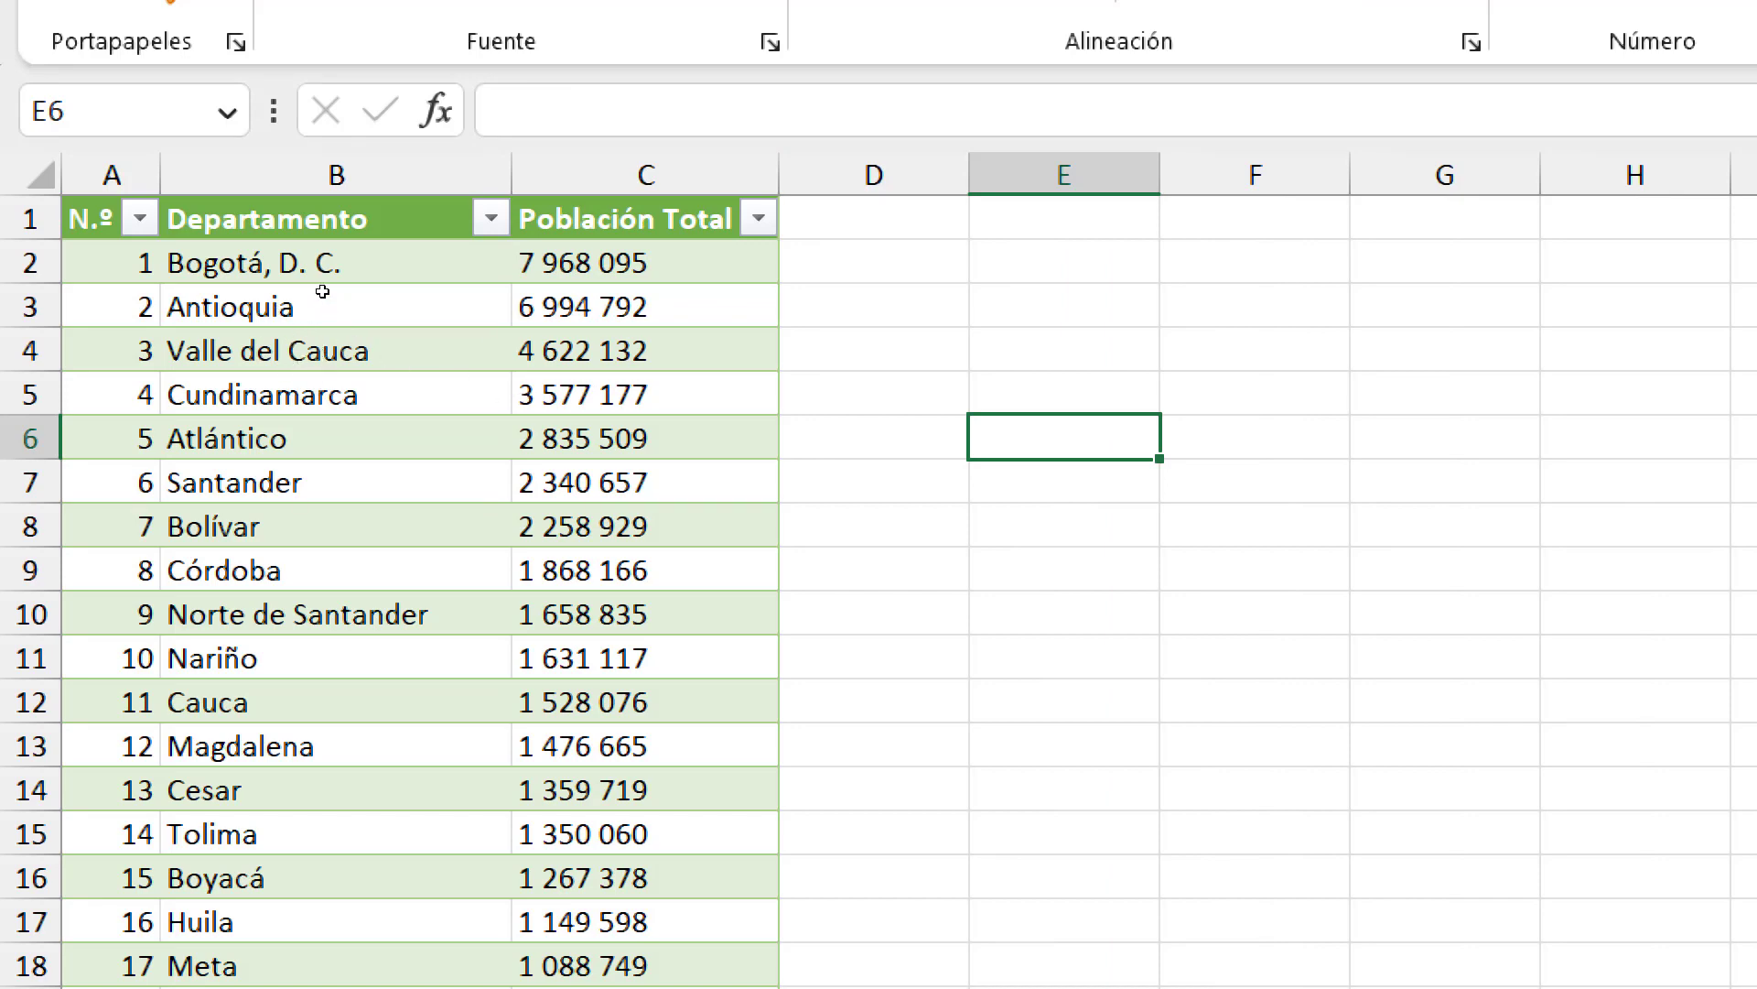
# Apply the Número format to cell C2, the Población Total value for Bogotá, D. C
pyautogui.press('Left')
pyautogui.press('Left')
pyautogui.press('Up')
pyautogui.press('Up')
pyautogui.press('Up')
pyautogui.press('Up')
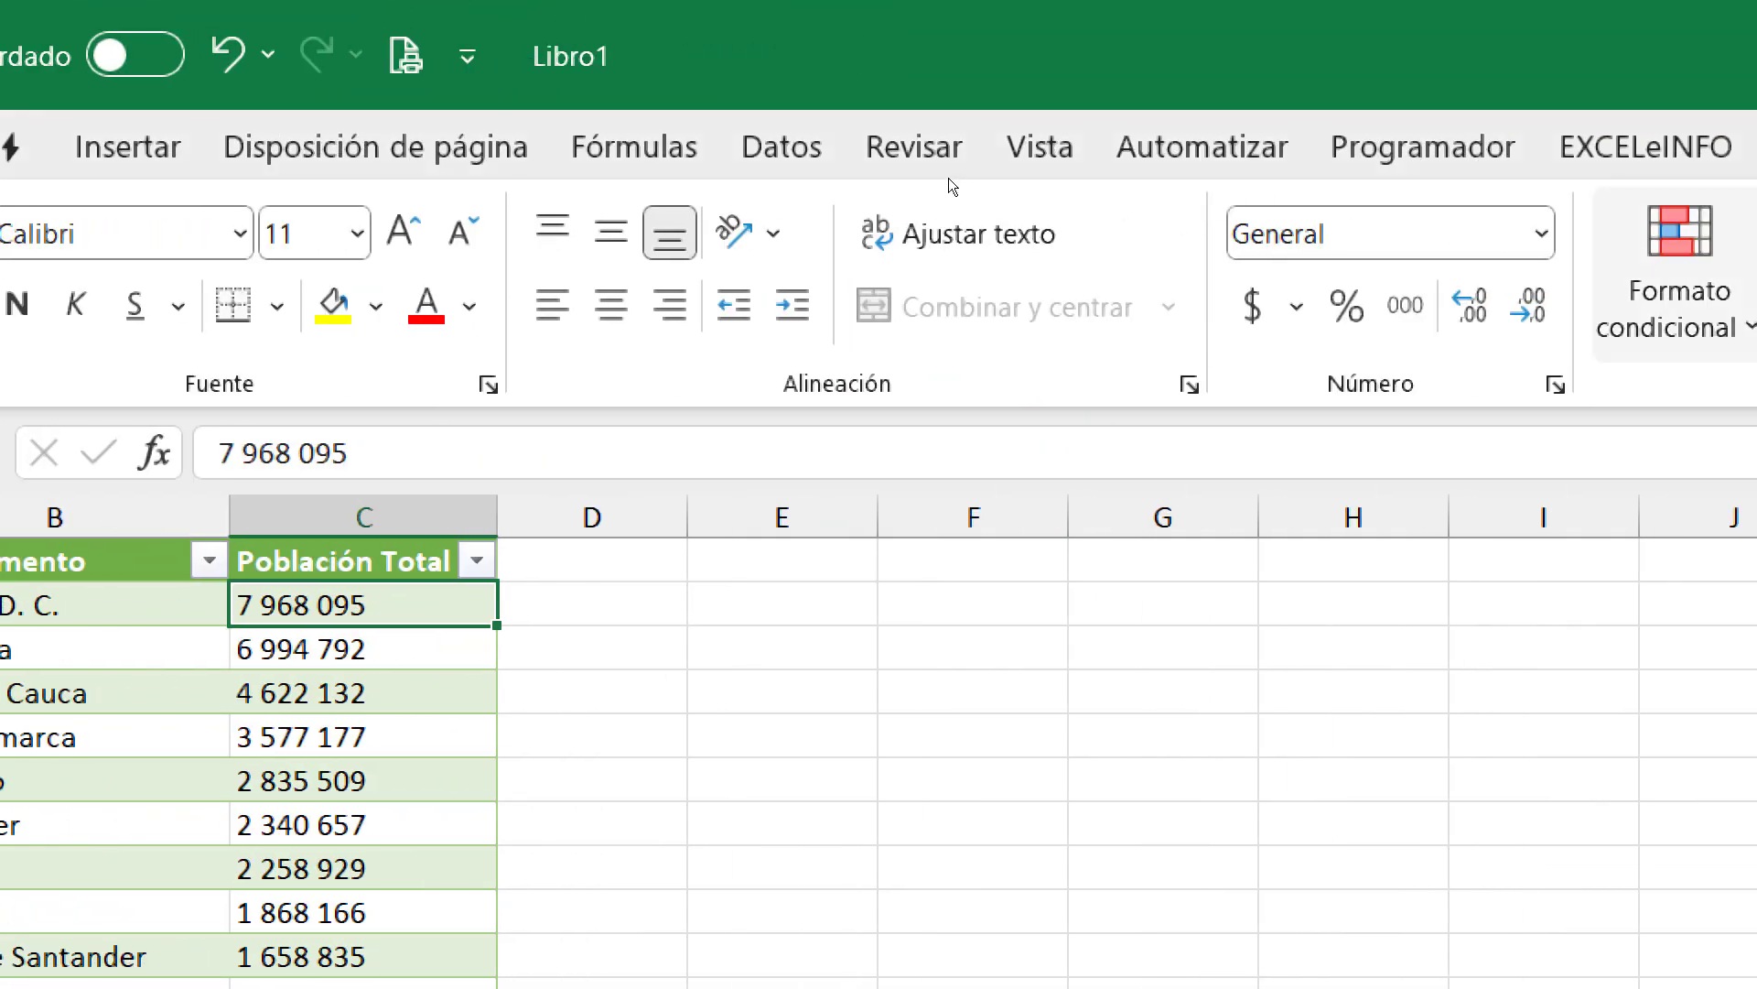
pyautogui.hotkey('alt', 'o')
pyautogui.press('n')
pyautogui.press('Down')
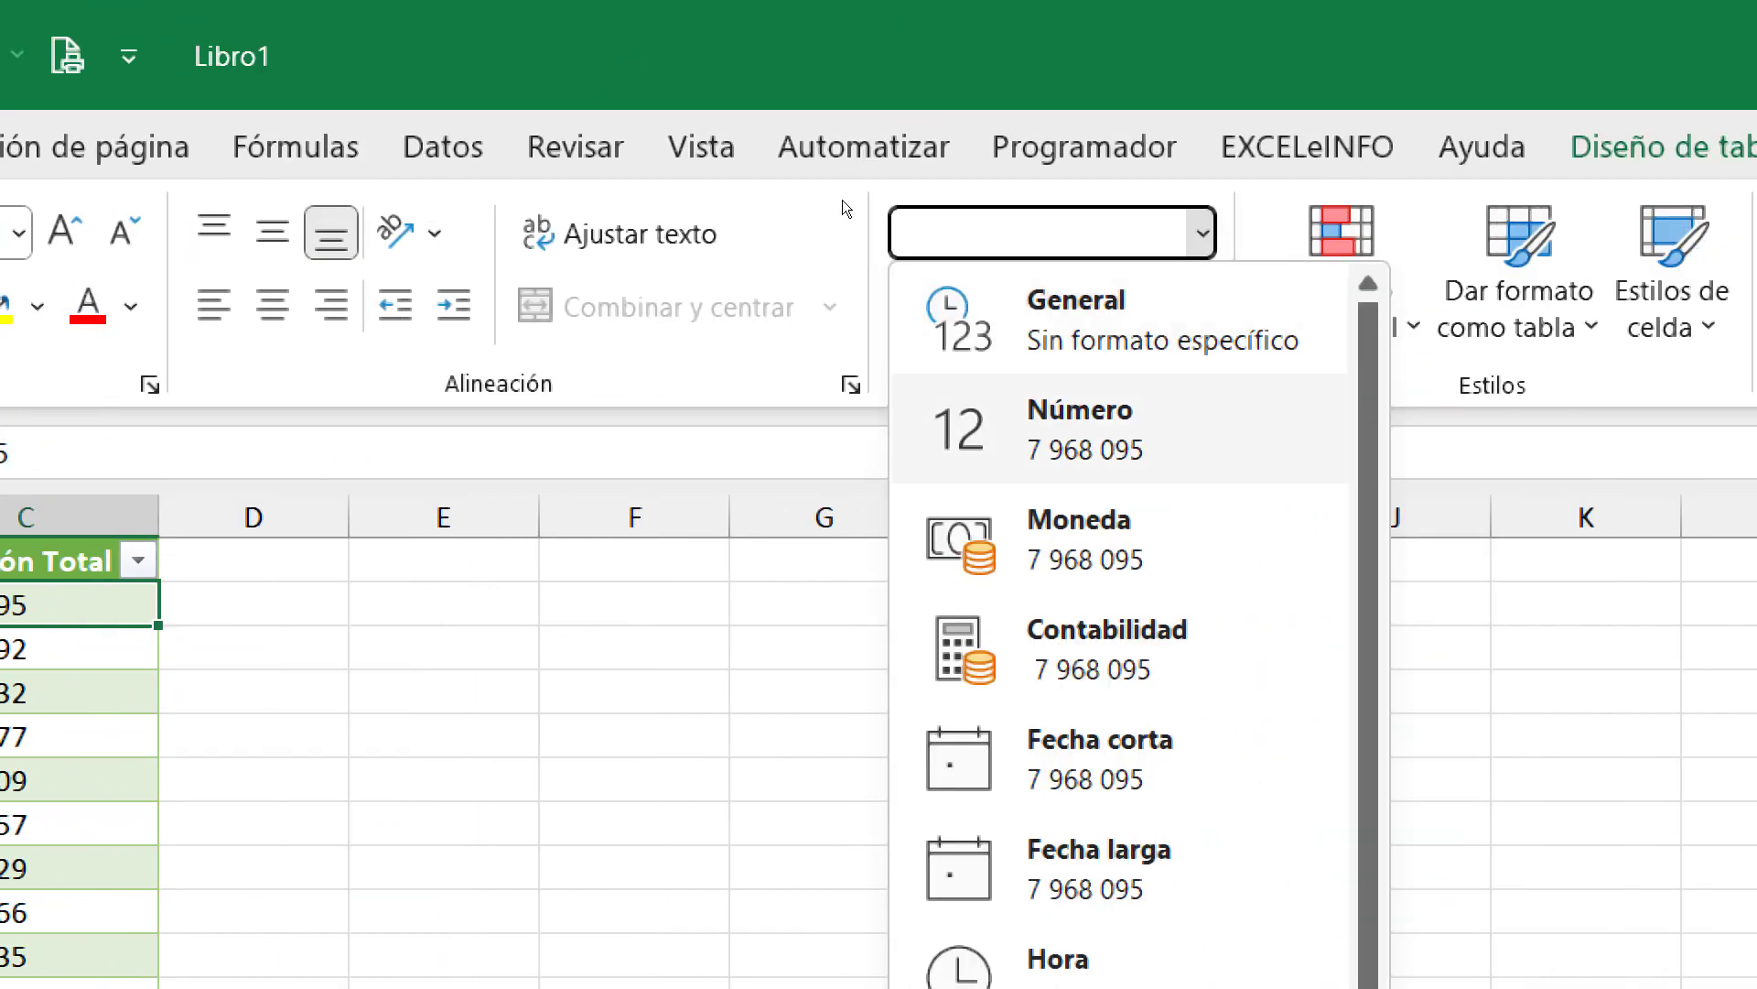
pyautogui.press('Return')
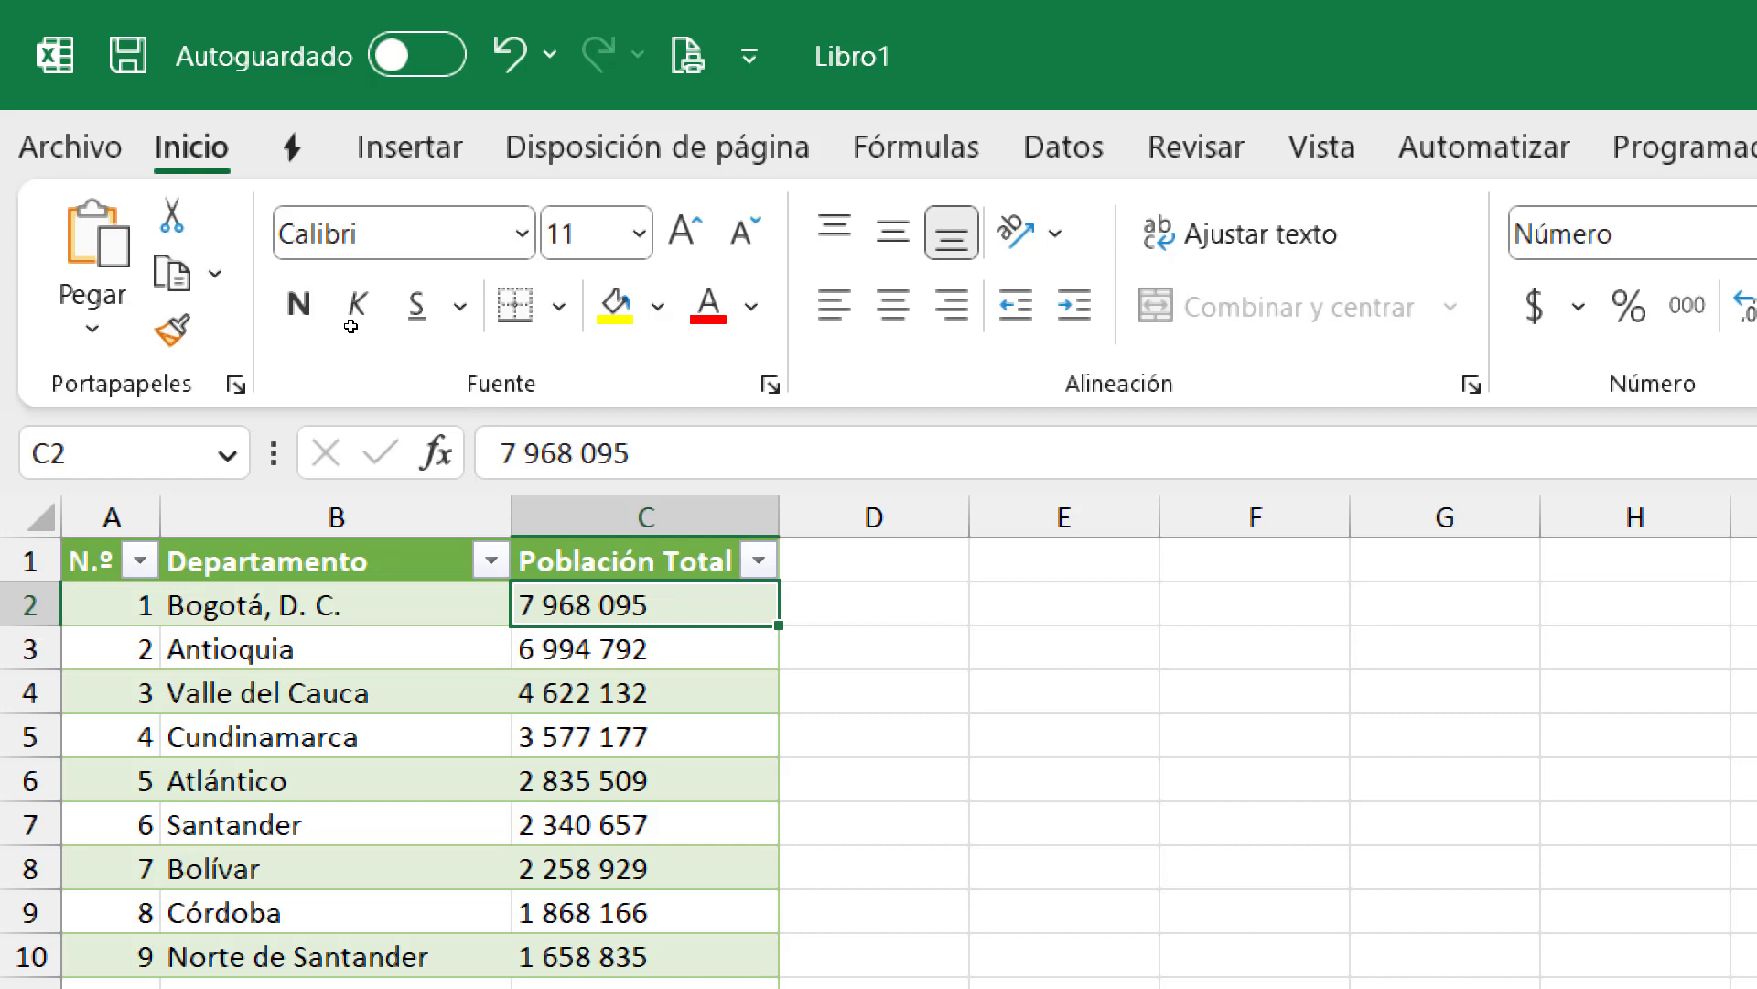
# Try to replace all ordinary spaces with nothing throughout the Población Total column, and undo the replacement
pyautogui.hotkey('shift', 'Down')
pyautogui.hotkey('shift', 'Down')
pyautogui.hotkey('shift', 'Down')
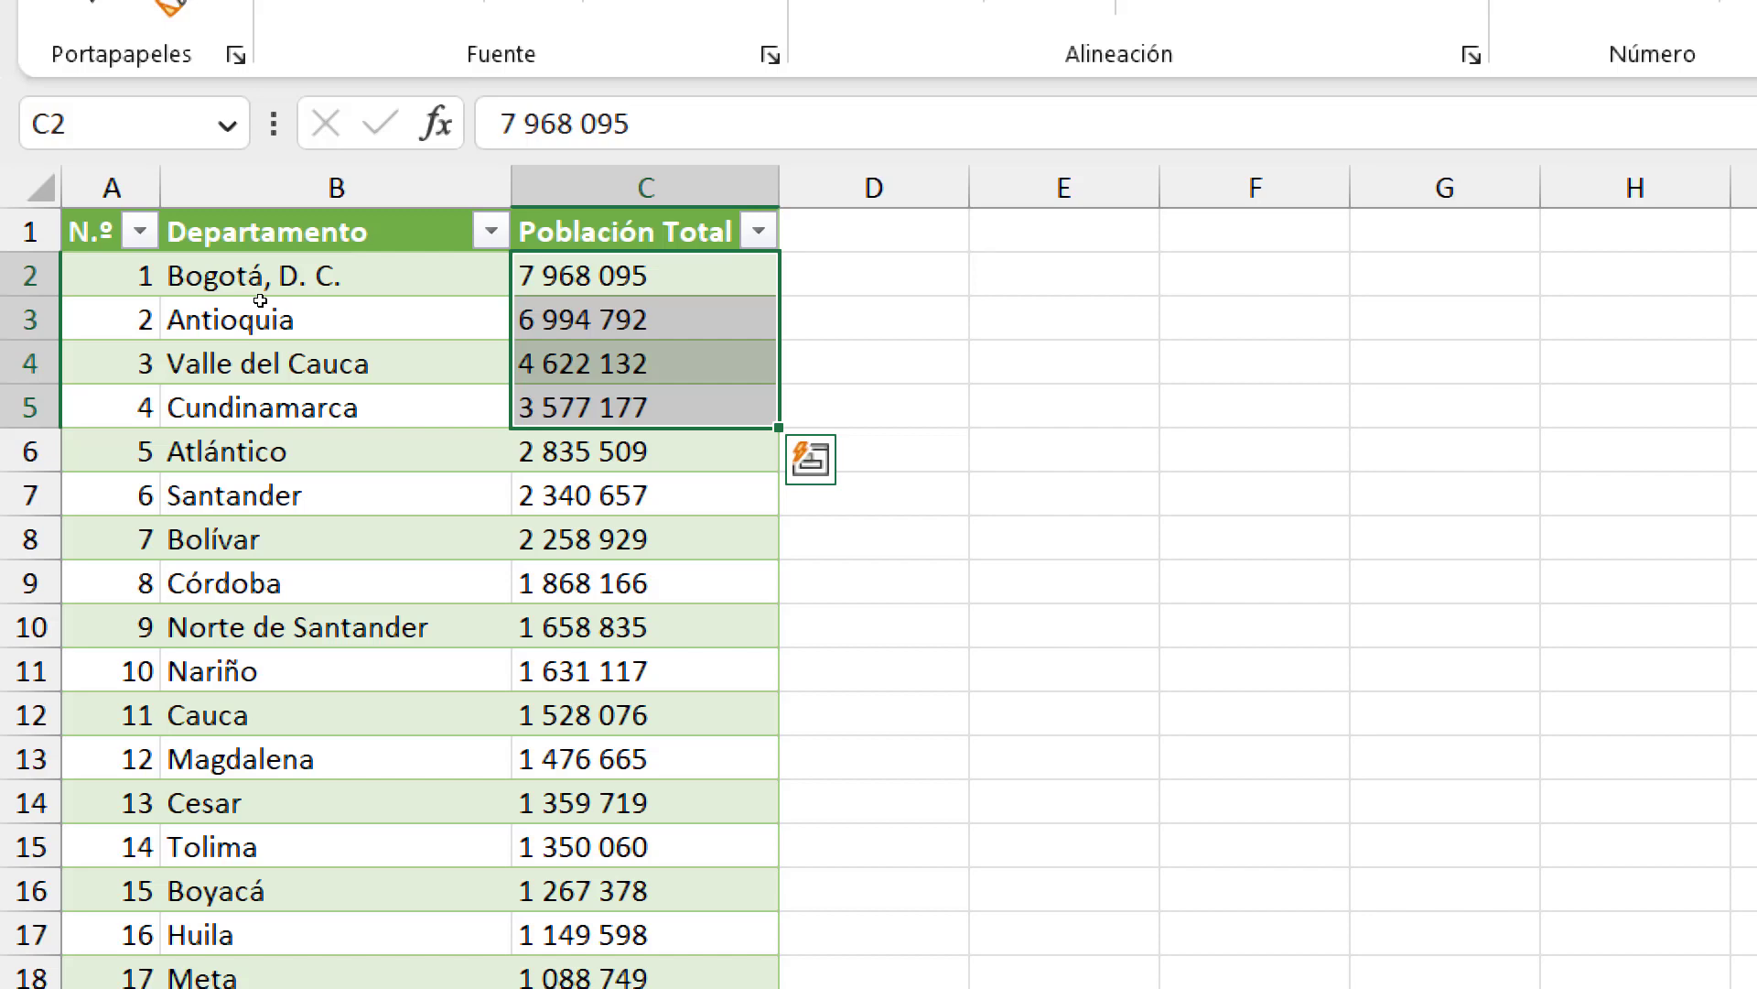
pyautogui.hotkey('ctrl', 'space')
pyautogui.hotkey('ctrl', 'space')
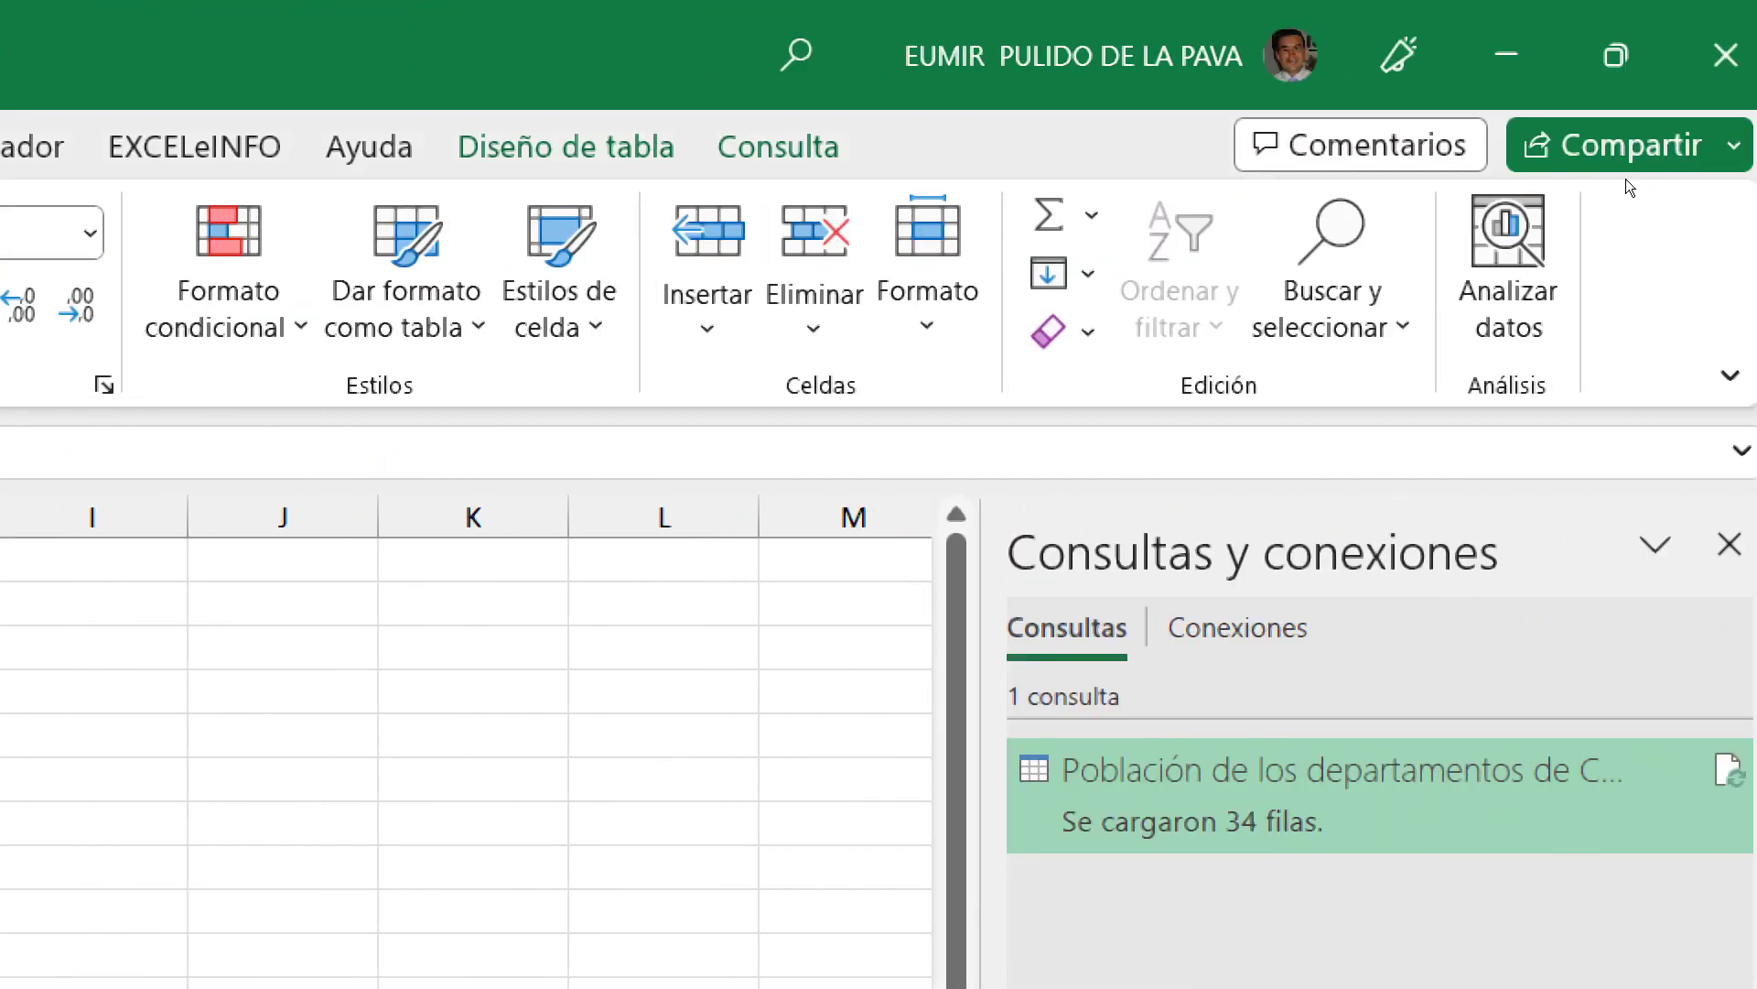
pyautogui.click(1331, 275)
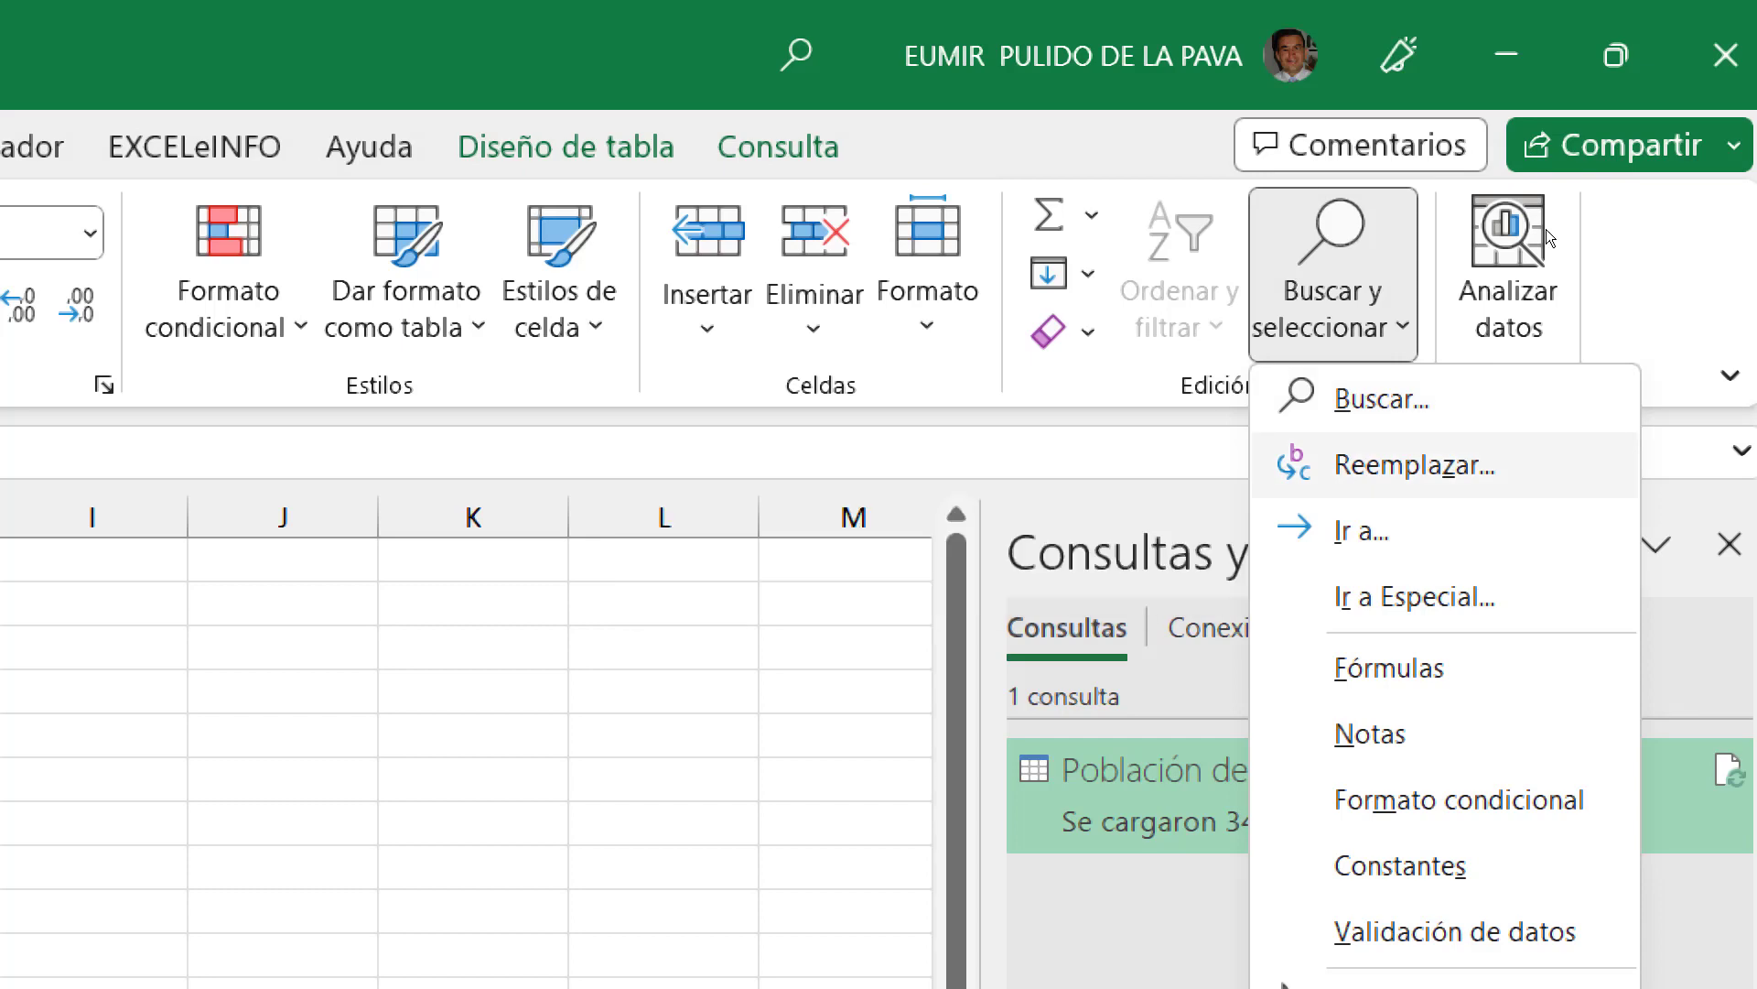
pyautogui.click(1415, 464)
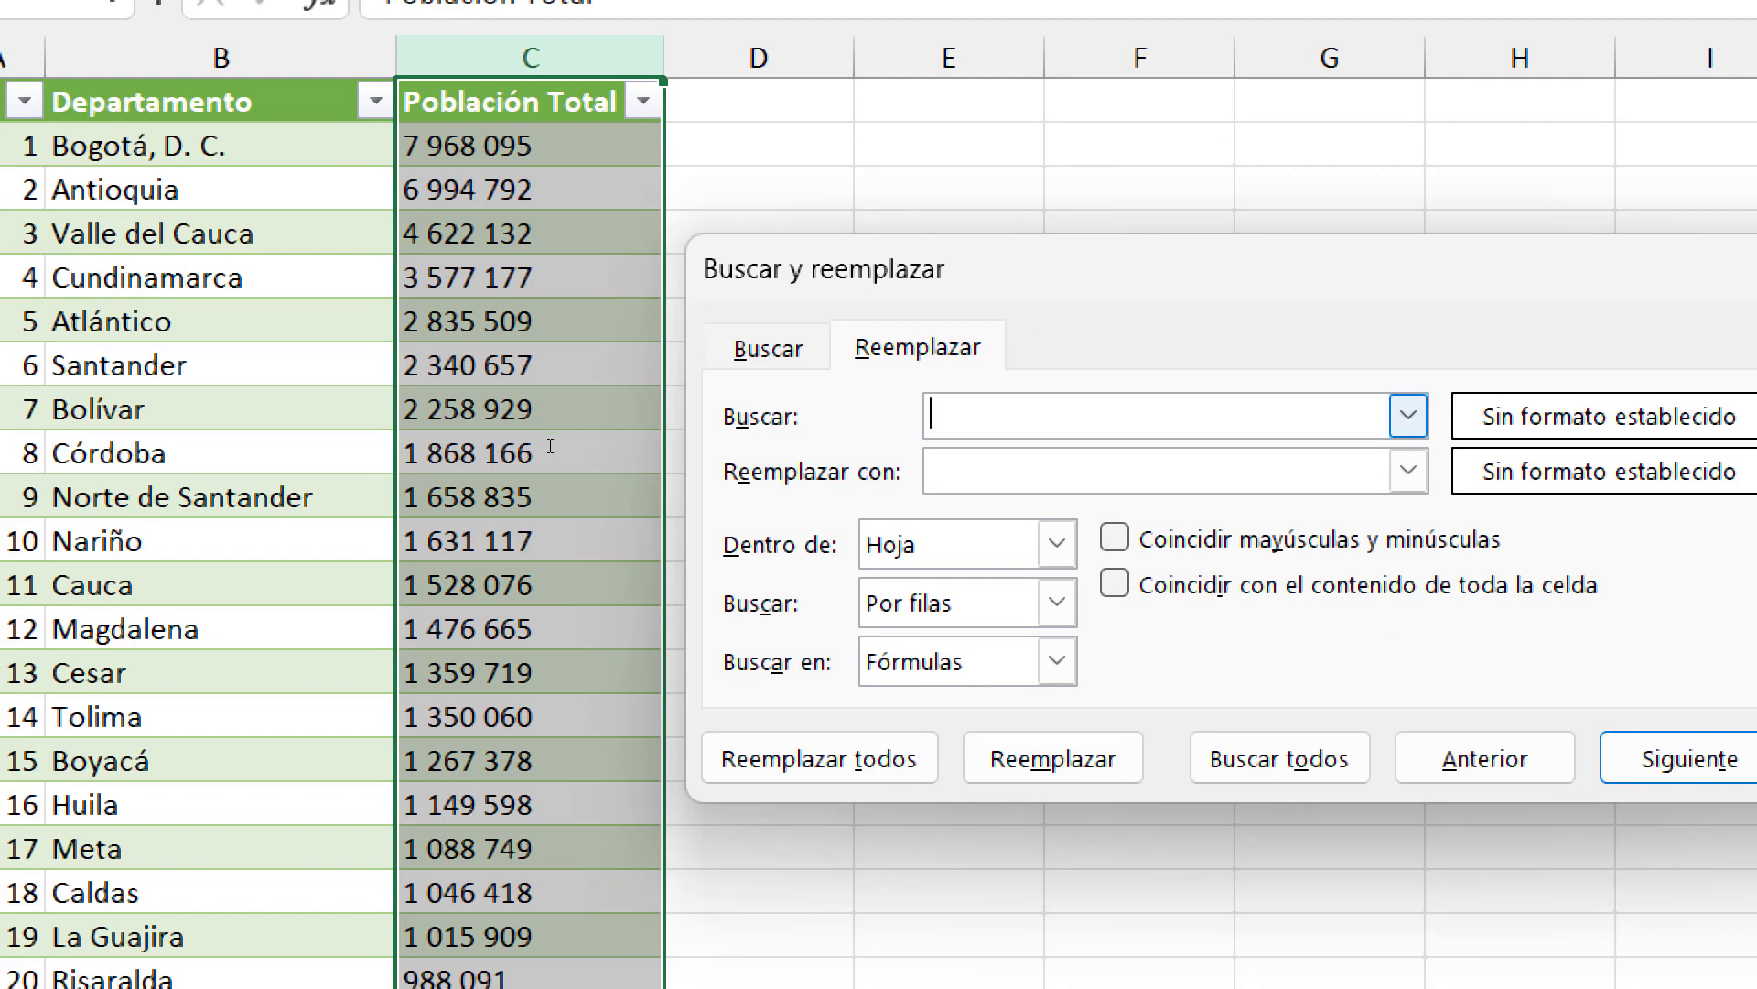
pyautogui.press('Tab')
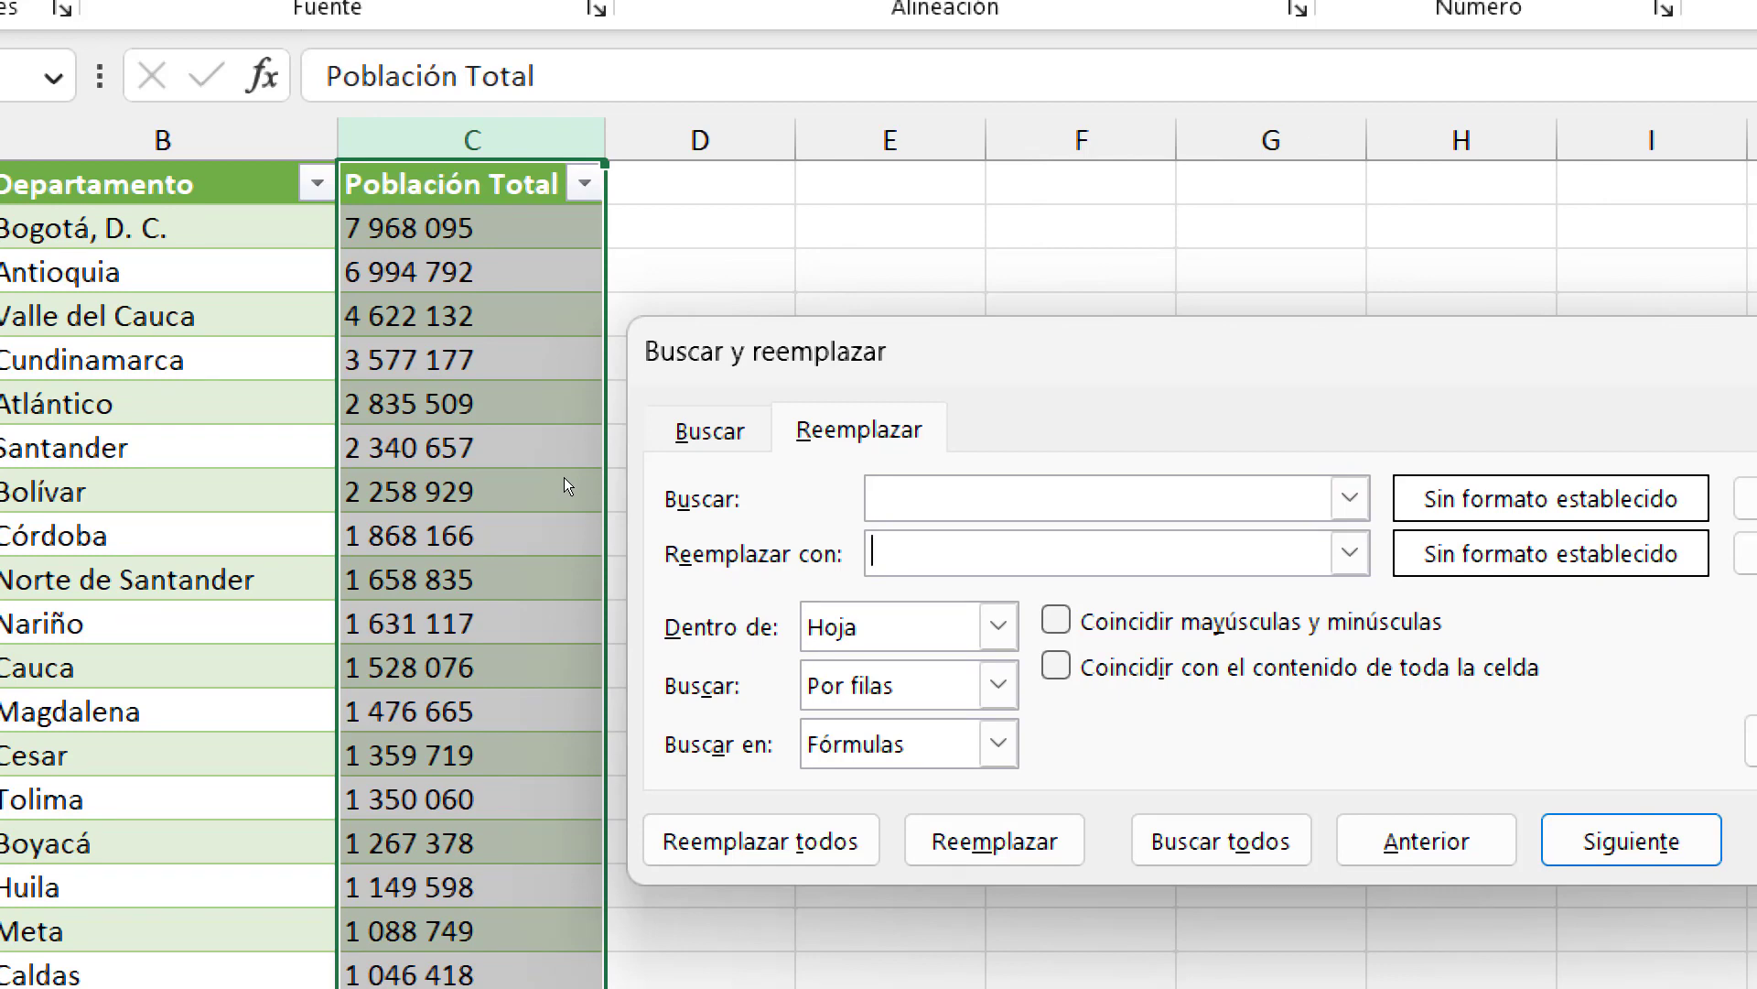
pyautogui.press('Tab')
pyautogui.press('Tab')
pyautogui.press('Tab')
pyautogui.press('Tab')
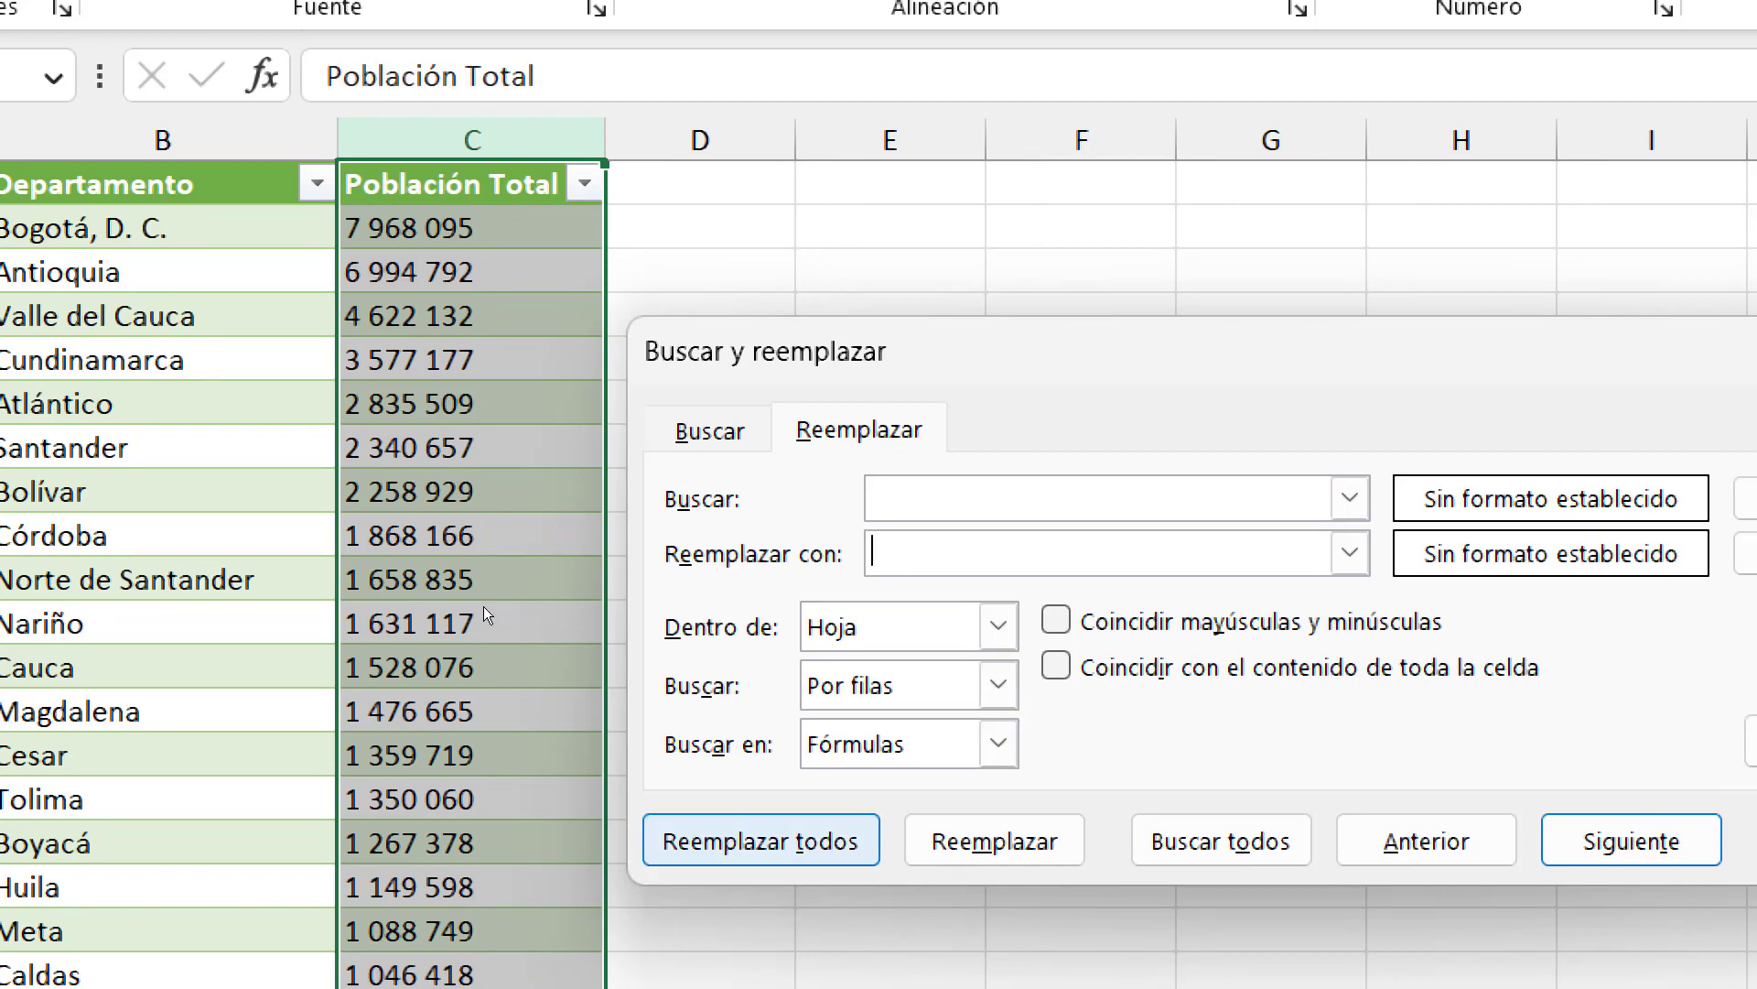
pyautogui.press('Return')
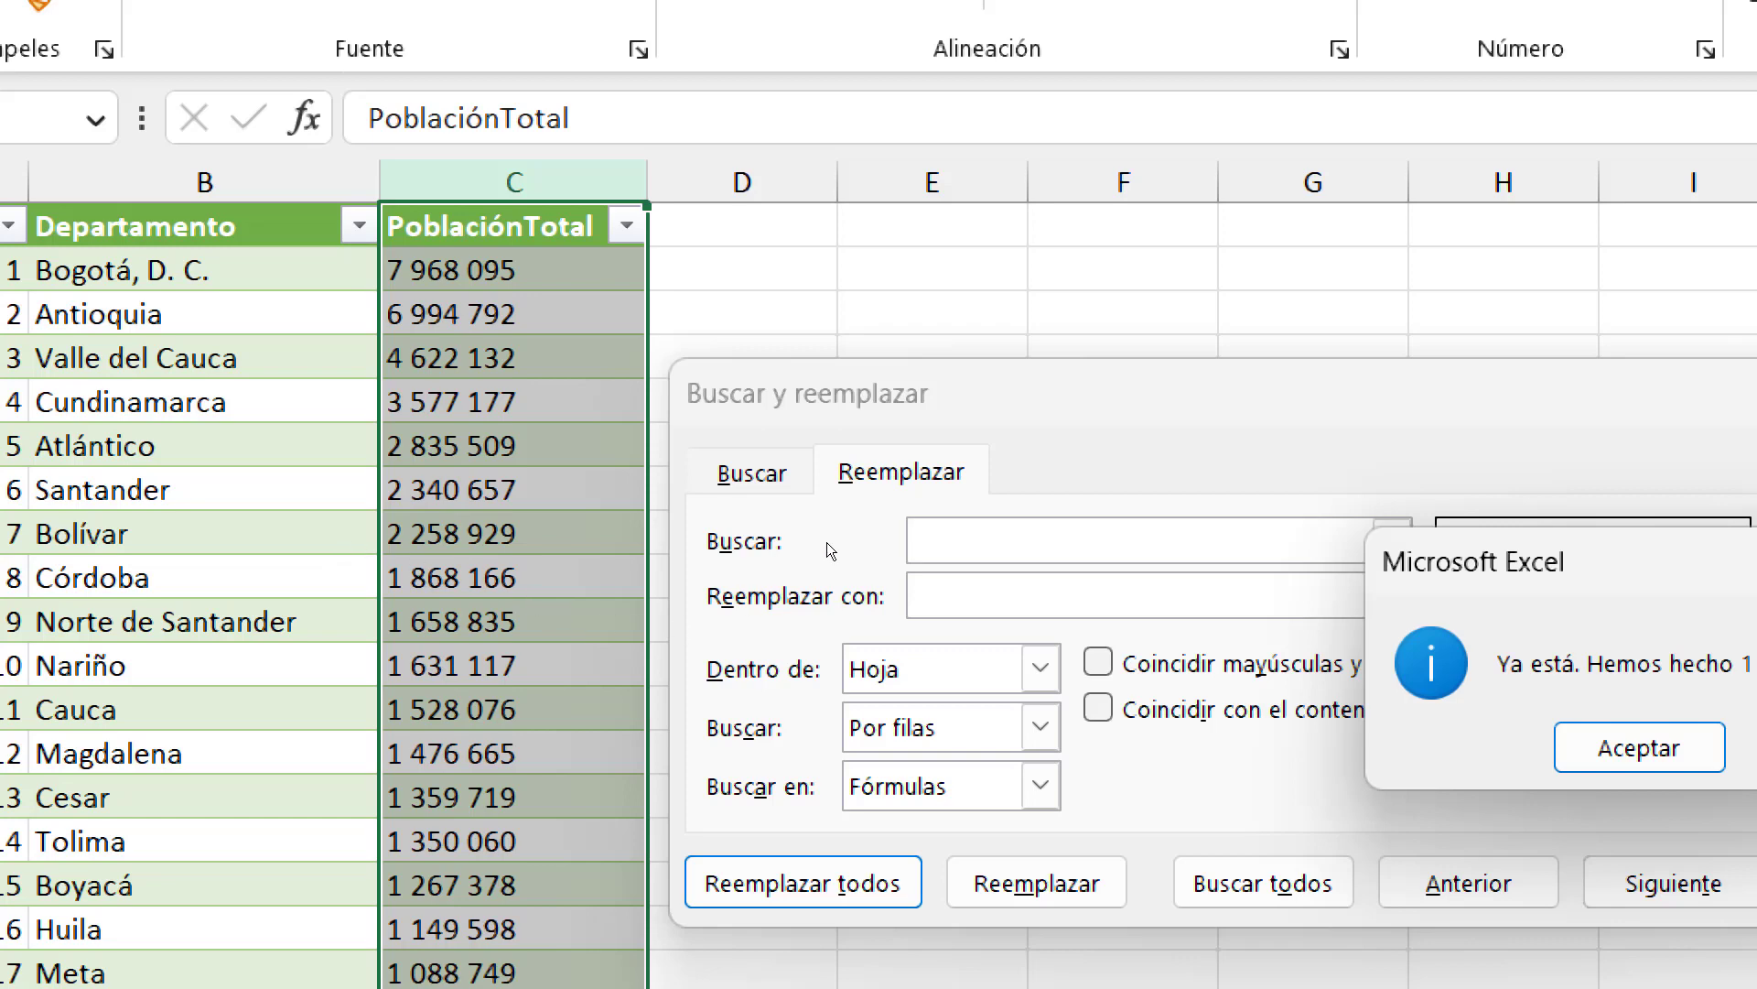
pyautogui.press('Return')
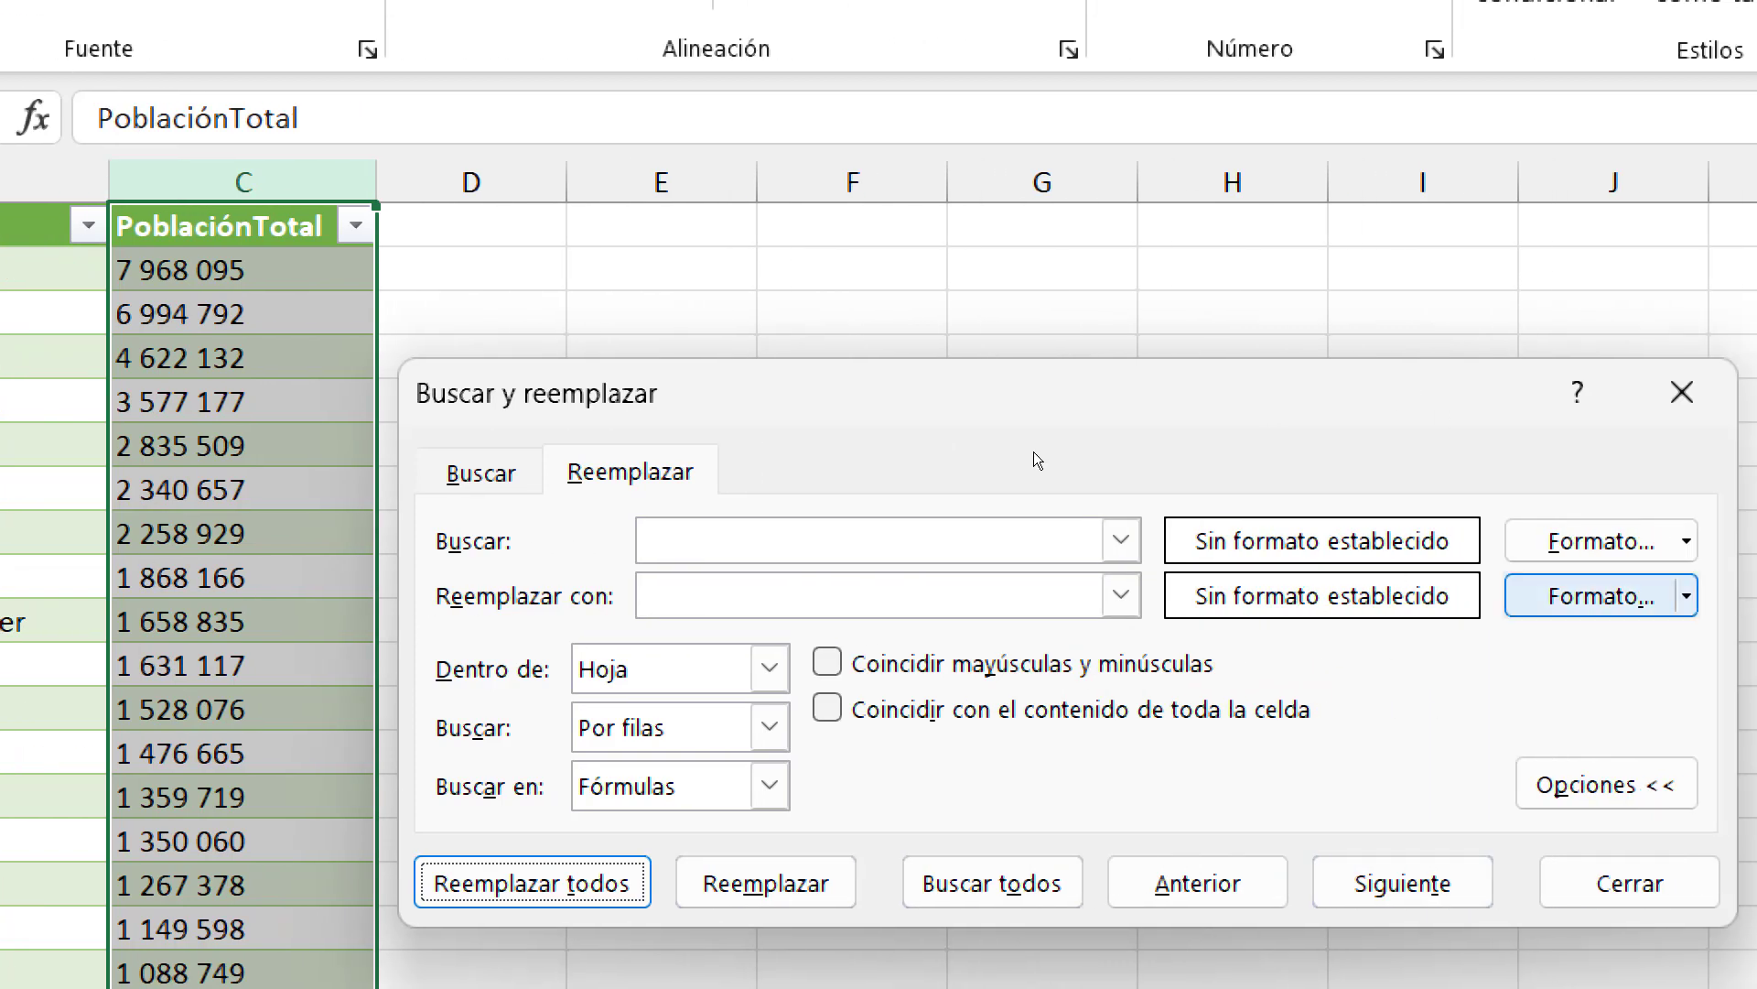
pyautogui.press('Escape')
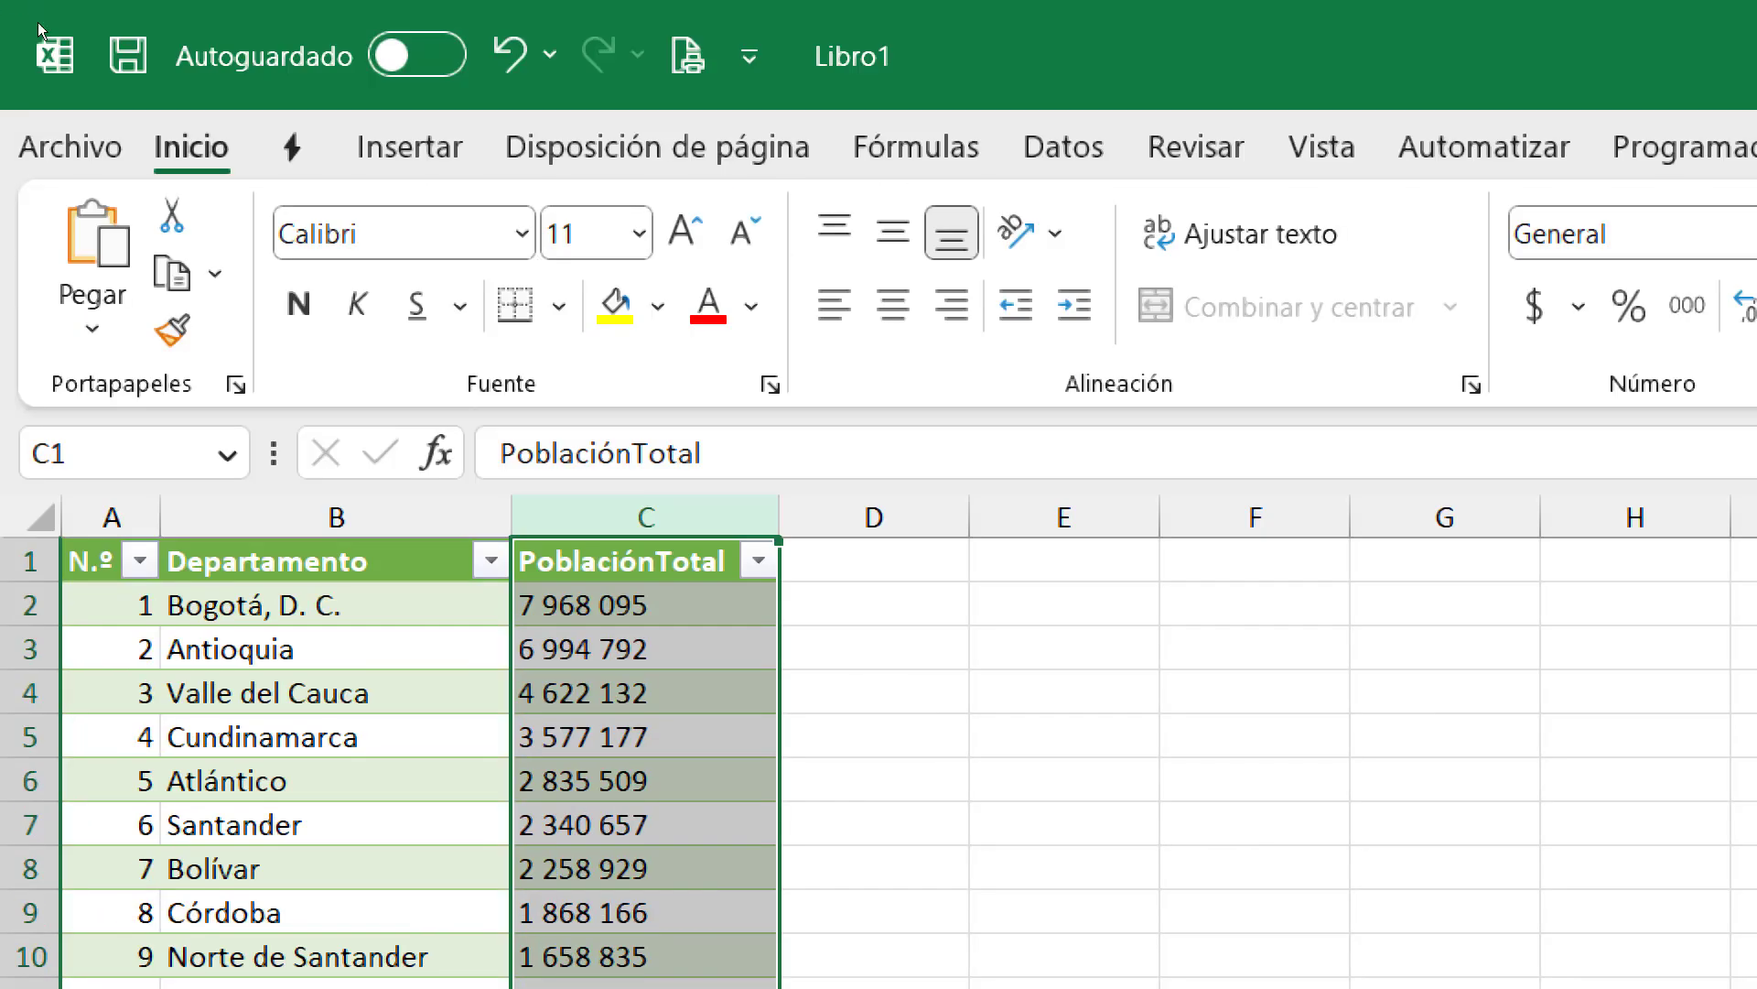
pyautogui.click(510, 53)
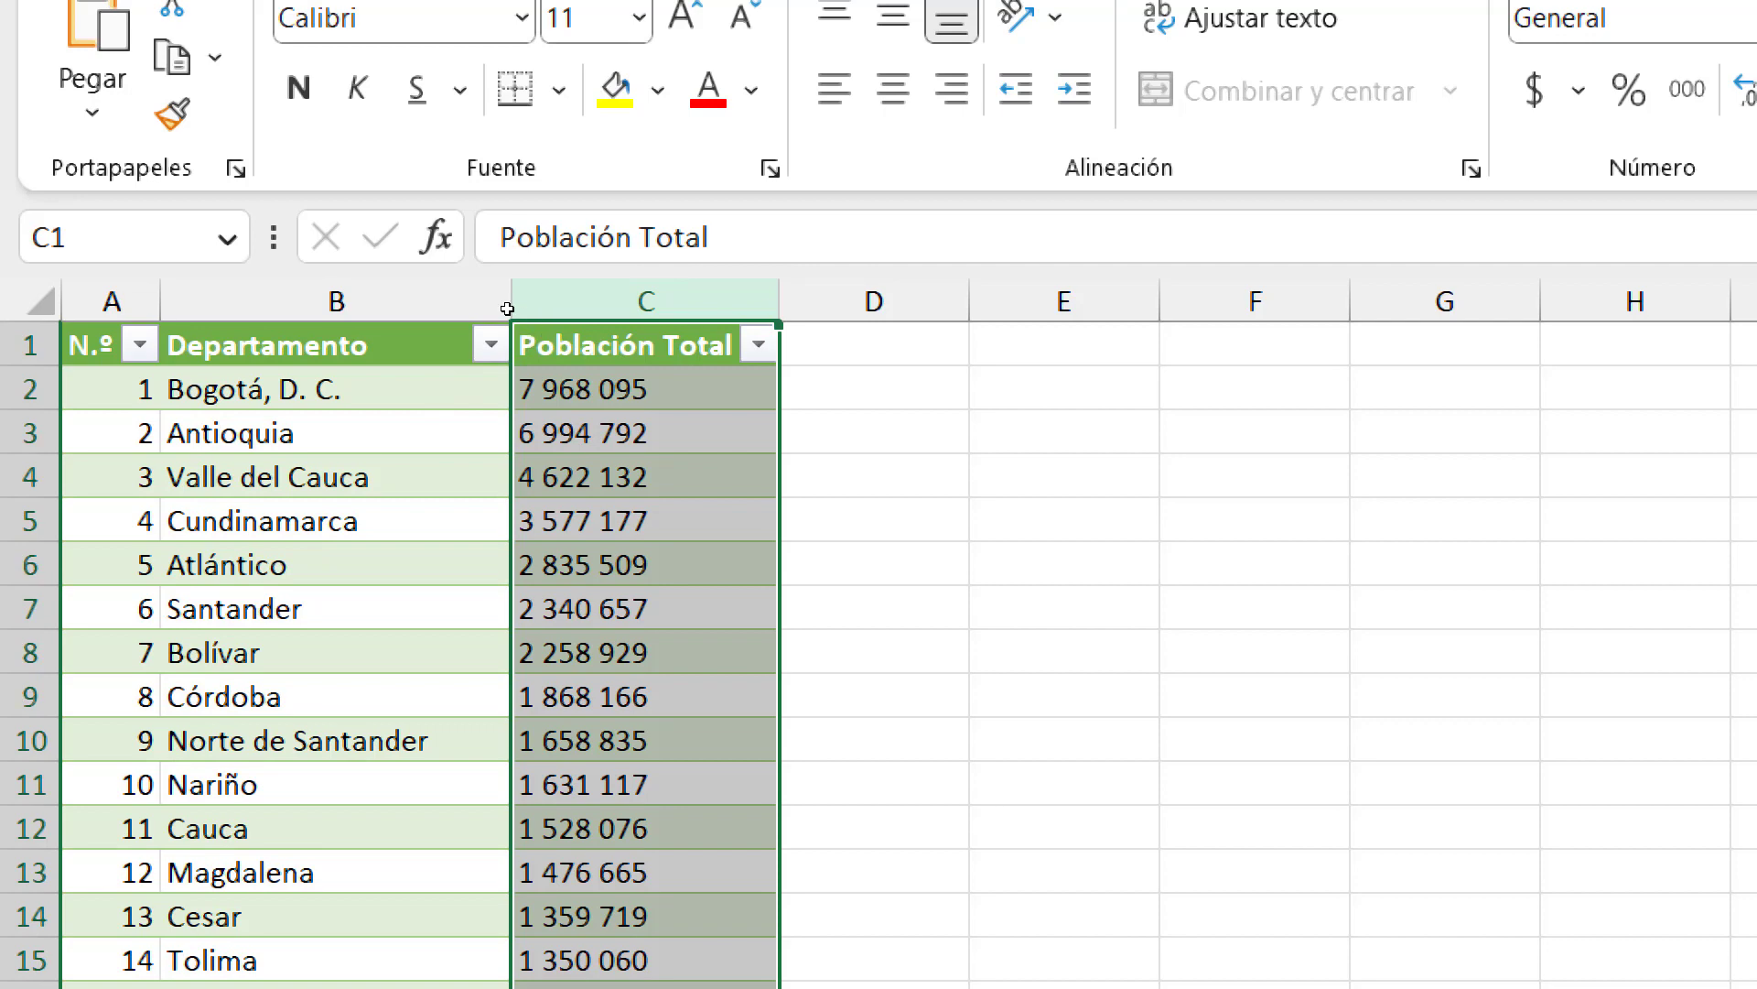
# Set the font size of cell E2 to 16 and widen column E to make room for a long formula
pyautogui.press('Right')
pyautogui.press('Right')
pyautogui.press('Down')
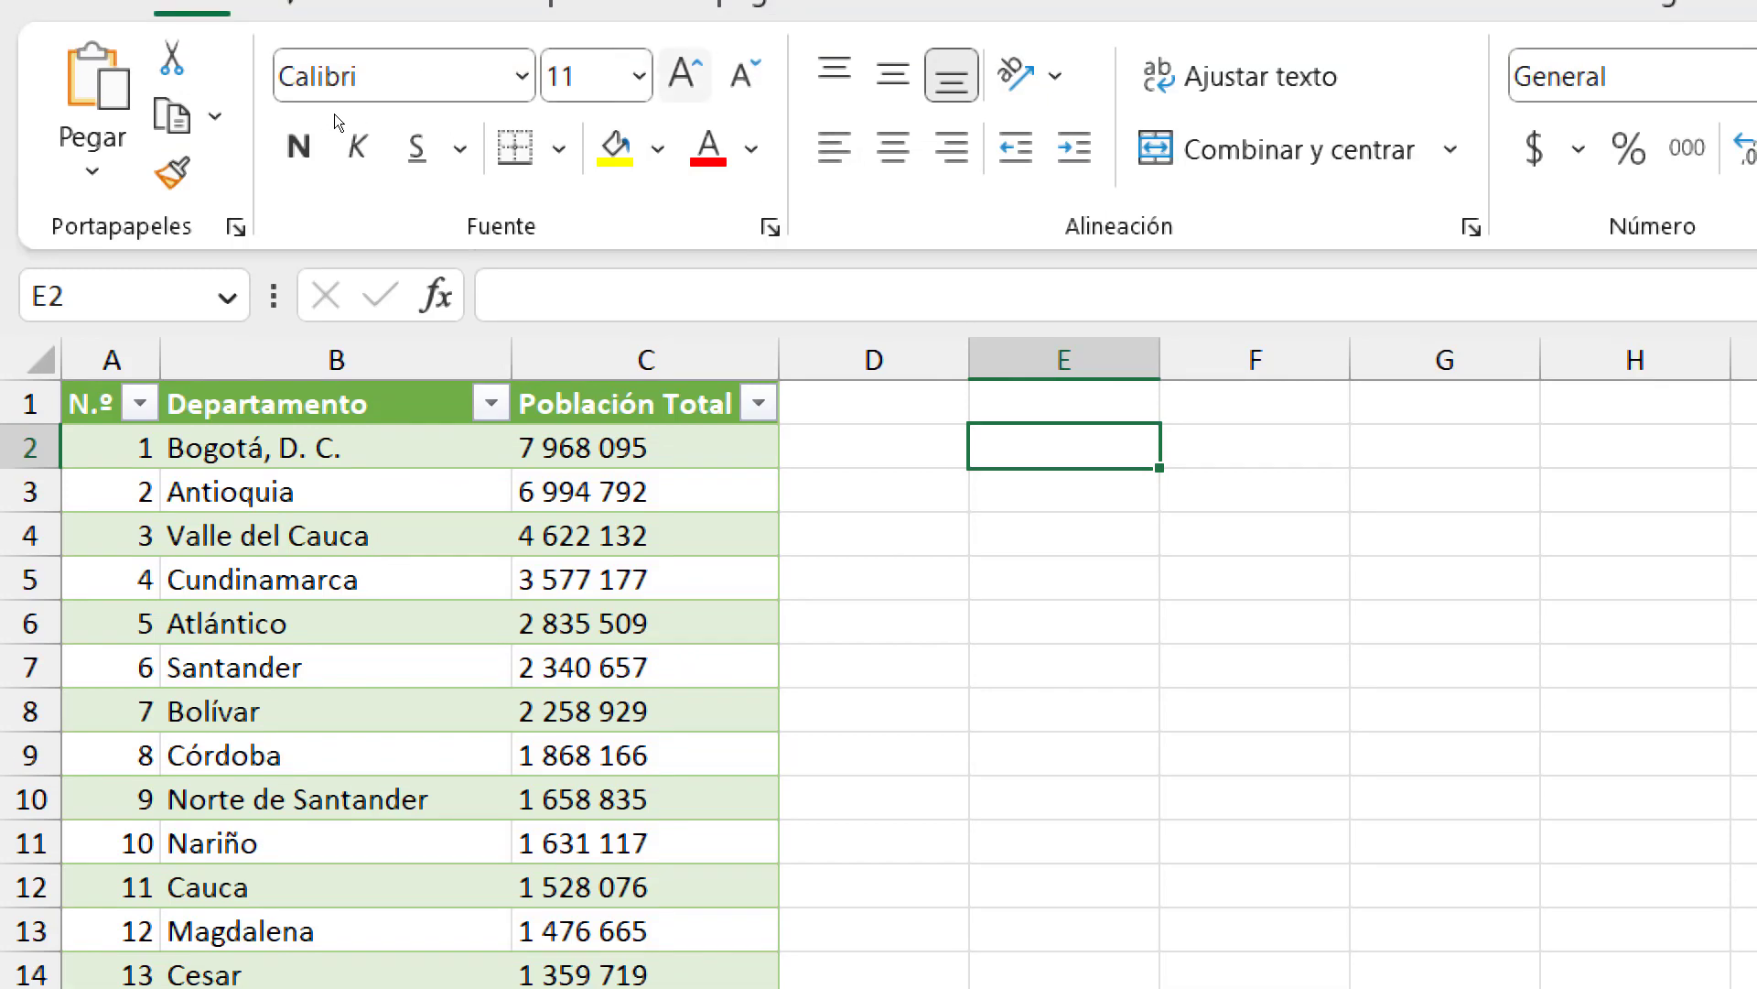
pyautogui.click(684, 73)
pyautogui.click(685, 74)
pyautogui.click(685, 73)
pyautogui.moveTo(1160, 360); pyautogui.dragTo(1699, 360)
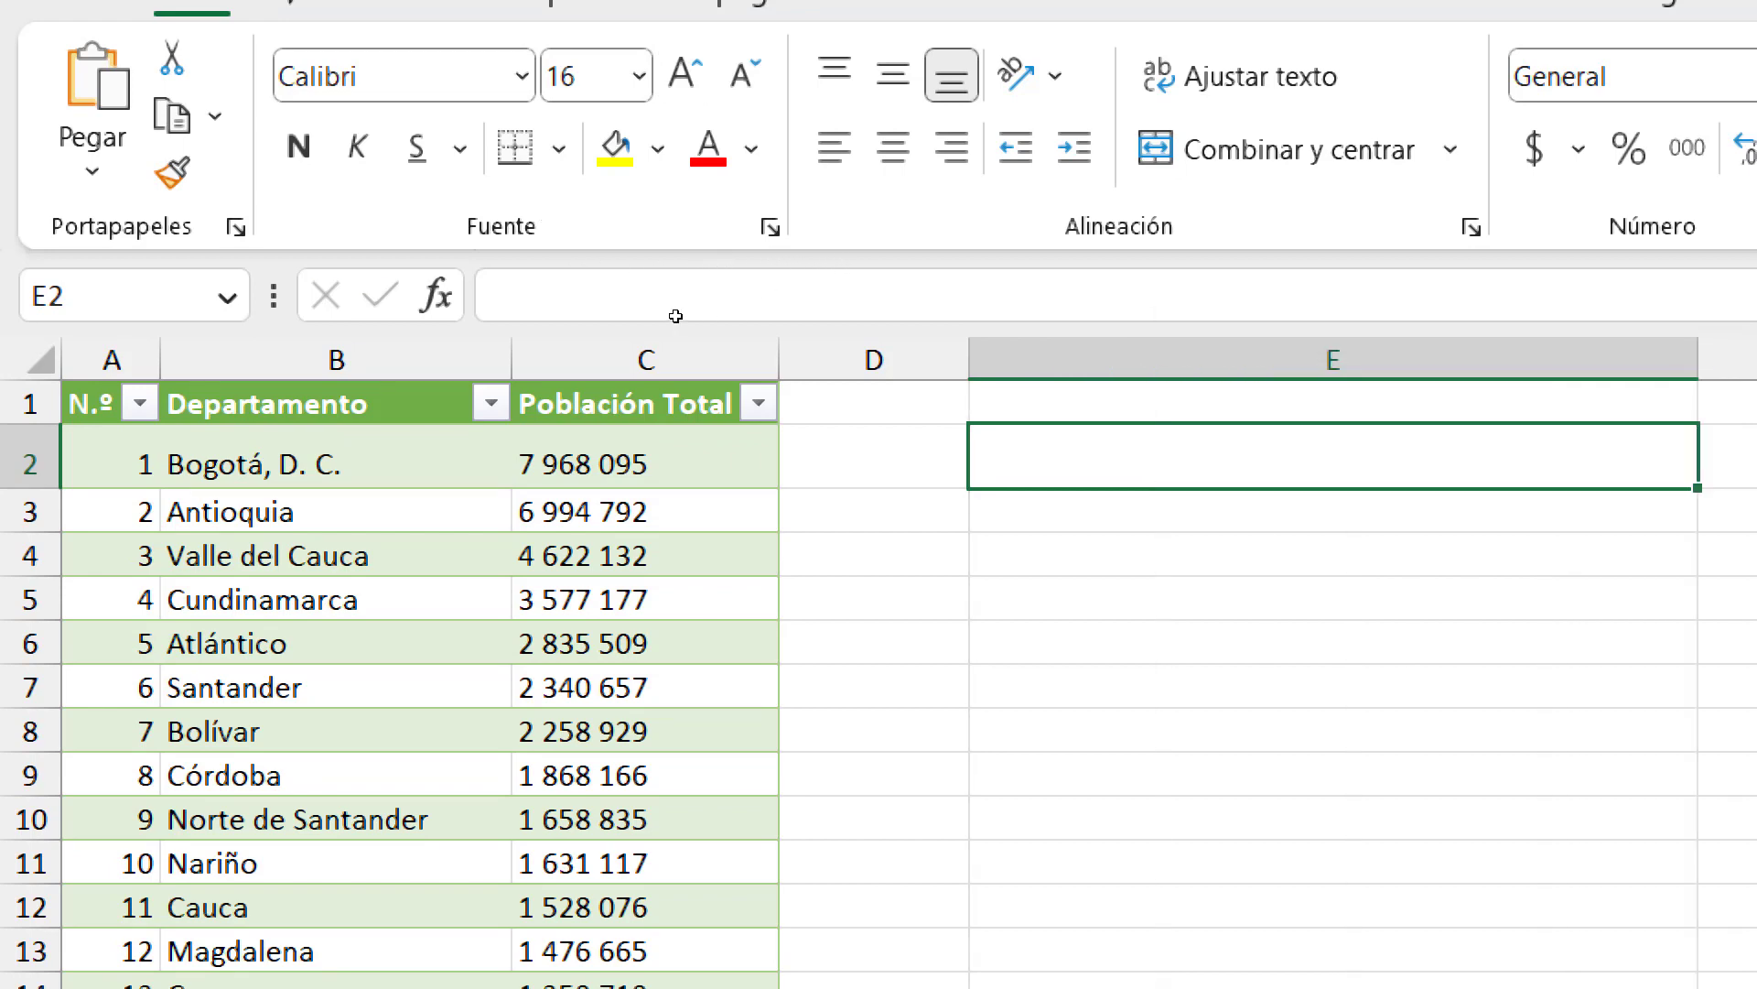
pyautogui.write('=sus')
pyautogui.press('Tab')
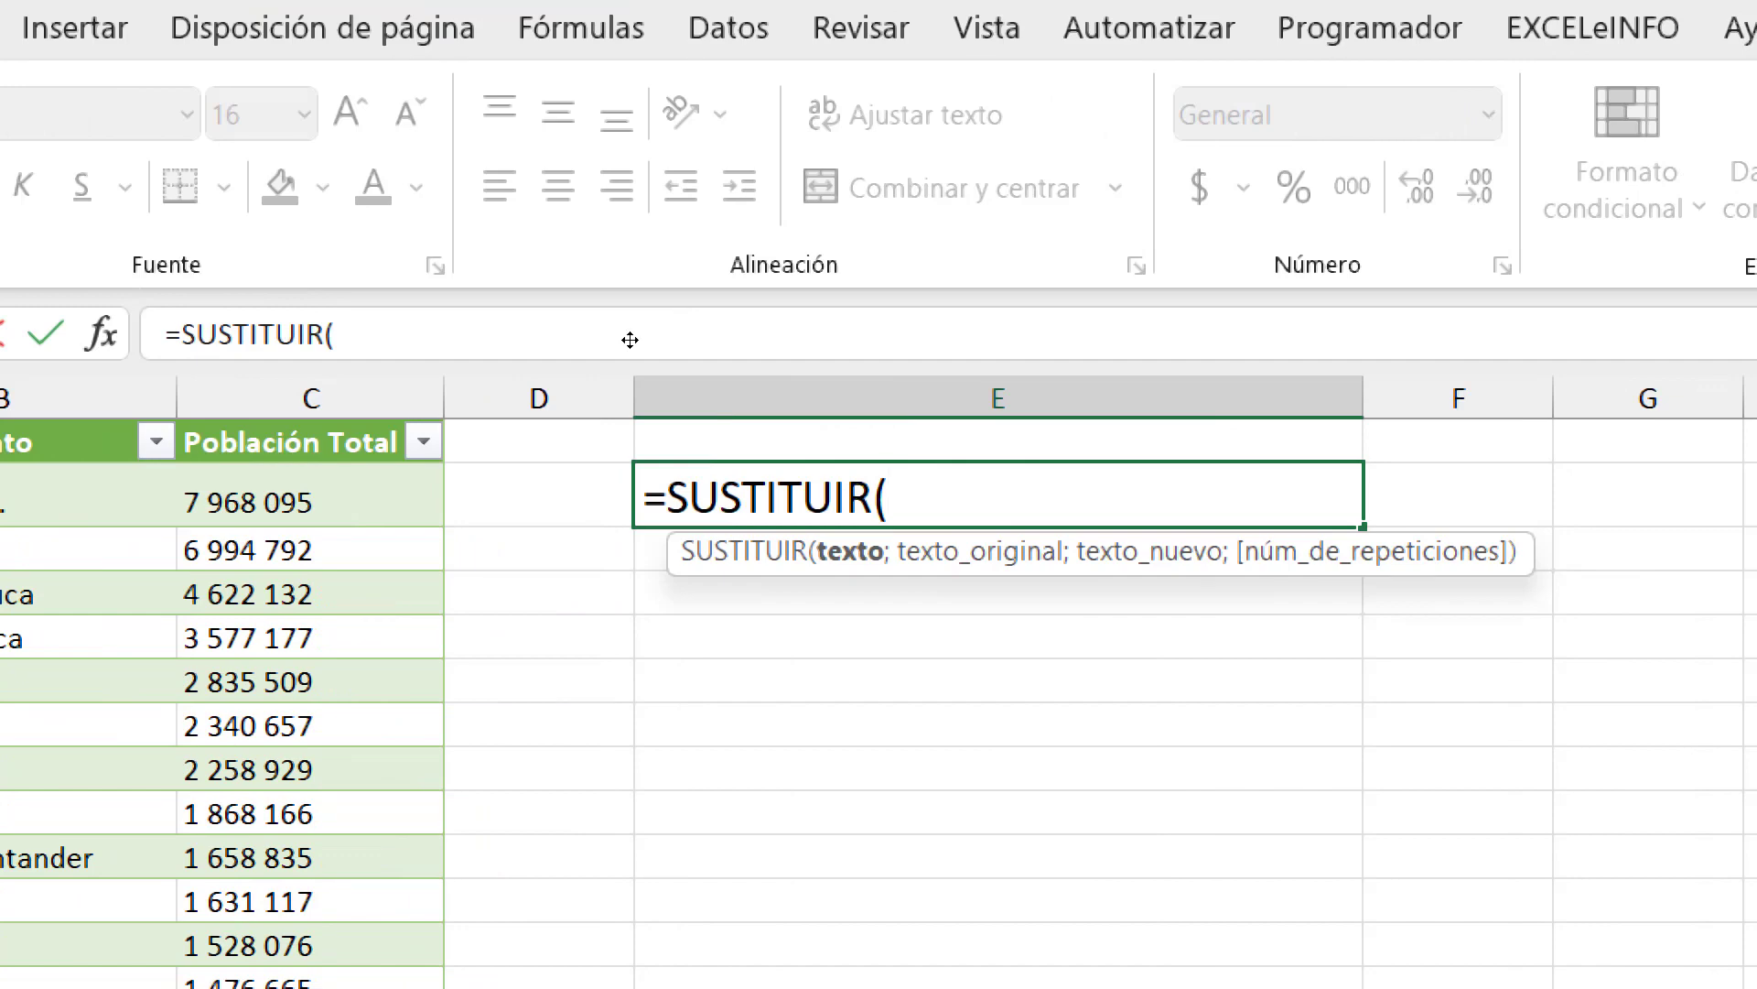
pyautogui.press('Left')
pyautogui.press('Left')
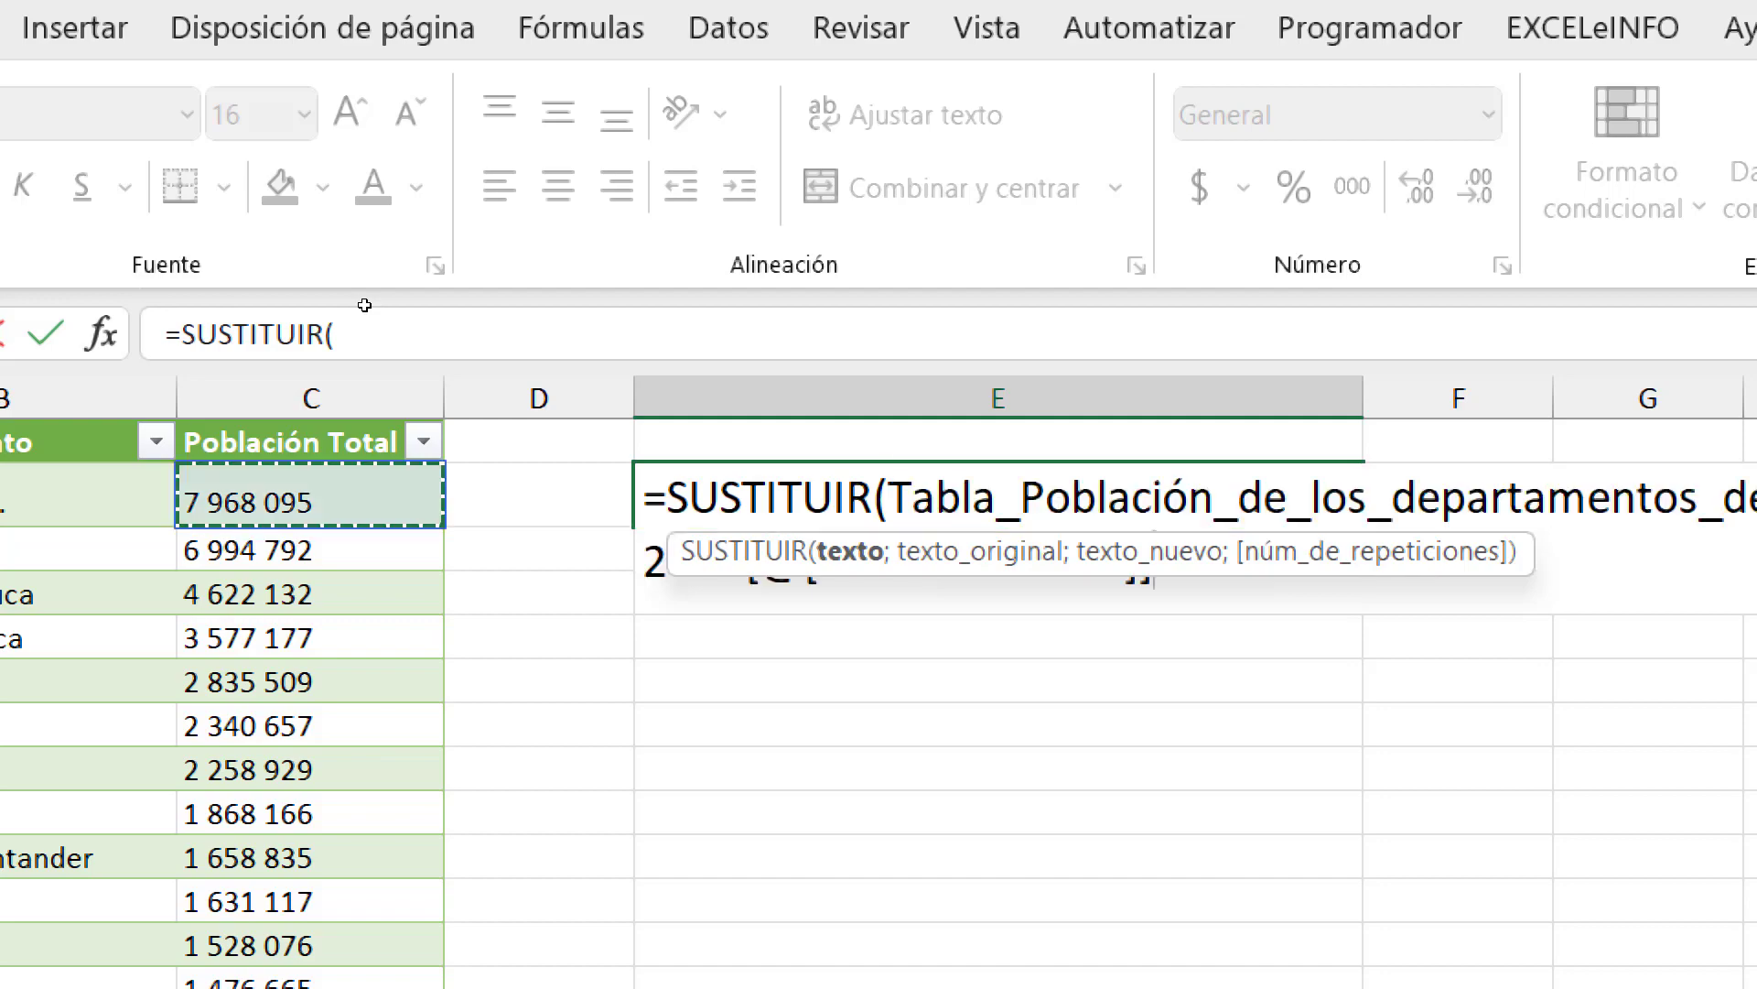
pyautogui.hotkey('ctrl', 'shift', 'Left')
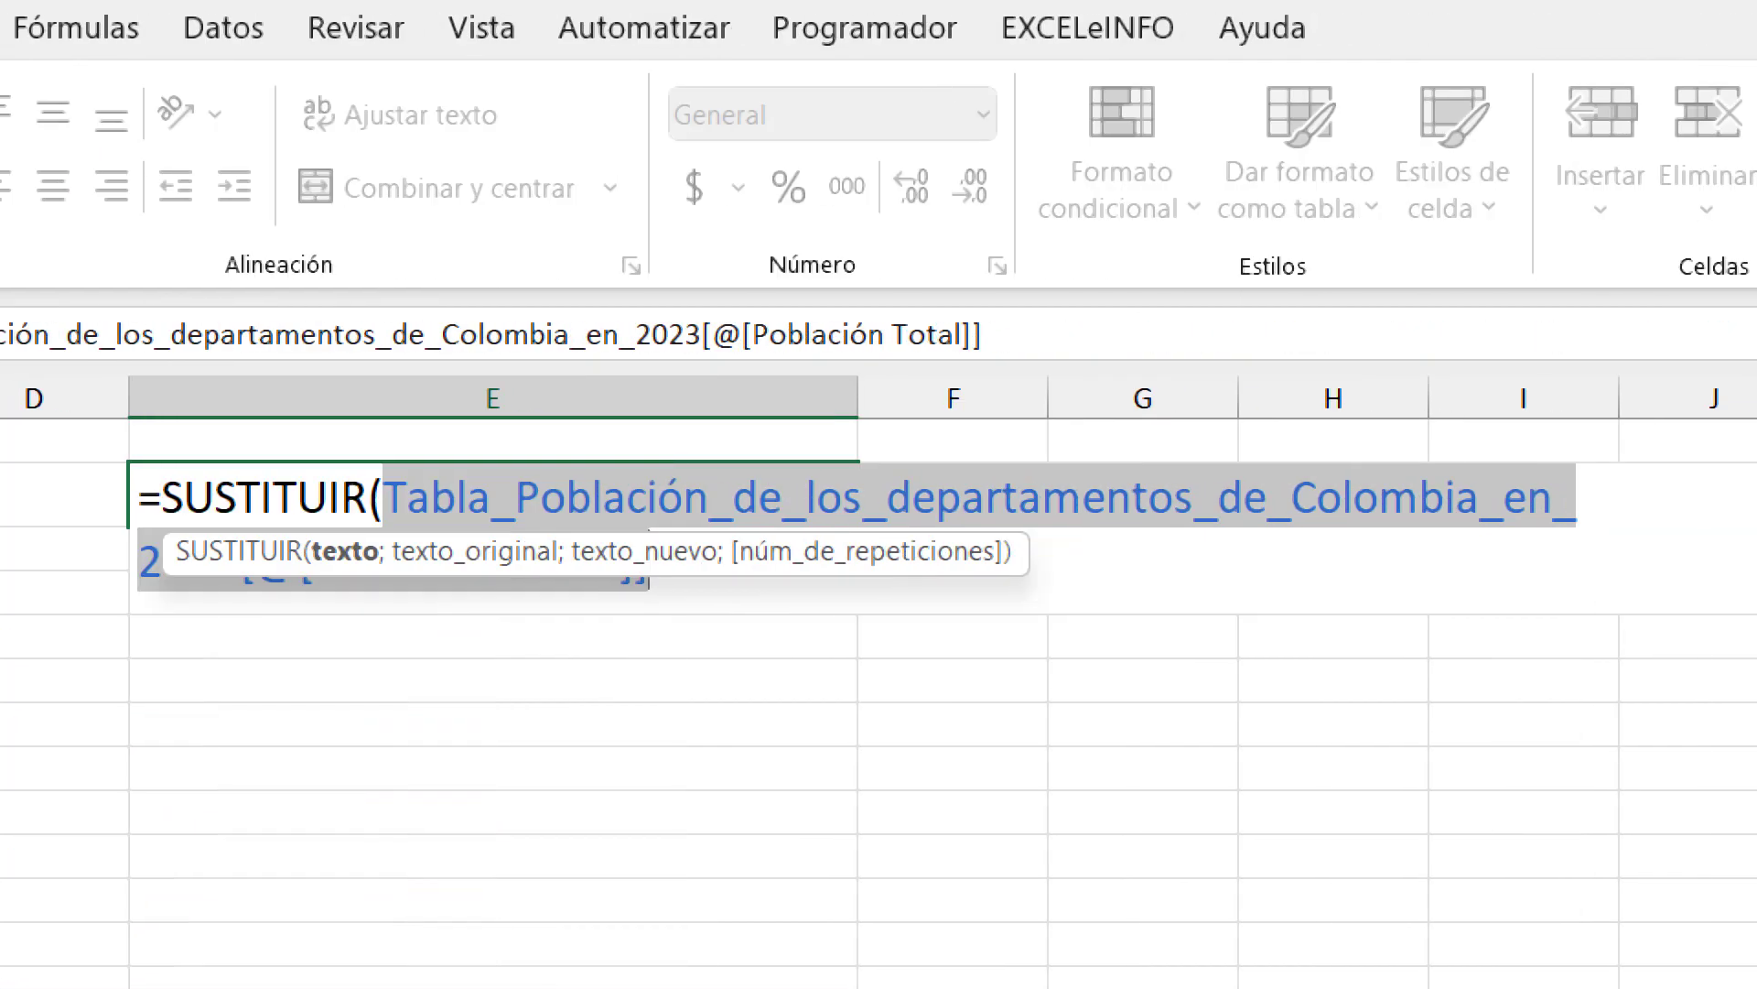
pyautogui.press('Escape')
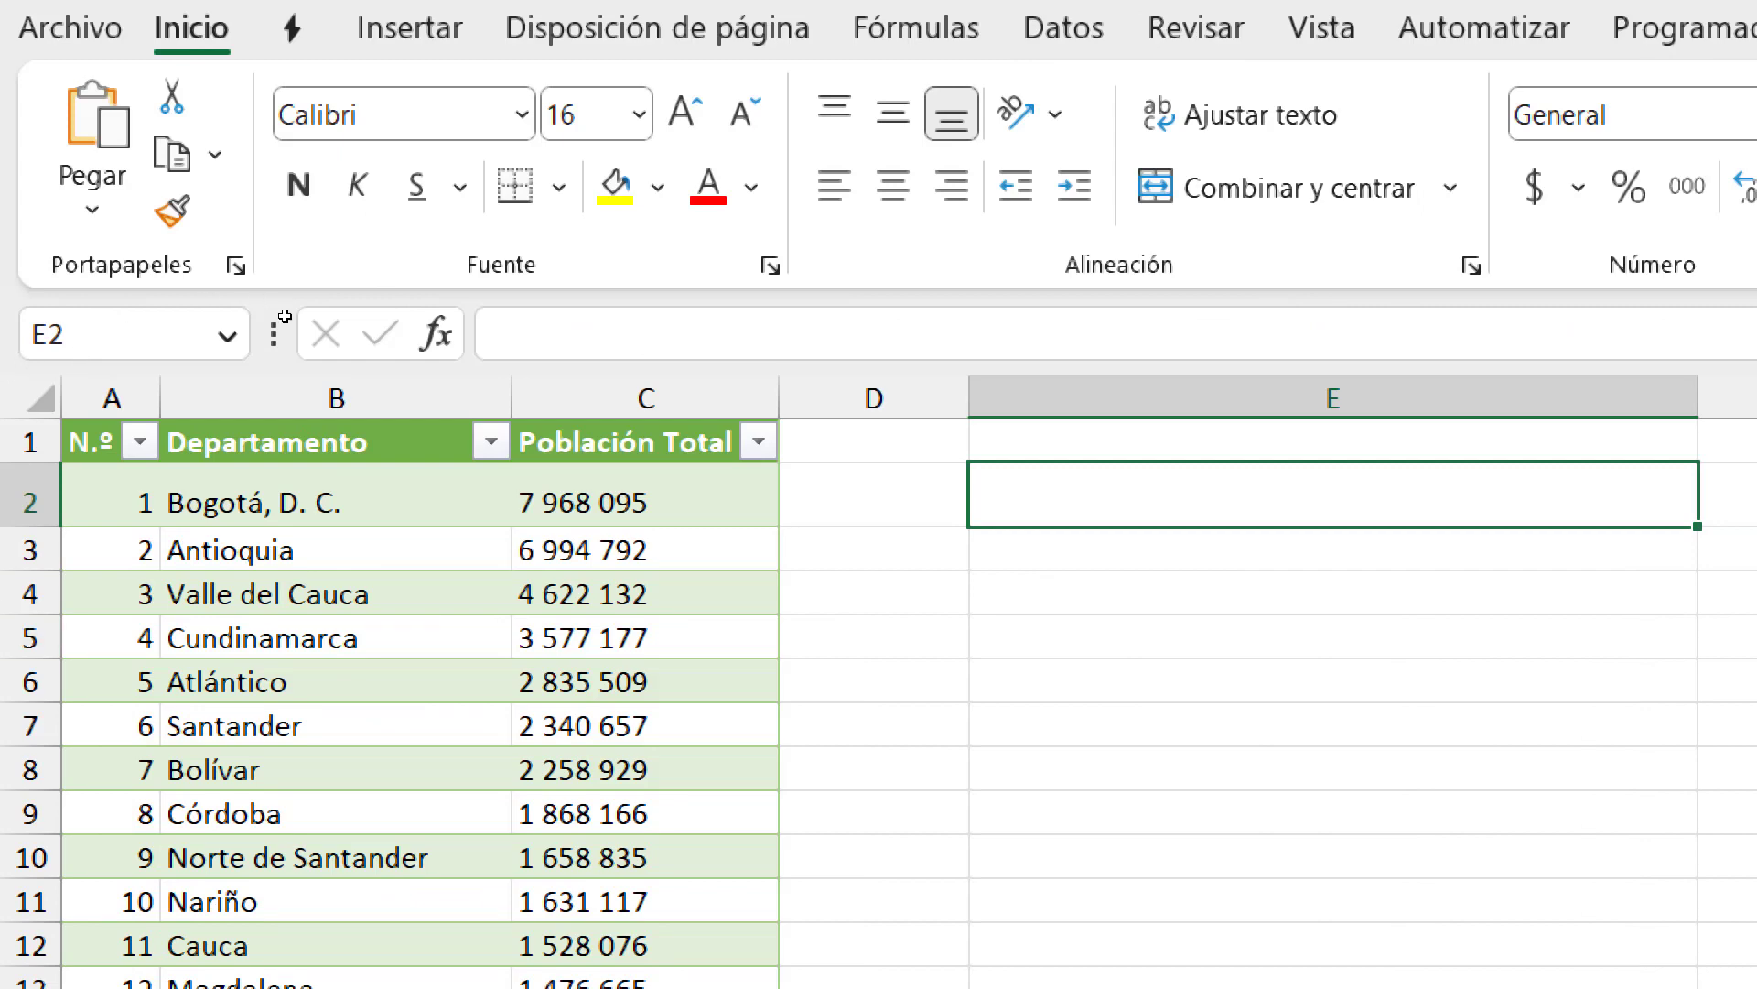
# Rename the imported departments table to POBLACION
pyautogui.press('Left')
pyautogui.press('Left')
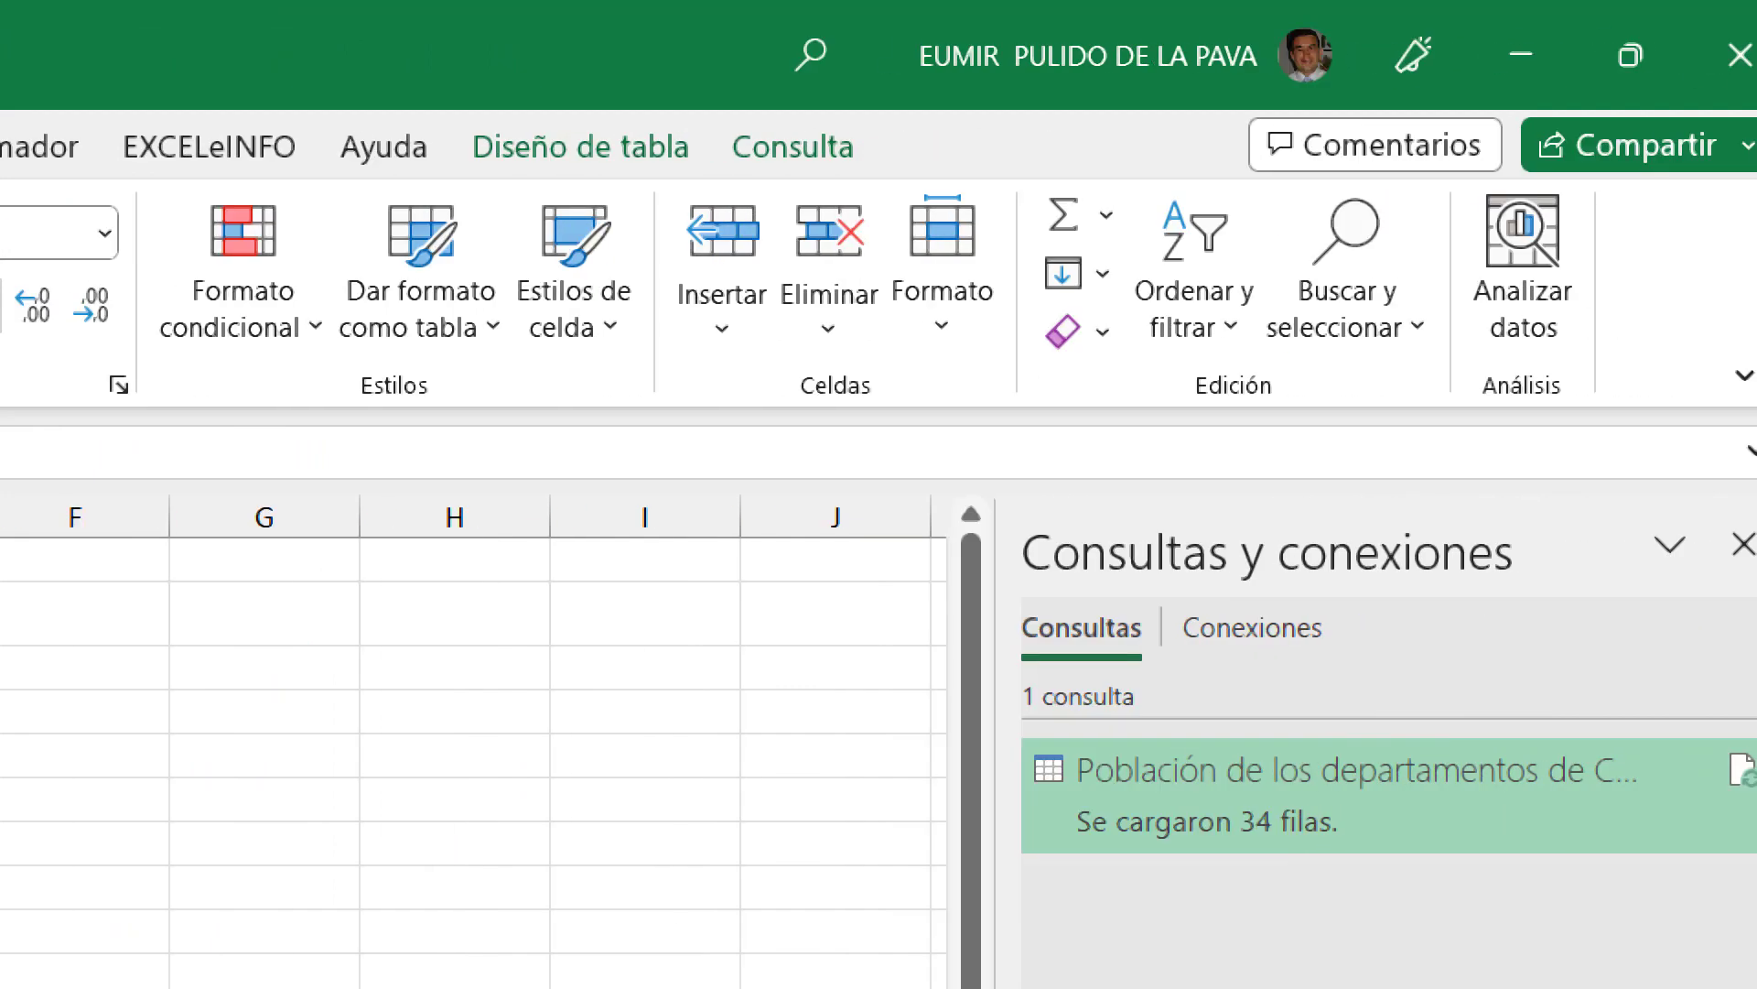
pyautogui.click(580, 147)
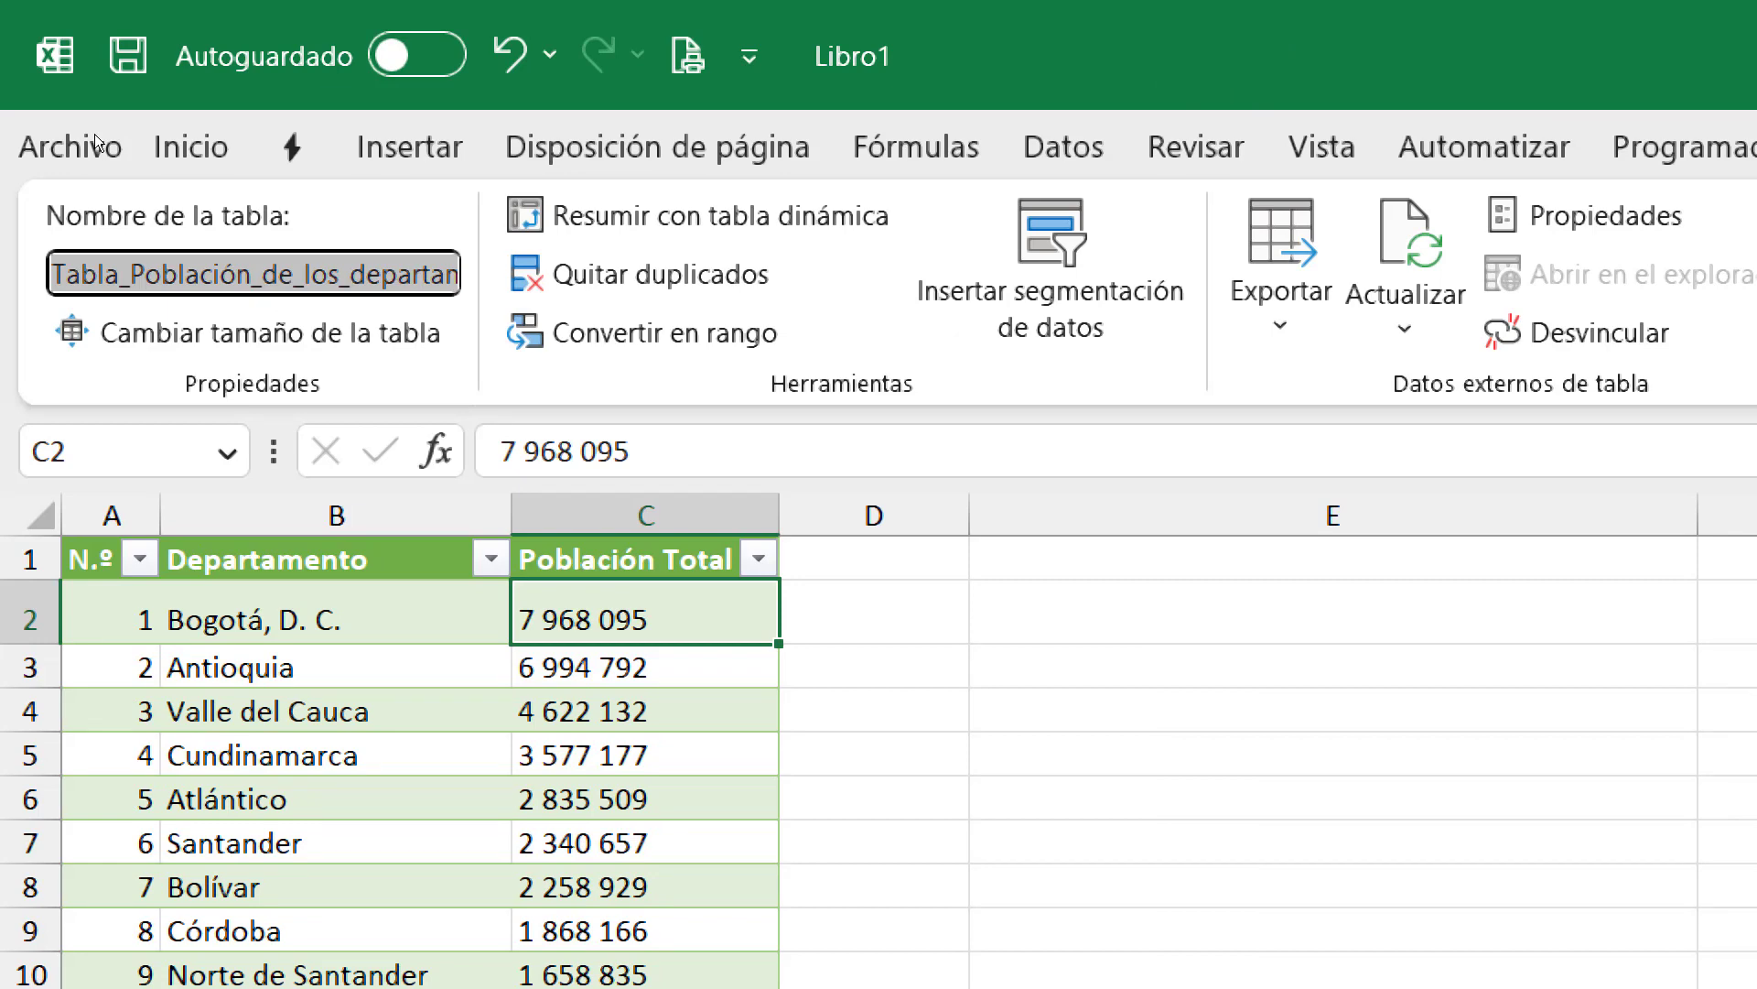
pyautogui.write('POBLACION')
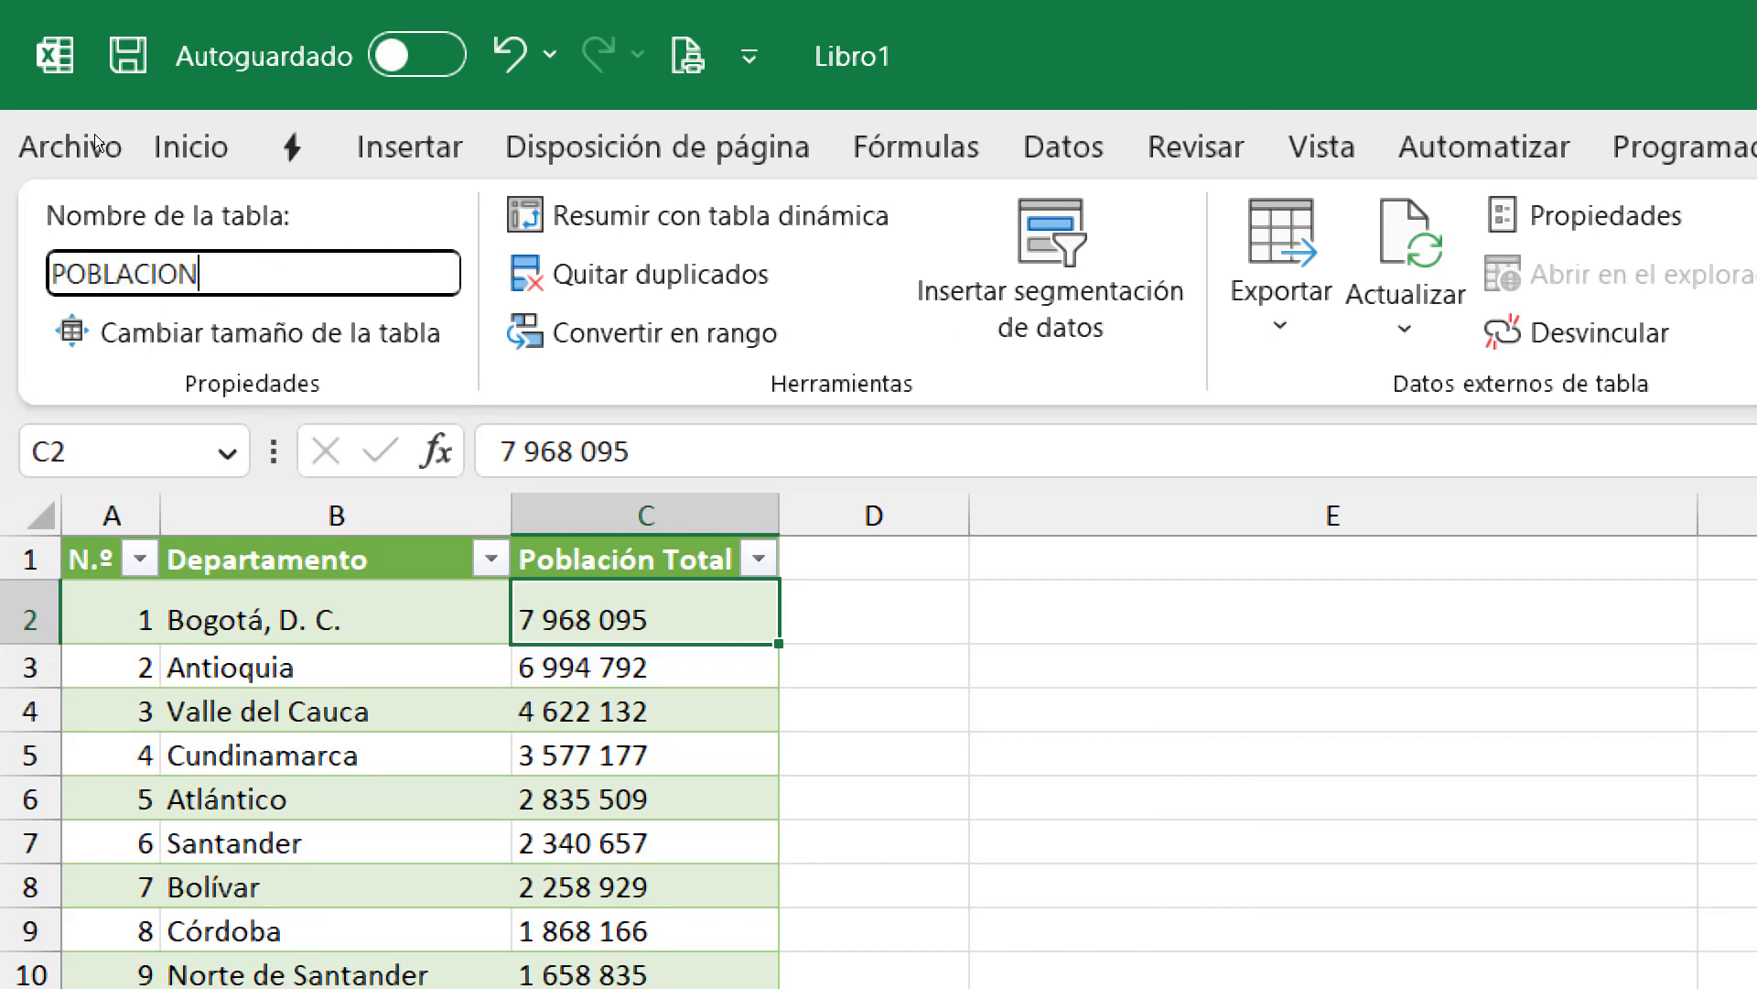
pyautogui.press('Return')
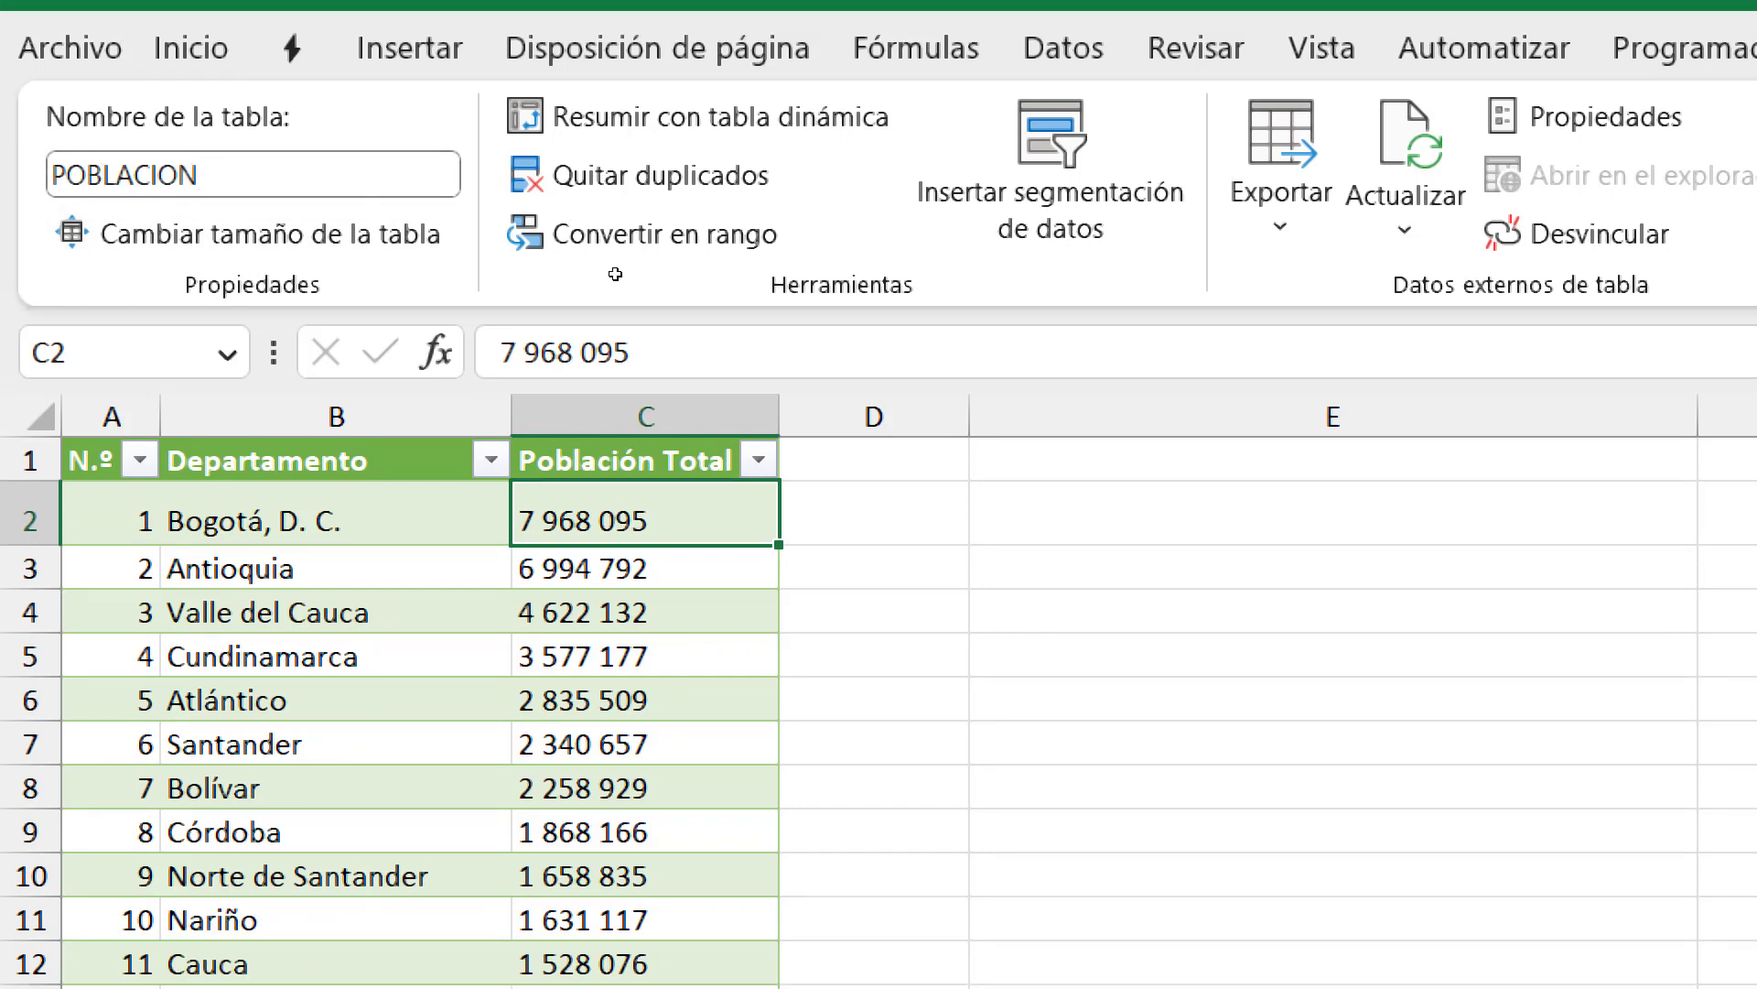
# Enter in E2 a SUSTITUIR formula that replaces ordinary spaces (" ") with nothing ("") in Bogotá's POBLACION[@[Población Total]] value
pyautogui.press('Right')
pyautogui.press('Right')
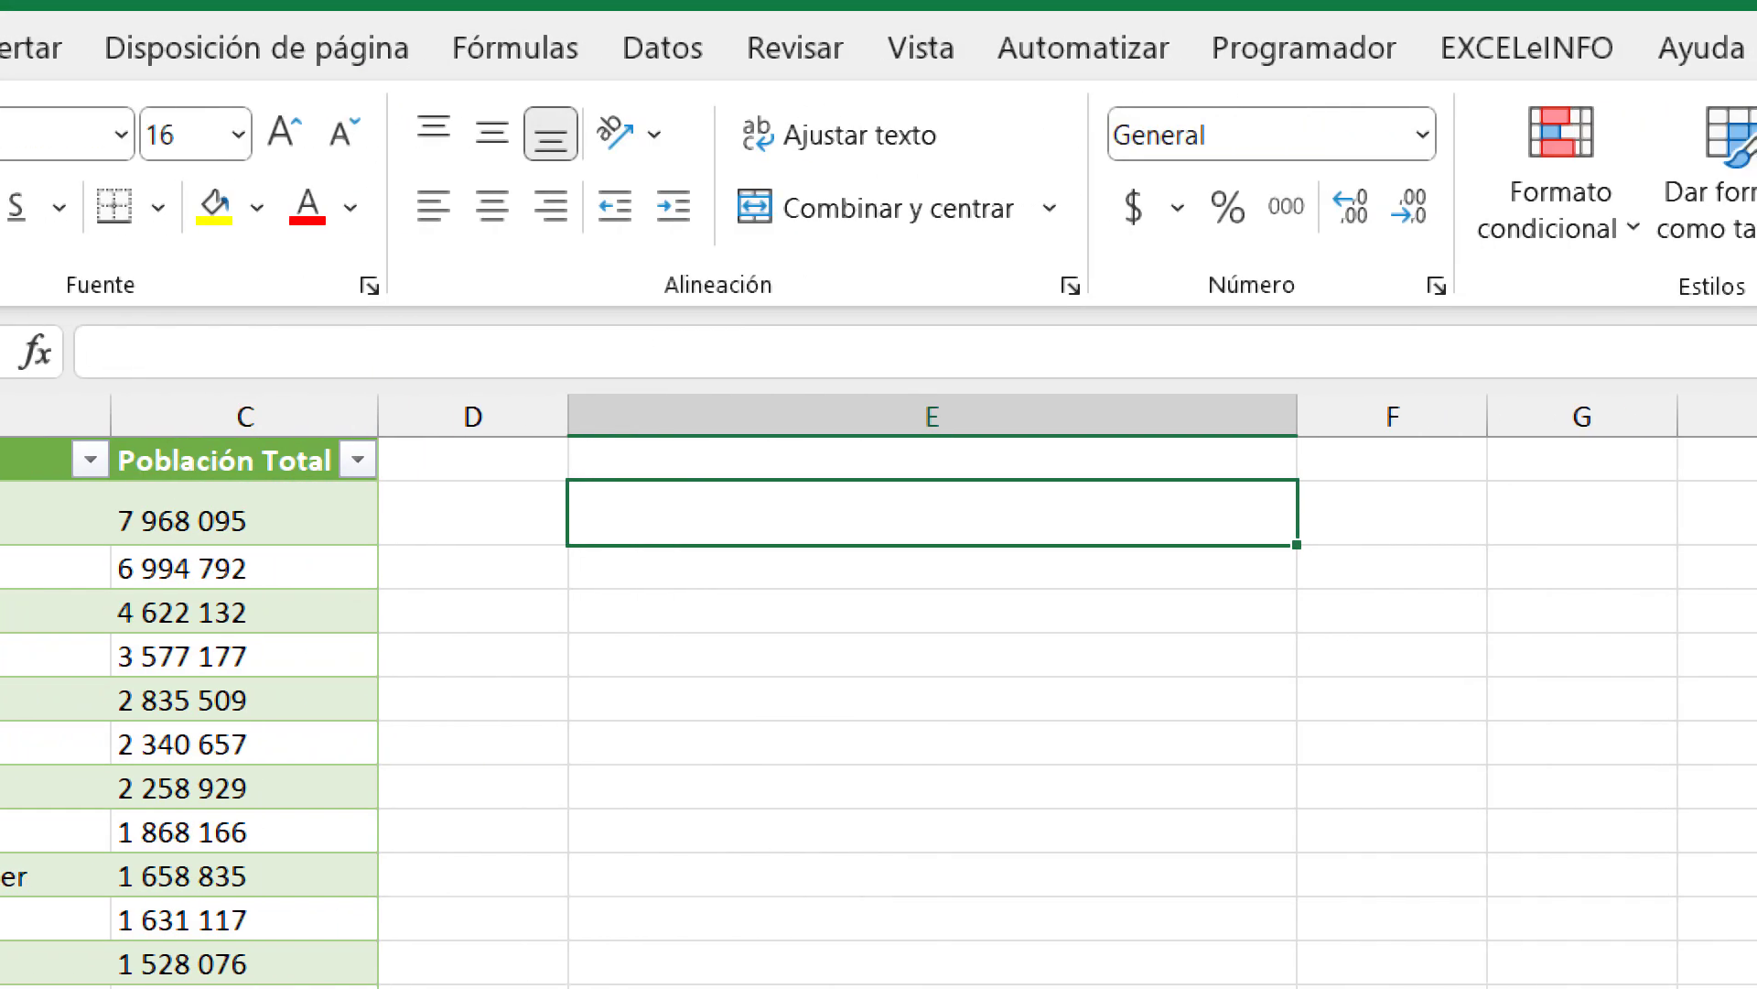
pyautogui.press('F2')
pyautogui.write('=SUS')
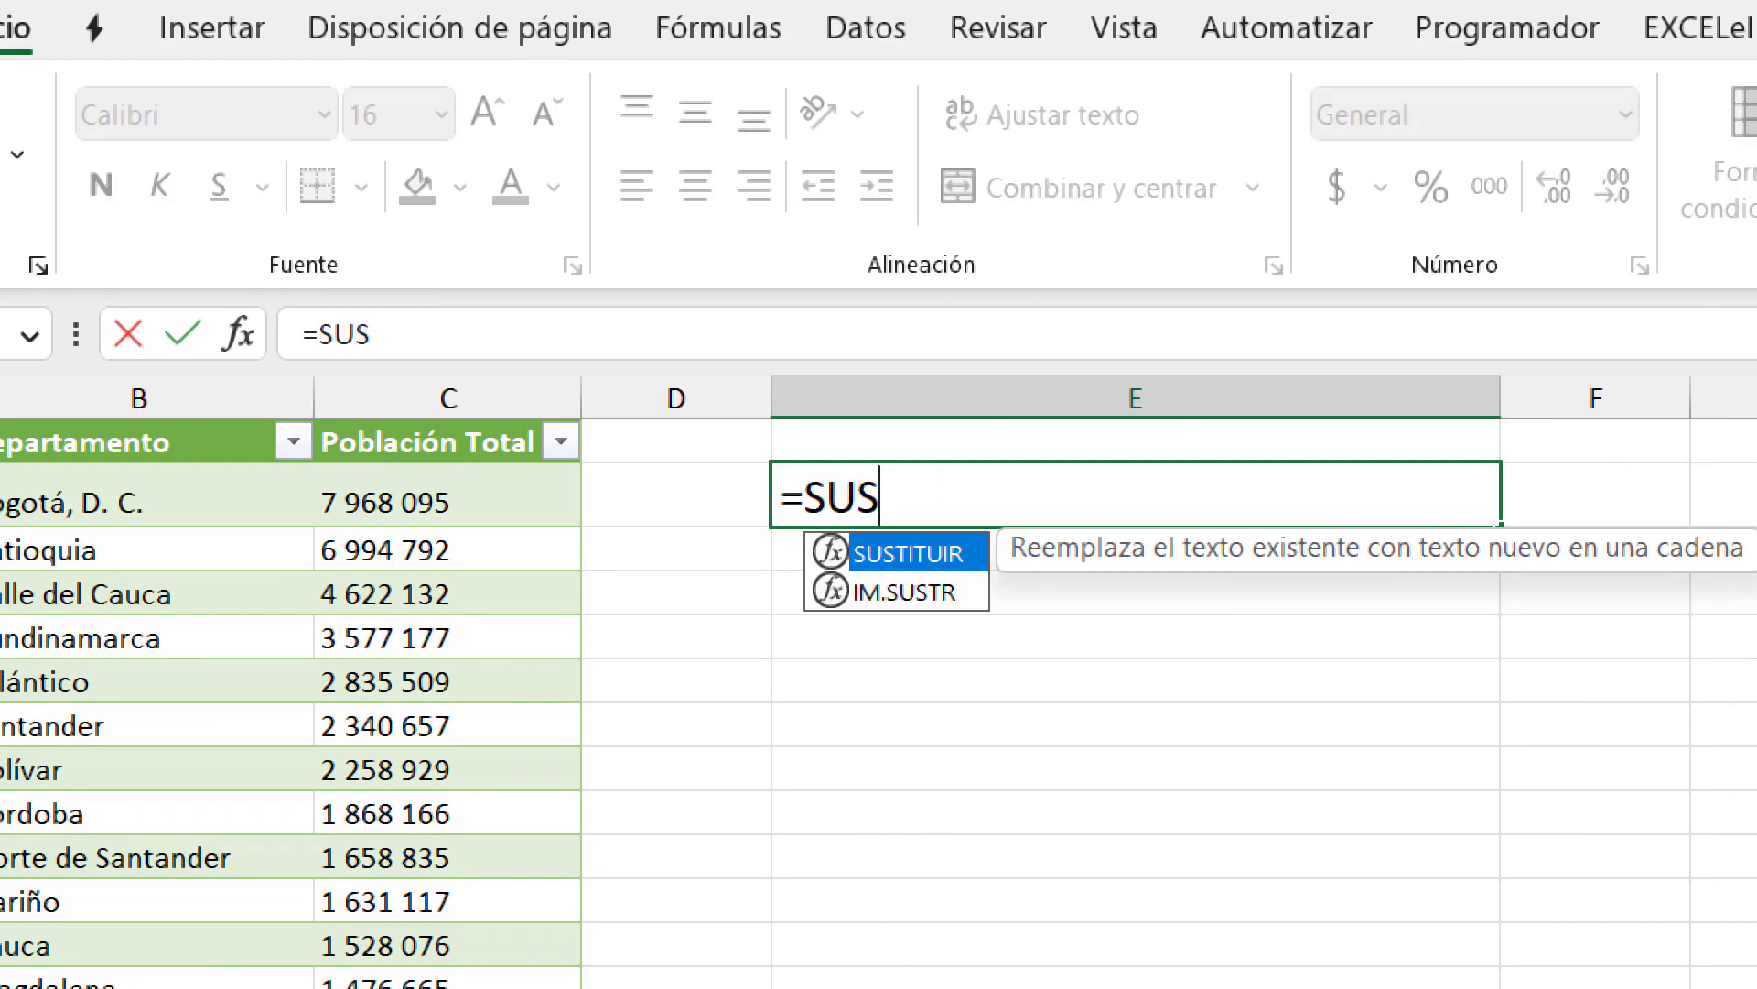
pyautogui.press('Tab')
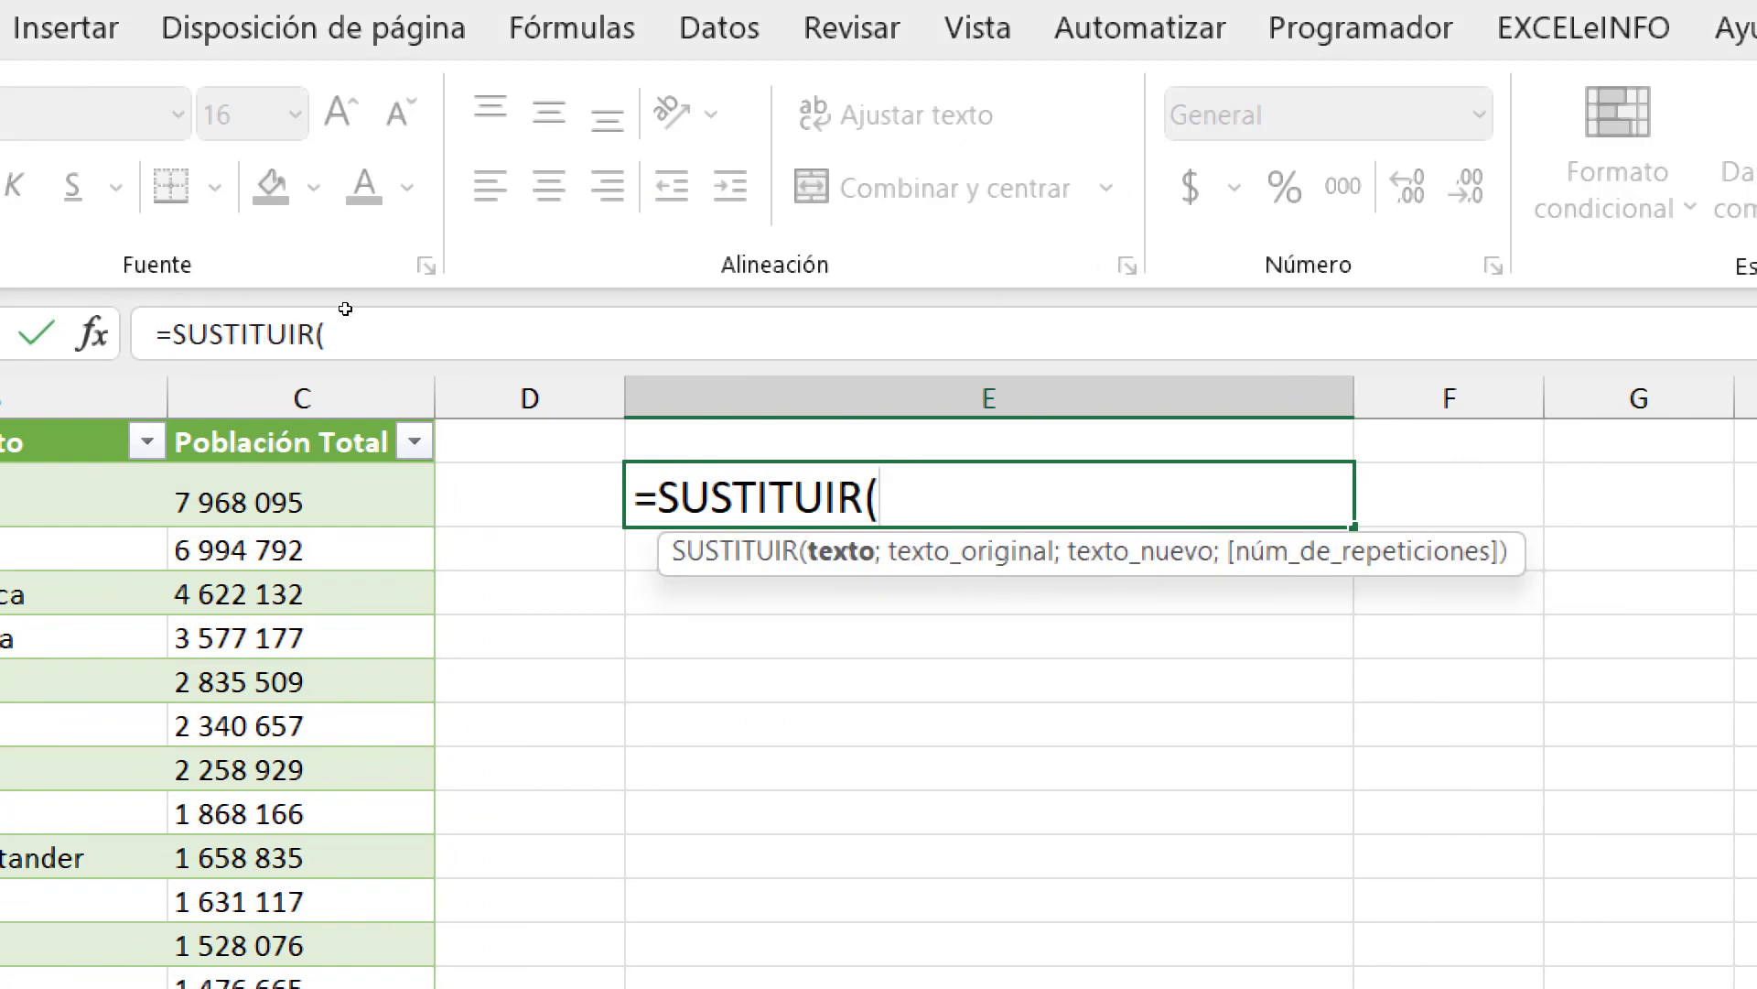
pyautogui.press('Left')
pyautogui.press('Left')
pyautogui.write(';')
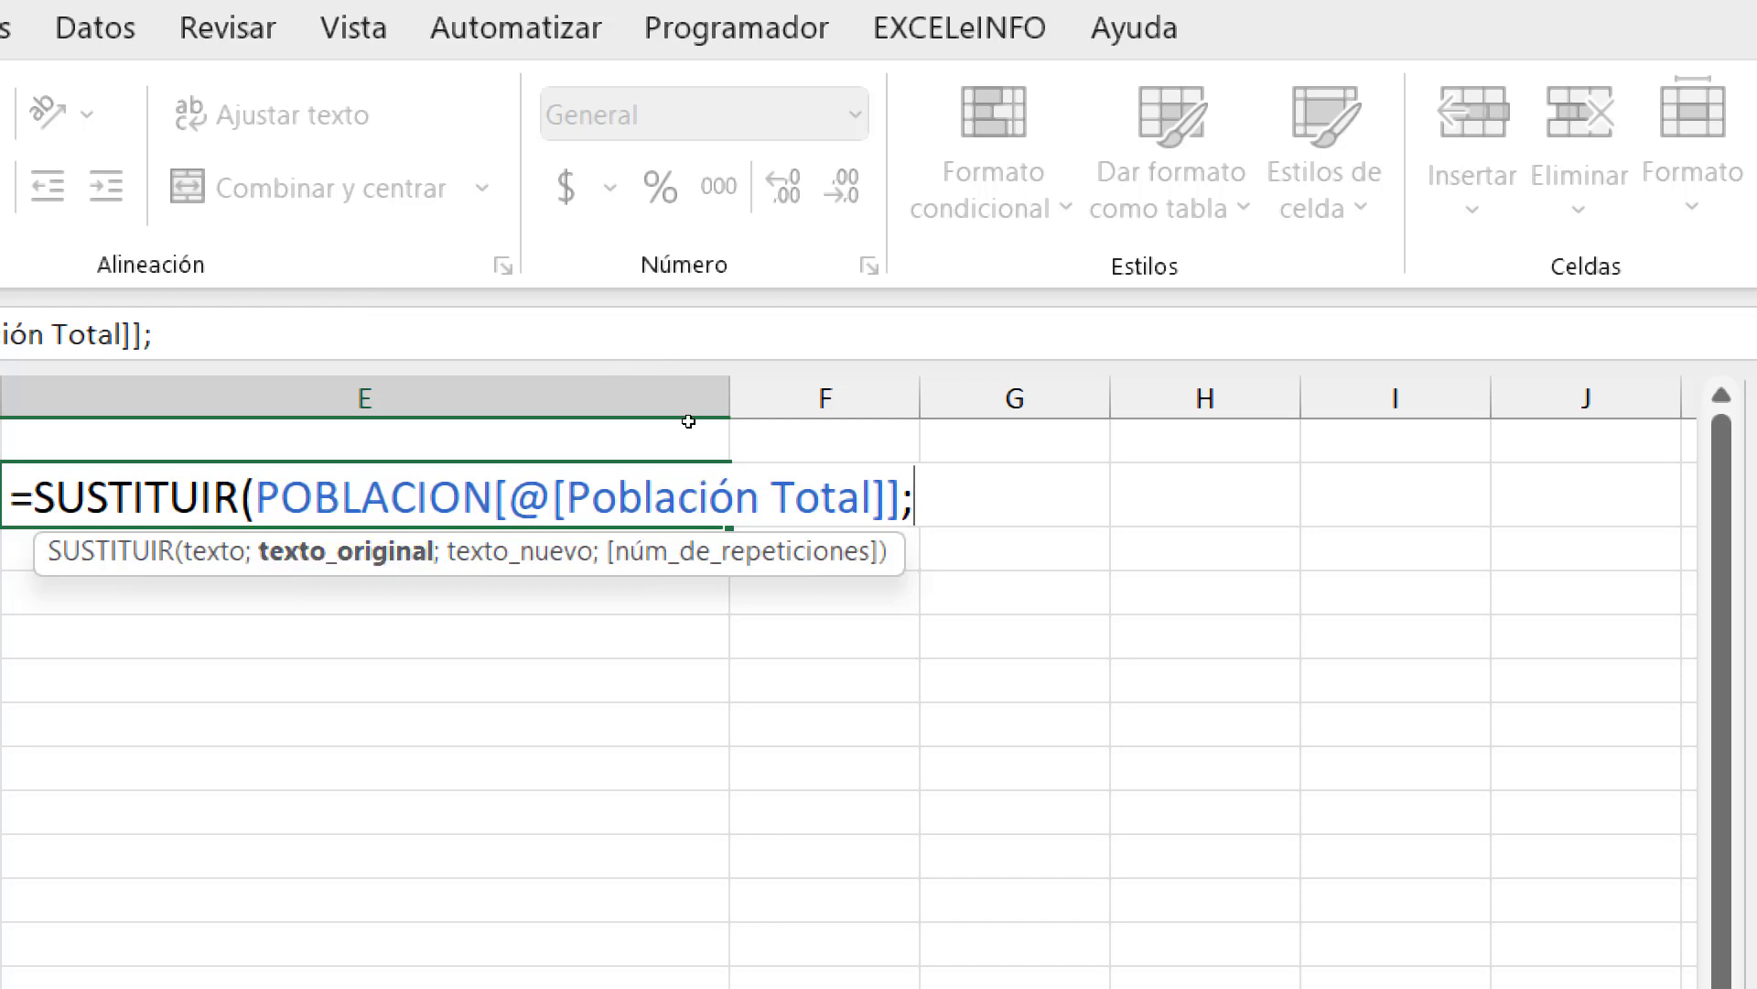
pyautogui.write('"')
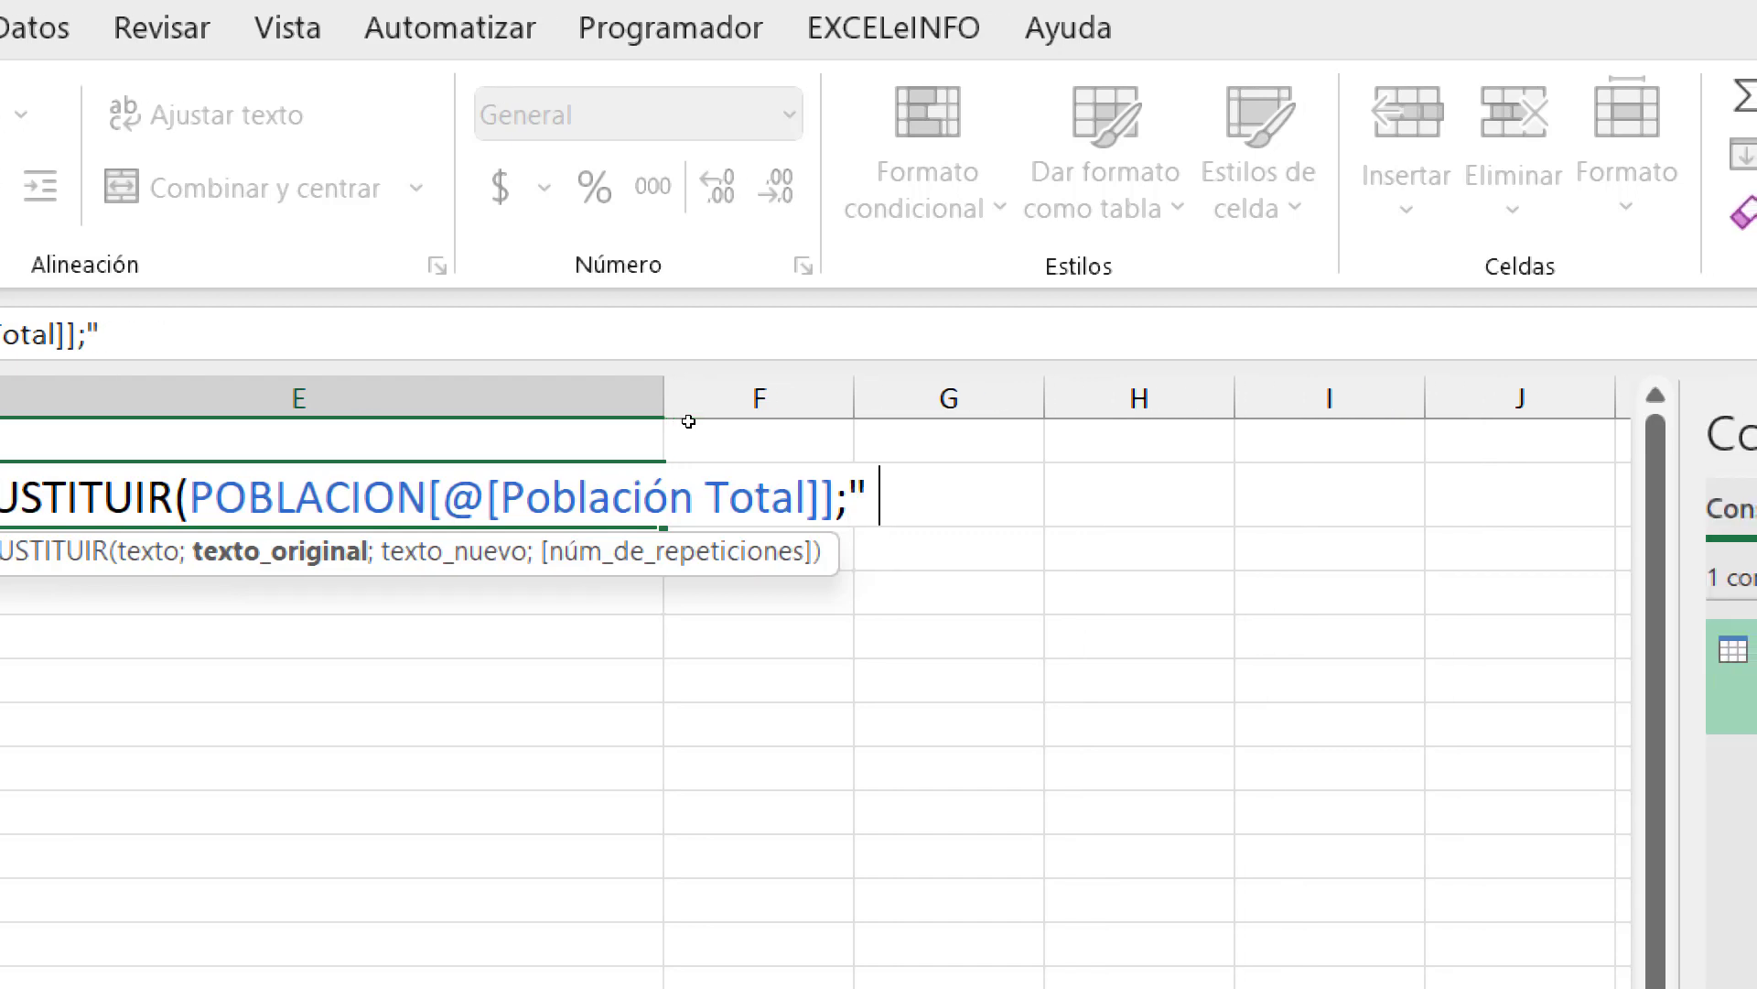
pyautogui.write(' "')
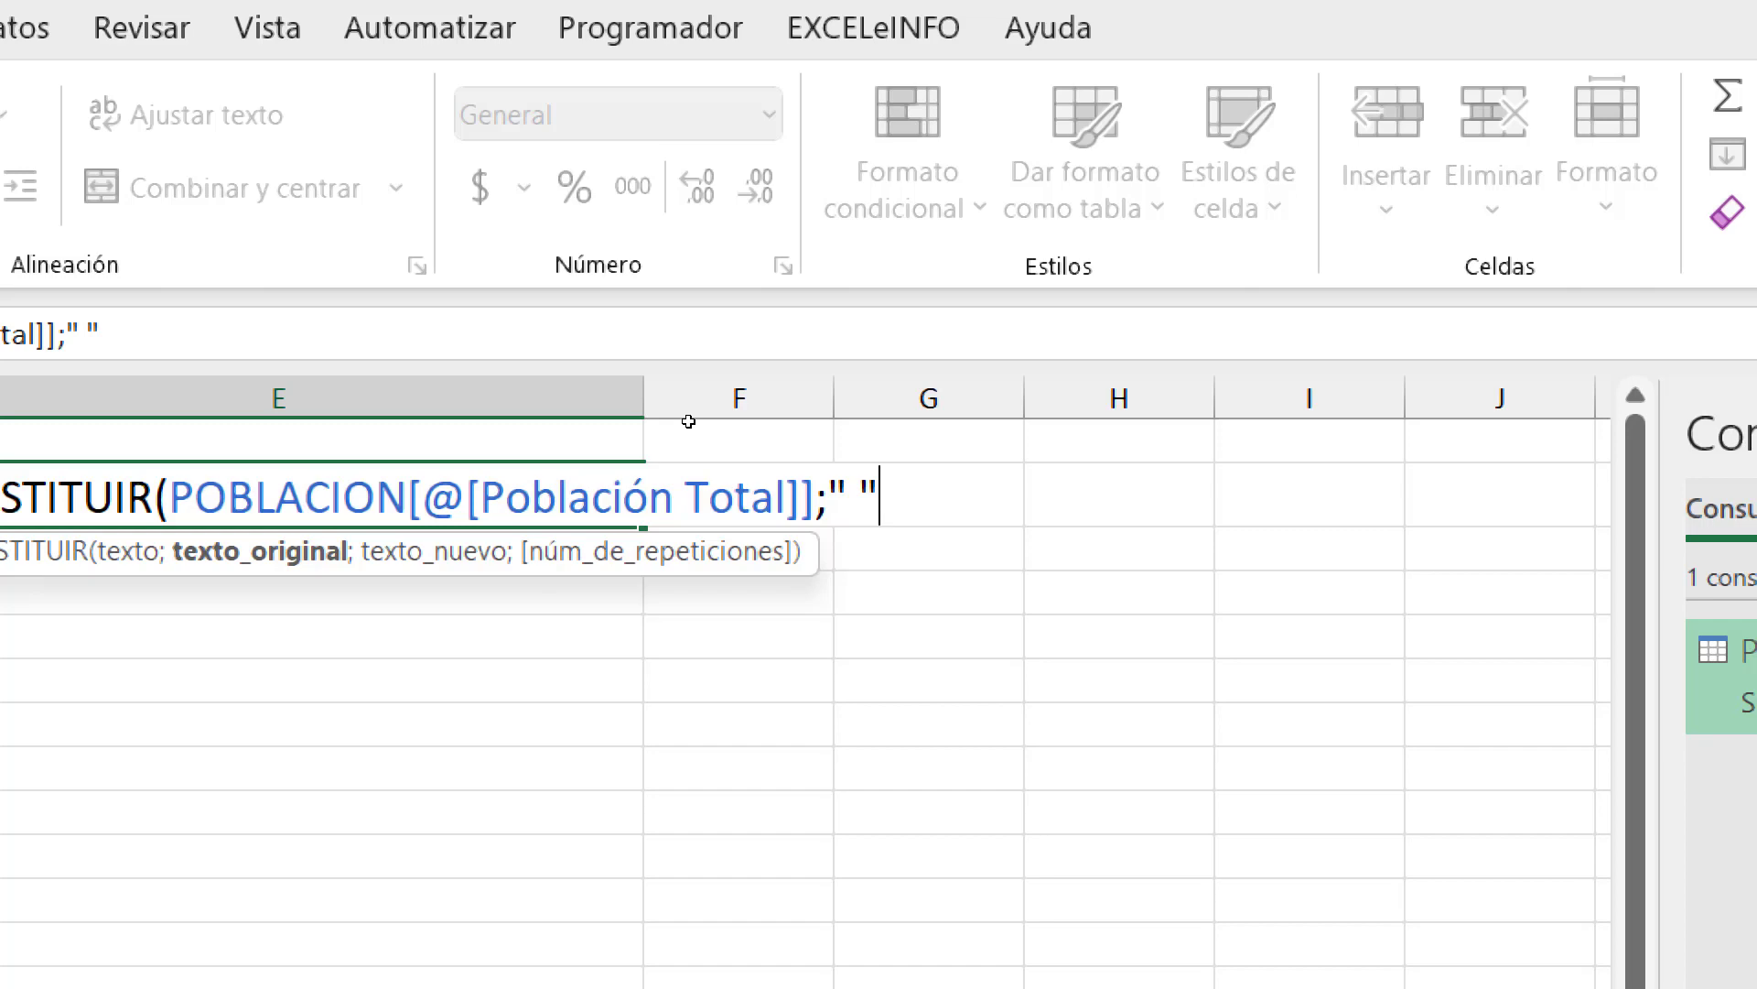
pyautogui.write(';""')
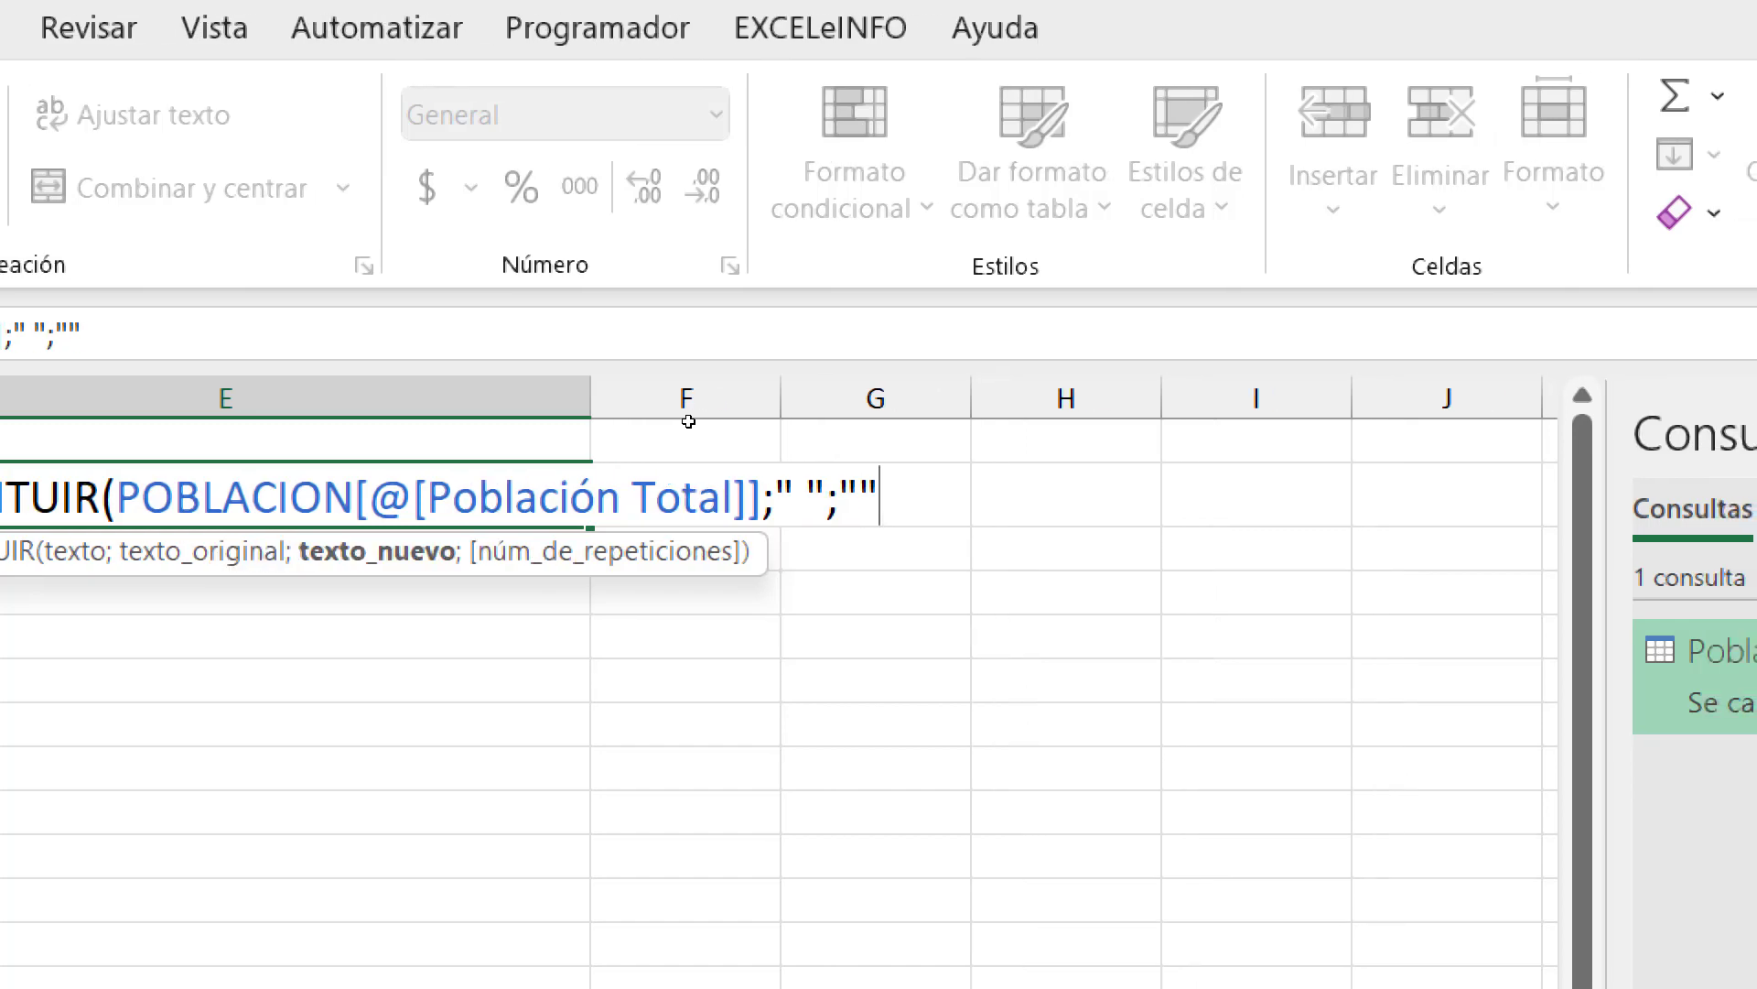
pyautogui.write(')')
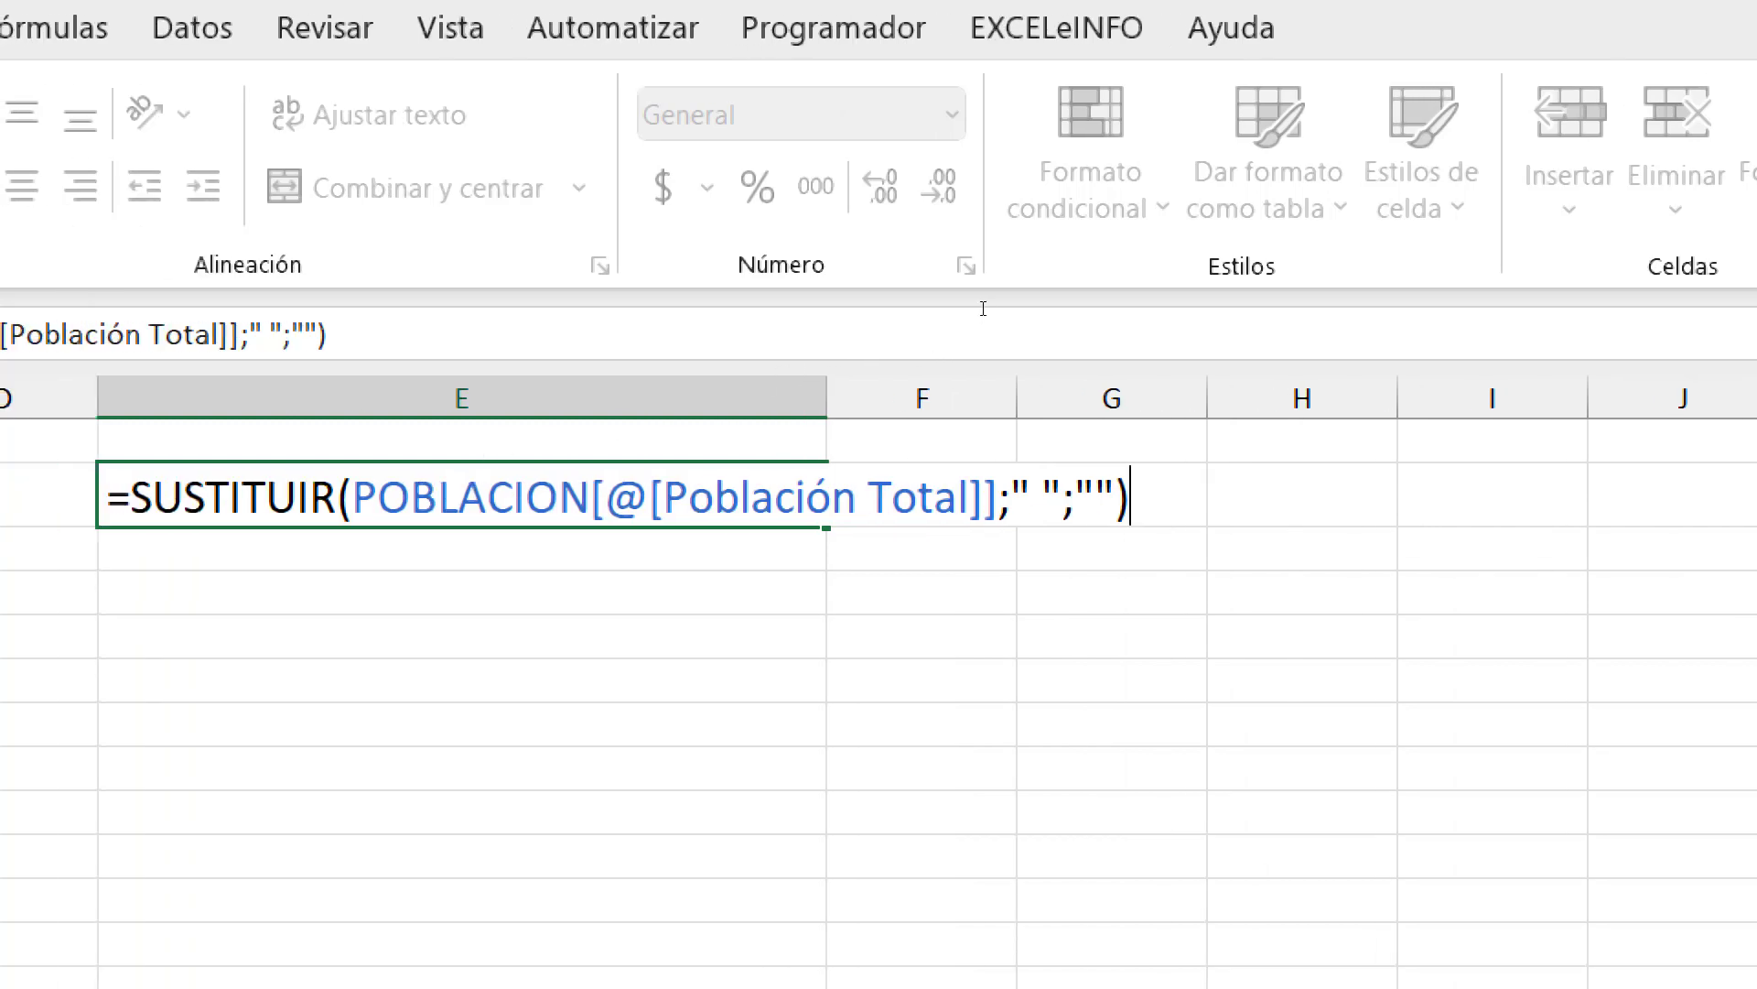
pyautogui.press('Left')
pyautogui.press('Left')
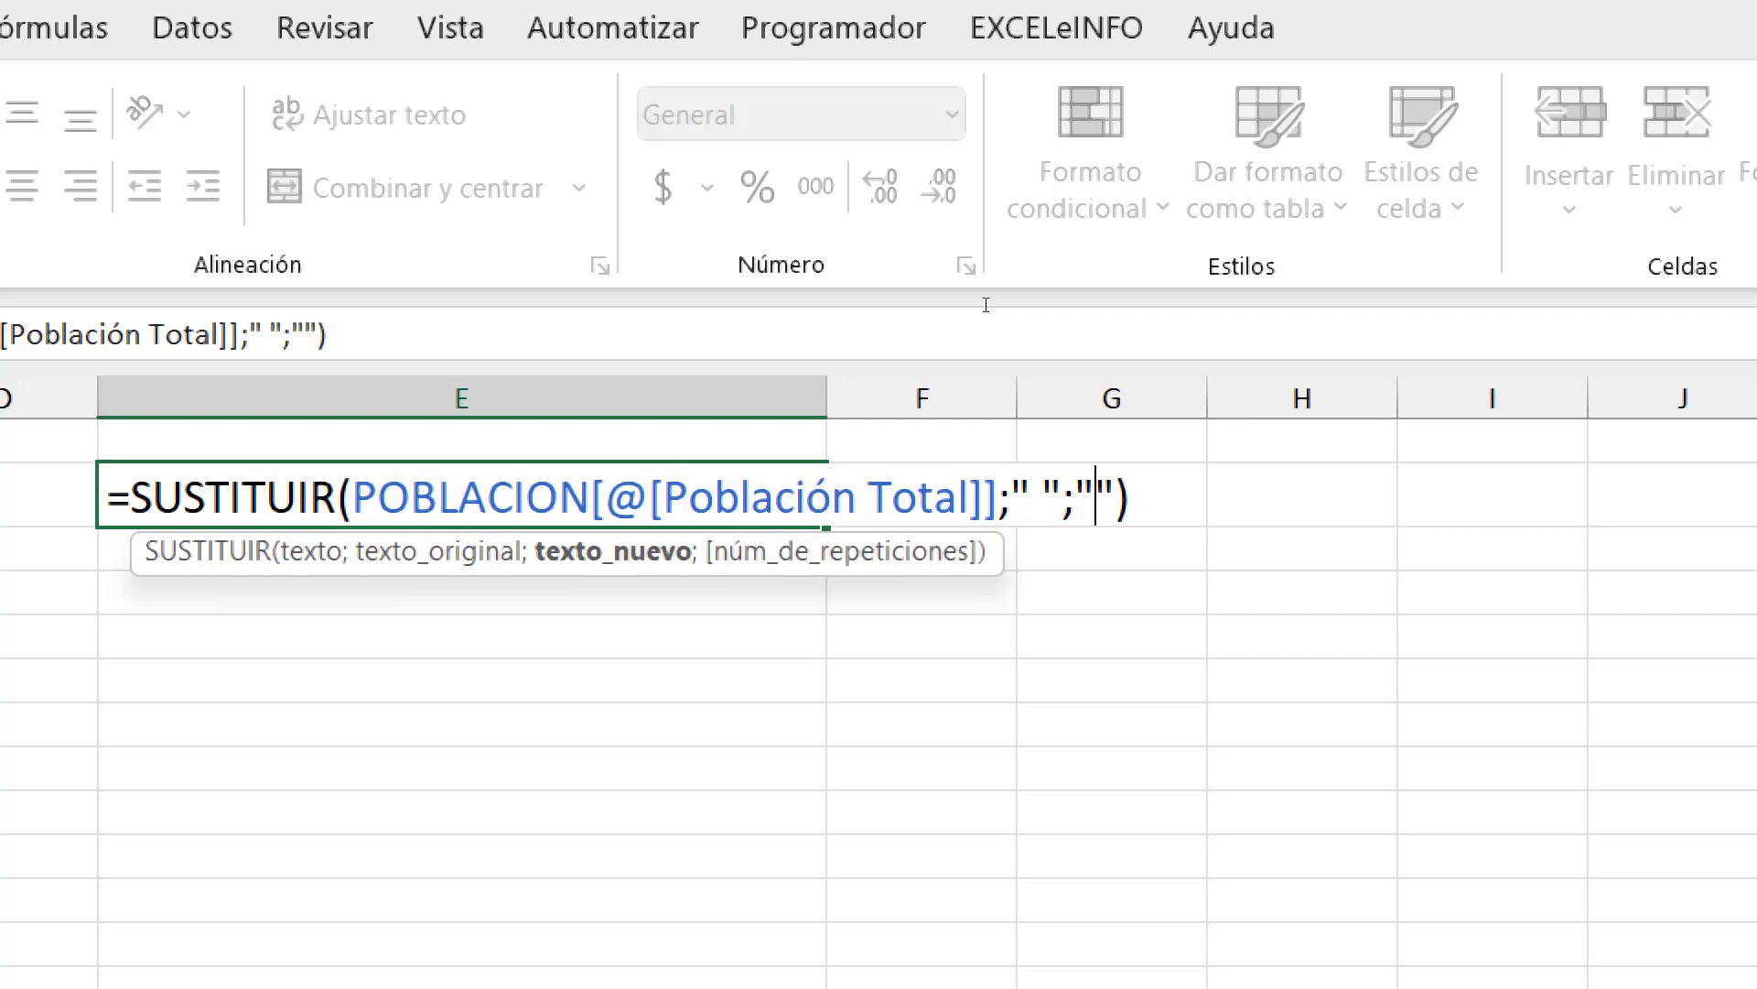
pyautogui.press('Right')
pyautogui.press('Right')
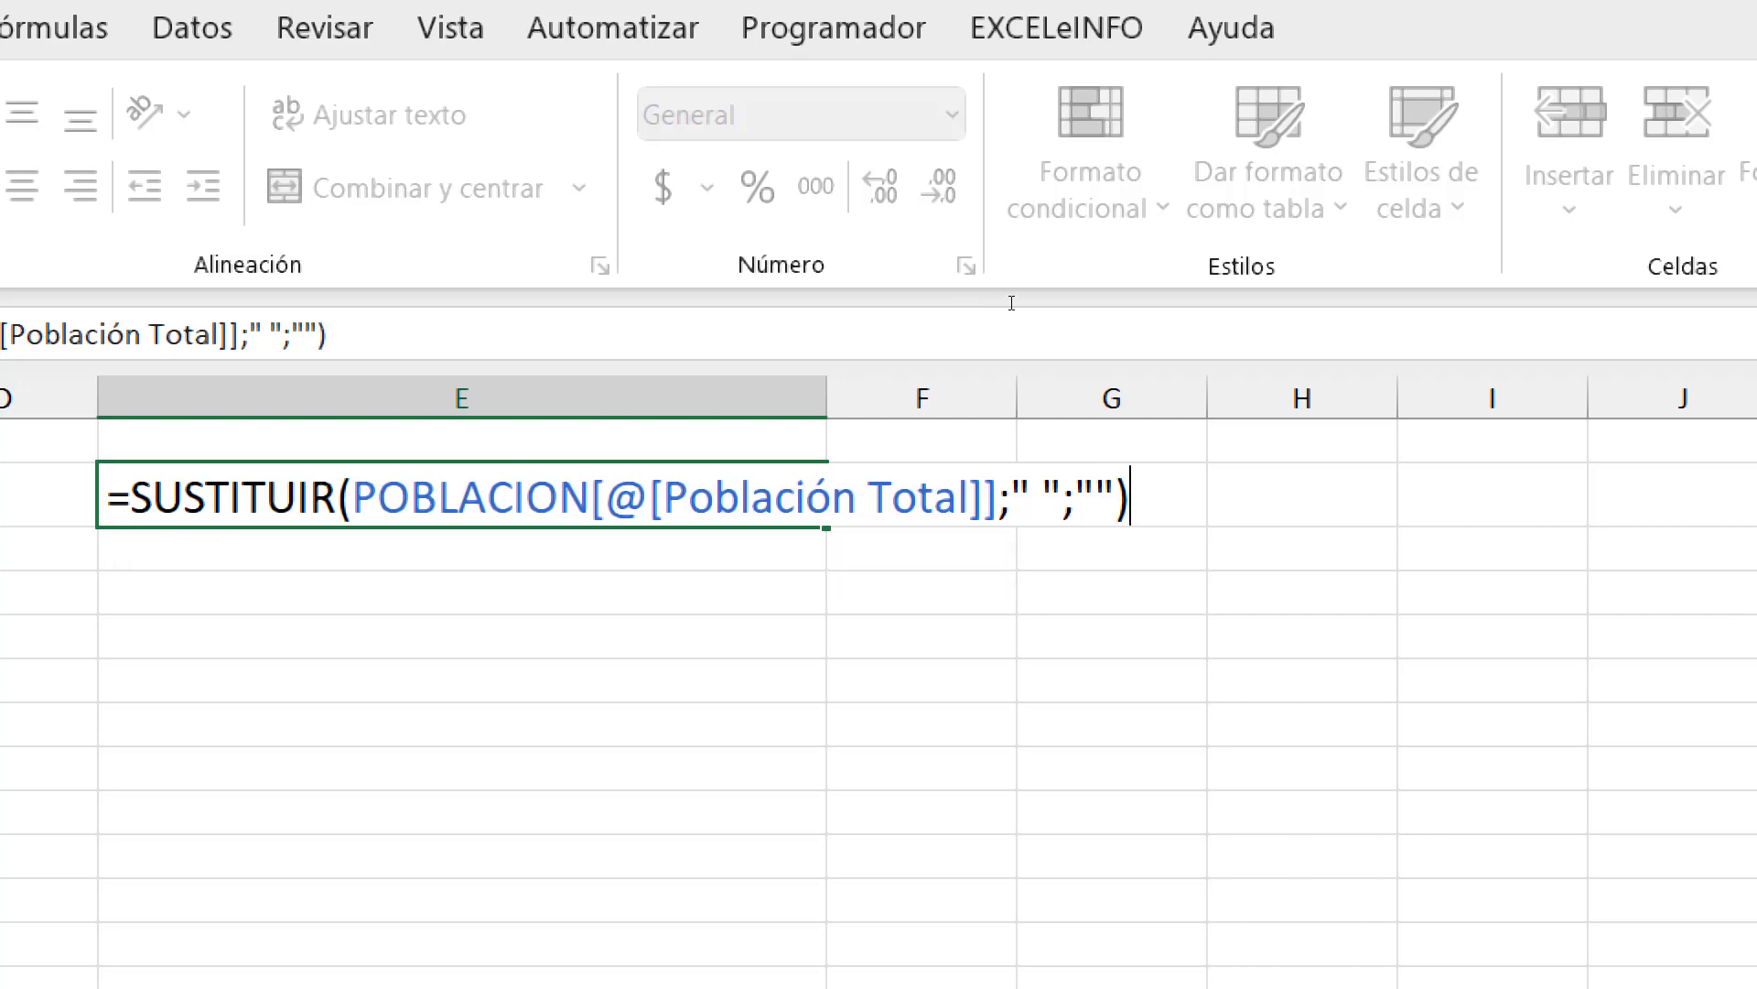
pyautogui.press('Return')
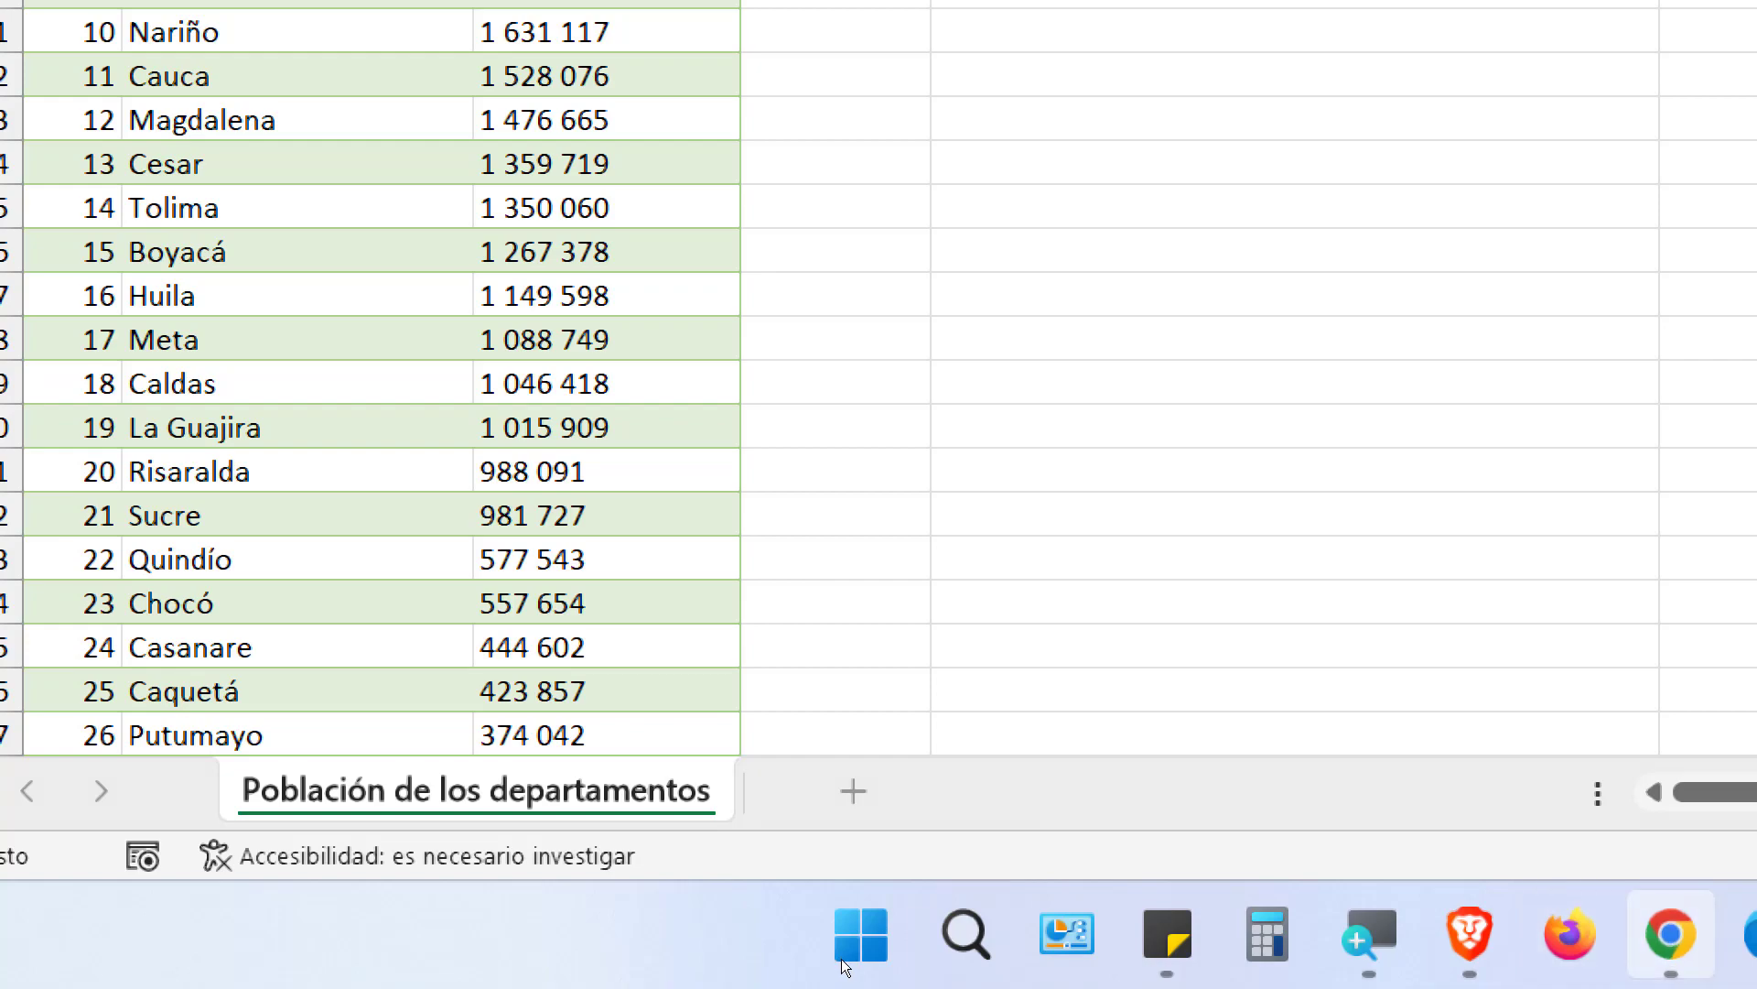
# Switch to Chrome and open the Wikipedia page's source code at the rows of the 2023 department population table
pyautogui.click(1670, 934)
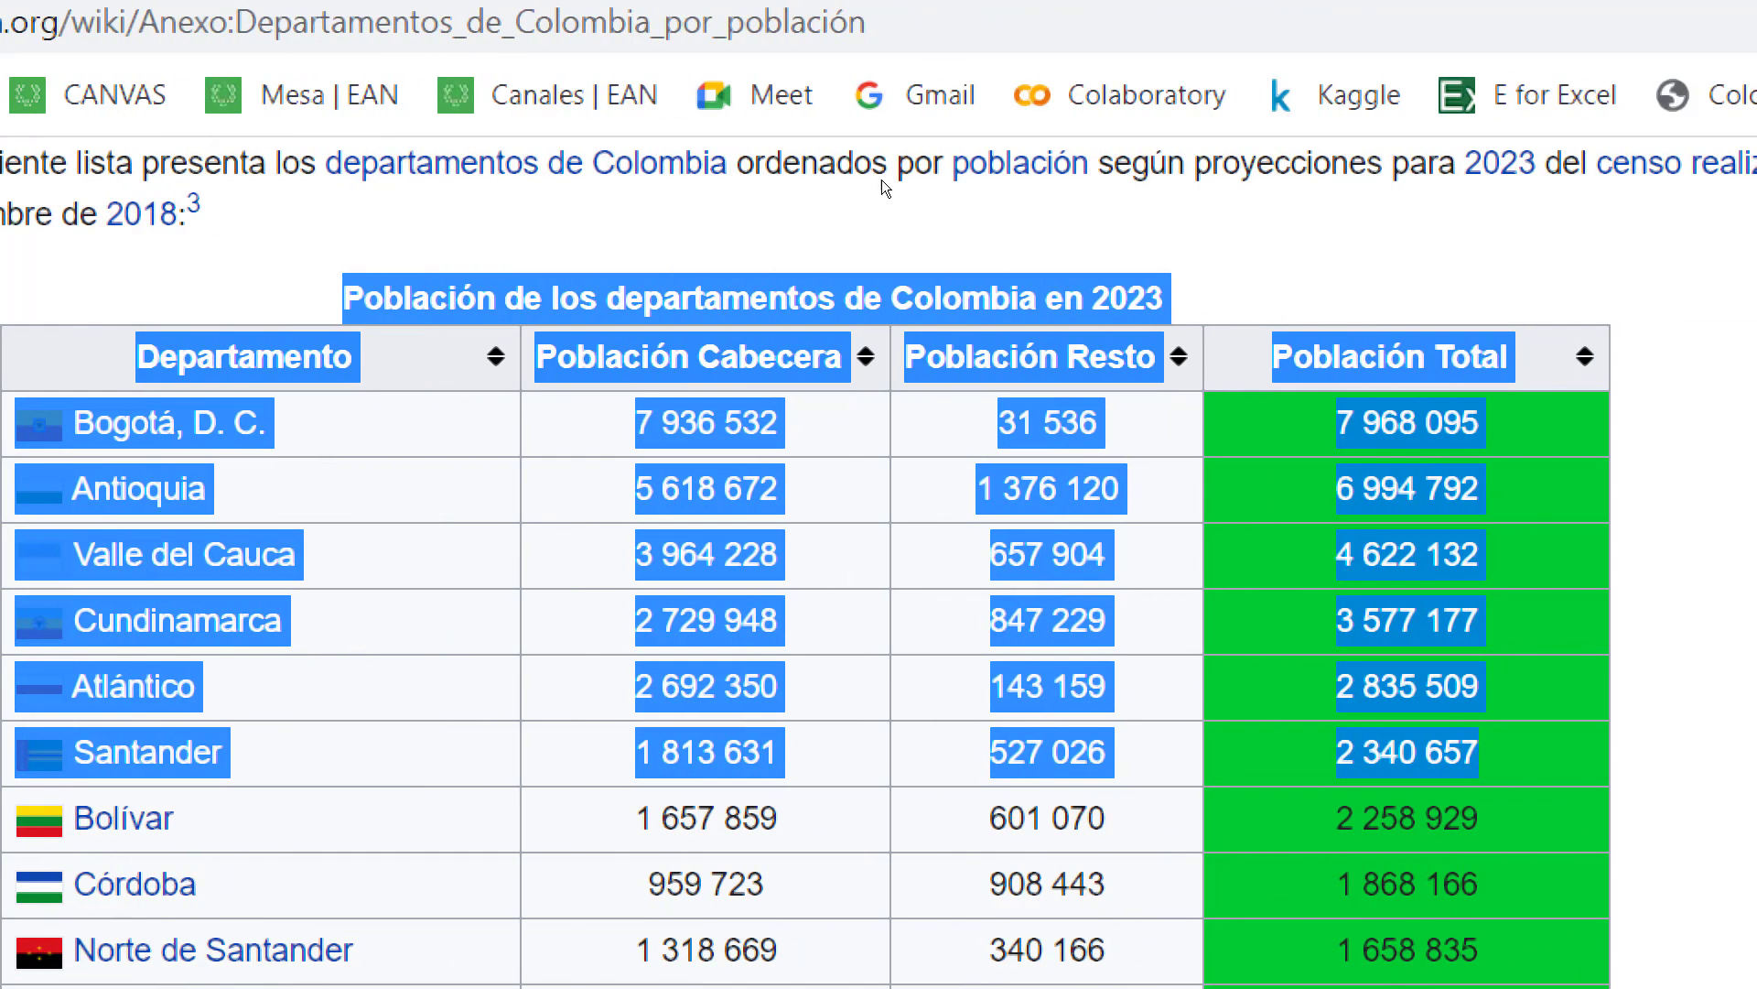
pyautogui.click(921, 174)
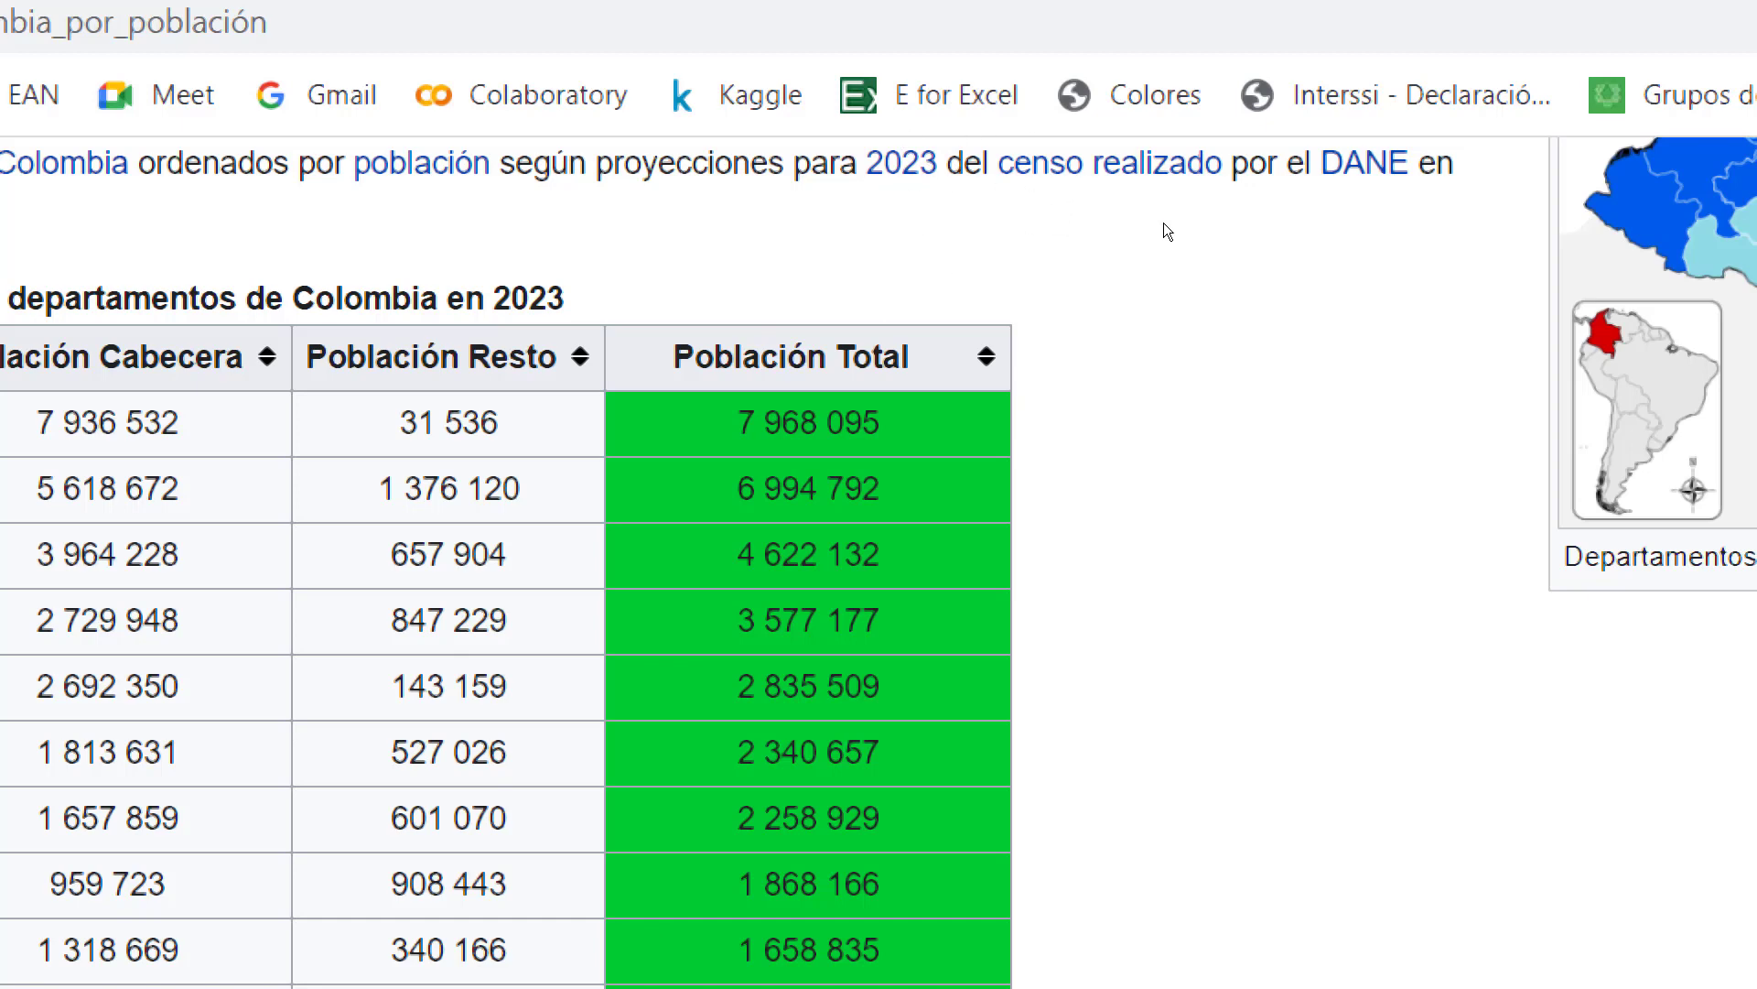
pyautogui.rightClick(1199, 275)
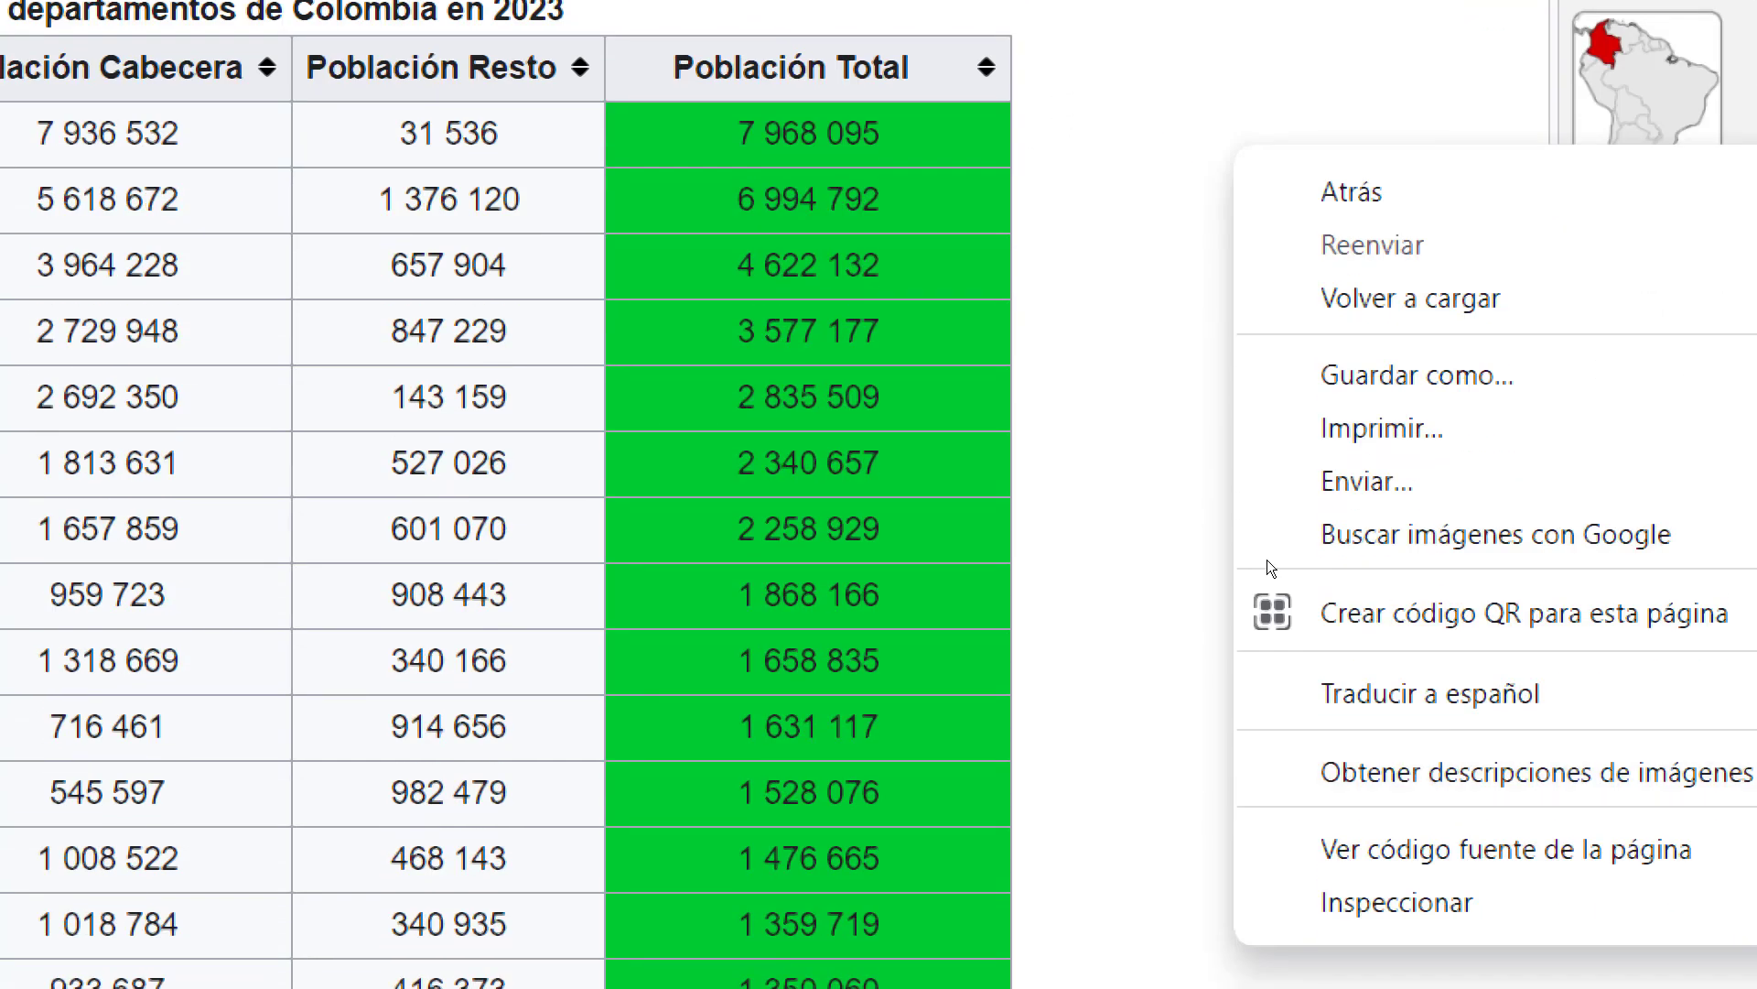
pyautogui.press('Return')
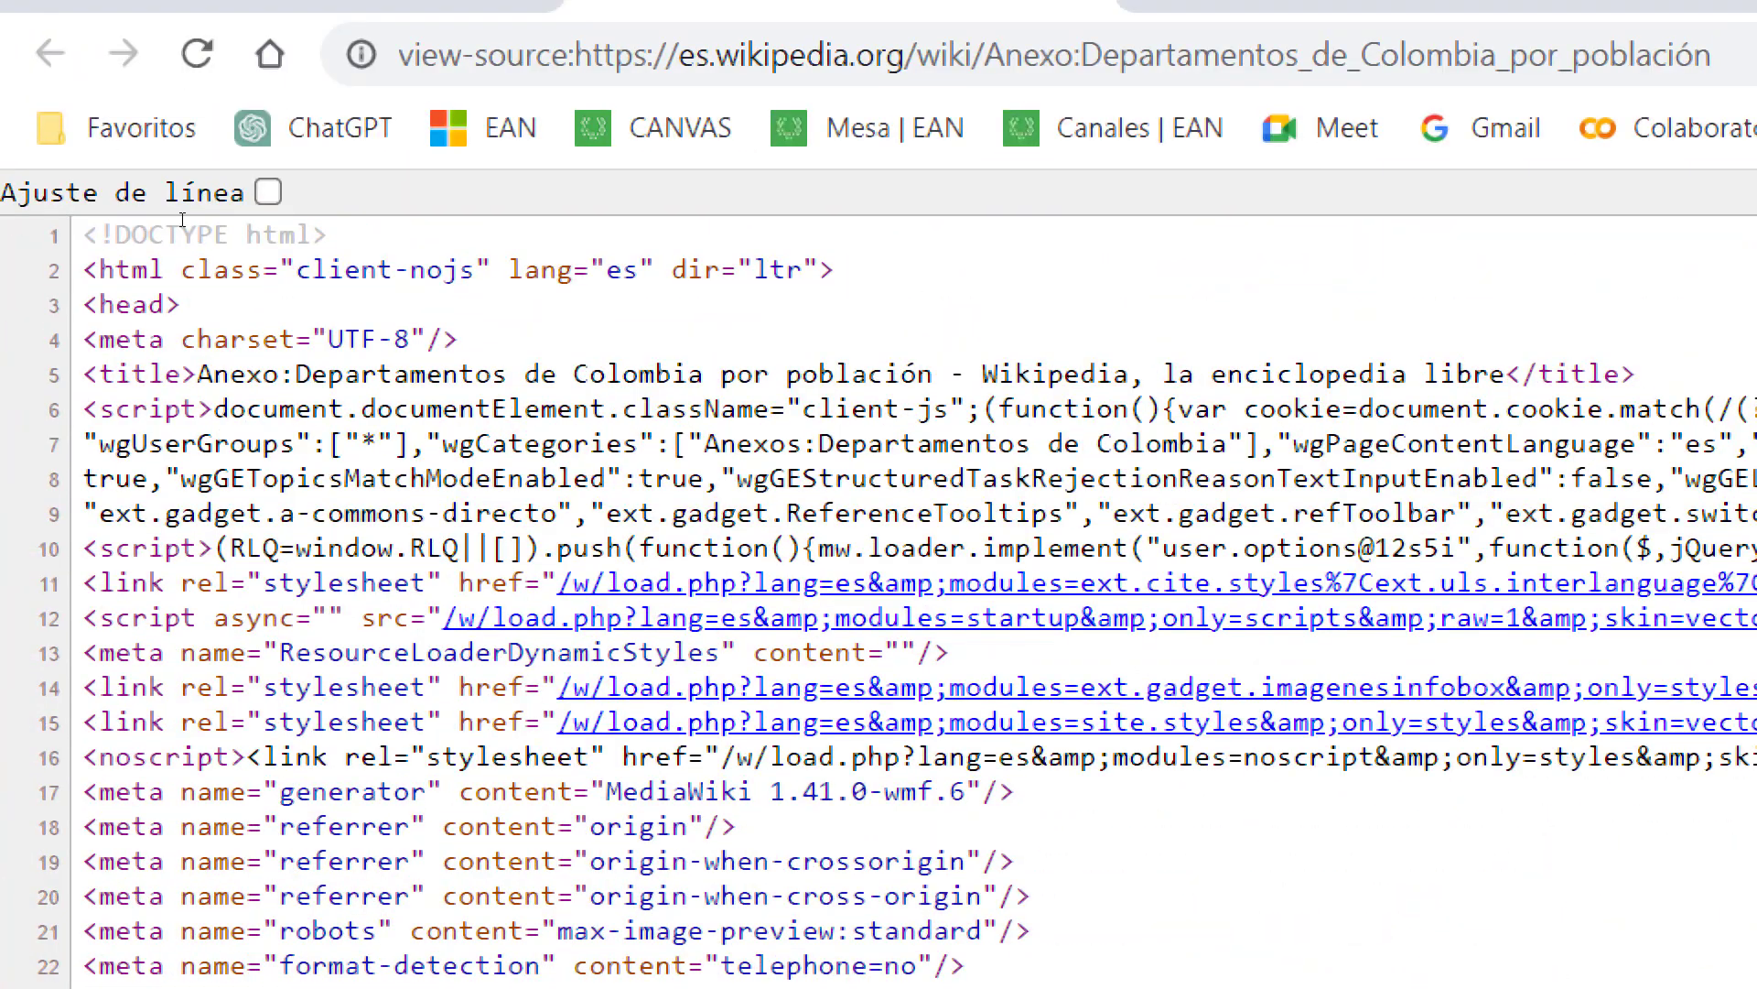
pyautogui.scroll(-7, 183, 220)
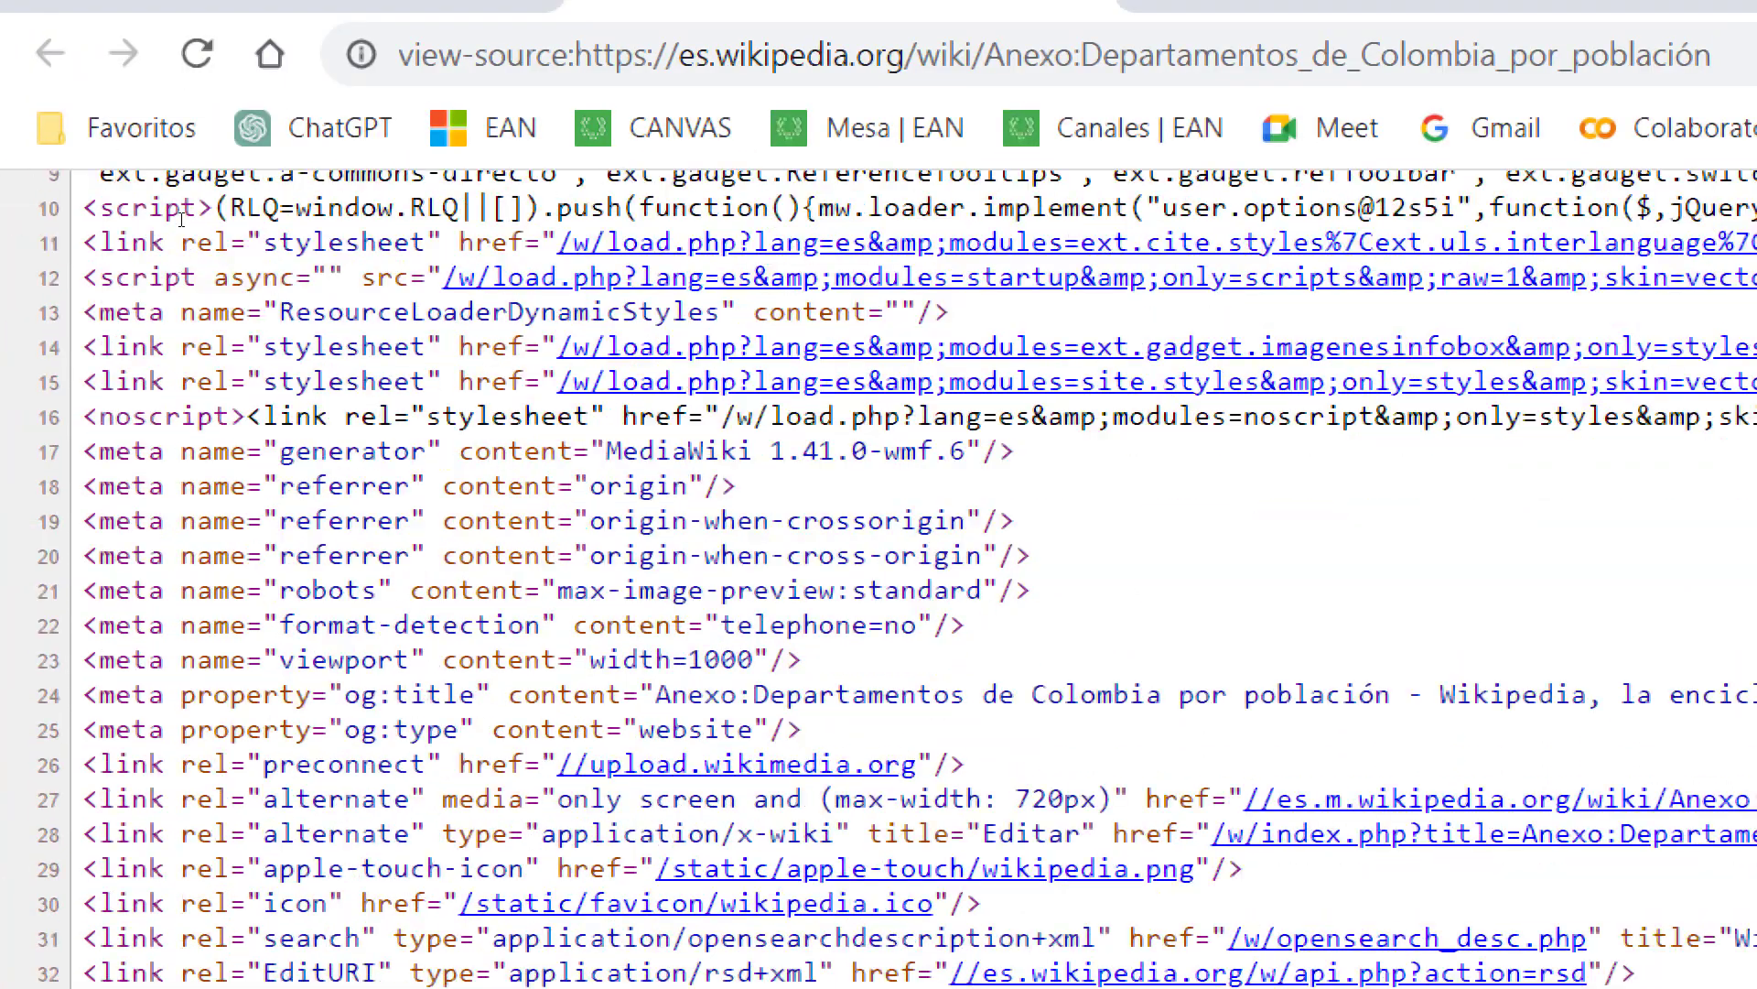
pyautogui.scroll(-15, 245, 332)
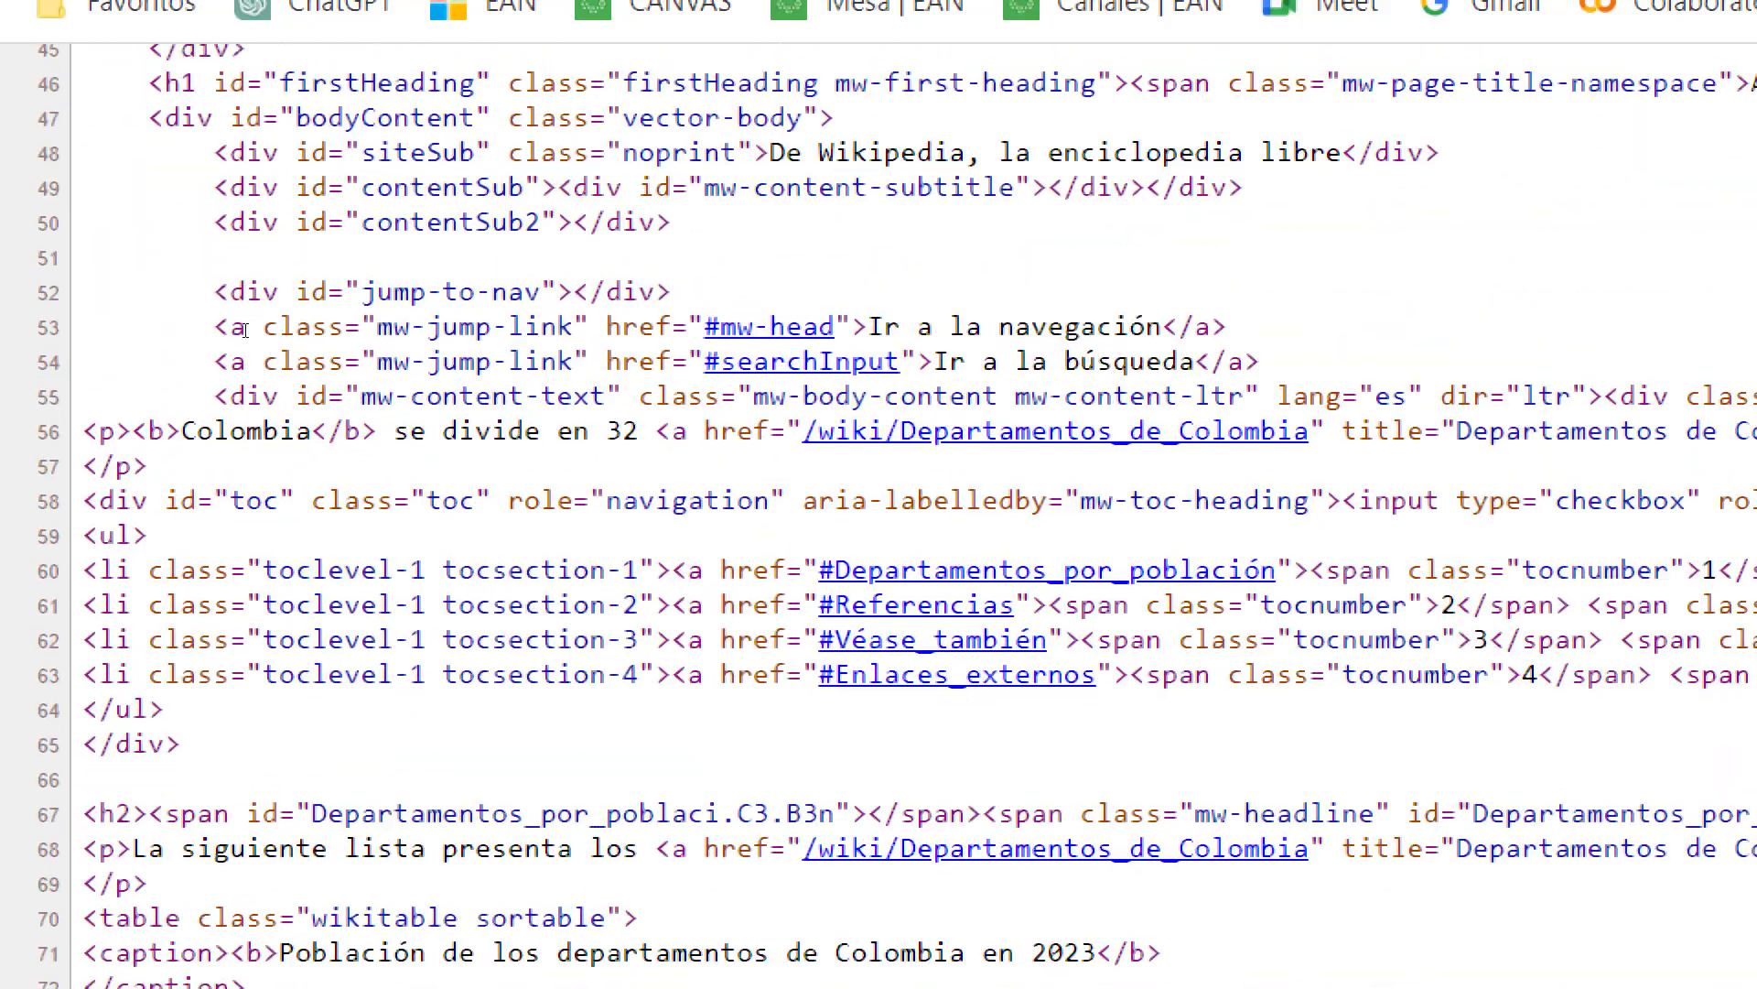
pyautogui.scroll(-7, 245, 331)
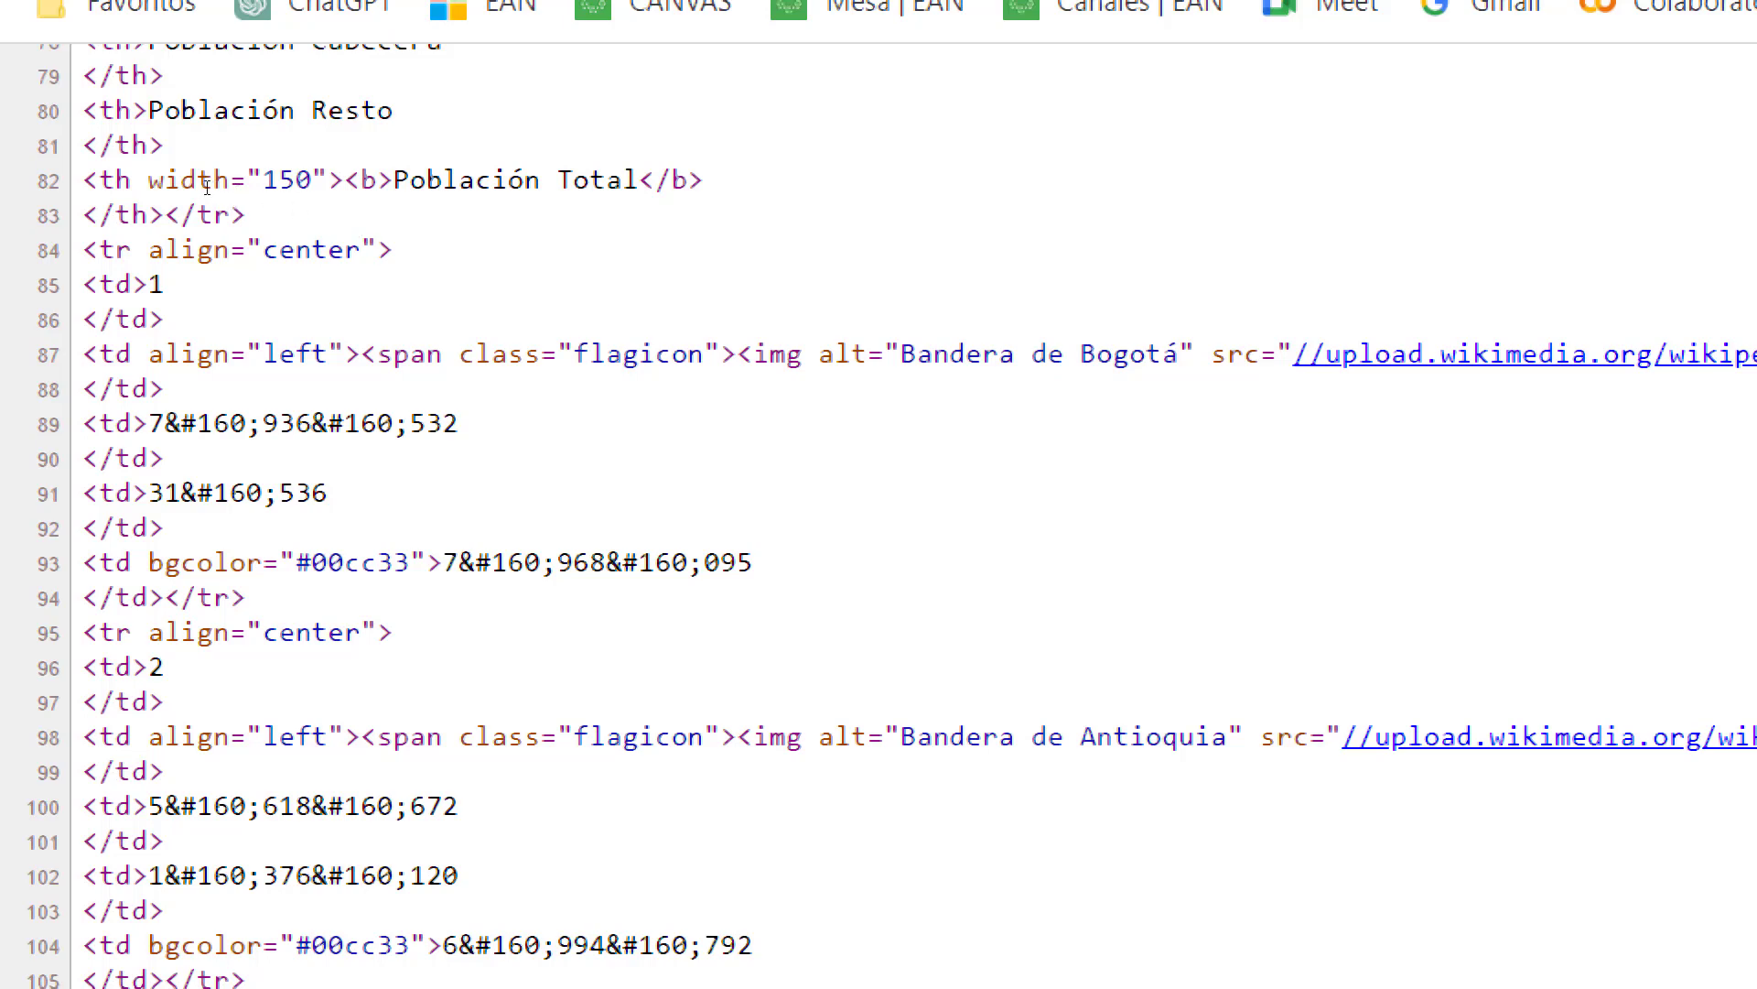
# Examine the Población Total header and the Bogotá row's markup in the page source
pyautogui.hotkey('shift', 'Right')
pyautogui.hotkey('shift', 'Right')
pyautogui.hotkey('shift', 'Right')
pyautogui.hotkey('shift', 'Right')
pyautogui.hotkey('shift', 'Right')
pyautogui.hotkey('shift', 'Right')
pyautogui.hotkey('shift', 'Right')
pyautogui.hotkey('shift', 'Right')
pyautogui.hotkey('shift', 'Right')
pyautogui.hotkey('shift', 'Right')
pyautogui.hotkey('shift', 'Right')
pyautogui.hotkey('shift', 'Right')
pyautogui.hotkey('shift', 'Right')
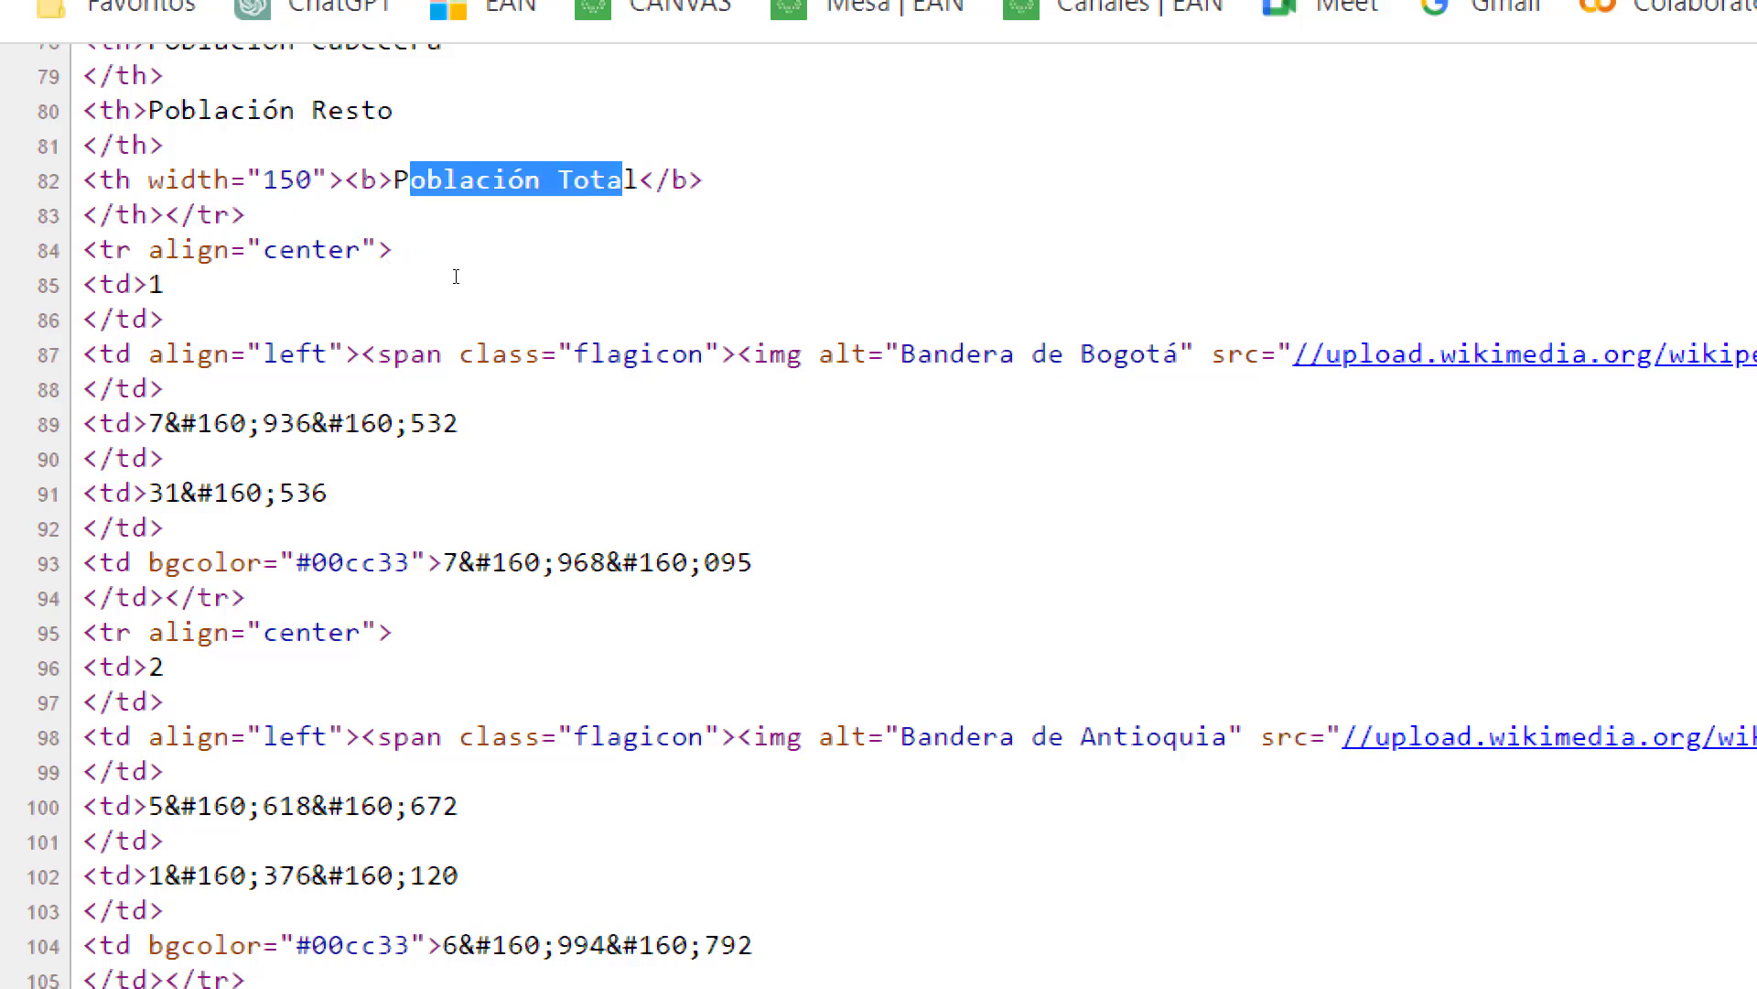
pyautogui.press('Down')
pyautogui.press('Down')
pyautogui.press('Down')
pyautogui.press('Down')
pyautogui.press('Down')
pyautogui.hotkey('shift', 'Right')
pyautogui.hotkey('shift', 'Right')
pyautogui.hotkey('shift', 'Right')
pyautogui.hotkey('shift', 'Right')
pyautogui.hotkey('shift', 'Right')
pyautogui.hotkey('shift', 'Right')
pyautogui.hotkey('shift', 'Right')
pyautogui.hotkey('shift', 'Right')
pyautogui.hotkey('shift', 'Right')
pyautogui.hotkey('shift', 'Right')
pyautogui.hotkey('shift', 'Right')
pyautogui.hotkey('shift', 'Right')
pyautogui.hotkey('shift', 'Right')
pyautogui.hotkey('shift', 'Right')
pyautogui.hotkey('shift', 'Right')
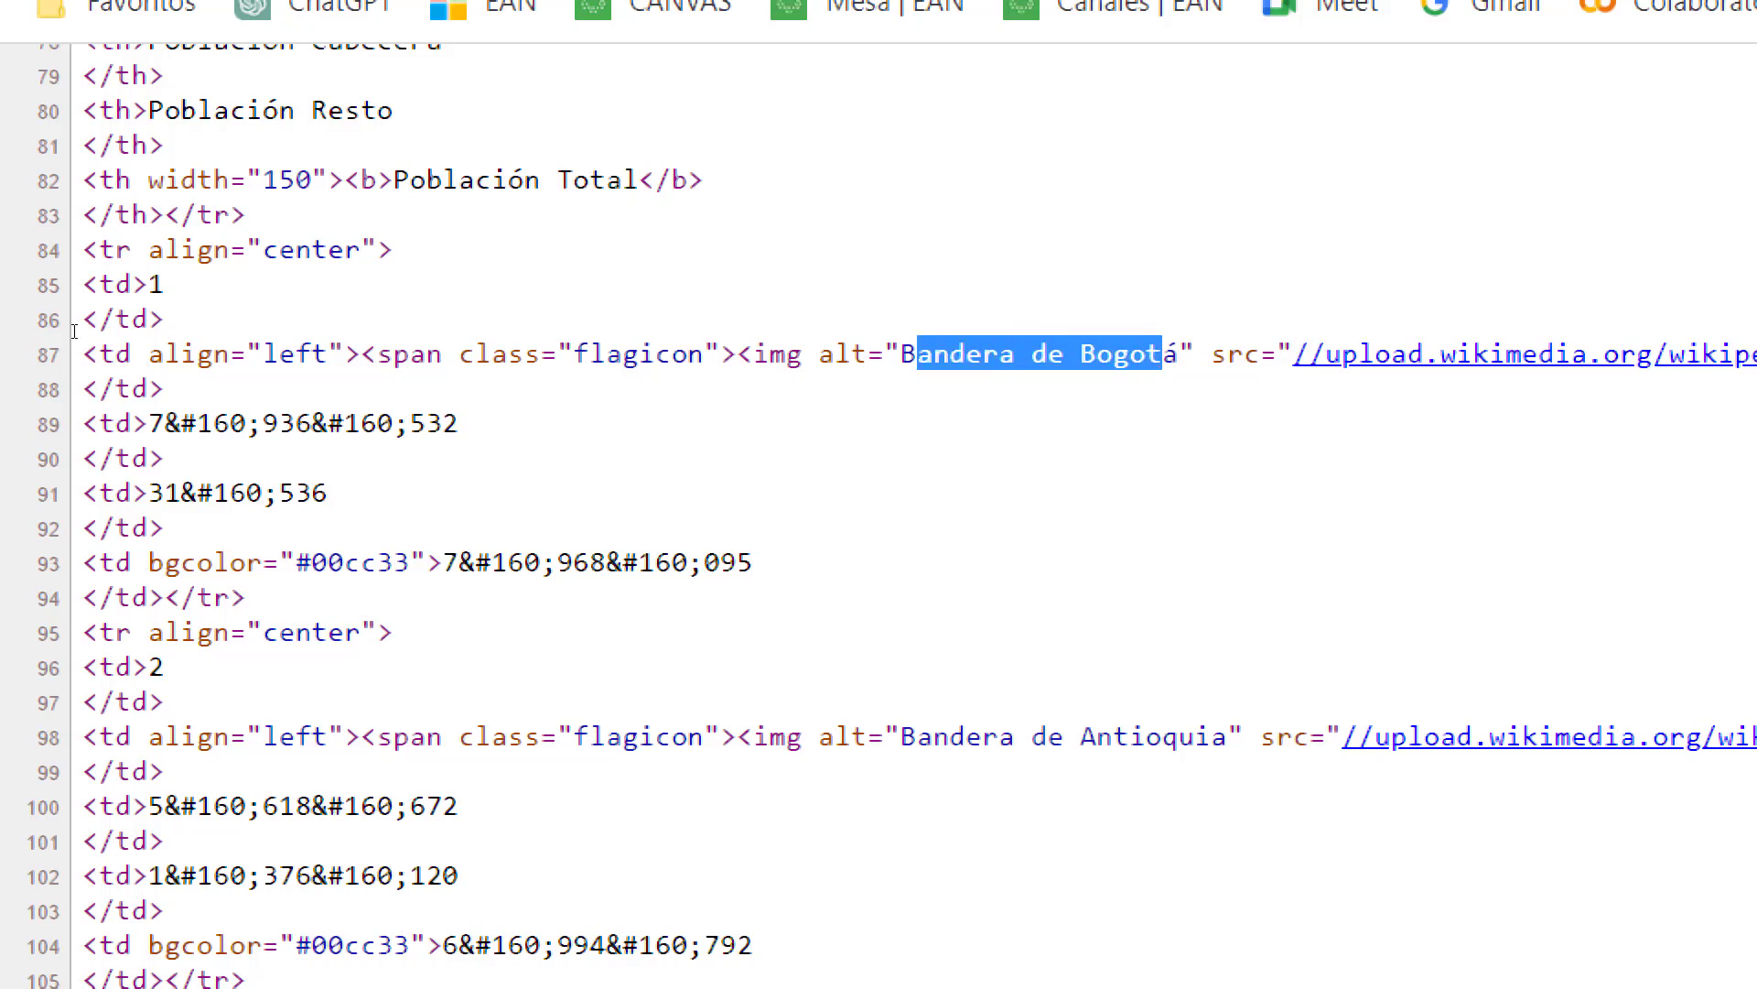
# Inspect the separator codes between the digits of Bogotá's Población Total in the page source, and return to the article
pyautogui.click(177, 28)
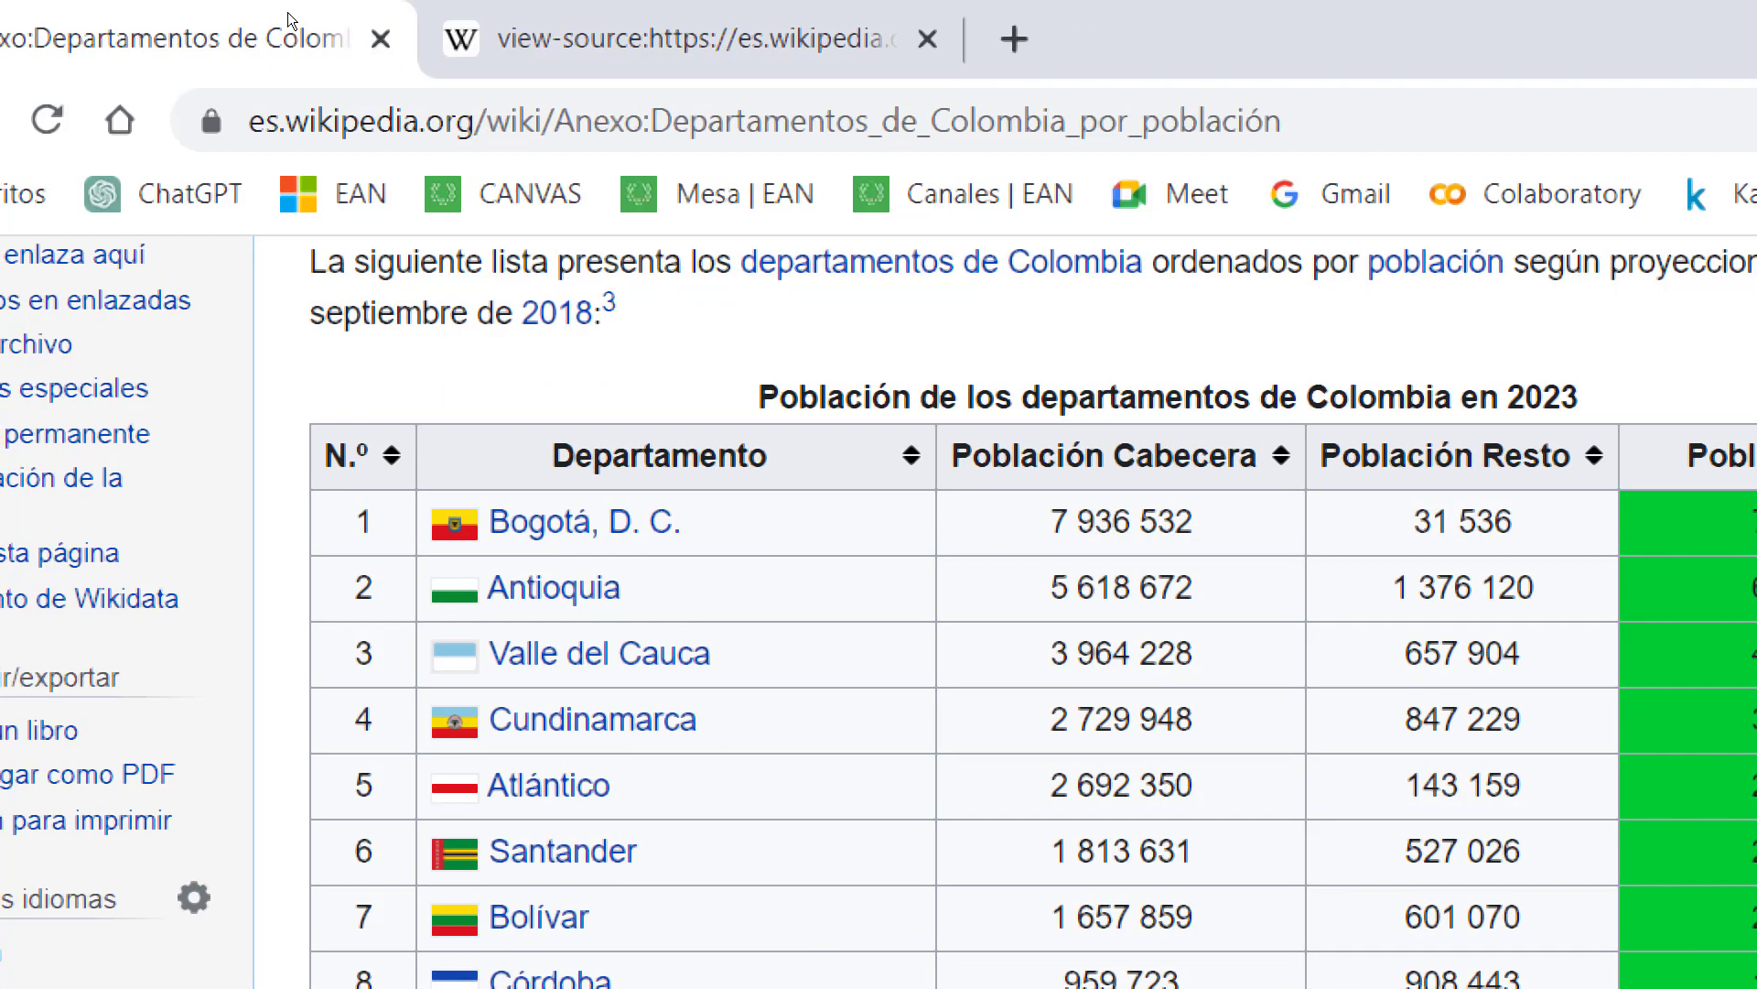
pyautogui.hotkey('ctrl', 'Tab')
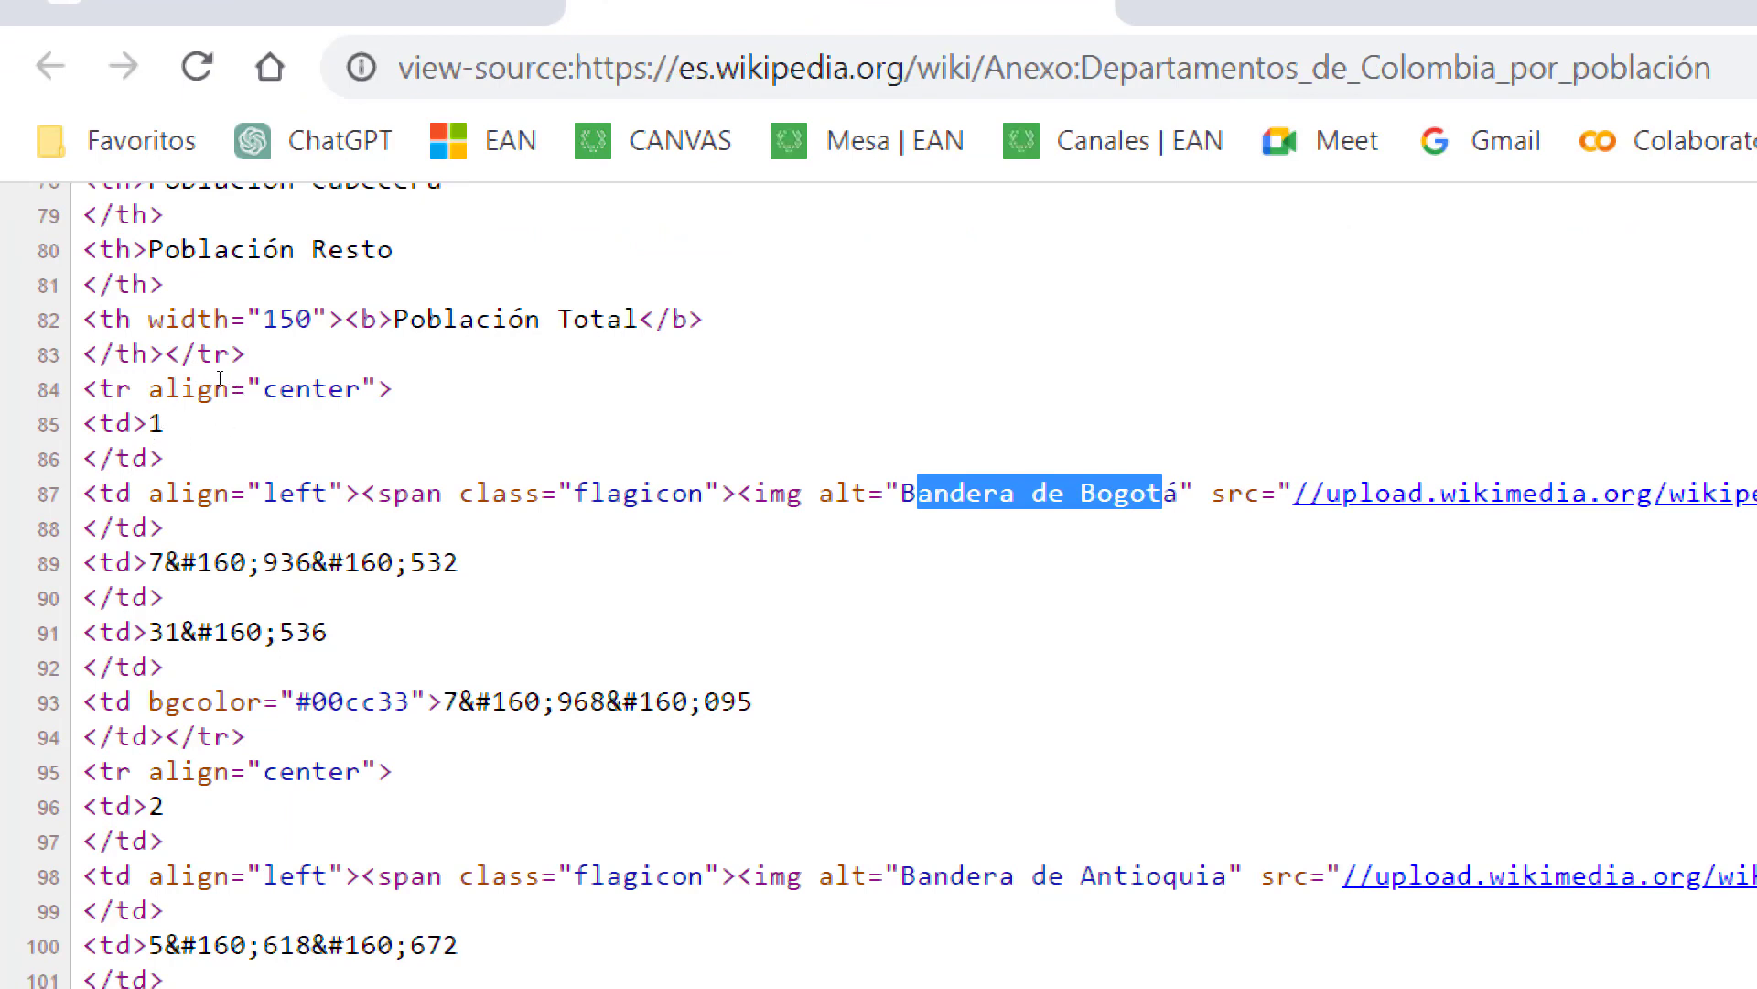
pyautogui.moveTo(443, 701); pyautogui.dragTo(623, 701)
pyautogui.doubleClick(727, 701)
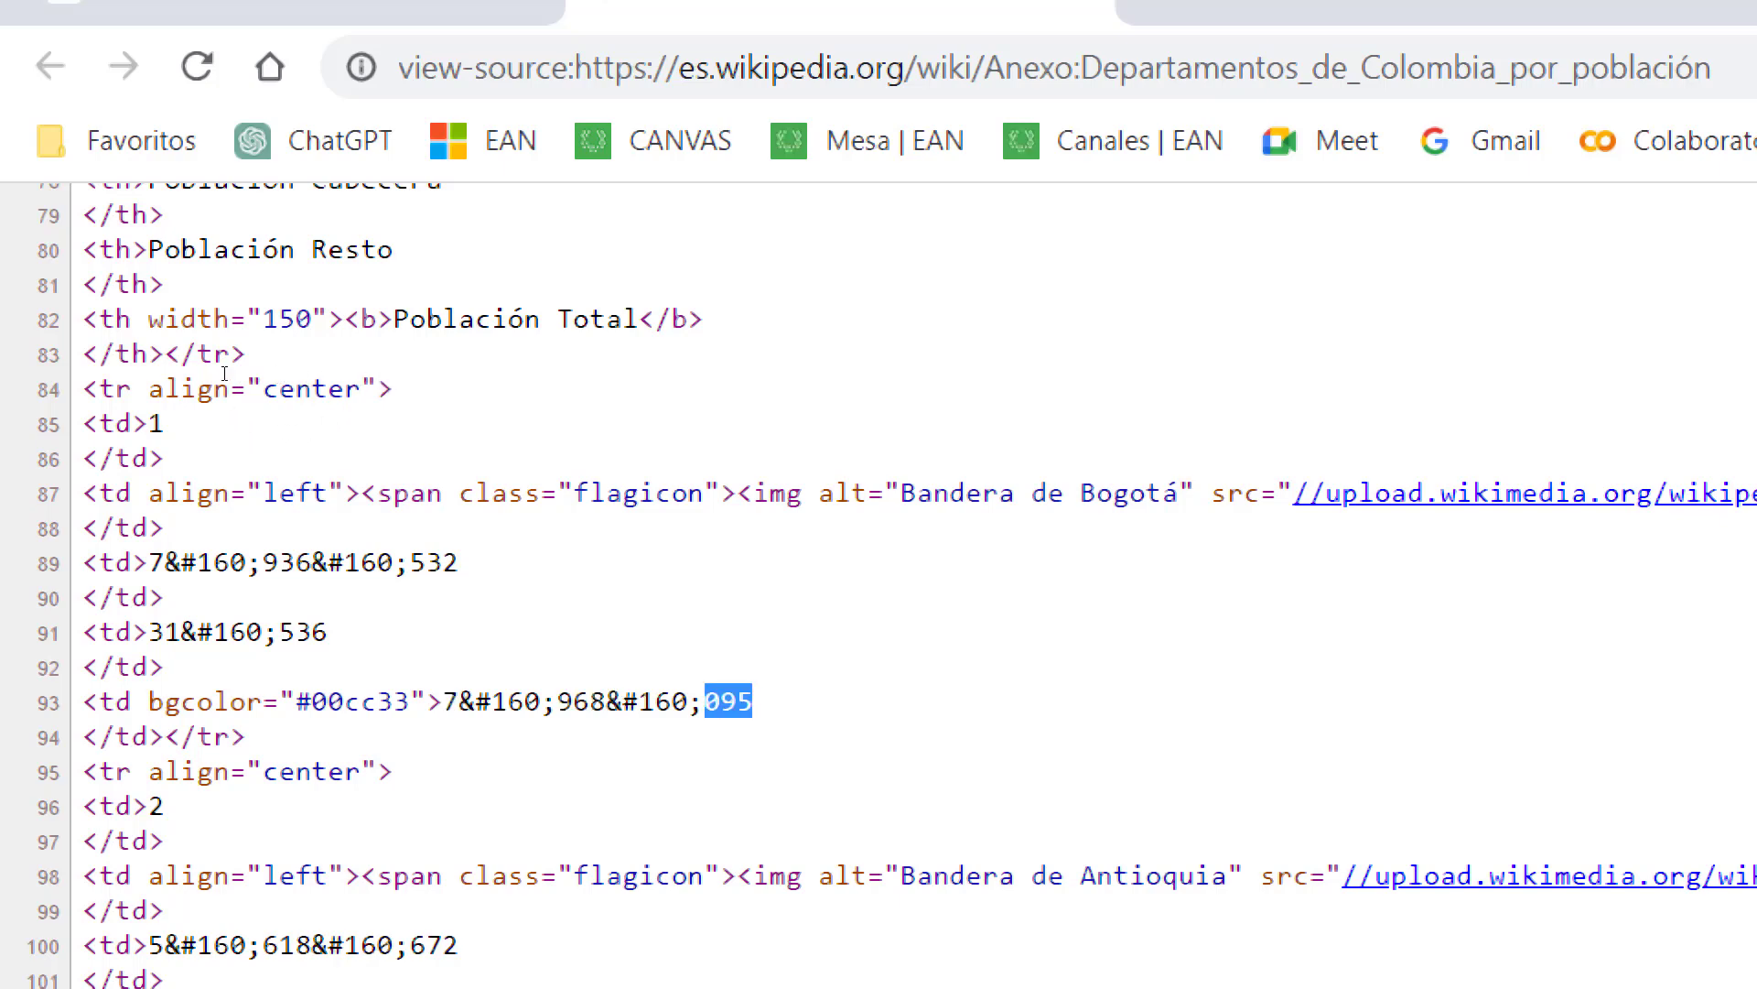
pyautogui.moveTo(459, 701); pyautogui.dragTo(556, 701)
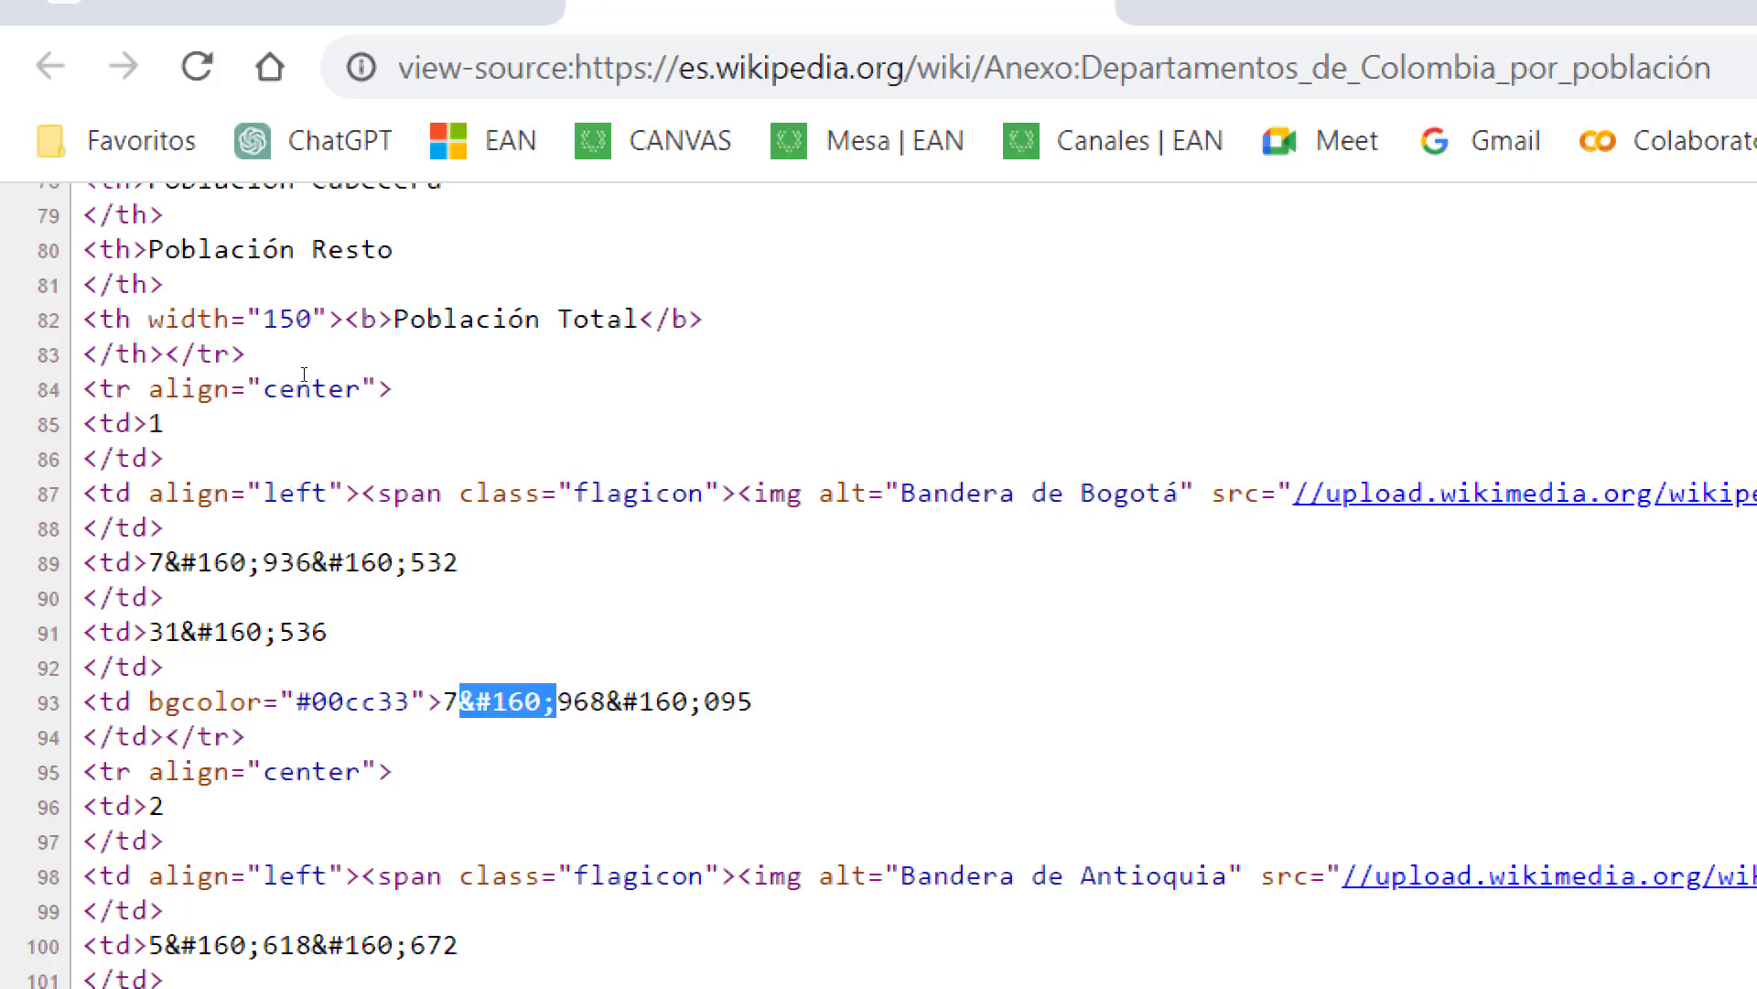
pyautogui.moveTo(606, 701); pyautogui.dragTo(704, 701)
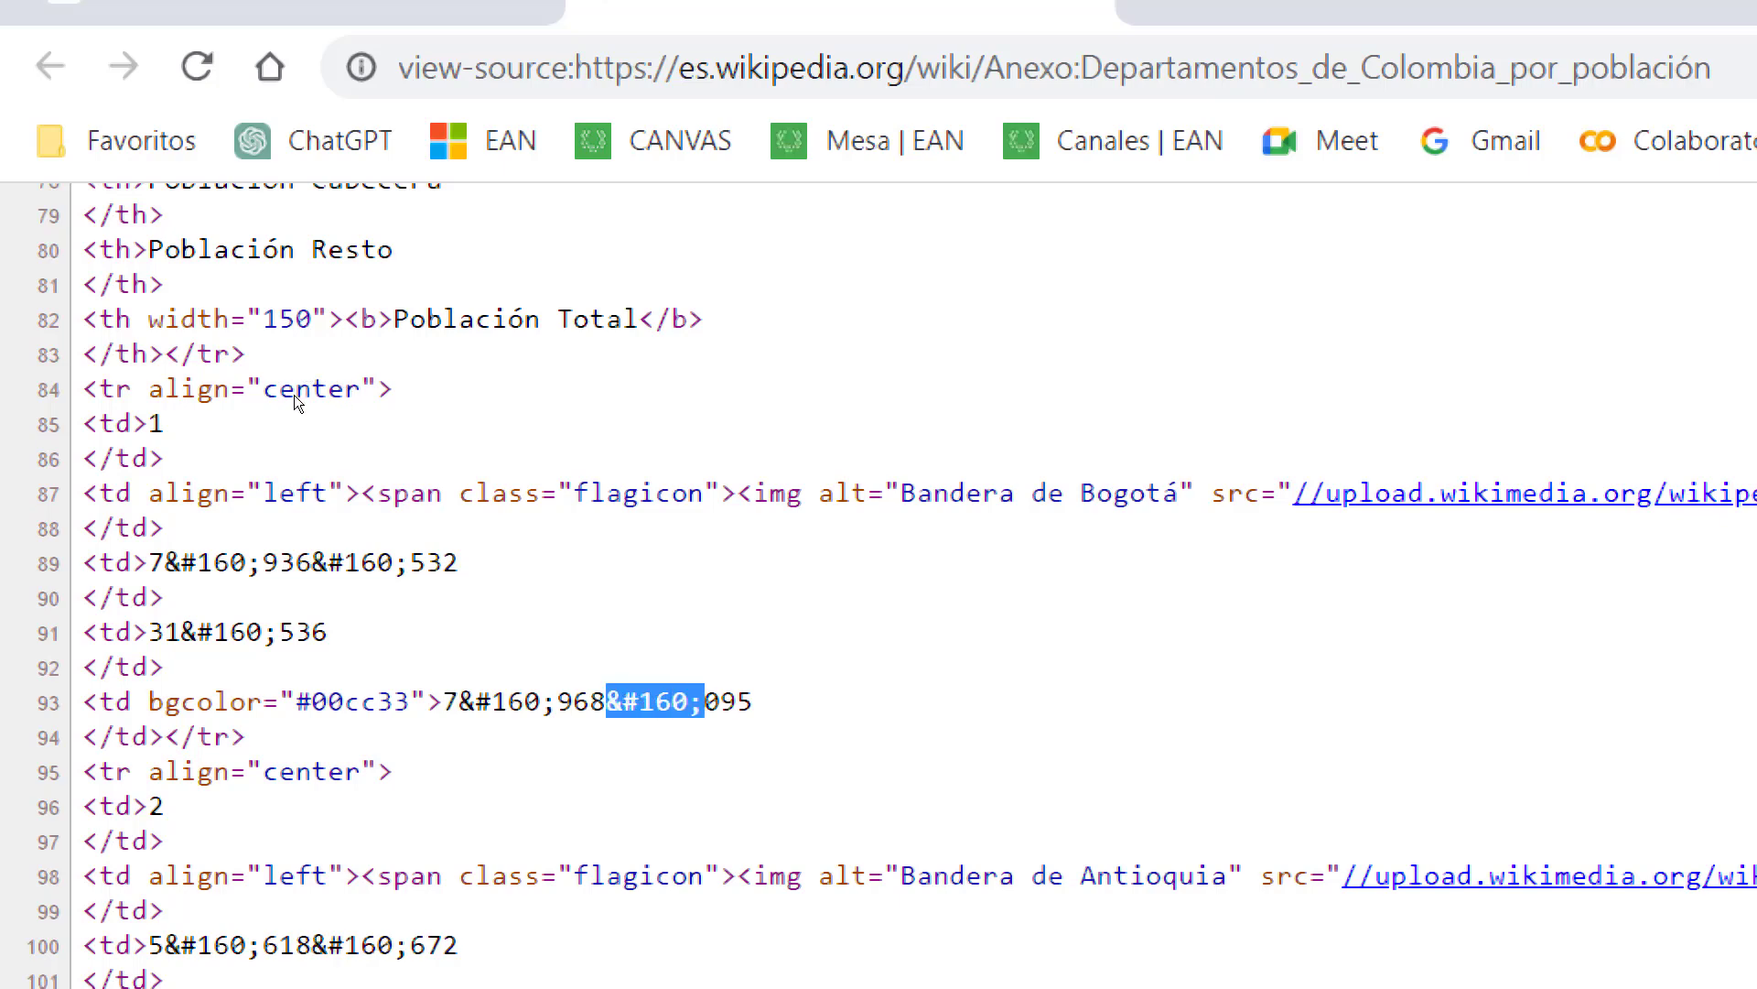
pyautogui.moveTo(458, 701); pyautogui.dragTo(541, 701)
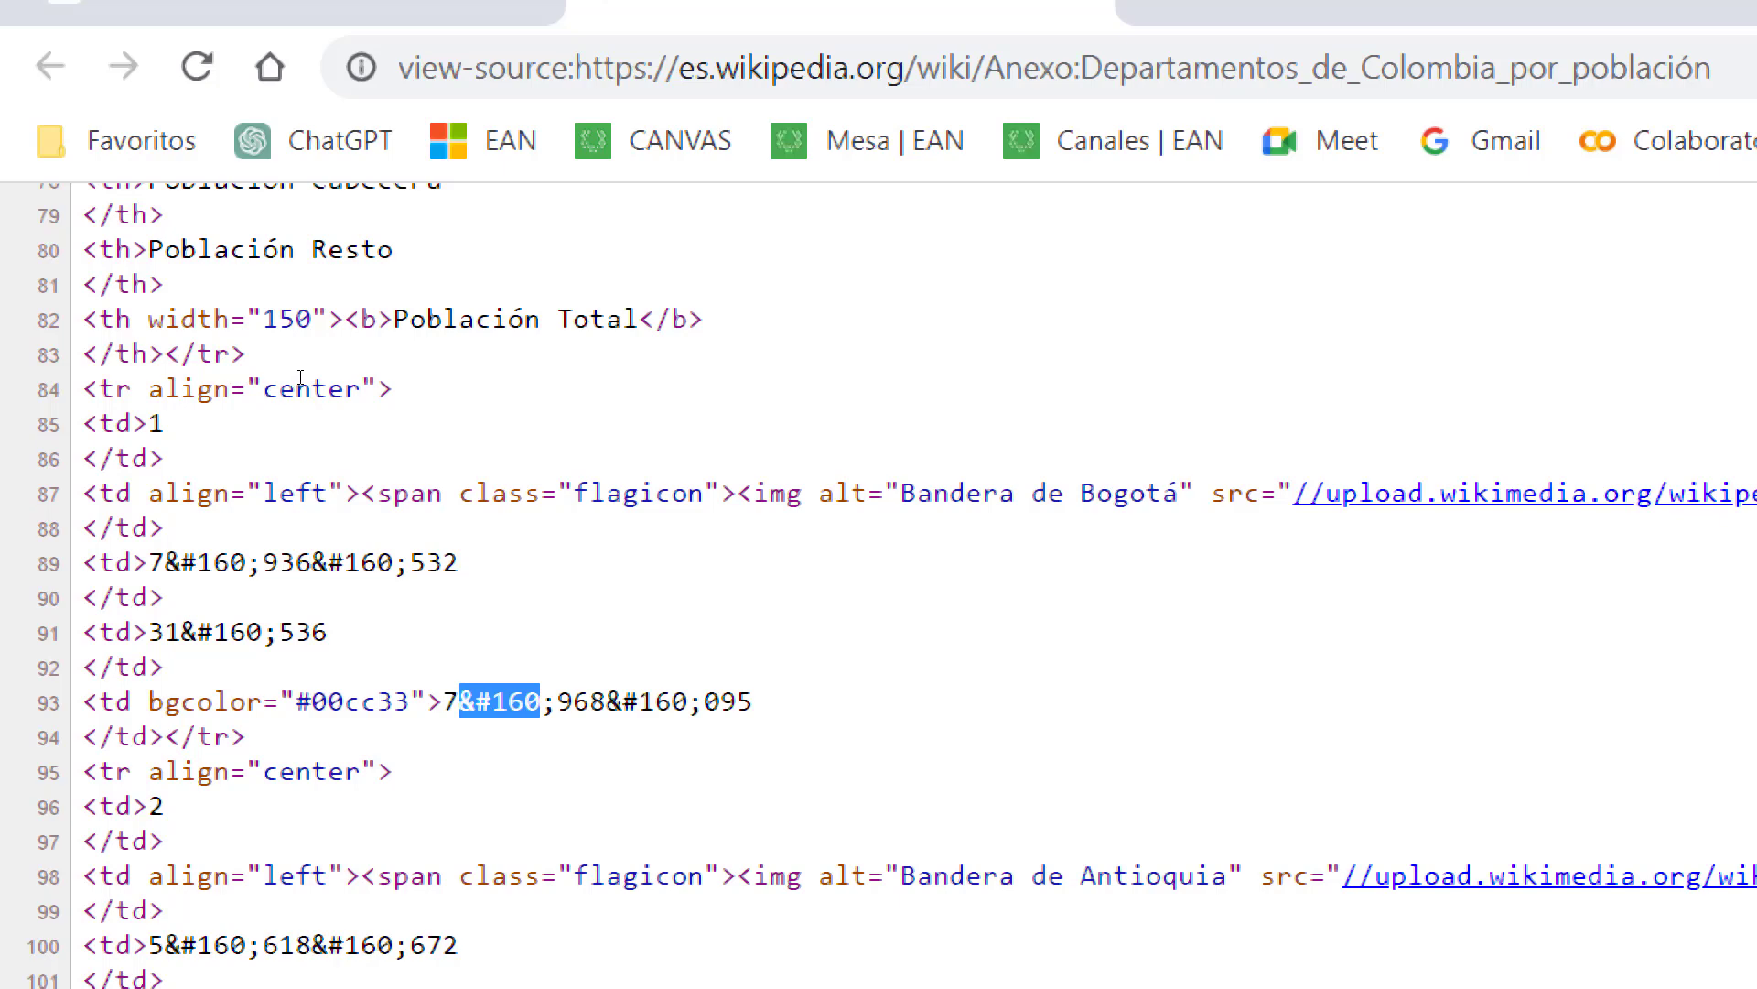
pyautogui.moveTo(606, 702); pyautogui.dragTo(689, 701)
pyautogui.click(344, 9)
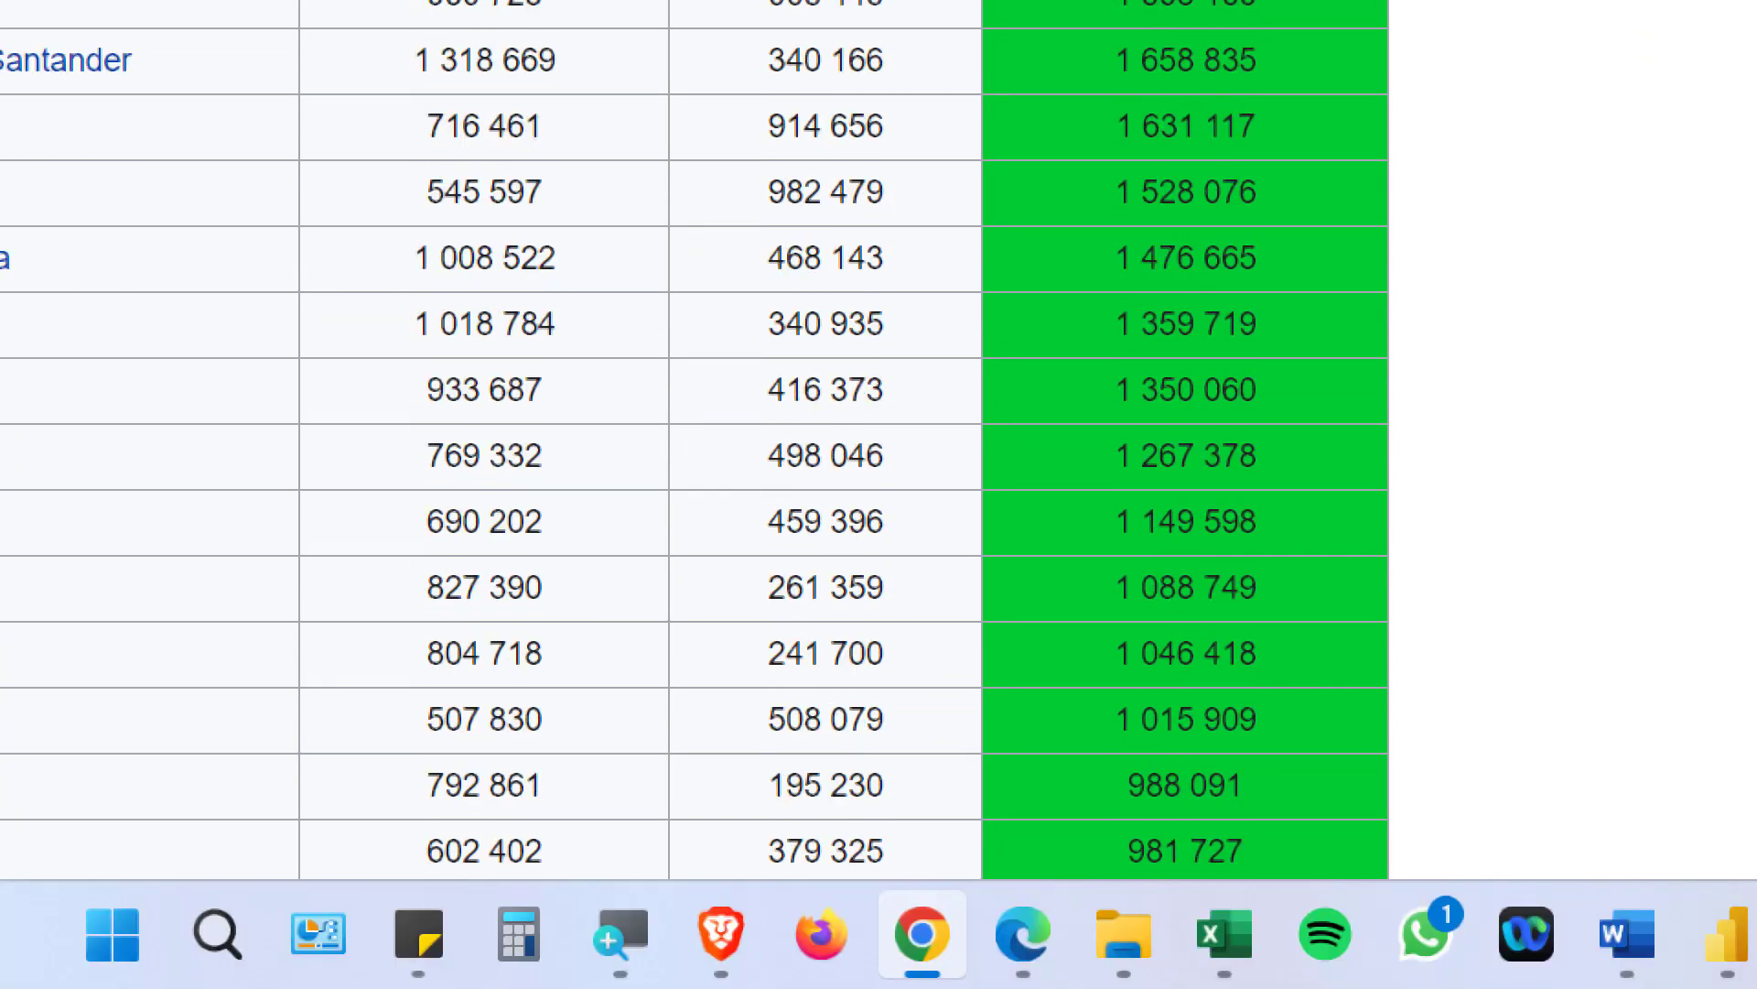
# Switch to Excel and review the texto_original argument of the SUSTITUIR formula in E2
pyautogui.click(1225, 934)
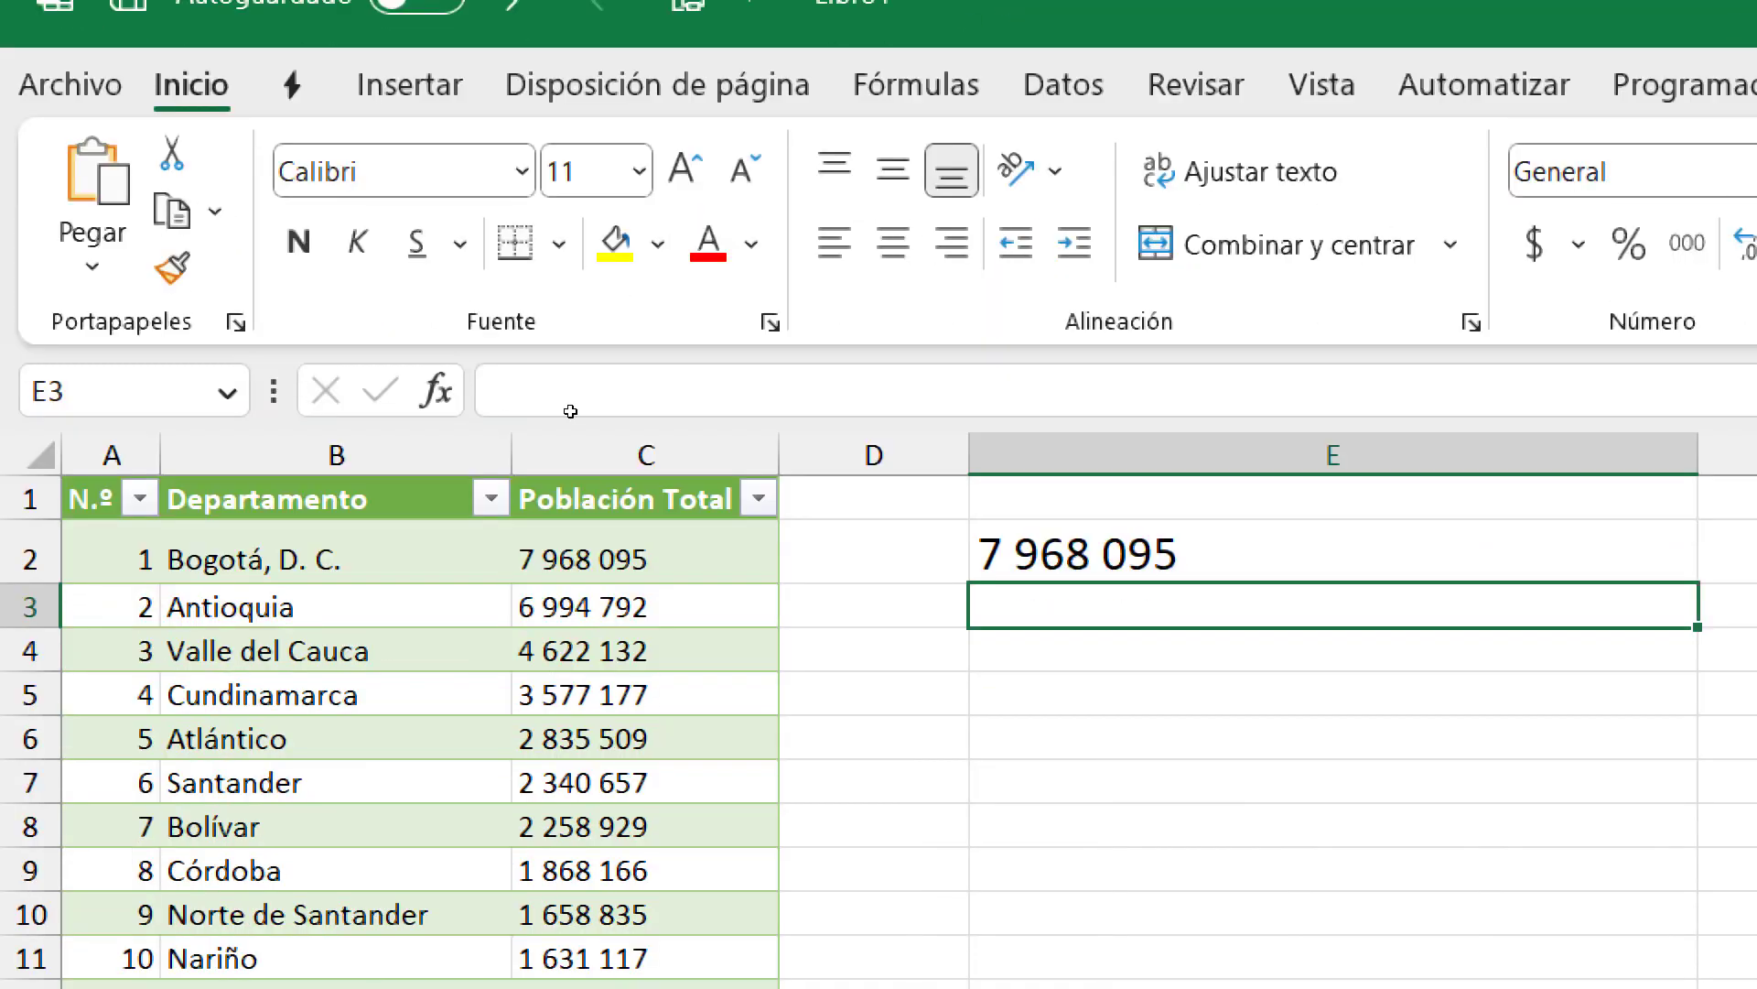
pyautogui.press('Up')
pyautogui.press('F2')
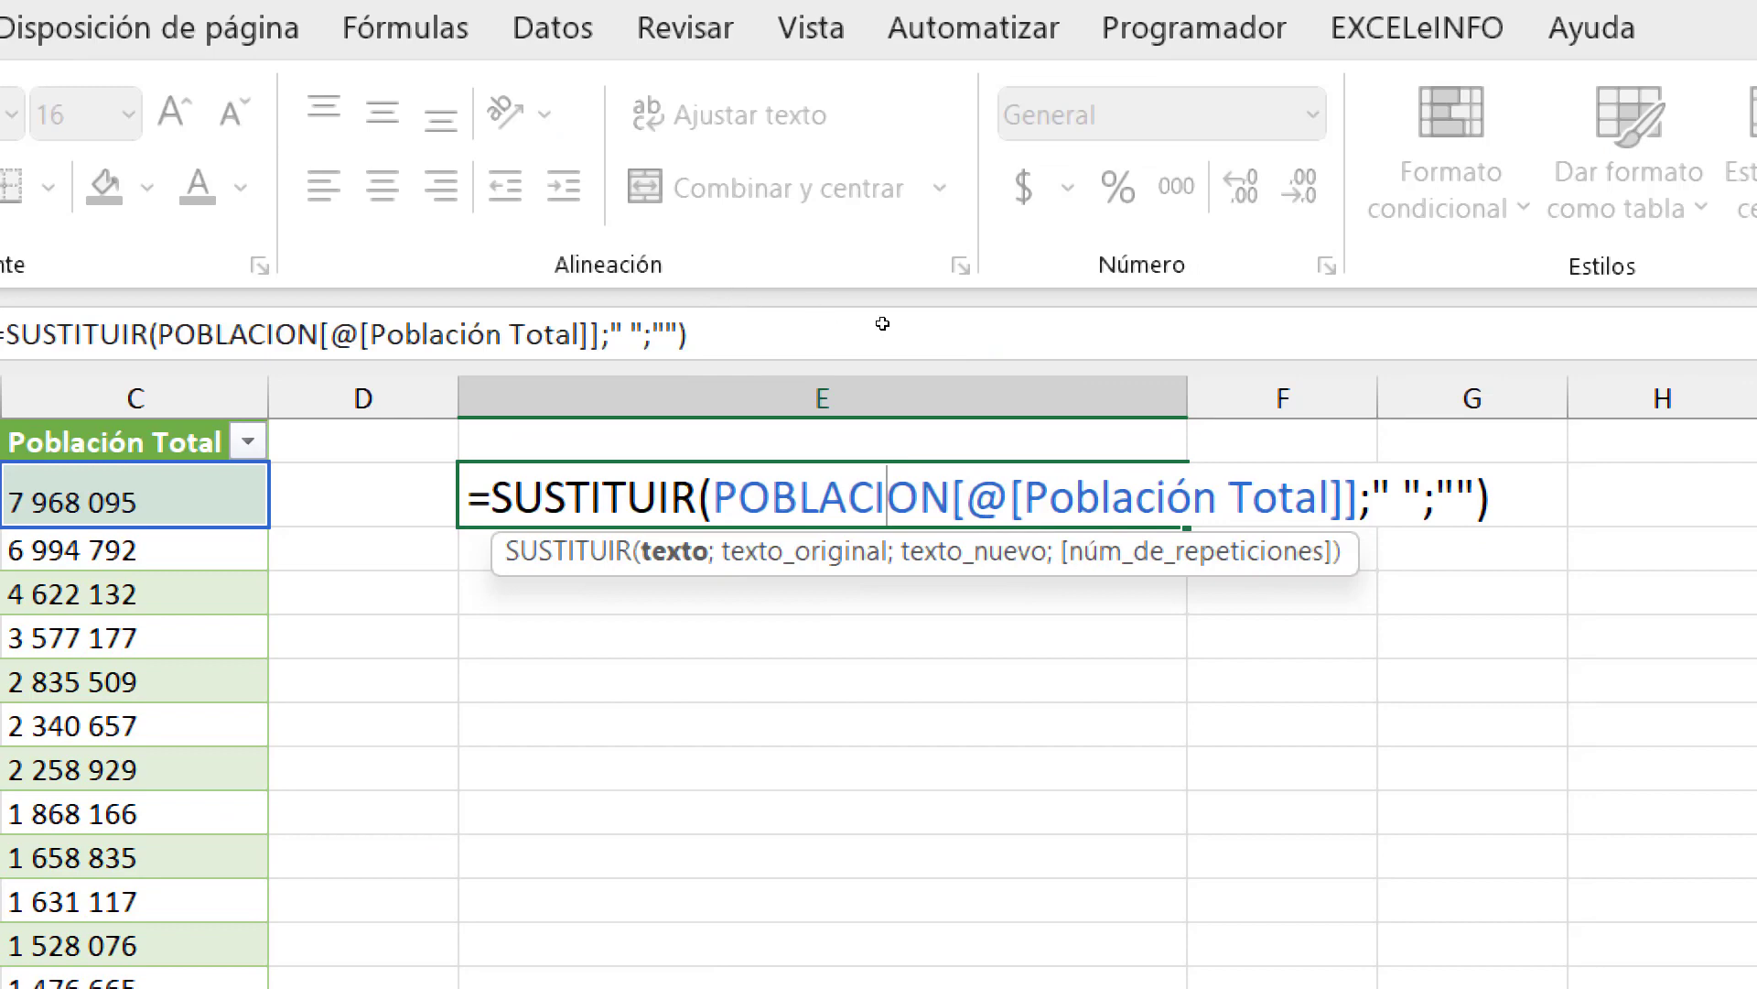
pyautogui.press('Left')
pyautogui.press('Left')
pyautogui.press('Left')
pyautogui.press('Left')
pyautogui.press('Left')
pyautogui.press('Left')
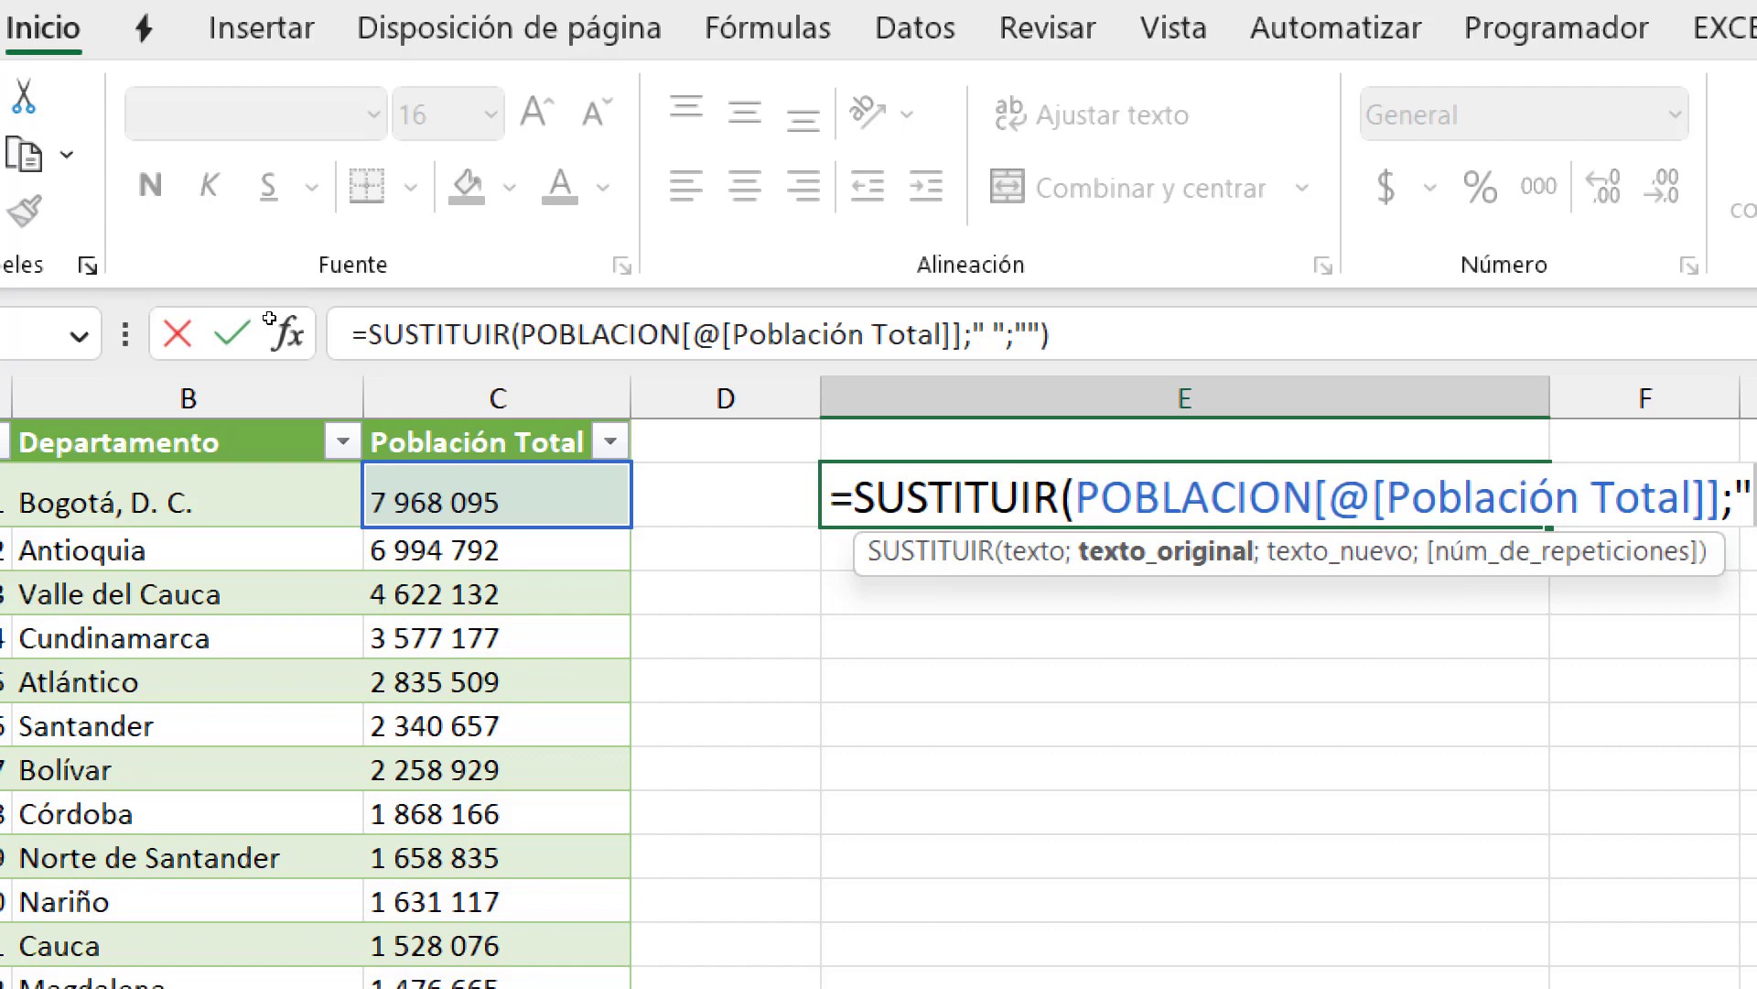
pyautogui.click(232, 333)
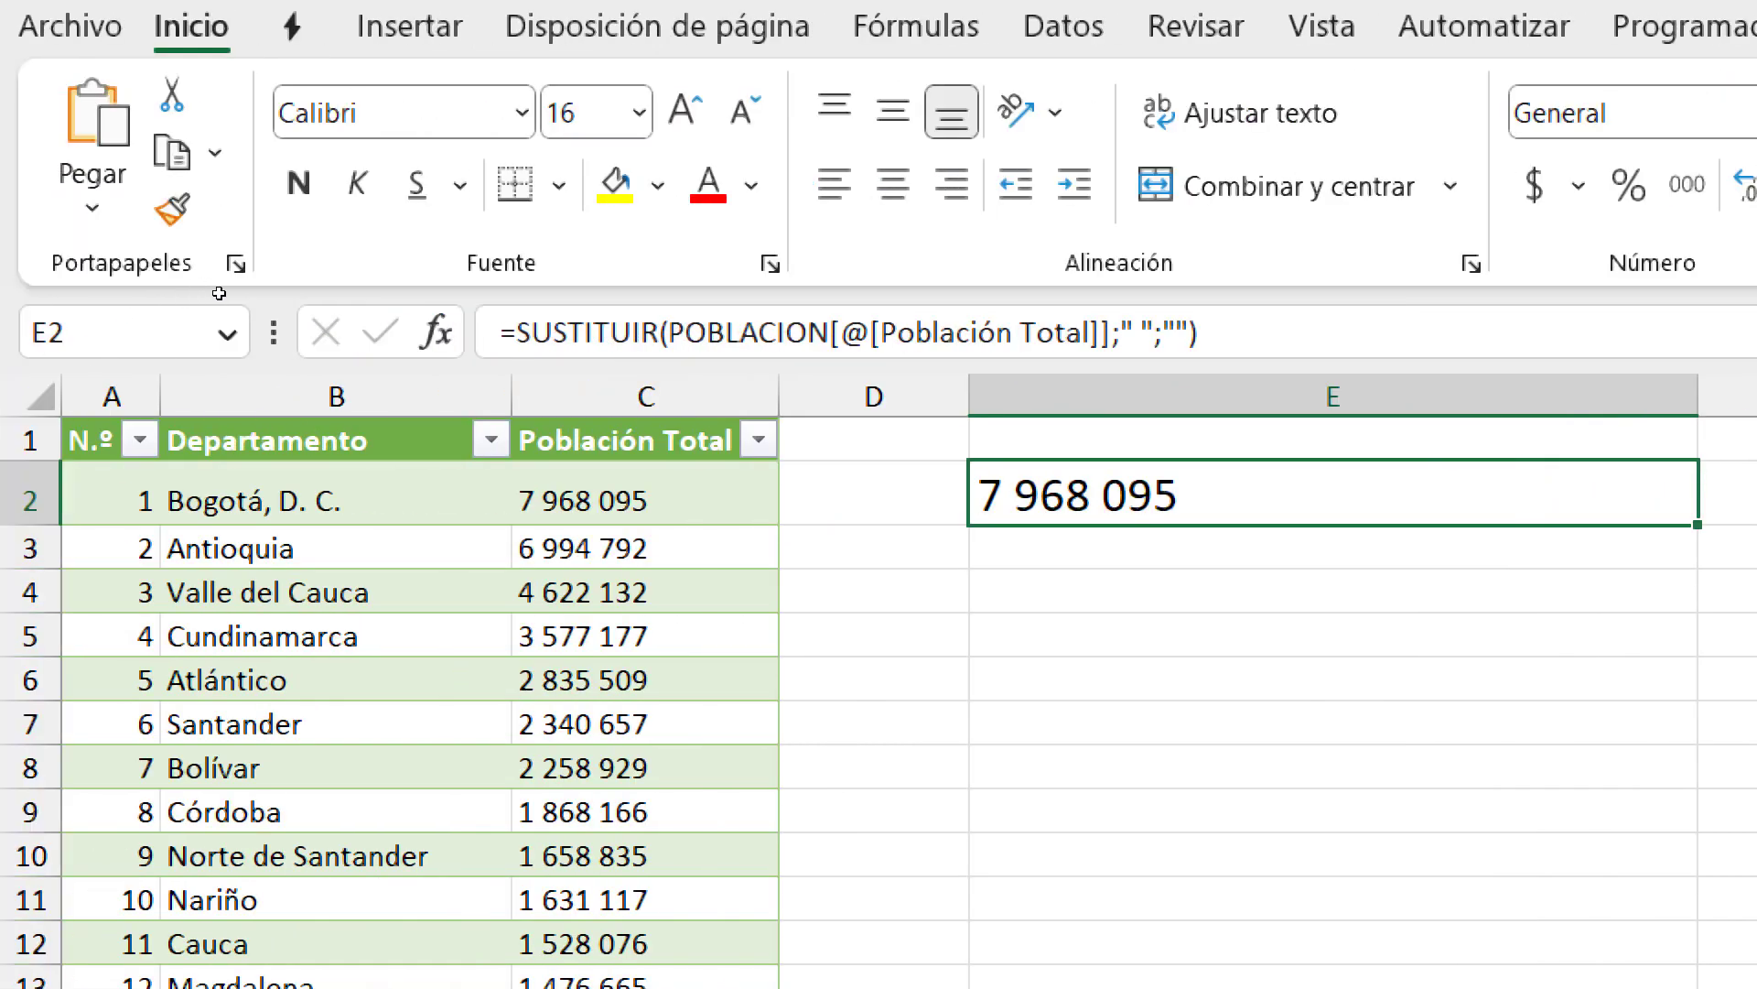
# Copy the special space between the 7 and 968 of Bogotá's Población Total in C2
pyautogui.doubleClick(543, 500)
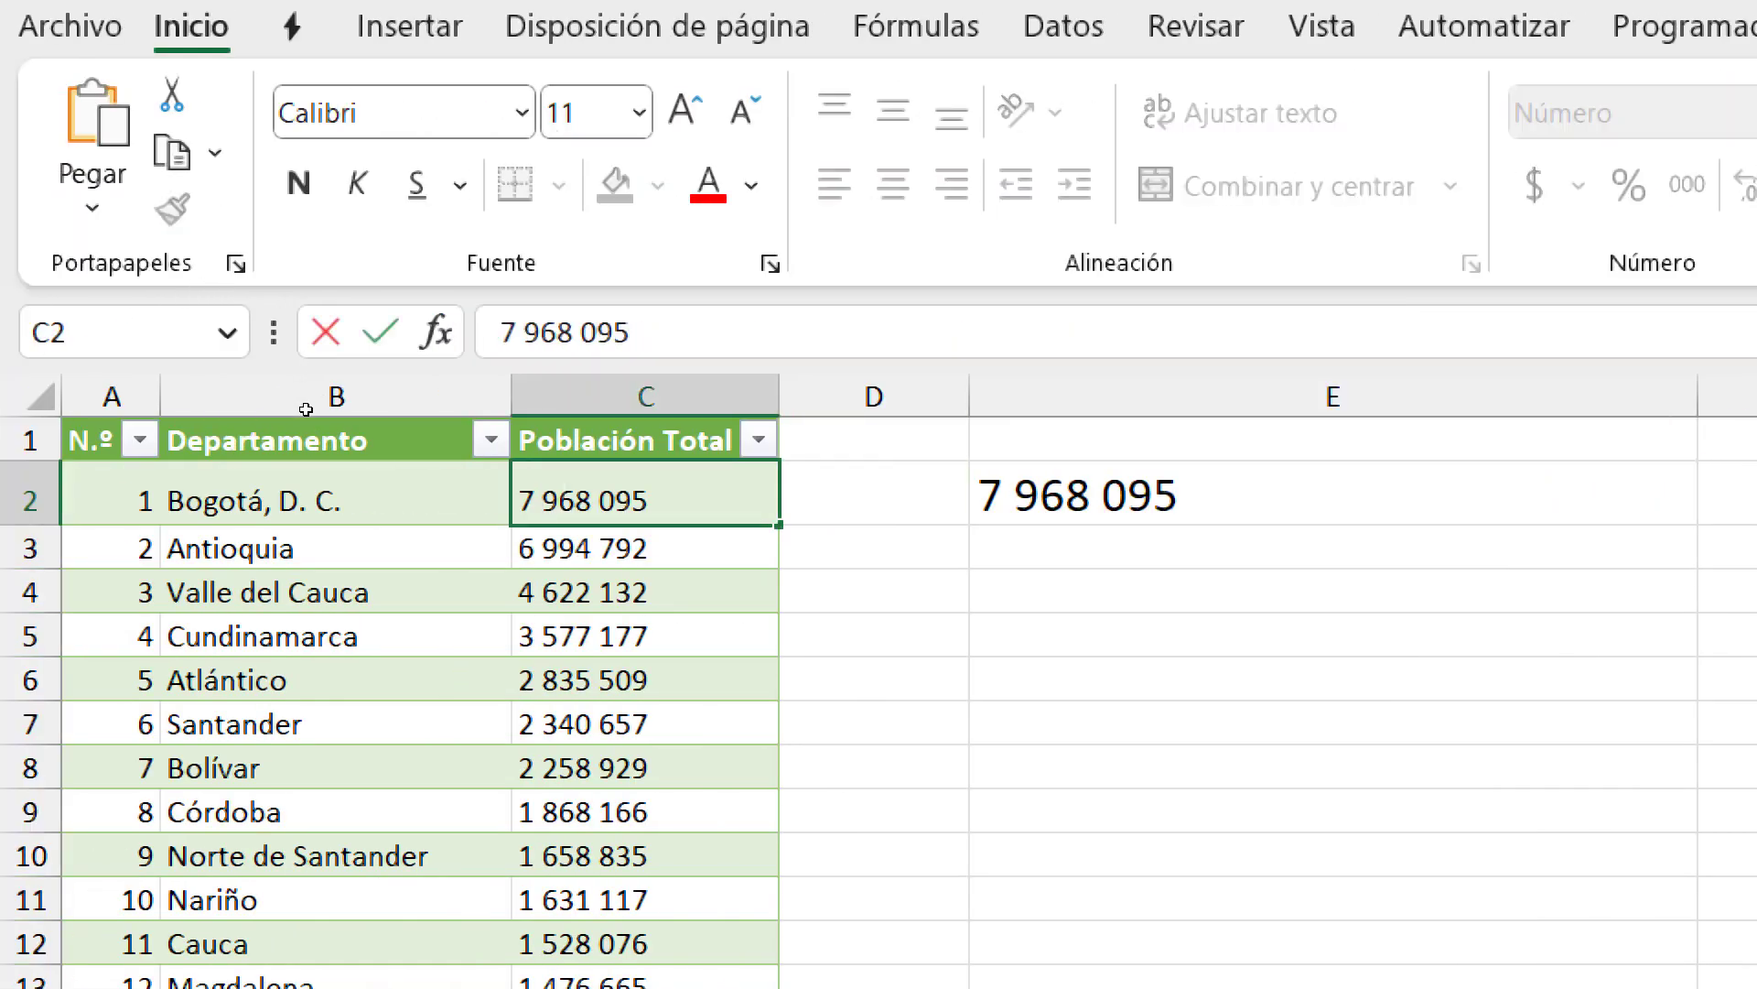
pyautogui.press('Left')
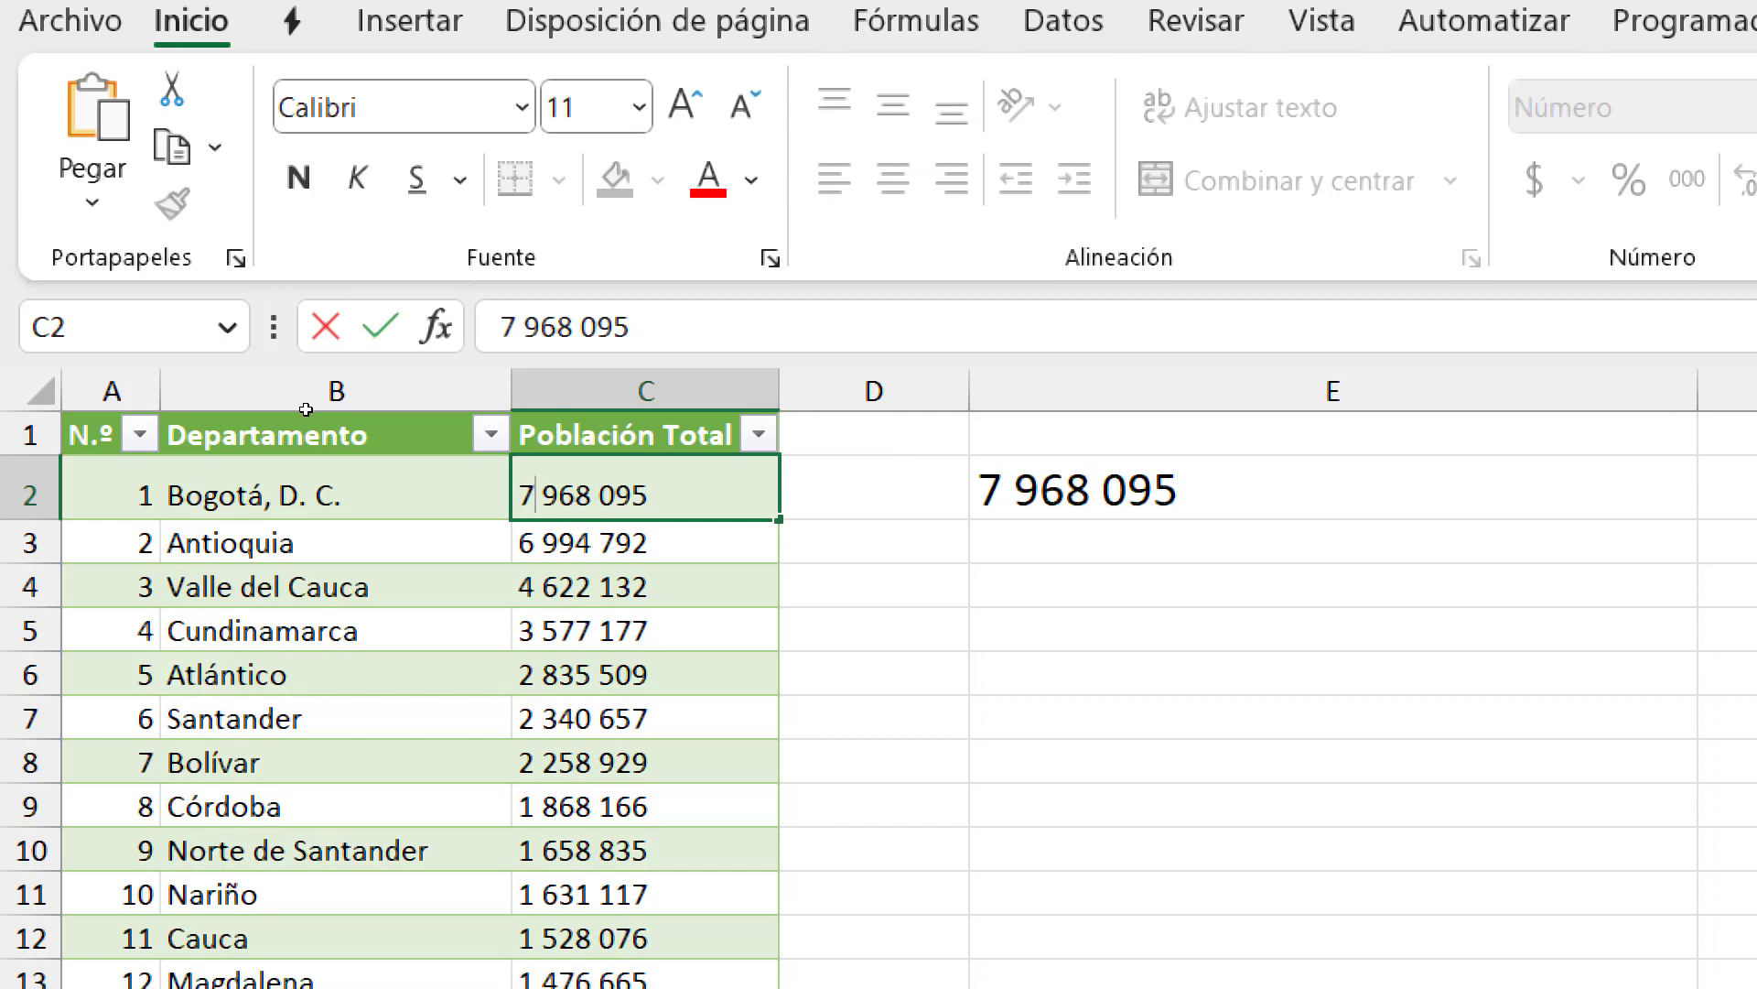
pyautogui.hotkey('shift', 'Right')
pyautogui.click(550, 317)
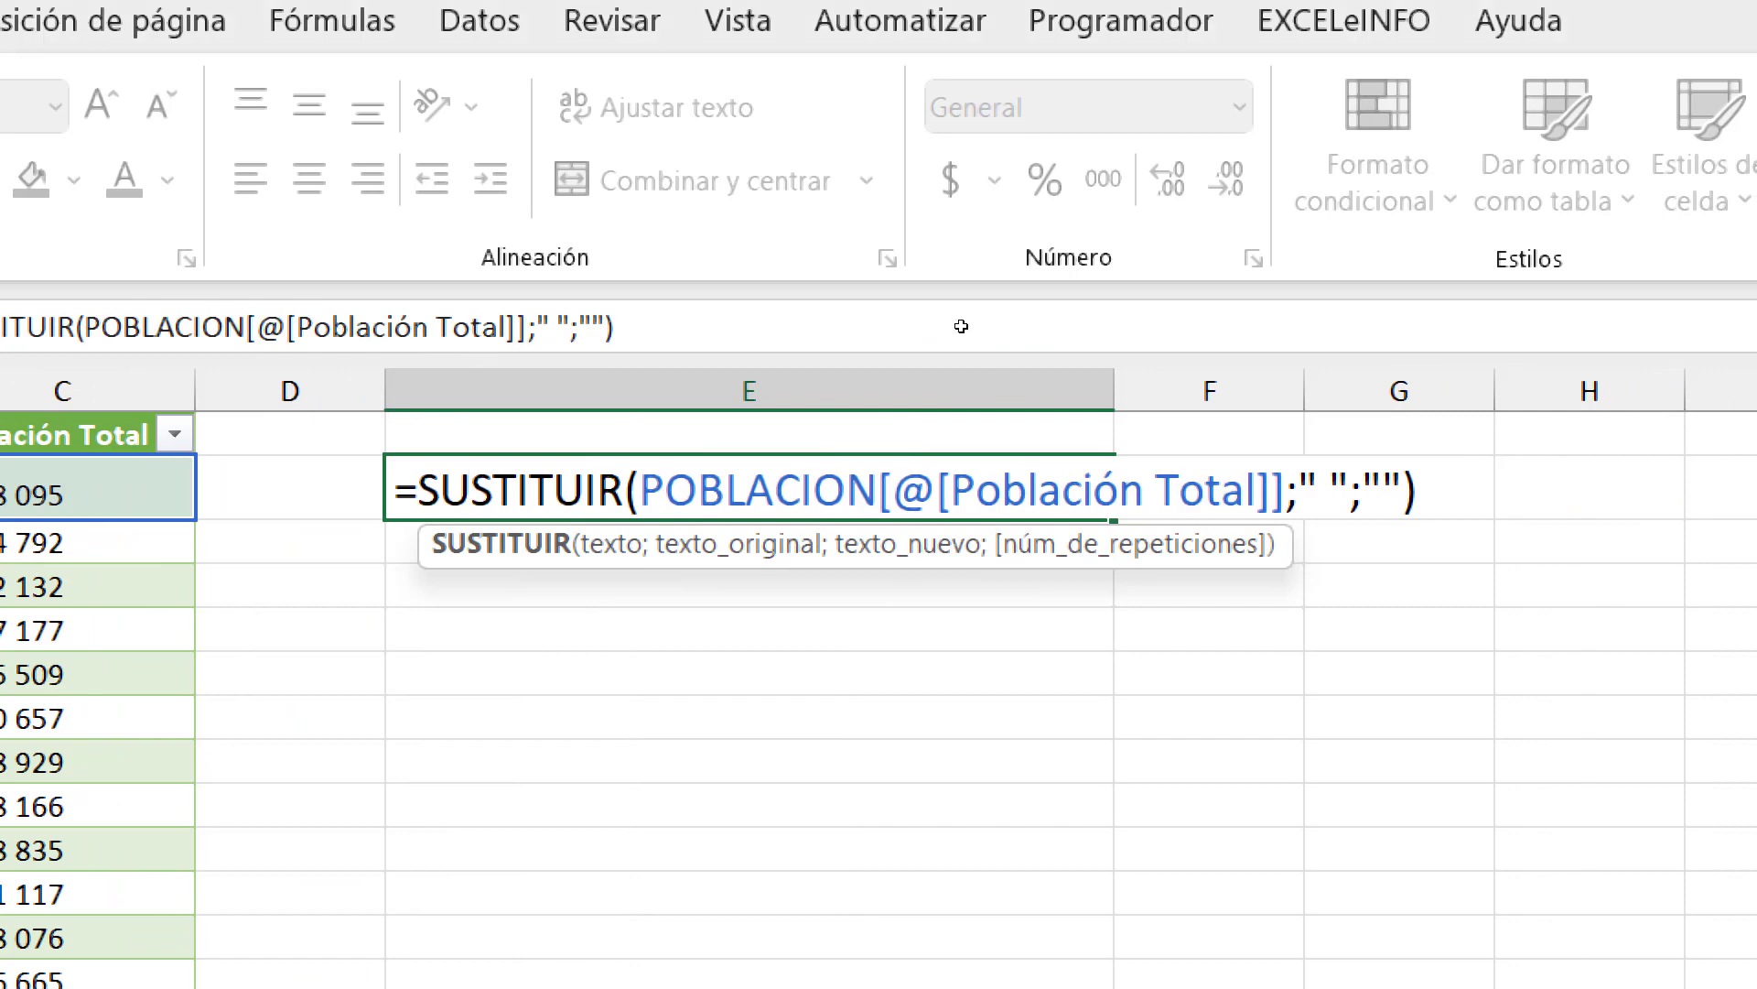
# Replace the ordinary space in E2's SUSTITUIR formula with the special space copied from C2
pyautogui.press('End')
pyautogui.press('Left')
pyautogui.press('Left')
pyautogui.press('Left')
pyautogui.press('Left')
pyautogui.press('Left')
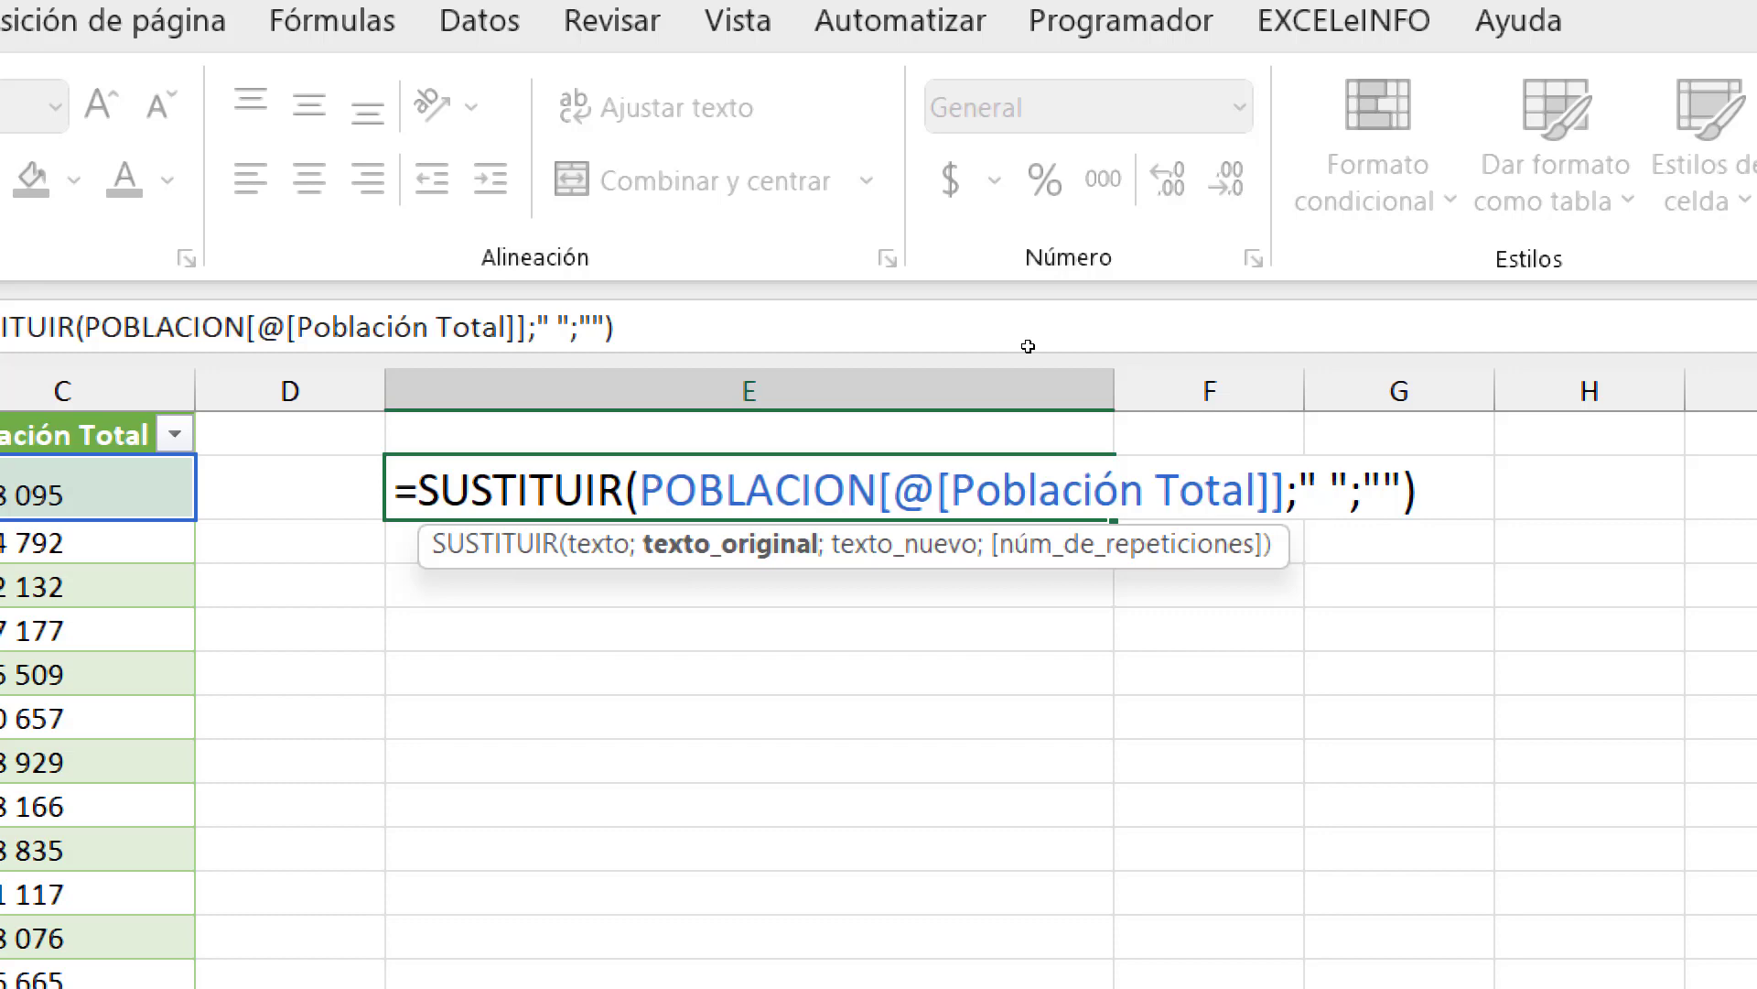
pyautogui.press('BackSpace')
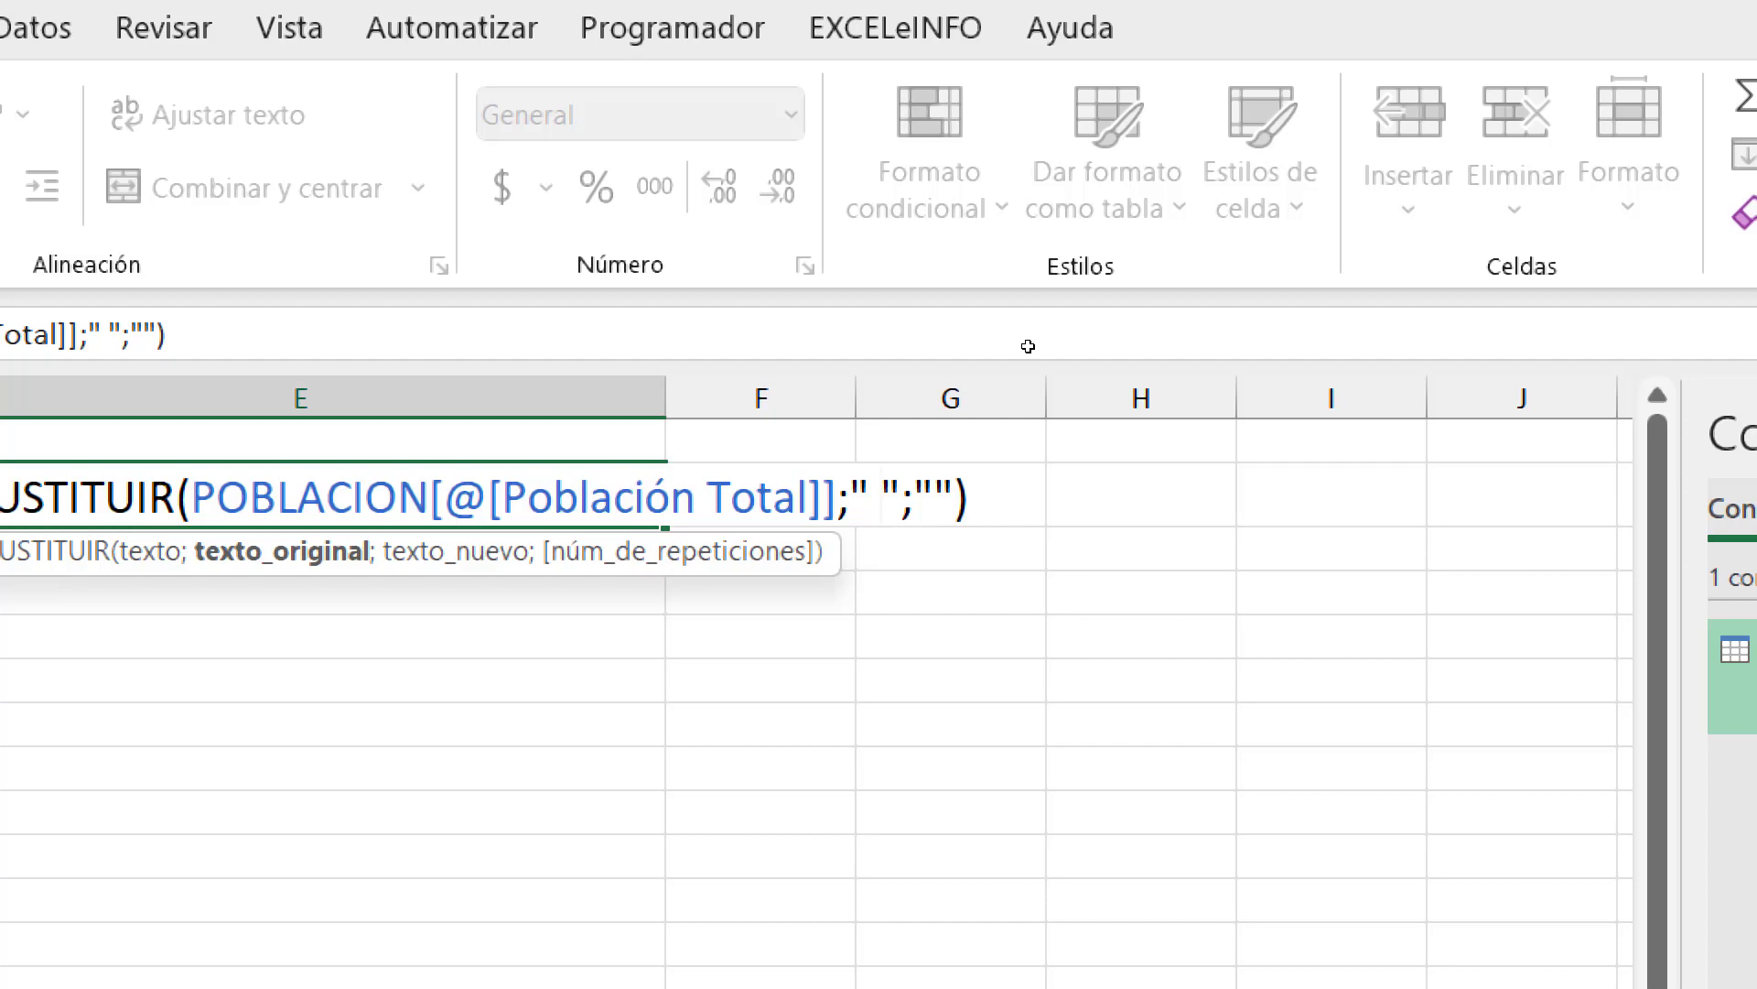
pyautogui.press('Return')
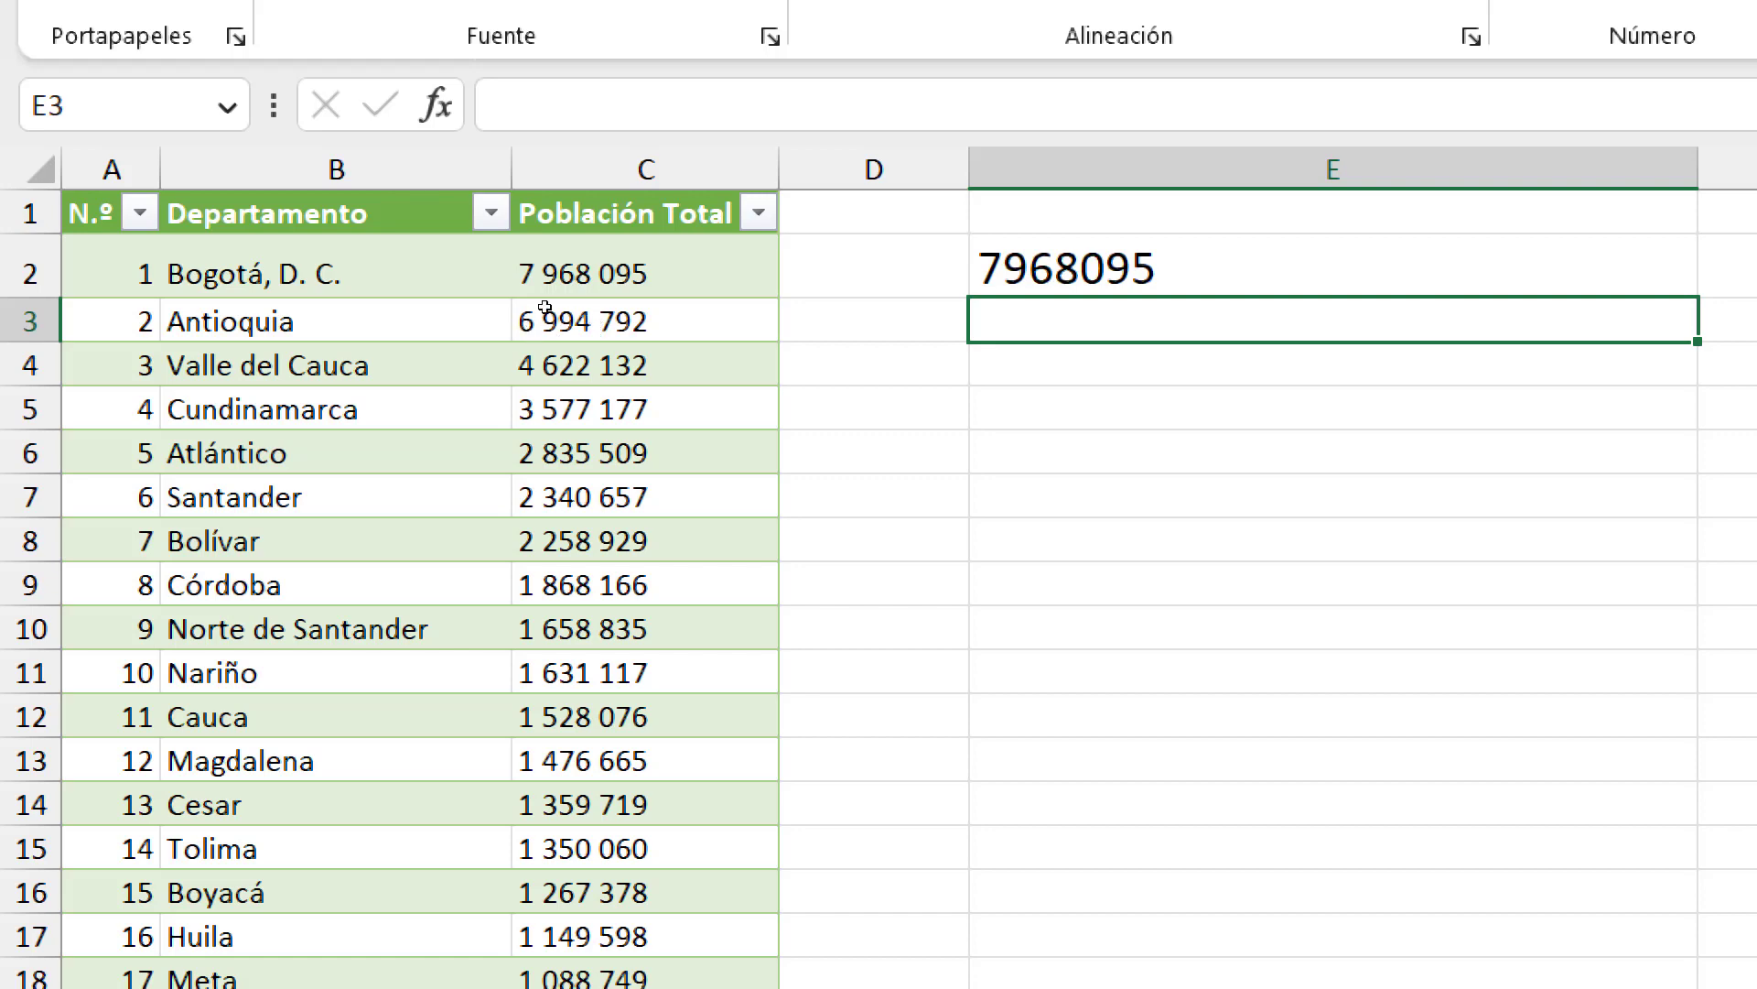
# Fill the SUSTITUIR formula from E2 down column E alongside the rows of the population table
pyautogui.press('Up')
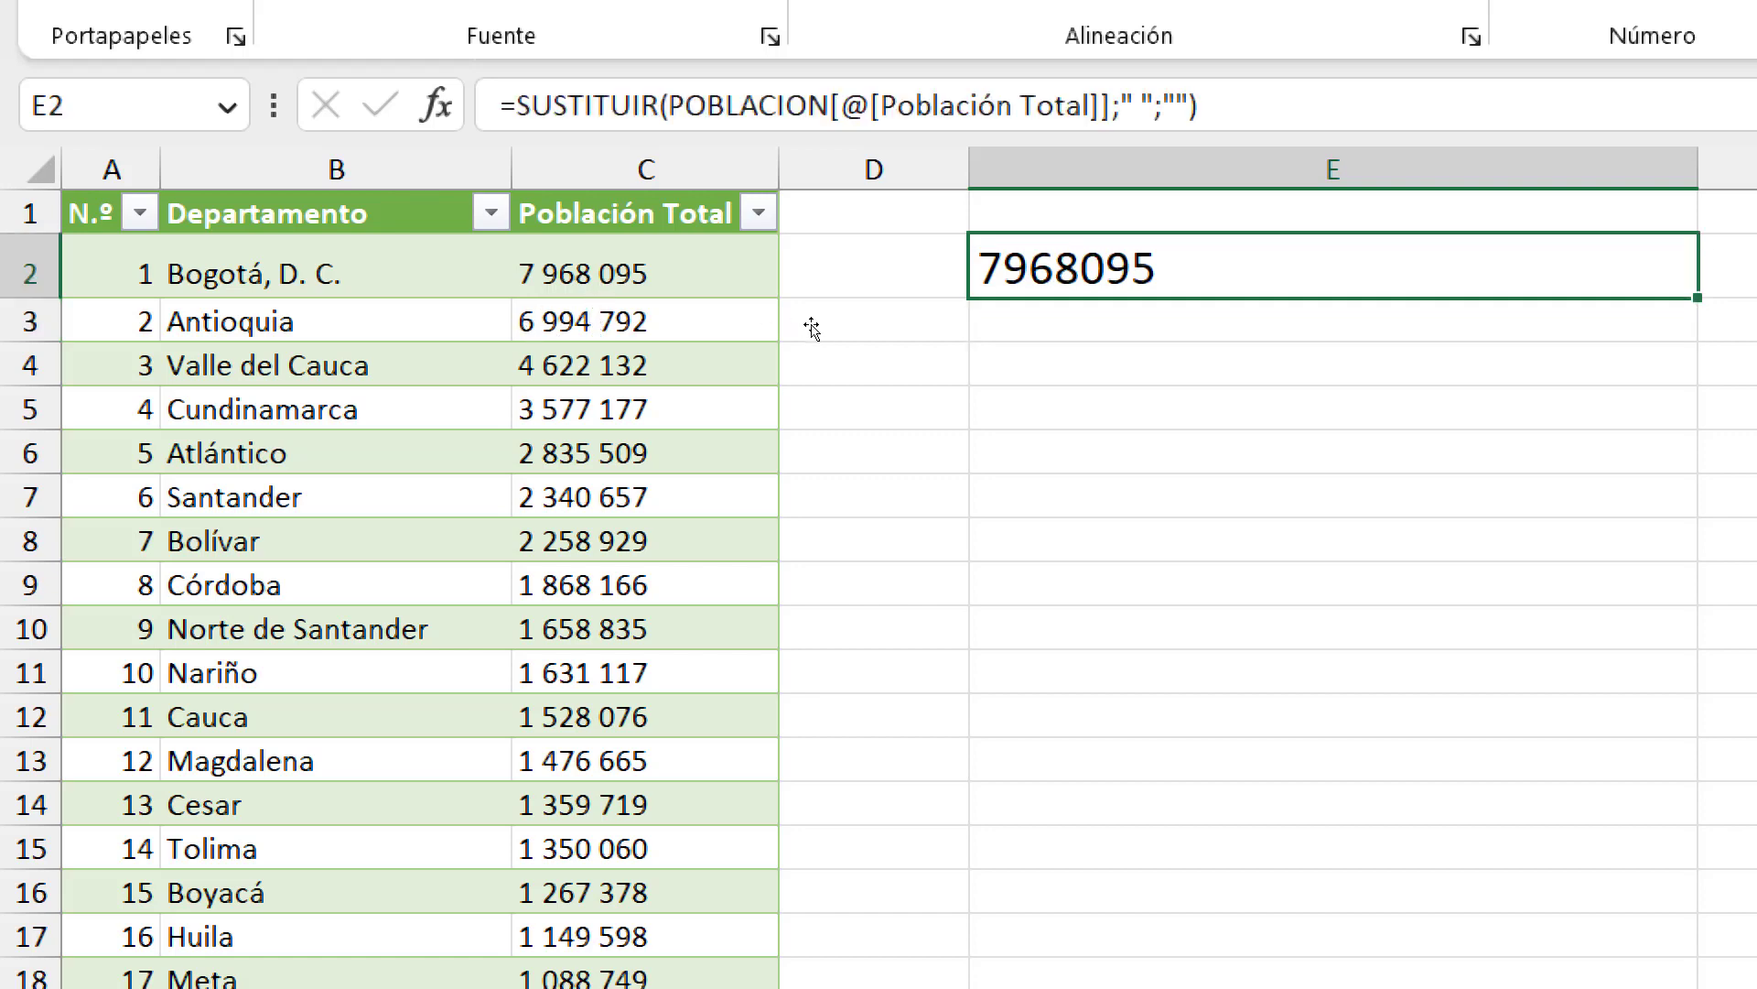
pyautogui.hotkey('shift', 'Down')
pyautogui.hotkey('shift', 'Down')
pyautogui.hotkey('shift', 'Down')
pyautogui.hotkey('shift', 'Down')
pyautogui.hotkey('shift', 'Down')
pyautogui.hotkey('shift', 'Down')
pyautogui.hotkey('shift', 'Down')
pyautogui.hotkey('shift', 'Down')
pyautogui.hotkey('shift', 'Down')
pyautogui.hotkey('shift', 'Down')
pyautogui.hotkey('shift', 'Down')
pyautogui.hotkey('shift', 'Down')
pyautogui.hotkey('shift', 'Down')
pyautogui.hotkey('shift', 'Down')
pyautogui.hotkey('shift', 'Down')
pyautogui.hotkey('shift', 'Down')
pyautogui.hotkey('shift', 'Down')
pyautogui.hotkey('shift', 'Down')
pyautogui.hotkey('shift', 'Down')
pyautogui.hotkey('shift', 'Down')
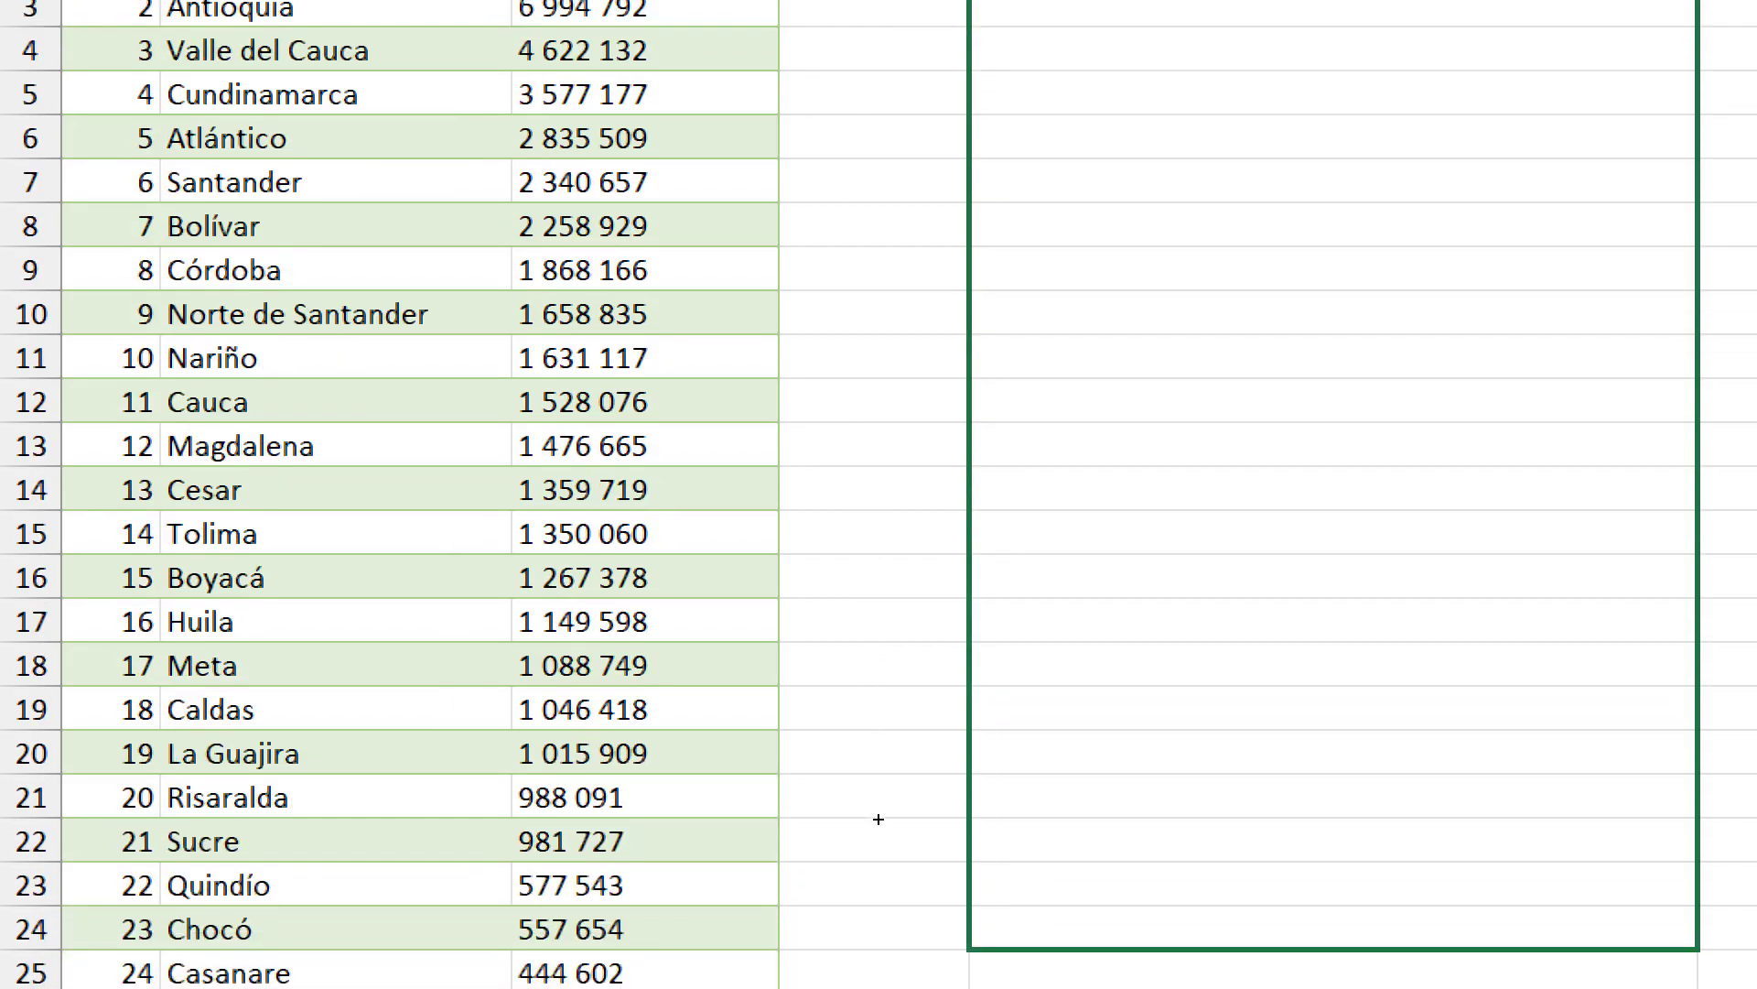
pyautogui.hotkey('shift', 'Down')
pyautogui.hotkey('shift', 'Down')
pyautogui.hotkey('shift', 'Down')
pyautogui.hotkey('shift', 'Down')
pyautogui.hotkey('shift', 'Down')
pyautogui.hotkey('shift', 'Down')
pyautogui.hotkey('shift', 'Down')
pyautogui.hotkey('shift', 'Down')
pyautogui.hotkey('shift', 'Down')
pyautogui.hotkey('shift', 'Down')
pyautogui.hotkey('shift', 'Down')
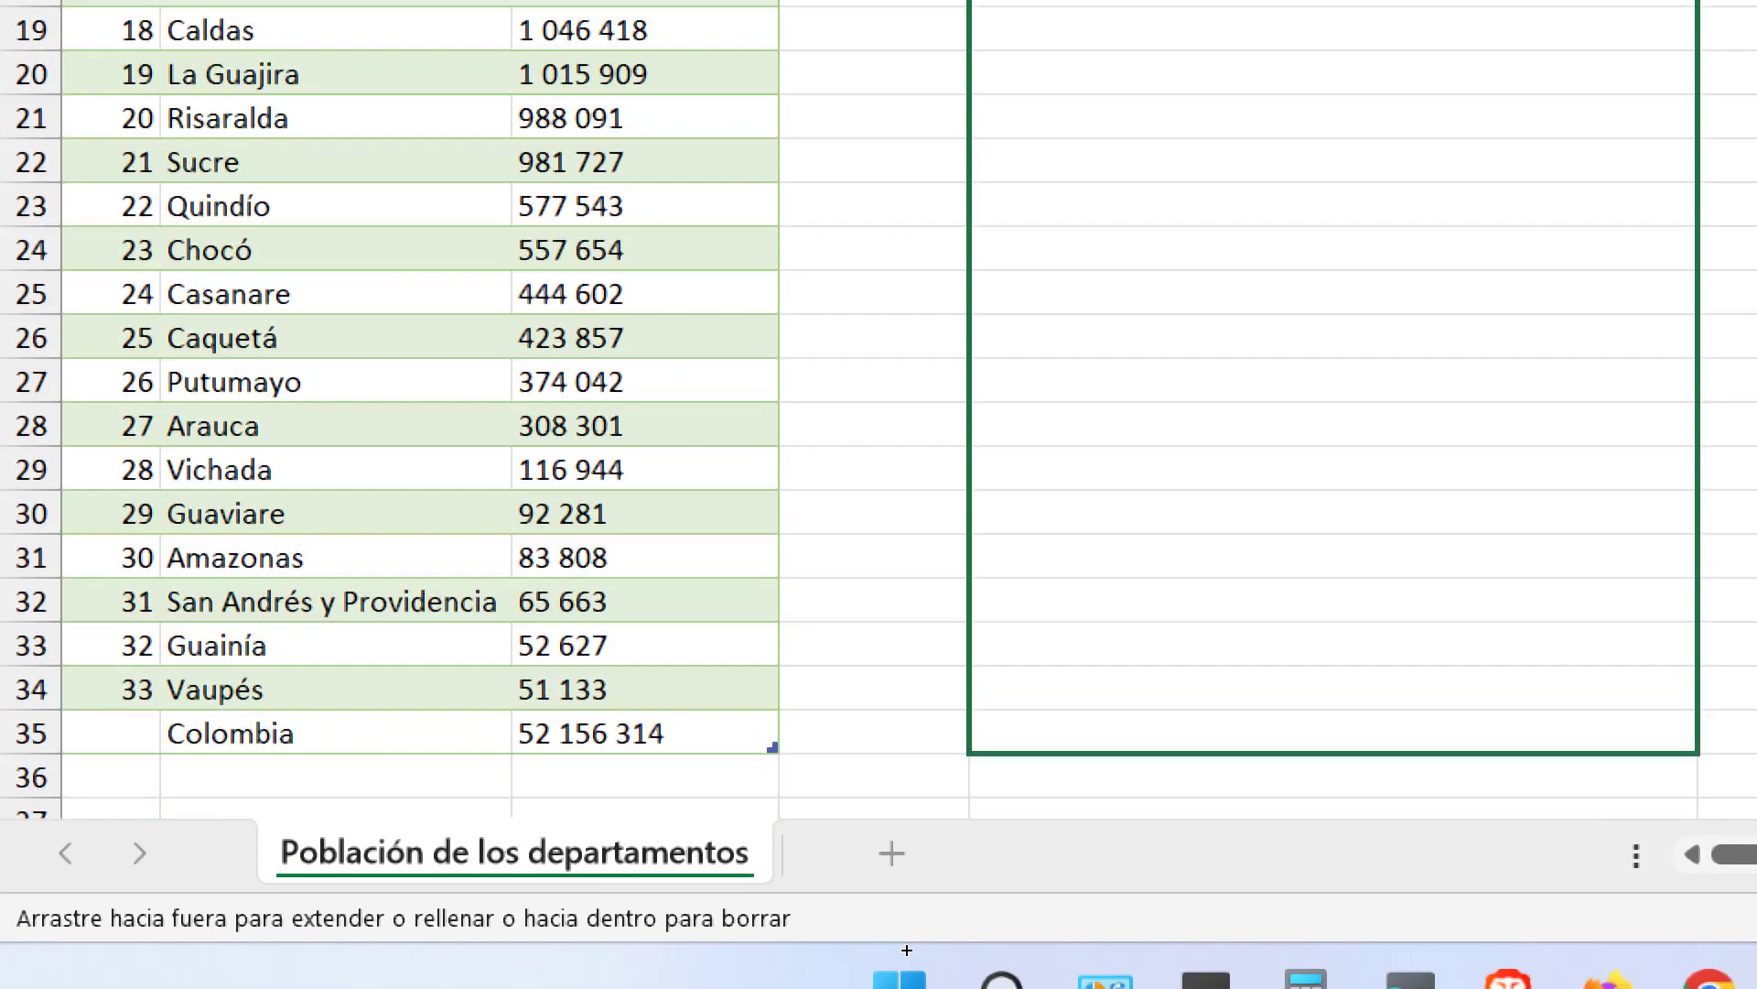
pyautogui.hotkey('shift', 'Up')
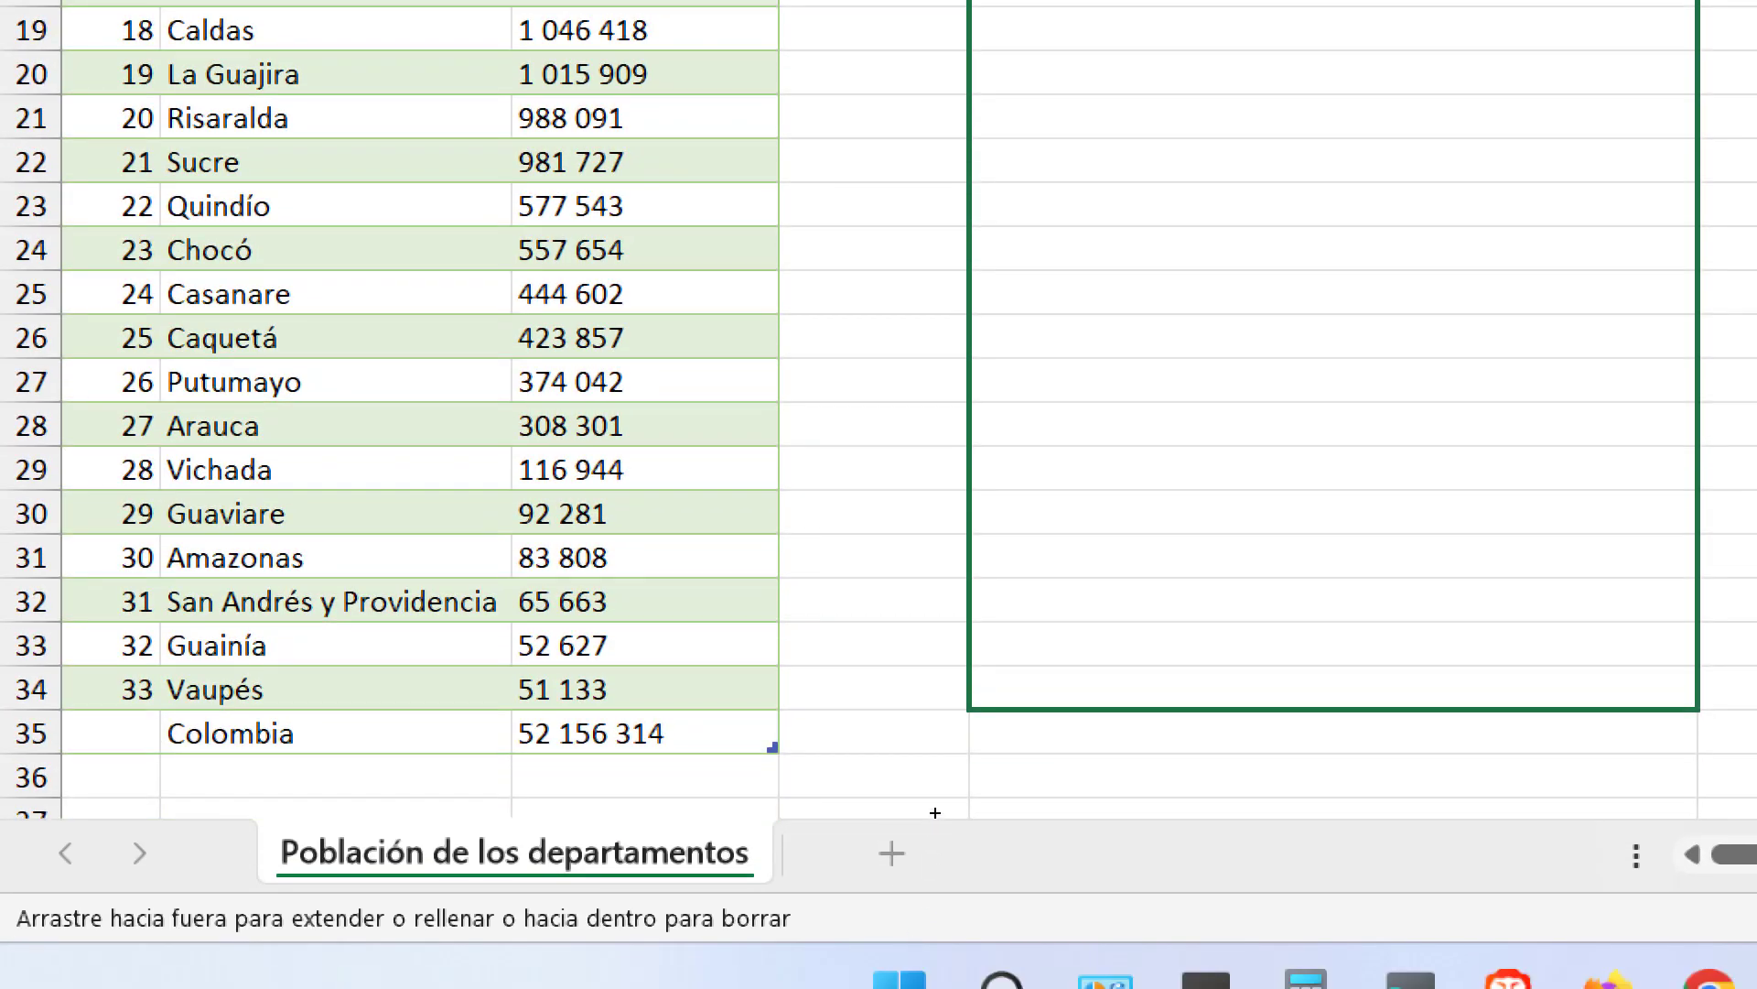
pyautogui.moveTo(935, 813); pyautogui.dragTo(906, 840)
pyautogui.scroll(5, 579, 520)
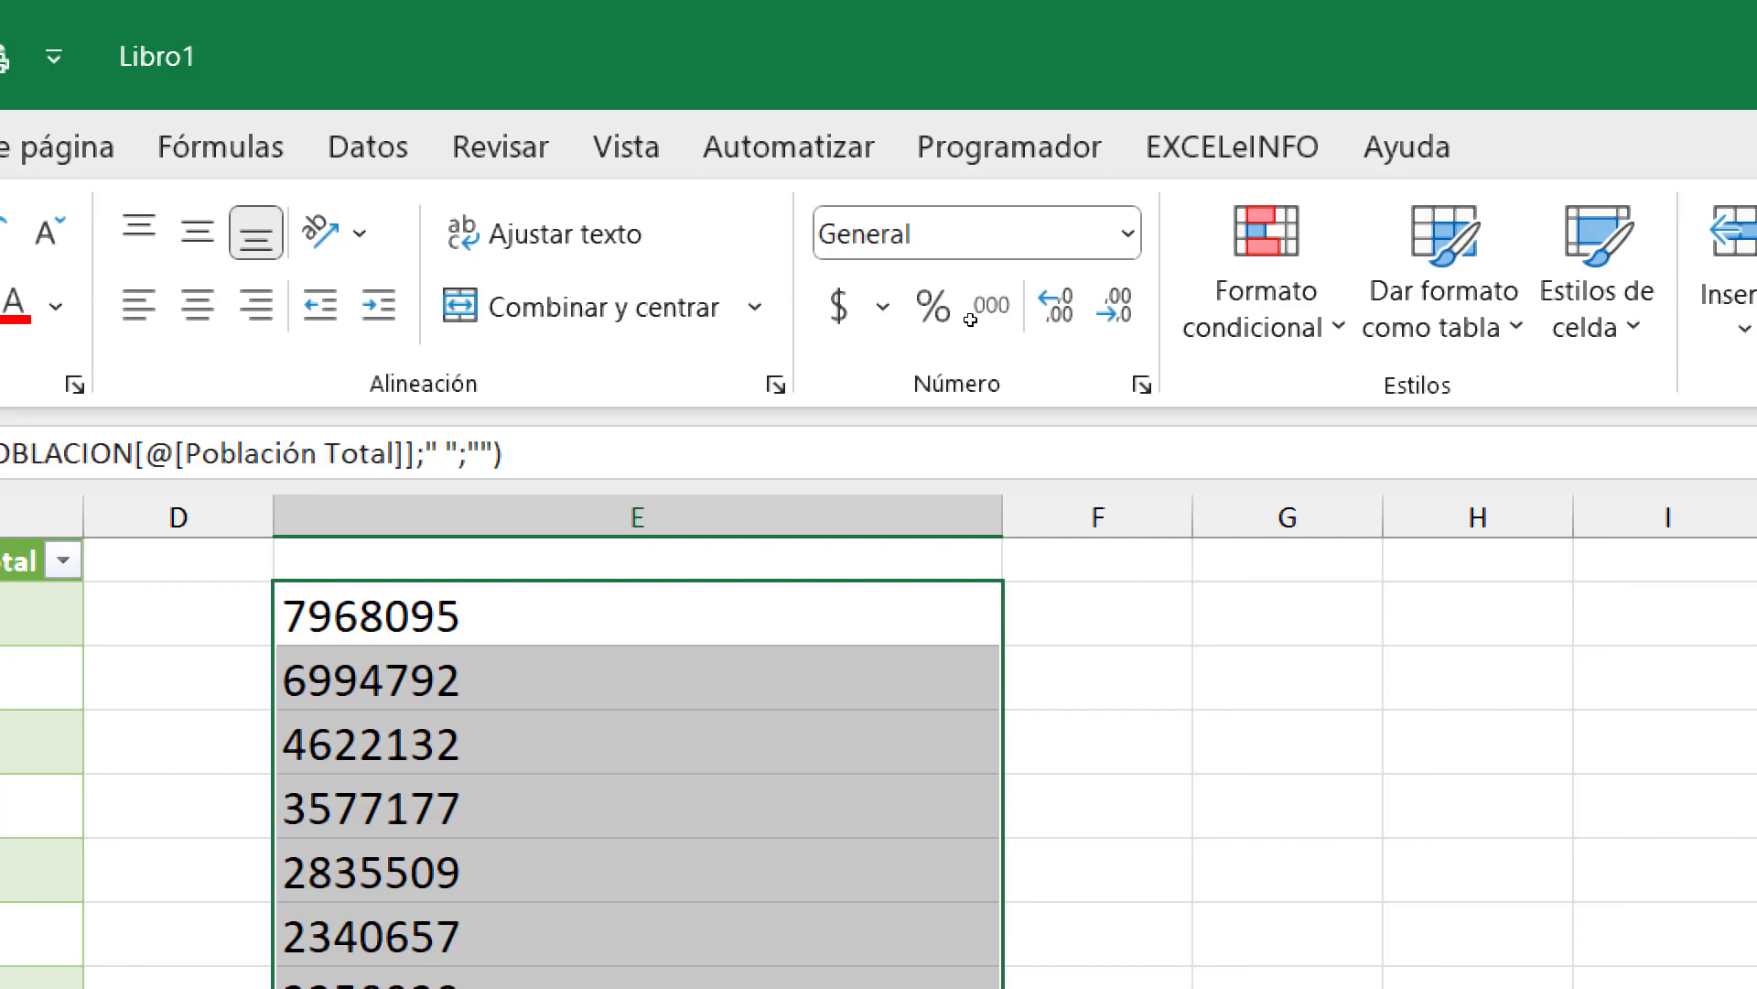
# Enter 1 in helper cell G2 and copy it
pyautogui.press('Right')
pyautogui.press('Right')
pyautogui.write('1')
pyautogui.press('Return')
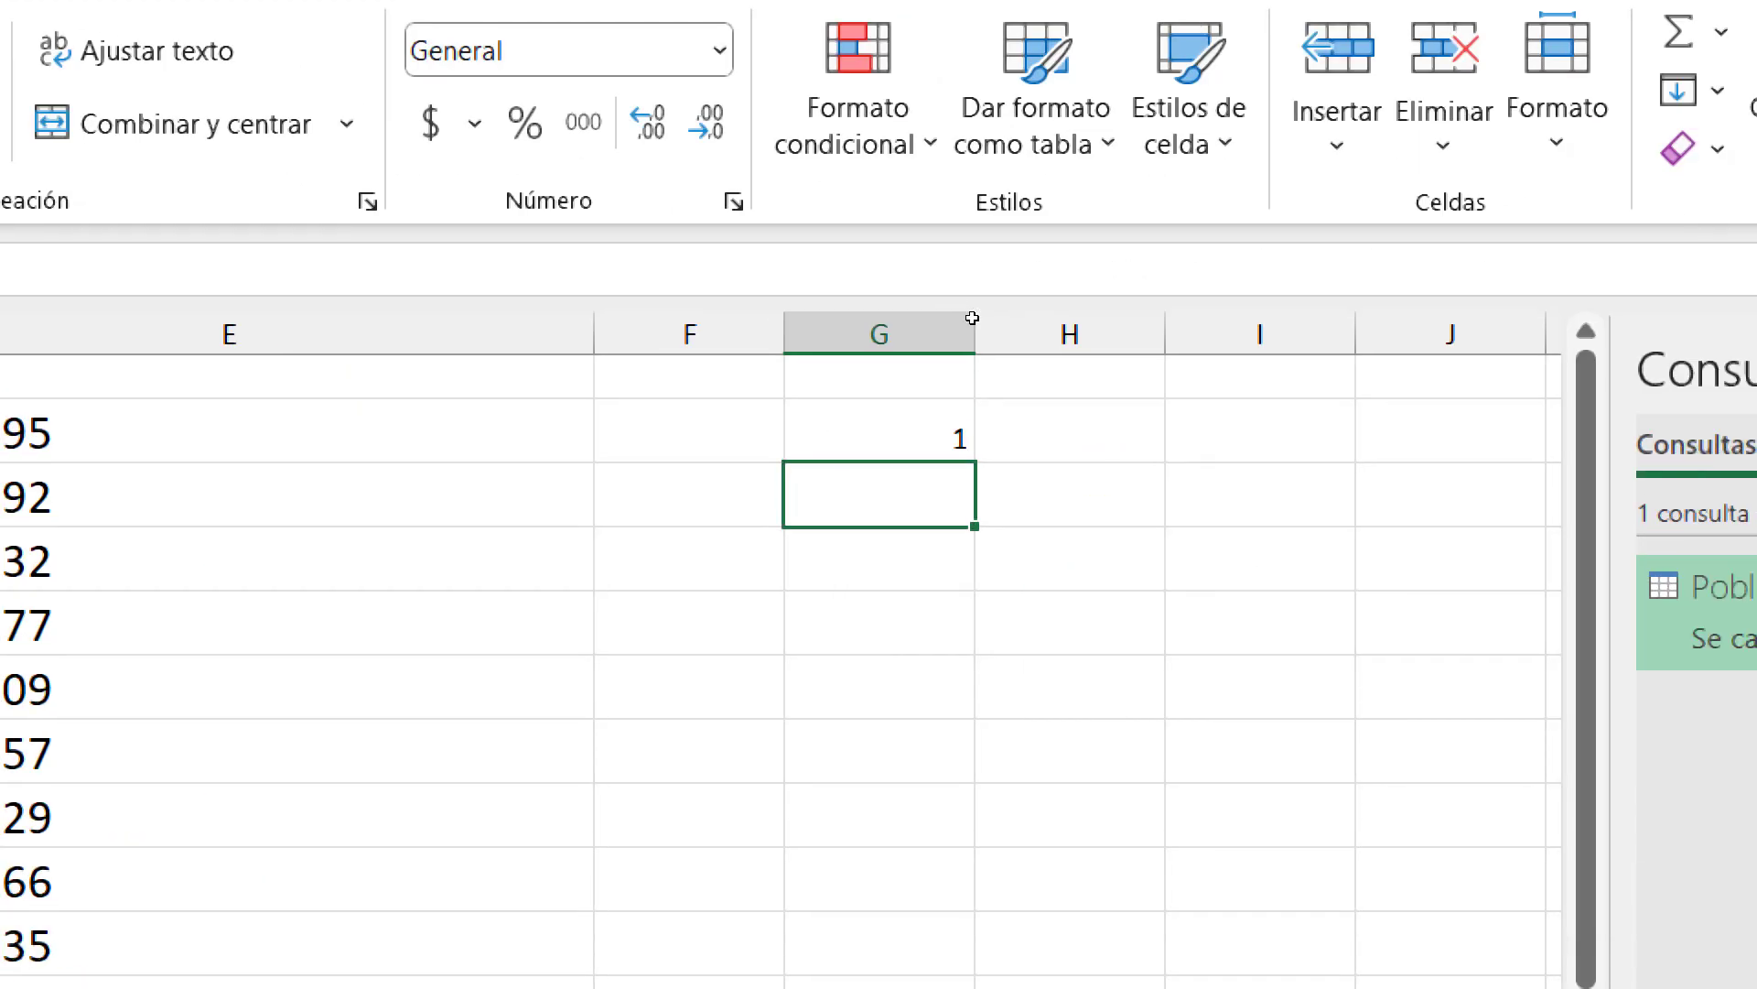
pyautogui.press('Up')
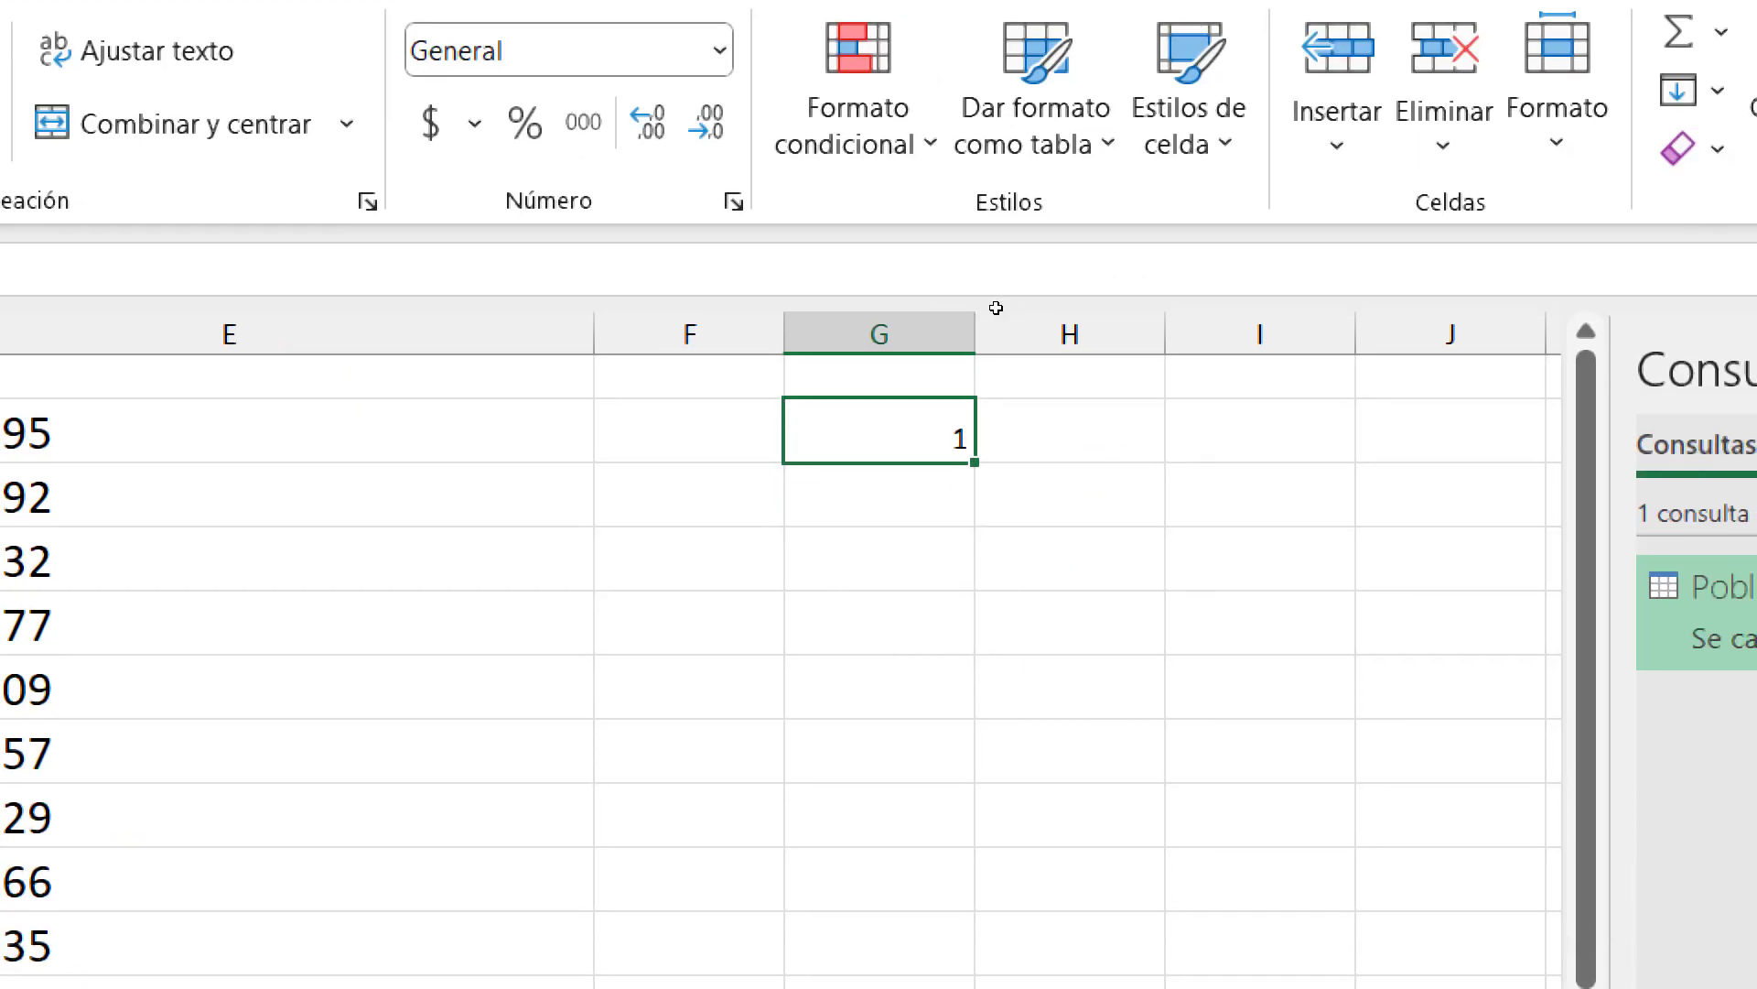
pyautogui.hotkey('ctrl', 'c')
# Multiply all of column E's formula results by the copied 1 using Paste Special with Valores and Multiplicar
pyautogui.press('Left')
pyautogui.press('Left')
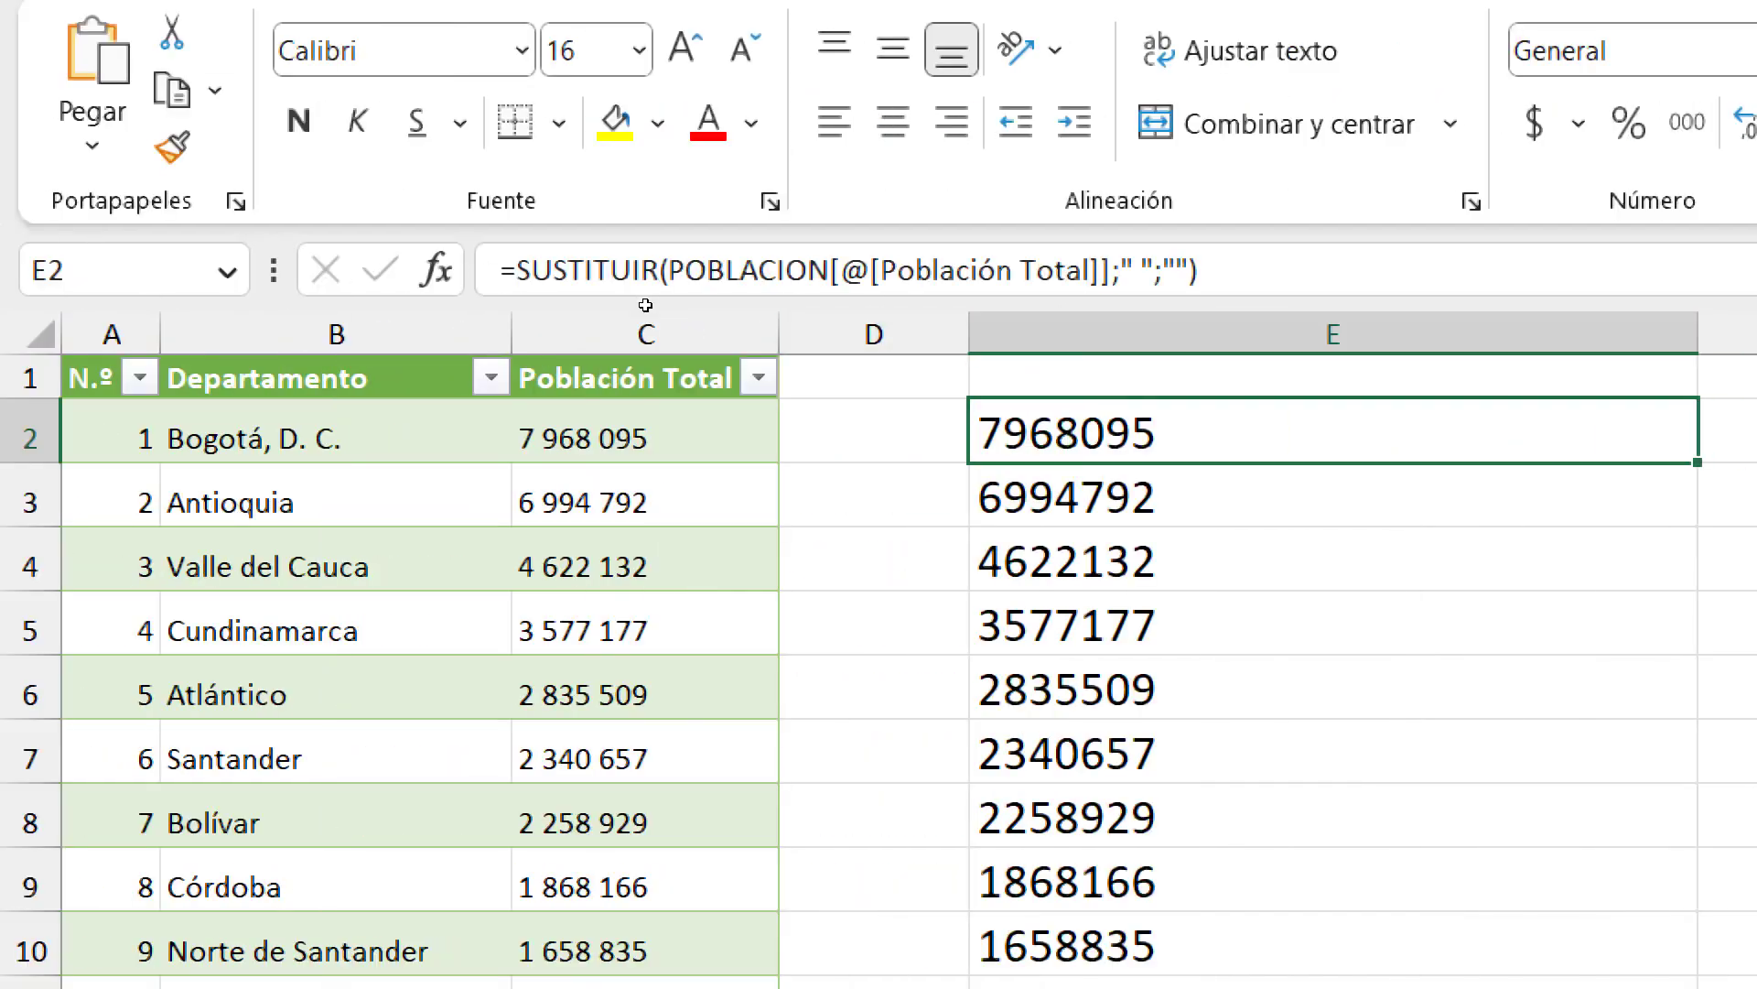
pyautogui.hotkey('ctrl', 'shift', 'Down')
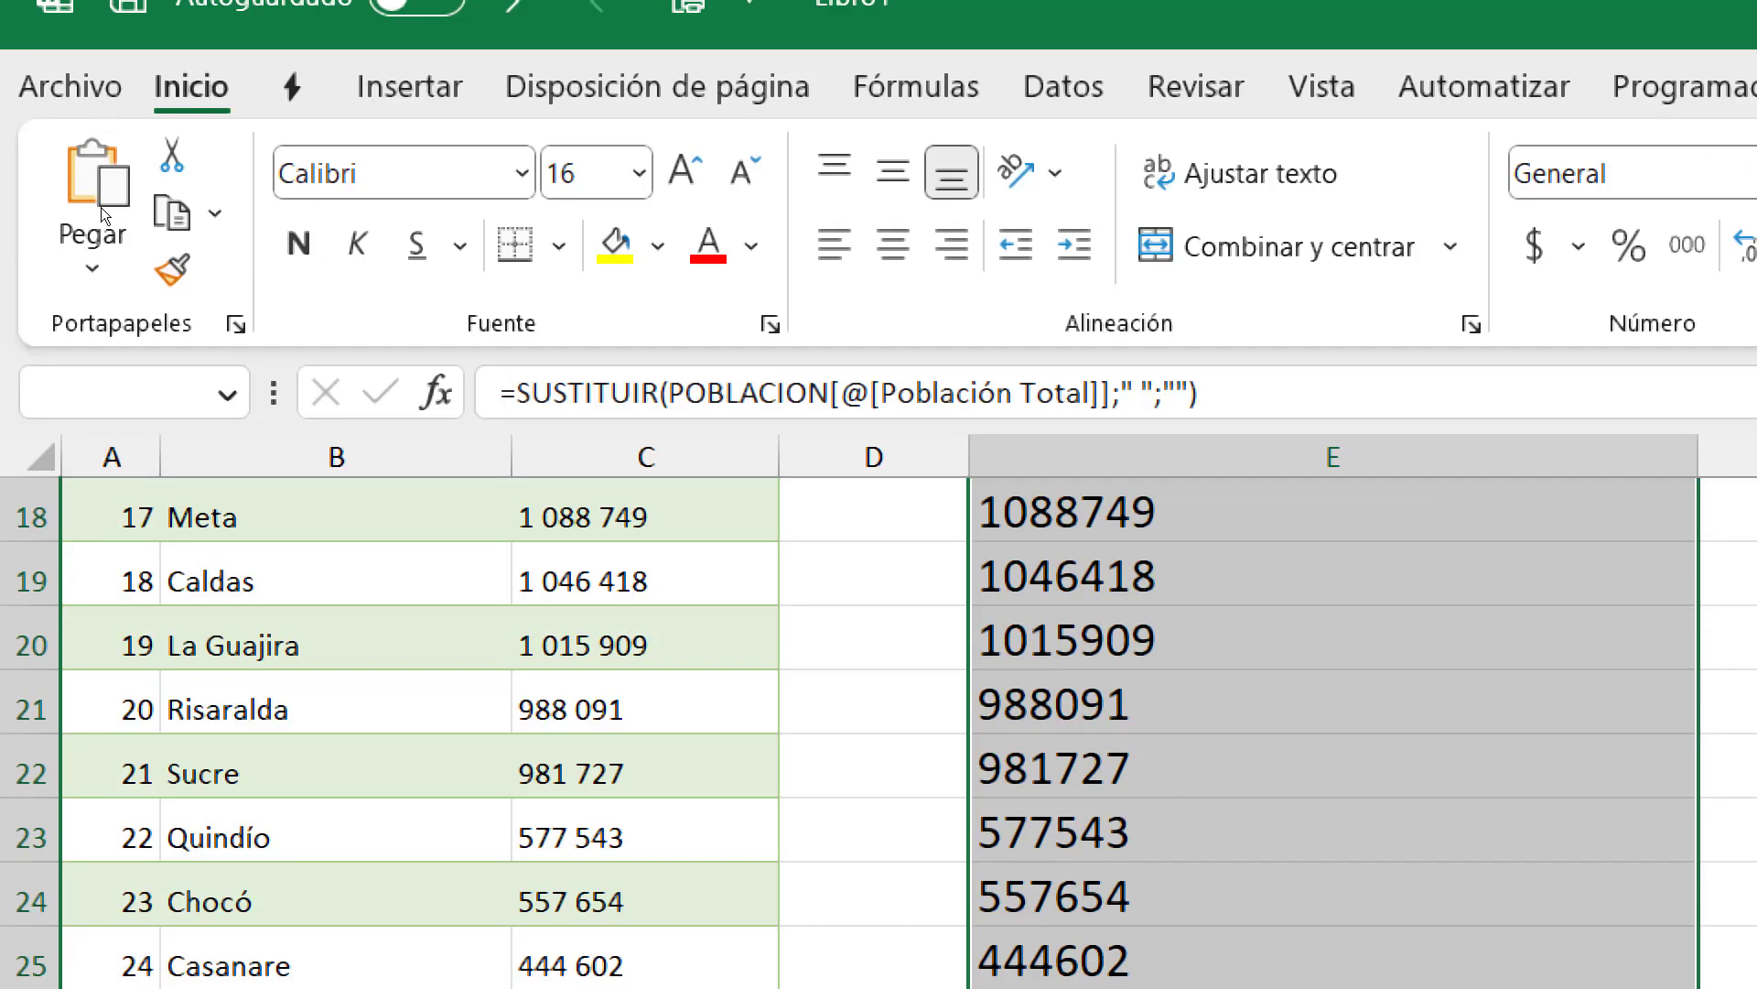
pyautogui.click(52, 178)
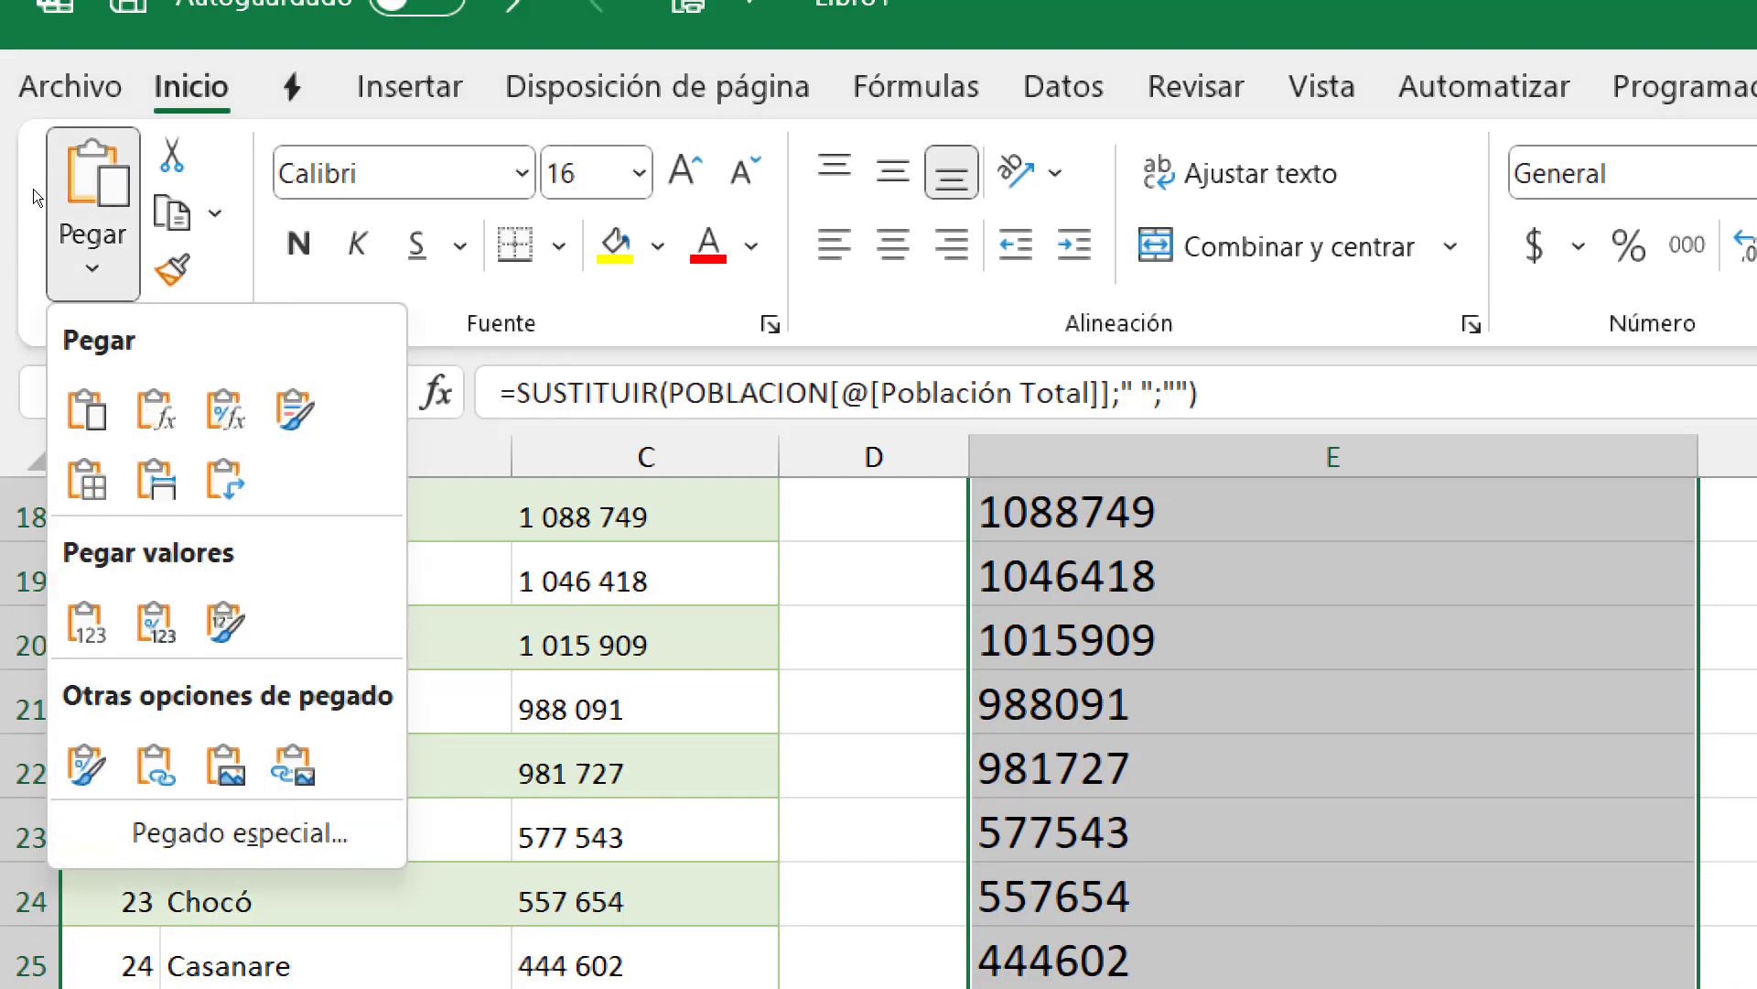
pyautogui.scroll(1, 106, 438)
pyautogui.scroll(5, 106, 438)
pyautogui.hotkey('ctrl', 'alt', 'v')
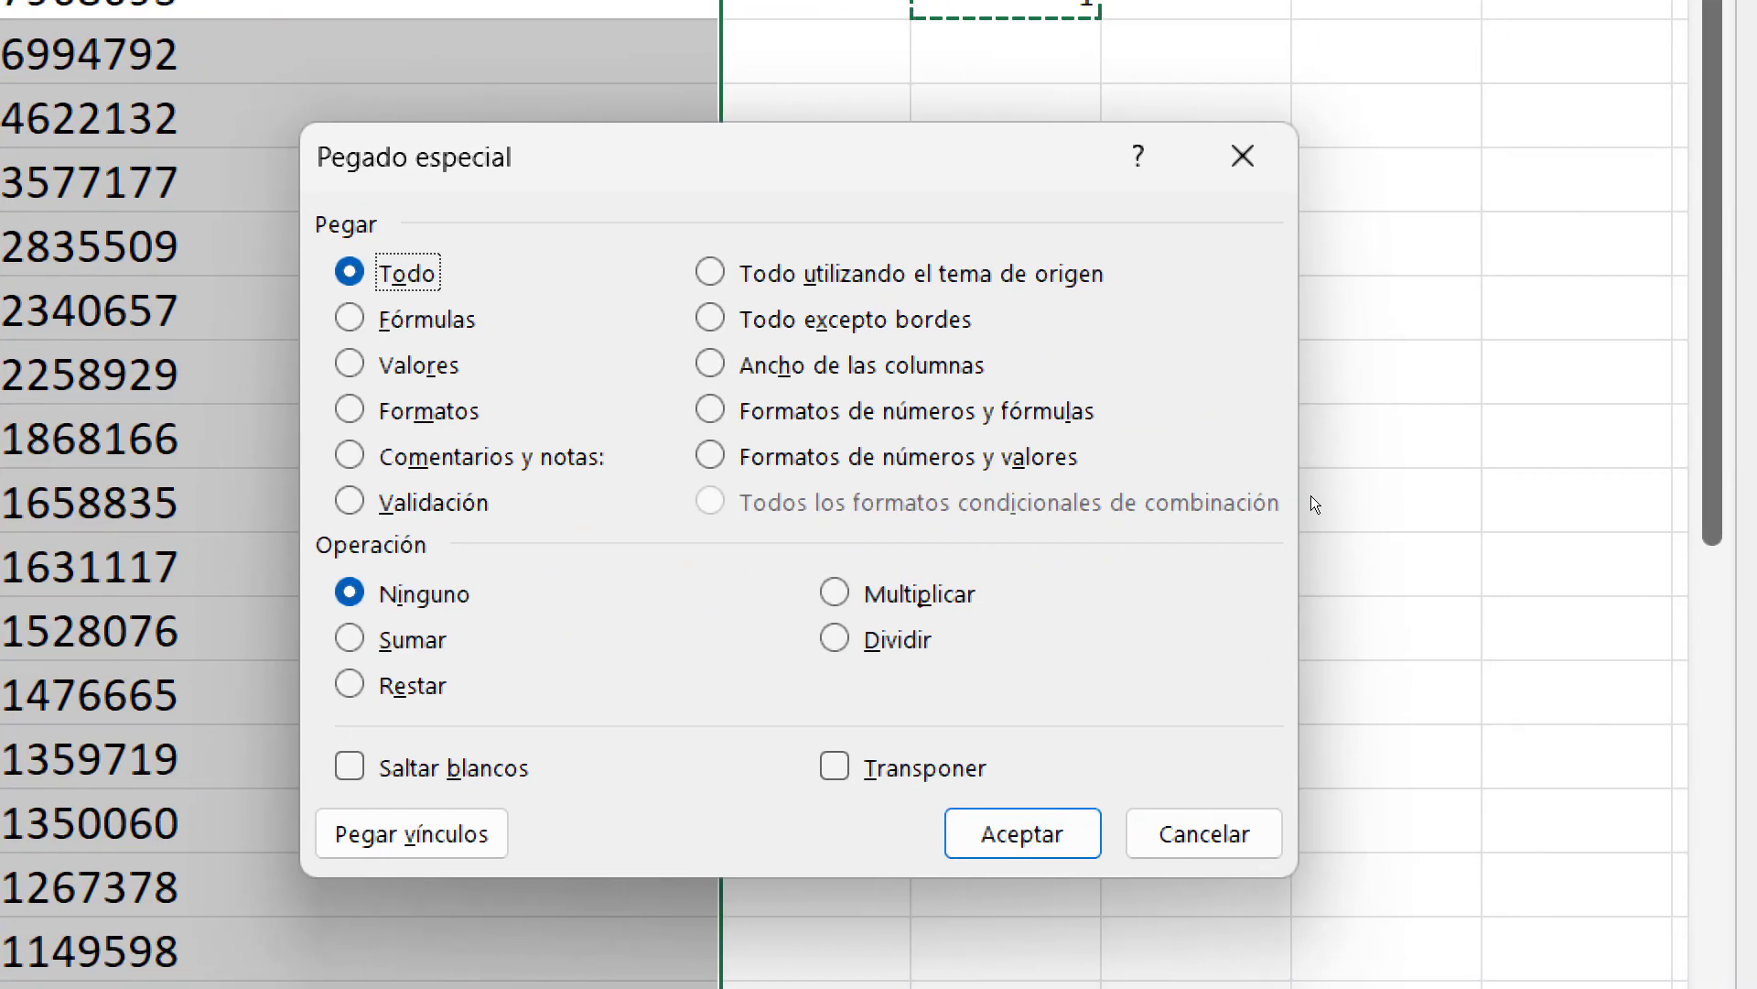
pyautogui.press('r')
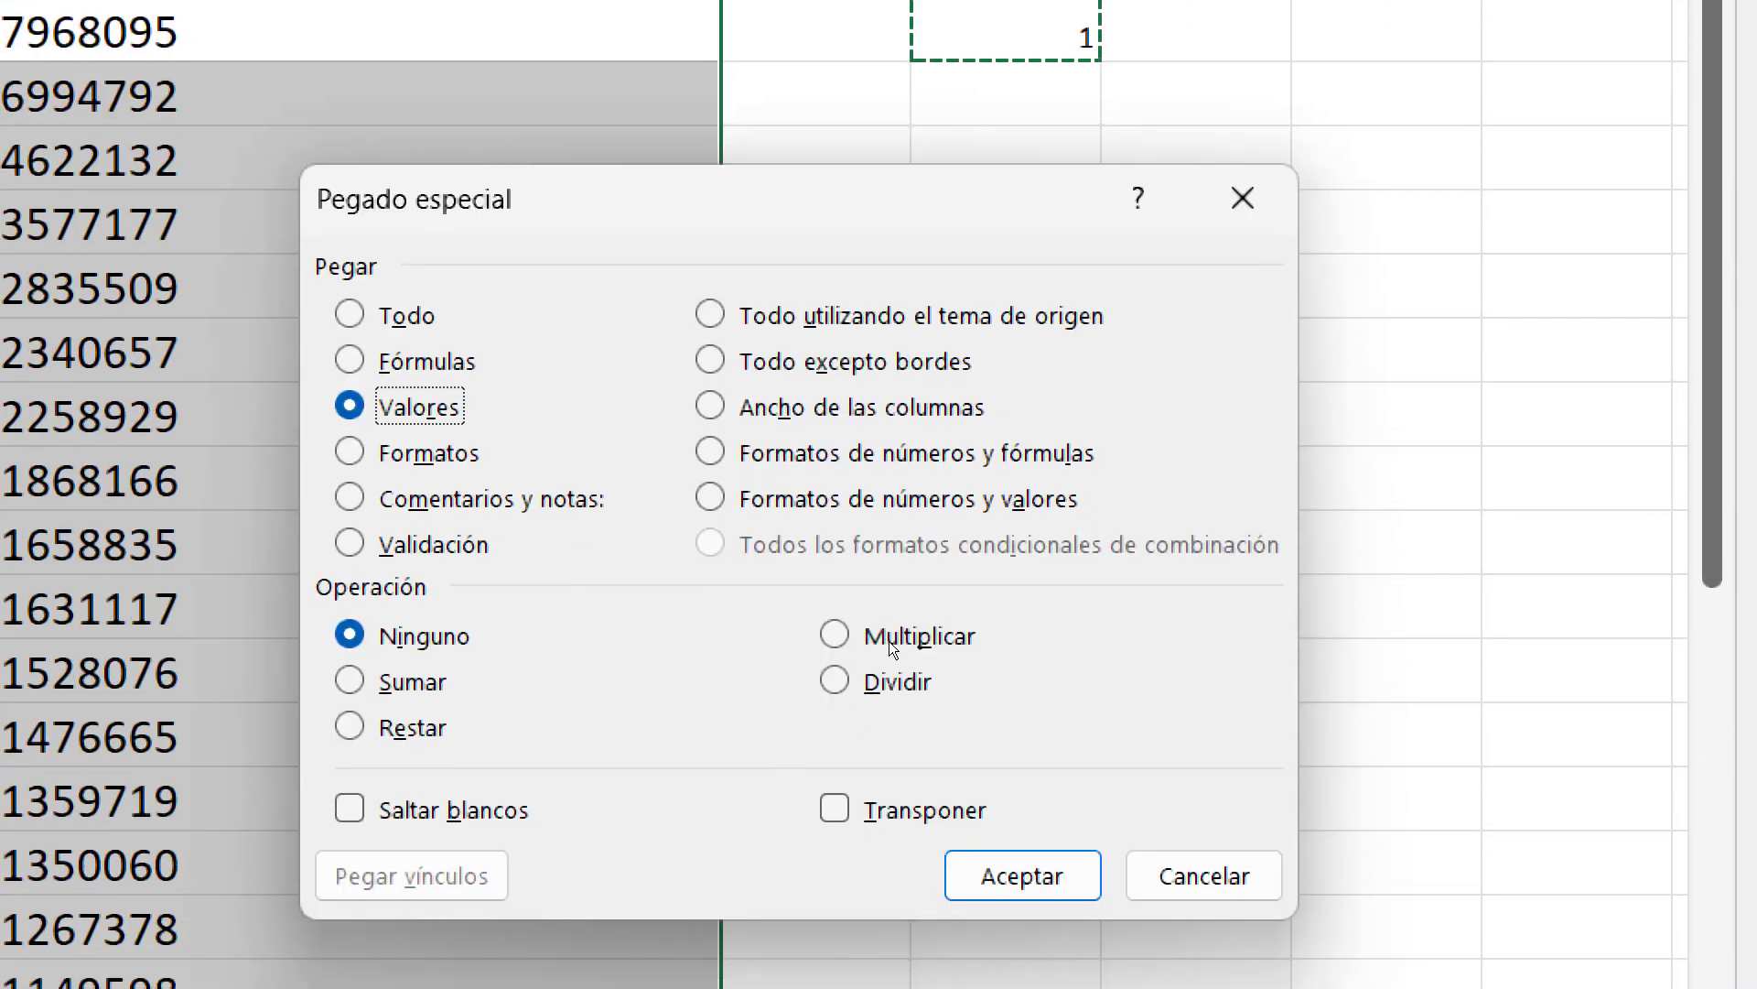
pyautogui.click(902, 637)
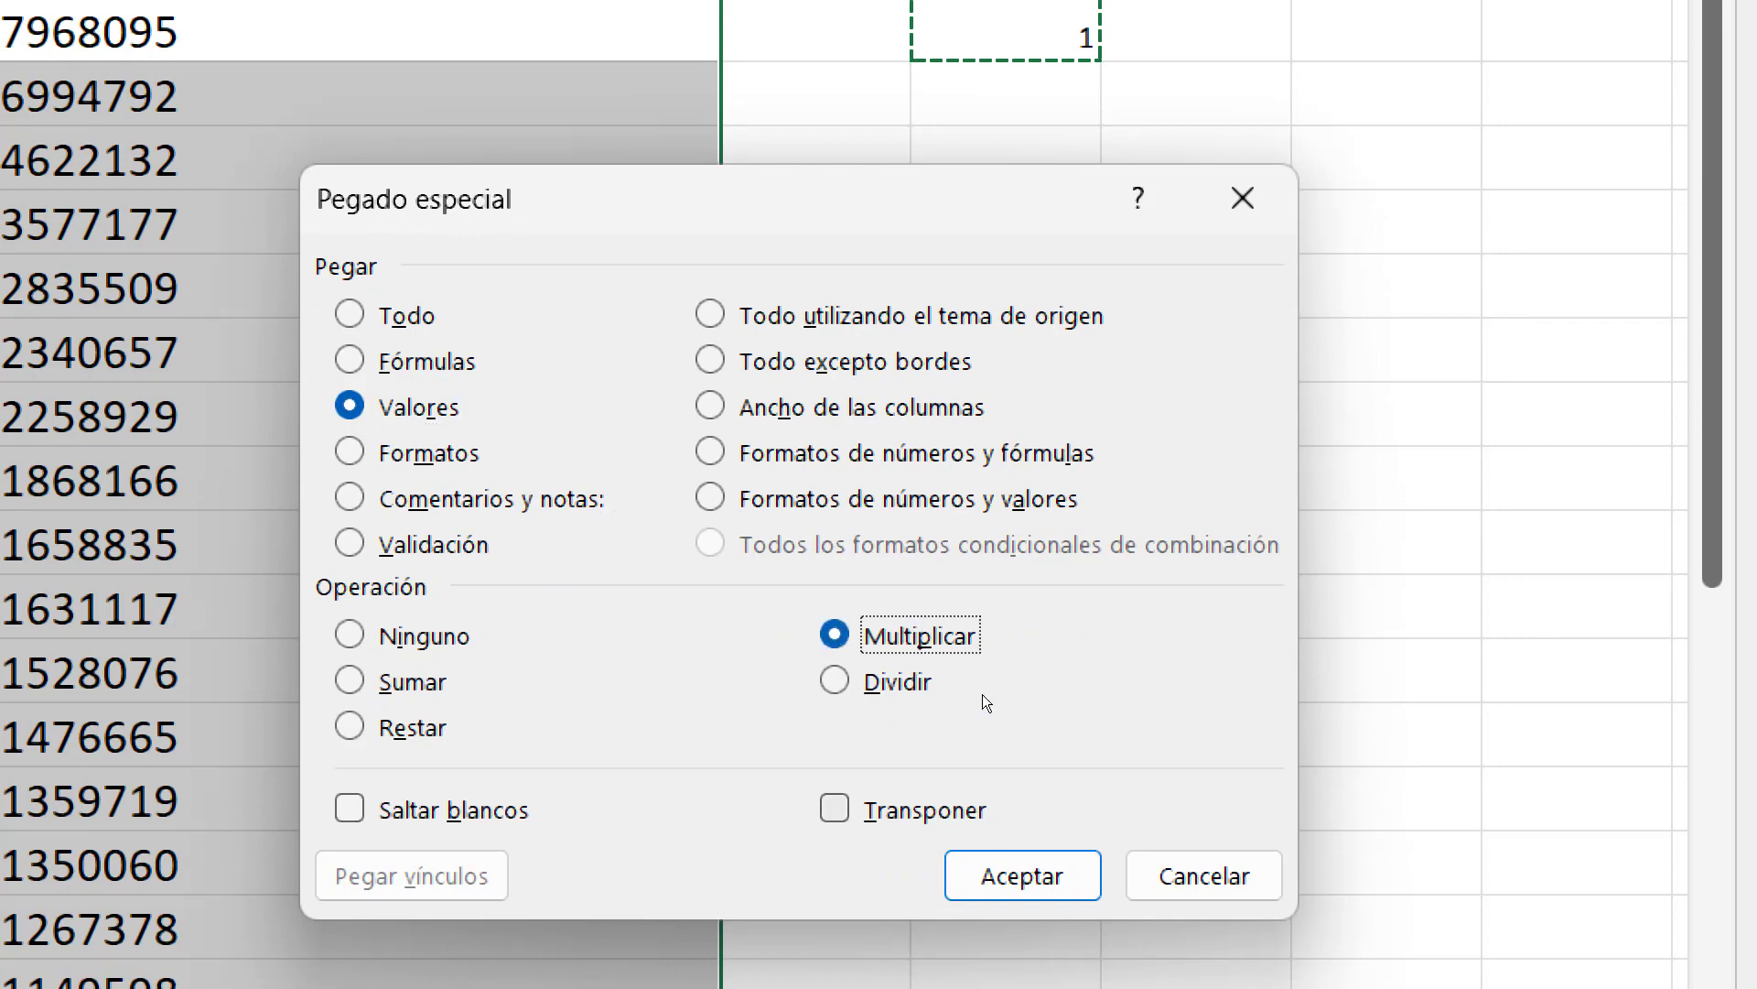
pyautogui.press('Return')
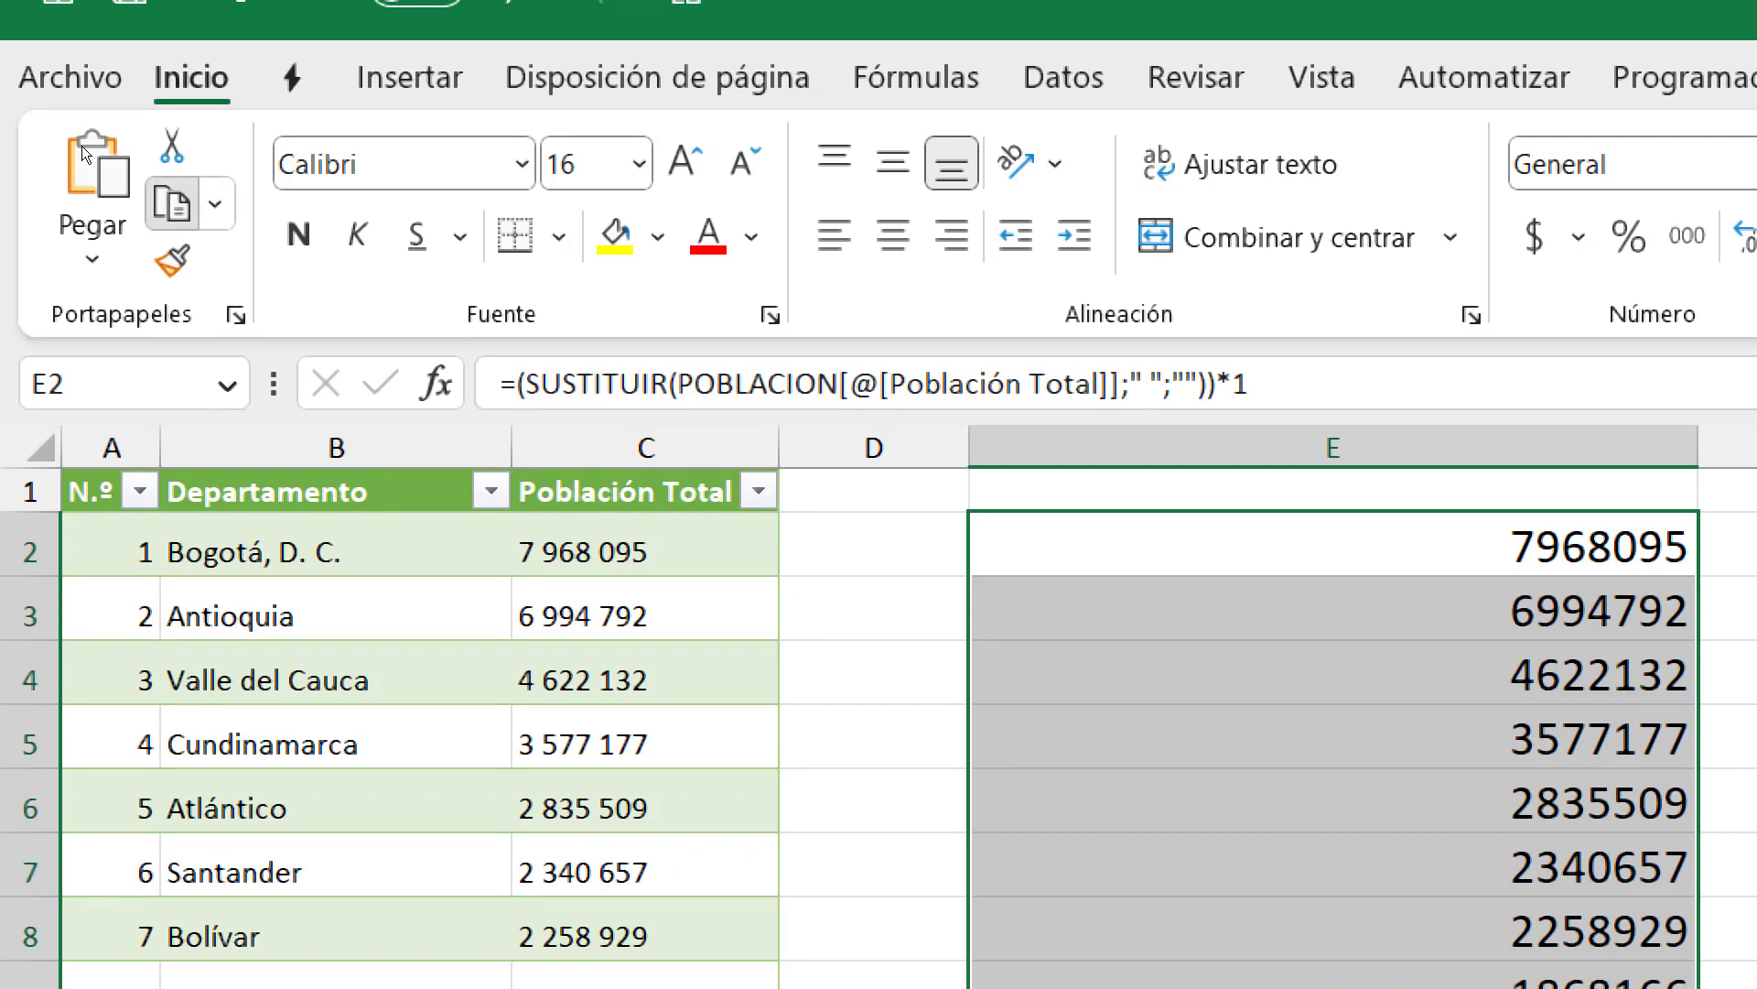
# Copy column E's numeric results and paste them as values over the Población Total column from C2
pyautogui.click(172, 102)
pyautogui.press('Left')
pyautogui.press('Left')
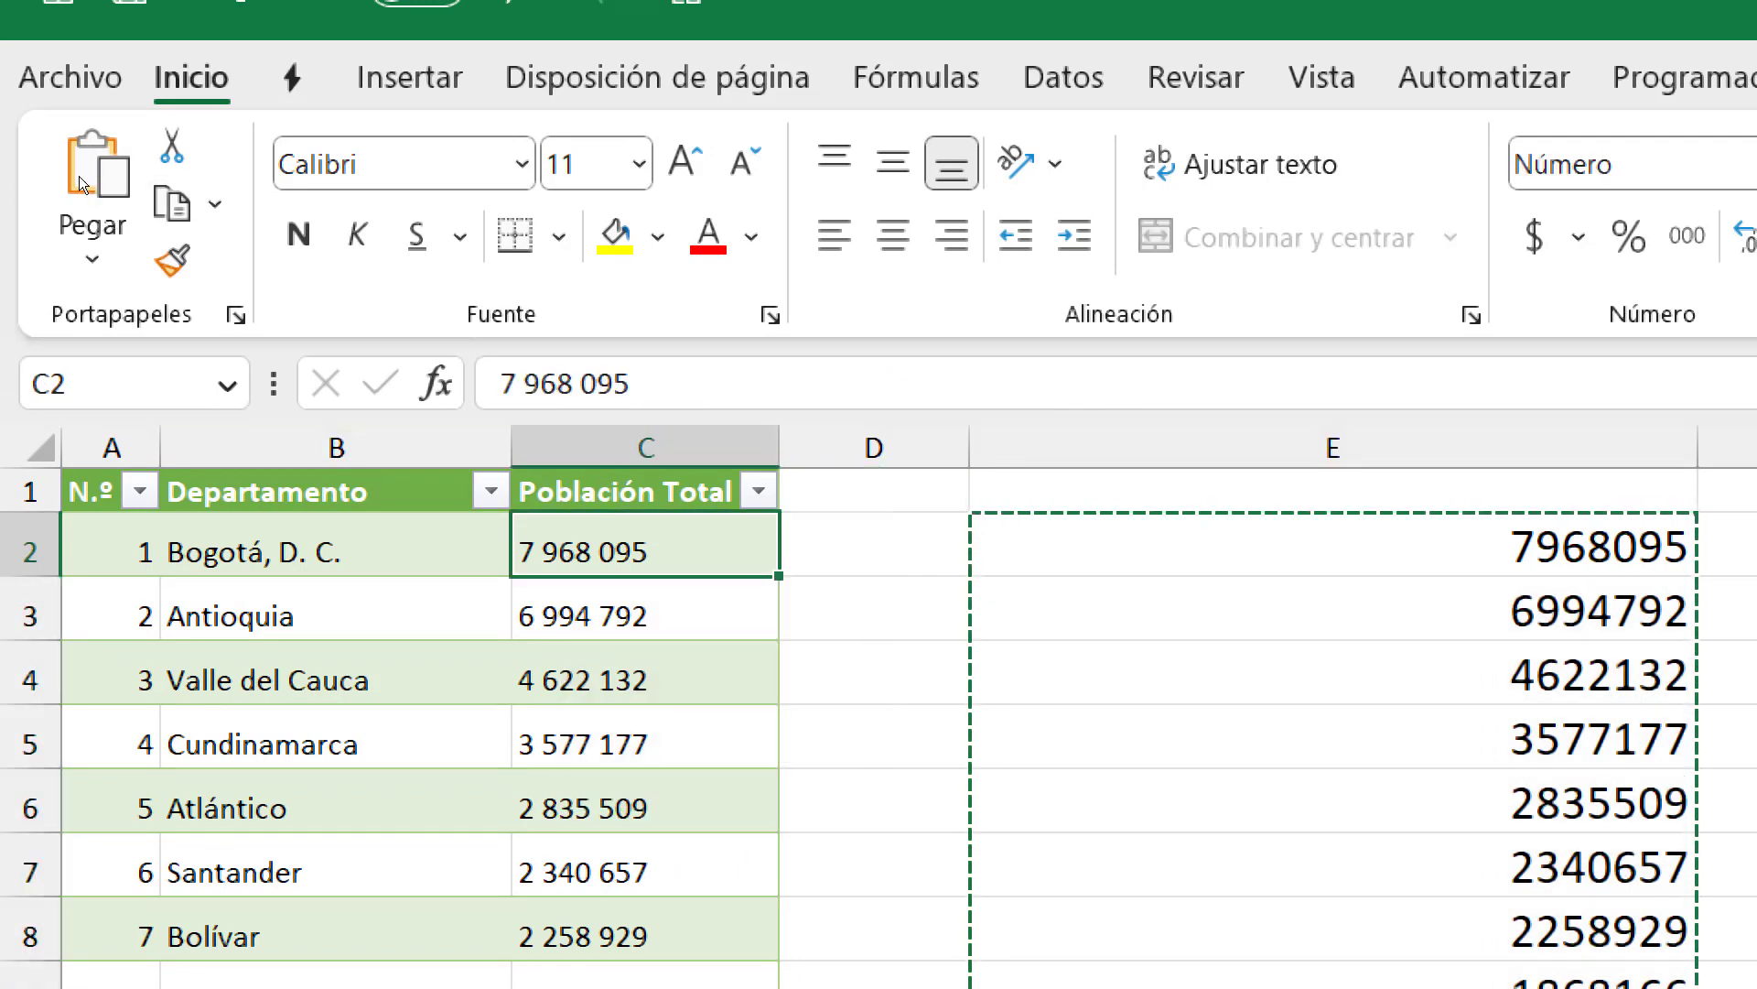
pyautogui.click(62, 233)
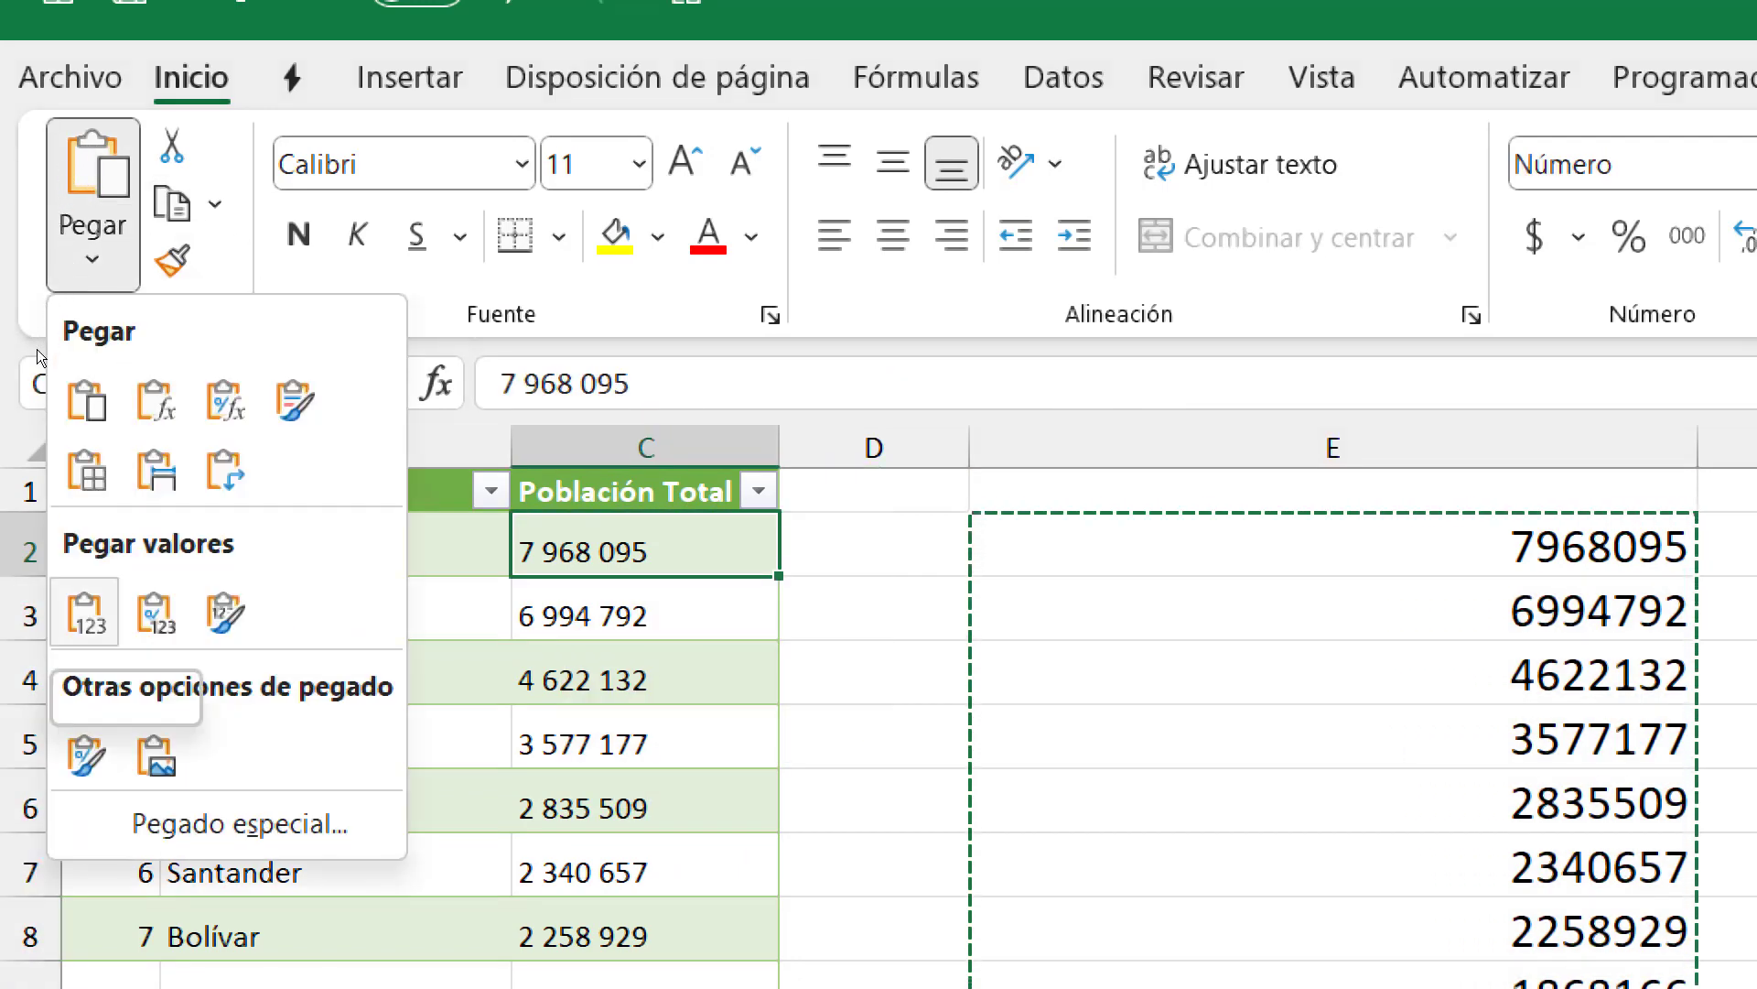
pyautogui.click(84, 611)
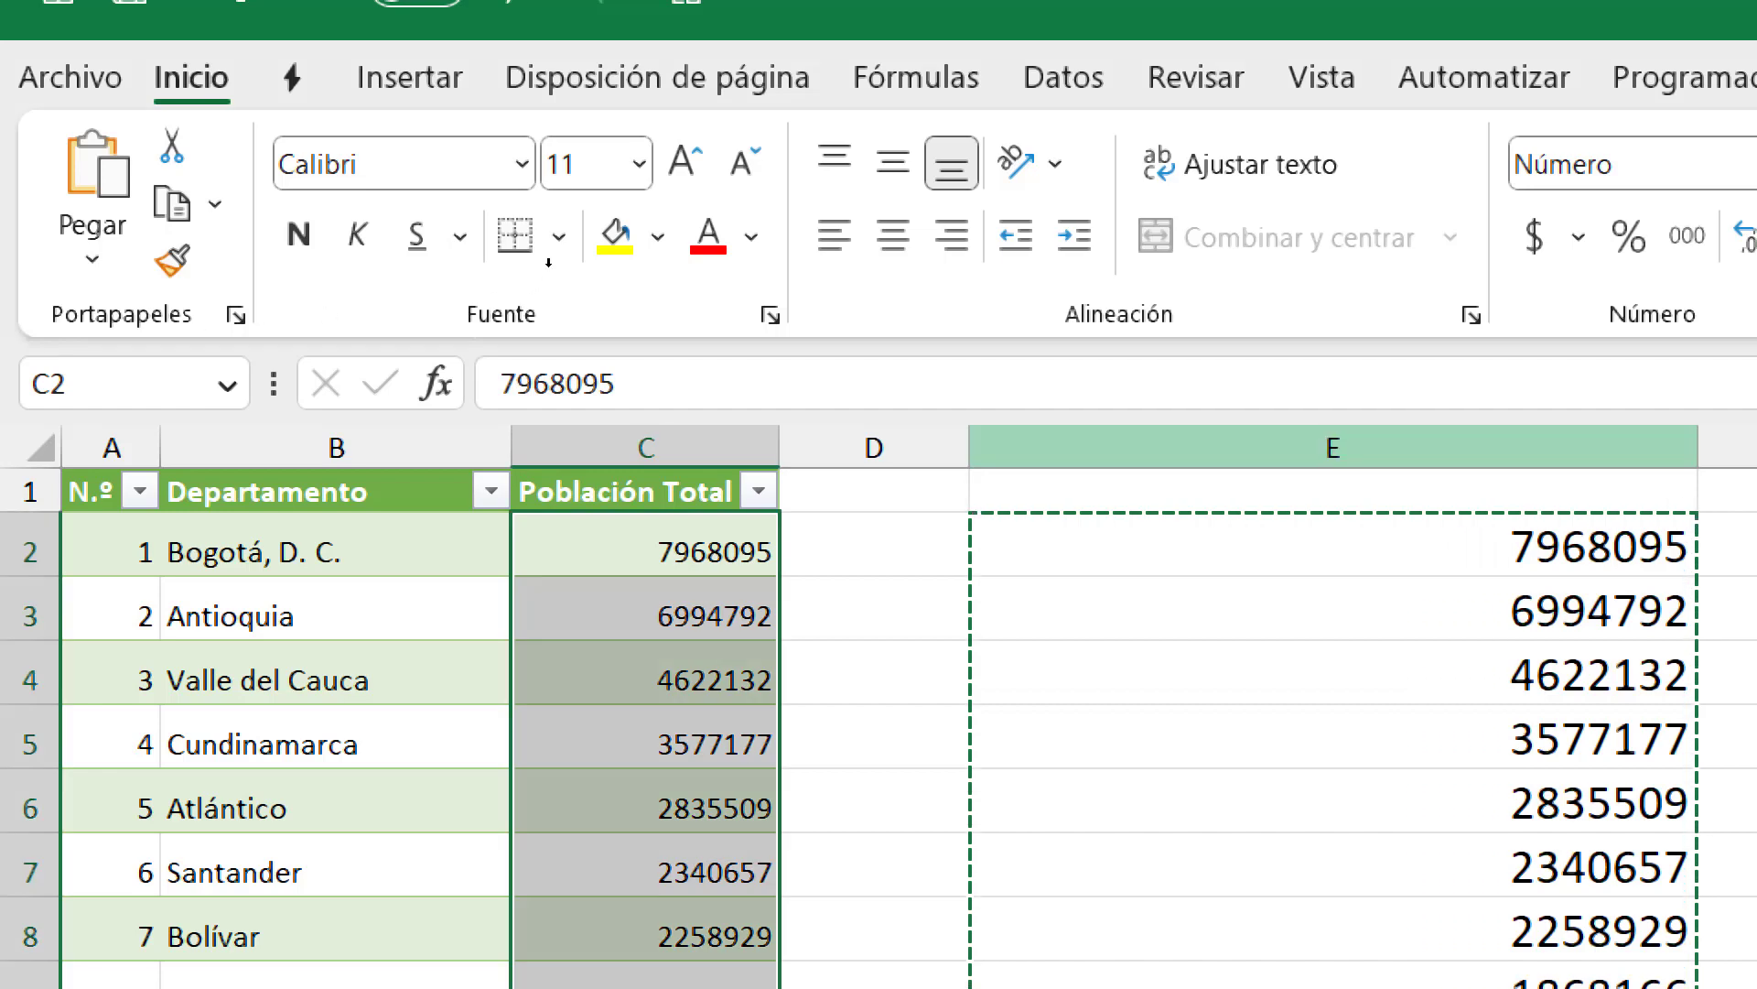
# Delete column E, clear the helper cell containing 1, and return to Bogotá's Población Total cell
pyautogui.rightClick(1098, 453)
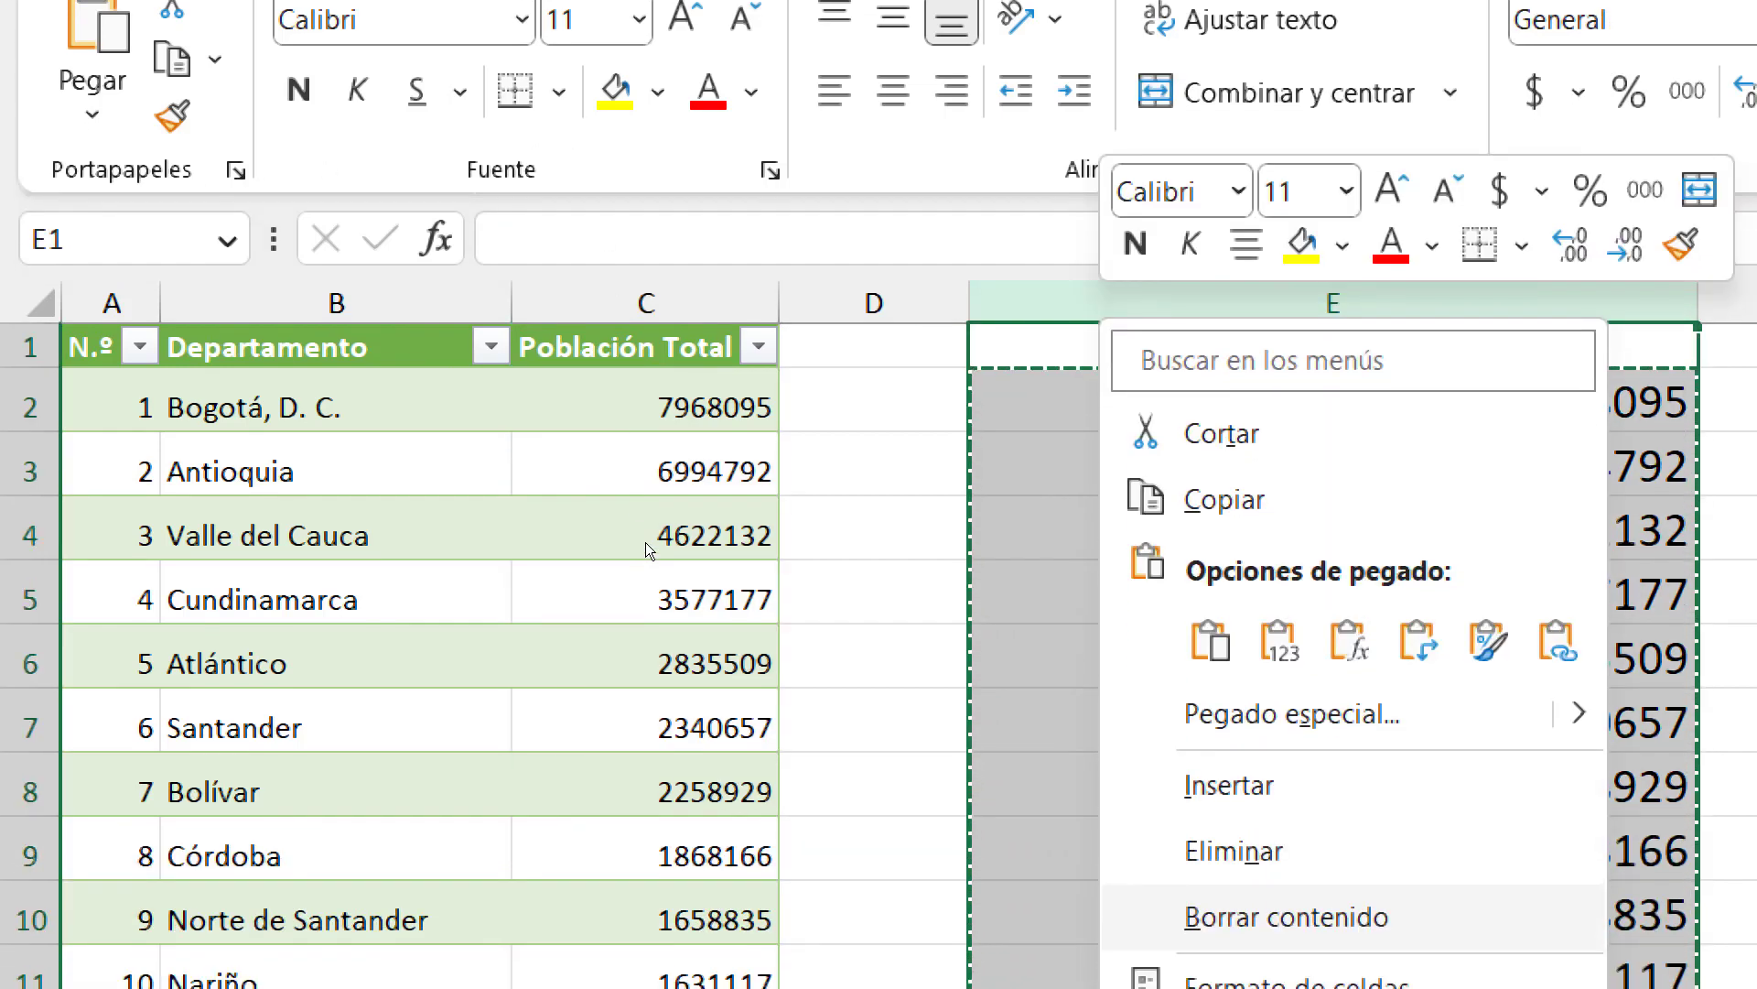
pyautogui.press('Escape')
pyautogui.press('Escape')
pyautogui.hotkey('ctrl', 'z')
pyautogui.hotkey('ctrl', 'z')
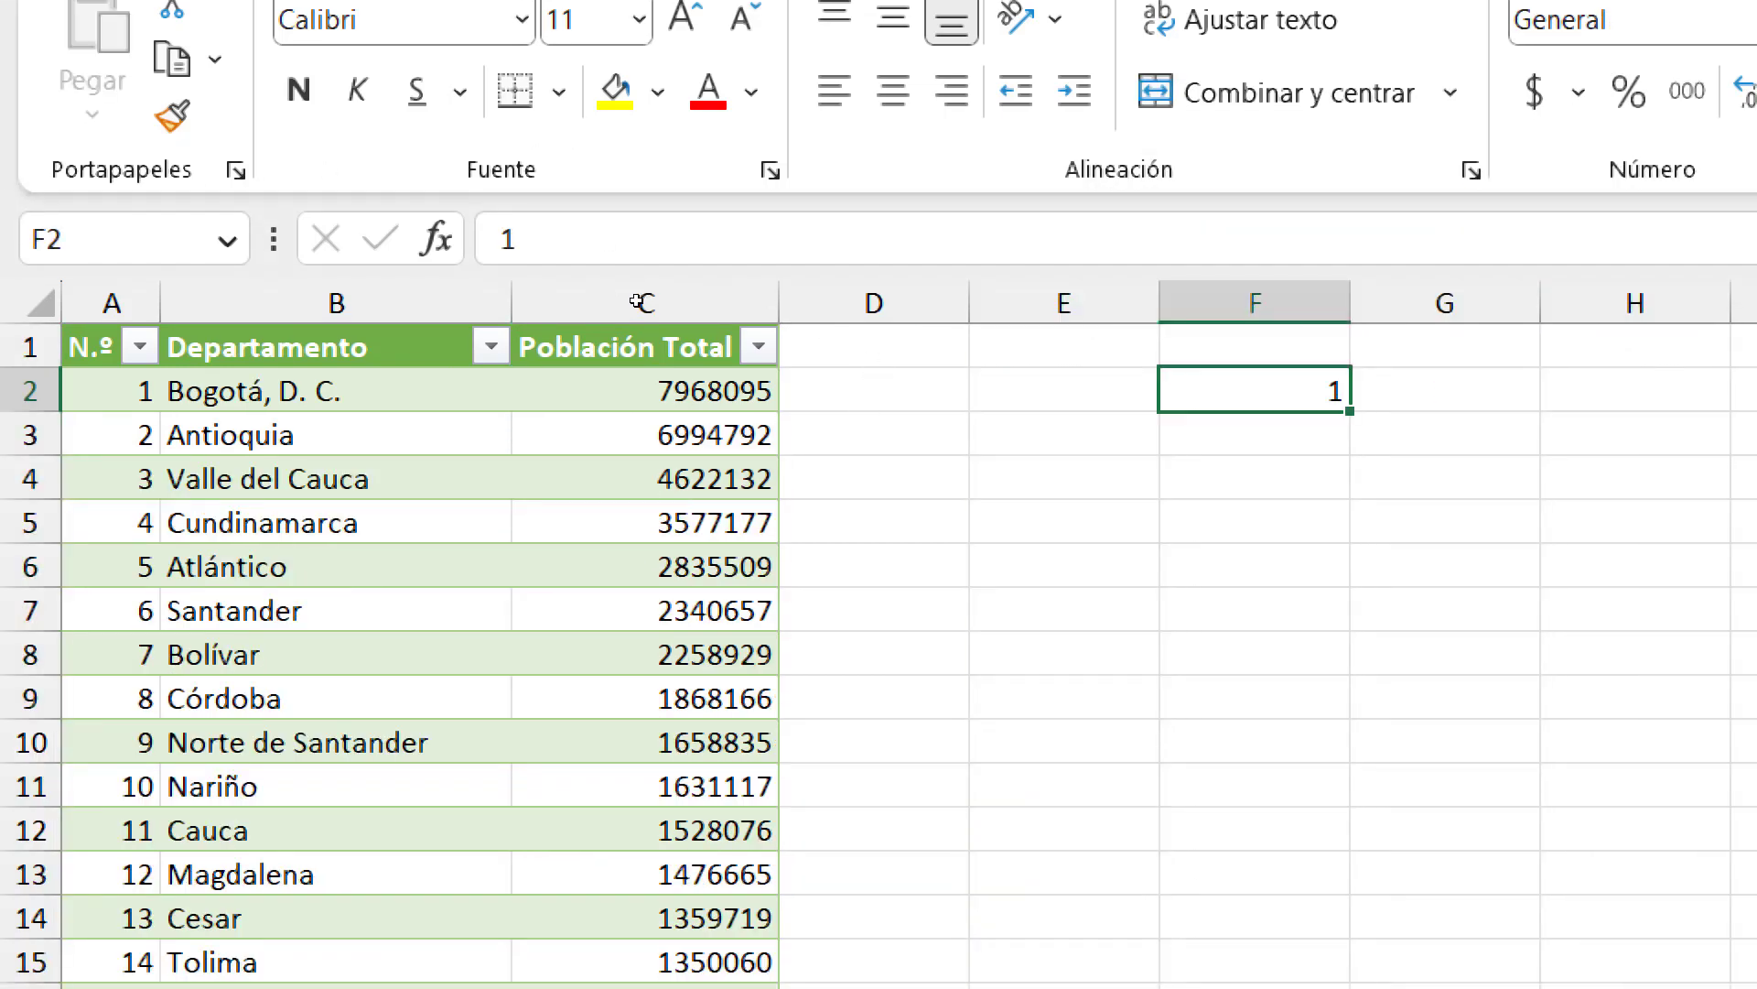
pyautogui.hotkey('ctrl', 'z')
pyautogui.hotkey('ctrl', 'Home')
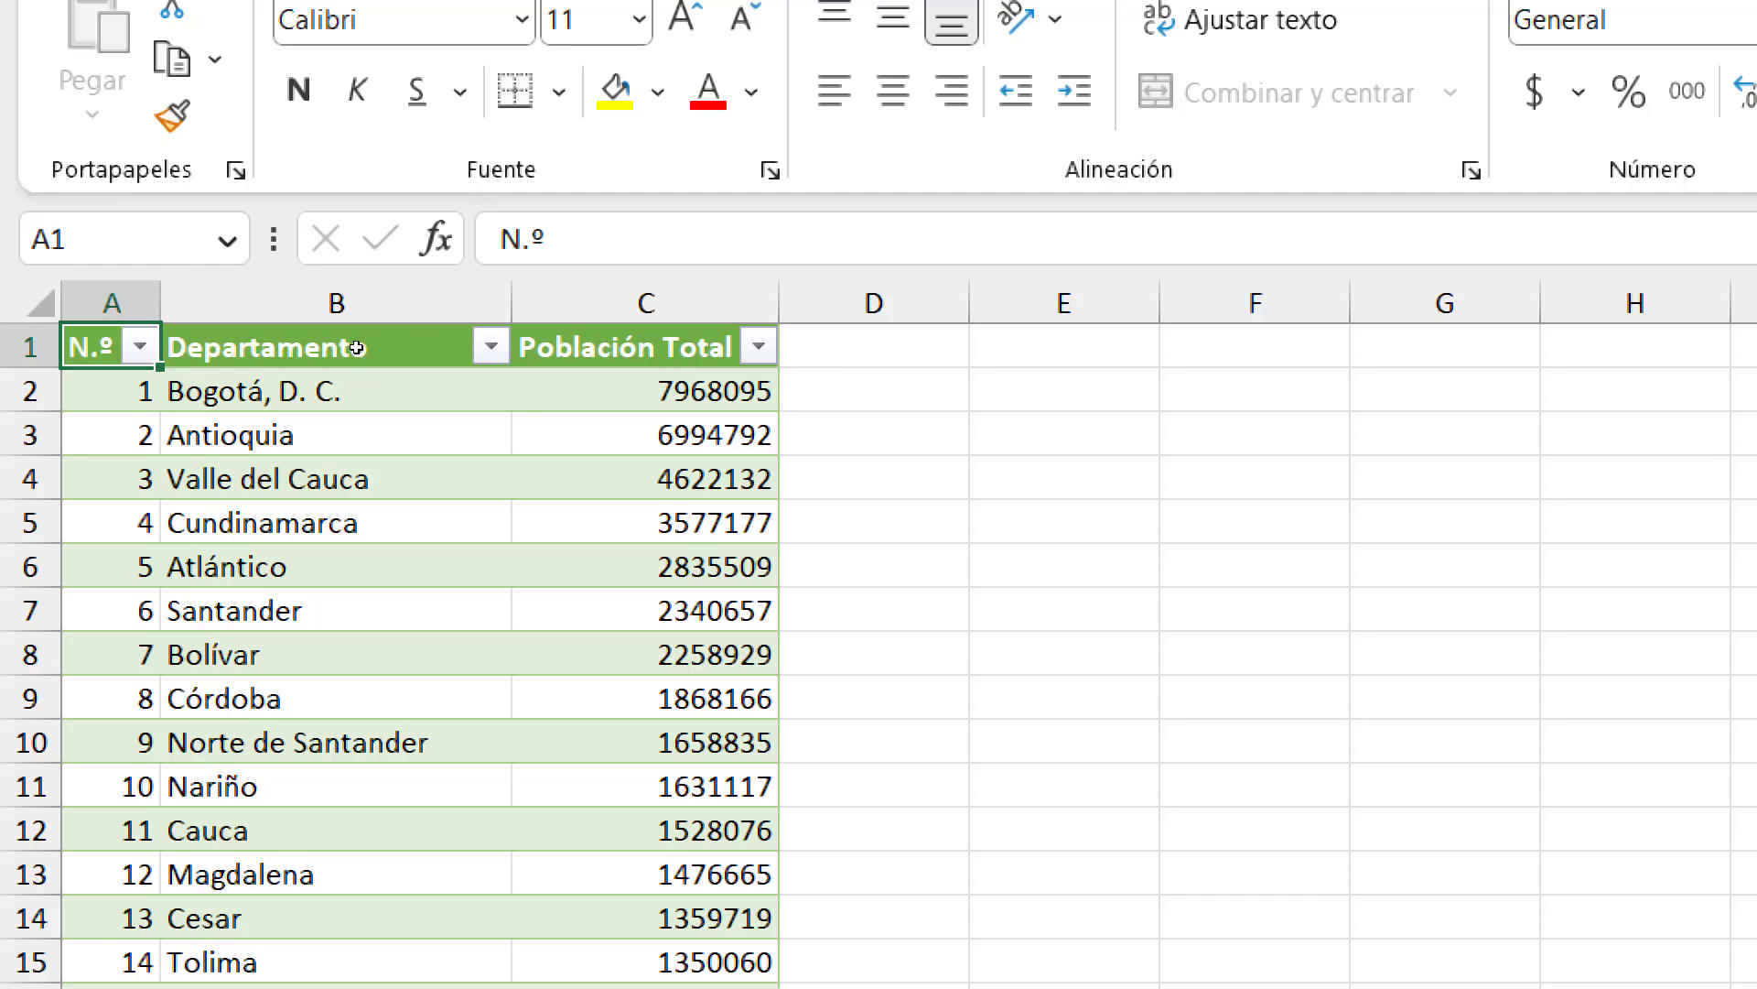
pyautogui.press('Down')
pyautogui.press('Right')
pyautogui.press('Right')
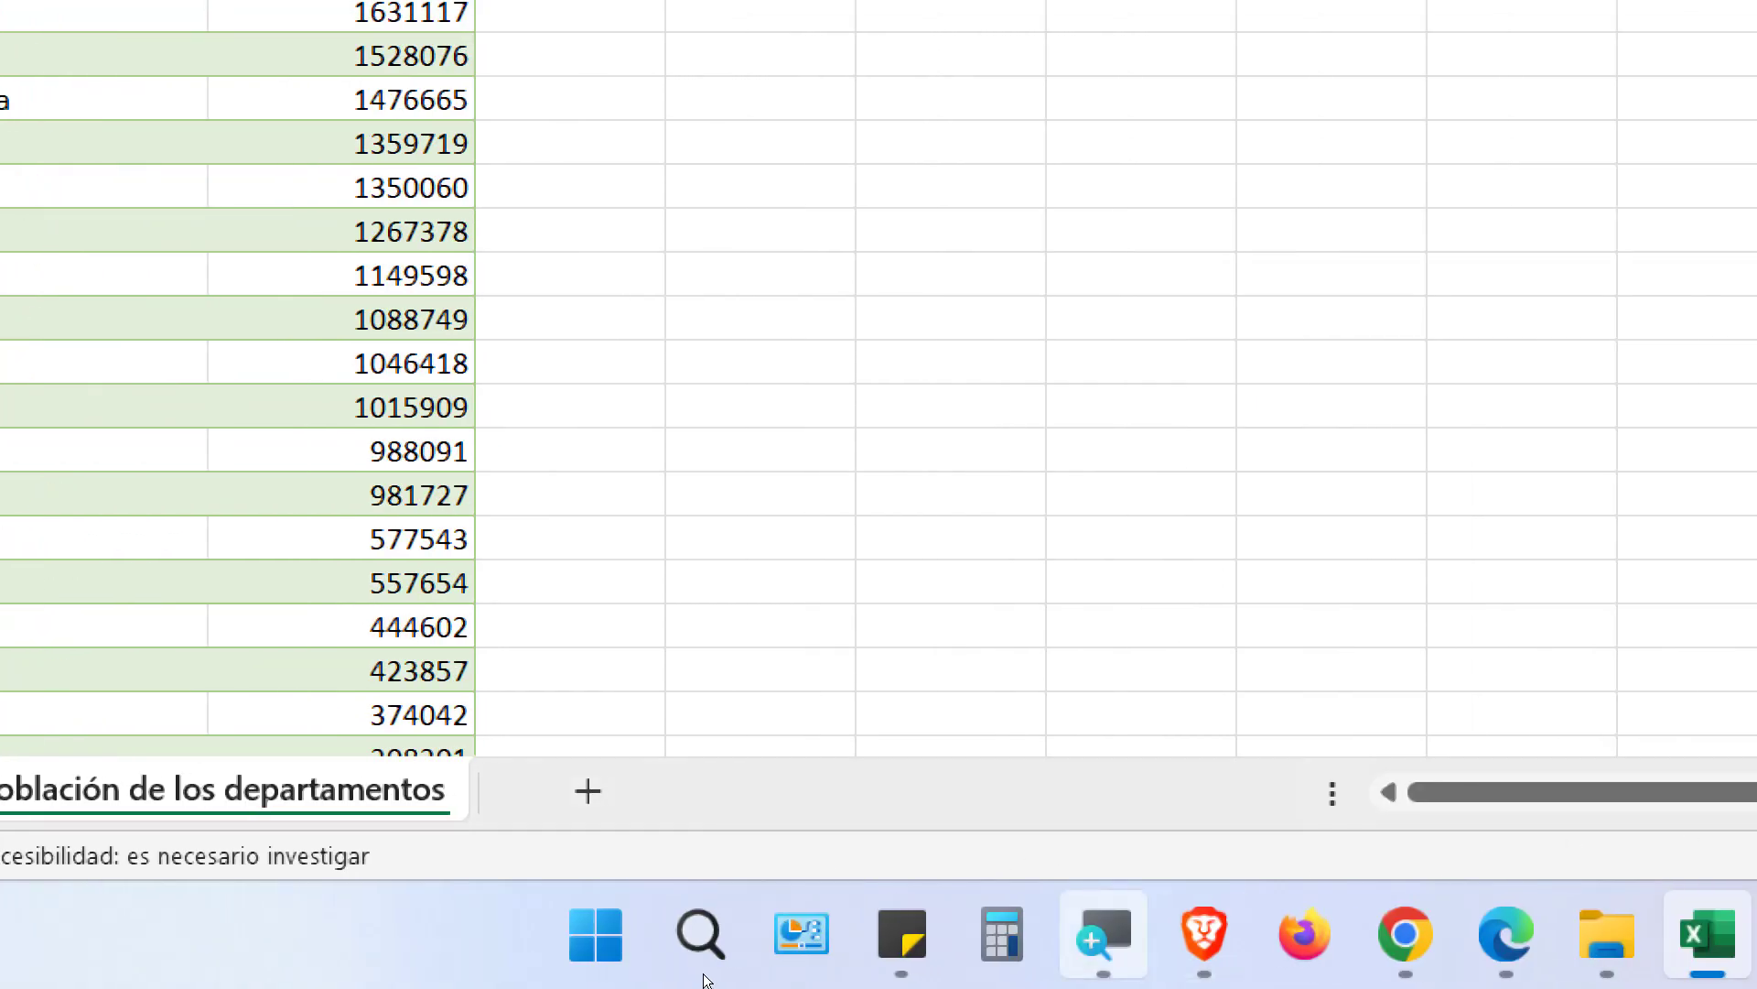
# Reduce the Windows Magnifier (Lupa) zoom to 100% and return to the worksheet
pyautogui.click(1103, 934)
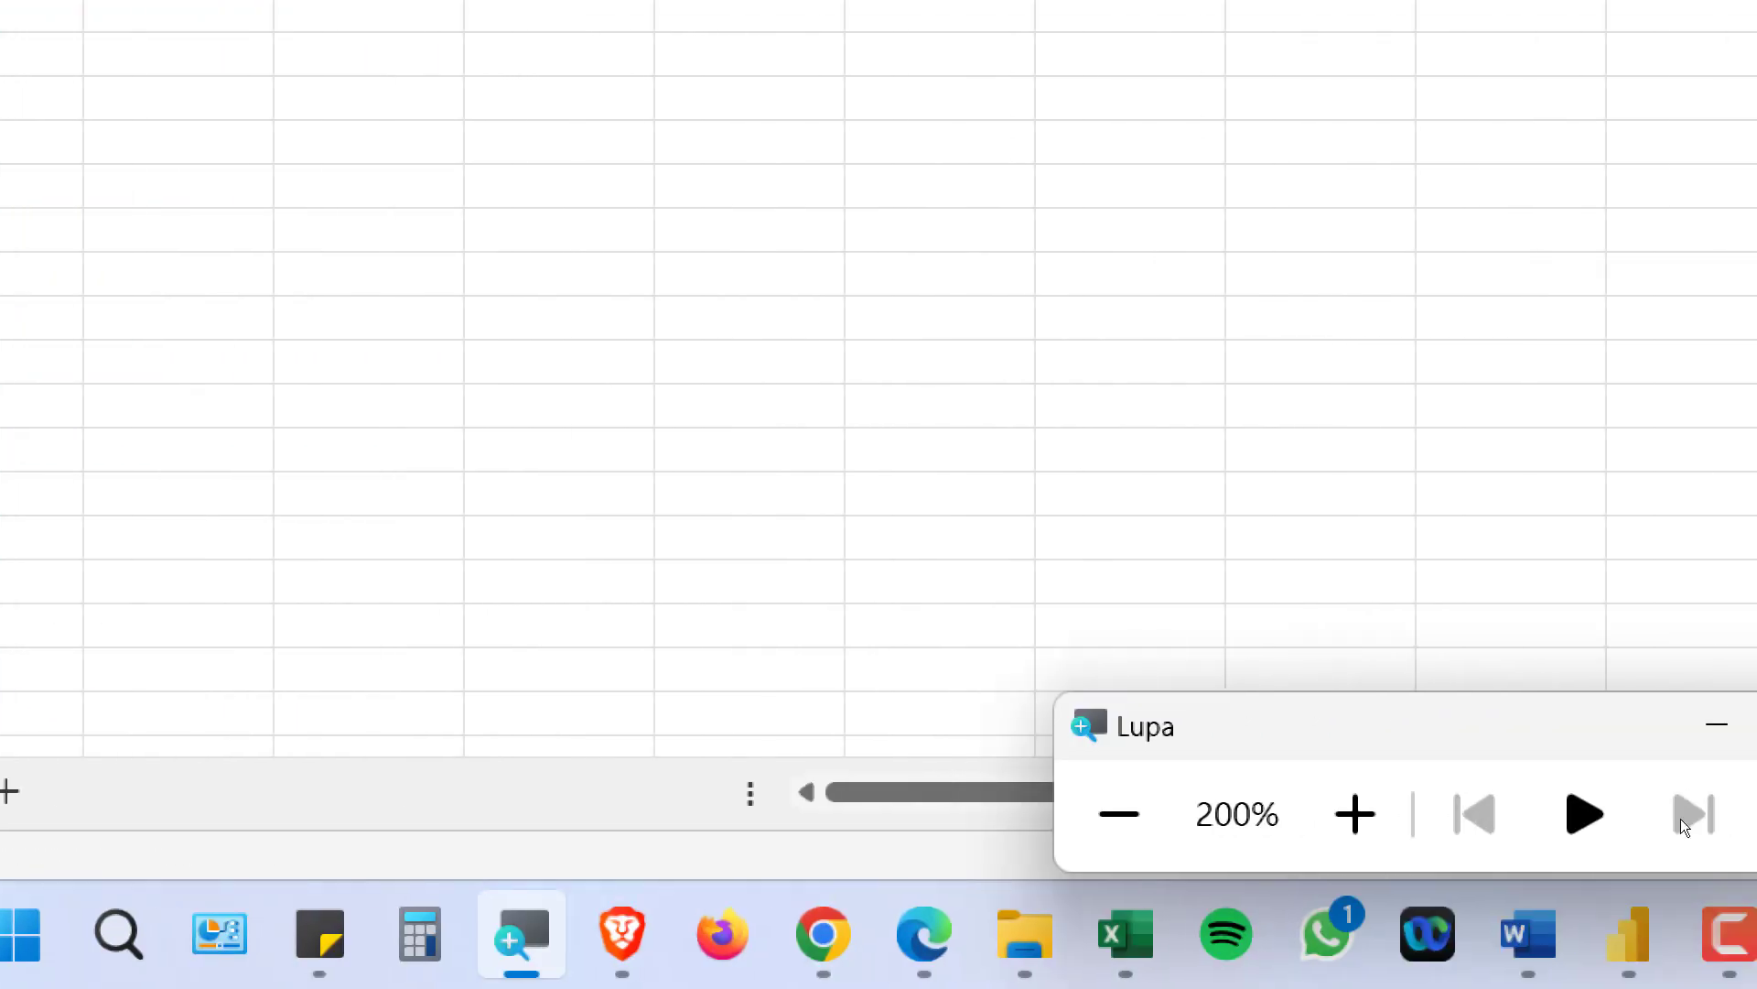
pyautogui.click(1119, 814)
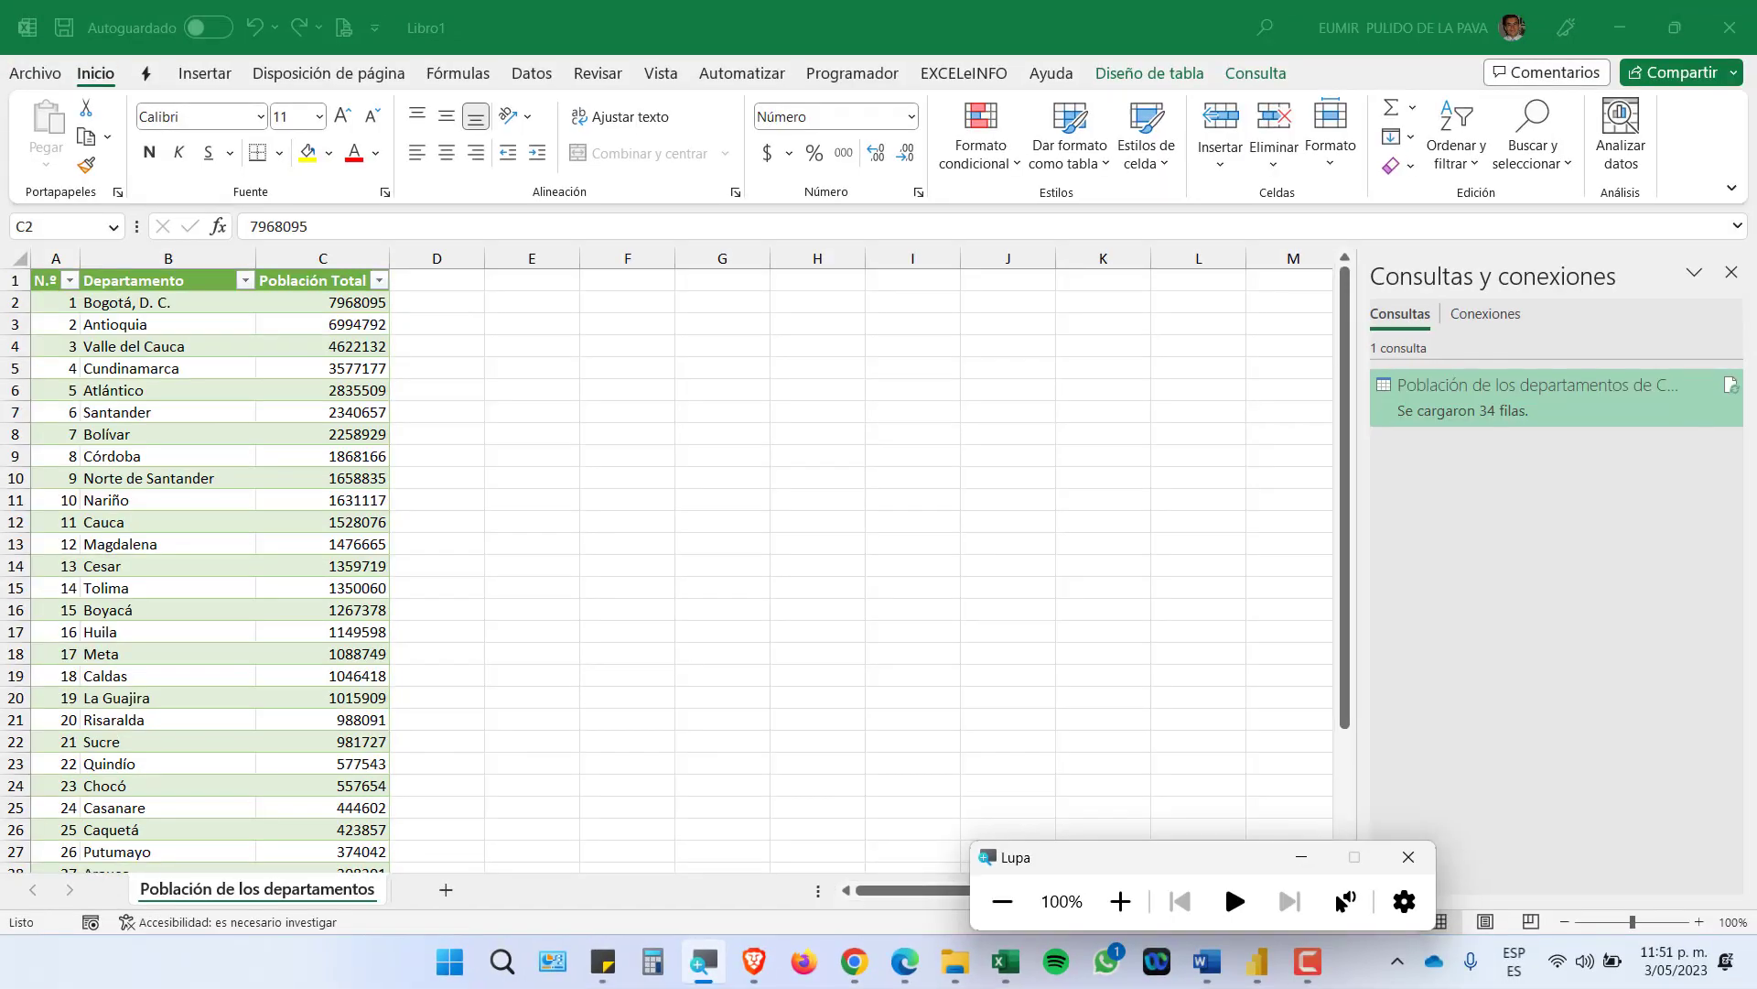
pyautogui.click(209, 324)
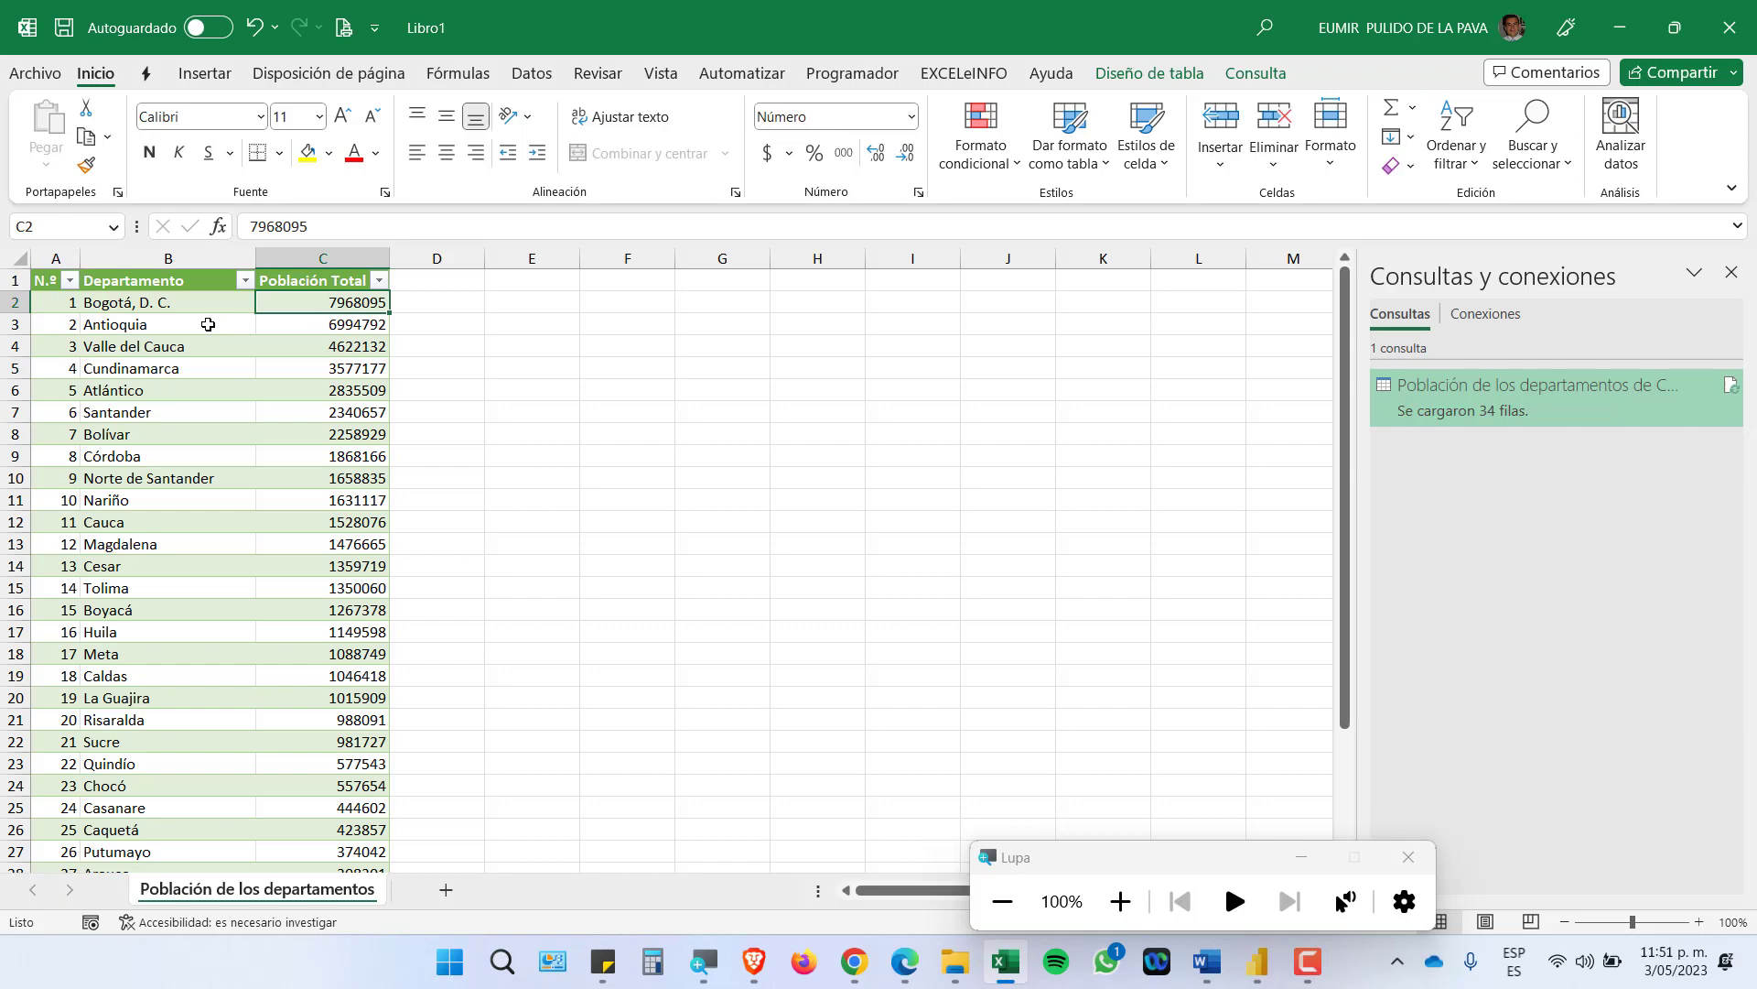
# Switch to Edge and bring up the source code of colombiaHigh.svg
pyautogui.click(856, 963)
pyautogui.click(905, 961)
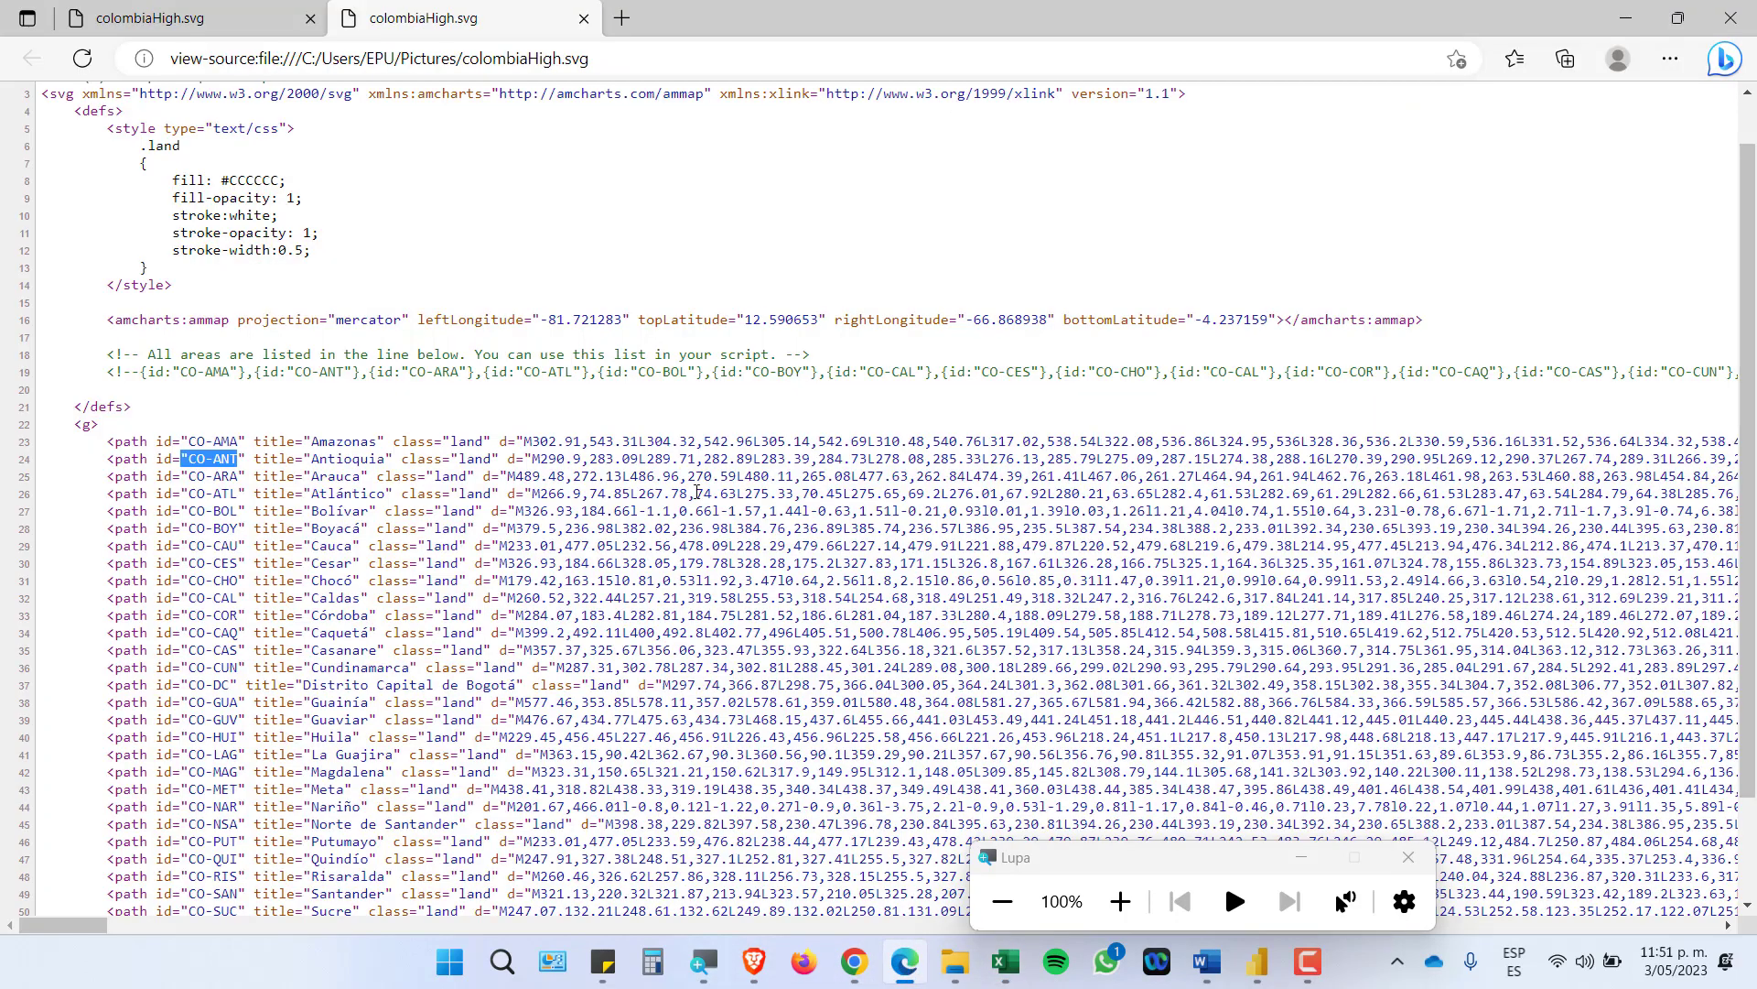
# Magnify the screen to 200% and copy Amazonas's id CO-AMA from the SVG source code
pyautogui.click(1121, 902)
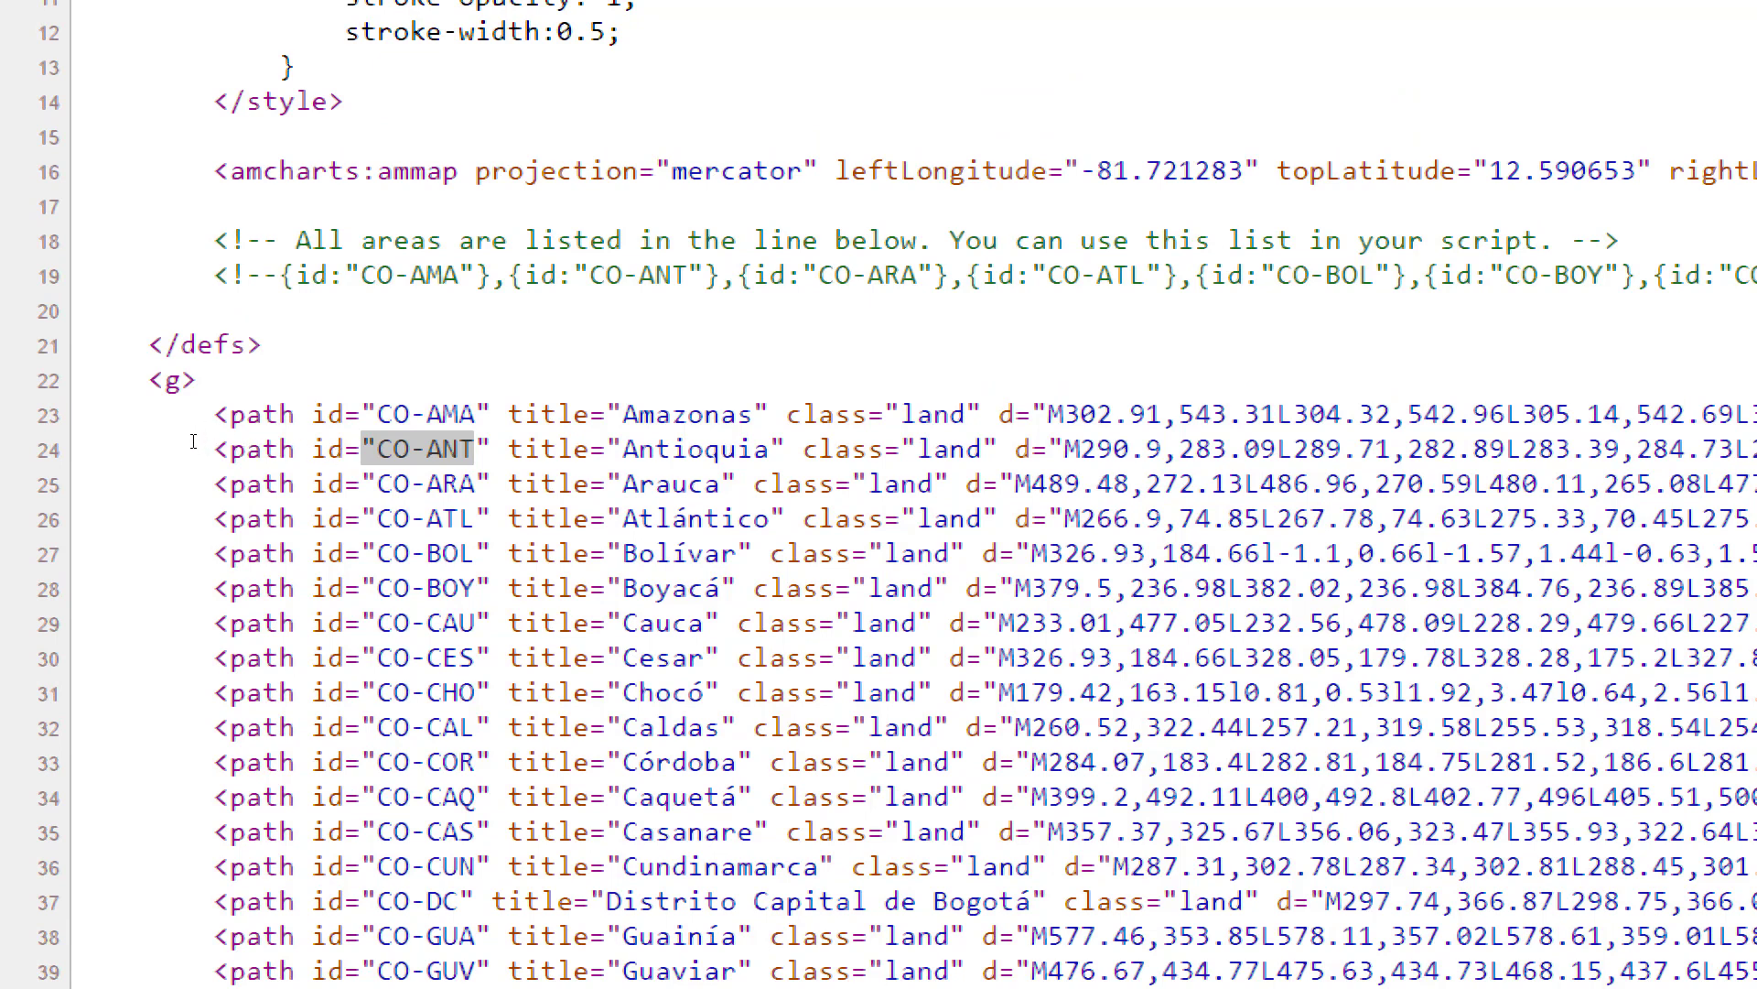
pyautogui.hotkey('shift', 'Right')
pyautogui.hotkey('shift', 'Right')
pyautogui.hotkey('shift', 'Right')
pyautogui.hotkey('shift', 'Right')
pyautogui.hotkey('shift', 'Right')
pyautogui.hotkey('shift', 'Right')
pyautogui.hotkey('ctrl', 'c')
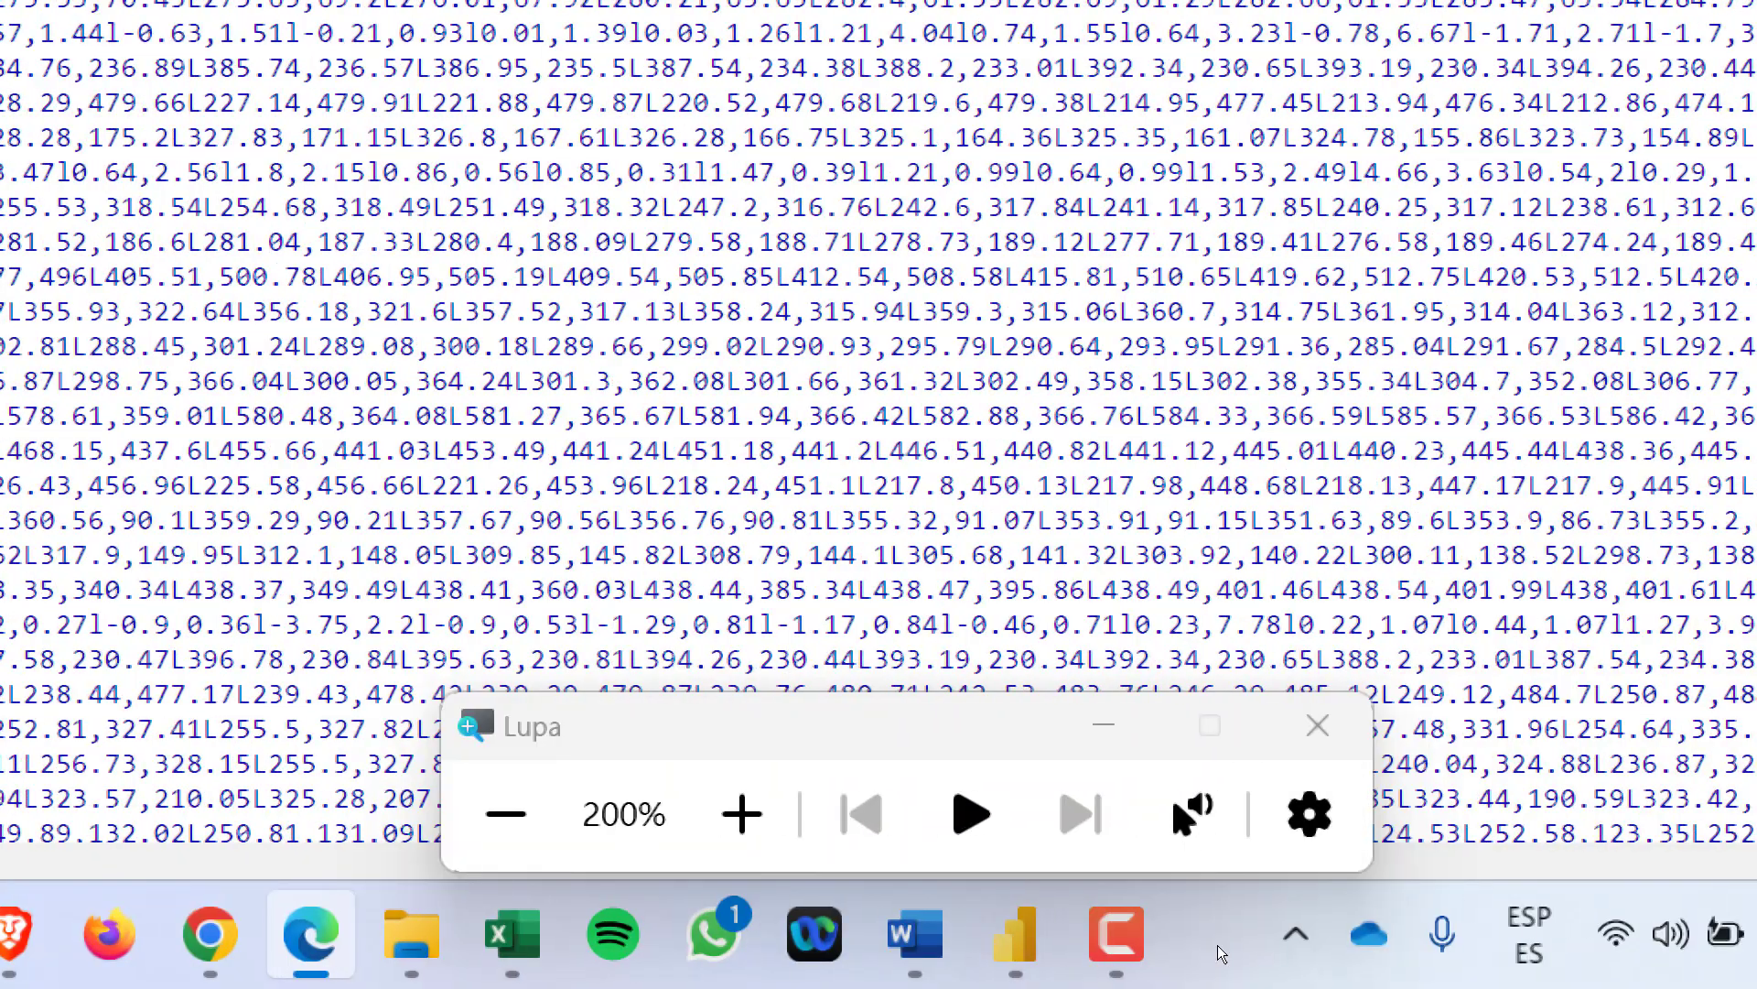
# Switch to Excel and sort the population table by Departamento, cell values, A to Z
pyautogui.click(513, 934)
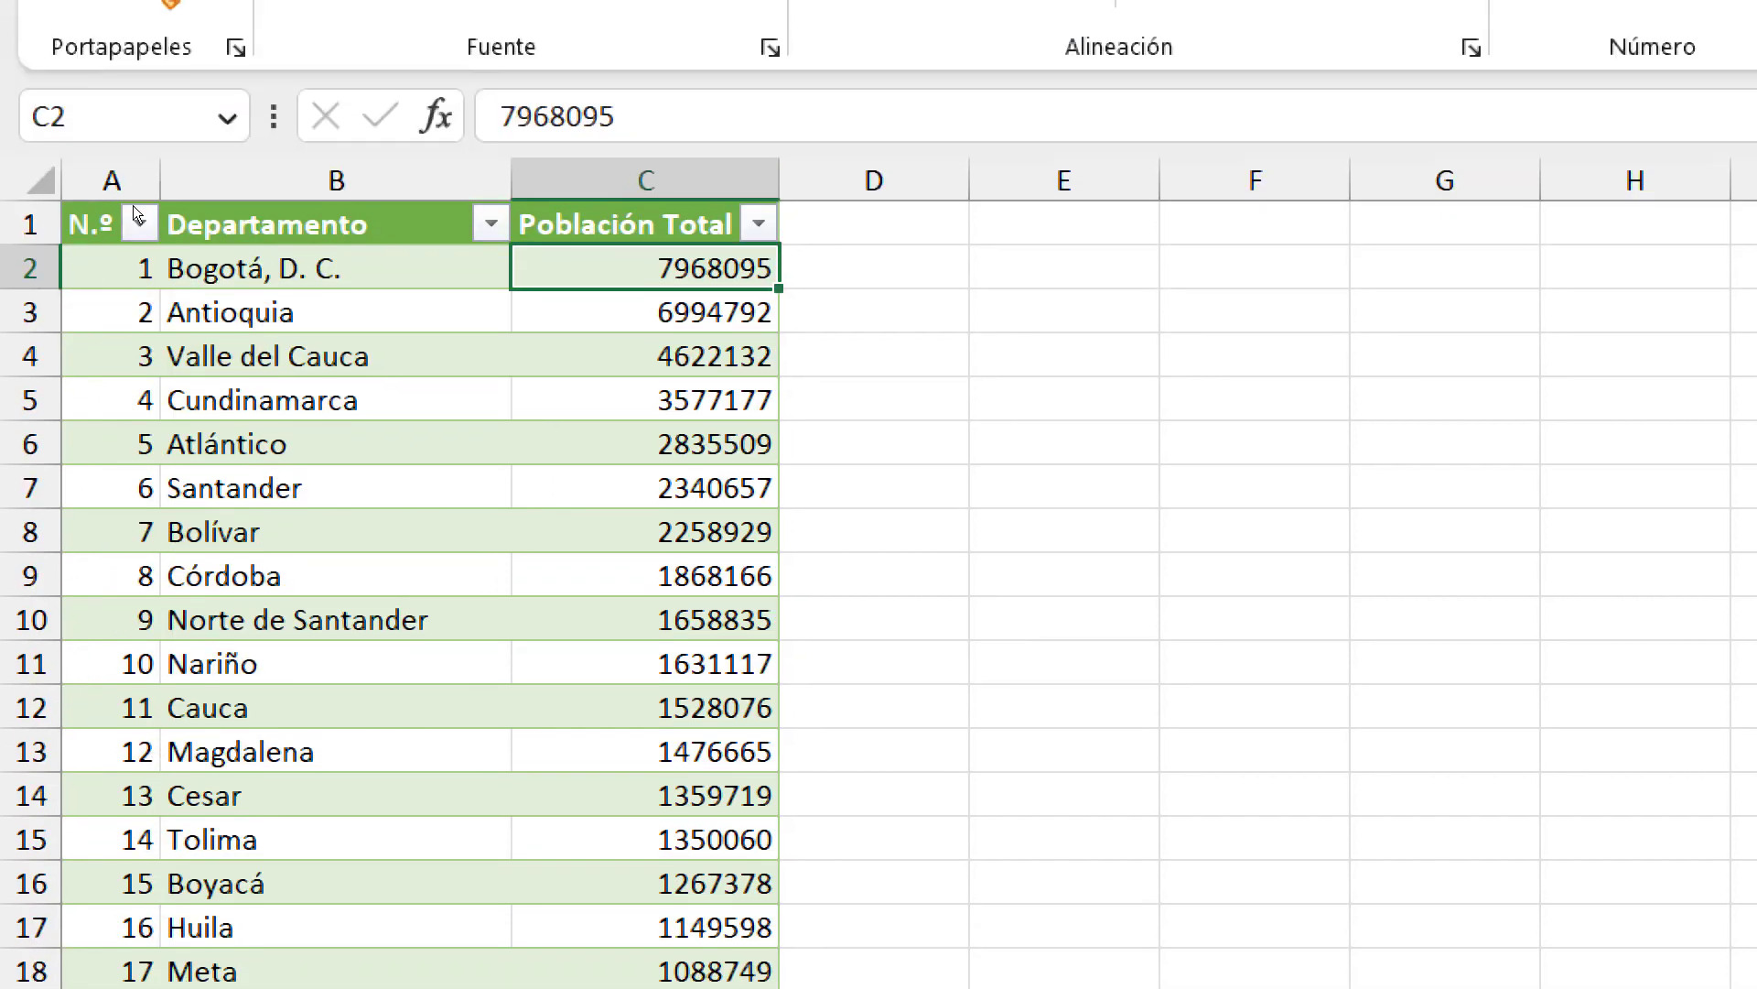
pyautogui.hotkey('ctrl', 'Home')
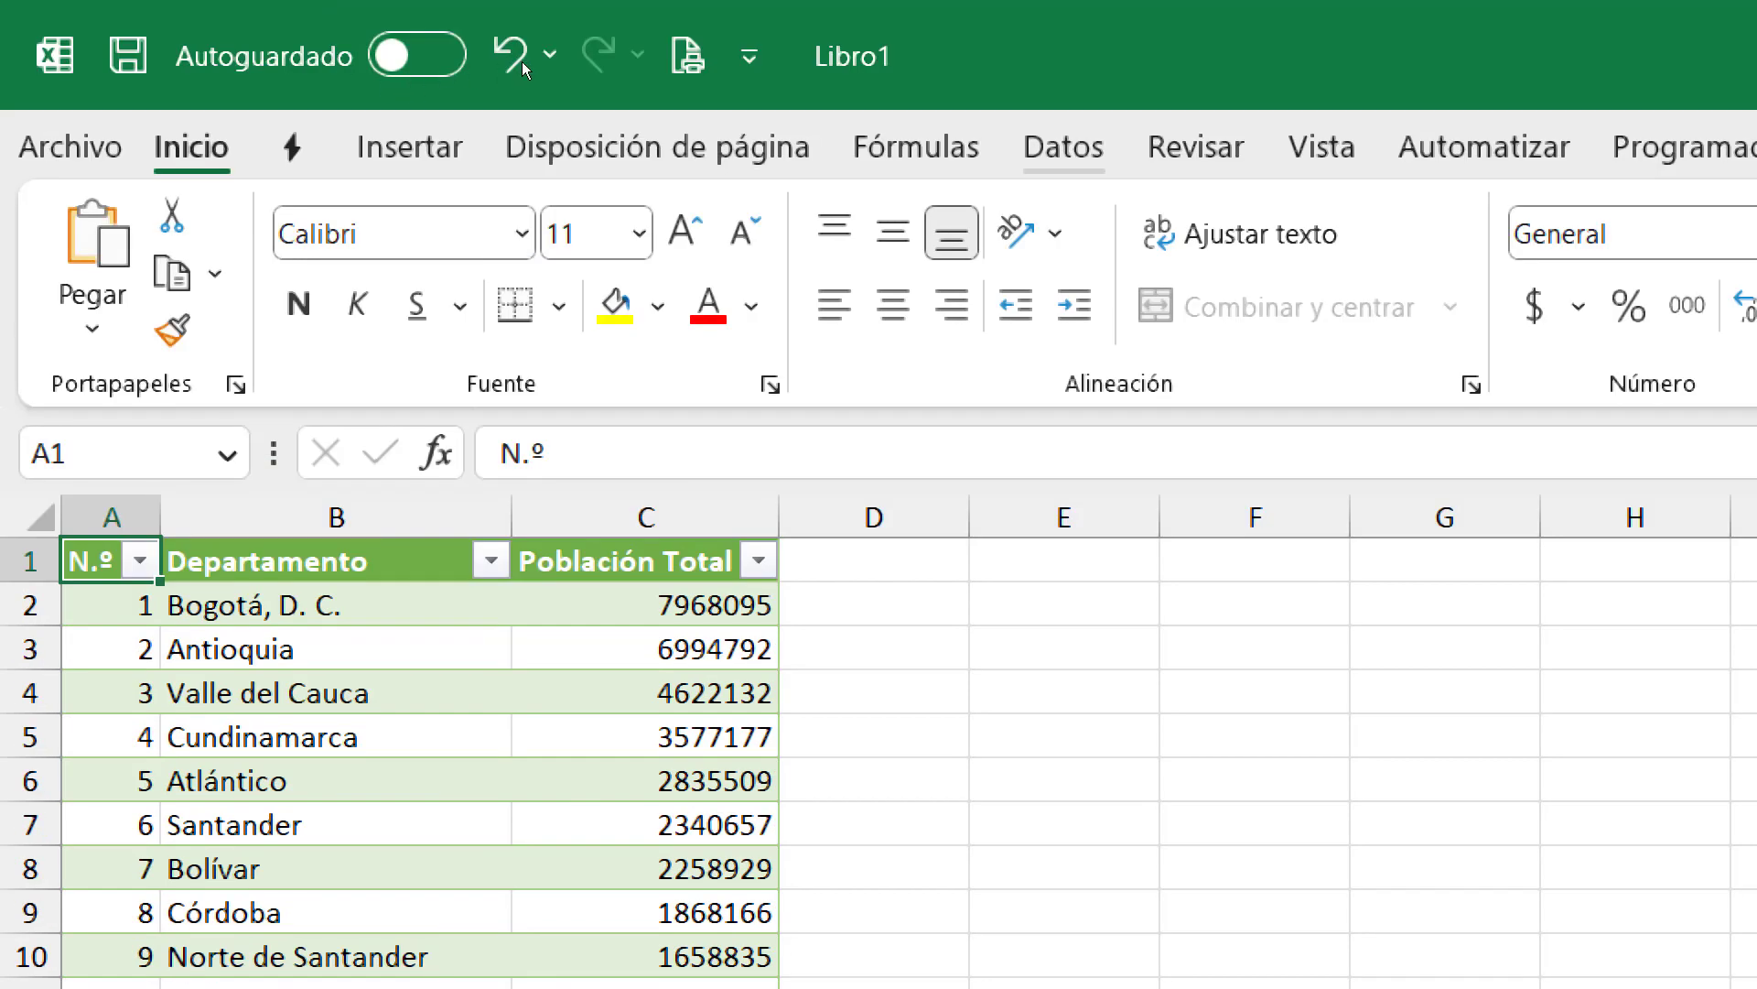
pyautogui.click(1053, 139)
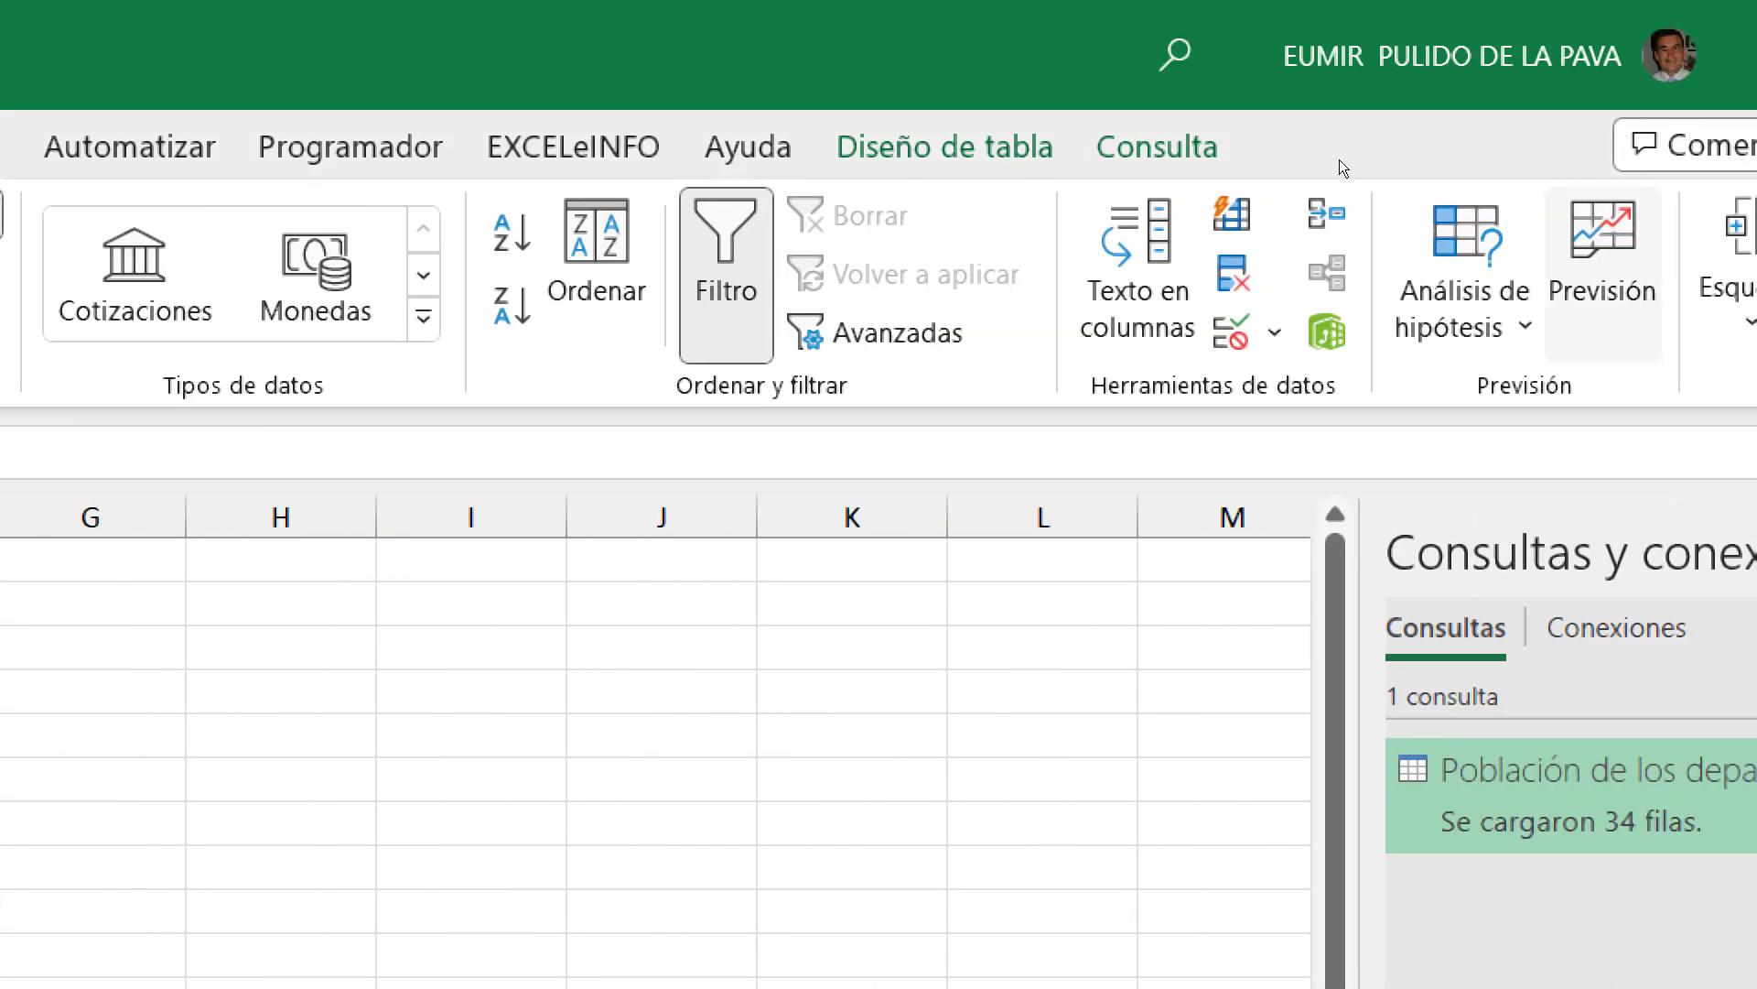
pyautogui.click(596, 265)
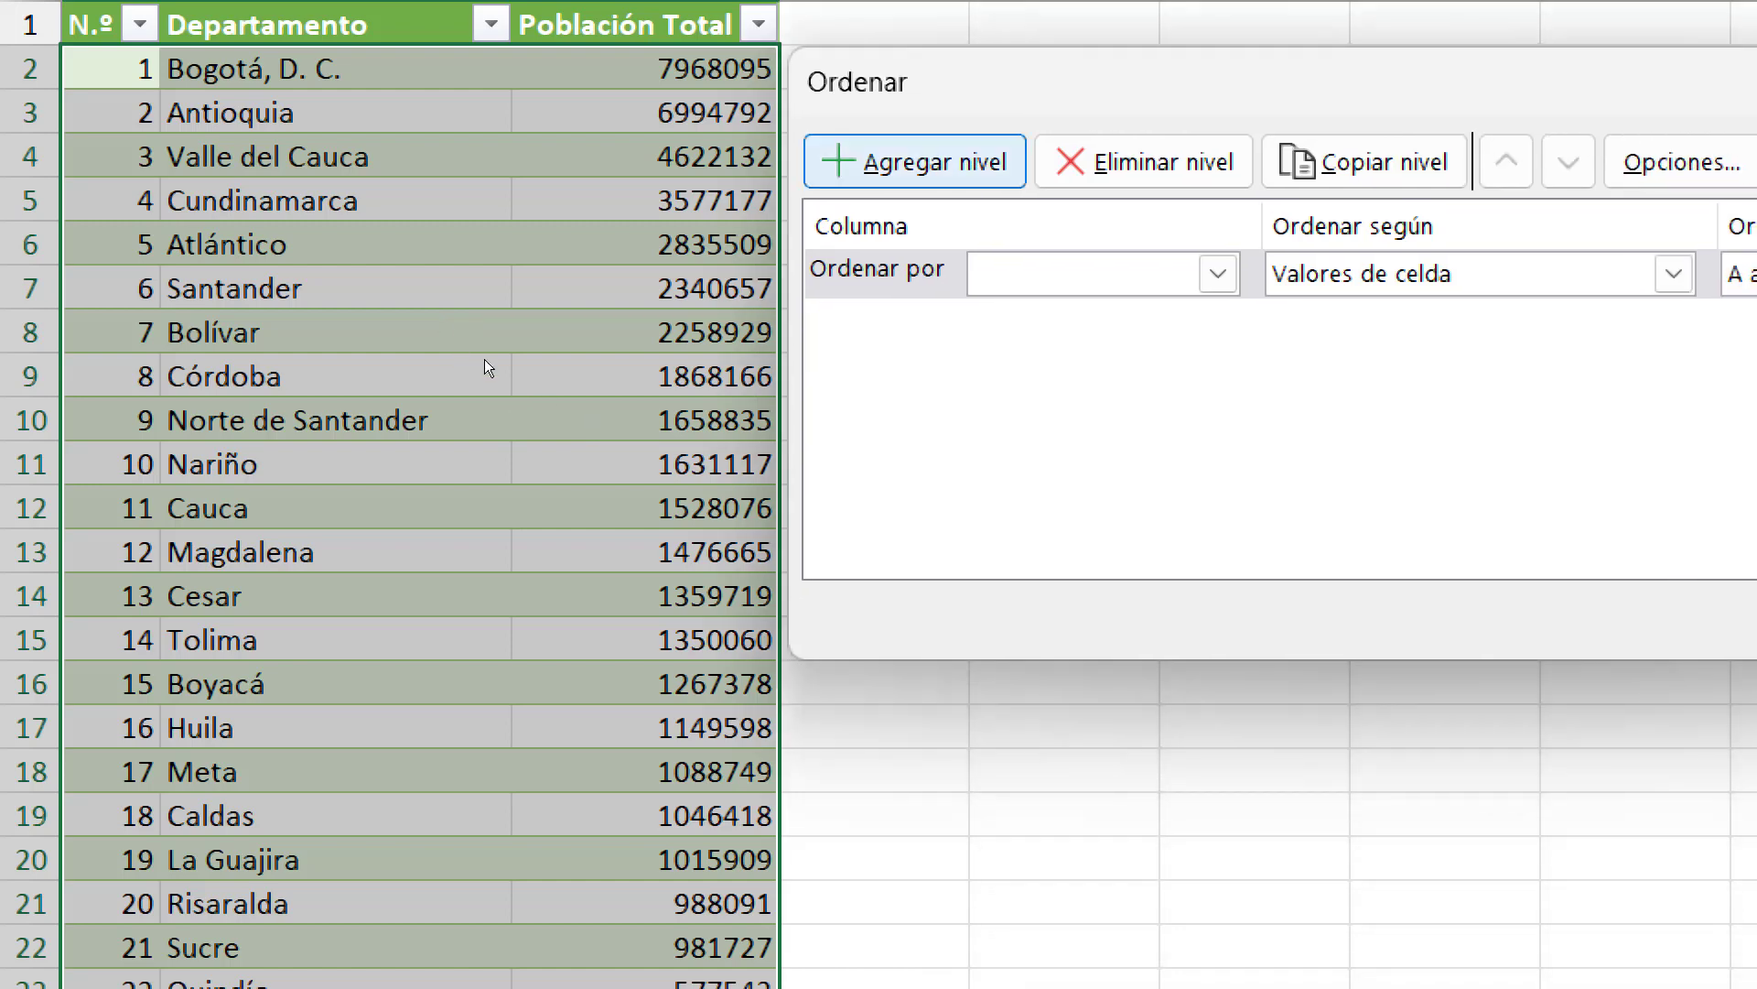
pyautogui.hotkey('alt', 'Down')
pyautogui.press('Up')
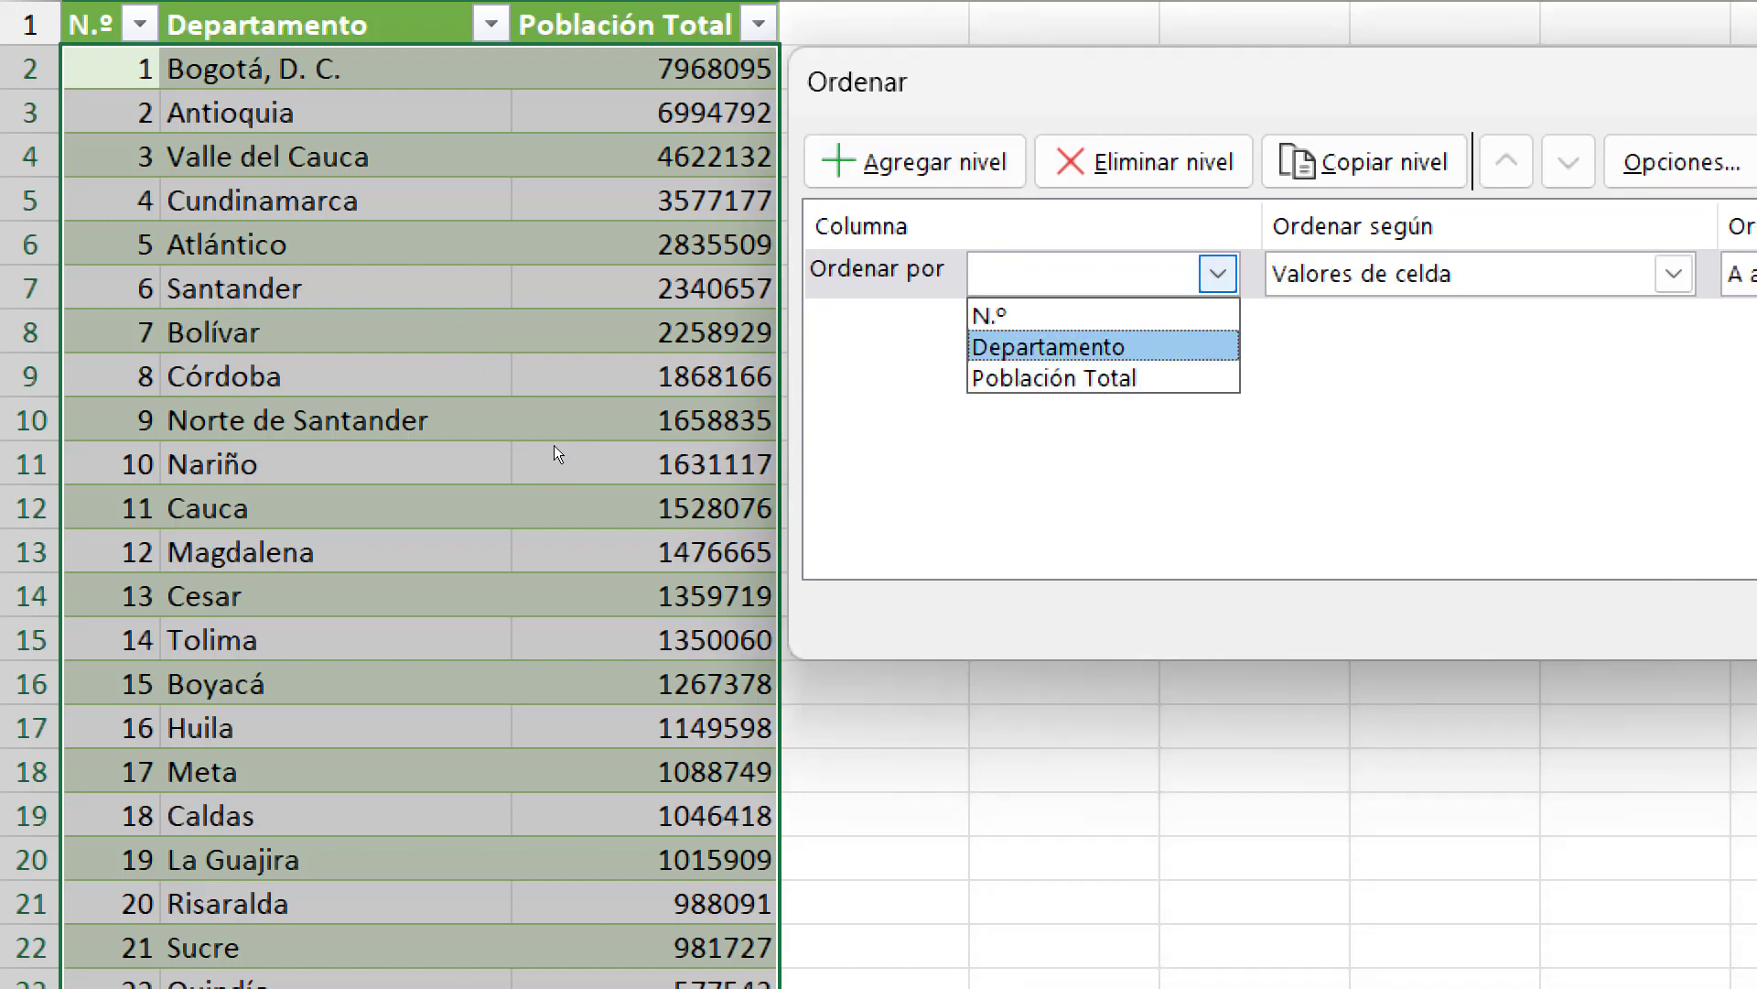
pyautogui.press('Return')
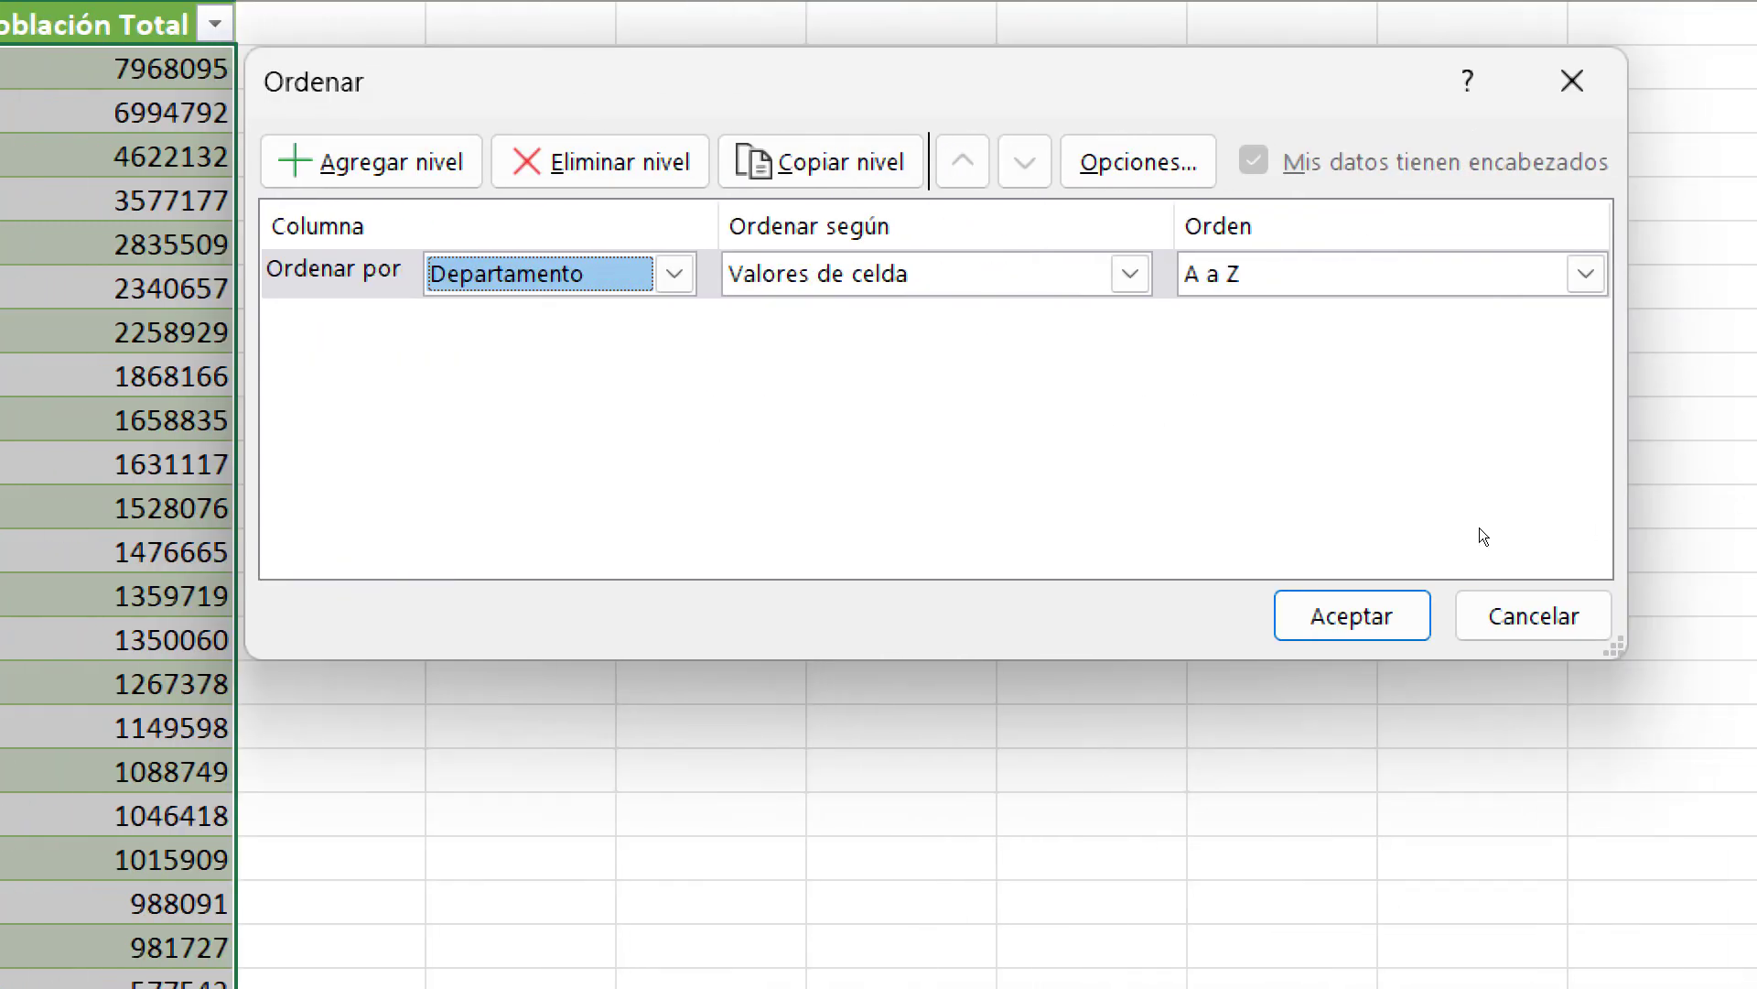
pyautogui.press('Return')
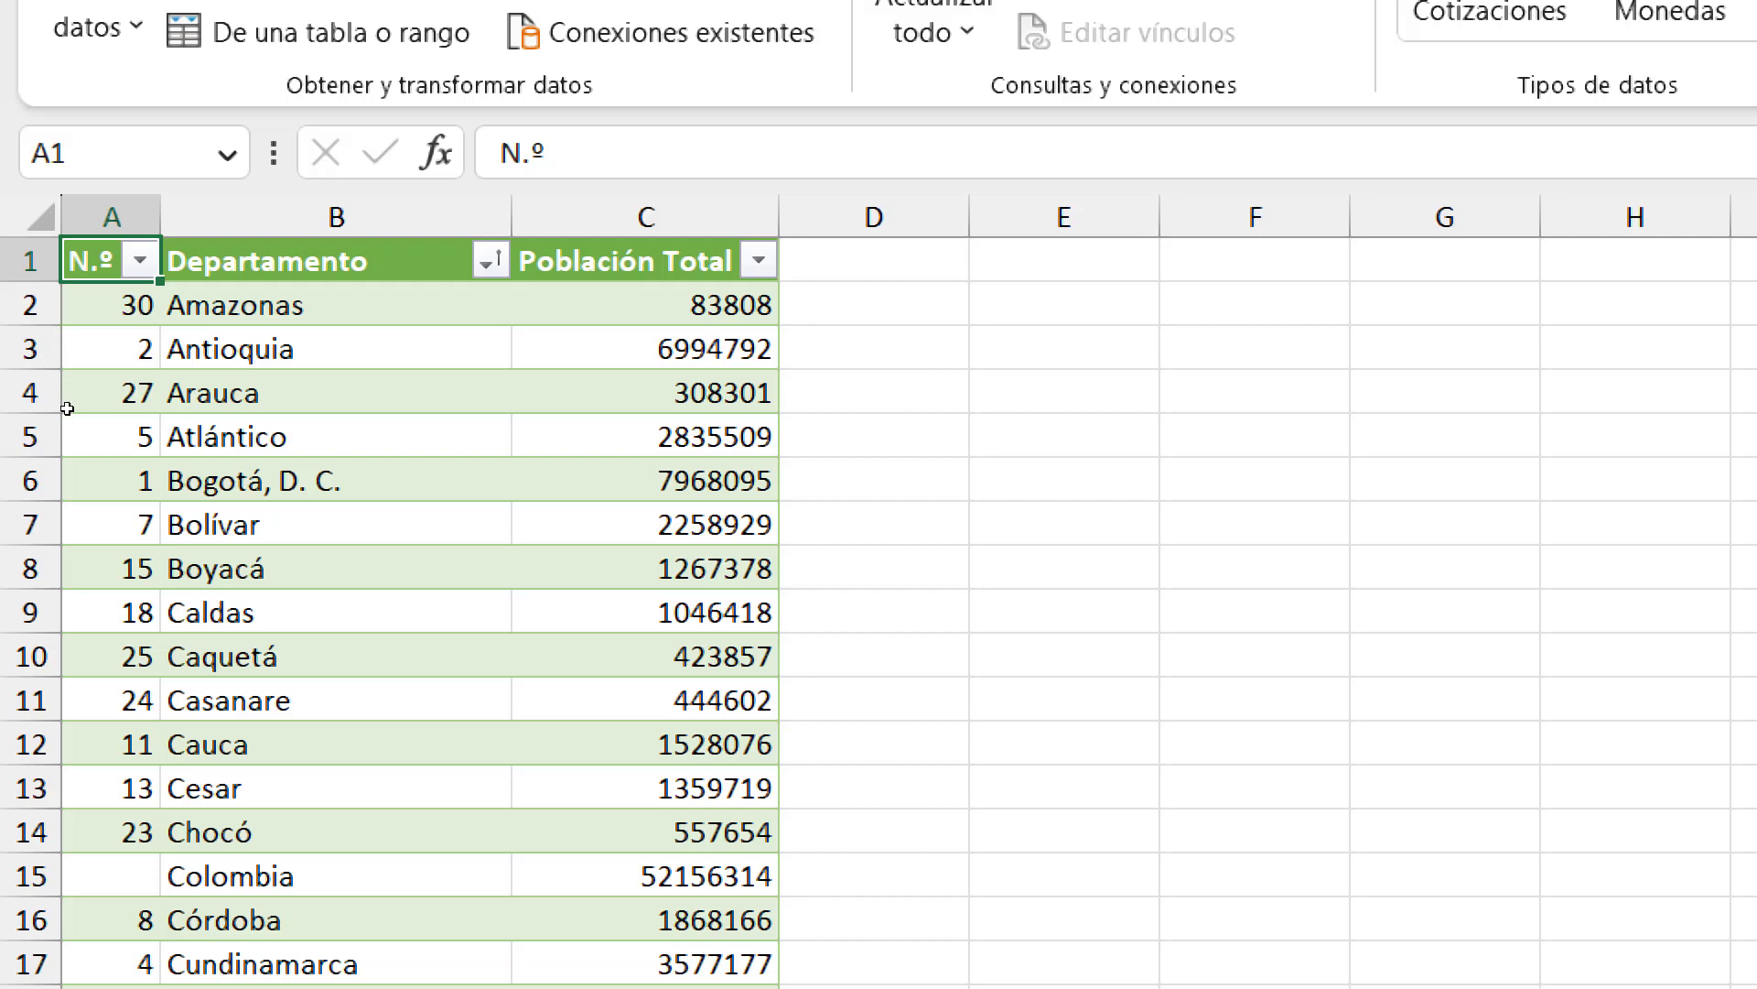
# Replace Amazonas's N.º value in A2 with the copied id CO-AMA and fit column A to its contents
pyautogui.click(55, 307)
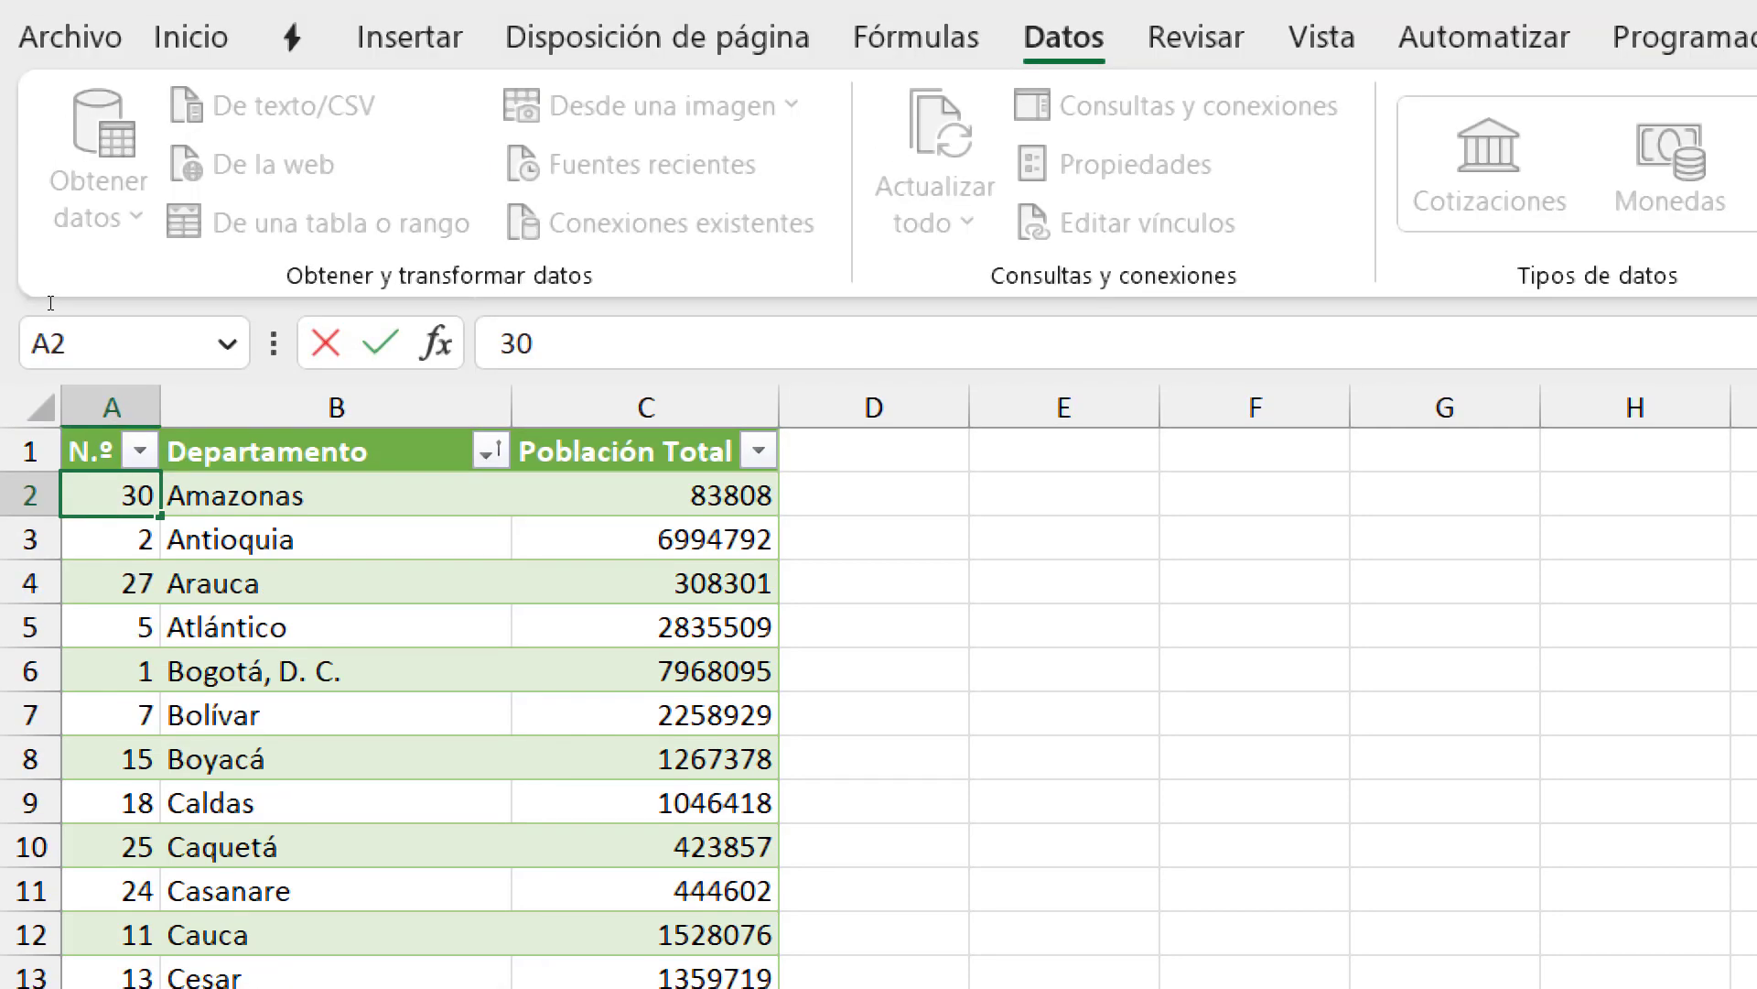
pyautogui.hotkey('ctrl', 'v')
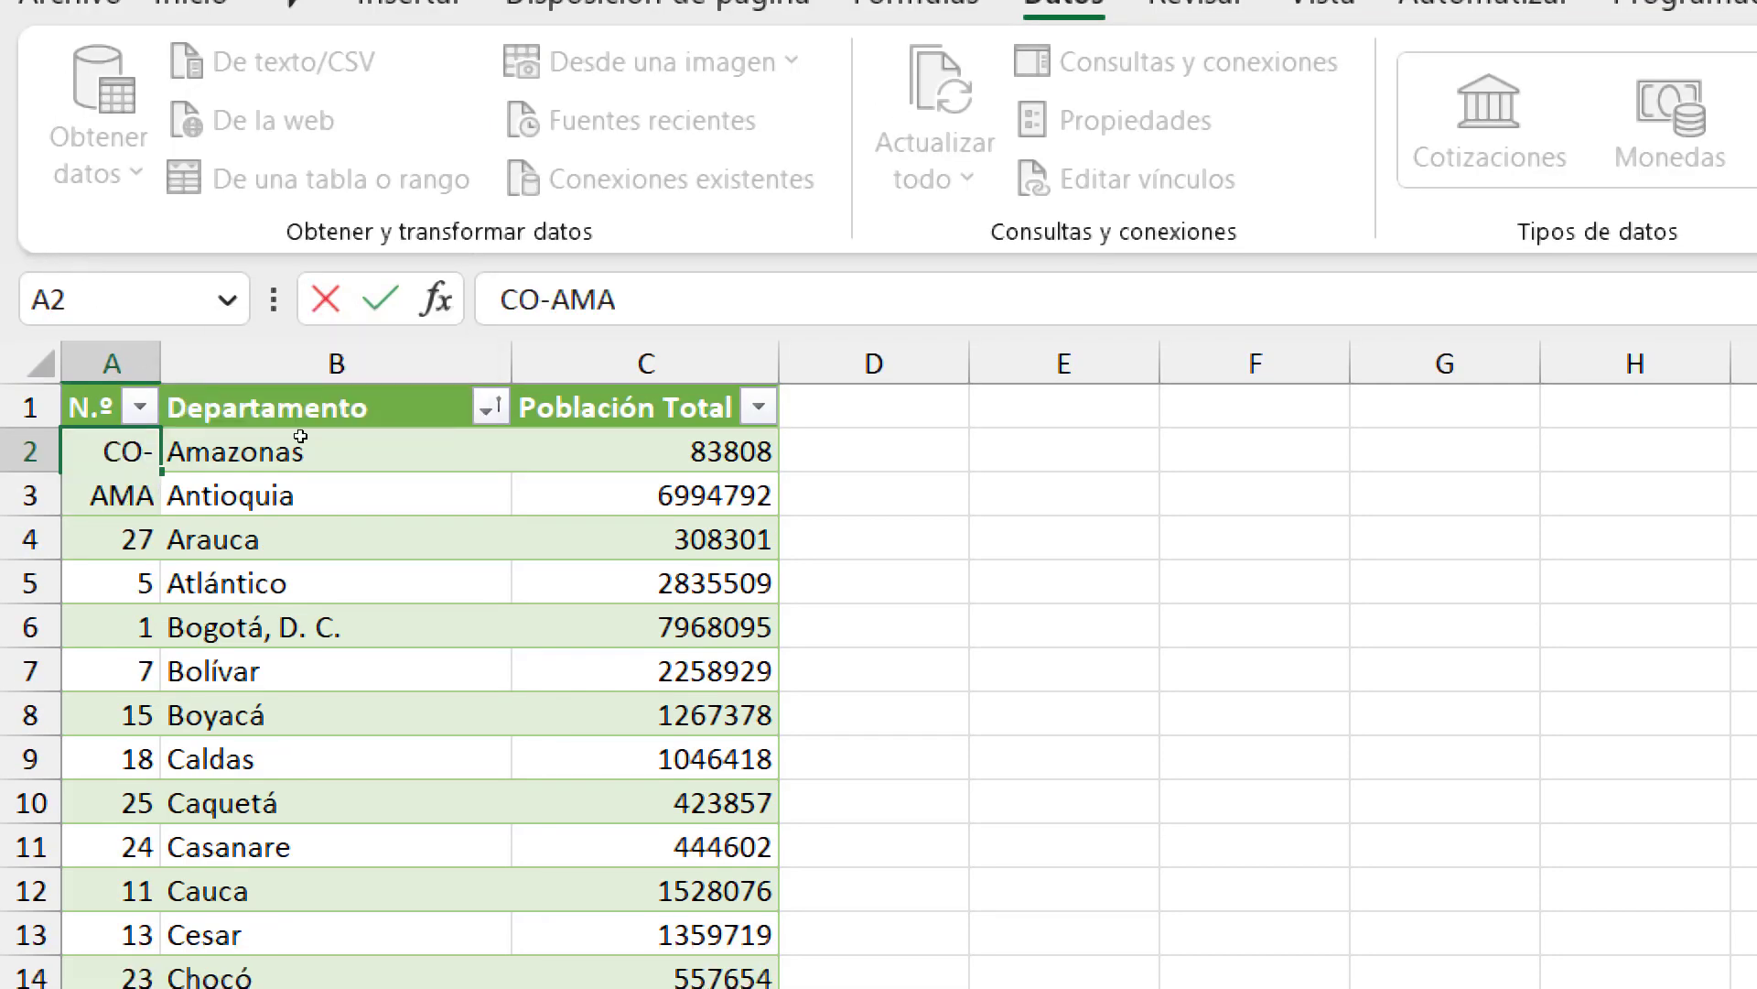
pyautogui.press('Return')
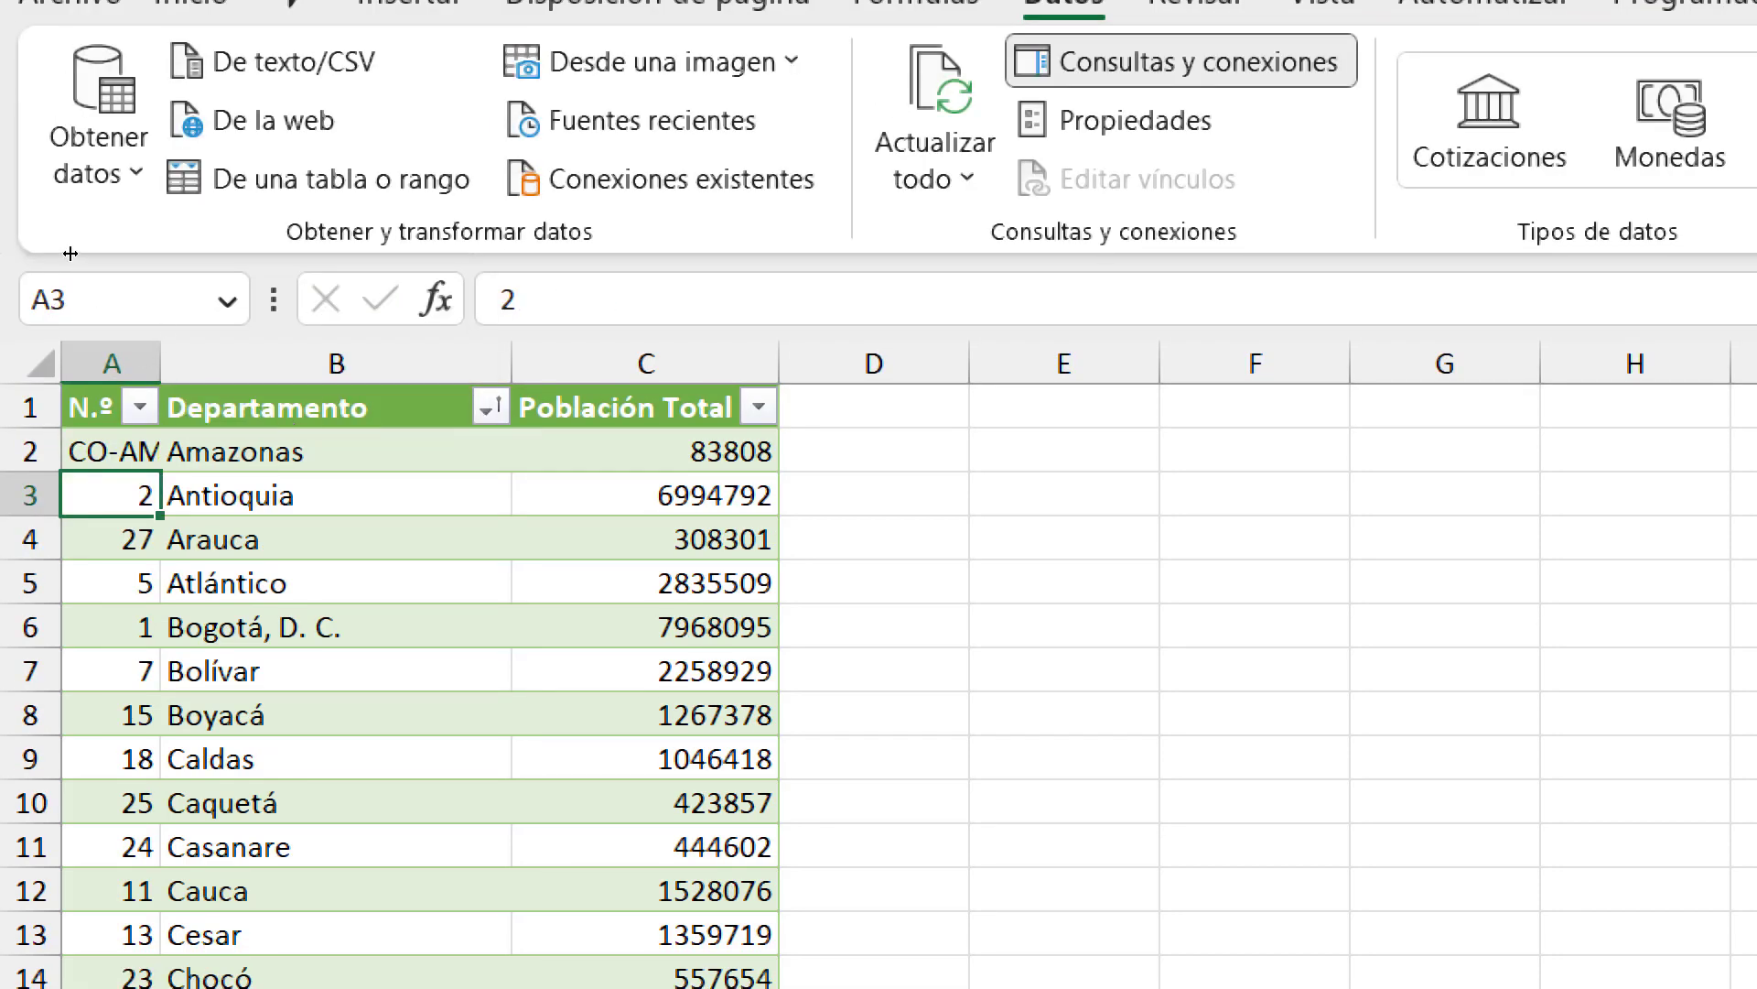
pyautogui.doubleClick(160, 364)
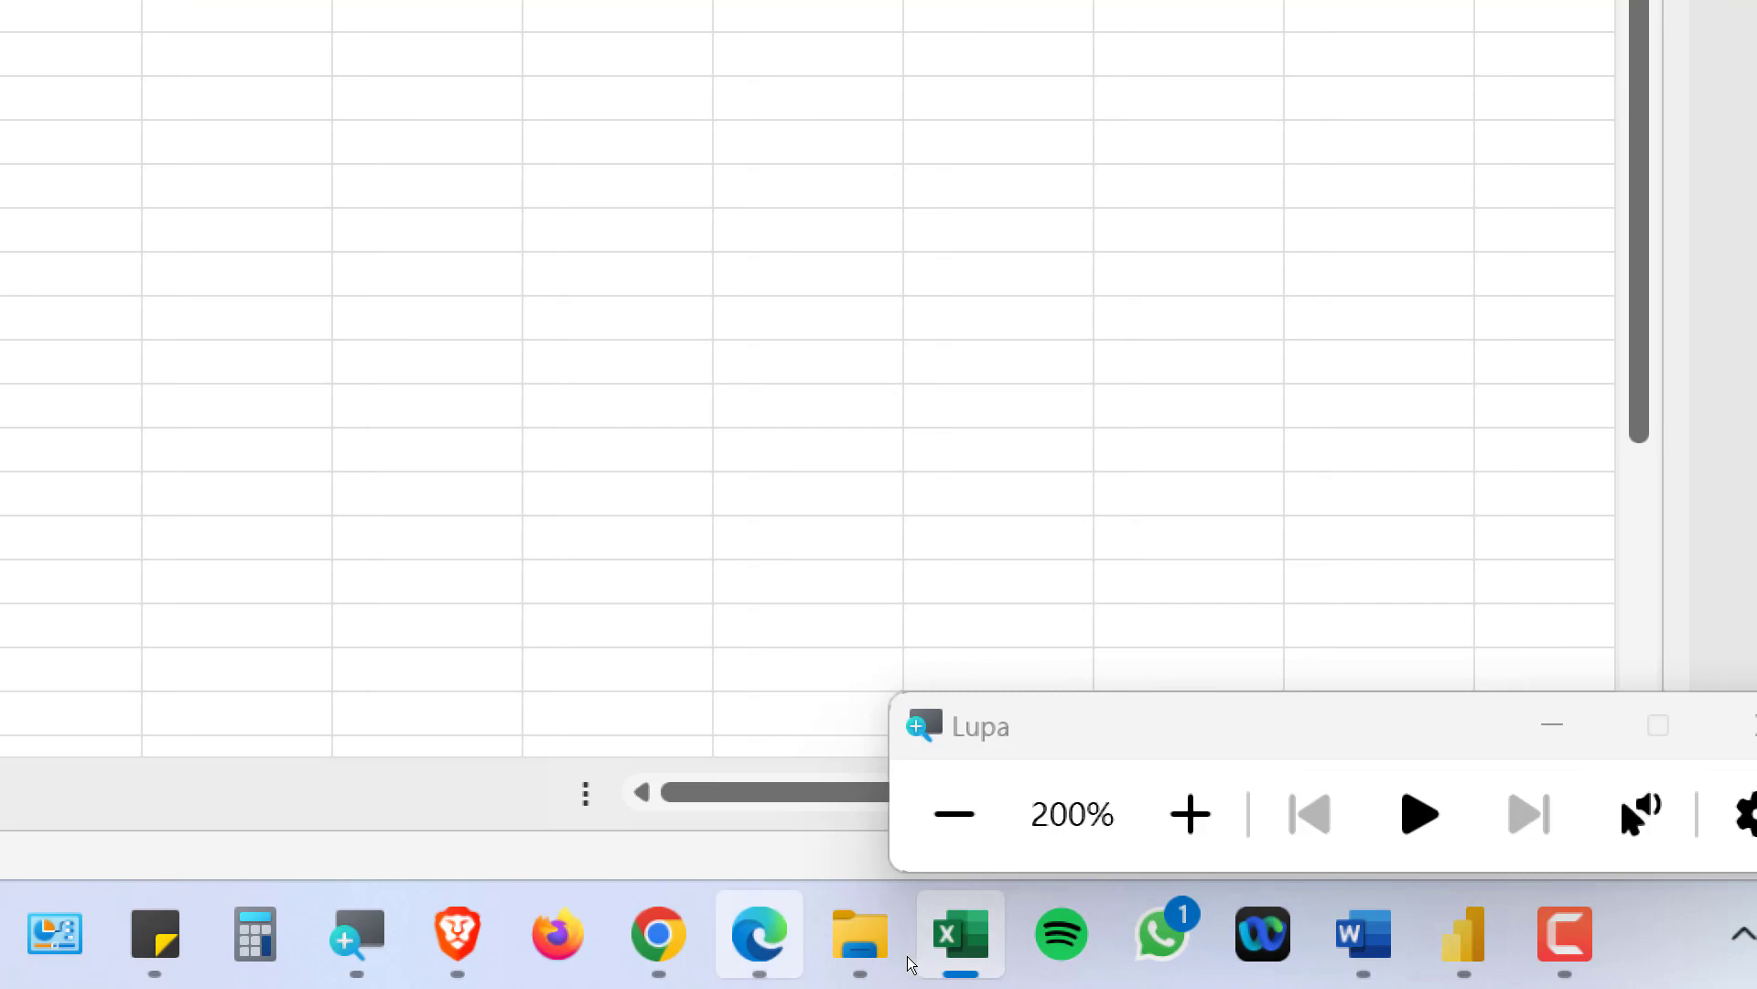
# Copy Antioquia's id CO-ANT from the SVG source in Edge and paste it over Antioquia's N.º value in Excel
pyautogui.click(758, 933)
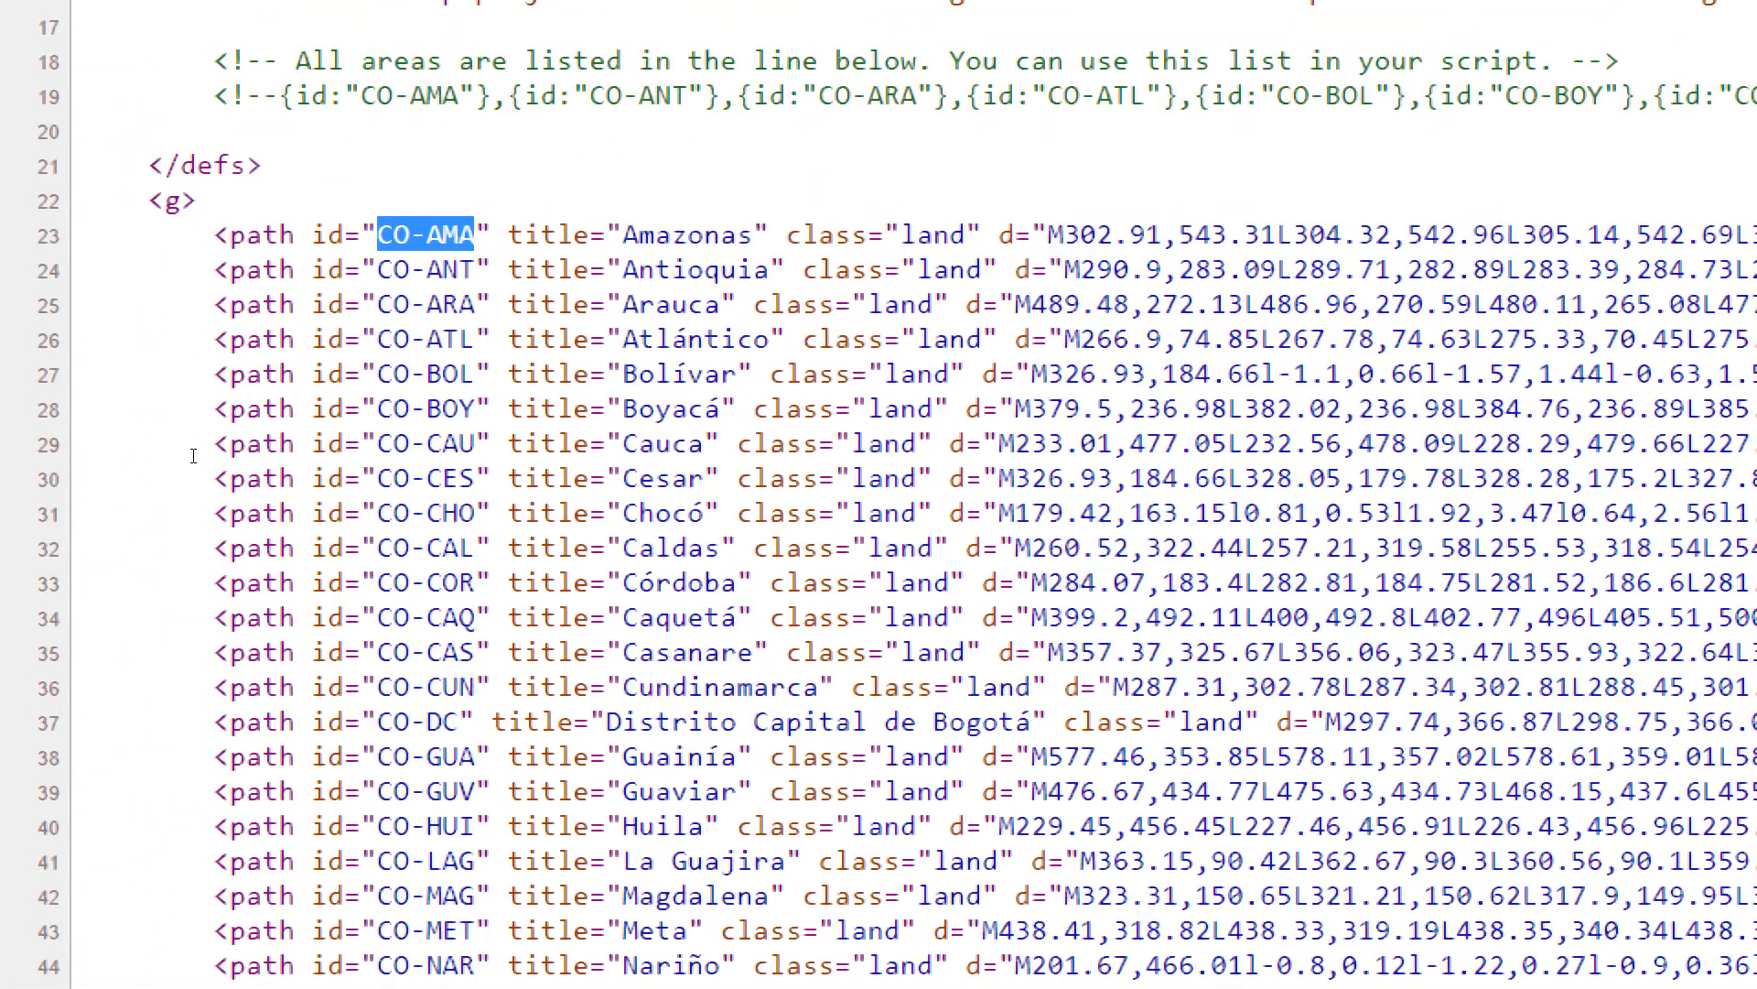
pyautogui.moveTo(377, 270); pyautogui.dragTo(475, 270)
pyautogui.hotkey('ctrl', 'c')
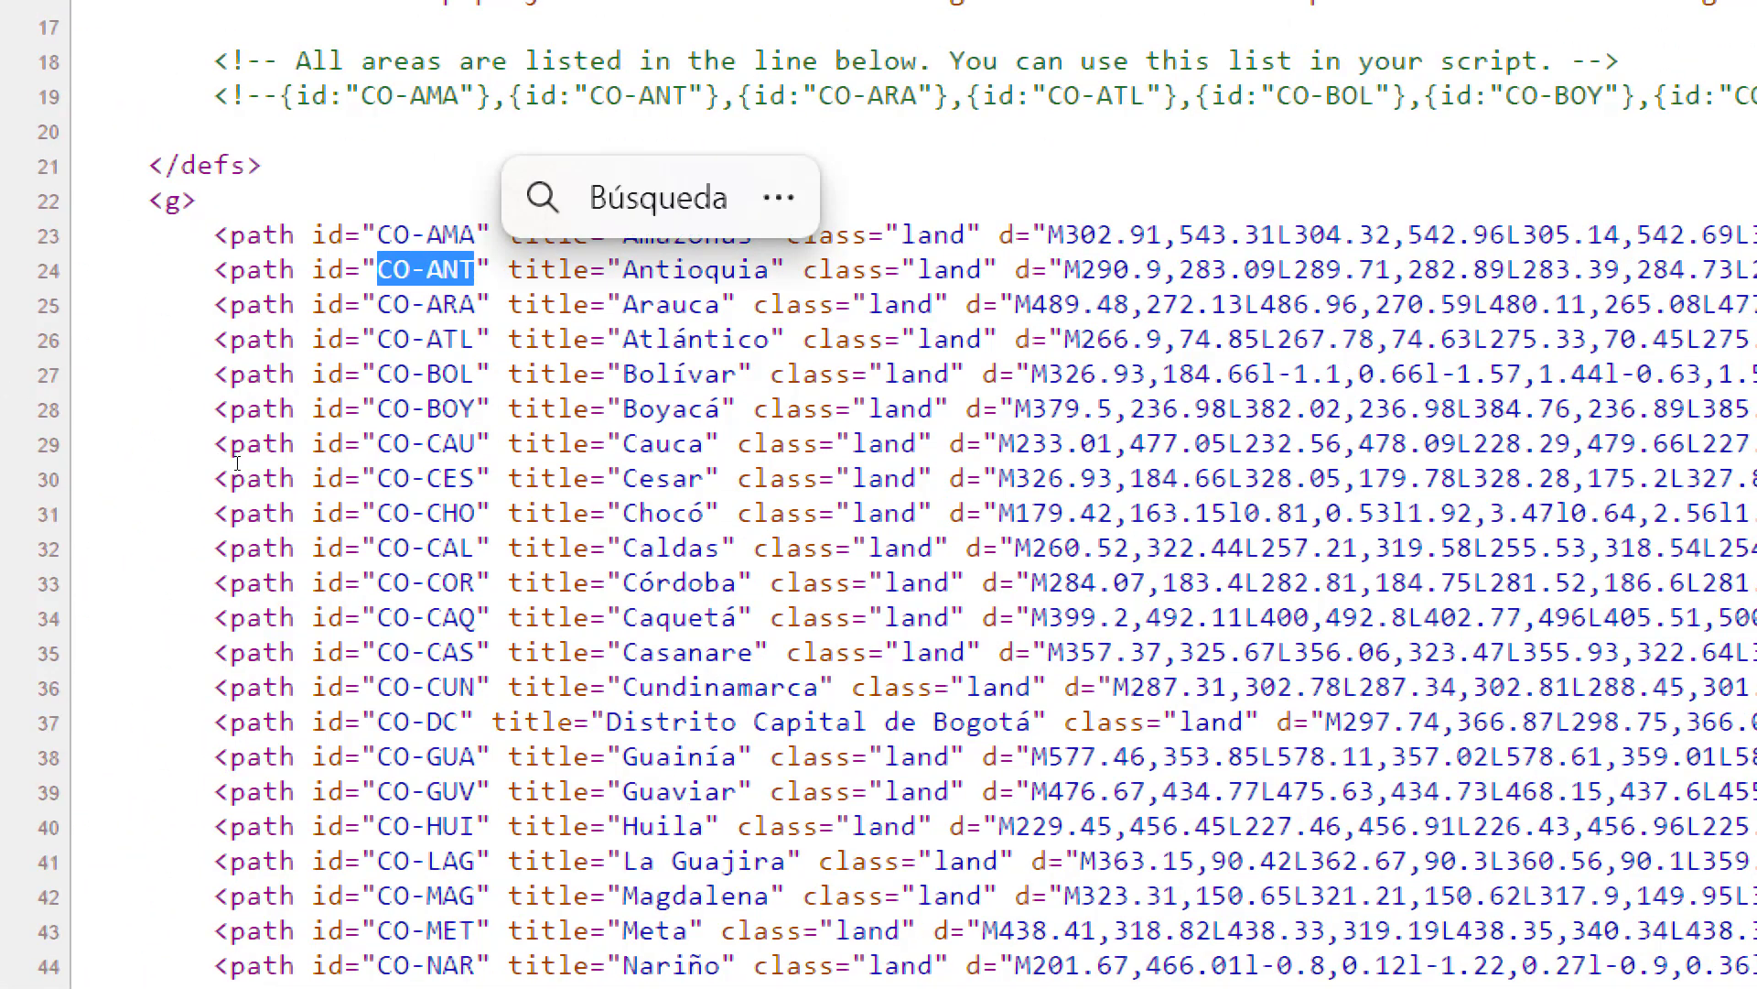
pyautogui.hotkey('alt', 'Tab')
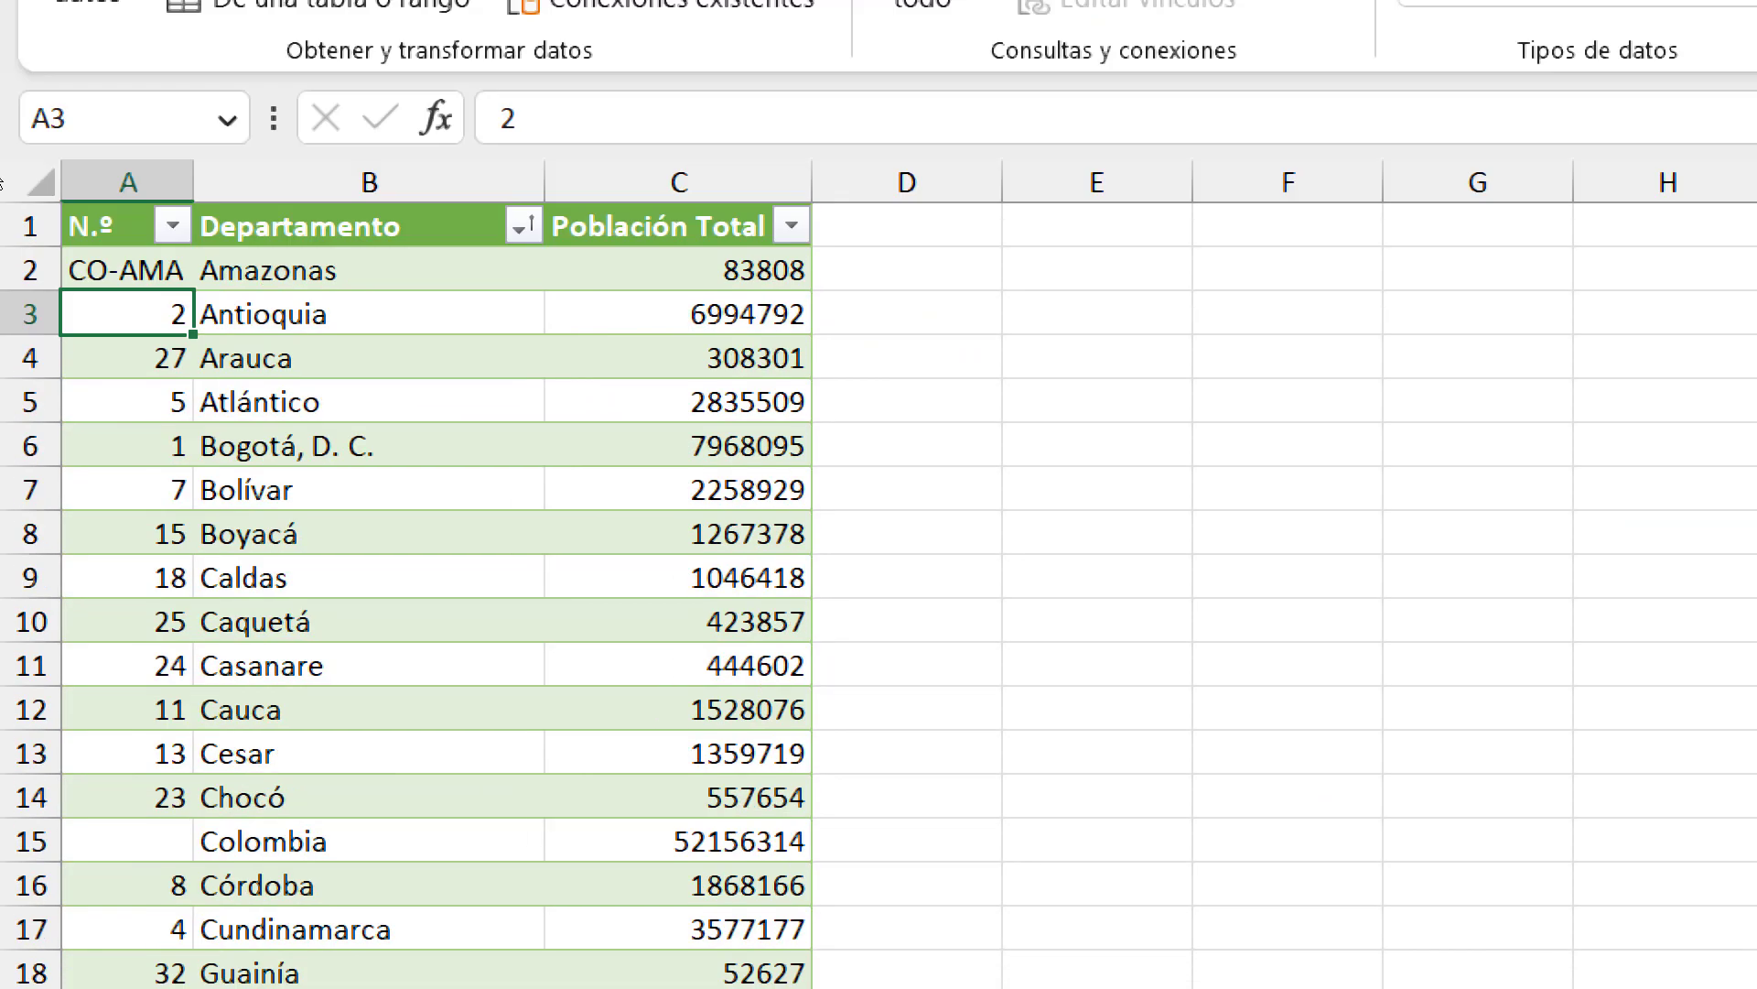
pyautogui.press('F2')
pyautogui.hotkey('shift', 'Home')
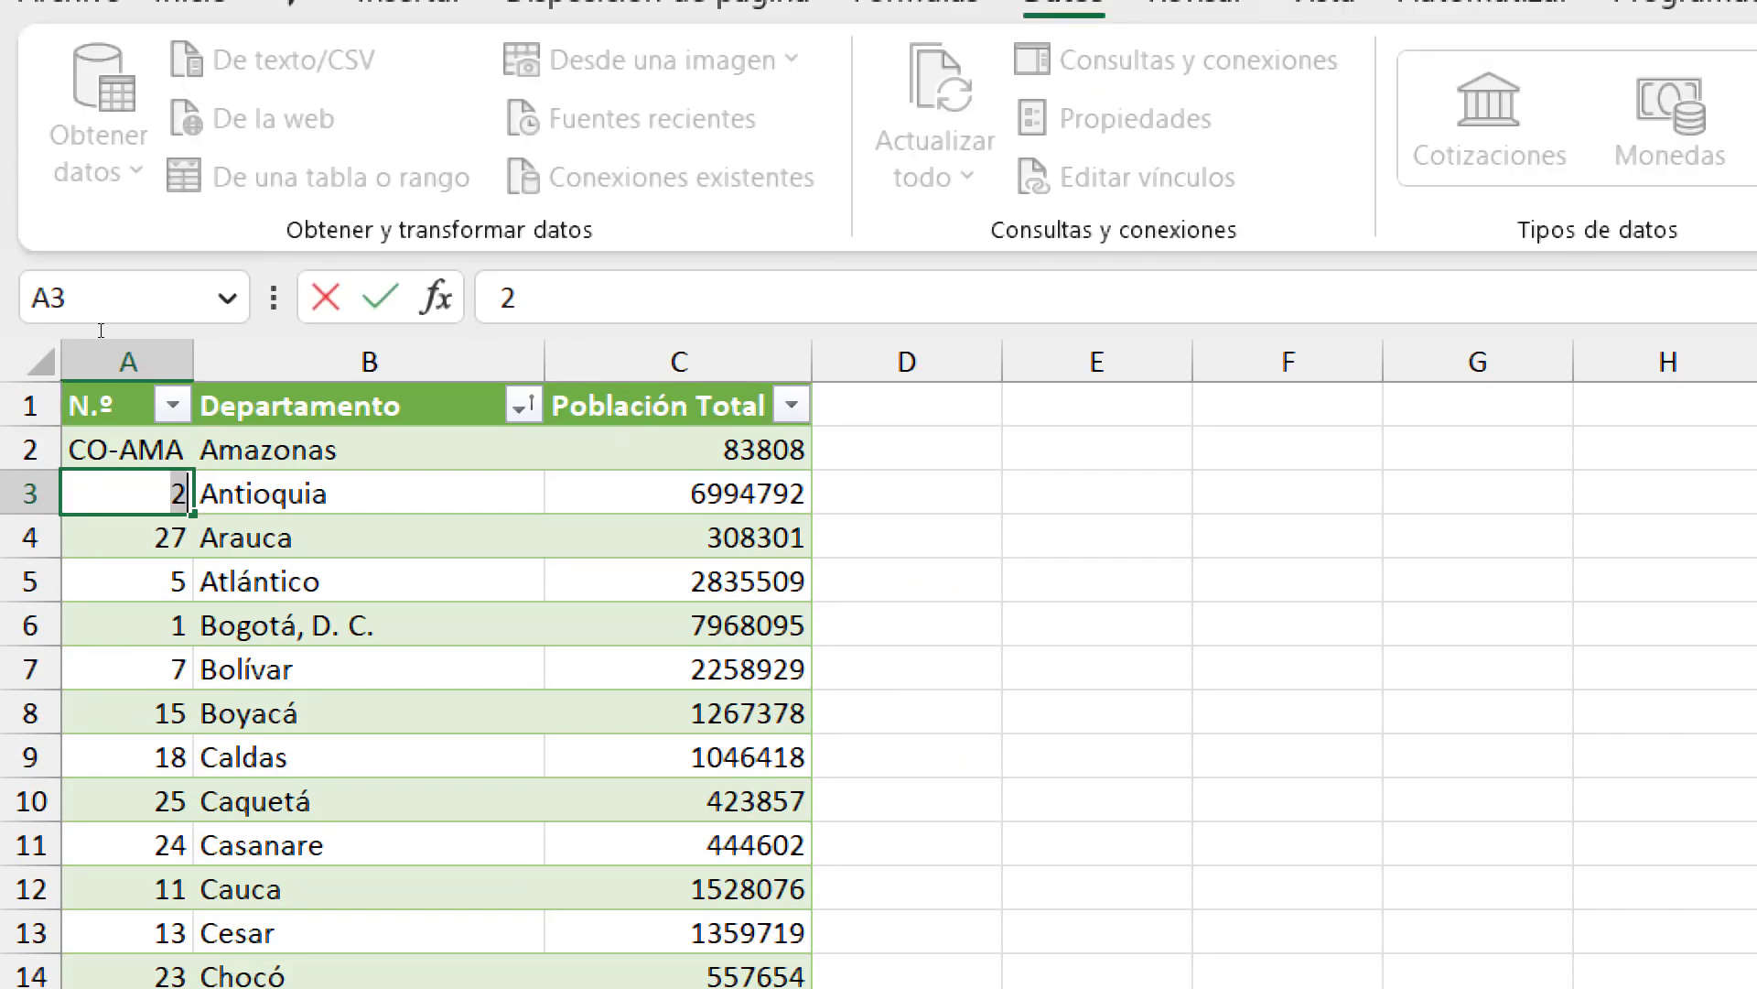
pyautogui.hotkey('ctrl', 'v')
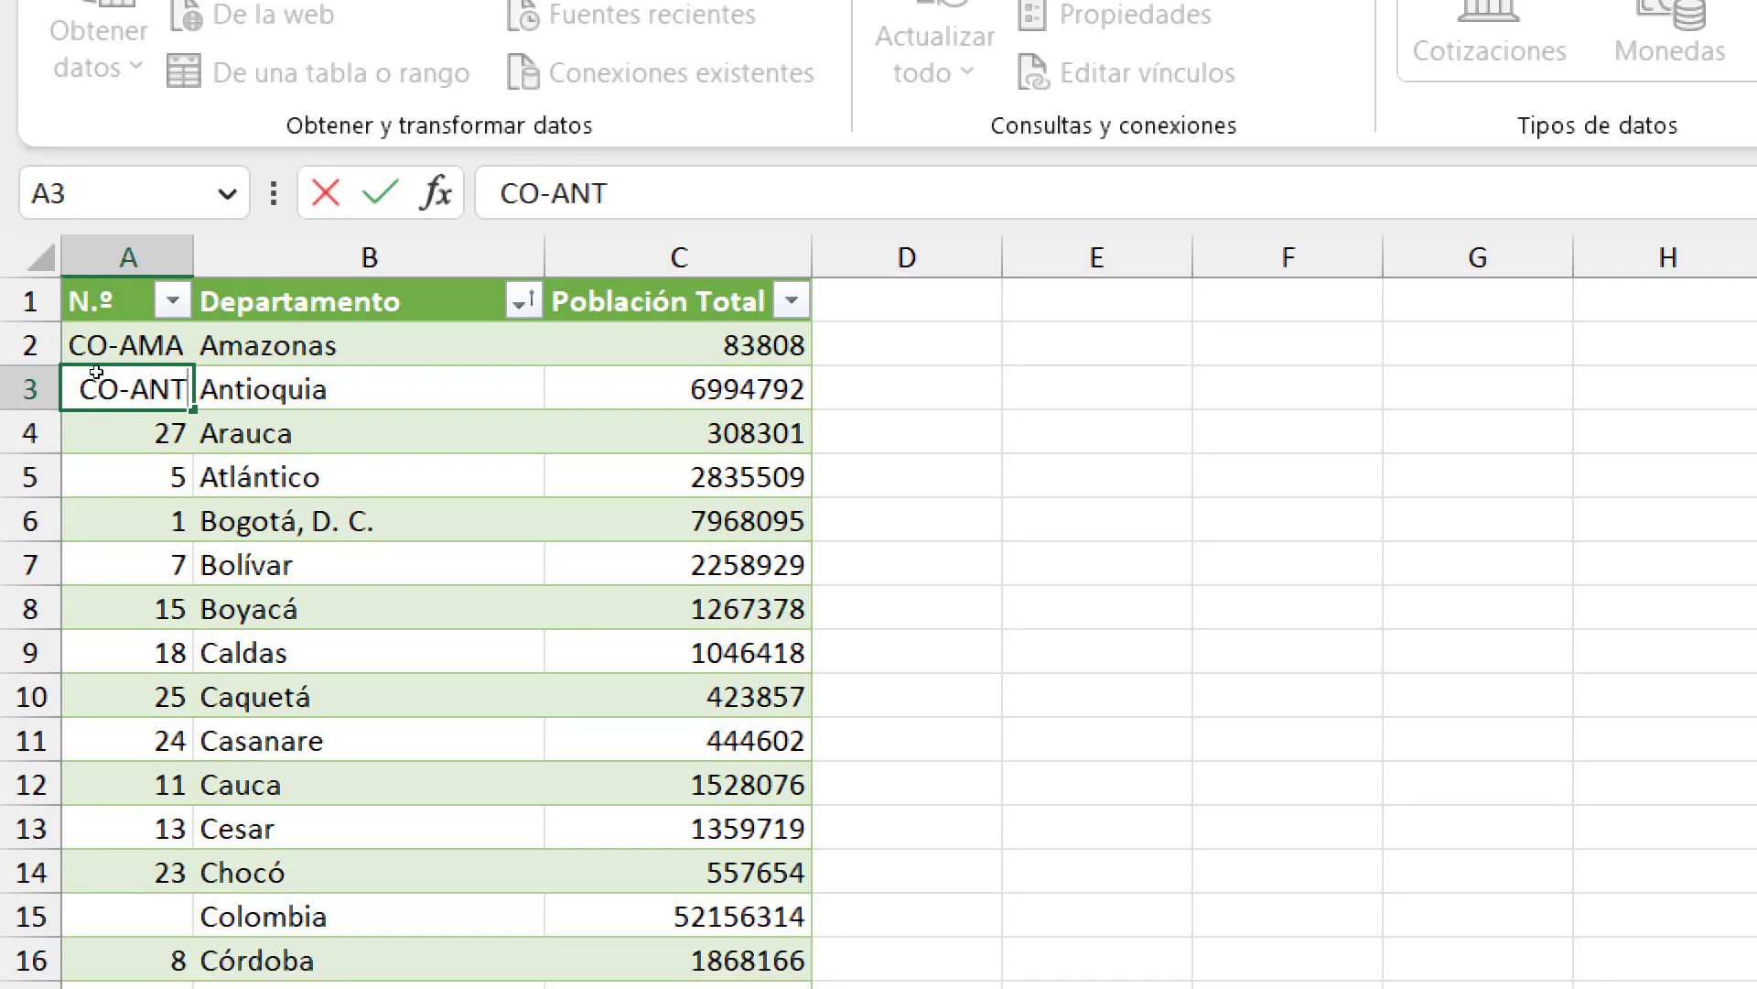
# Copy Arauca's id CO-ARA from the SVG source in Edge and paste it over Arauca's N.º value in Excel
pyautogui.hotkey('alt', 'Tab')
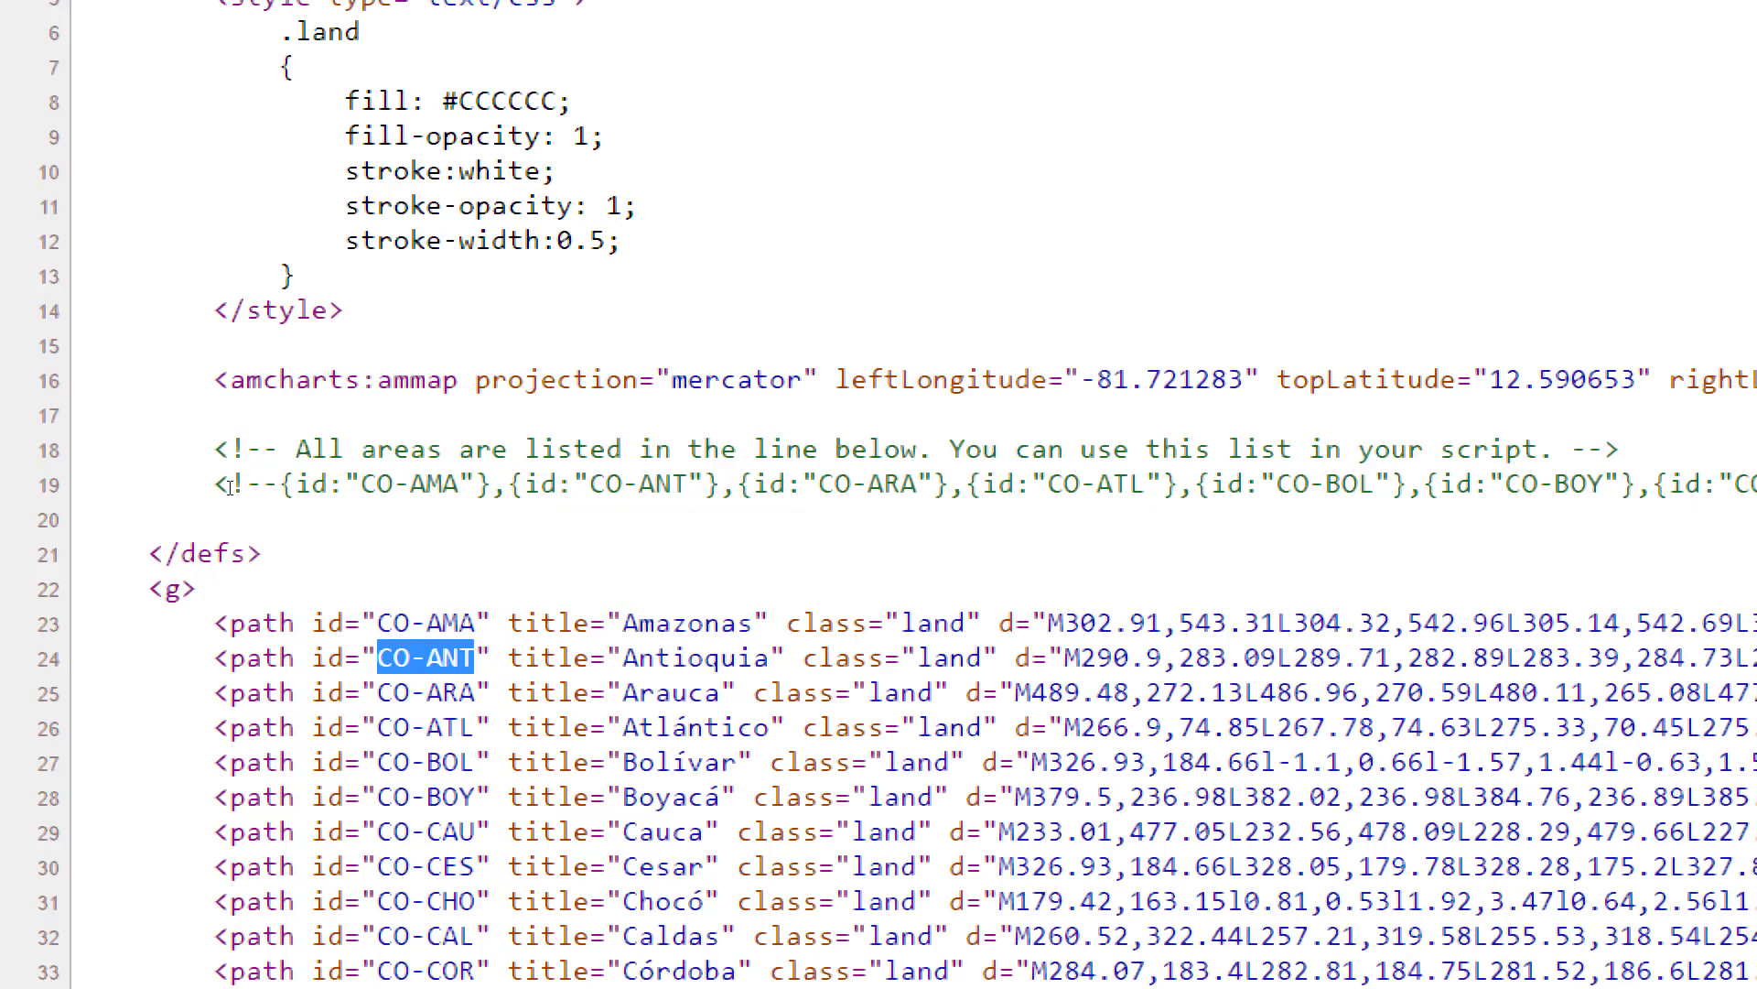
pyautogui.press('Down')
pyautogui.hotkey('shift', 'Right')
pyautogui.hotkey('shift', 'Right')
pyautogui.hotkey('shift', 'Right')
pyautogui.hotkey('shift', 'Right')
pyautogui.hotkey('shift', 'Right')
pyautogui.hotkey('shift', 'Right')
pyautogui.hotkey('ctrl', 'c')
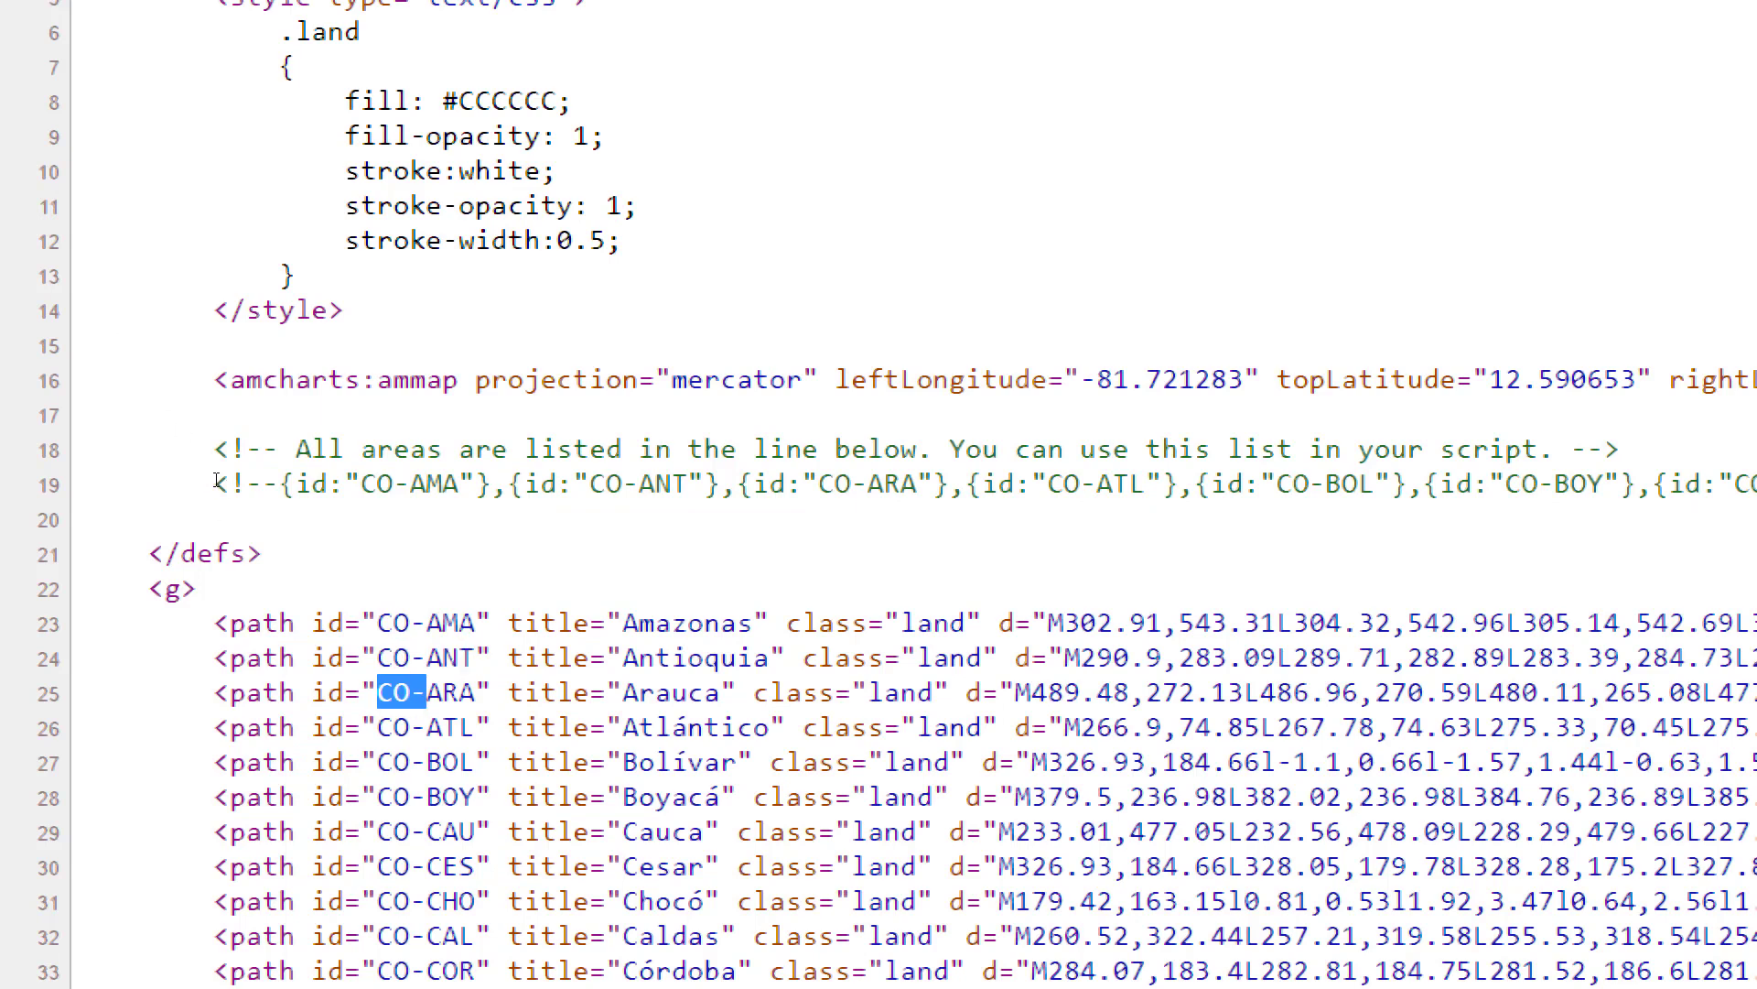
pyautogui.hotkey('alt', 'Tab')
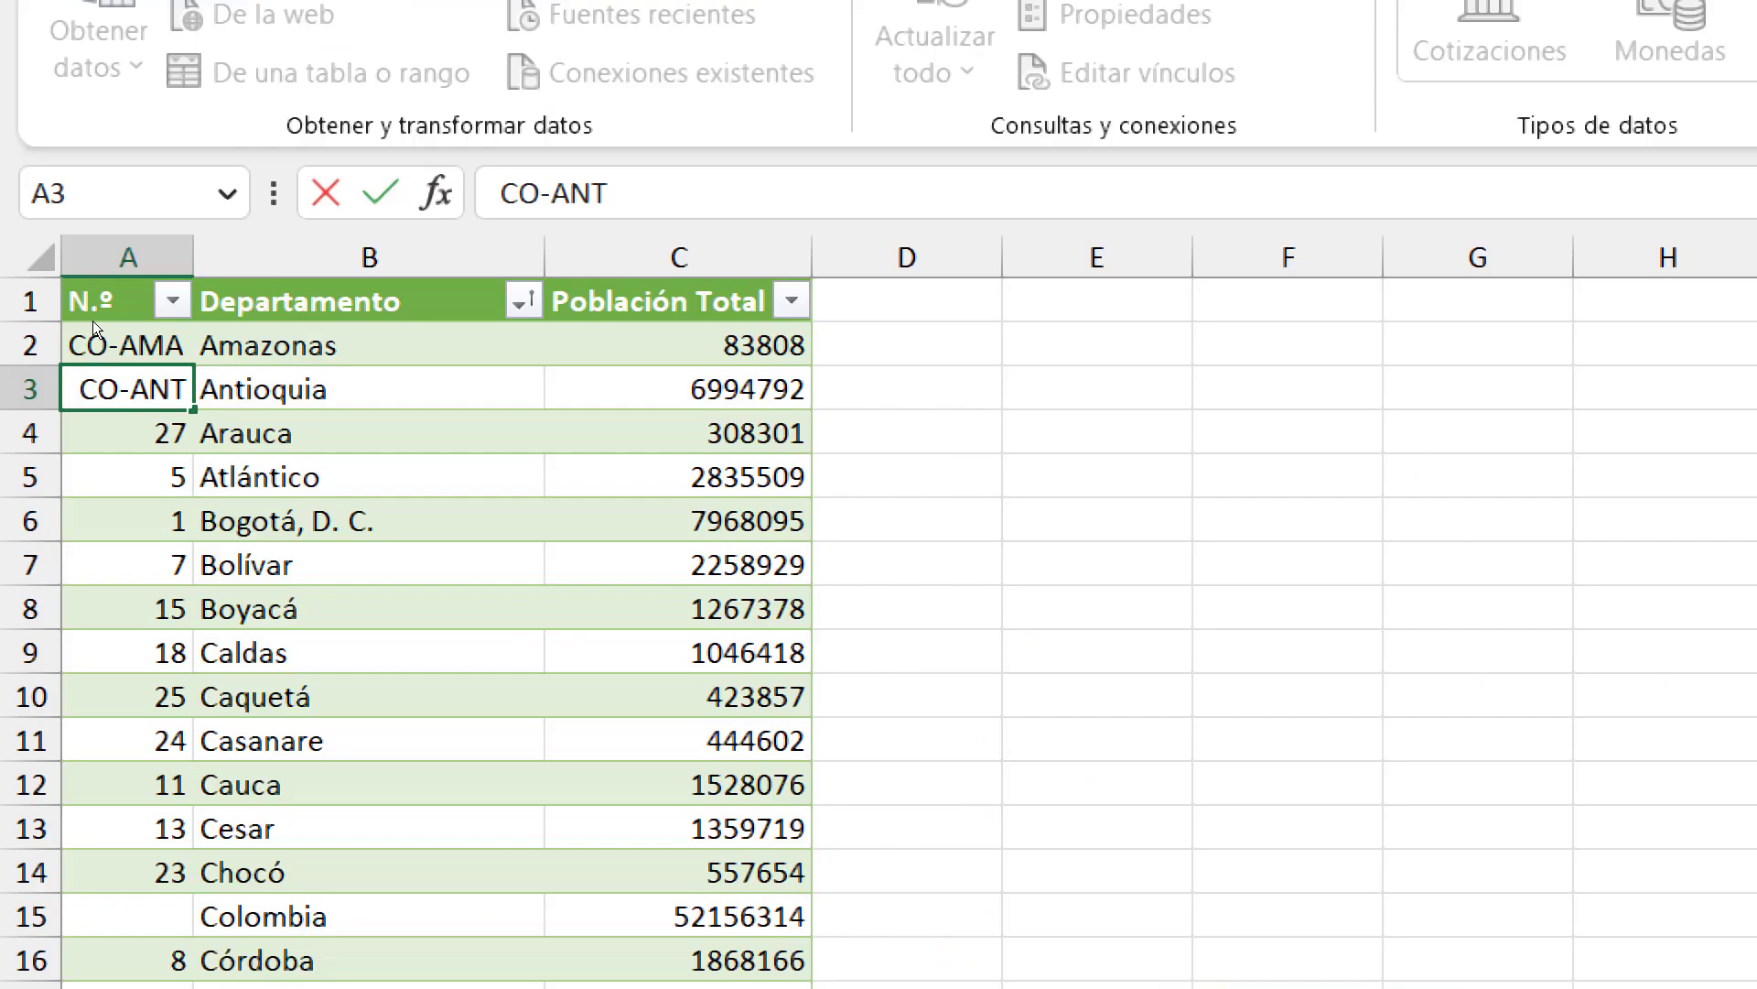
pyautogui.press('Return')
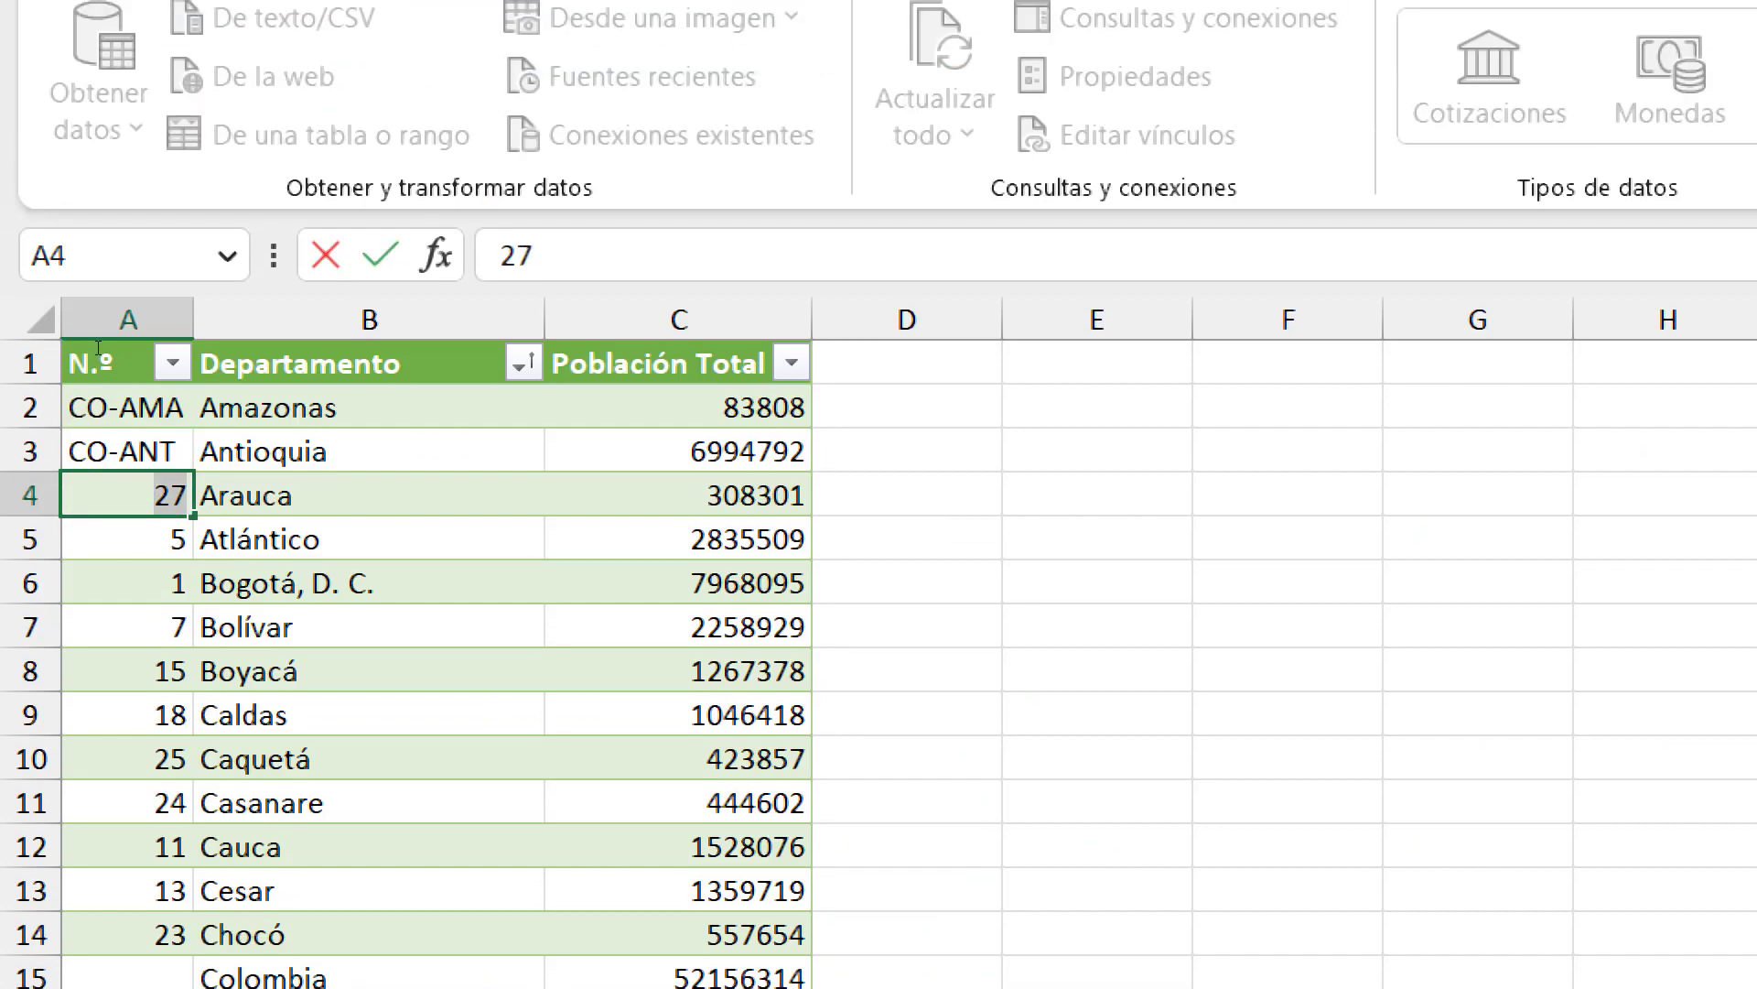
pyautogui.hotkey('ctrl', 'v')
# Copy Atlántico's id CO-ATL from the SVG source in Edge and paste it over Atlántico's N.º value in Excel
pyautogui.hotkey('alt', 'Tab')
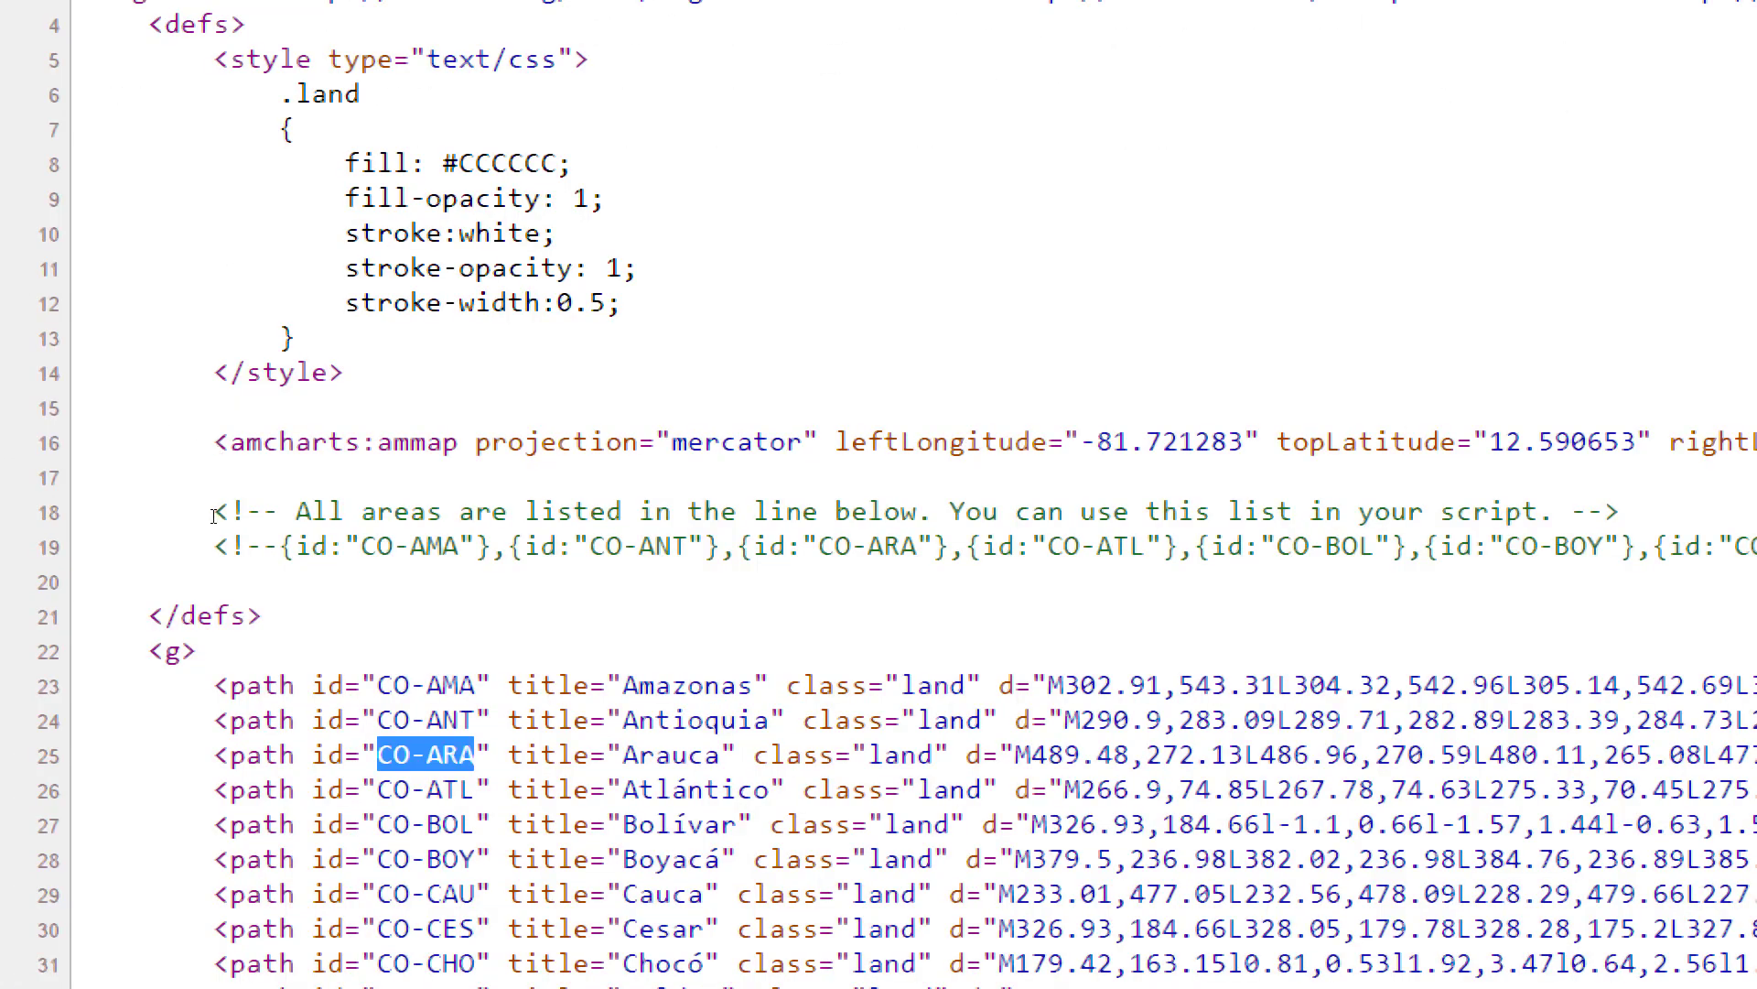
pyautogui.press('Left')
pyautogui.press('Down')
pyautogui.hotkey('shift', 'Right')
pyautogui.hotkey('shift', 'Right')
pyautogui.hotkey('shift', 'Right')
pyautogui.hotkey('shift', 'Right')
pyautogui.hotkey('shift', 'Right')
pyautogui.hotkey('shift', 'Right')
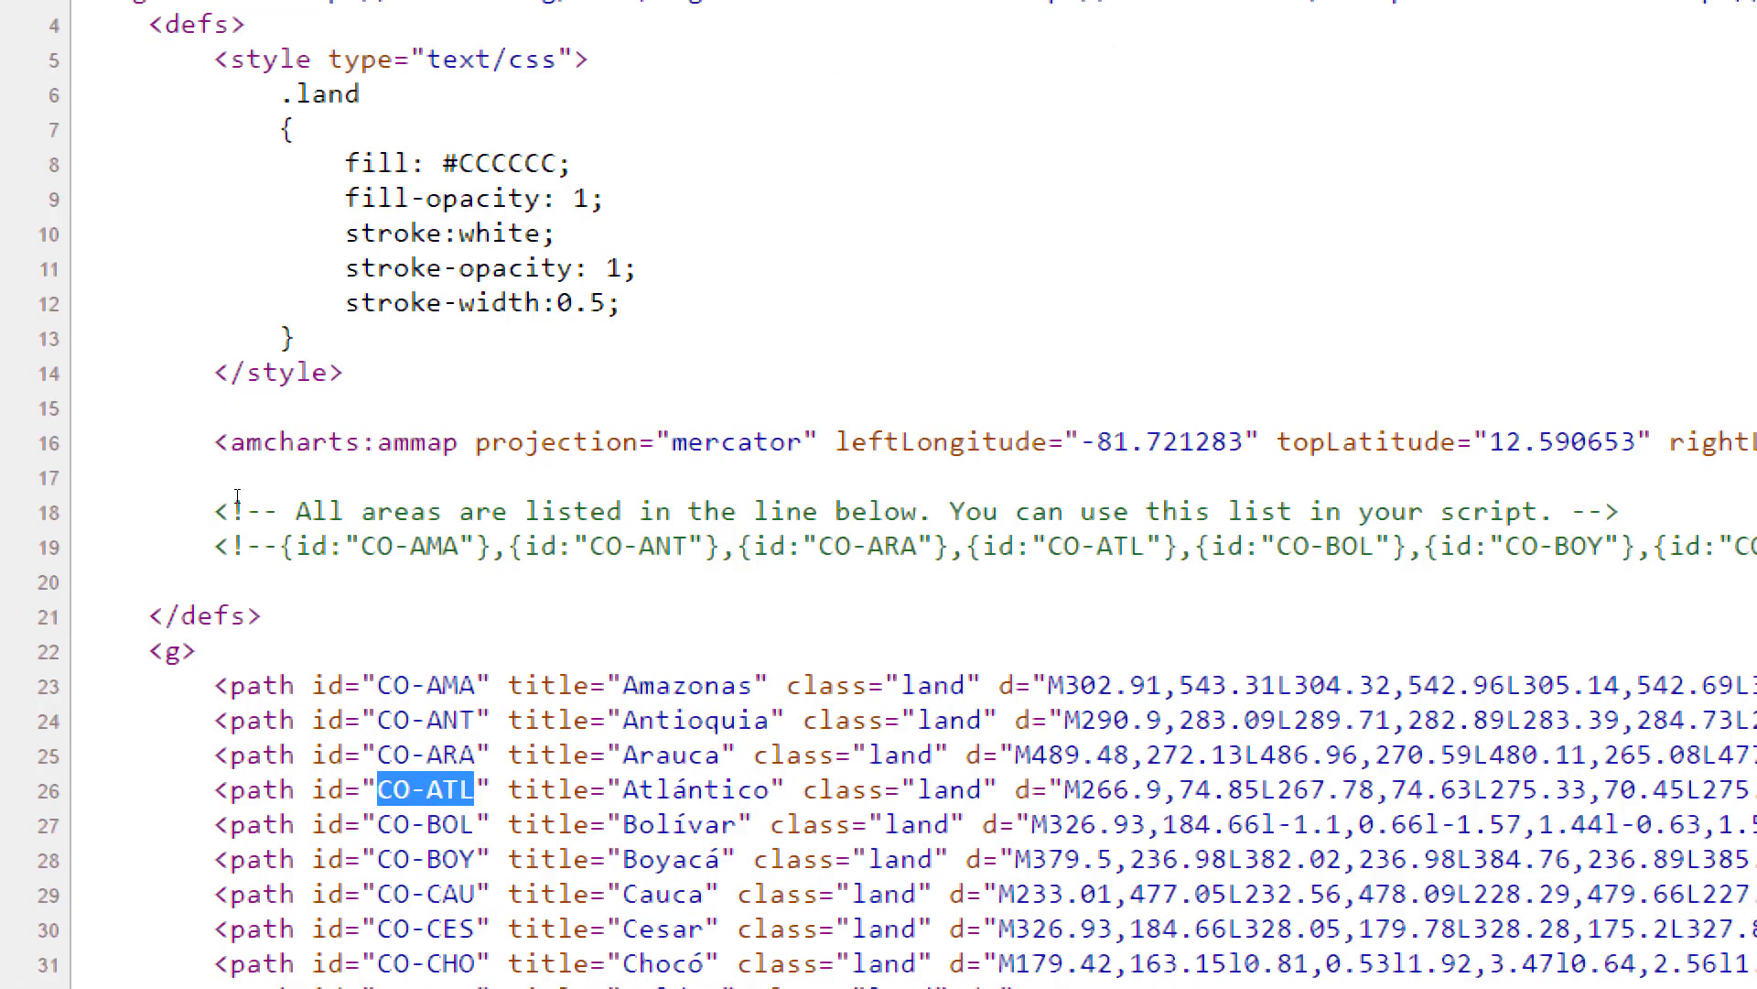
pyautogui.hotkey('ctrl', 'c')
pyautogui.hotkey('alt', 'Tab')
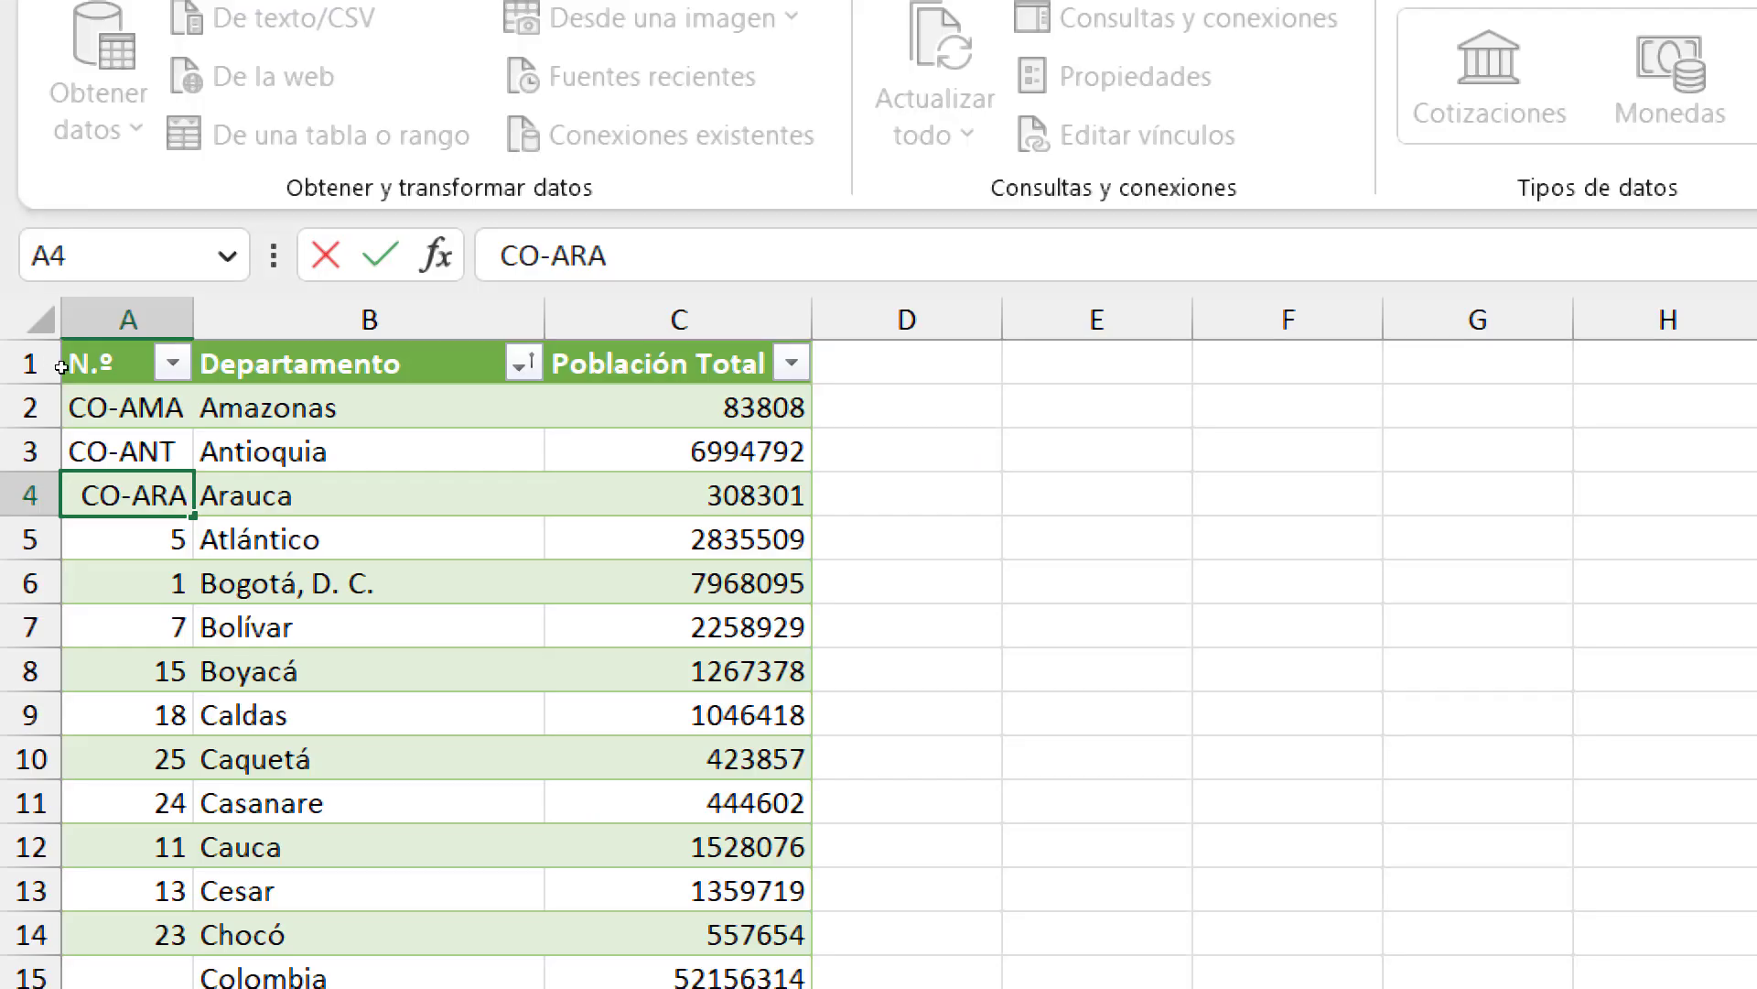
pyautogui.press('Down')
pyautogui.press('F2')
pyautogui.press('BackSpace')
pyautogui.hotkey('ctrl', 'v')
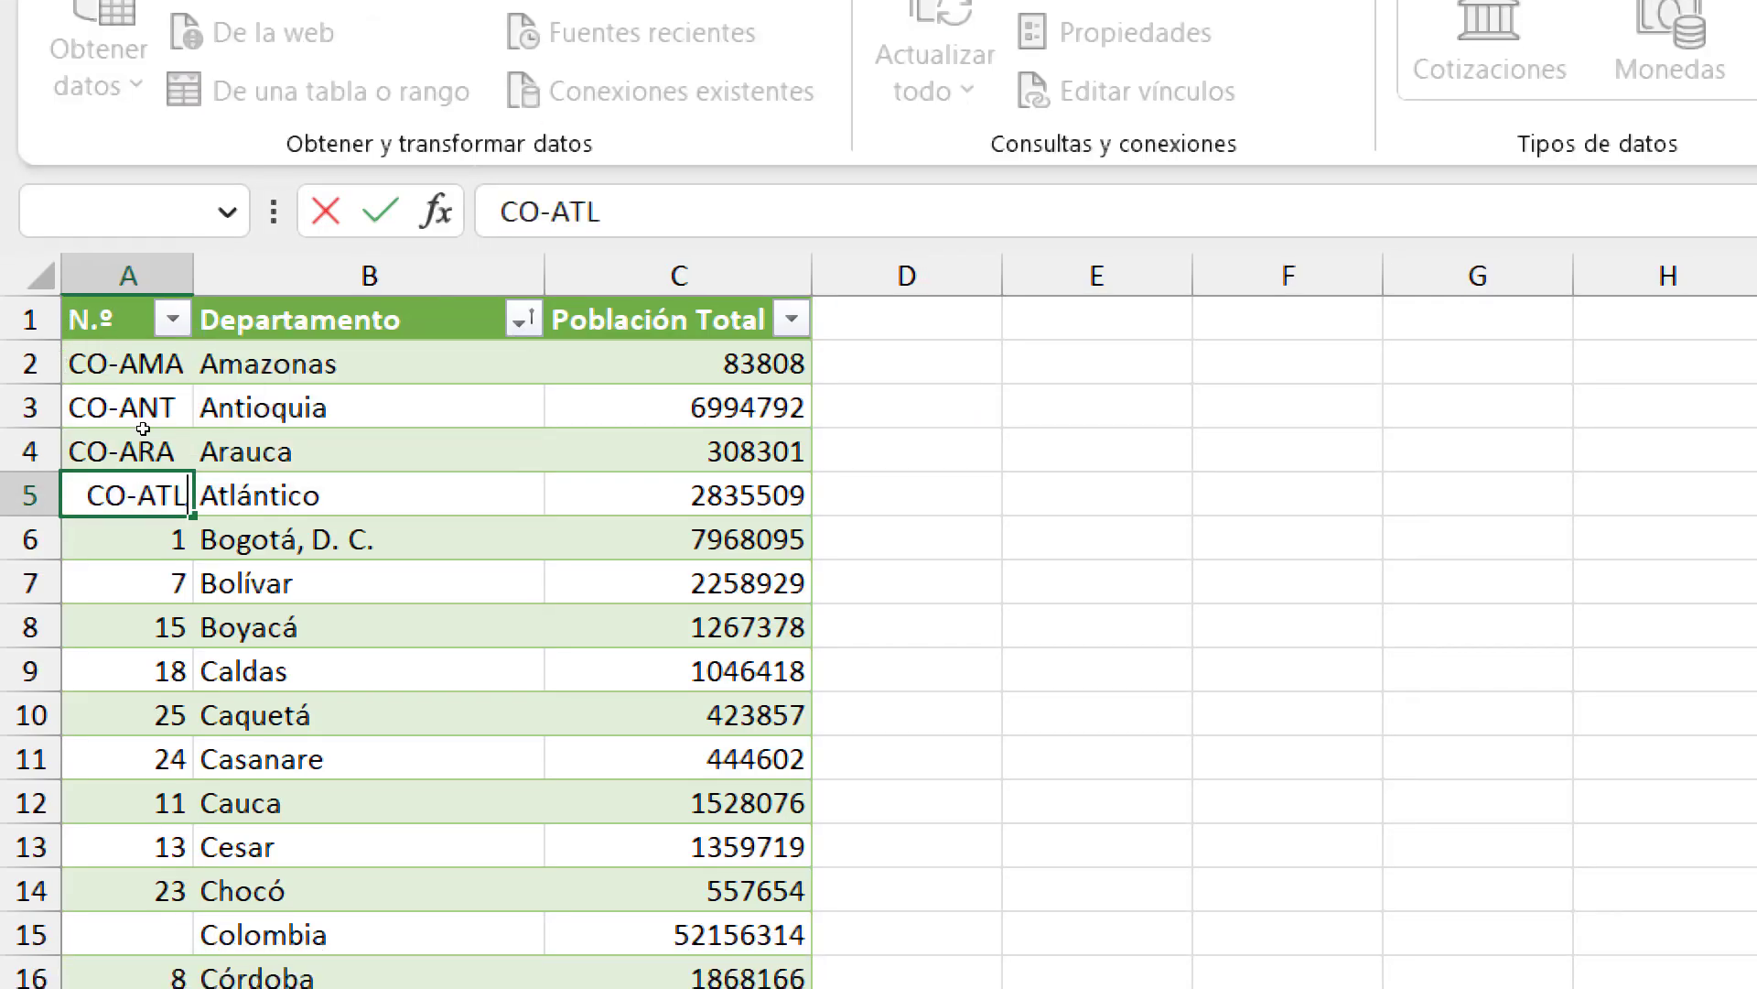
# Copy the CO-BO part of Bolívar's id from the SVG source in Edge and paste it over Bolívar's N.º value in Excel
pyautogui.hotkey('alt', 'Tab')
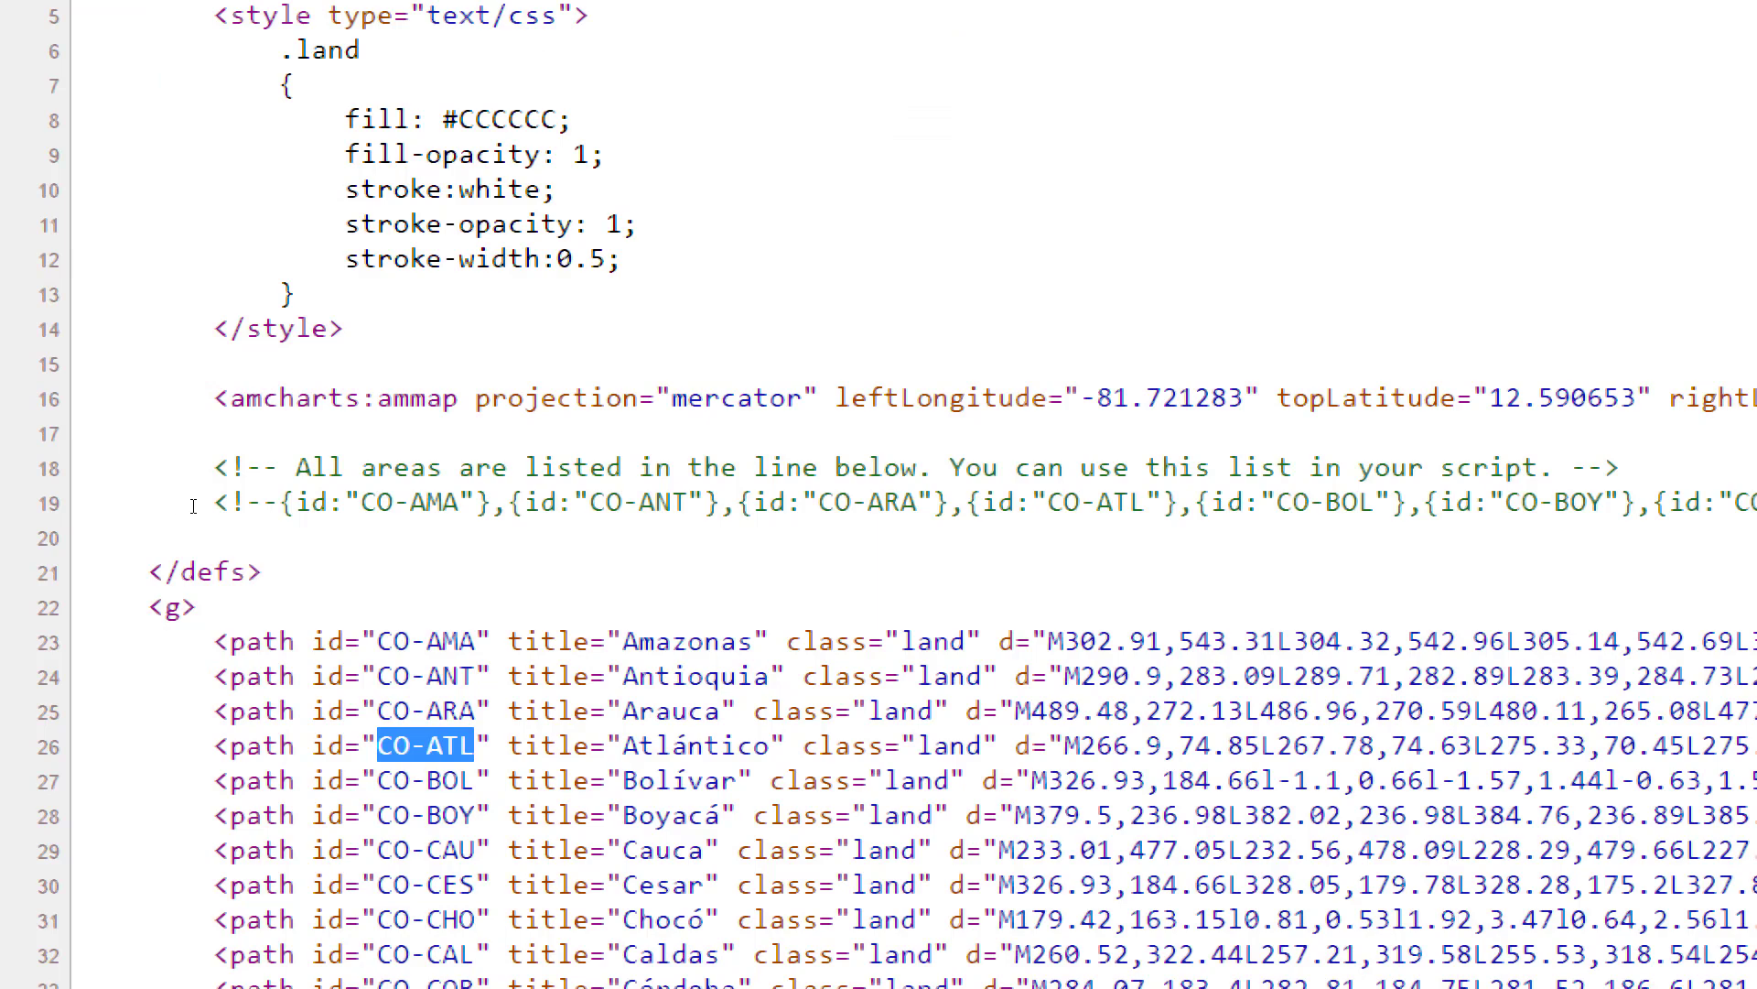
pyautogui.press('Down')
pyautogui.hotkey('shift', 'Right')
pyautogui.hotkey('shift', 'Right')
pyautogui.hotkey('shift', 'Right')
pyautogui.hotkey('shift', 'Right')
pyautogui.hotkey('shift', 'Right')
pyautogui.hotkey('shift', 'Right')
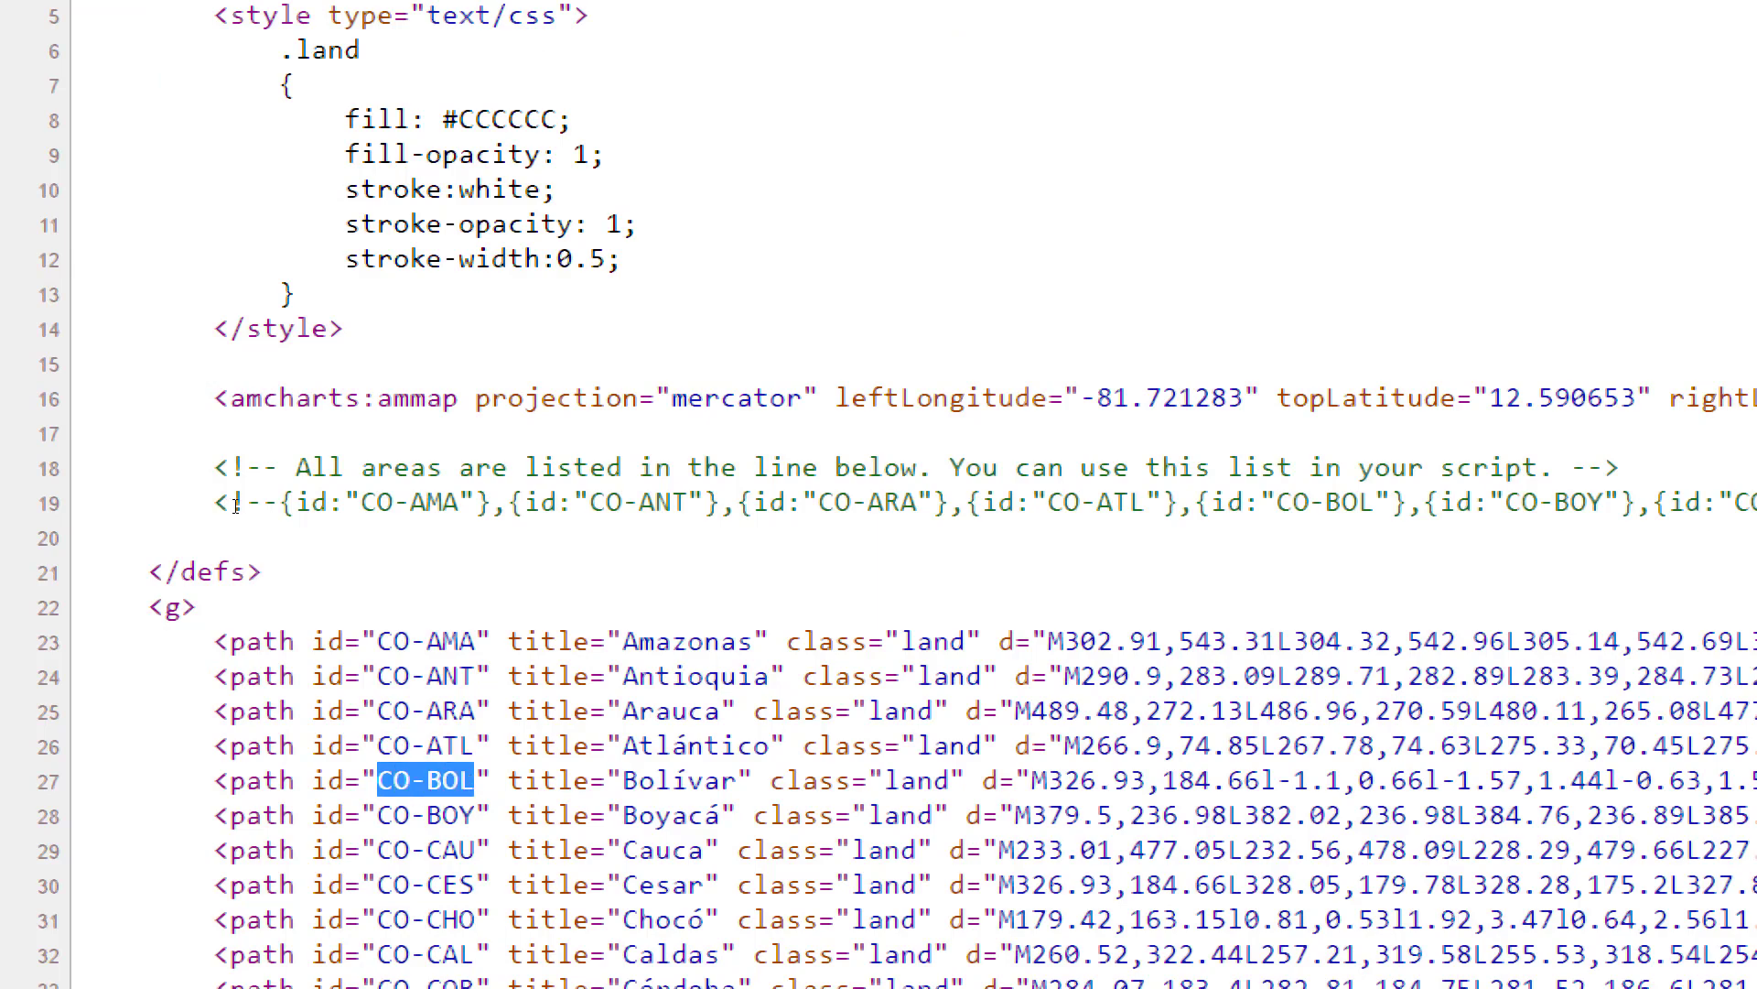
pyautogui.hotkey('shift', 'Left')
pyautogui.scroll(-3, 235, 506)
pyautogui.hotkey('alt', 'Tab')
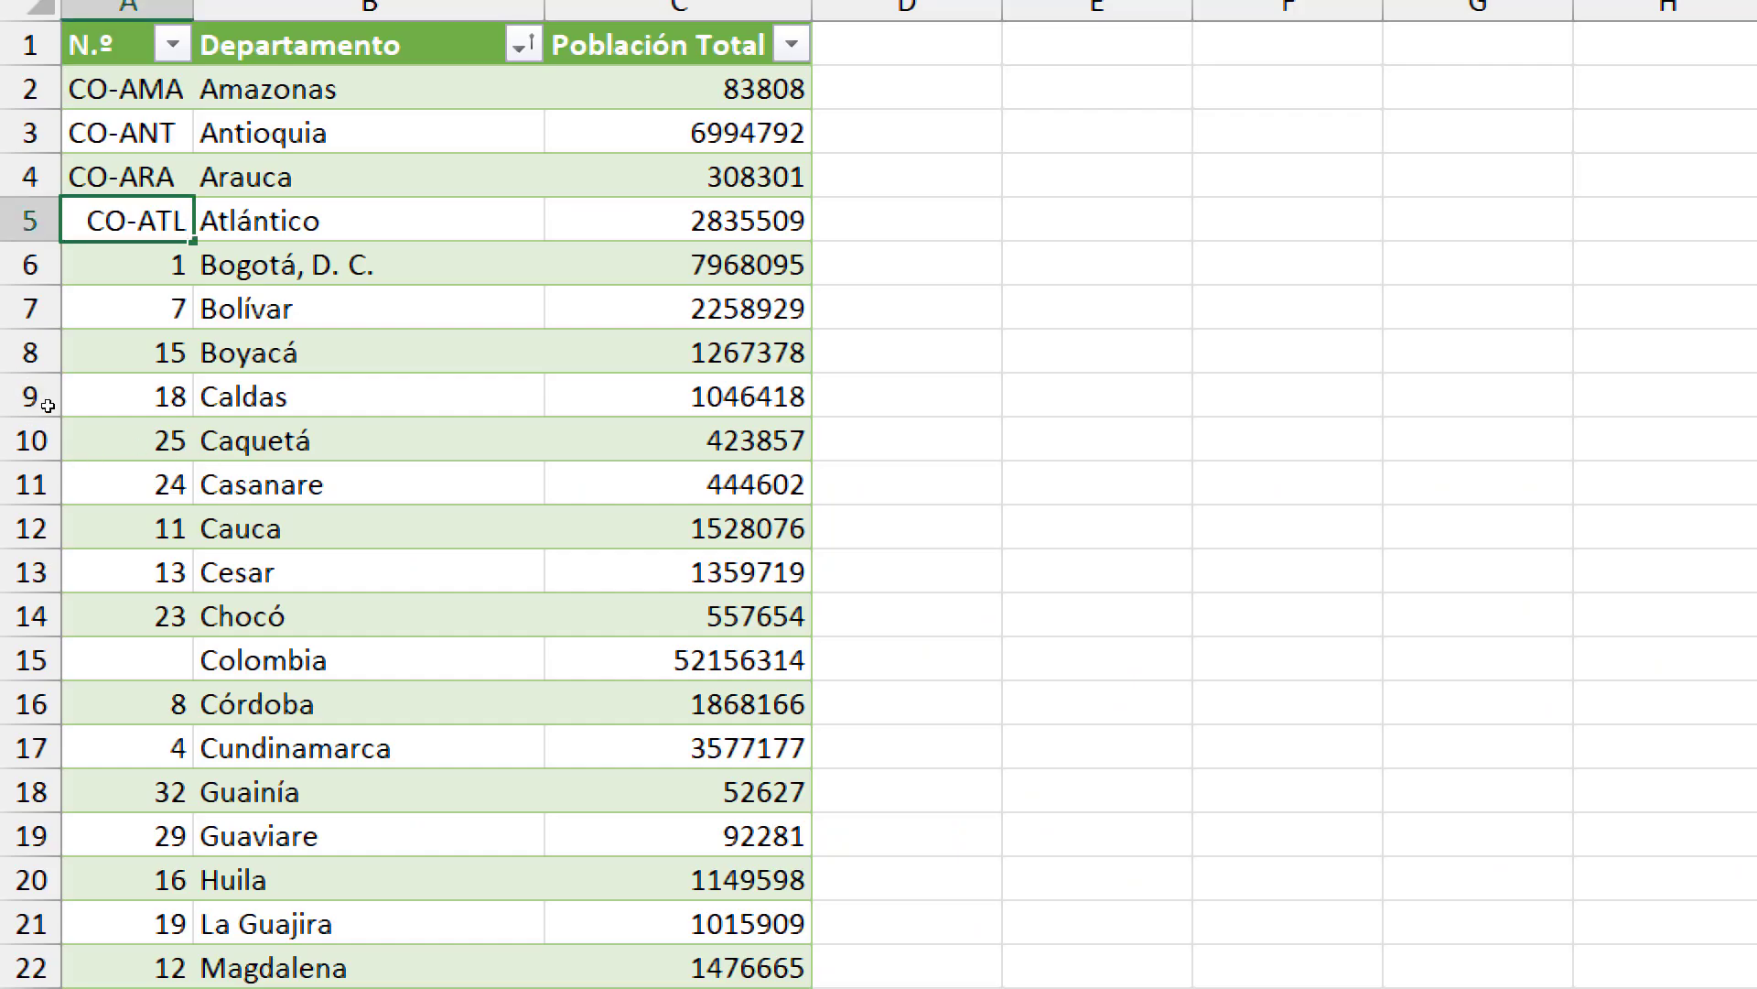
pyautogui.press('Return')
pyautogui.press('Down')
pyautogui.press('F2')
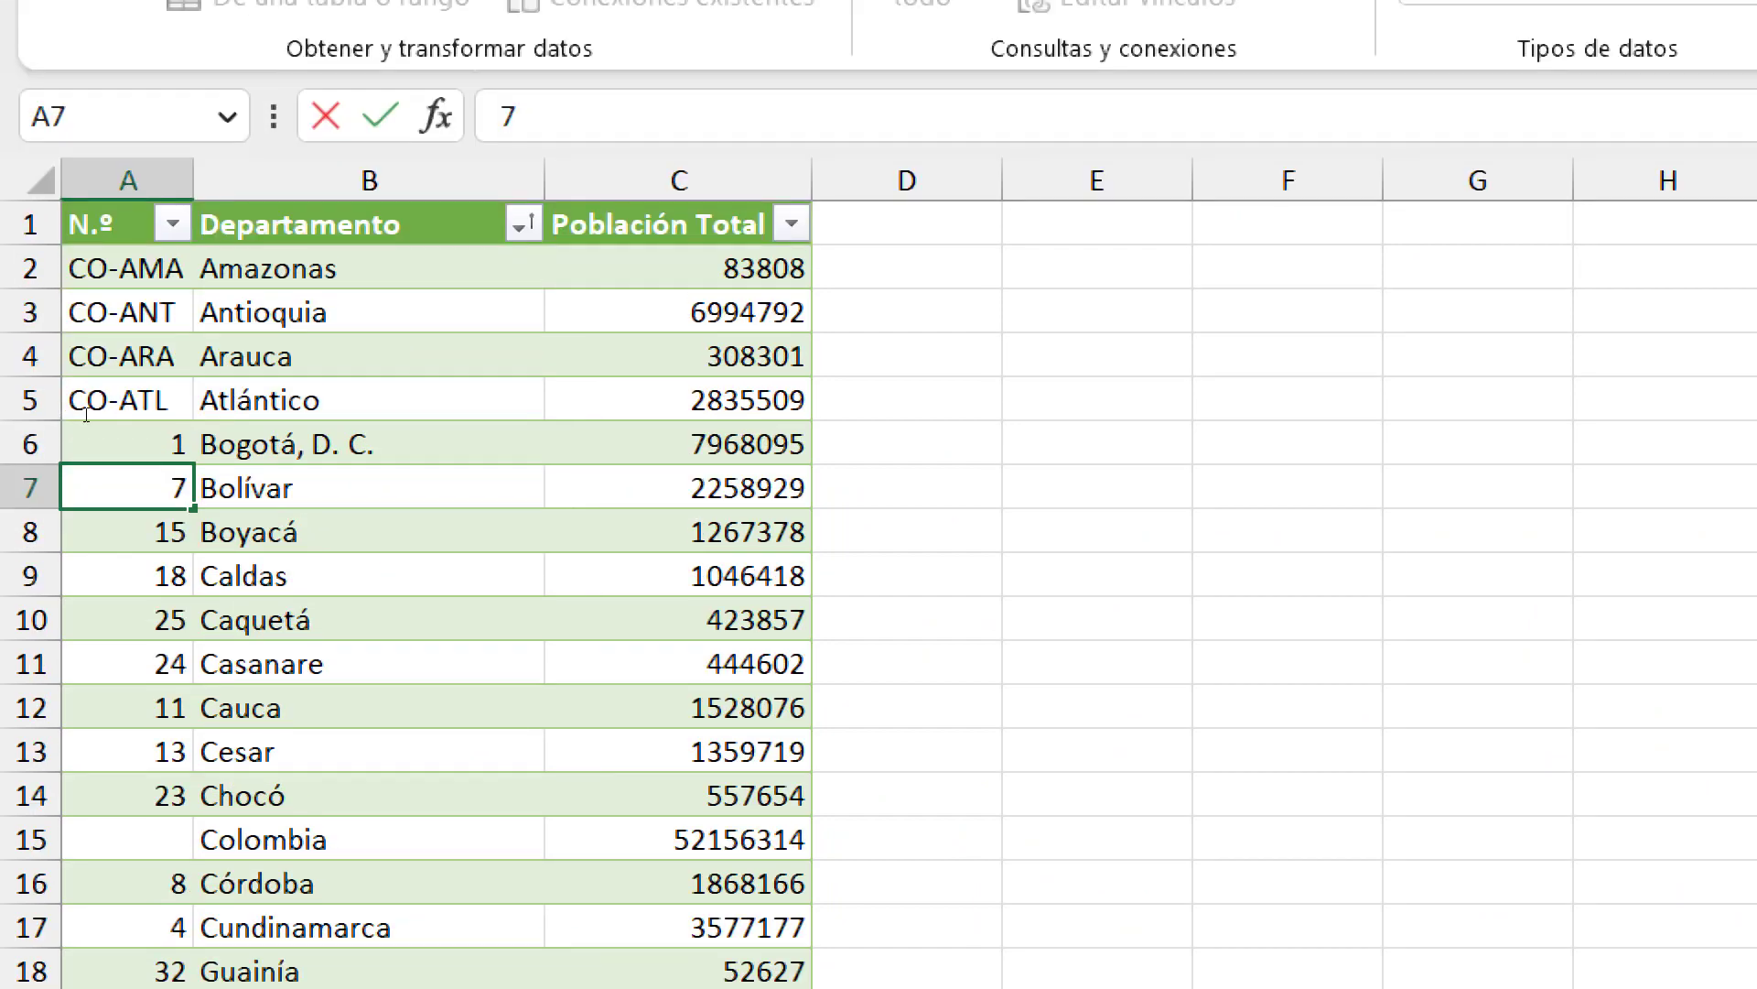
pyautogui.hotkey('shift', 'Home')
pyautogui.hotkey('ctrl', 'v')
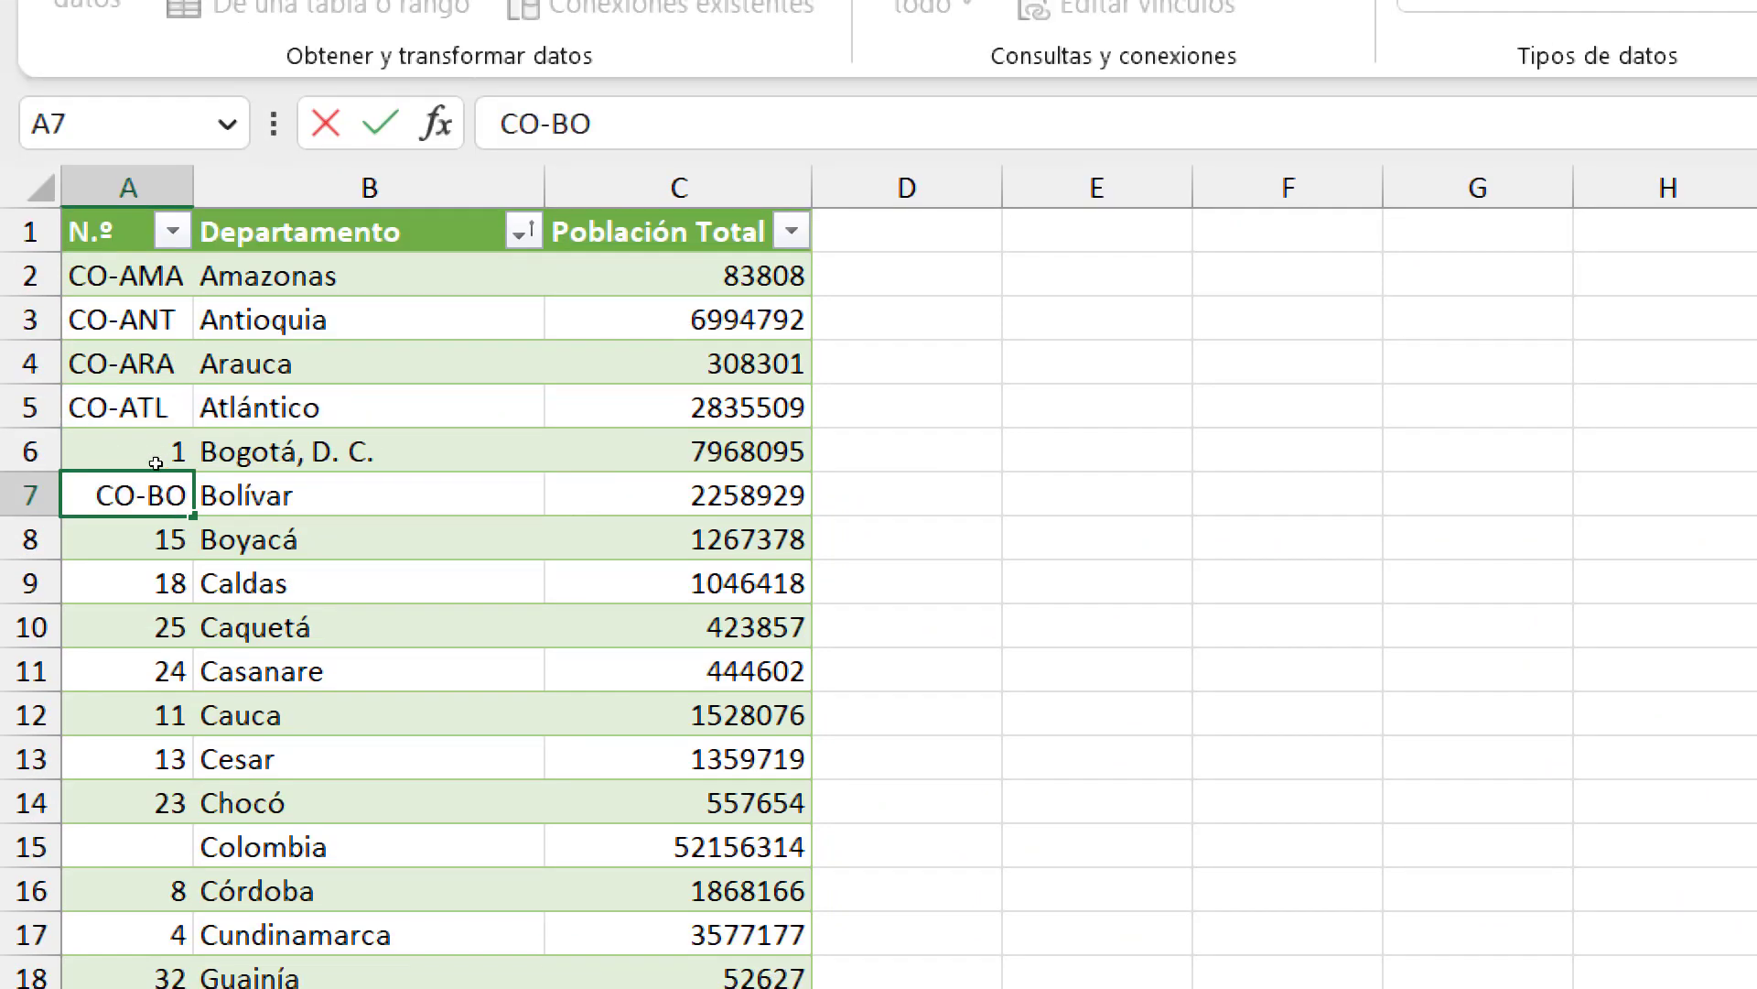
# Check Bolívar's id in the SVG source, then complete Bolívar's N.º cell in Excel as CO-BOL
pyautogui.hotkey('alt', 'Tab')
pyautogui.scroll(-2, 367, 625)
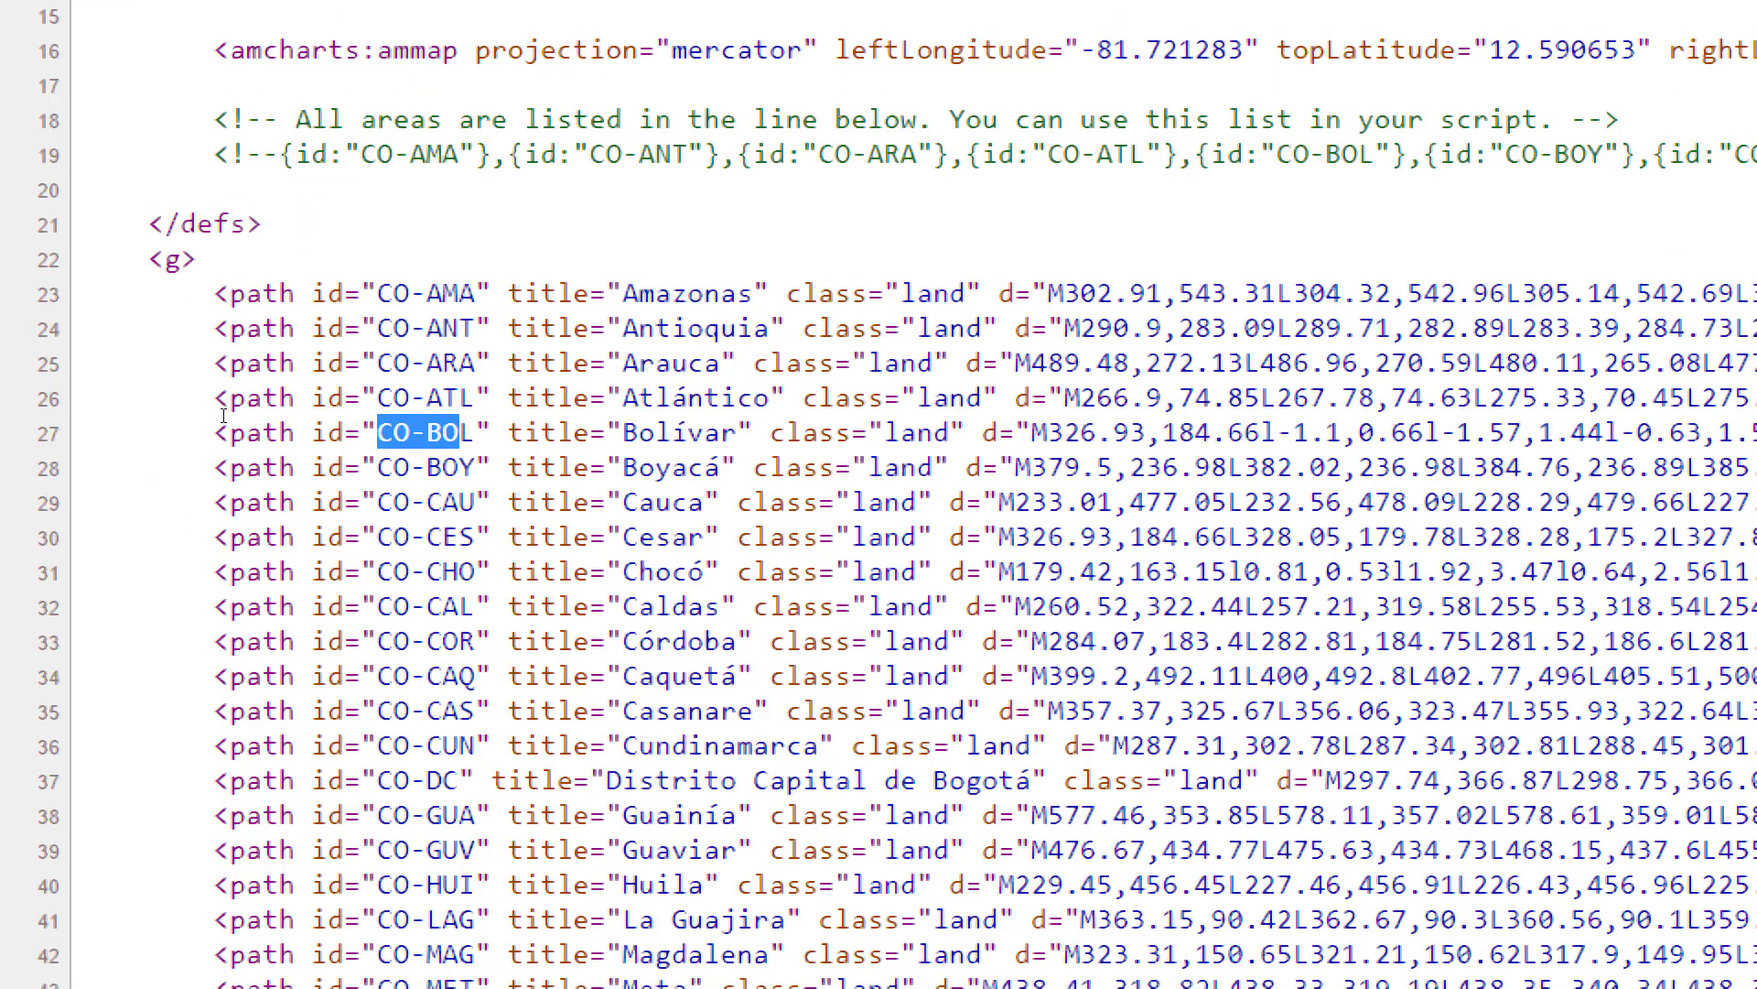
pyautogui.hotkey('alt', 'Tab')
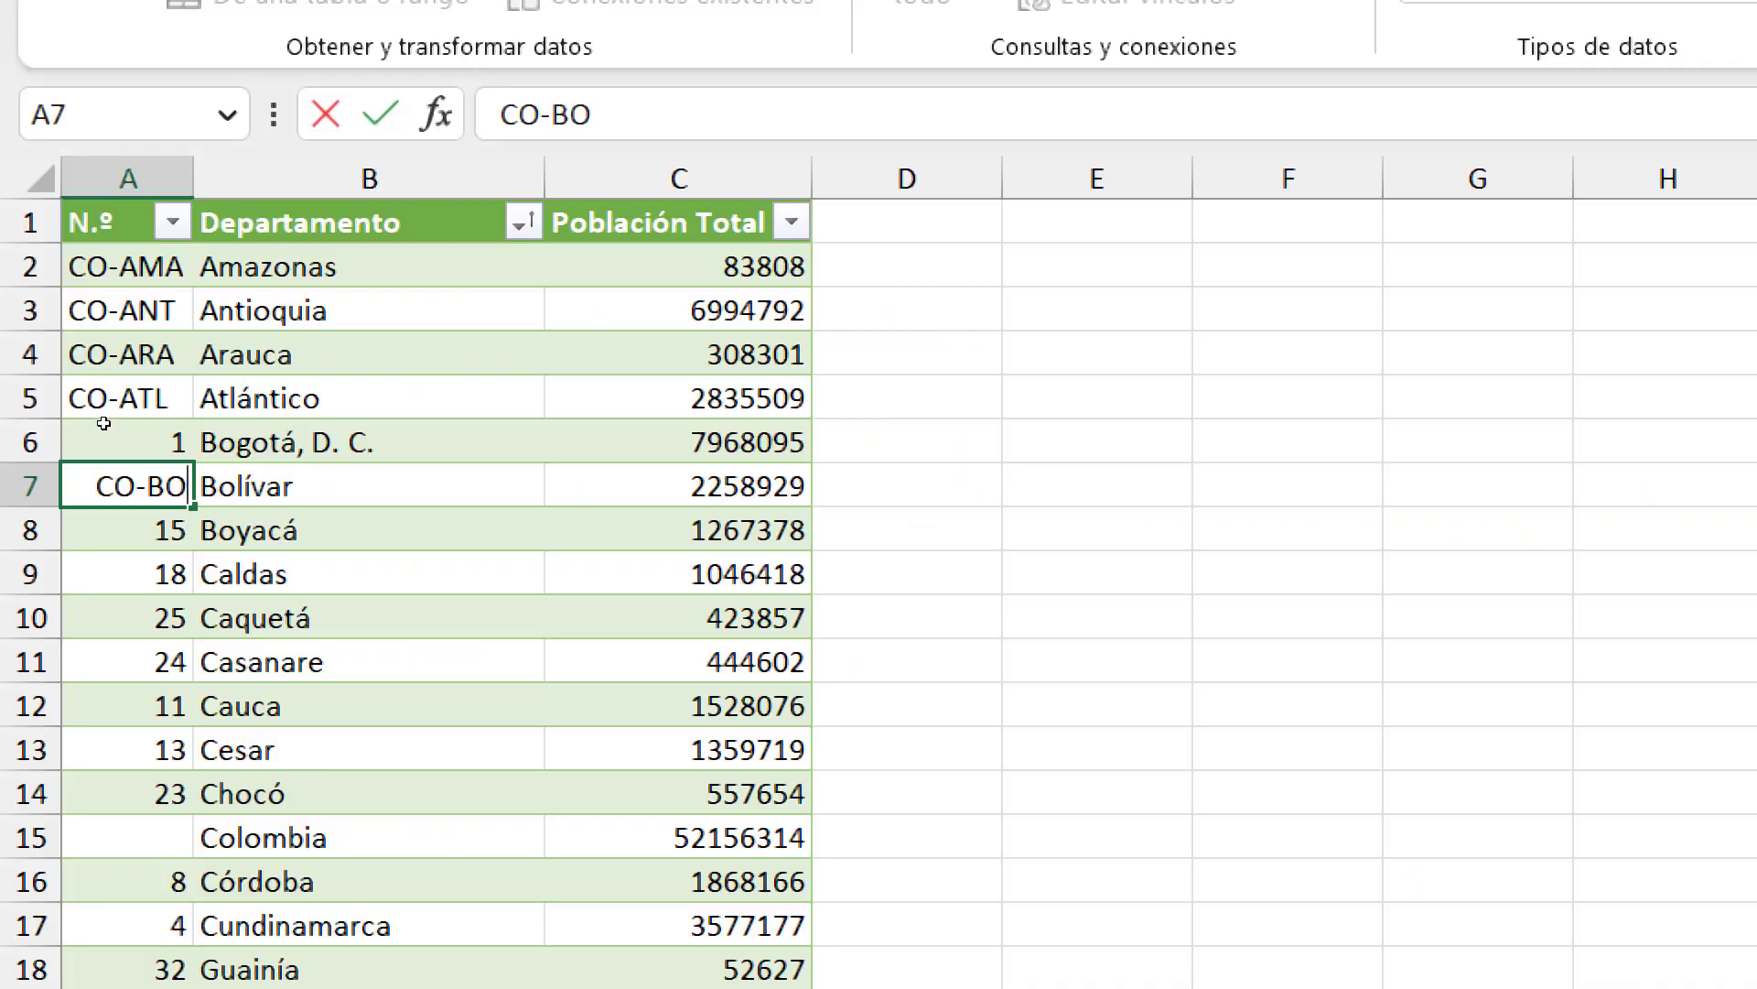
pyautogui.write('LÑ')
pyautogui.press('BackSpace')
pyautogui.press('Return')
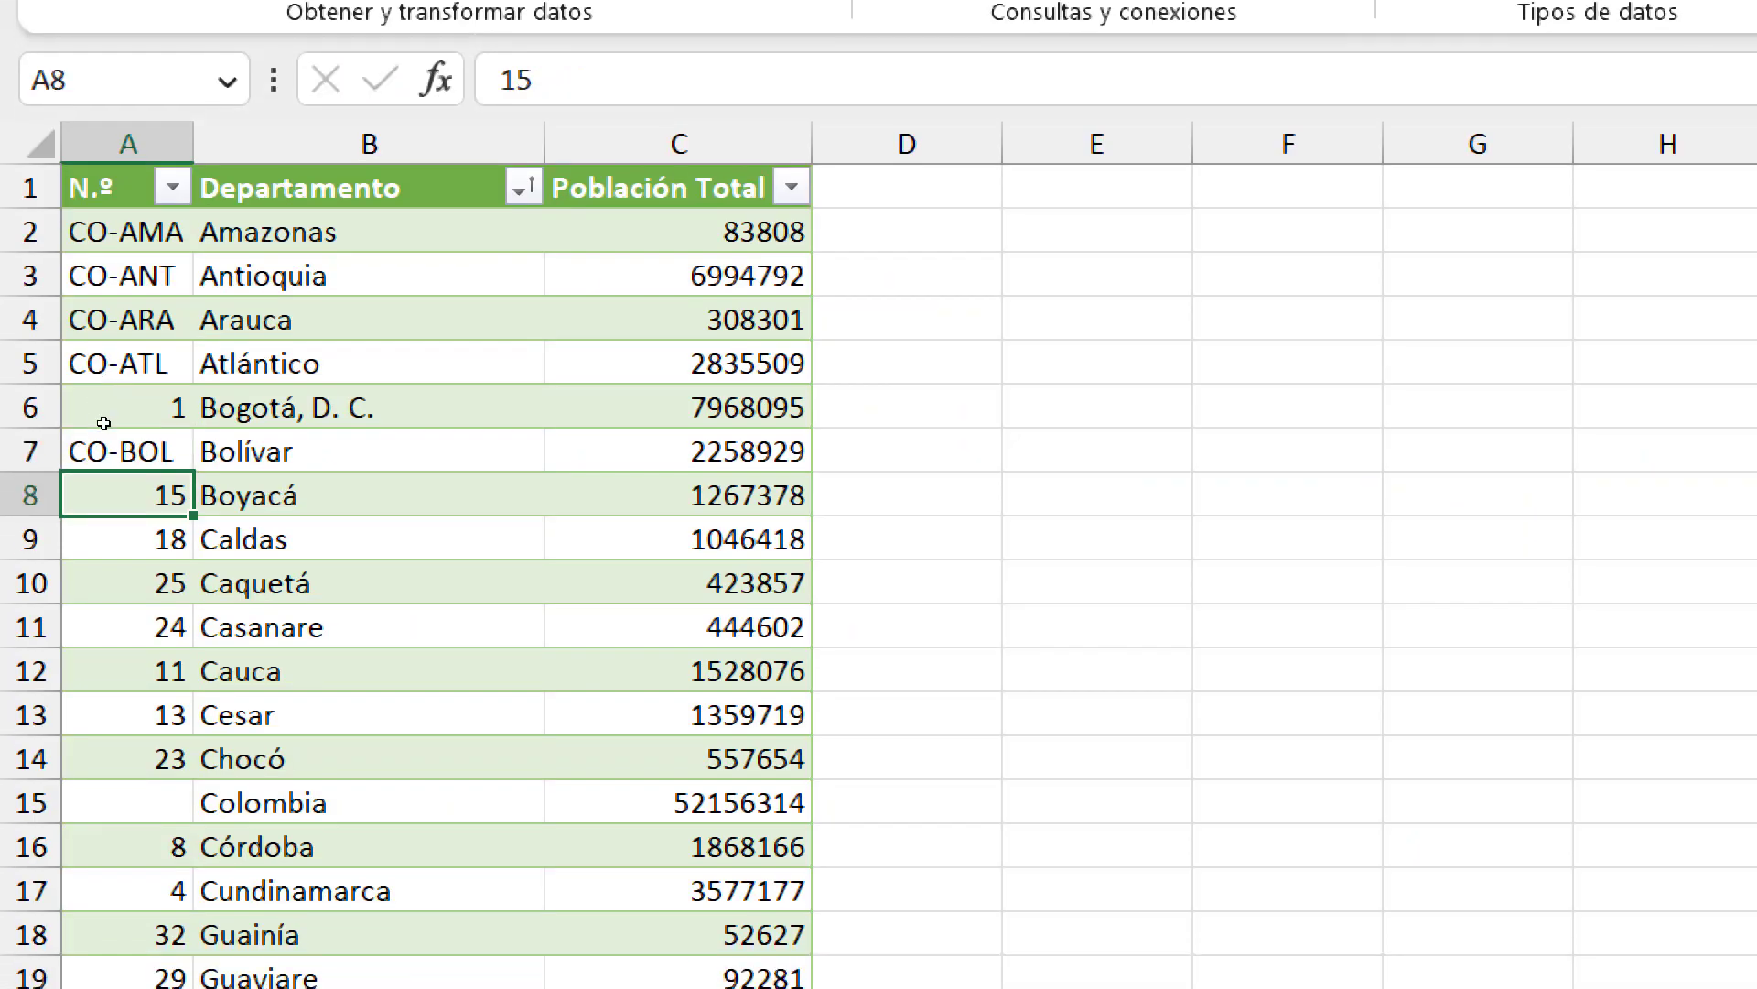
# Copy Bogotá's id CO-DC from the SVG source in Edge and paste it over Bogotá's N.º value in Excel
pyautogui.hotkey('alt', 'Tab')
pyautogui.scroll(-3, 446, 525)
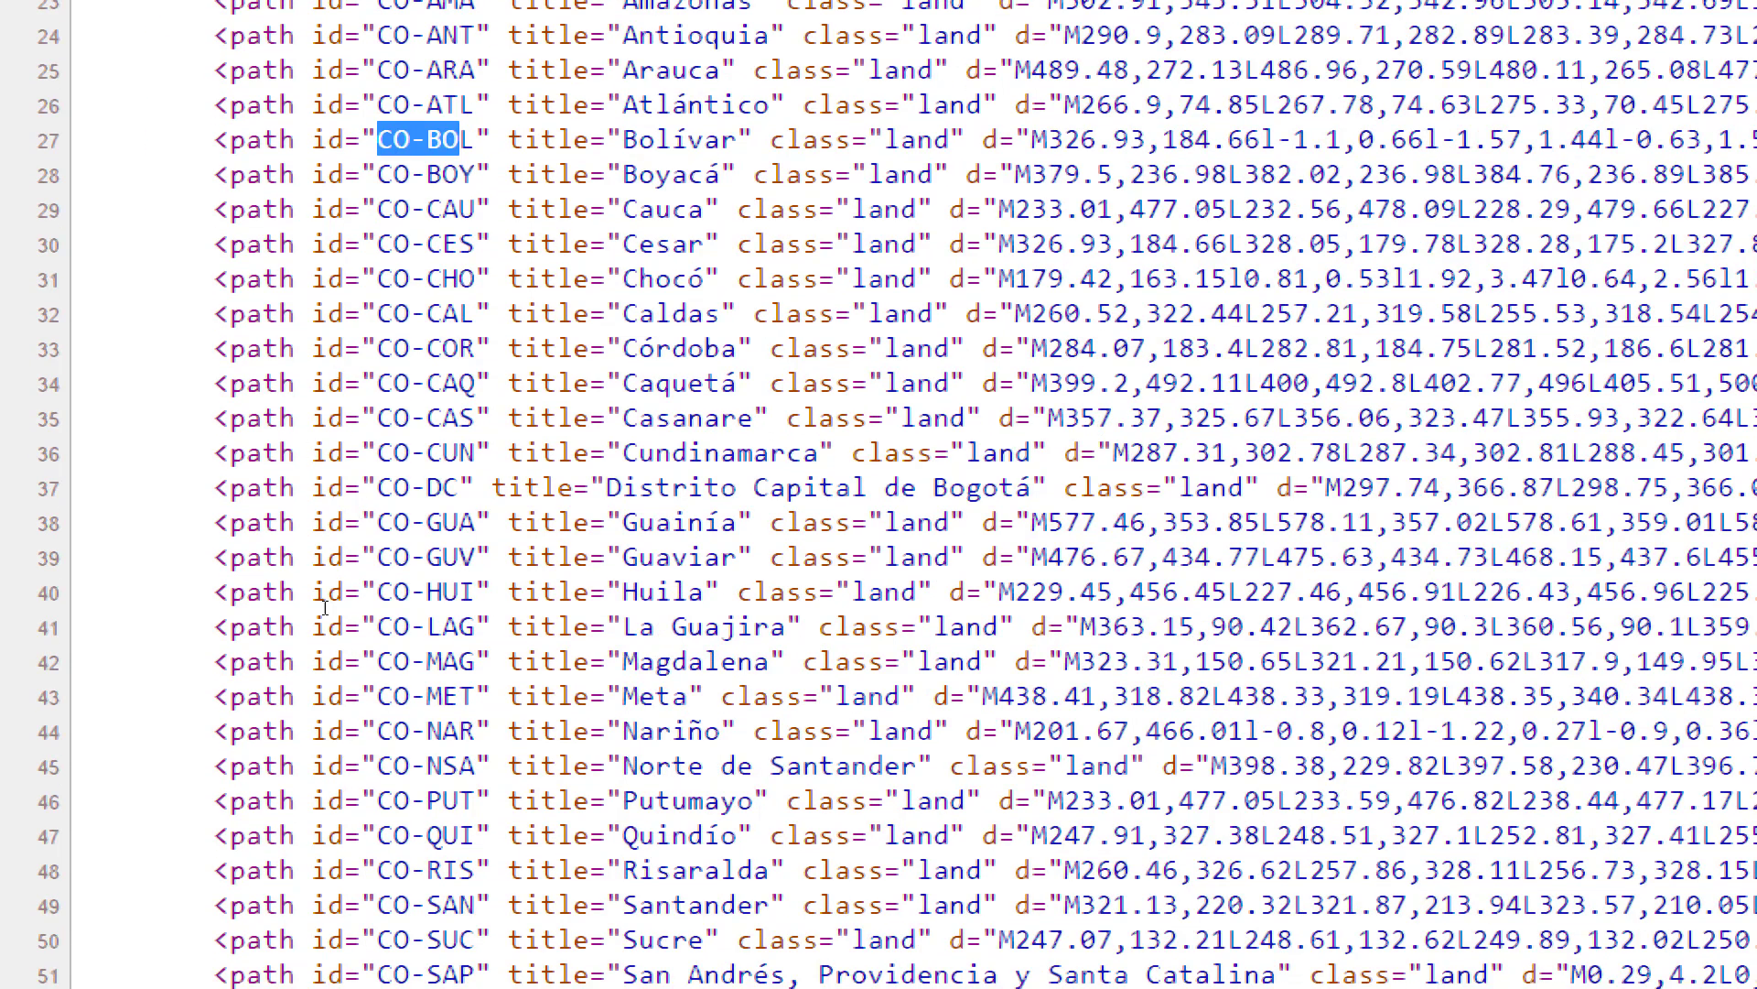
pyautogui.scroll(-3, 341, 700)
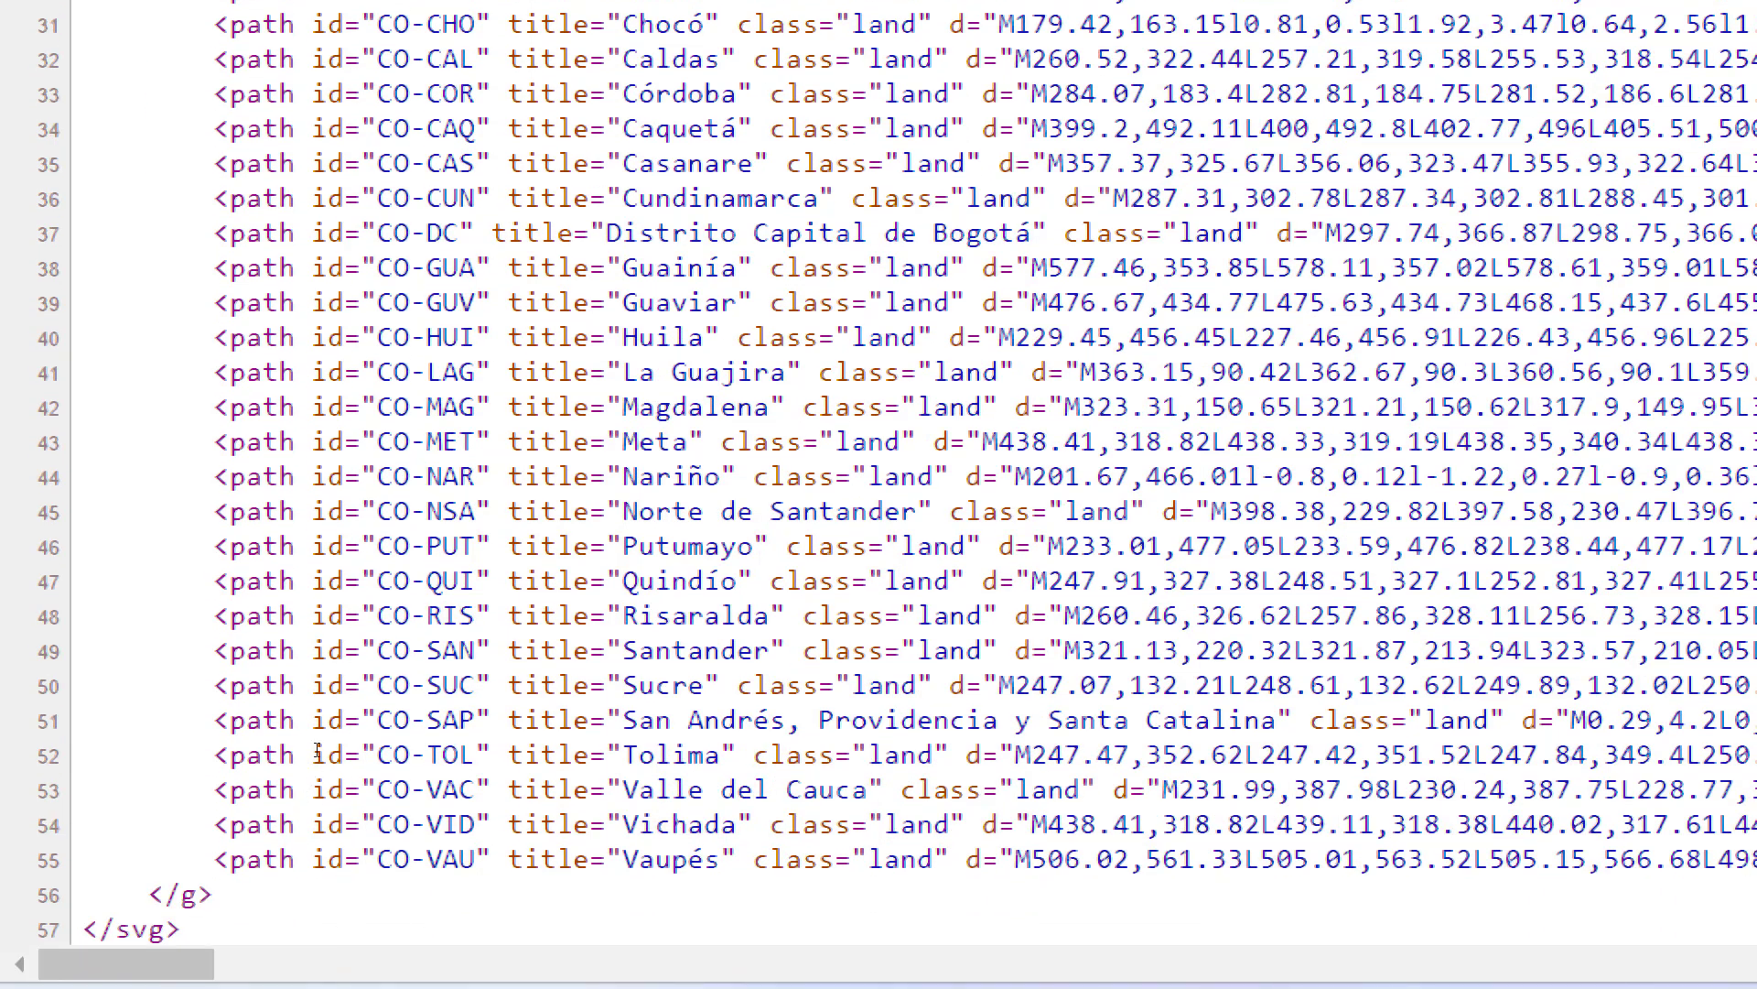
pyautogui.scroll(3, 327, 691)
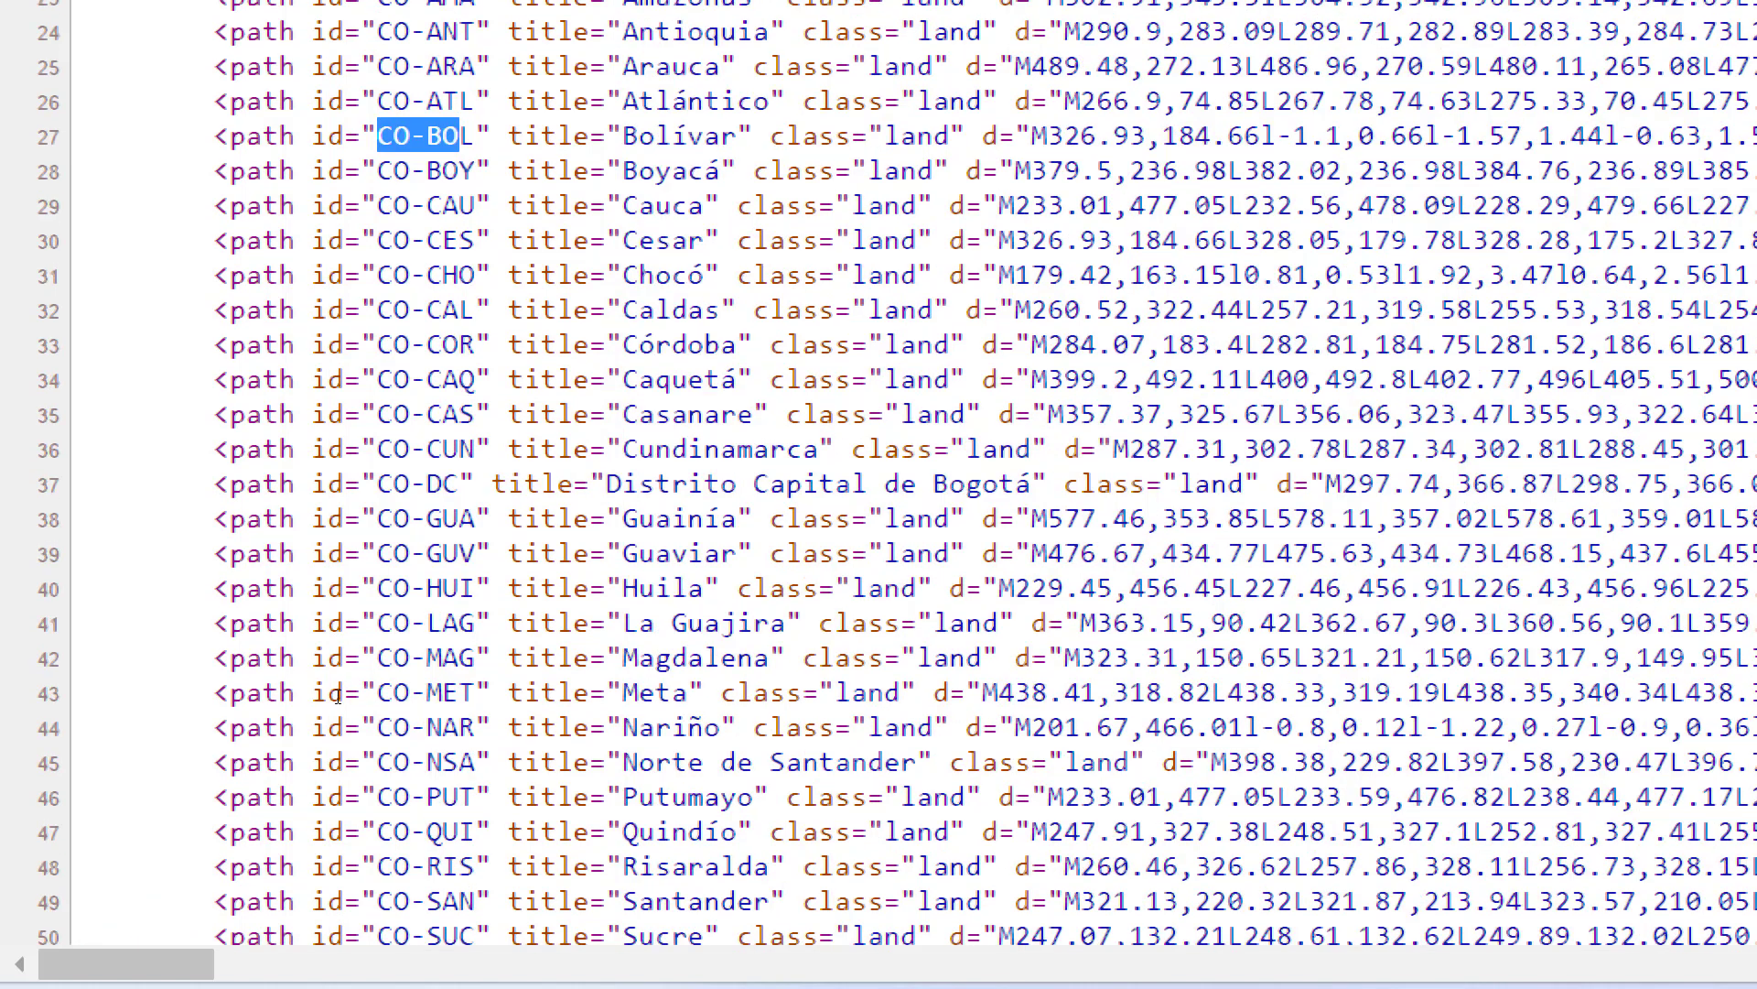
pyautogui.moveTo(378, 483); pyautogui.dragTo(461, 483)
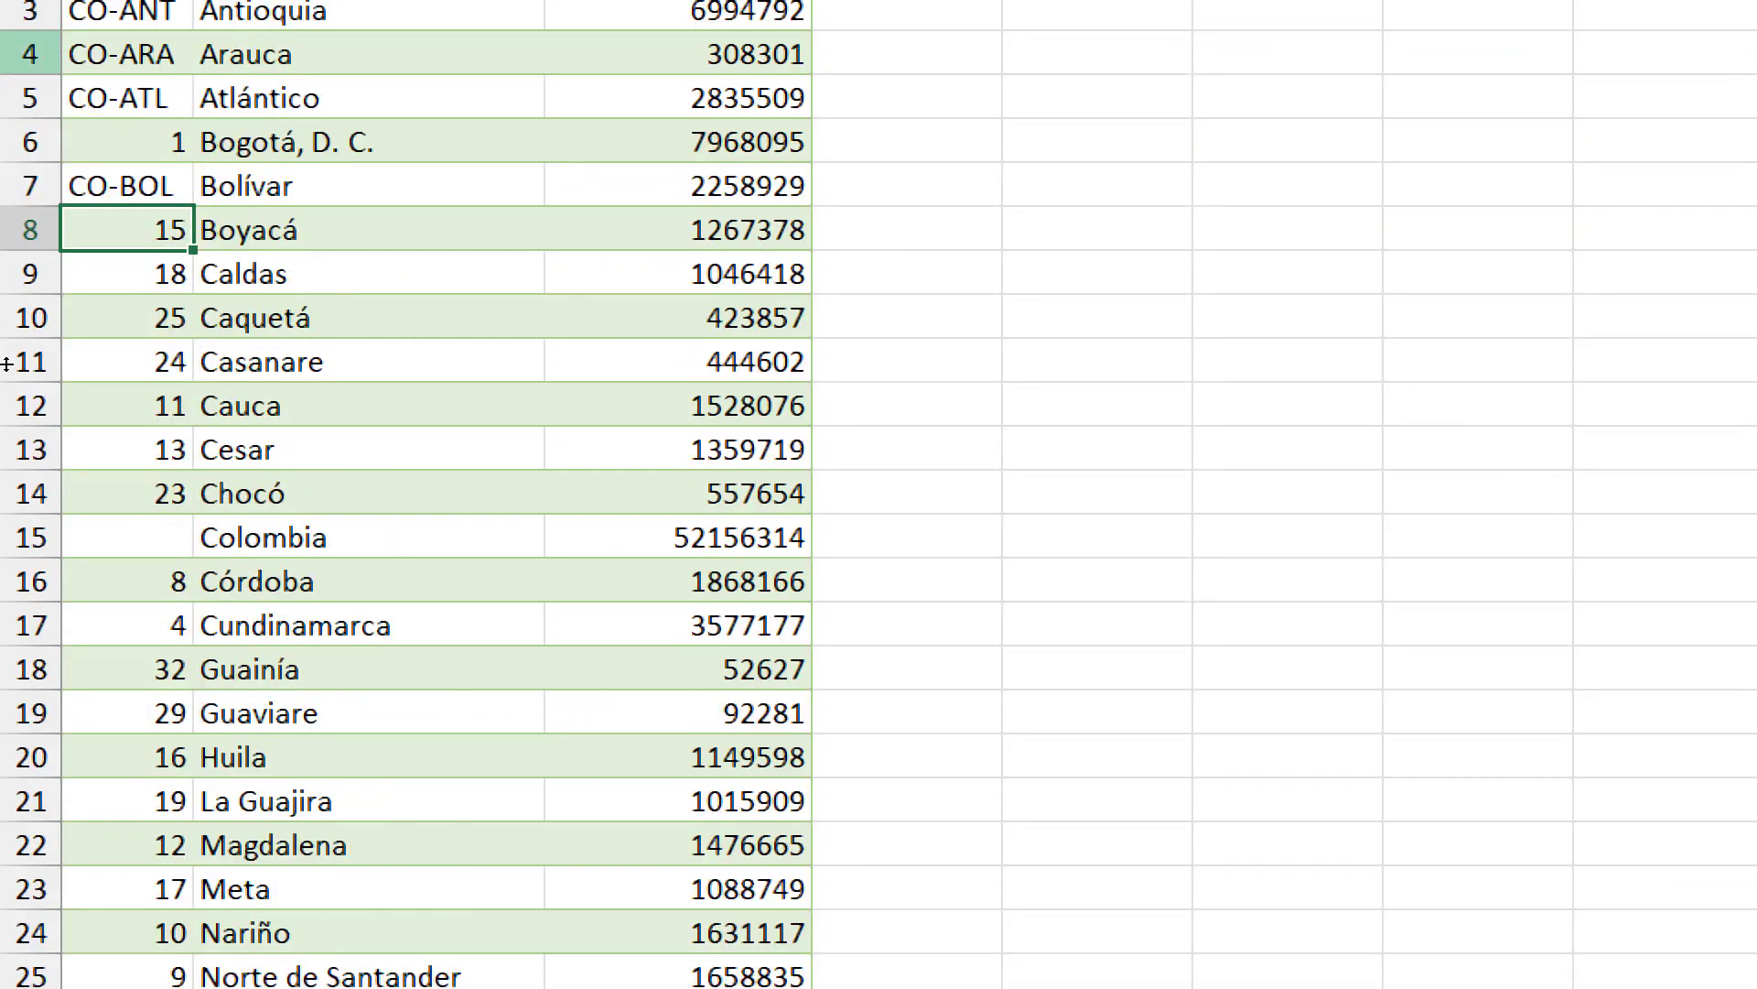
pyautogui.press('Up')
pyautogui.press('Up')
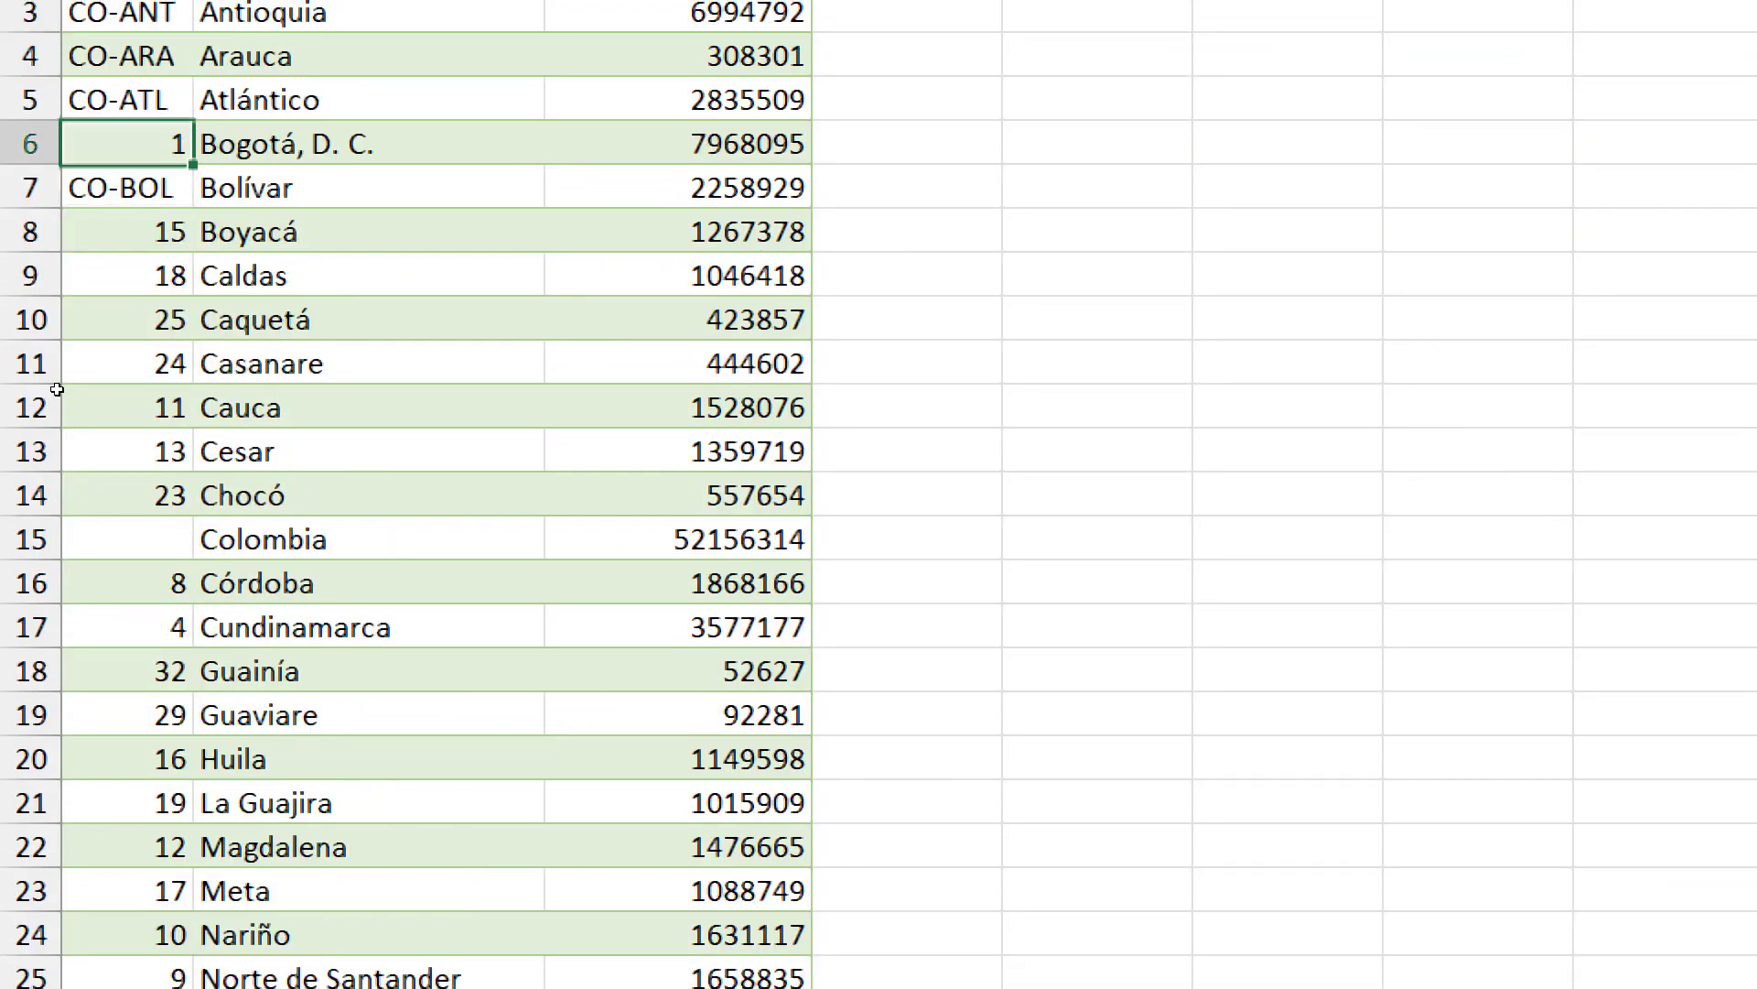
pyautogui.press('F2')
pyautogui.hotkey('shift', 'Home')
pyautogui.hotkey('ctrl', 'v')
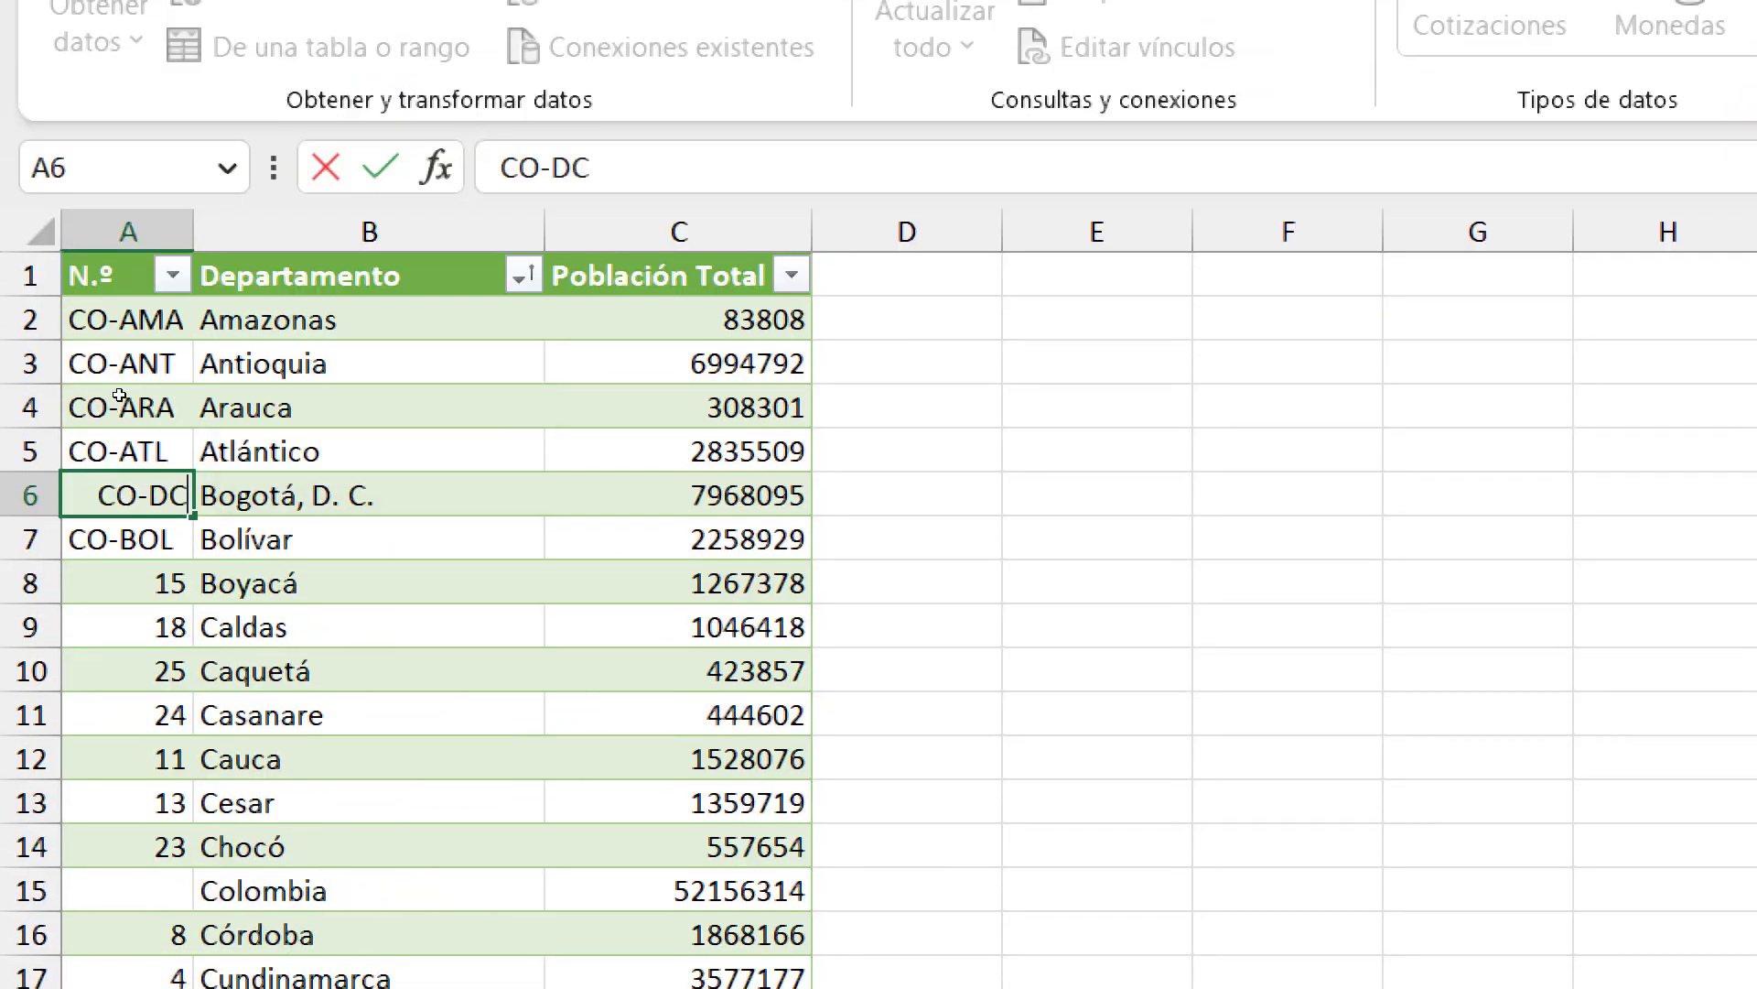
pyautogui.press('Return')
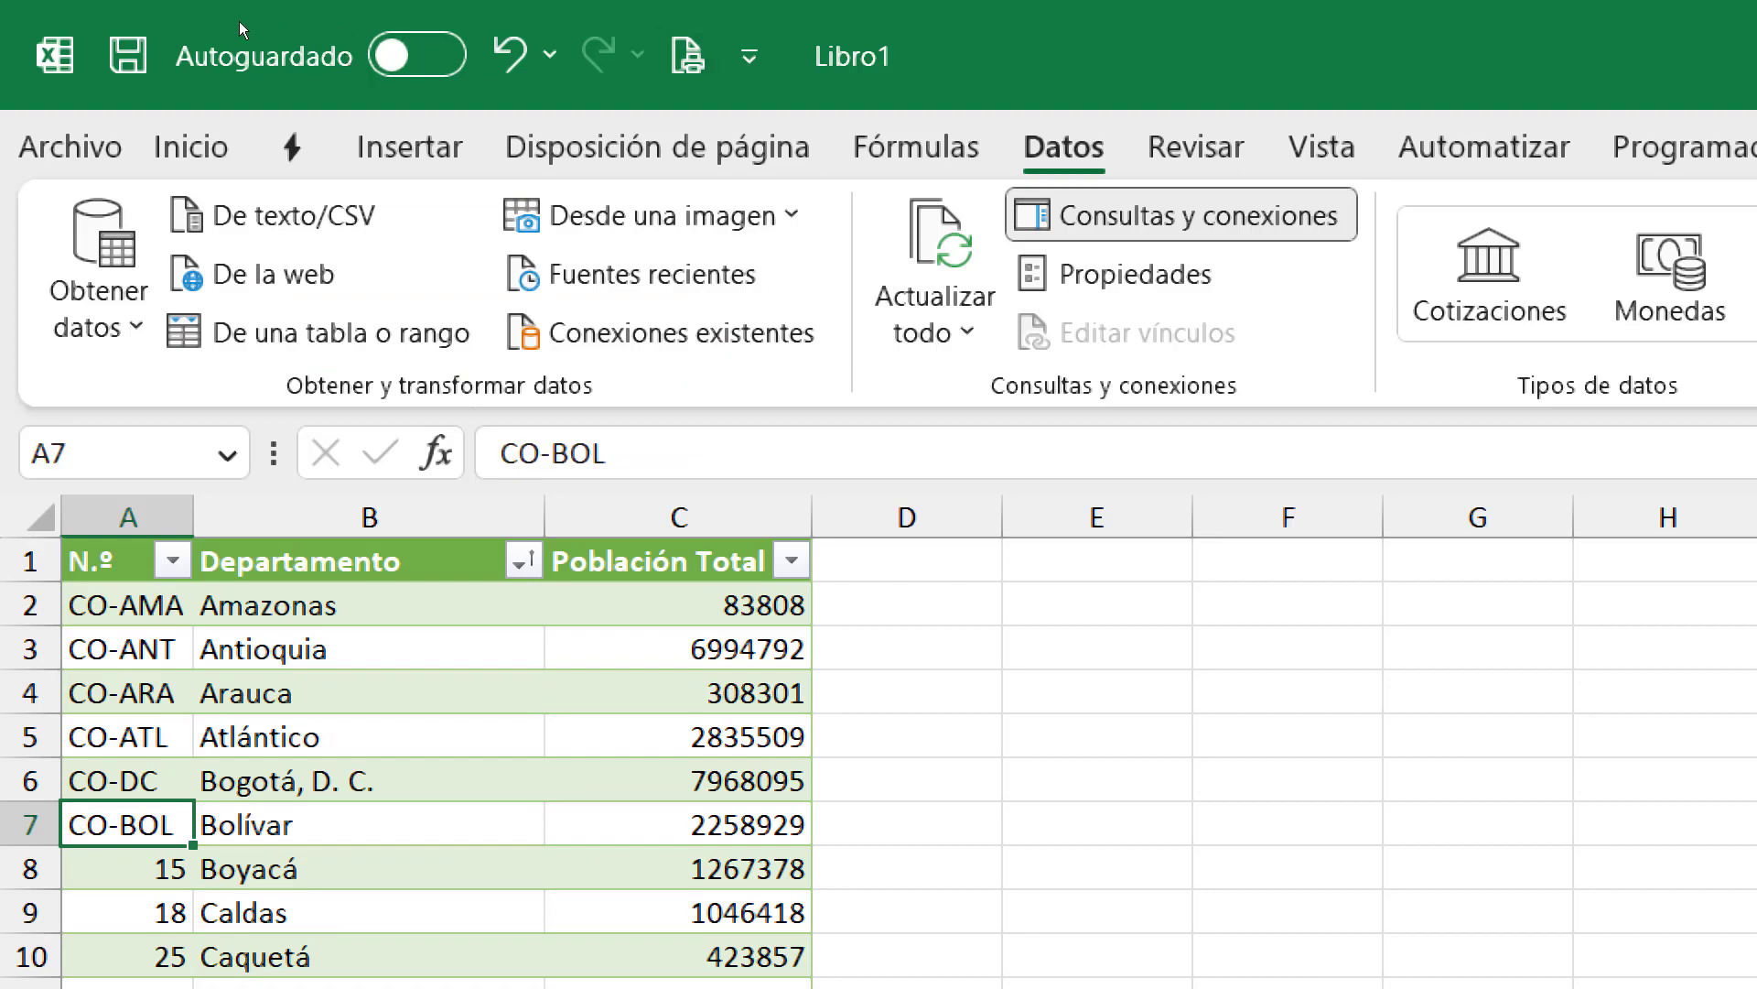
# Save the workbook in the Escritorio folder as POBLACION in Excel workbook format
pyautogui.hotkey('ctrl', 's')
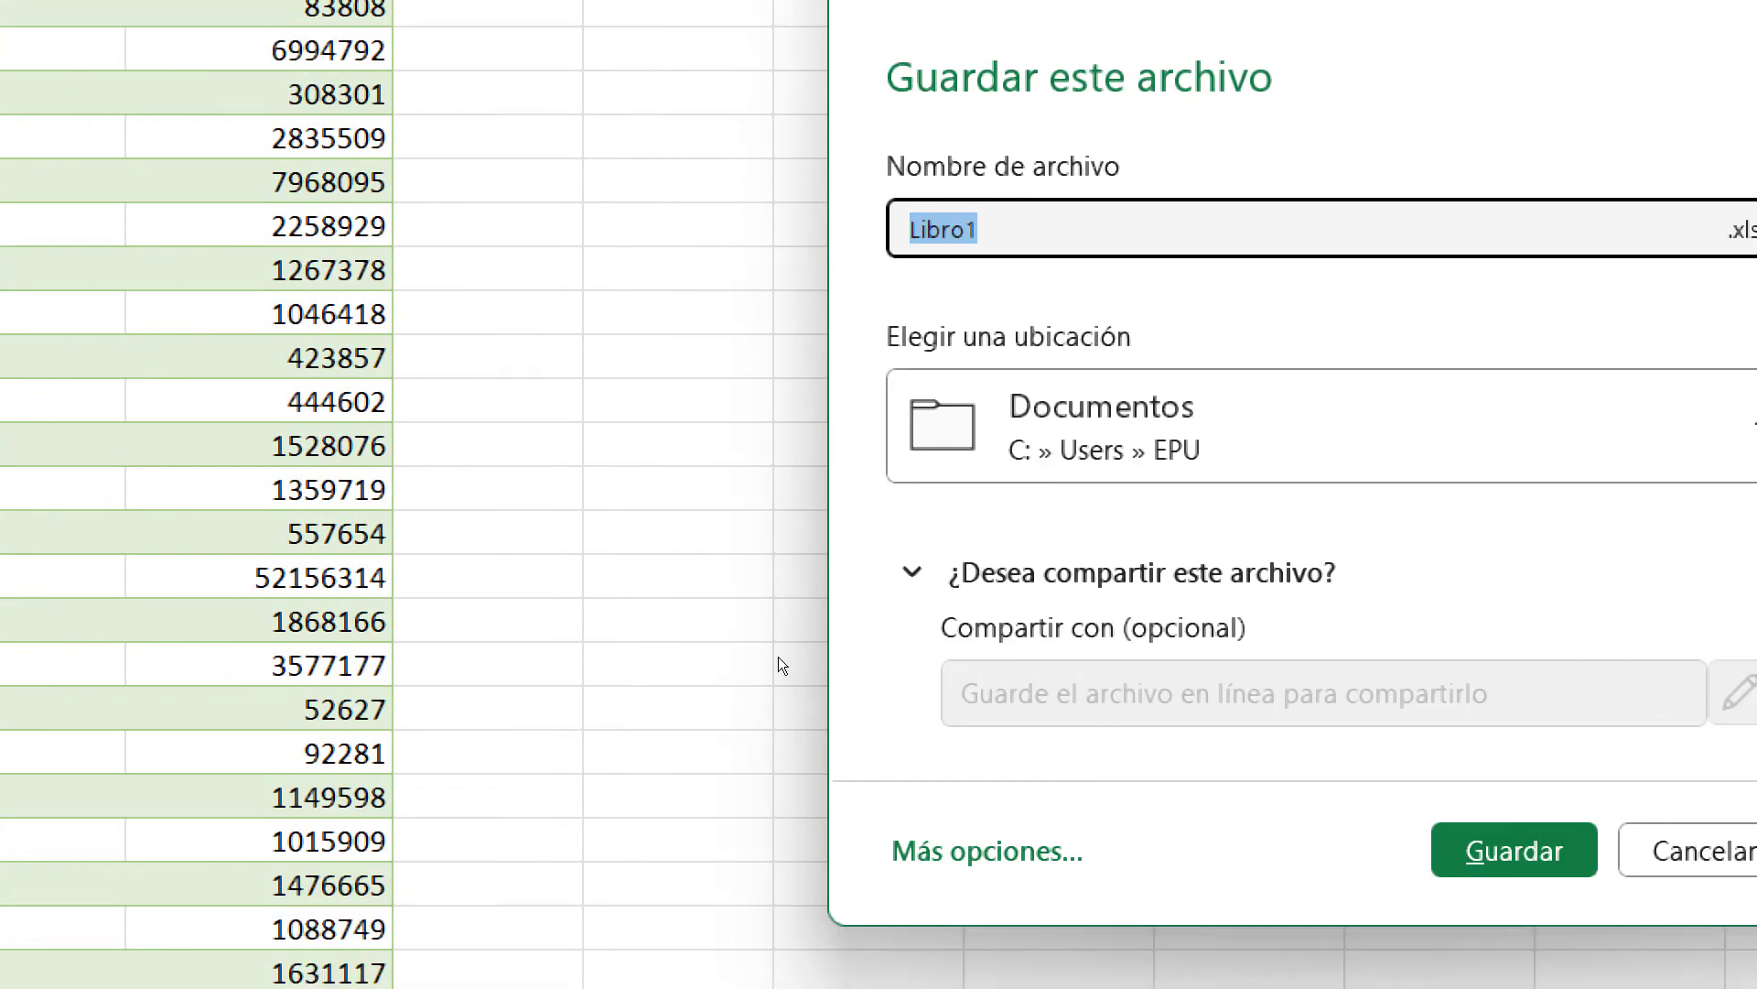
pyautogui.hotkey('alt', 'm')
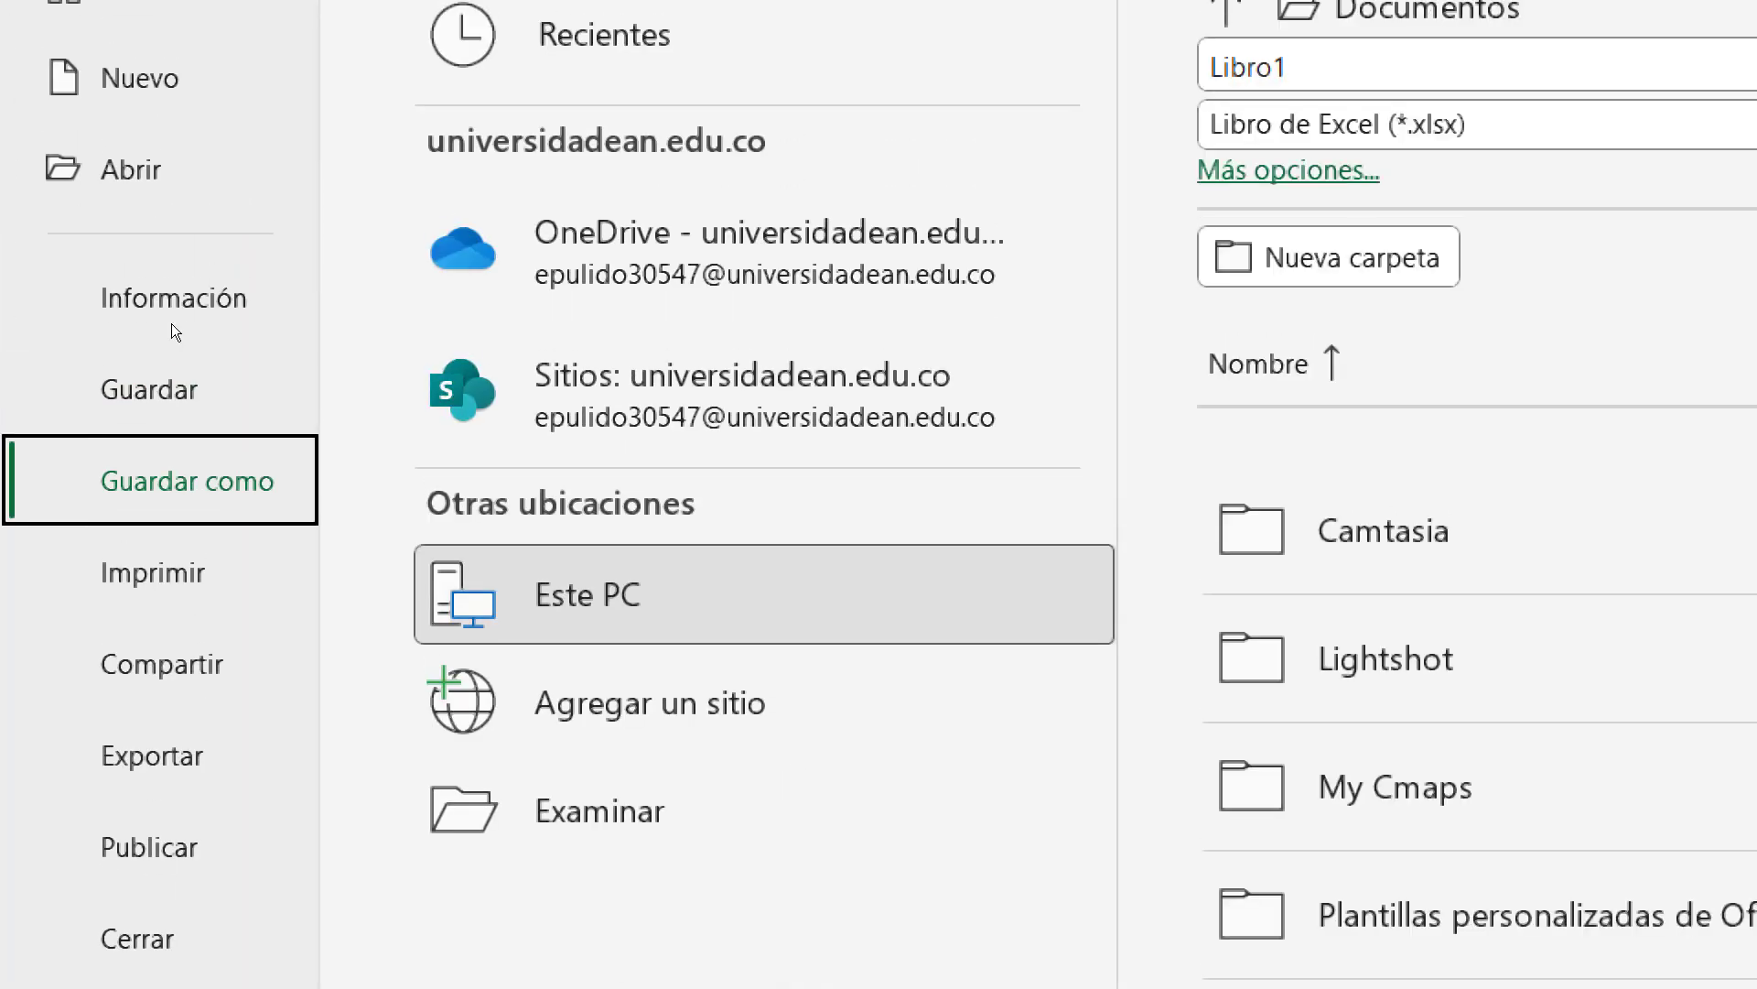
pyautogui.press('Tab')
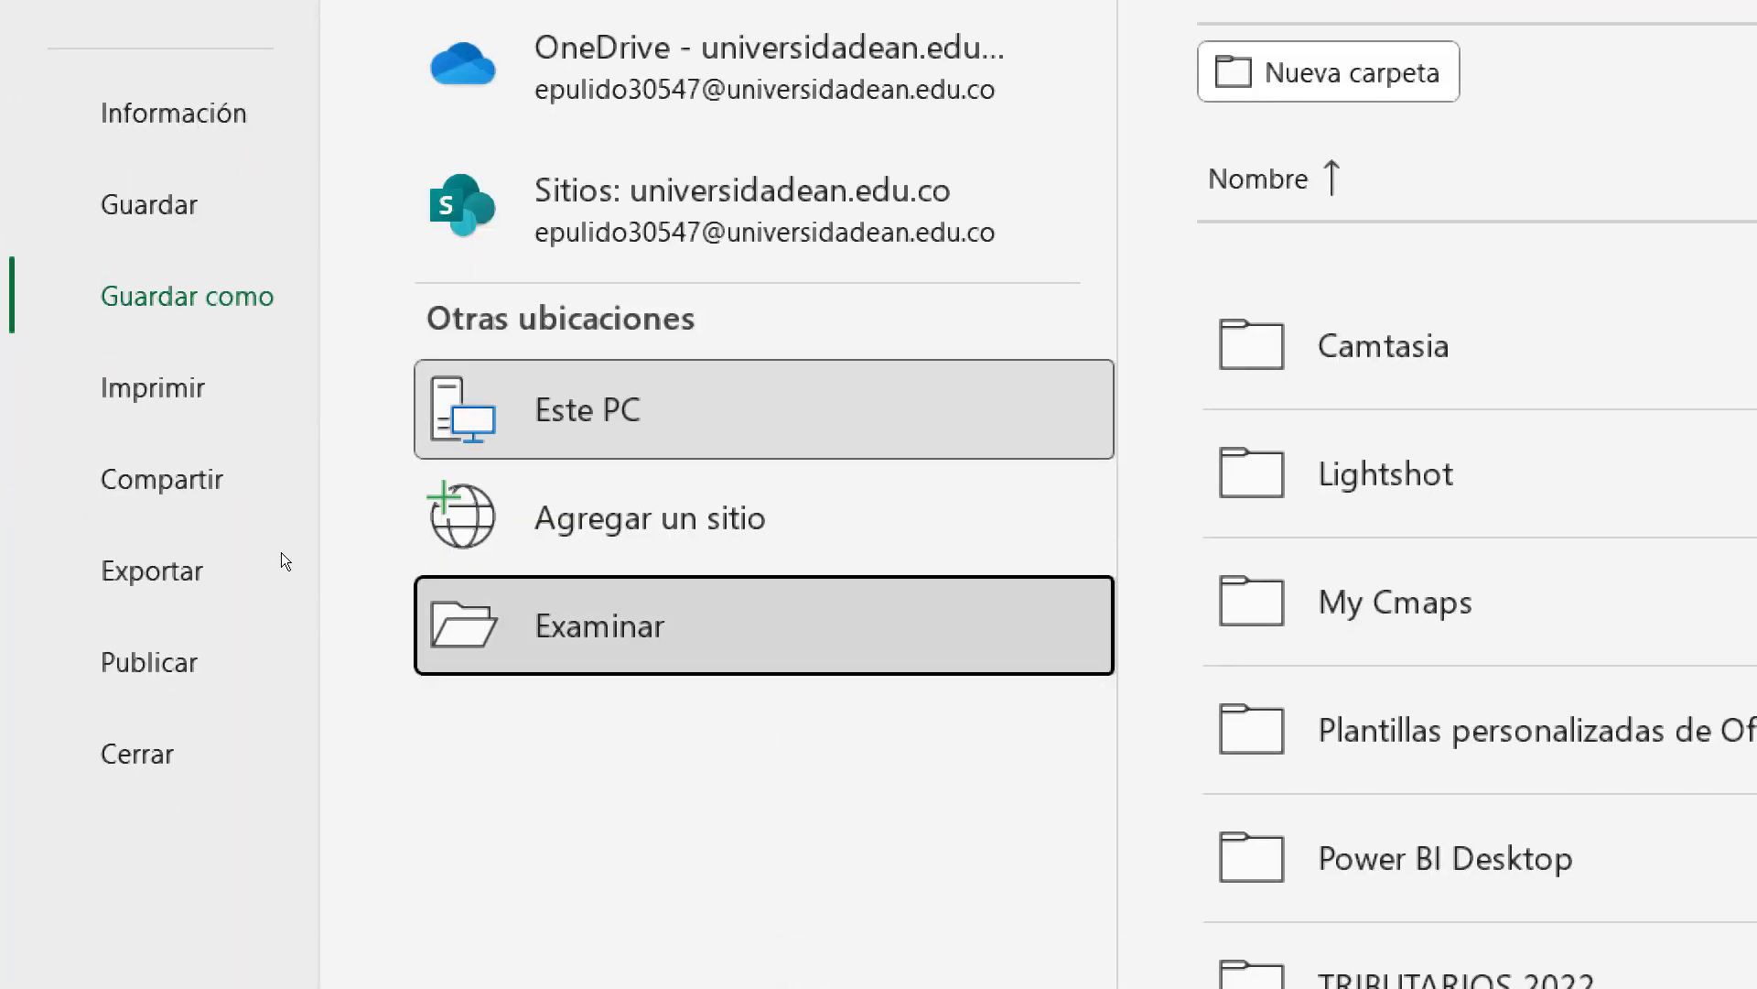
pyautogui.press('Return')
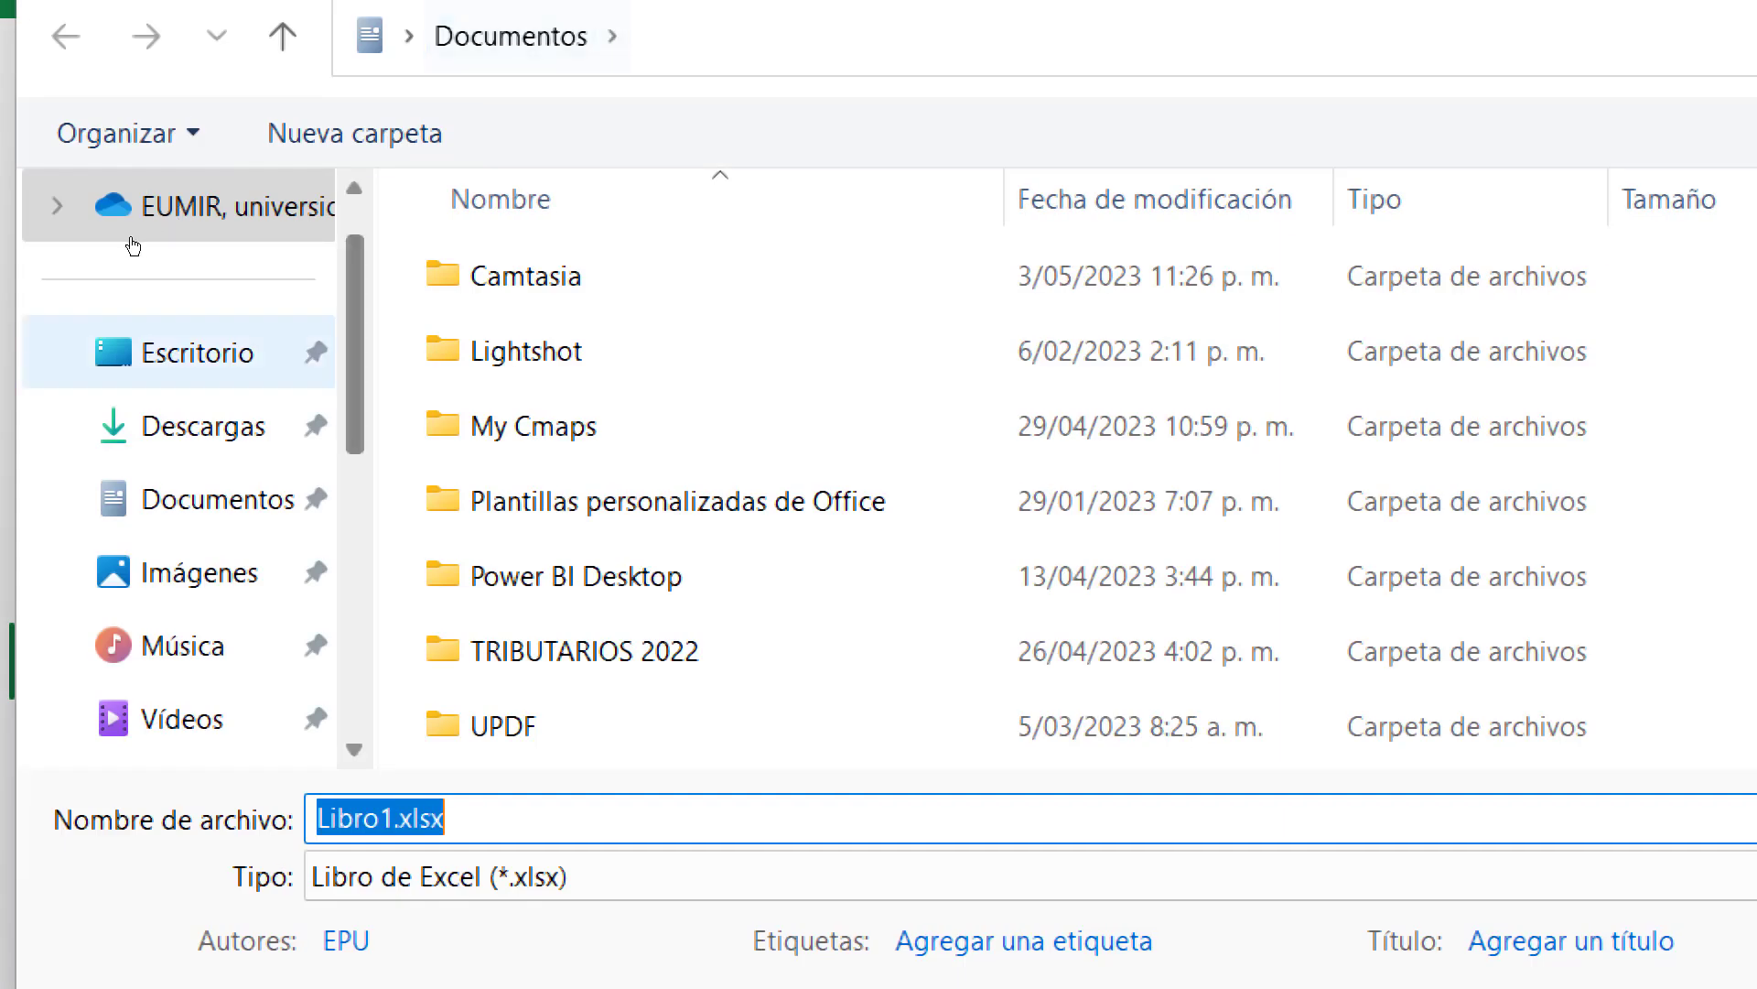
pyautogui.click(187, 348)
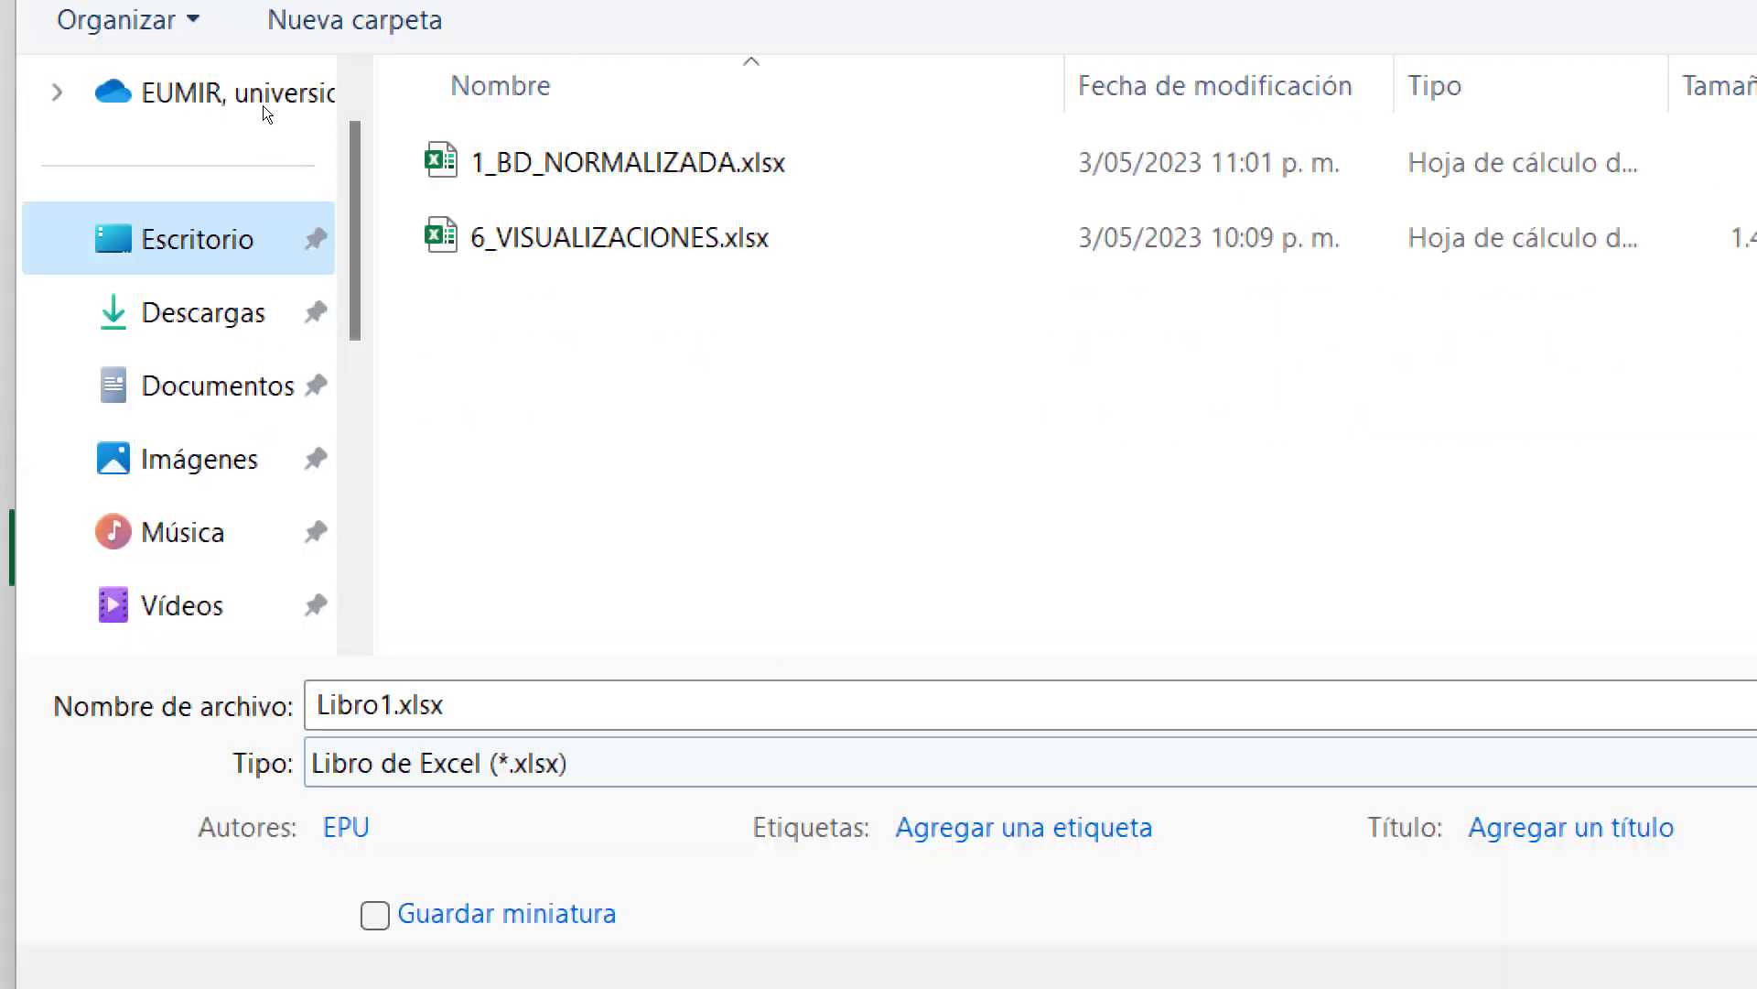
pyautogui.hotkey('shift', 'Tab')
pyautogui.hotkey('shift', 'Tab')
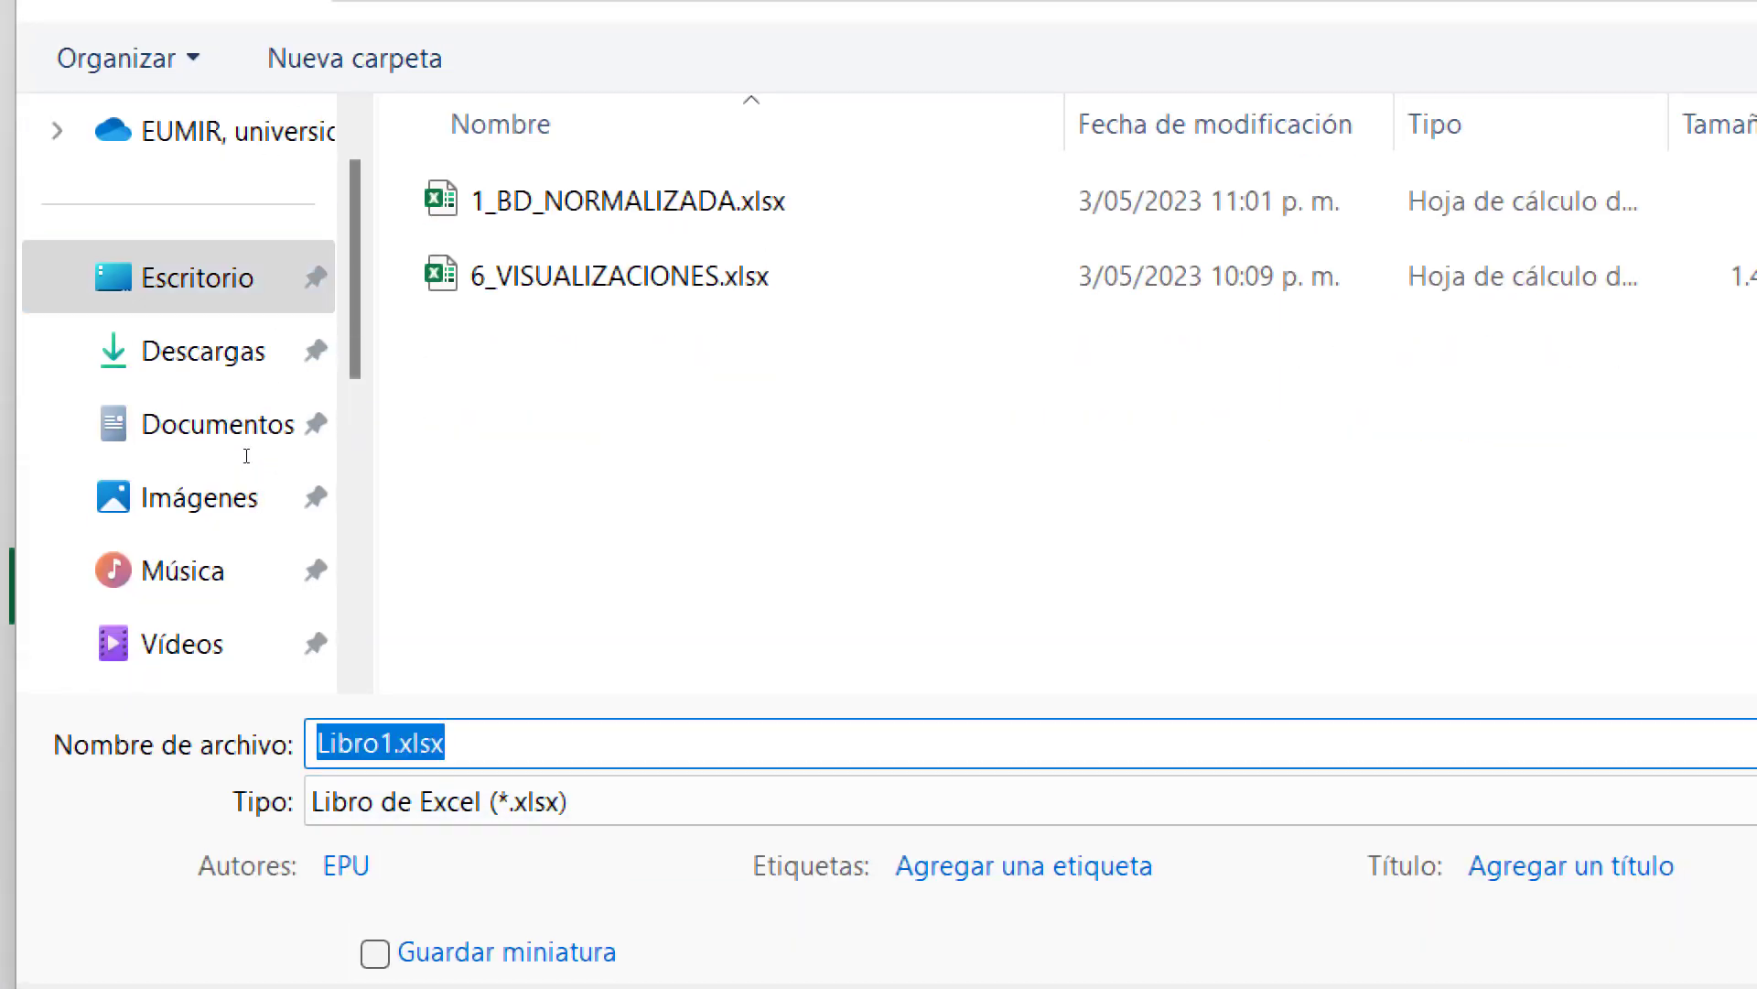
pyautogui.write('POBLACION')
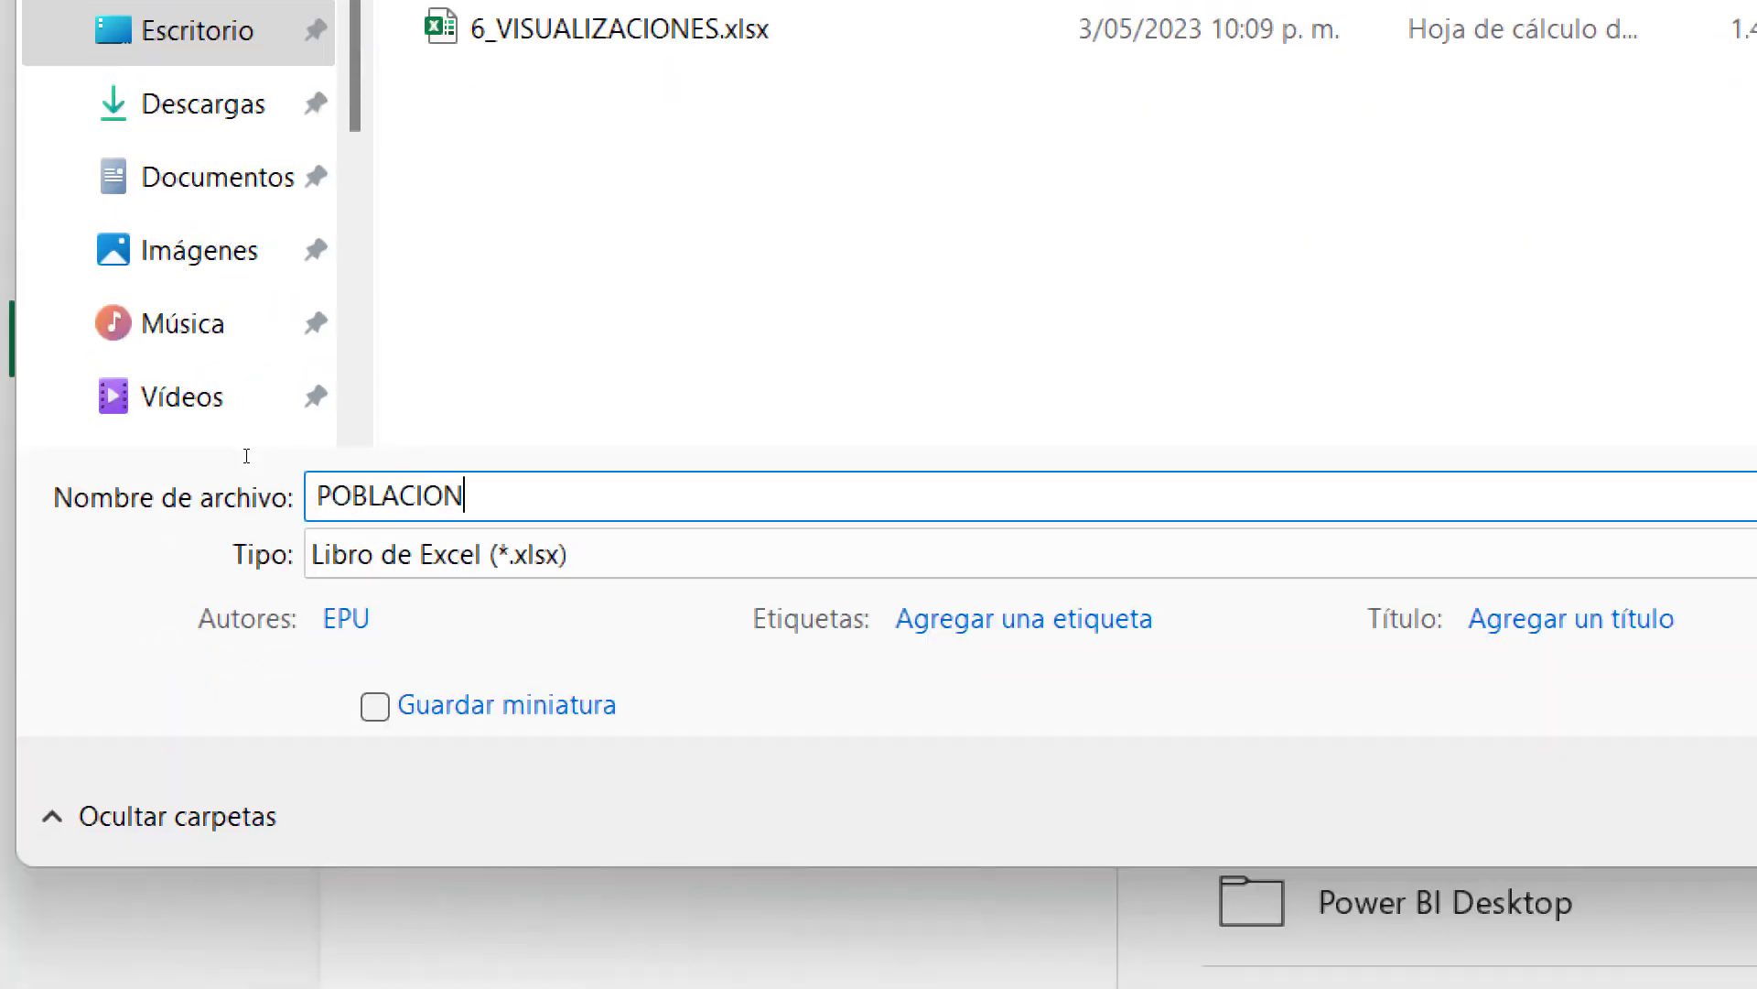
pyautogui.press('Return')
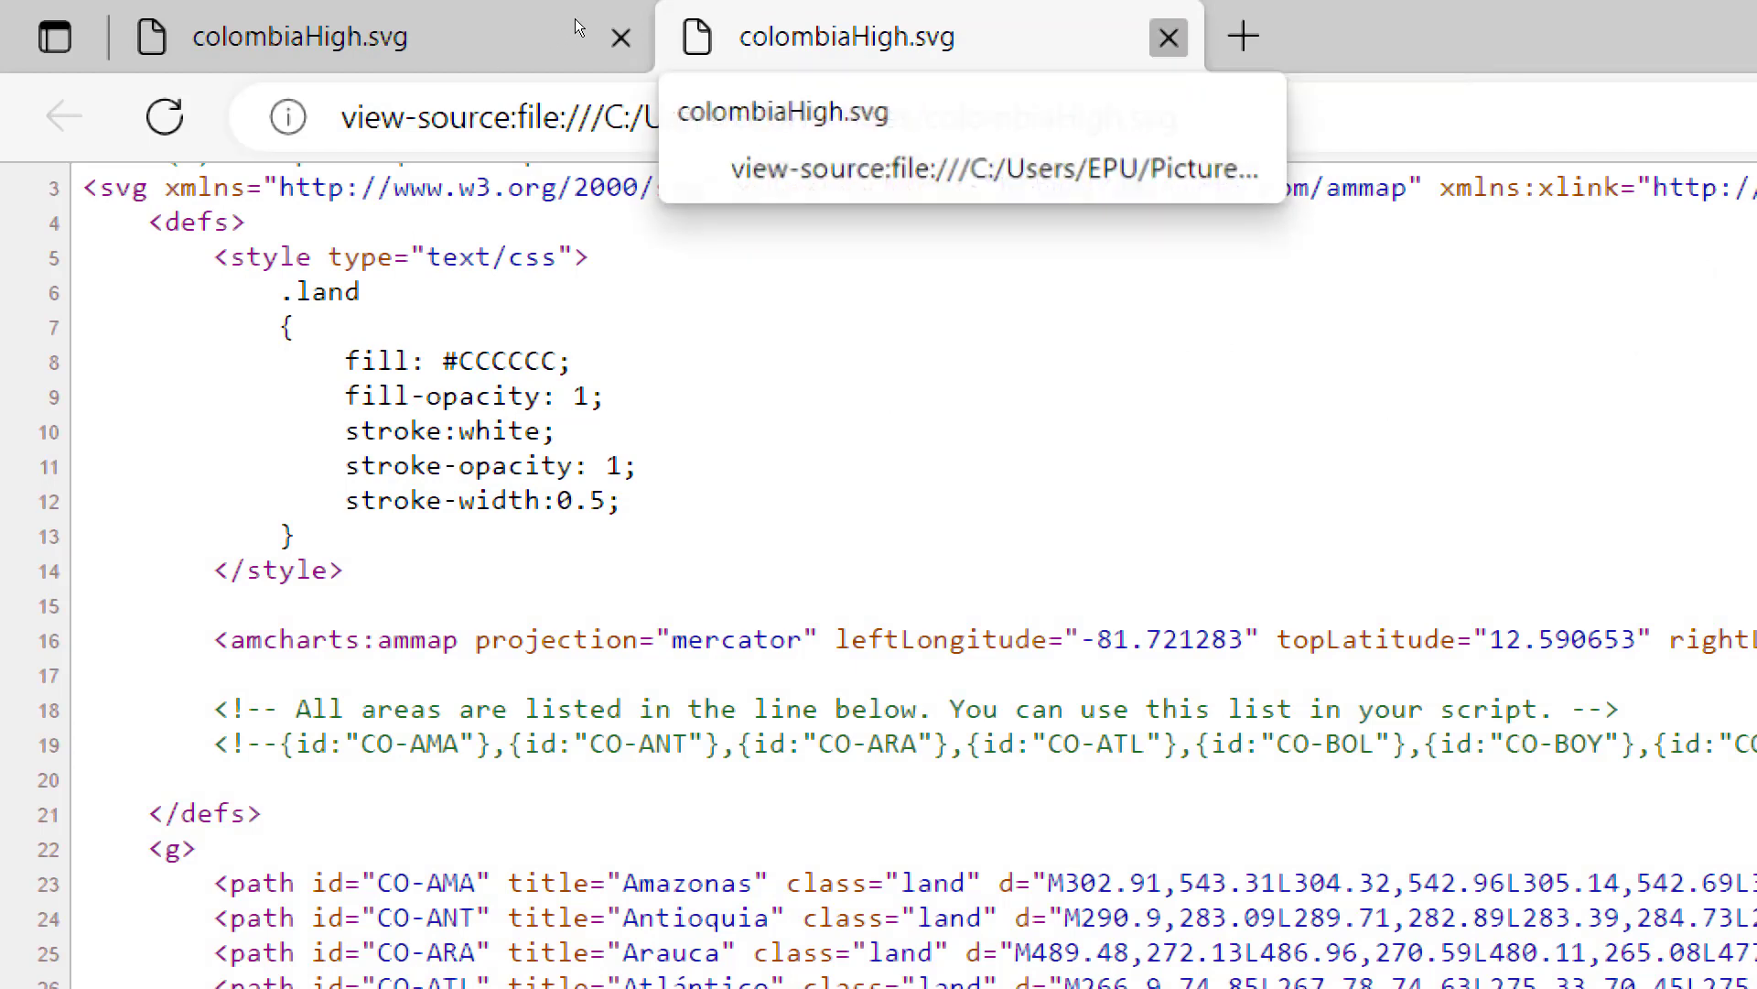
# Close the SVG source in Edge and the Chrome window holding the Wikipedia population page and its source
pyautogui.hotkey('ctrl', 'w')
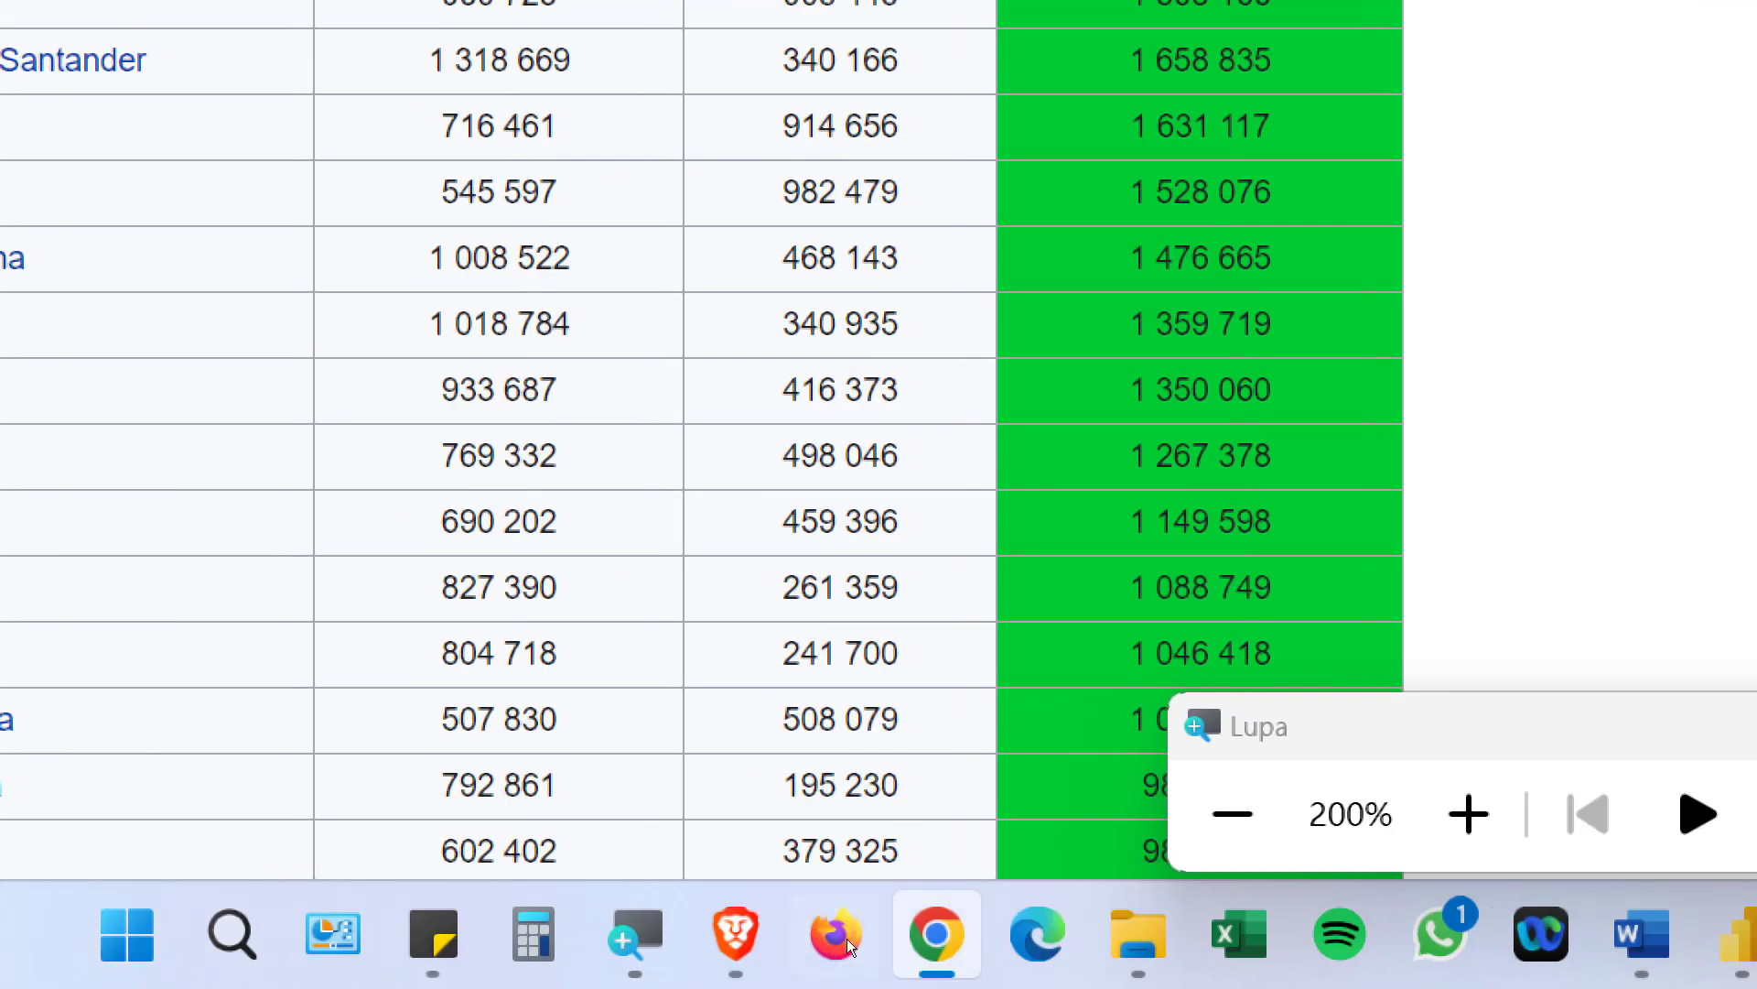
pyautogui.click(981, 904)
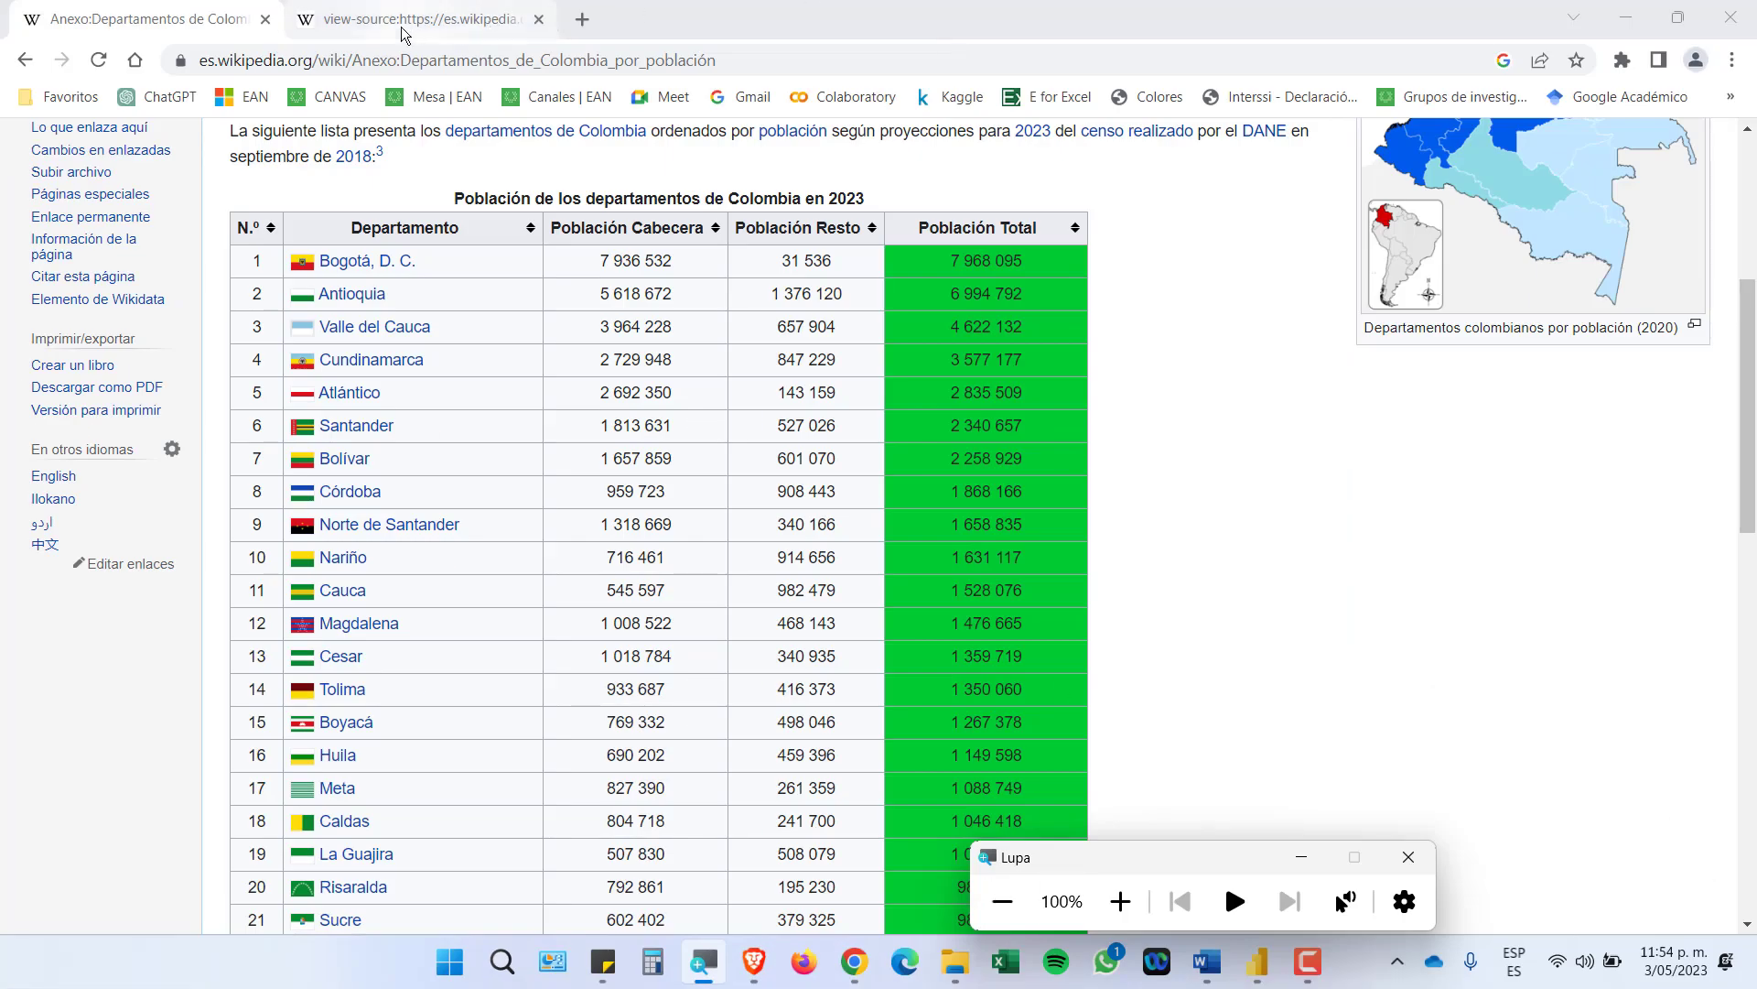
pyautogui.click(361, 20)
pyautogui.click(186, 9)
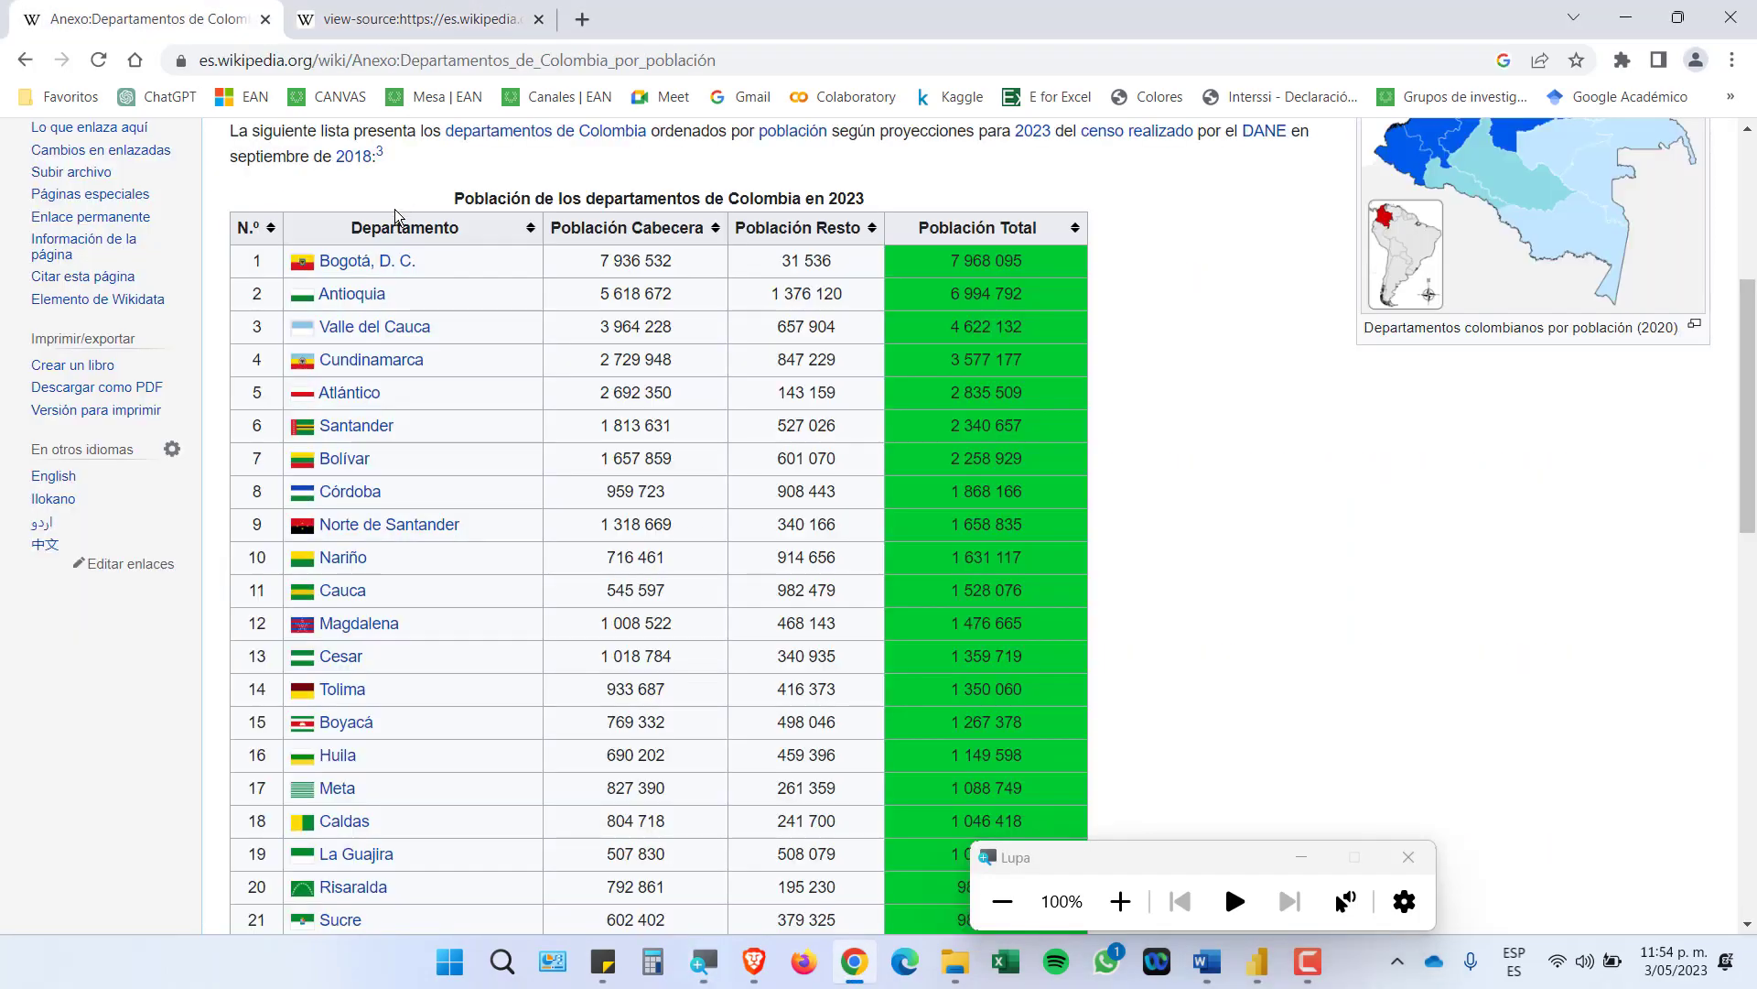
pyautogui.click(1710, 23)
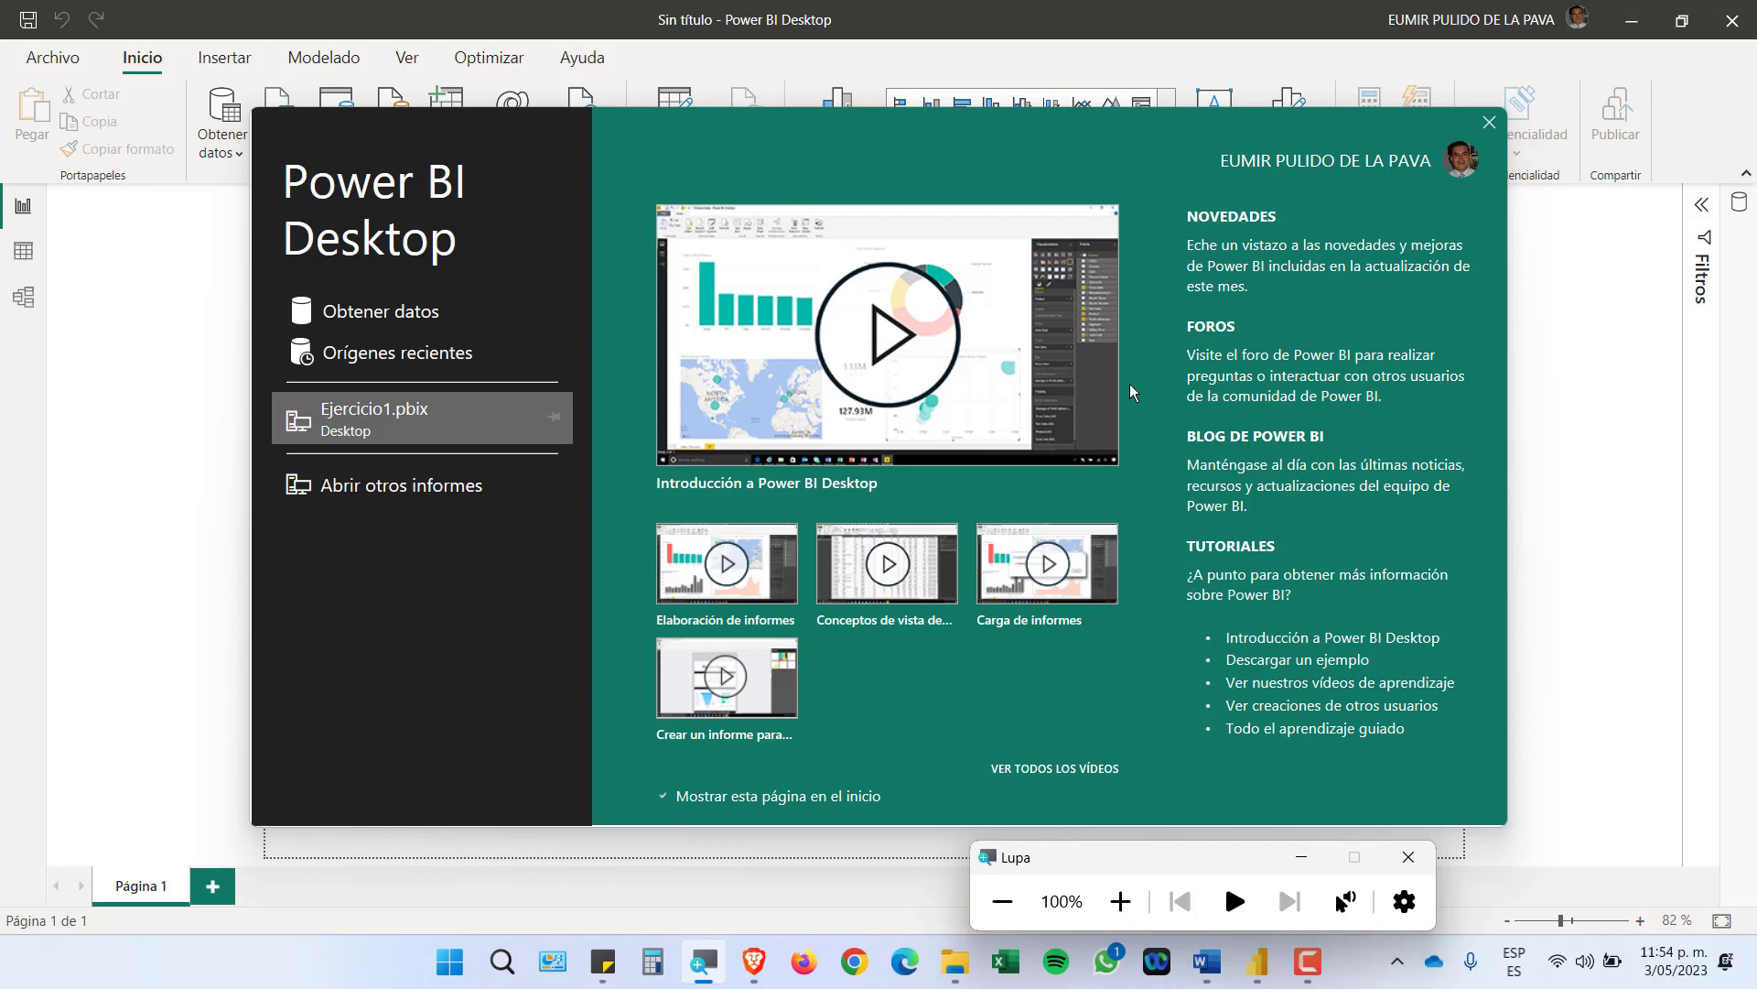
# In Power BI Desktop, dismiss the start screen and bring the POBLACION table from POBLACION.xlsx into Power Query for transformation
pyautogui.click(1485, 128)
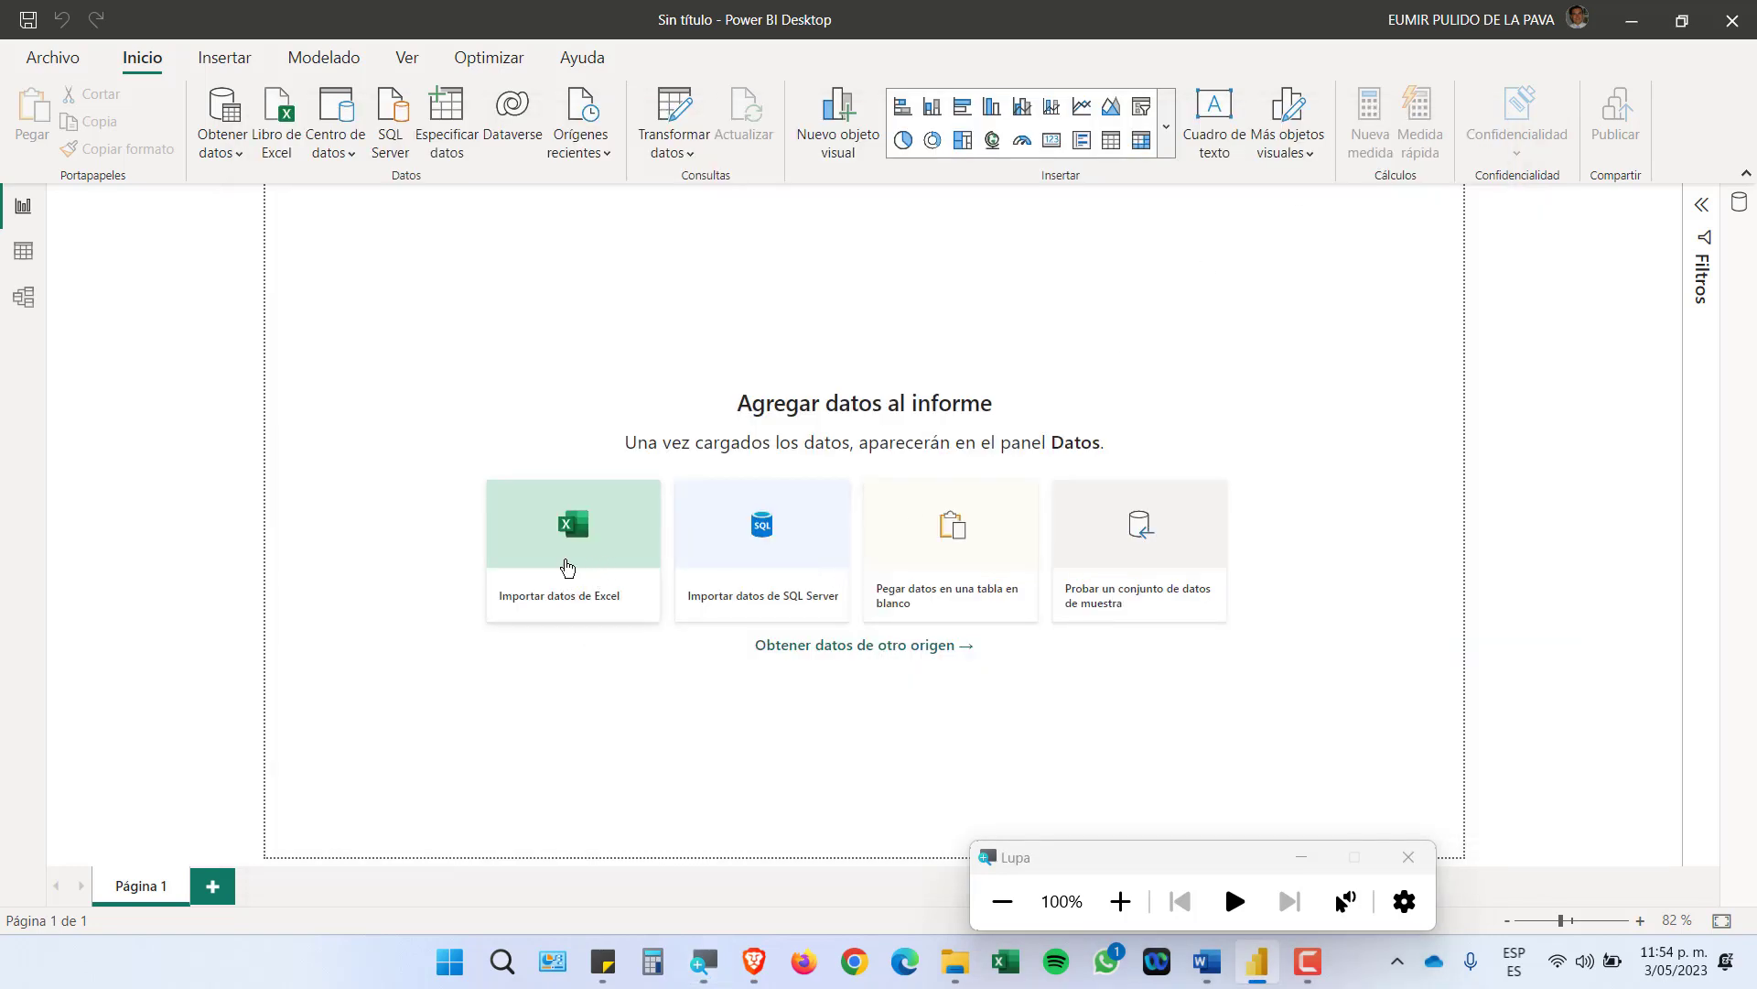
pyautogui.click(567, 567)
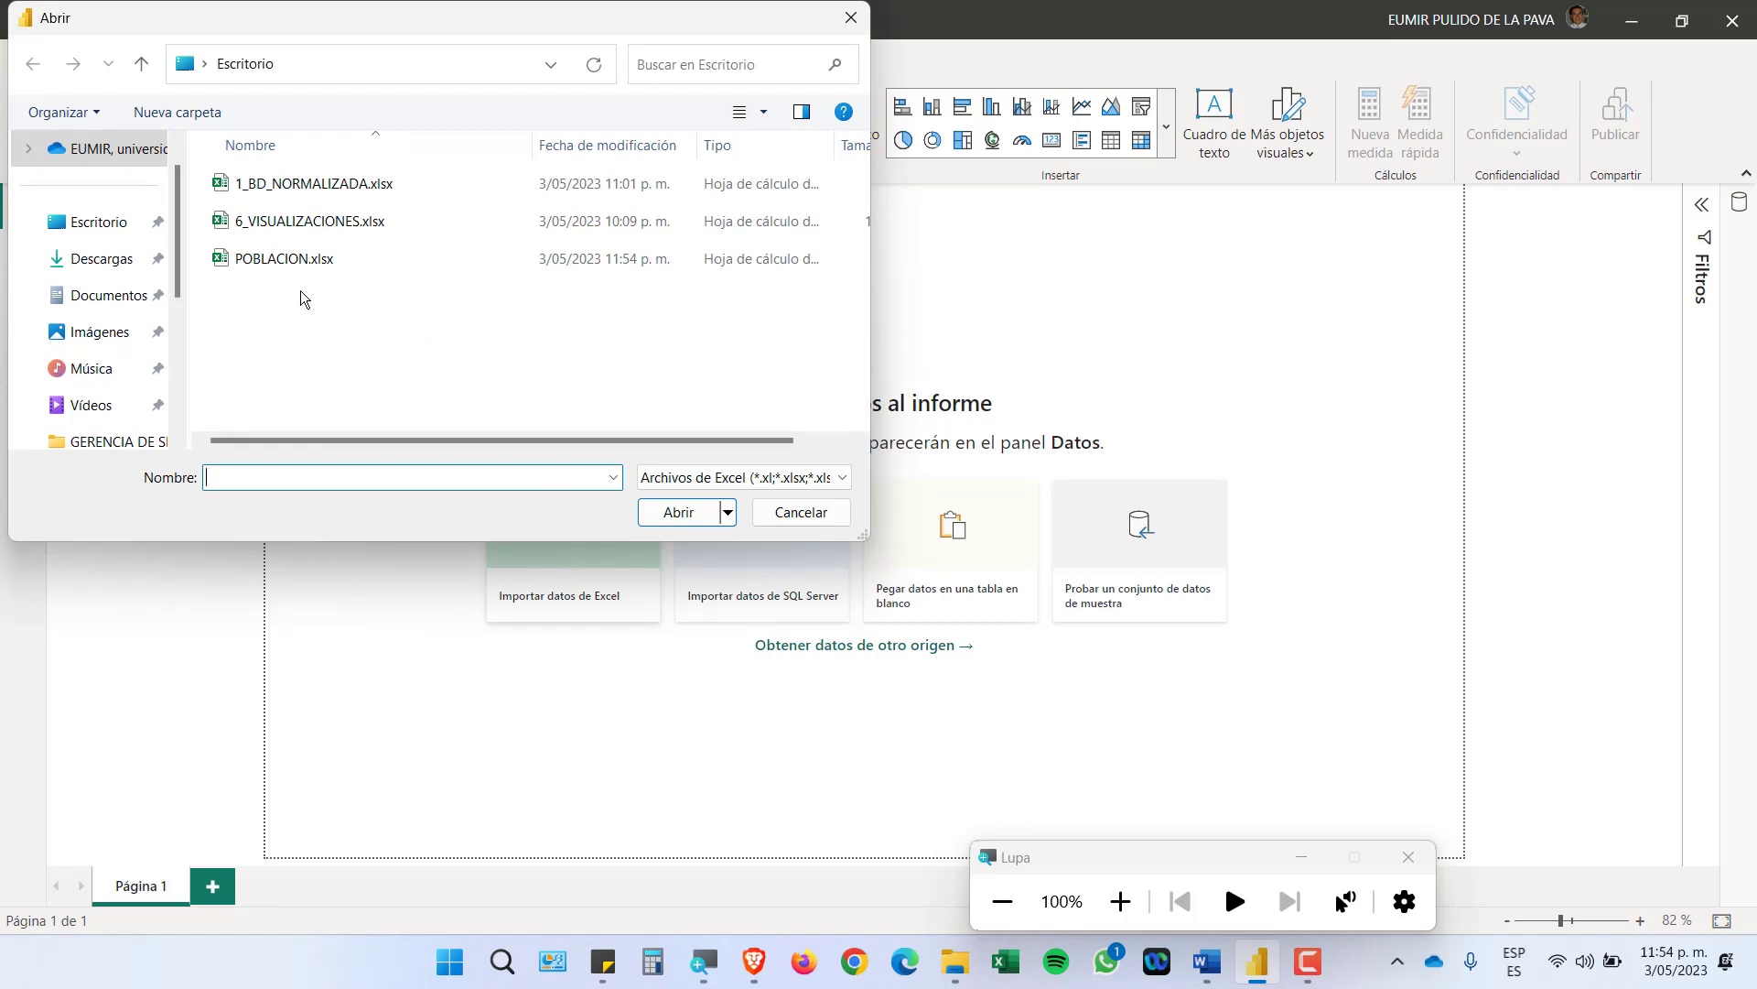
pyautogui.click(262, 260)
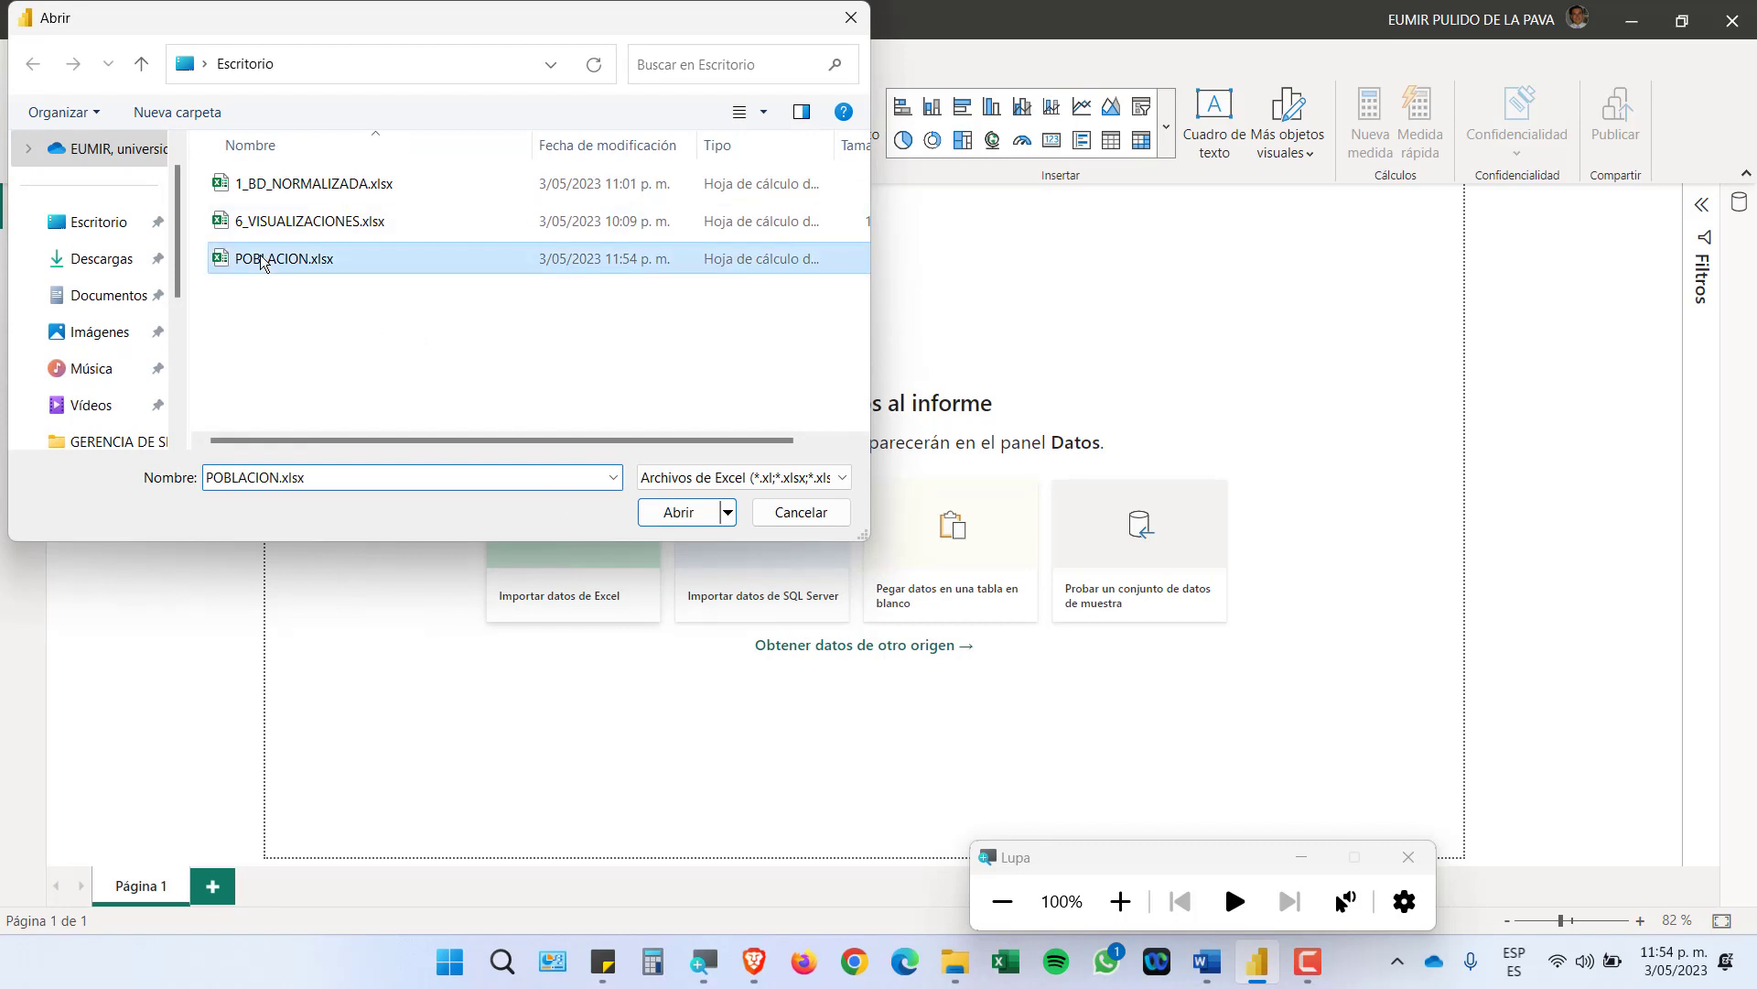
pyautogui.click(653, 518)
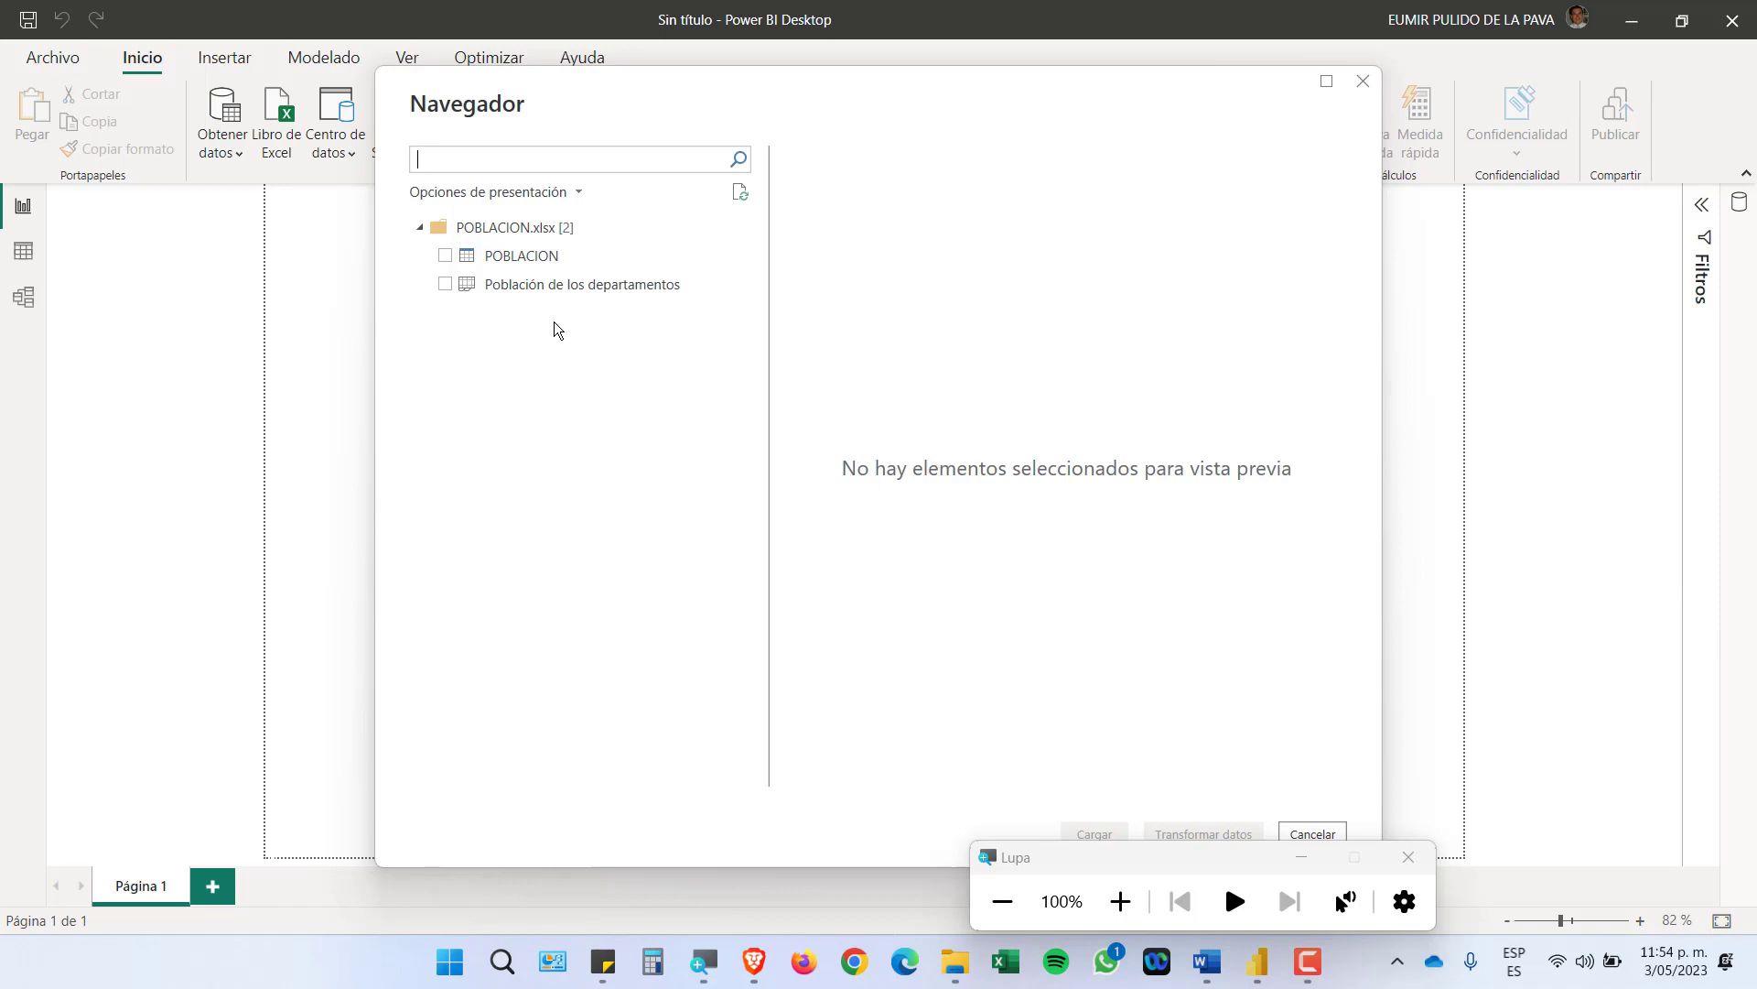
pyautogui.click(446, 259)
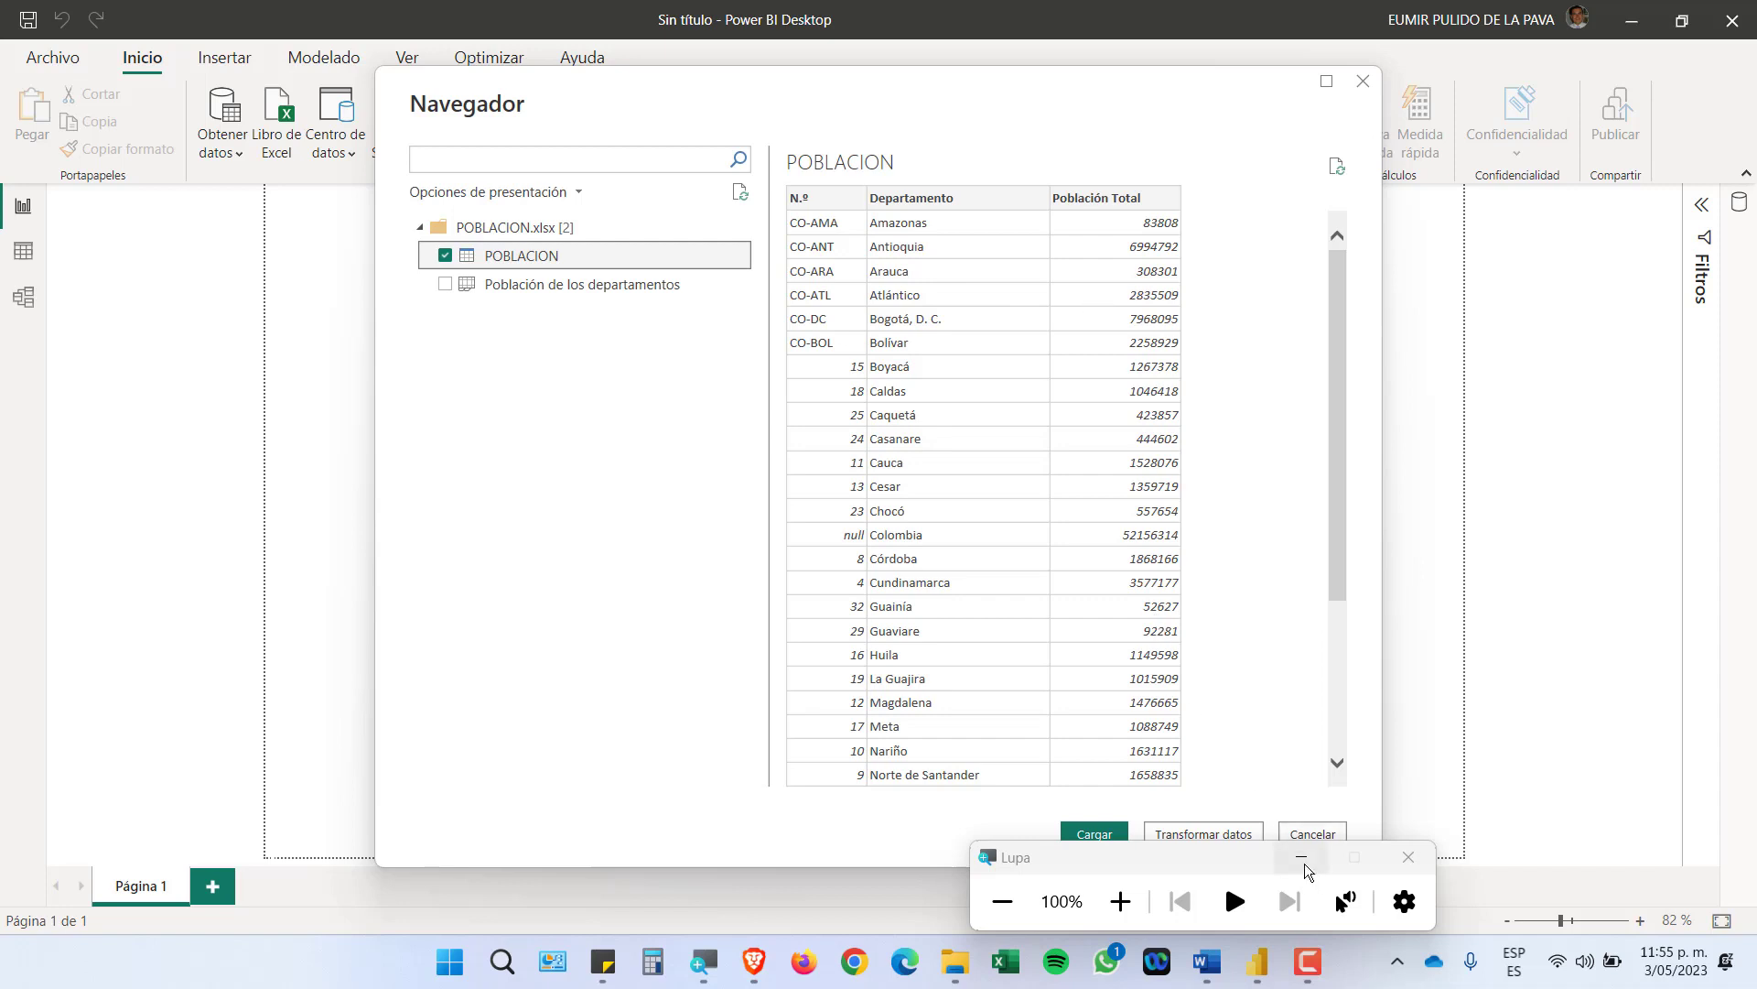
pyautogui.click(1203, 833)
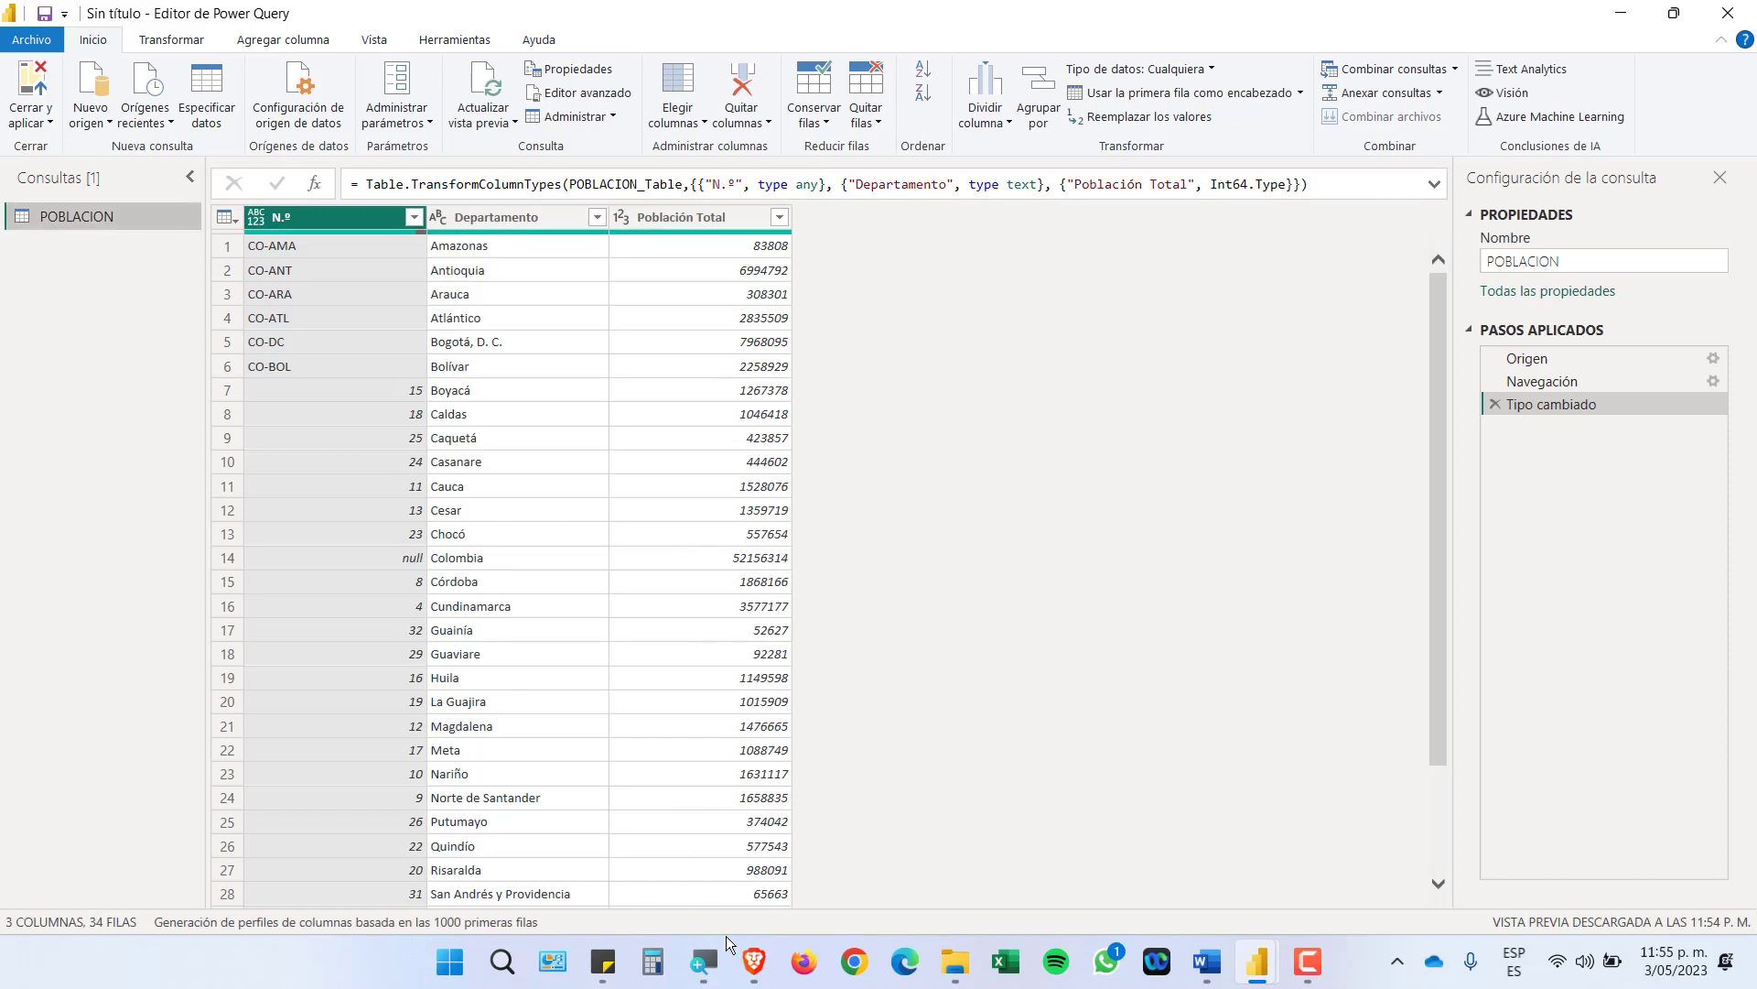
# Magnify the Power Query table and check the data type set for the Población Total column
pyautogui.click(714, 971)
pyautogui.click(1100, 905)
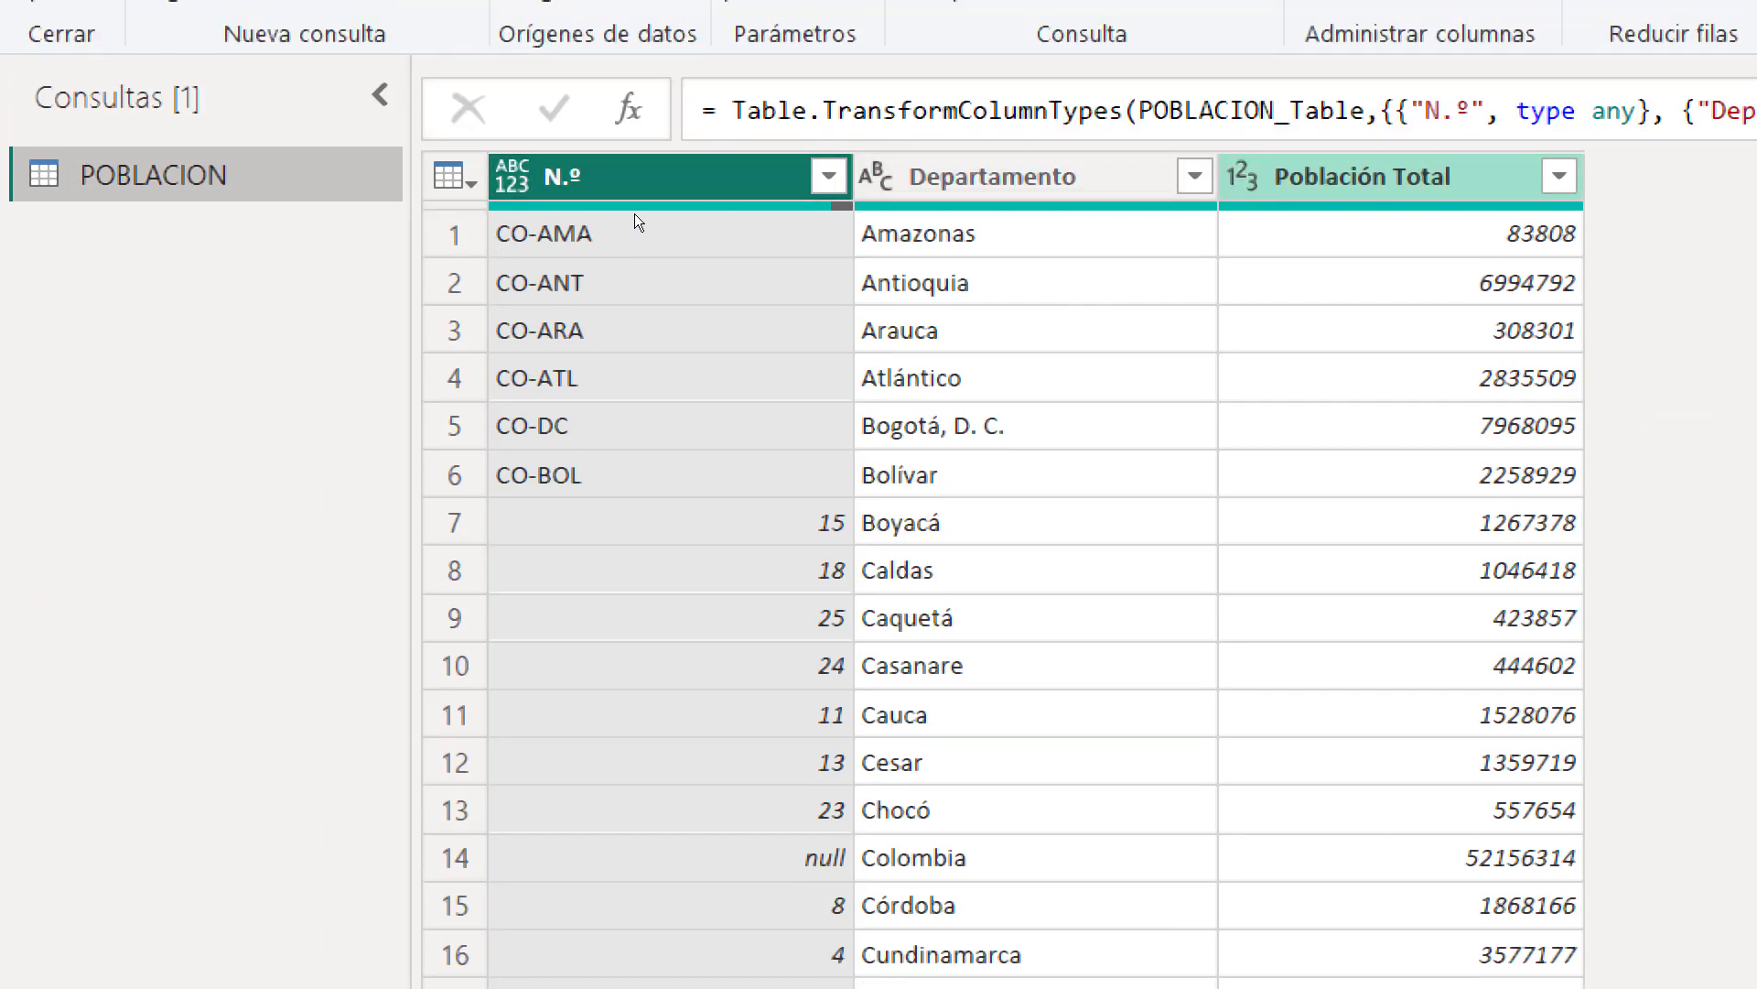
pyautogui.click(1242, 175)
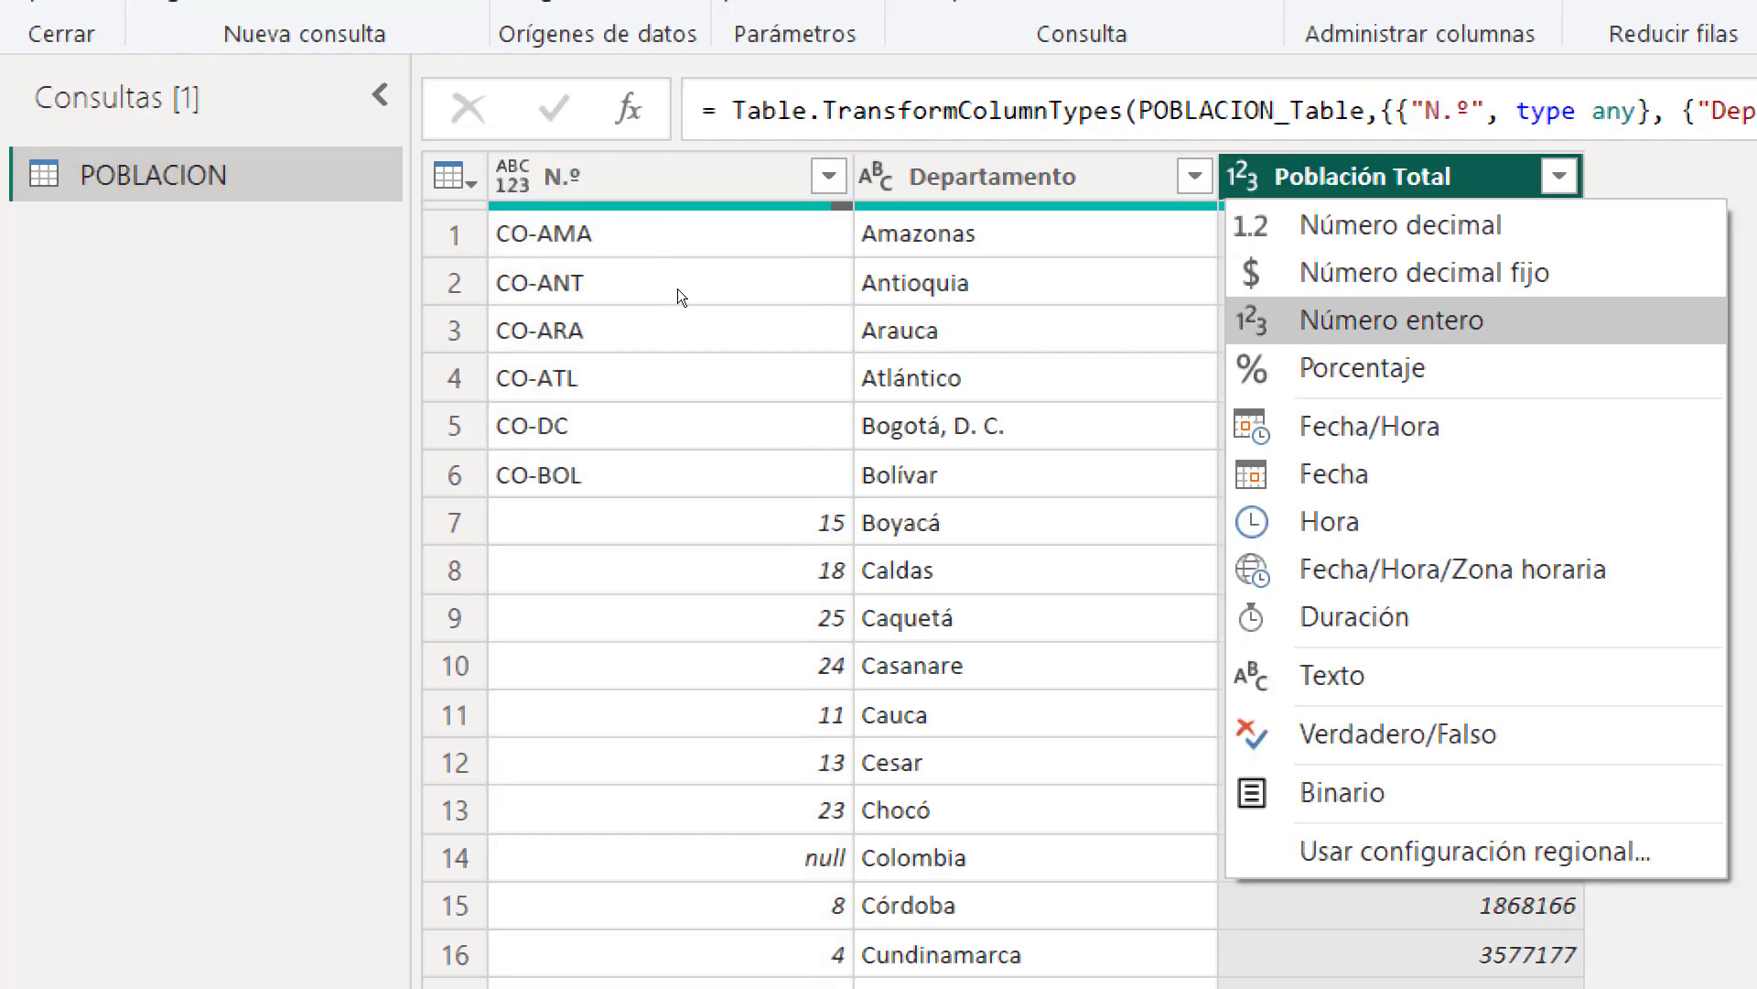
pyautogui.press('Escape')
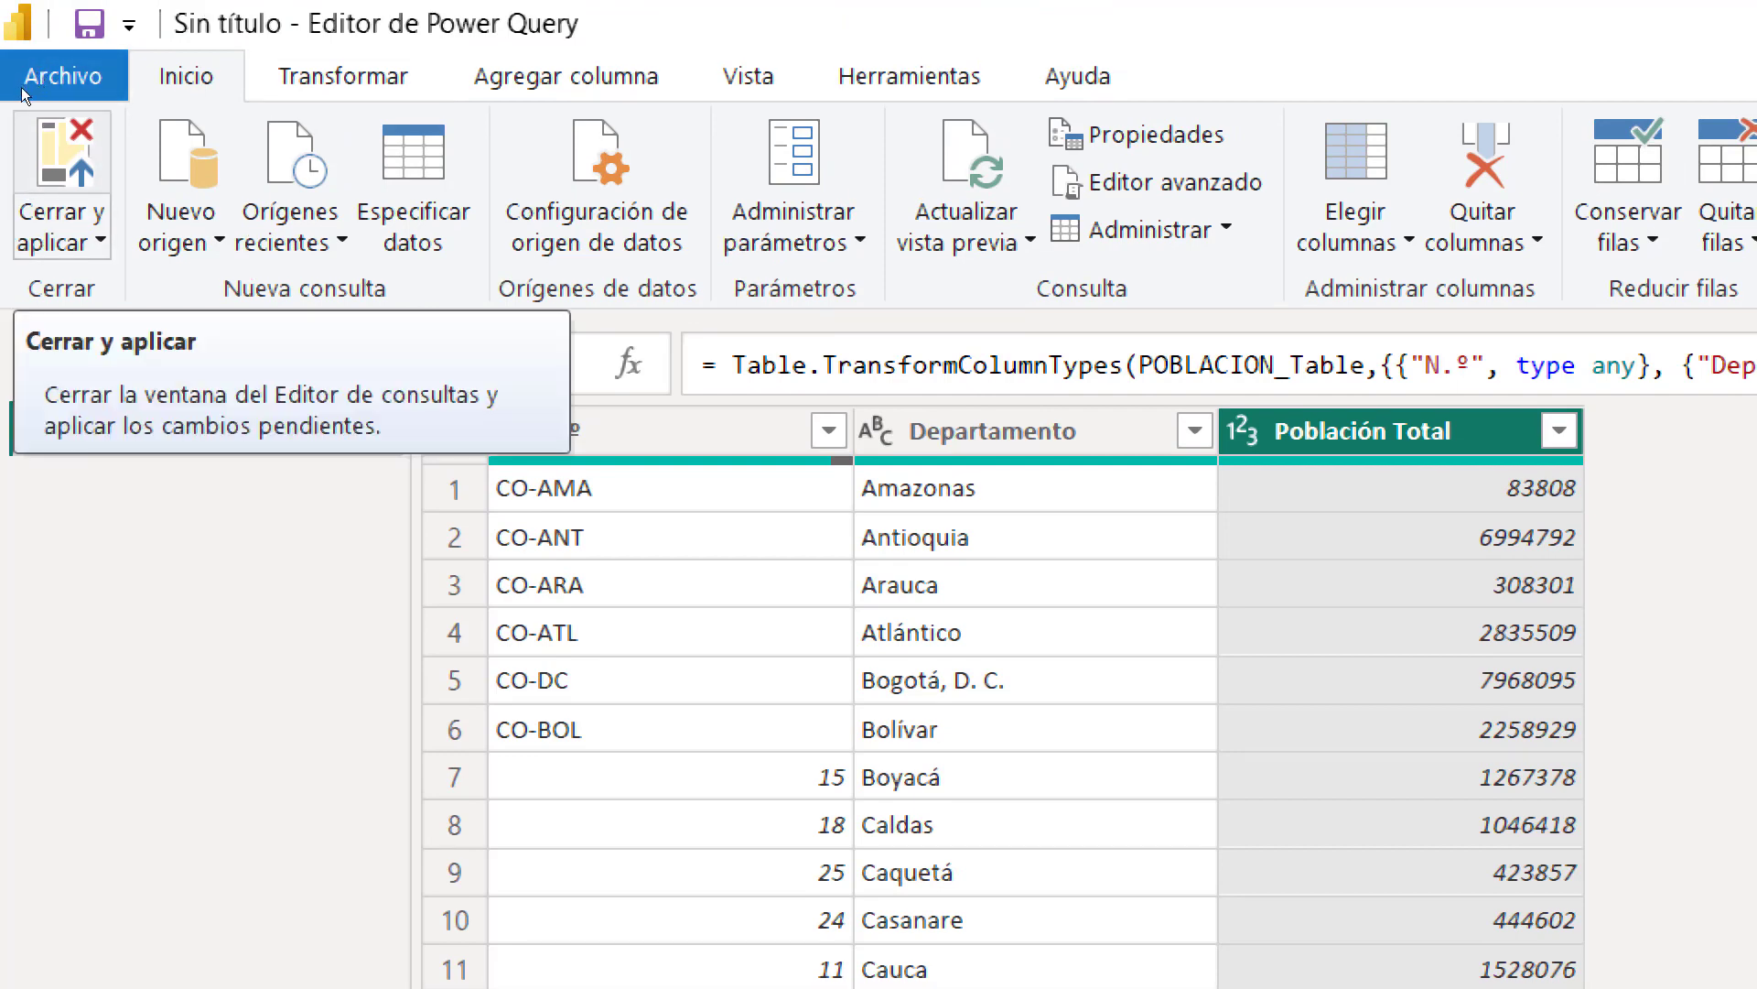
# Close Power Query applying the pending changes, and display the POBLACION table in the data view
pyautogui.click(62, 151)
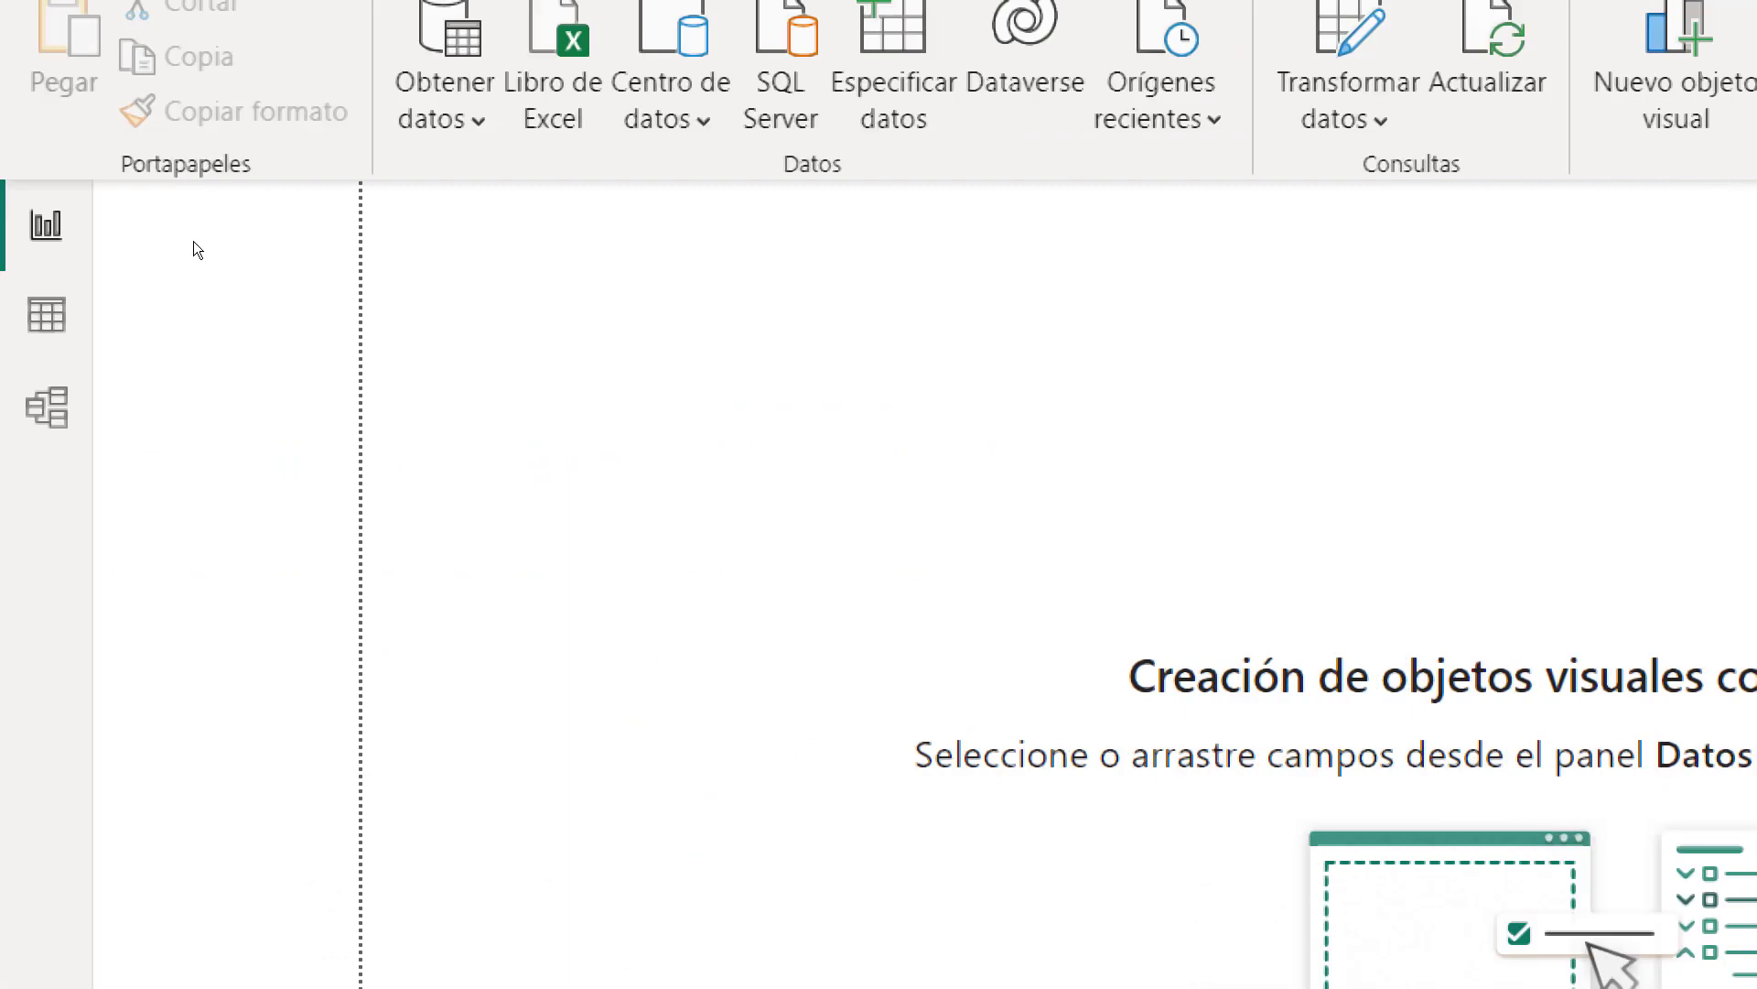
pyautogui.click(24, 256)
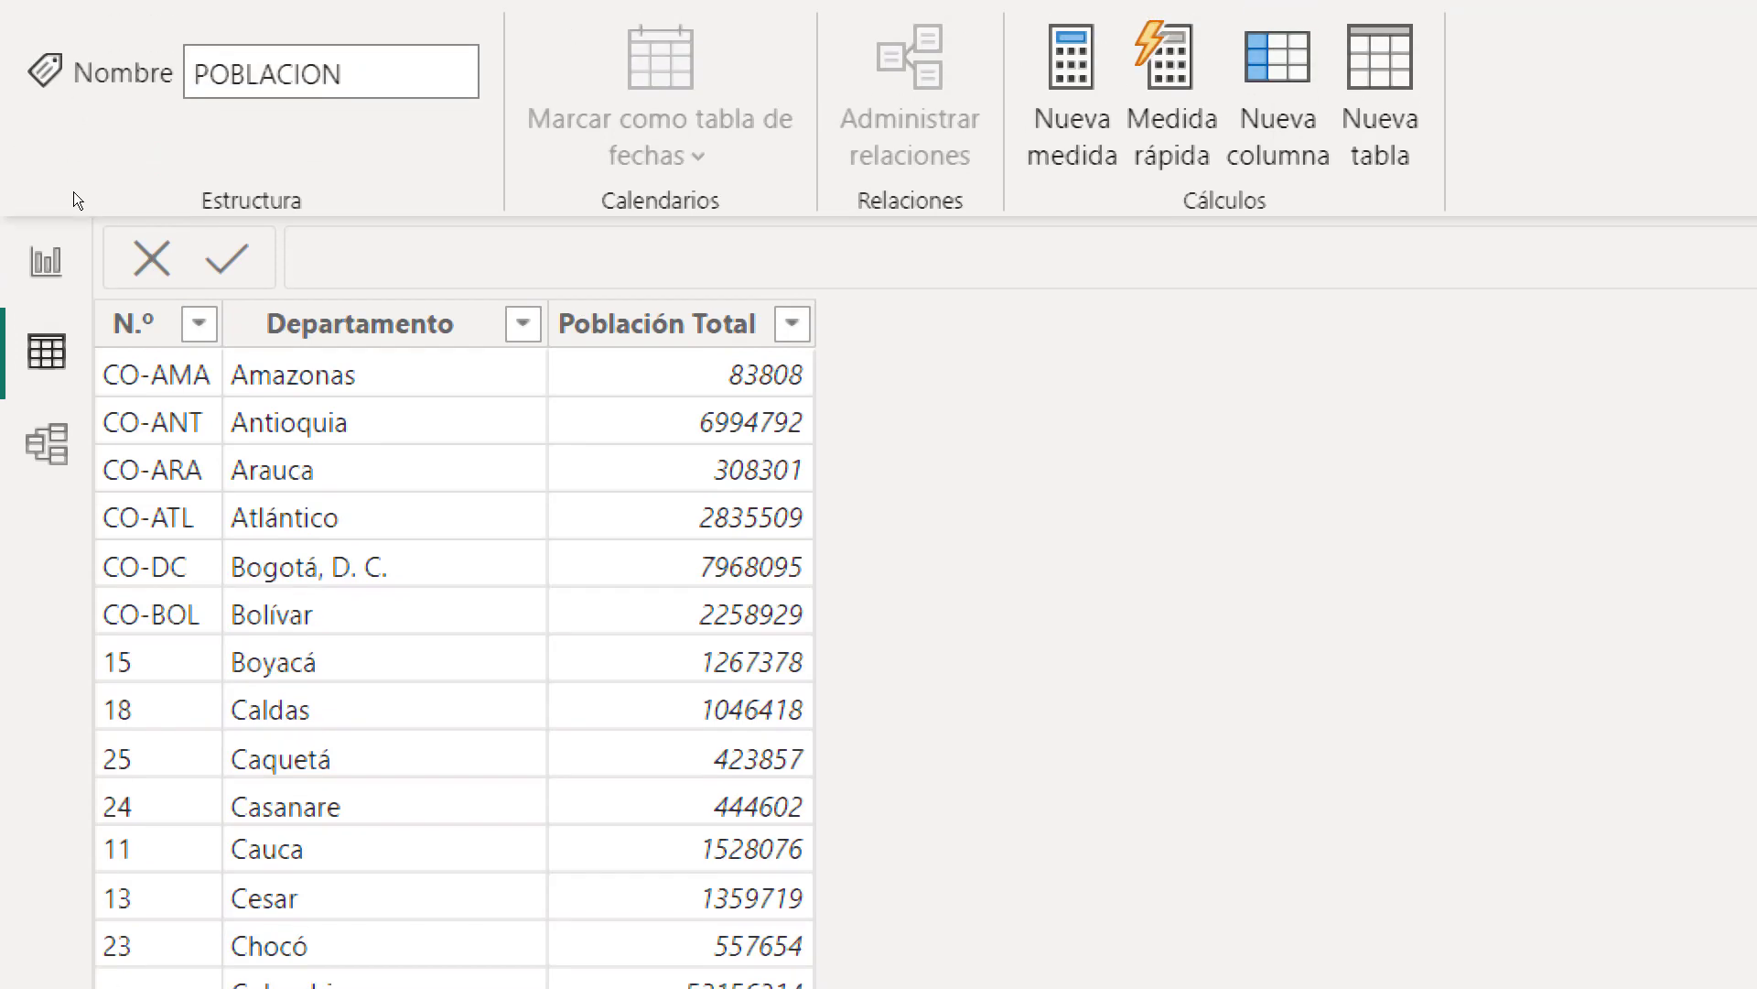
# Switch to the report view, then return the screen magnification to 100% and minimize the Magnifier
pyautogui.click(39, 216)
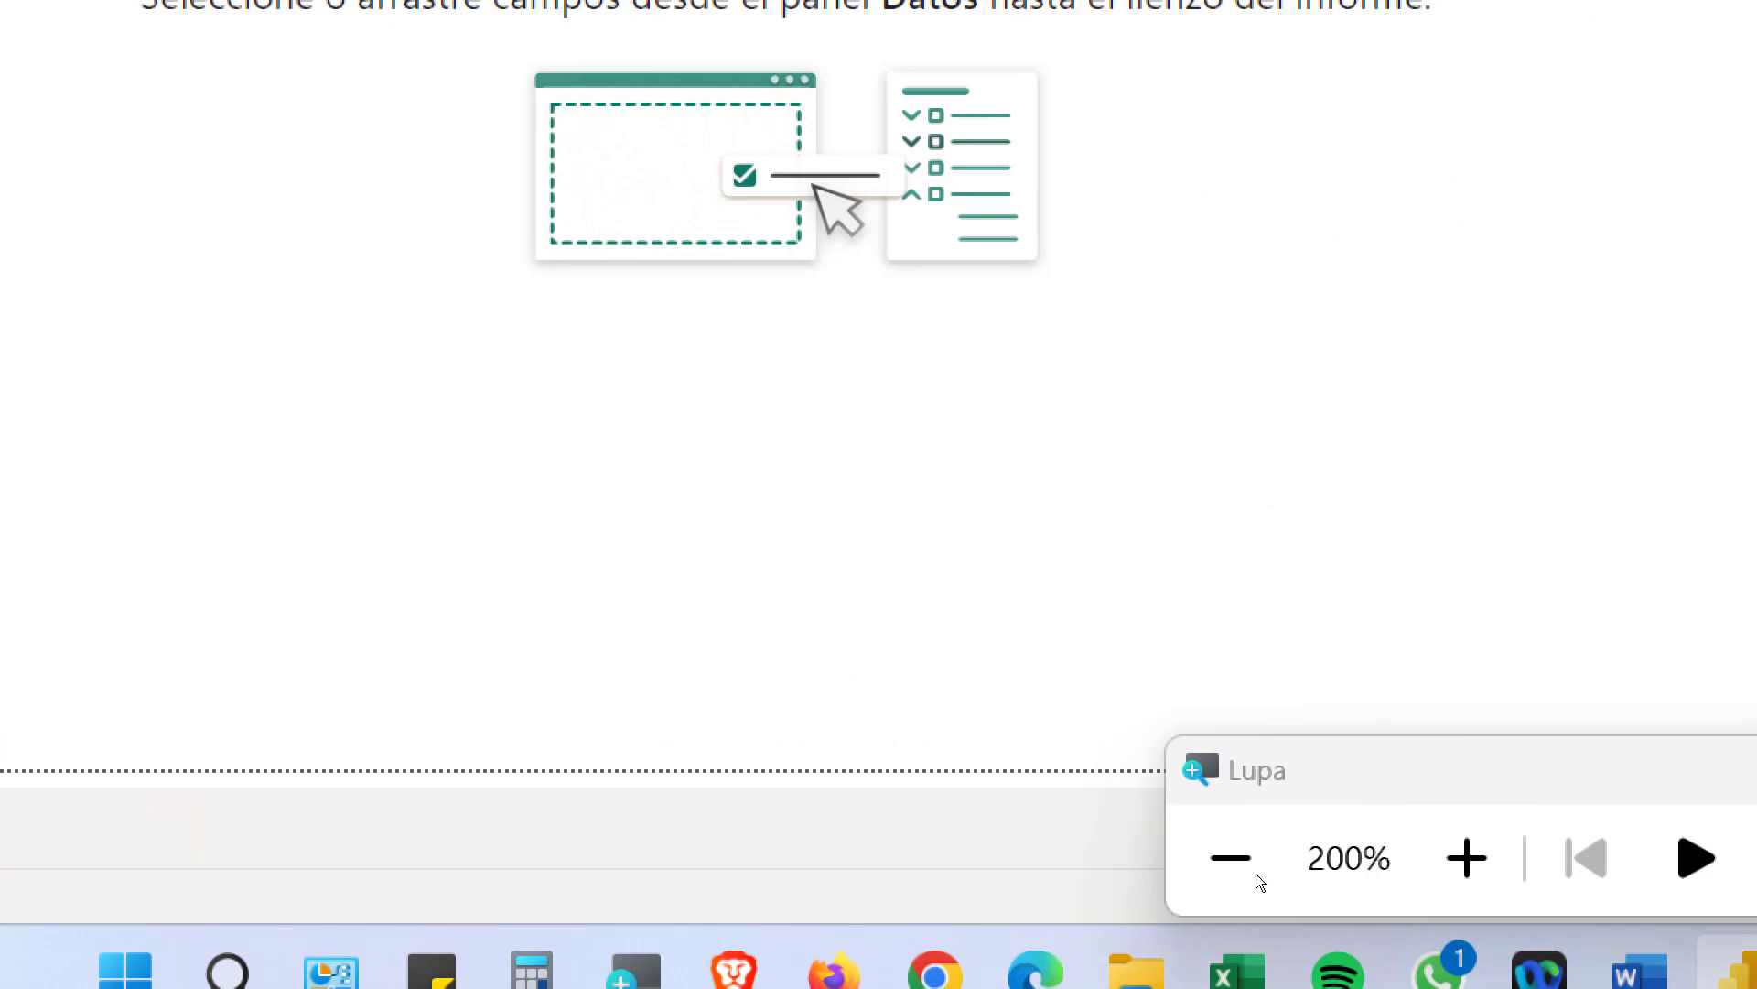
pyautogui.click(1233, 858)
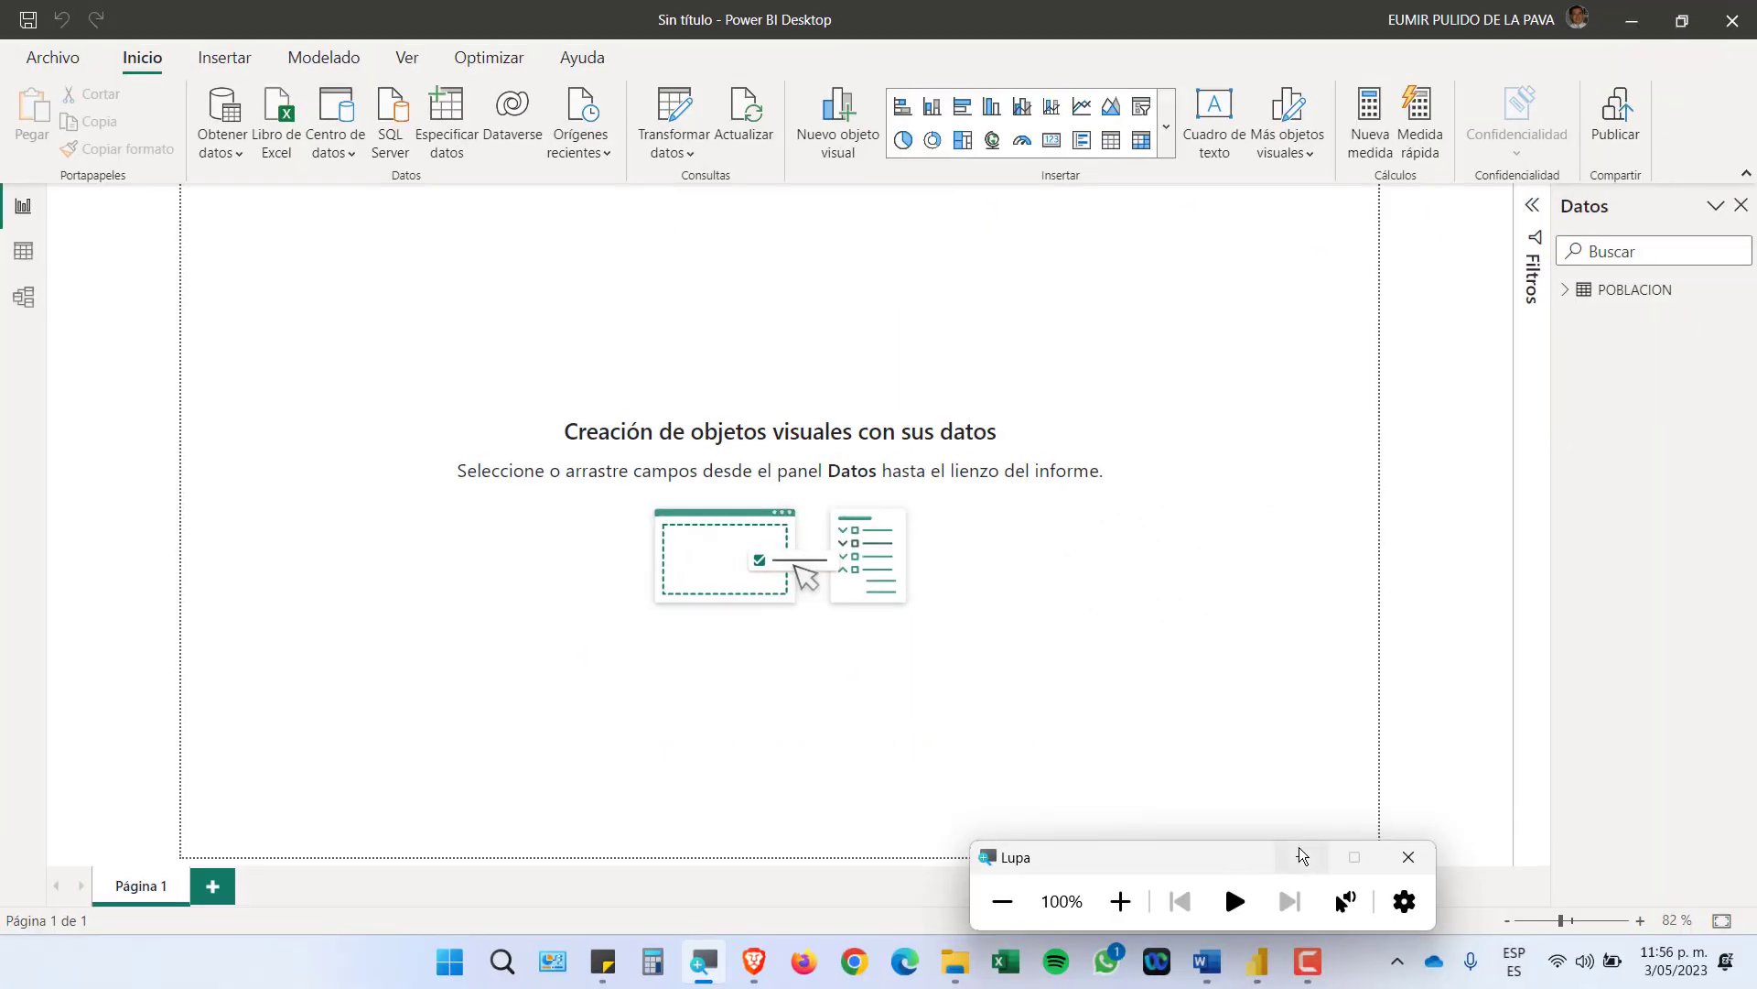
pyautogui.click(1300, 857)
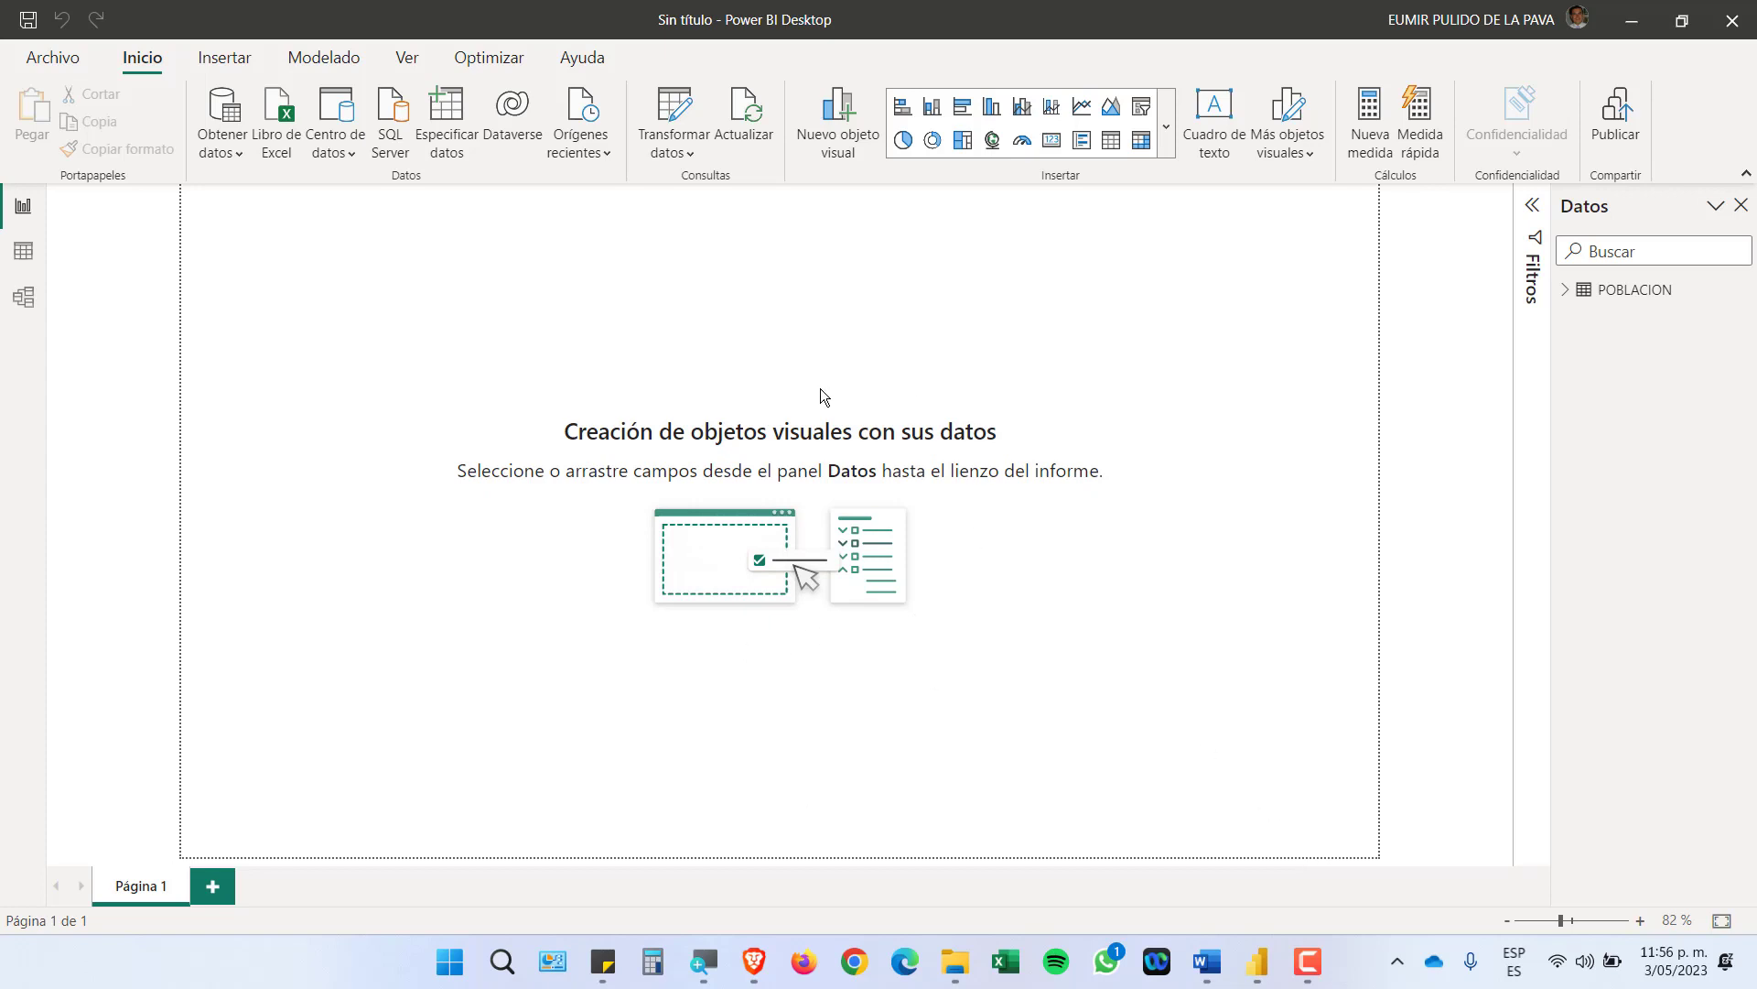
# Expand and collapse the Filtros pane, and close the Datos pane
pyautogui.click(1523, 226)
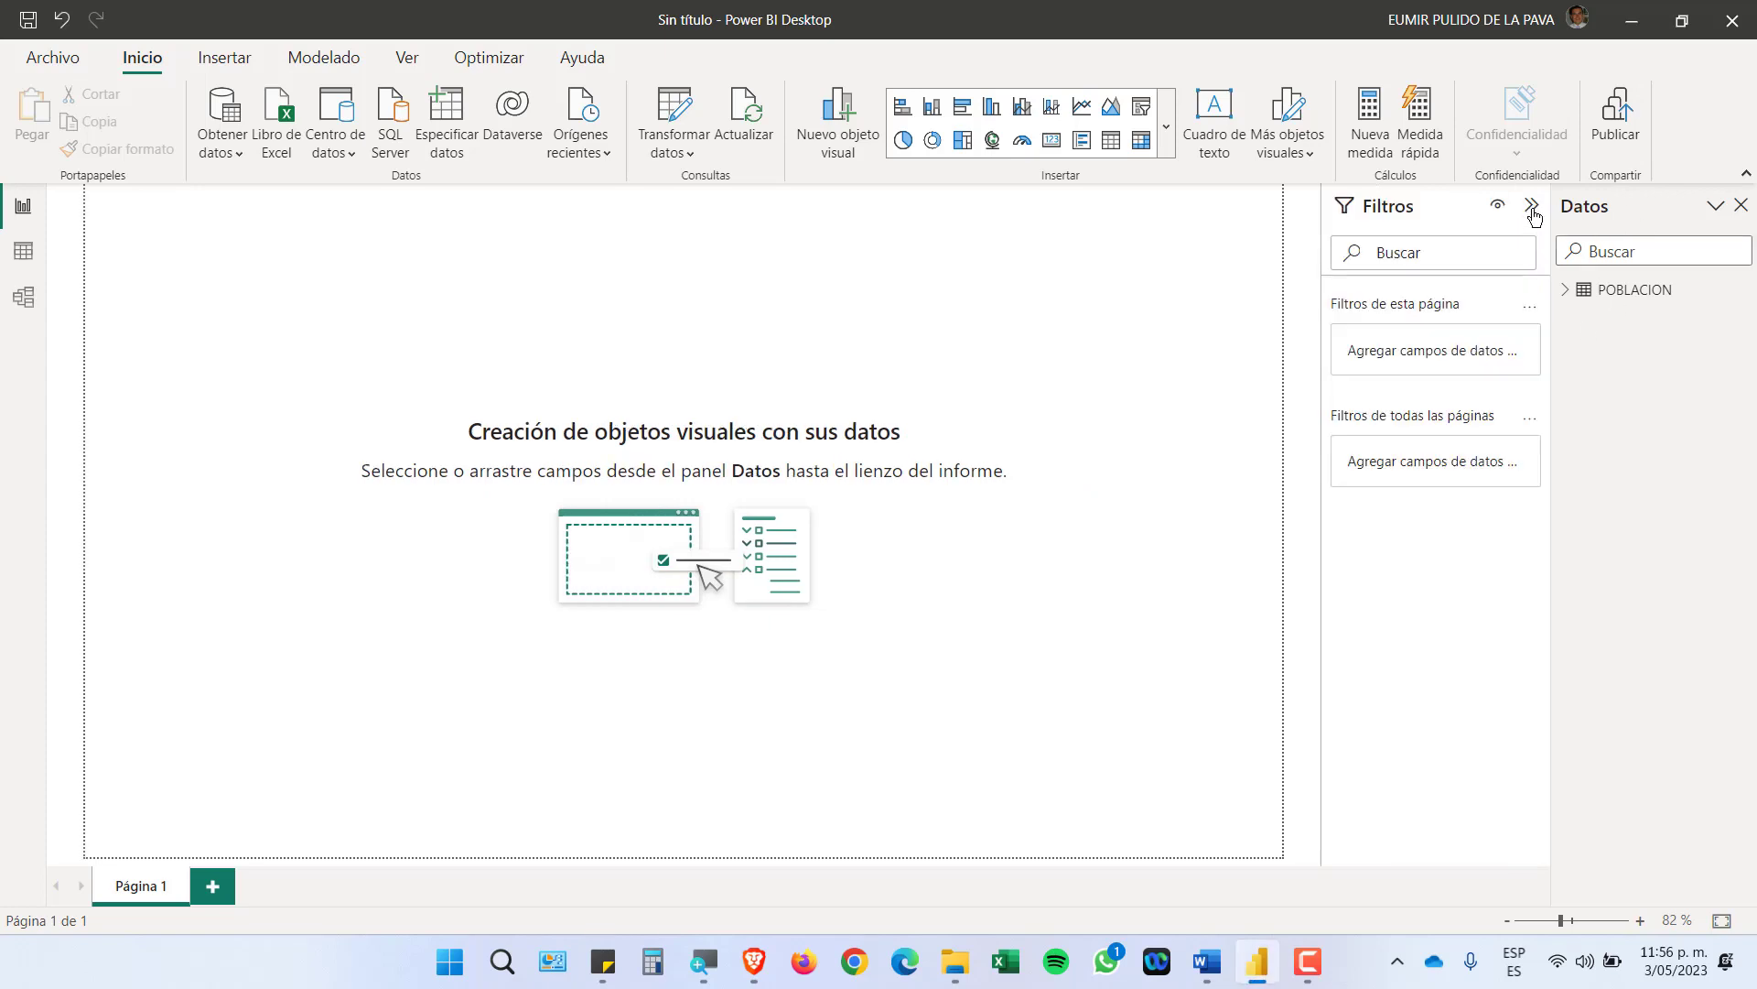
pyautogui.click(1532, 207)
pyautogui.click(1740, 207)
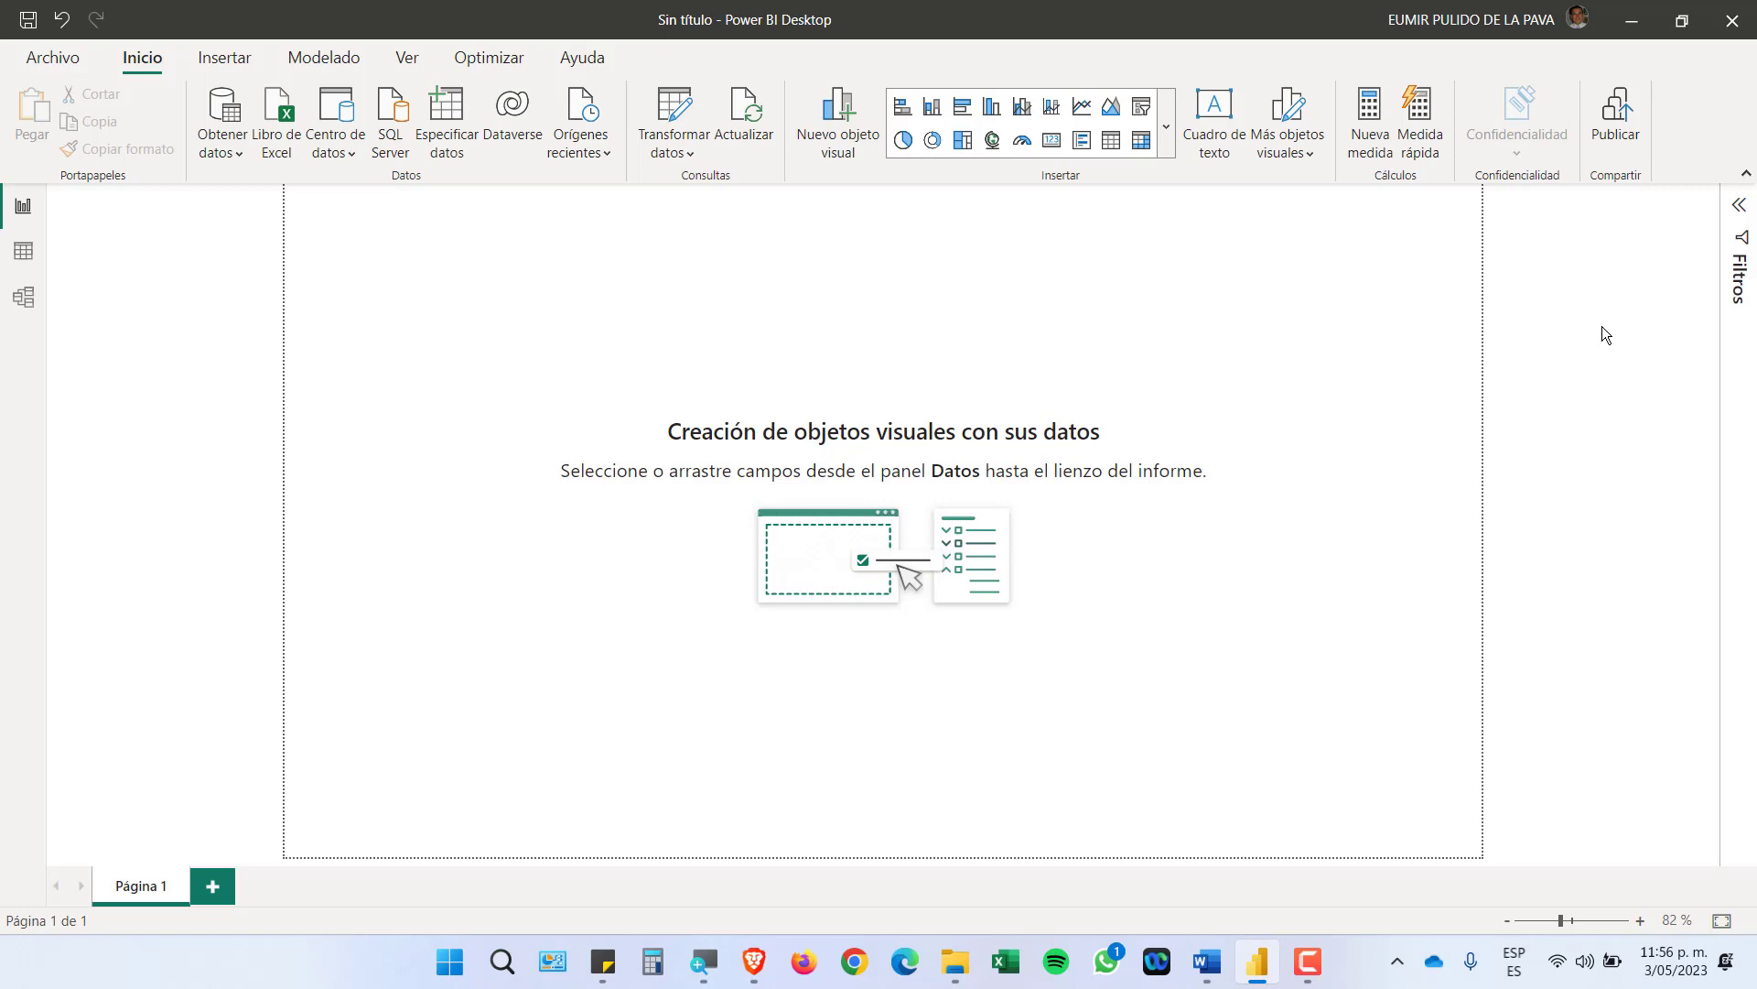
# Examine the gallery of visual types and the commands offered for inserting elements into the report
pyautogui.click(1207, 961)
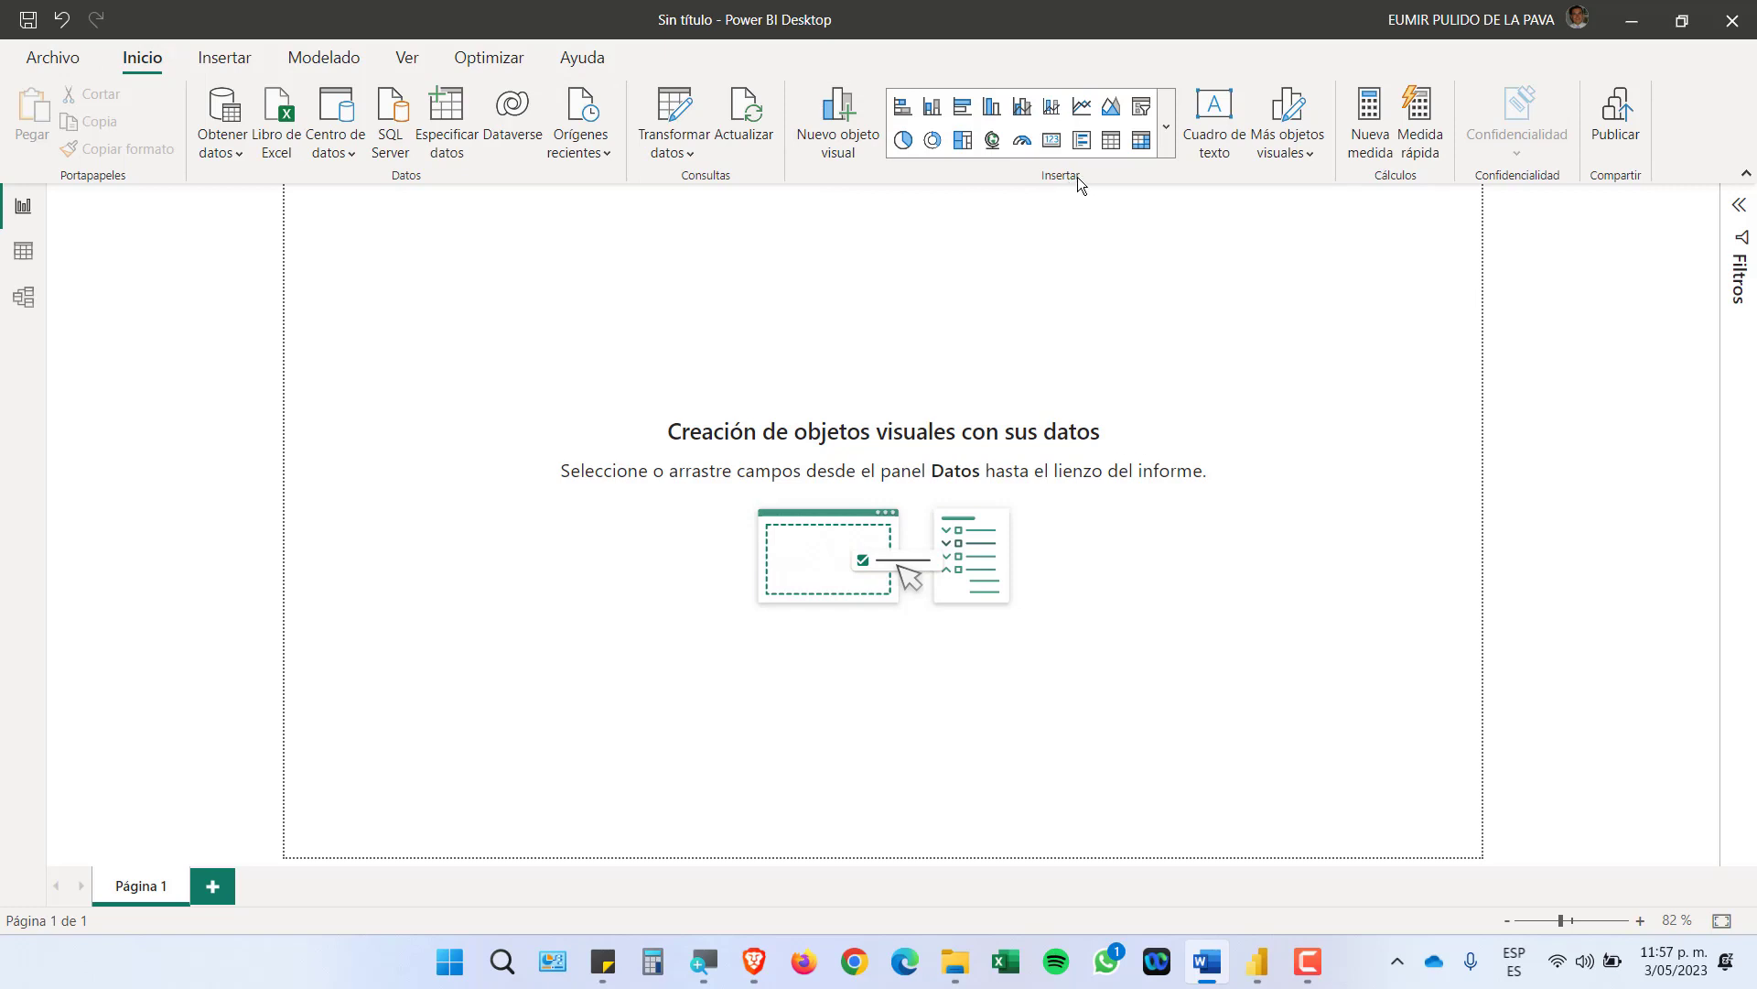
pyautogui.click(1164, 138)
pyautogui.click(1164, 137)
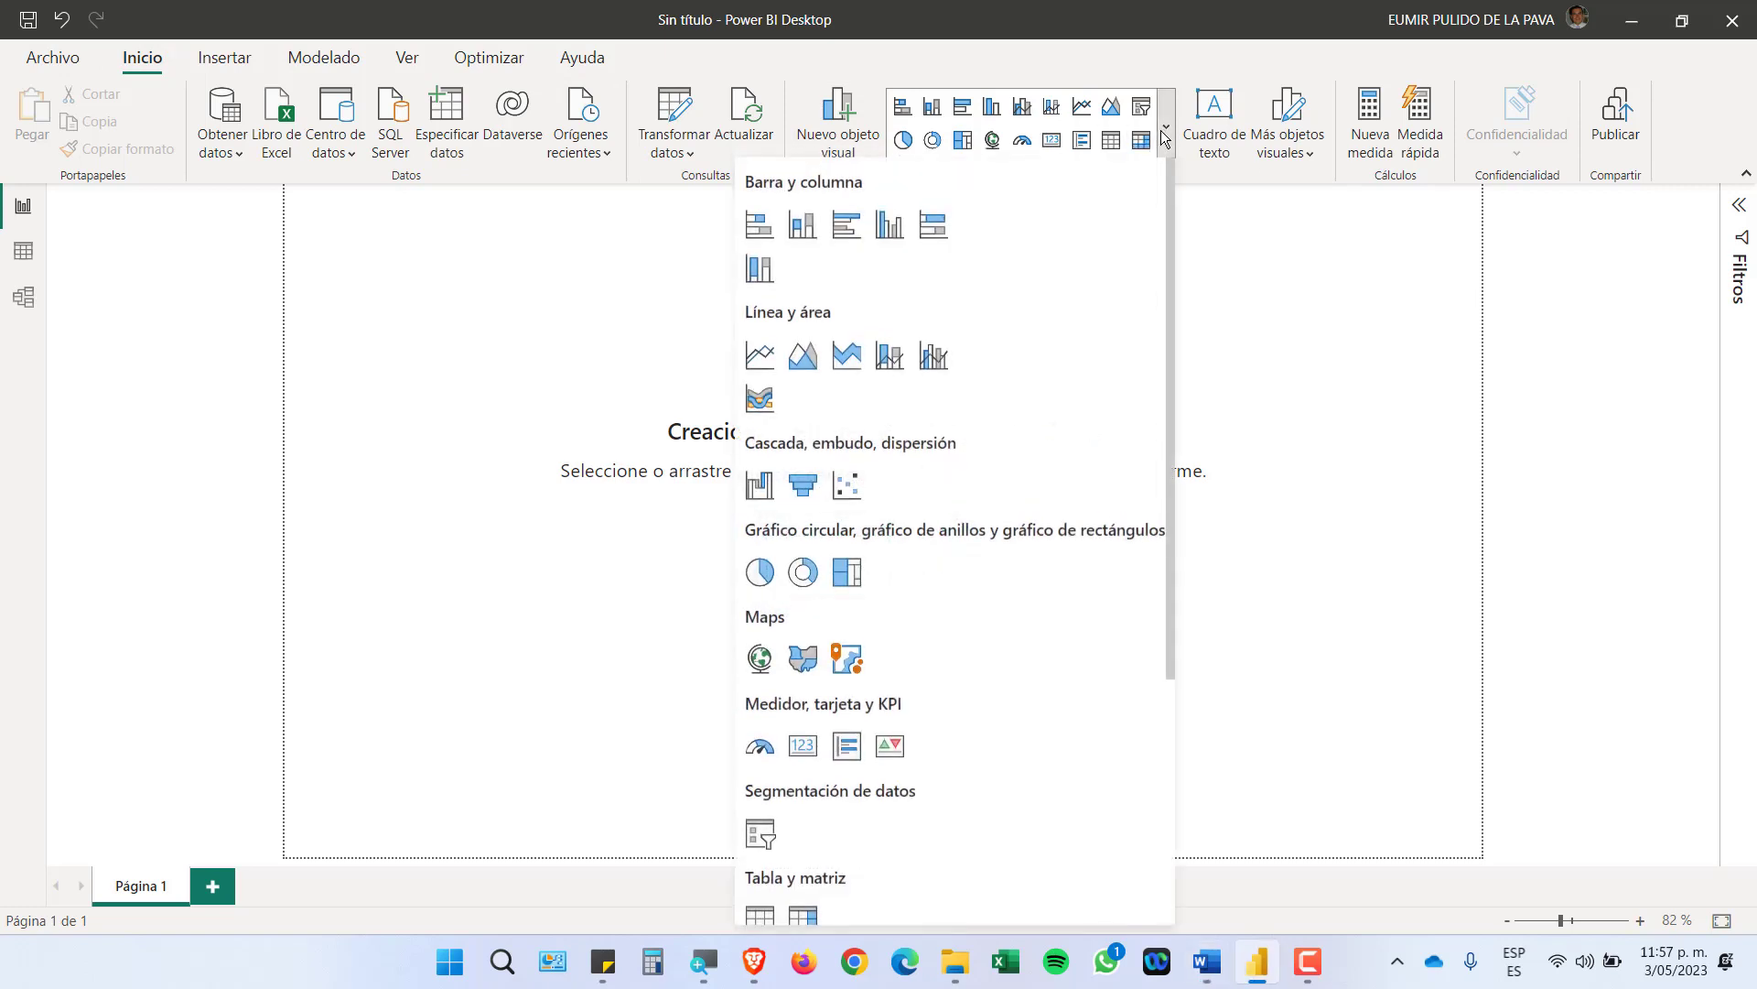
pyautogui.moveTo(1173, 188); pyautogui.dragTo(1166, 142)
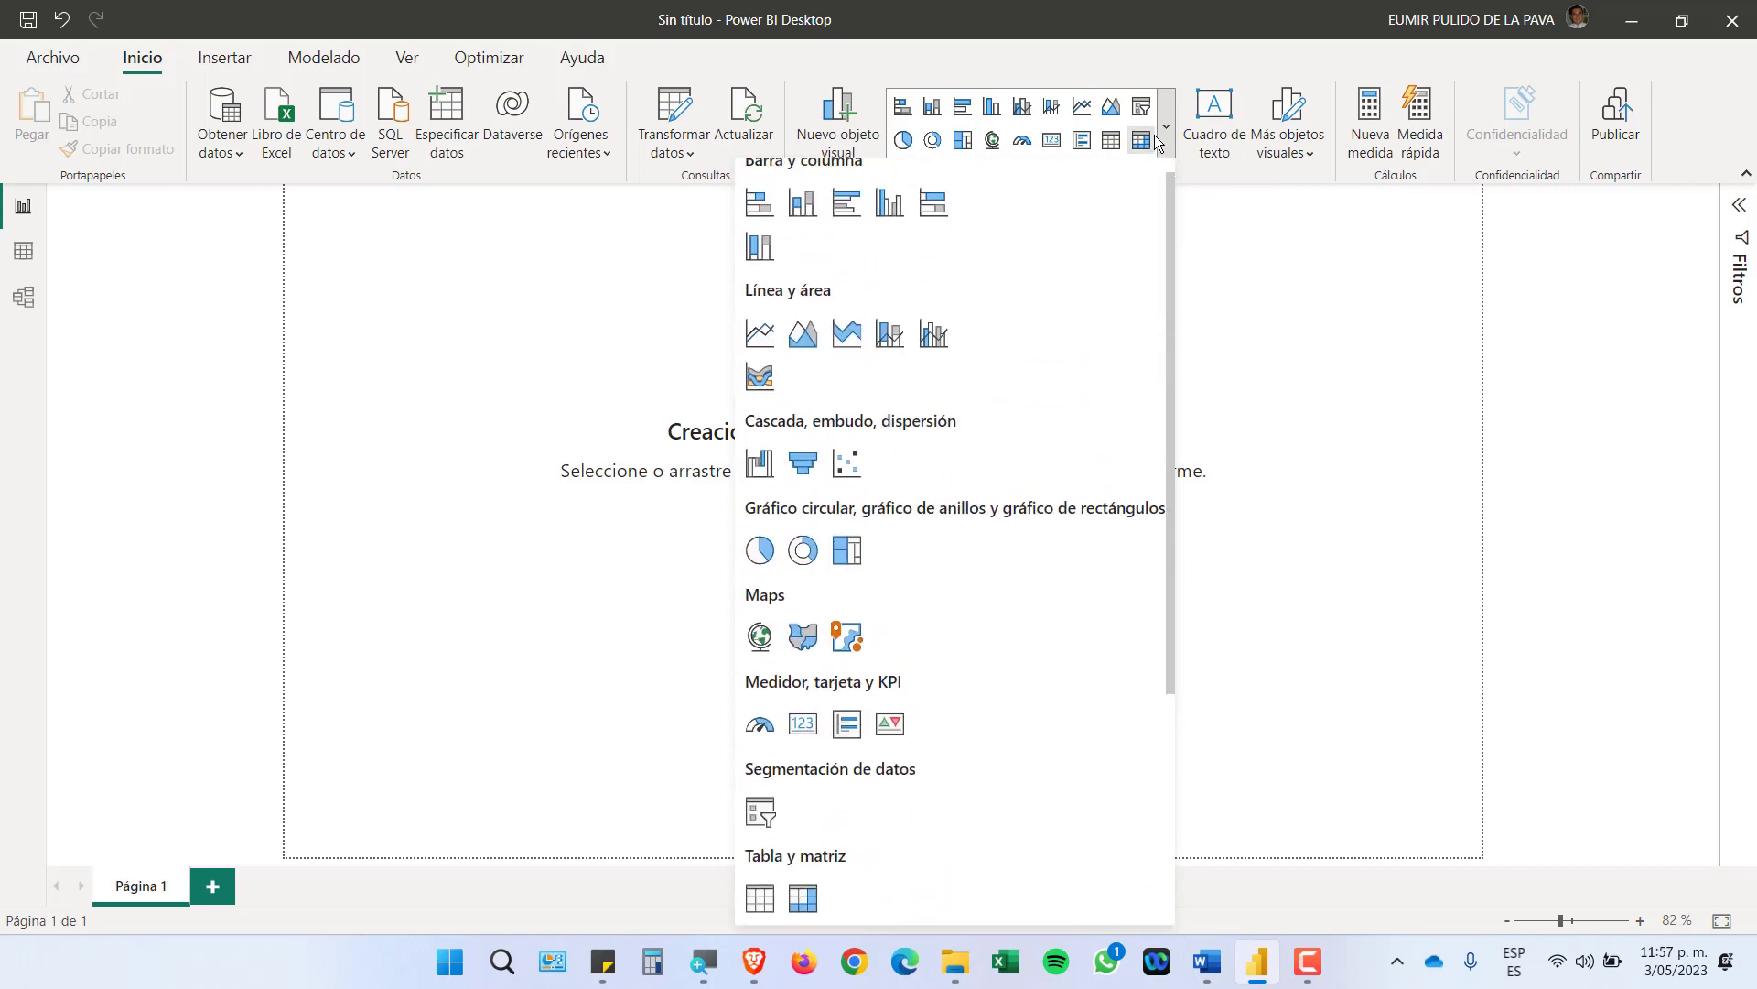
pyautogui.click(1164, 139)
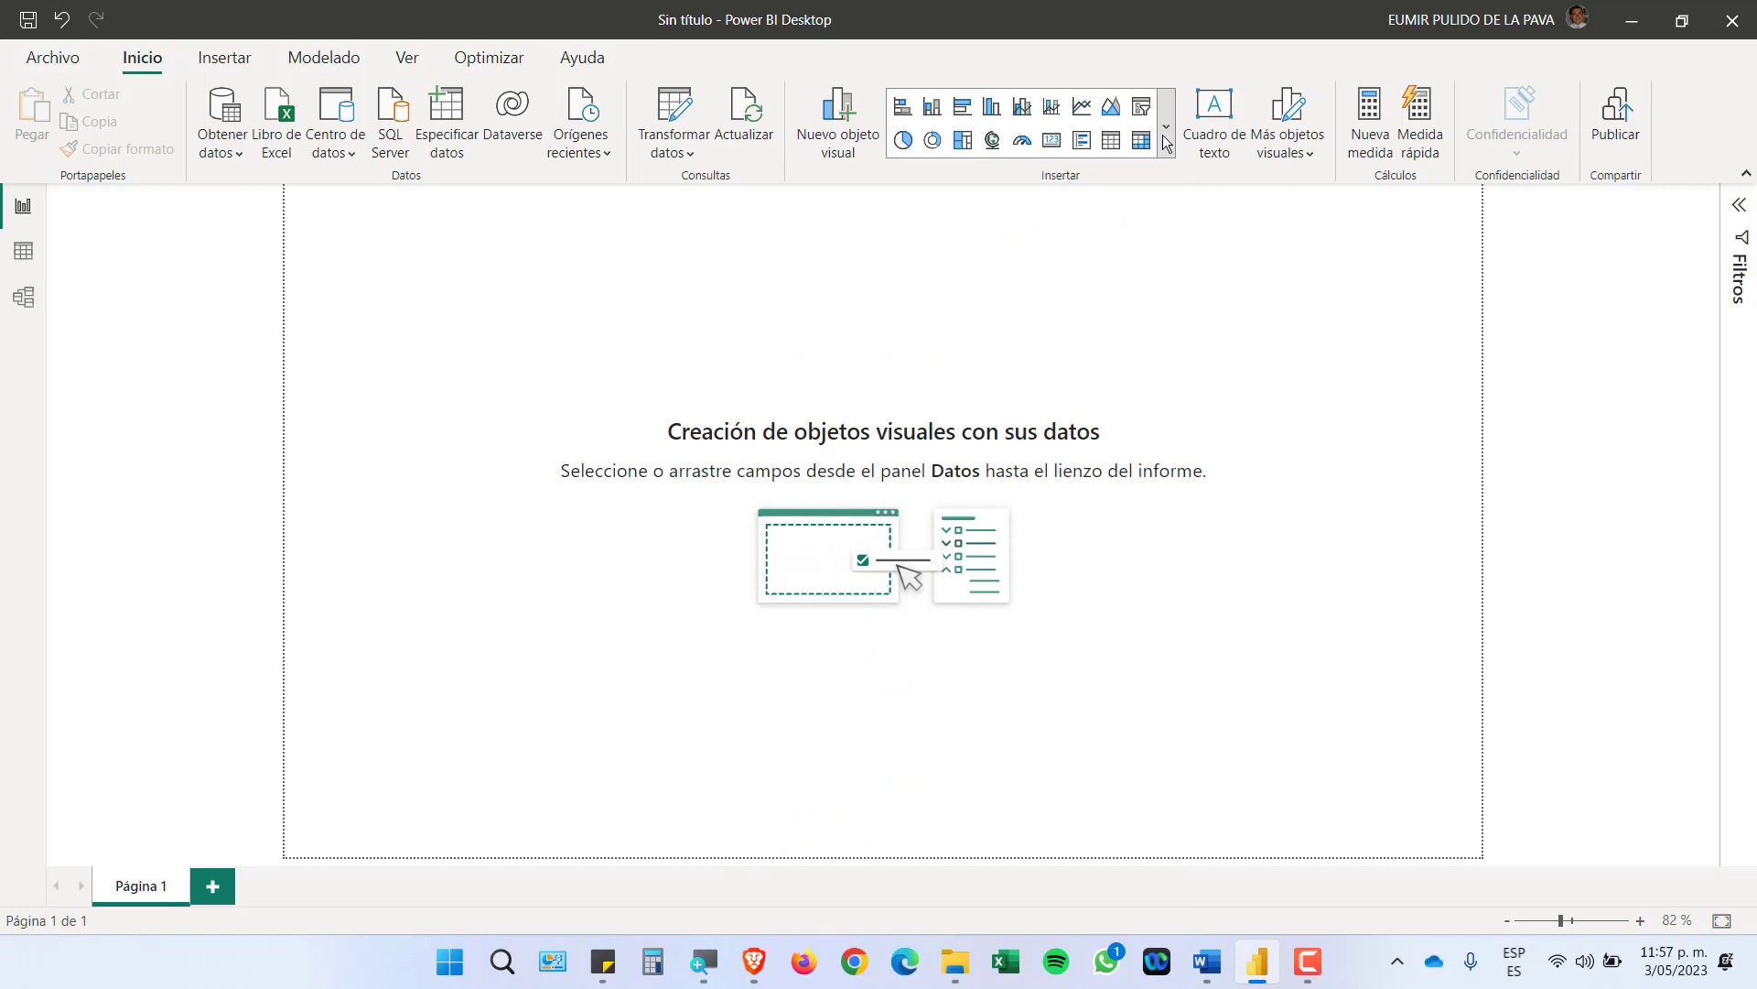
pyautogui.click(408, 57)
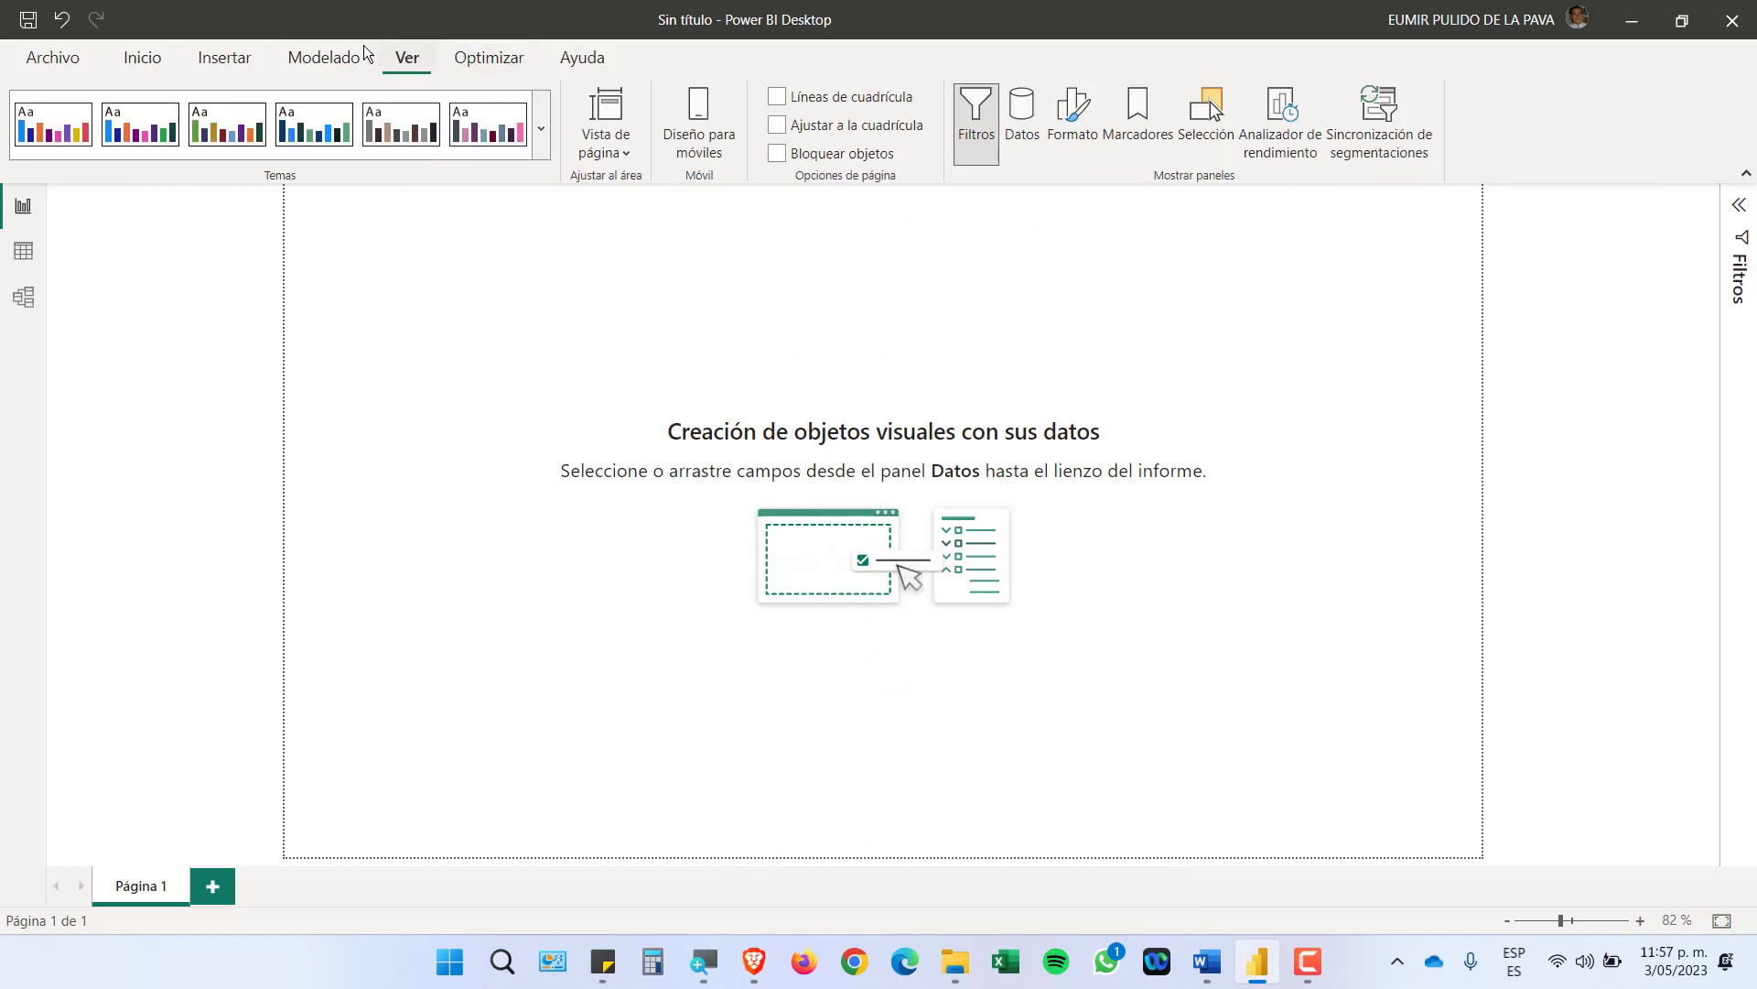
pyautogui.click(238, 62)
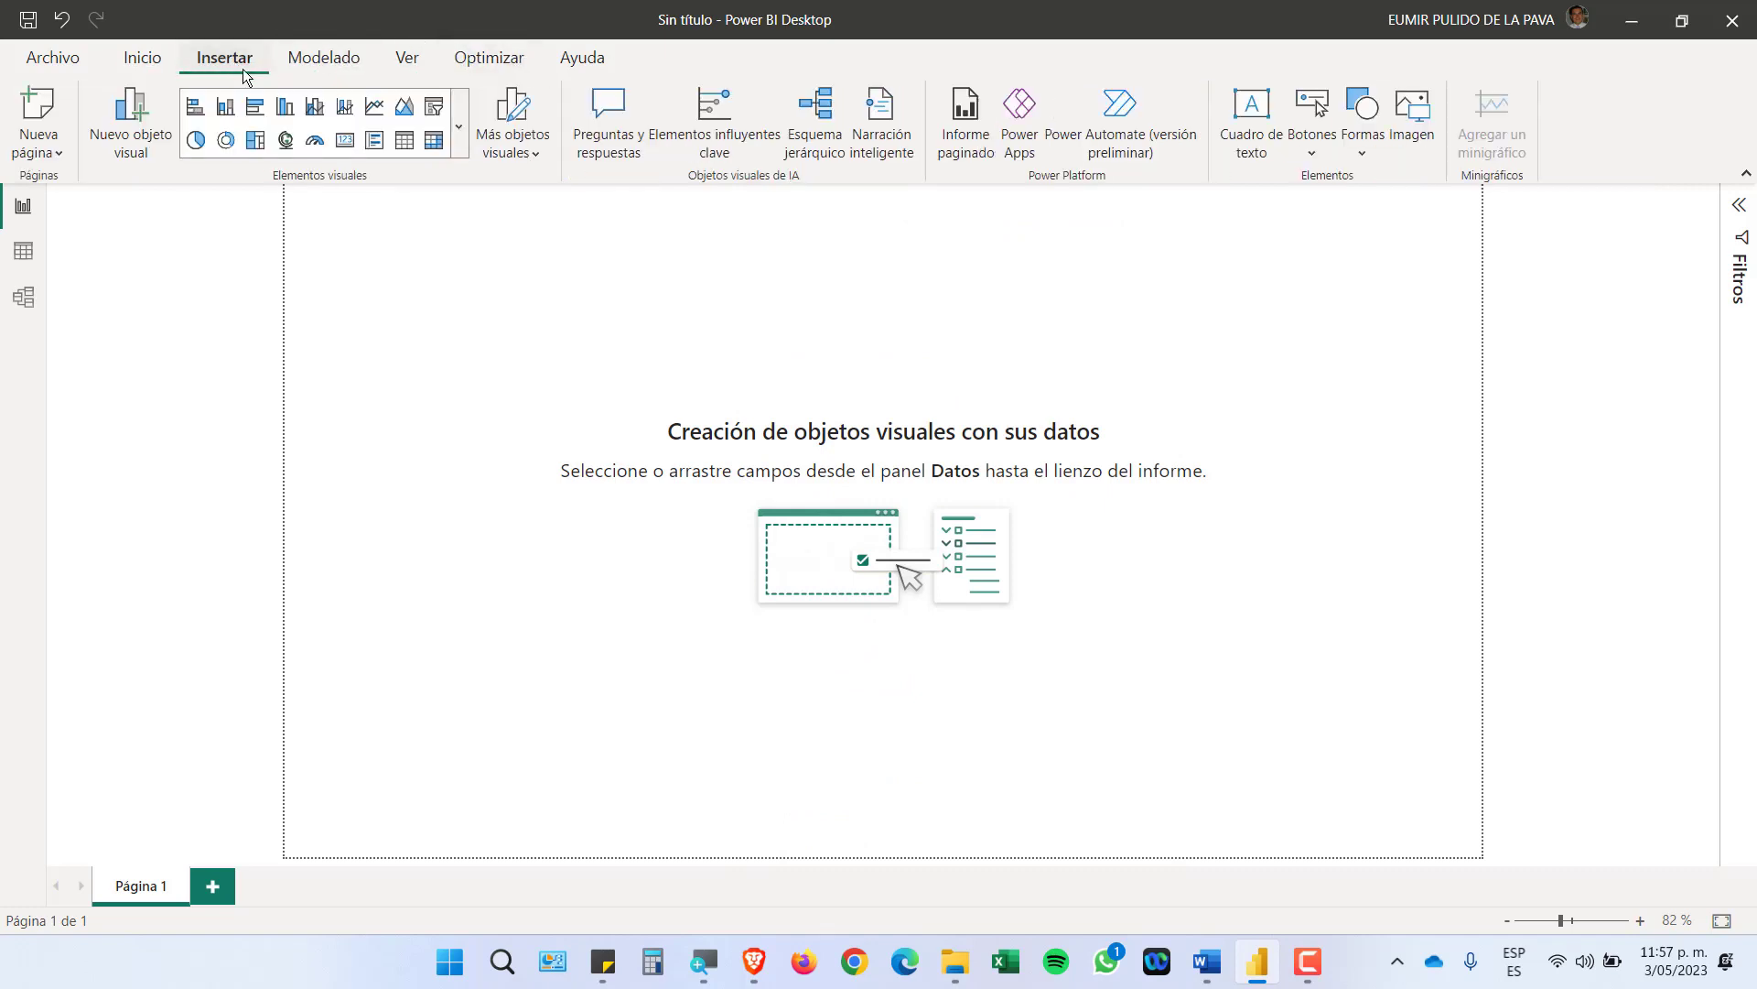
pyautogui.click(462, 138)
pyautogui.click(467, 138)
pyautogui.click(466, 135)
pyautogui.click(459, 137)
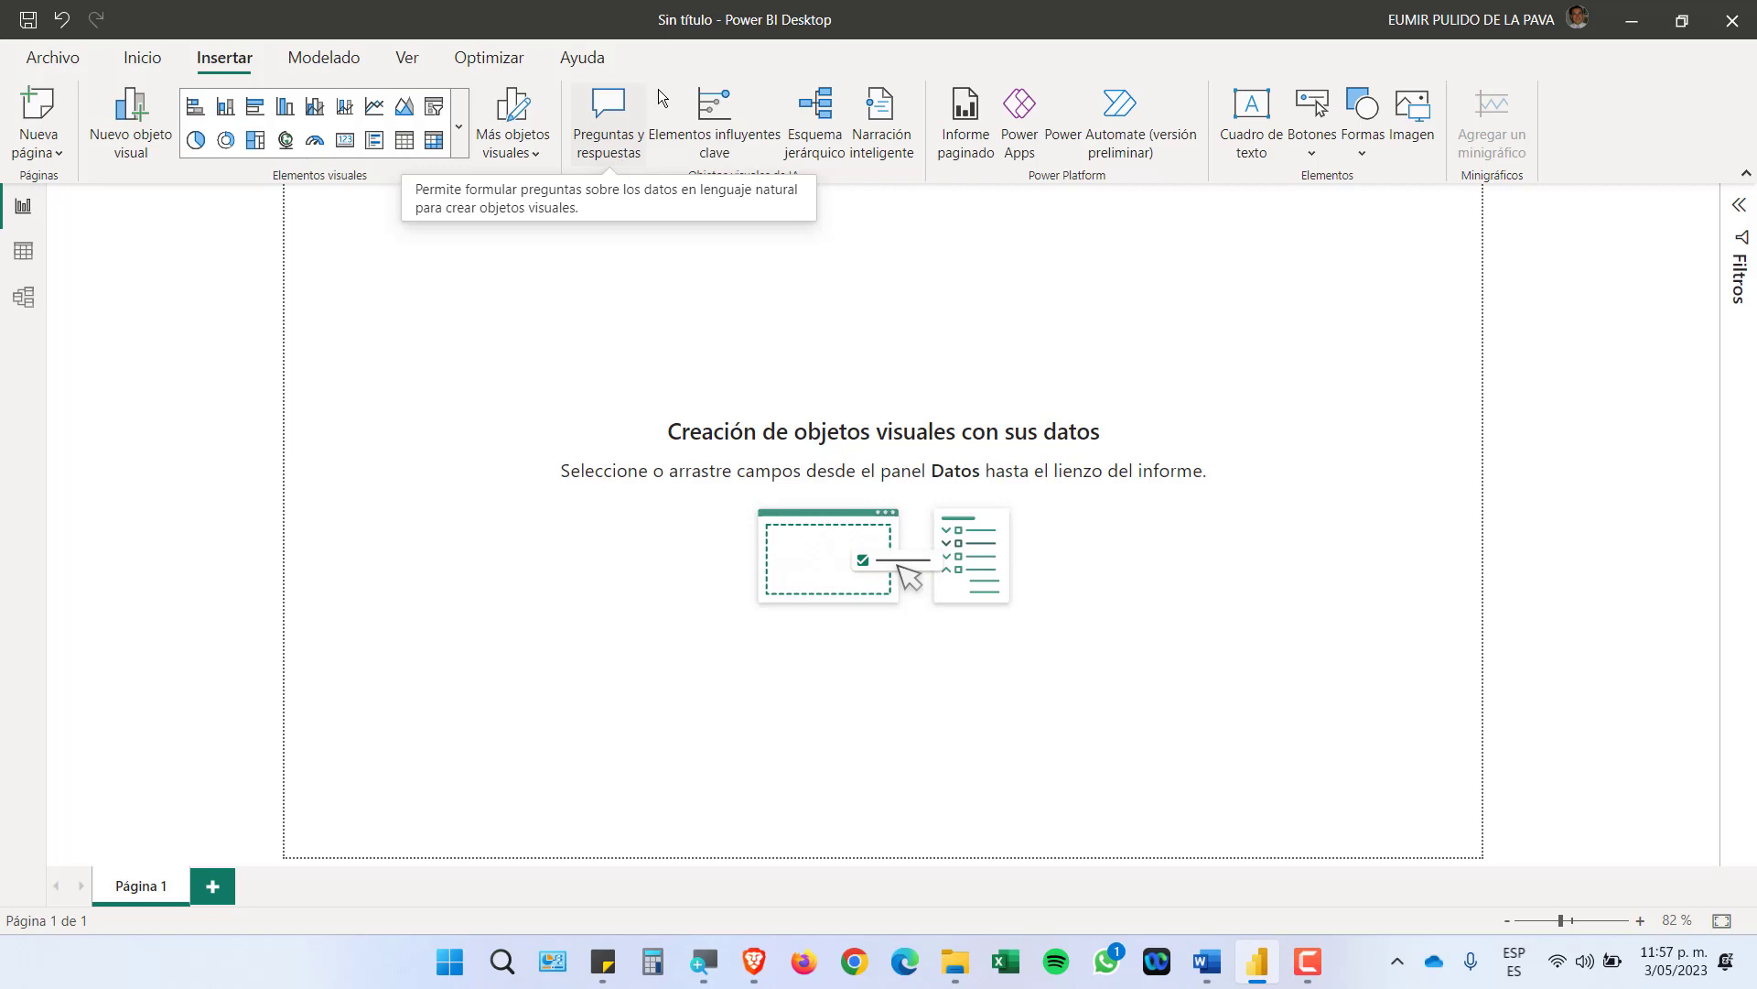
# Disable the preview feature Interacción en el objeto in the global options at 200% screen magnification, and accept the restart notice
pyautogui.click(68, 57)
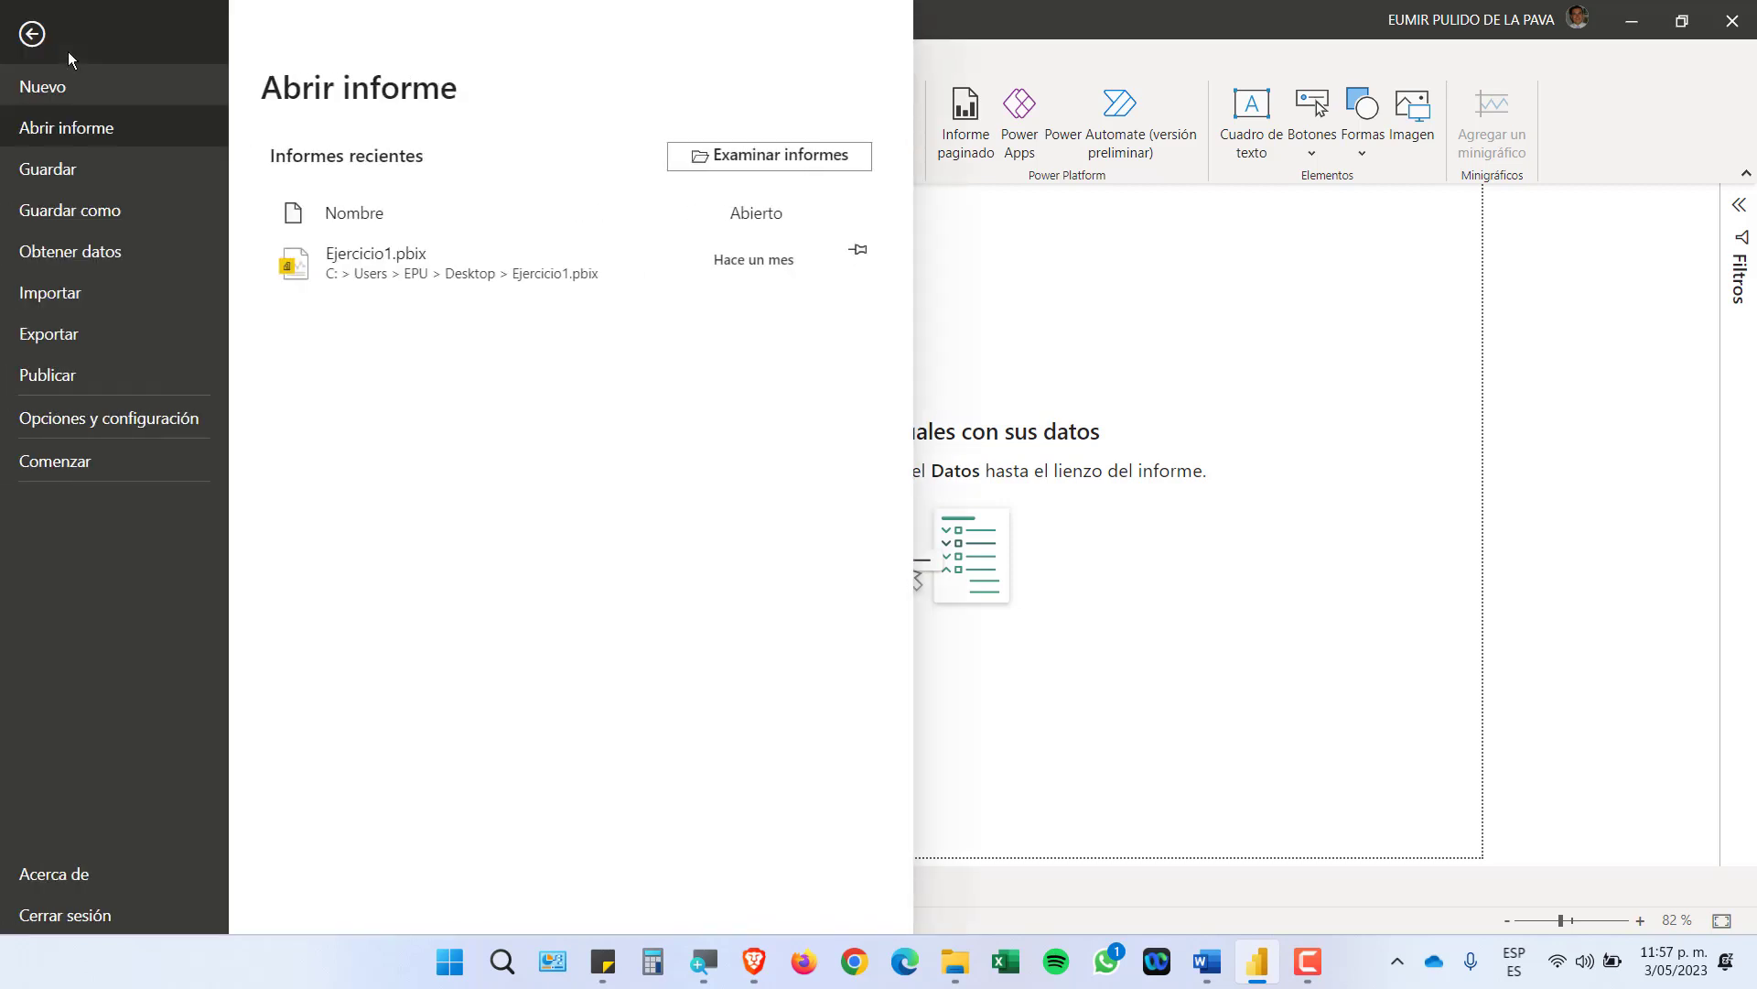
pyautogui.click(166, 420)
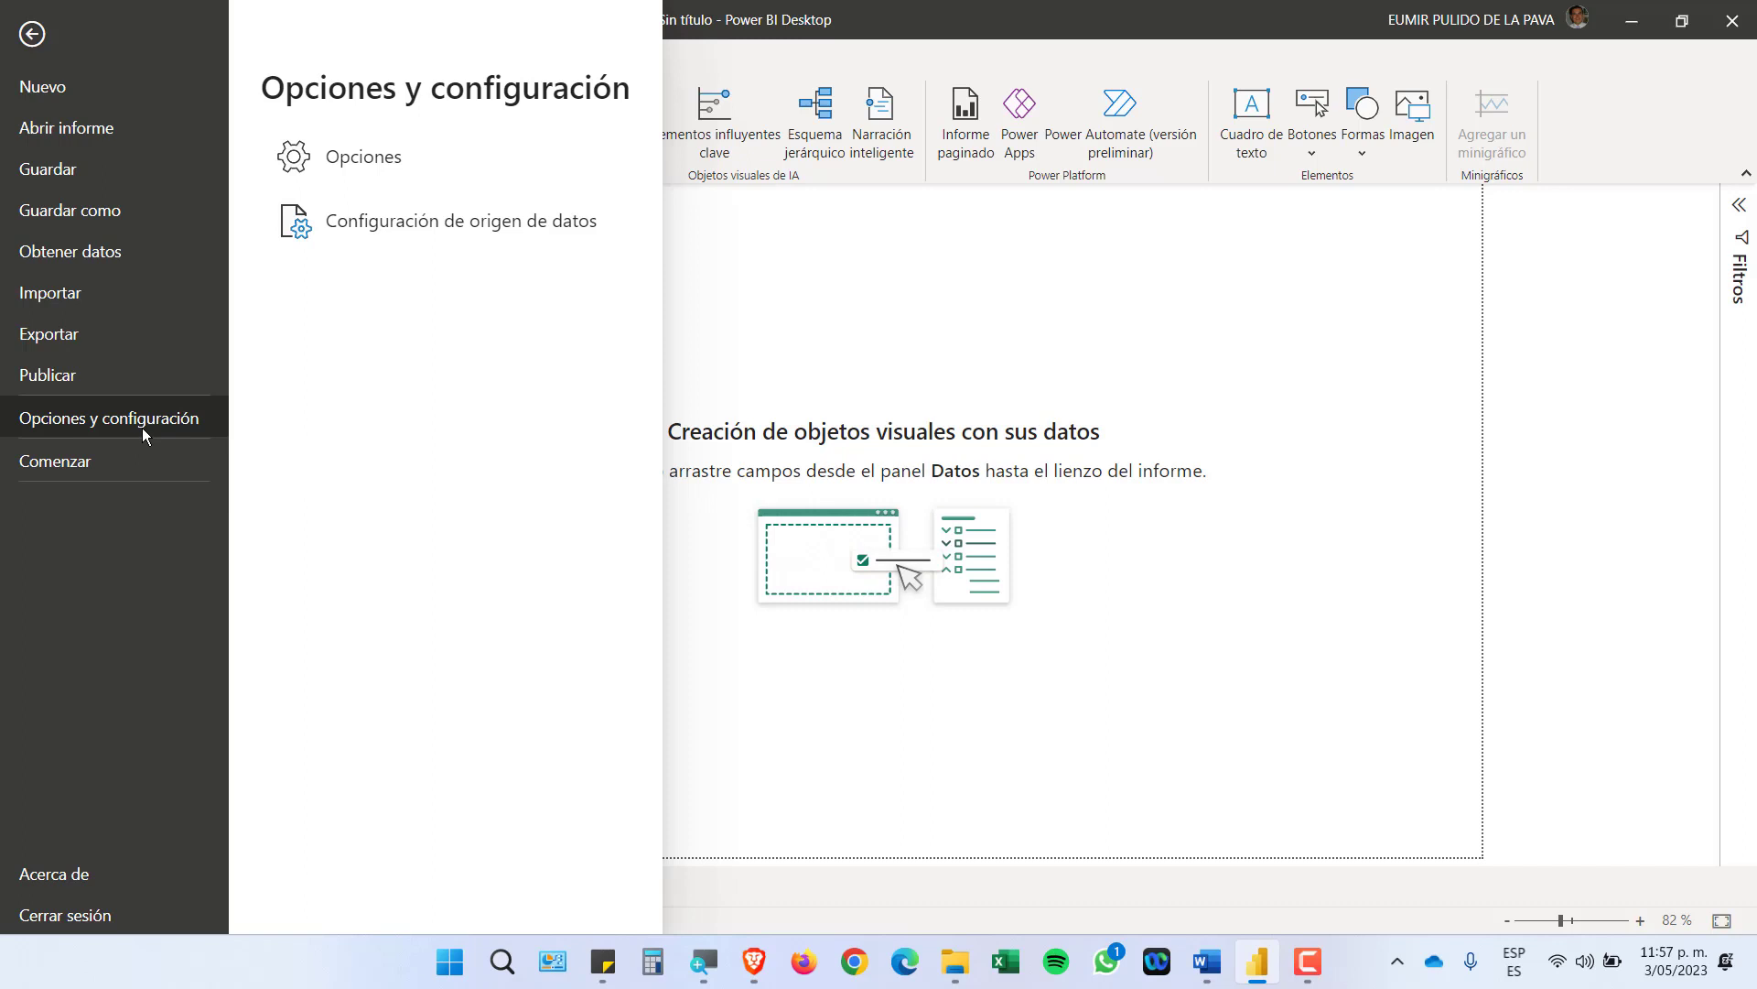
pyautogui.click(383, 156)
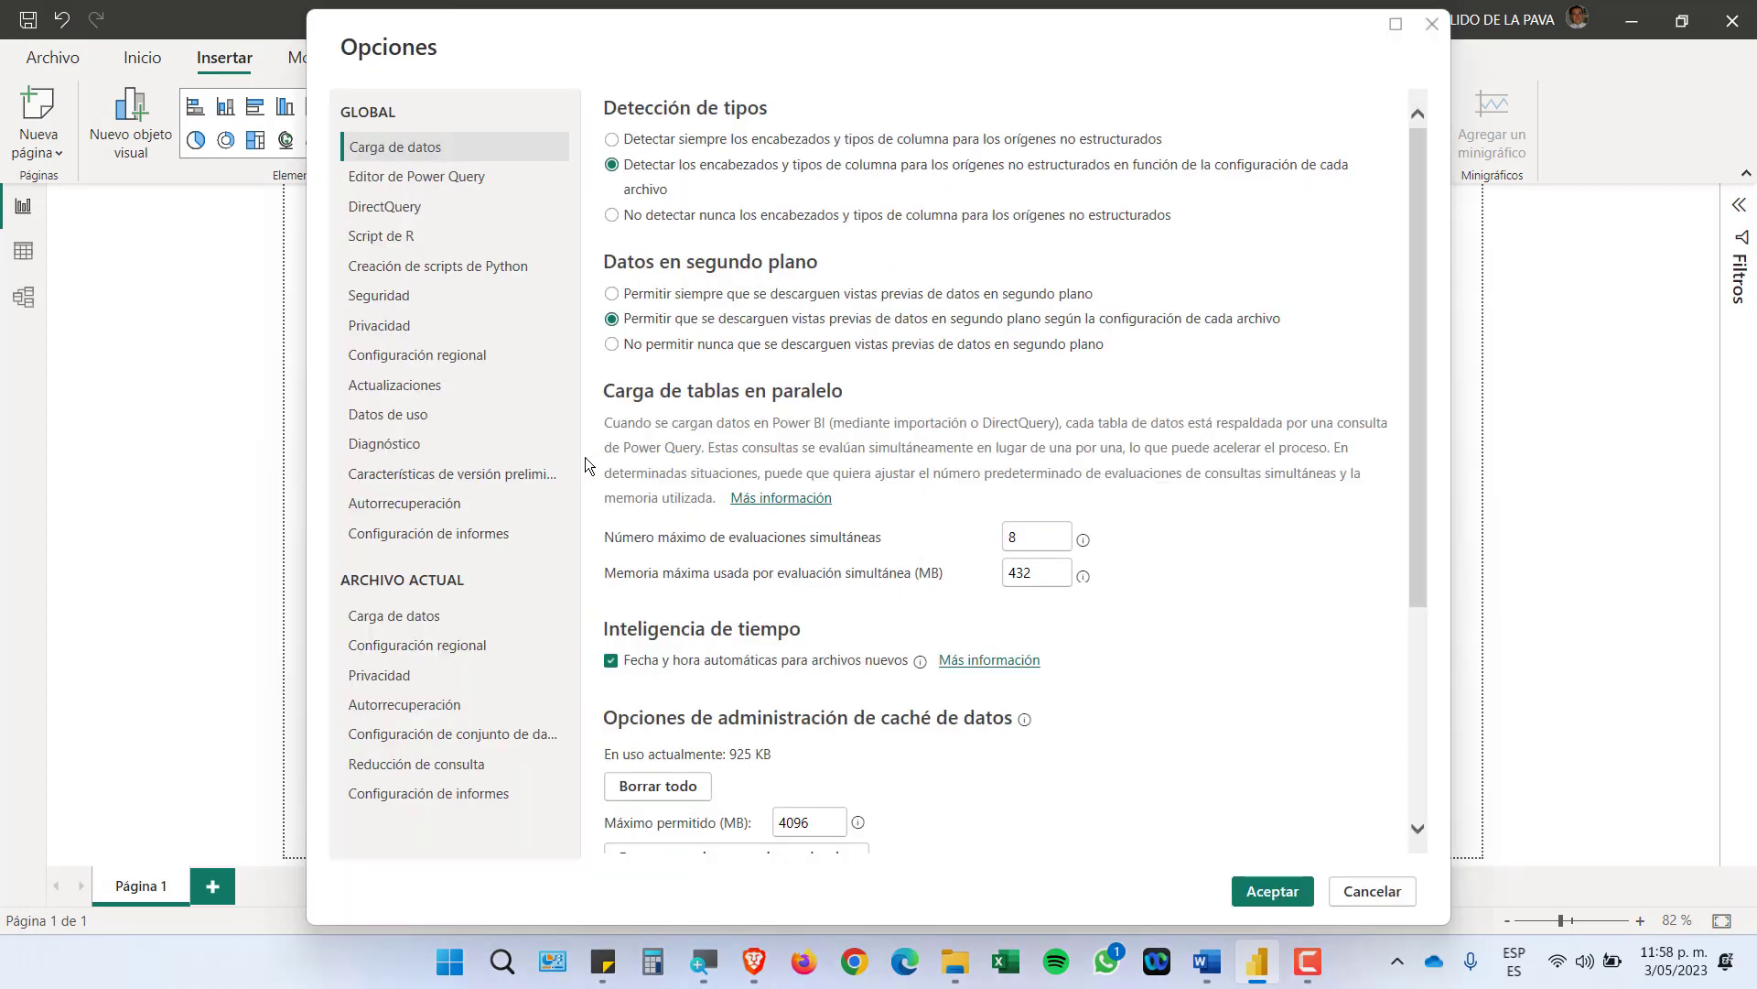
pyautogui.click(448, 475)
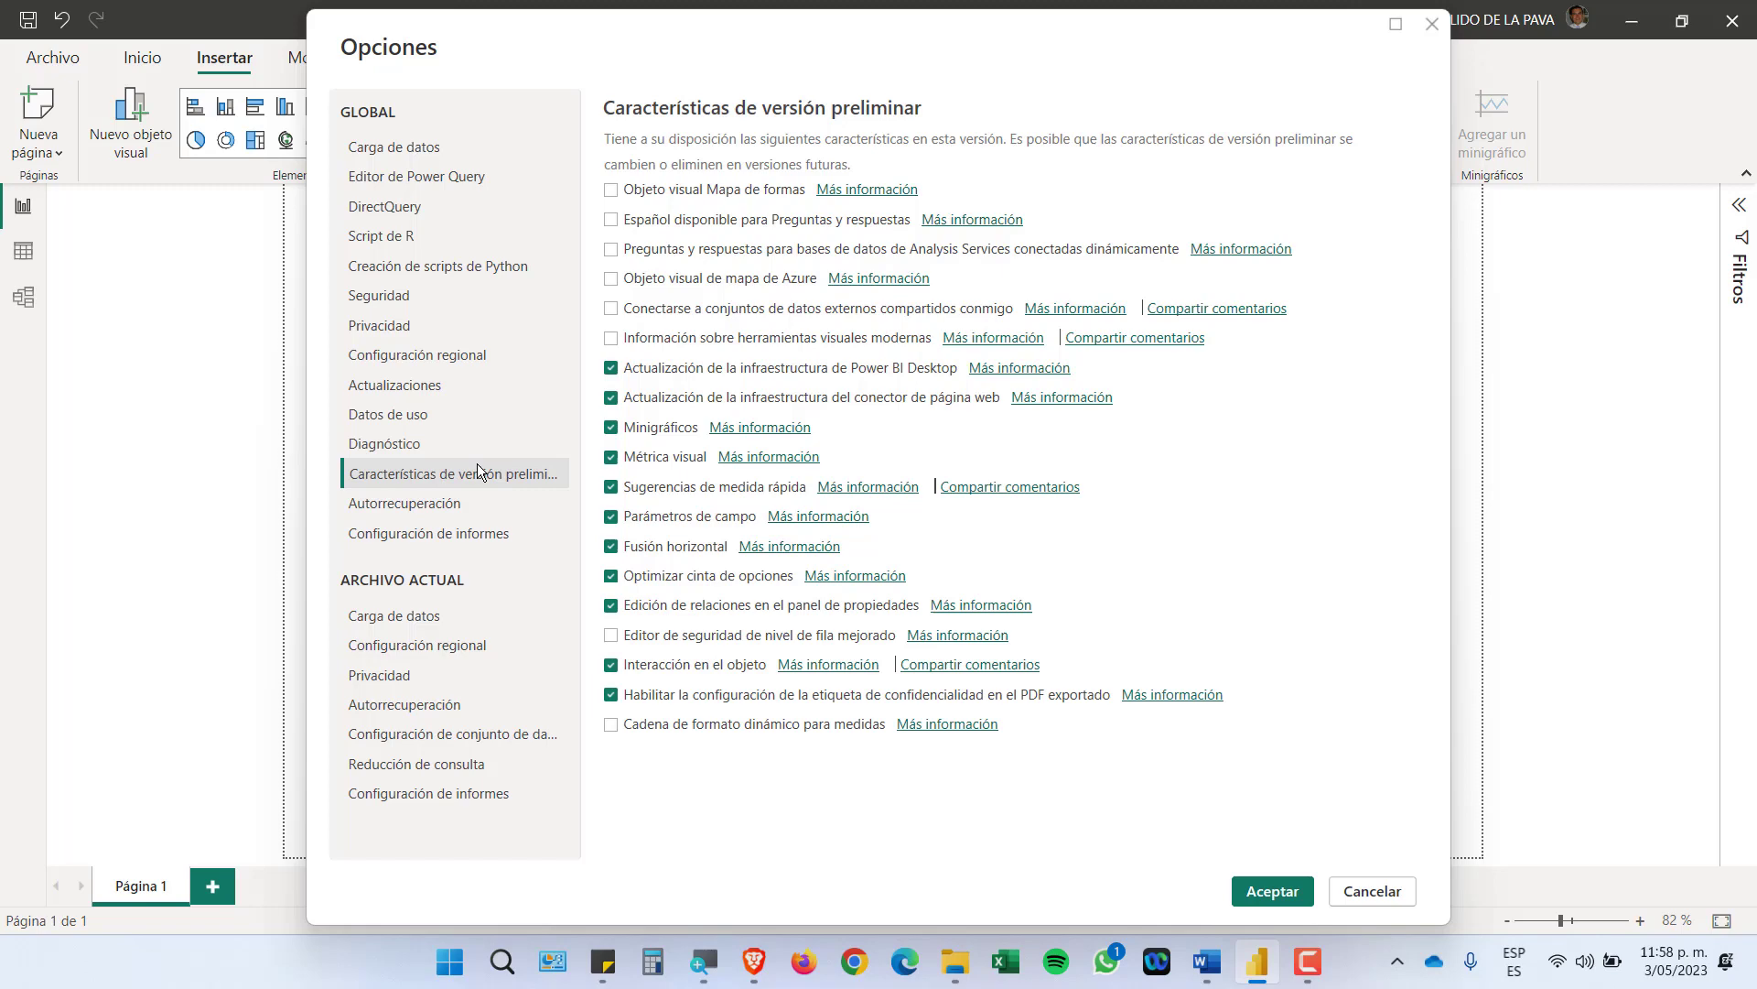
pyautogui.click(424, 504)
pyautogui.click(446, 479)
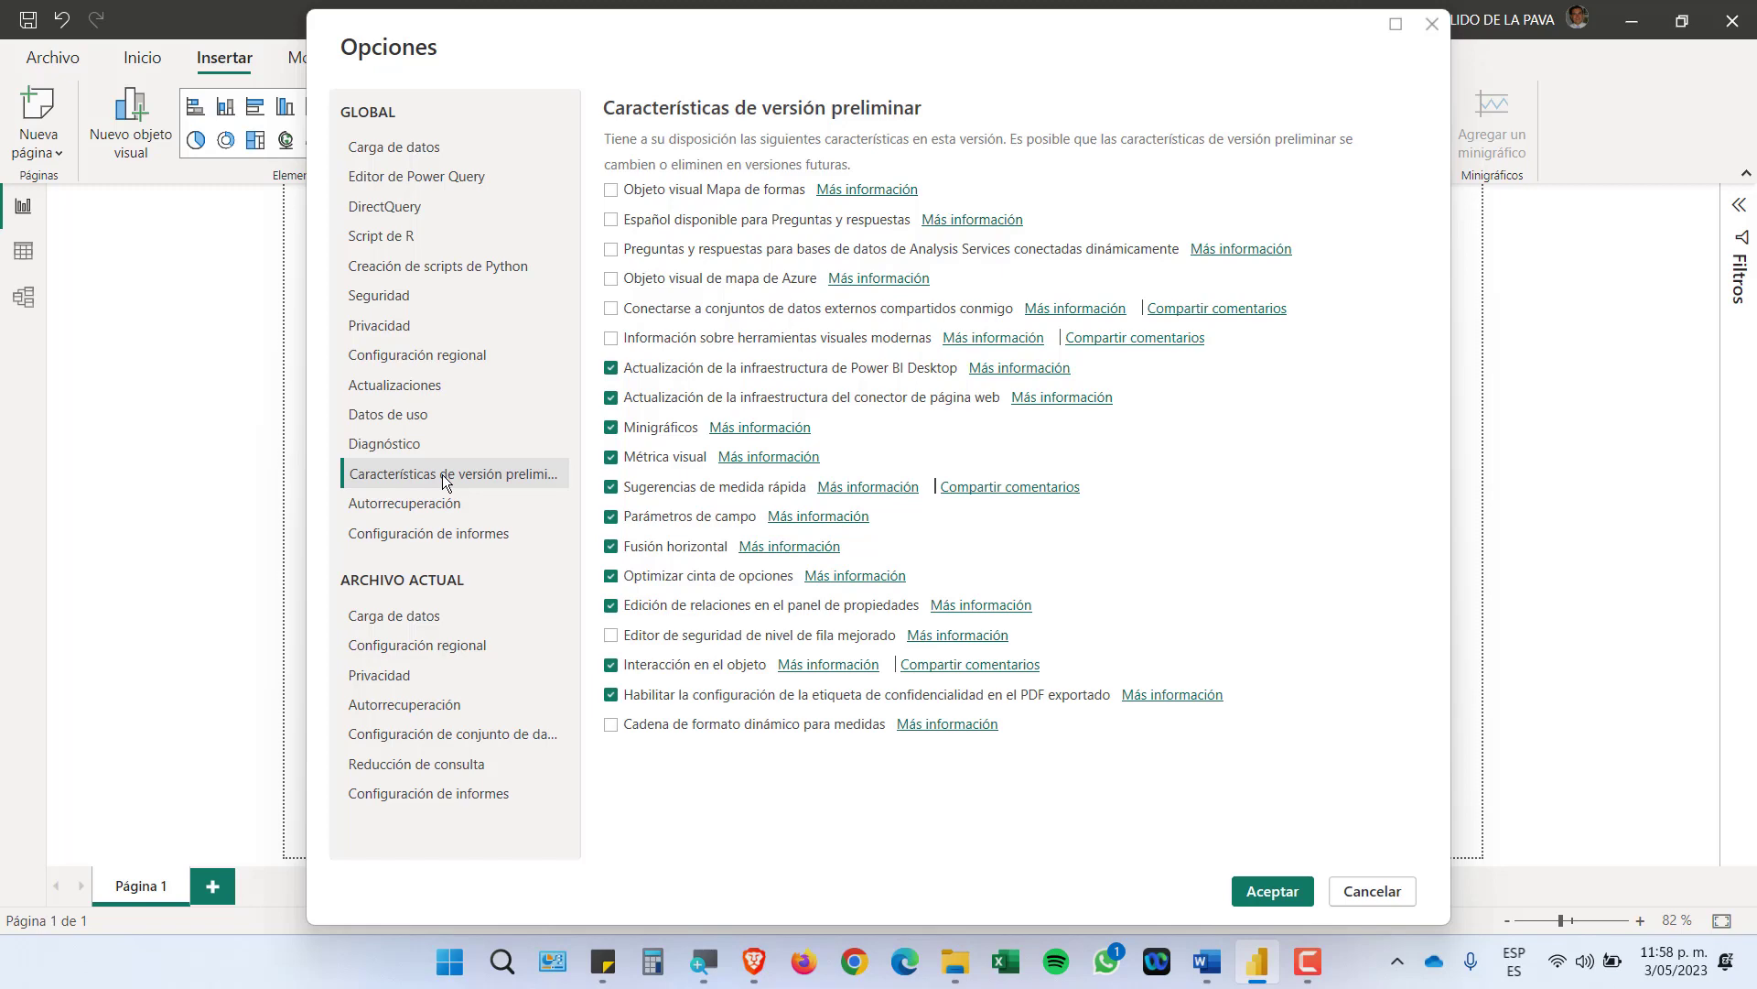
pyautogui.click(703, 961)
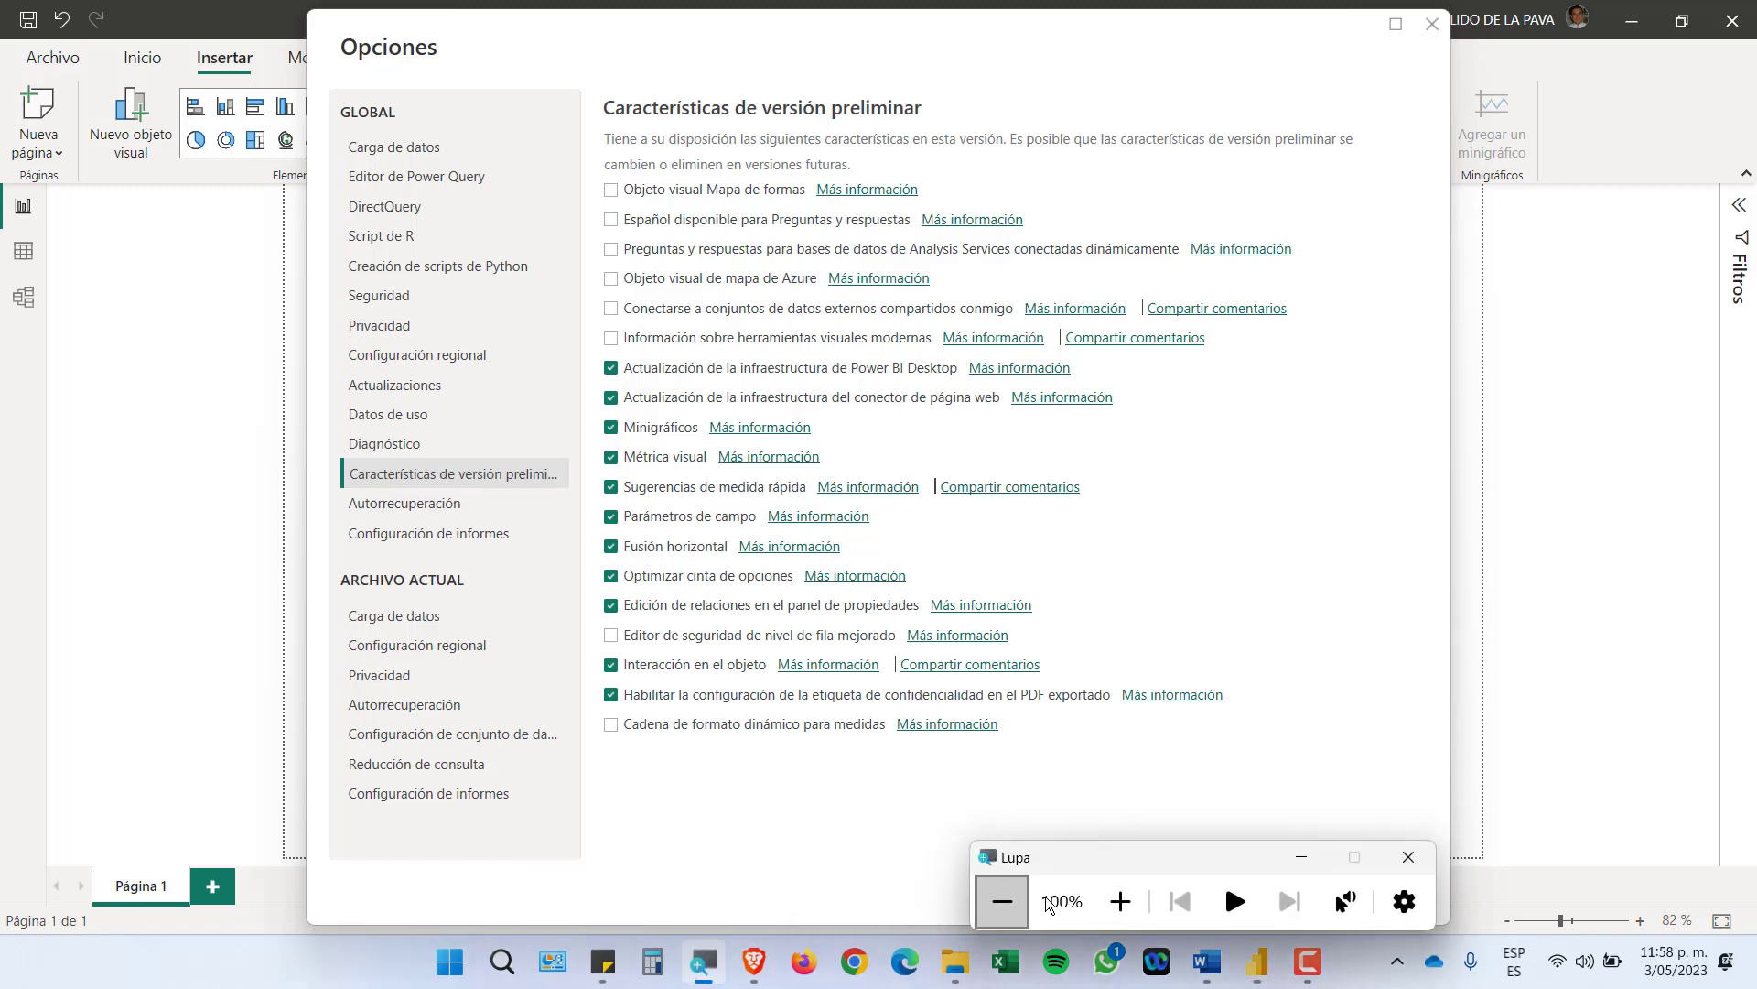
pyautogui.click(1118, 902)
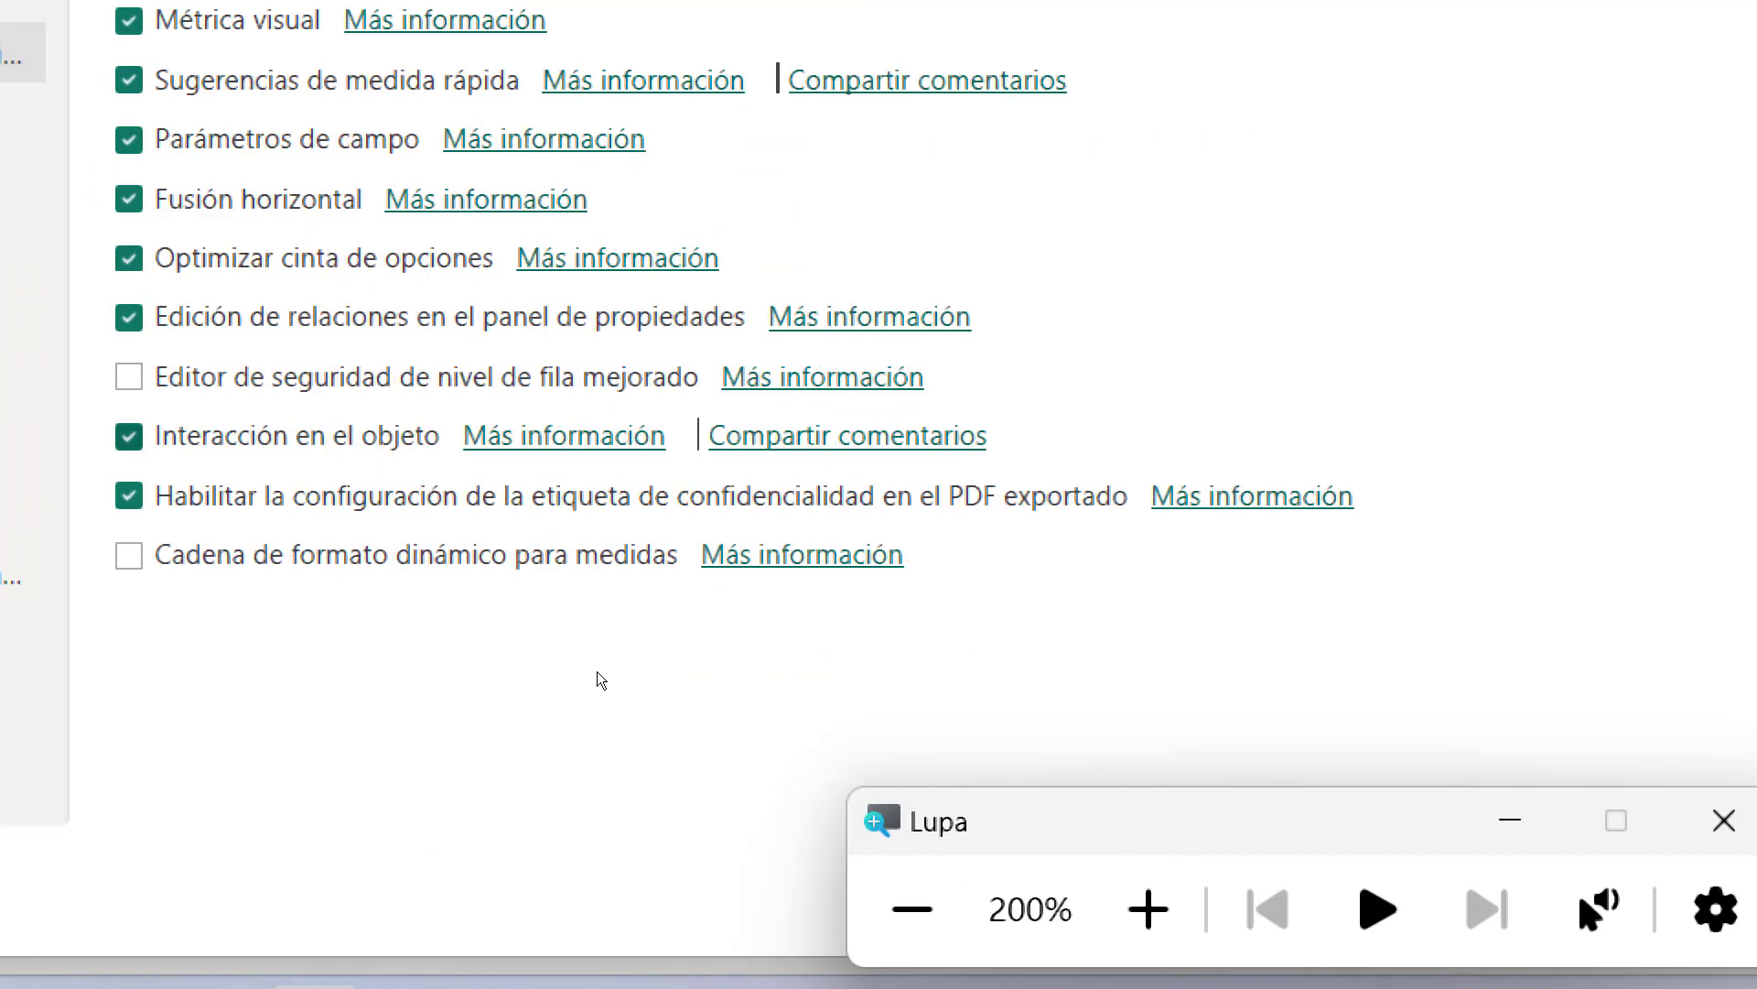
pyautogui.press('space')
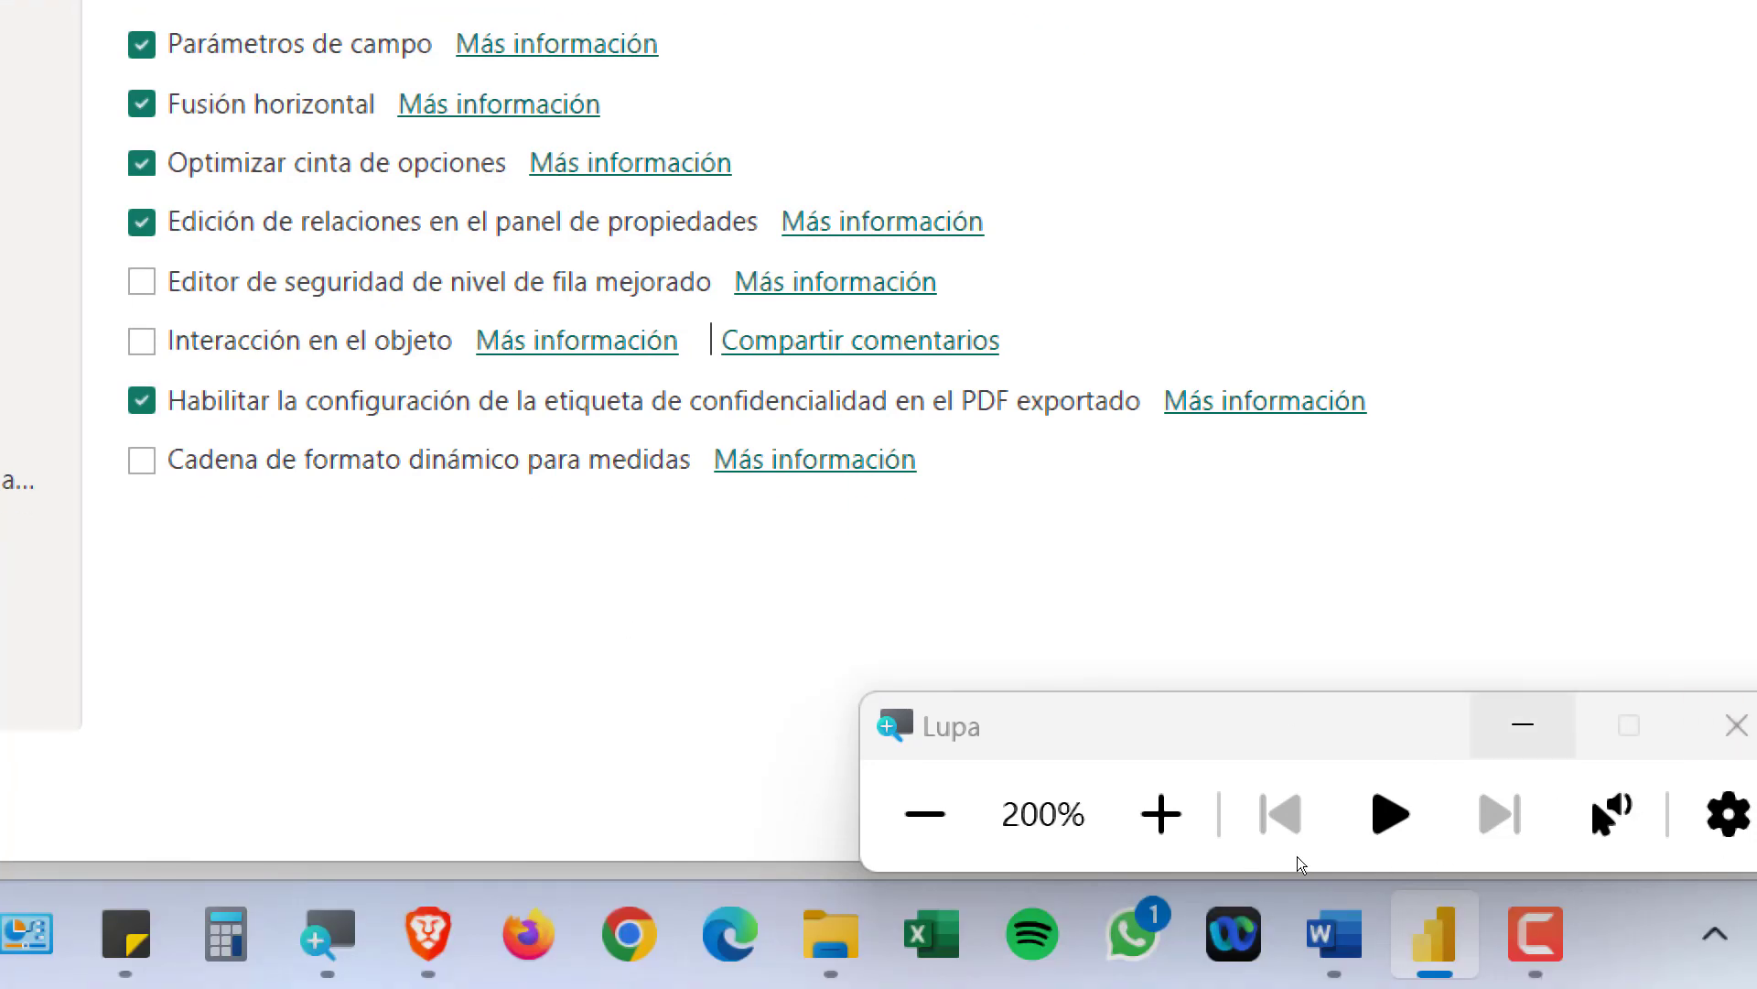
pyautogui.press('Return')
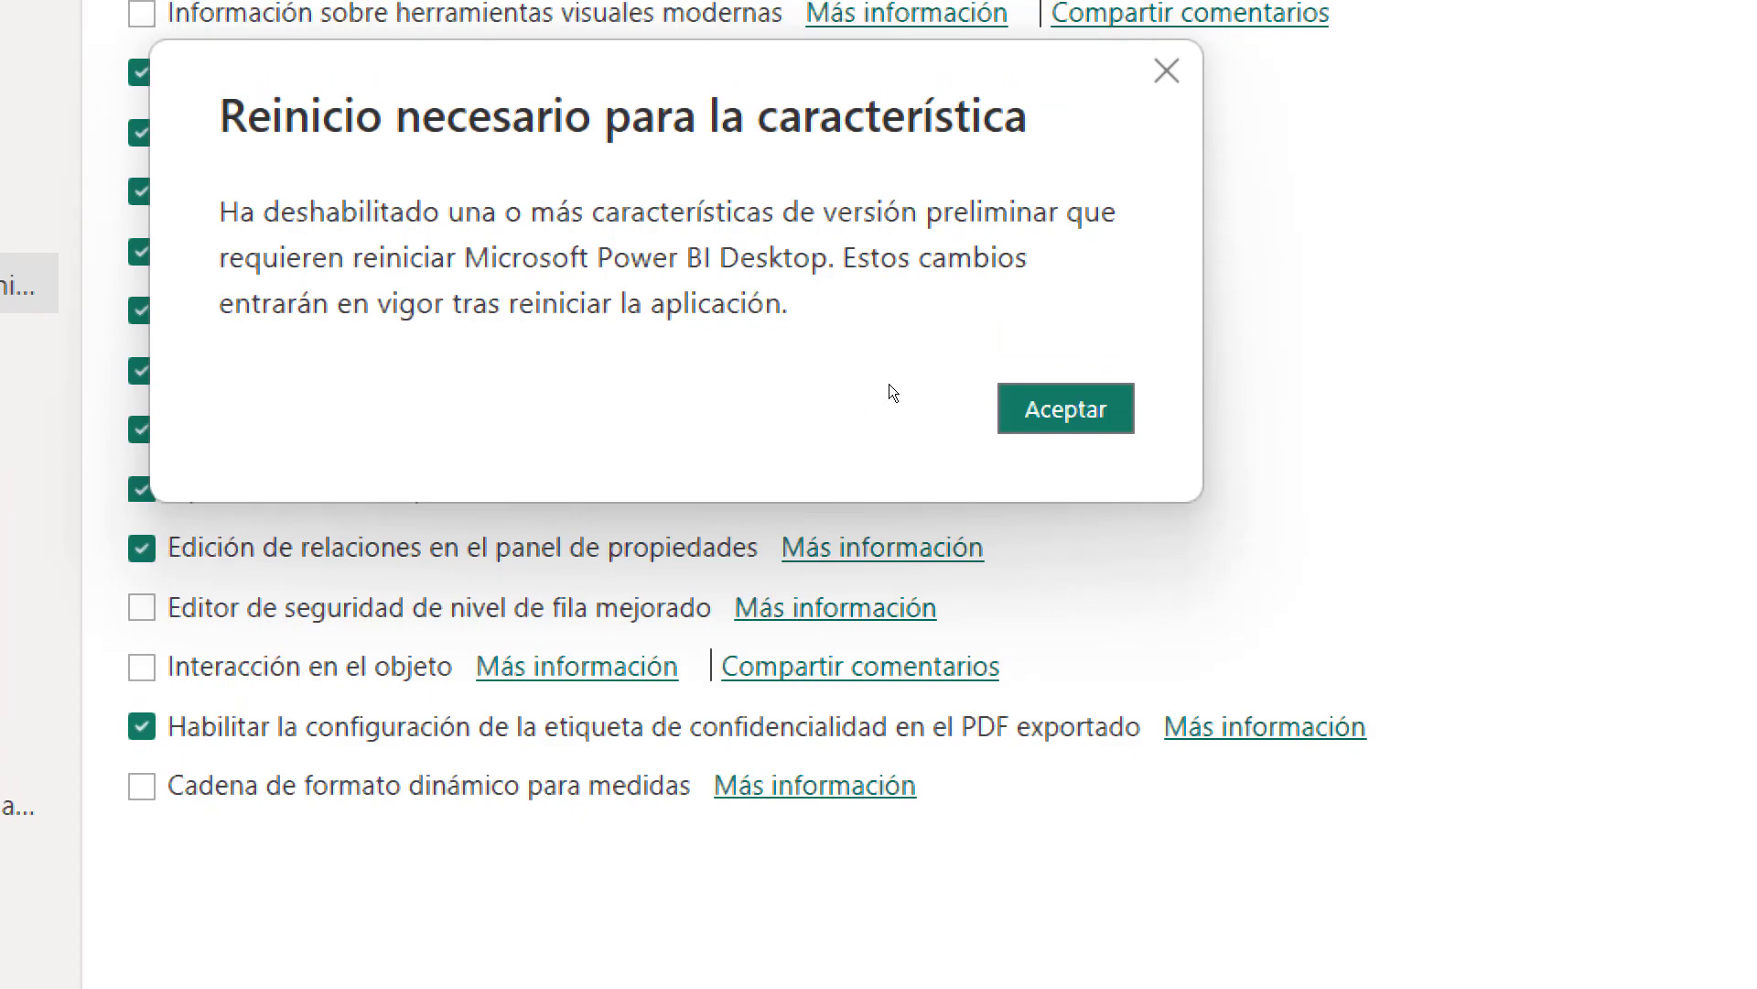
pyautogui.press('Return')
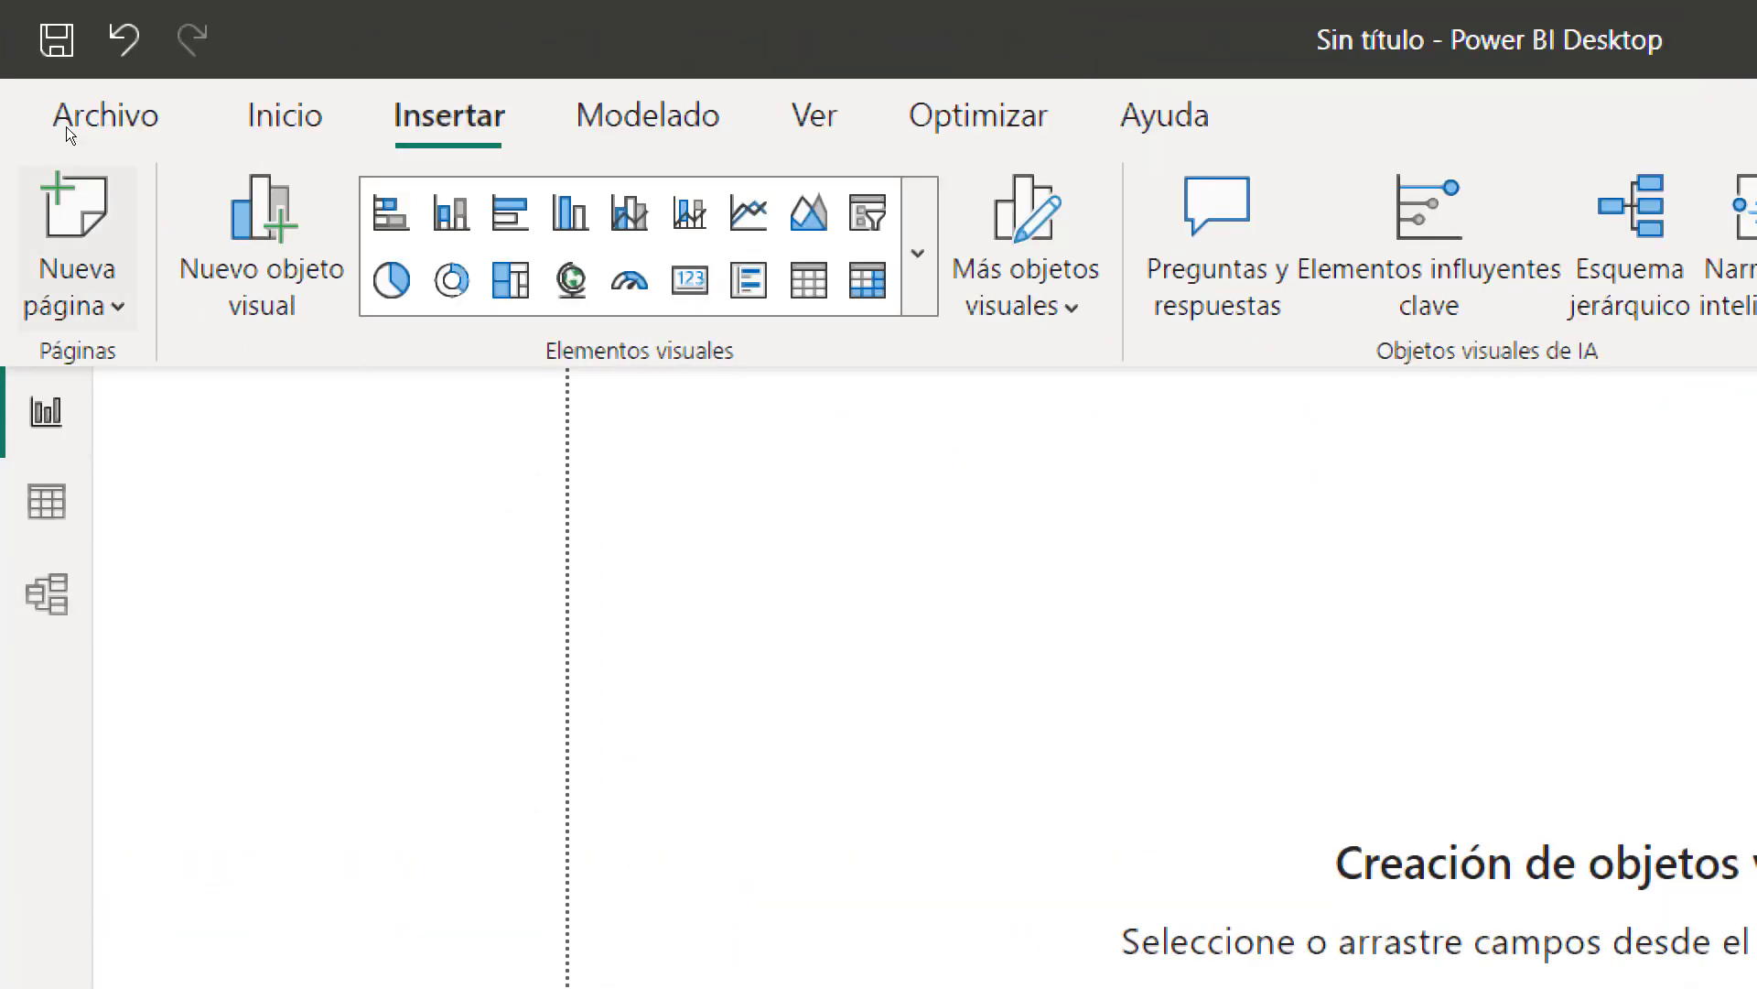
# Save the report to the Escritorio folder as a Power BI file named EJEMPLO1
pyautogui.click(32, 36)
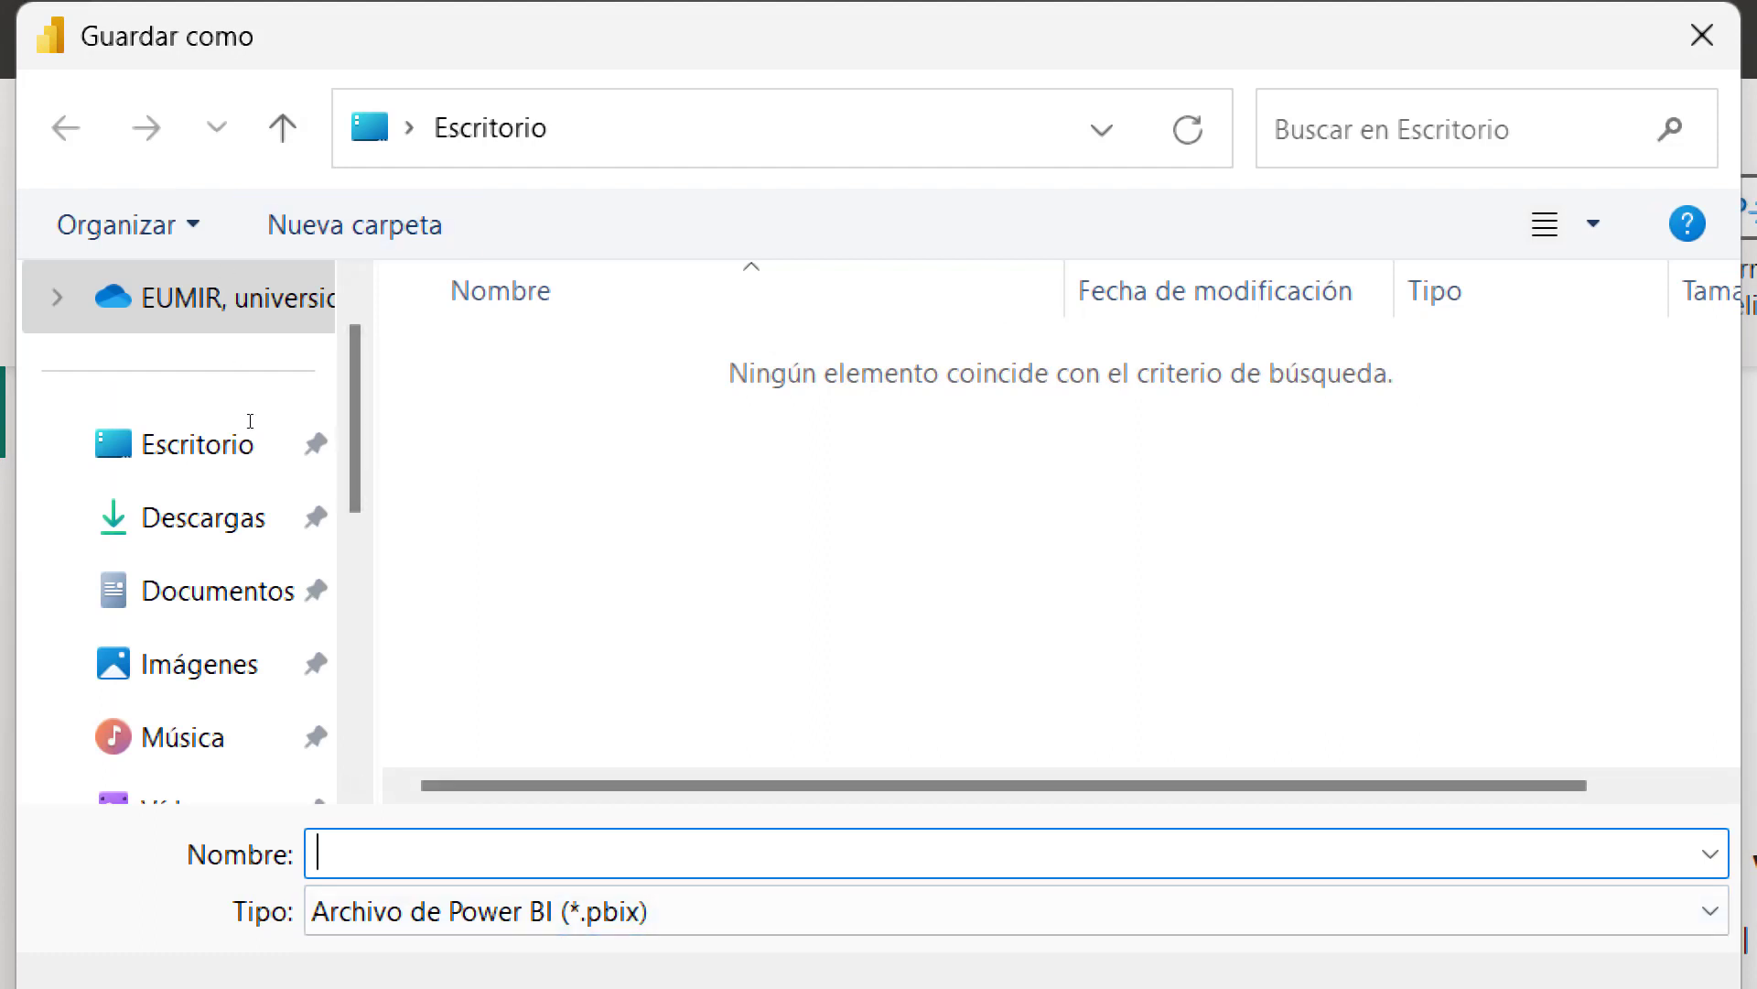
pyautogui.write('EJEMPL')
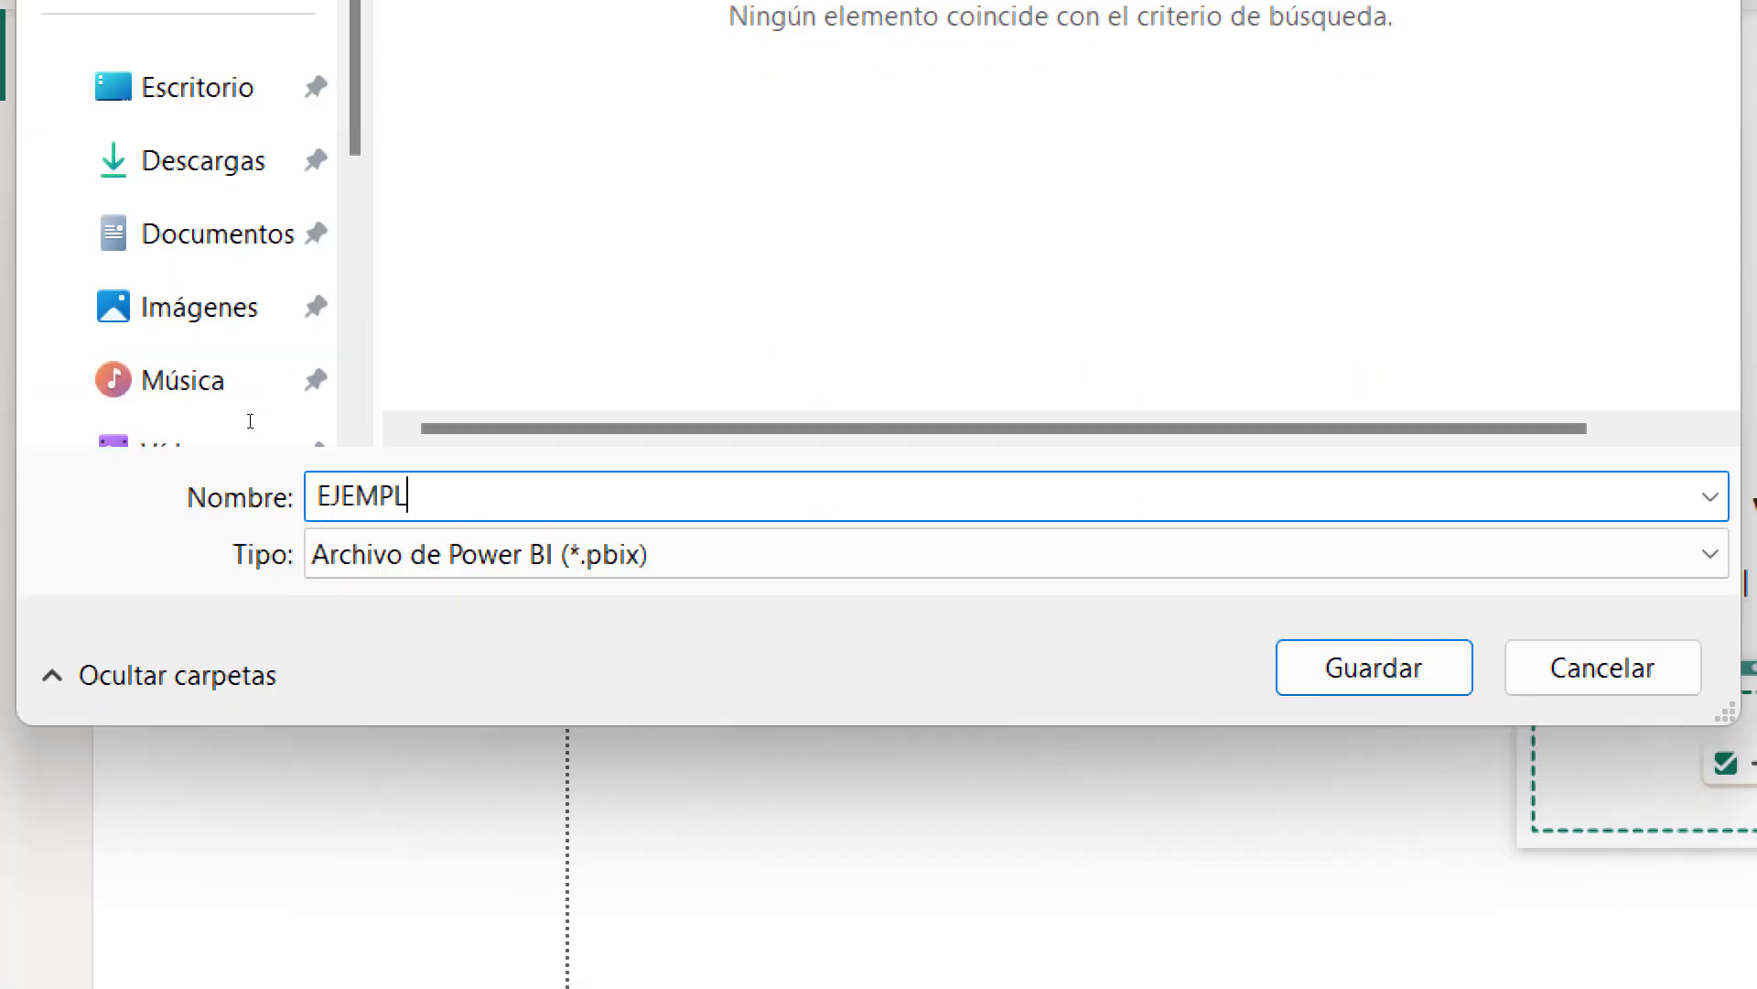
pyautogui.write('O1')
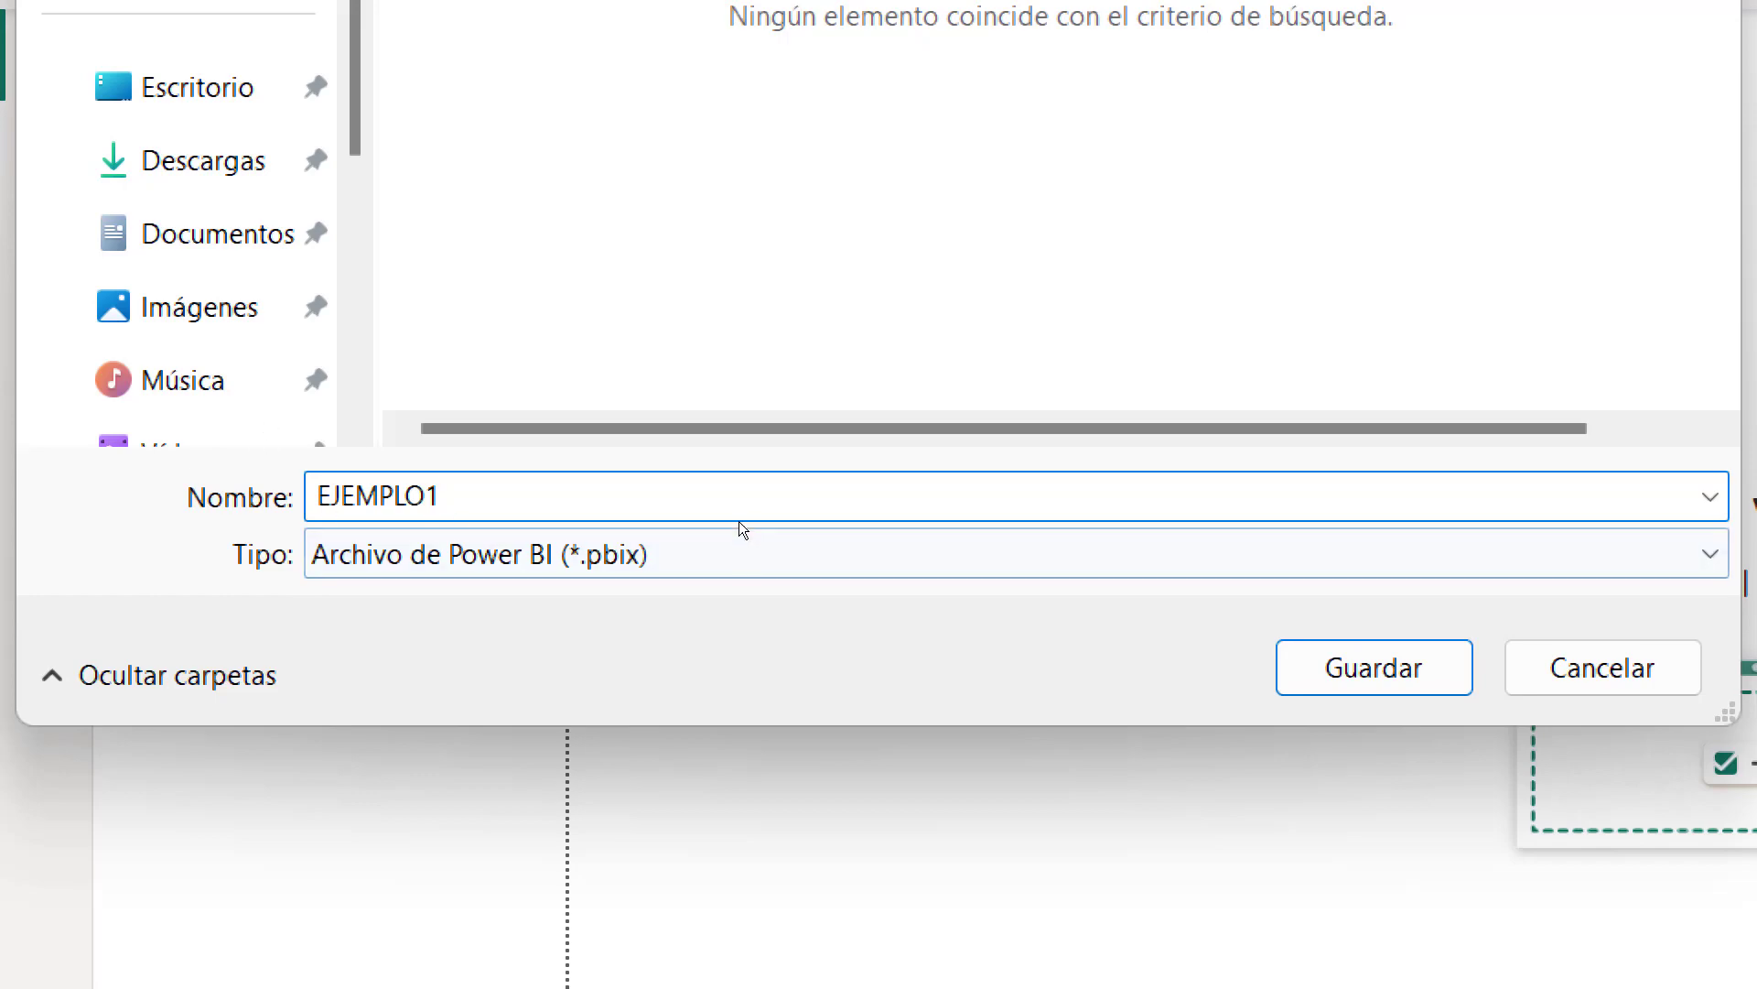
pyautogui.press('Return')
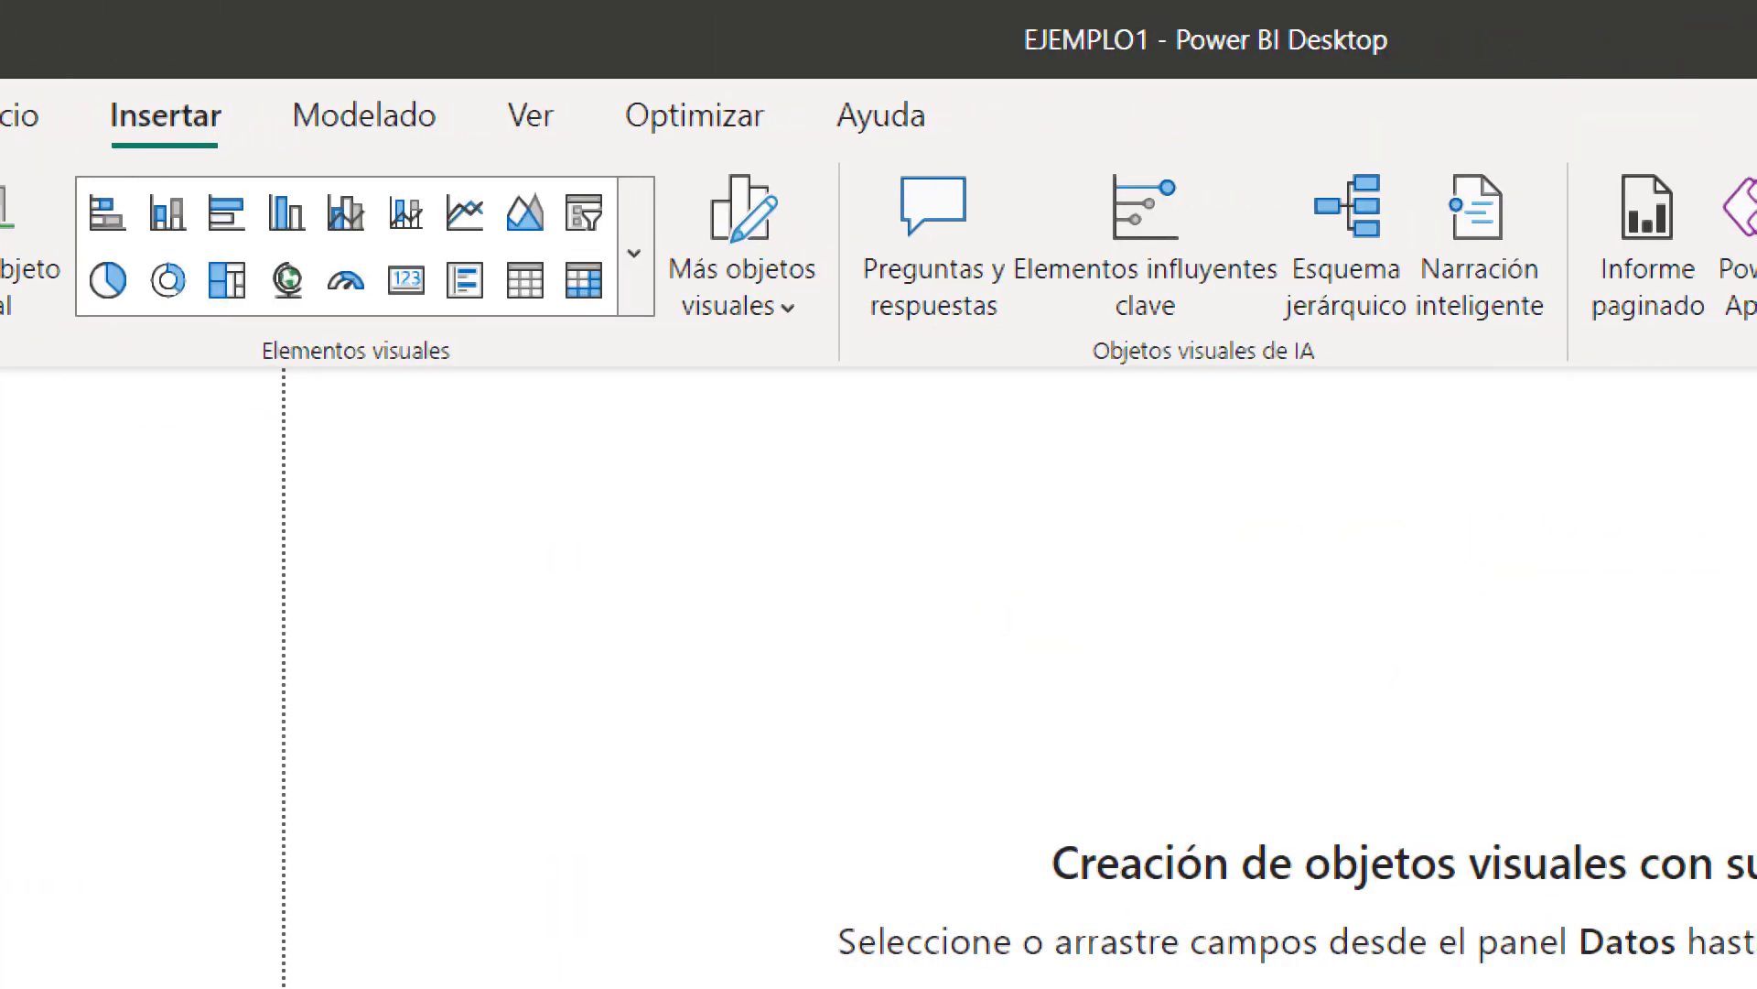
# Close Power BI Desktop and reopen the EJEMPLO1 report, with the screen magnification back at 100% and the Magnifier minimized
pyautogui.click(1750, 28)
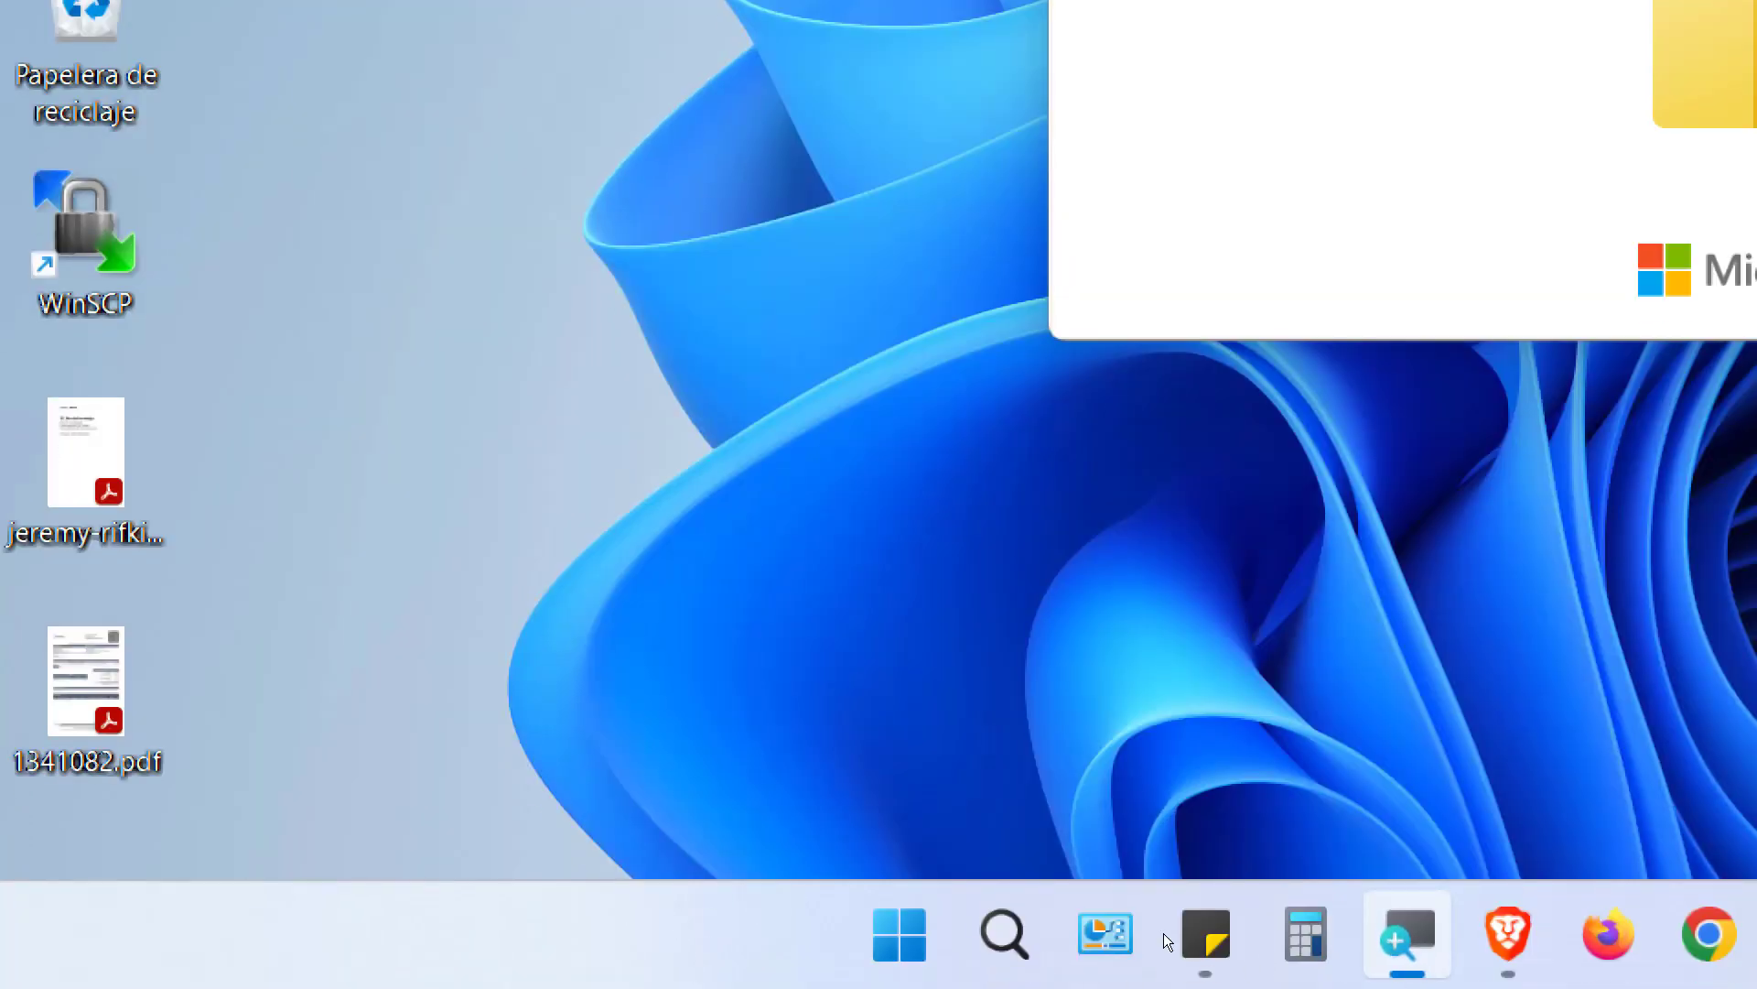
pyautogui.press('super+minus')
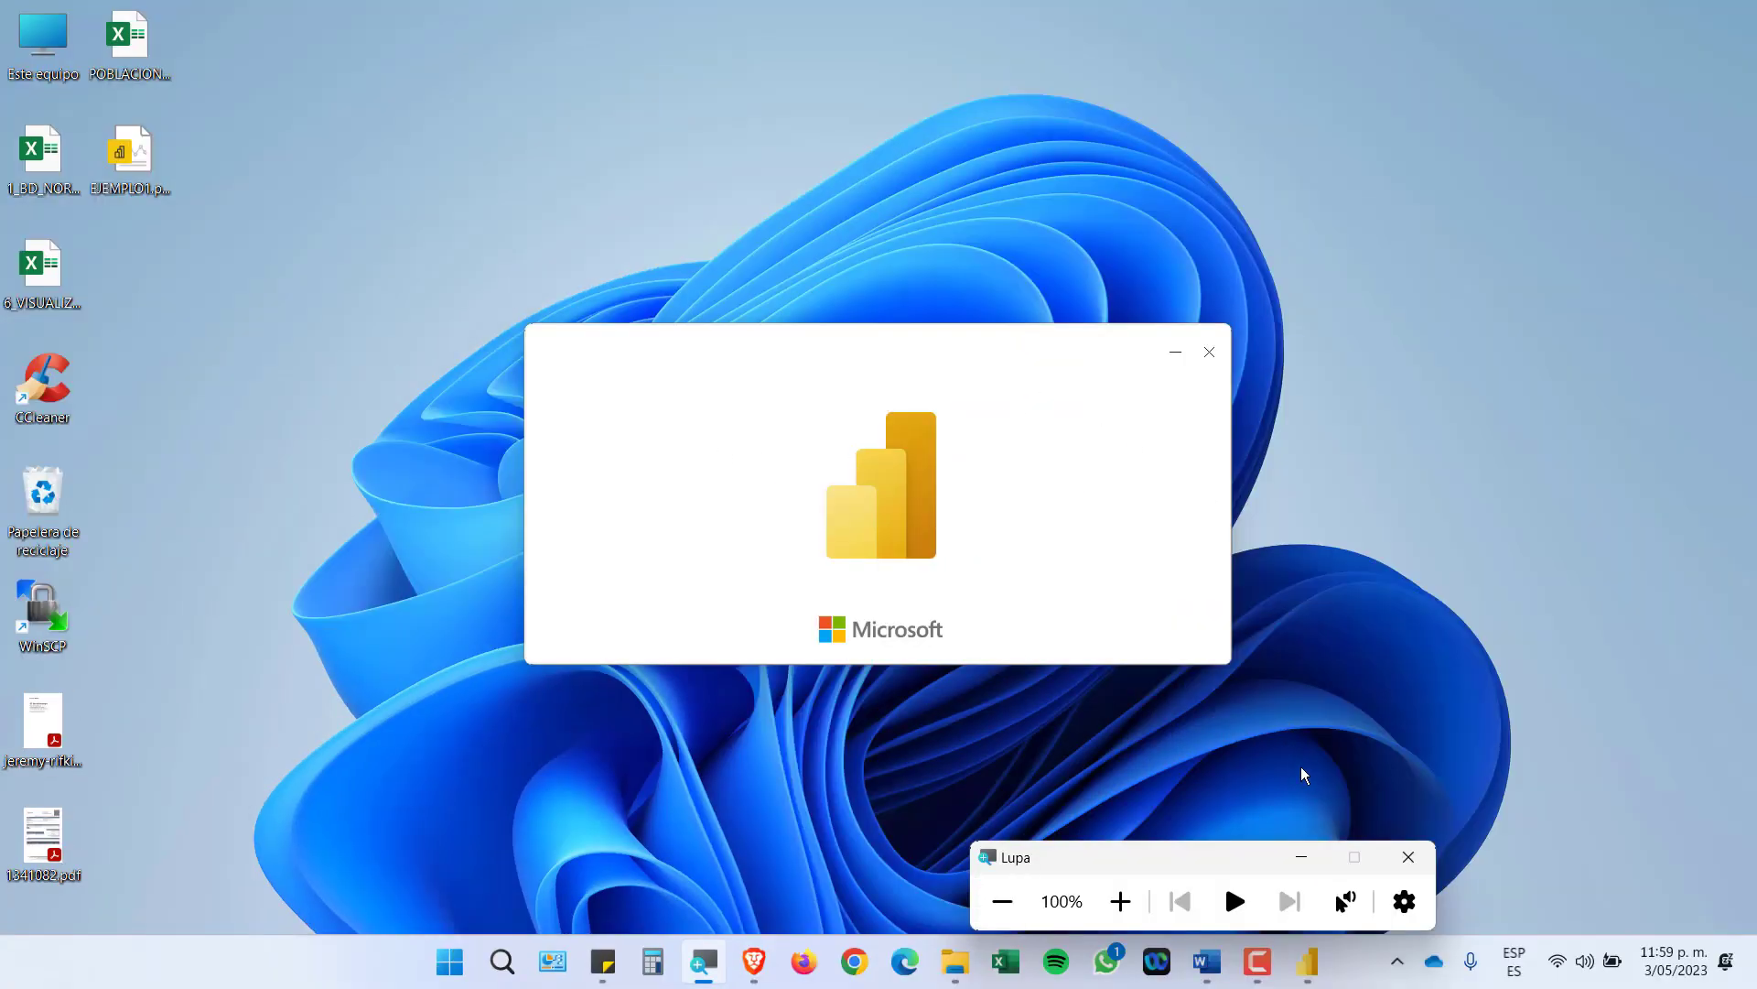
pyautogui.click(1301, 857)
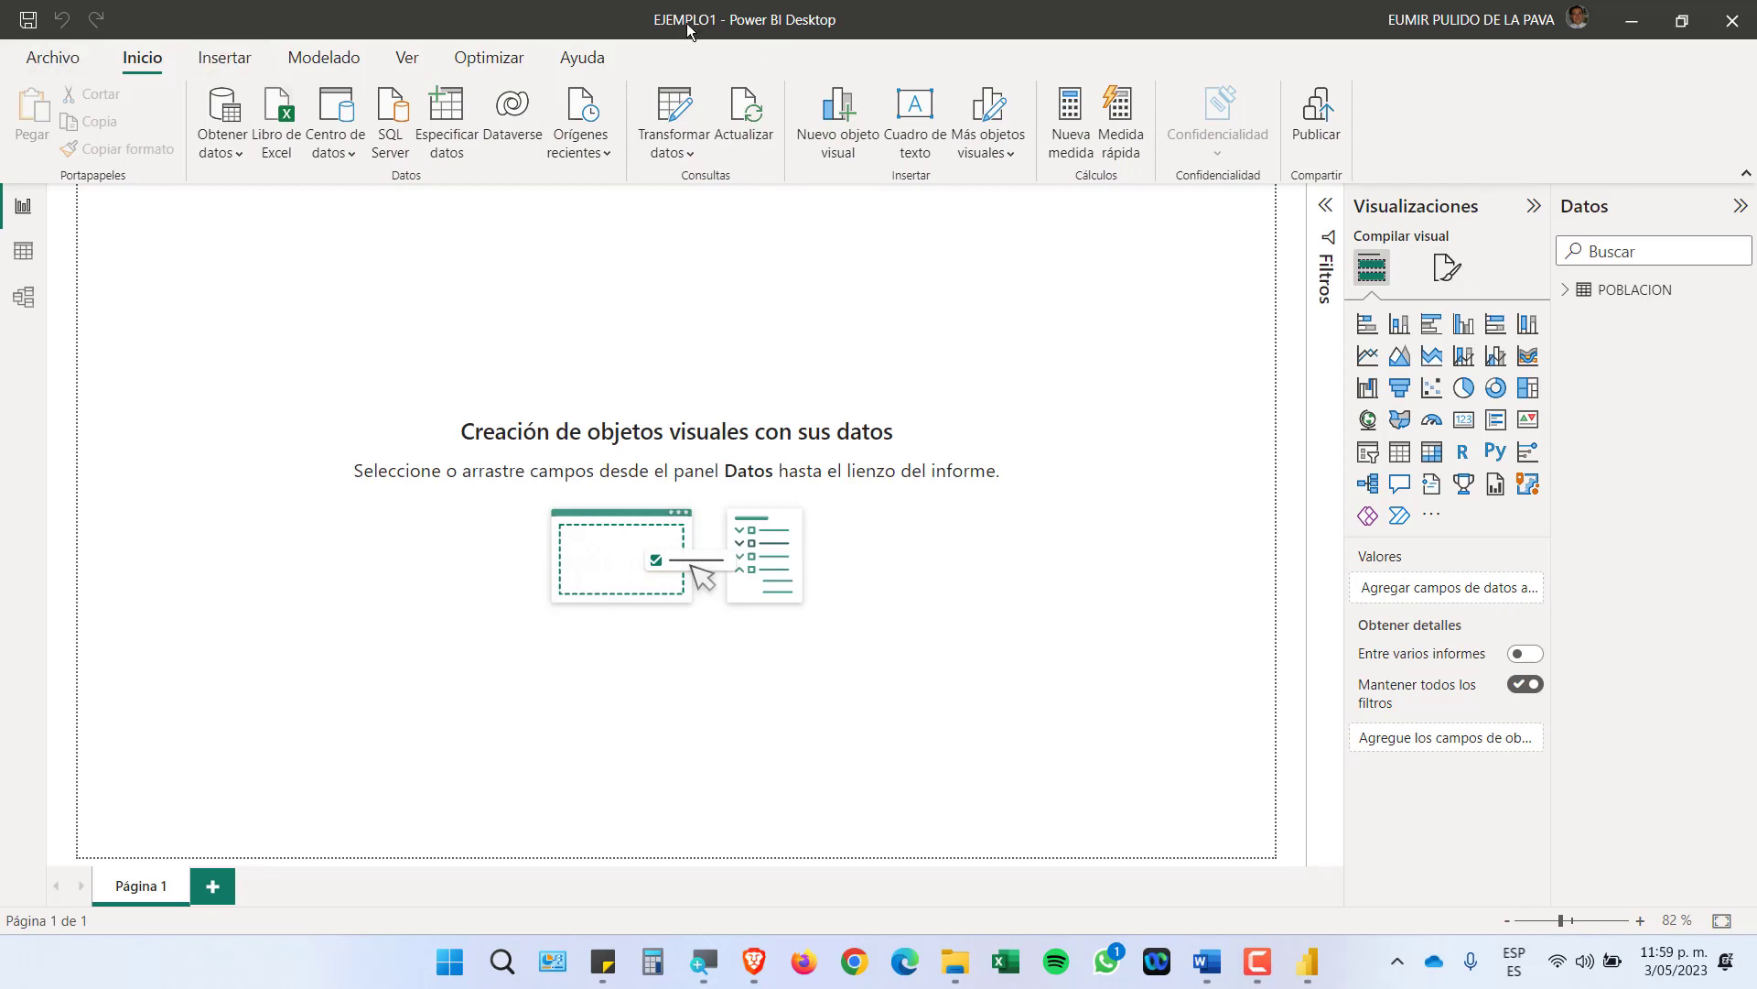
# Check which sources are offered for inserting more visuals into the report
pyautogui.click(237, 61)
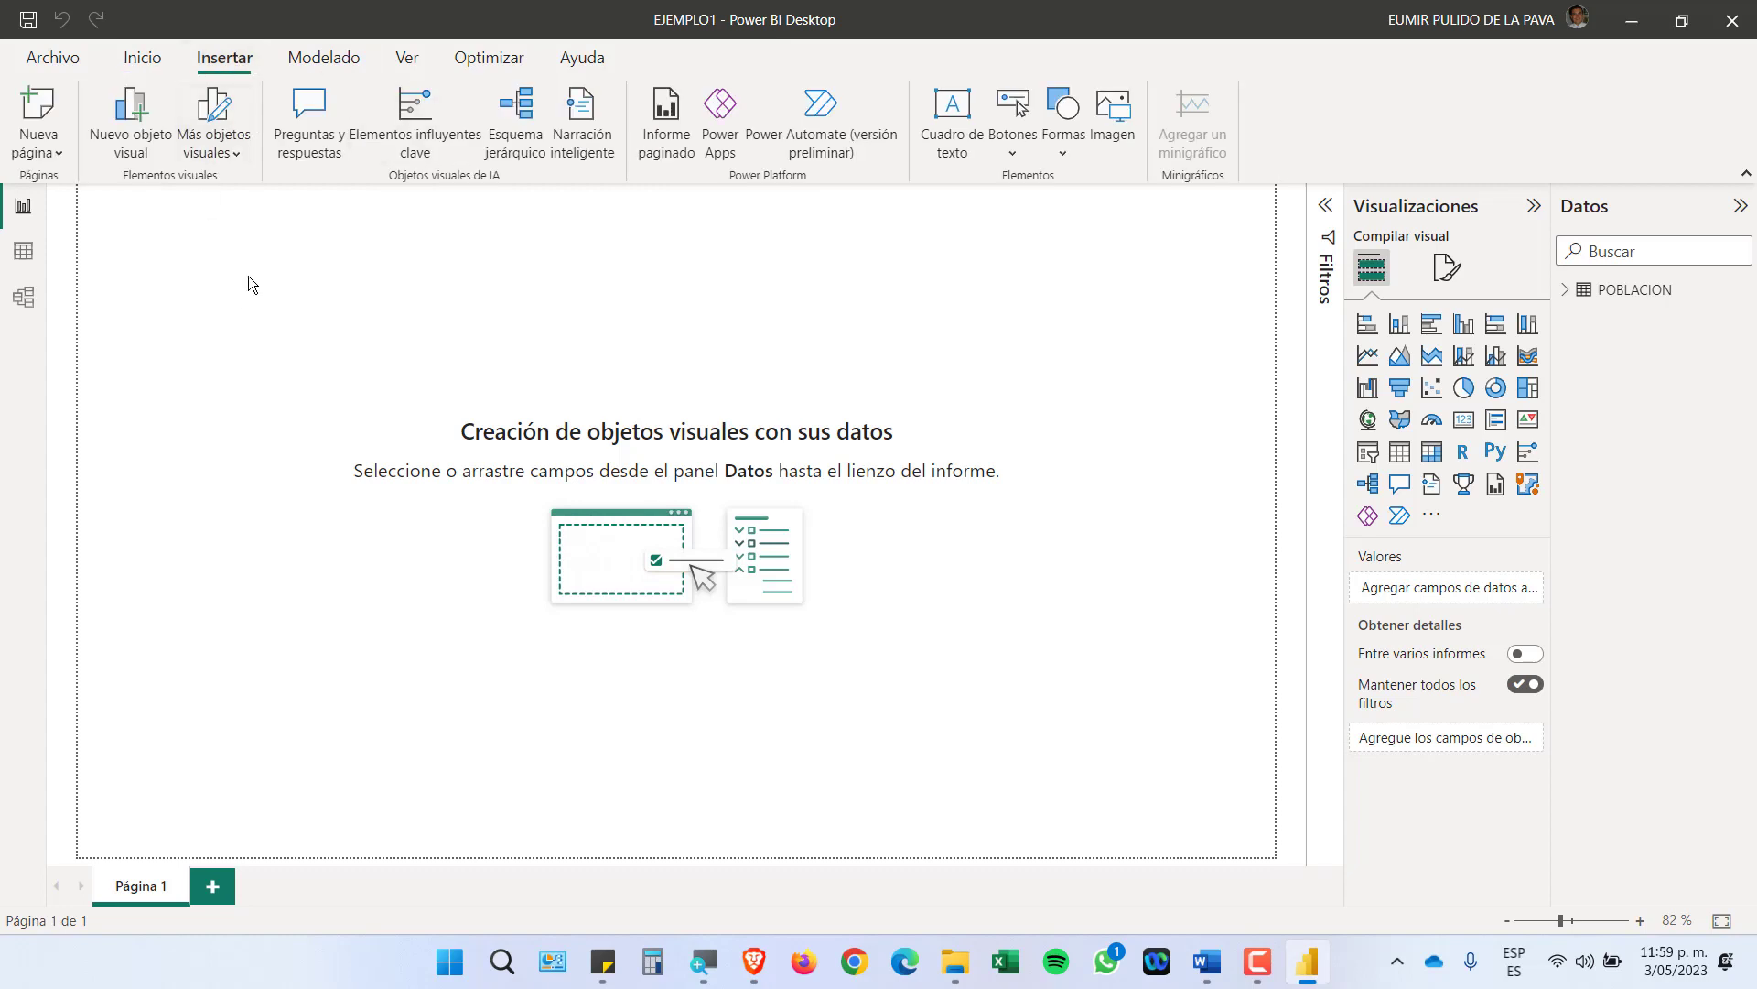
pyautogui.click(220, 147)
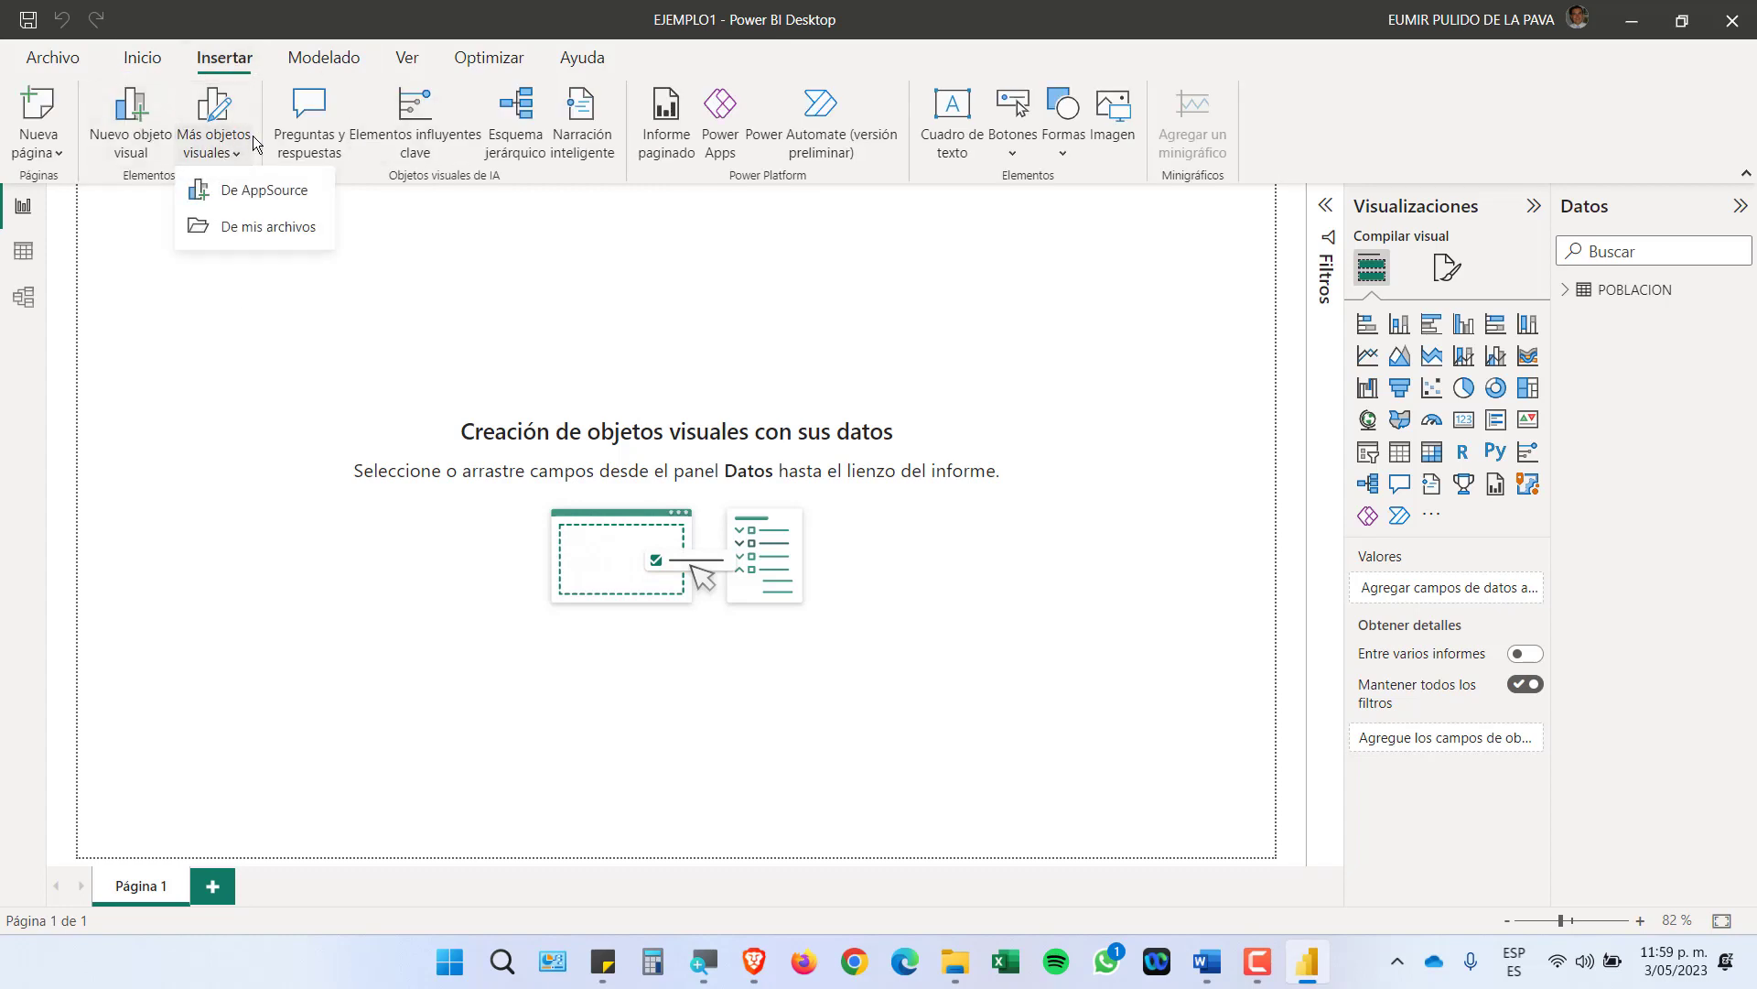
pyautogui.click(239, 153)
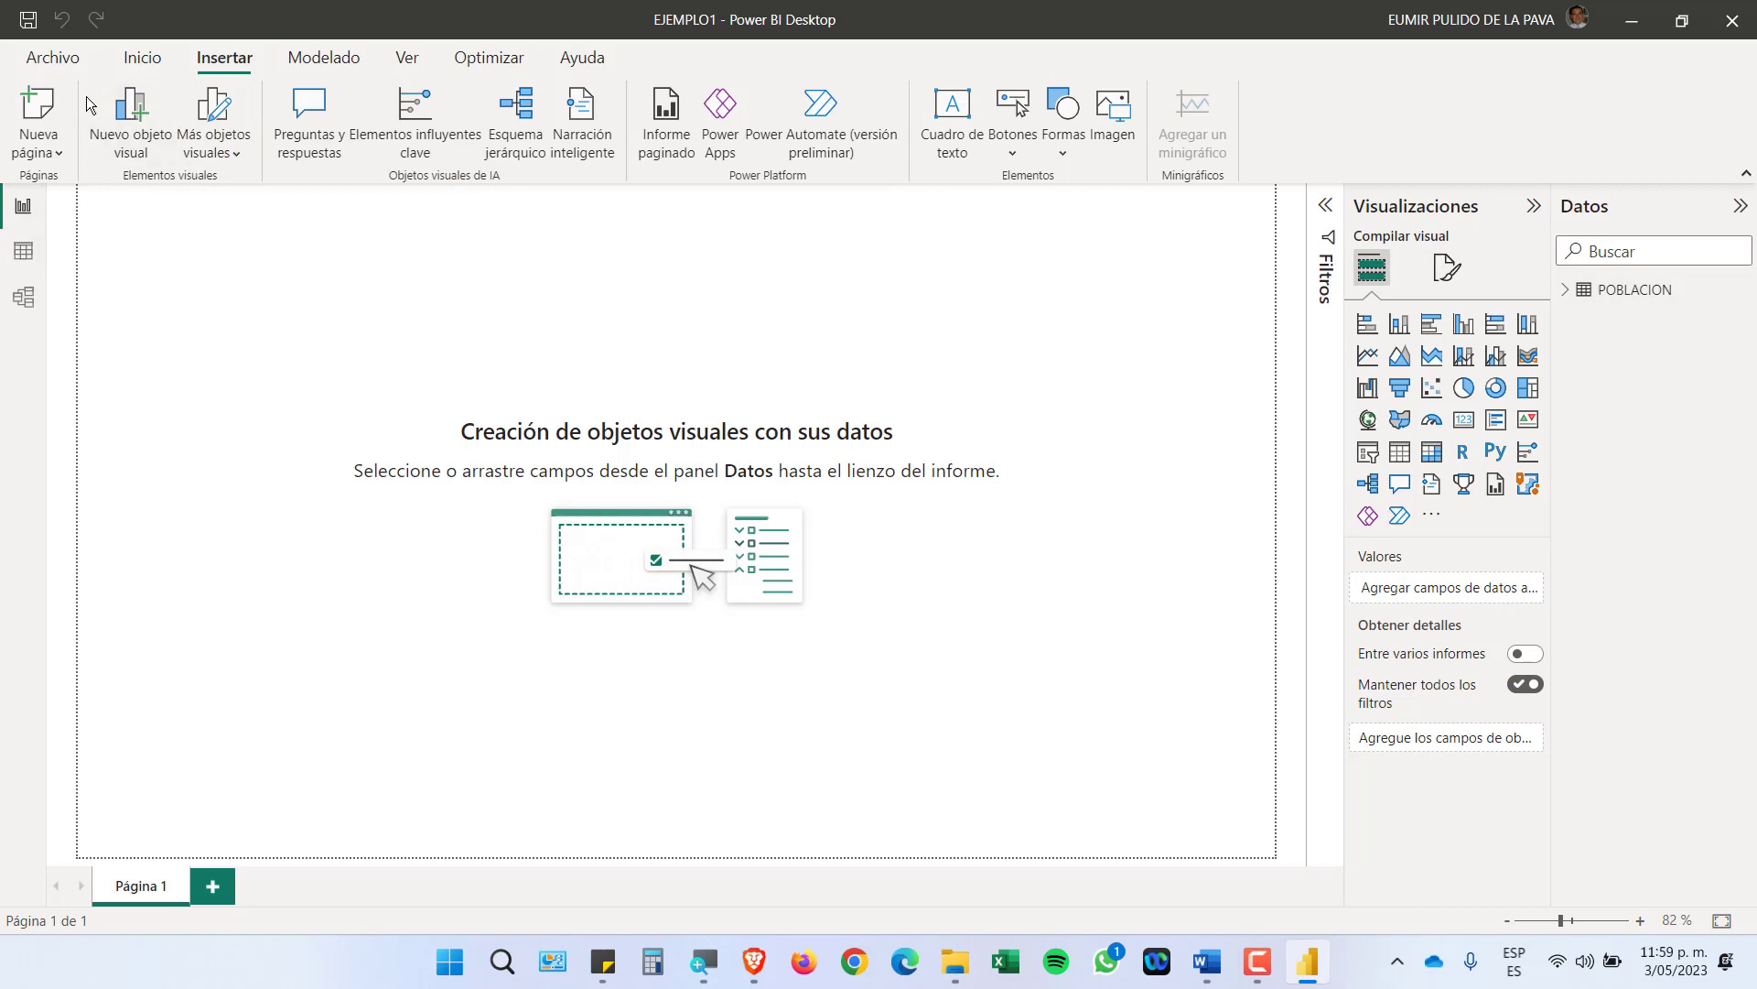
# Open the preview features in the global options to review the Interacción en el objeto setting
pyautogui.click(53, 57)
pyautogui.click(125, 419)
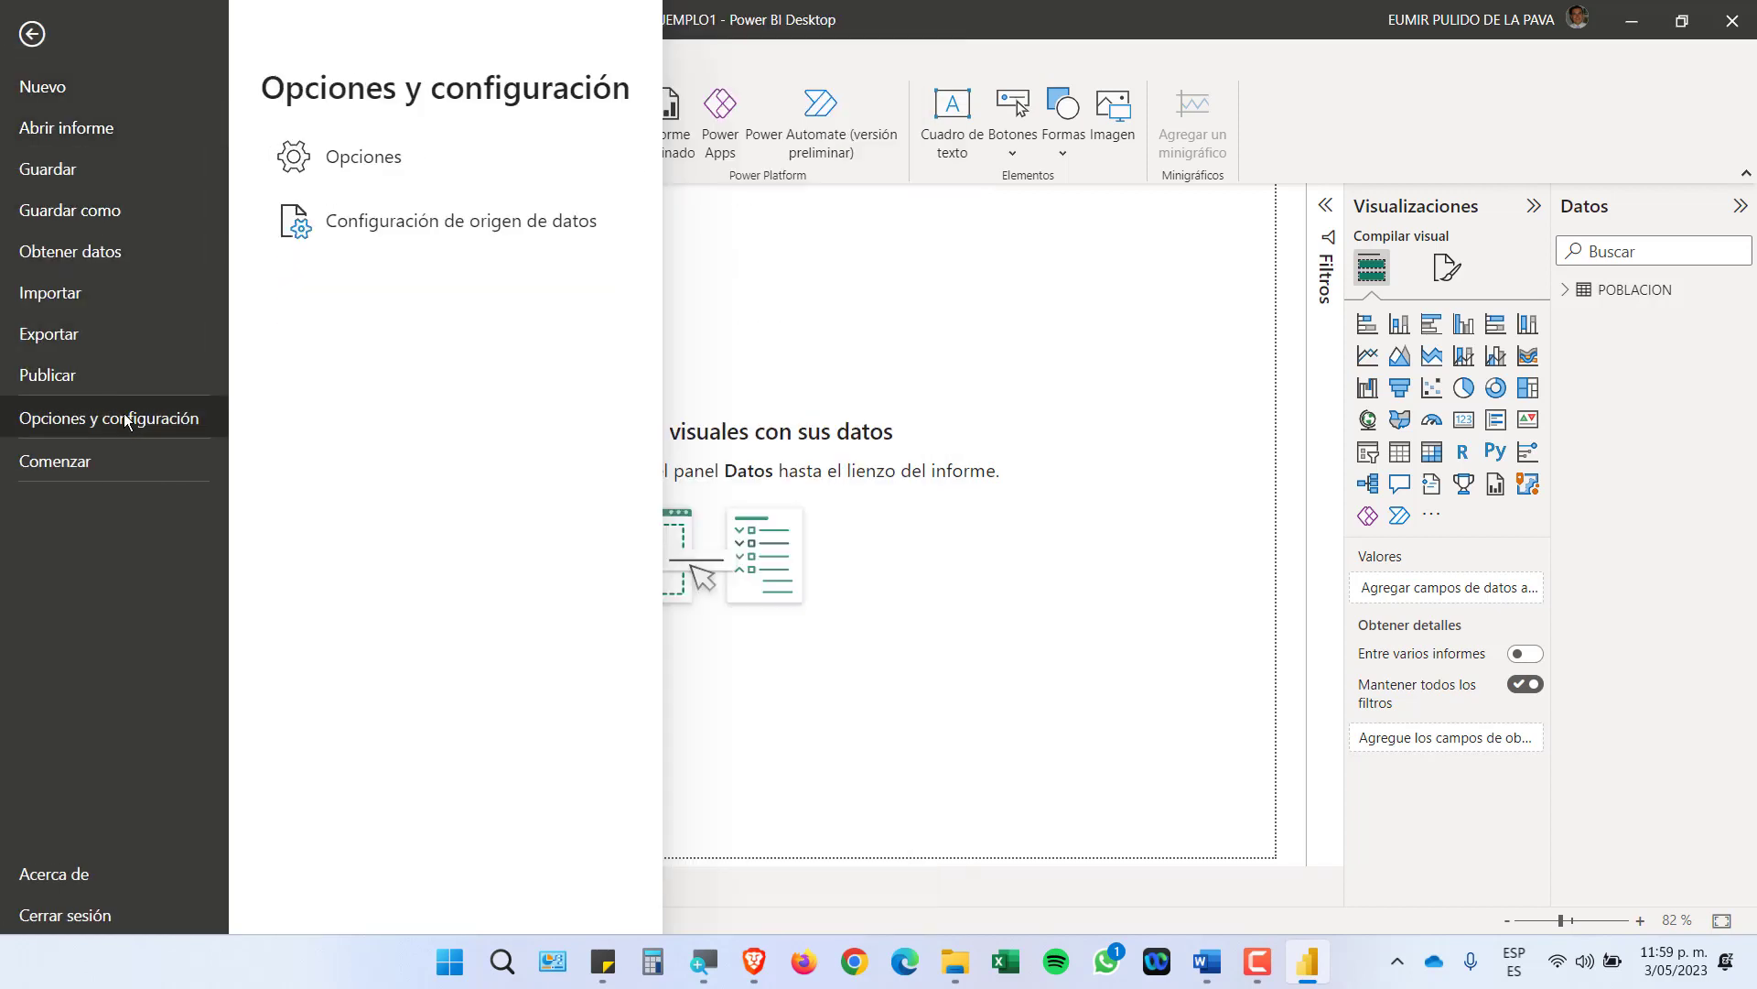
pyautogui.click(322, 169)
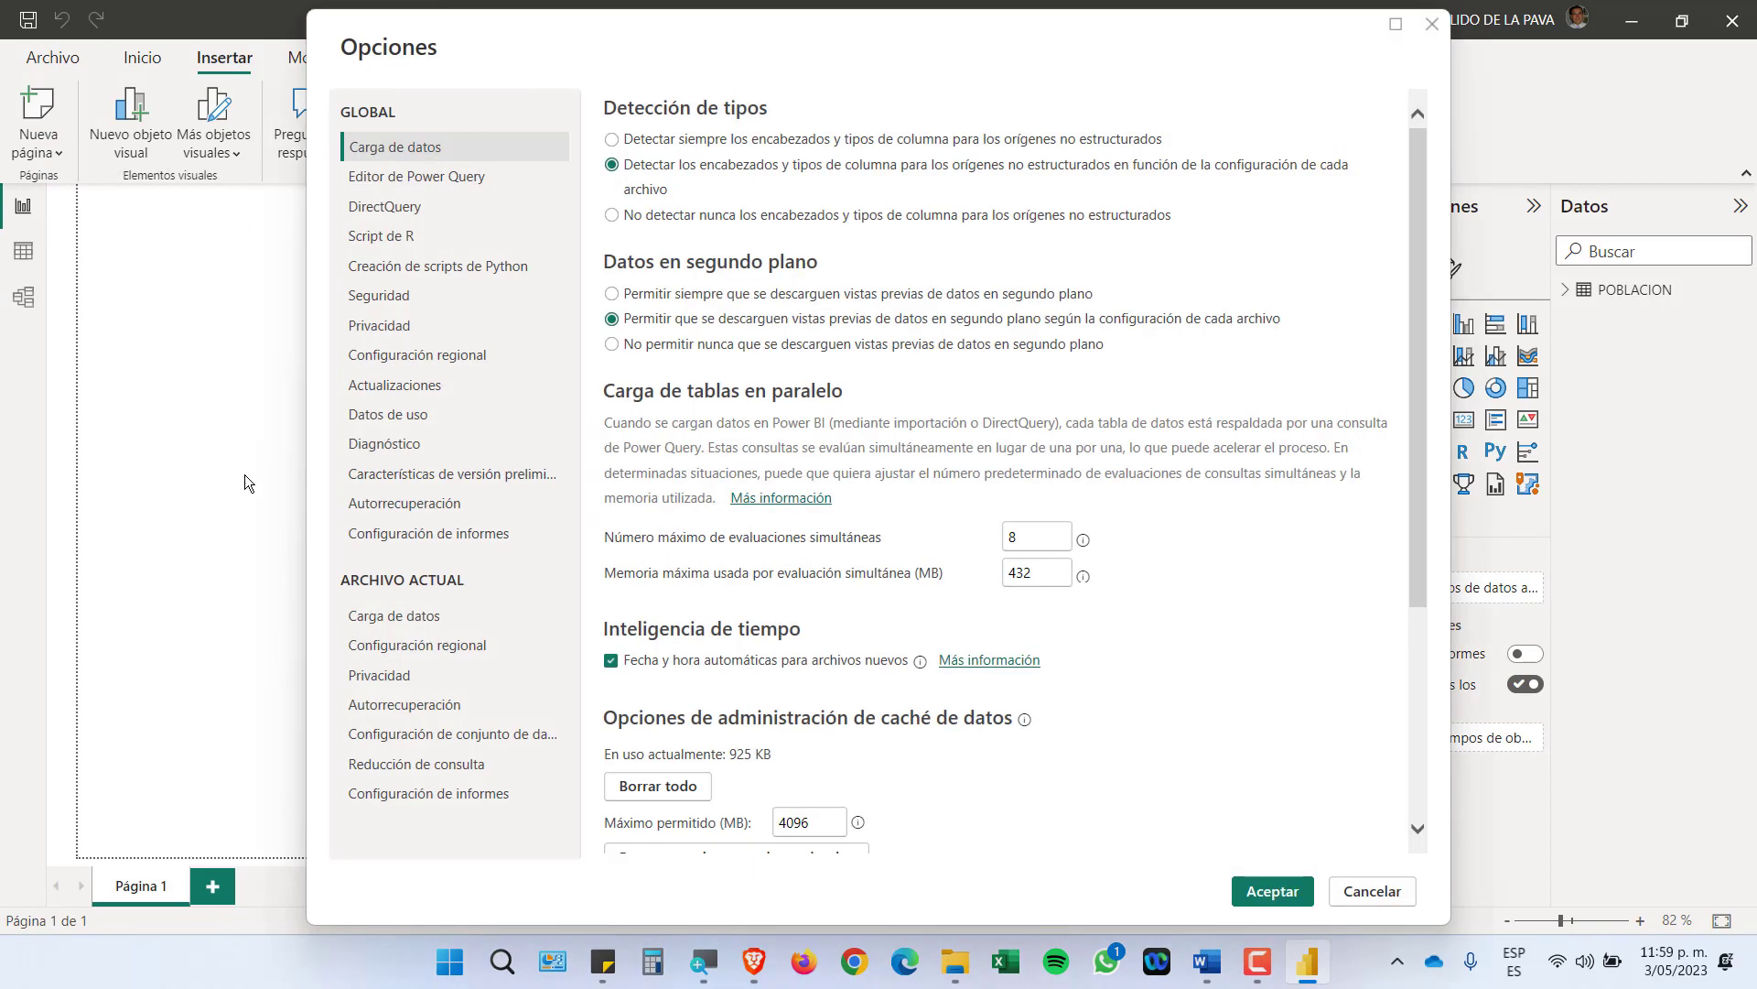
pyautogui.click(447, 473)
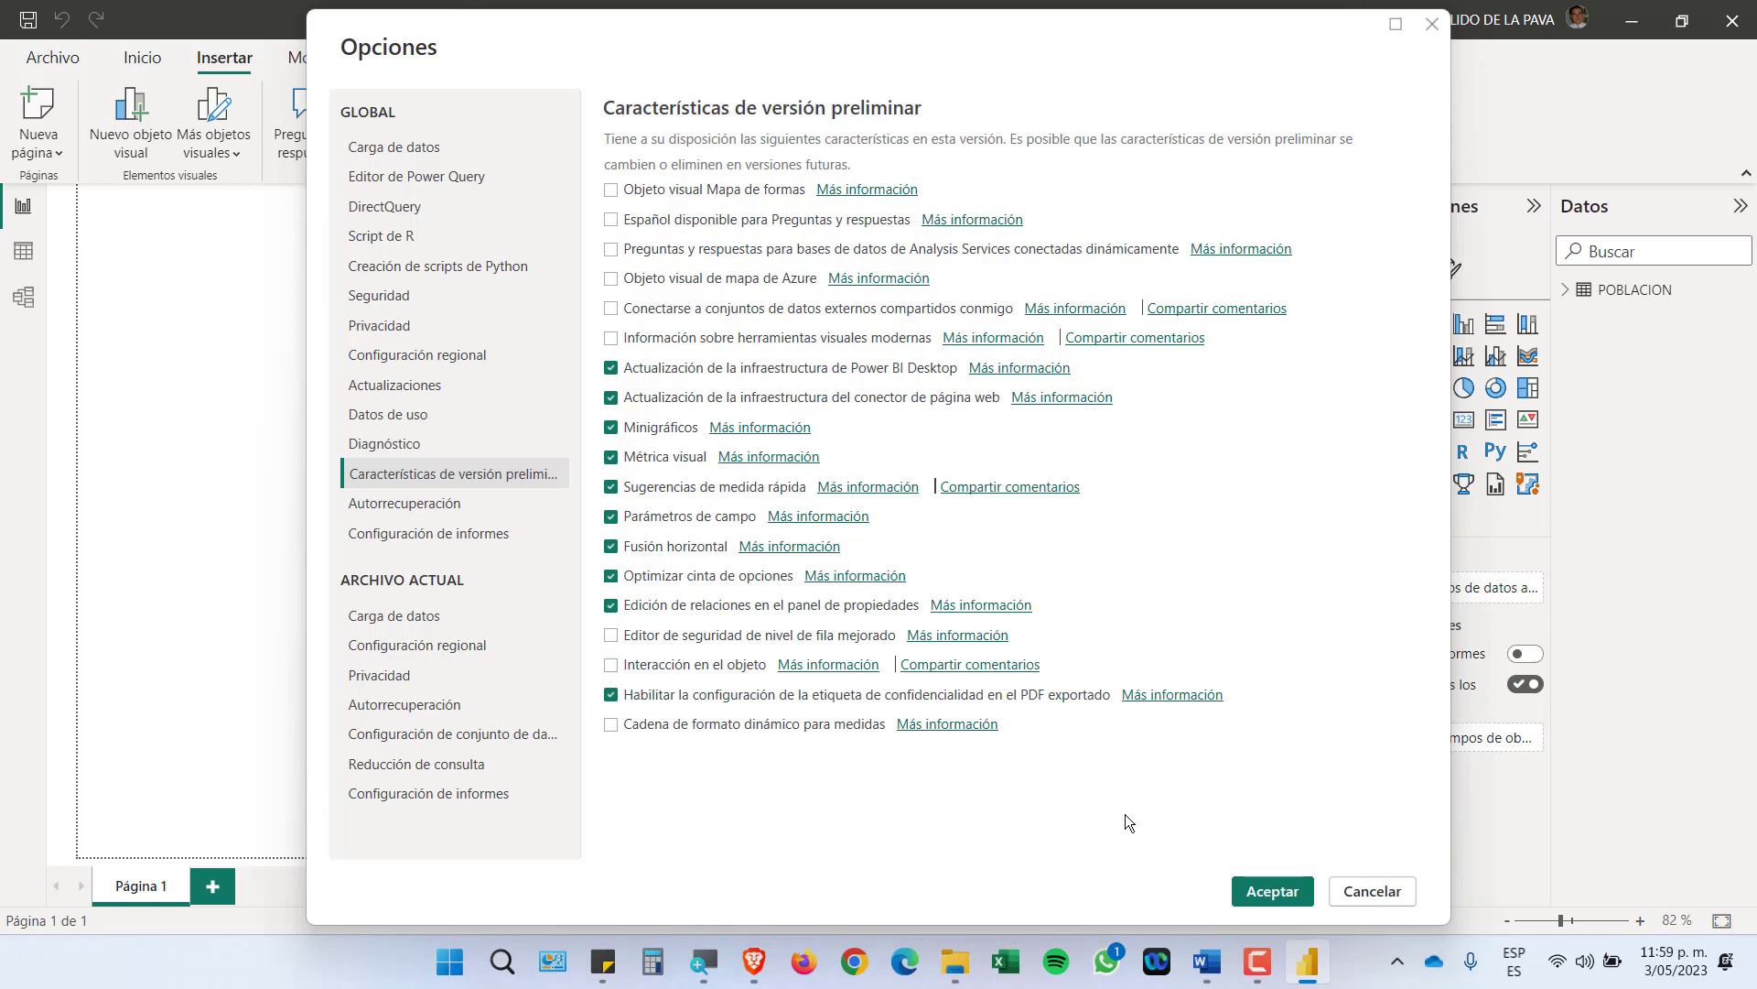
# Enable the Interacción en el objeto preview feature and restart Power BI Desktop with the EJEMPLO1 report
pyautogui.click(611, 664)
pyautogui.click(1254, 892)
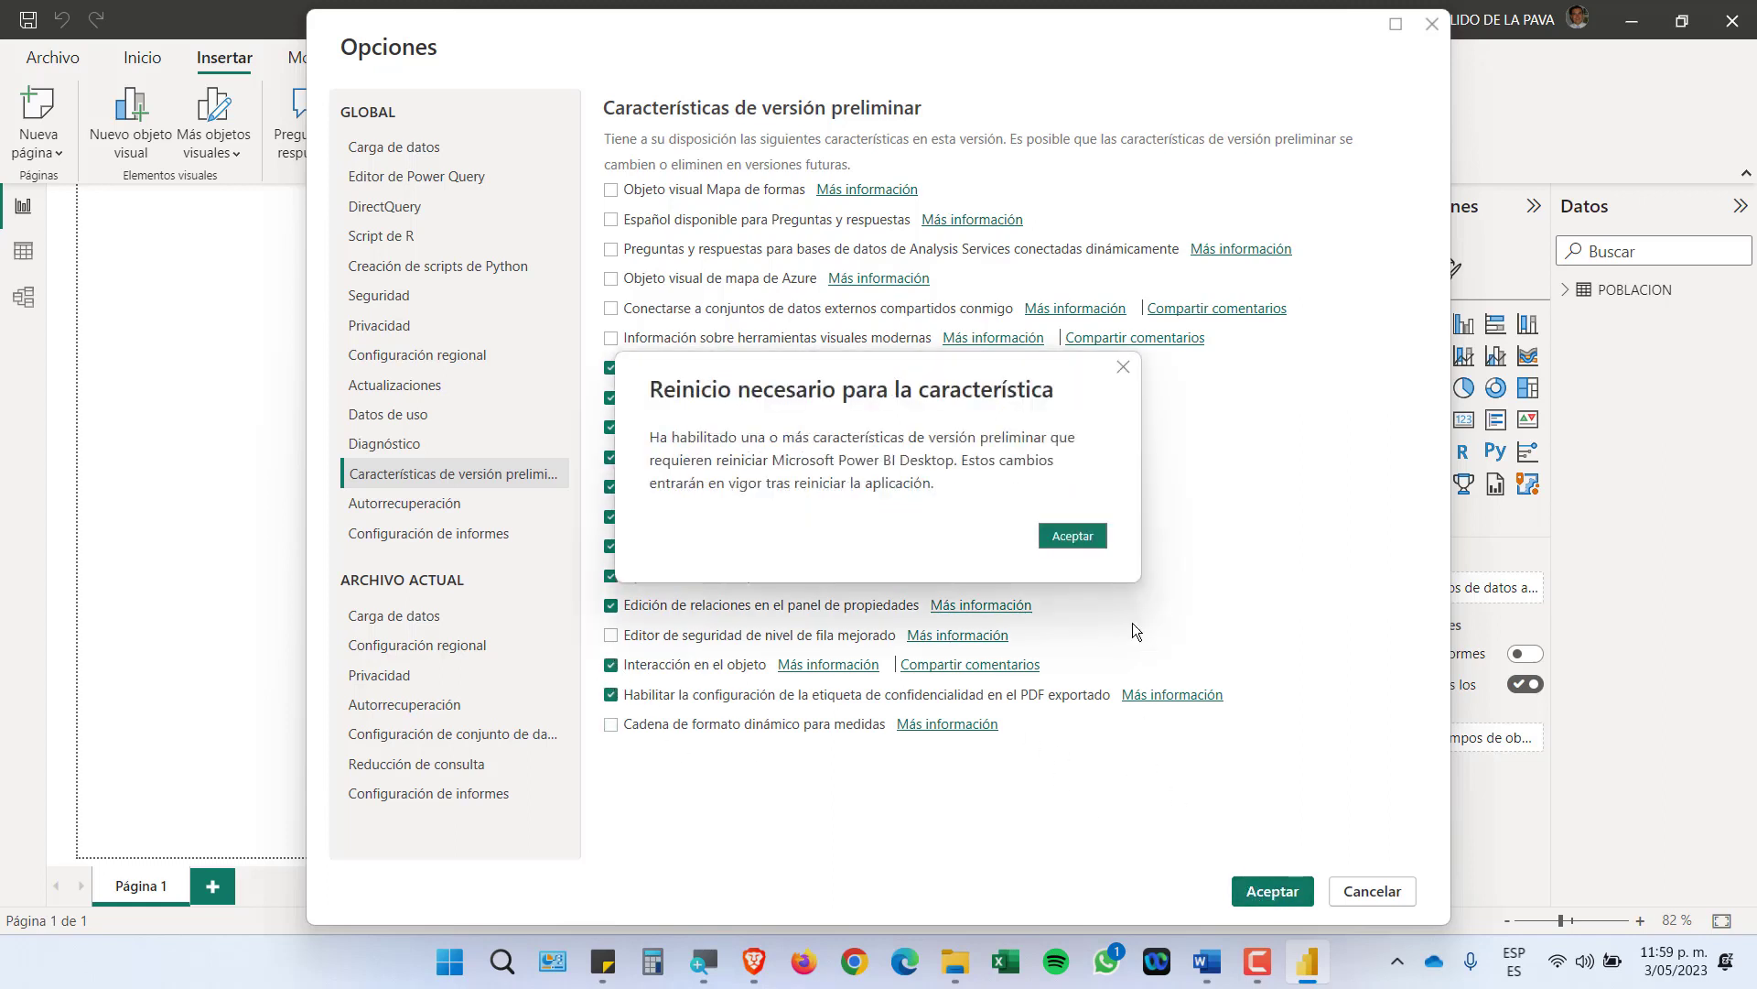
pyautogui.click(1068, 542)
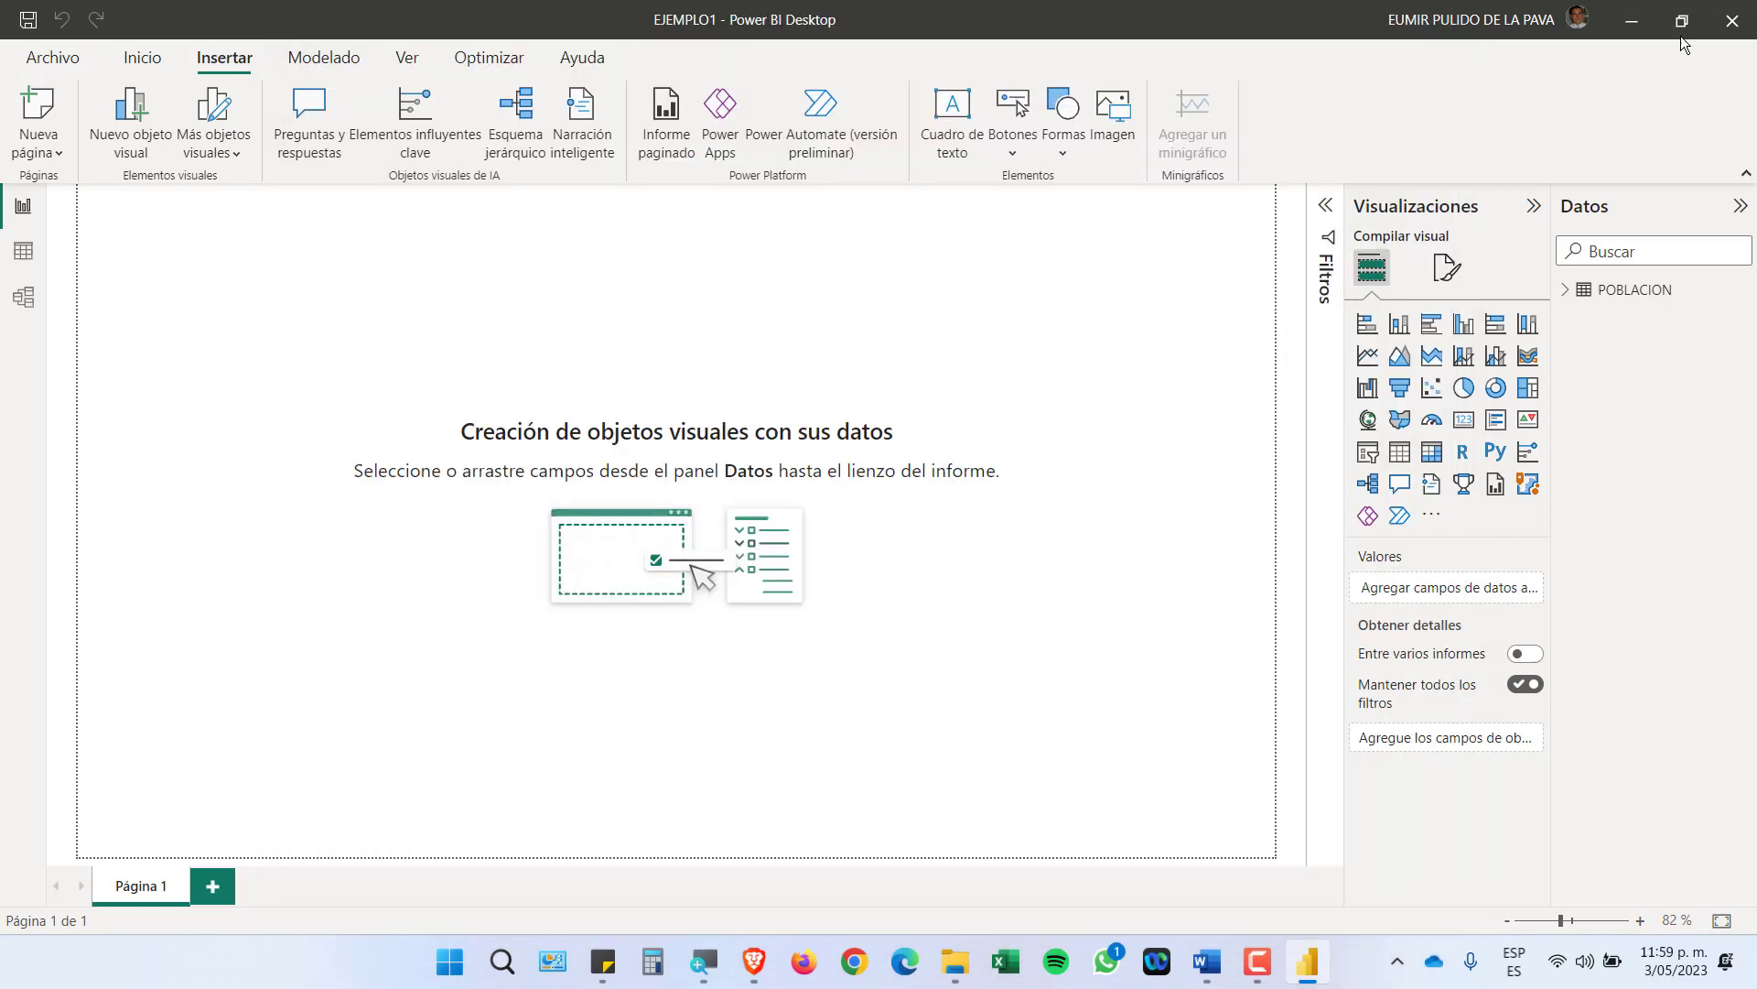
pyautogui.click(1723, 35)
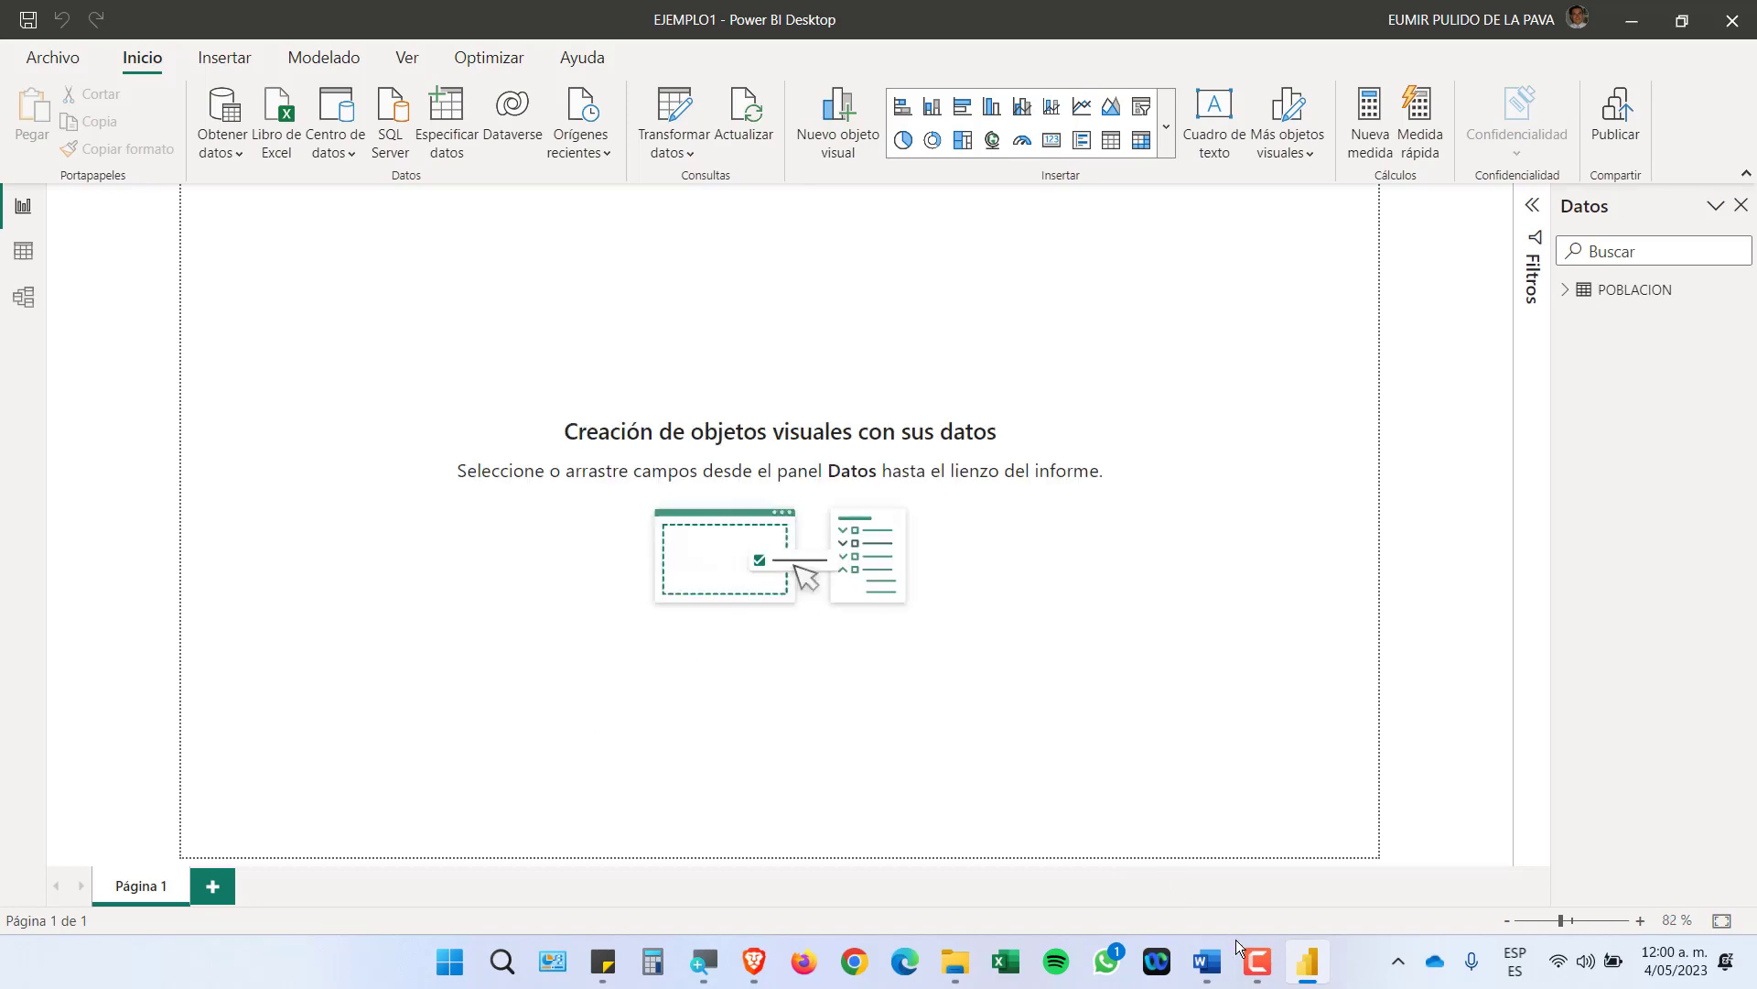
pyautogui.click(1257, 961)
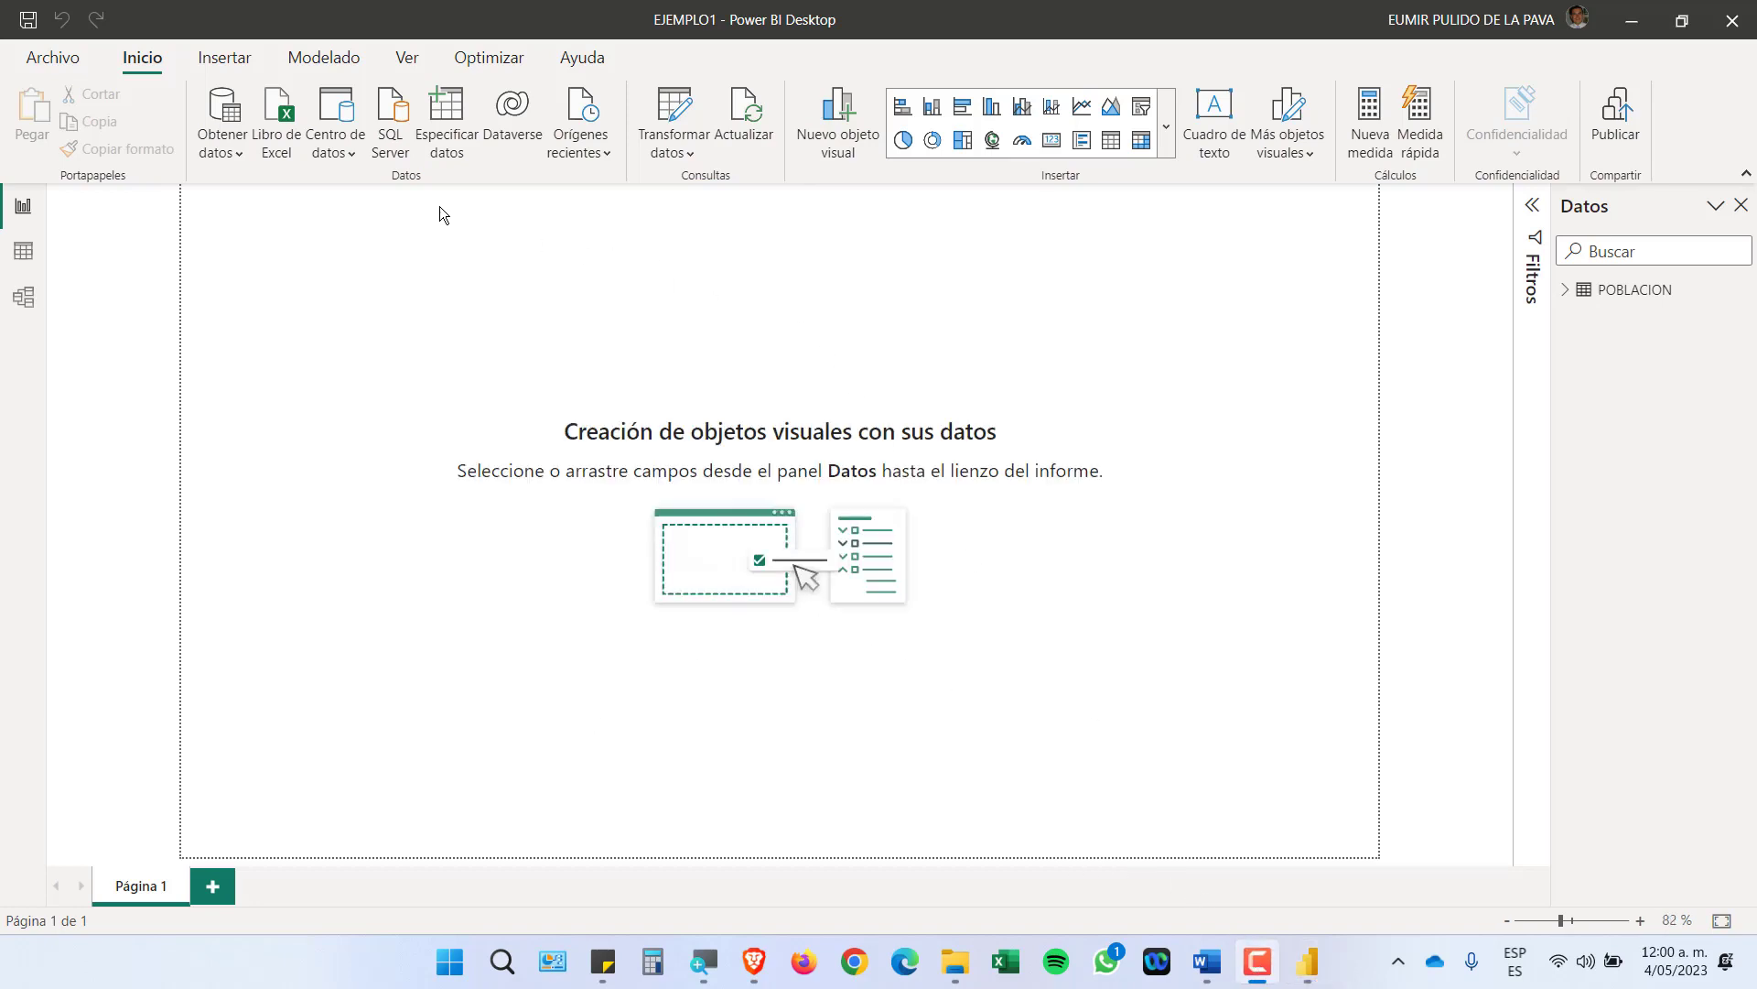
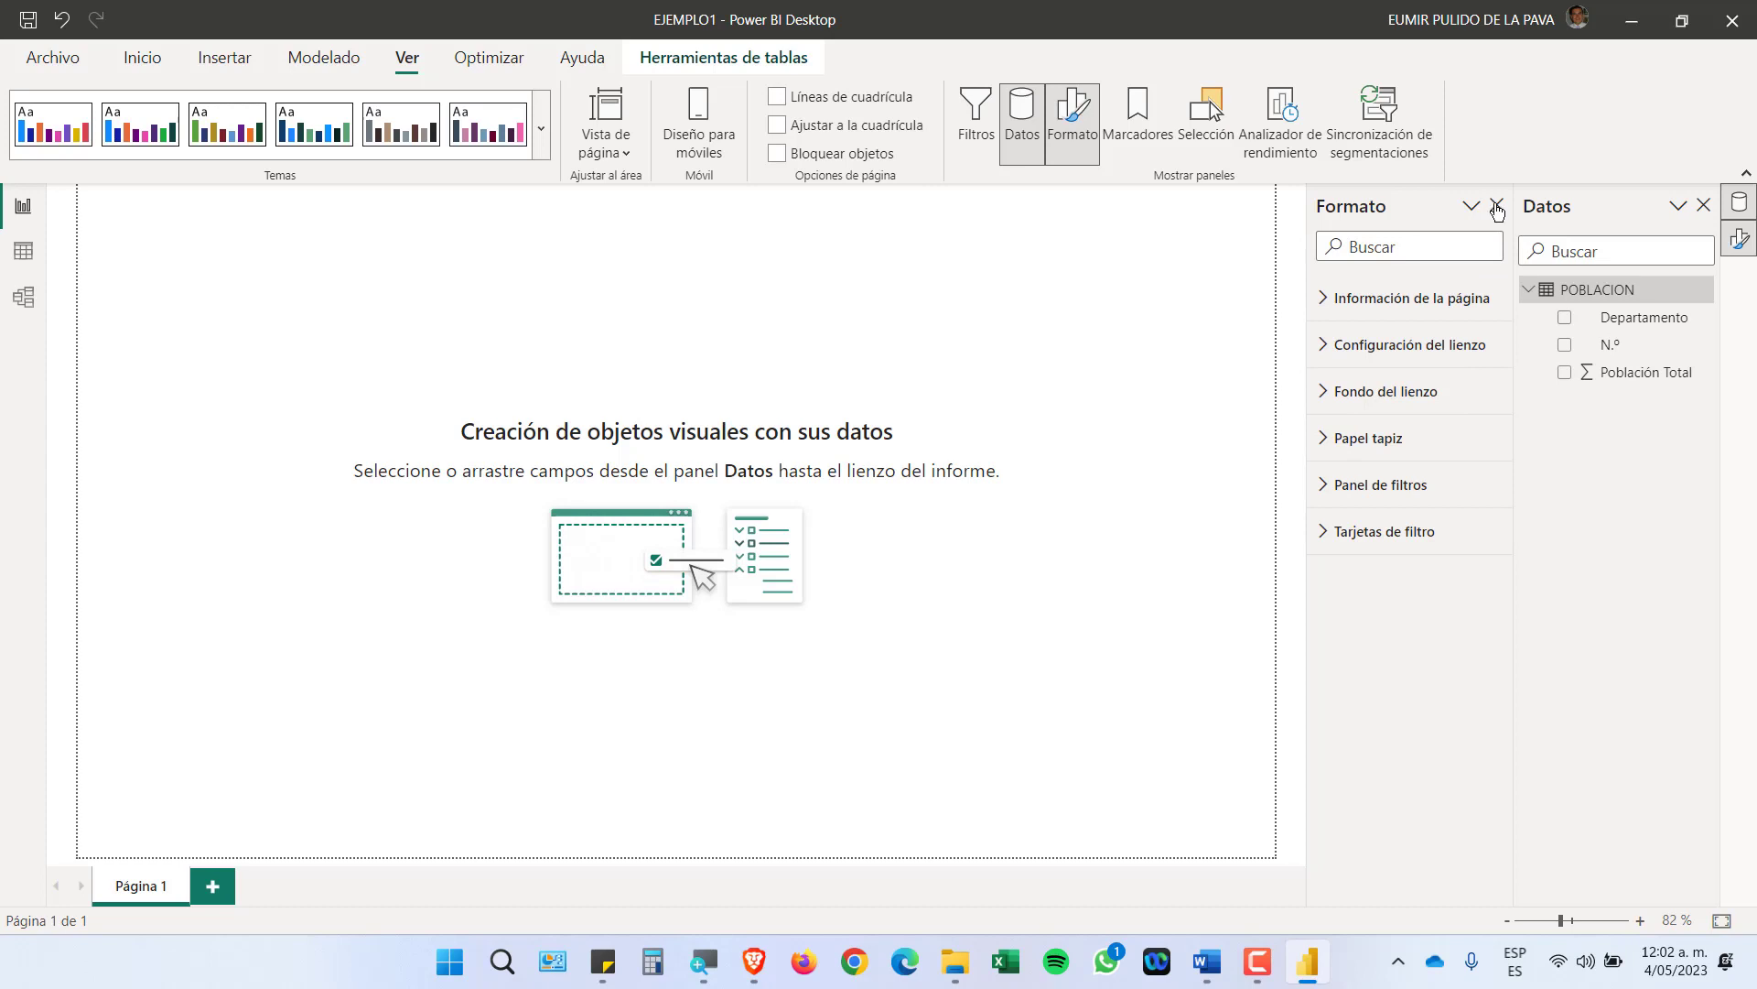
# Close the Formato and Datos panes so only the report canvas is shown
pyautogui.click(1498, 205)
pyautogui.click(1739, 206)
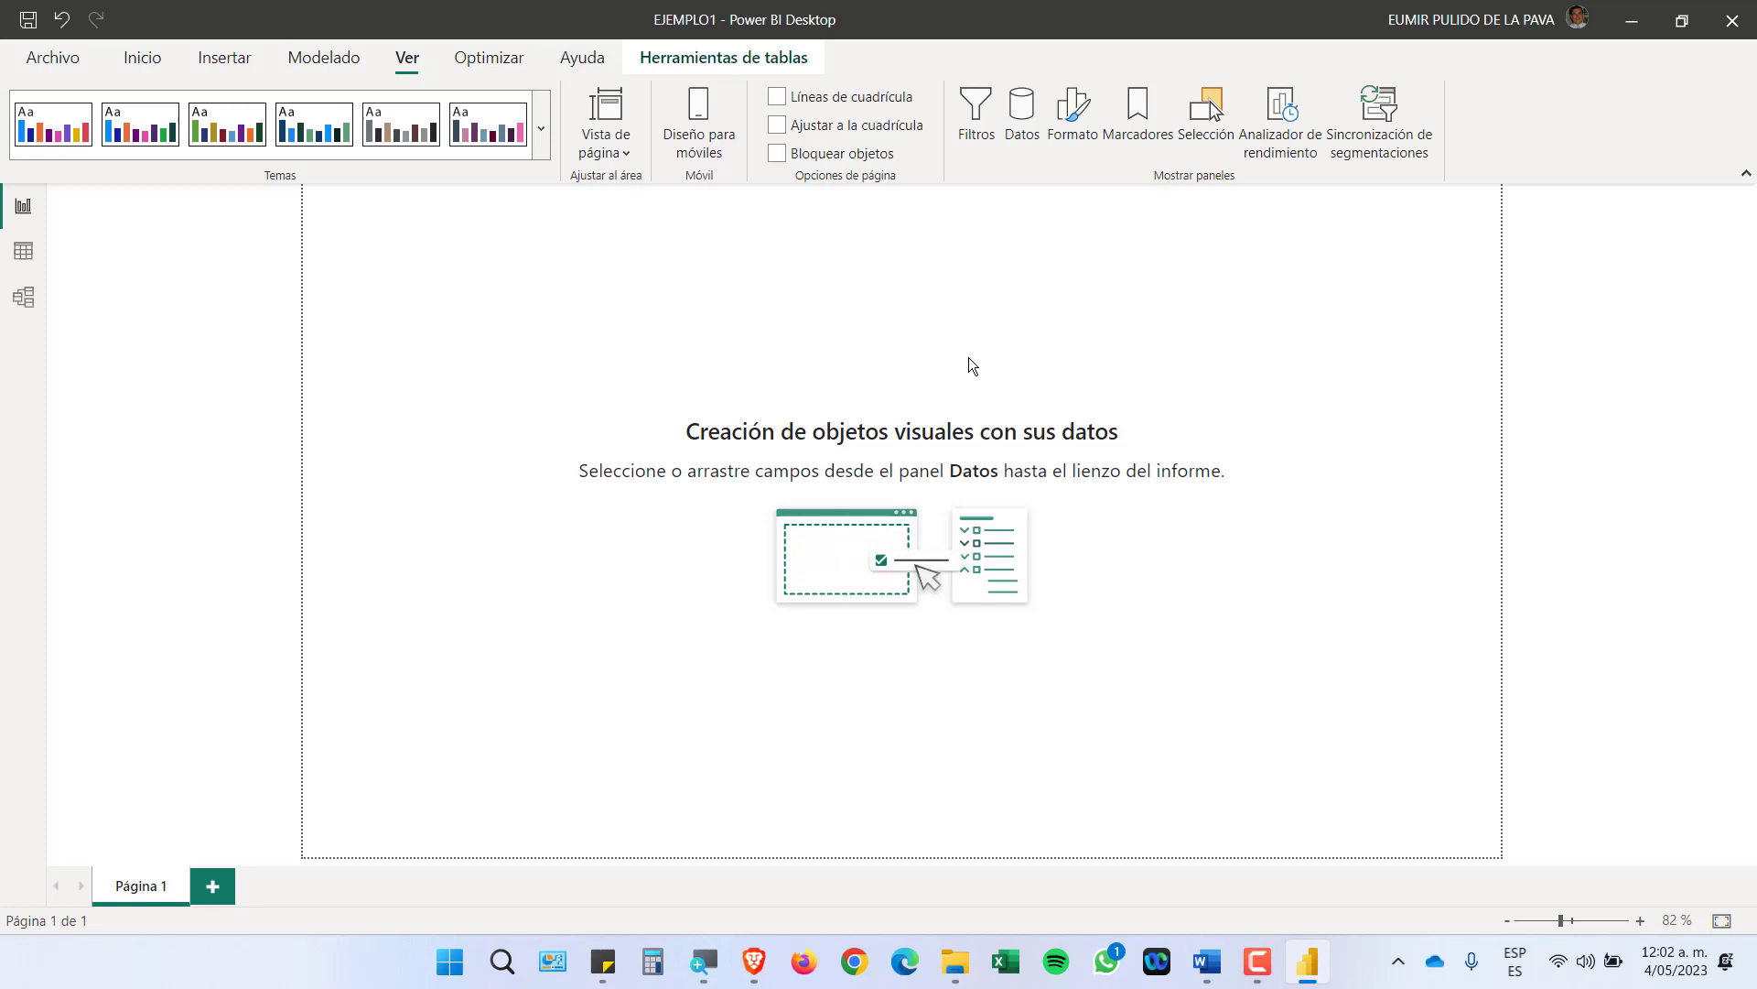
pyautogui.click(123, 63)
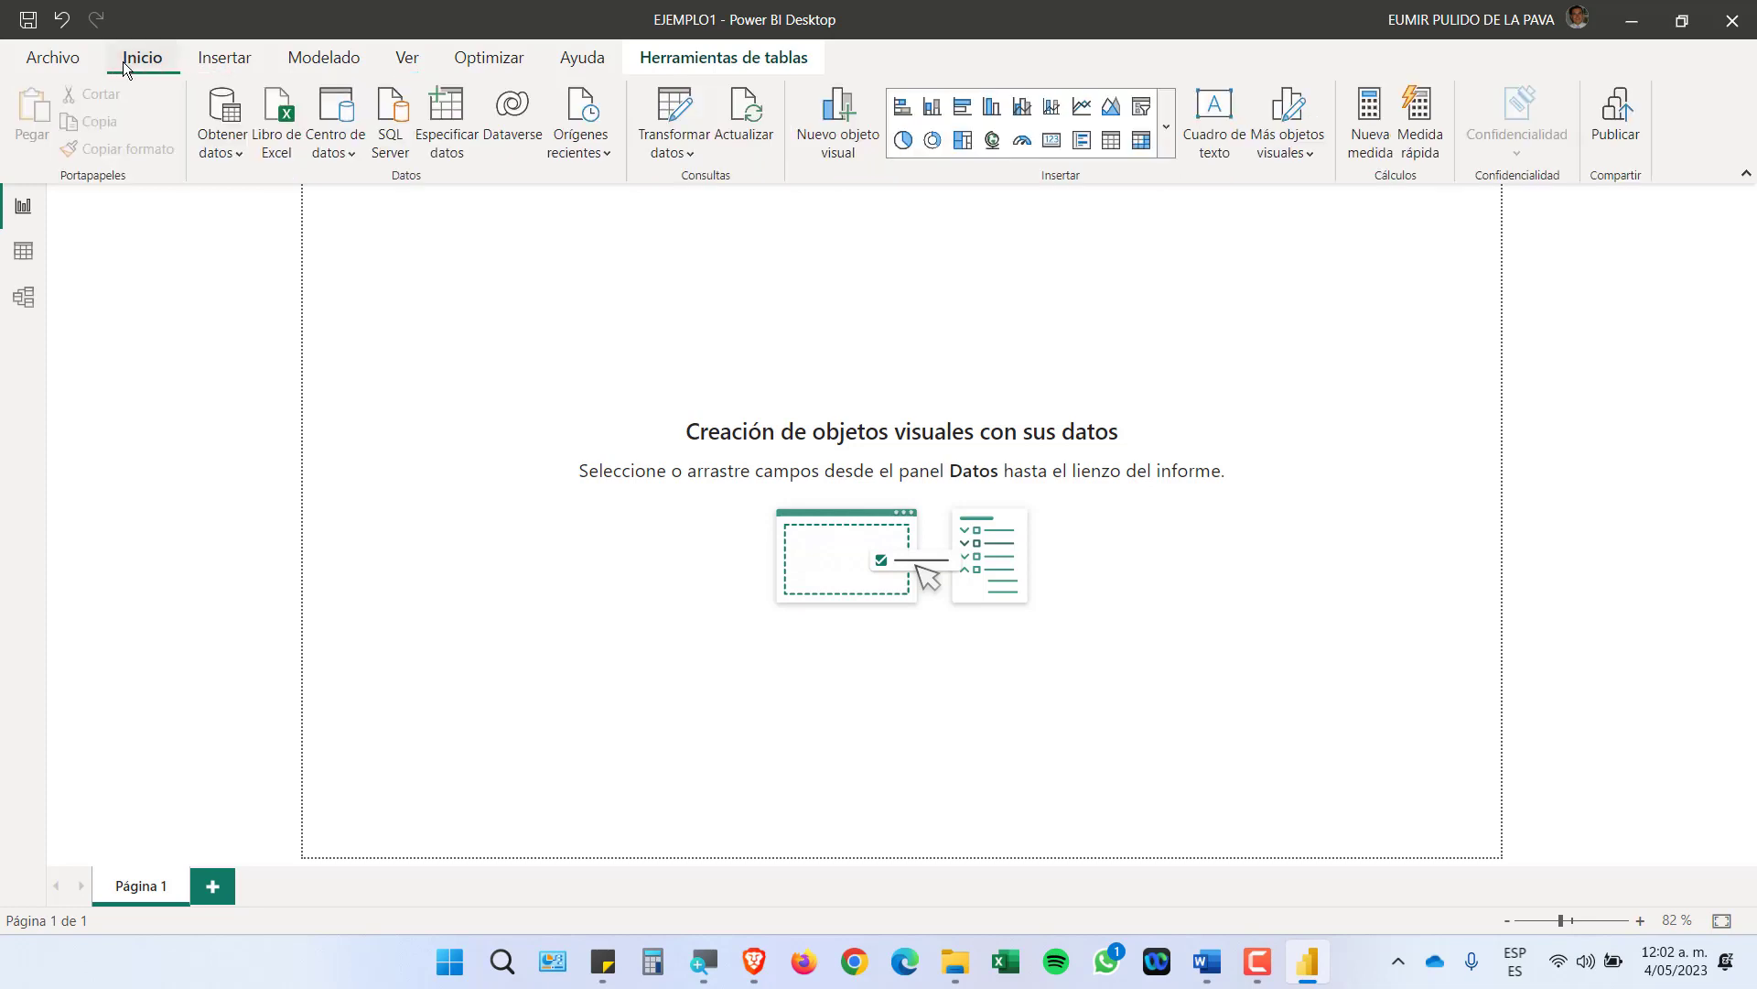
pyautogui.click(410, 60)
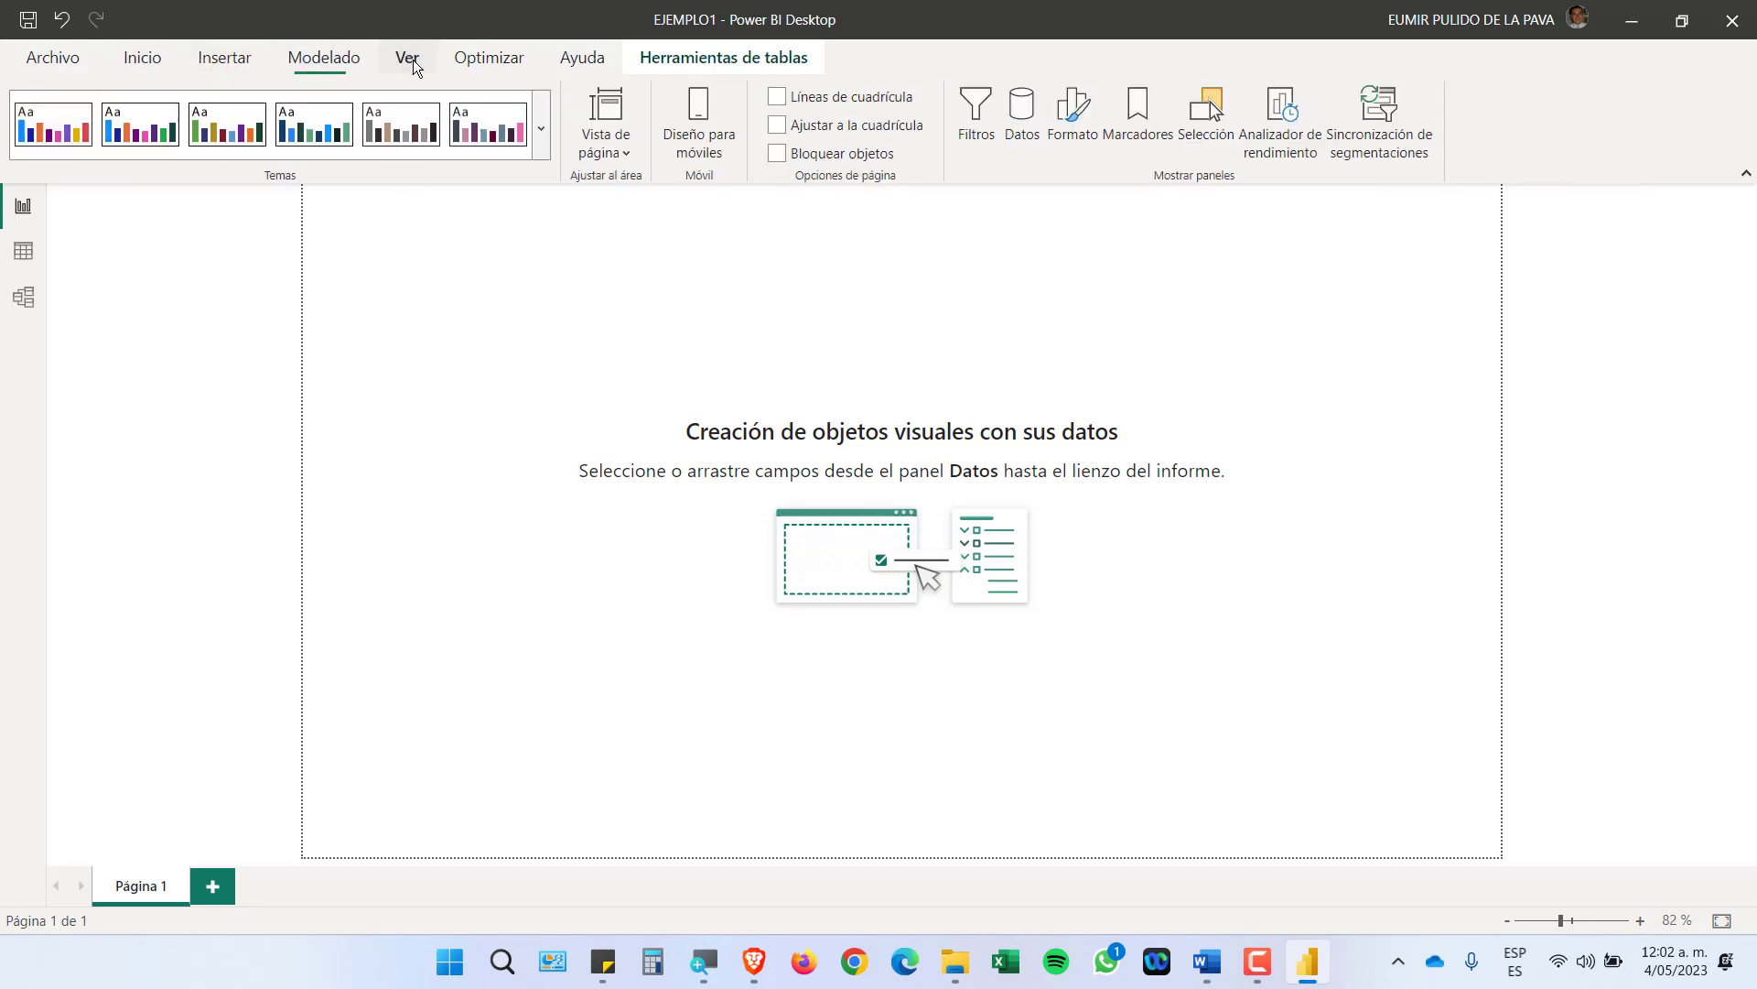
# Search the Power BI visuals marketplace for SYNO and open the details of Synoptic Panel by OKViz
pyautogui.click(253, 60)
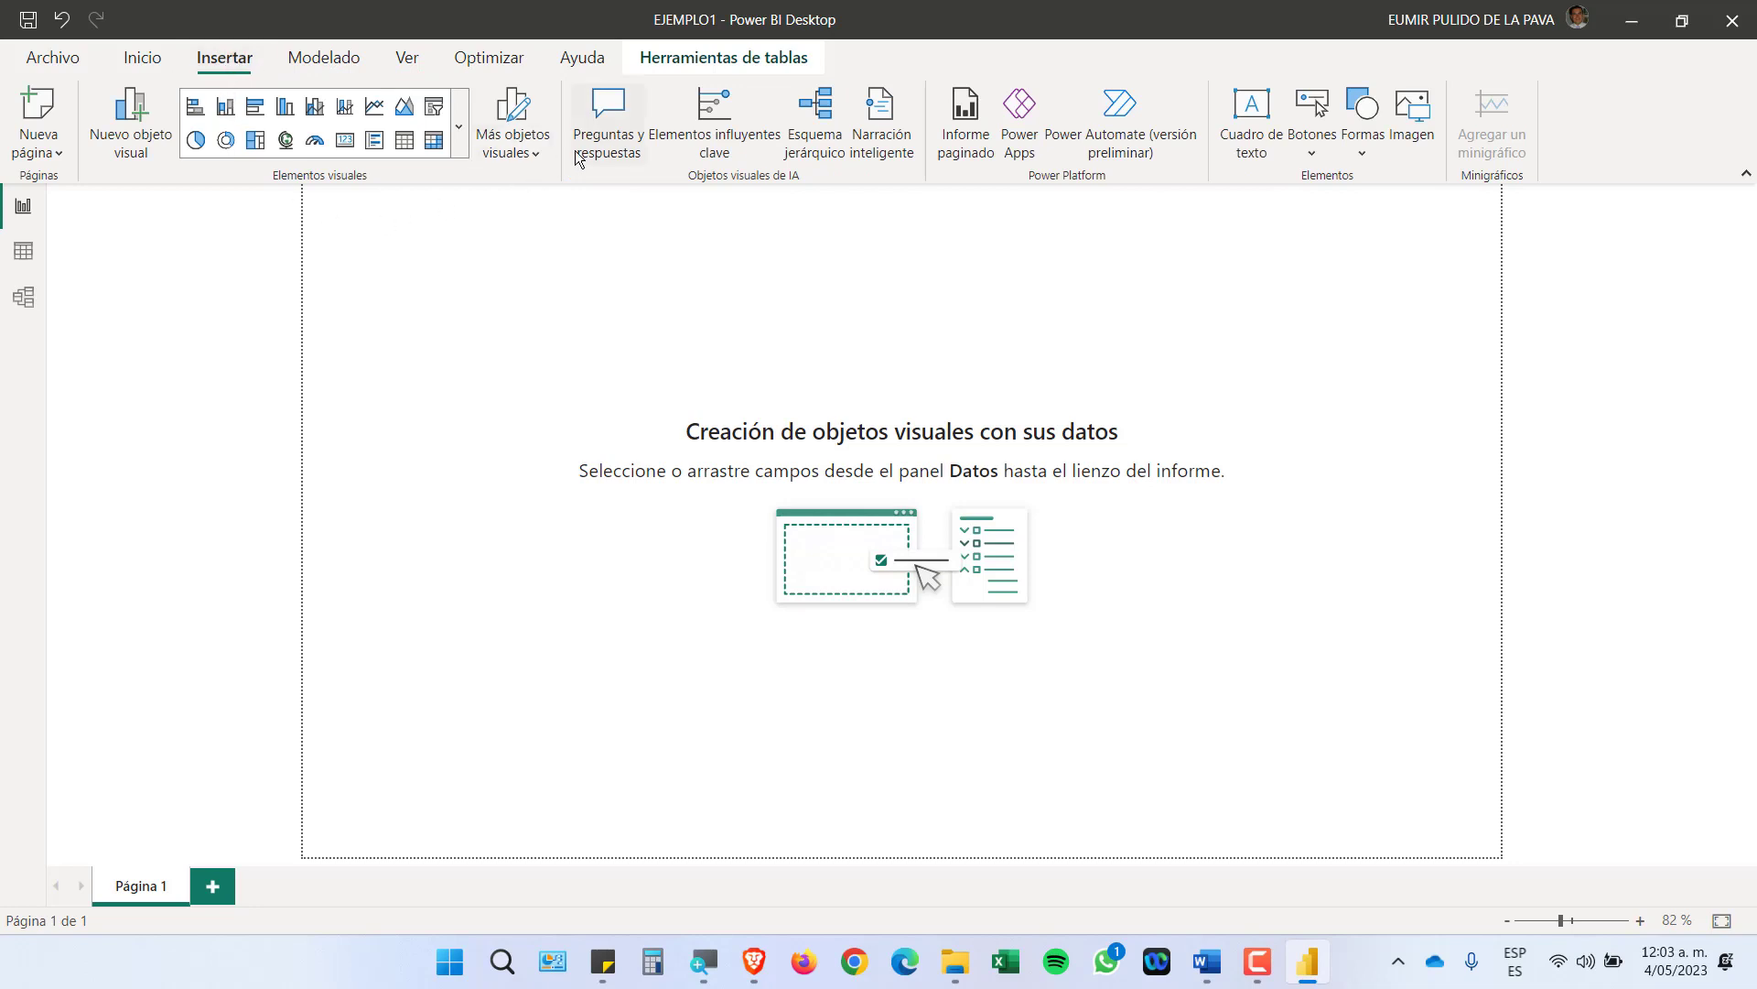
pyautogui.click(530, 146)
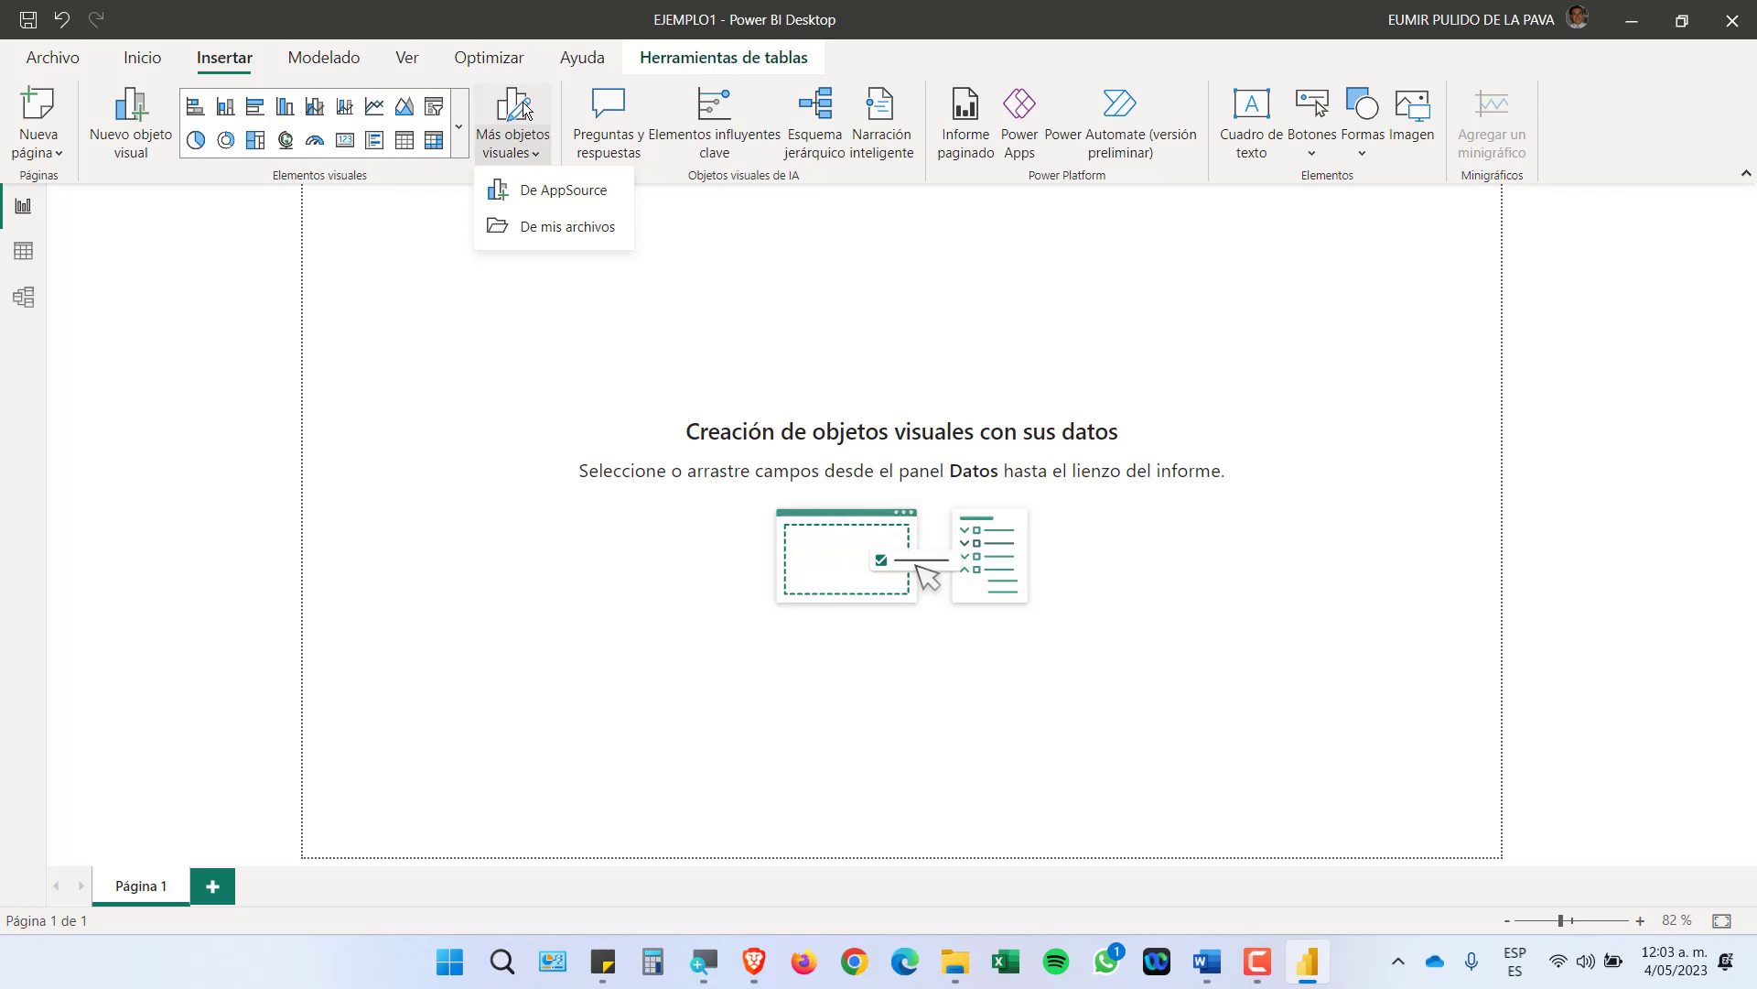
pyautogui.click(522, 101)
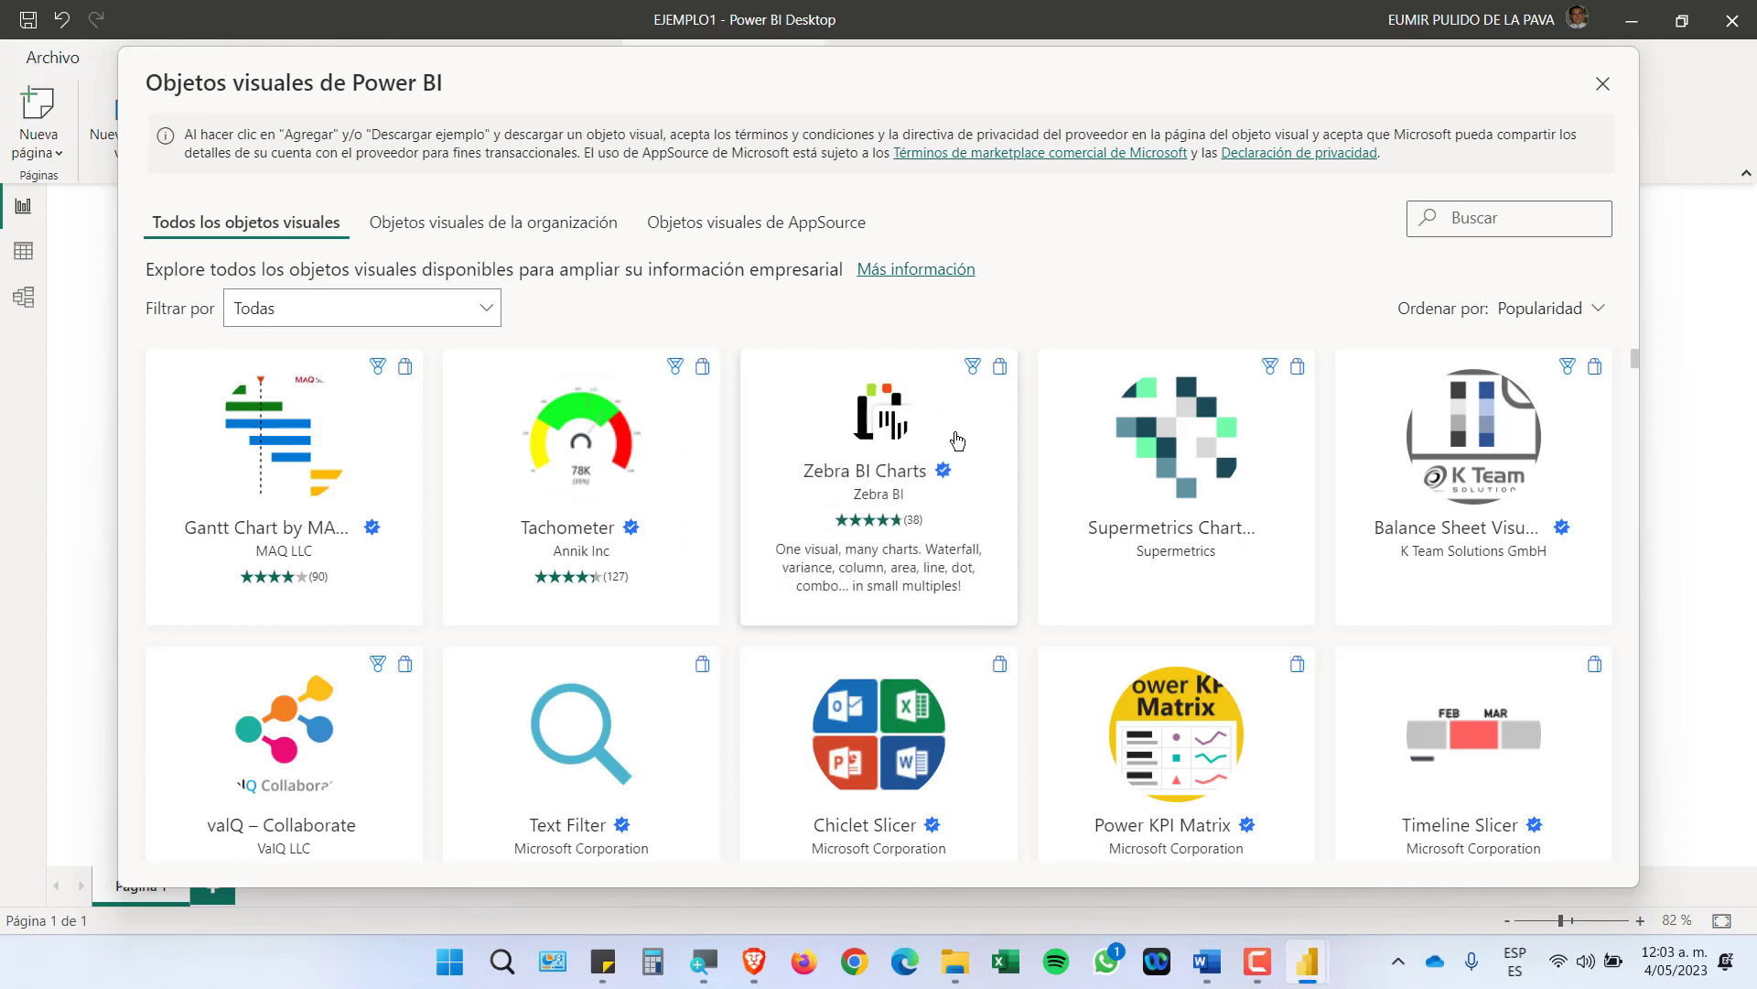
pyautogui.click(1483, 217)
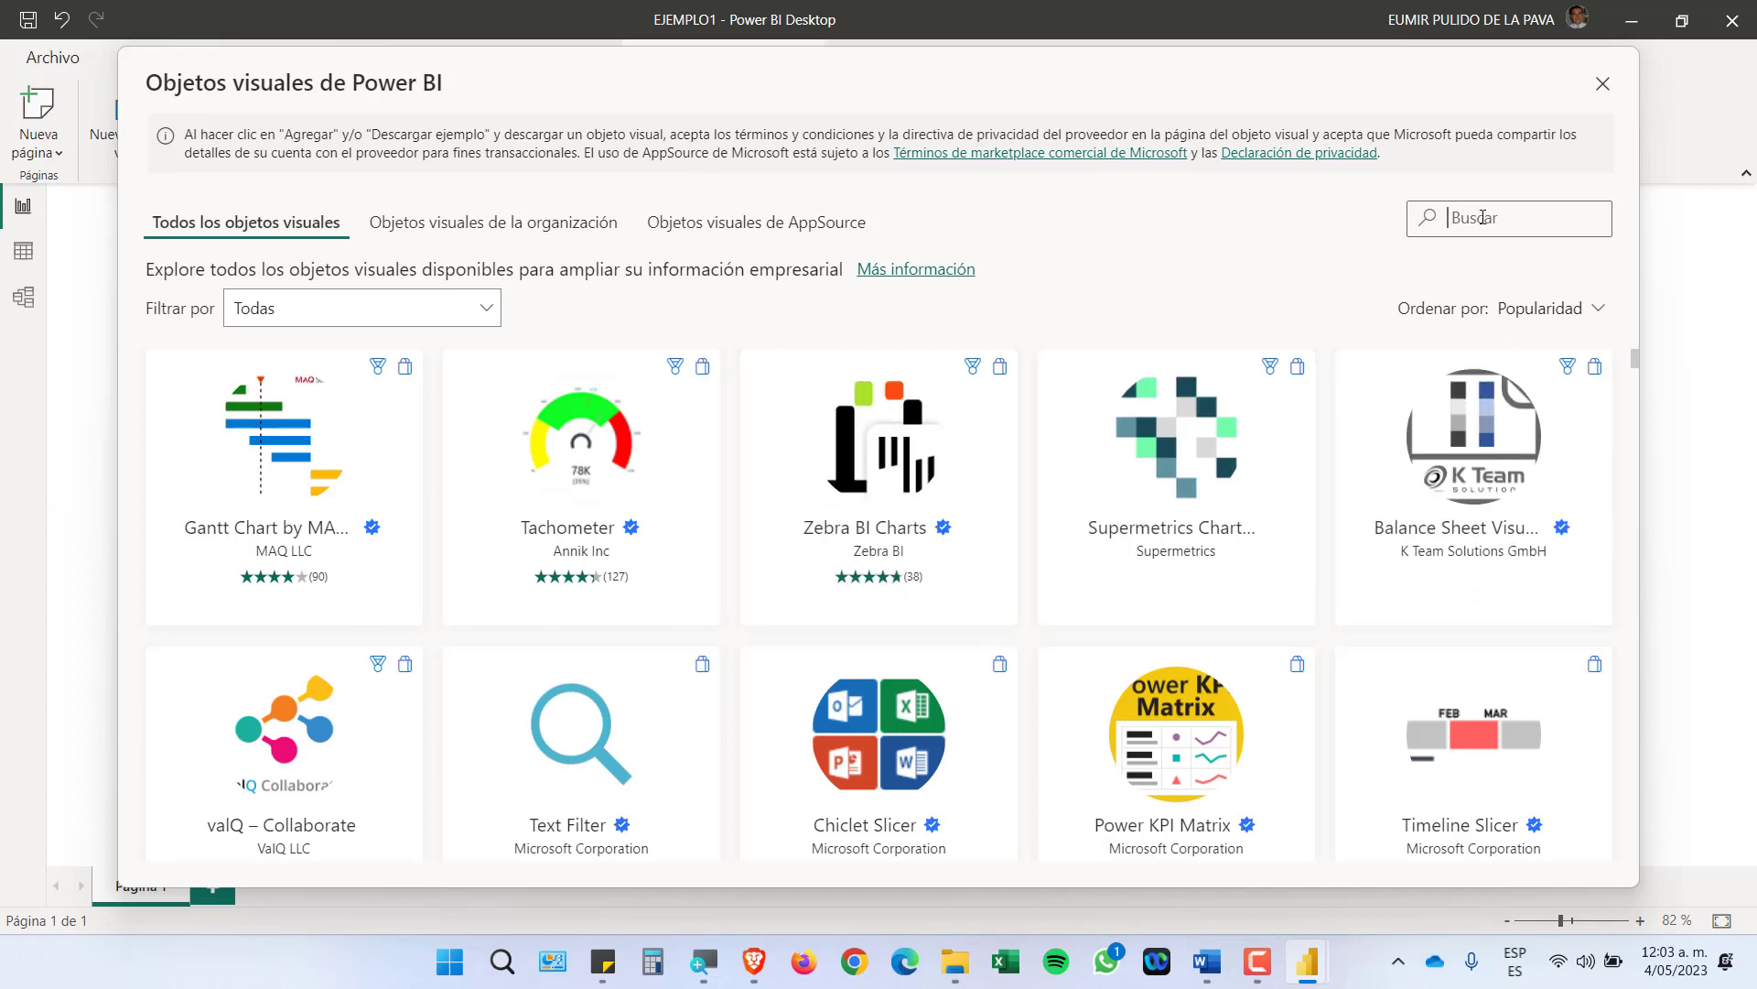
pyautogui.write('SYNO')
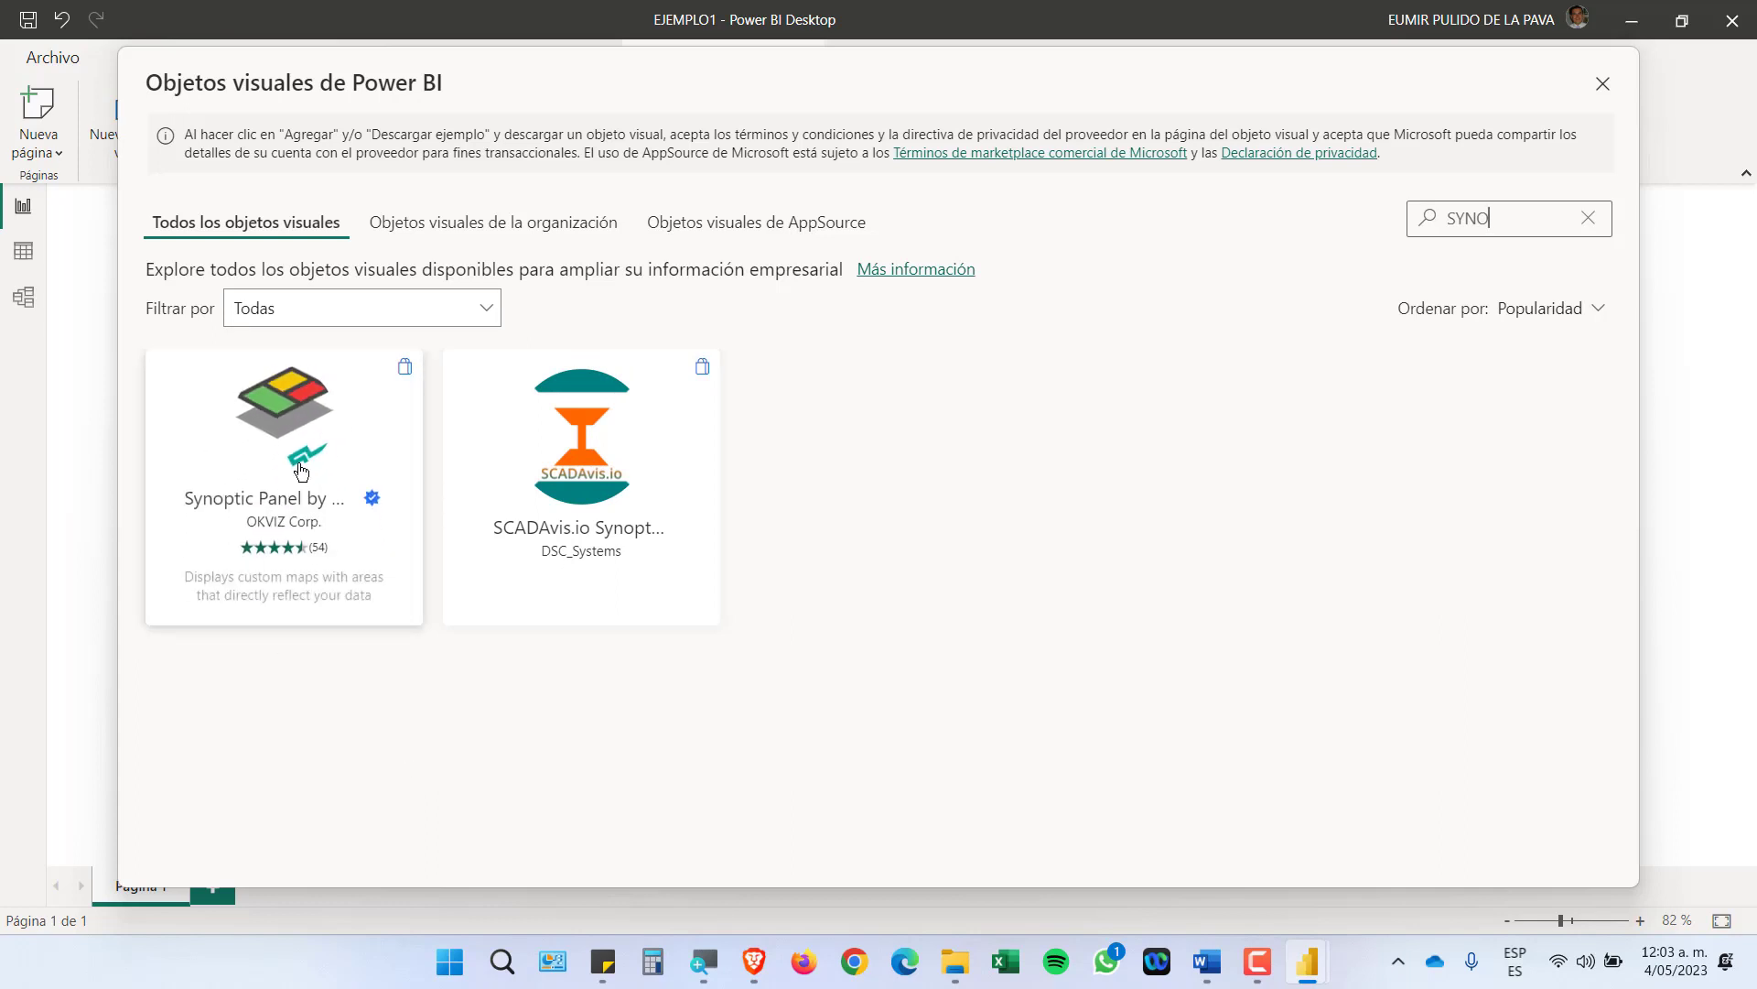
pyautogui.click(309, 406)
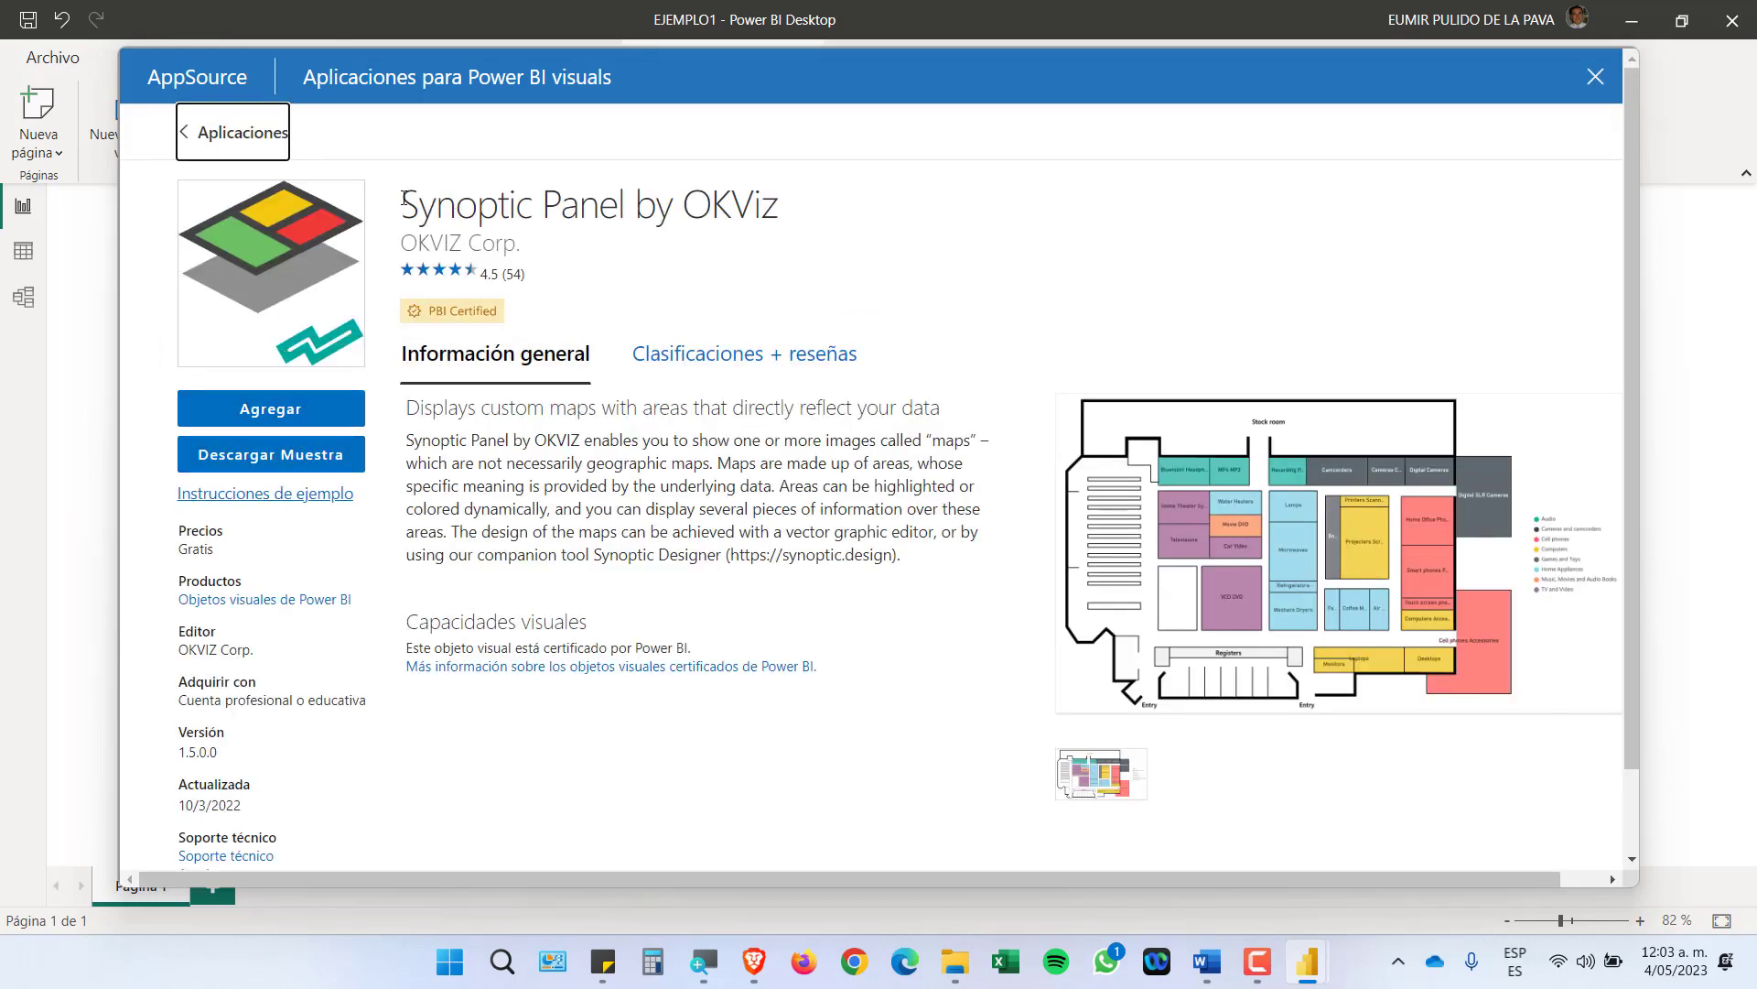
# Add the Synoptic Panel by OKViz visual to the report and dismiss the import confirmation
pyautogui.moveTo(403, 197); pyautogui.dragTo(776, 214)
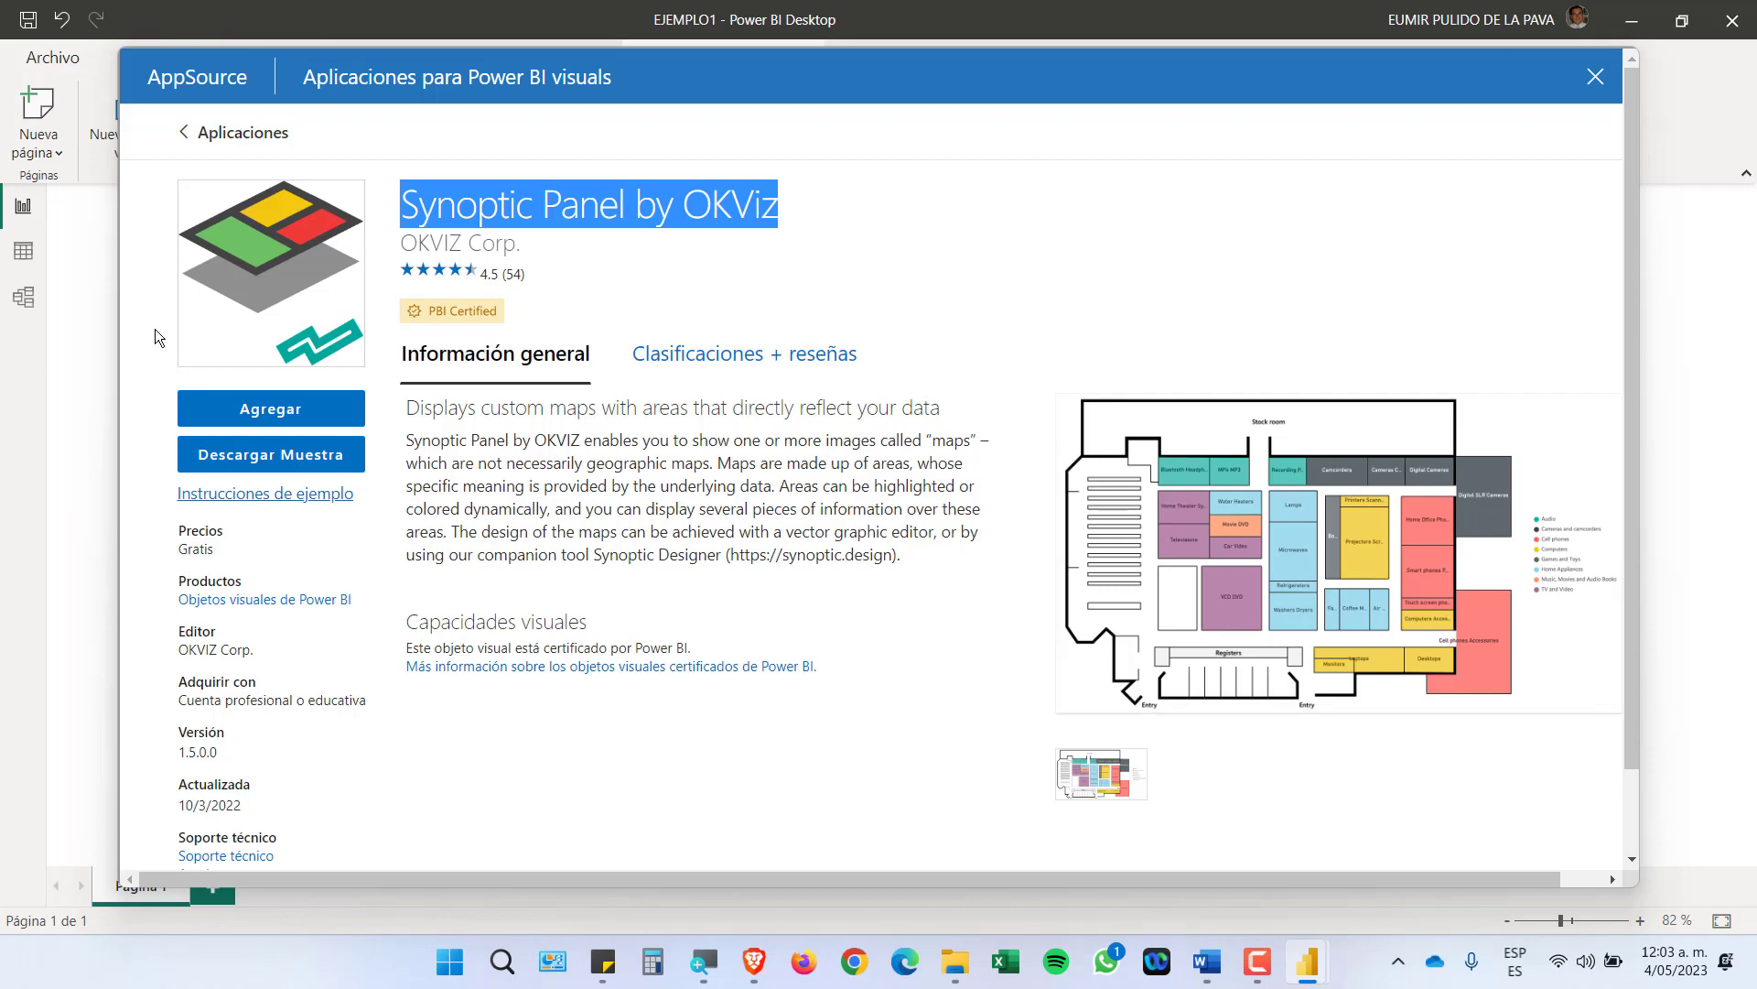
pyautogui.click(277, 419)
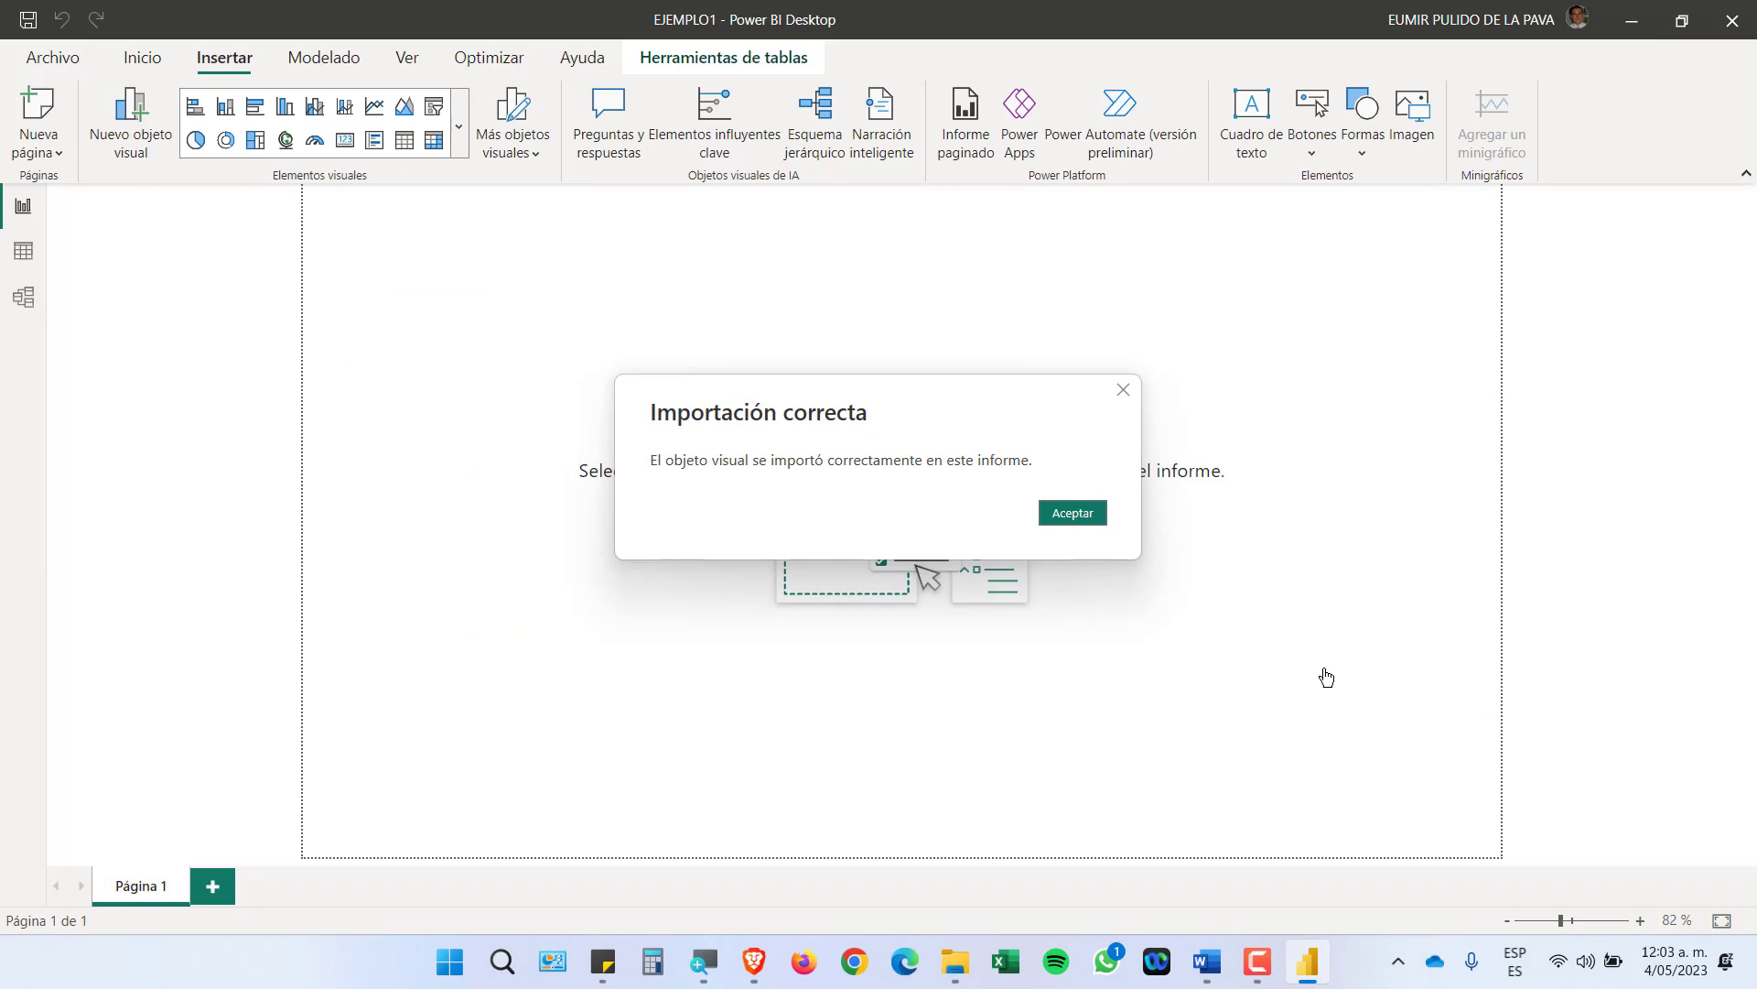
pyautogui.click(1080, 513)
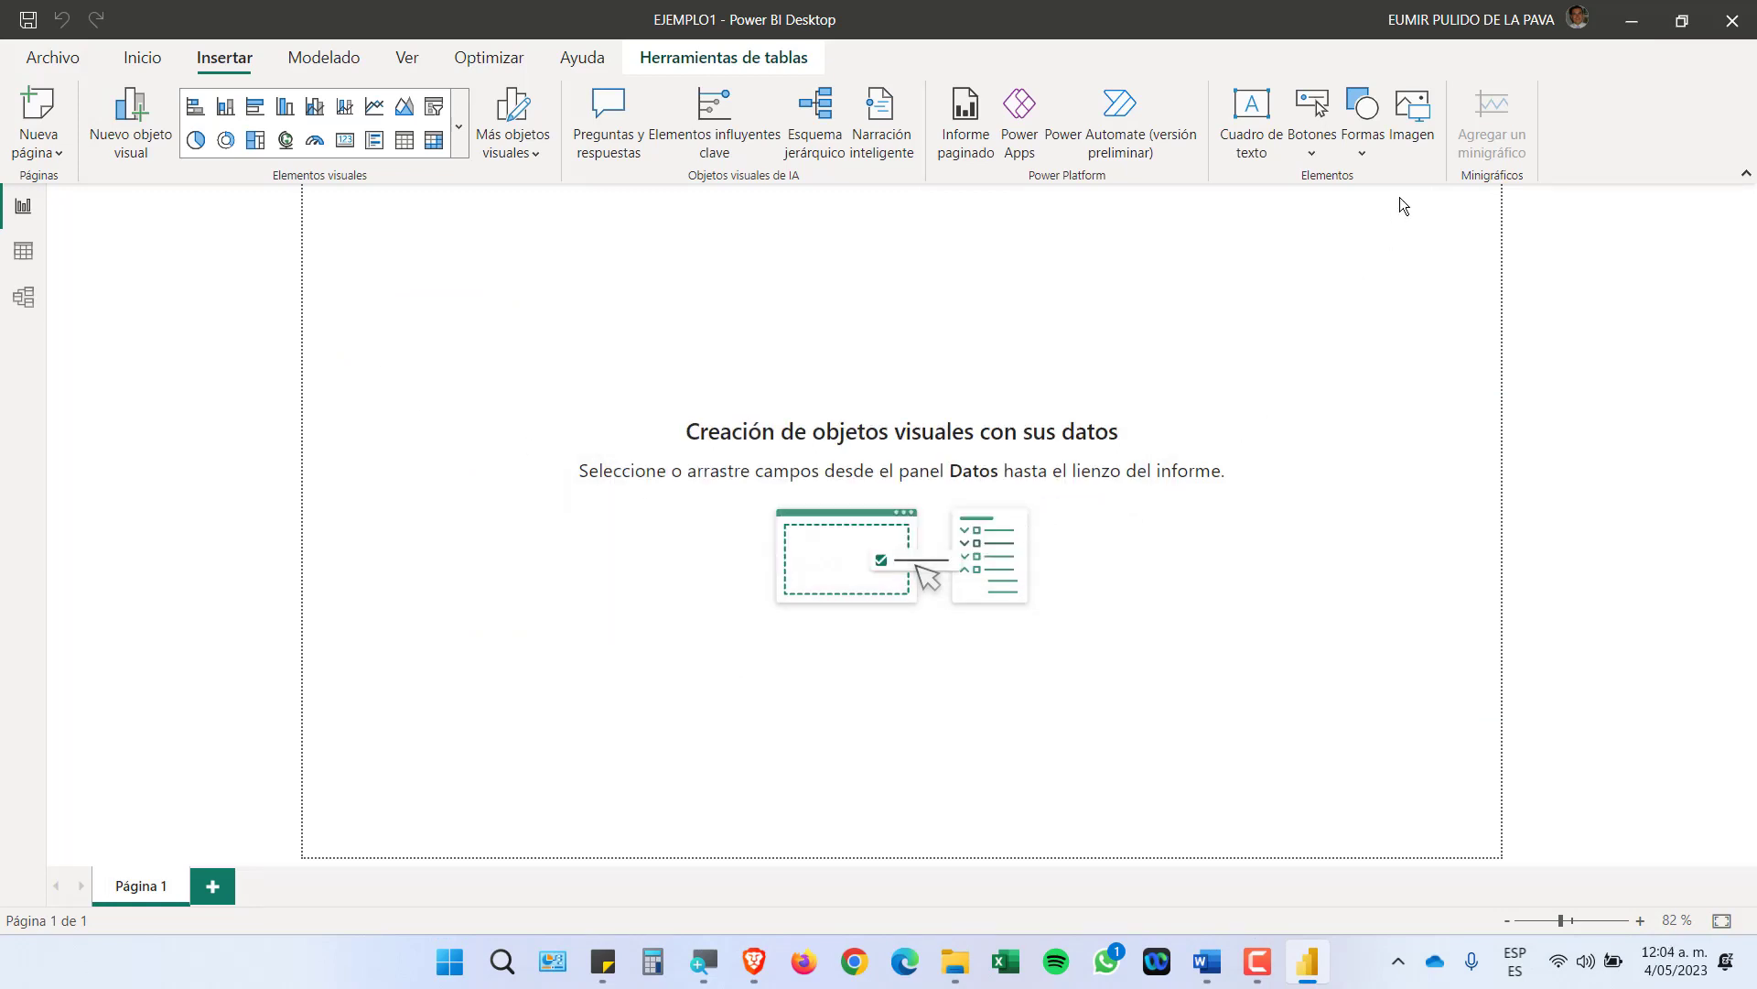
# Show the Datos pane and expand the POBLACION table to list its fields
pyautogui.click(407, 58)
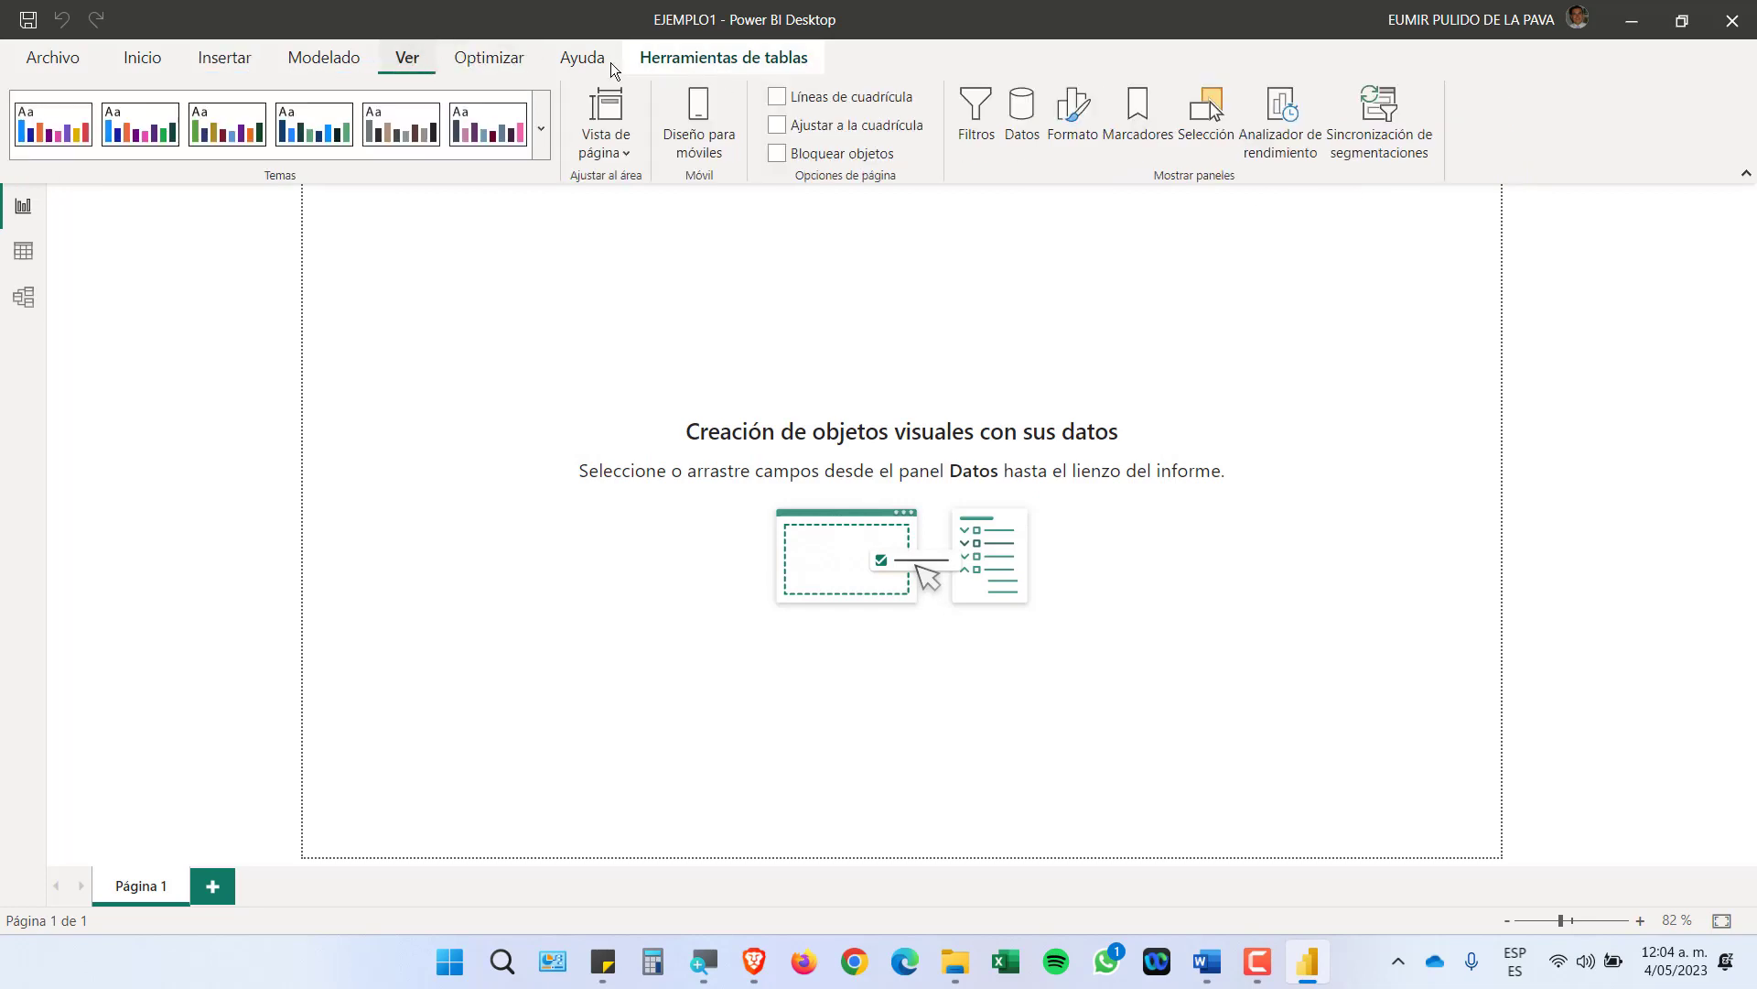
pyautogui.click(1020, 126)
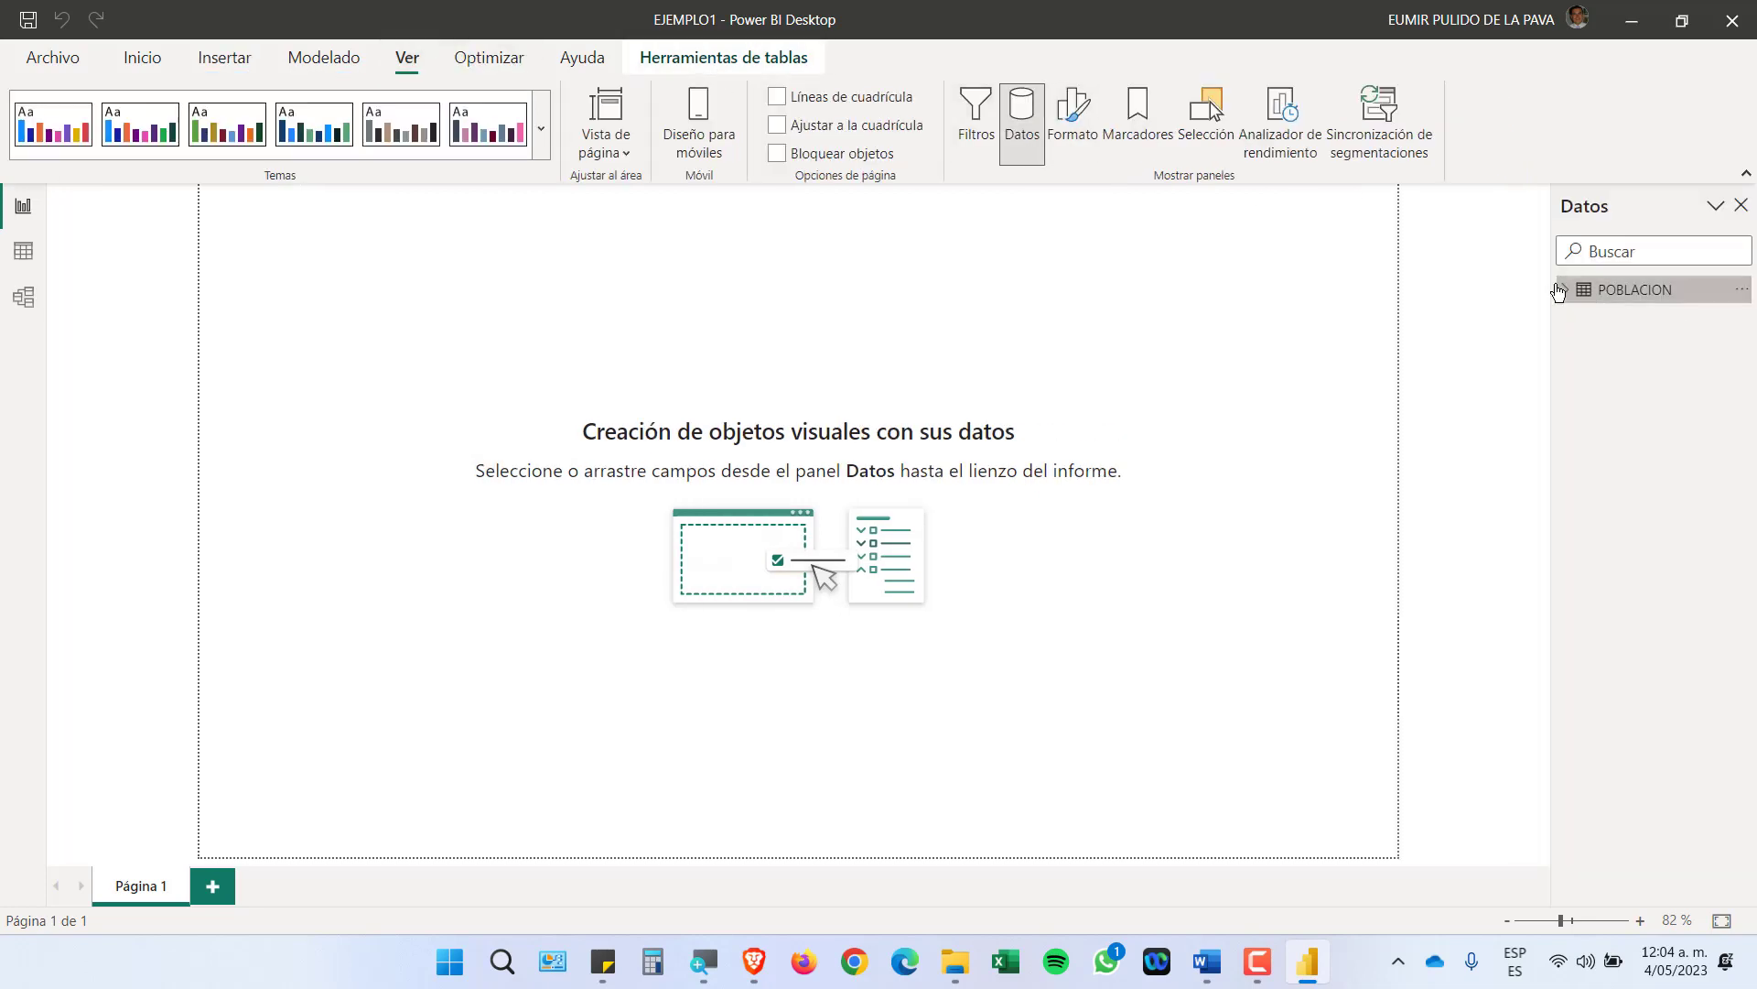
pyautogui.click(1564, 289)
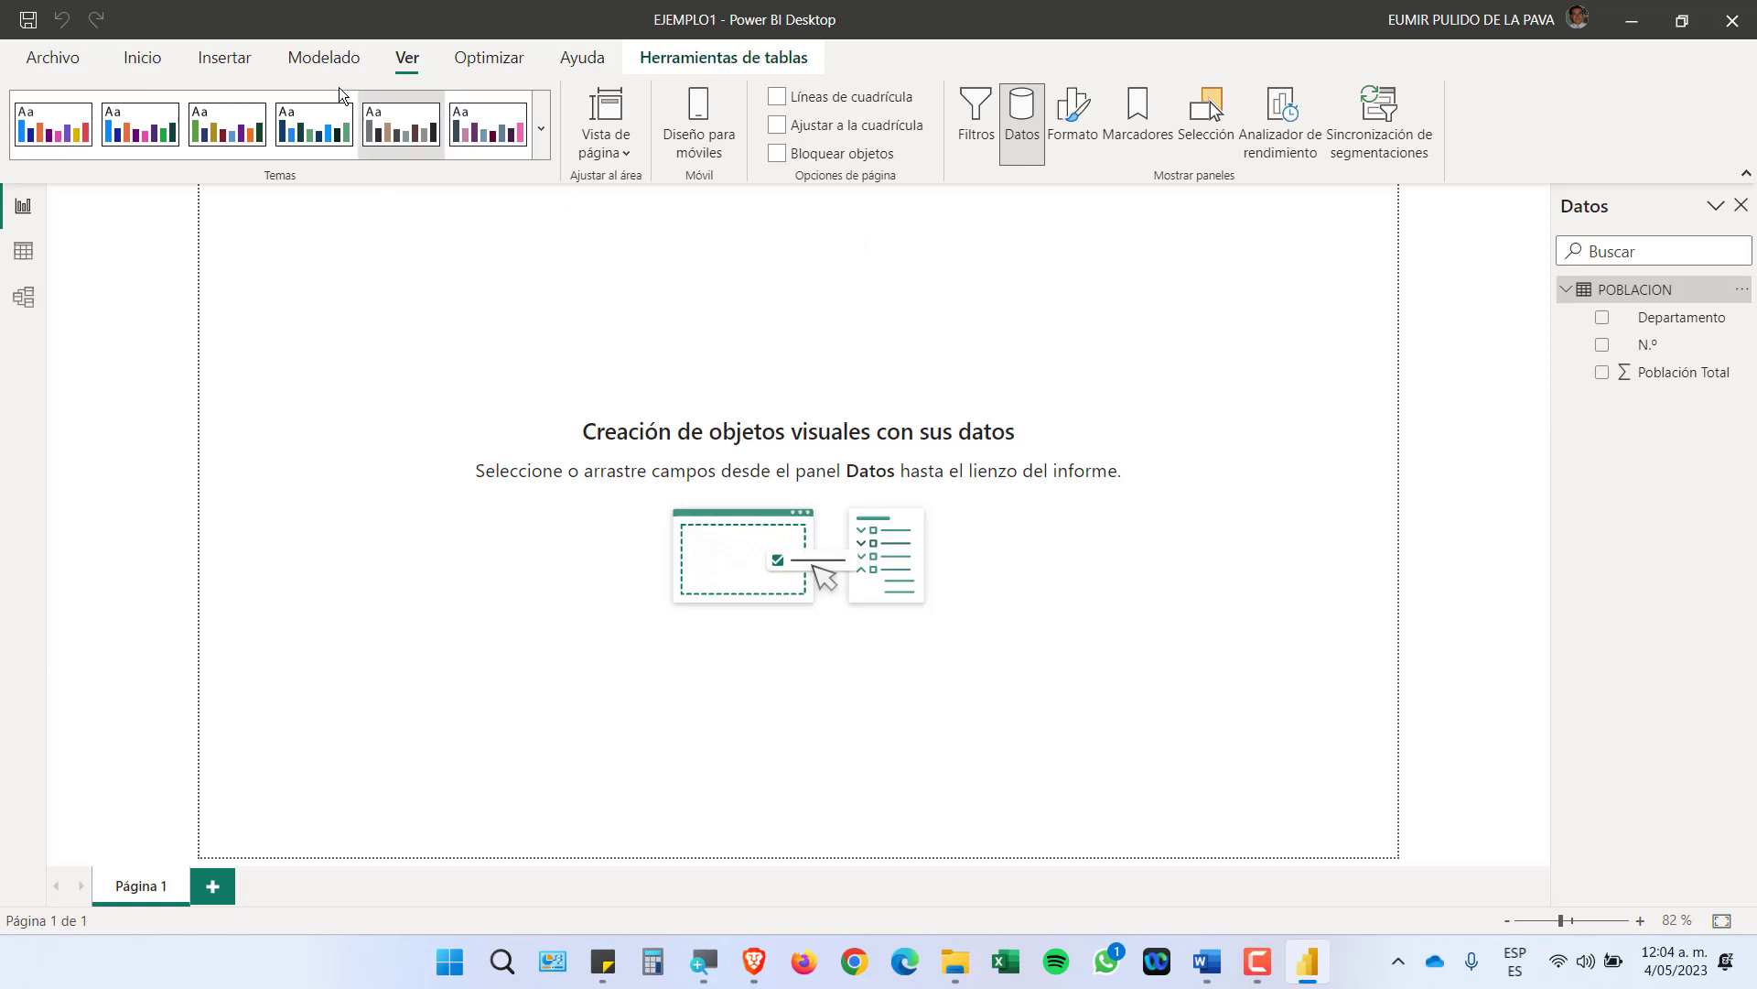
# Look through the gallery of visuals that can be inserted into the report
pyautogui.click(139, 57)
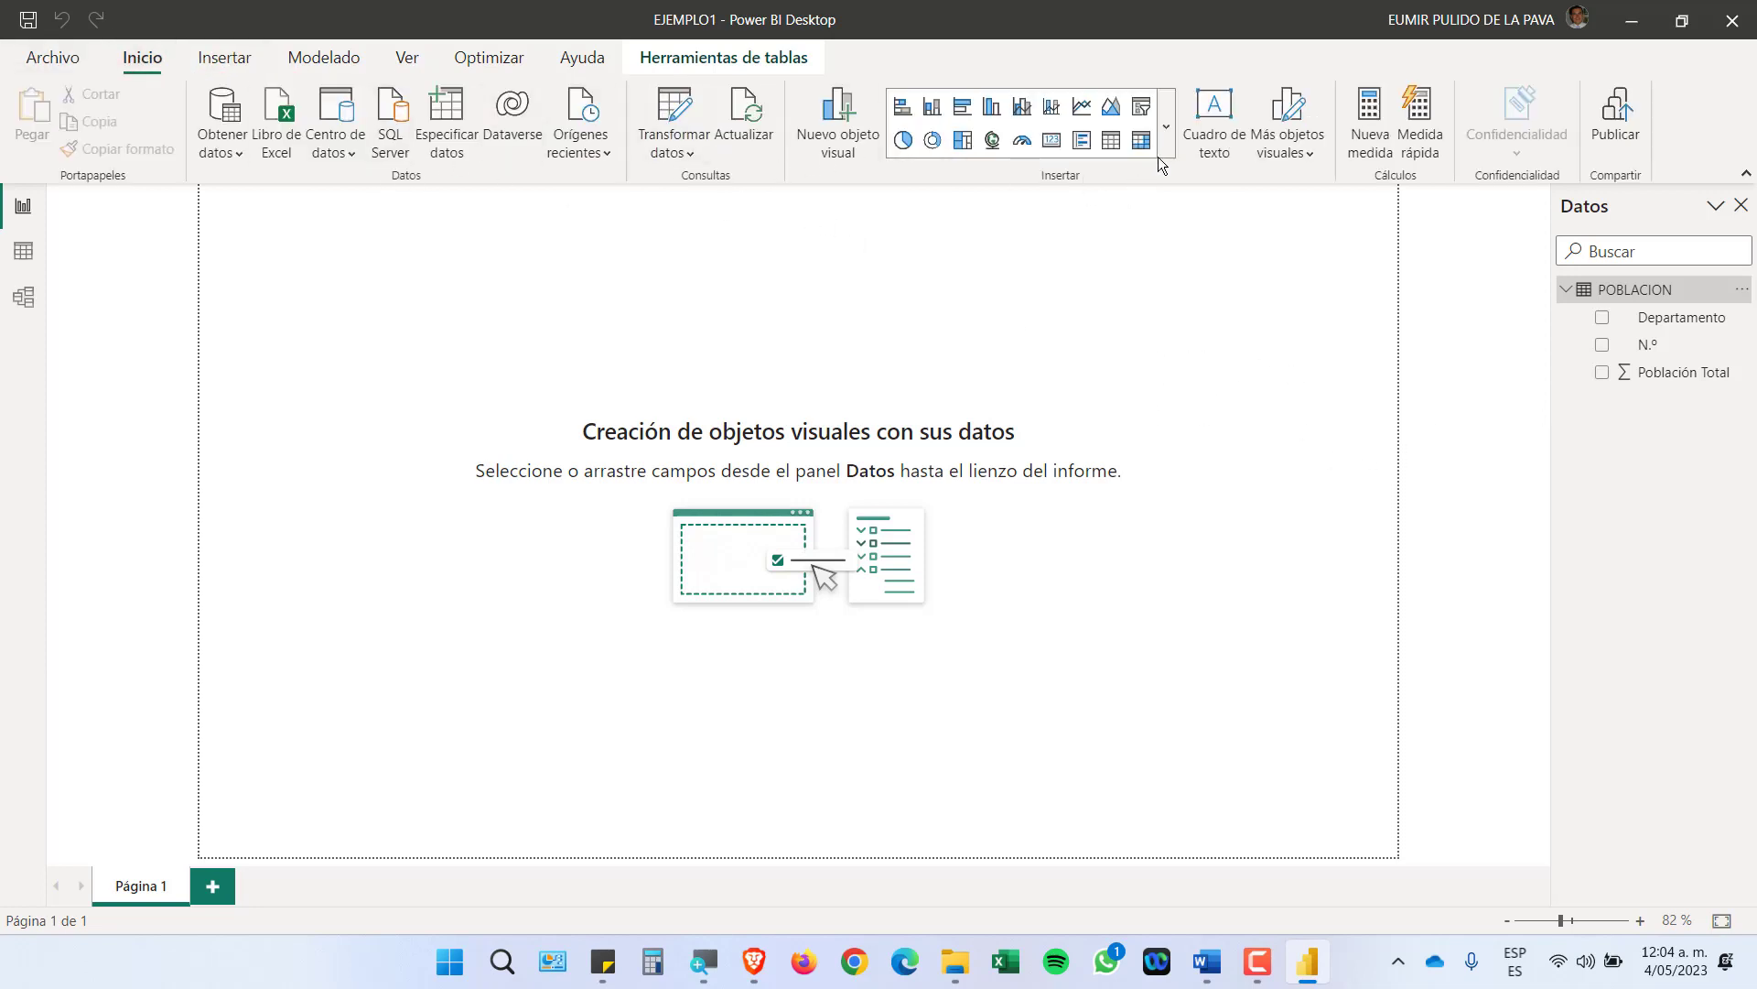
pyautogui.click(1165, 130)
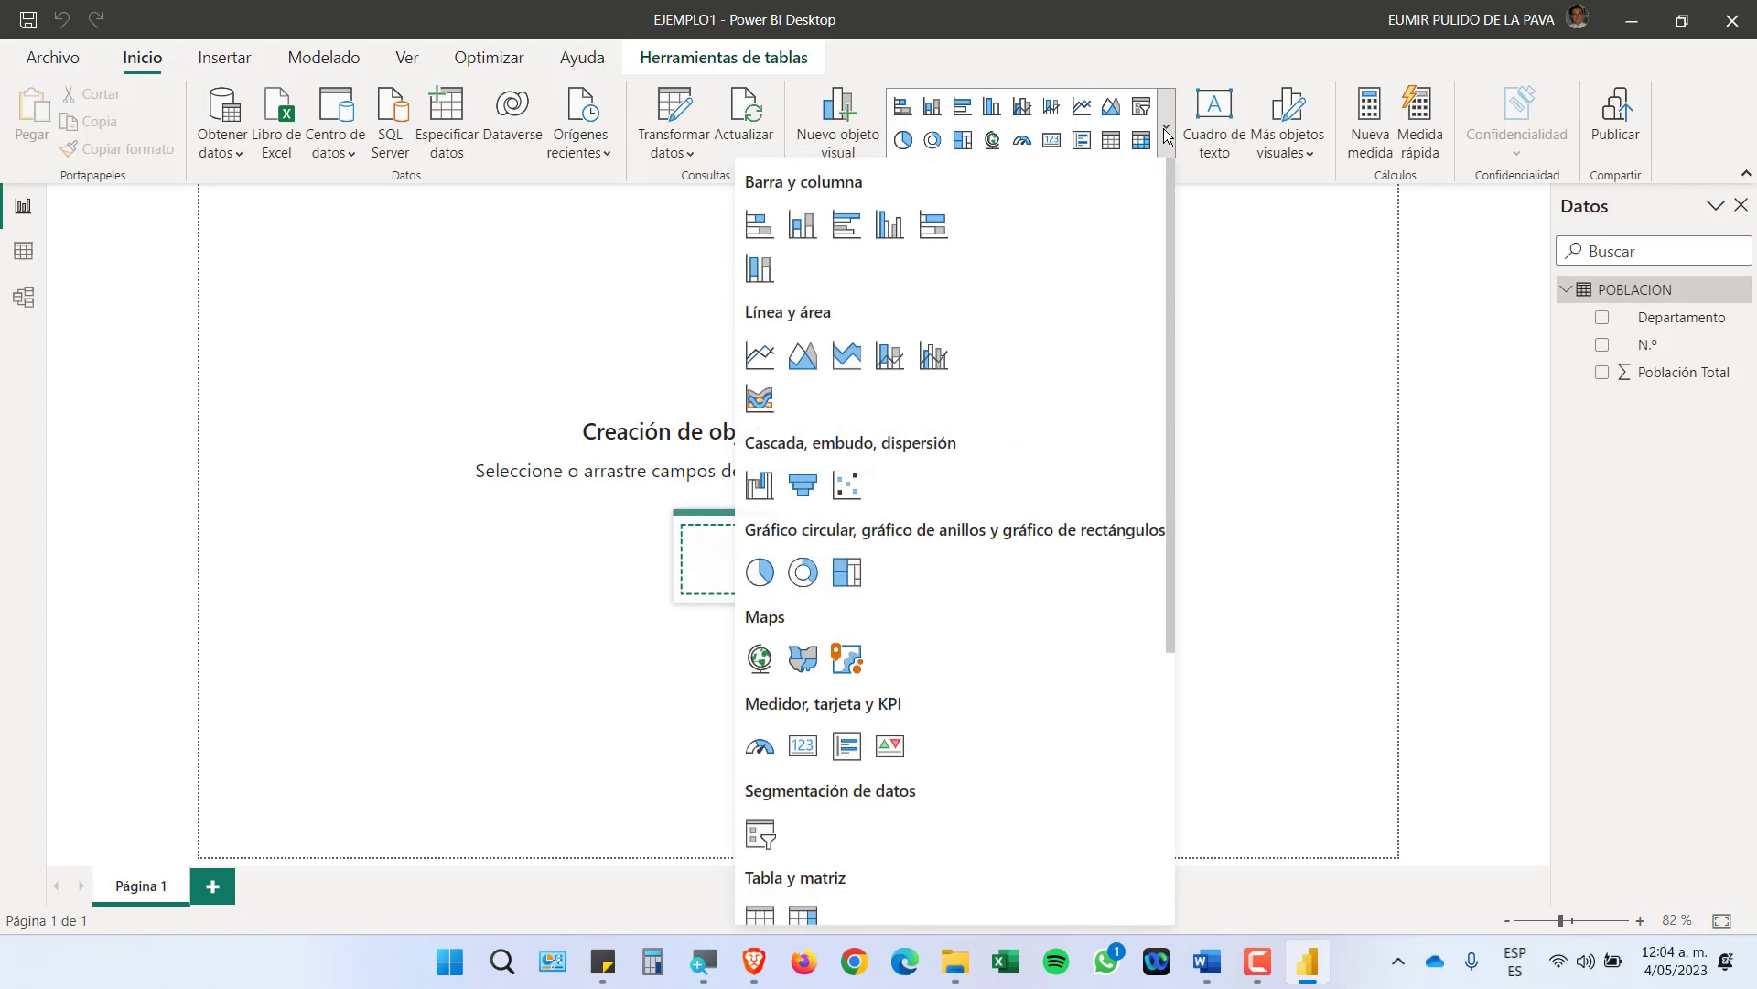
pyautogui.click(1163, 129)
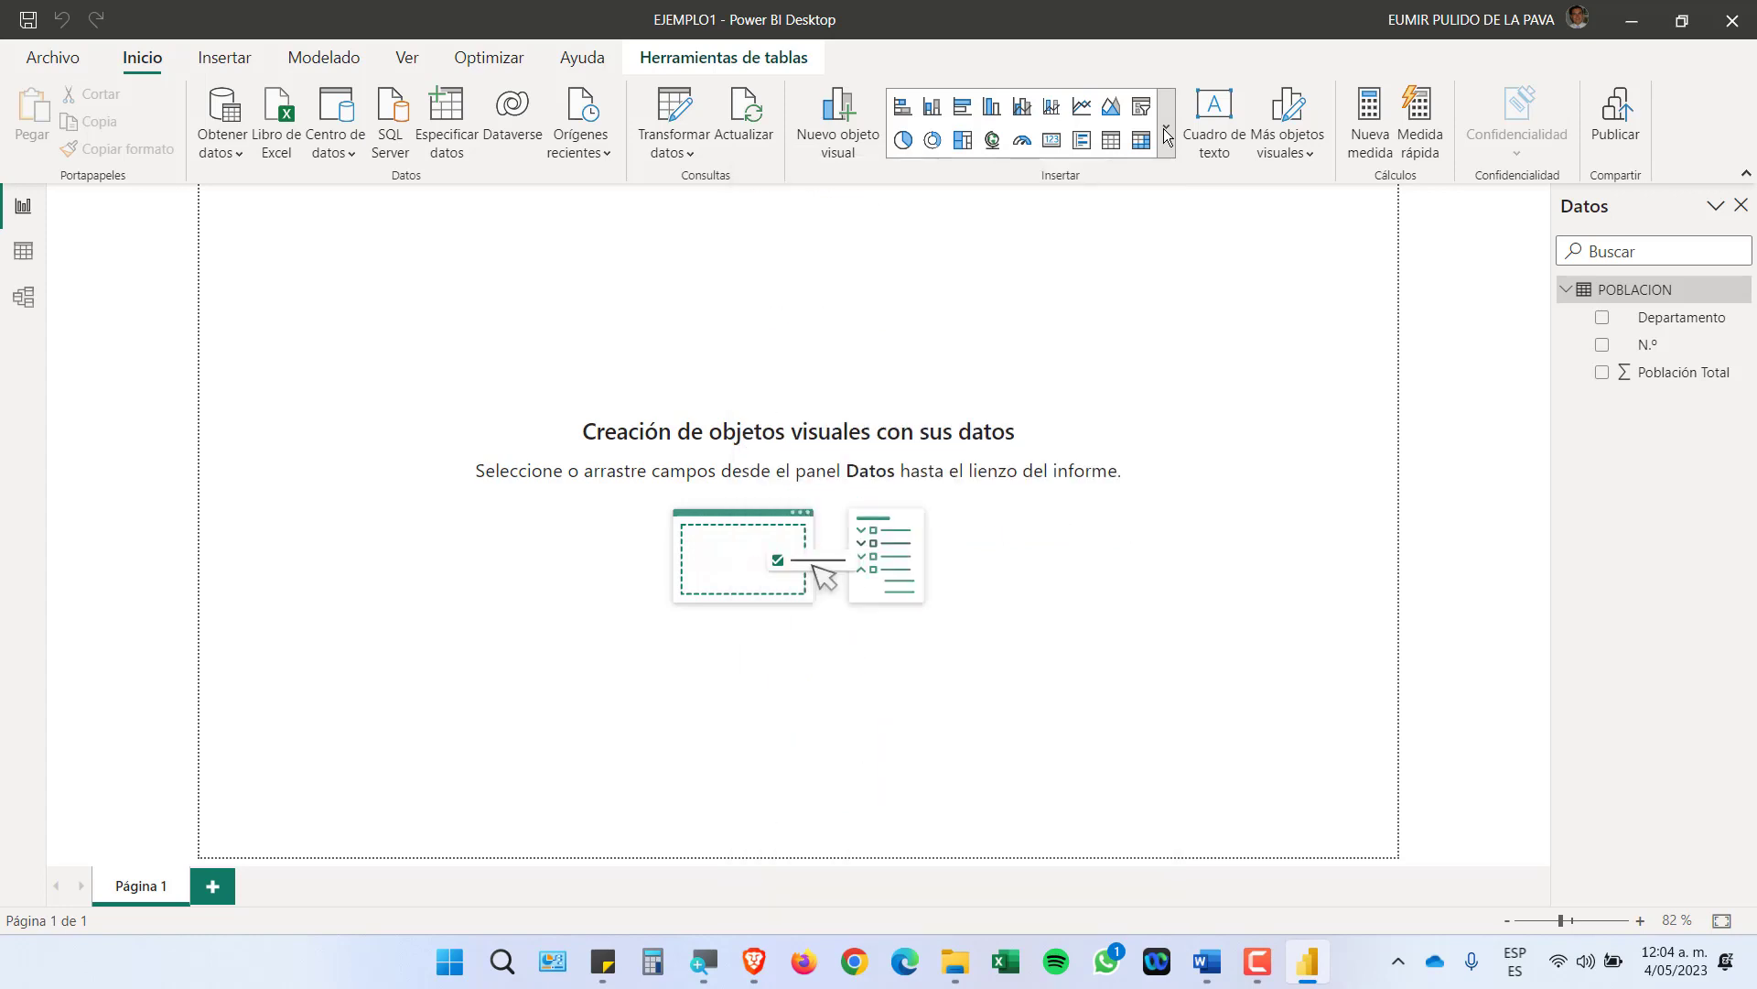
pyautogui.click(228, 64)
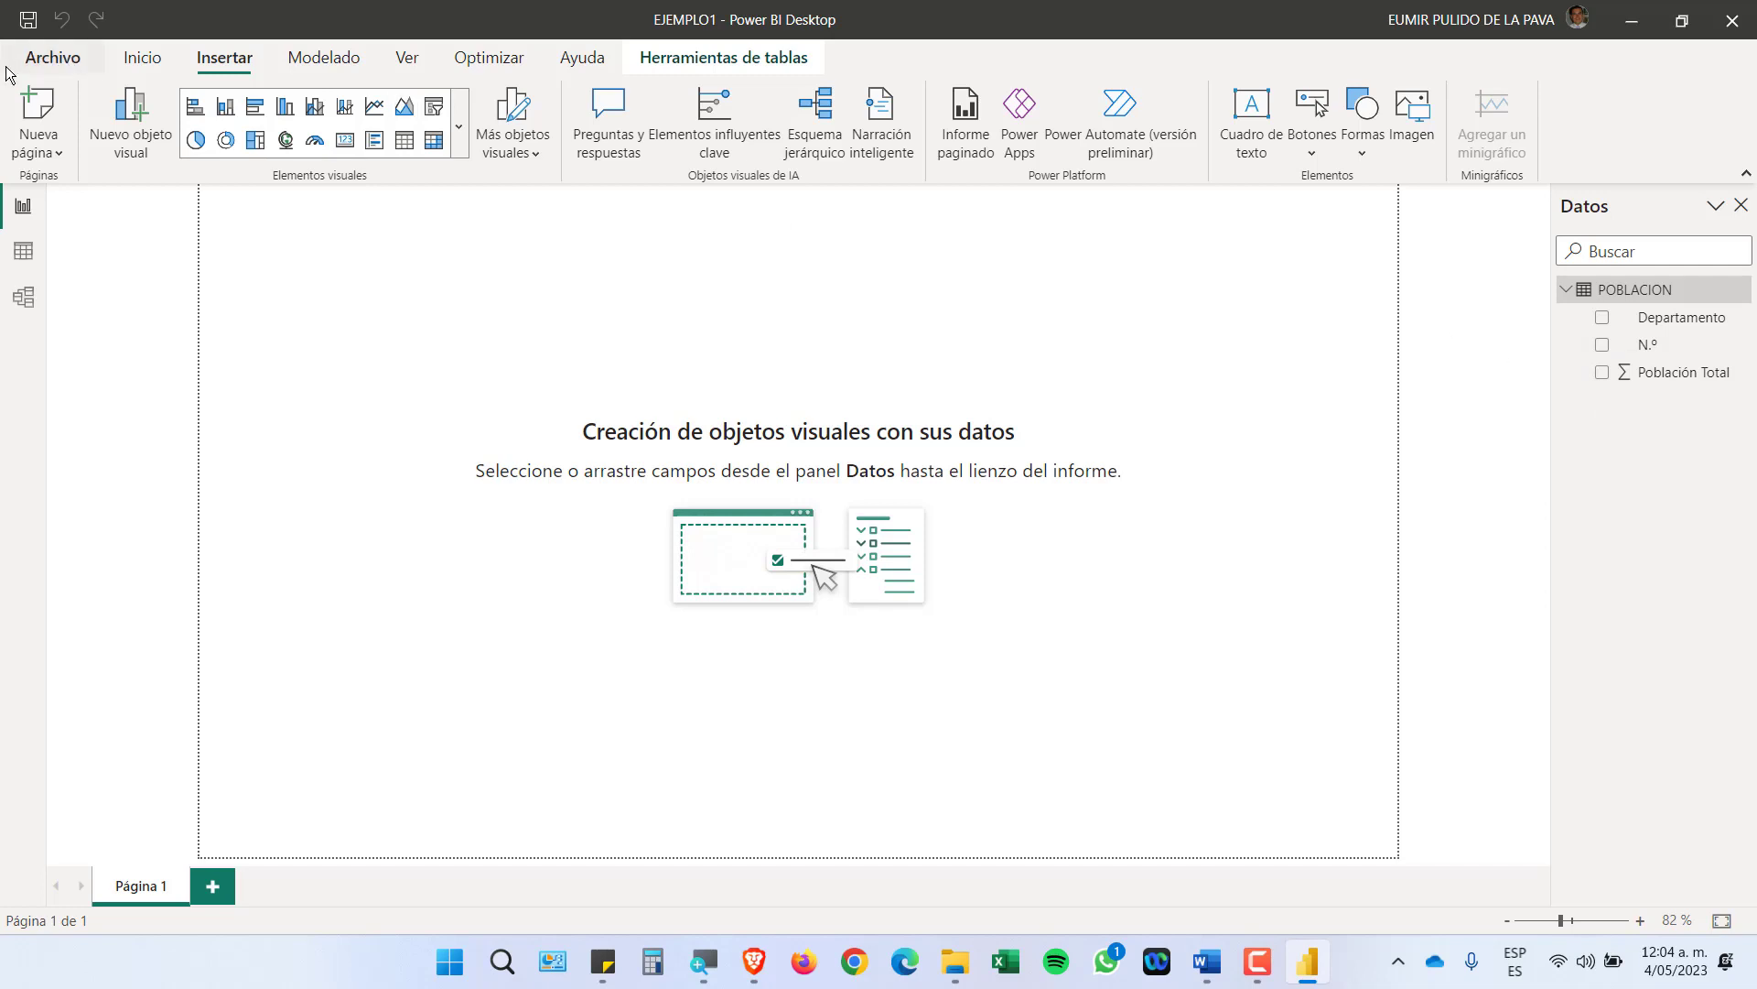
# Turn off the Interacción en el objeto preview feature in the global options and accept the restart notice
pyautogui.click(64, 69)
pyautogui.click(106, 423)
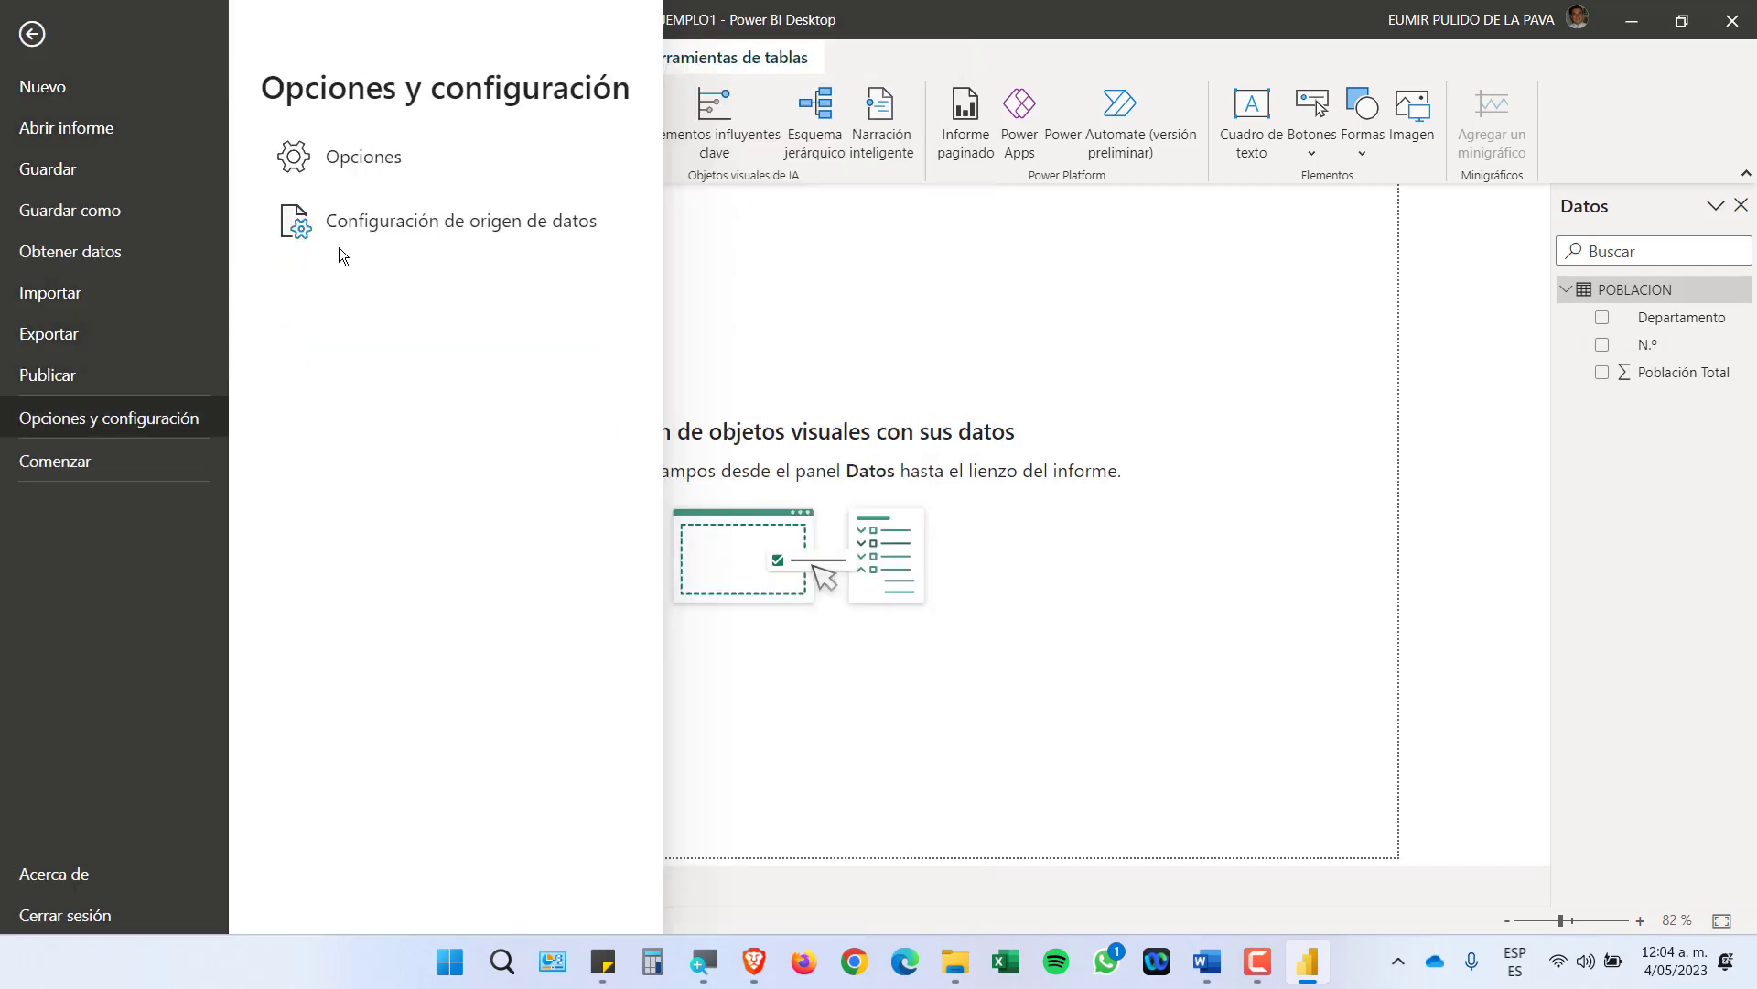
pyautogui.click(333, 157)
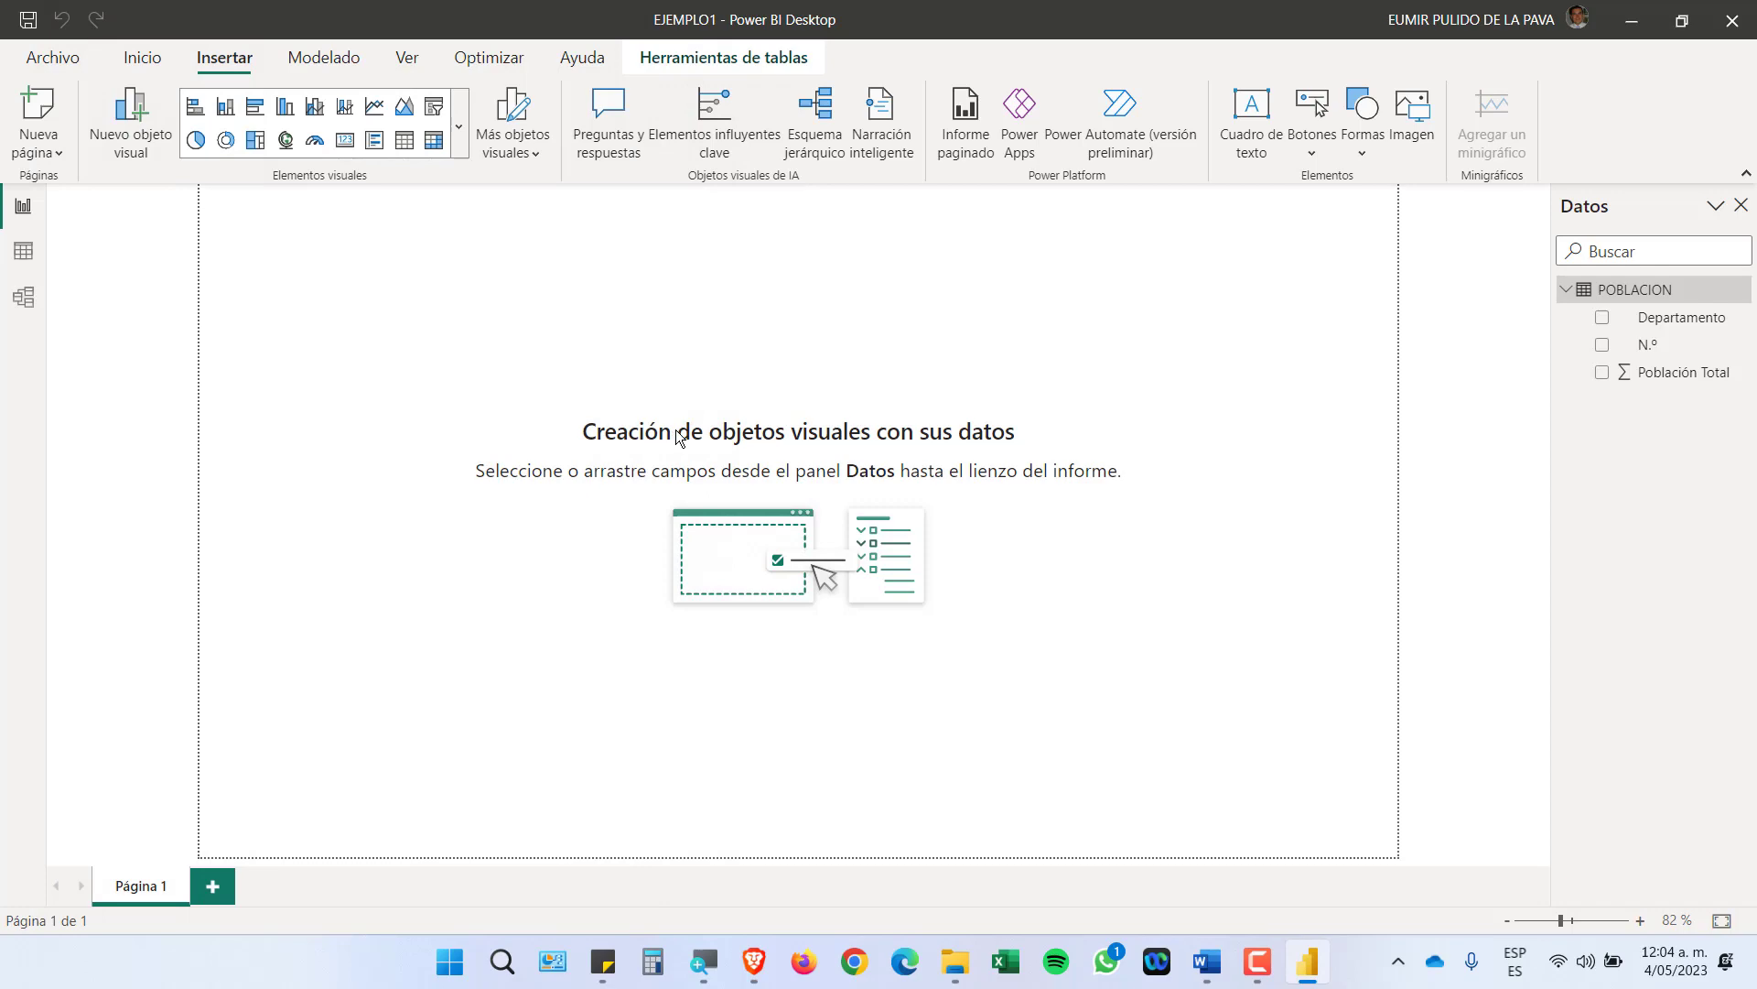
pyautogui.click(464, 474)
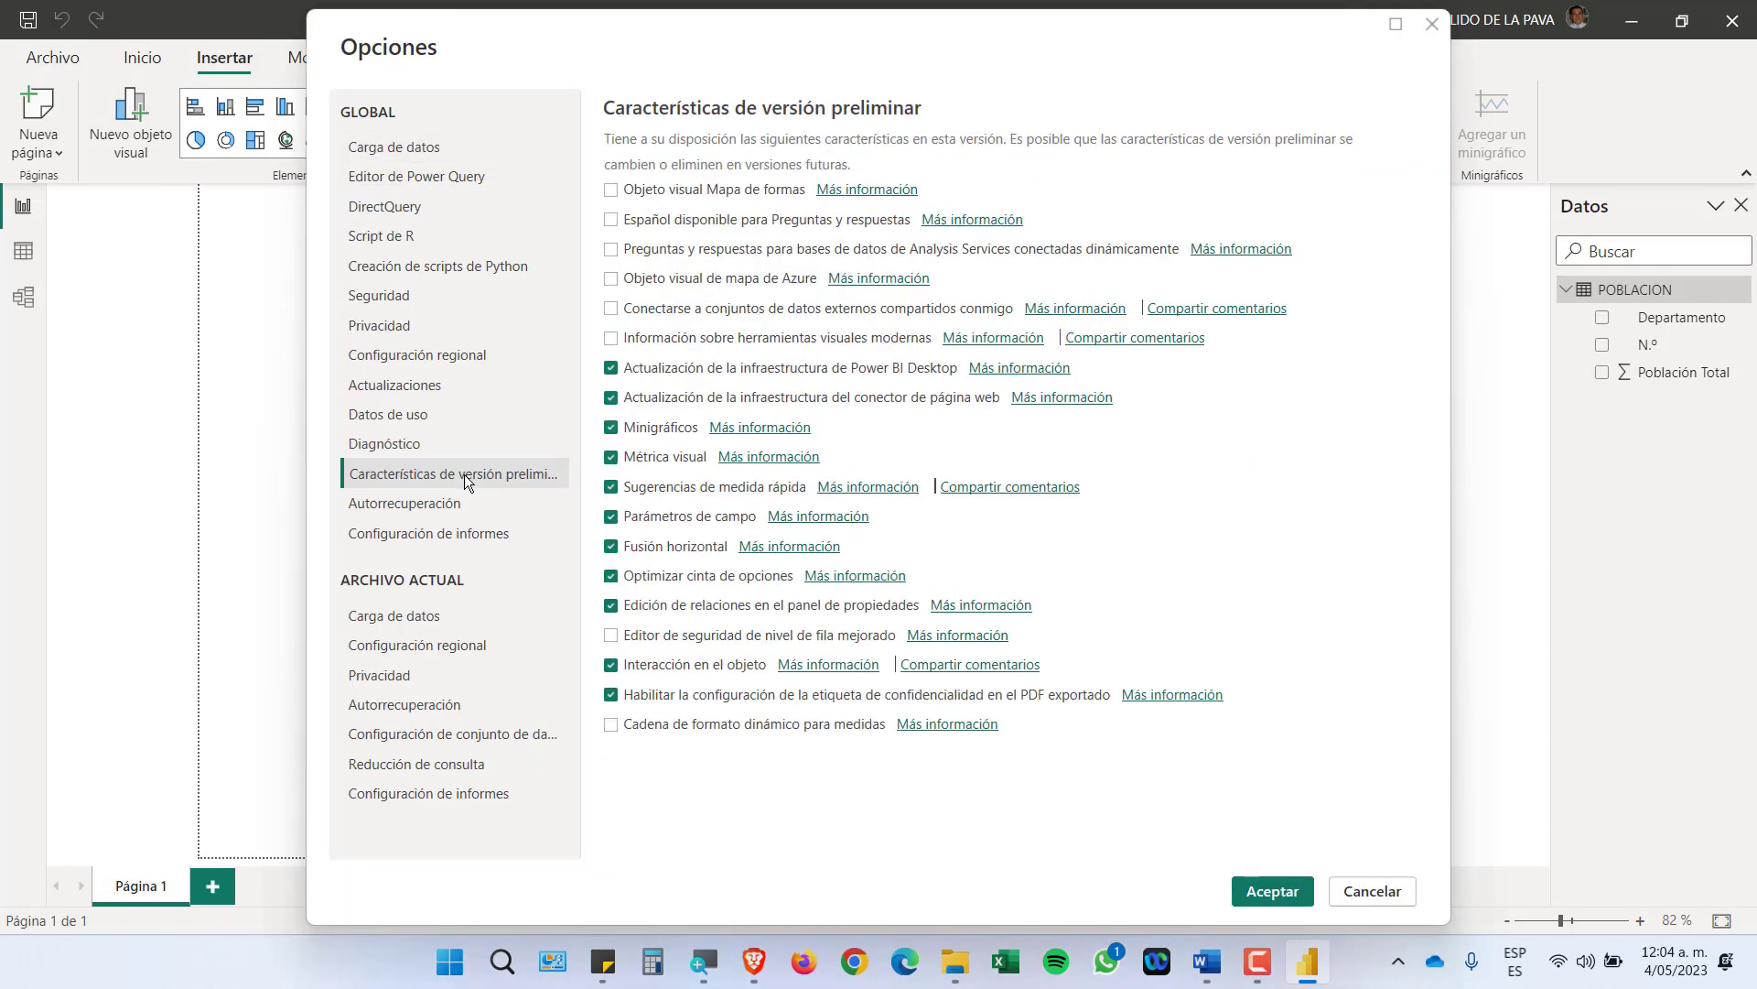
pyautogui.click(612, 664)
pyautogui.click(1273, 891)
pyautogui.click(1073, 536)
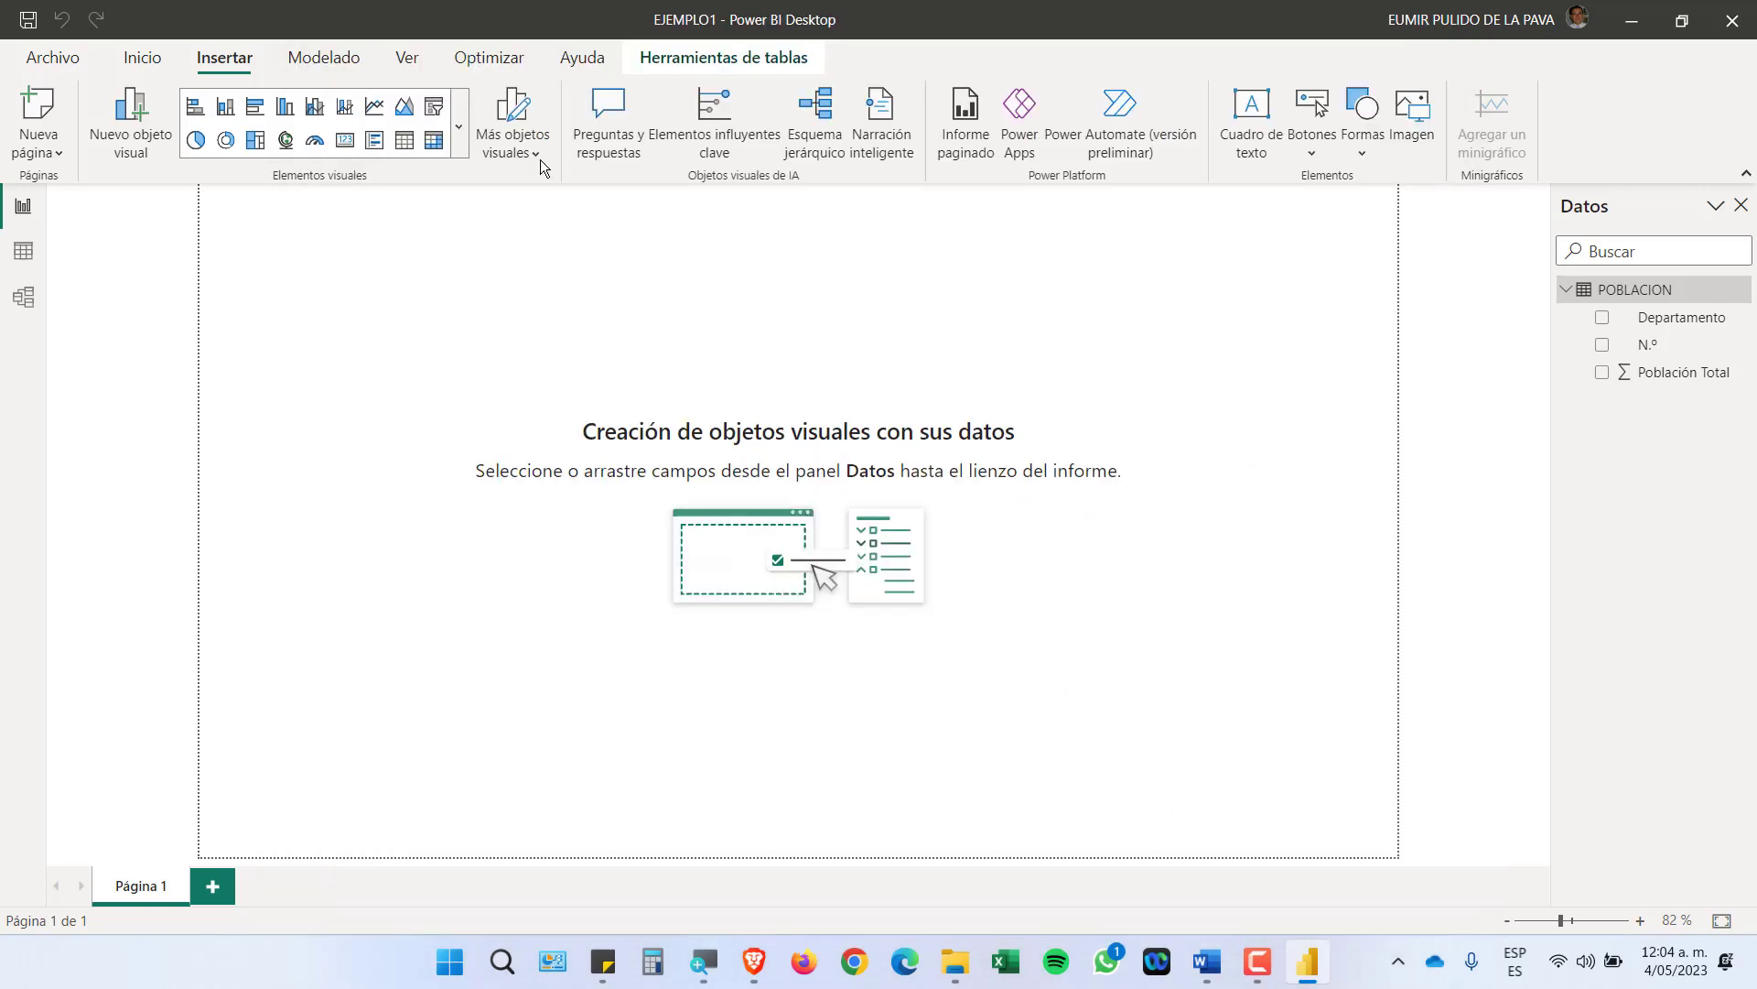
# Save the report and restart Power BI Desktop with EJEMPLO1
pyautogui.click(32, 27)
pyautogui.click(1723, 28)
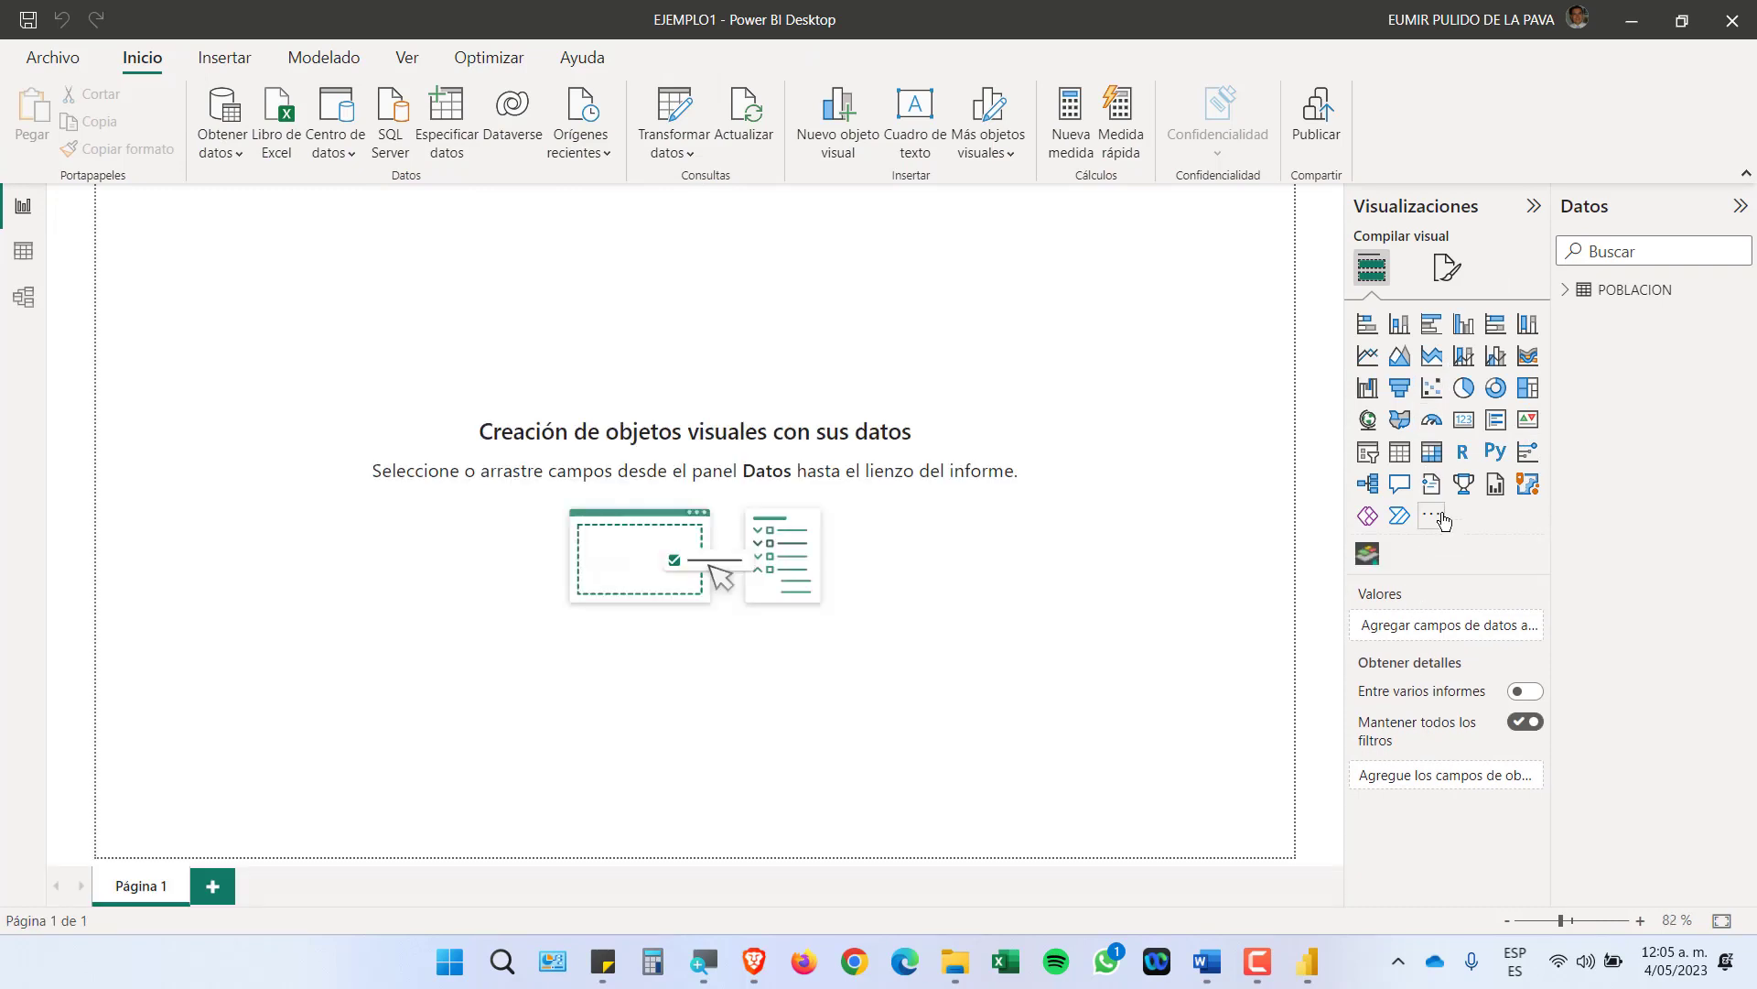
# Place a Synoptic Panel visual filling Página 1 and assign Población Total from POBLACION to its Measure
pyautogui.click(1367, 553)
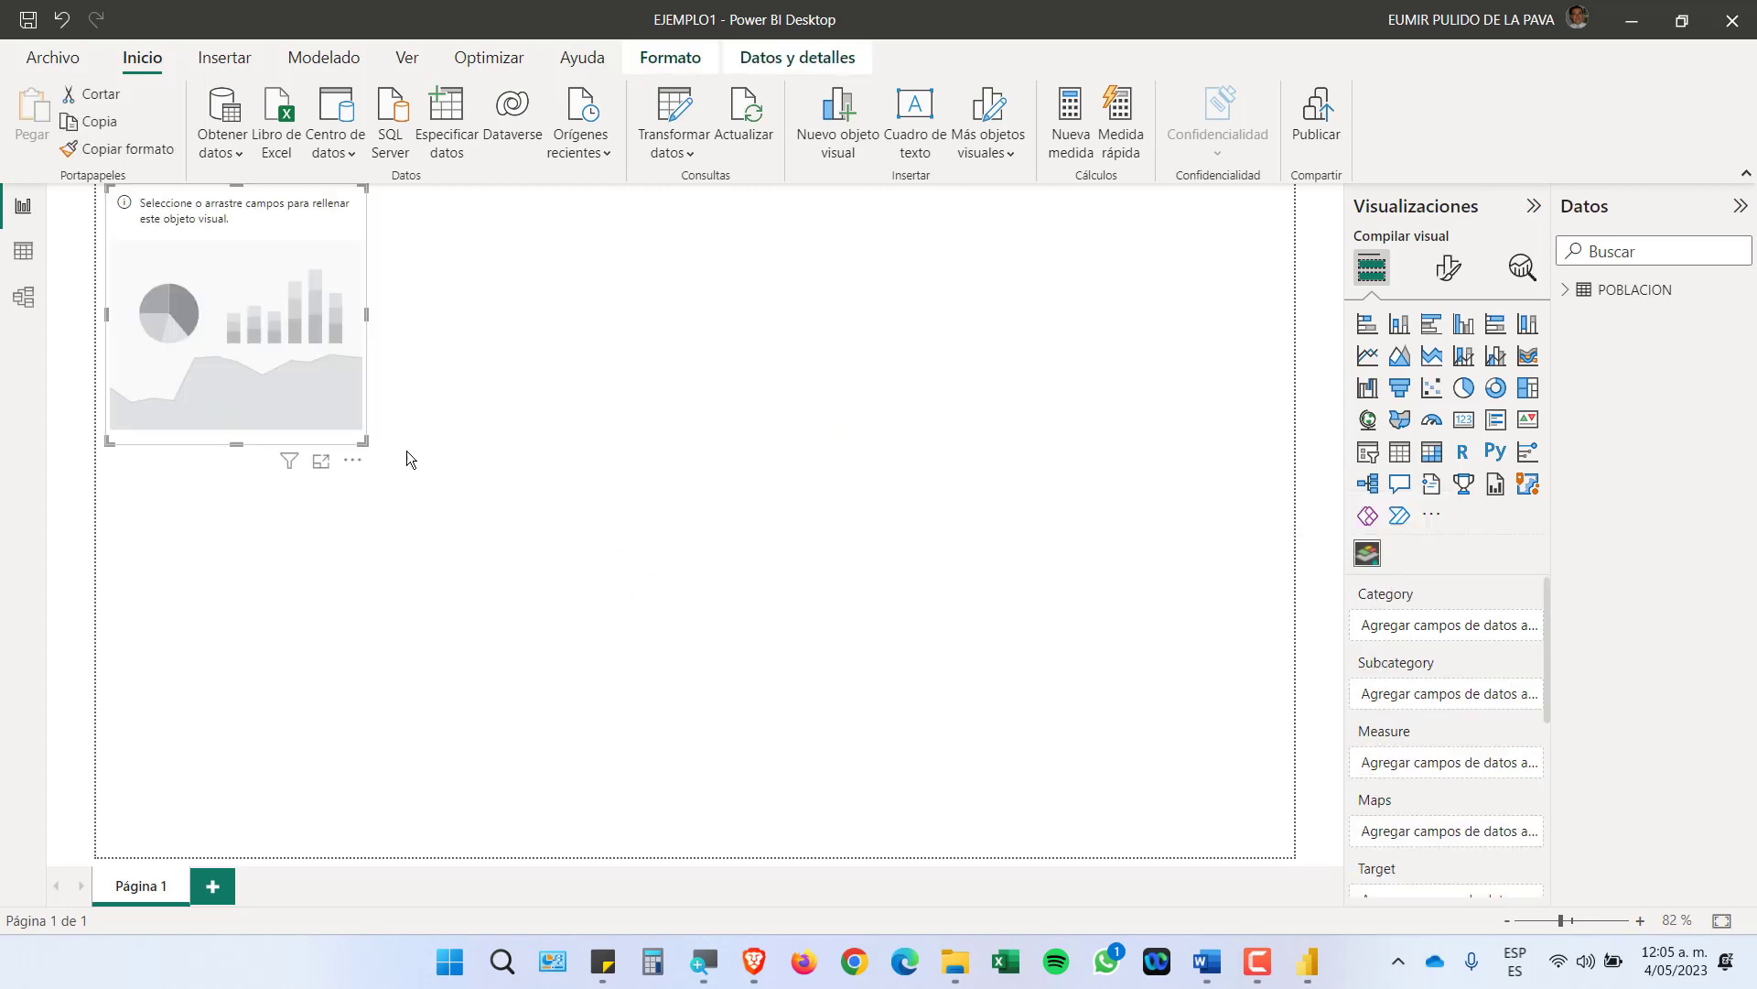
pyautogui.moveTo(366, 443); pyautogui.dragTo(1420, 893)
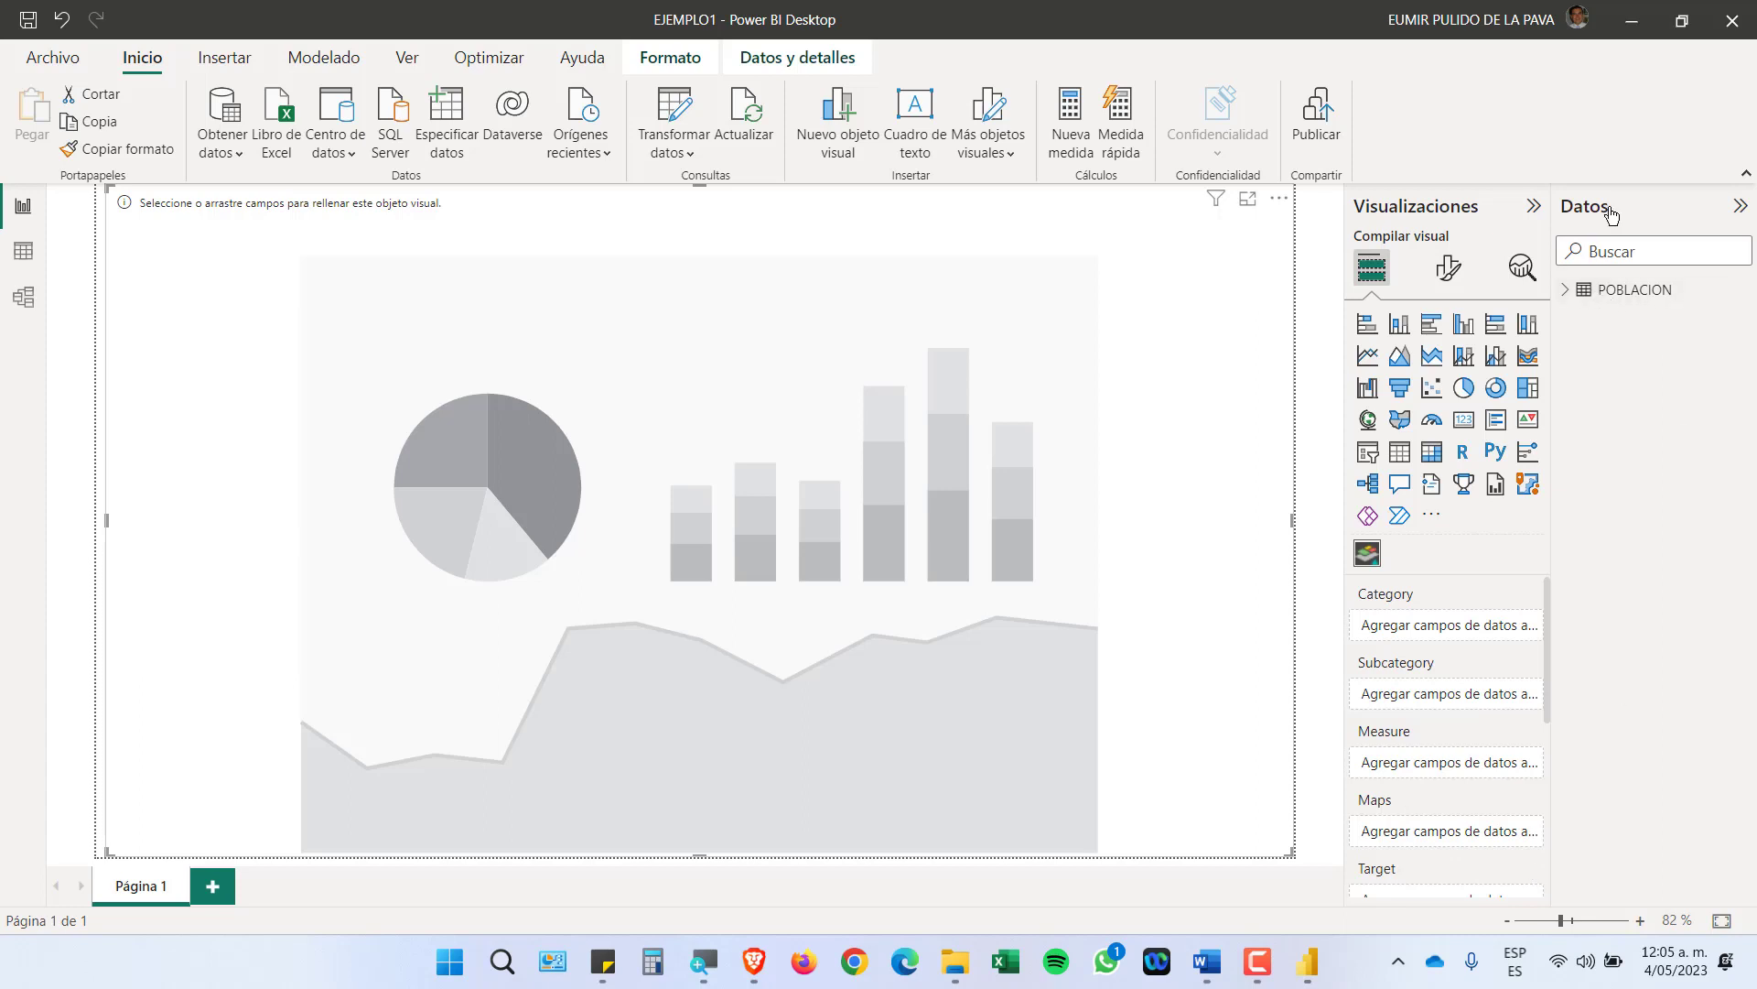
pyautogui.click(1565, 290)
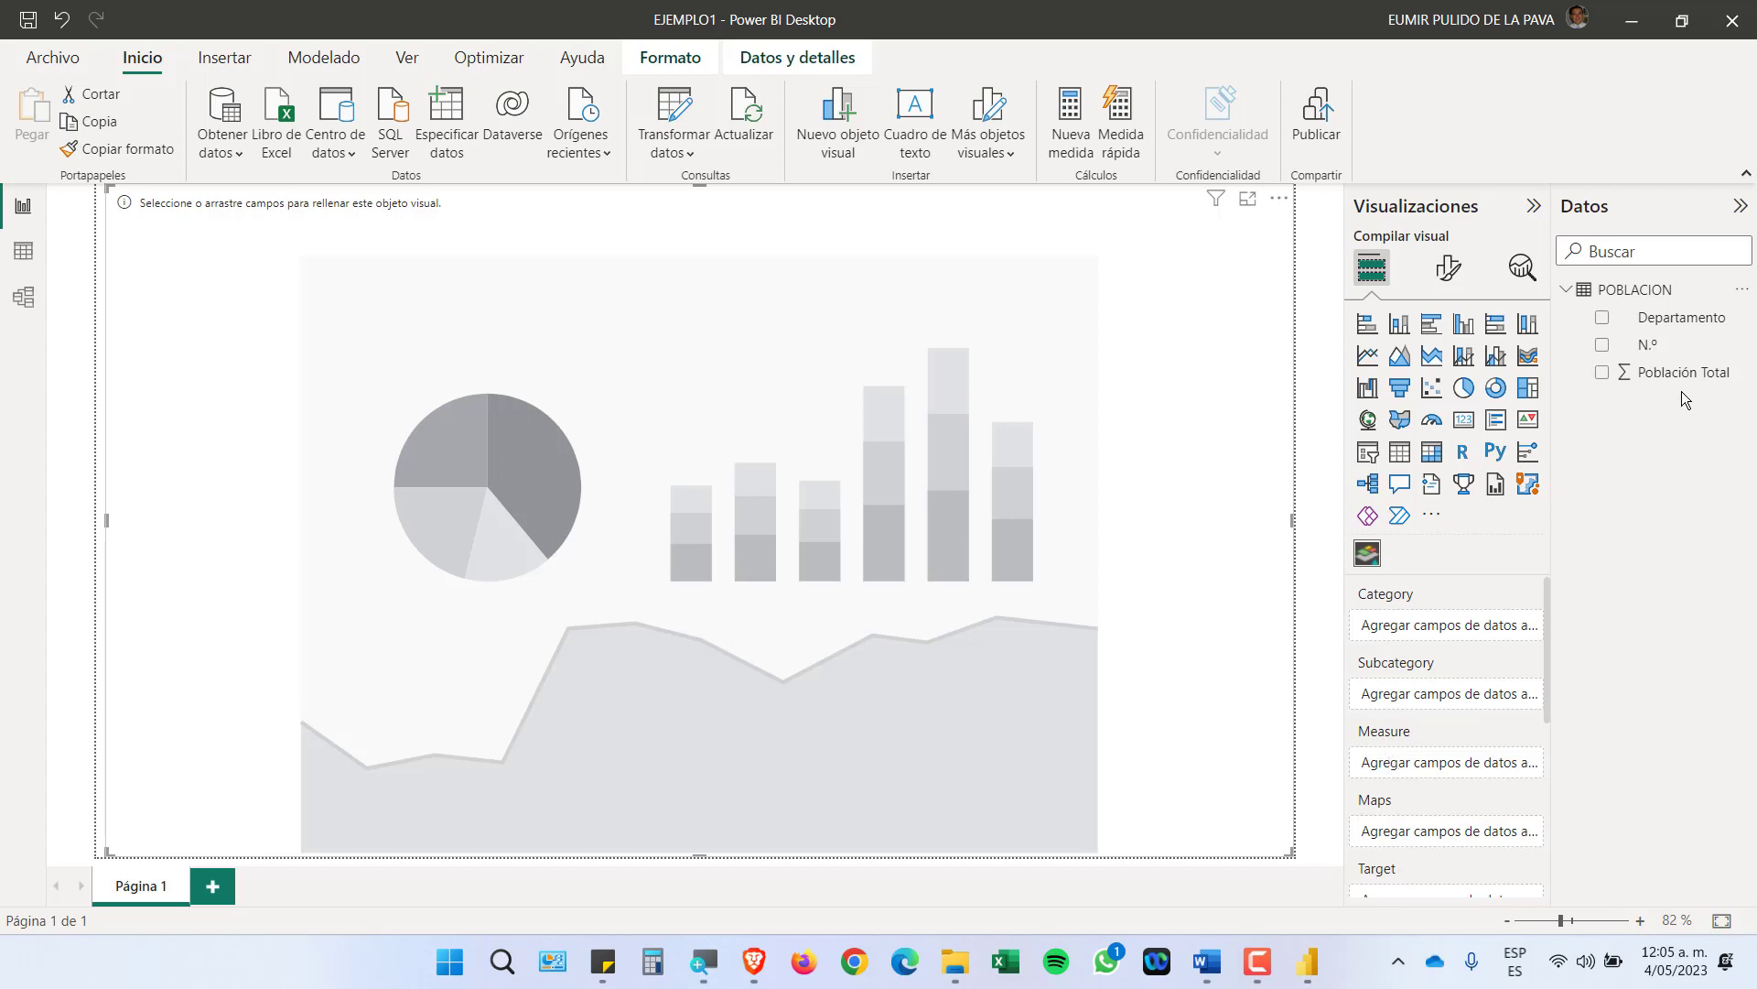
pyautogui.moveTo(1682, 373); pyautogui.dragTo(1468, 772)
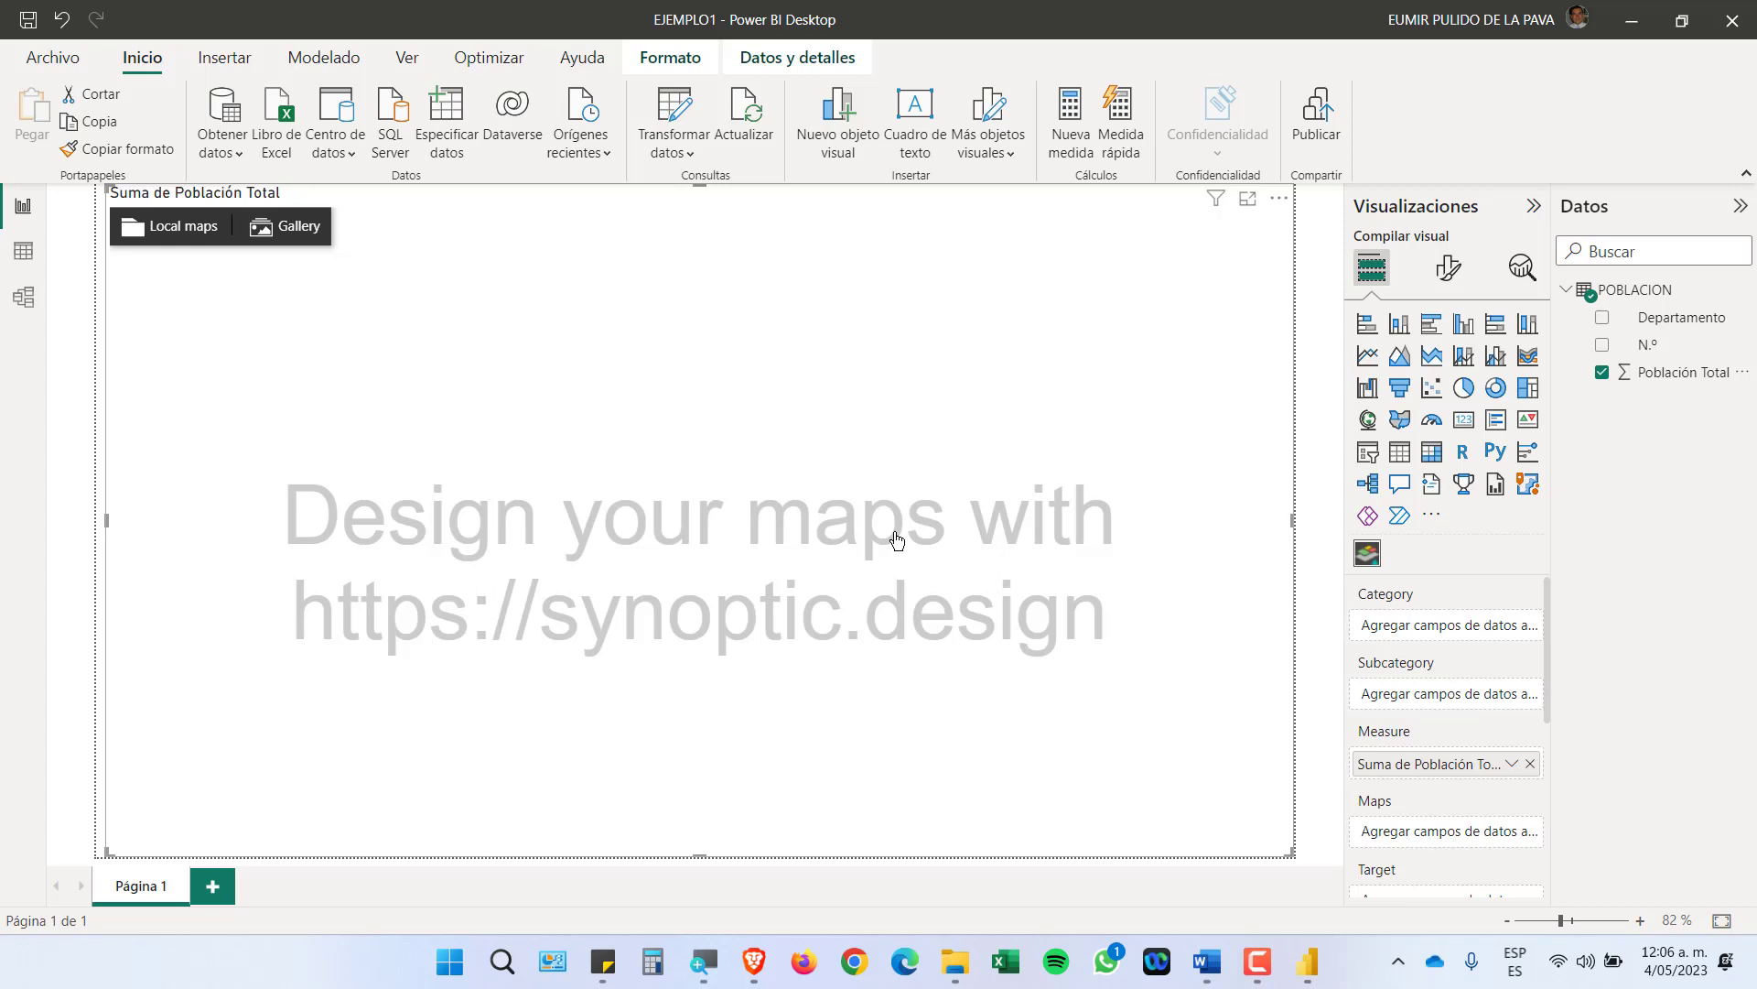
# Magnify the screen to 200% and load colombiaHigh (1).svg from the Imágenes folder as the Synoptic Panel's local map
pyautogui.click(703, 961)
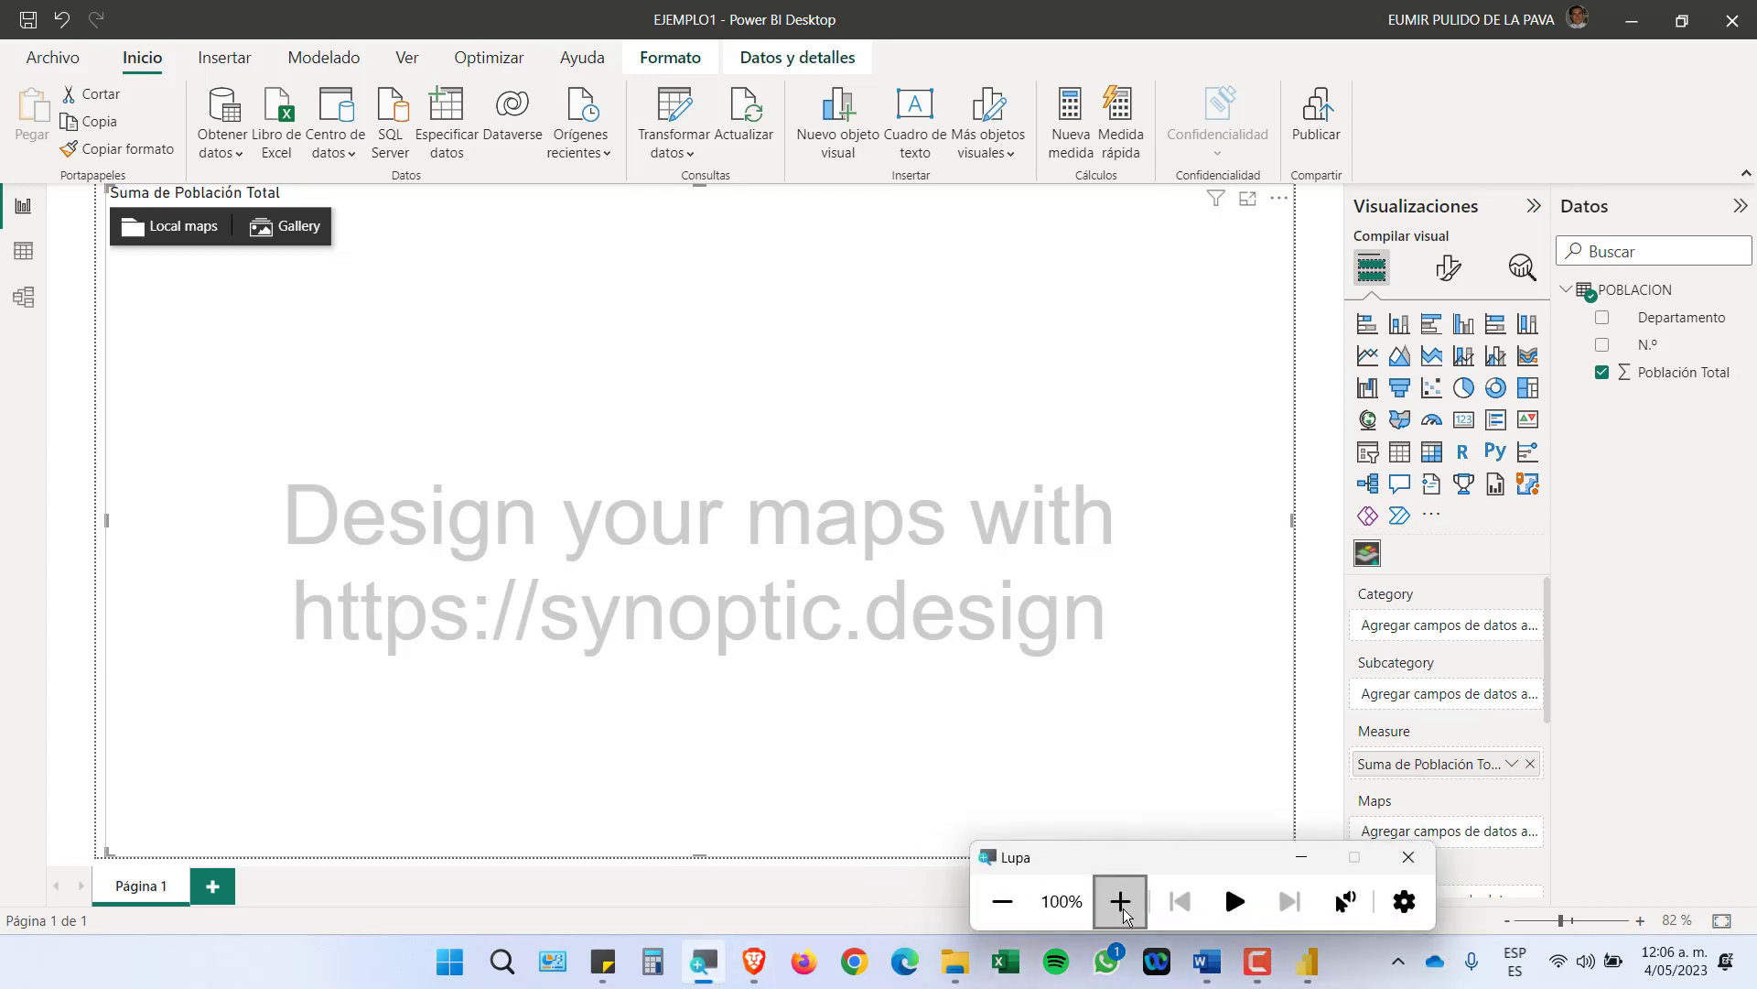
pyautogui.click(1122, 906)
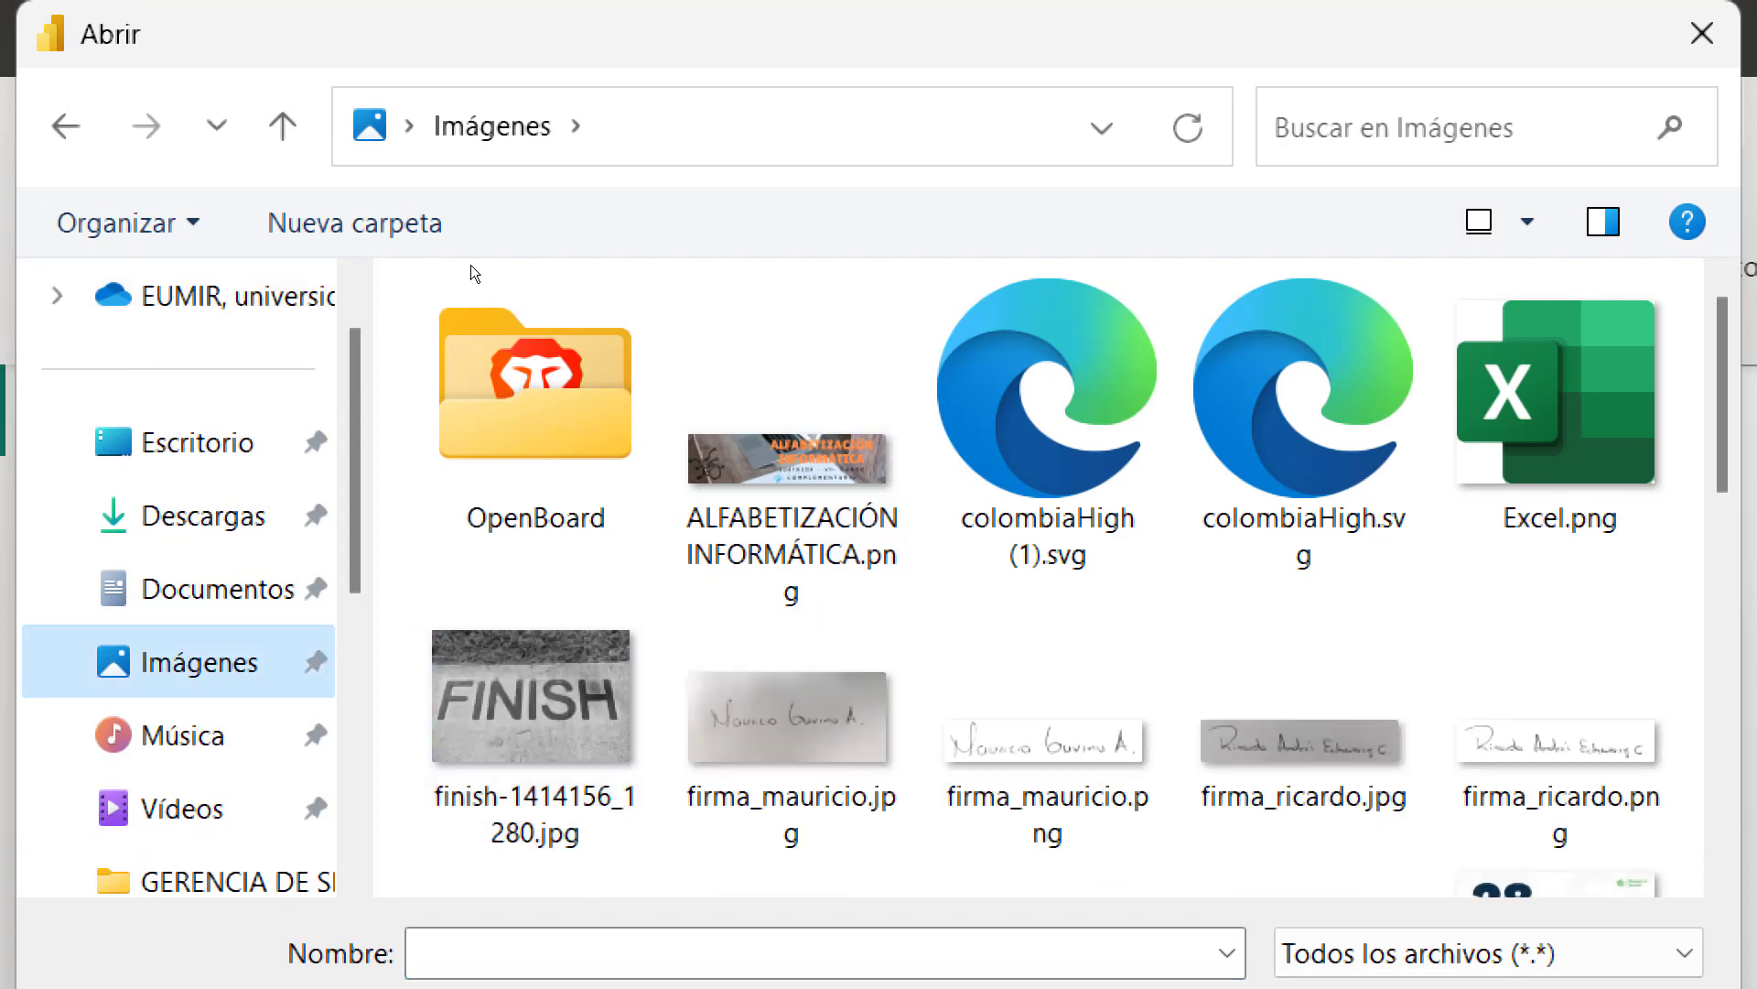
pyautogui.click(1047, 412)
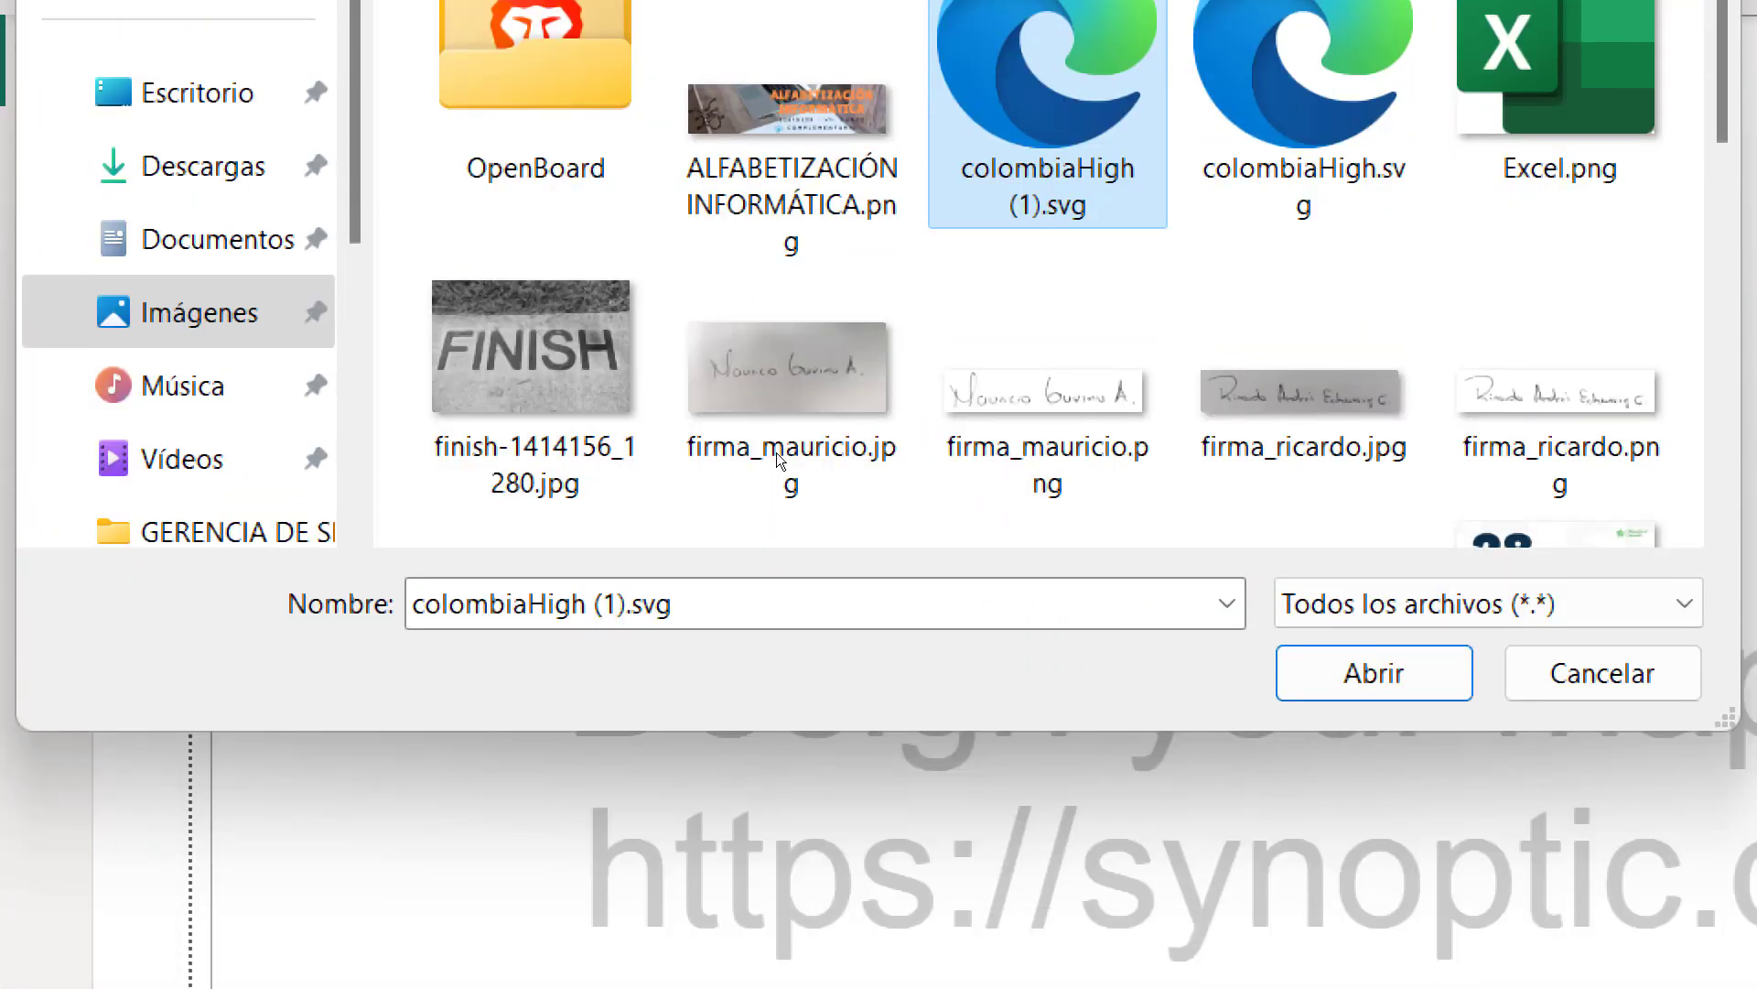
pyautogui.press('Return')
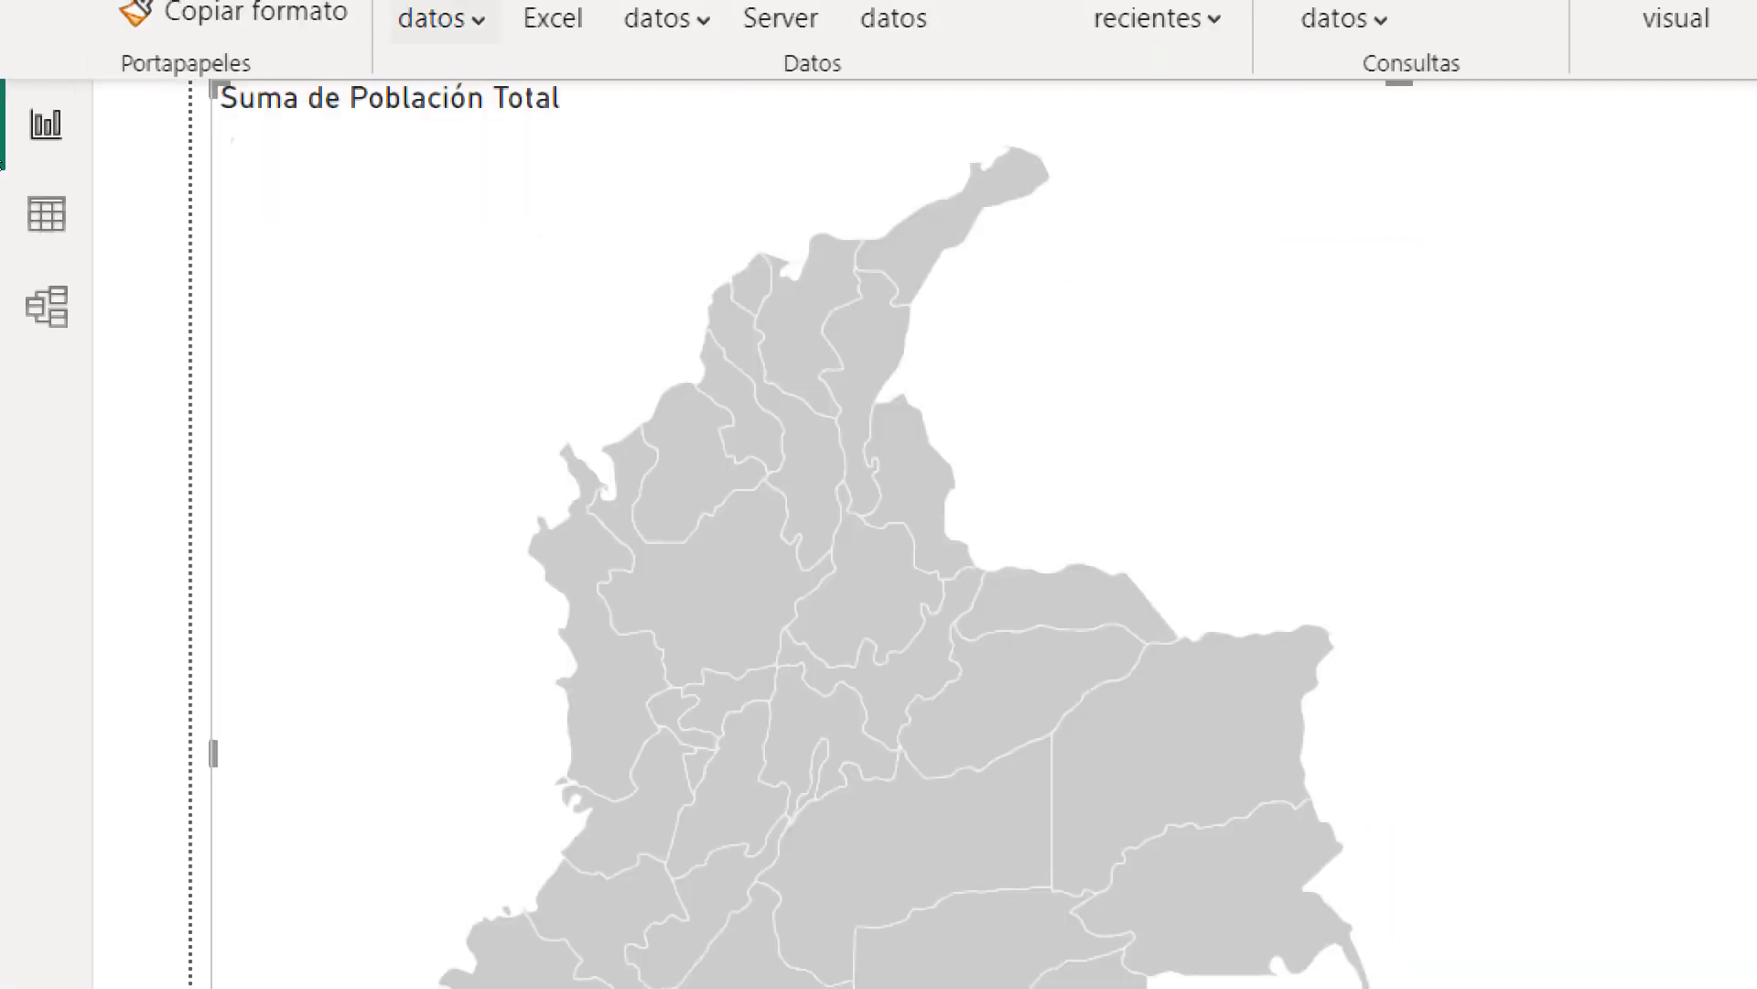
# Check the POBLACION table's department codes and assign the N.º field to the map visual's Category
pyautogui.click(22, 262)
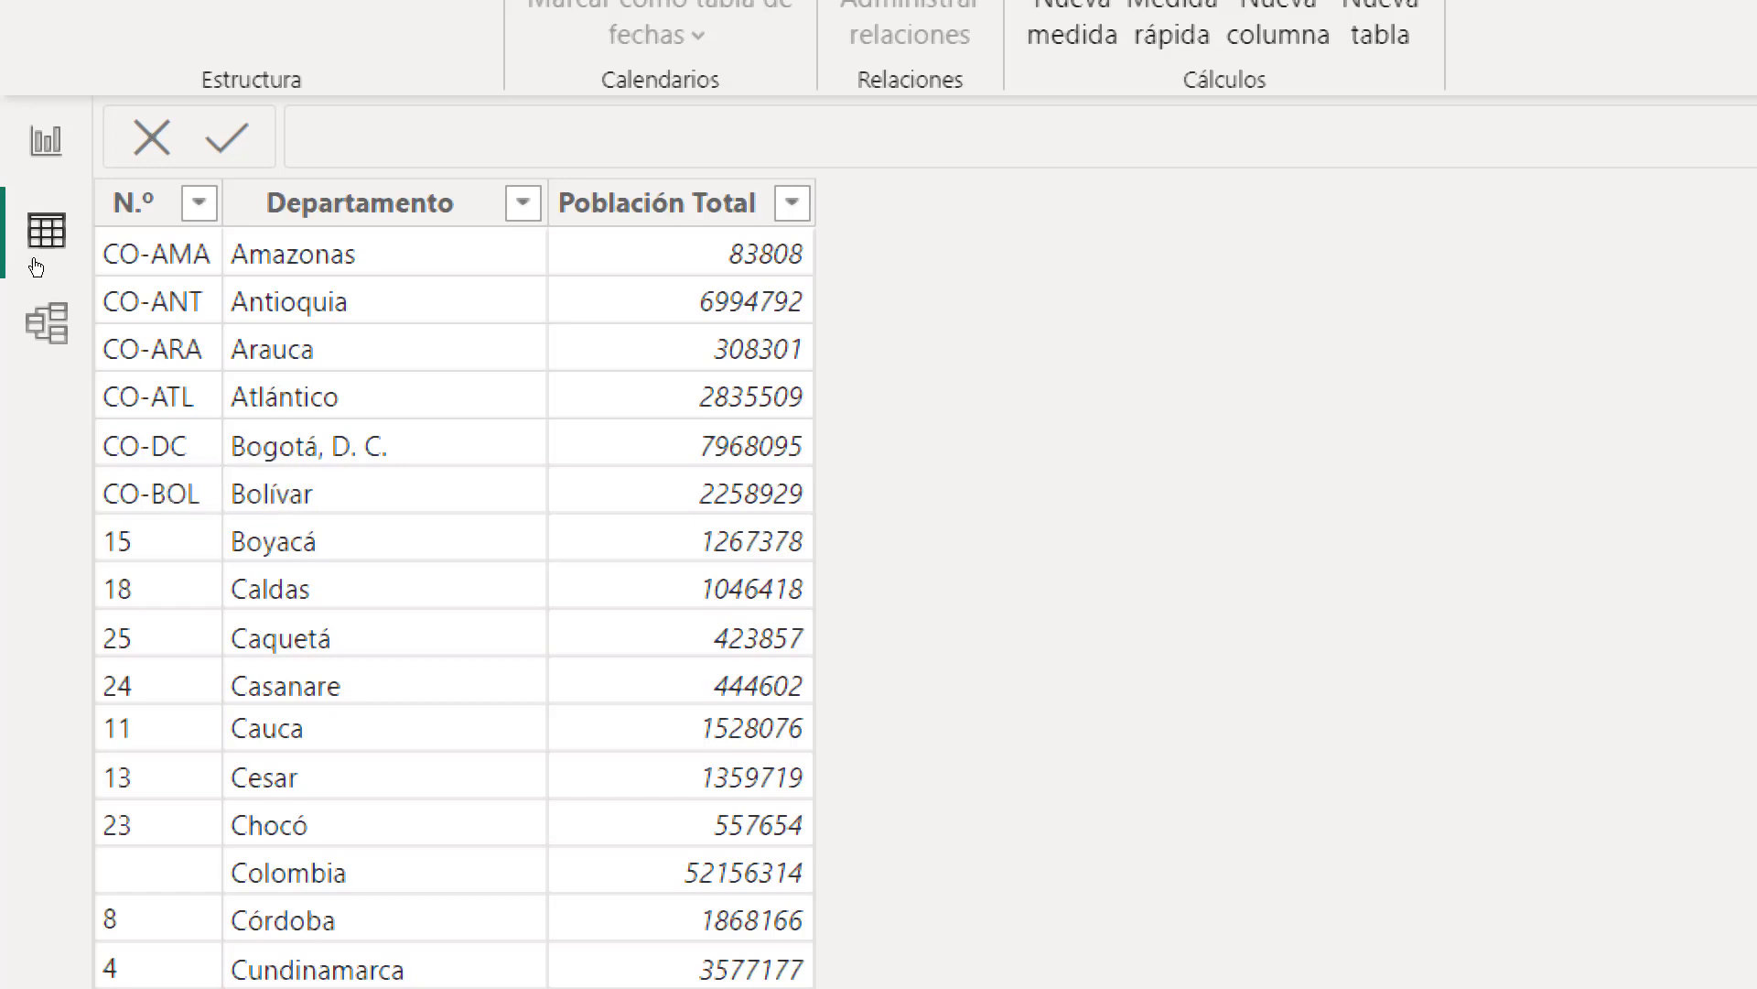
pyautogui.click(52, 229)
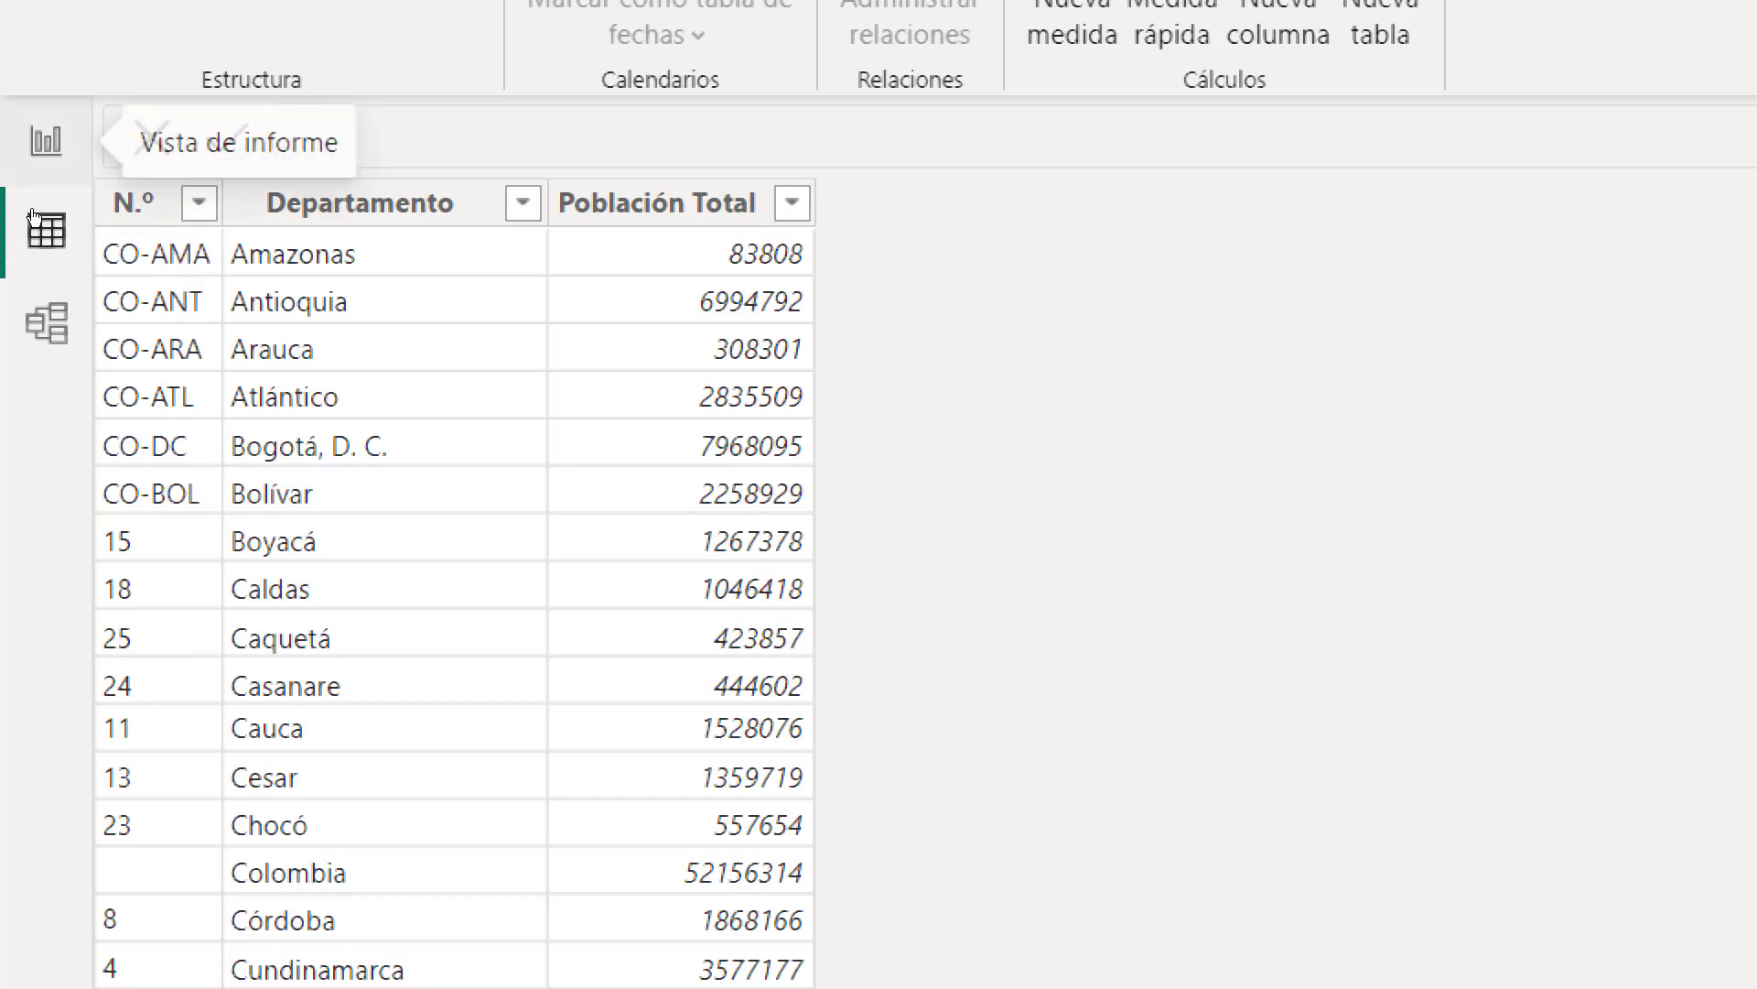
pyautogui.click(45, 140)
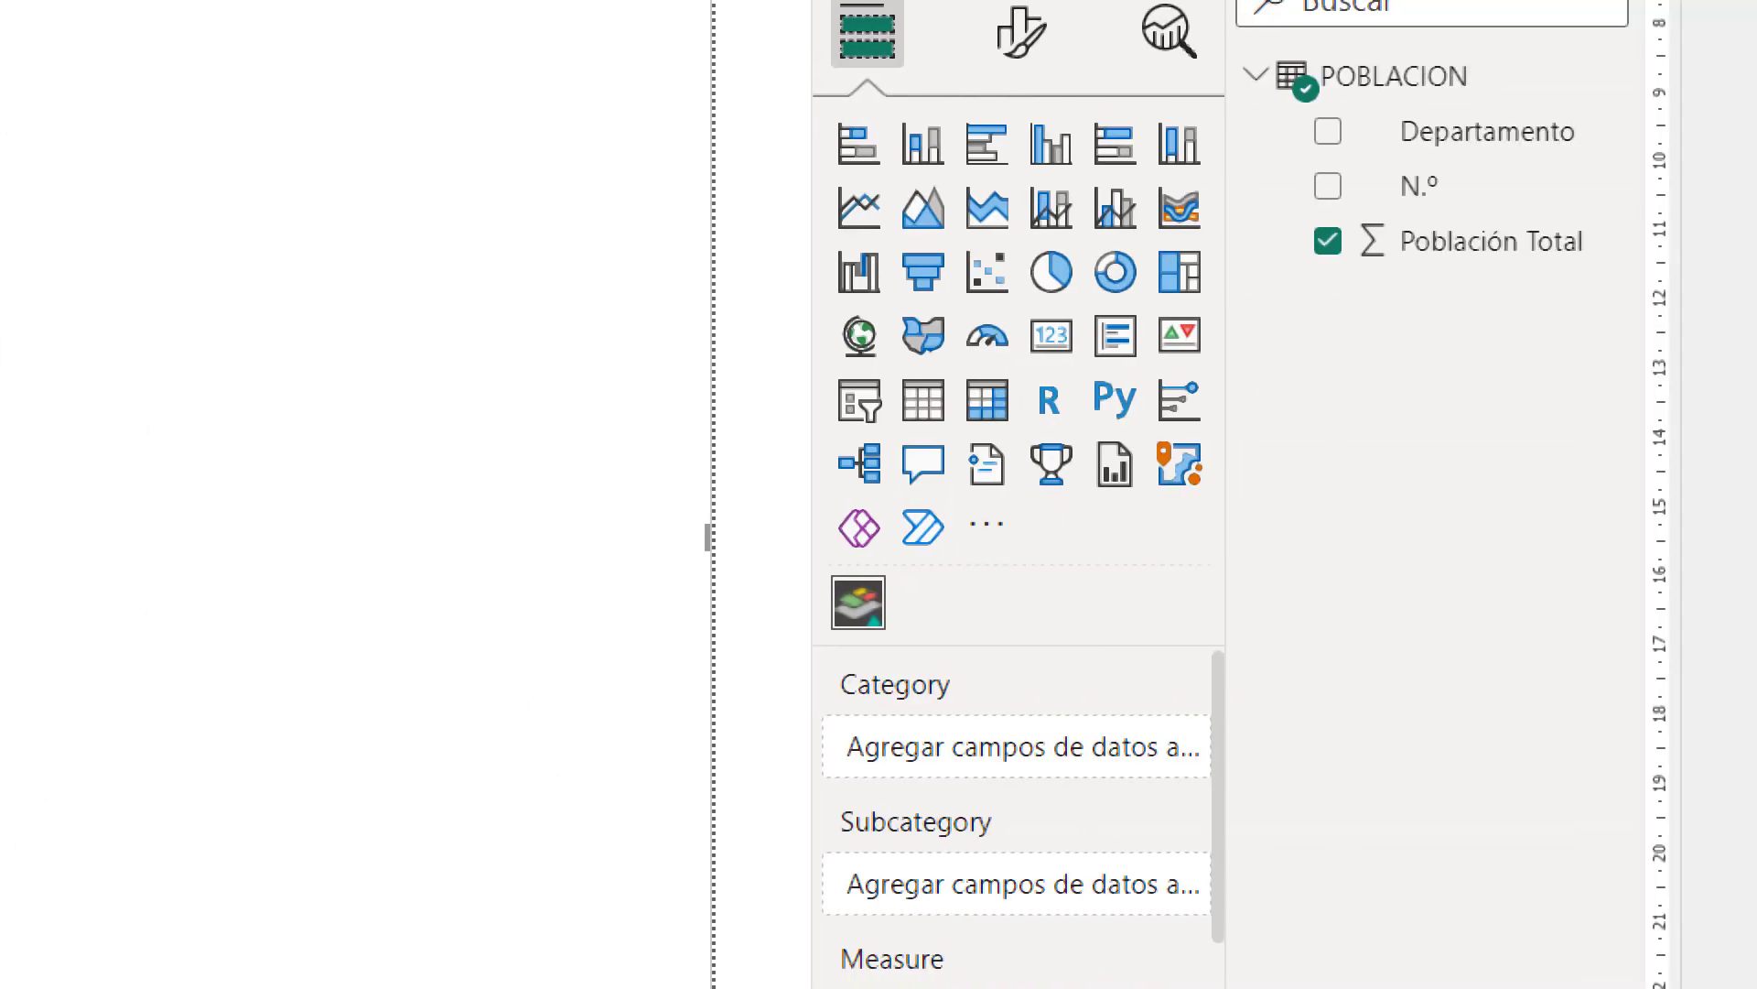
pyautogui.moveTo(1556, 186); pyautogui.dragTo(1421, 626)
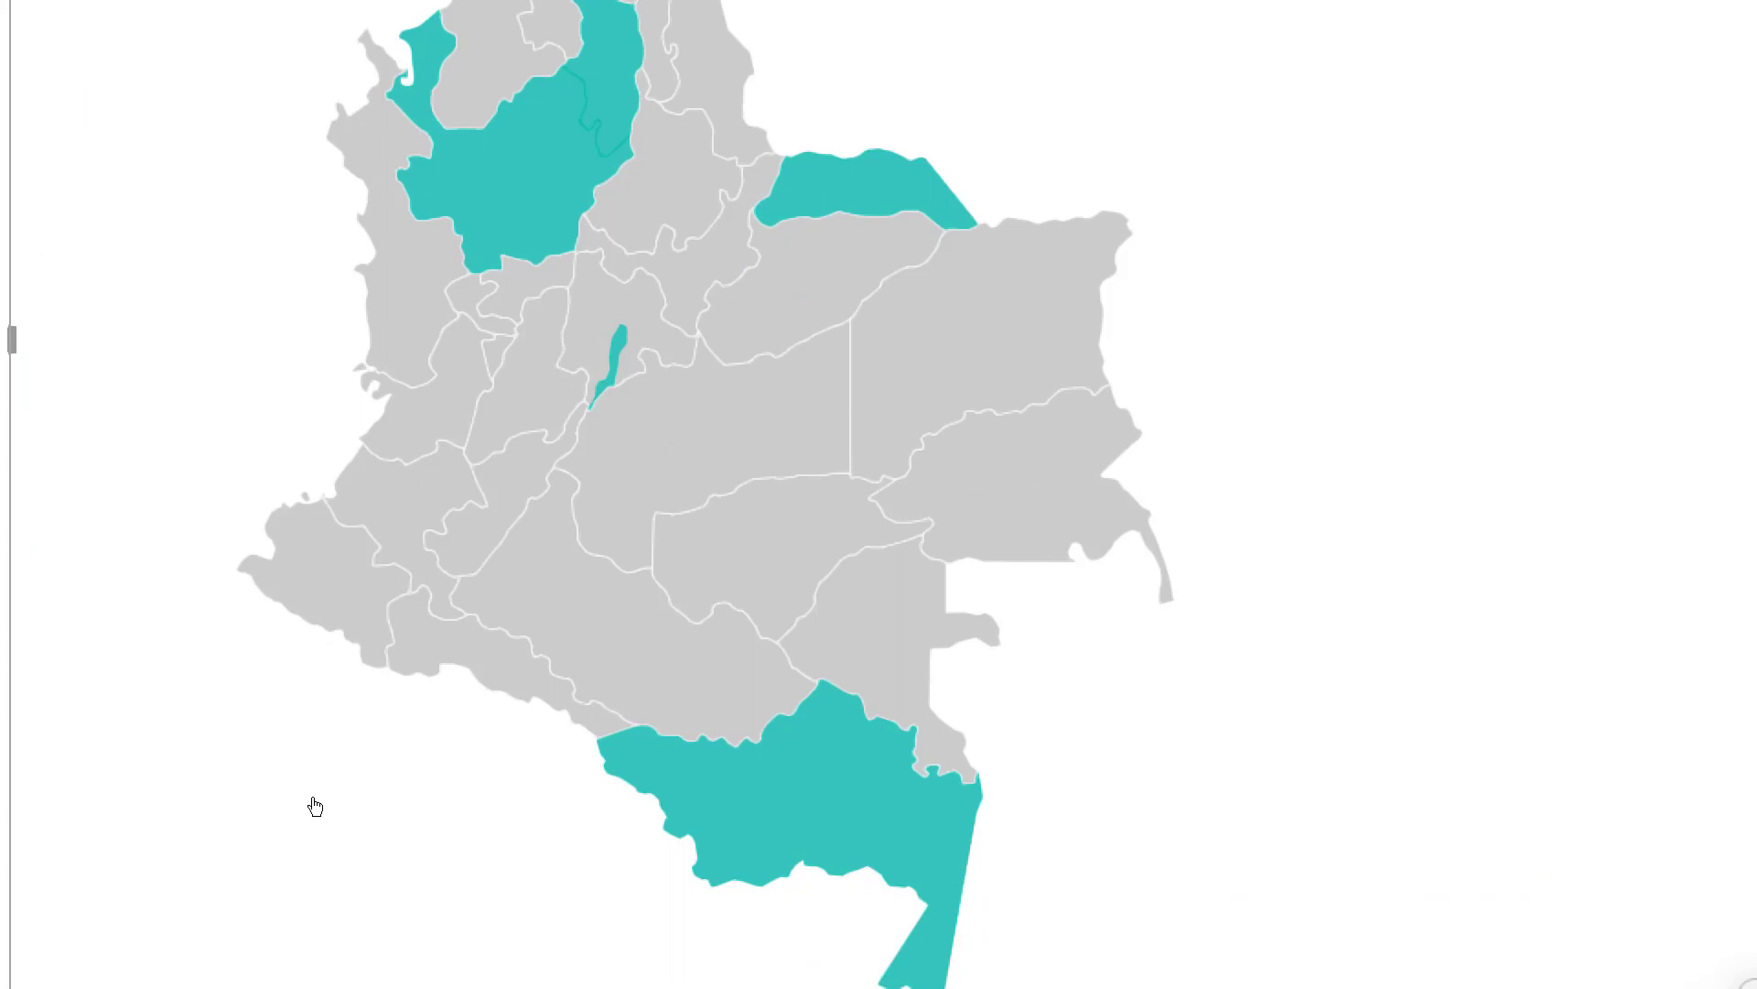
pyautogui.moveTo(502, 746)
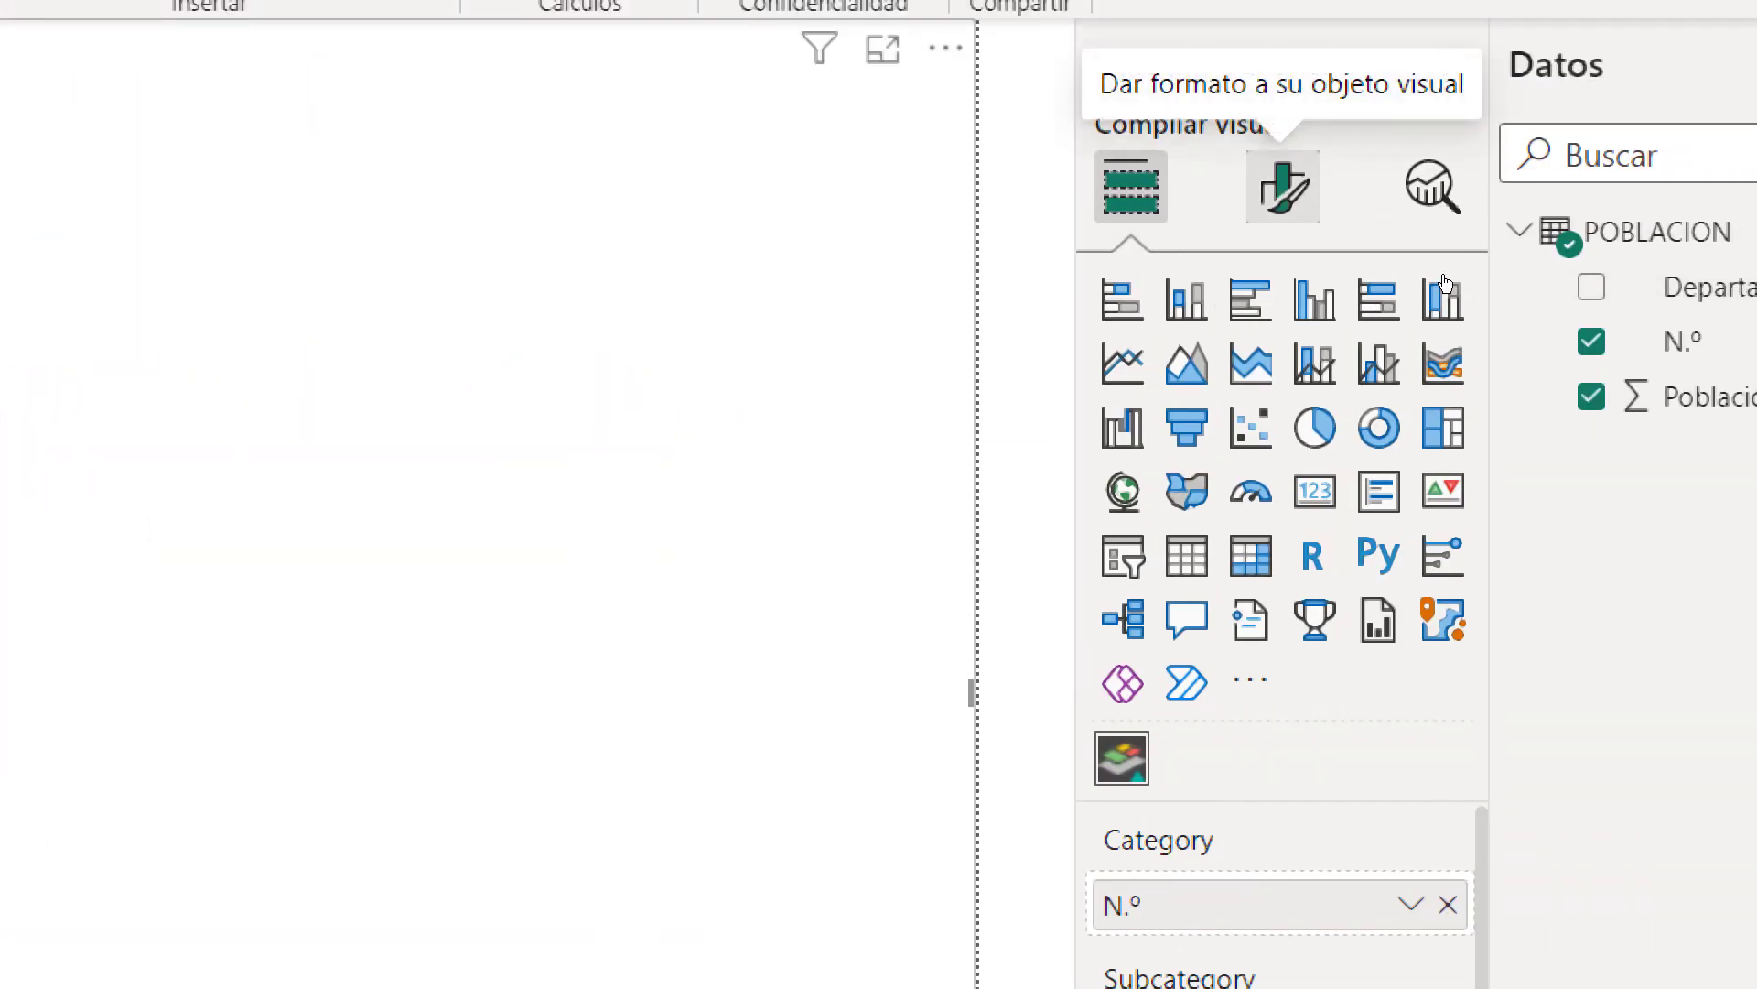
# Turn on Saturate in the map's Data Colors and set Min saturation to 40
pyautogui.click(1285, 165)
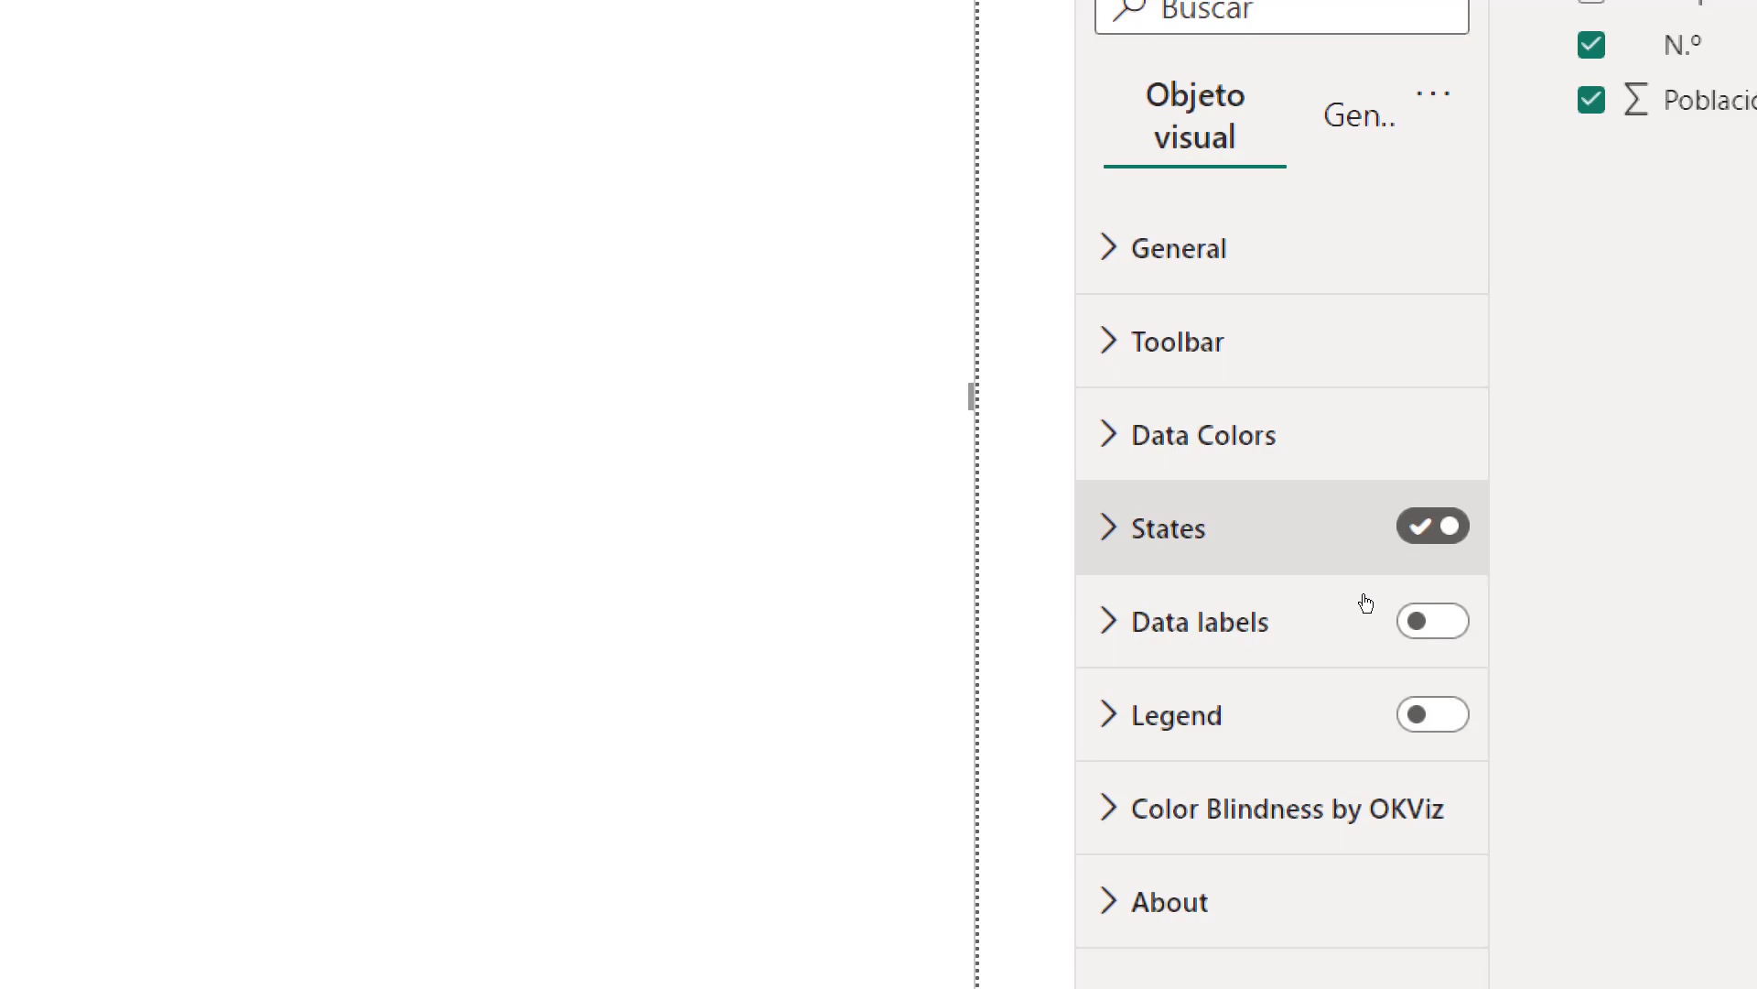
pyautogui.click(1364, 435)
pyautogui.click(1373, 538)
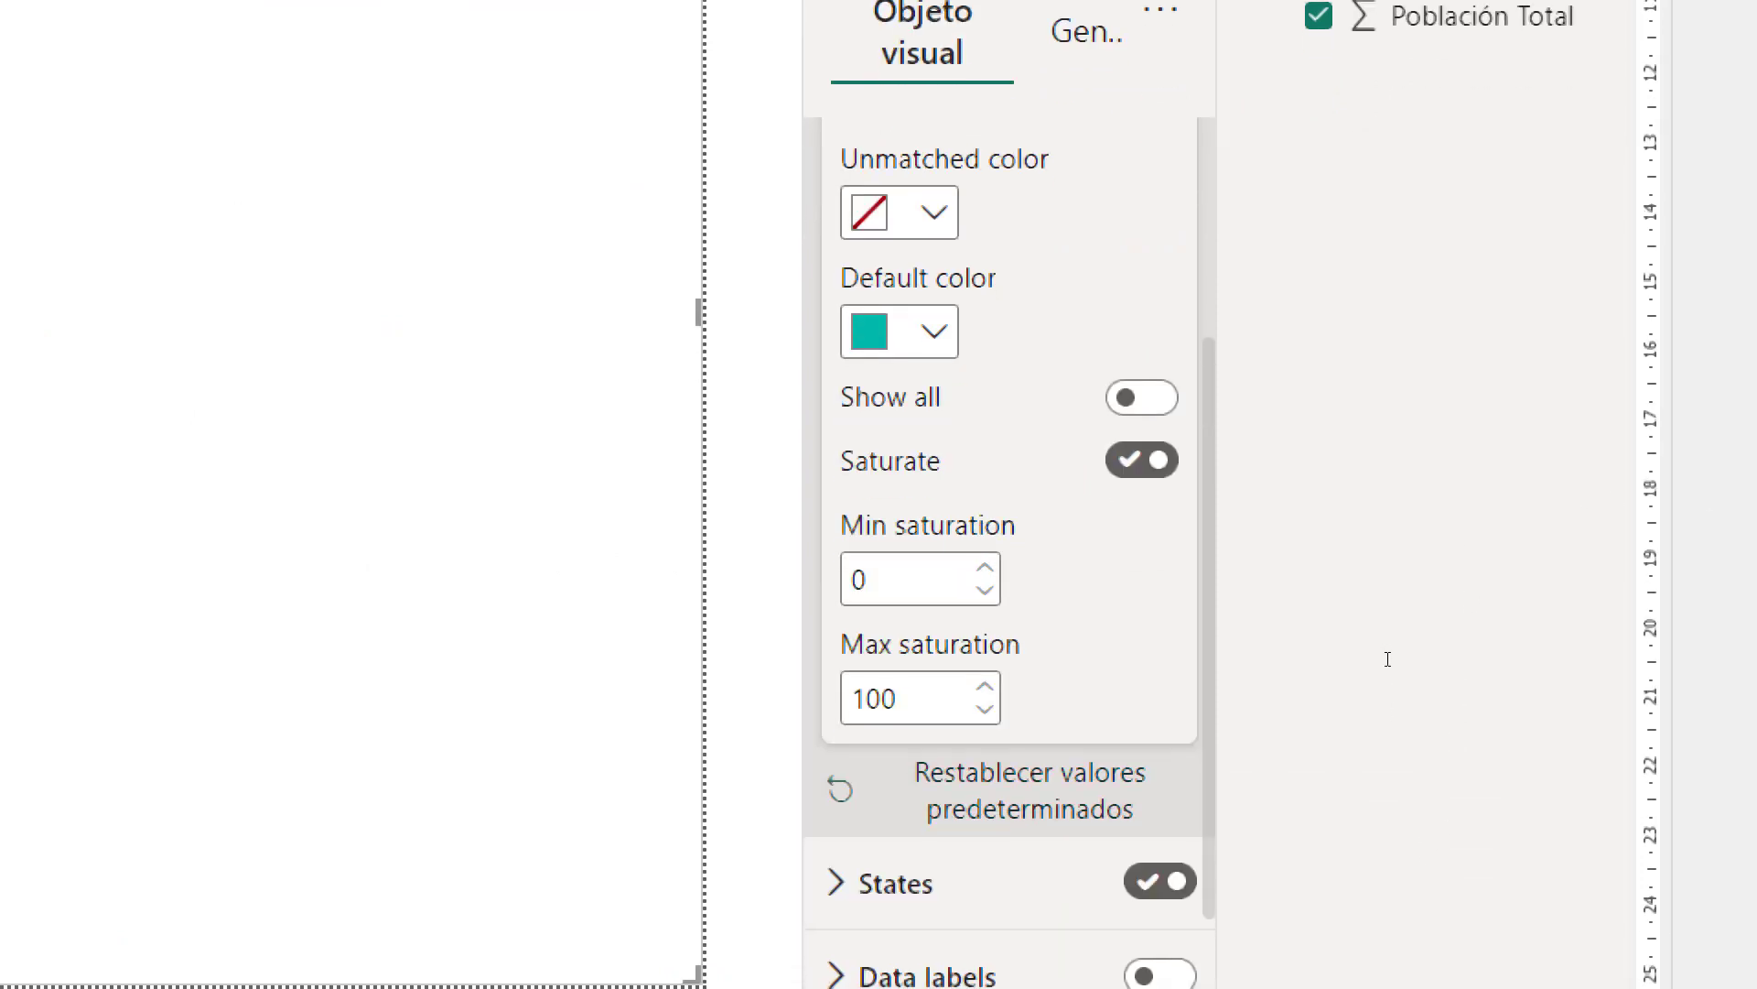
pyautogui.press('Tab')
pyautogui.write('40')
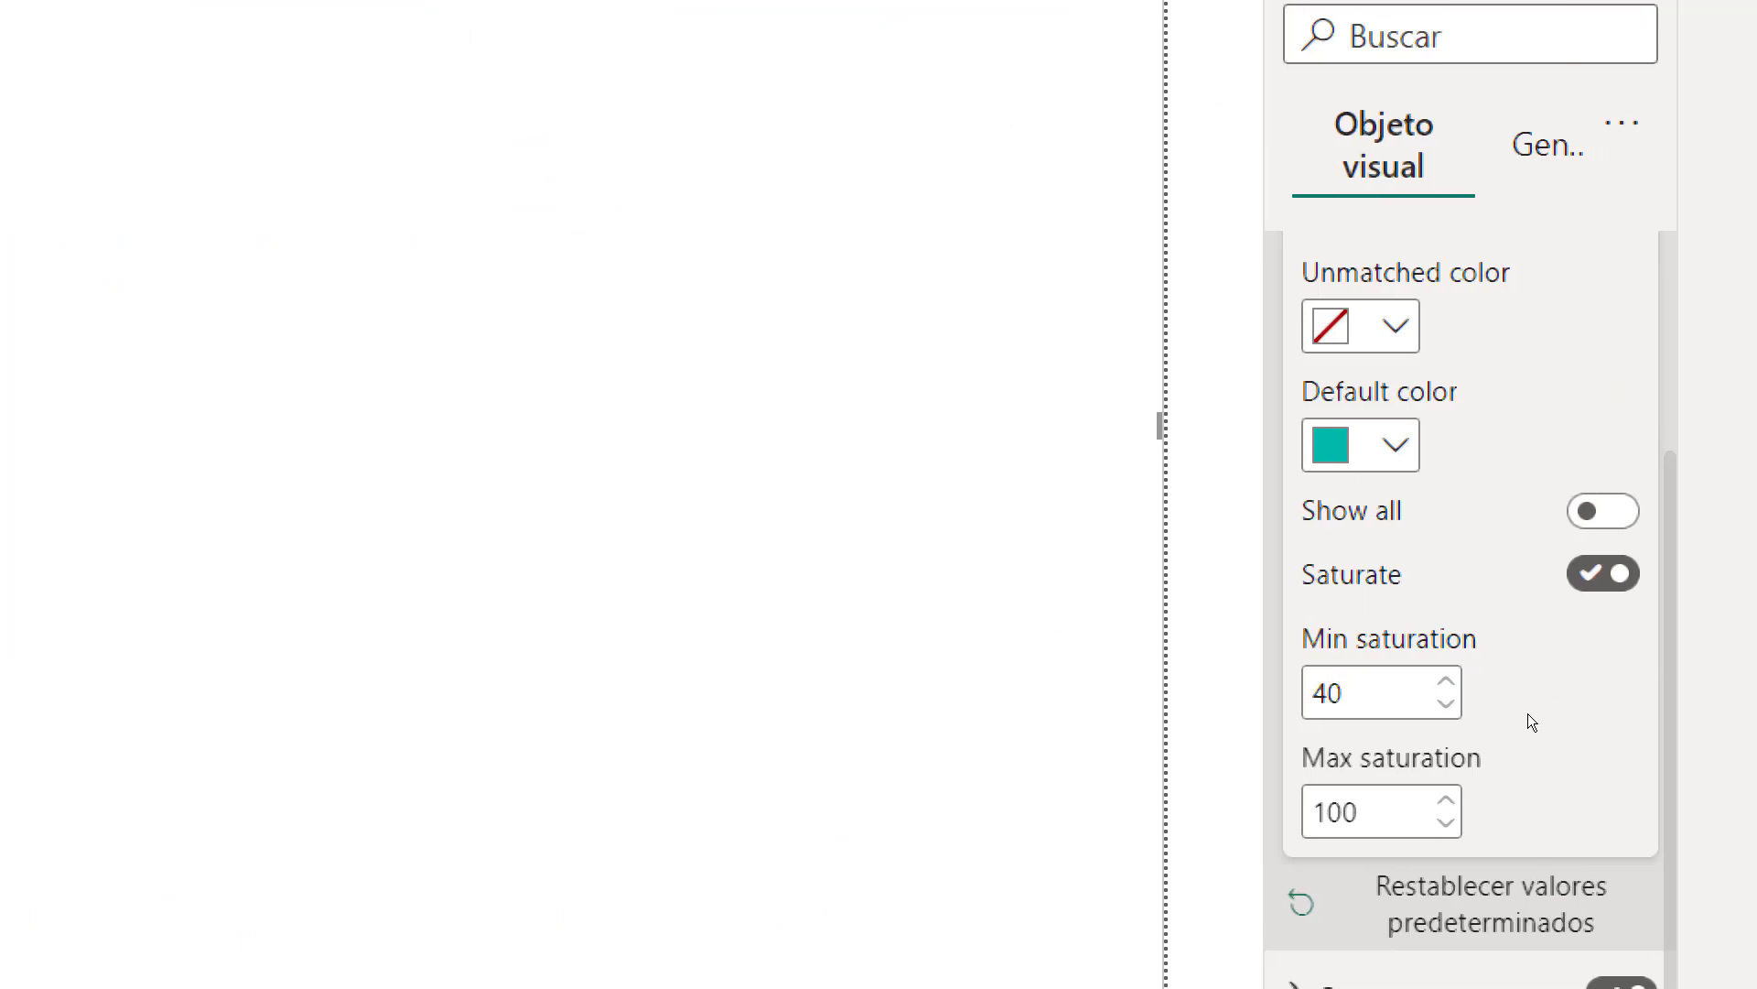
# Set the Comparison operator in the map's States formatting to <=
pyautogui.scroll(-3, 1479, 688)
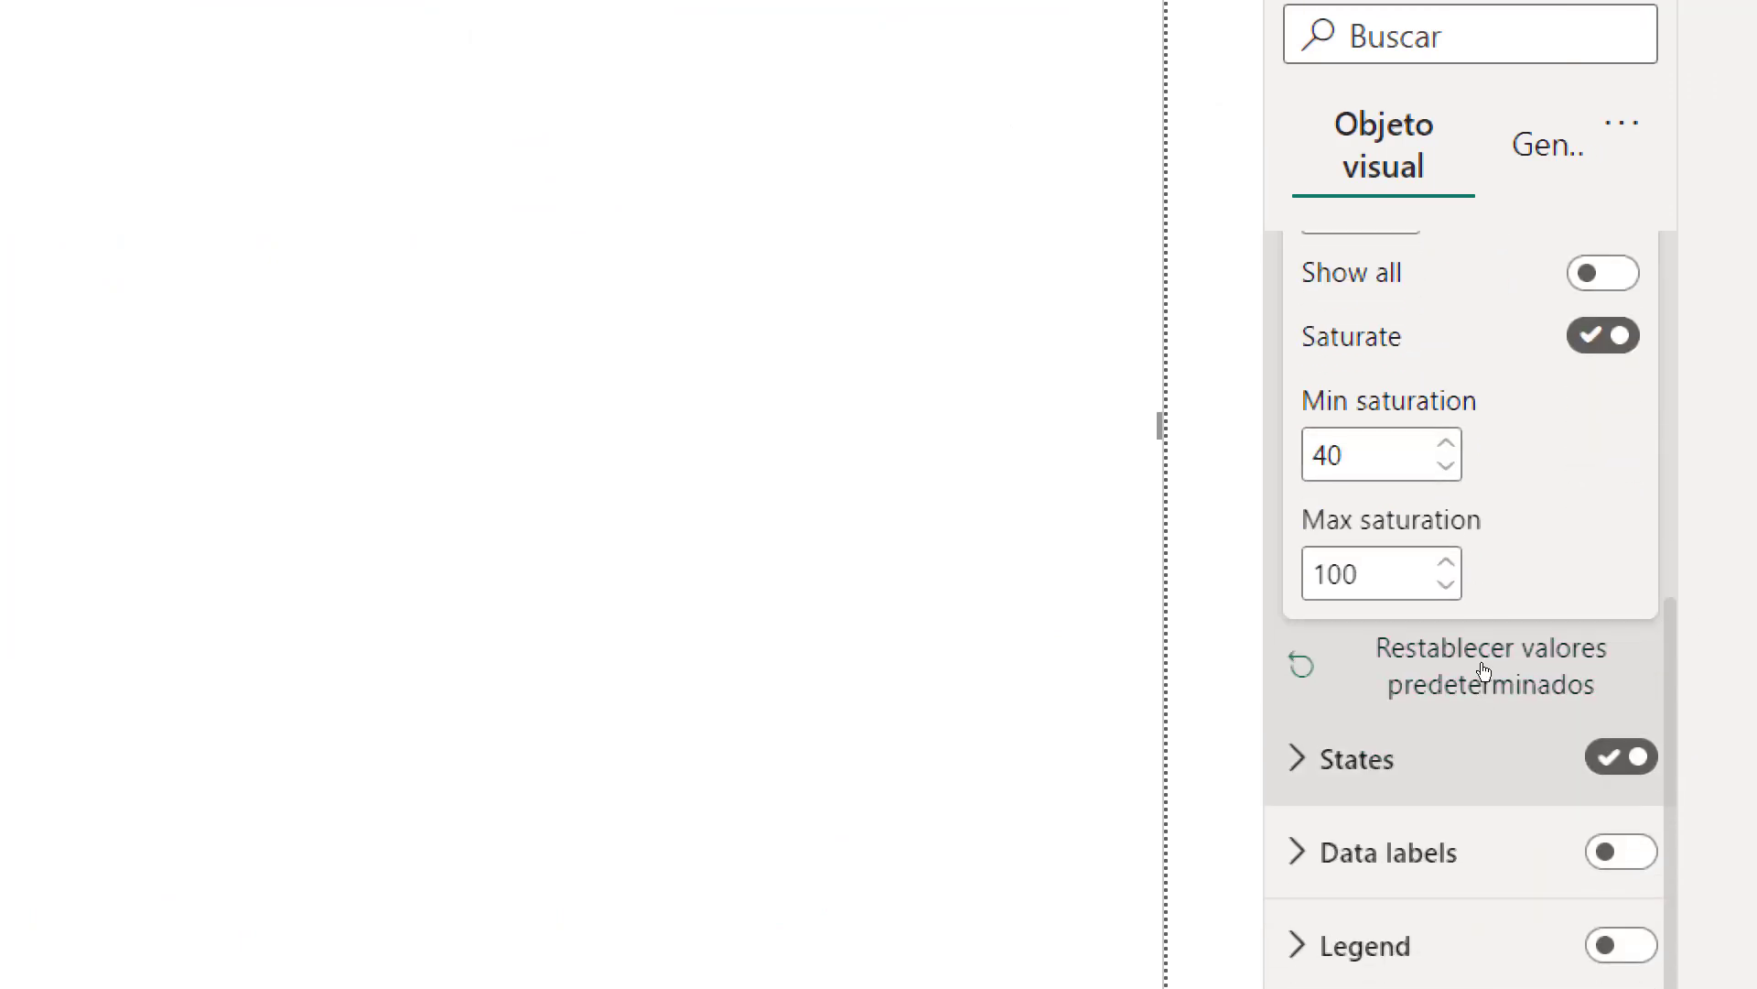
pyautogui.scroll(5, 1481, 586)
pyautogui.scroll(-1, 1321, 722)
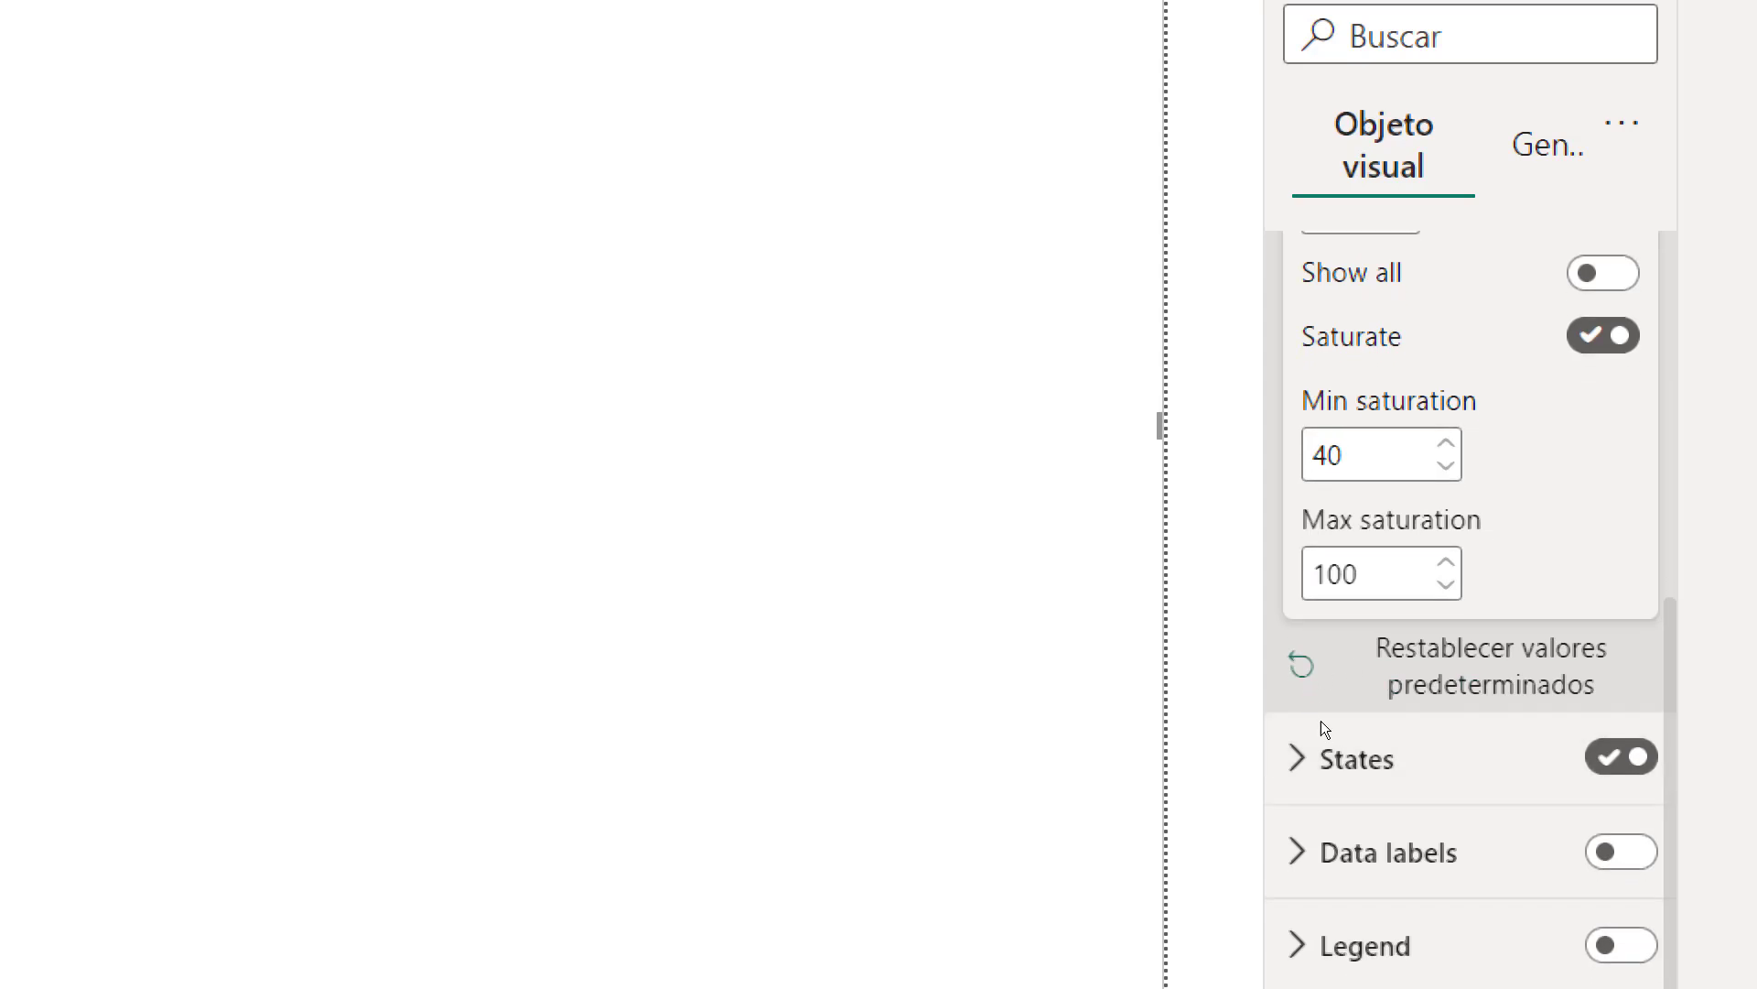
pyautogui.click(1360, 714)
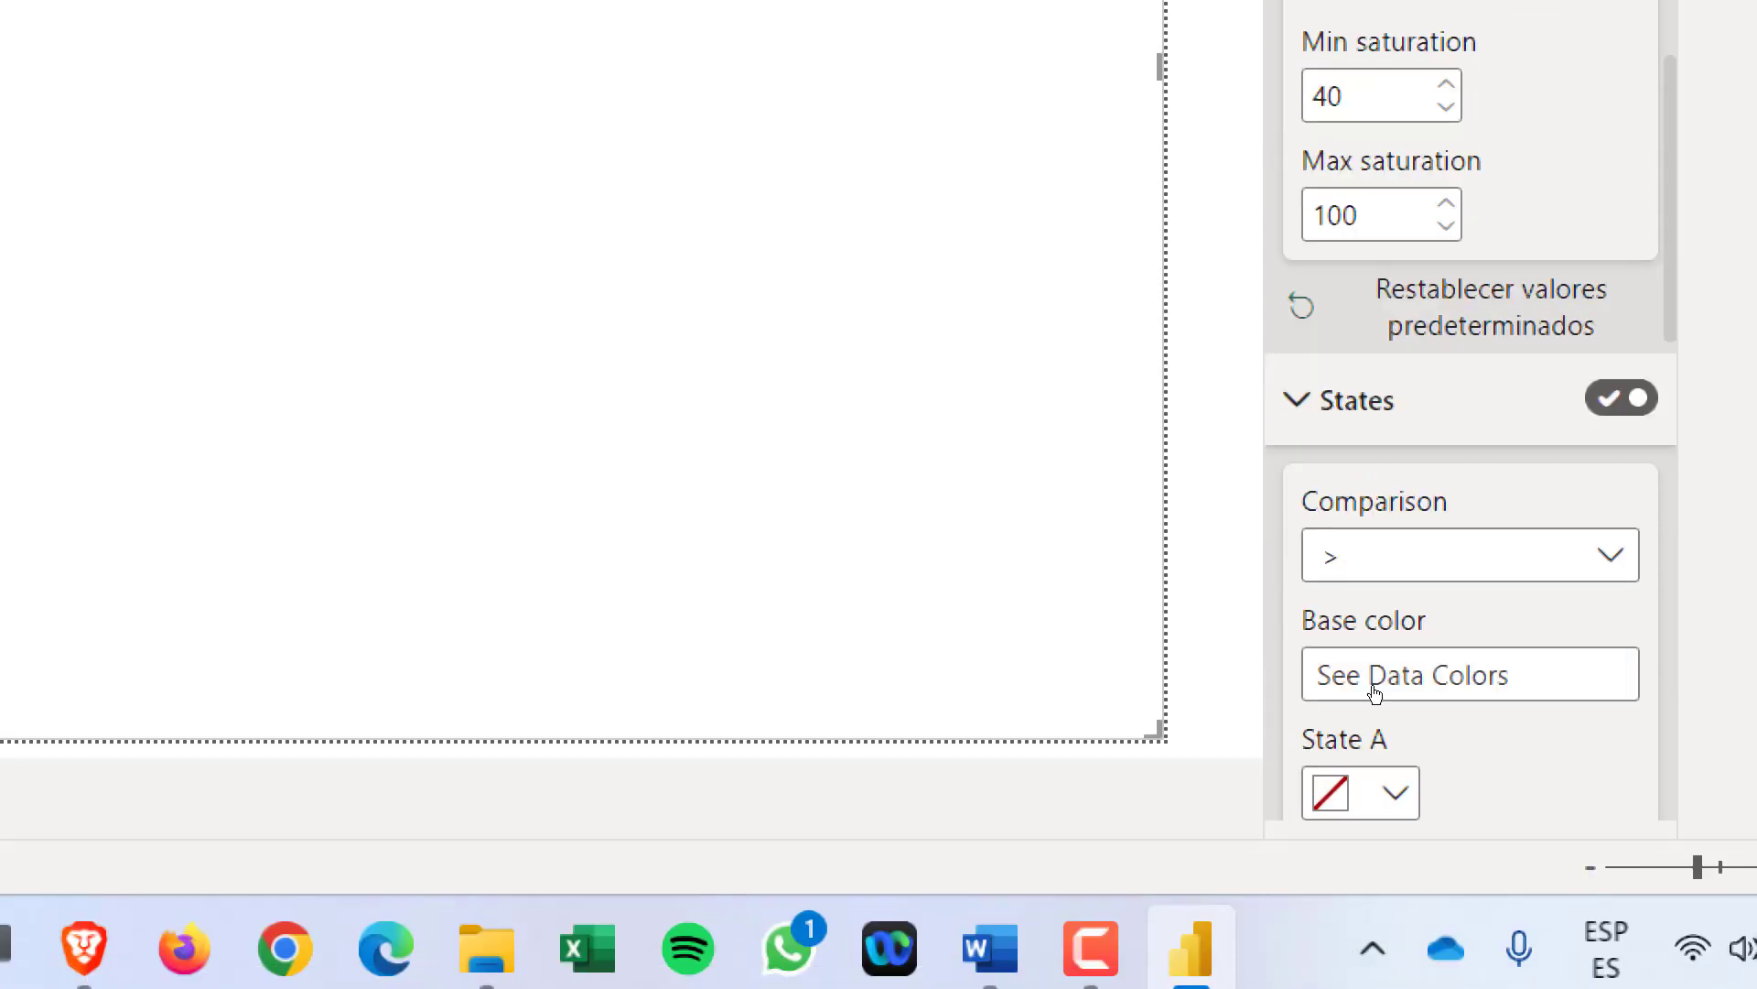
pyautogui.scroll(-1, 1437, 879)
pyautogui.scroll(-2, 1452, 714)
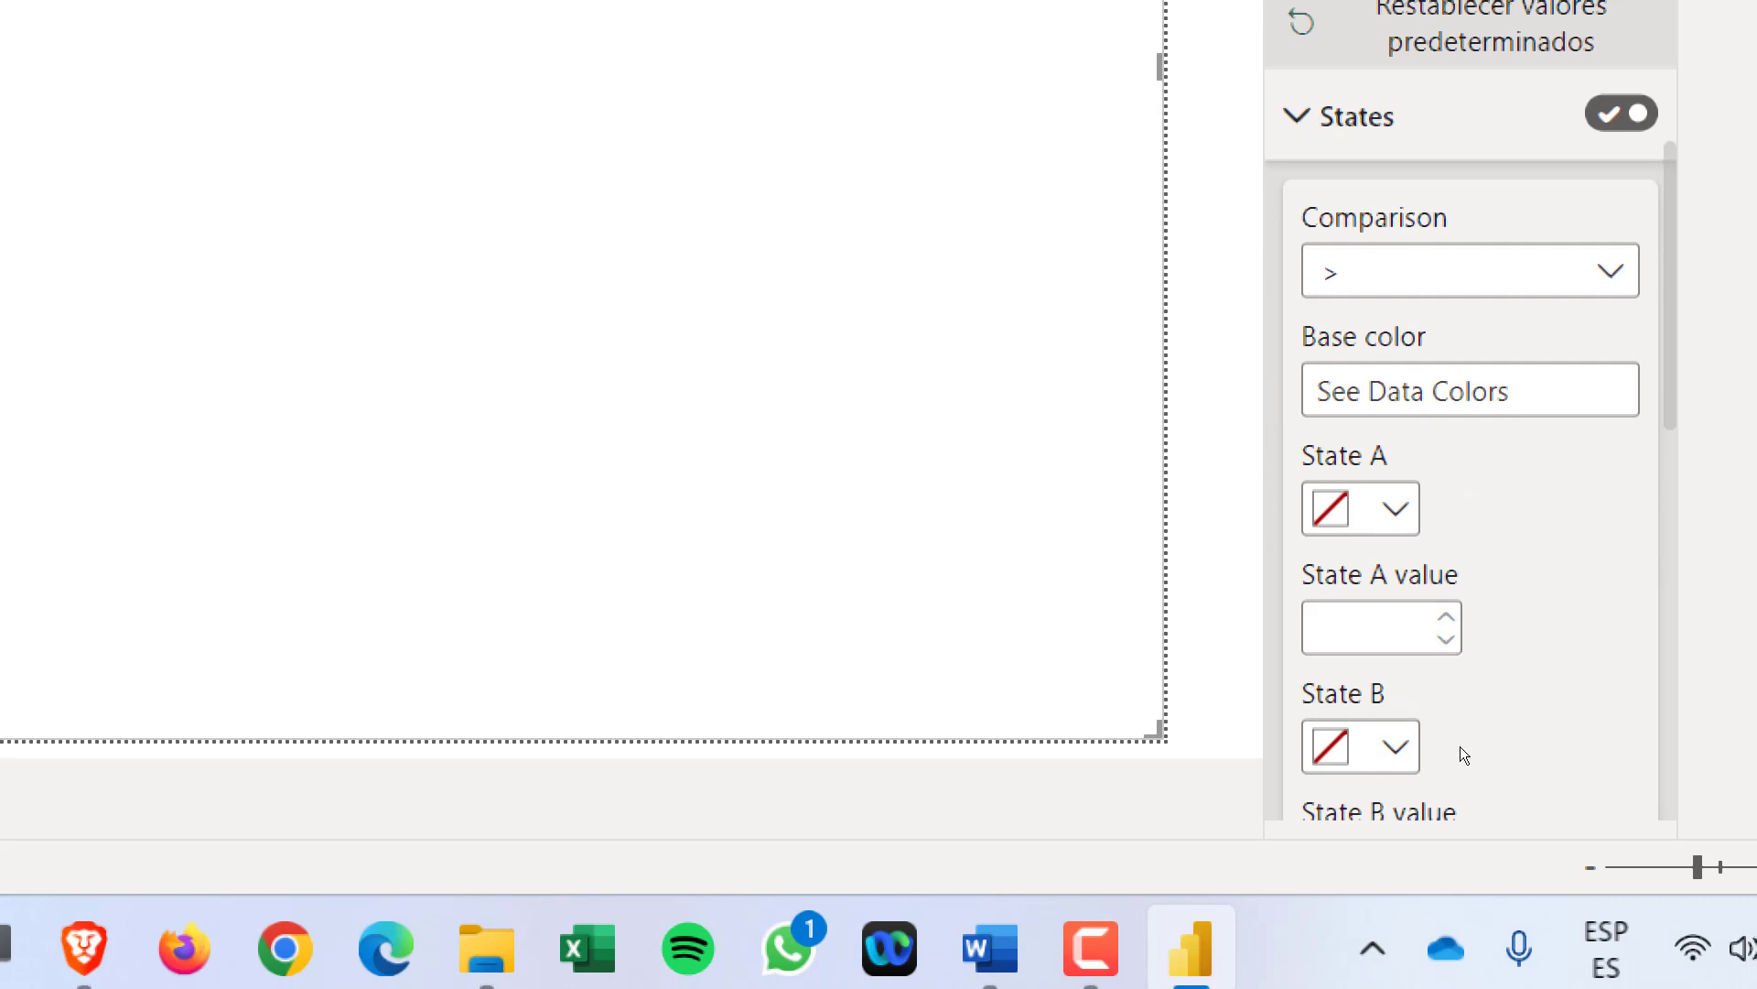
pyautogui.scroll(-3, 1459, 742)
pyautogui.scroll(5, 1457, 708)
pyautogui.scroll(-1, 1459, 718)
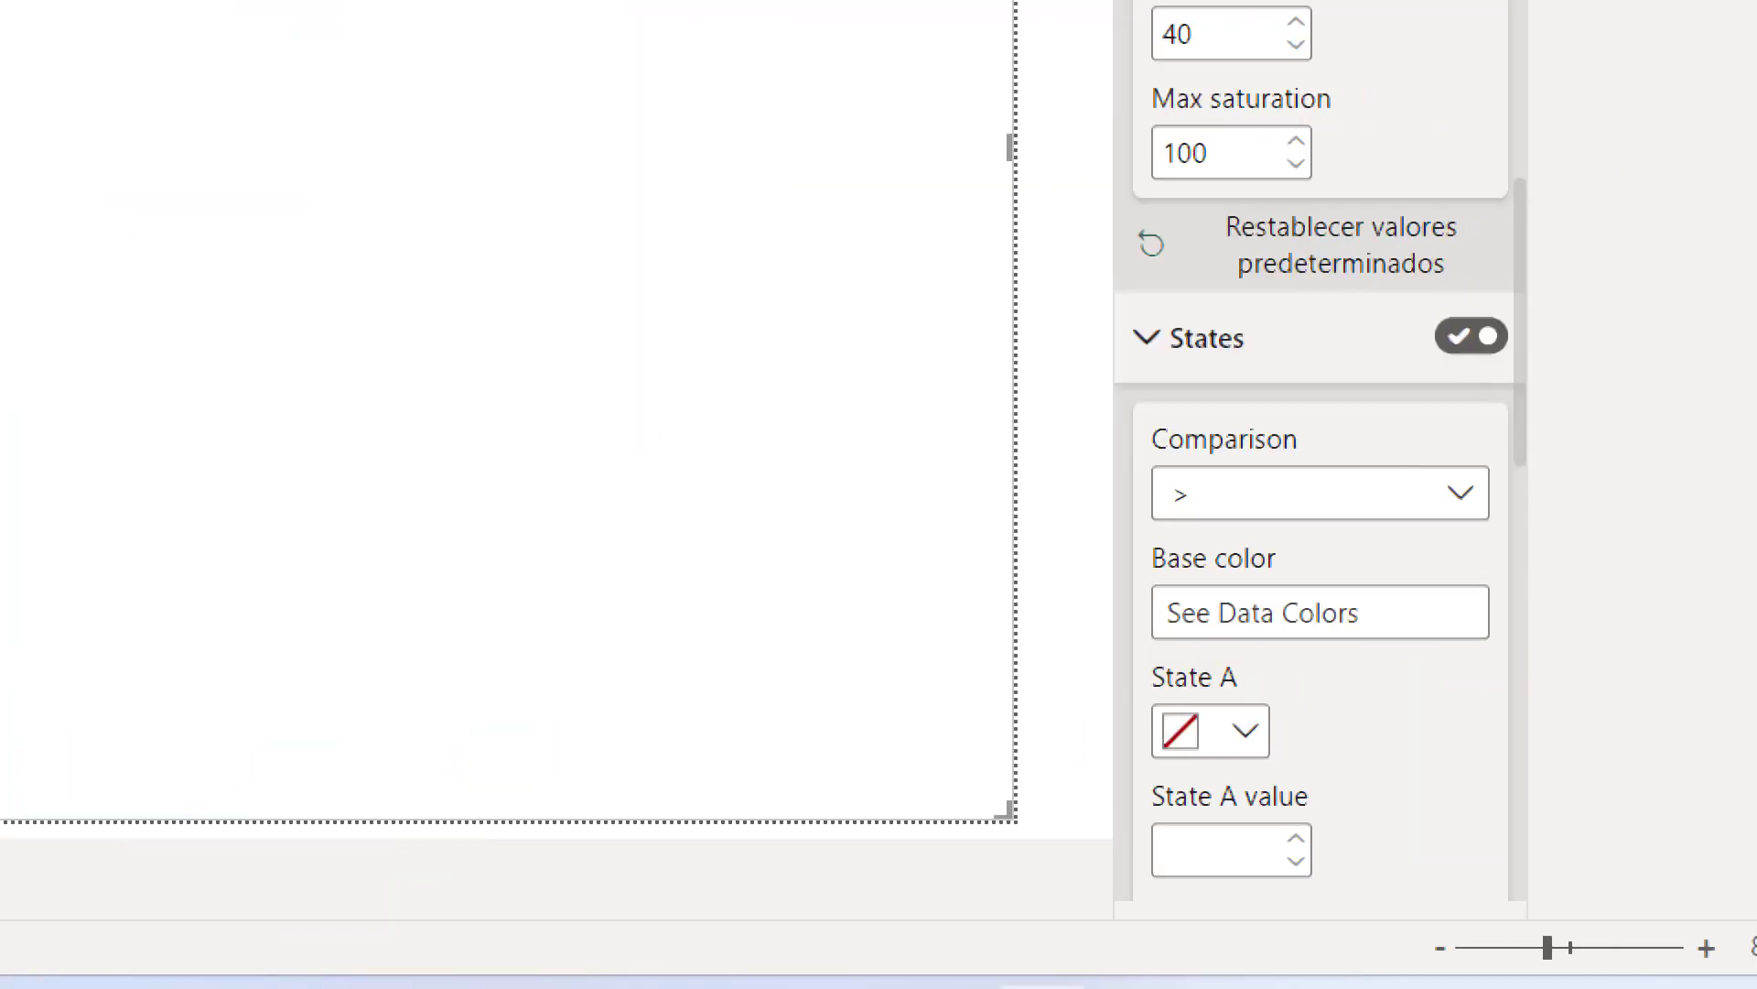
pyautogui.click(1318, 493)
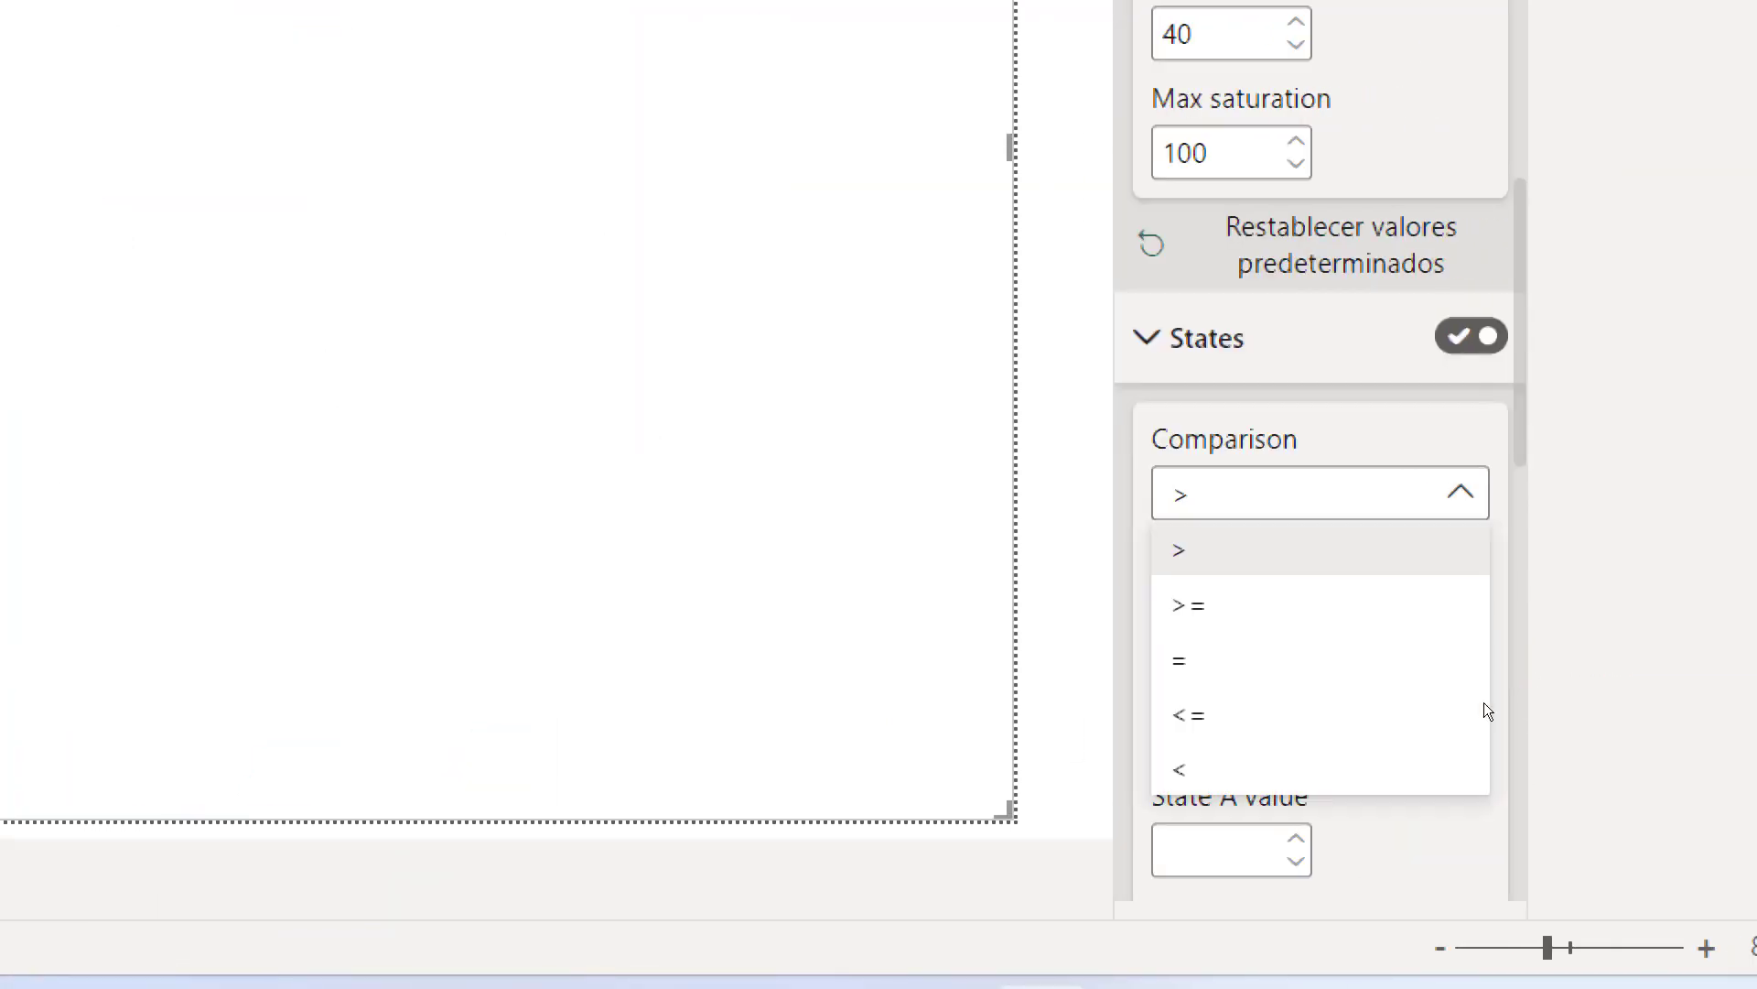
pyautogui.press('Down')
pyautogui.press('Return')
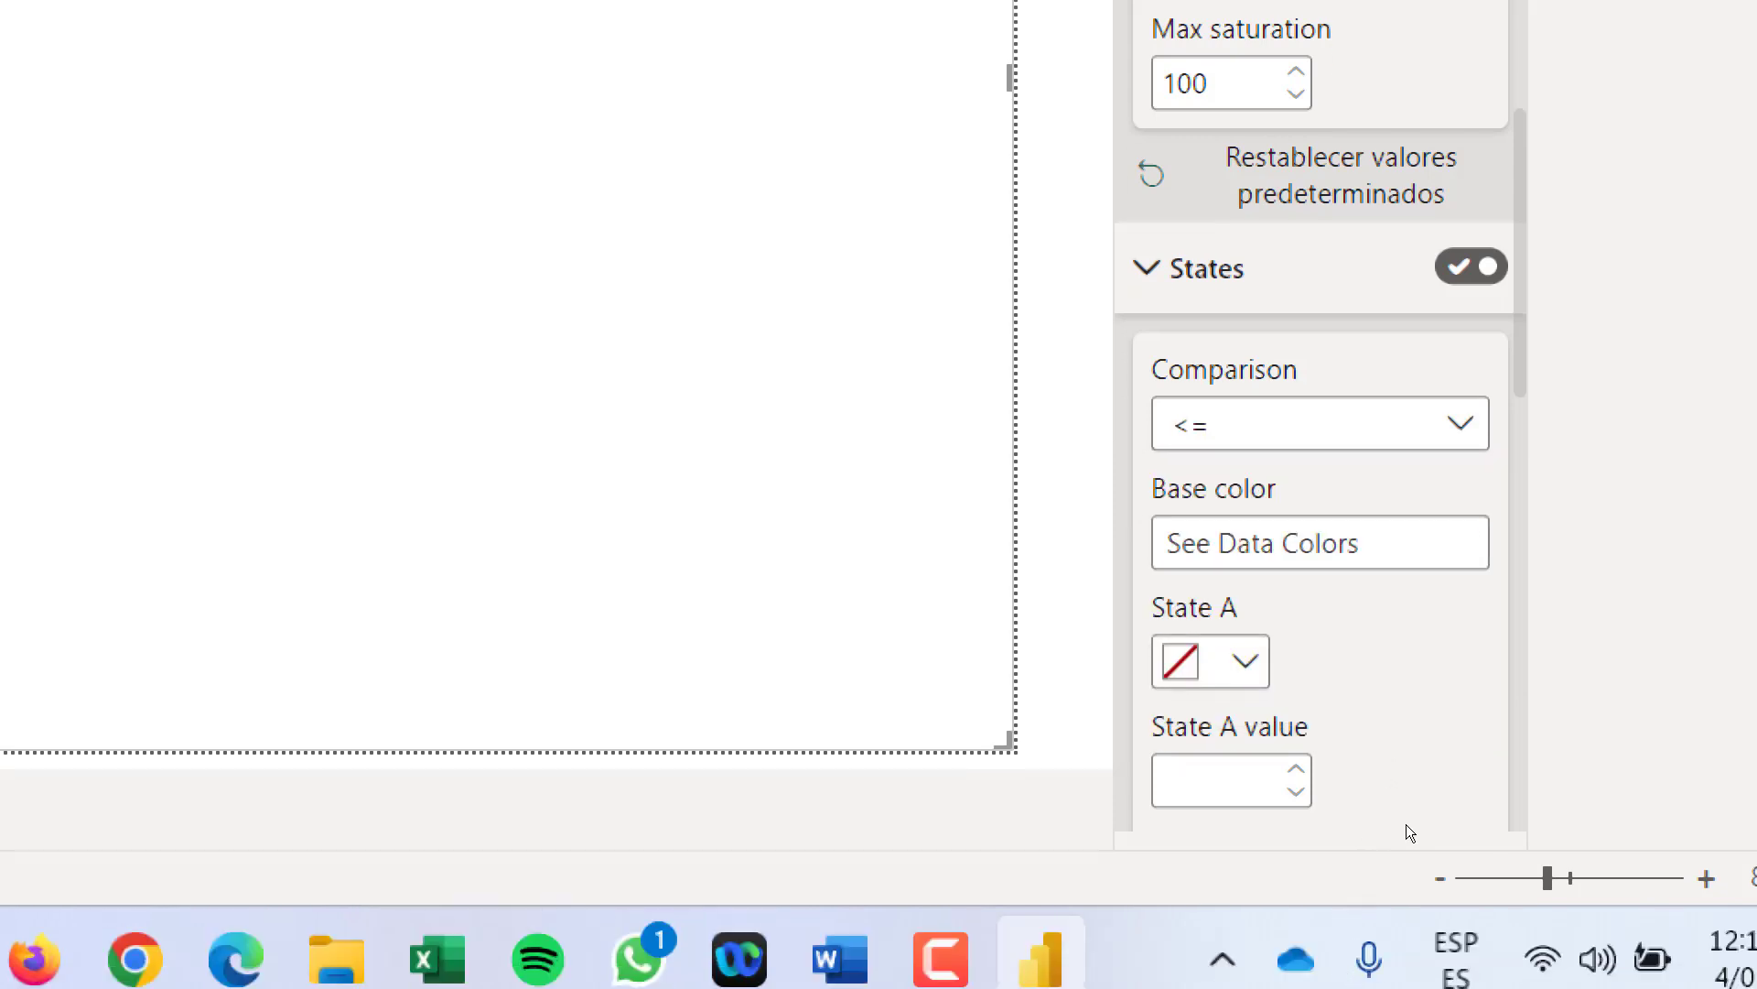
# Give State A an orange color and a value of 100000
pyautogui.scroll(-2, 1406, 823)
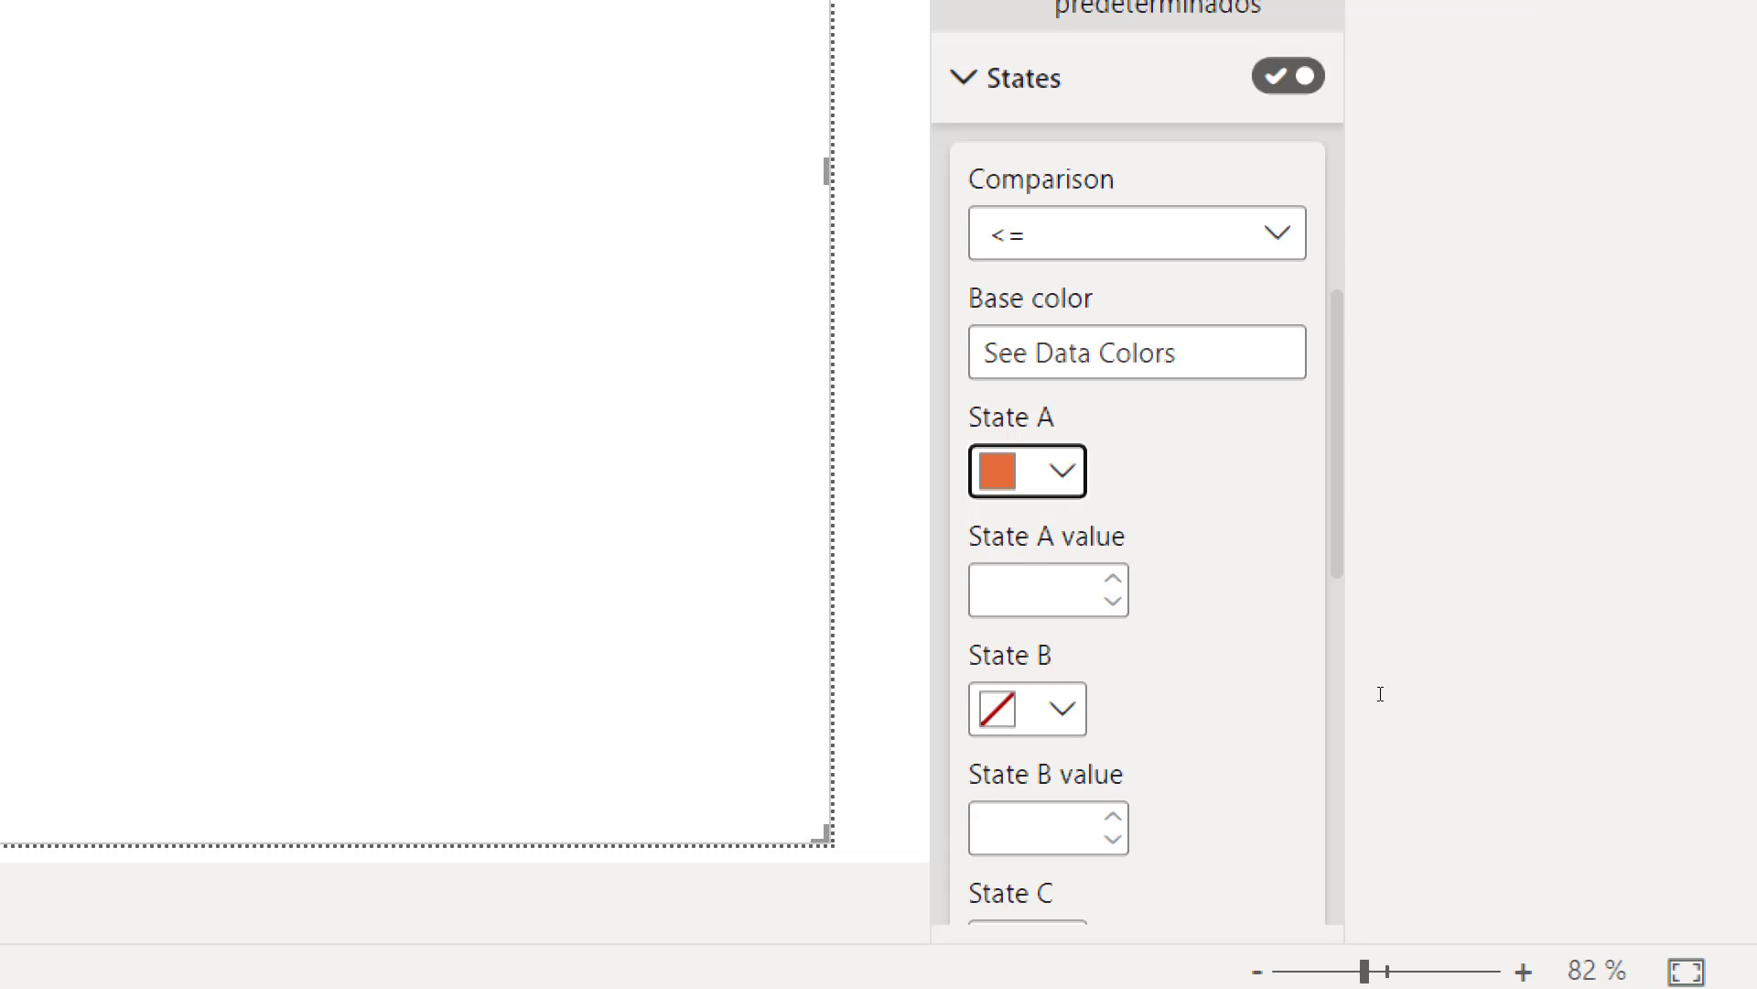
pyautogui.press('Tab')
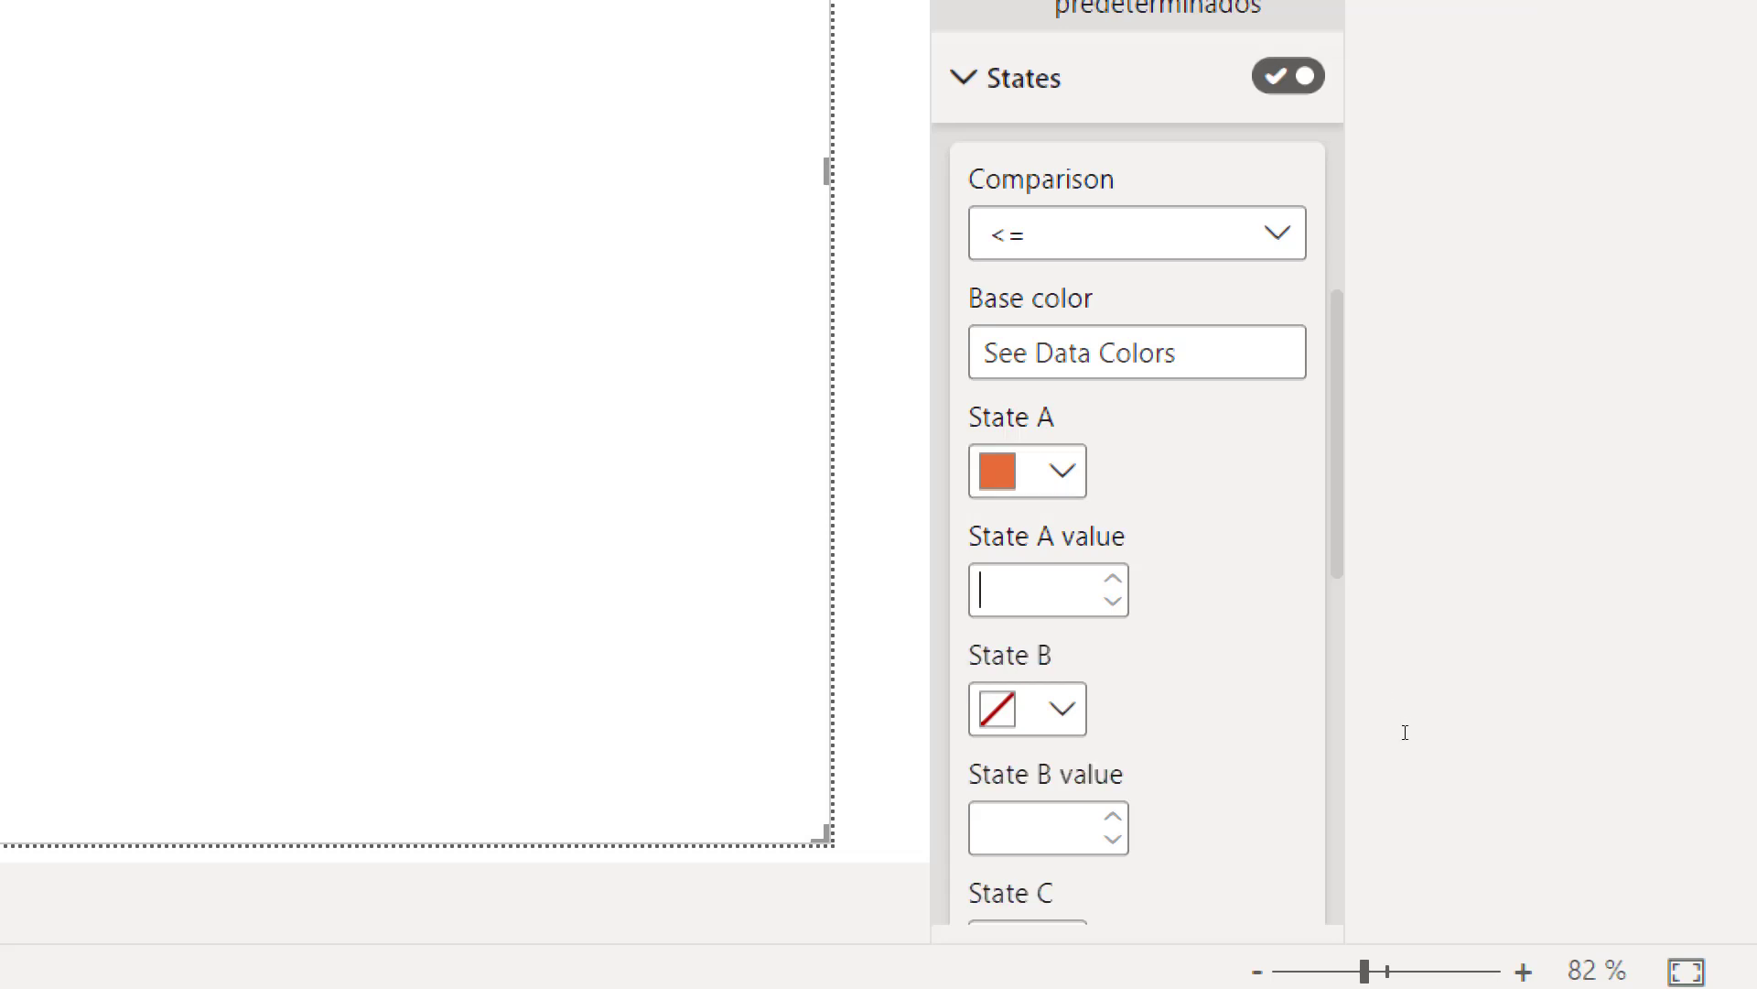
pyautogui.write('1000')
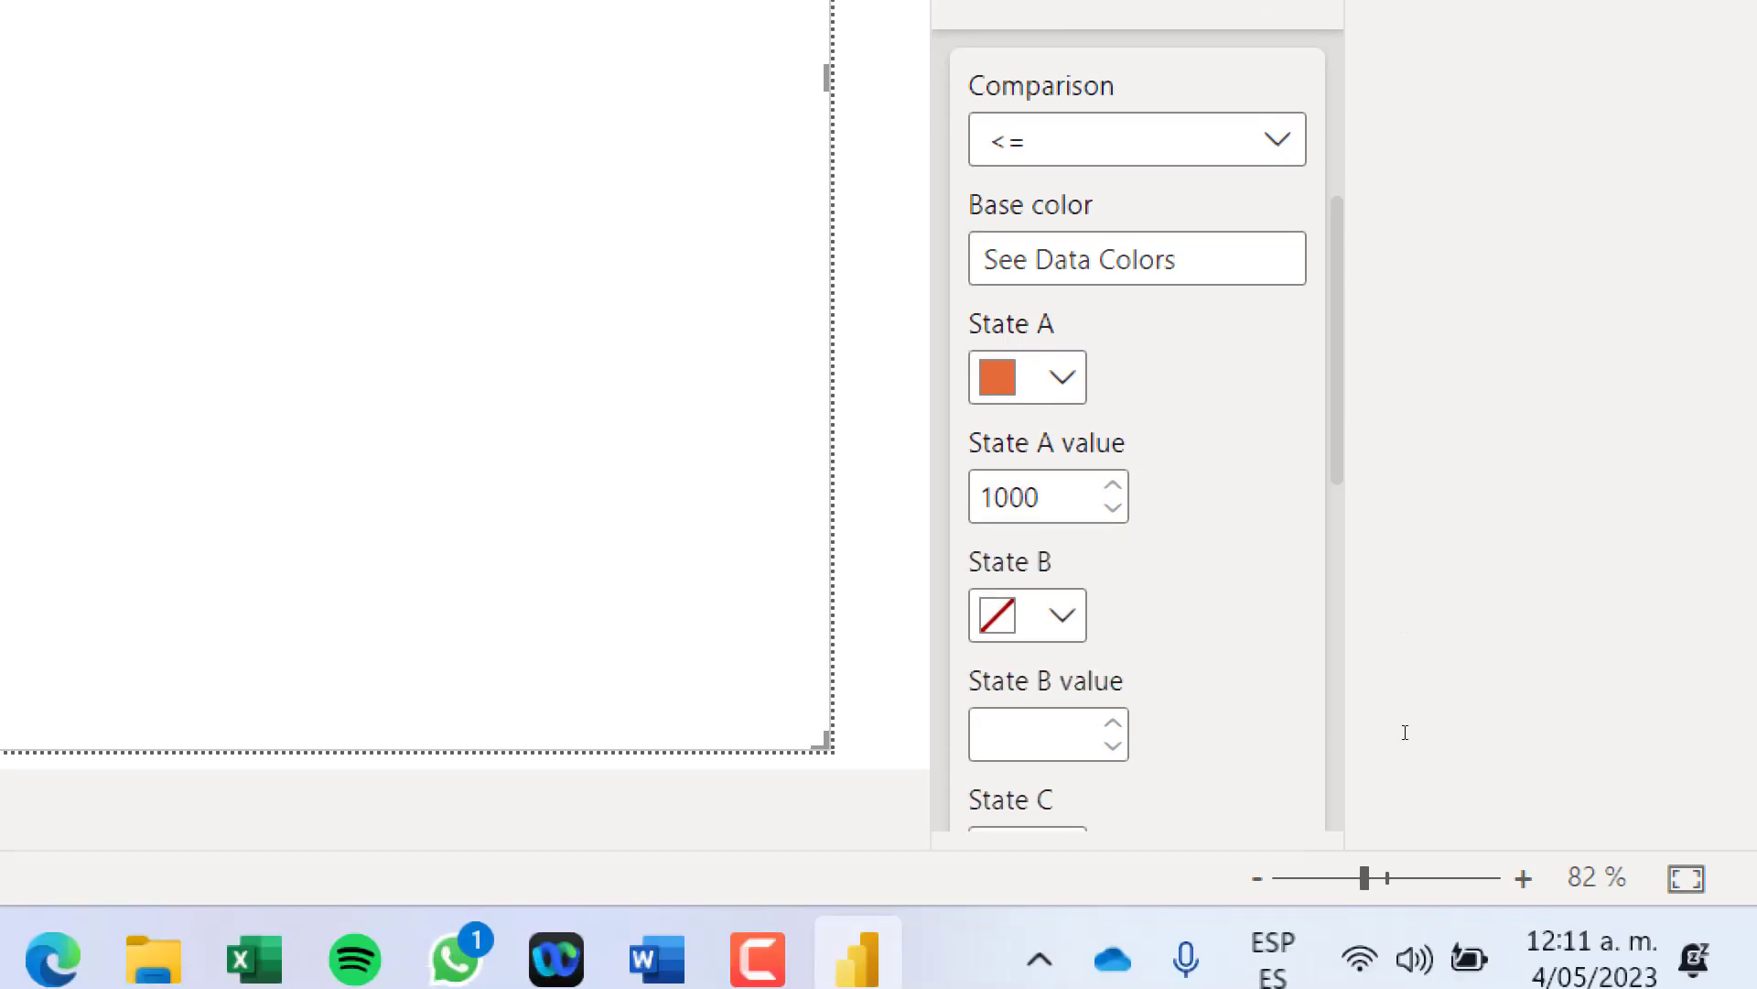
pyautogui.write('00')
pyautogui.press('Tab')
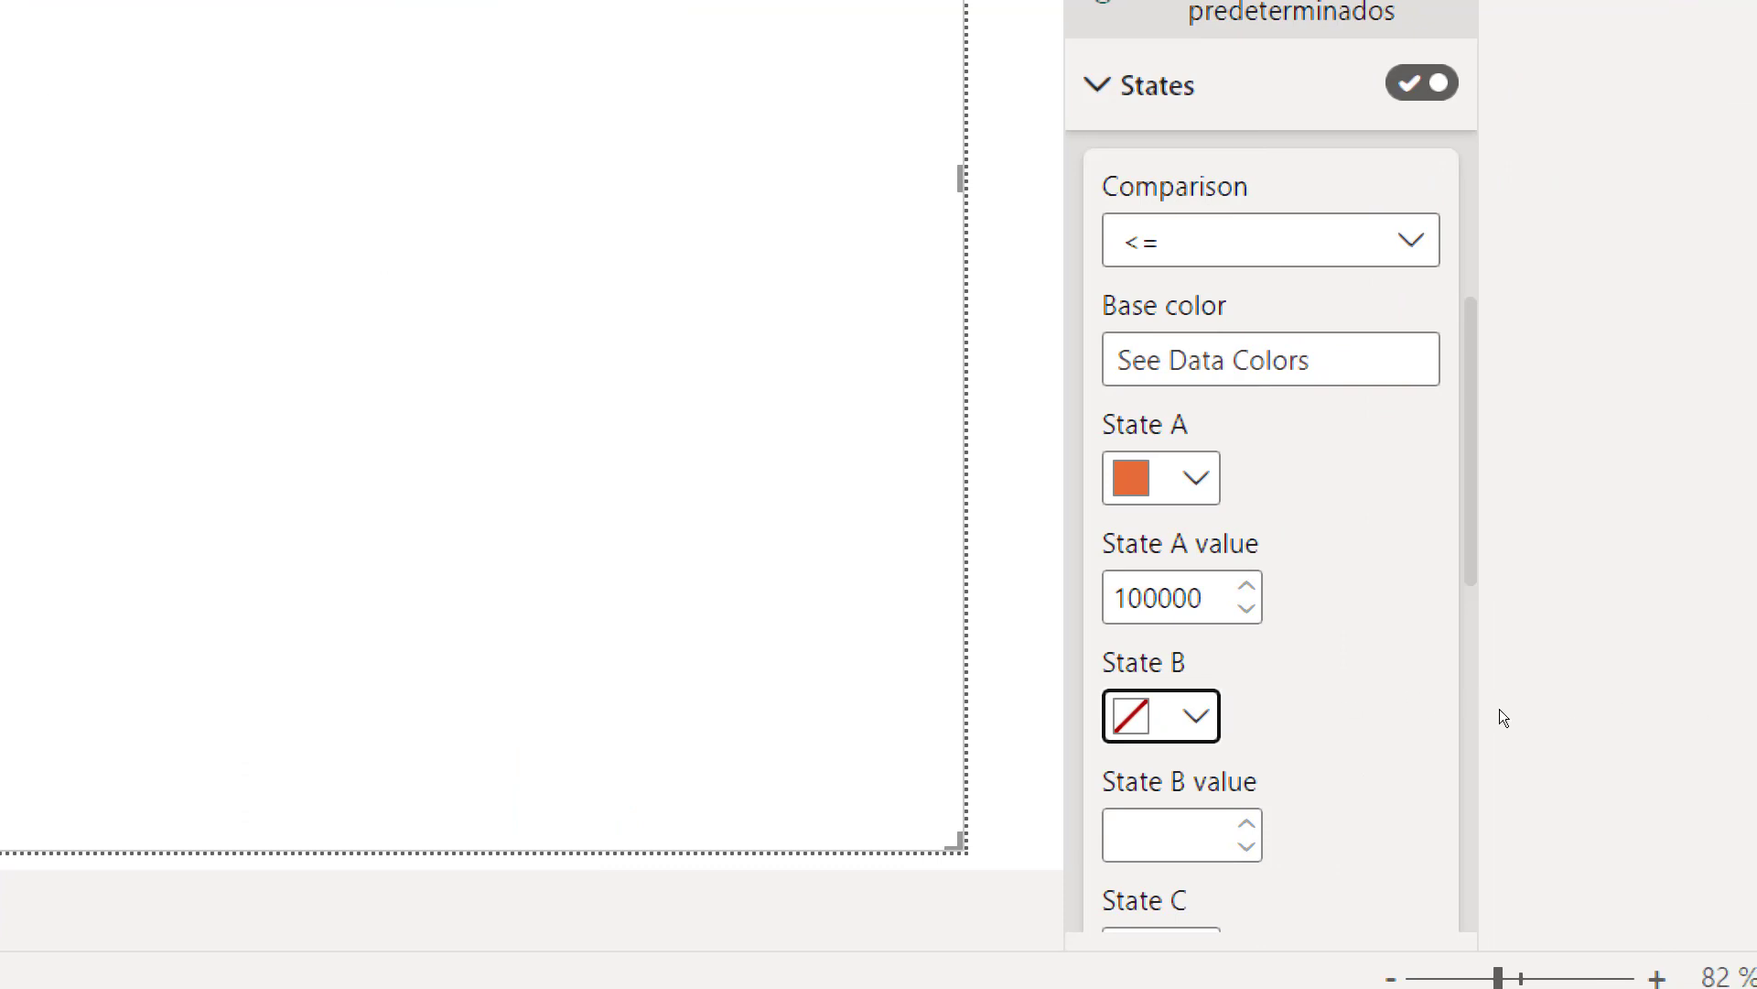
# Give State B a dark blue color and a value of 310000, and set State C to the same dark blue
pyautogui.scroll(-3, 1500, 710)
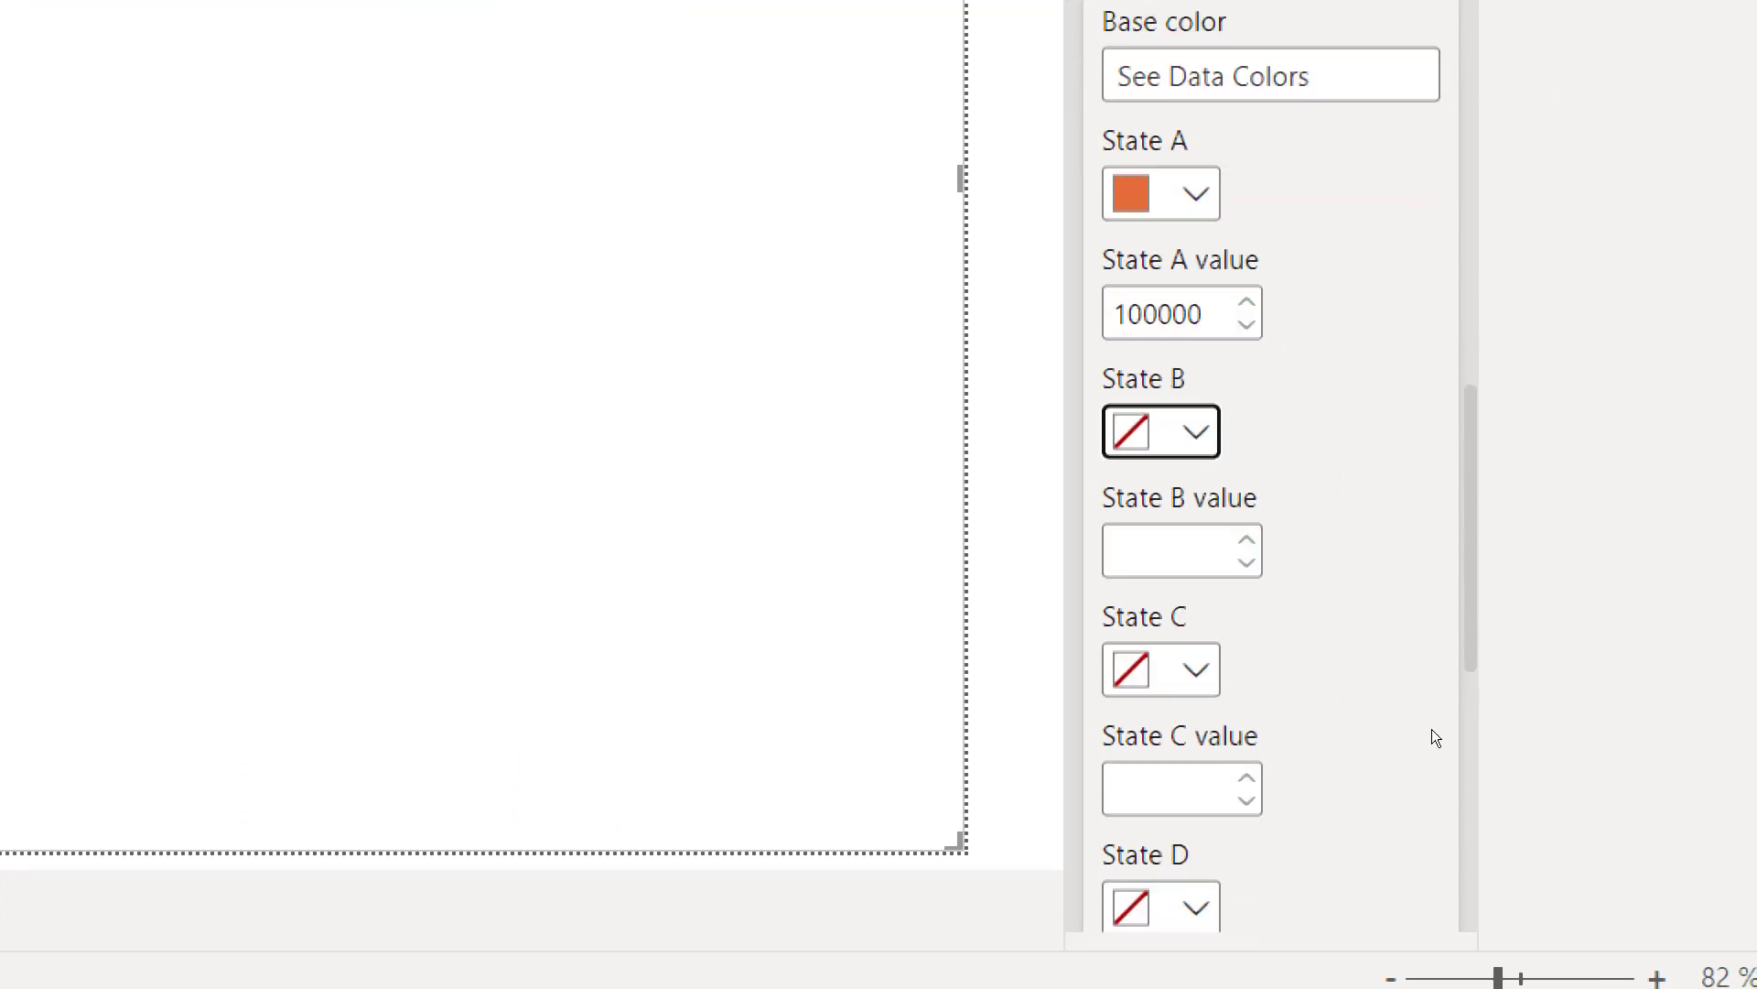
pyautogui.scroll(-6, 1433, 730)
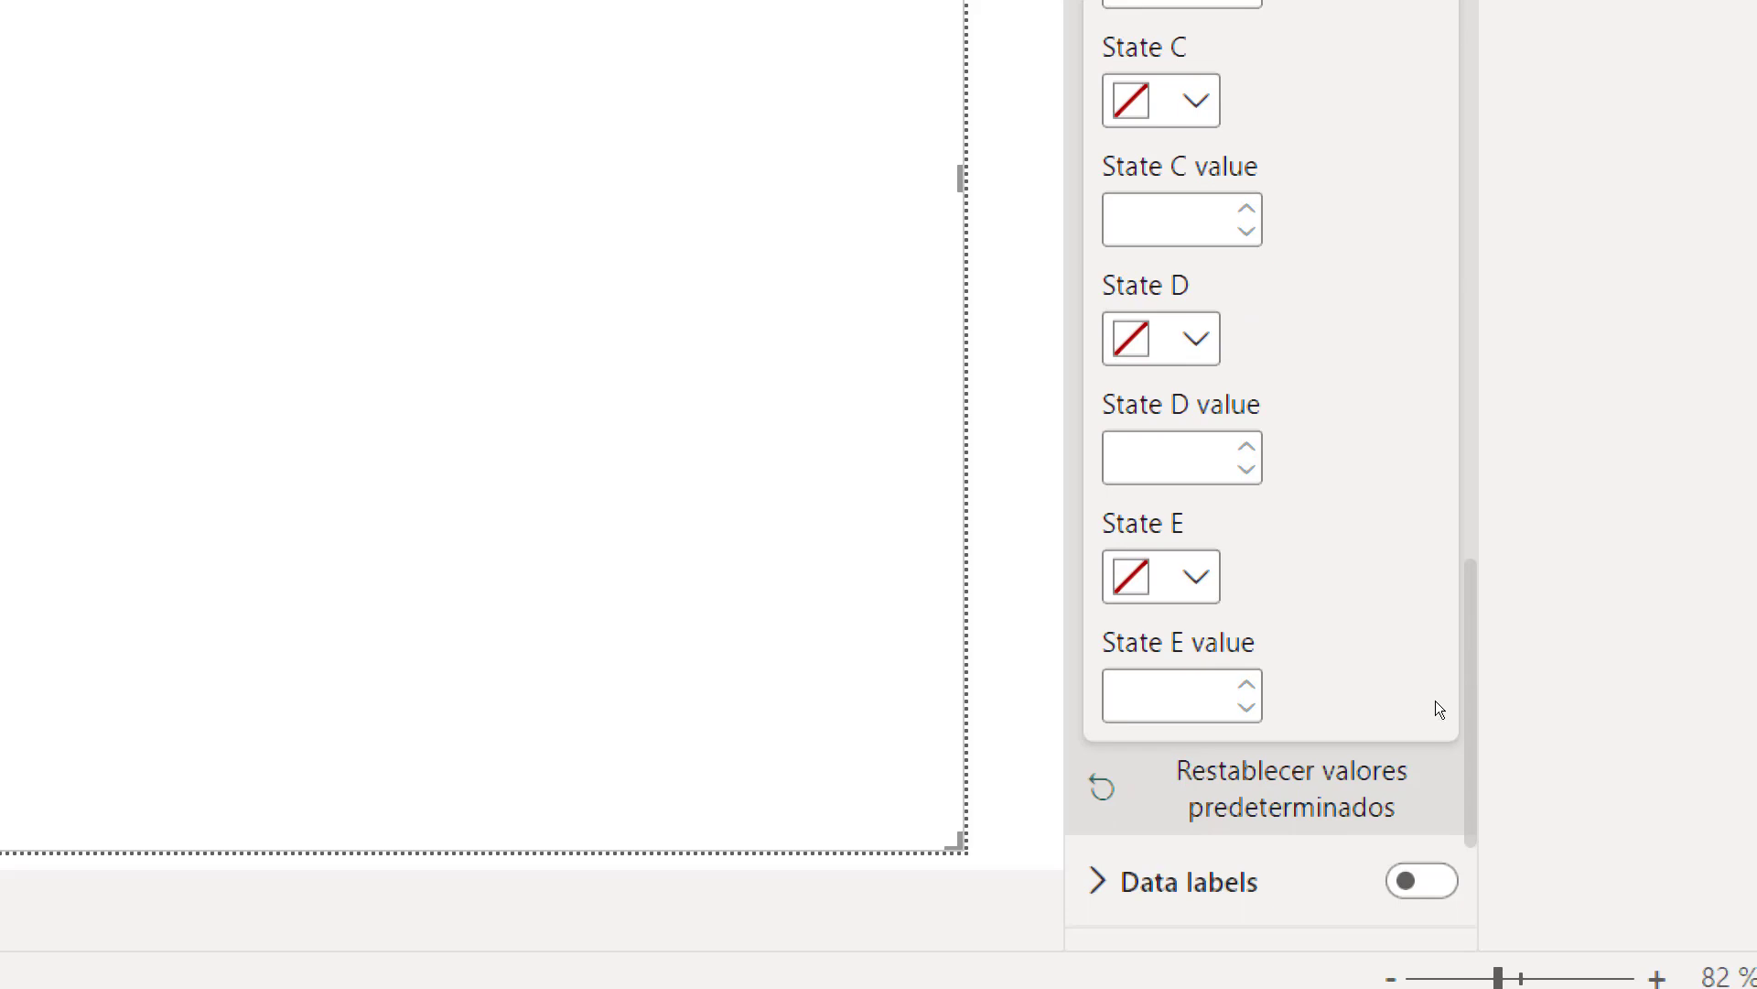
pyautogui.scroll(11, 1439, 709)
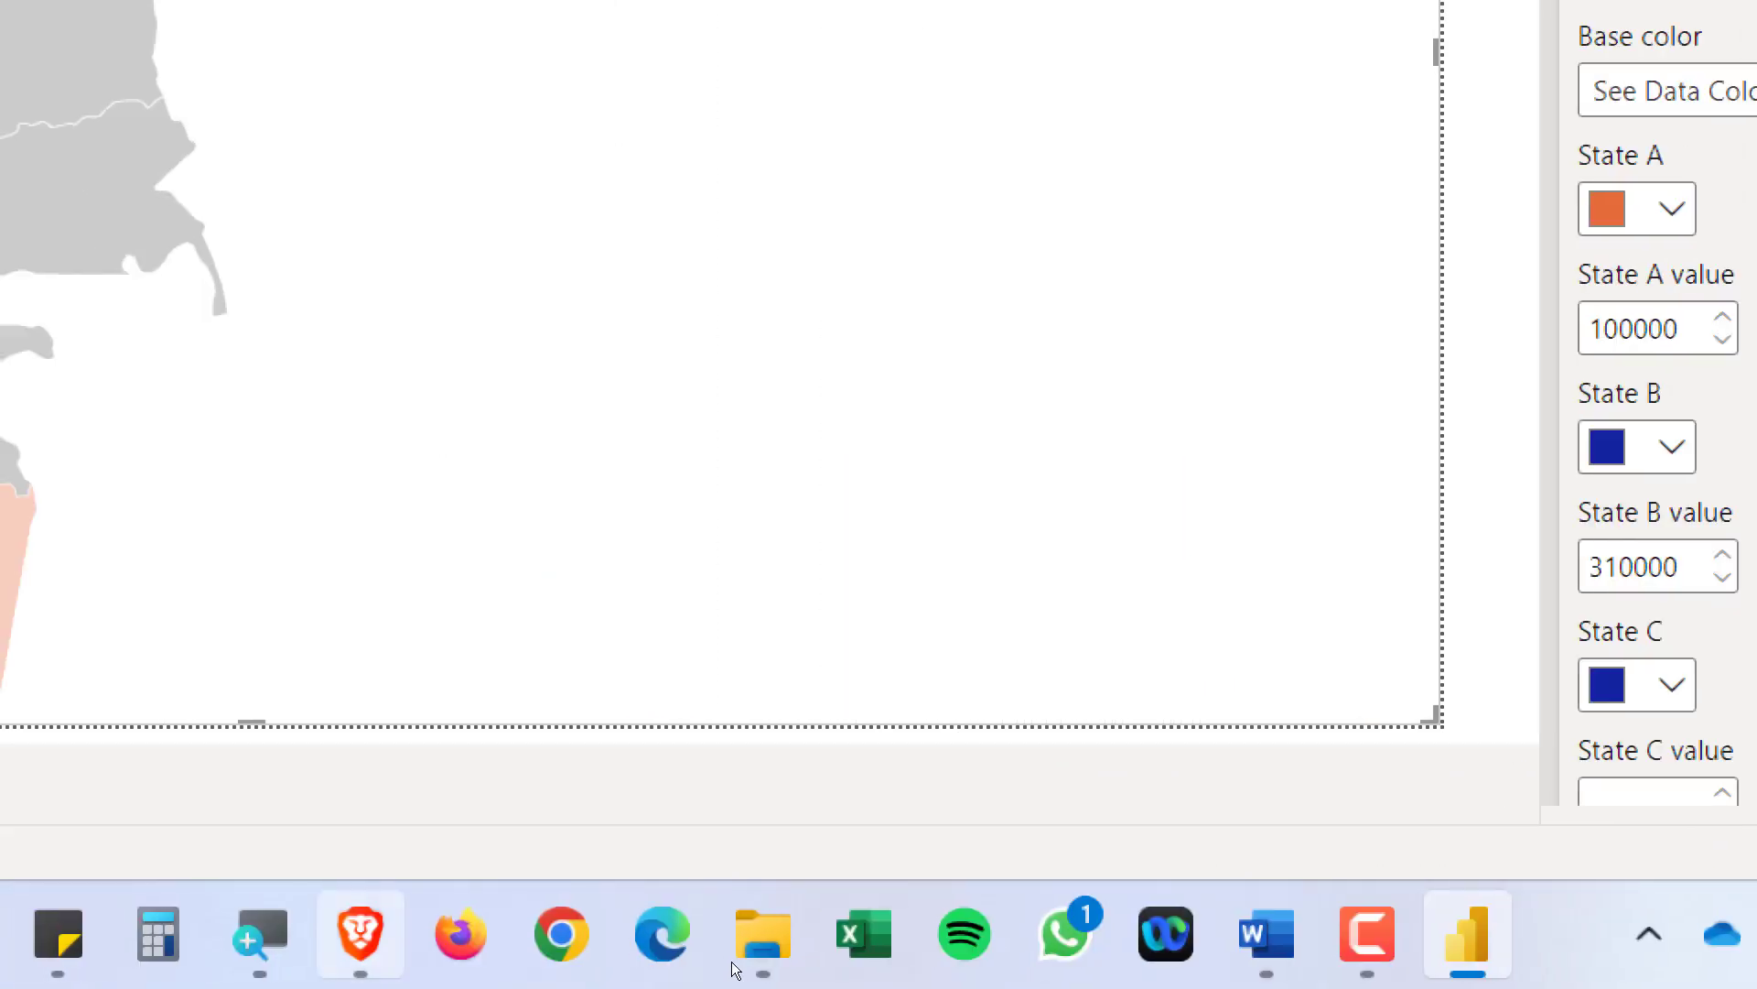
# Reset the screen magnification to 100% and minimize the Lupa window
pyautogui.click(260, 934)
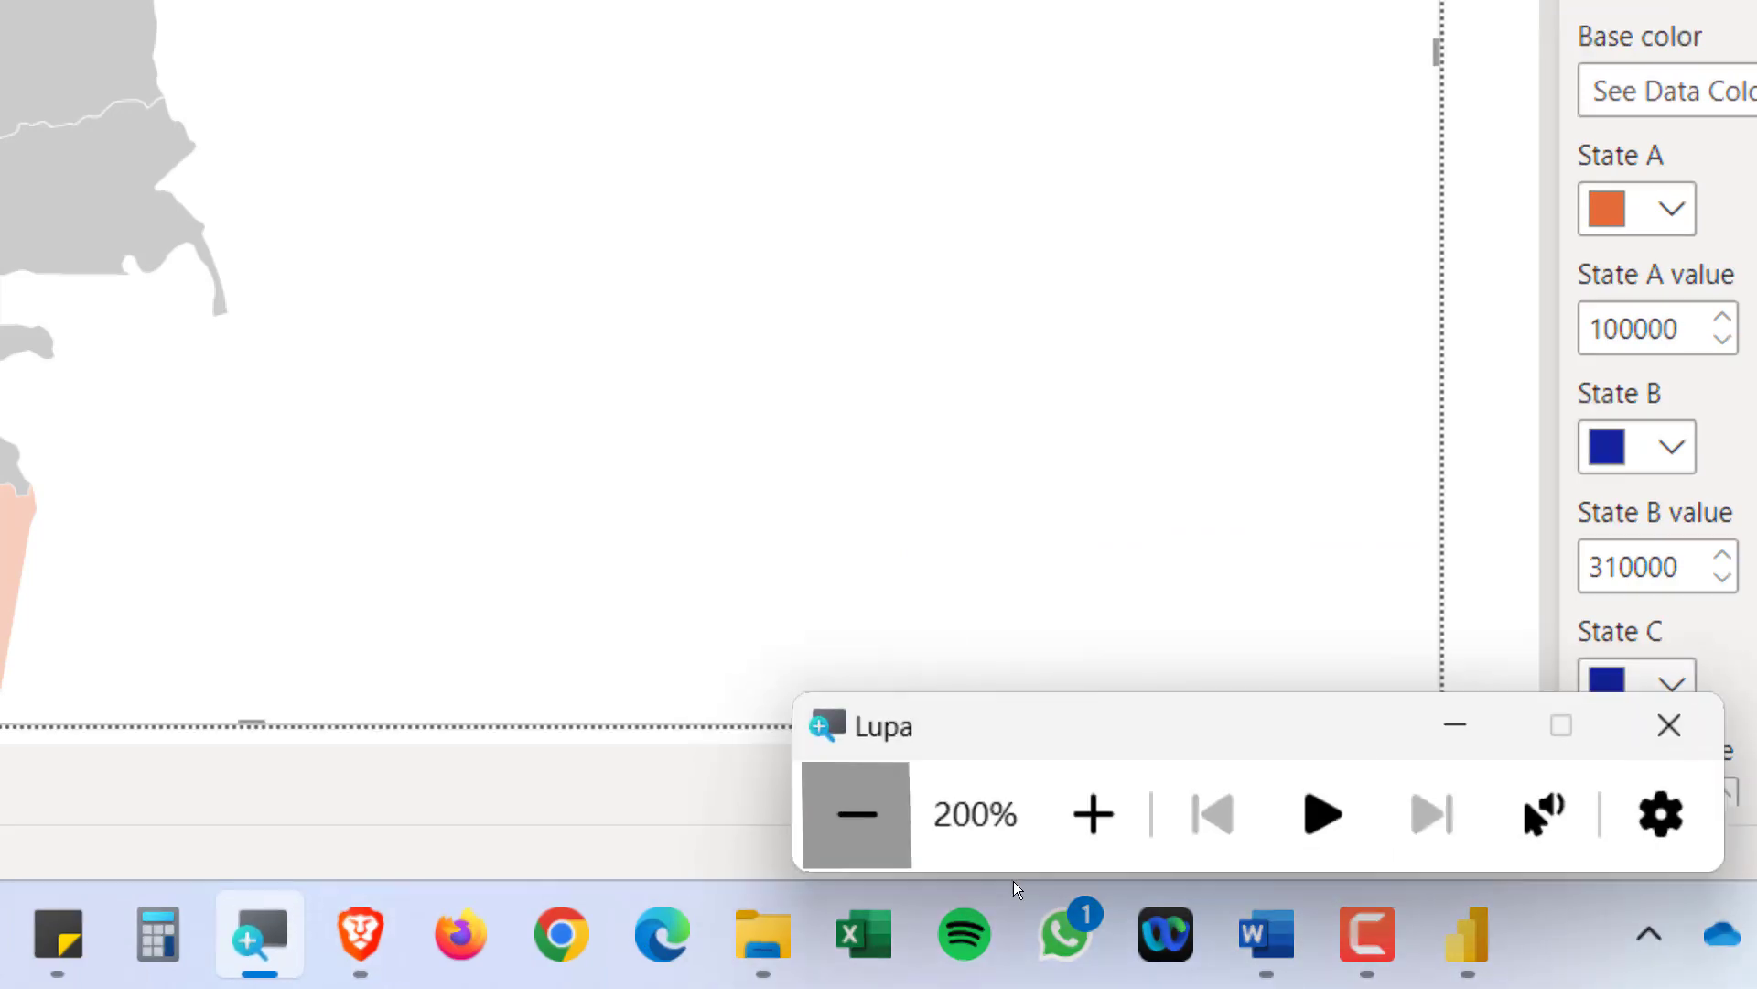
pyautogui.click(858, 814)
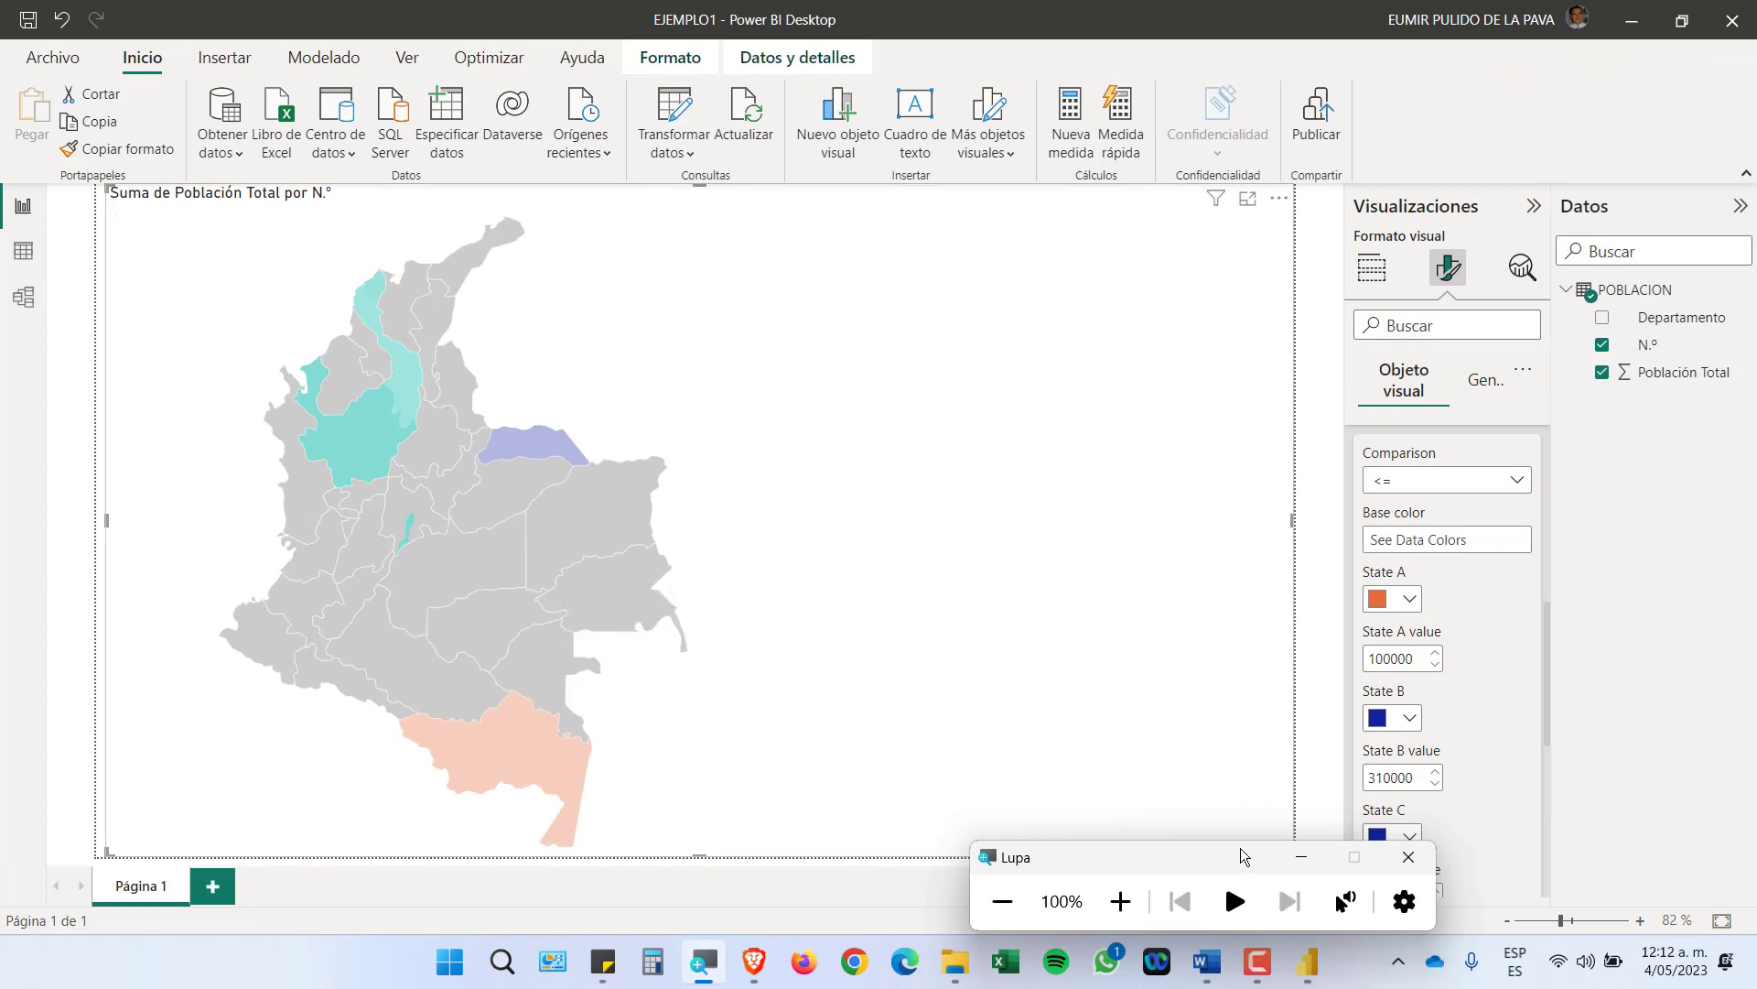
pyautogui.click(1301, 858)
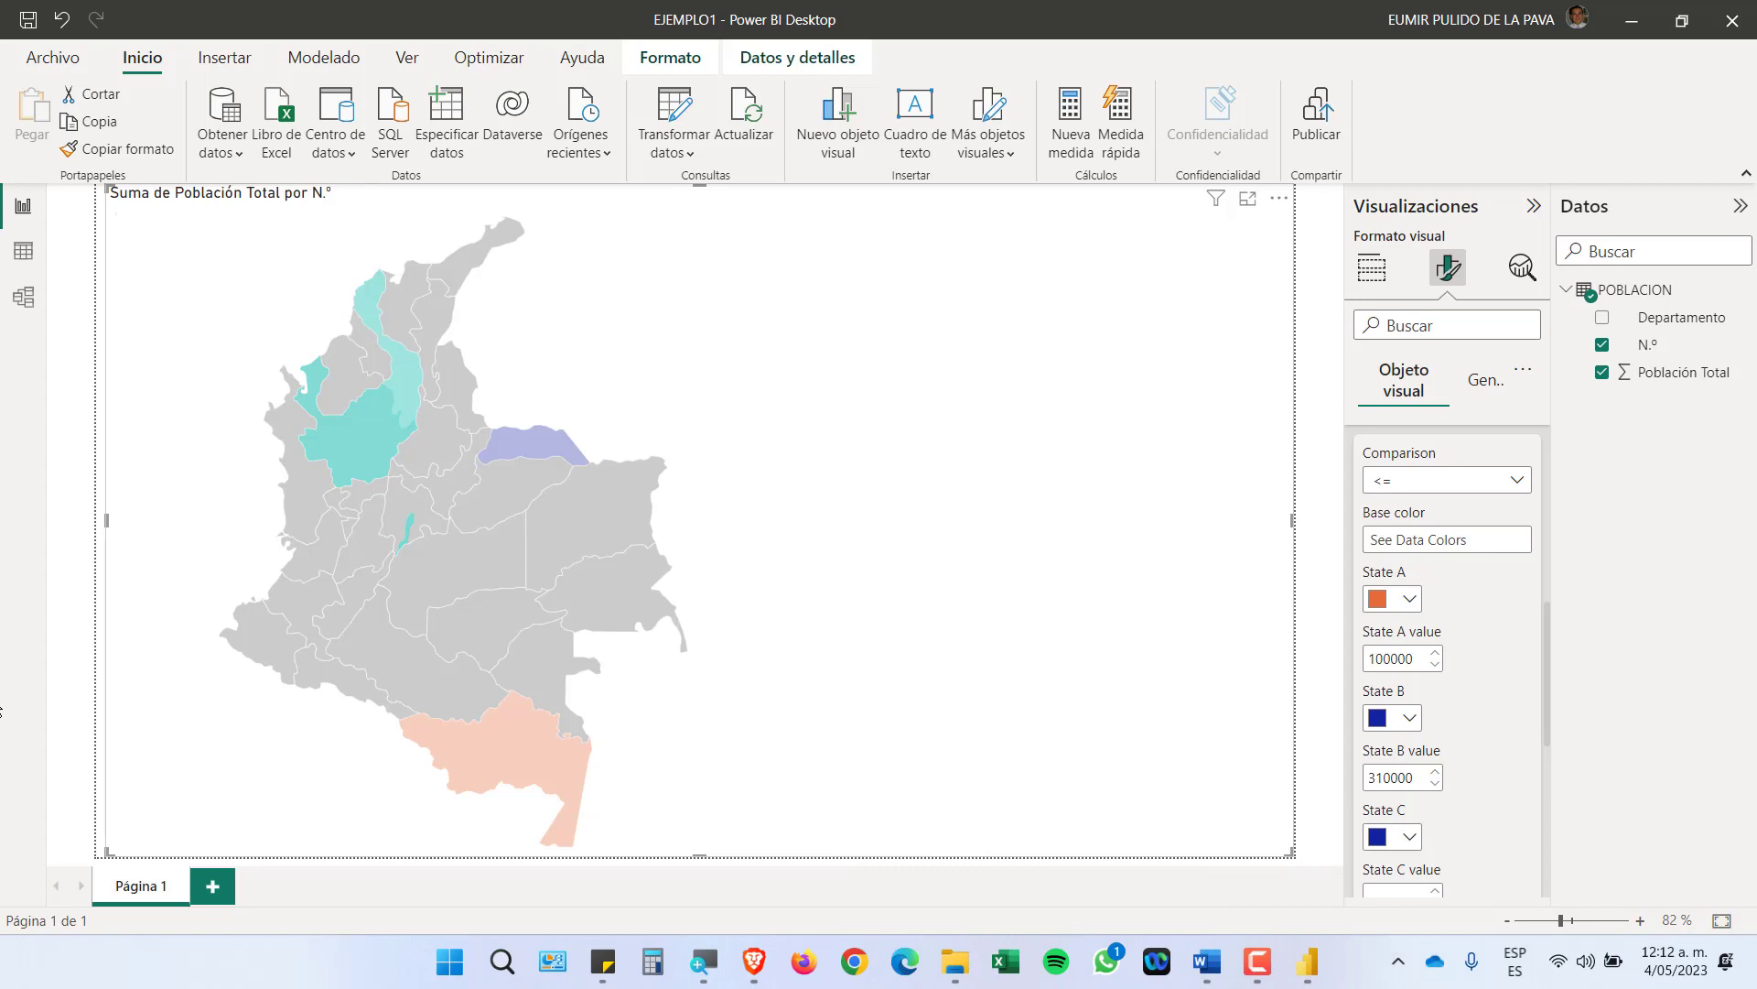
# Select the N.º column in the POBLACION data table to review its codes and save the report
pyautogui.click(25, 256)
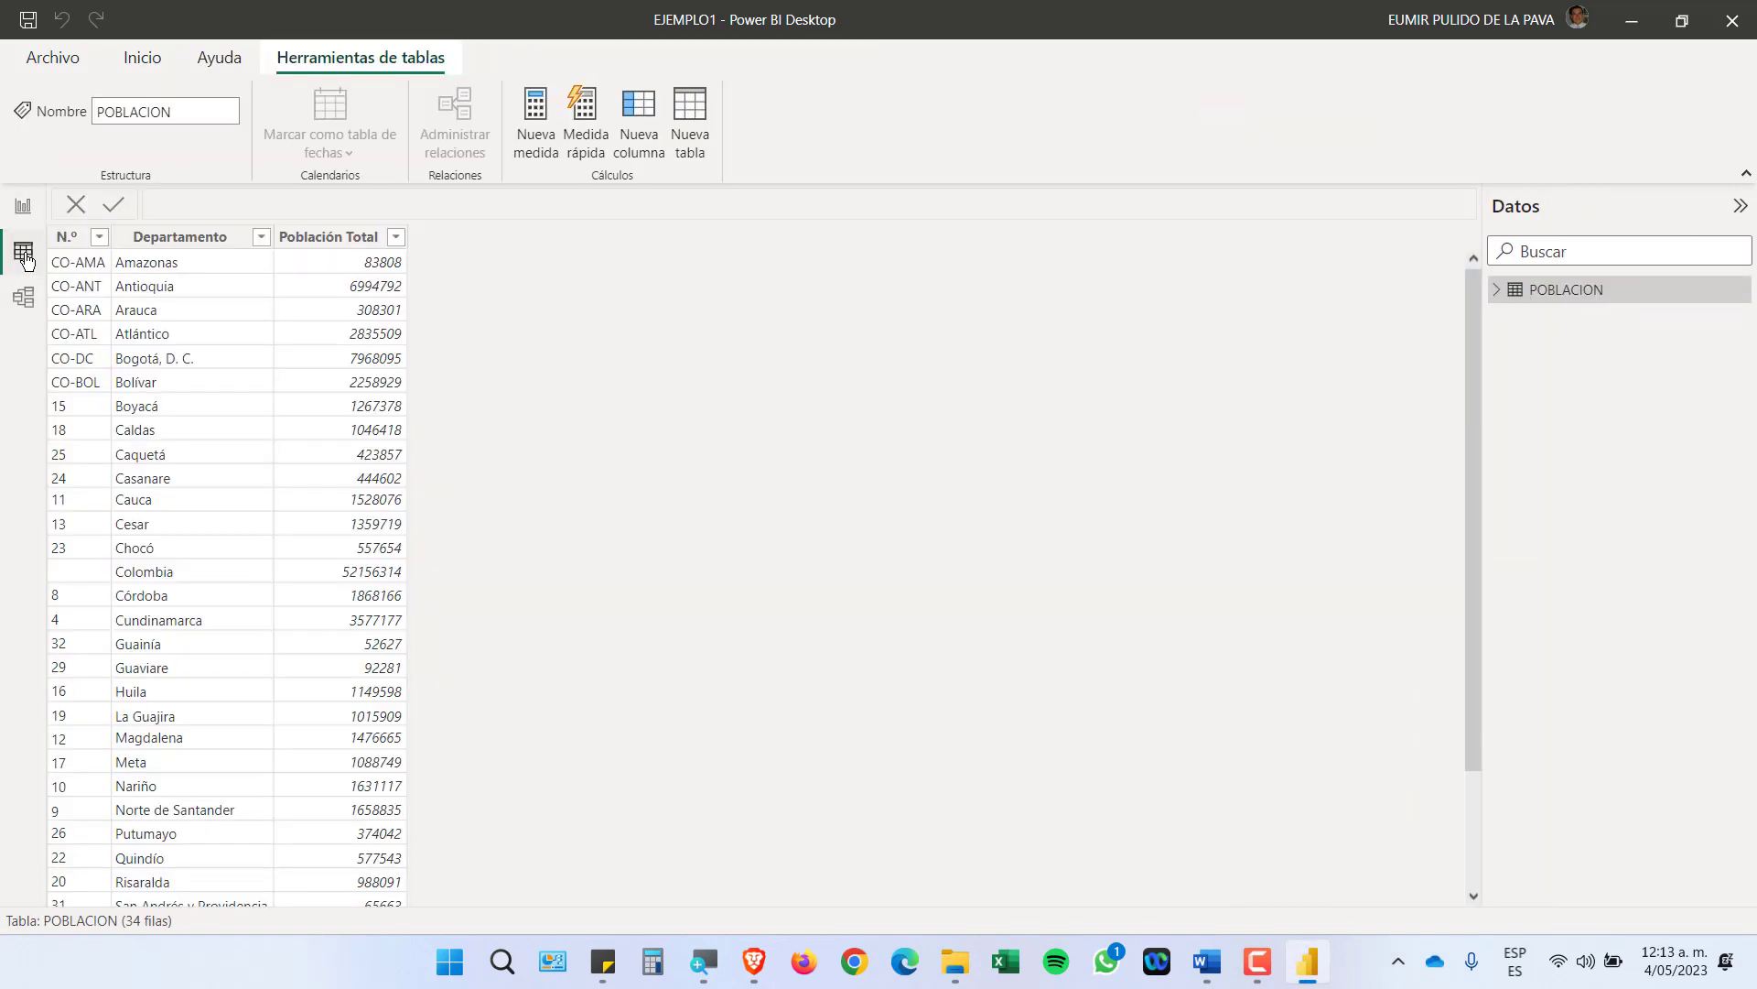
pyautogui.click(72, 240)
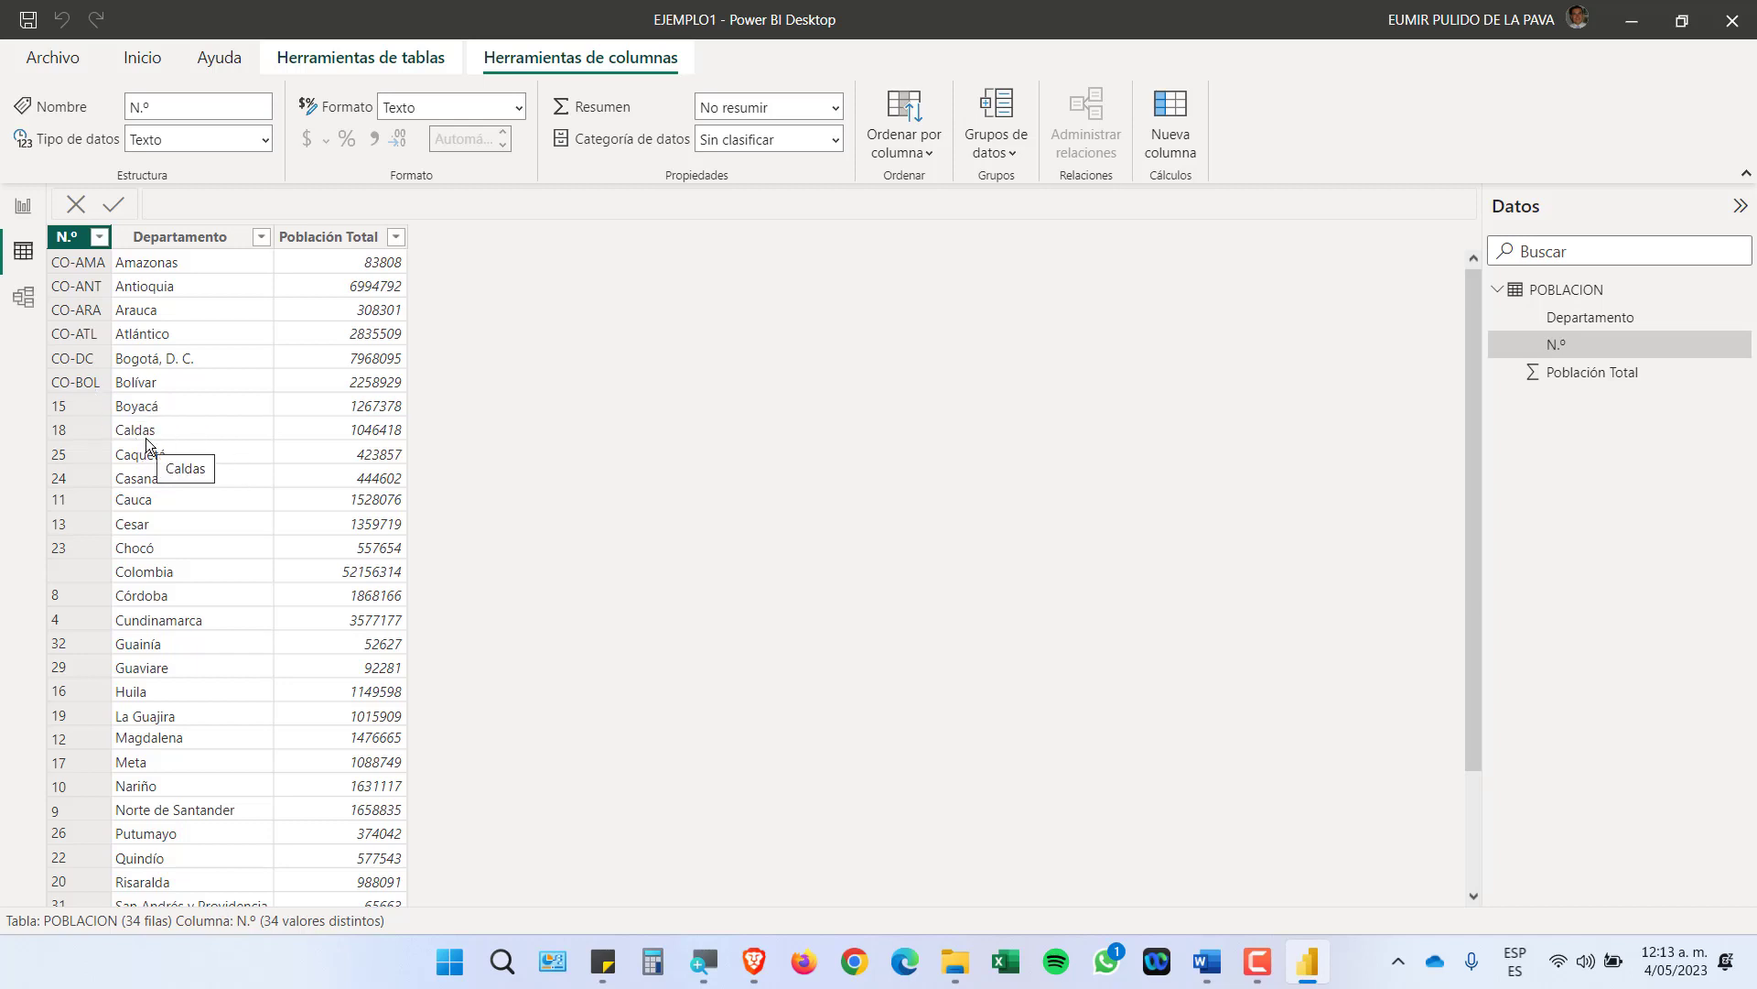
pyautogui.click(28, 20)
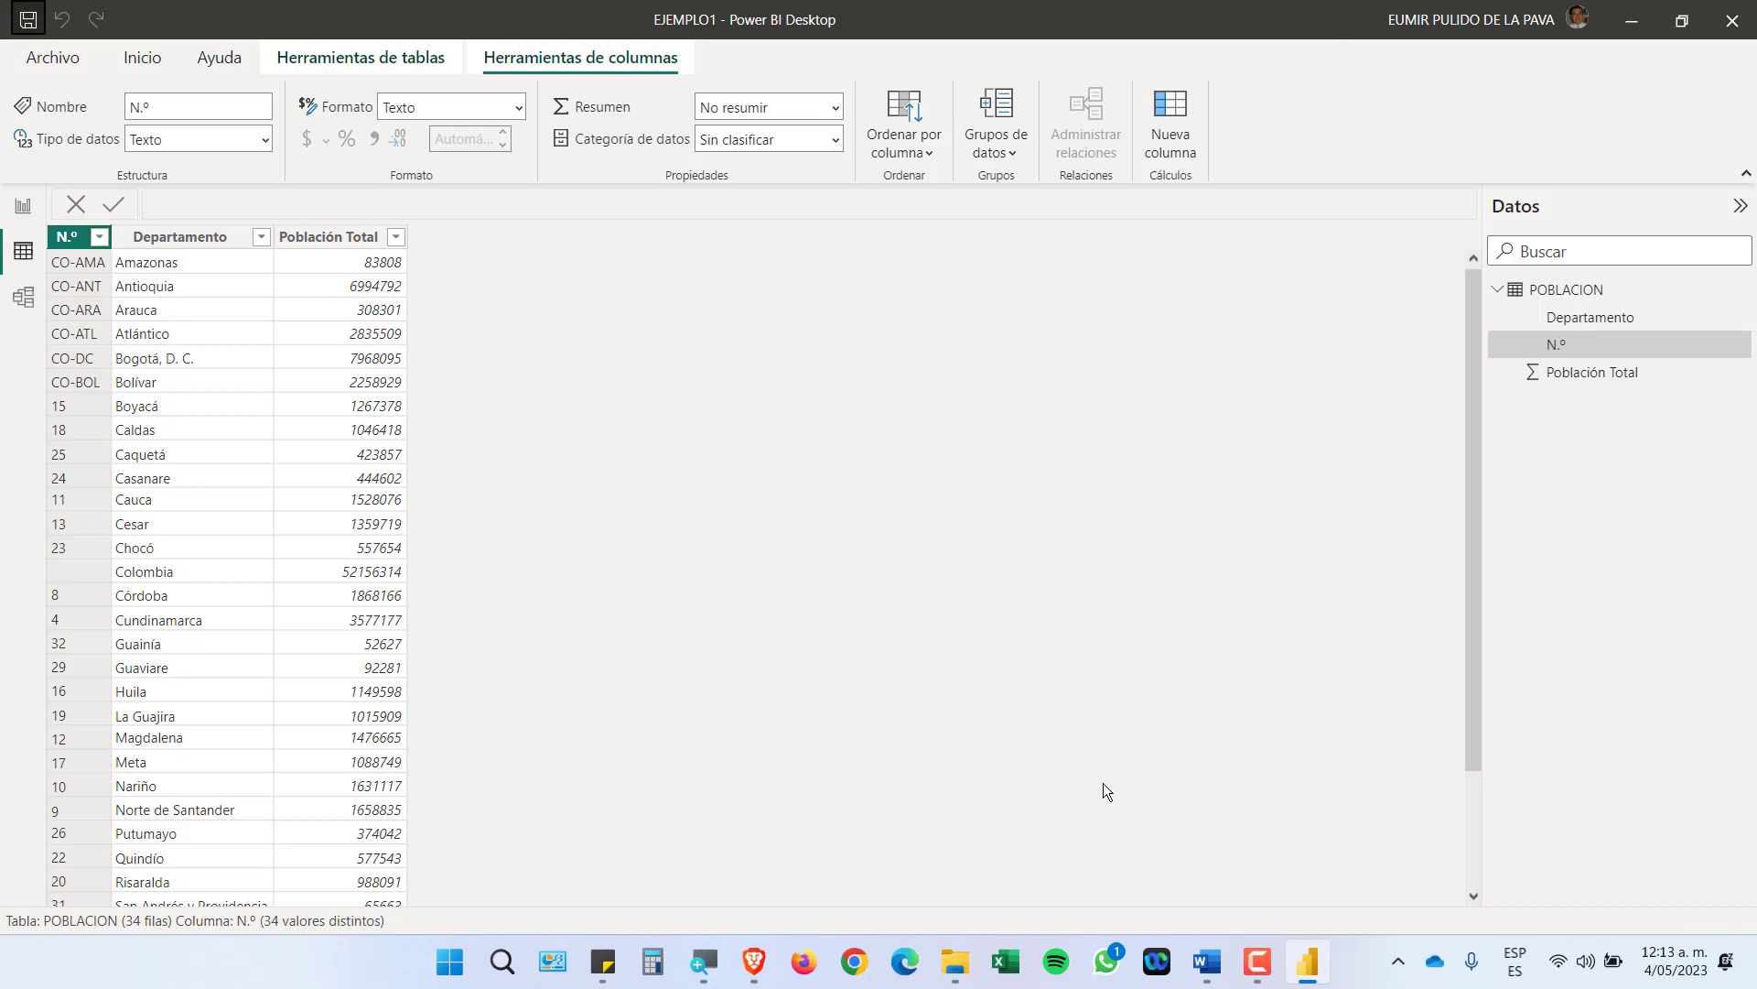
# Open the POBLACION workbook from the desktop in Excel and switch back to Power BI Desktop
pyautogui.click(1750, 981)
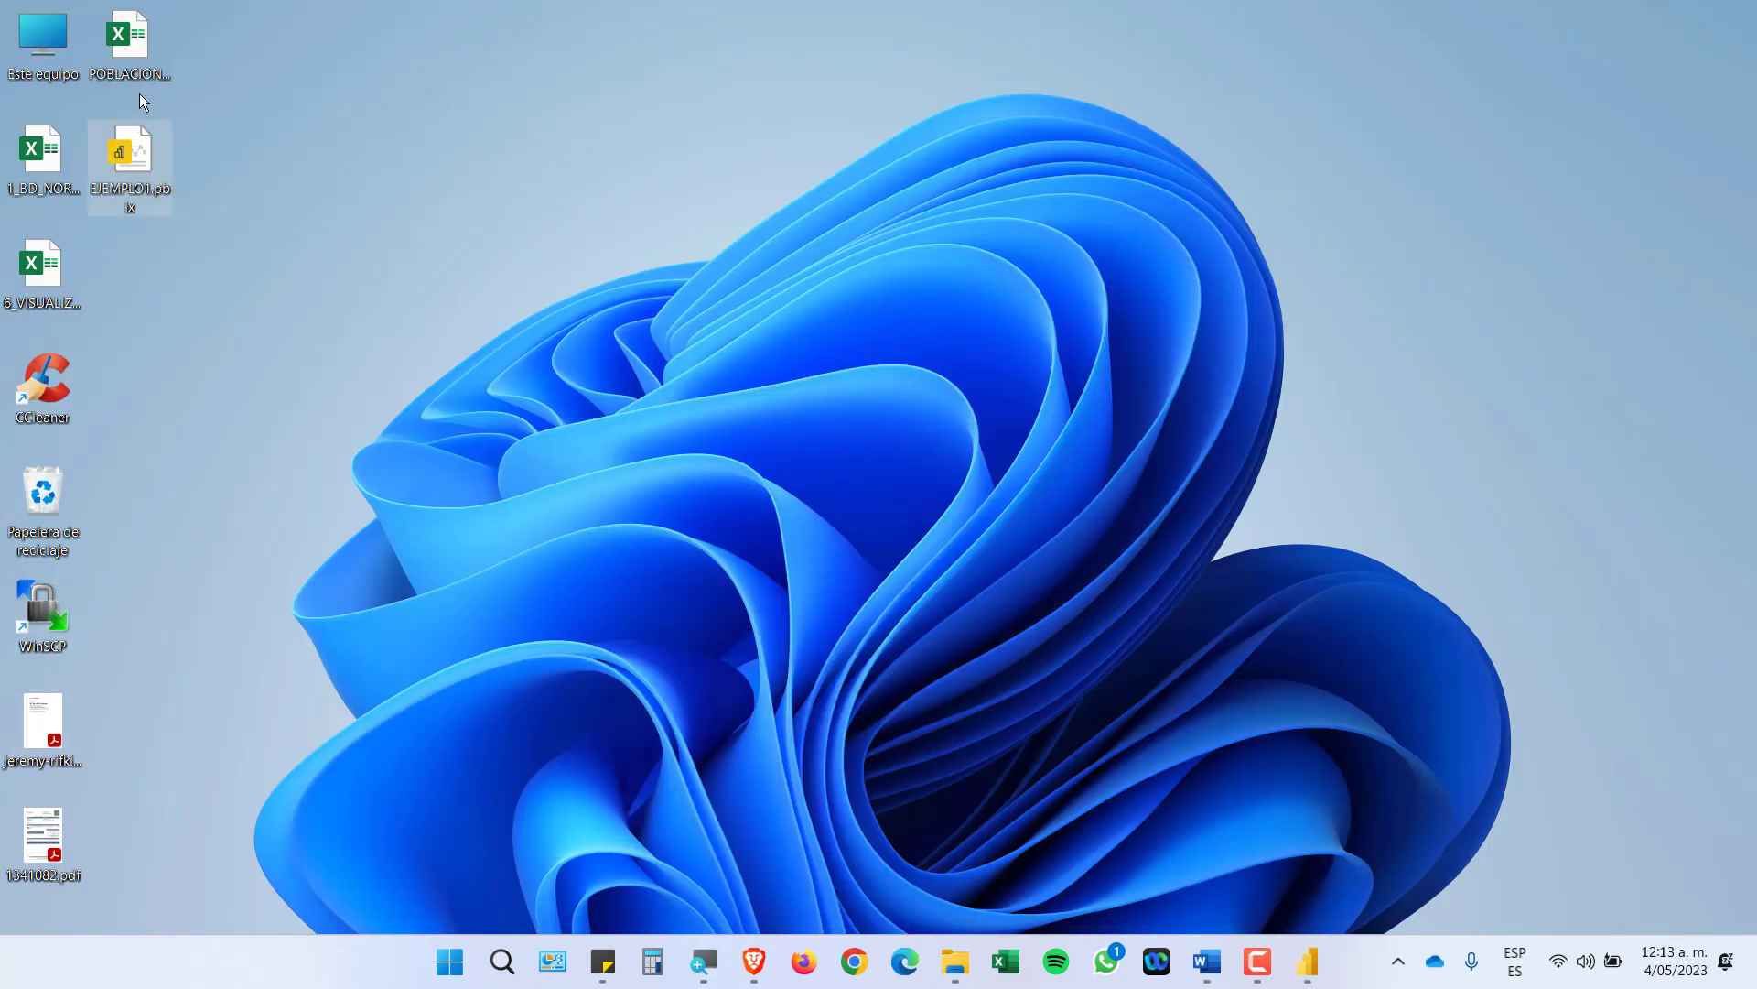
pyautogui.doubleClick(139, 53)
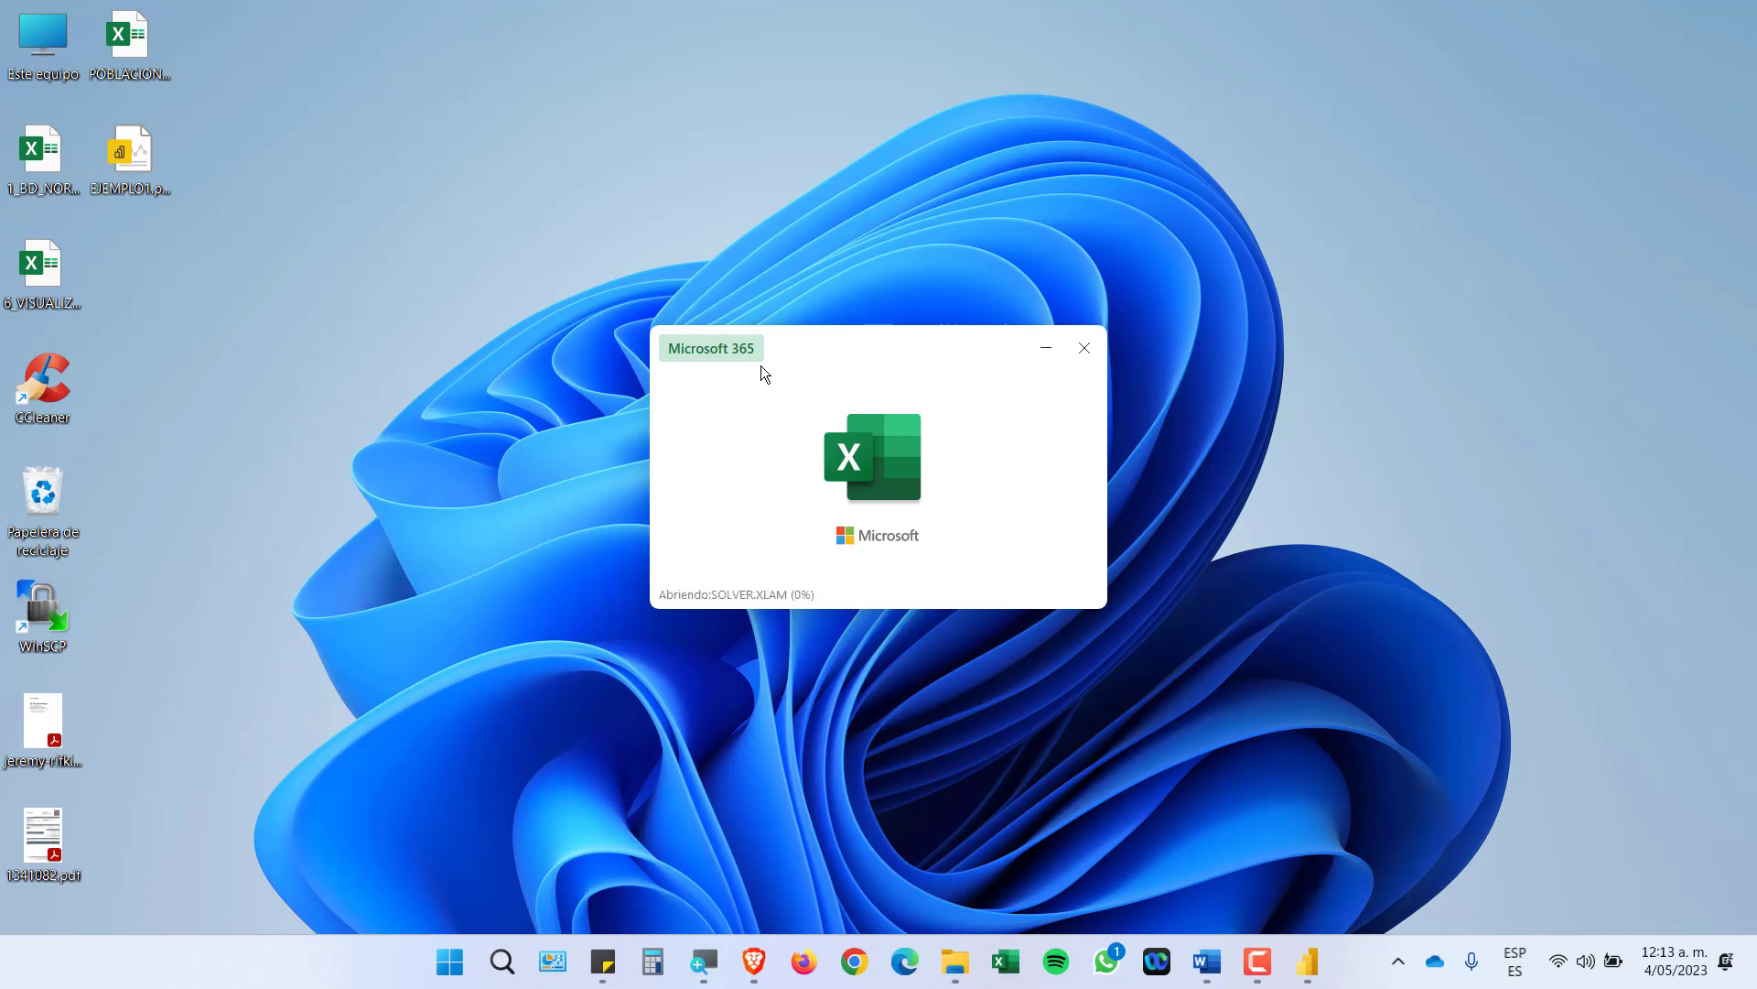
pyautogui.click(1309, 961)
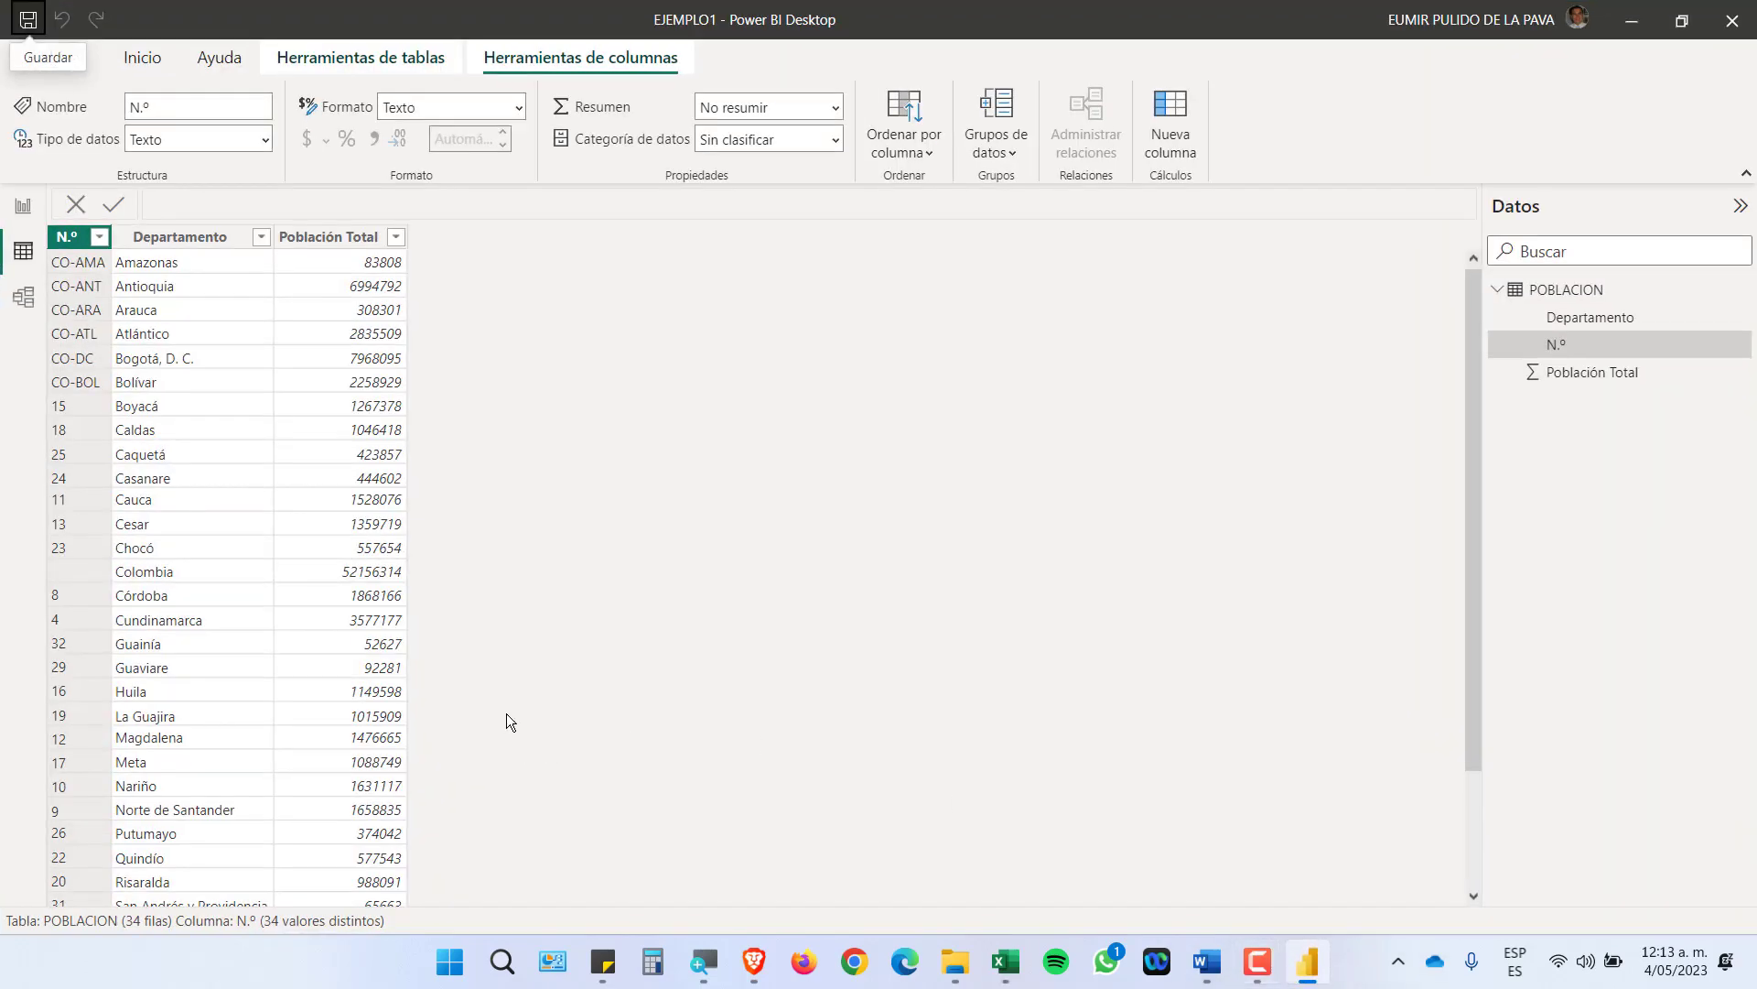
# Check the map and the department codes in the POBLACION table, and switch to the POBLACION workbook in Excel
pyautogui.click(23, 207)
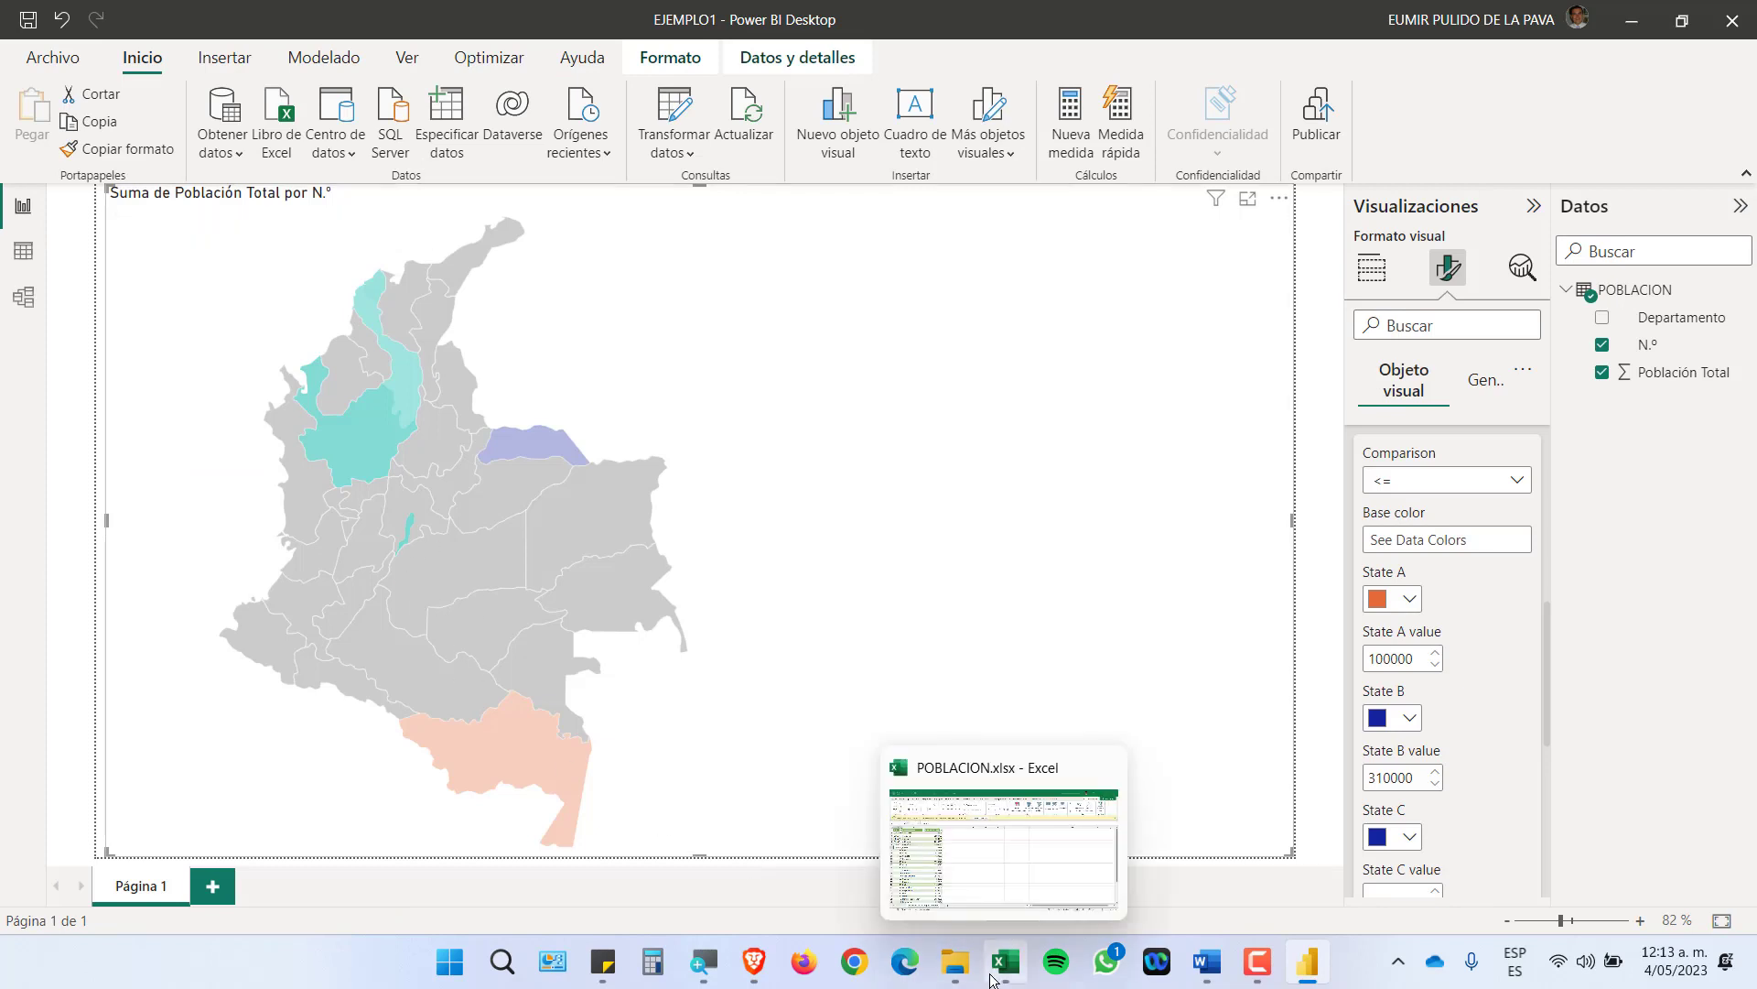
pyautogui.click(23, 251)
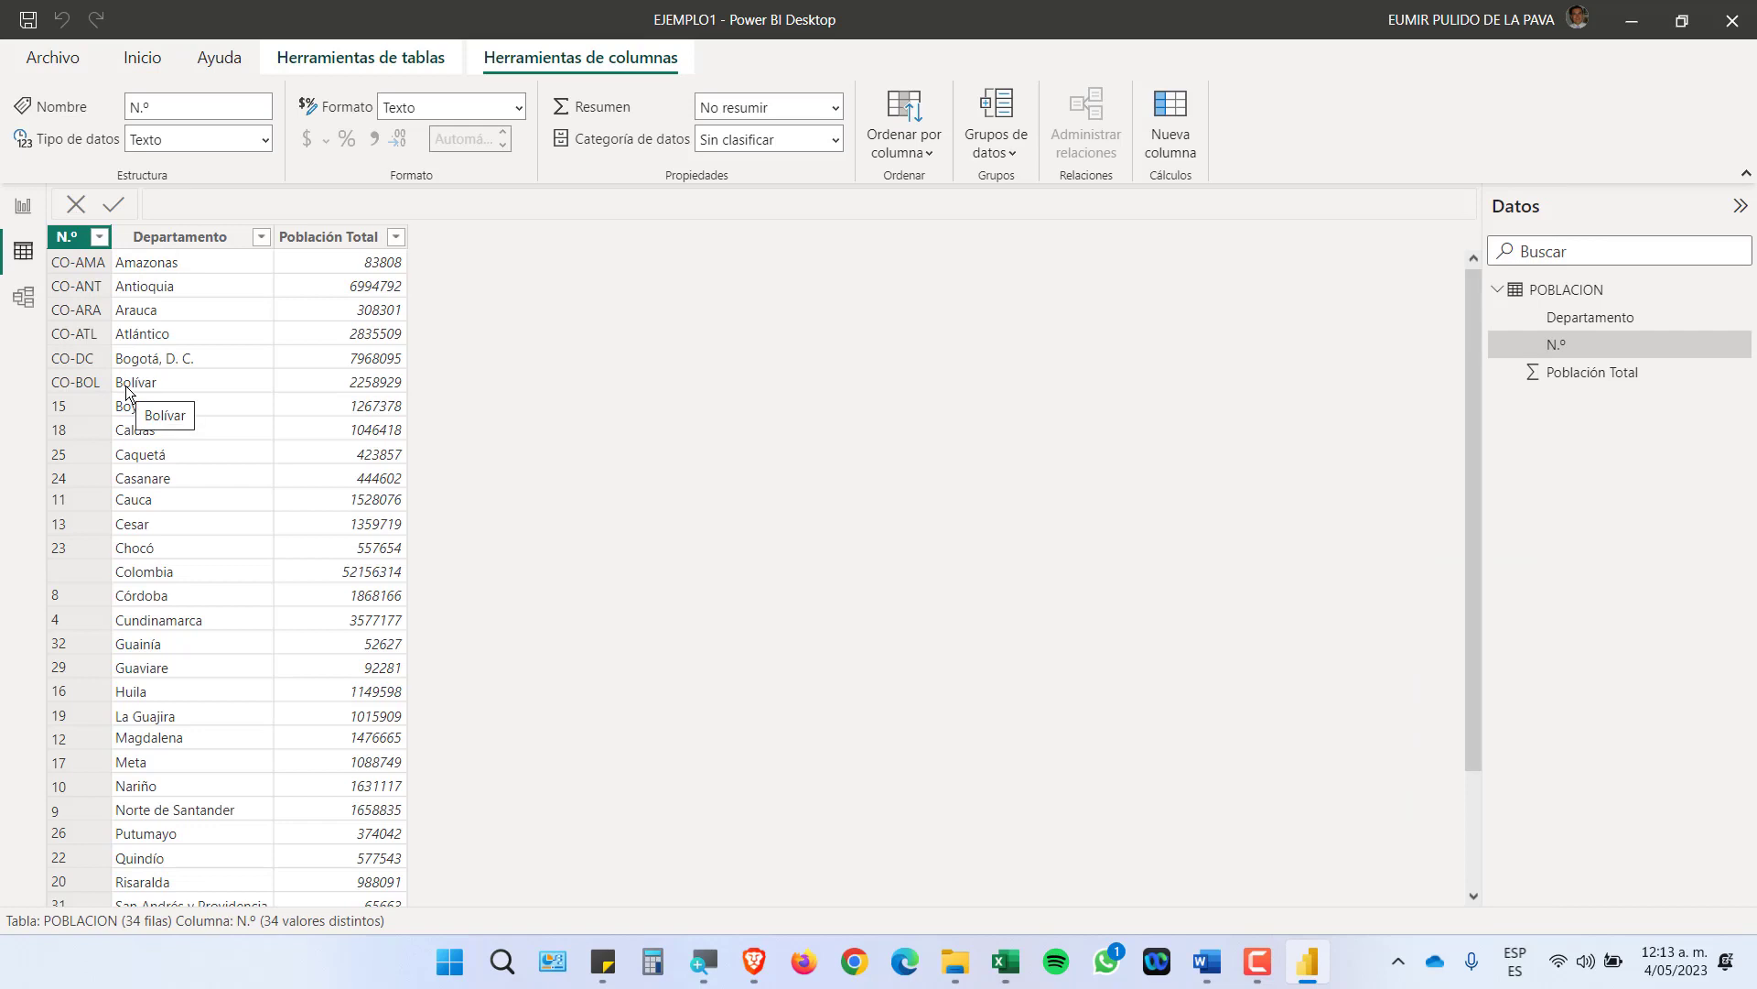
pyautogui.click(753, 977)
pyautogui.click(1005, 961)
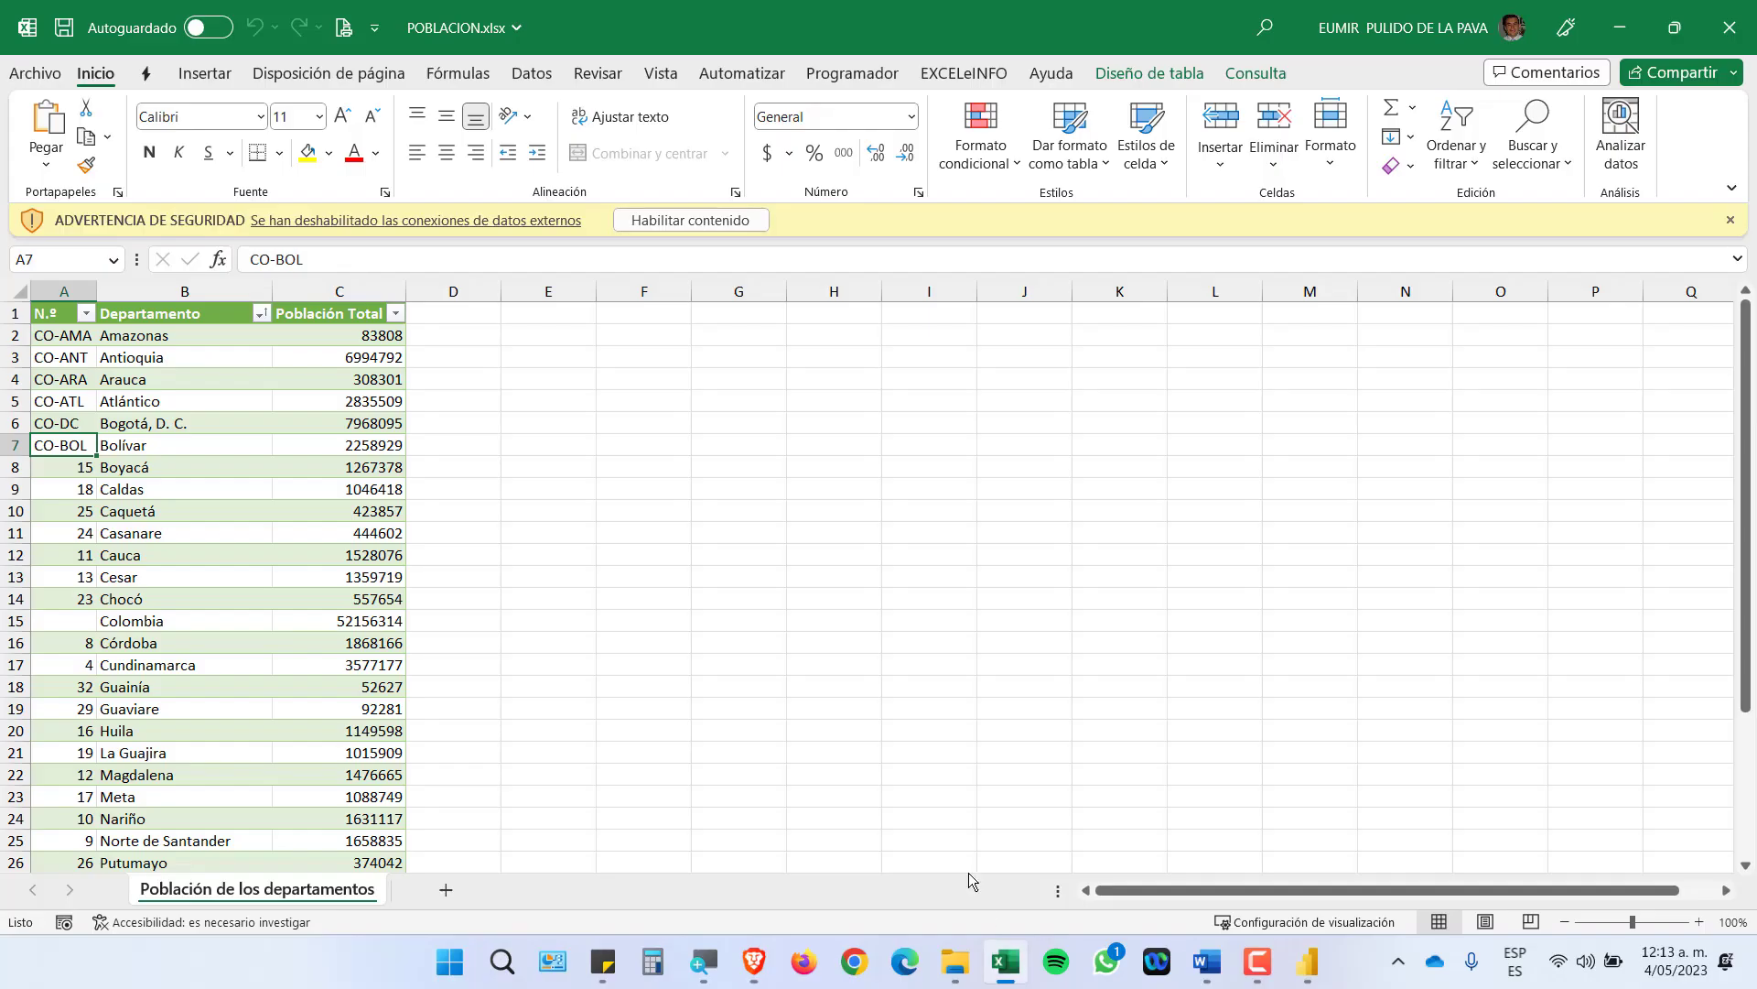
# Enter the N.º code CO-BOY for Boyacá and CO-CAL for Caldas in the population table
pyautogui.click(69, 471)
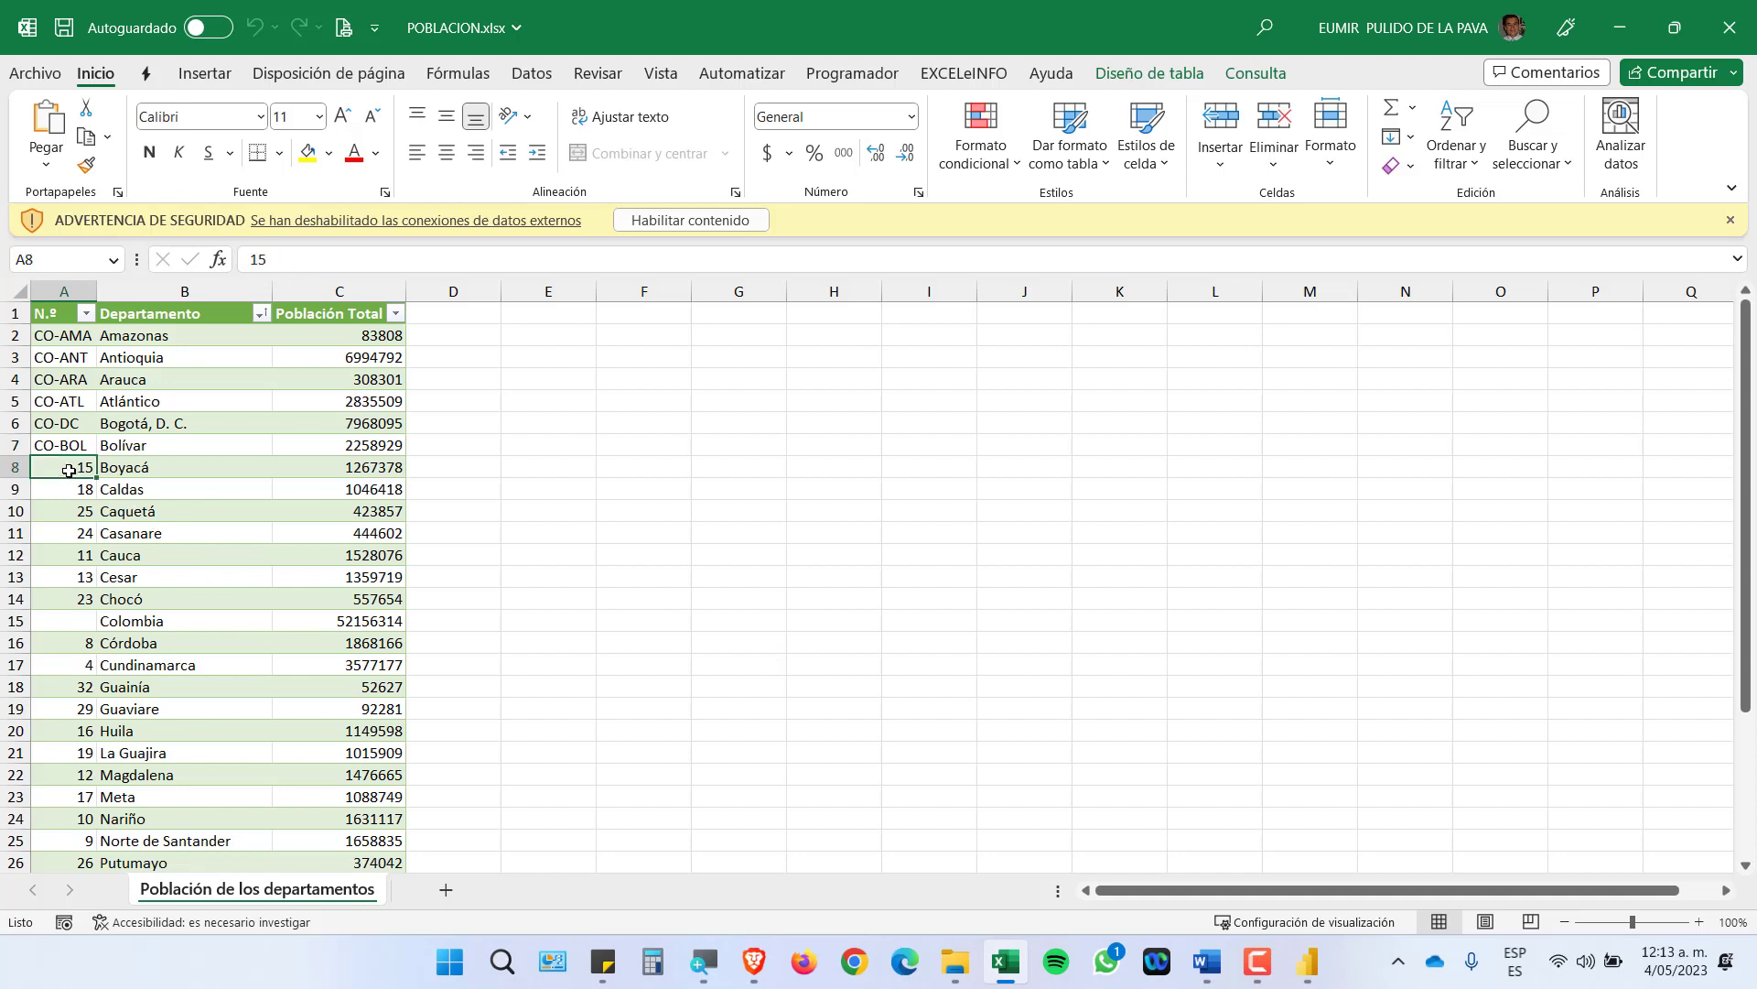
pyautogui.write('CO-BOY')
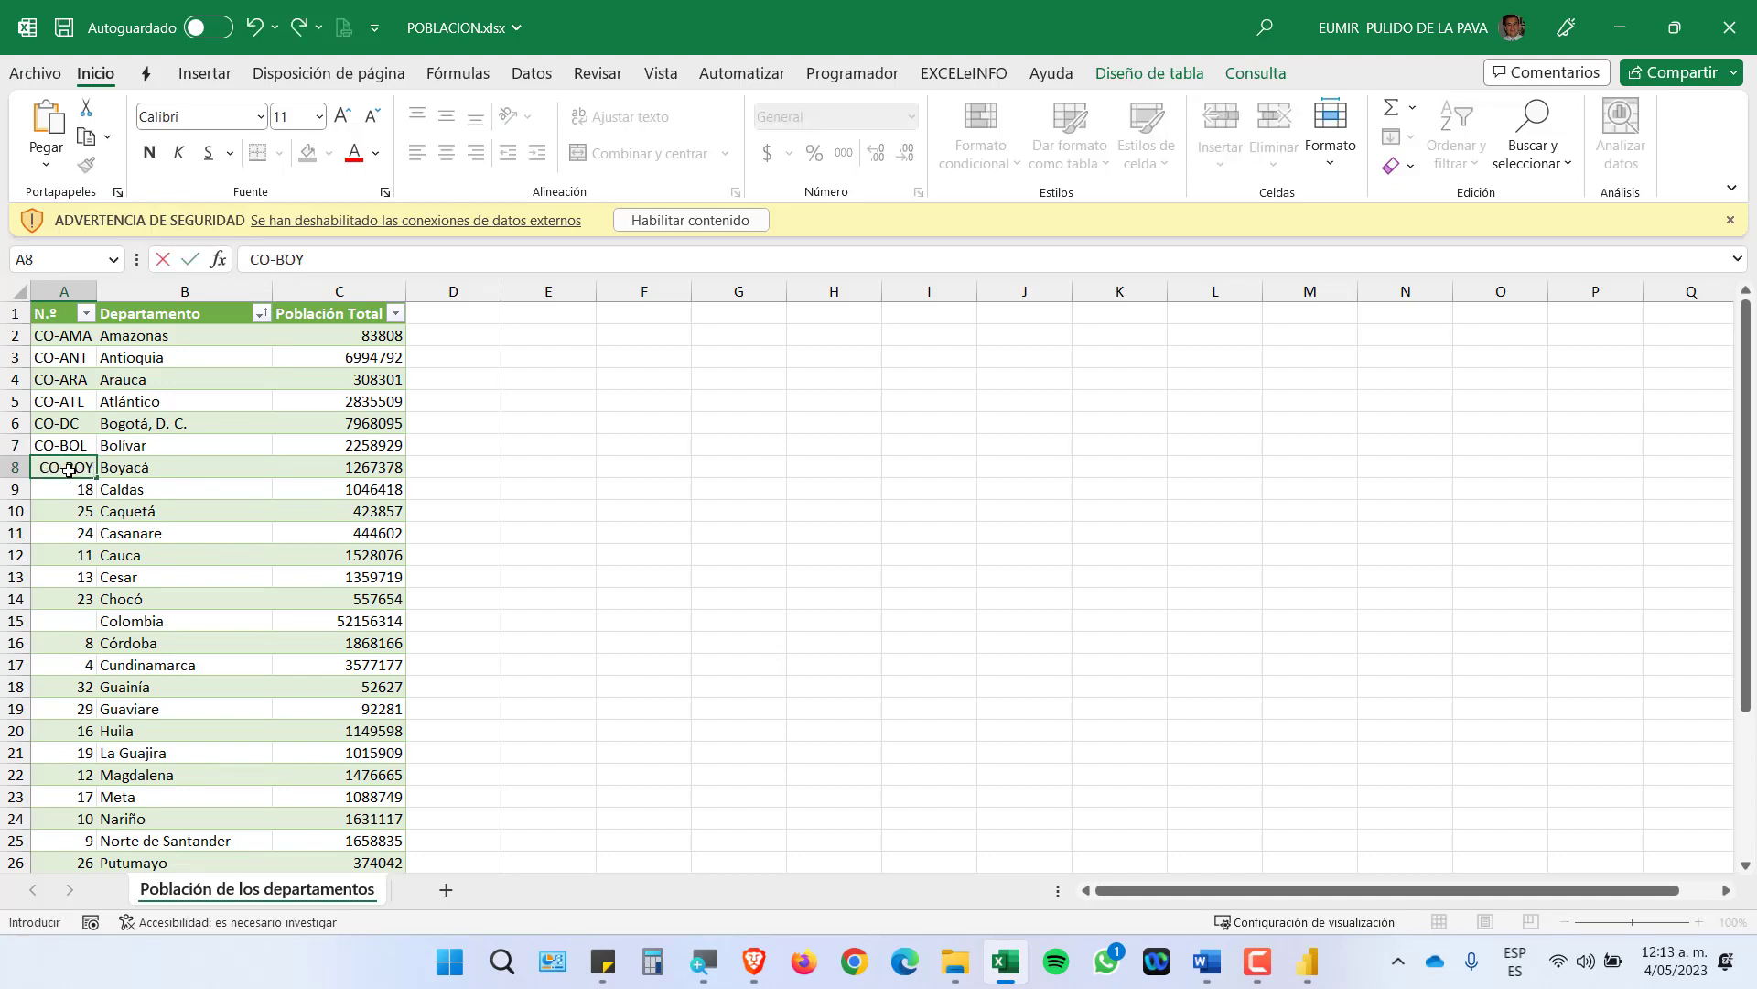
pyautogui.press('Return')
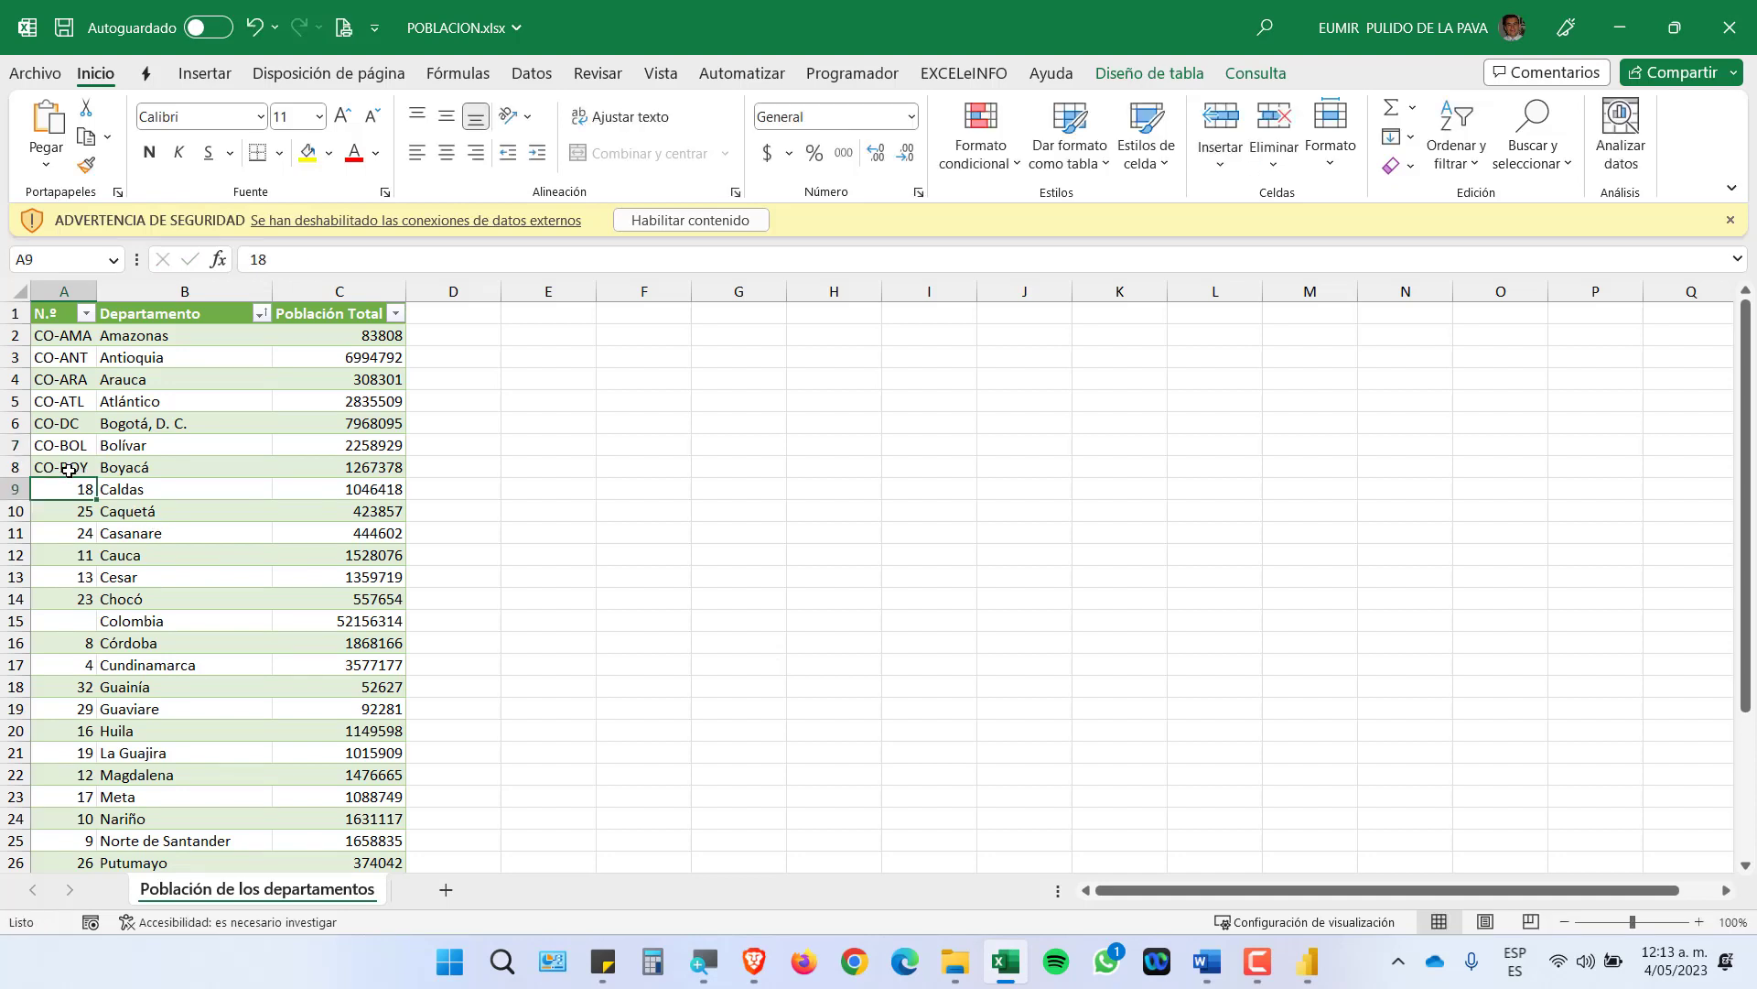
pyautogui.write('CO-CA')
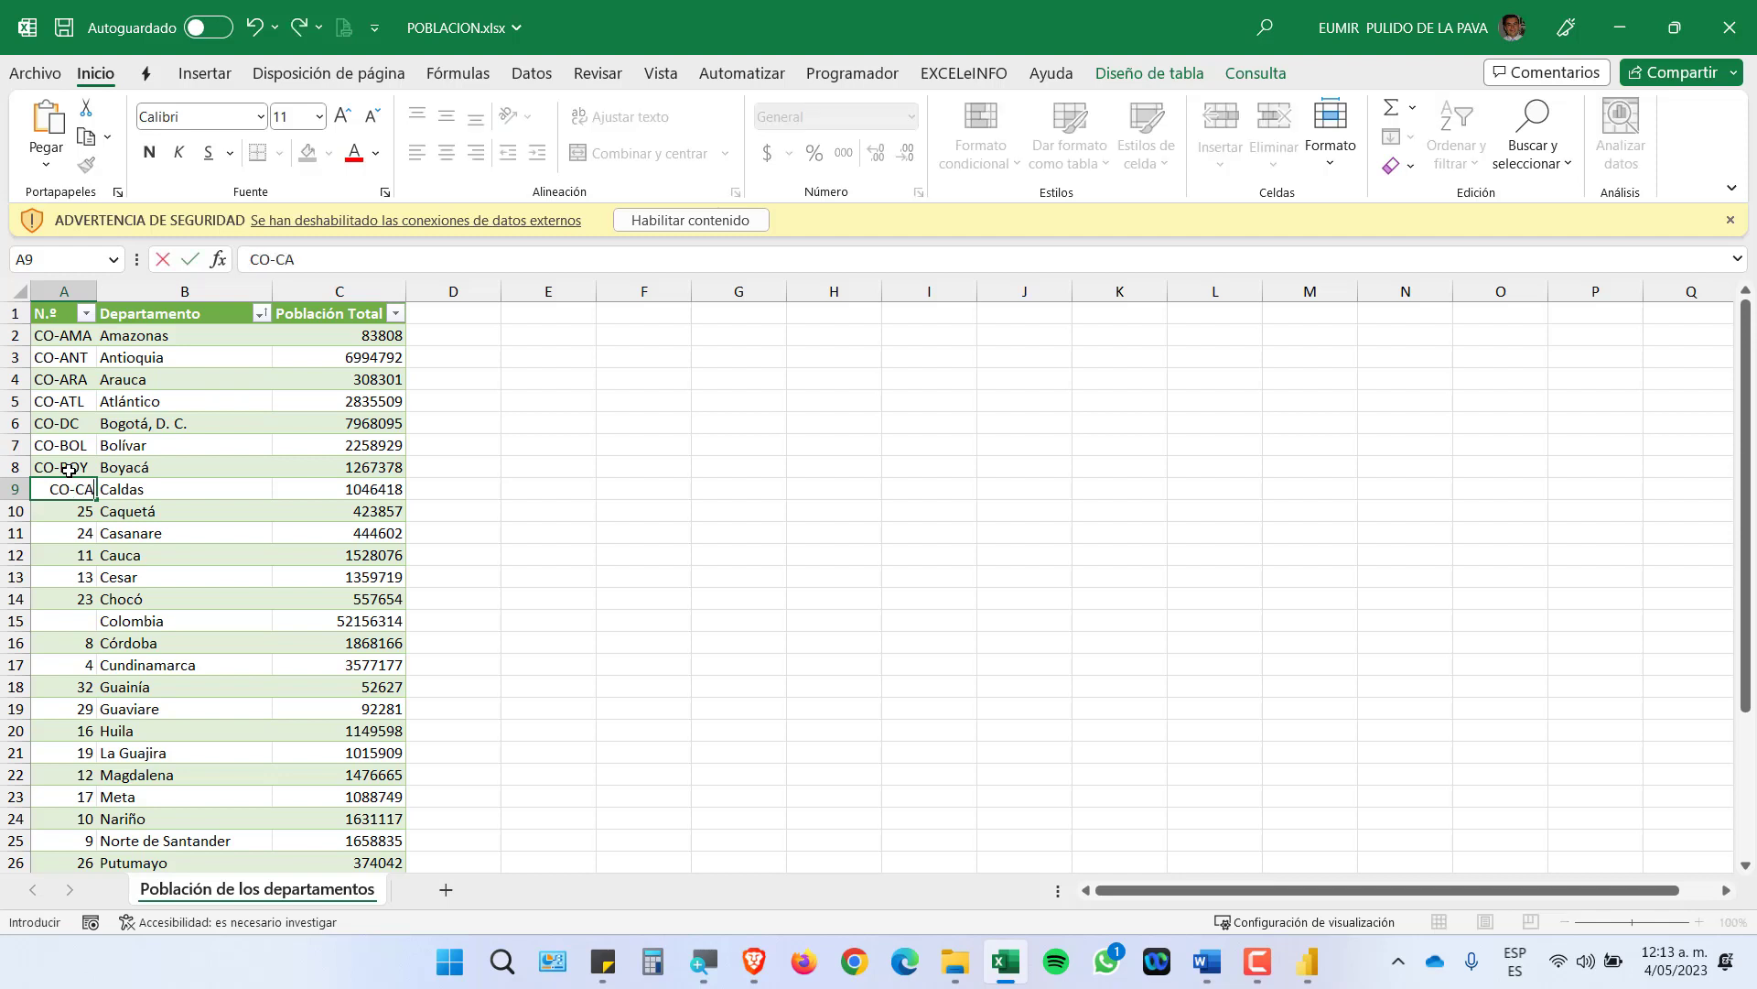
pyautogui.write('L')
pyautogui.click(71, 513)
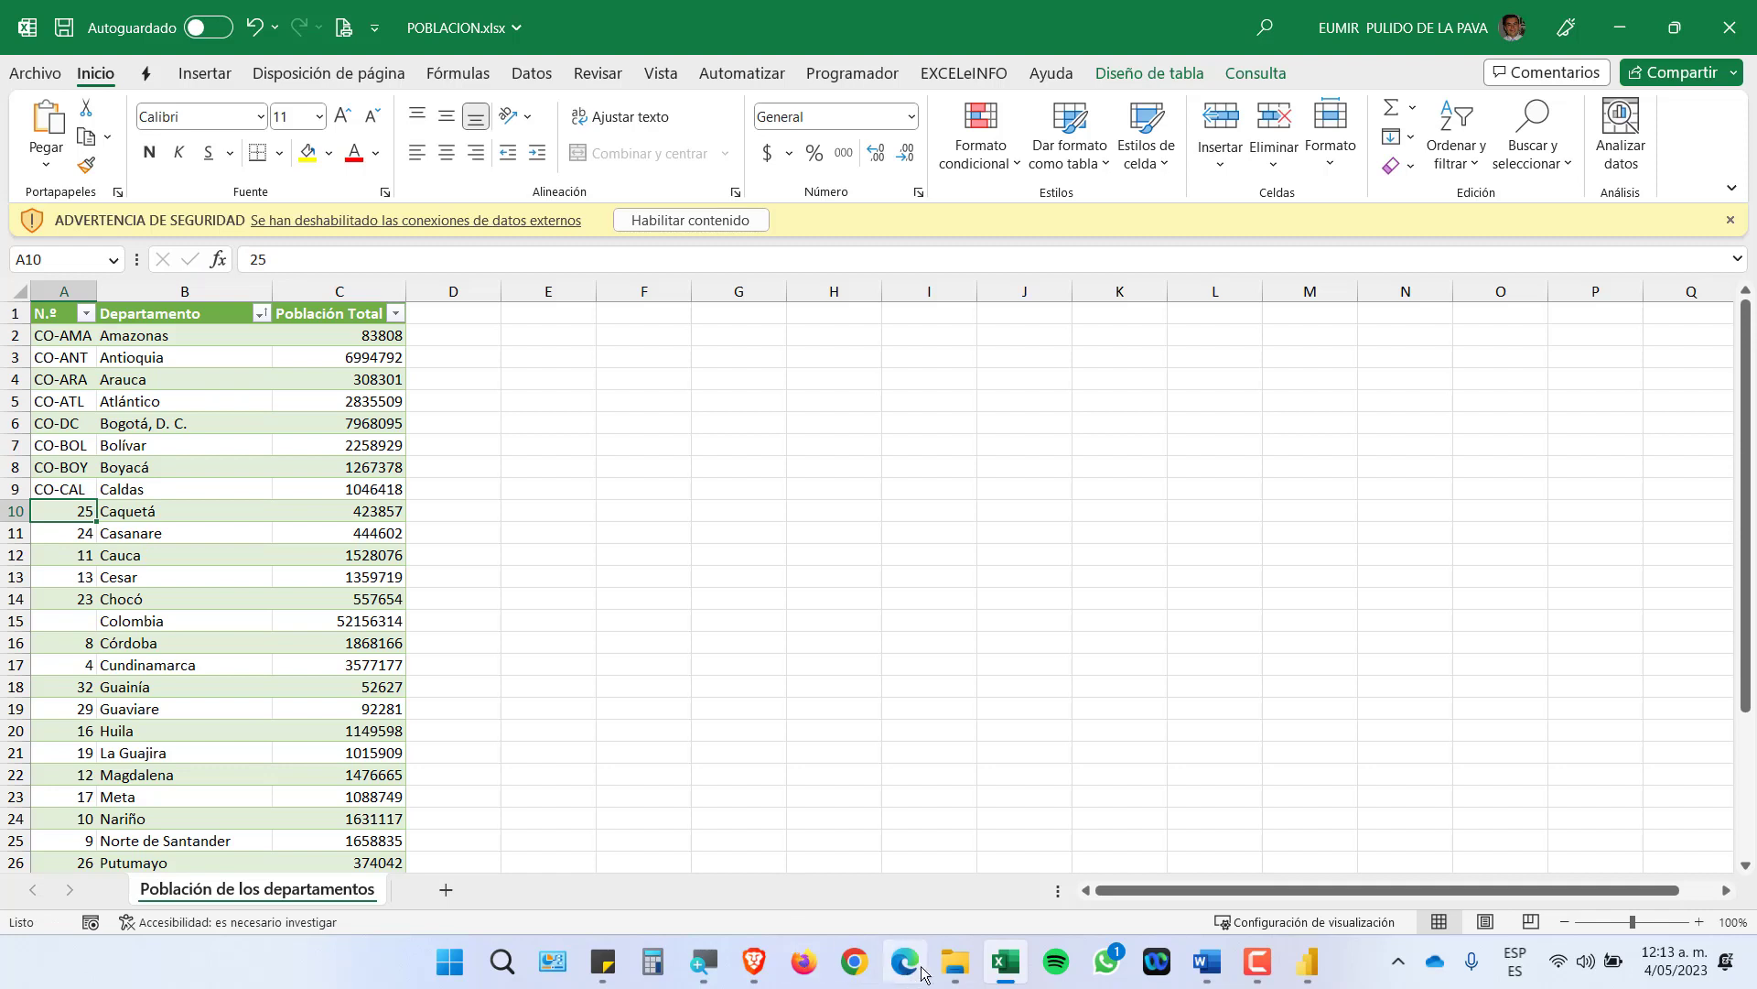
# View the source code of colombiaHigh.svg in Edge, check the path ids of Boyacá and Caldas, and close the browser
pyautogui.click(952, 966)
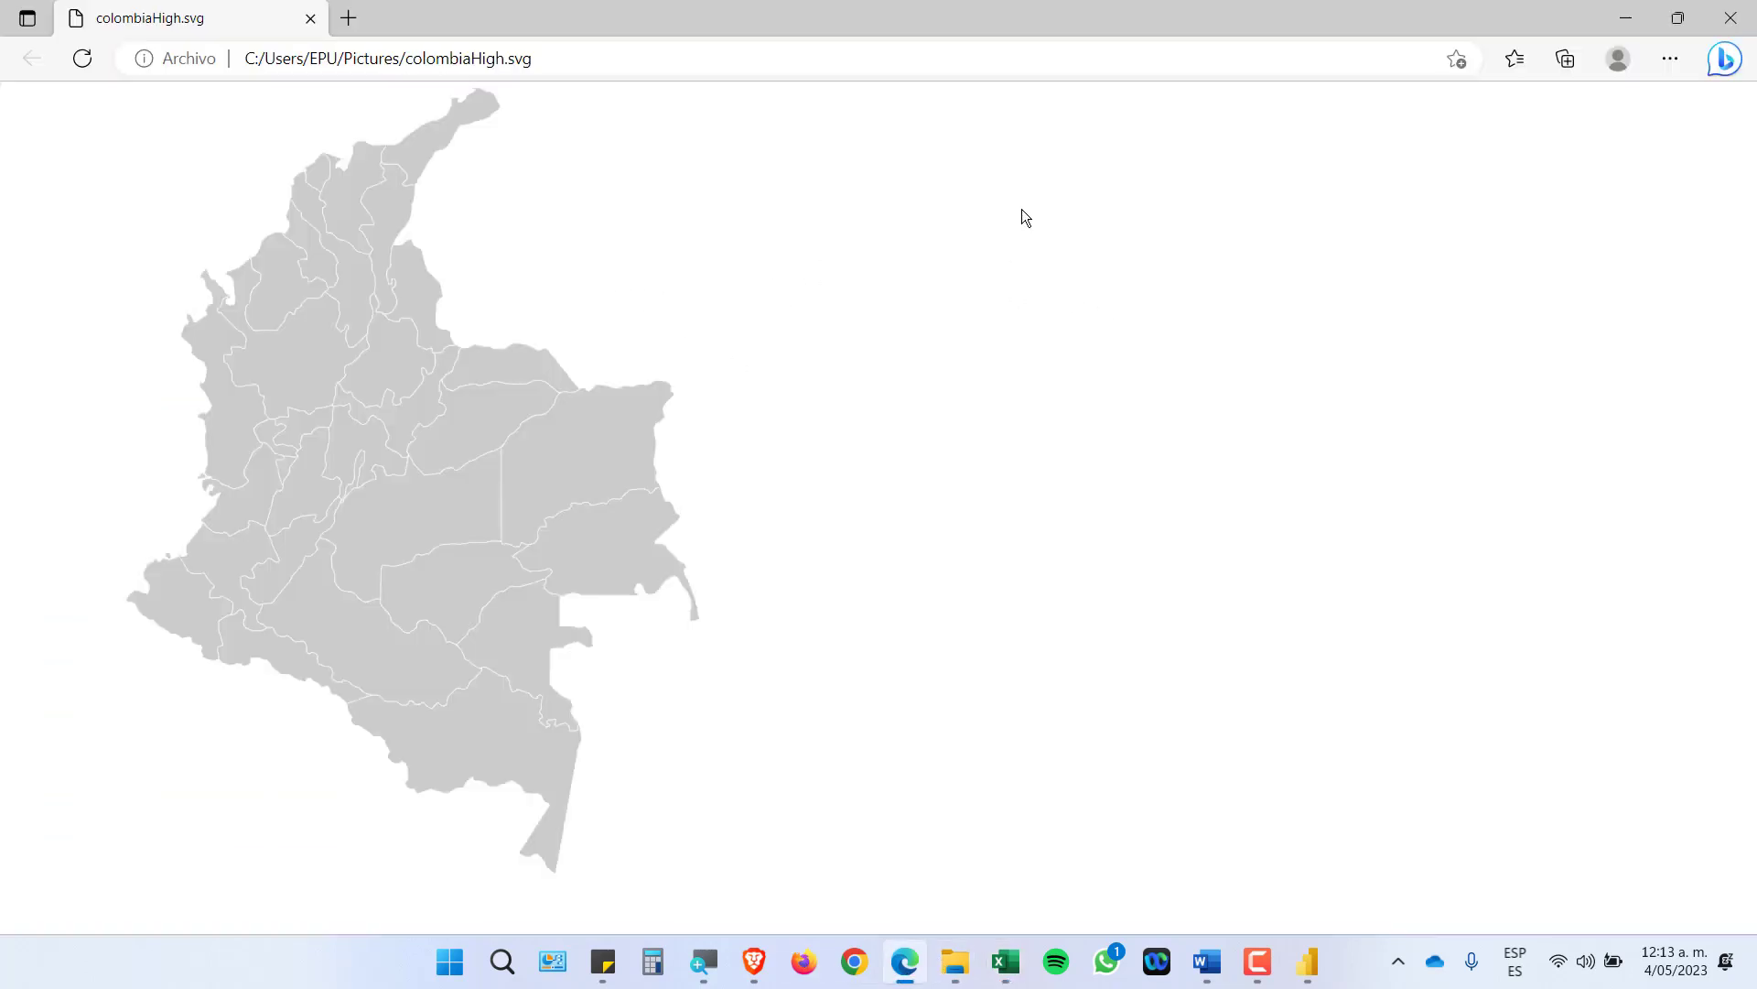
pyautogui.rightClick(1022, 209)
pyautogui.click(1179, 667)
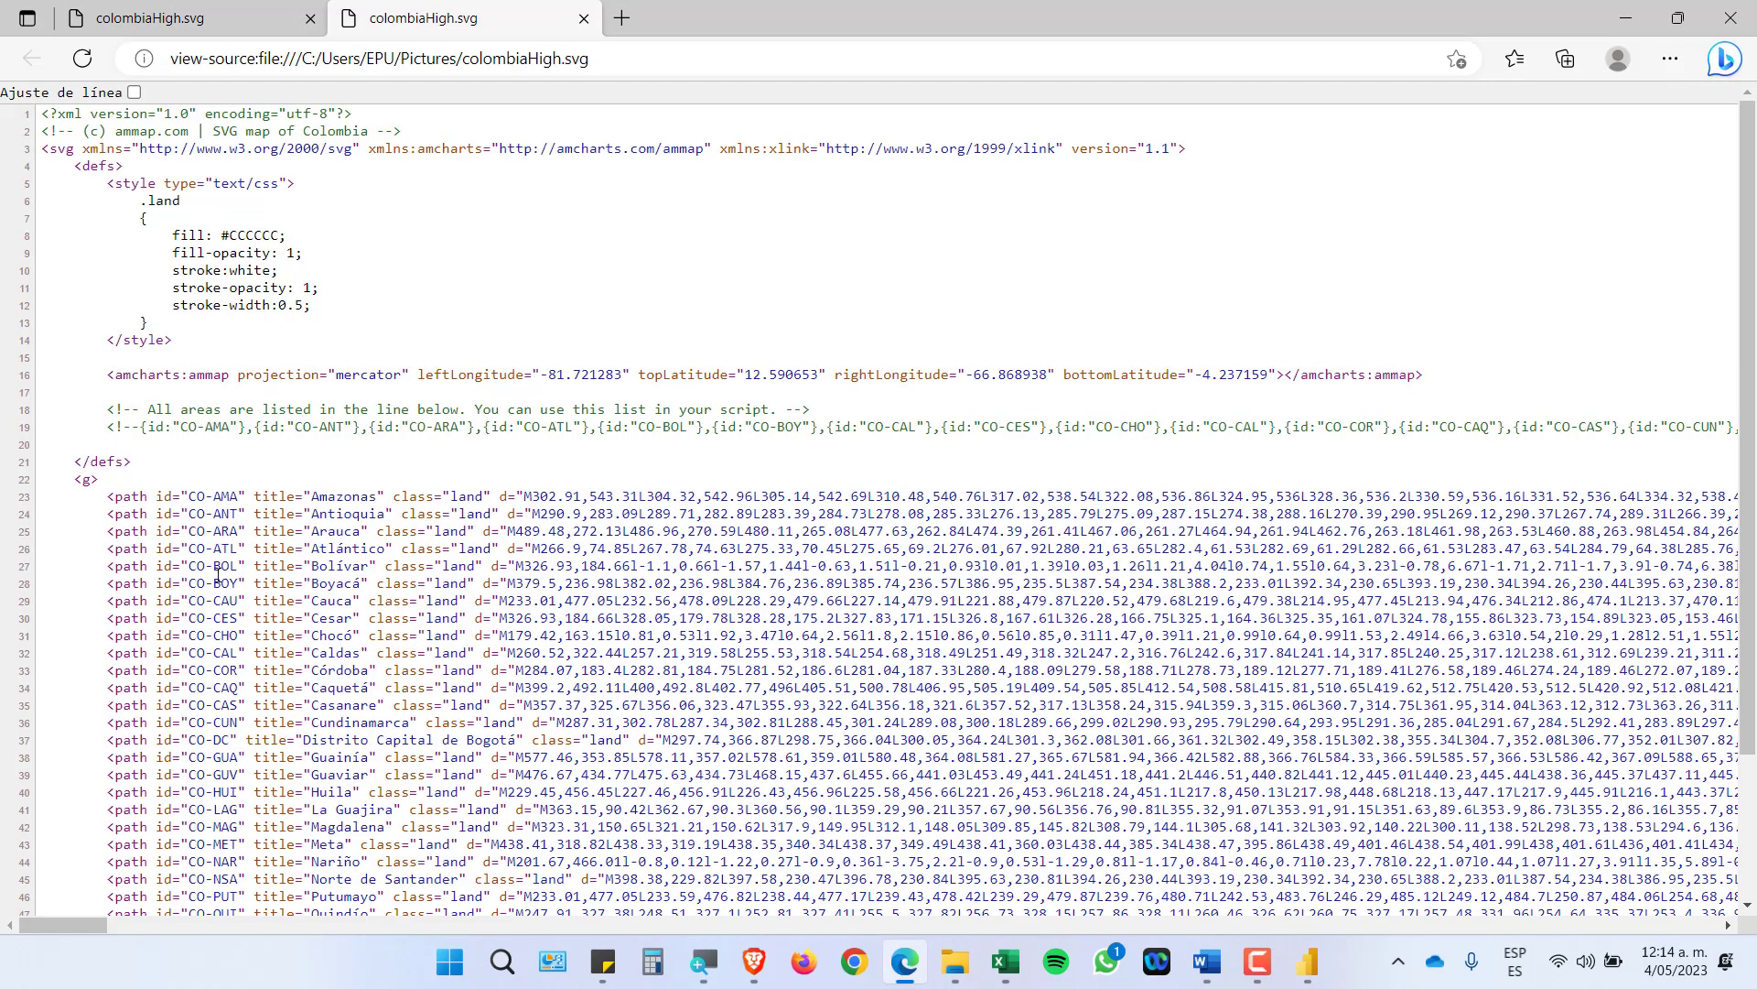
pyautogui.moveTo(204, 583); pyautogui.dragTo(241, 584)
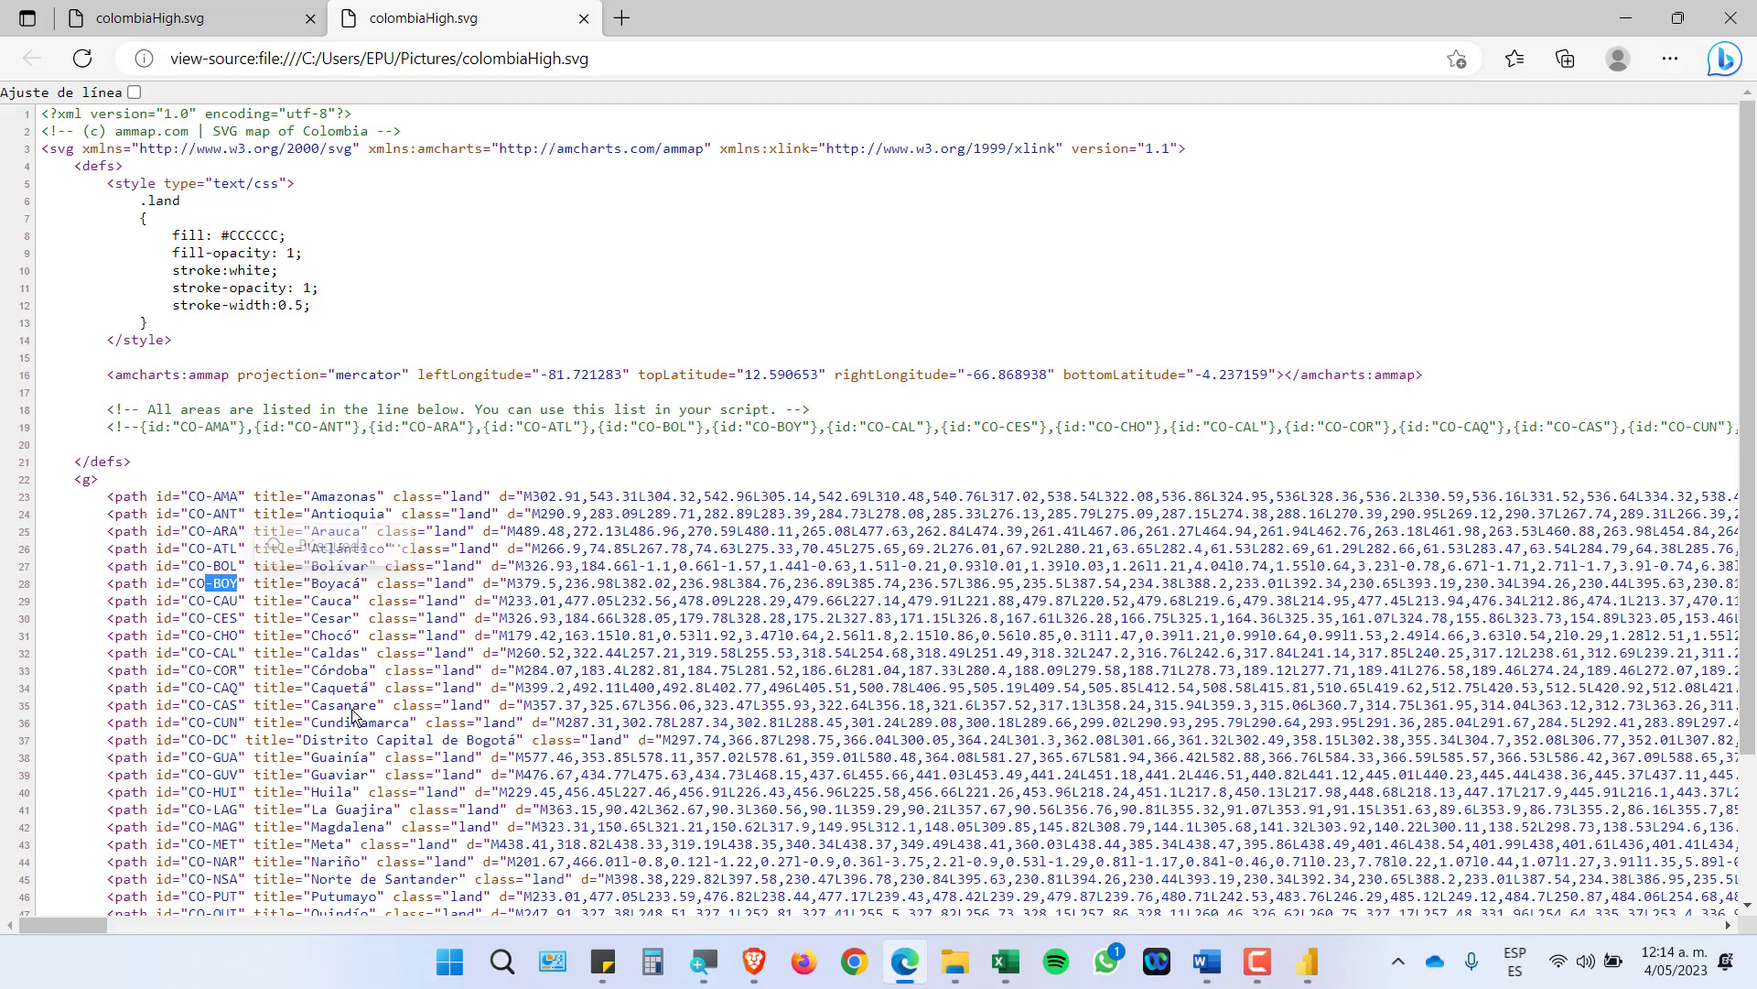
pyautogui.moveTo(205, 652); pyautogui.dragTo(240, 656)
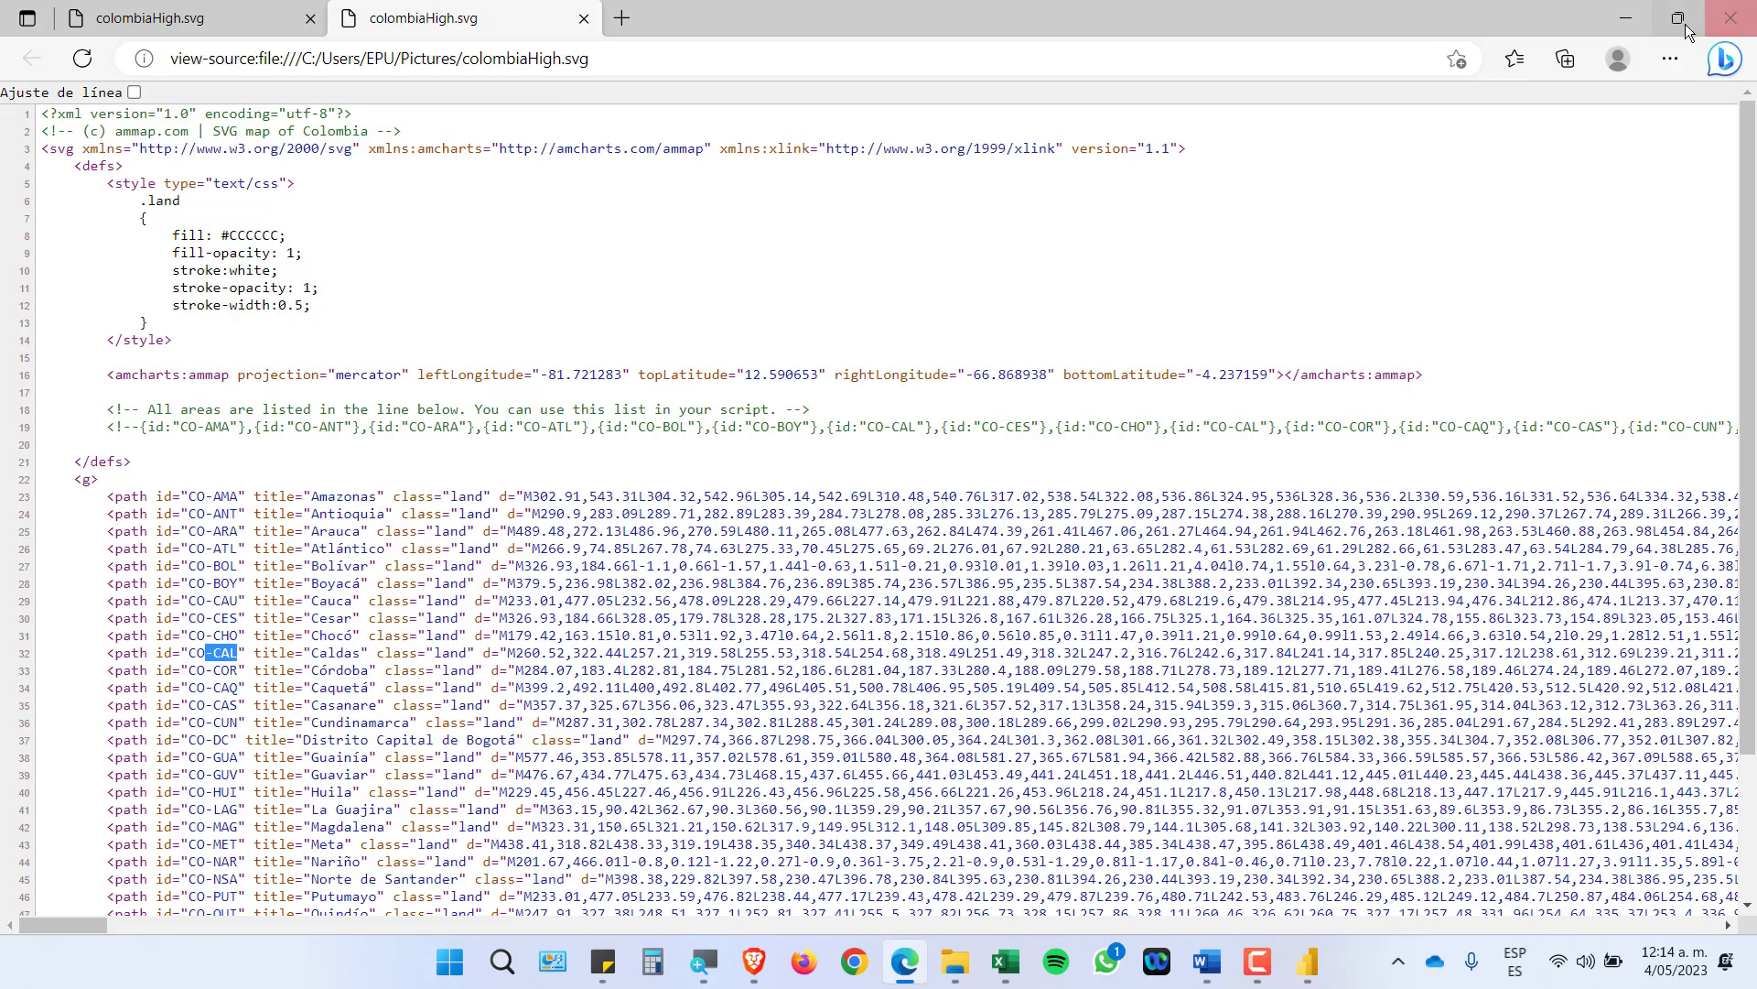
pyautogui.click(1729, 19)
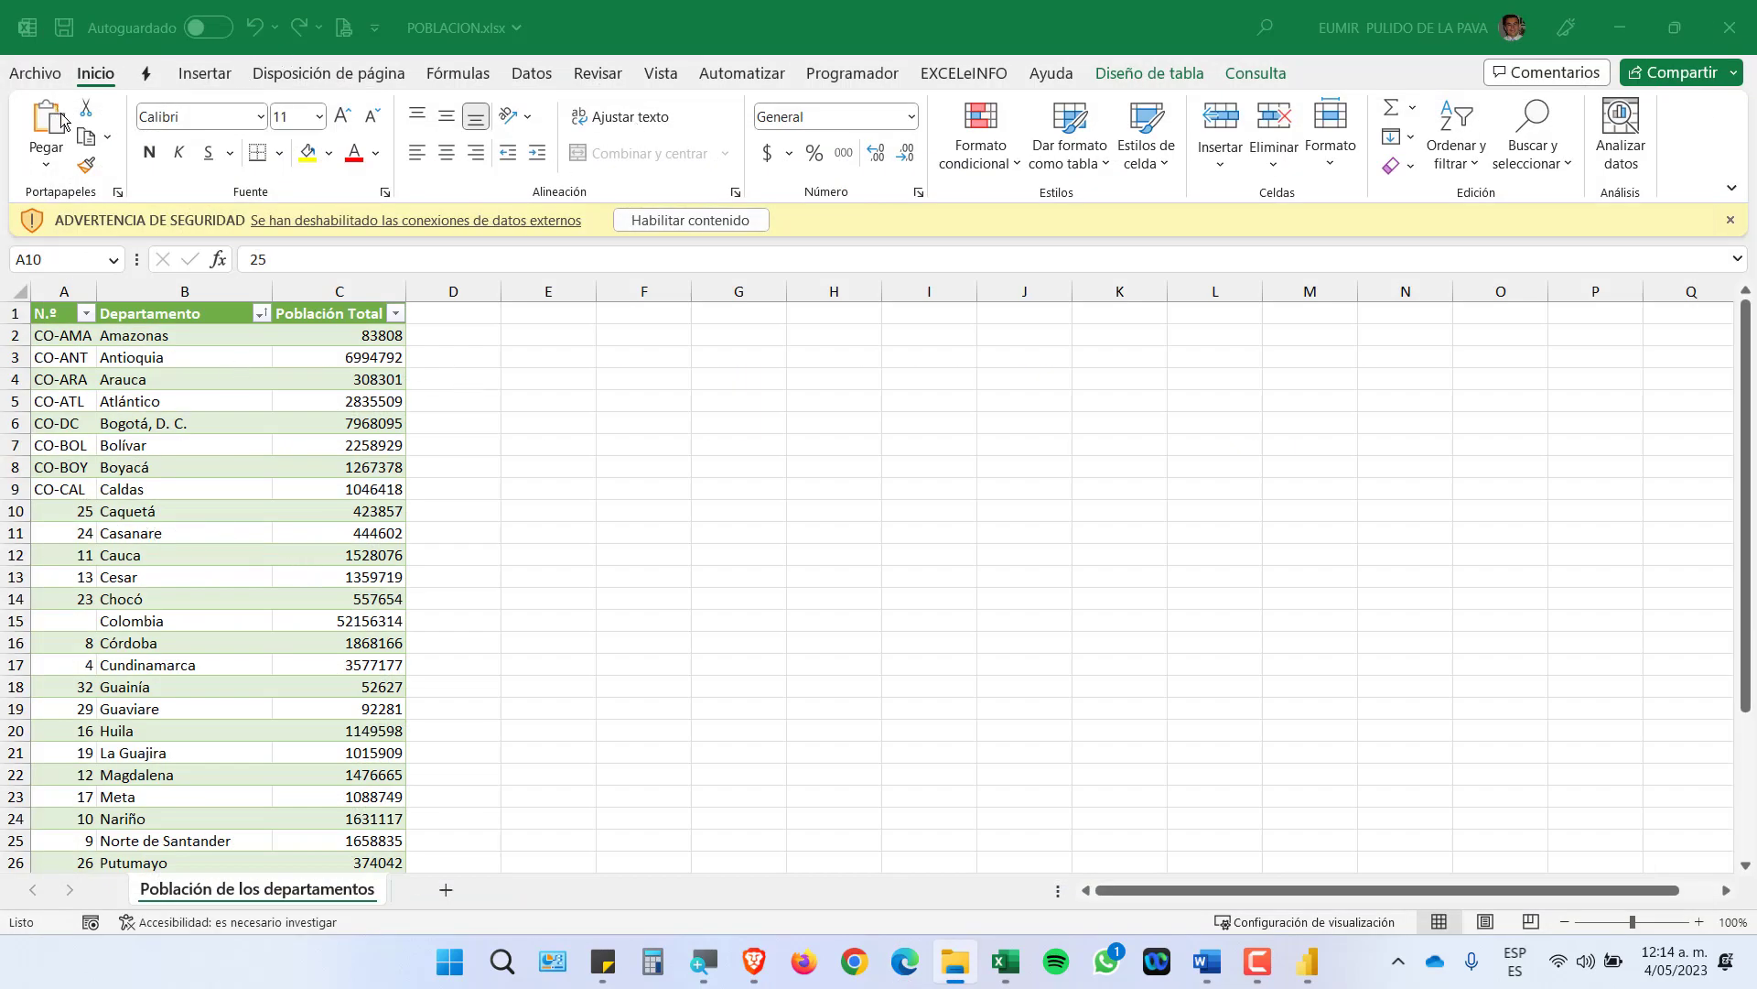
# Save the POBLACION workbook and close it
pyautogui.click(108, 24)
pyautogui.click(64, 36)
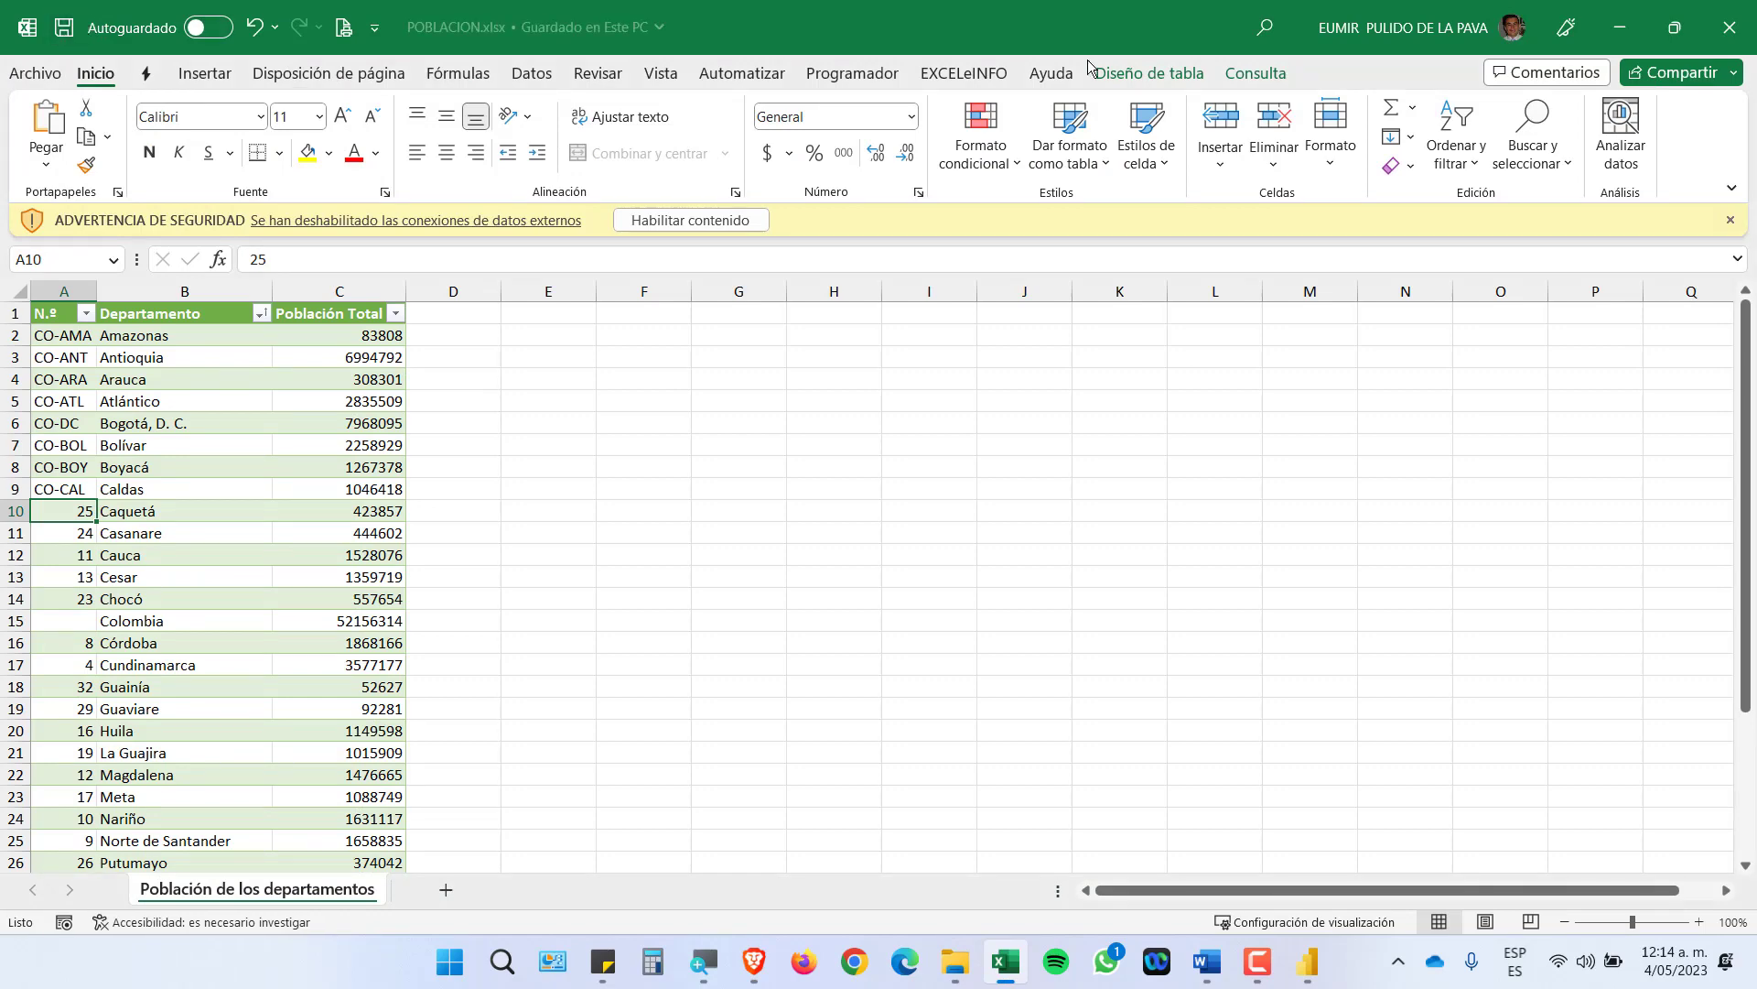
pyautogui.click(1711, 37)
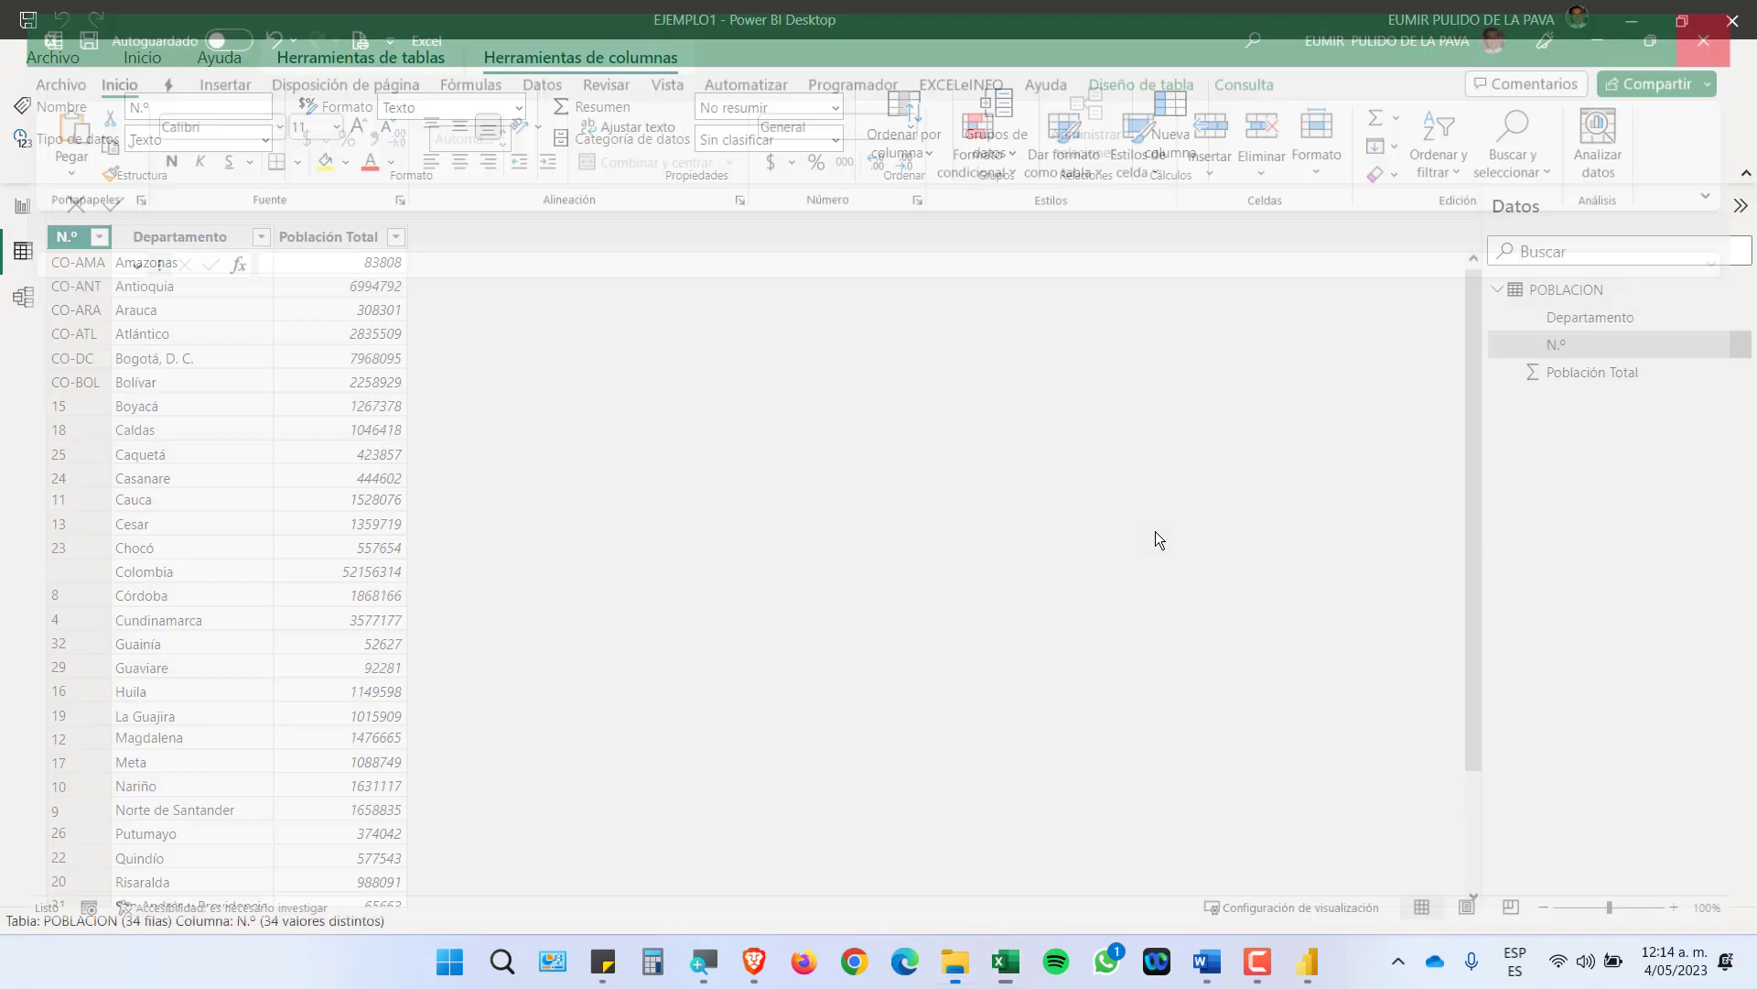
# Refresh the report data in Power BI Desktop and check the Boyacá and Caldas departments on the map
pyautogui.click(1308, 961)
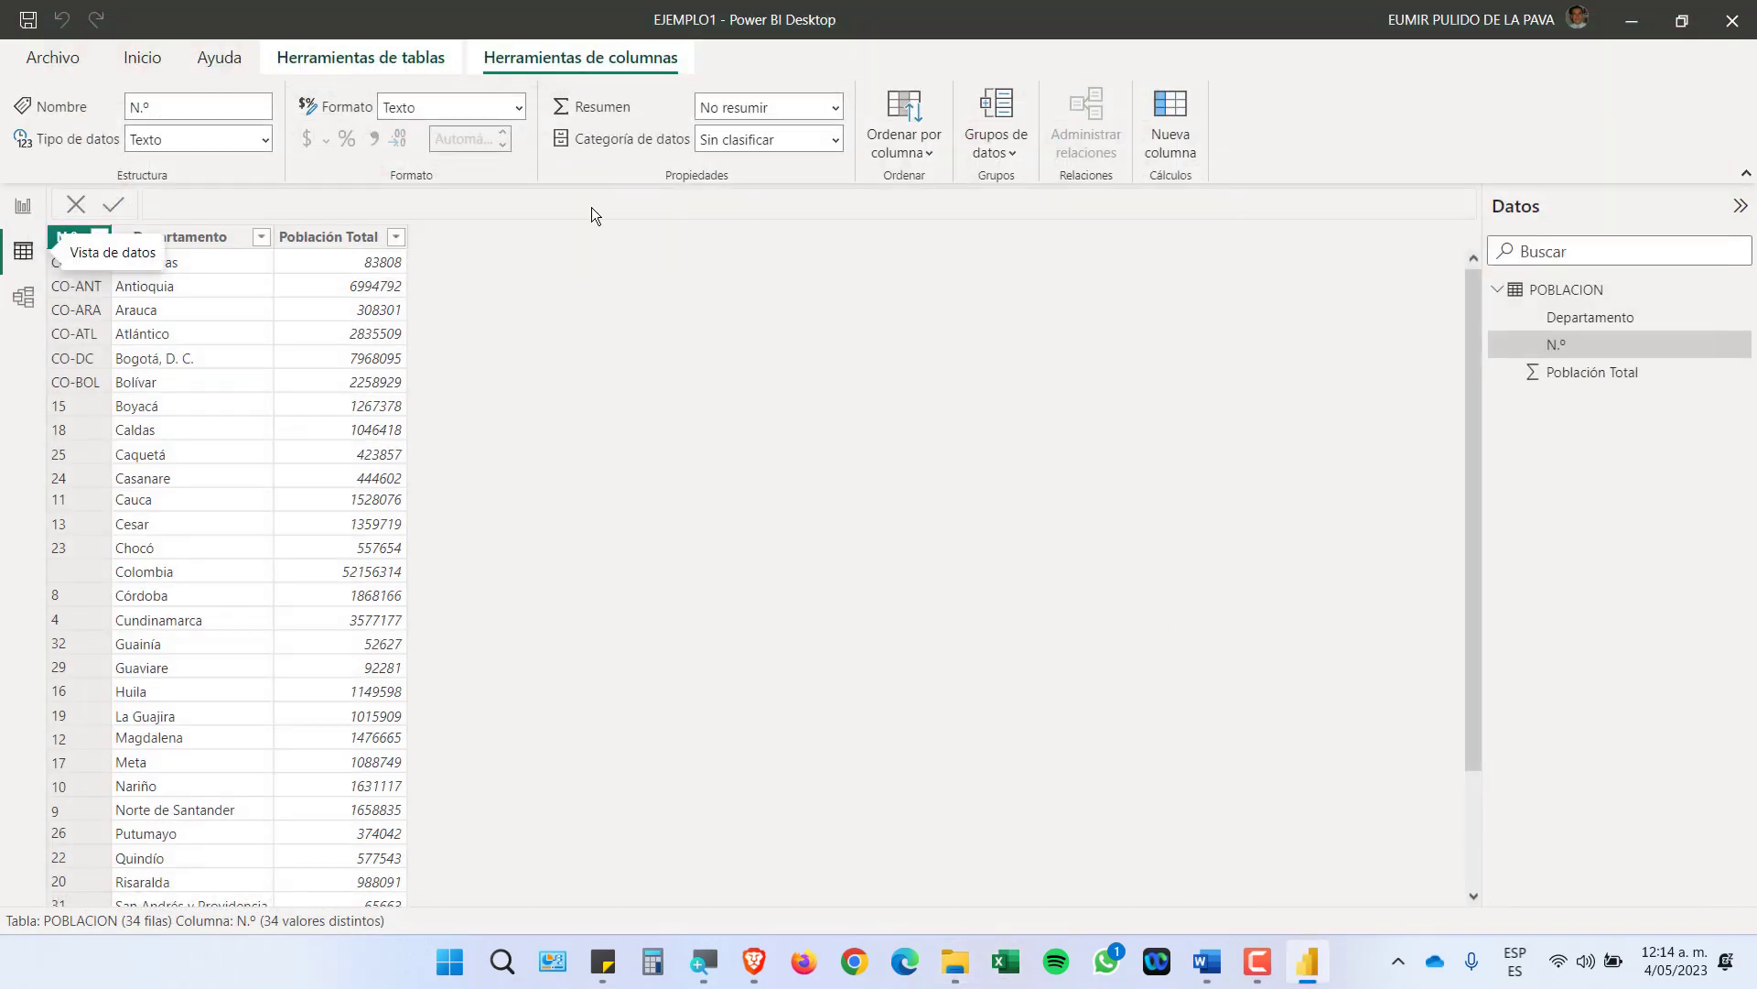
pyautogui.click(136, 60)
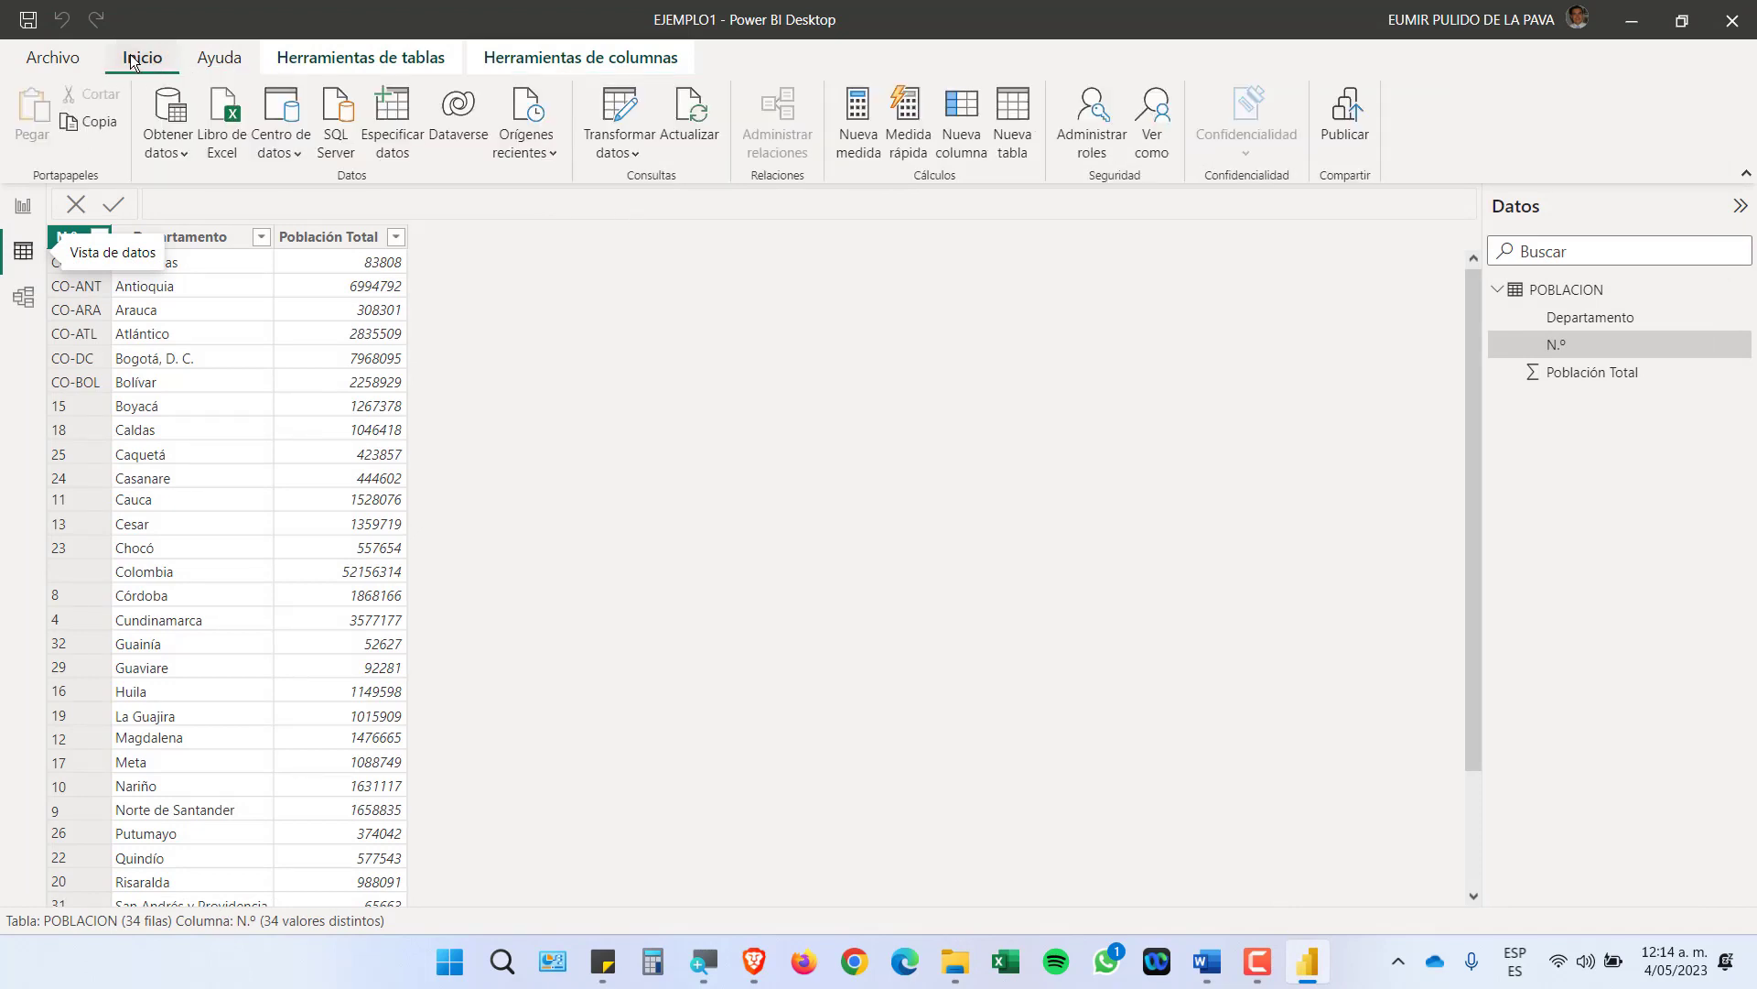
pyautogui.click(673, 126)
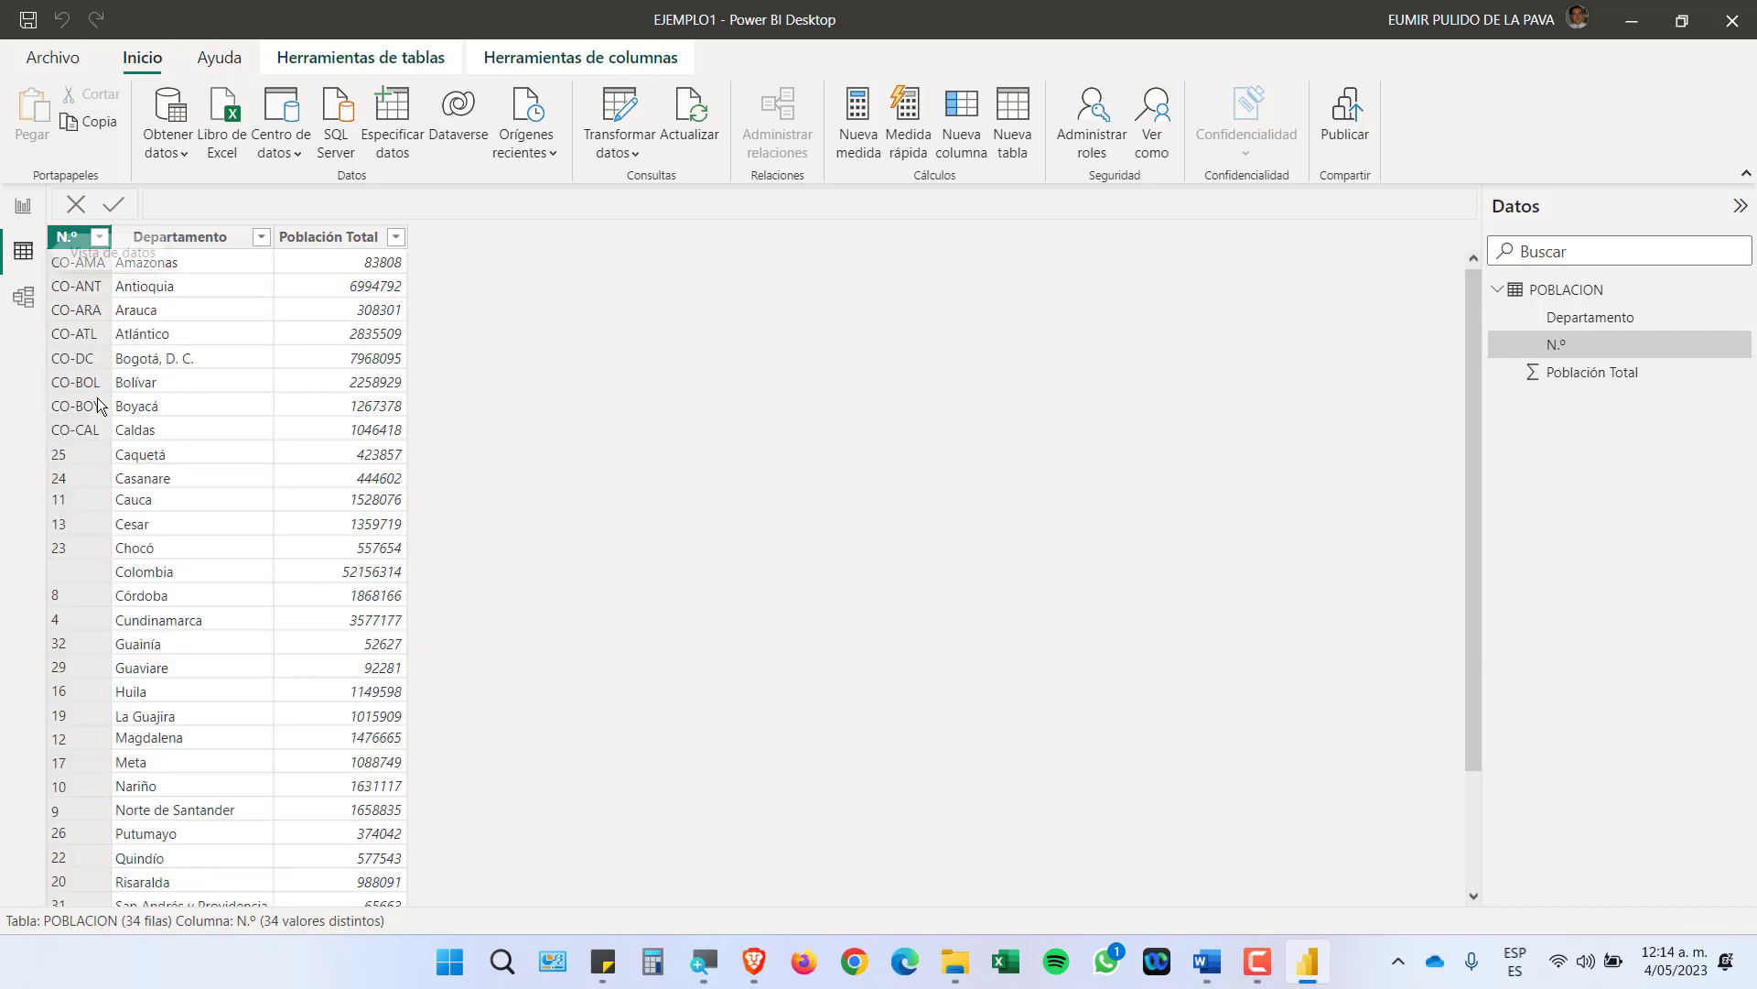
pyautogui.click(24, 223)
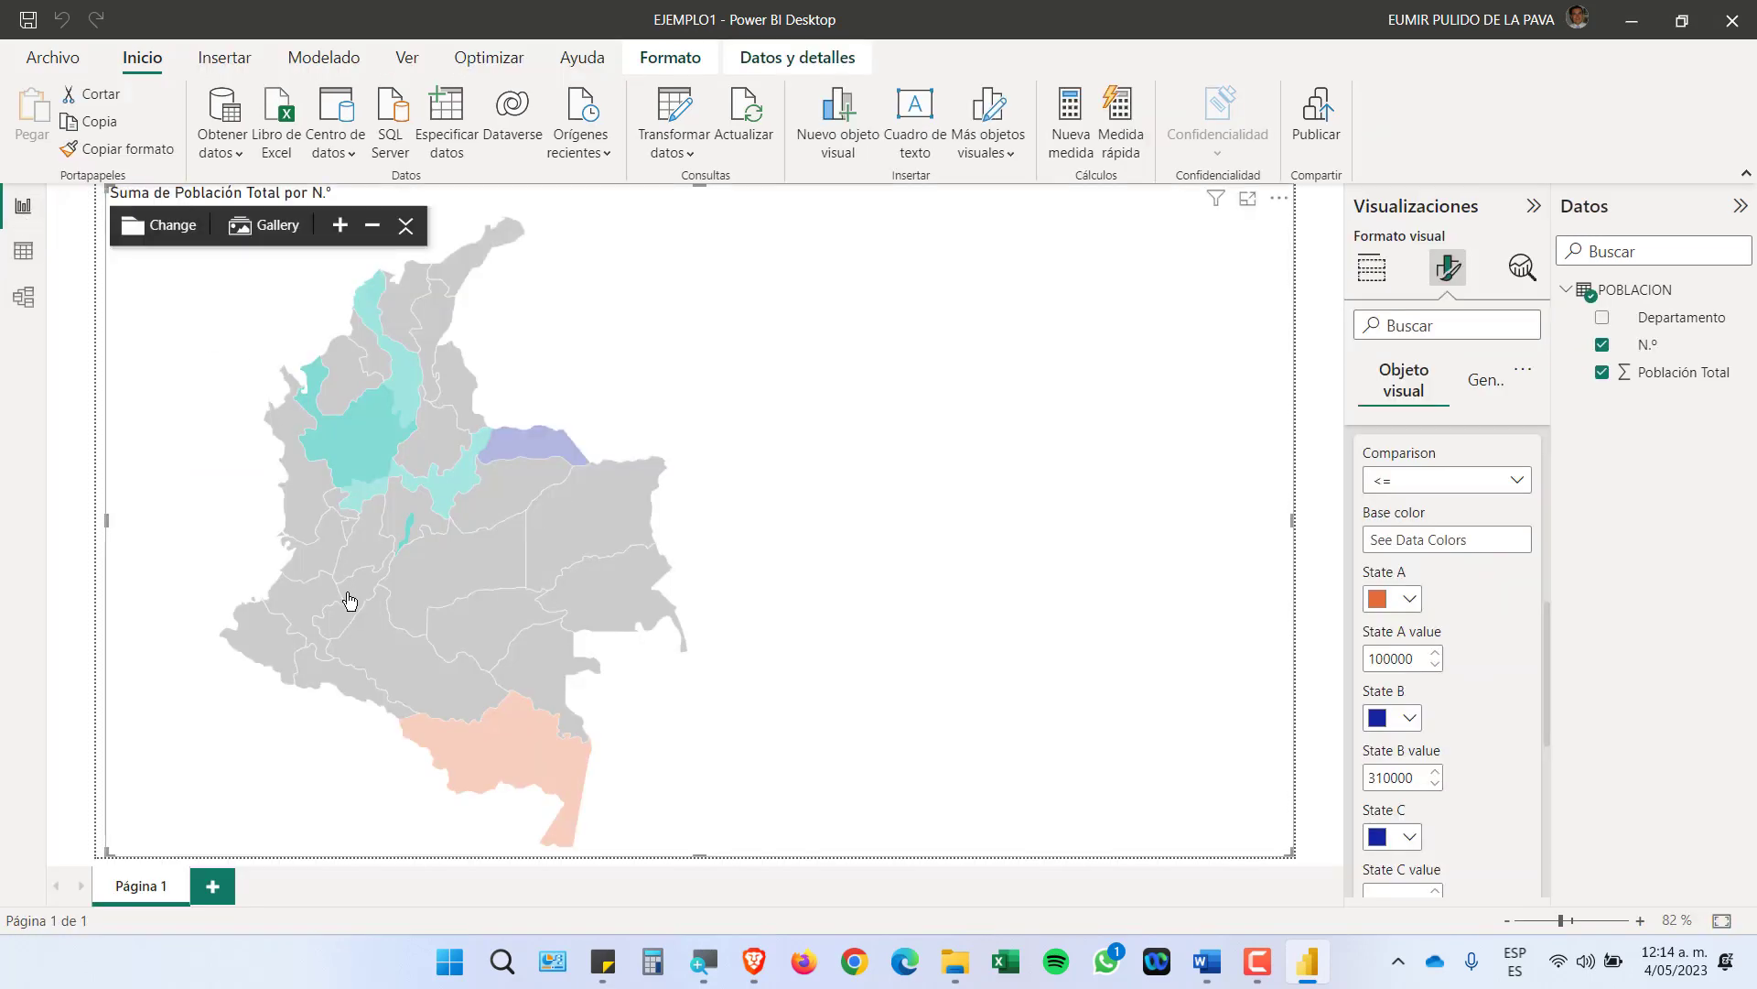
pyautogui.moveTo(433, 490)
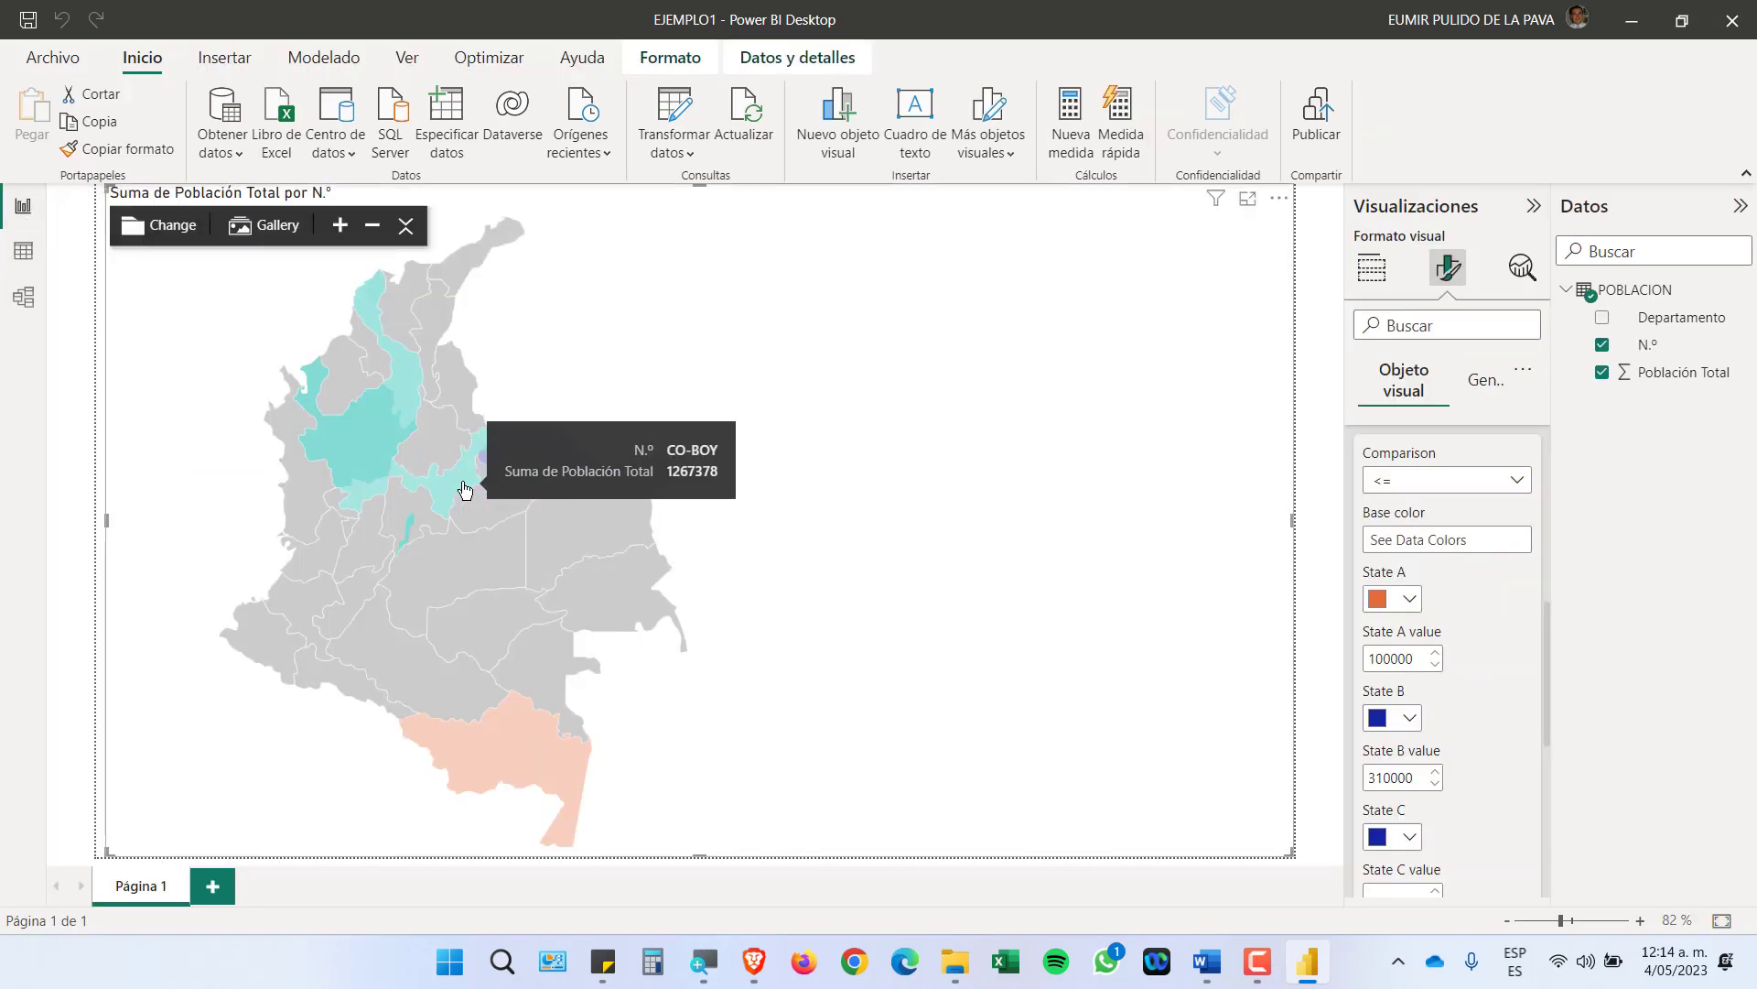
pyautogui.moveTo(355, 500)
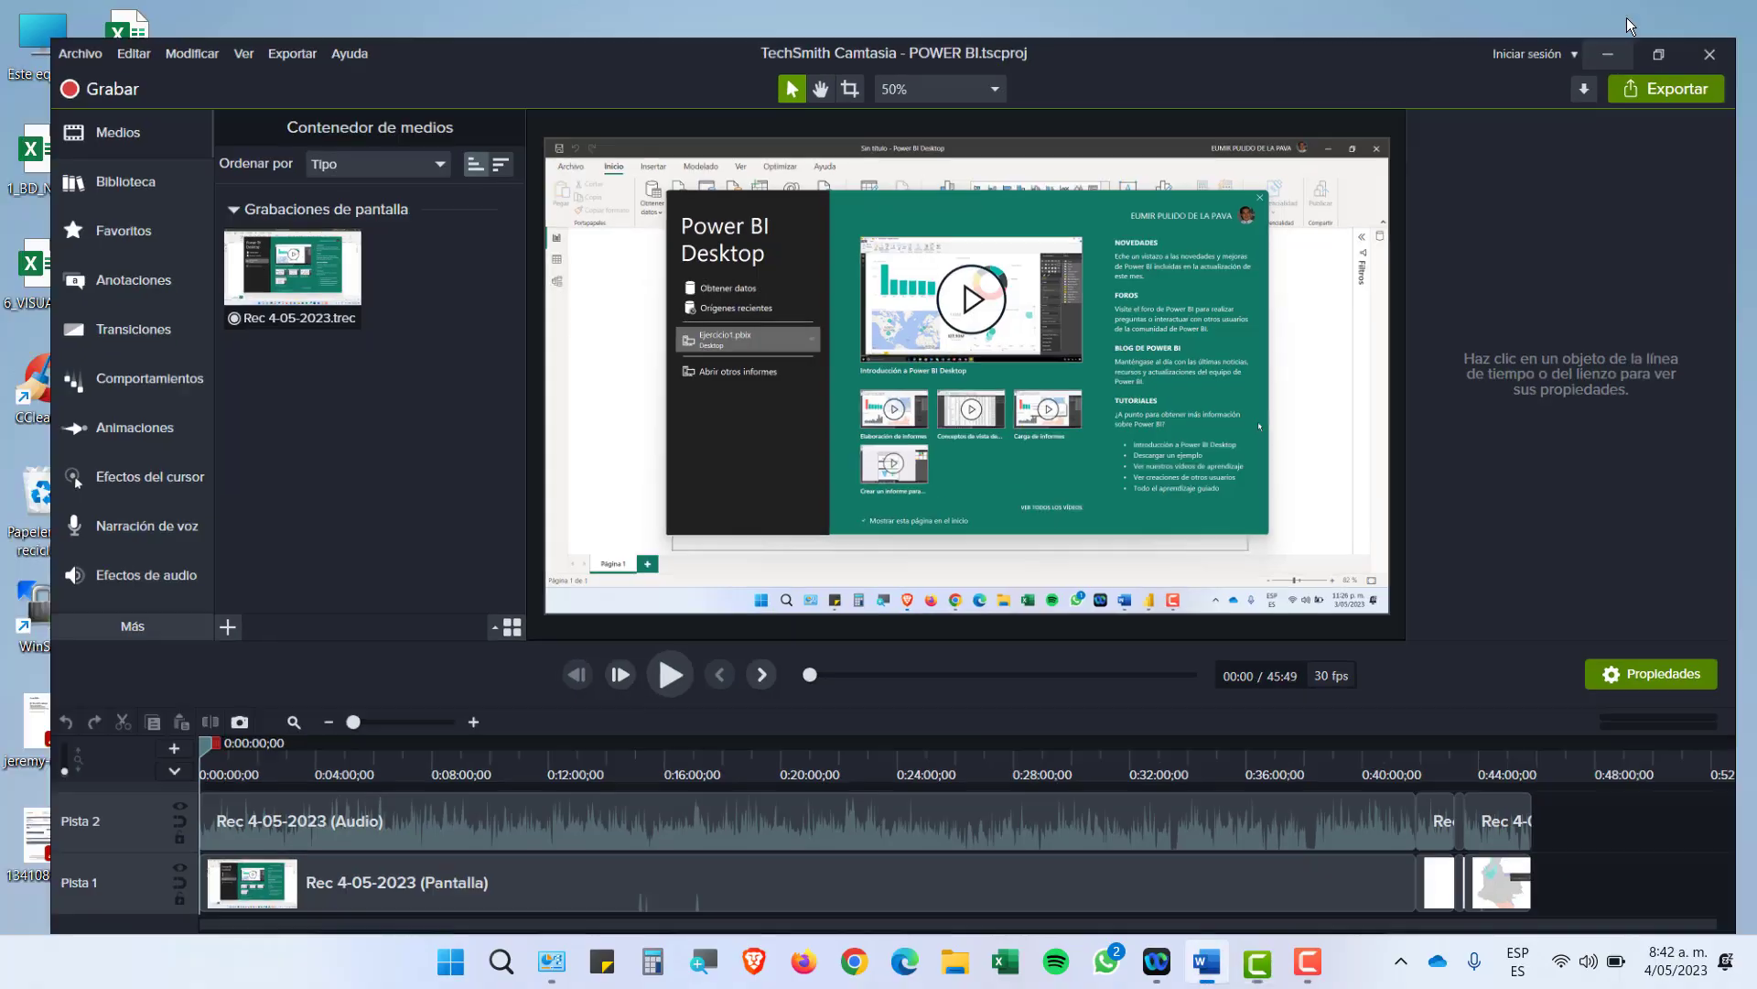
# Minimize Camtasia, start the Lupa magnifier, try enlarging the desktop, and return the magnification to 100%
pyautogui.click(1628, 18)
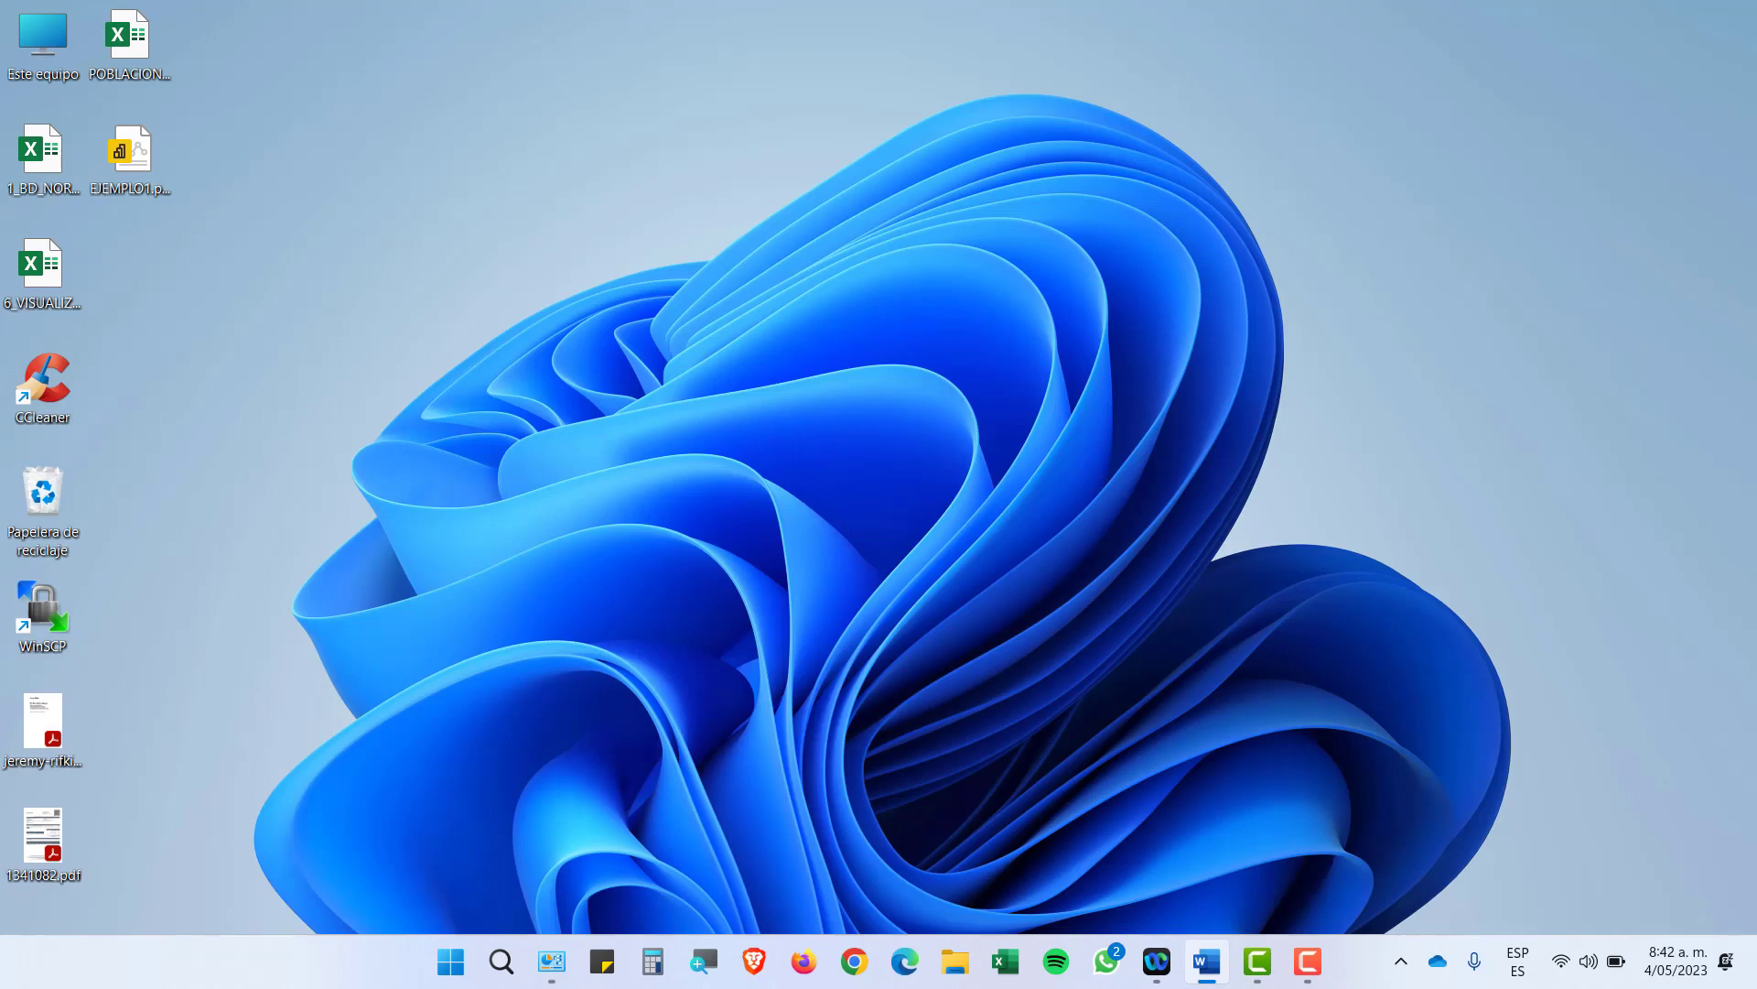
pyautogui.click(704, 963)
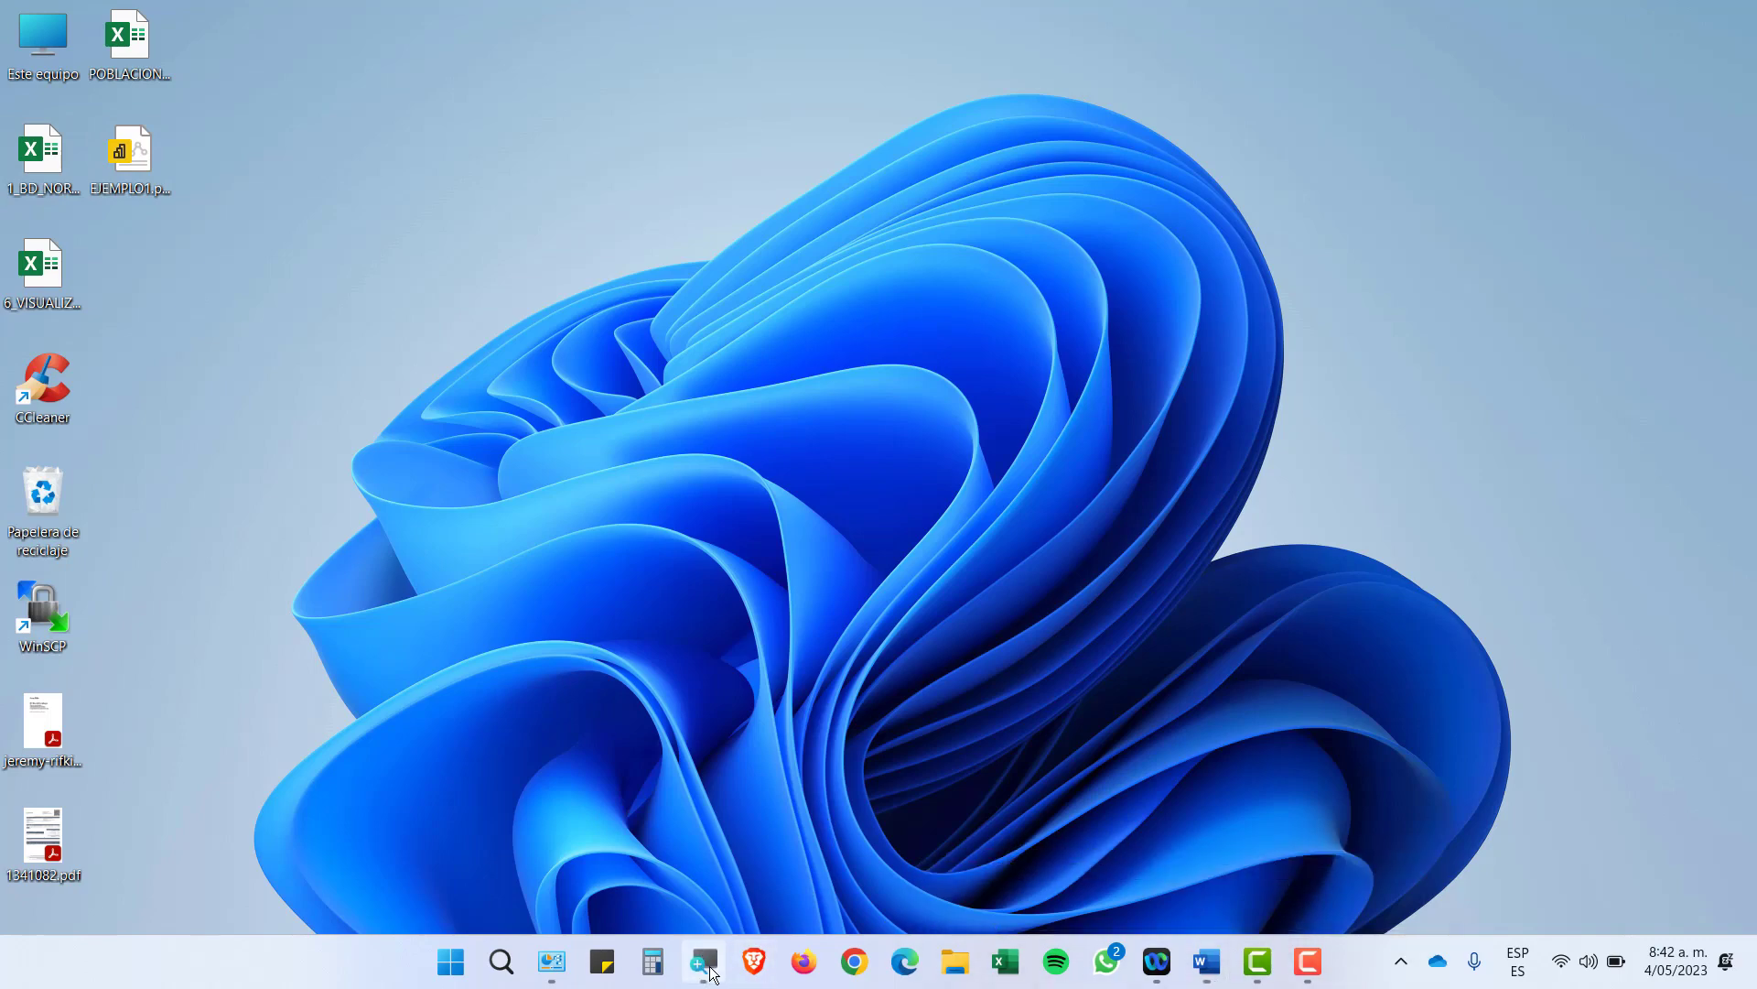
pyautogui.click(704, 963)
pyautogui.click(1102, 878)
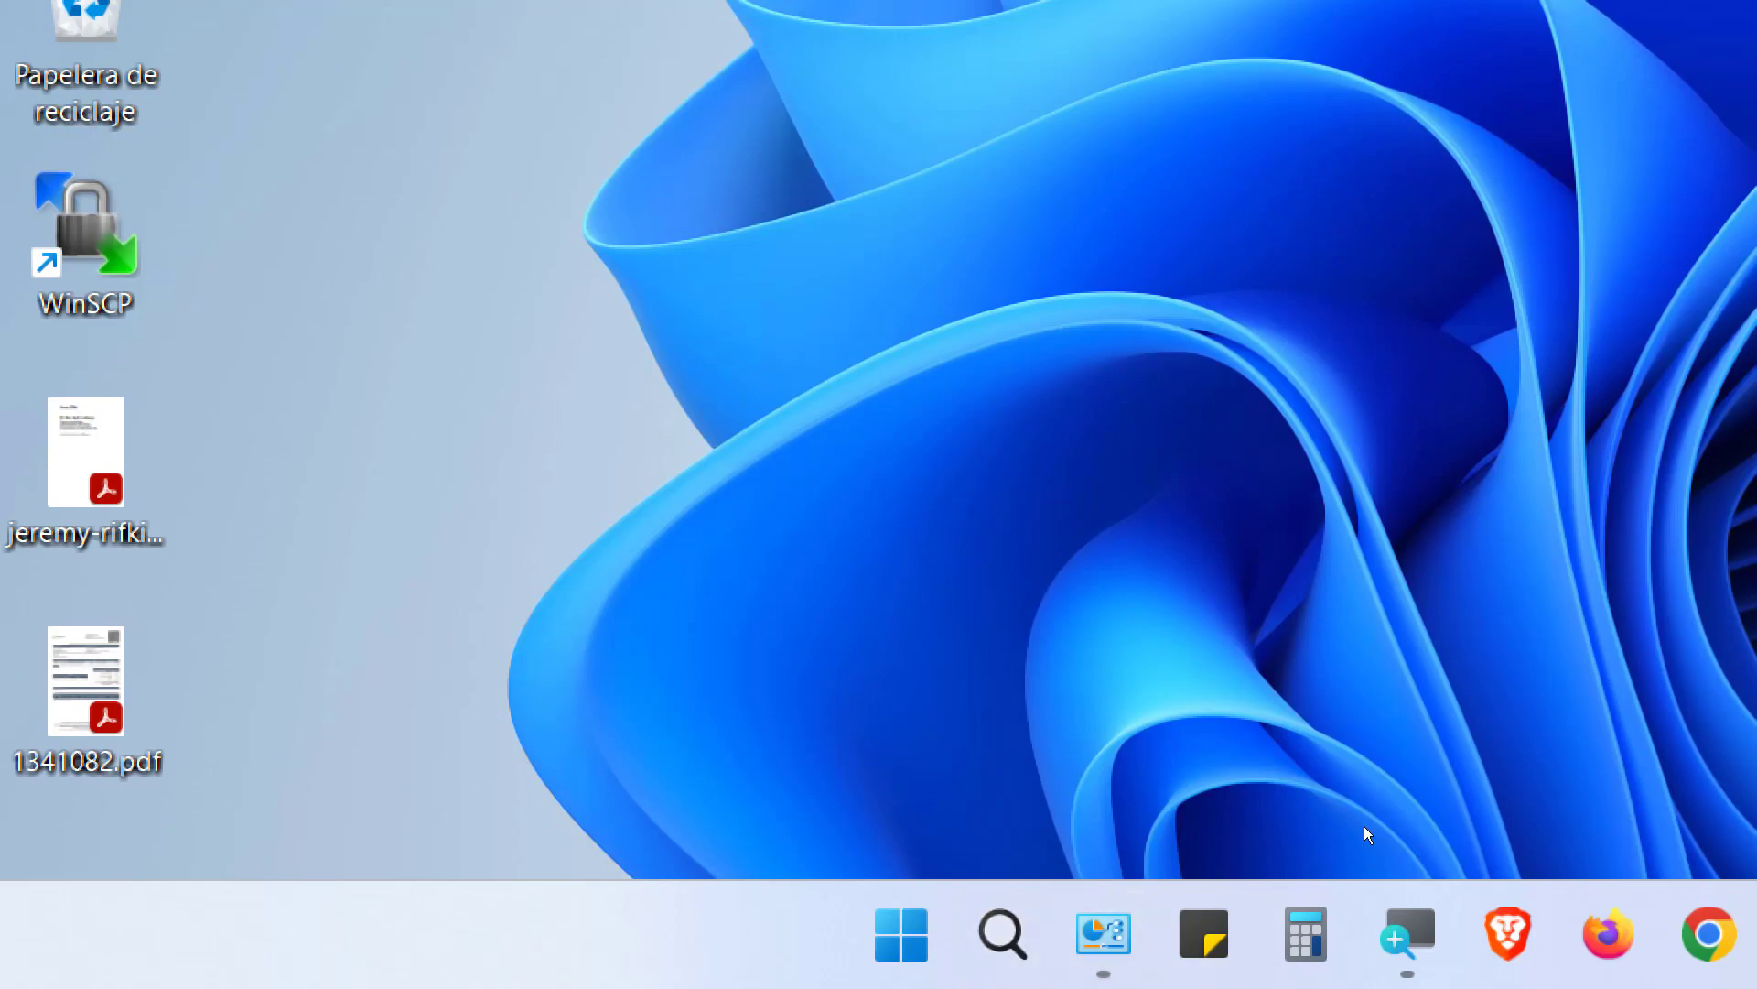
pyautogui.press('super+minus')
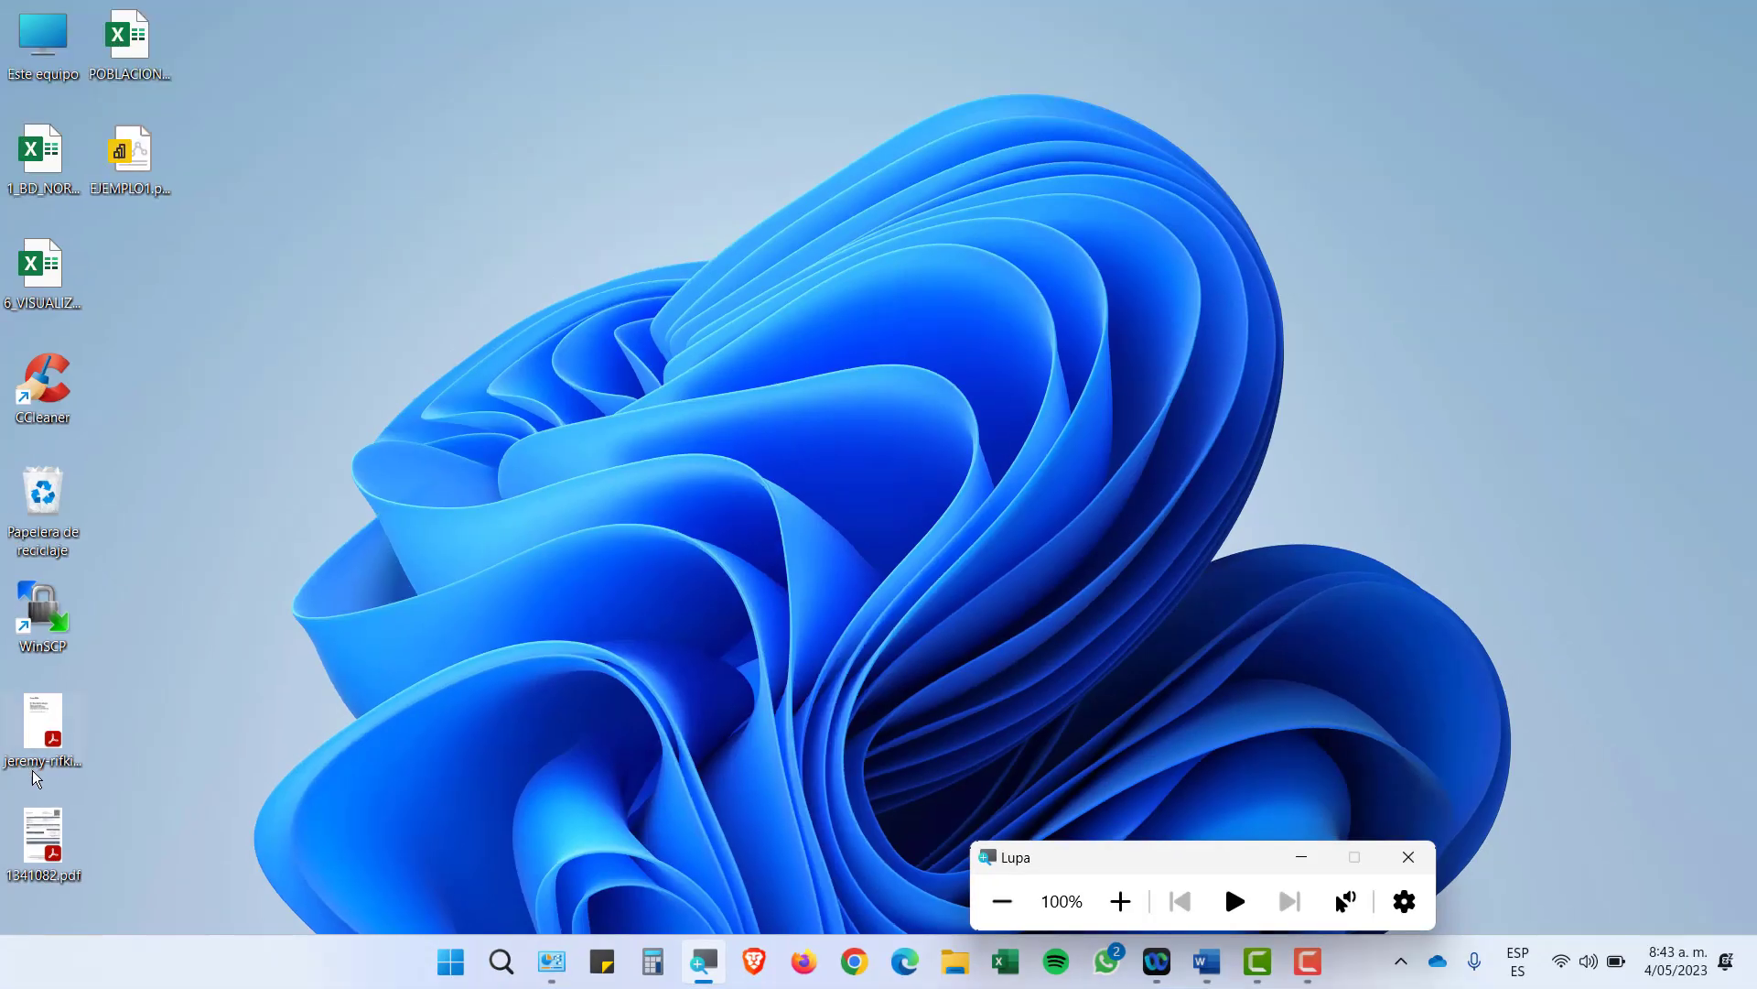
pyautogui.click(61, 211)
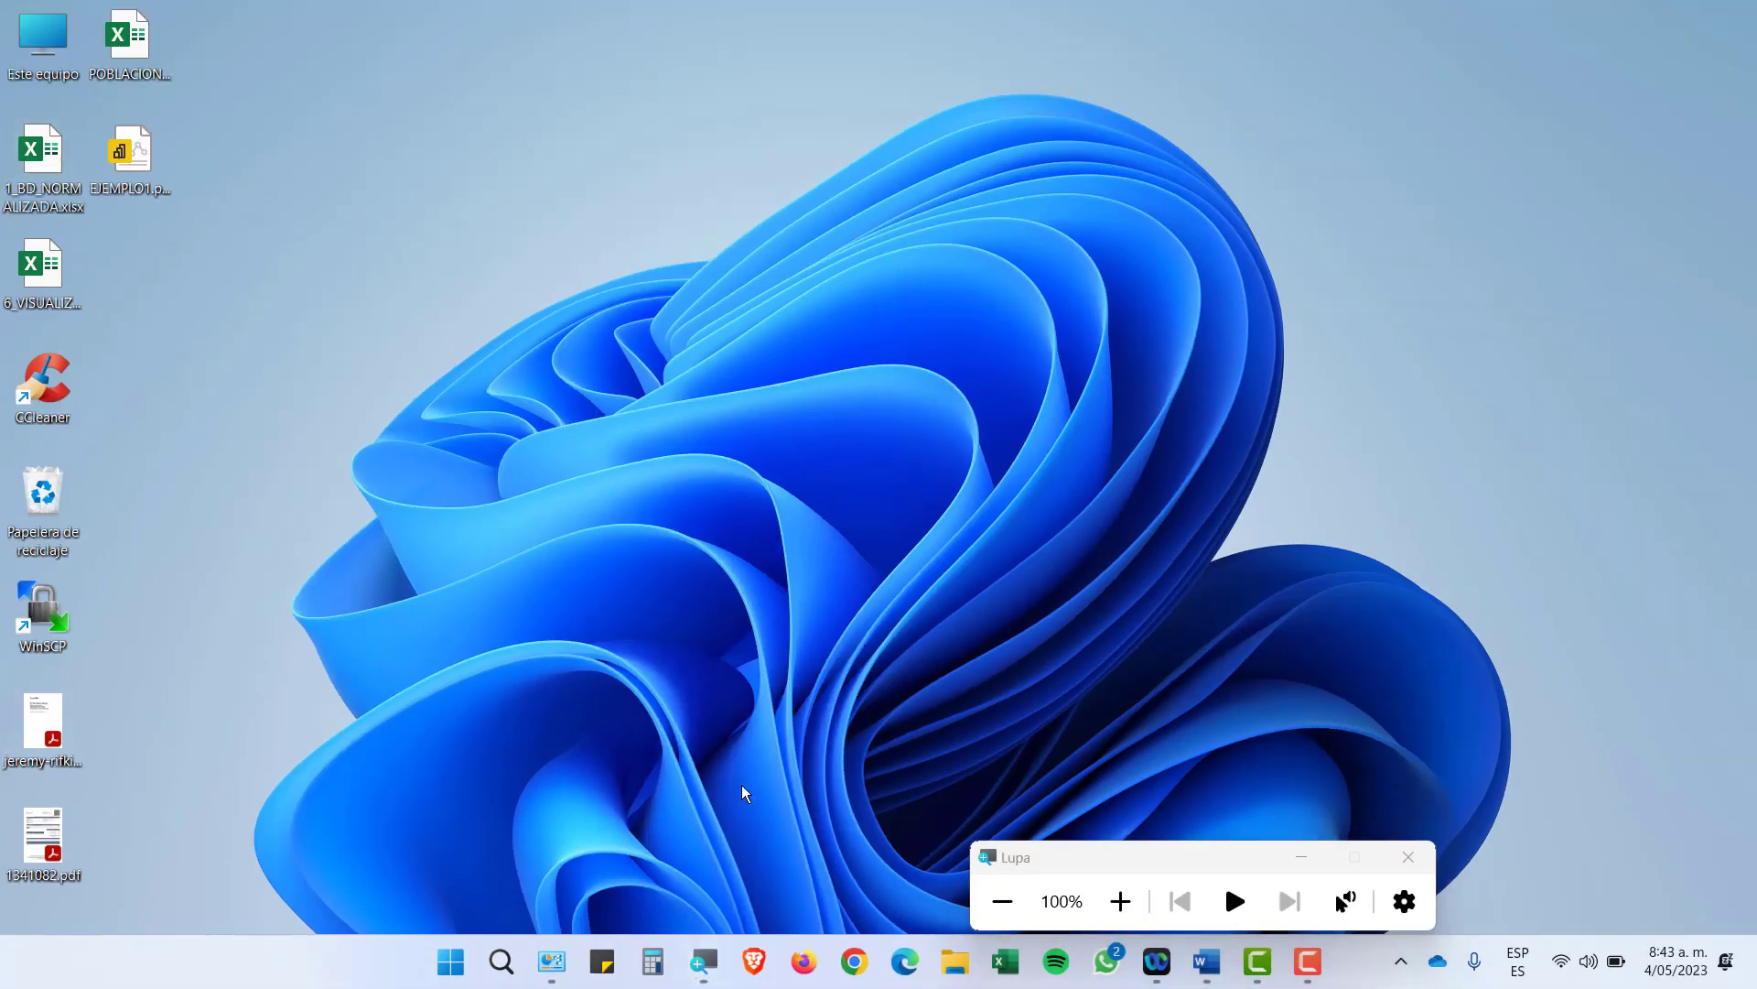
# Start Power BI Desktop with a blank report, minimizing the Lupa window and dismissing the welcome screen
pyautogui.click(443, 970)
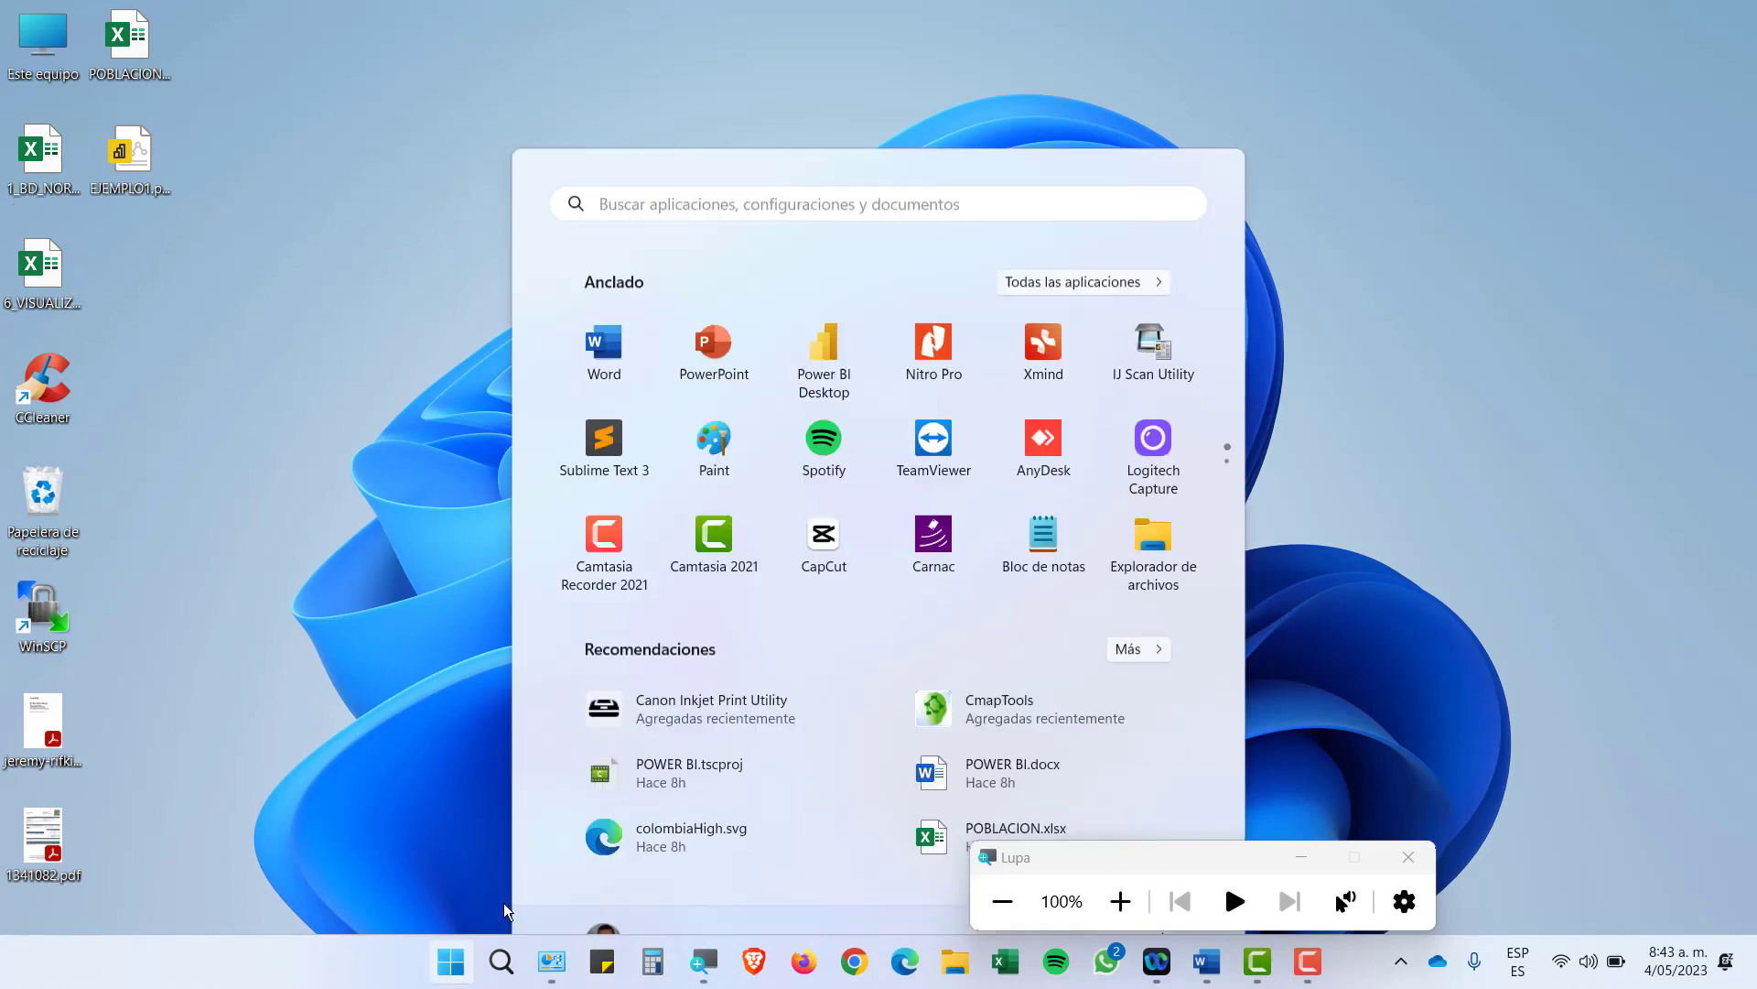
pyautogui.click(827, 305)
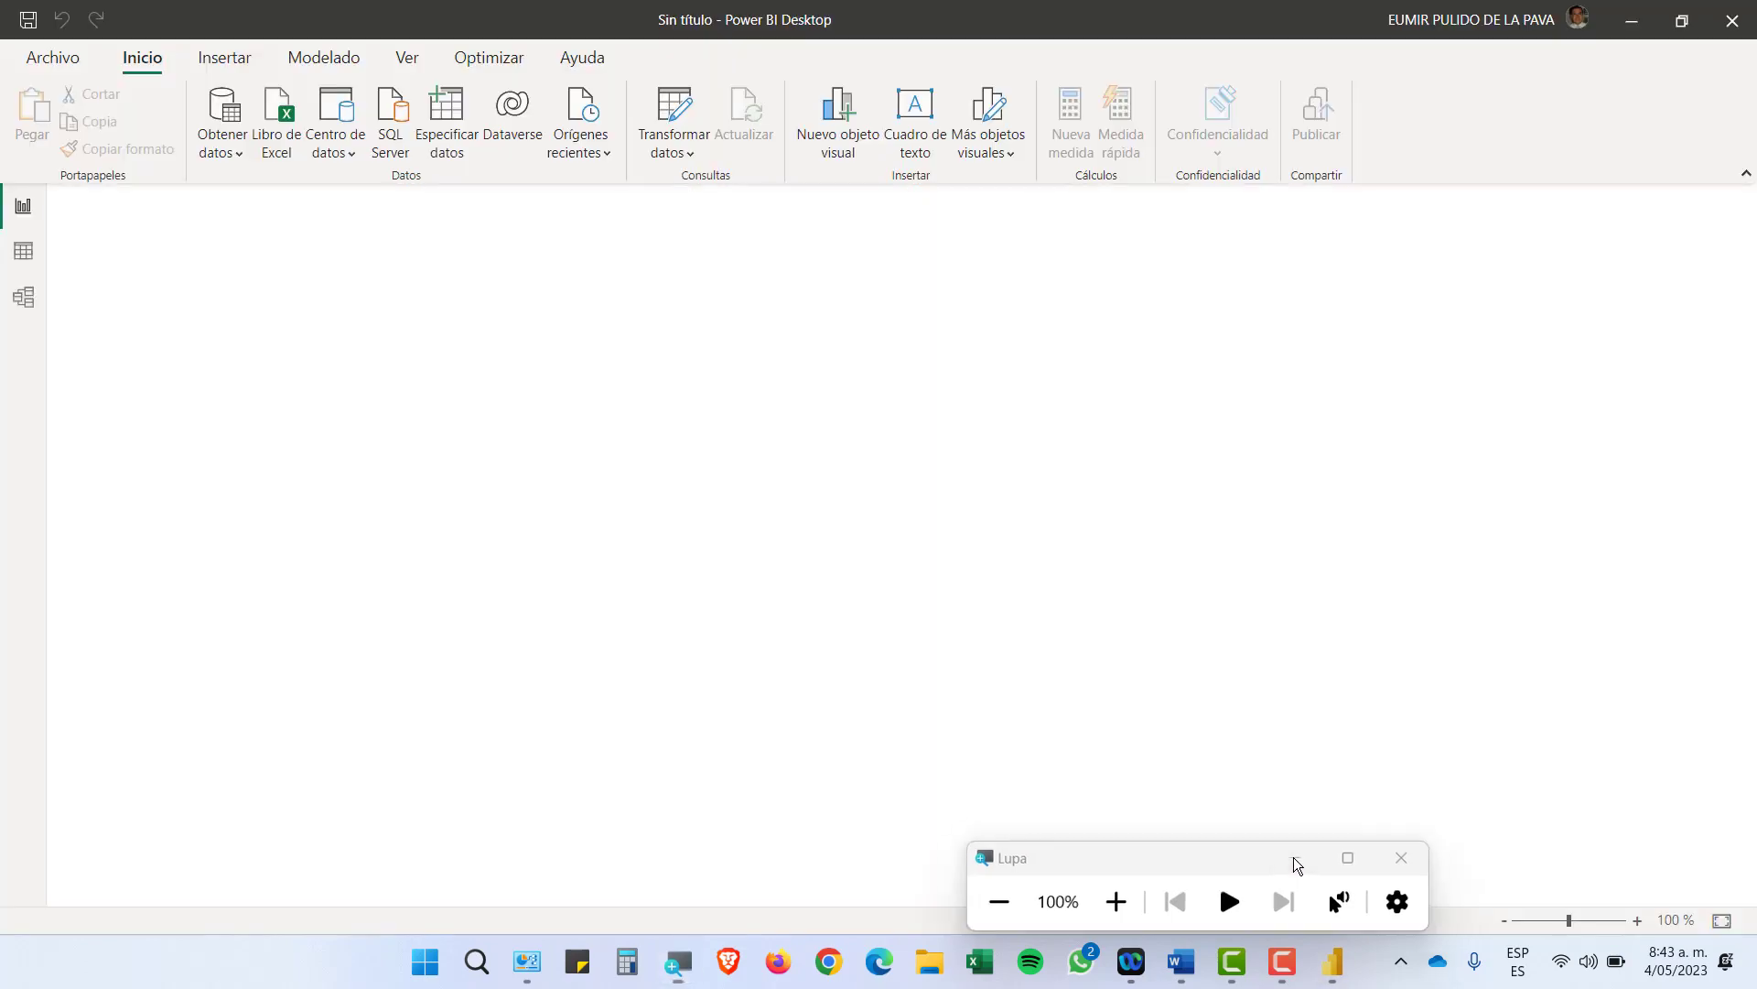
pyautogui.click(1293, 858)
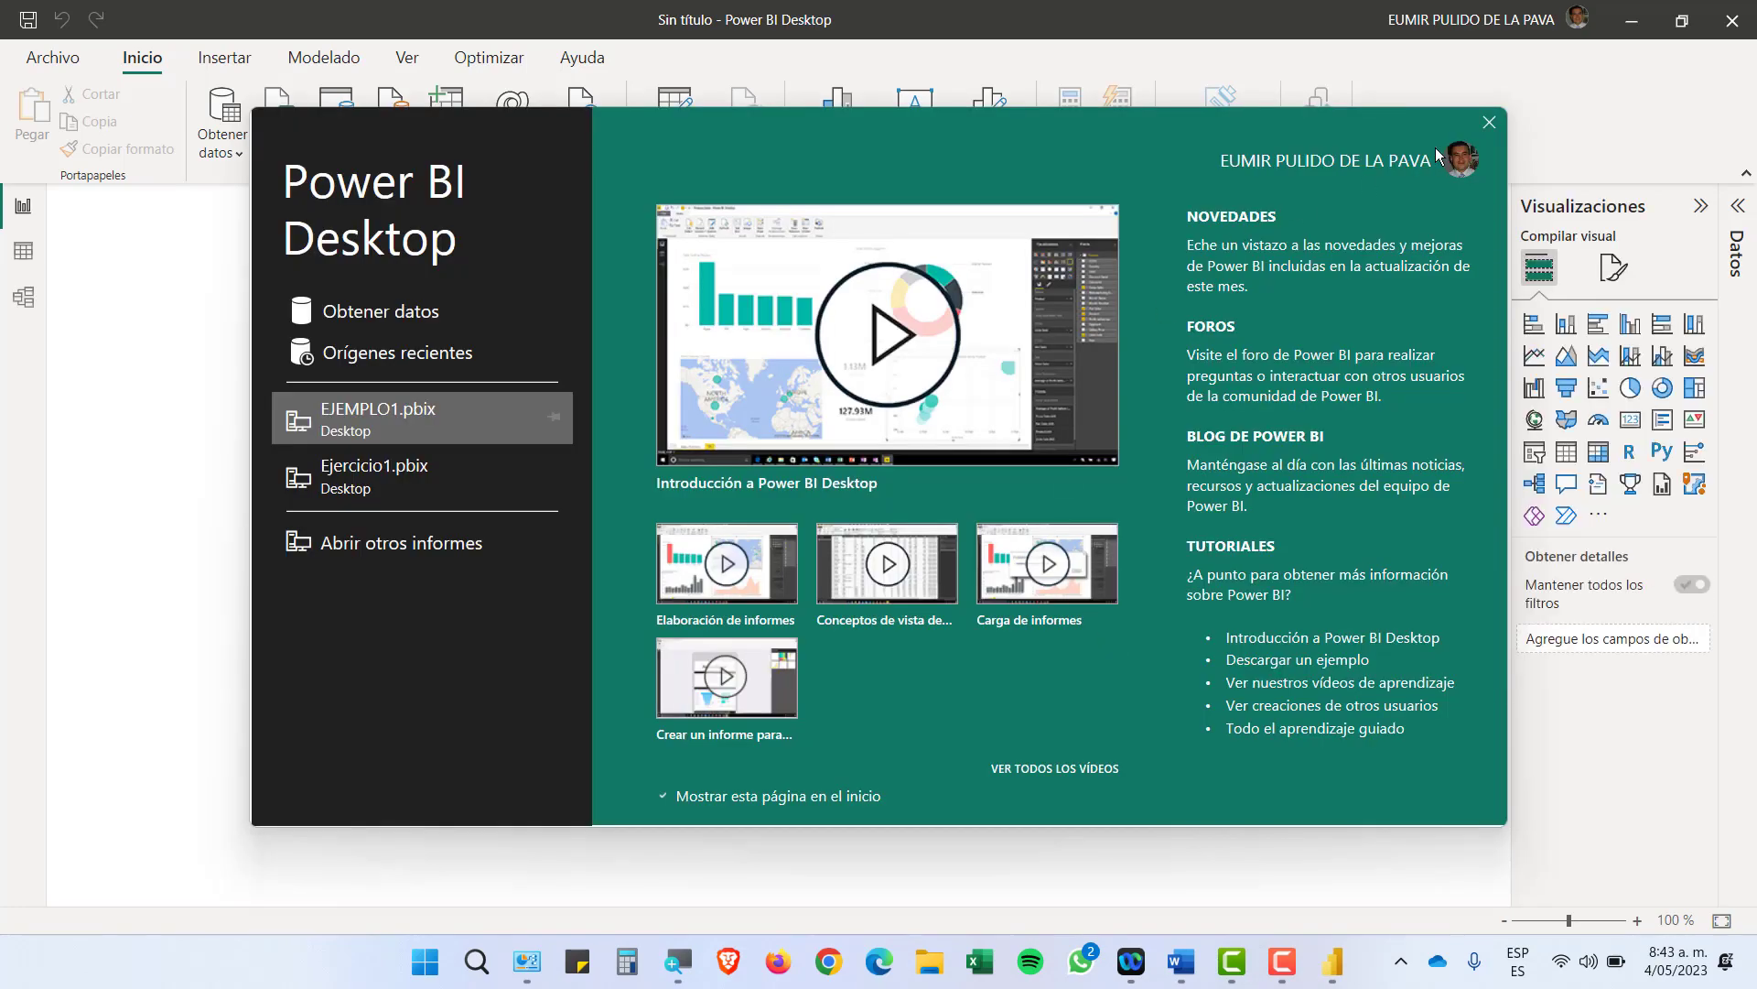
pyautogui.click(1489, 122)
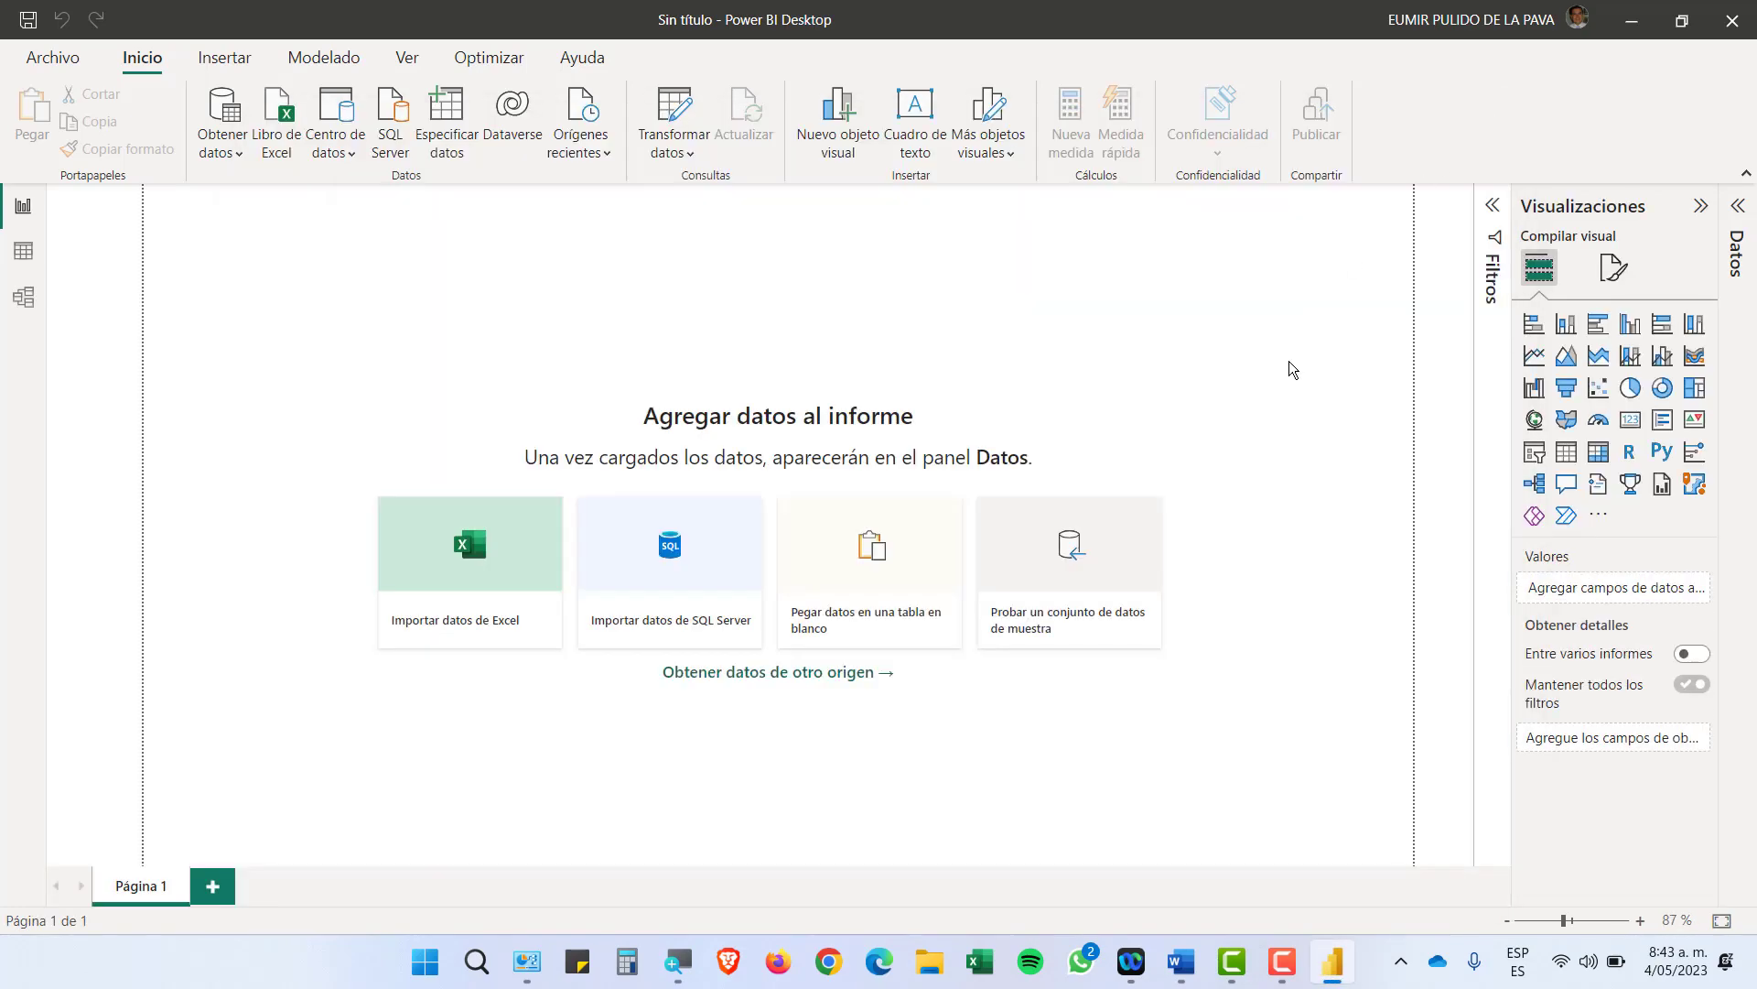
# Import the Excel workbook 1_BD_NORMALIZADA.xlsx from the desktop as the report's data source
pyautogui.click(475, 562)
pyautogui.click(312, 181)
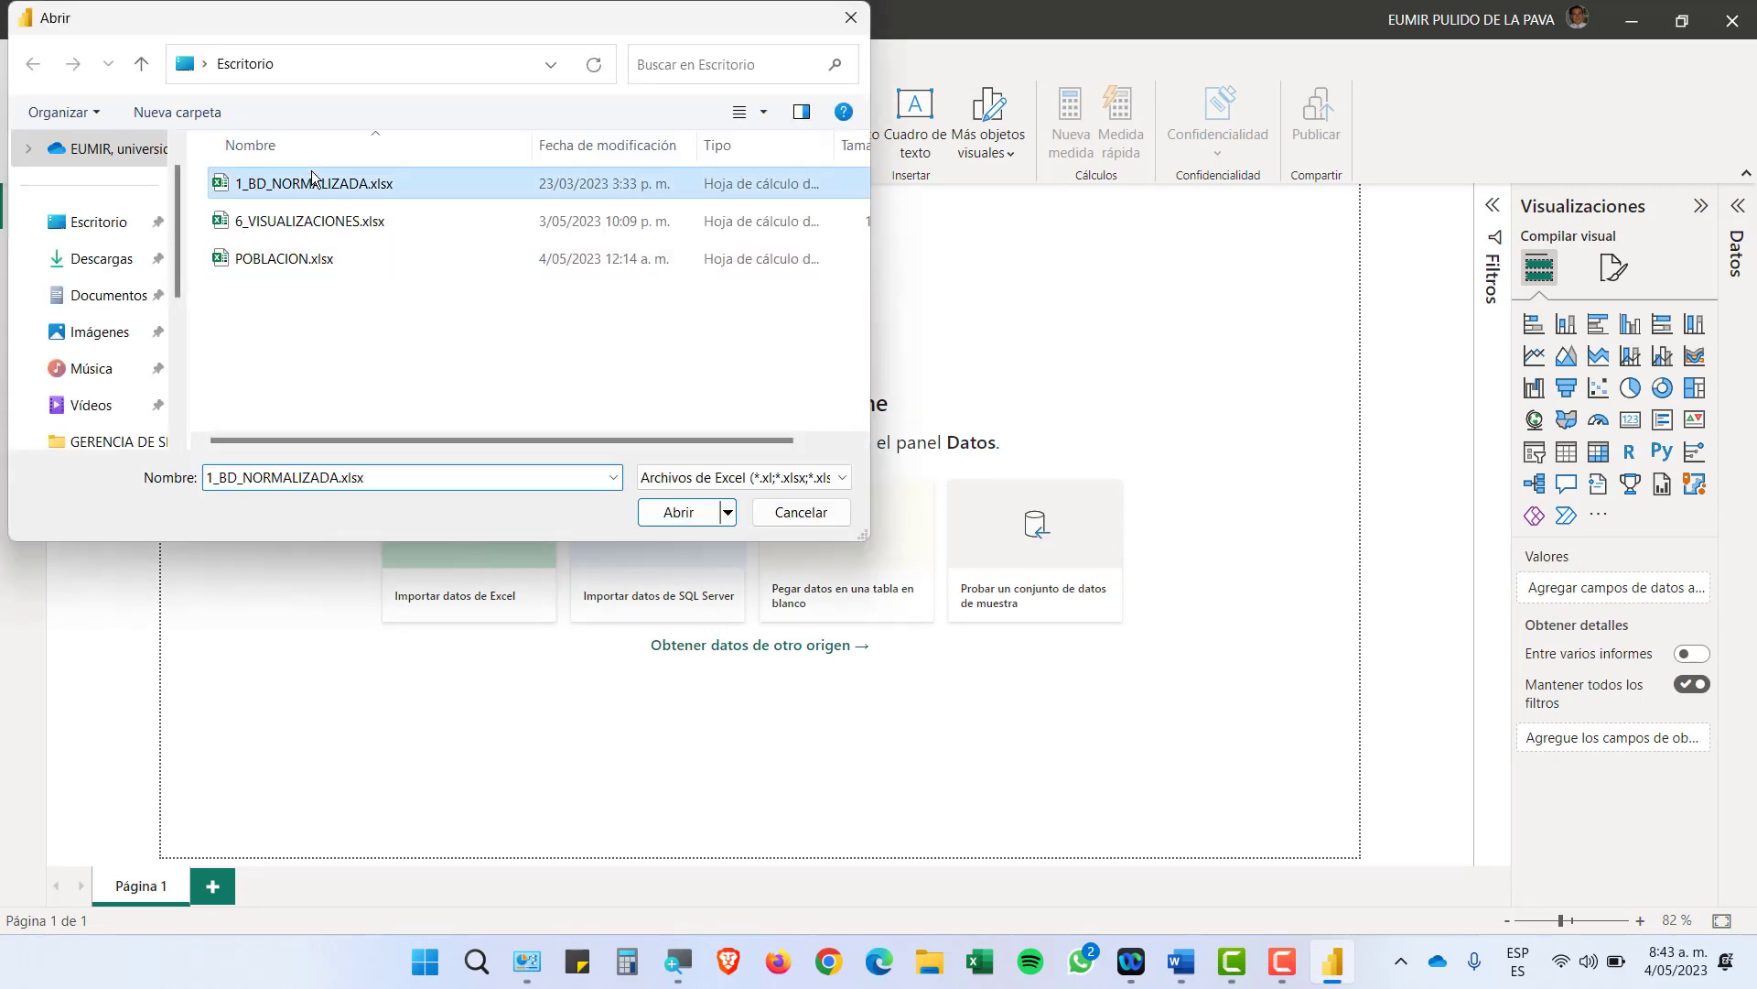
pyautogui.click(678, 514)
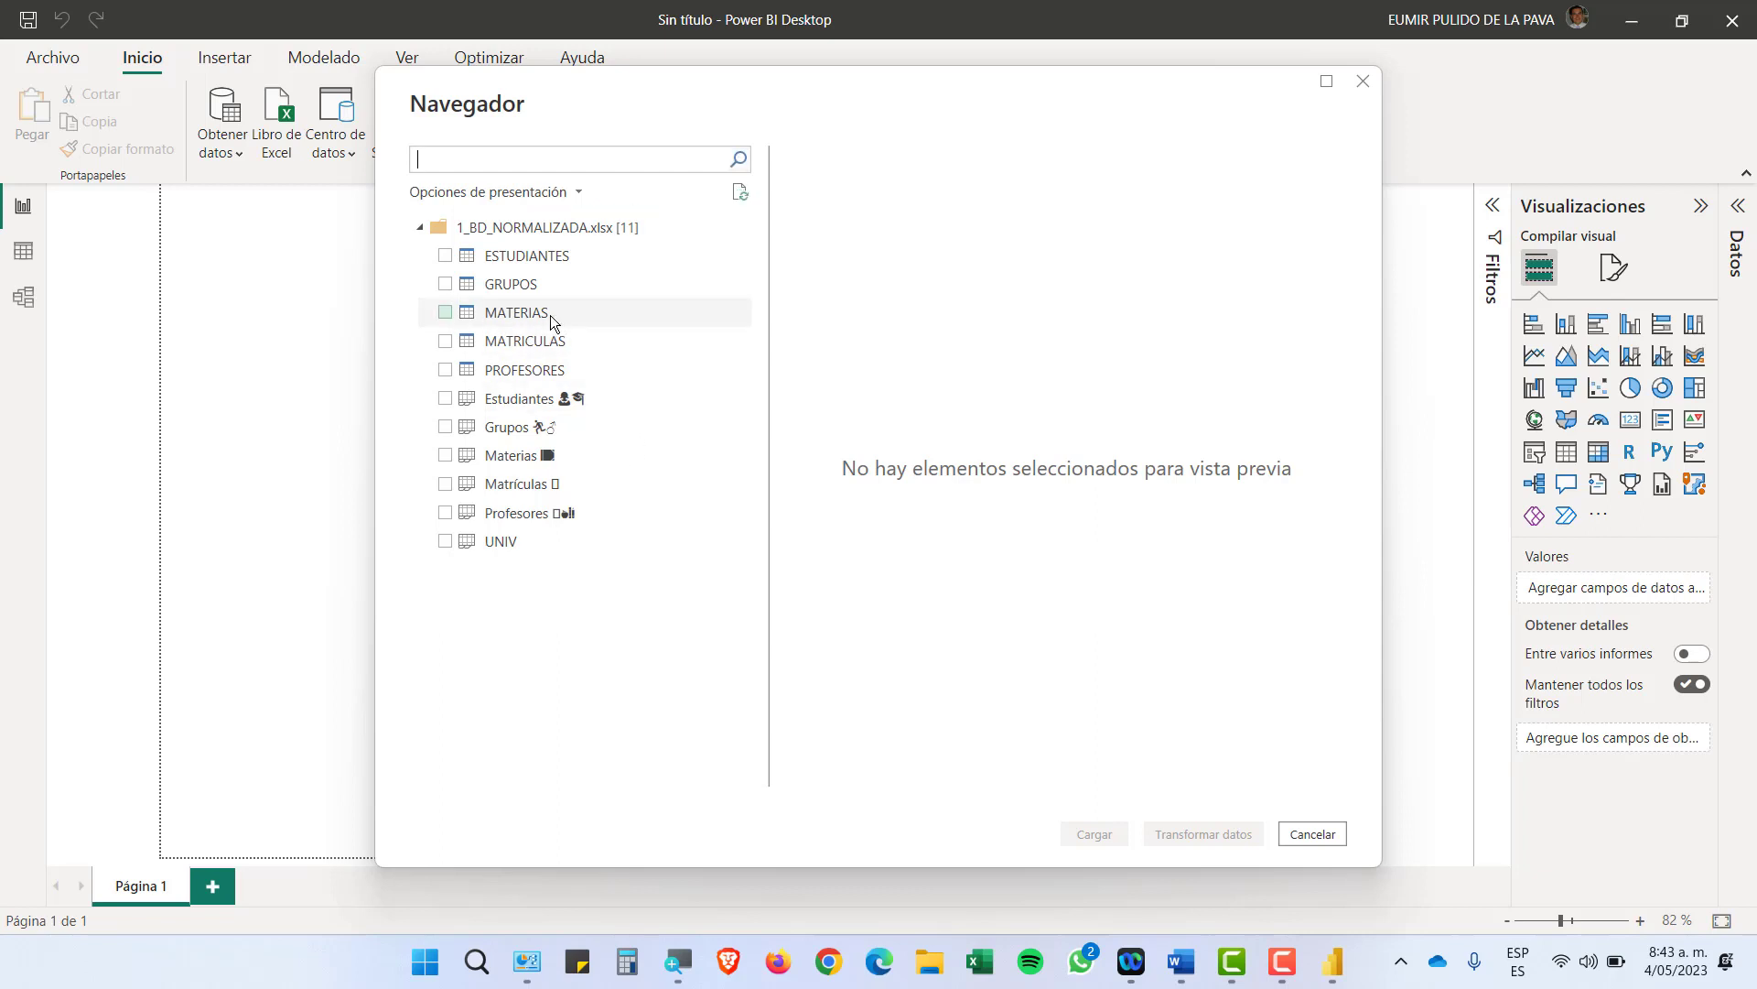
# Magnify the list of workbook tables and sheets with Lupa and preview the Estudiantes sheet
pyautogui.click(678, 961)
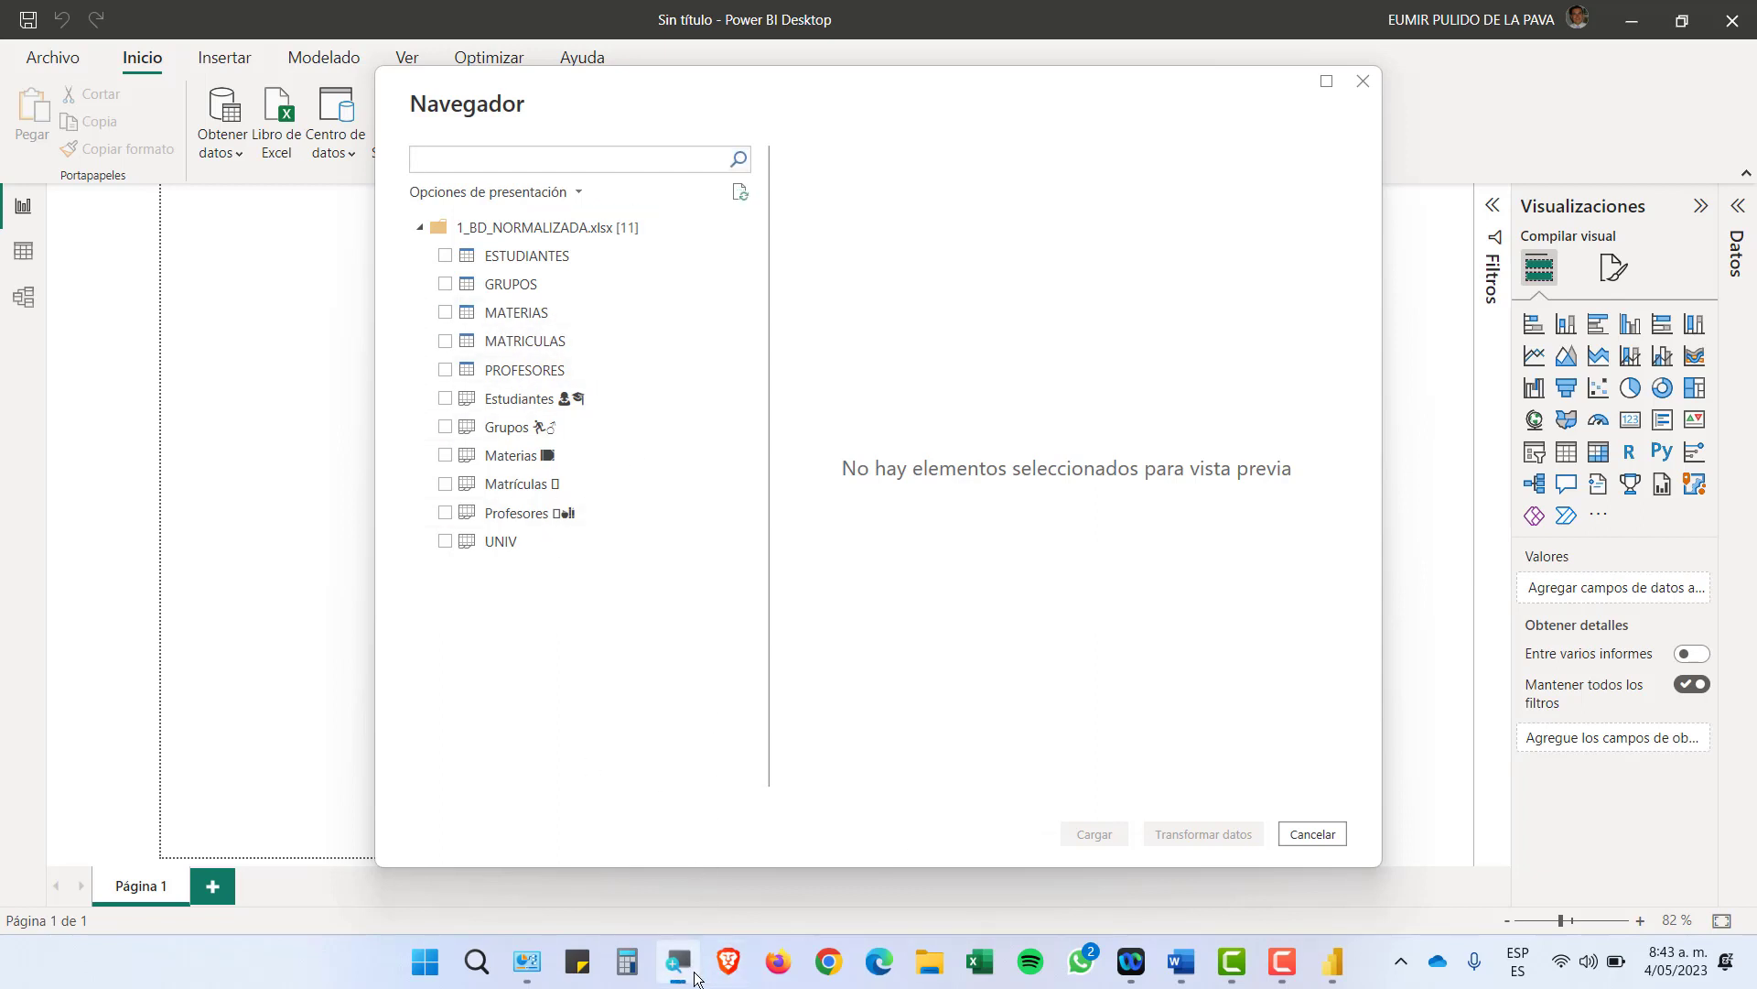
pyautogui.click(1119, 902)
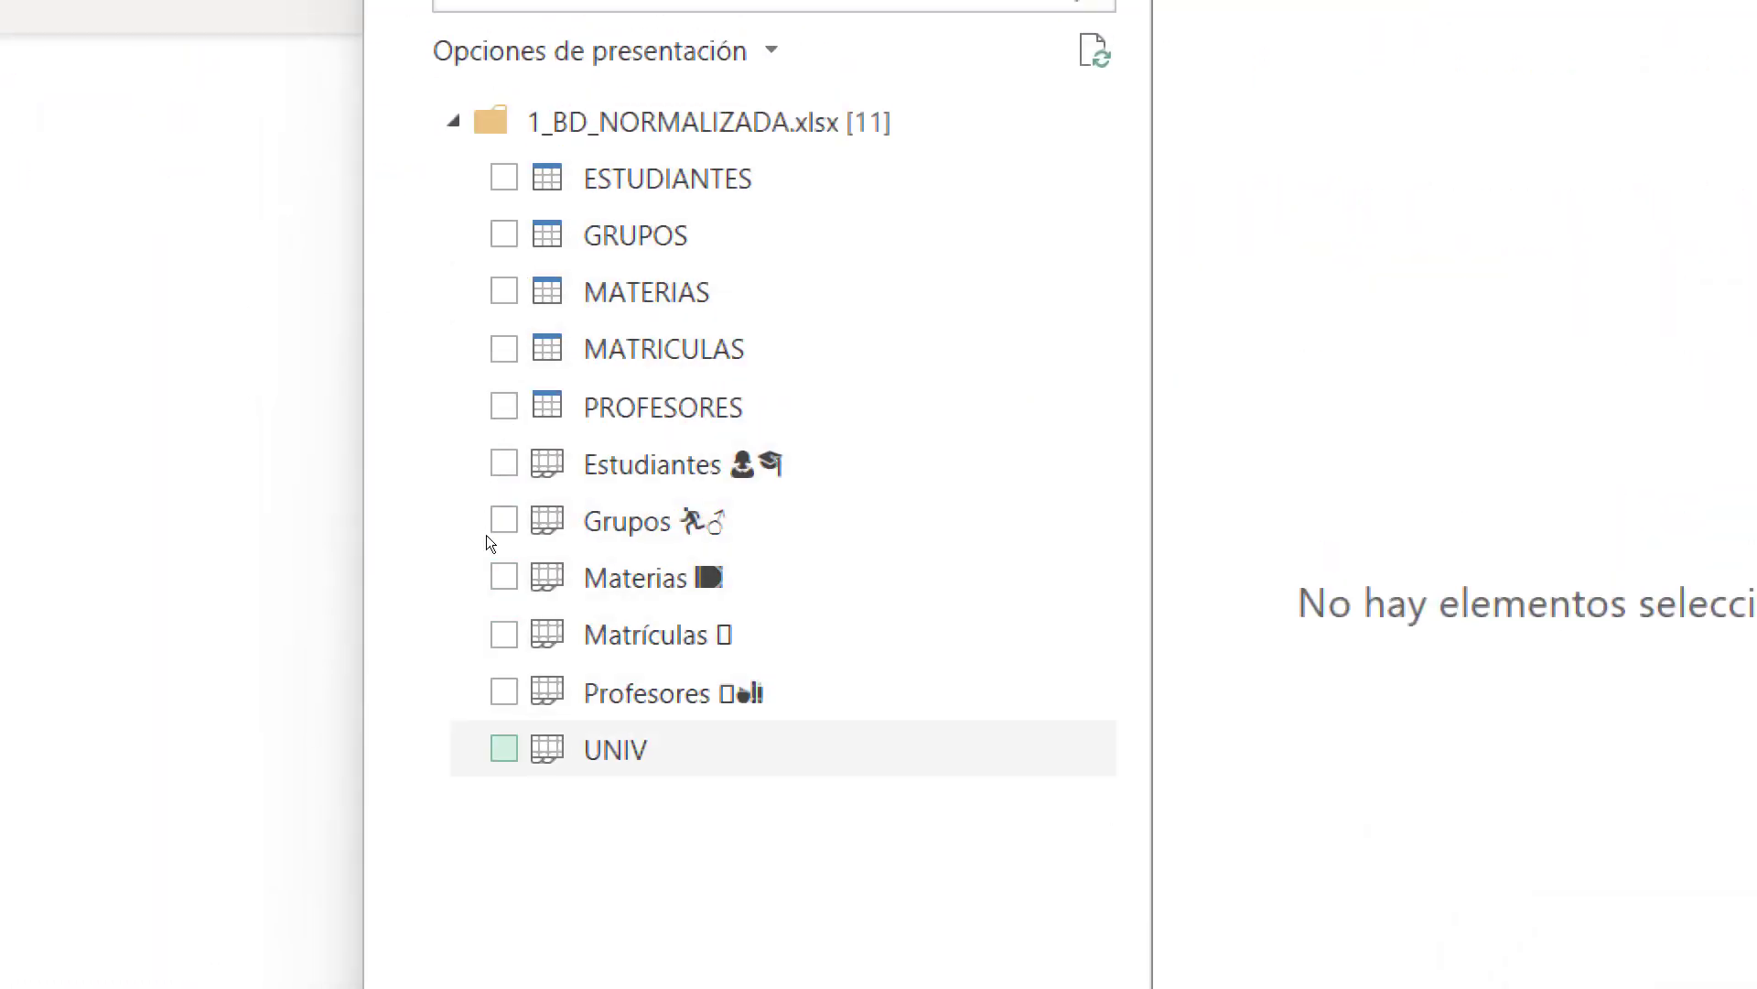
pyautogui.click(498, 261)
pyautogui.click(529, 410)
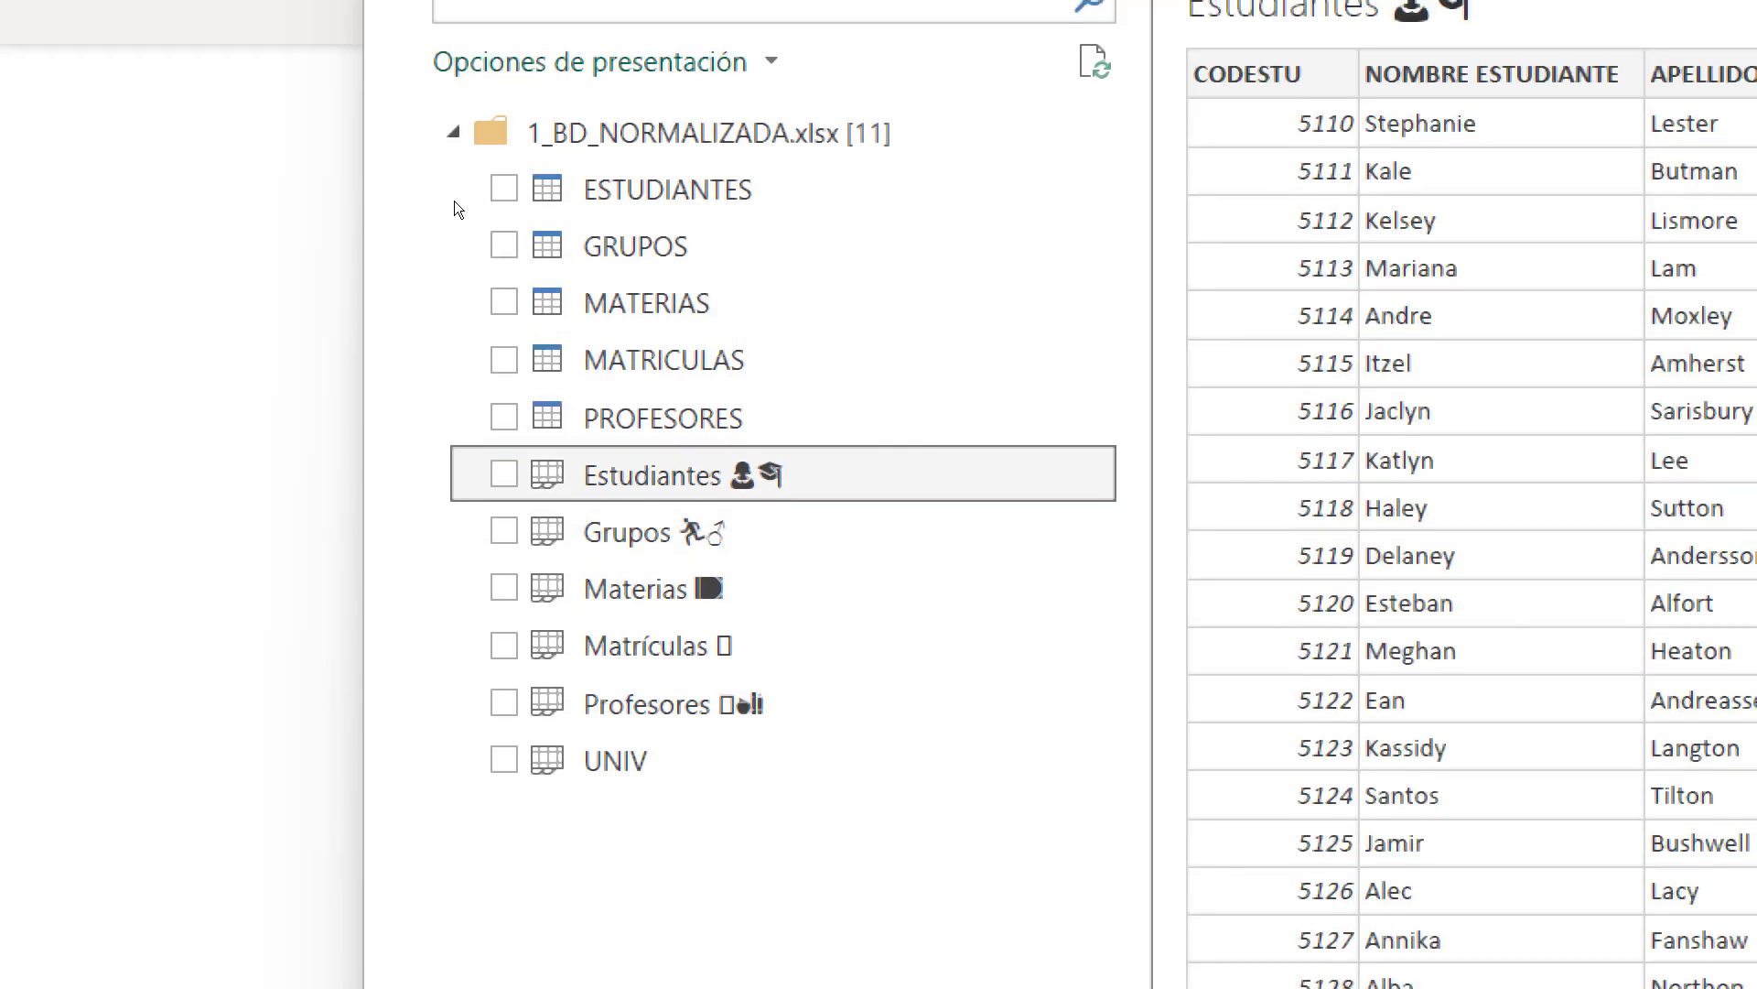
# Select the tables ESTUDIANTES, GRUPOS, MATERIAS, MATRICULAS and PROFESORES plus the UNIV sheet, and load them into the report
pyautogui.click(505, 260)
pyautogui.press('space')
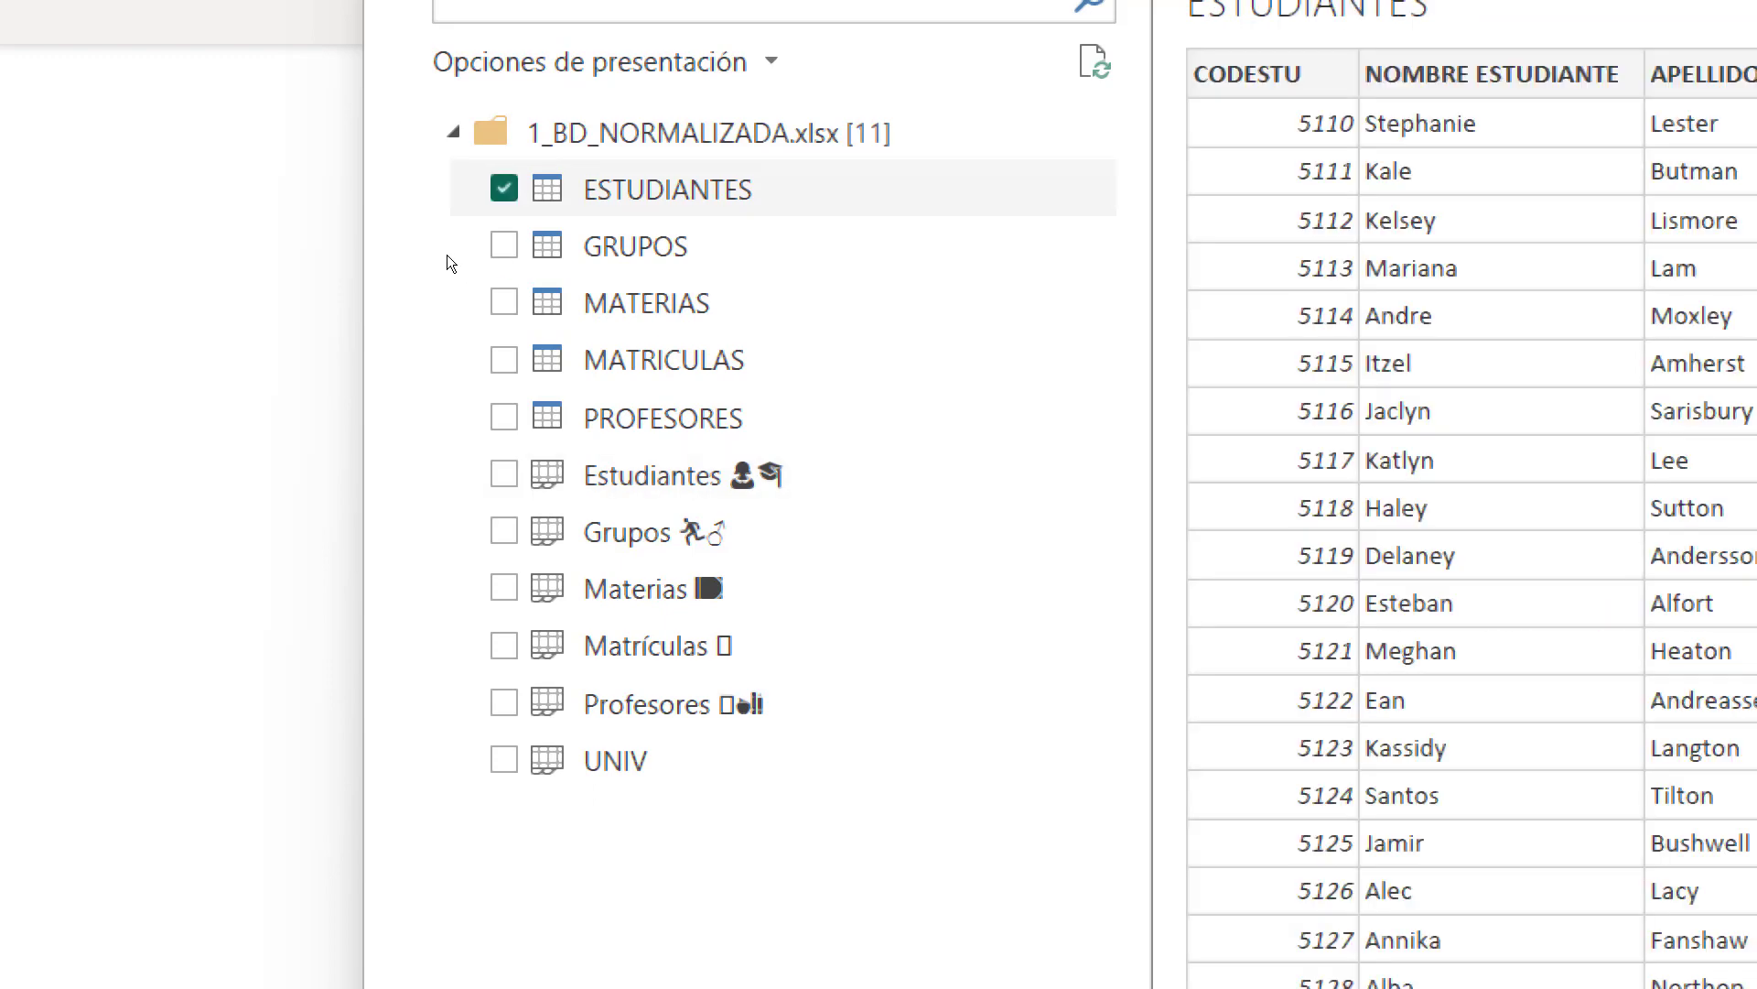
pyautogui.click(451, 269)
pyautogui.click(449, 315)
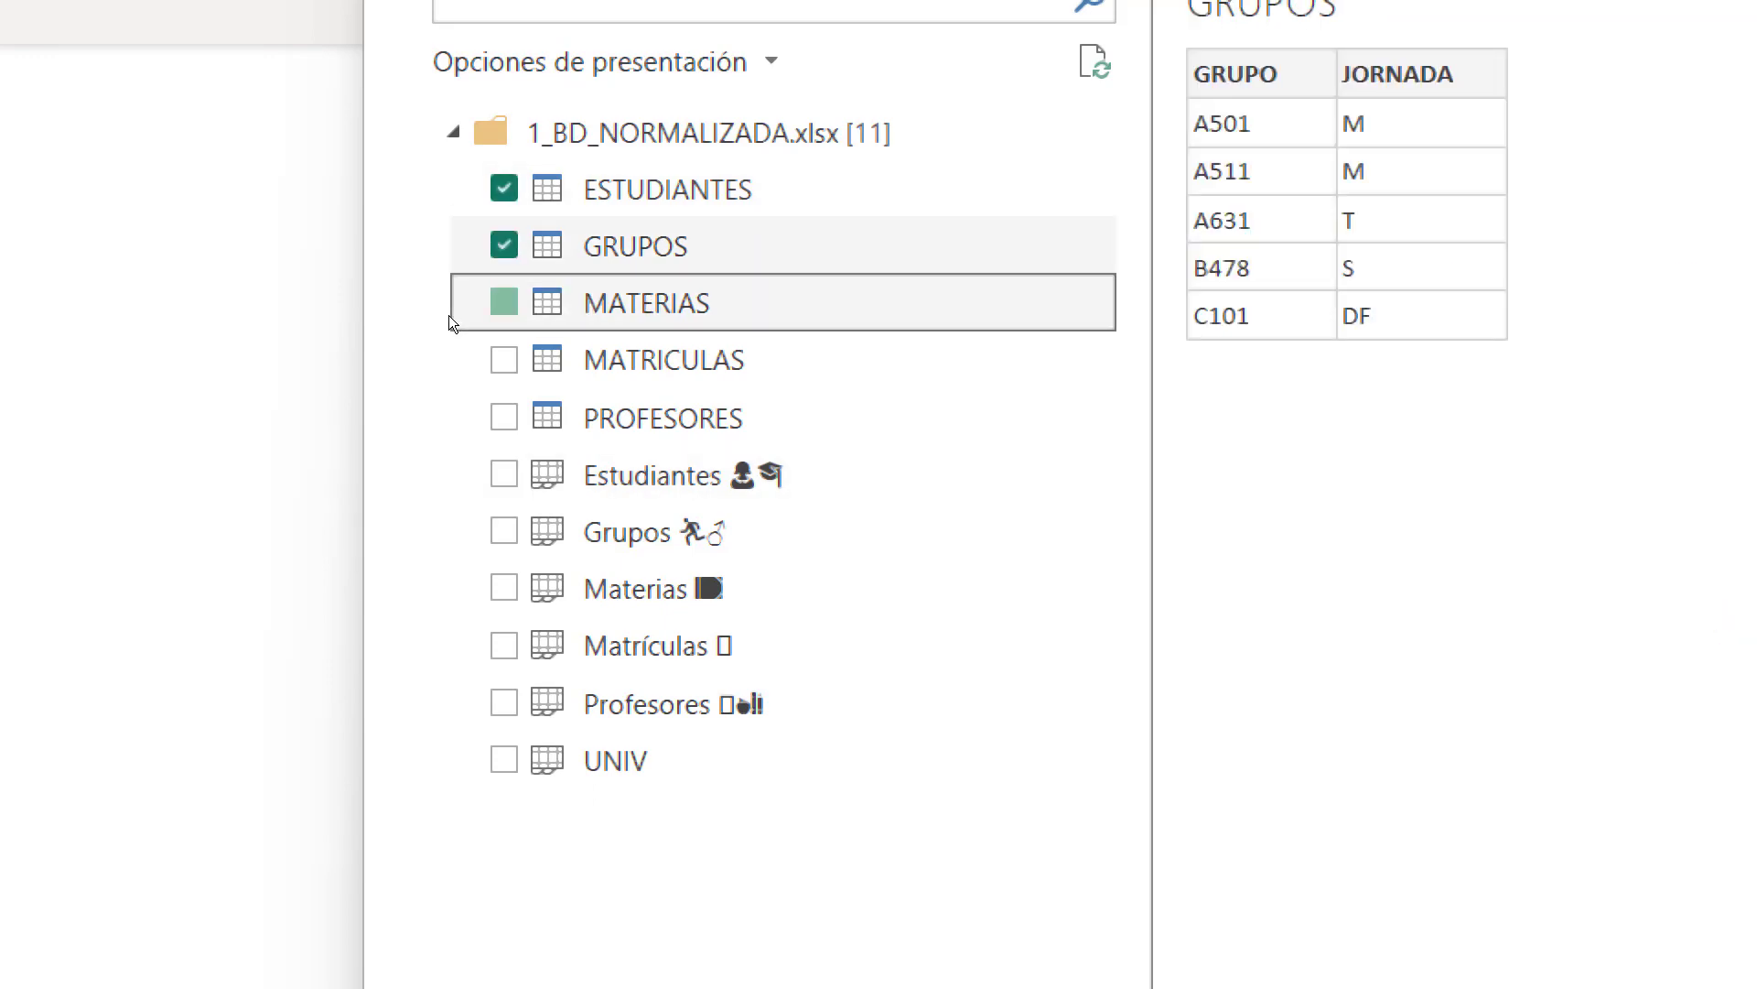
pyautogui.click(448, 356)
pyautogui.click(448, 374)
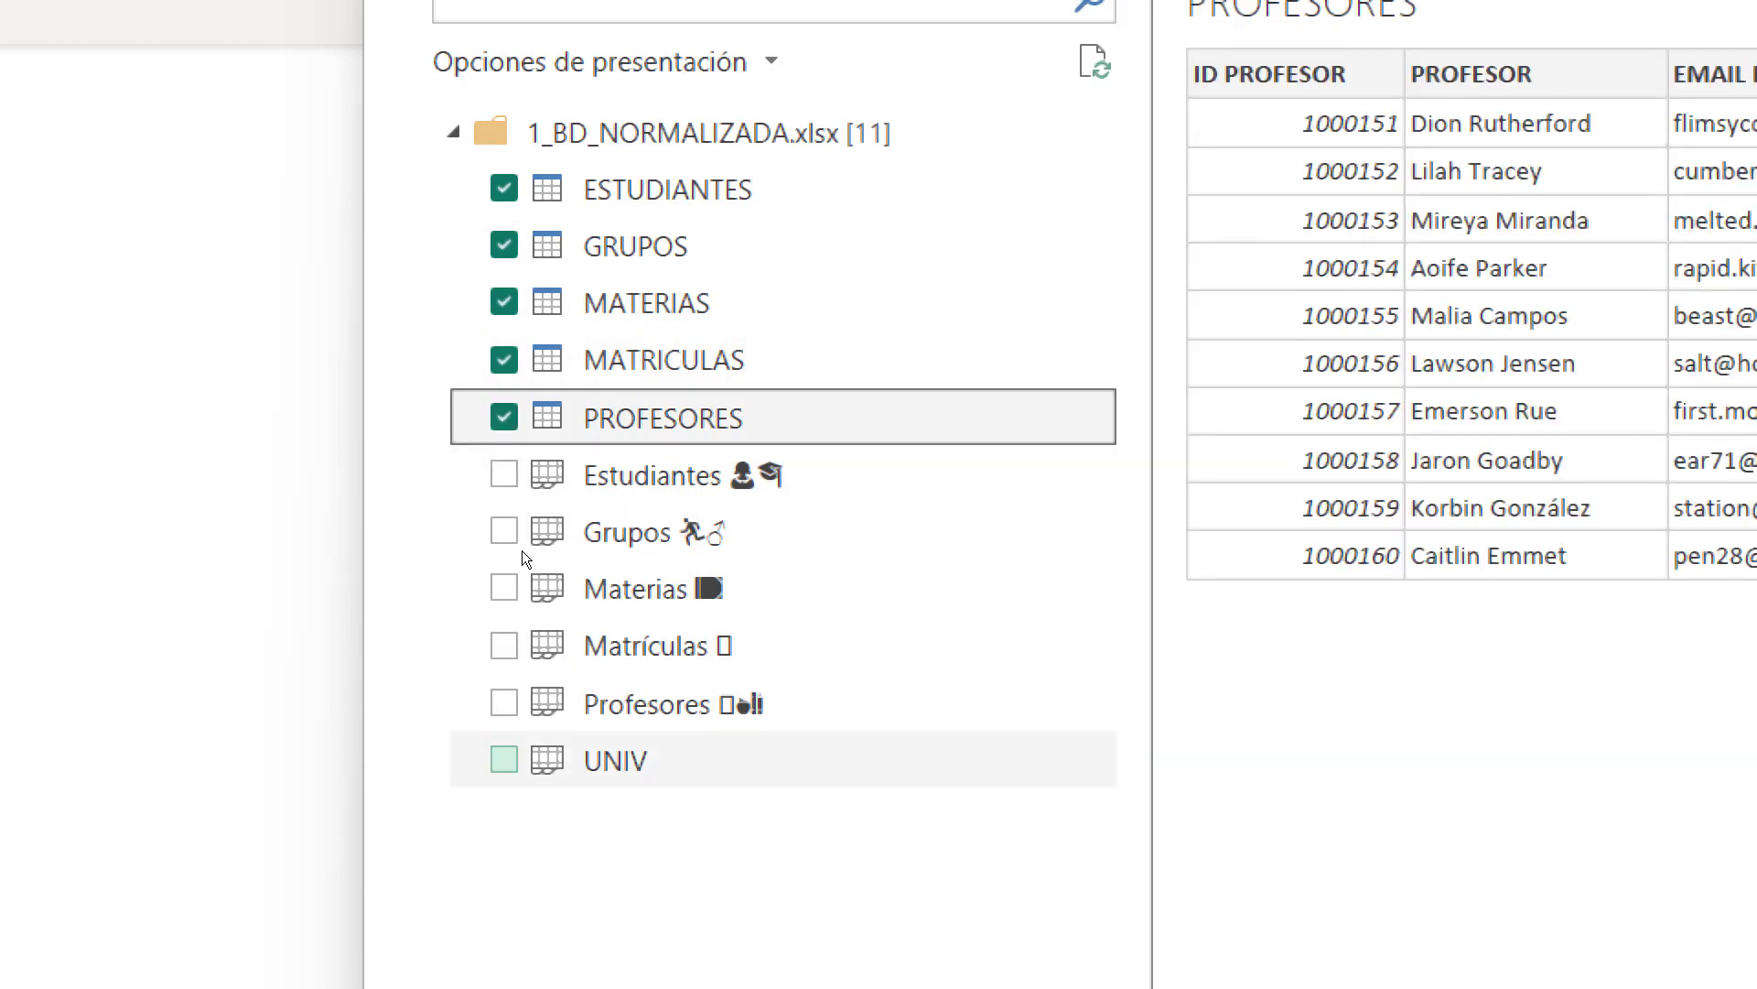
pyautogui.click(504, 760)
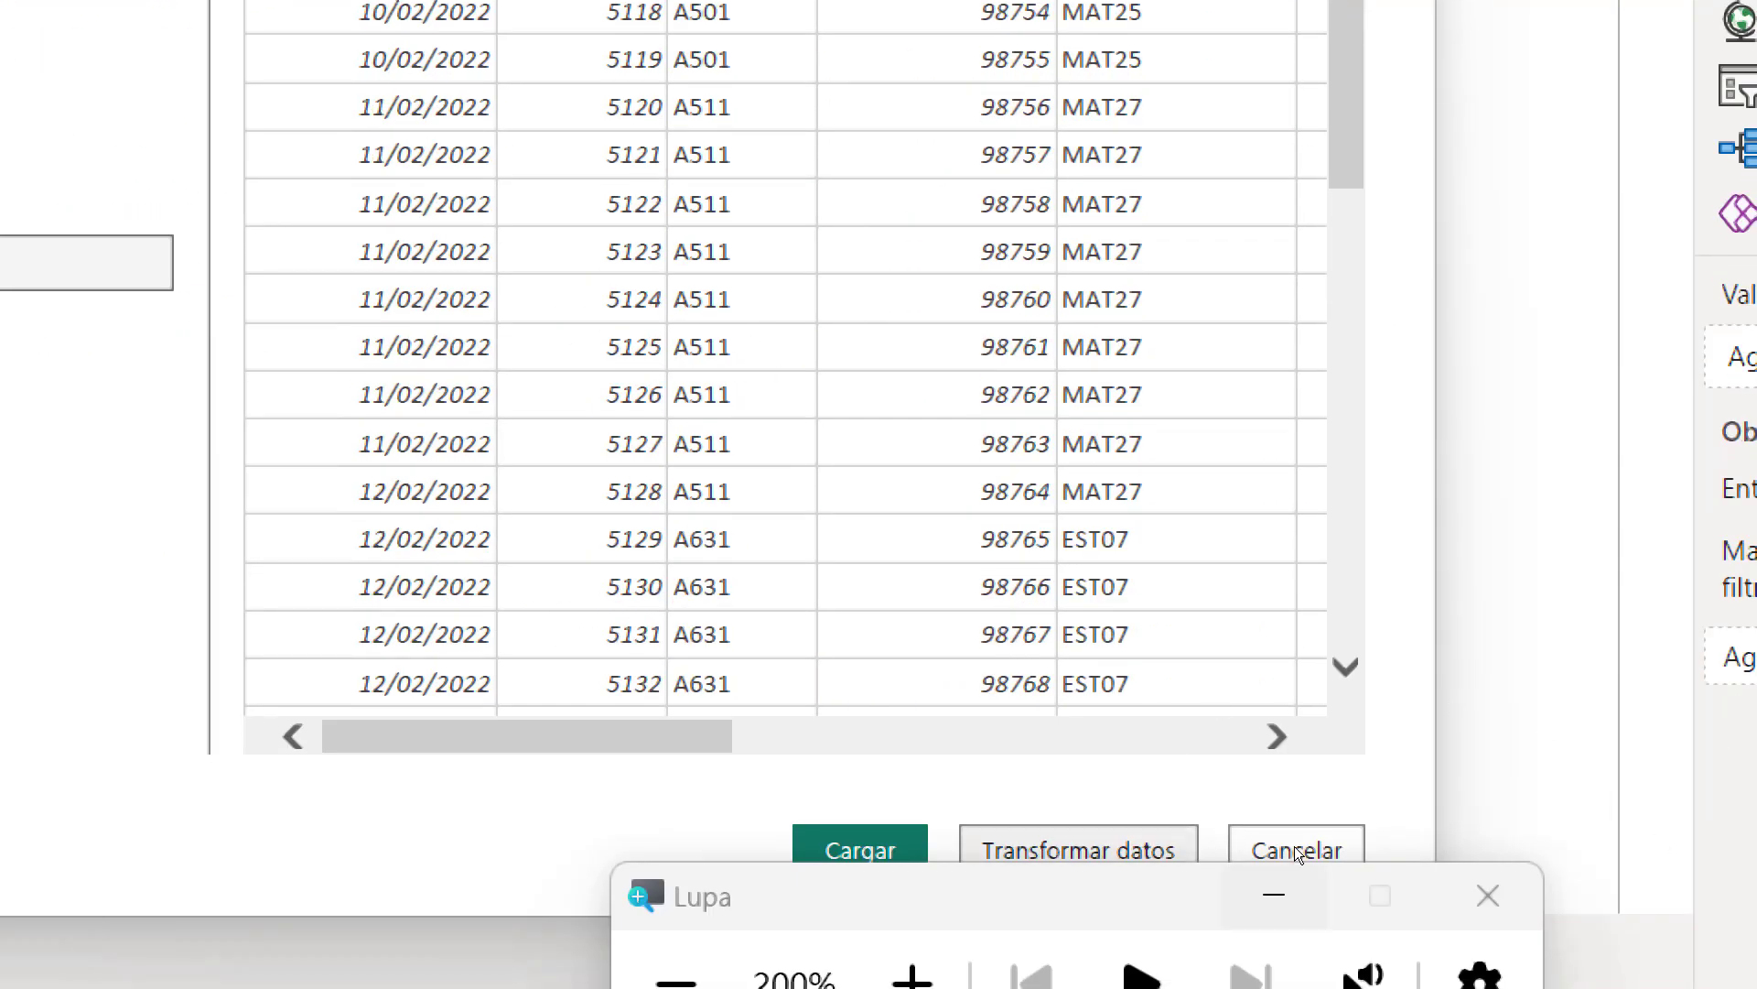
pyautogui.click(1104, 833)
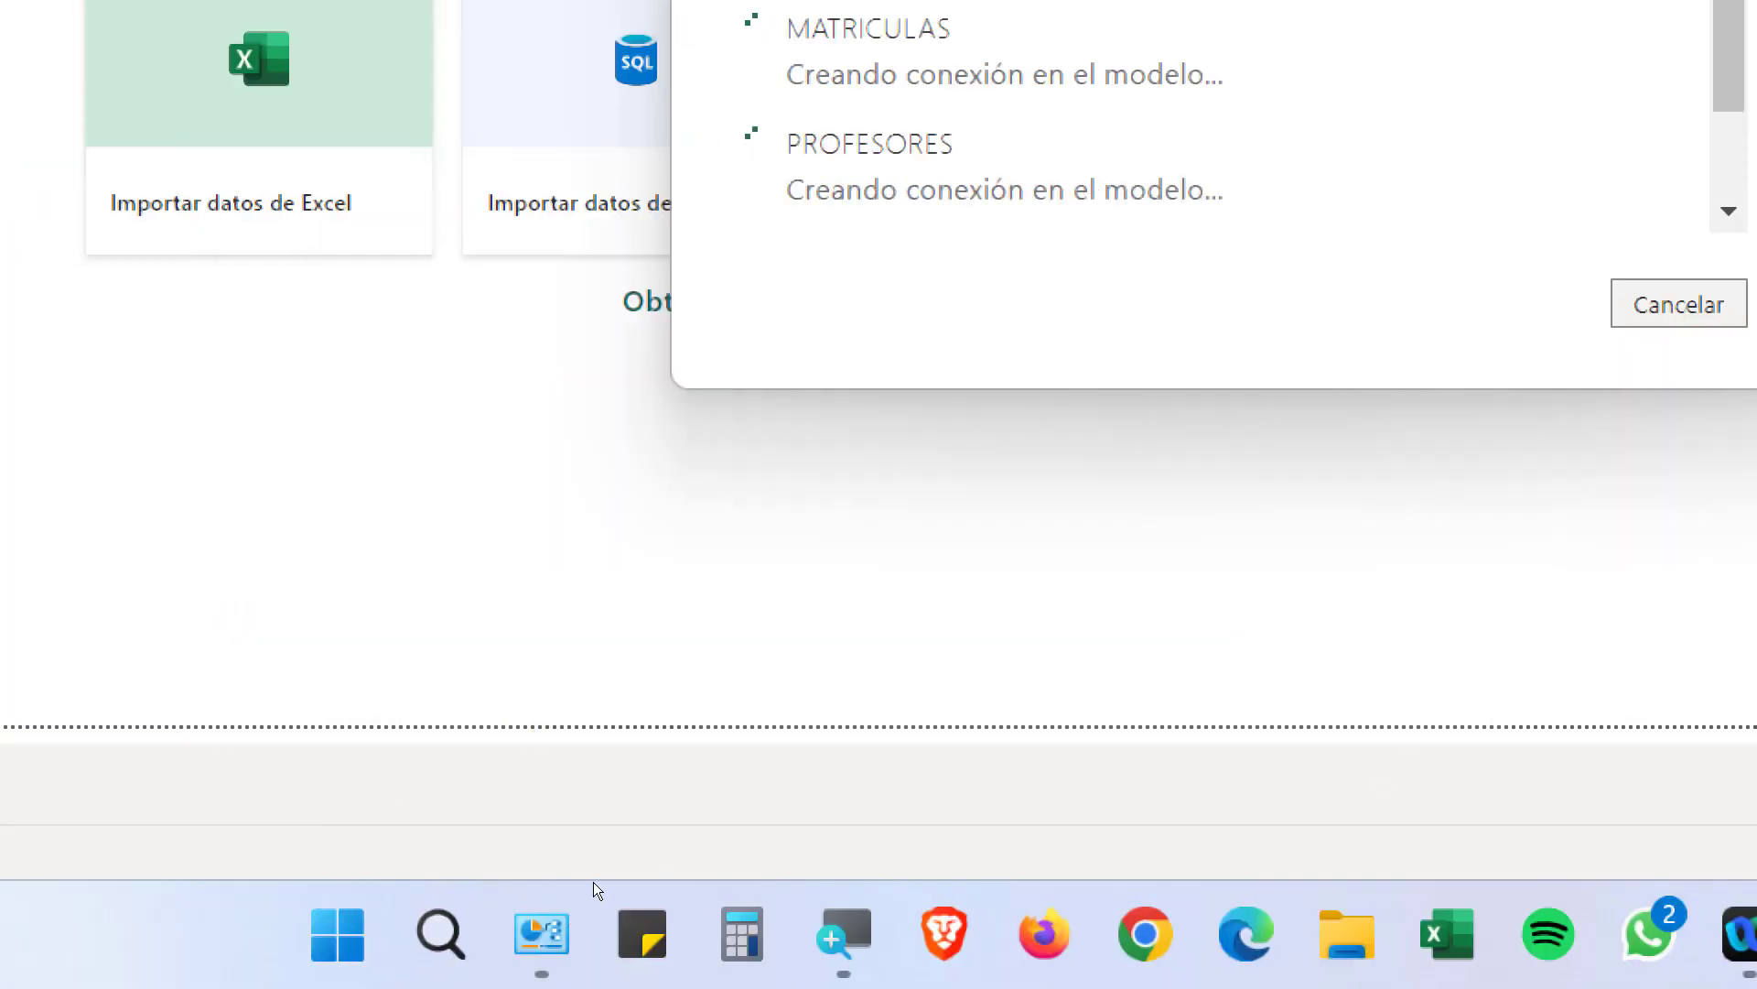
# Return the Lupa magnification to 100% and minimize the Lupa window
pyautogui.click(843, 934)
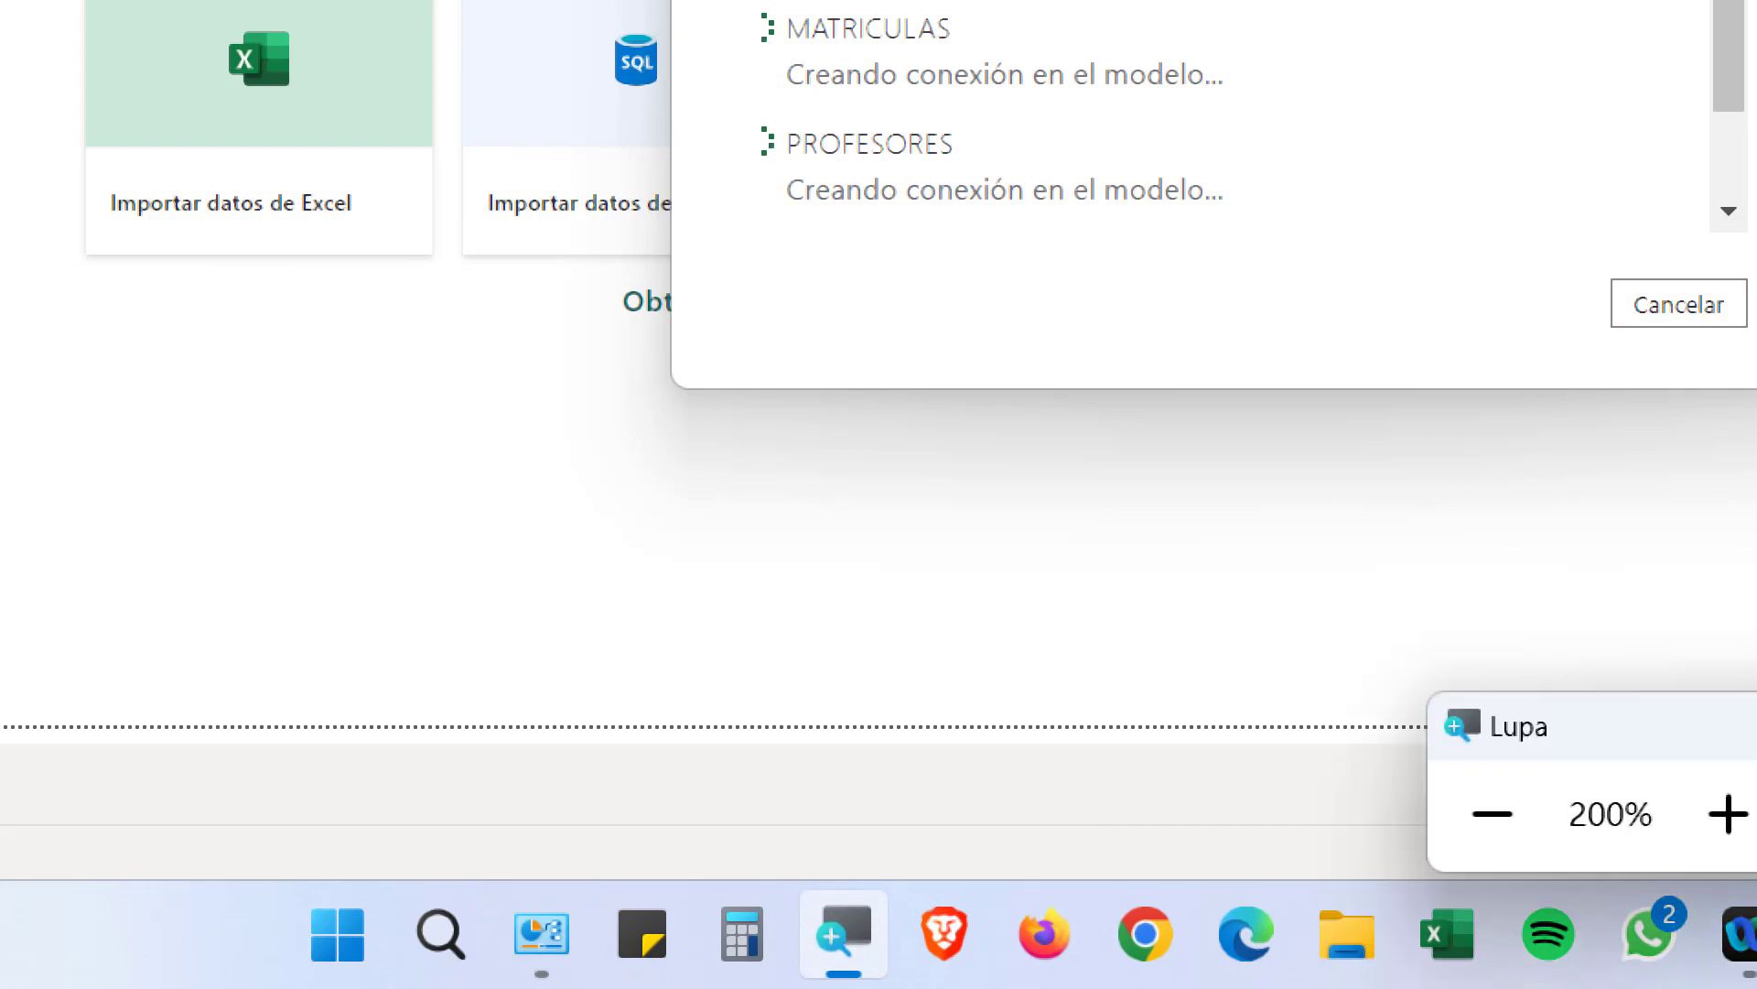
pyautogui.click(1492, 814)
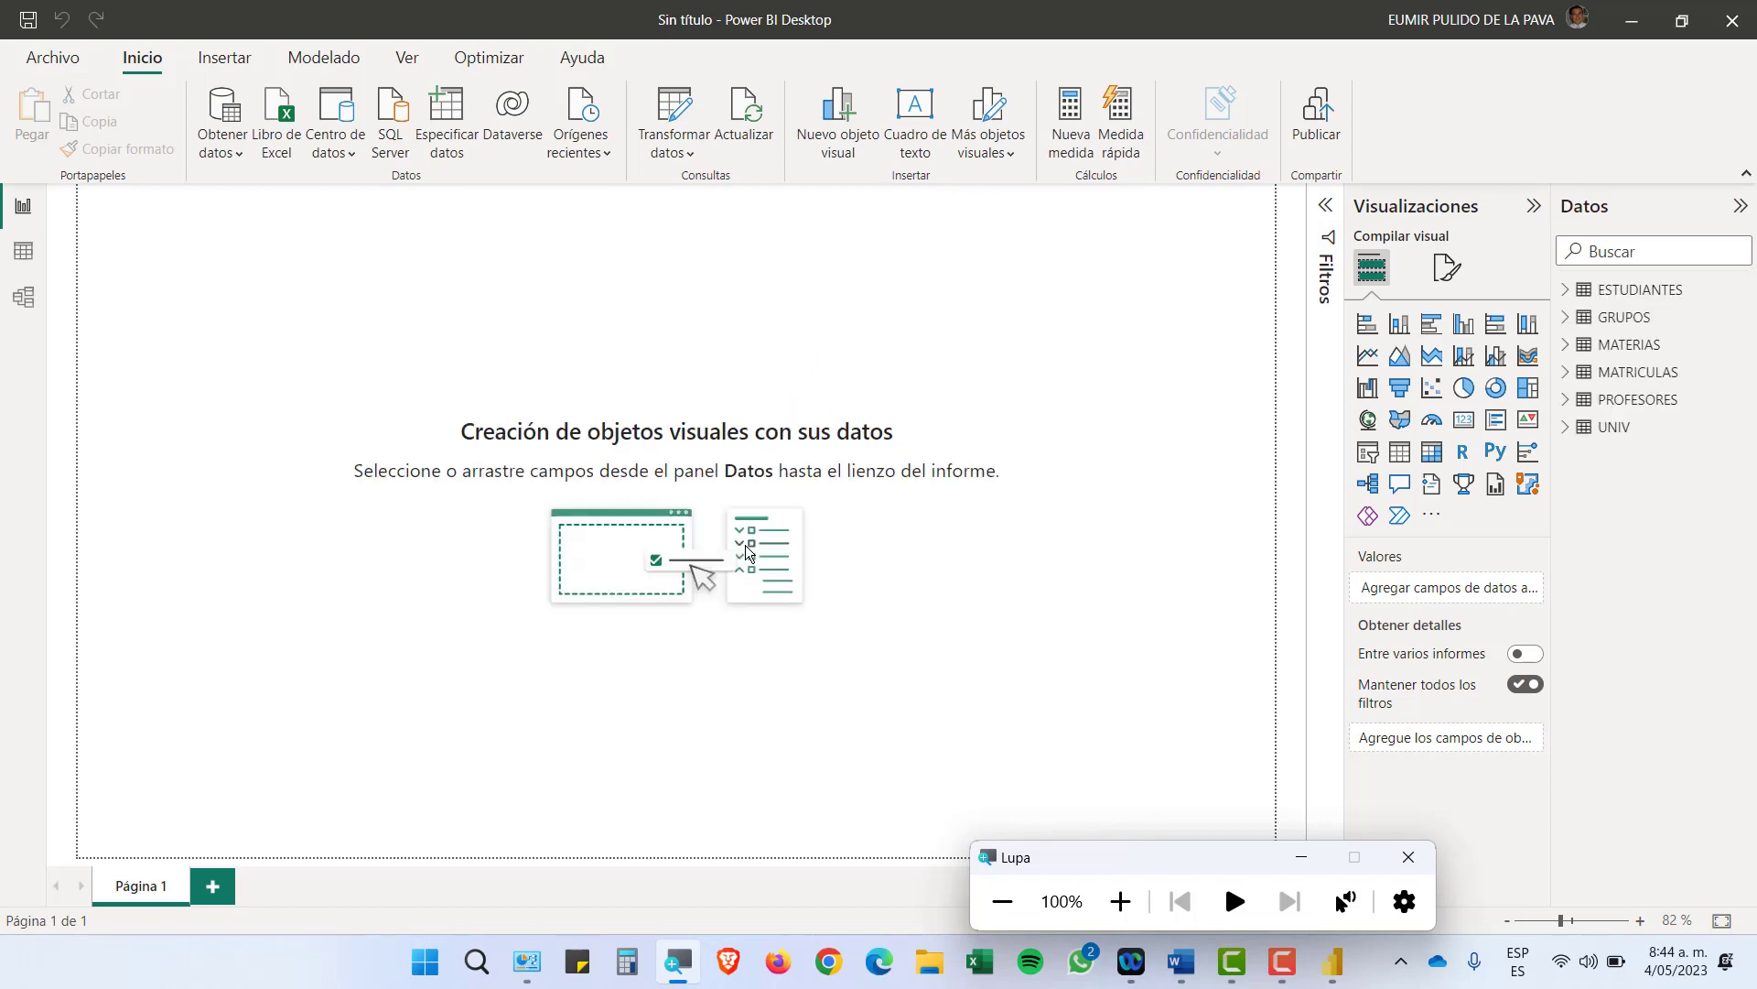
pyautogui.click(1303, 858)
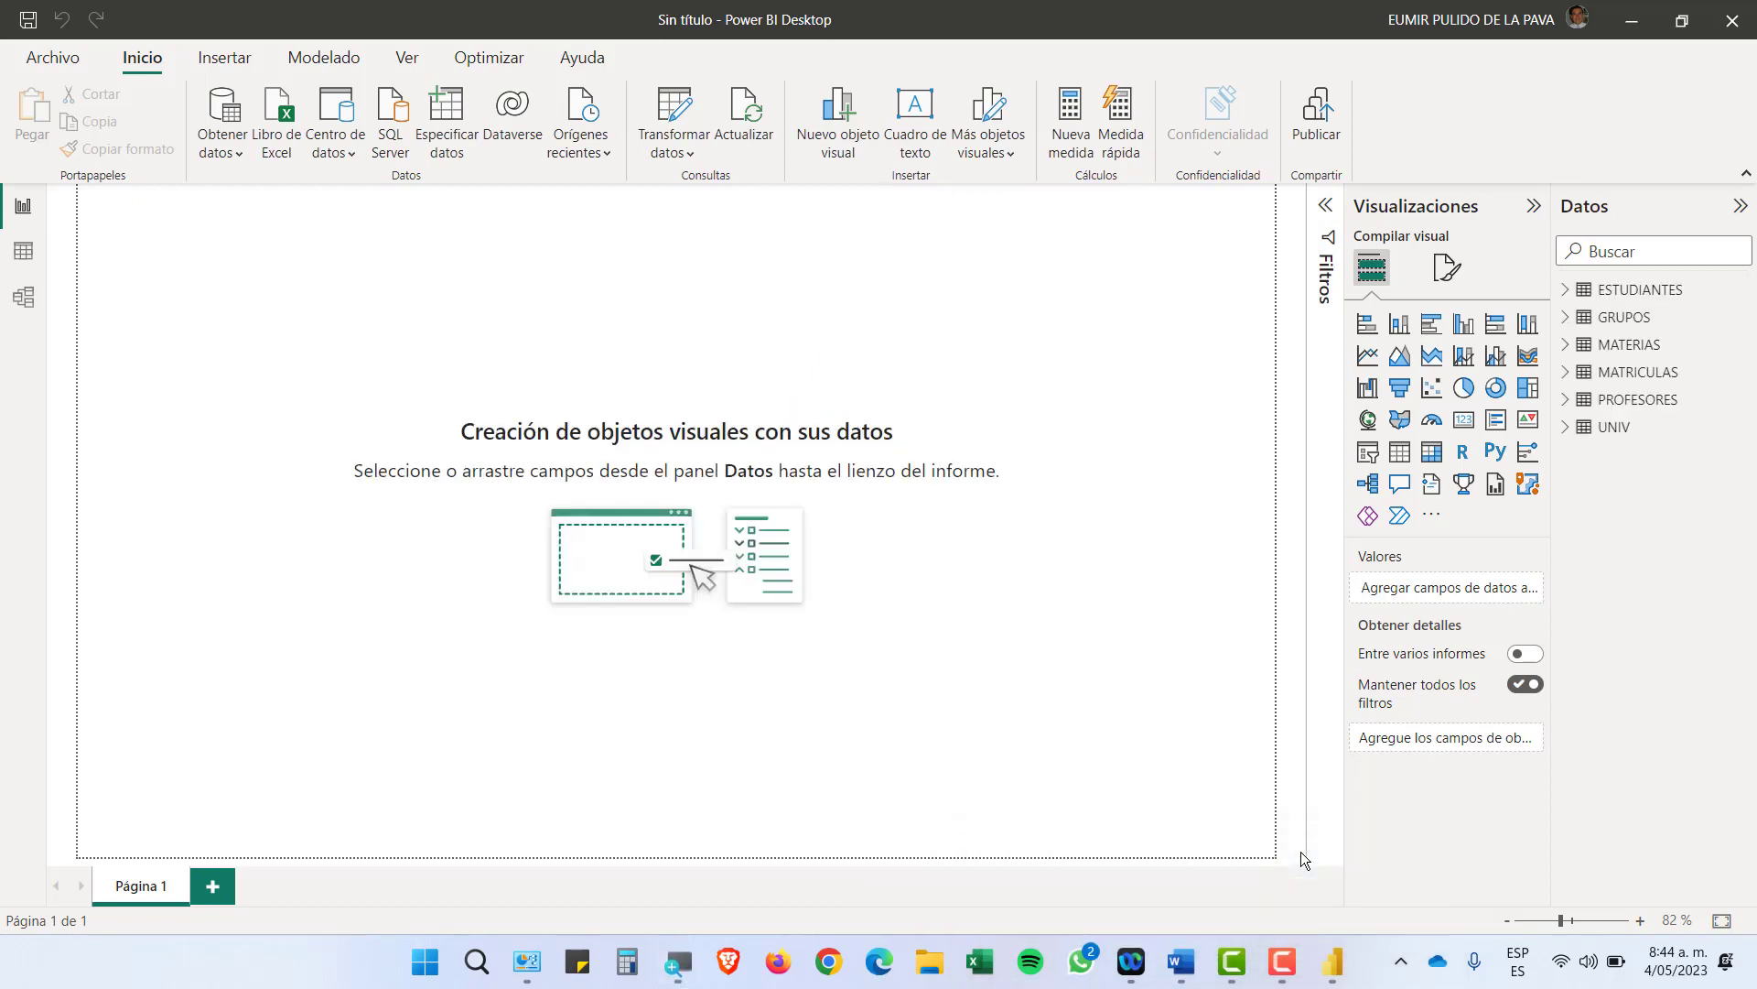
# Review the loaded rows of GRUPOS, MATERIAS, MATRICULAS, PROFESORES and UNIV in the table view, dismissing the CCleaner notification
pyautogui.click(24, 253)
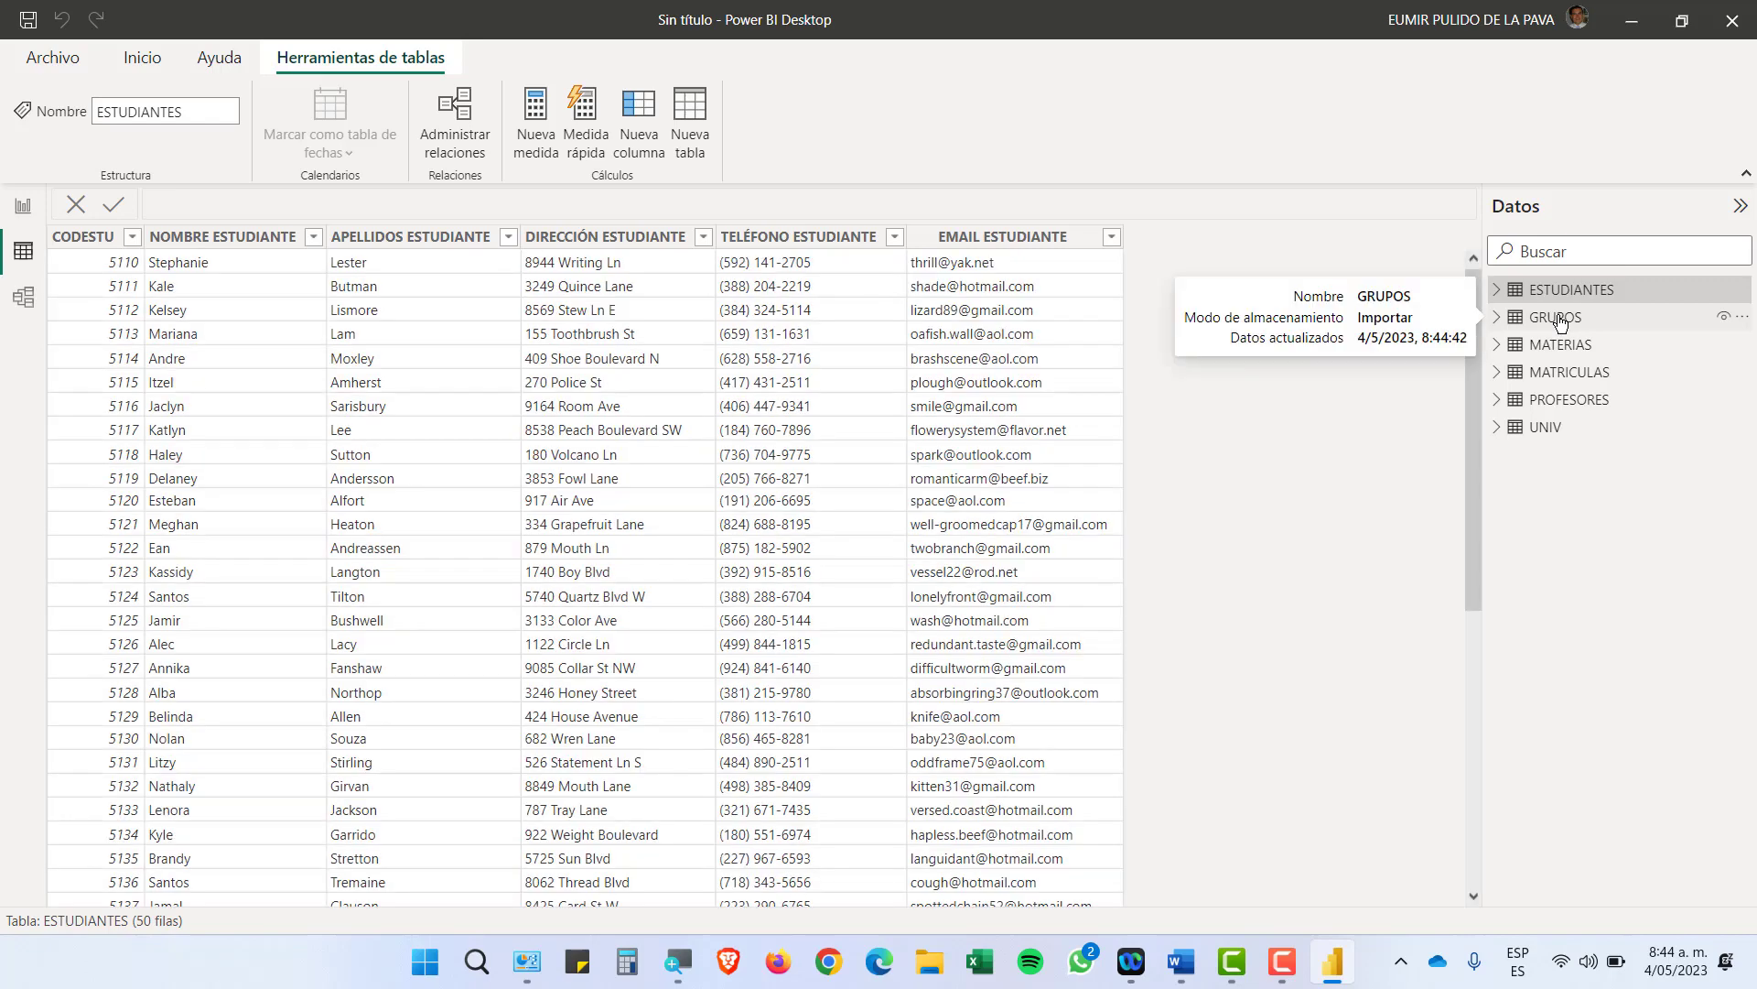
pyautogui.click(1559, 318)
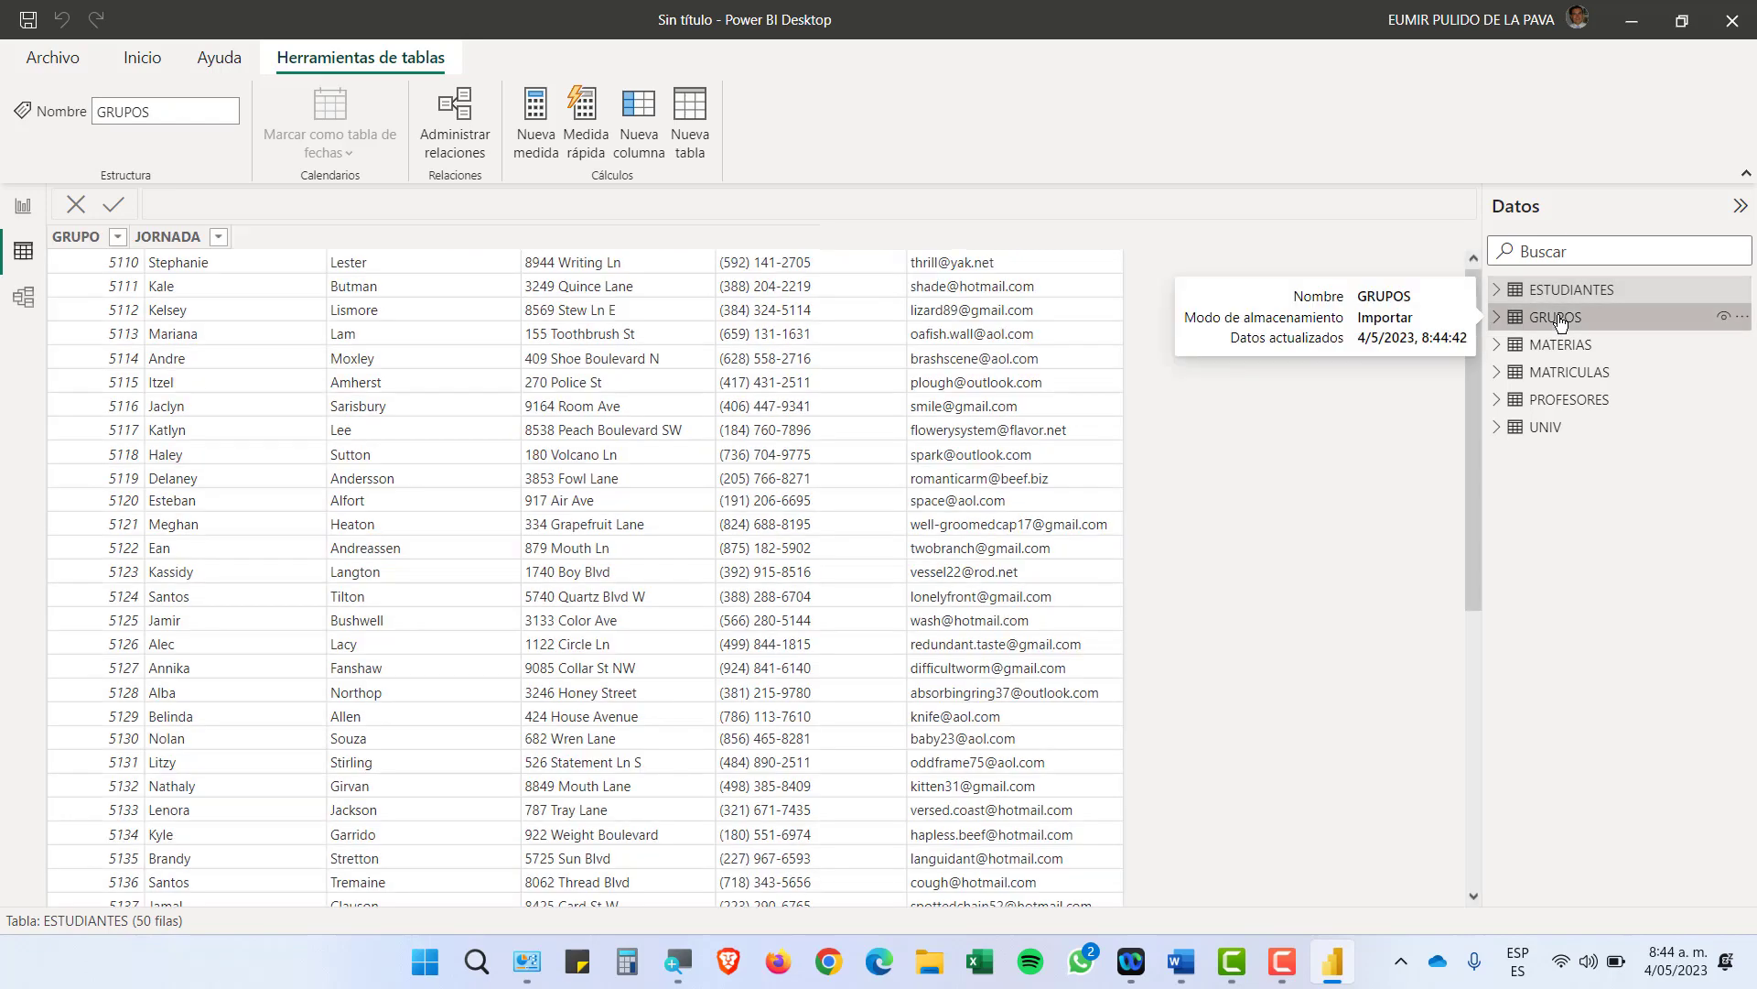
pyautogui.click(1564, 346)
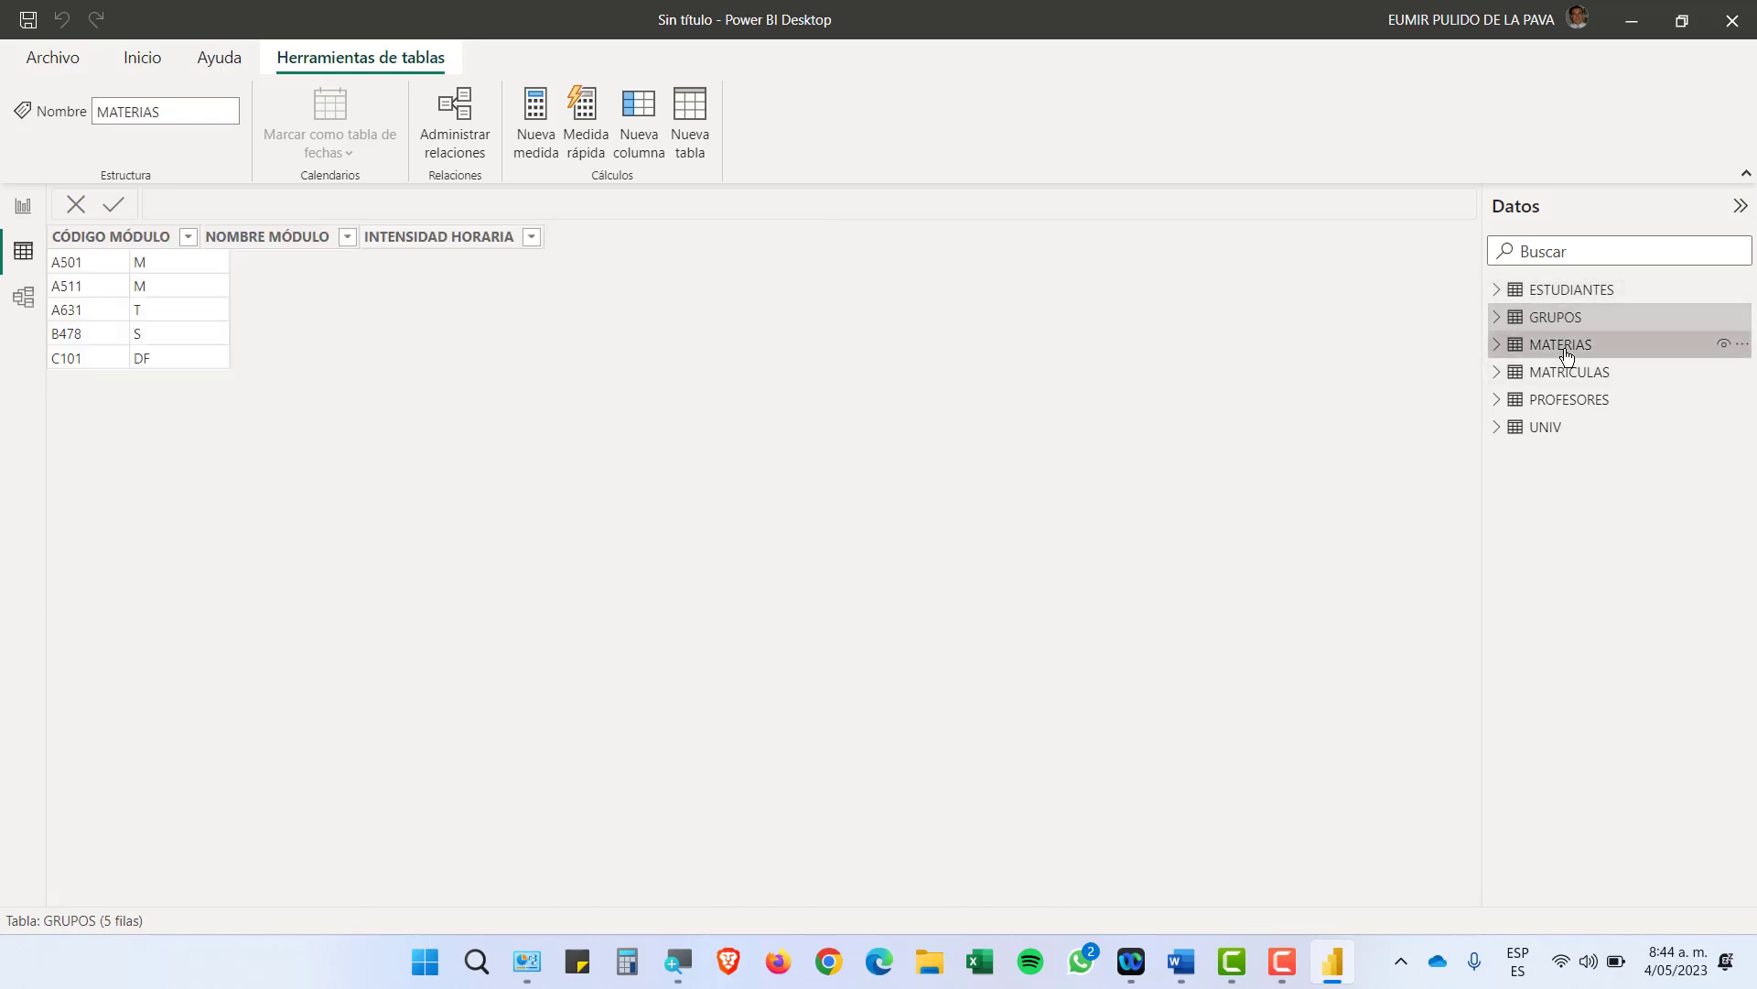
pyautogui.click(1562, 373)
pyautogui.click(1559, 408)
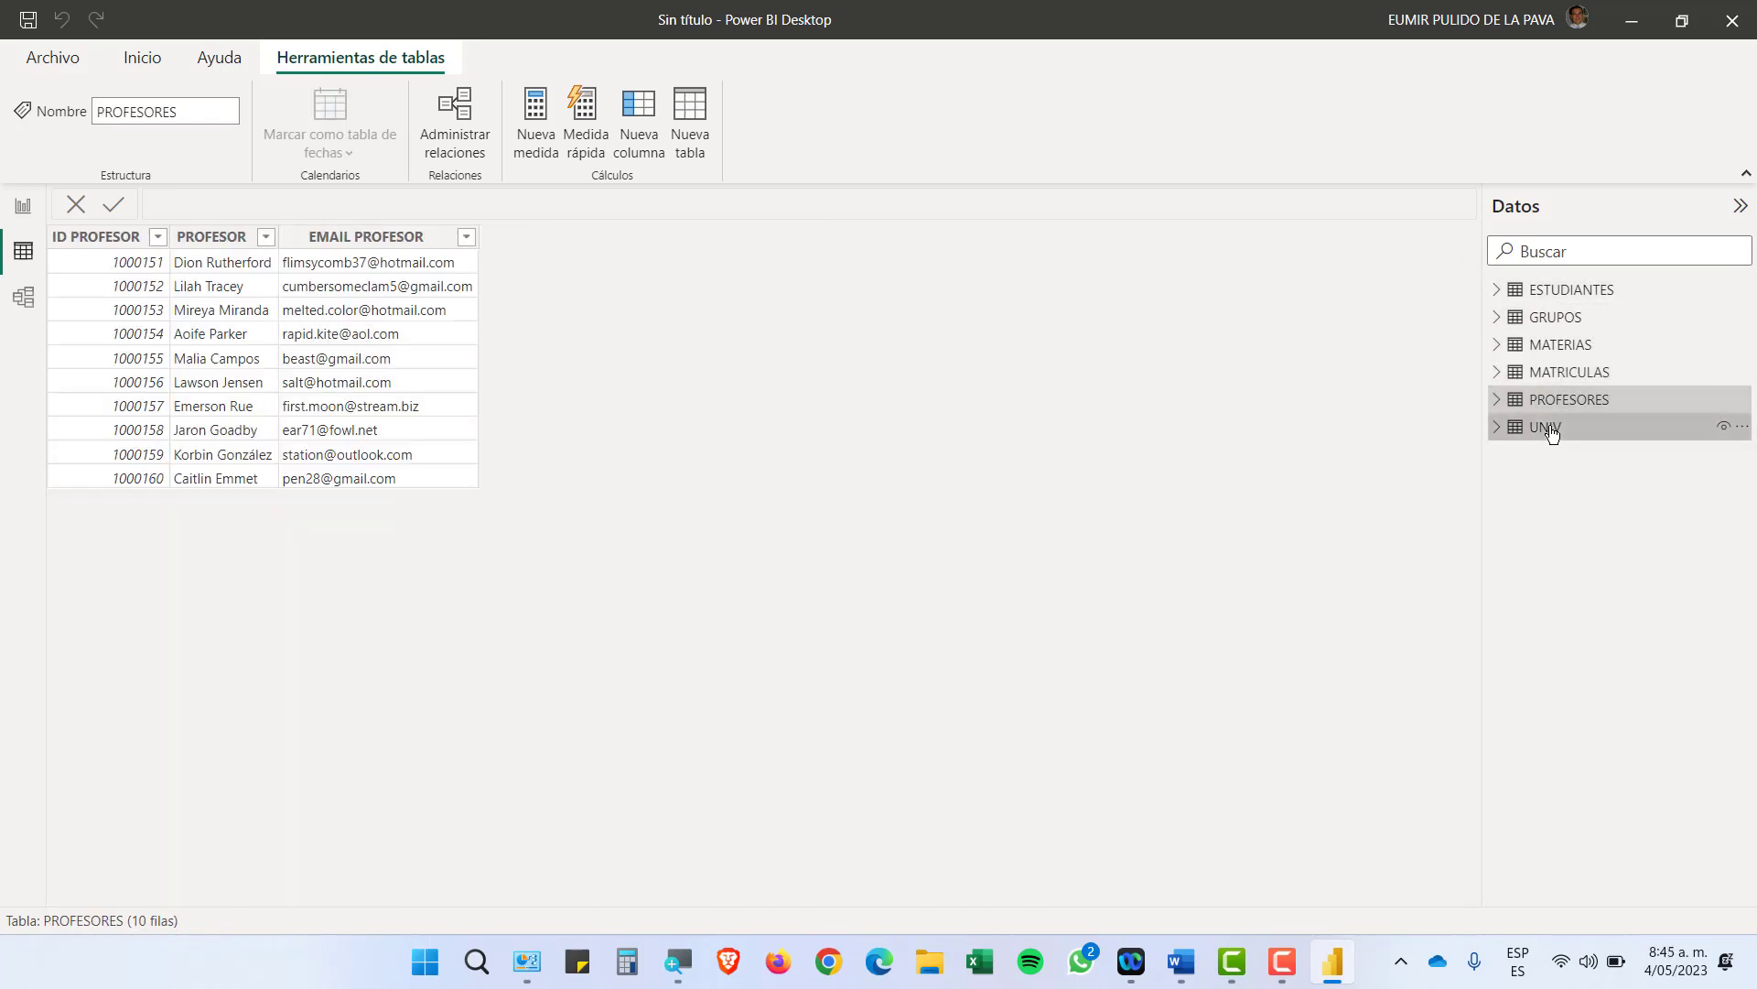
pyautogui.click(1549, 427)
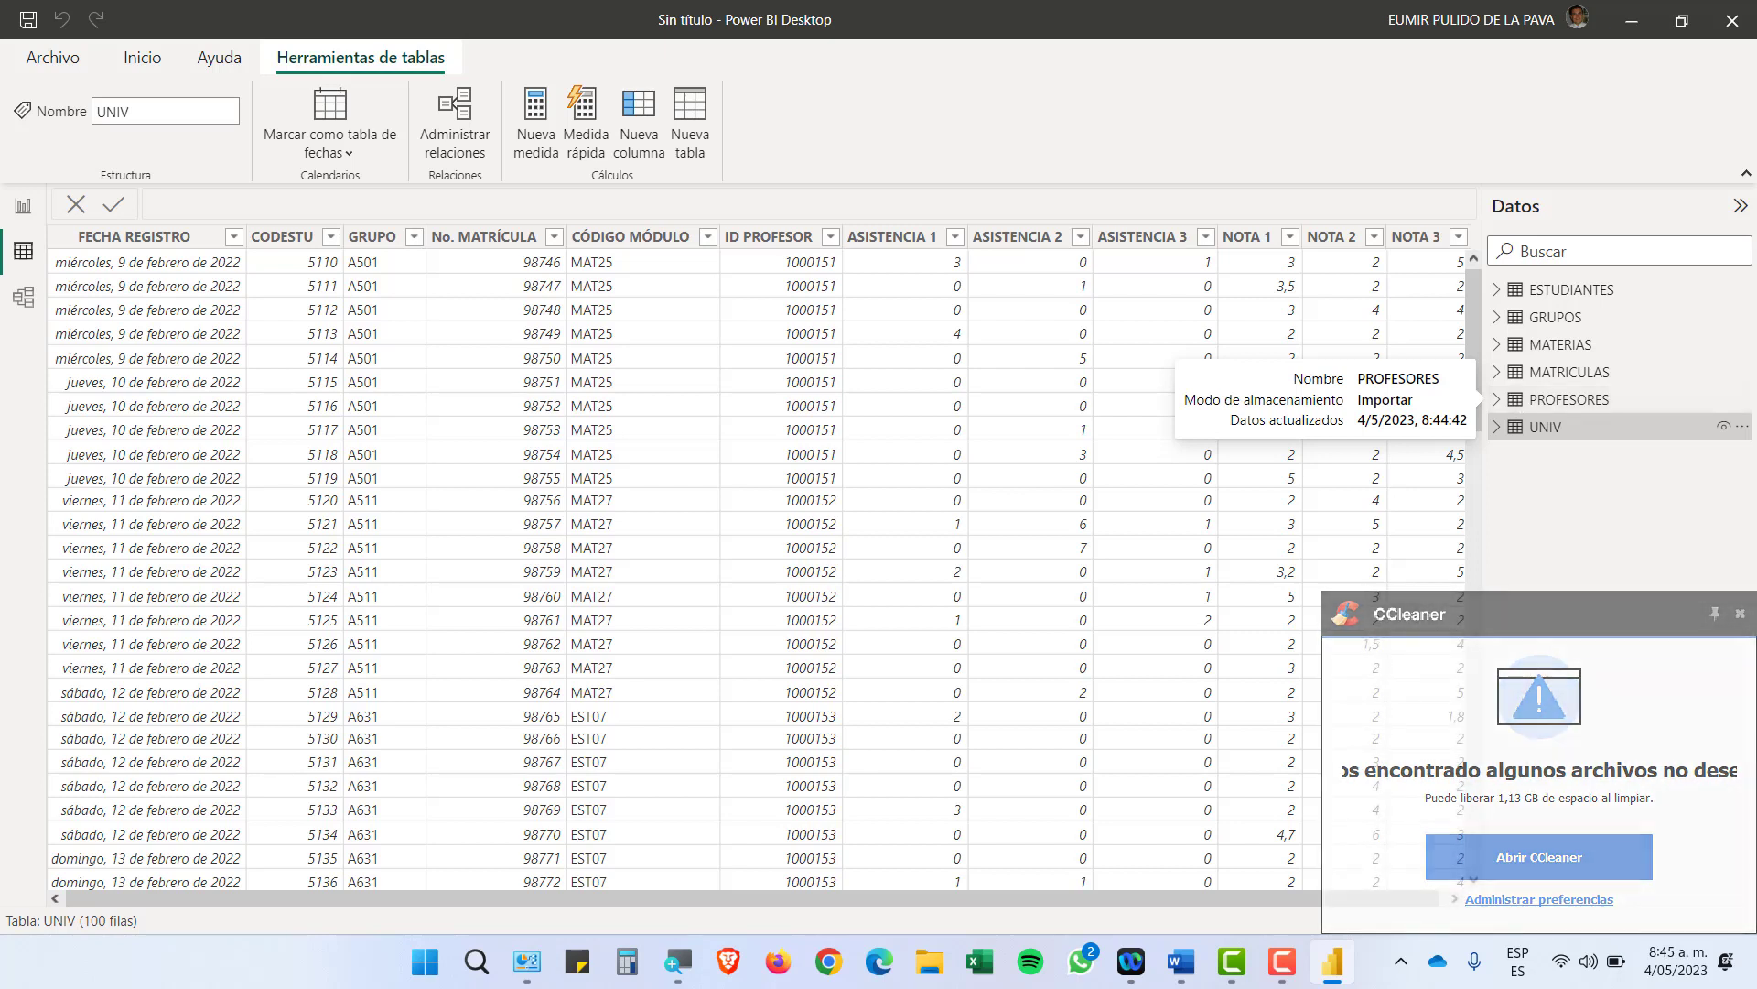
pyautogui.click(1740, 614)
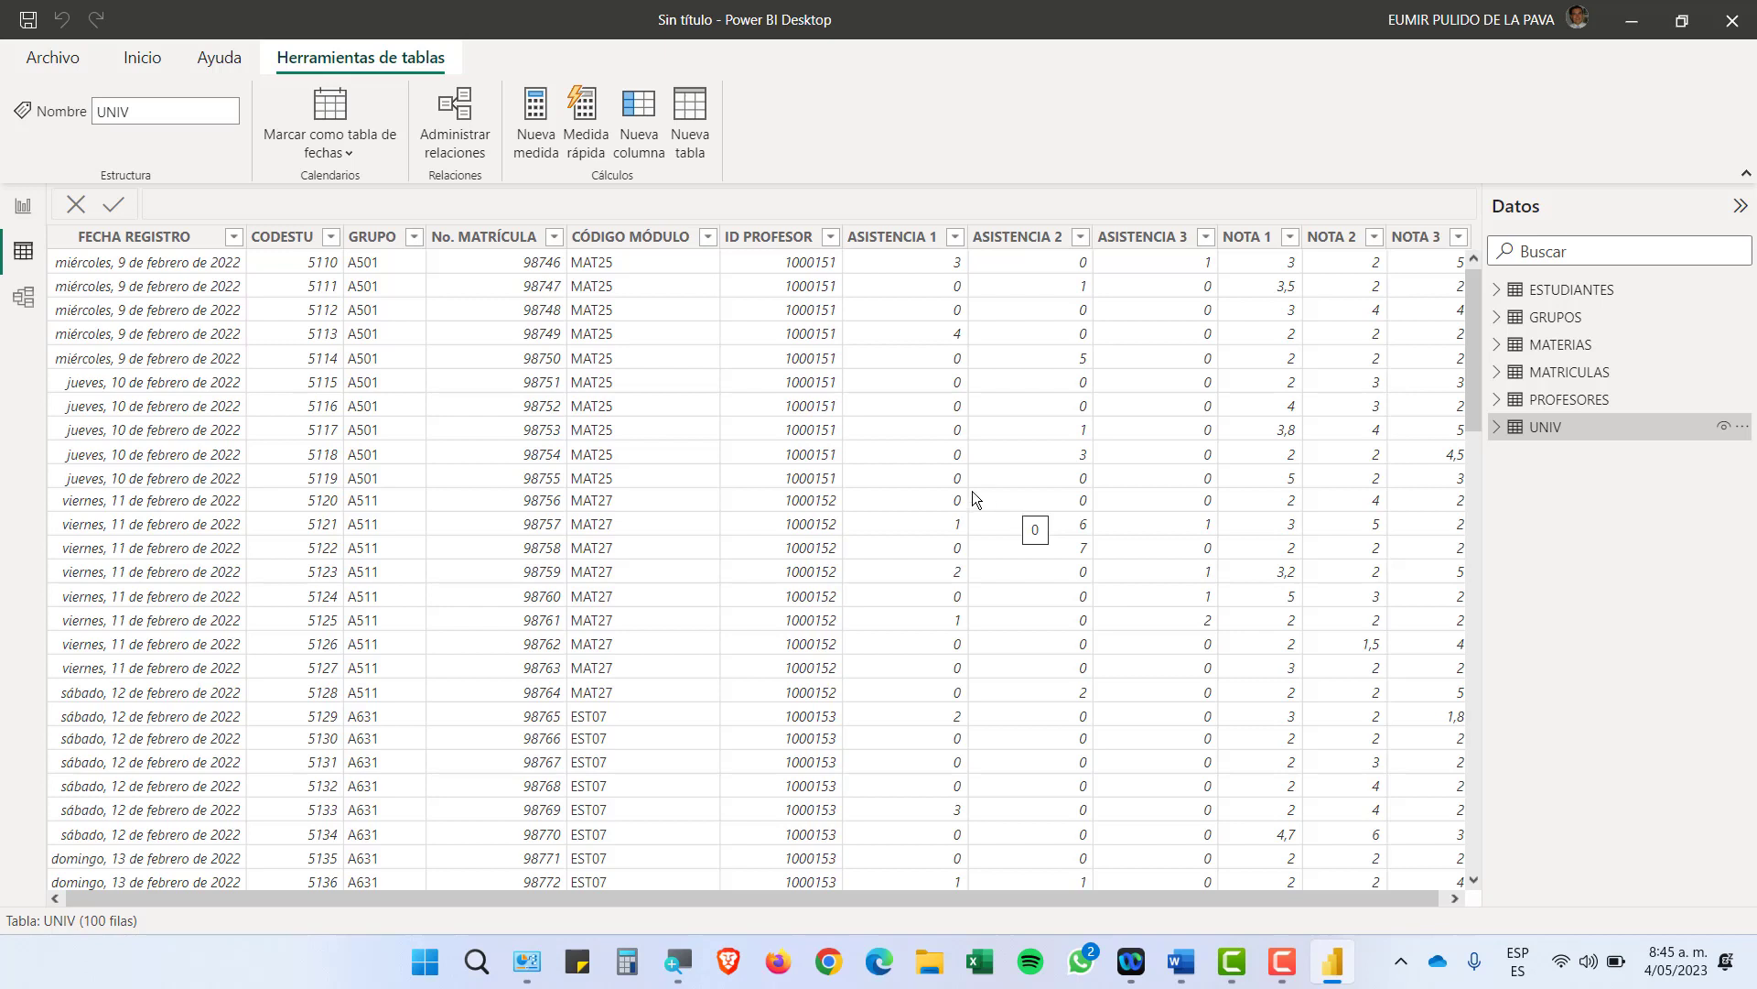
# Show the relationship diagram in the model view and collapse the Propiedades and Datos panes
pyautogui.click(25, 300)
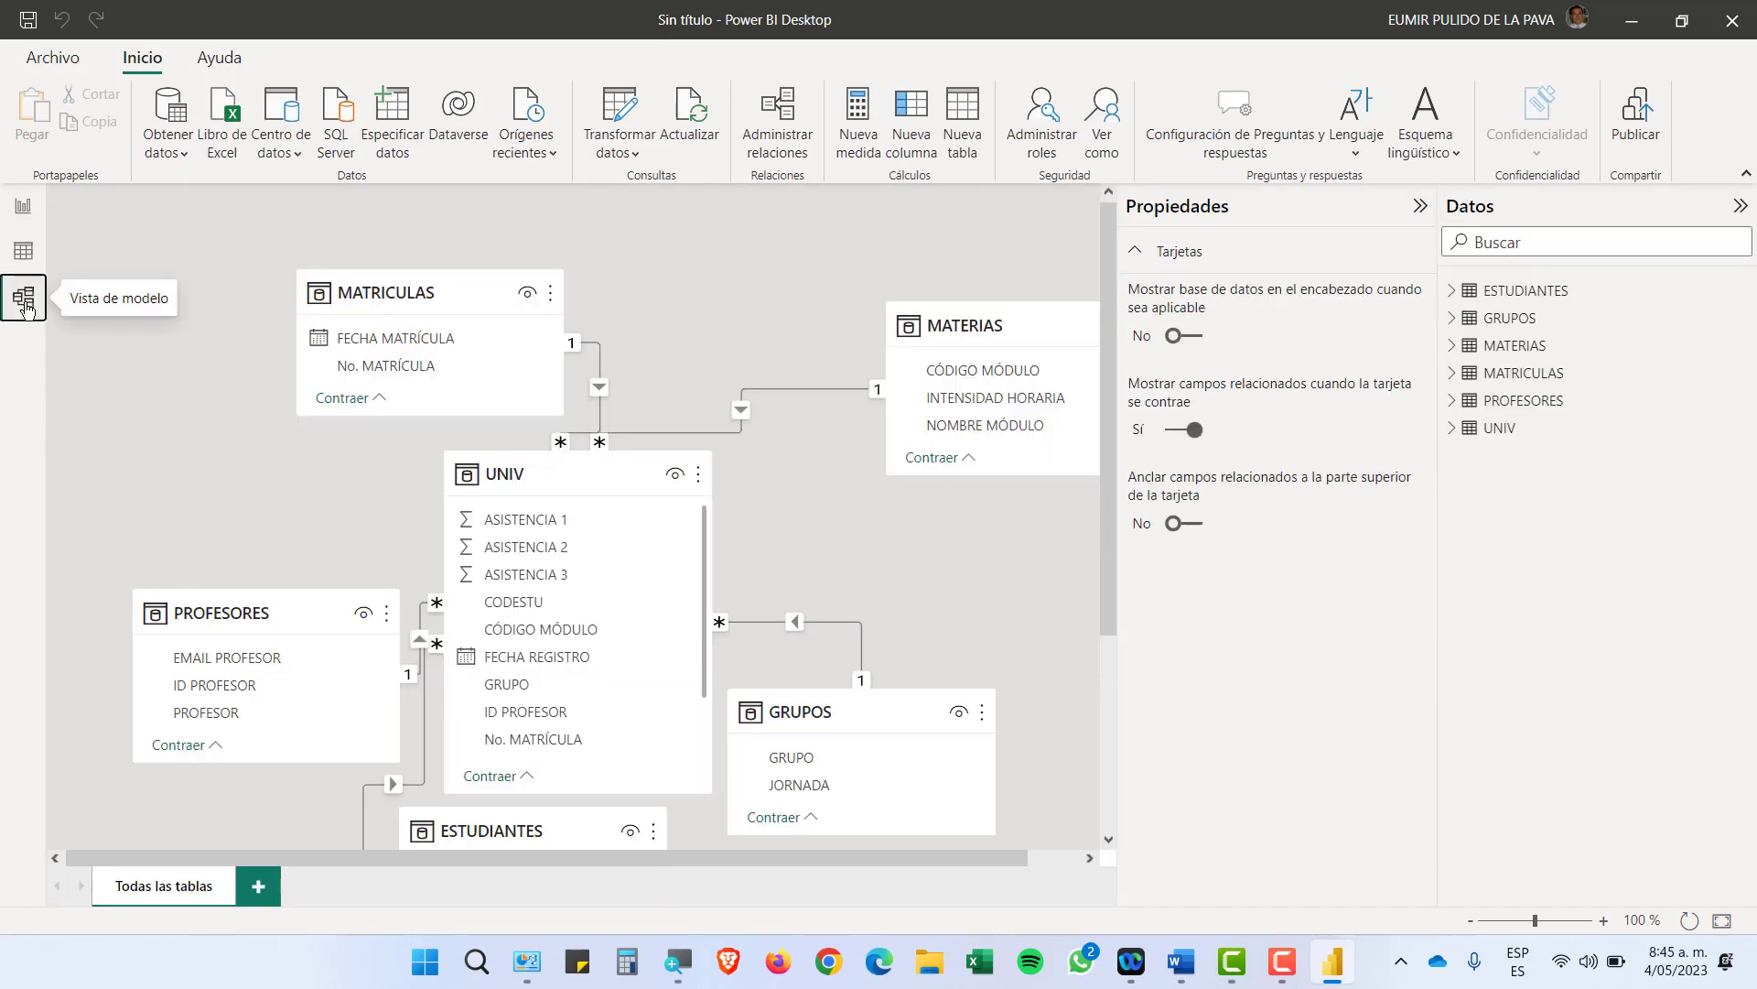
pyautogui.click(1421, 206)
pyautogui.click(1741, 207)
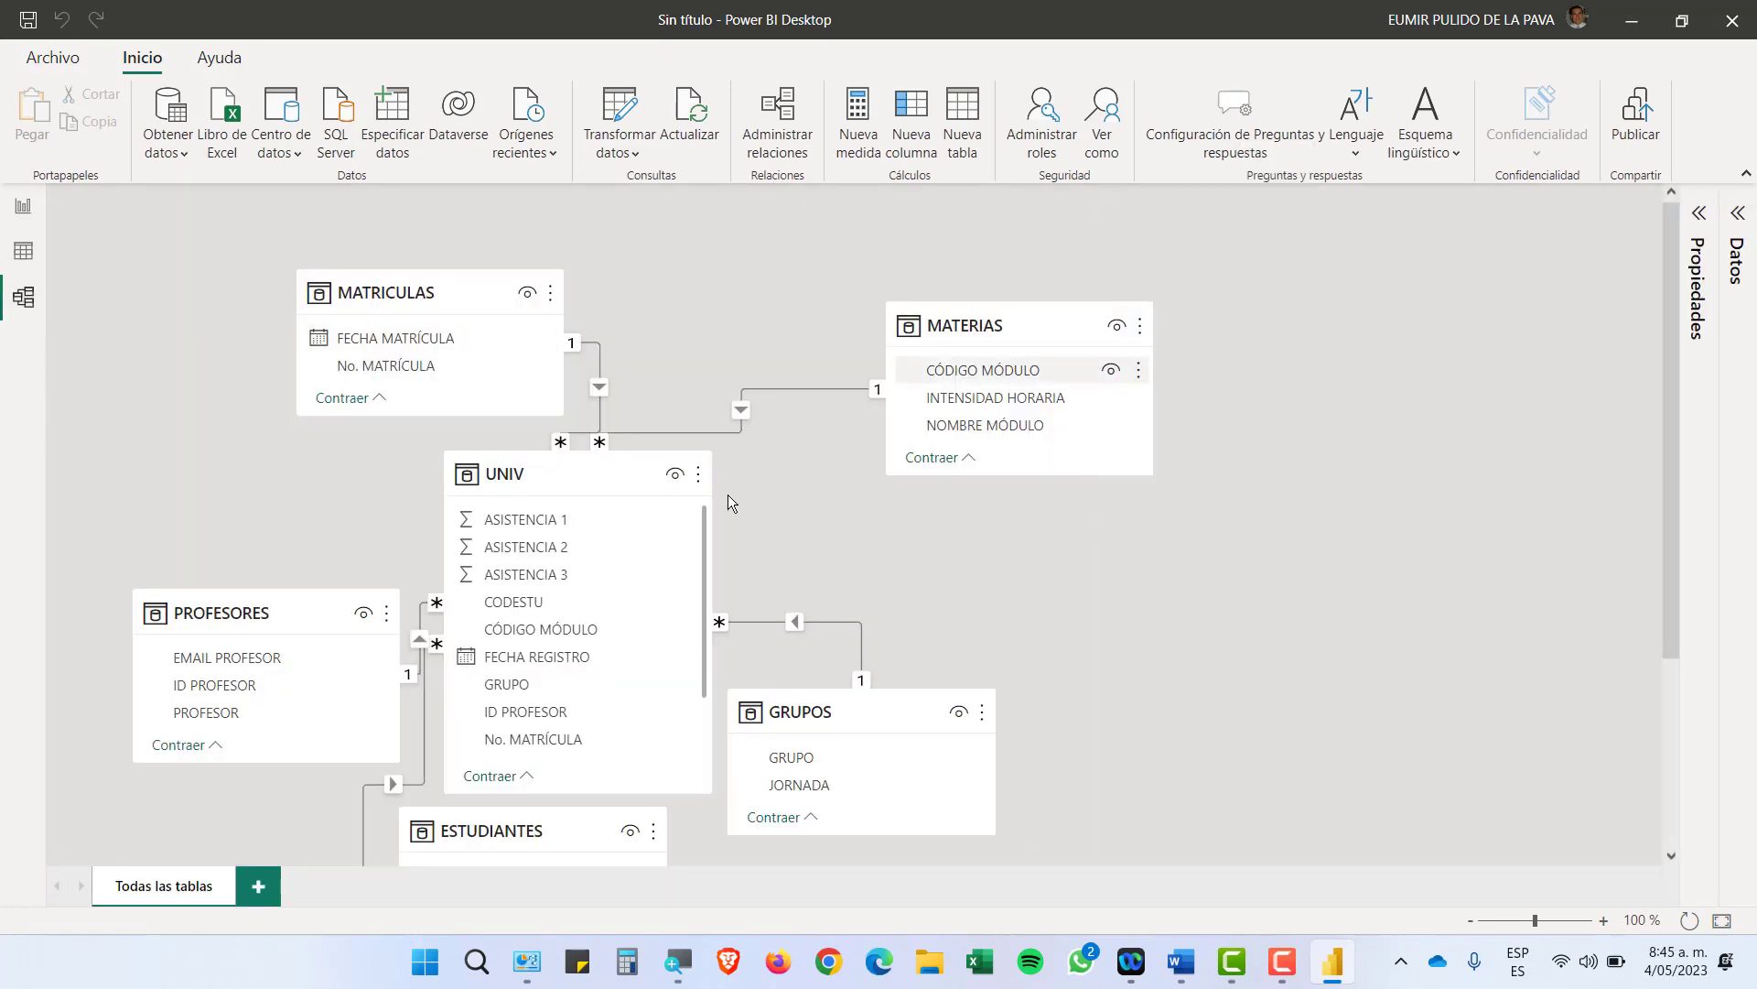
# Move the UNIV table to the right of the other tables, shift MATERIAS slightly up, and fit the whole model on screen
pyautogui.click(579, 473)
pyautogui.moveTo(580, 473); pyautogui.dragTo(1389, 465)
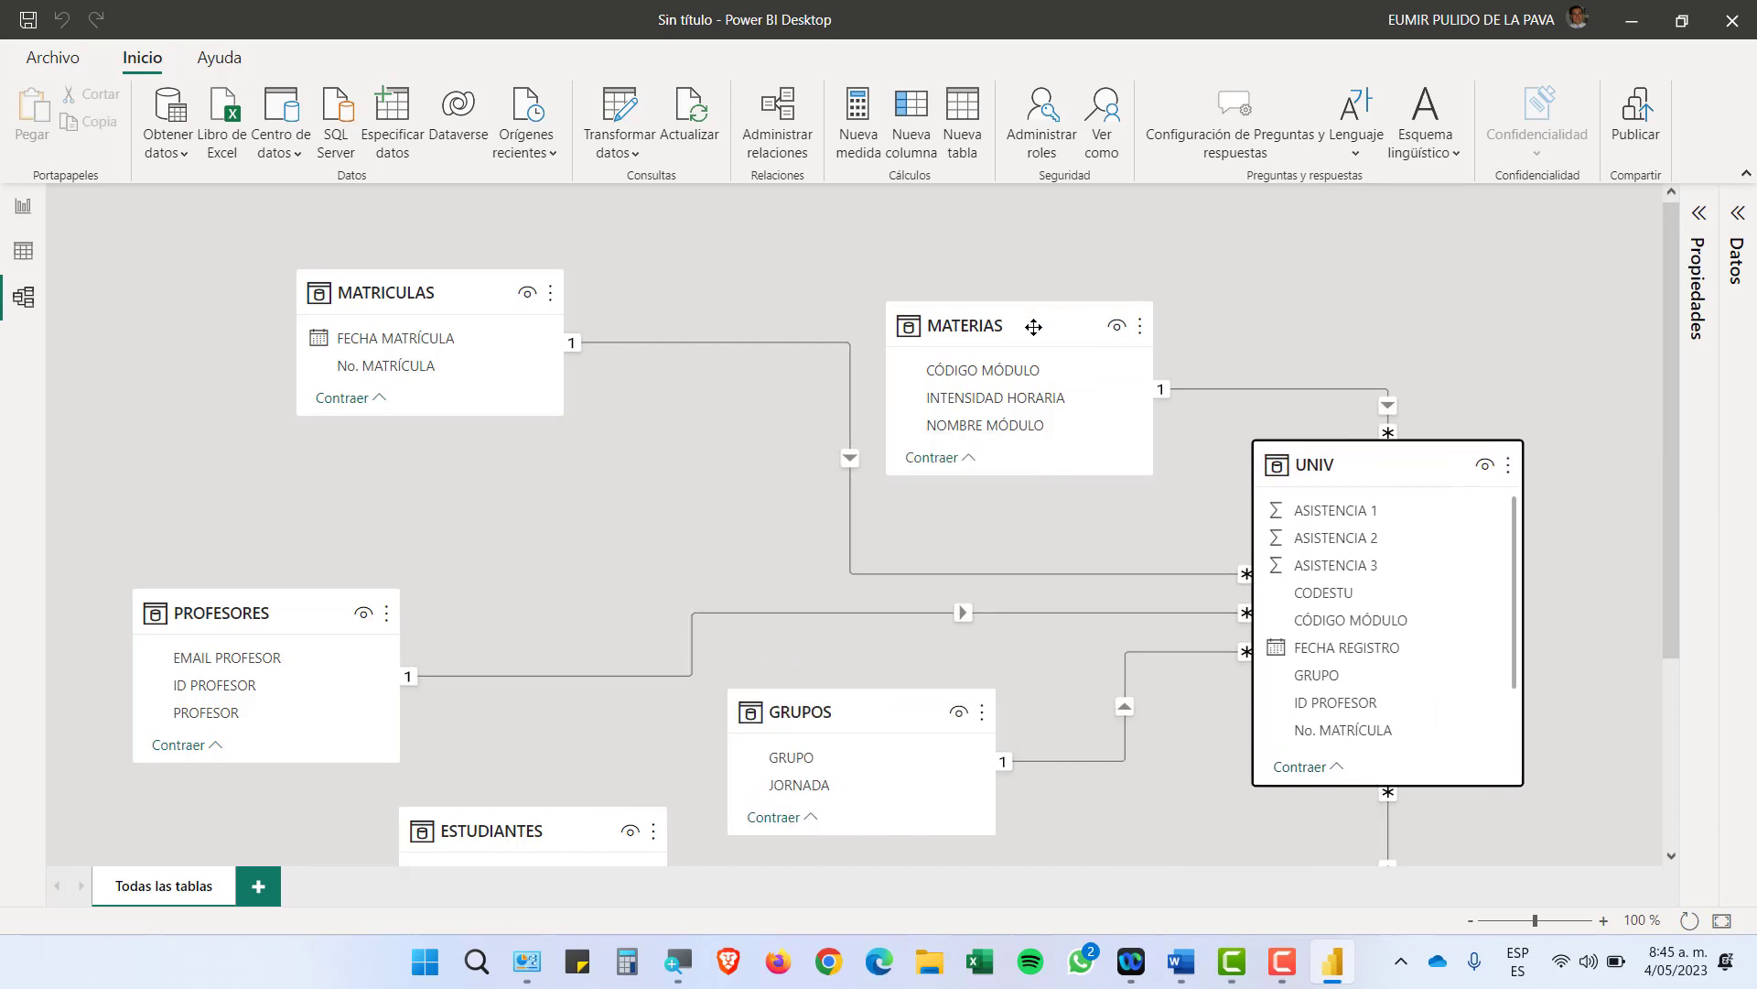
pyautogui.moveTo(1031, 324); pyautogui.dragTo(1057, 260)
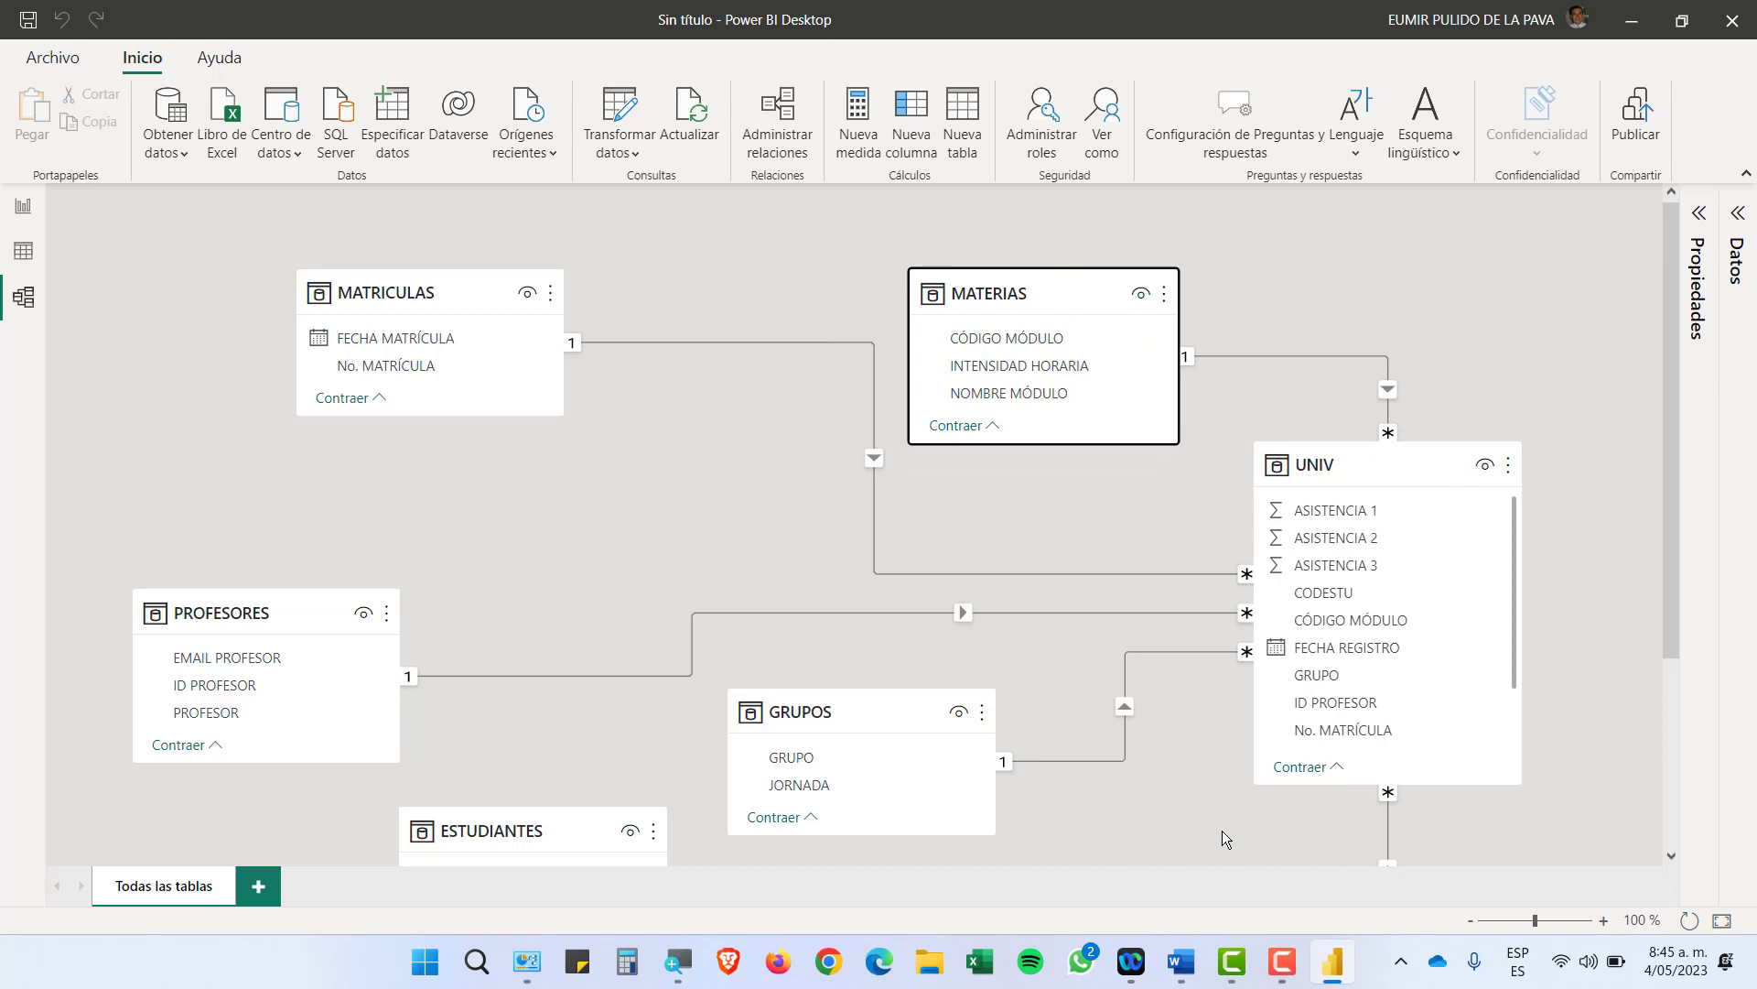
pyautogui.click(1722, 923)
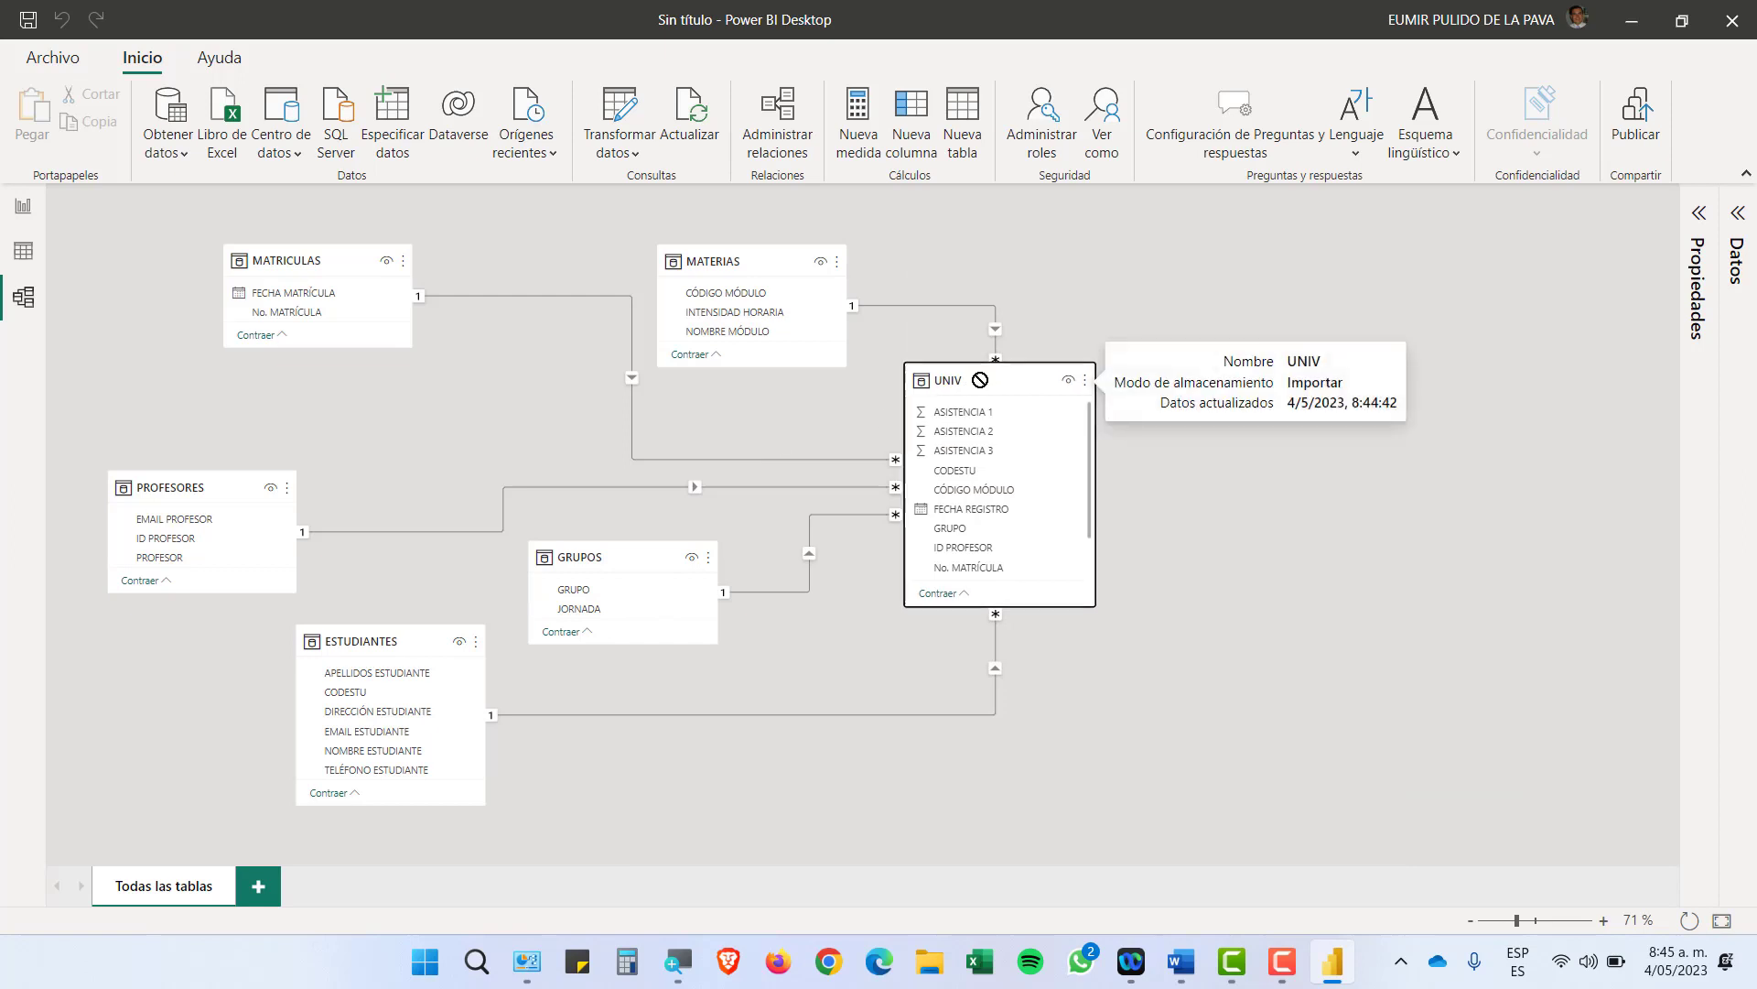
pyautogui.moveTo(971, 385); pyautogui.dragTo(1051, 381)
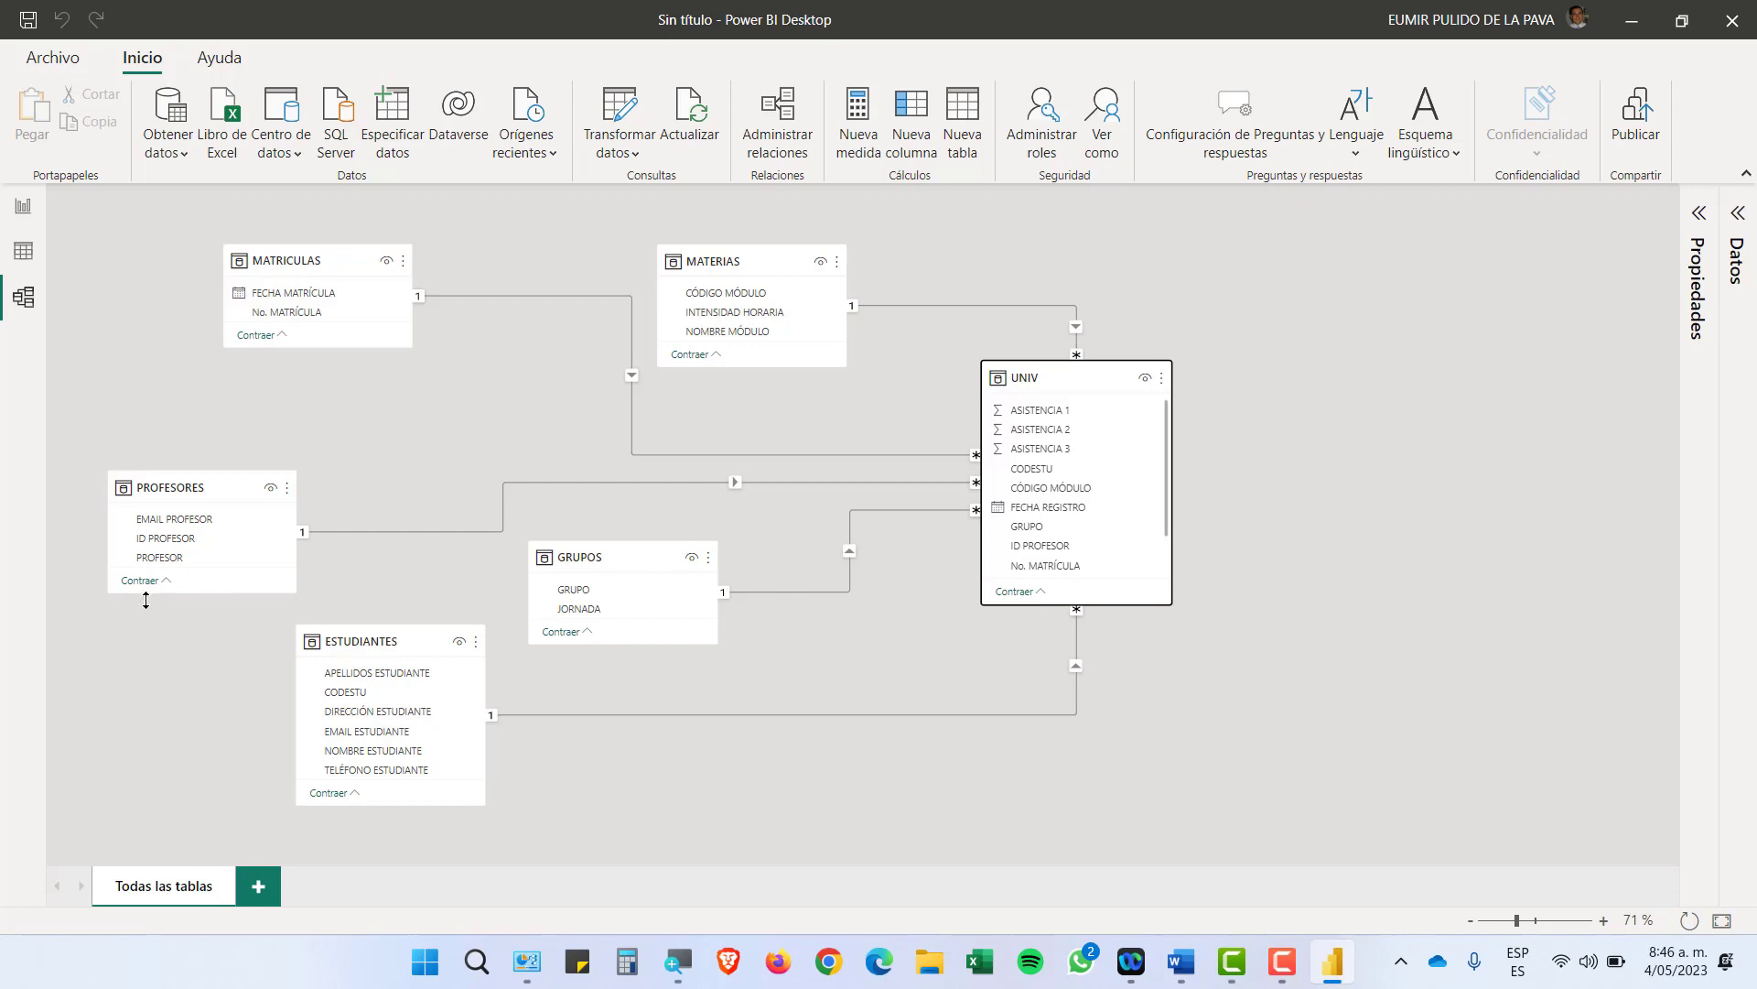
# Close the Power BI report without saving and open the workbook 1_BD_NORMALIZADA.xlsx from the desktop in Excel
pyautogui.click(1726, 30)
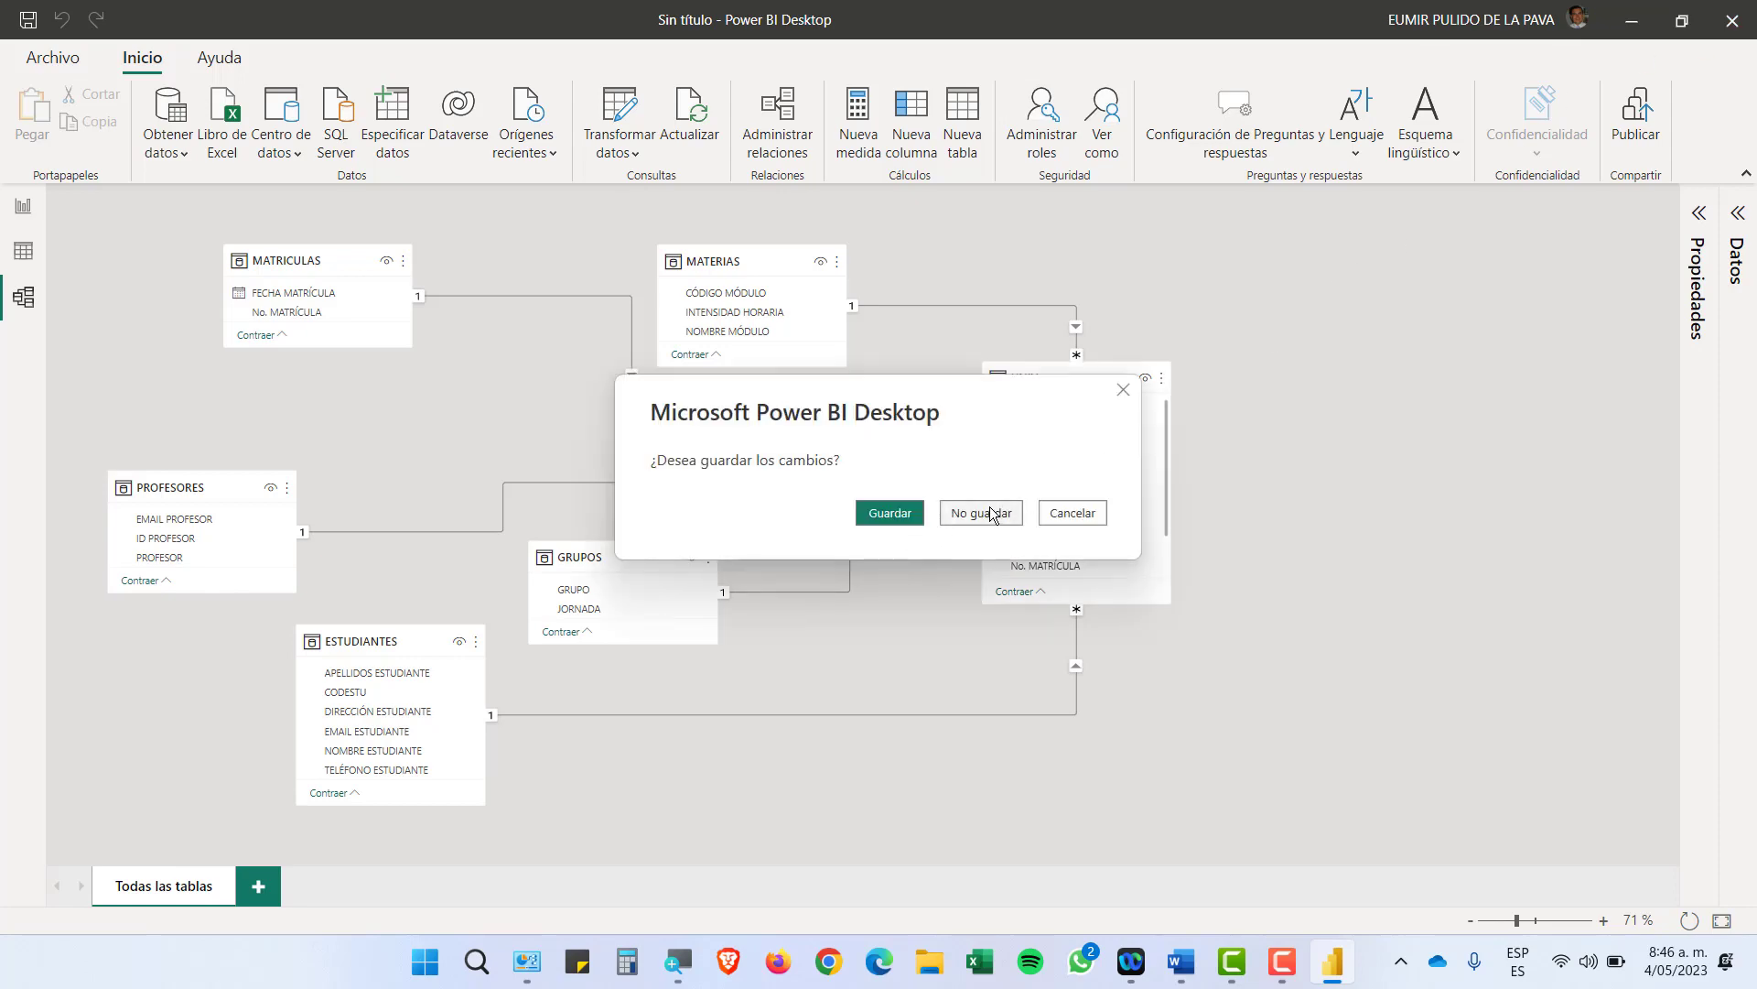
pyautogui.click(987, 515)
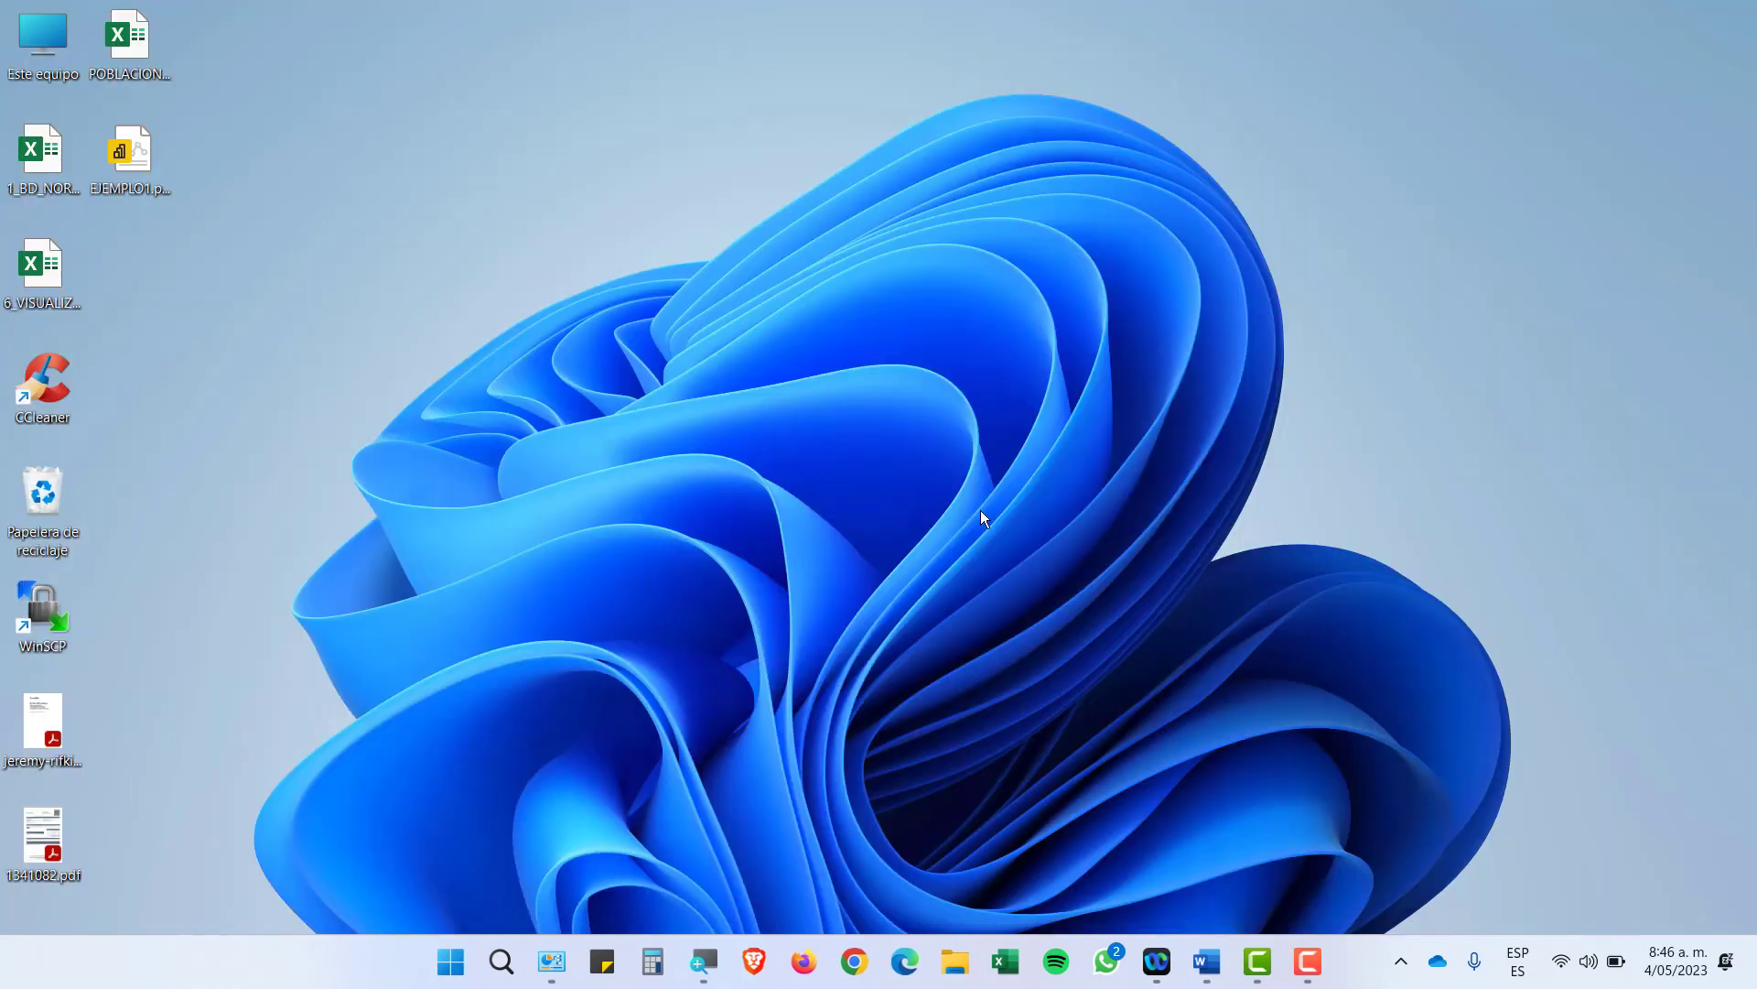
pyautogui.doubleClick(47, 160)
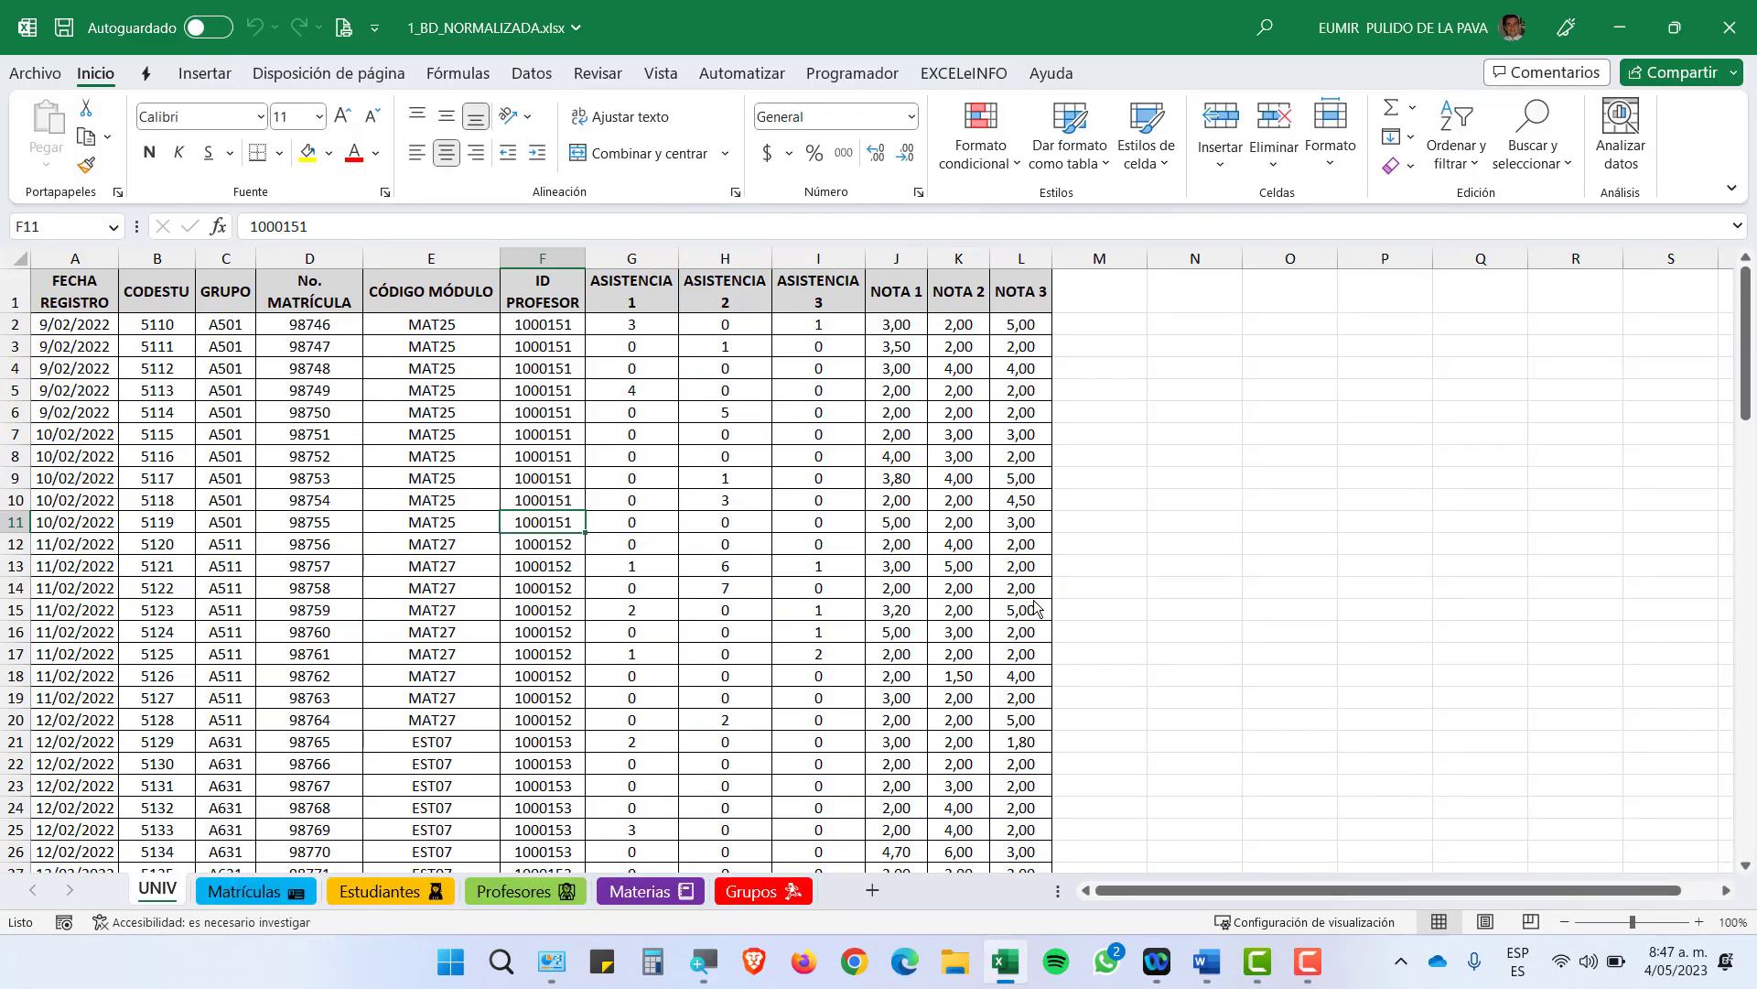
# Magnify the UNIV sheet with Lupa and highlight the CODESTU and GRUPO columns one after the other
pyautogui.click(697, 972)
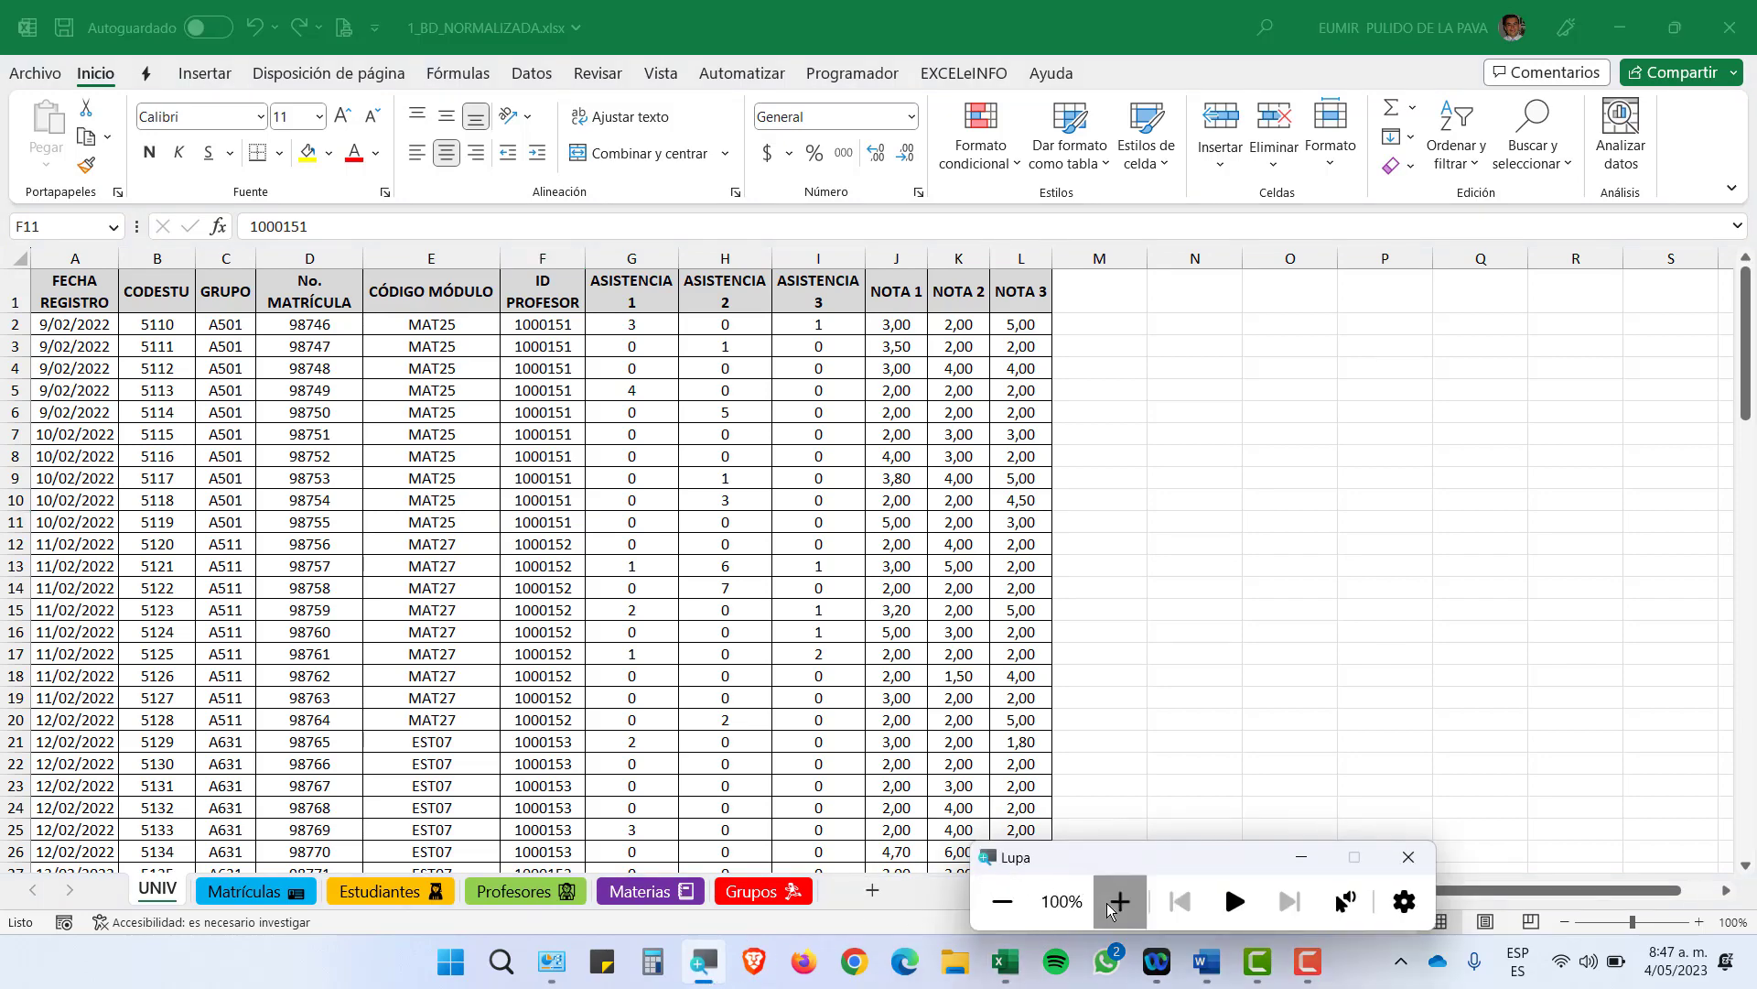
pyautogui.click(1111, 902)
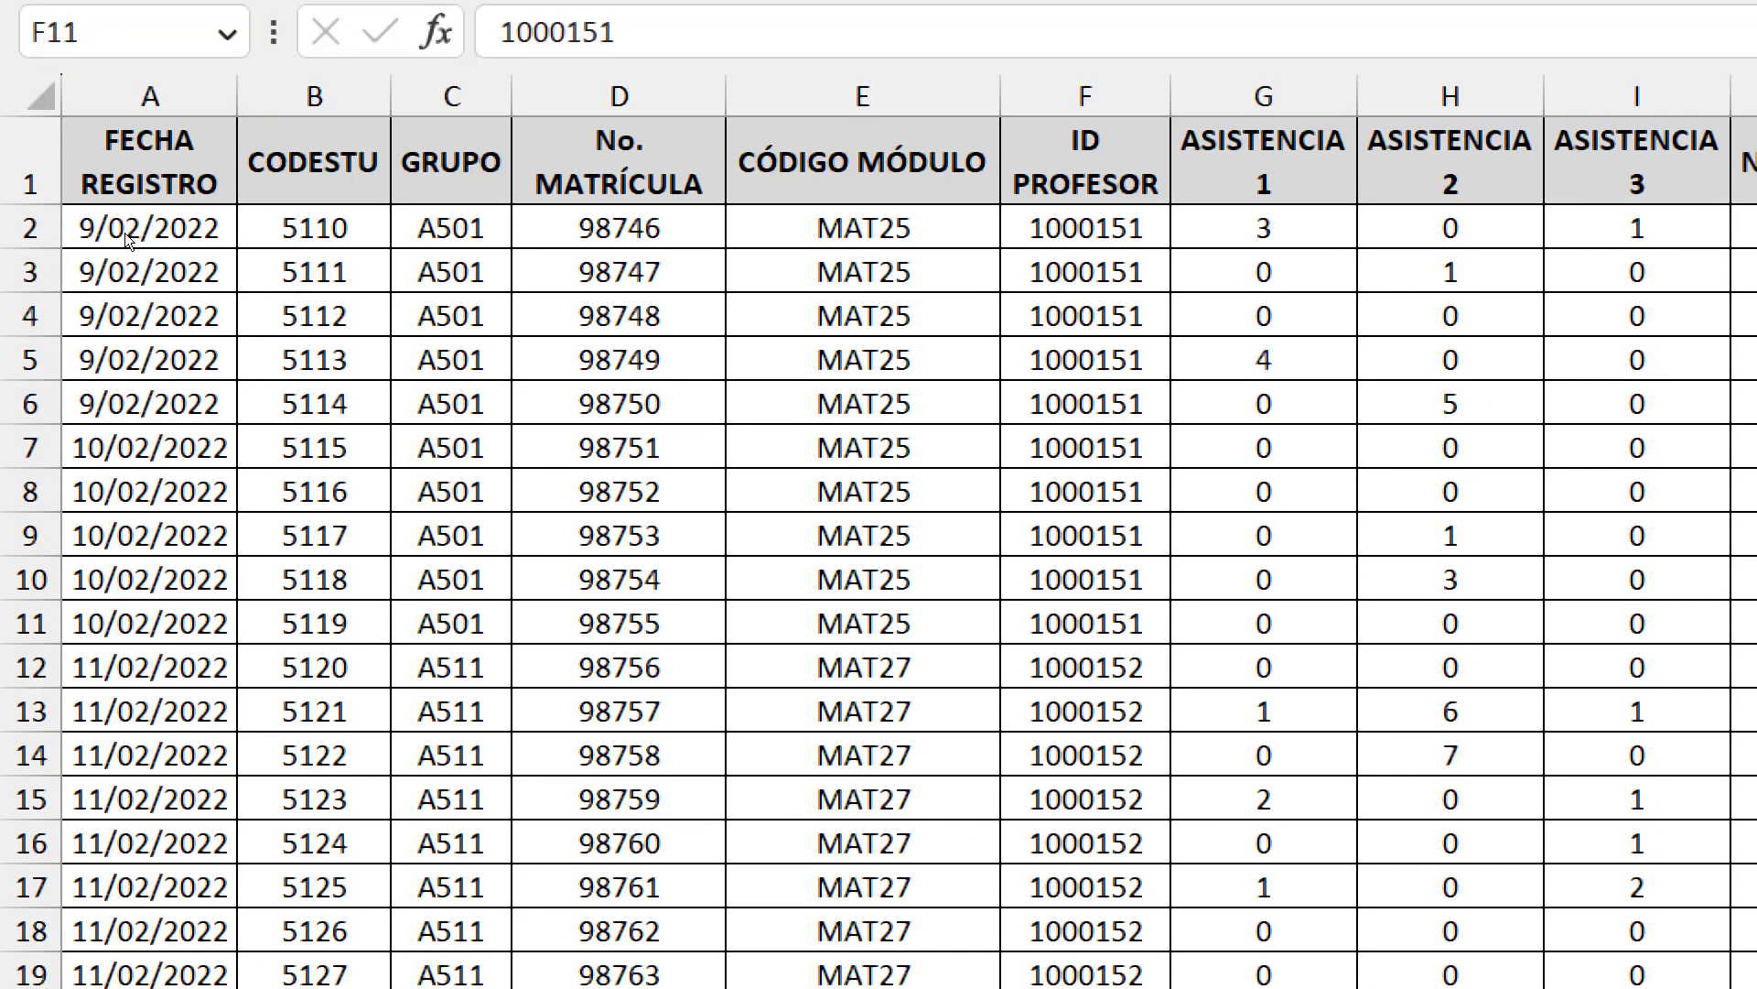
pyautogui.hotkey('ctrl', 'Home')
pyautogui.press('Right')
pyautogui.hotkey('ctrl', 'shift', 'Down')
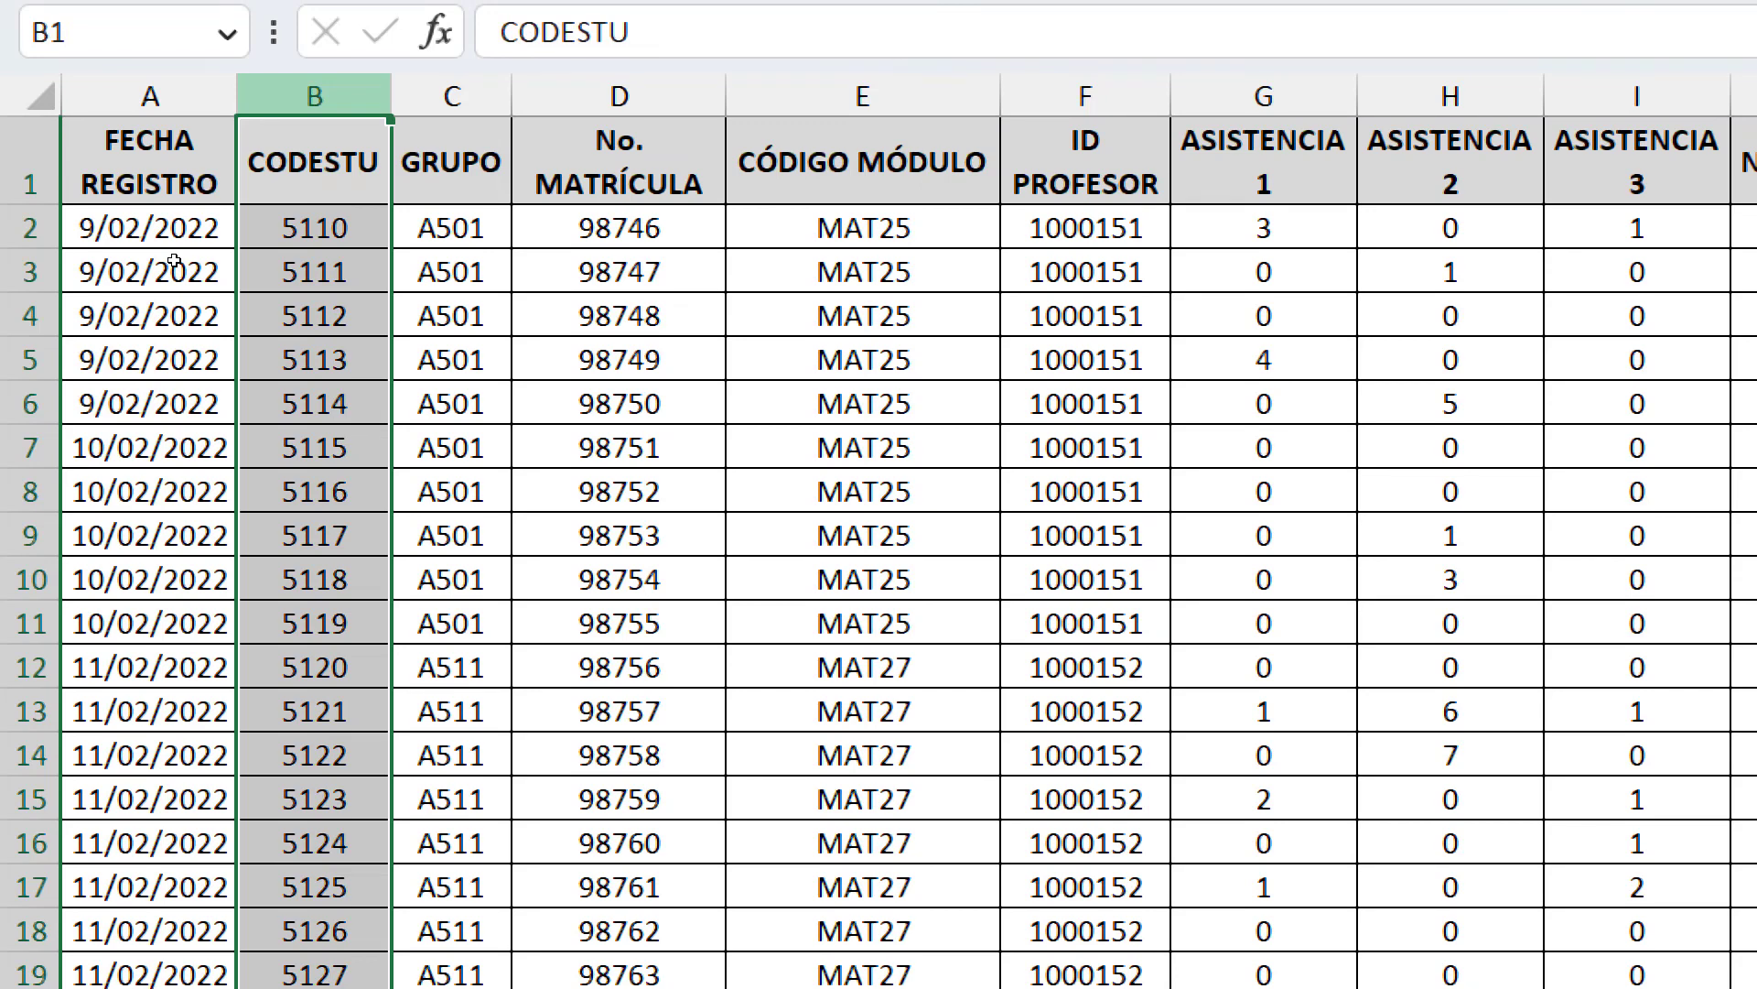
pyautogui.hotkey('ctrl', 'Home')
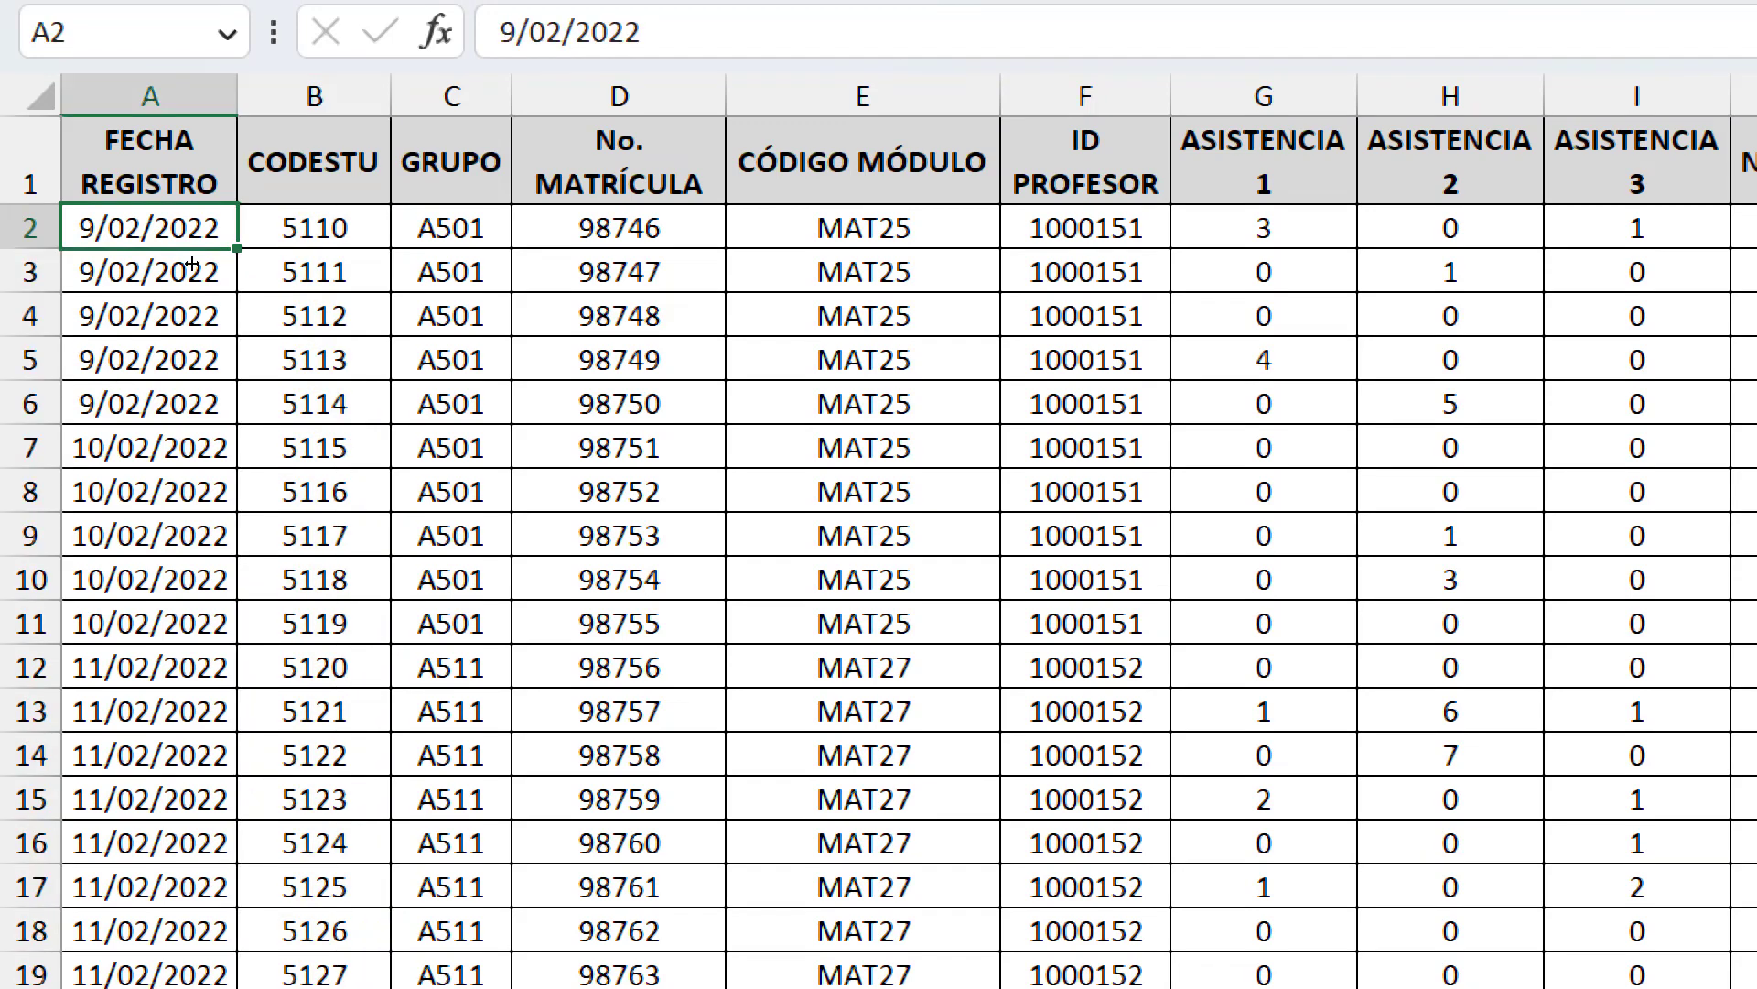
pyautogui.hotkey('ctrl', 'Home')
pyautogui.press('Right')
pyautogui.hotkey('ctrl', 'shift', 'Down')
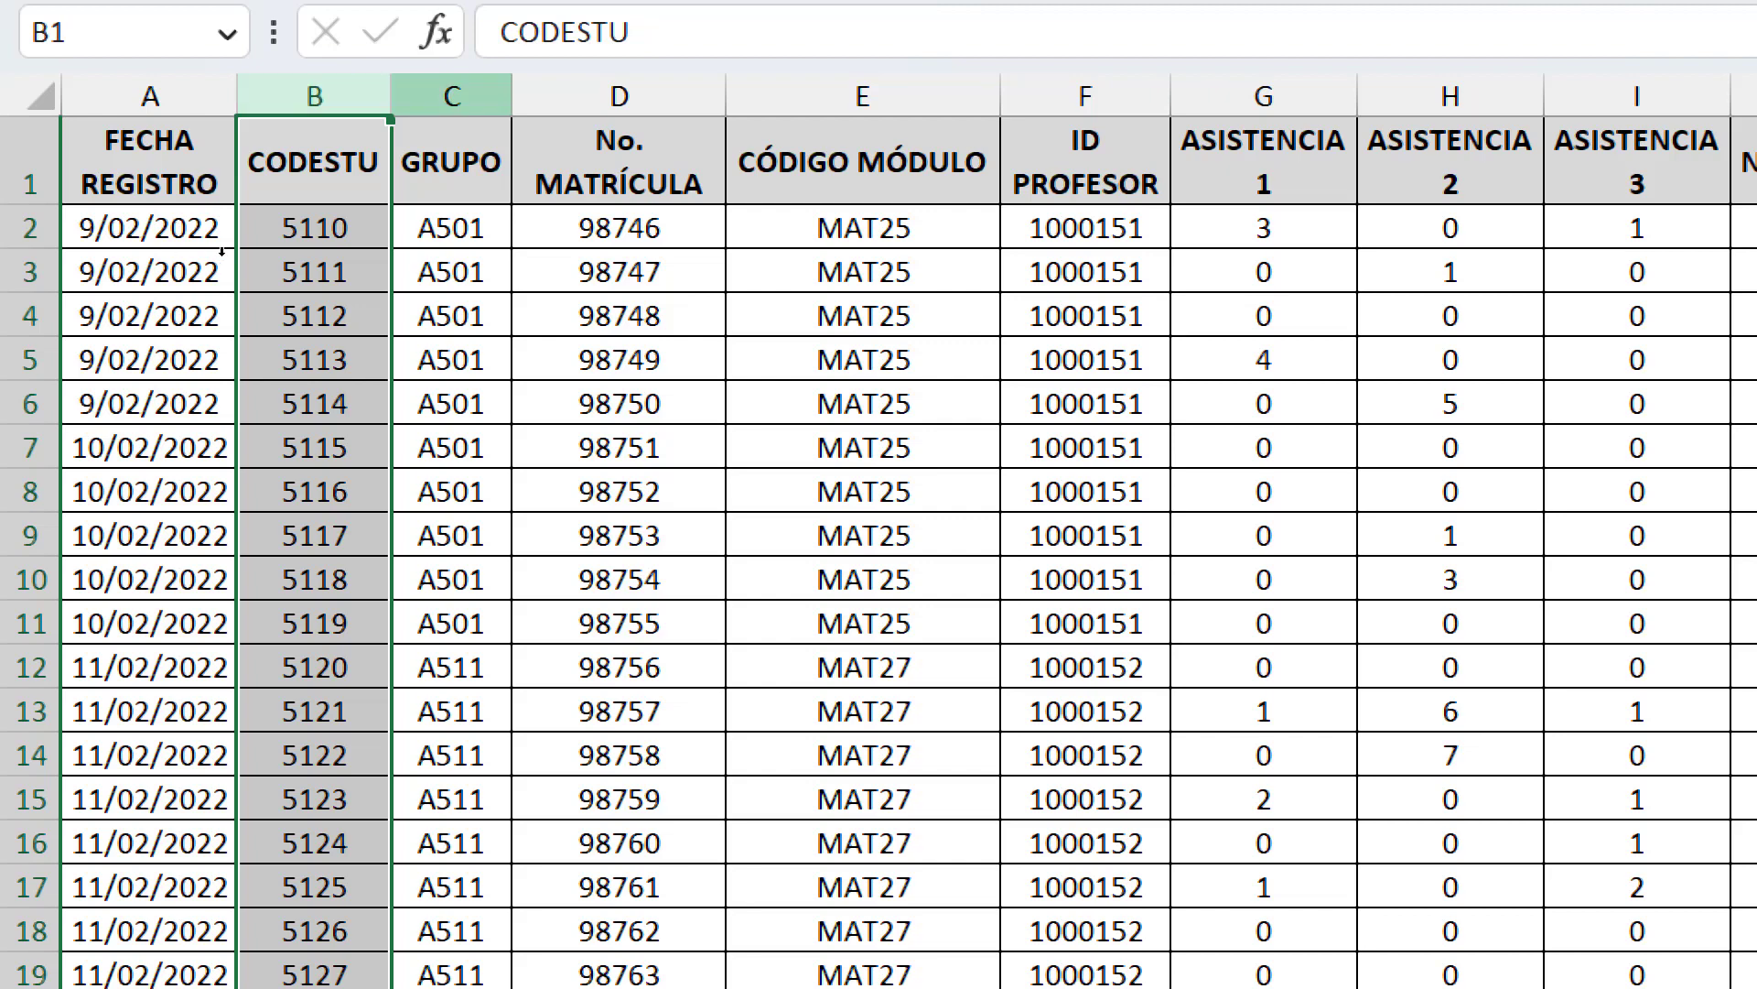
pyautogui.press('Right')
pyautogui.hotkey('ctrl', 'shift', 'Down')
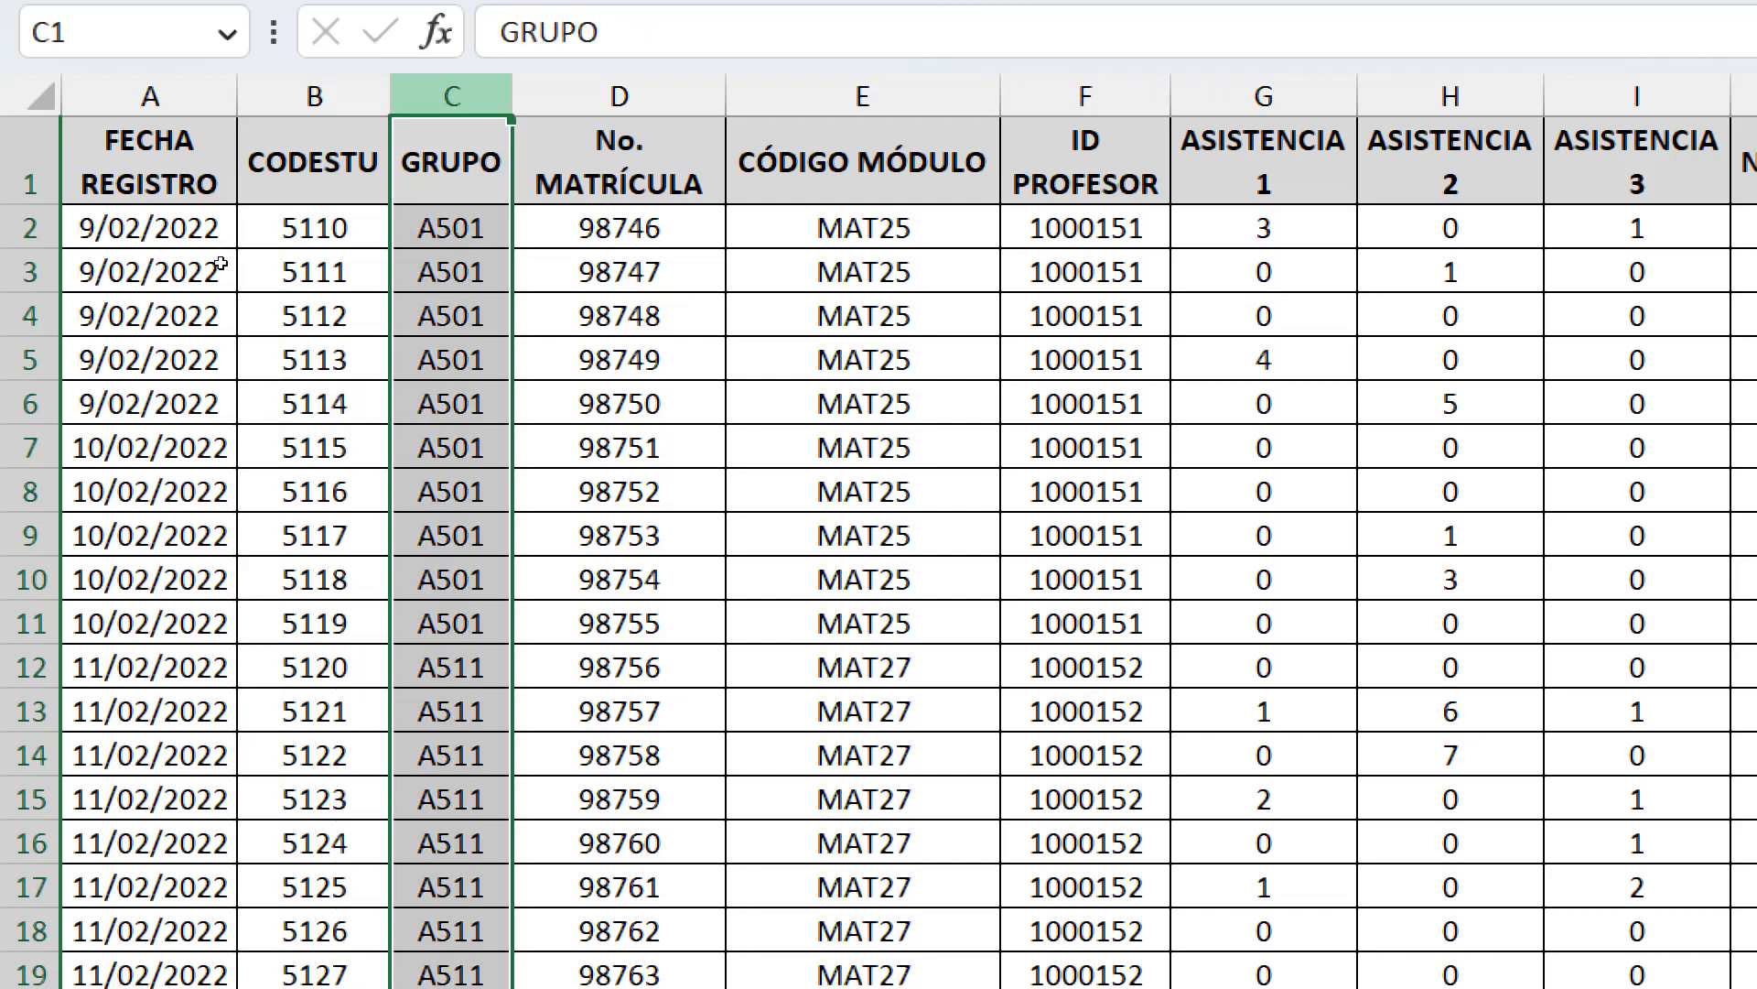
# Highlight the No. MATRÍCULA, CÓDIGO MÓDULO and ID PROFESOR columns of UNIV in turn, followed by the ASISTENCIA and NOTA columns together
pyautogui.hotkey('shift', 'Right')
pyautogui.hotkey('ctrl', 'shift', 'Down')
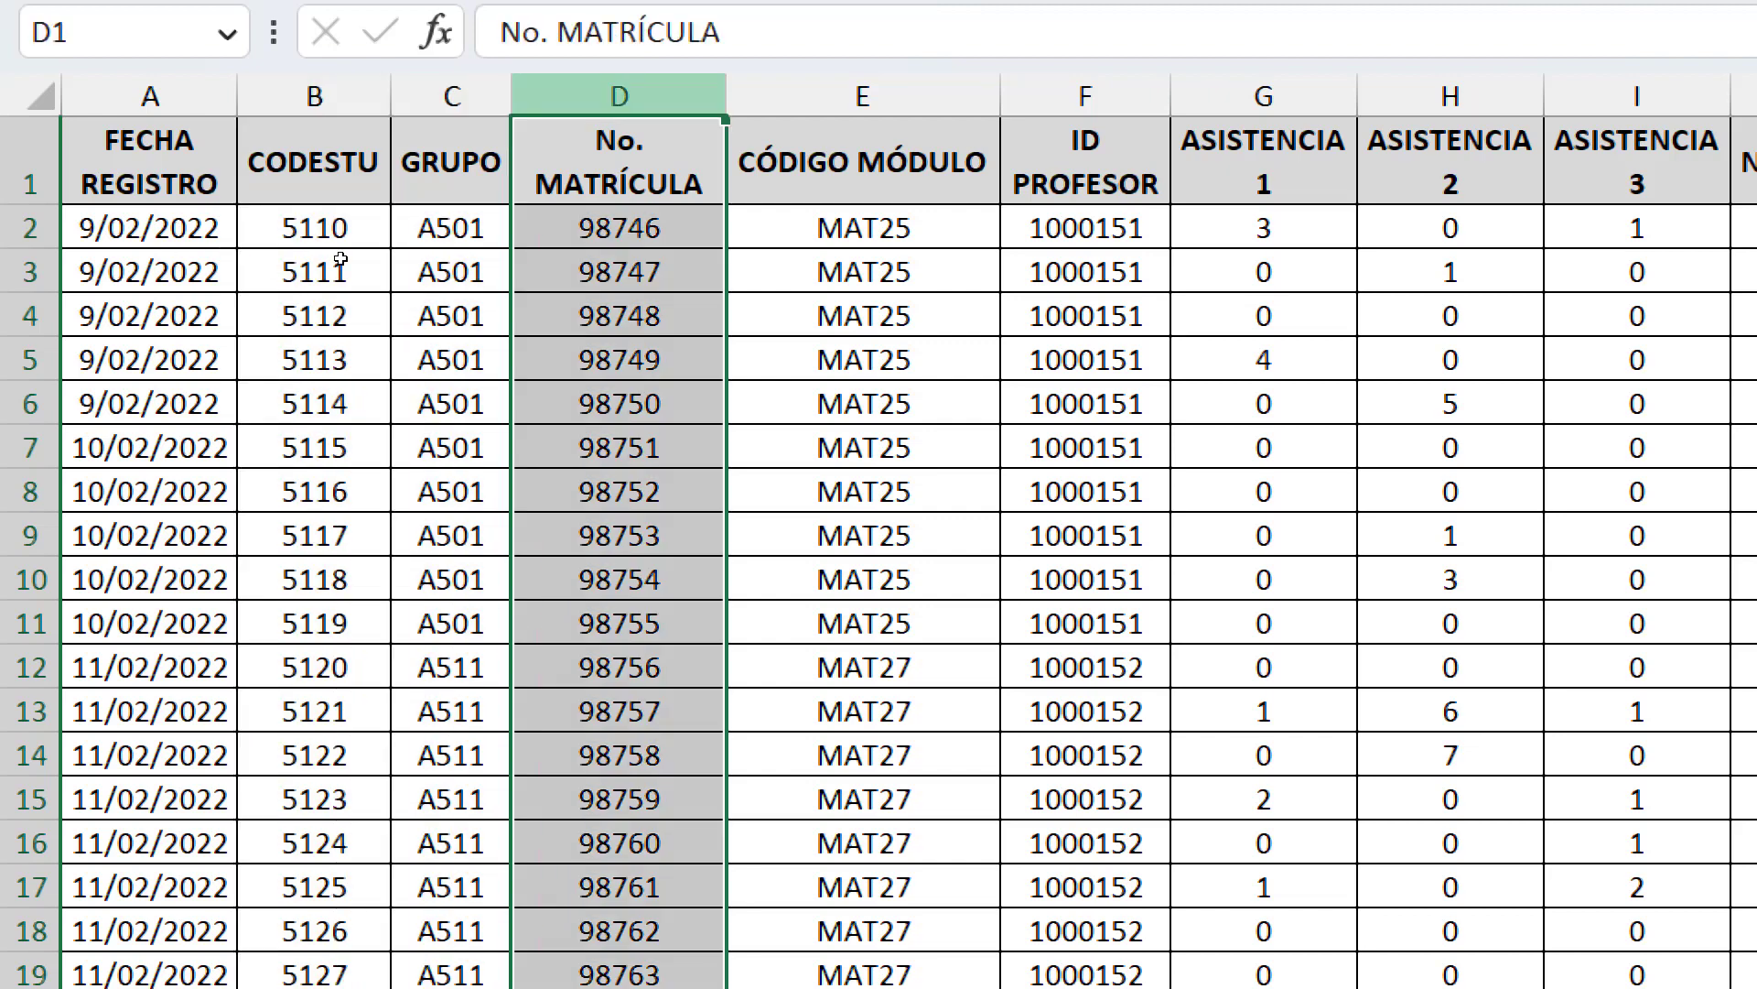
pyautogui.press('Right')
pyautogui.hotkey('ctrl', 'shift', 'Down')
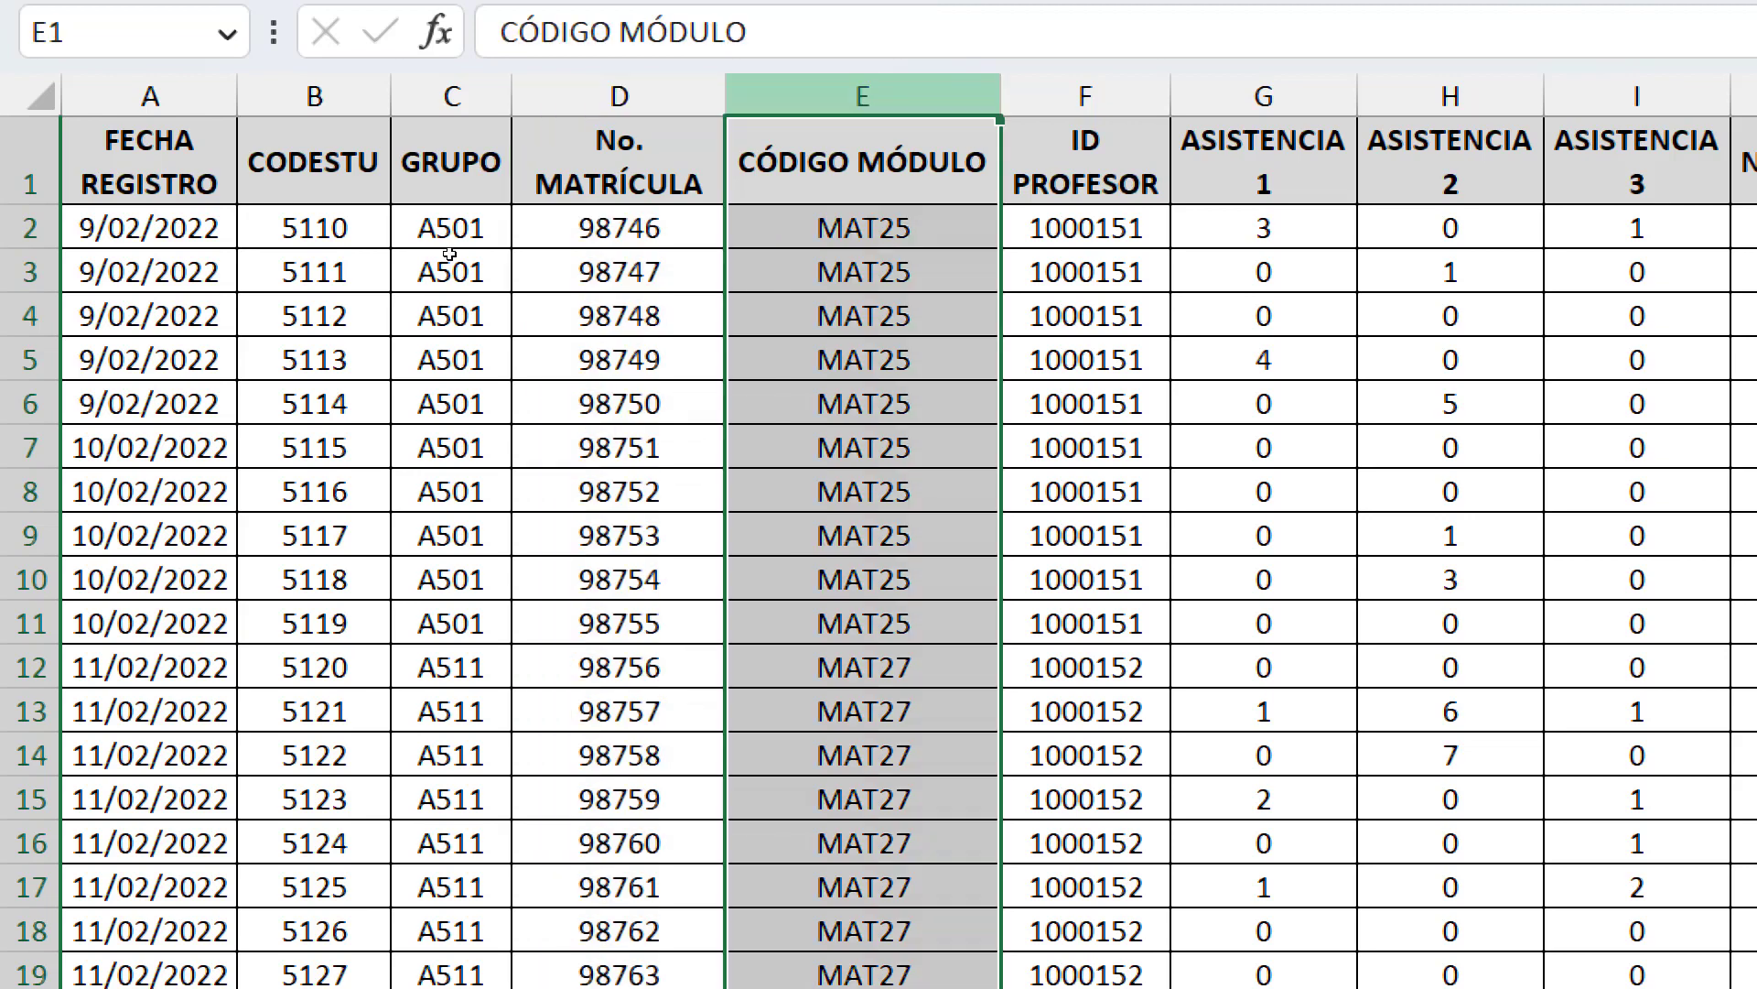
pyautogui.press('Right')
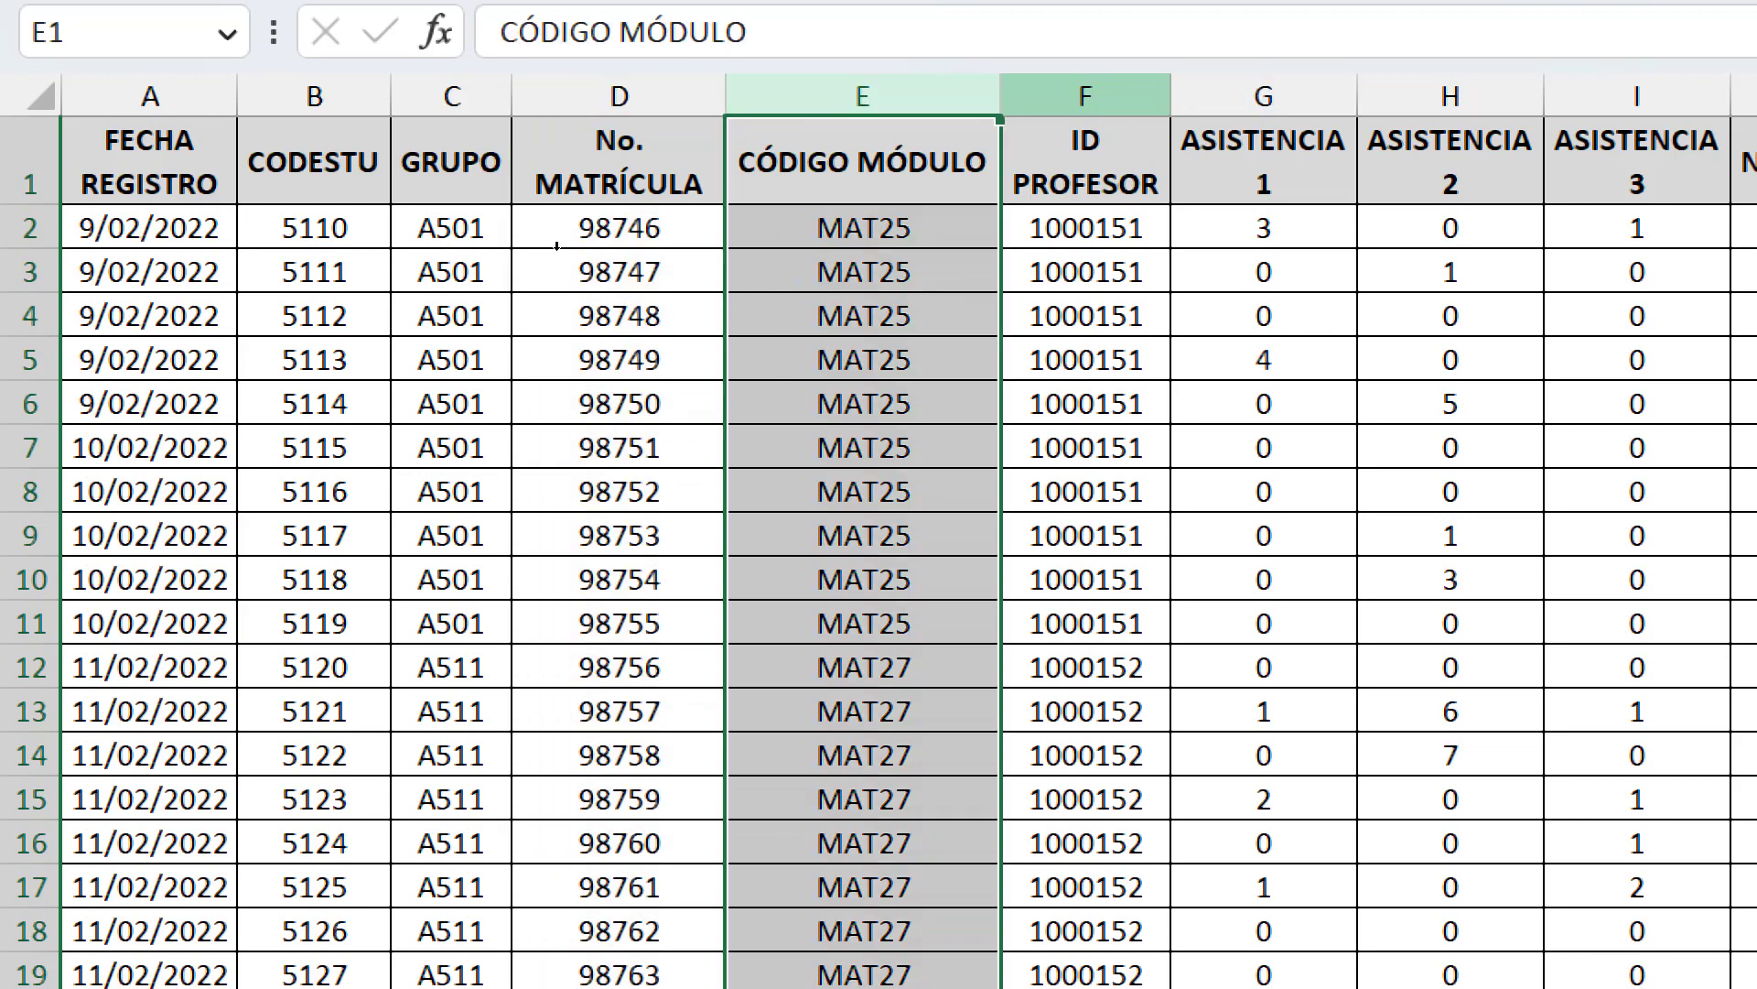
pyautogui.hotkey('ctrl', 'shift', 'Down')
pyautogui.press('Right')
pyautogui.hotkey('ctrl', 'shift', 'Down')
pyautogui.hotkey('ctrl', 'shift', 'Right')
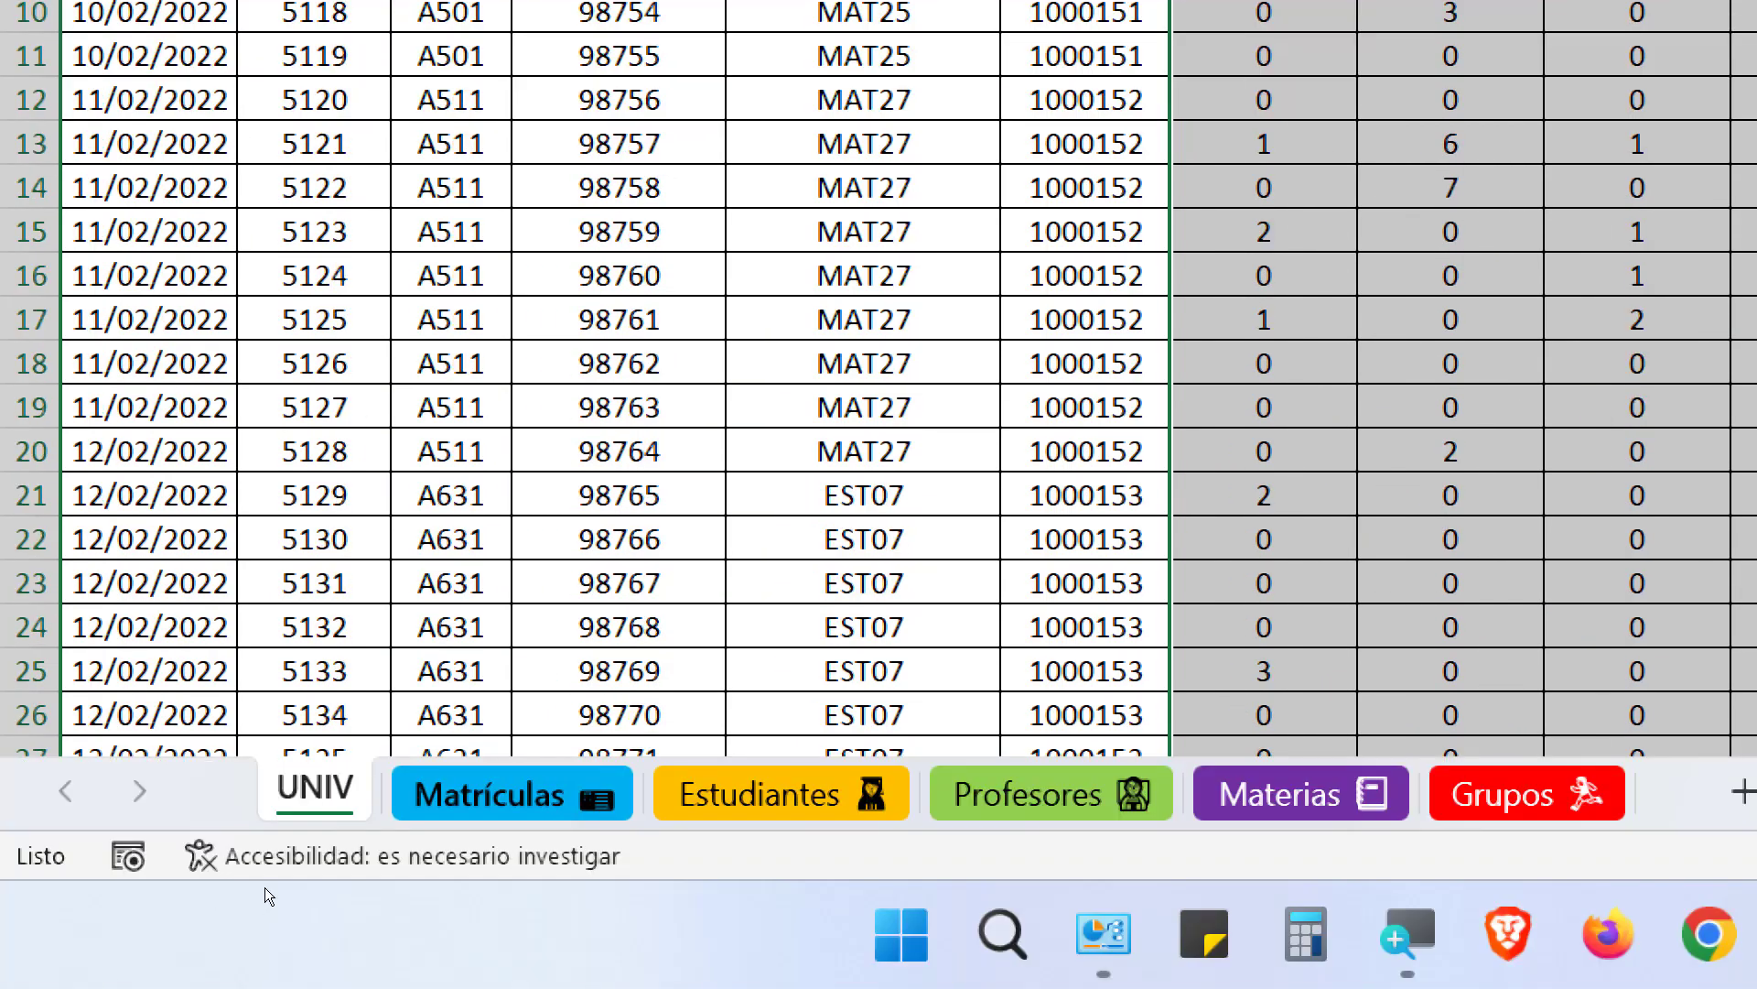
# Switch to the Matrículas sheet and examine its enrolment number and date columns
pyautogui.hotkey('ctrl', 'pagedown')
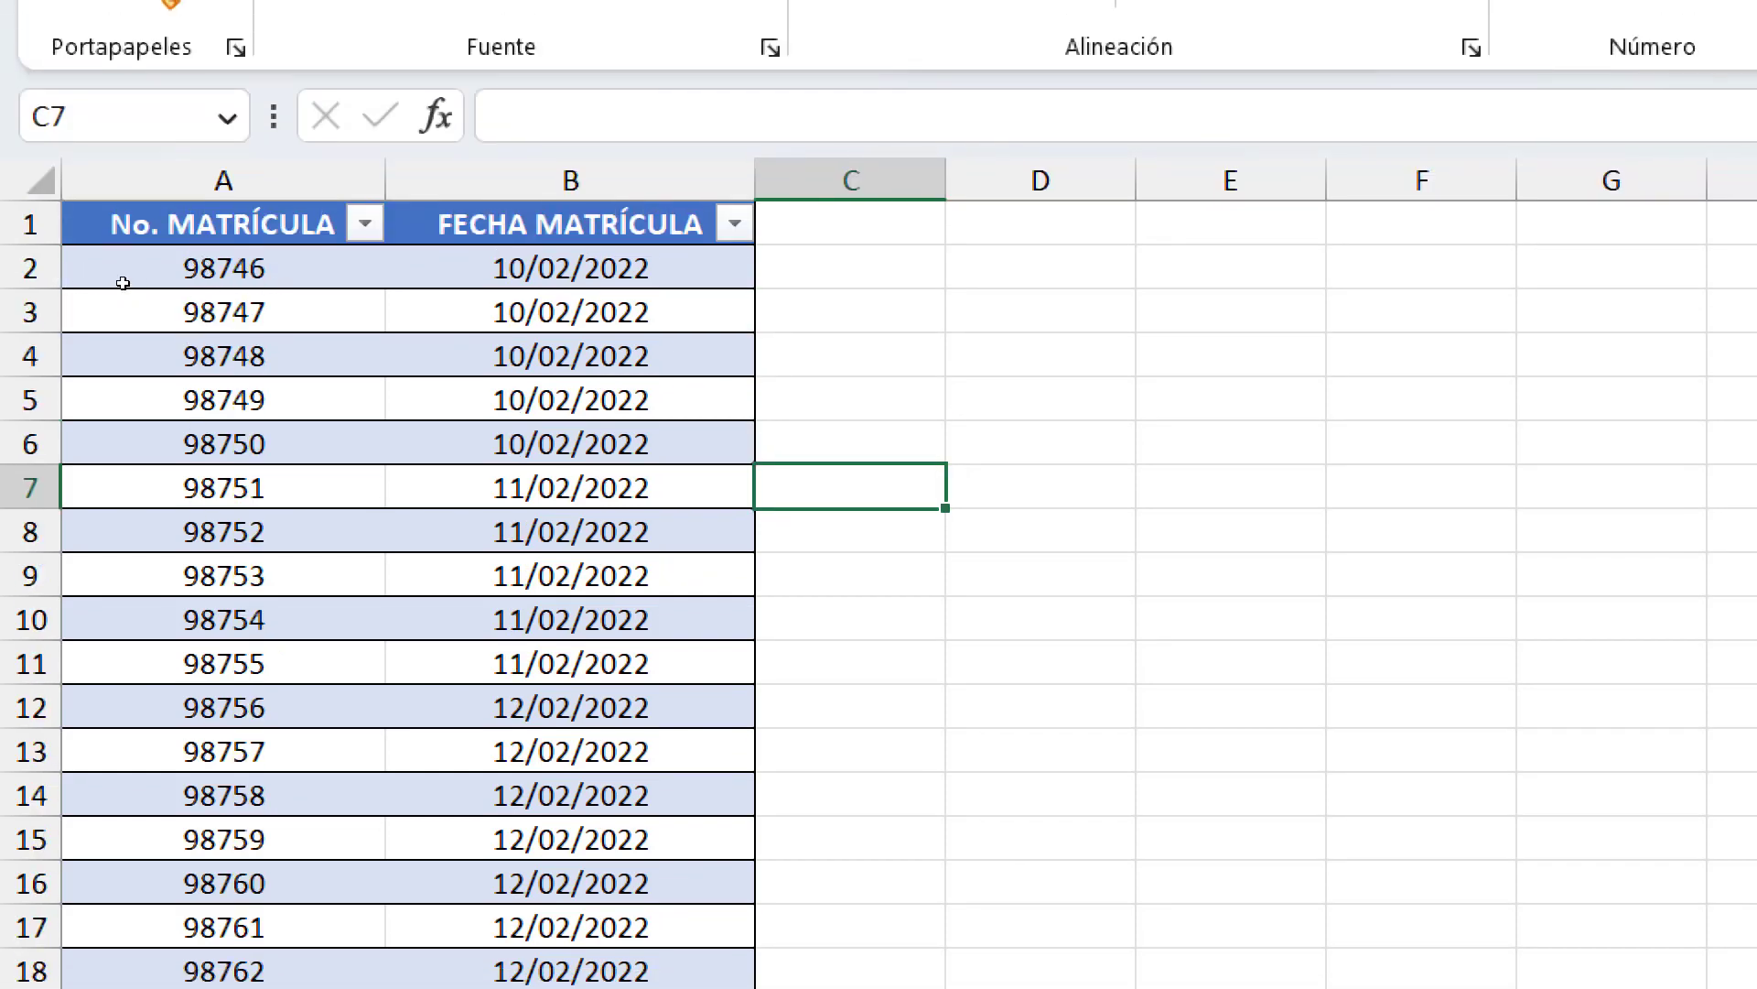
pyautogui.hotkey('ctrl', 'Home')
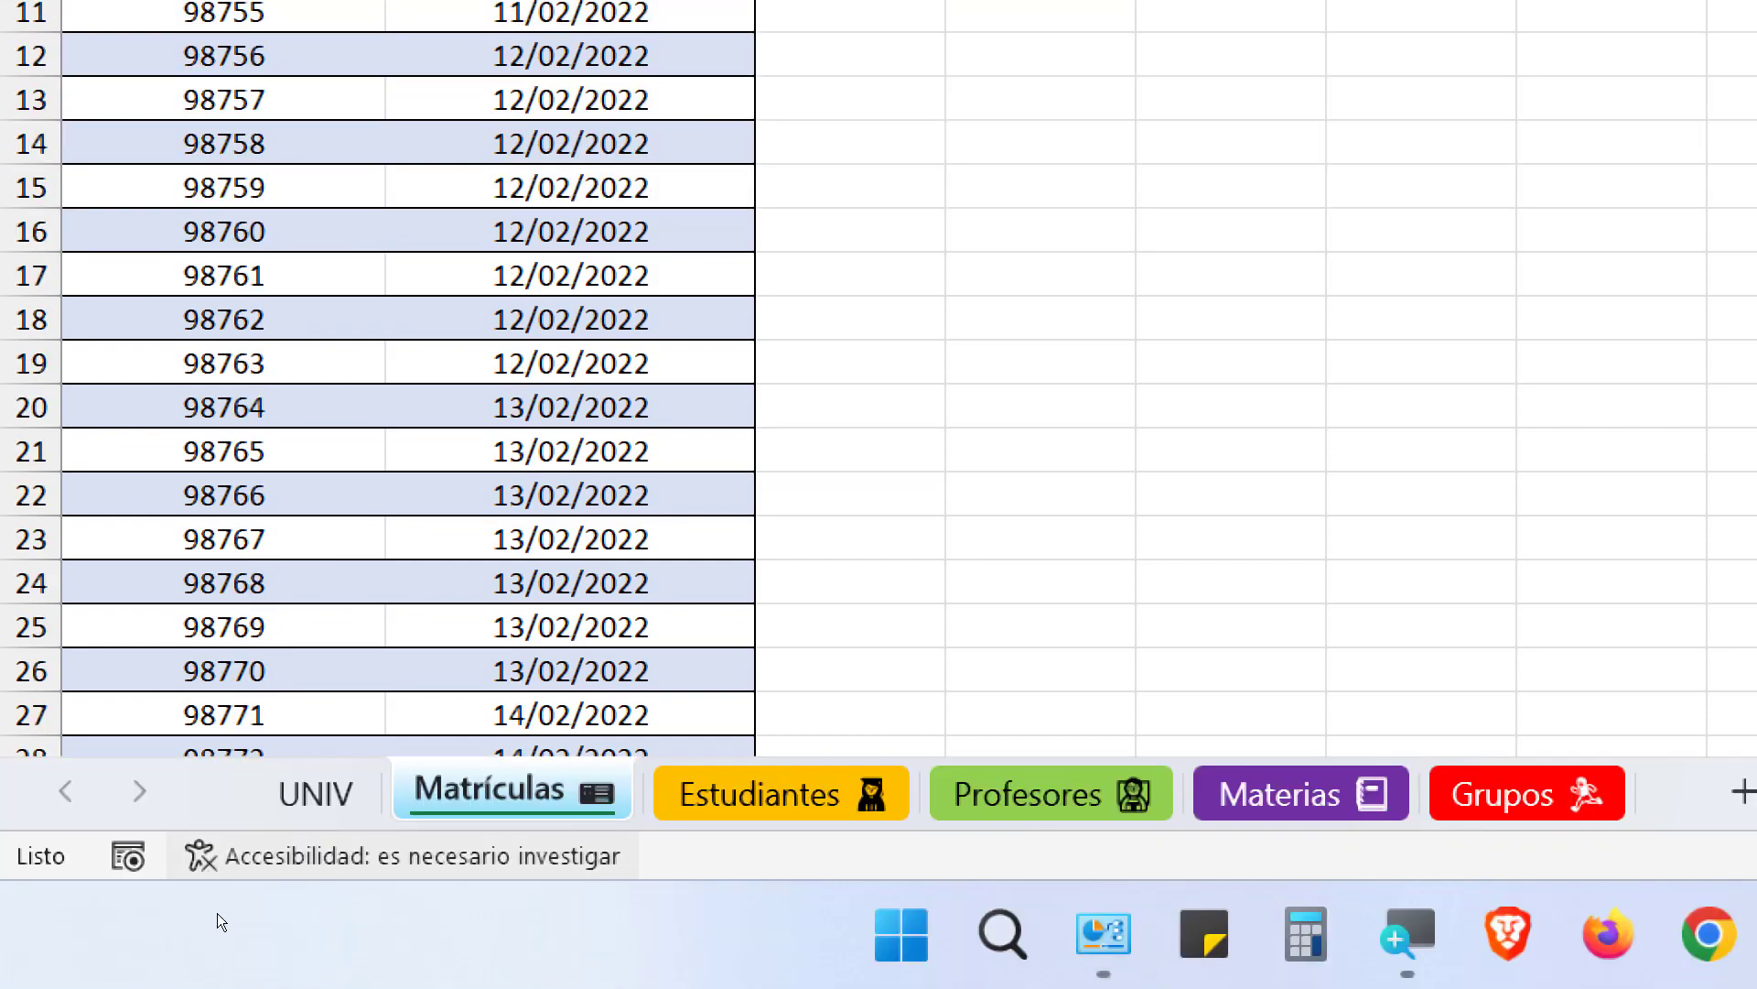
# Find the No. MATRÍCULA header in UNIV and highlight the matching enrolment number column on the Matrículas sheet
pyautogui.hotkey('ctrl', 'pageup')
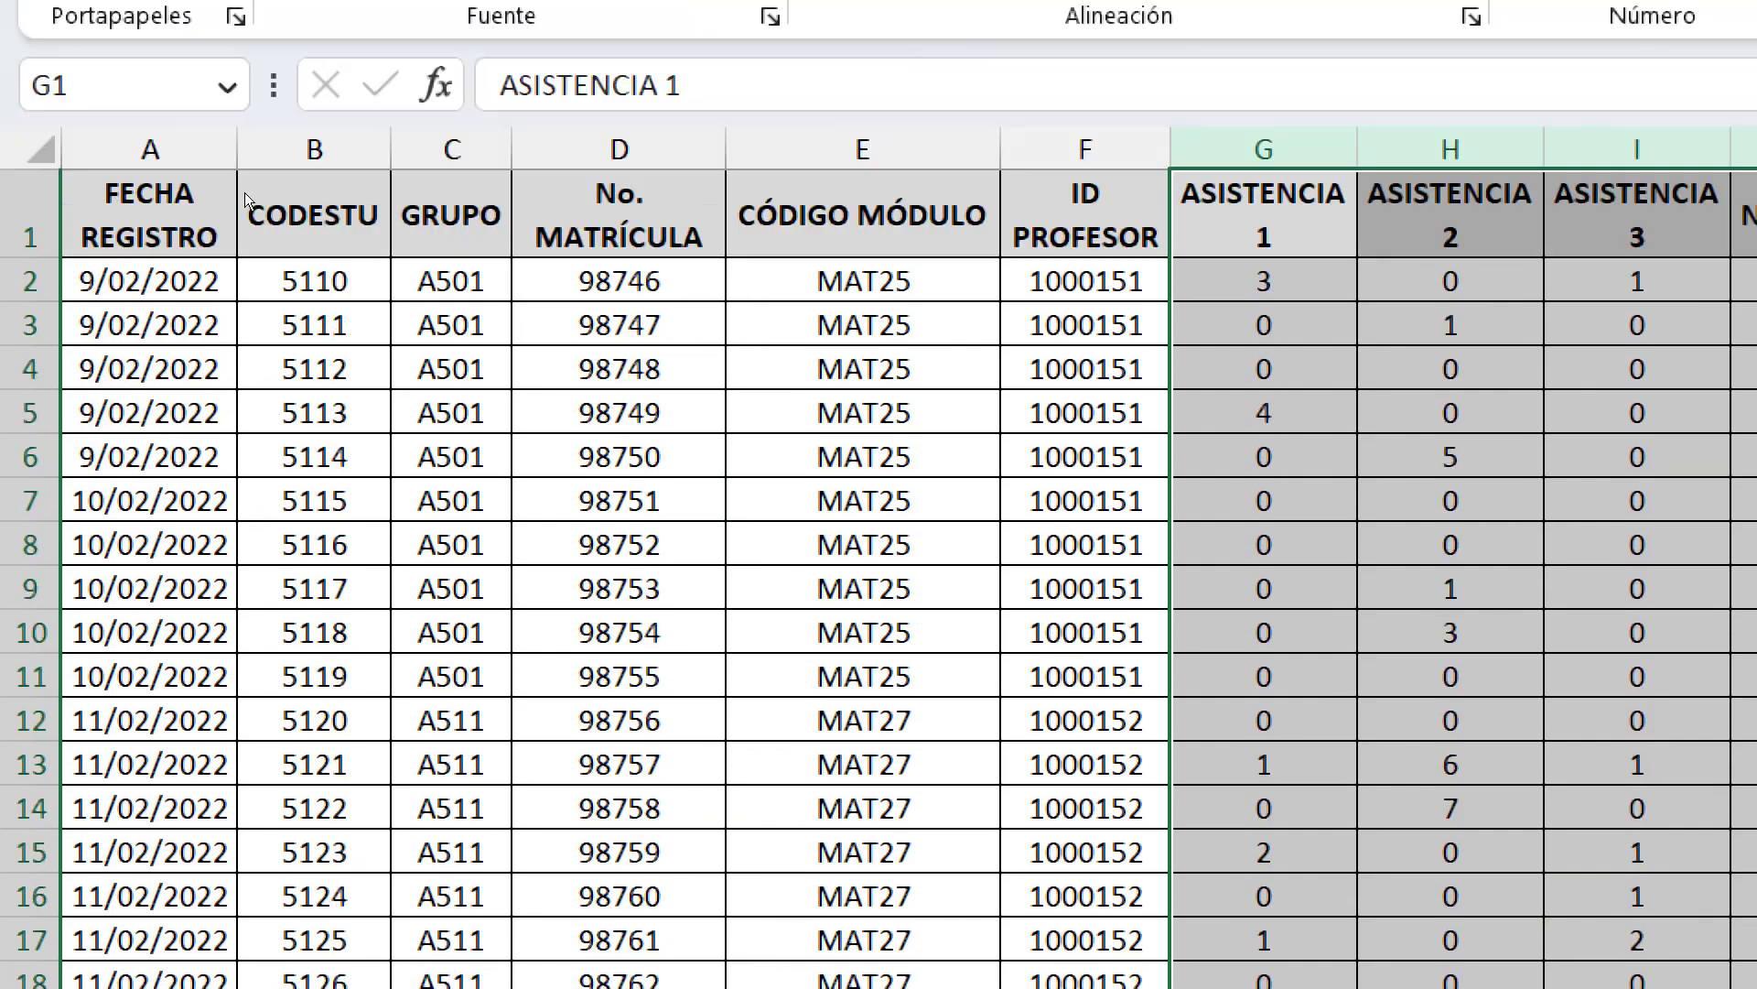
pyautogui.press('Left')
pyautogui.press('Left')
pyautogui.press('Left')
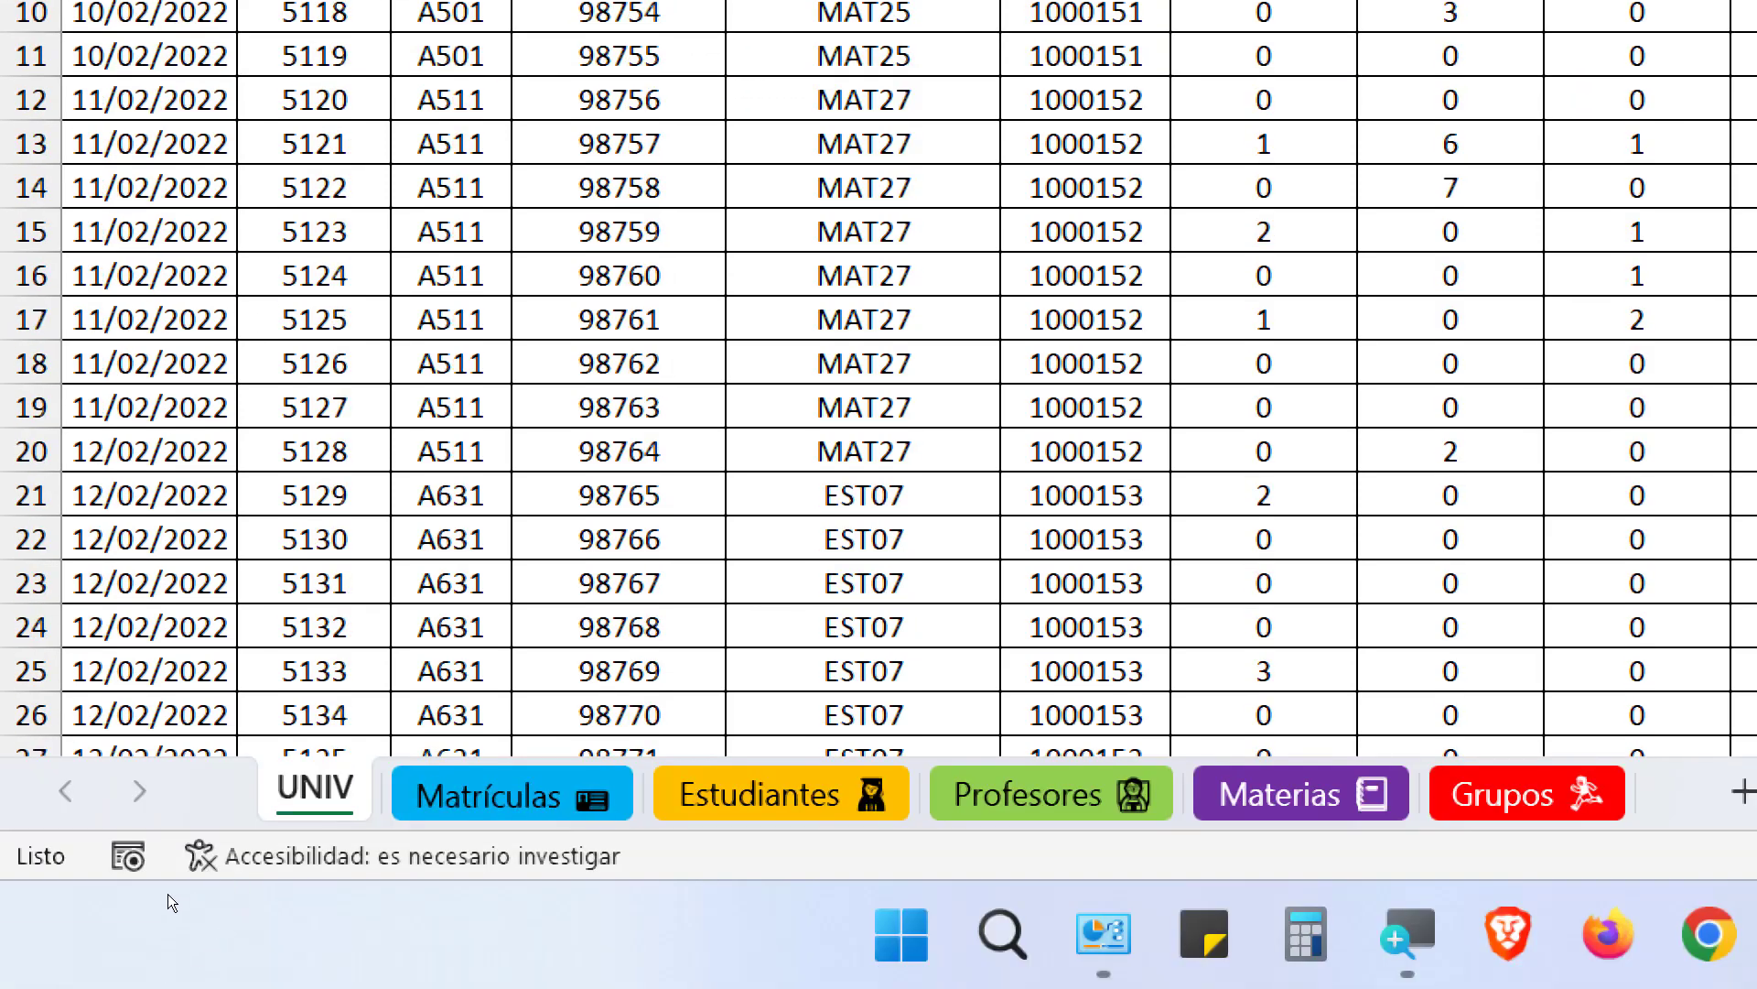
pyautogui.hotkey('ctrl', 'pagedown')
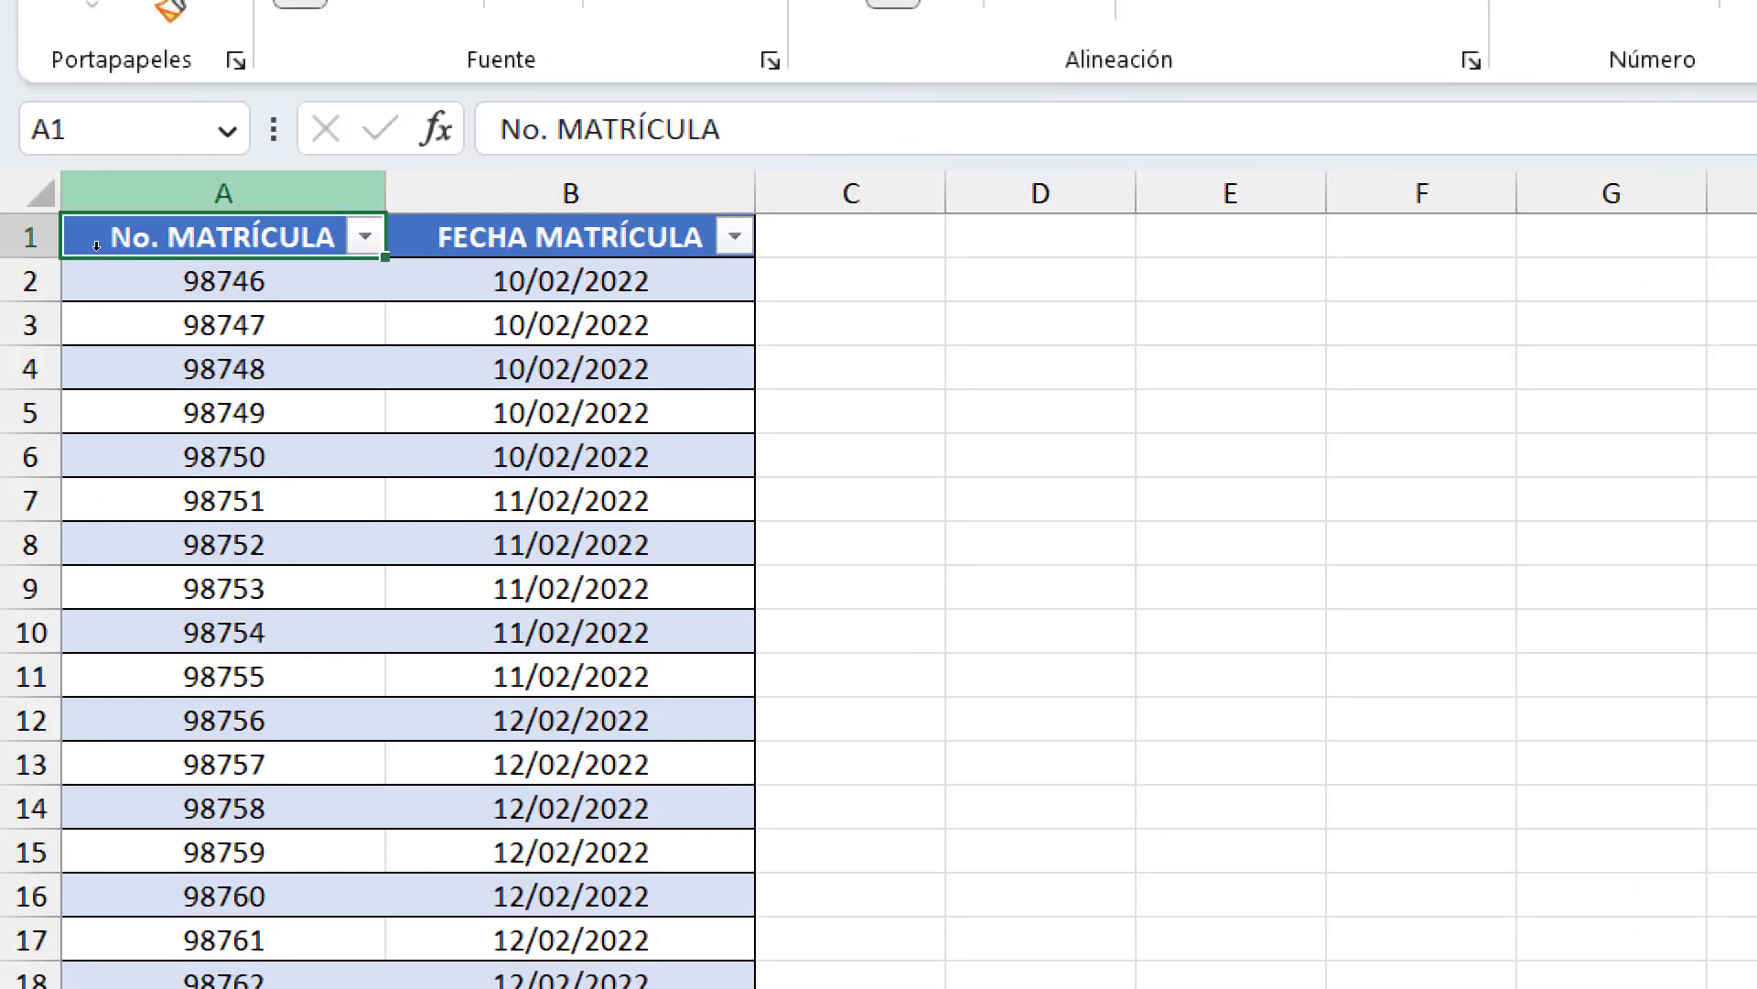
pyautogui.click(97, 243)
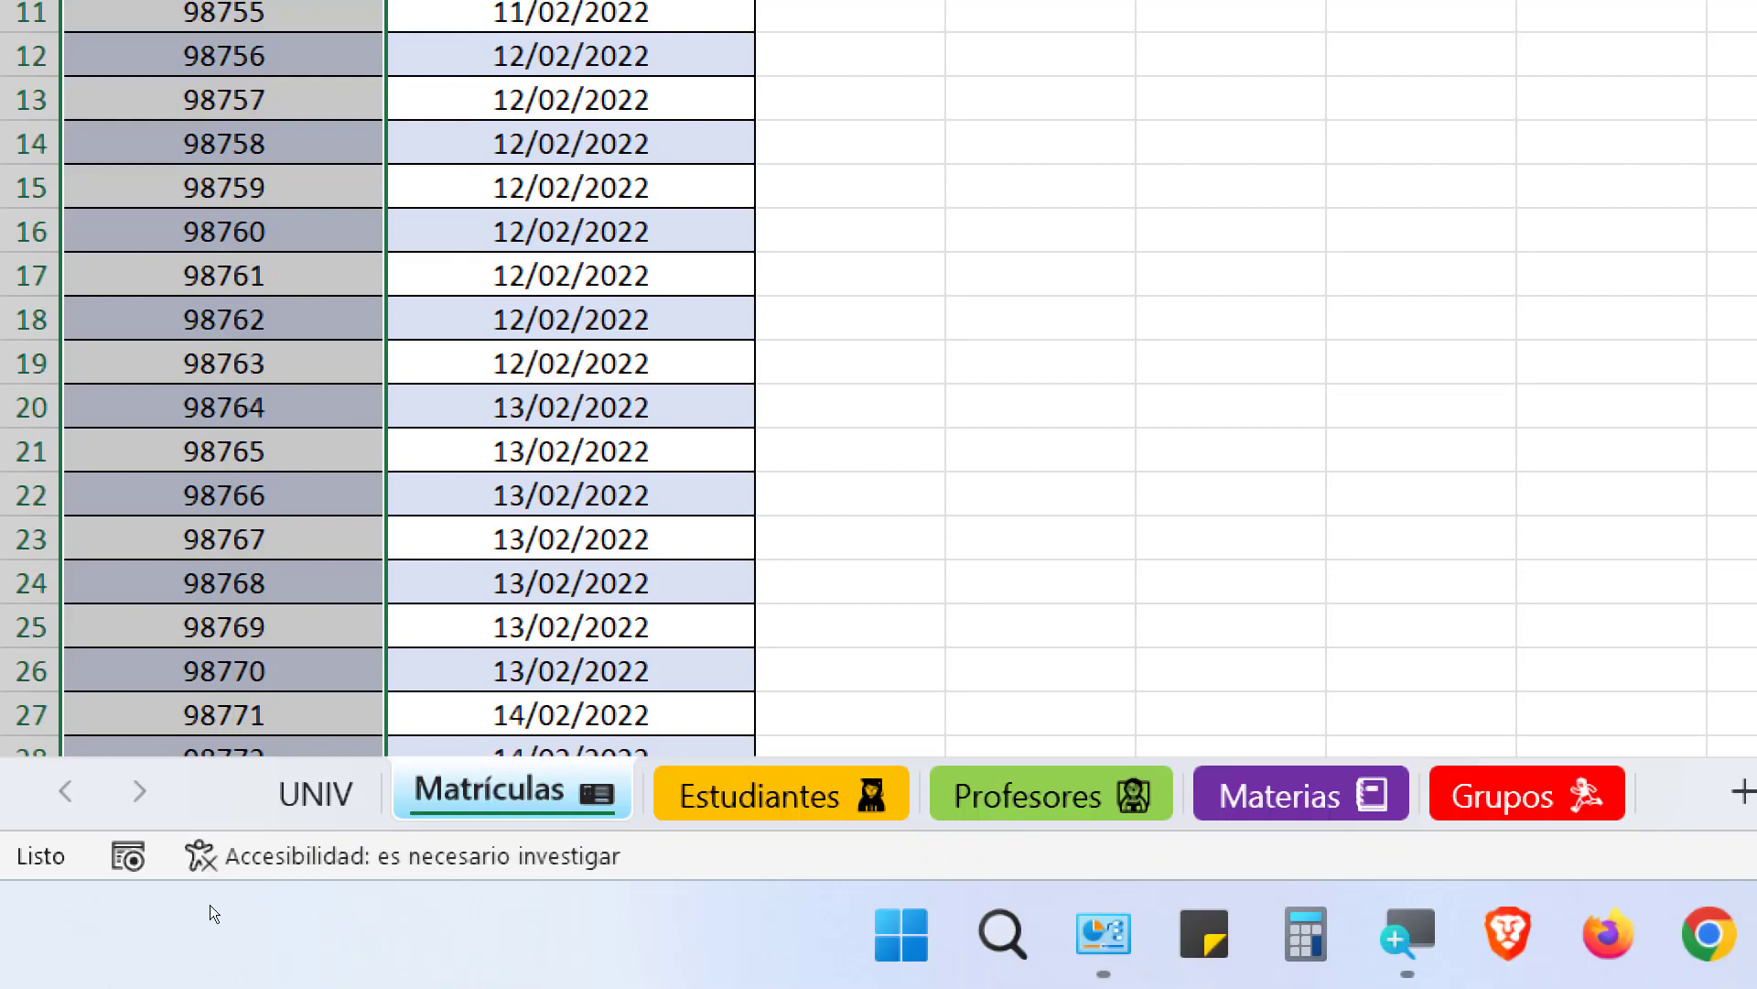
# Rename the No. MATRÍCULA header in cell D1 of UNIV as COD_MAT
pyautogui.hotkey('ctrl', 'pageup')
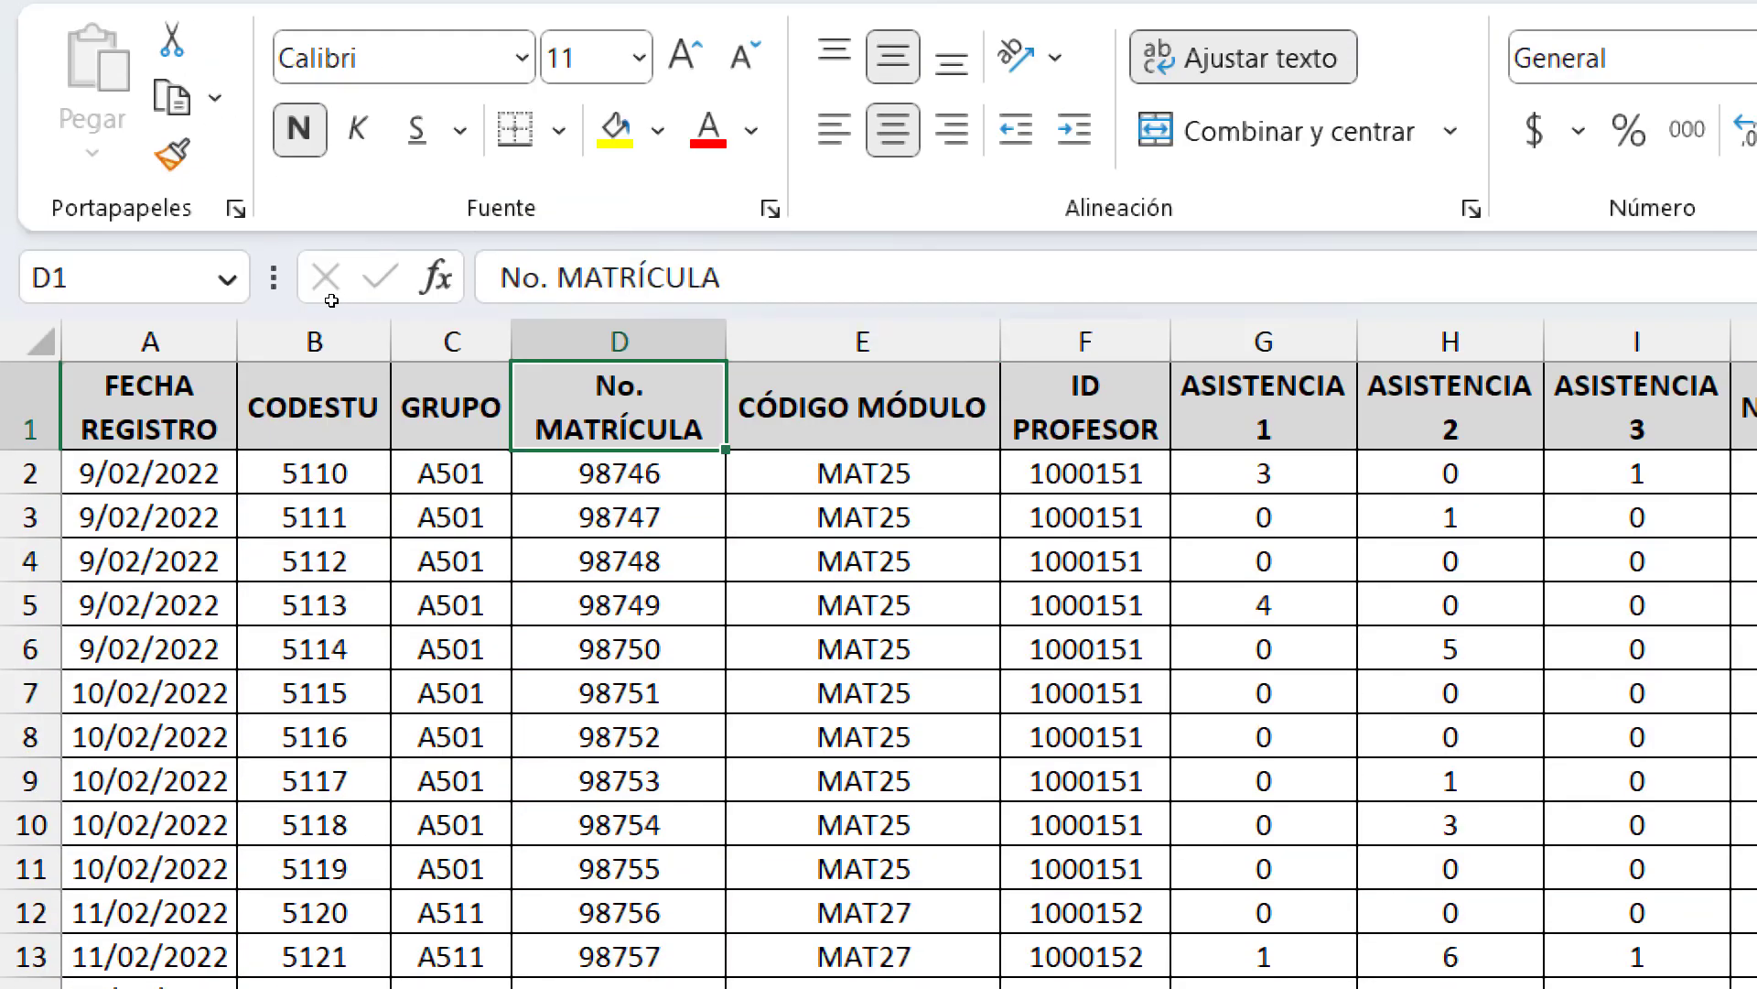
pyautogui.write('COD_')
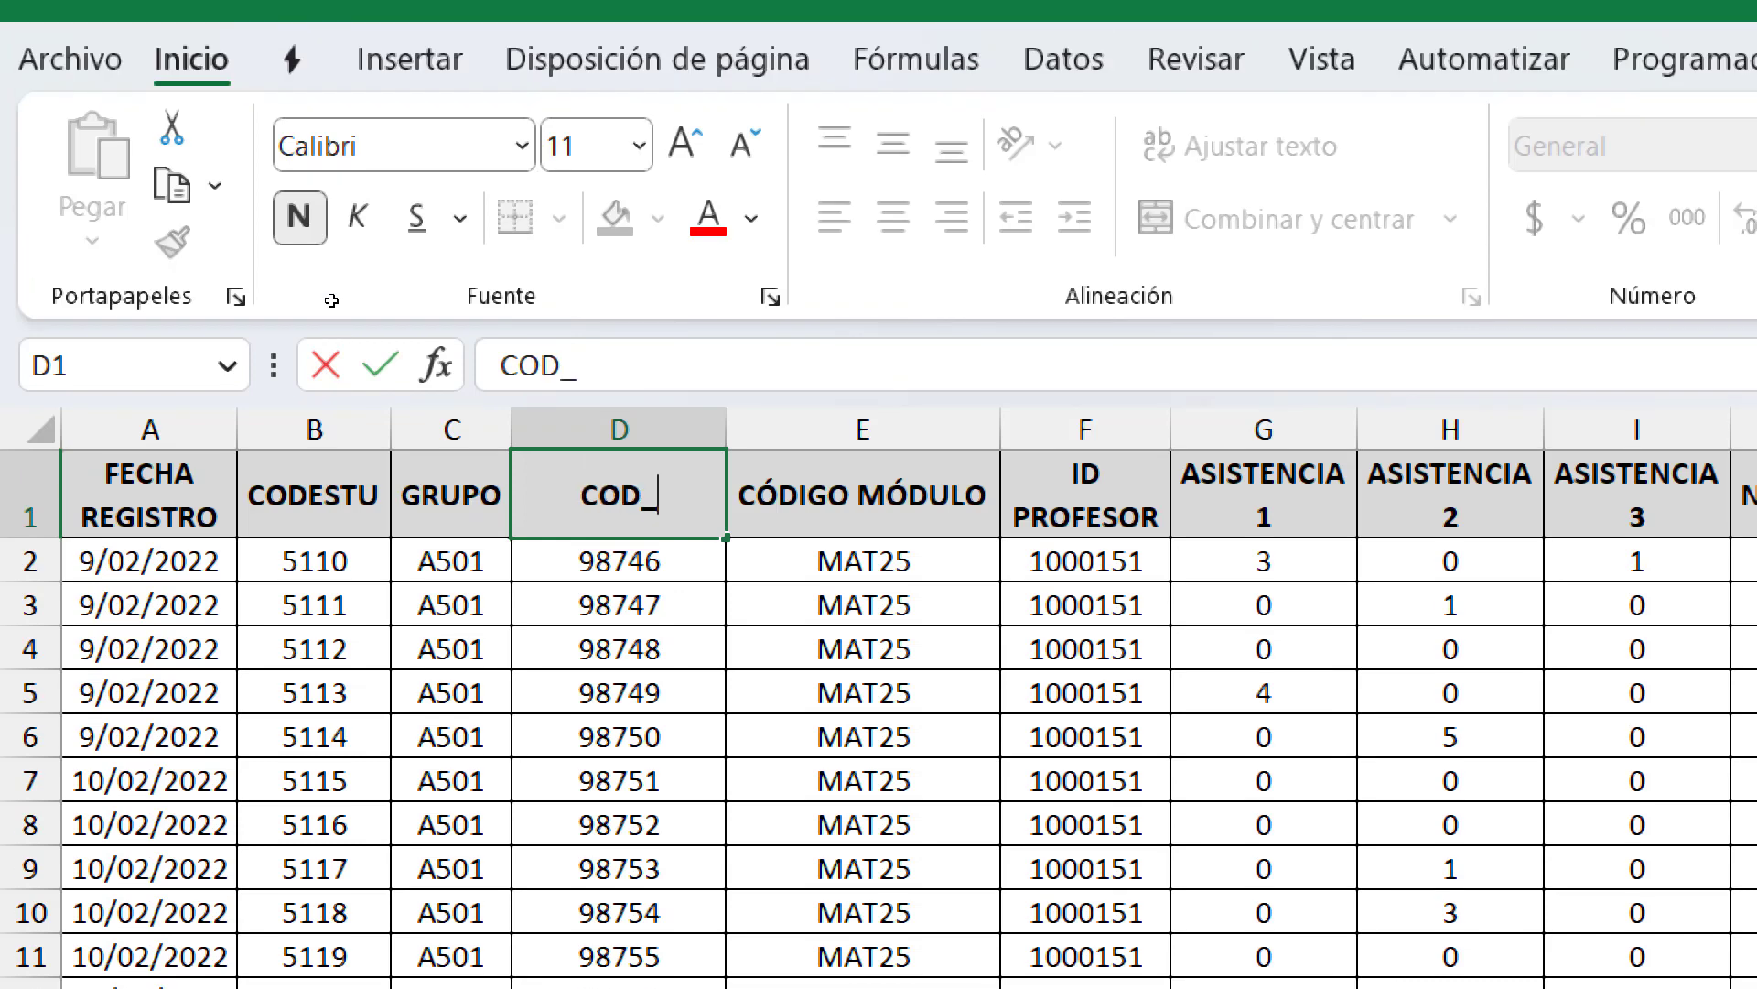
pyautogui.write('MAT')
pyautogui.press('Return')
pyautogui.press('Down')
pyautogui.press('Down')
pyautogui.press('Down')
pyautogui.press('Down')
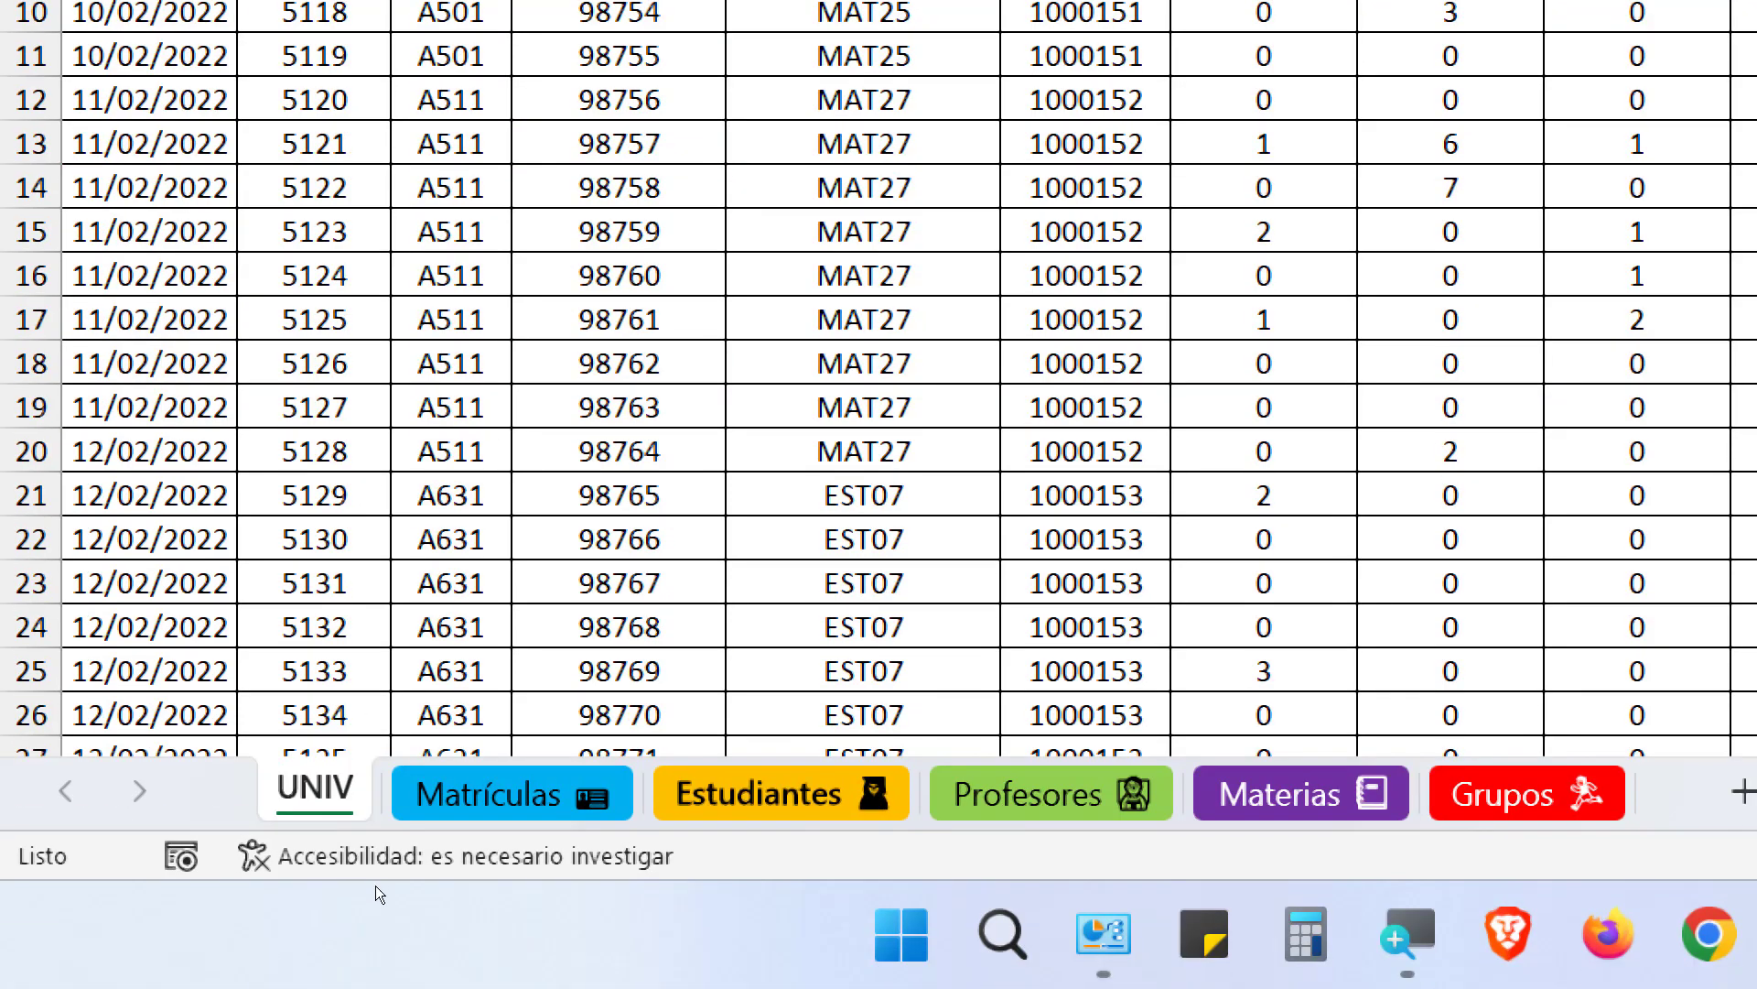
# Highlight the CODESTU column on the Estudiantes sheet and compare it with the CODESTU column in UNIV
pyautogui.hotkey('ctrl', 'pagedown')
pyautogui.hotkey('ctrl', 'pagedown')
pyautogui.hotkey('ctrl', 'Home')
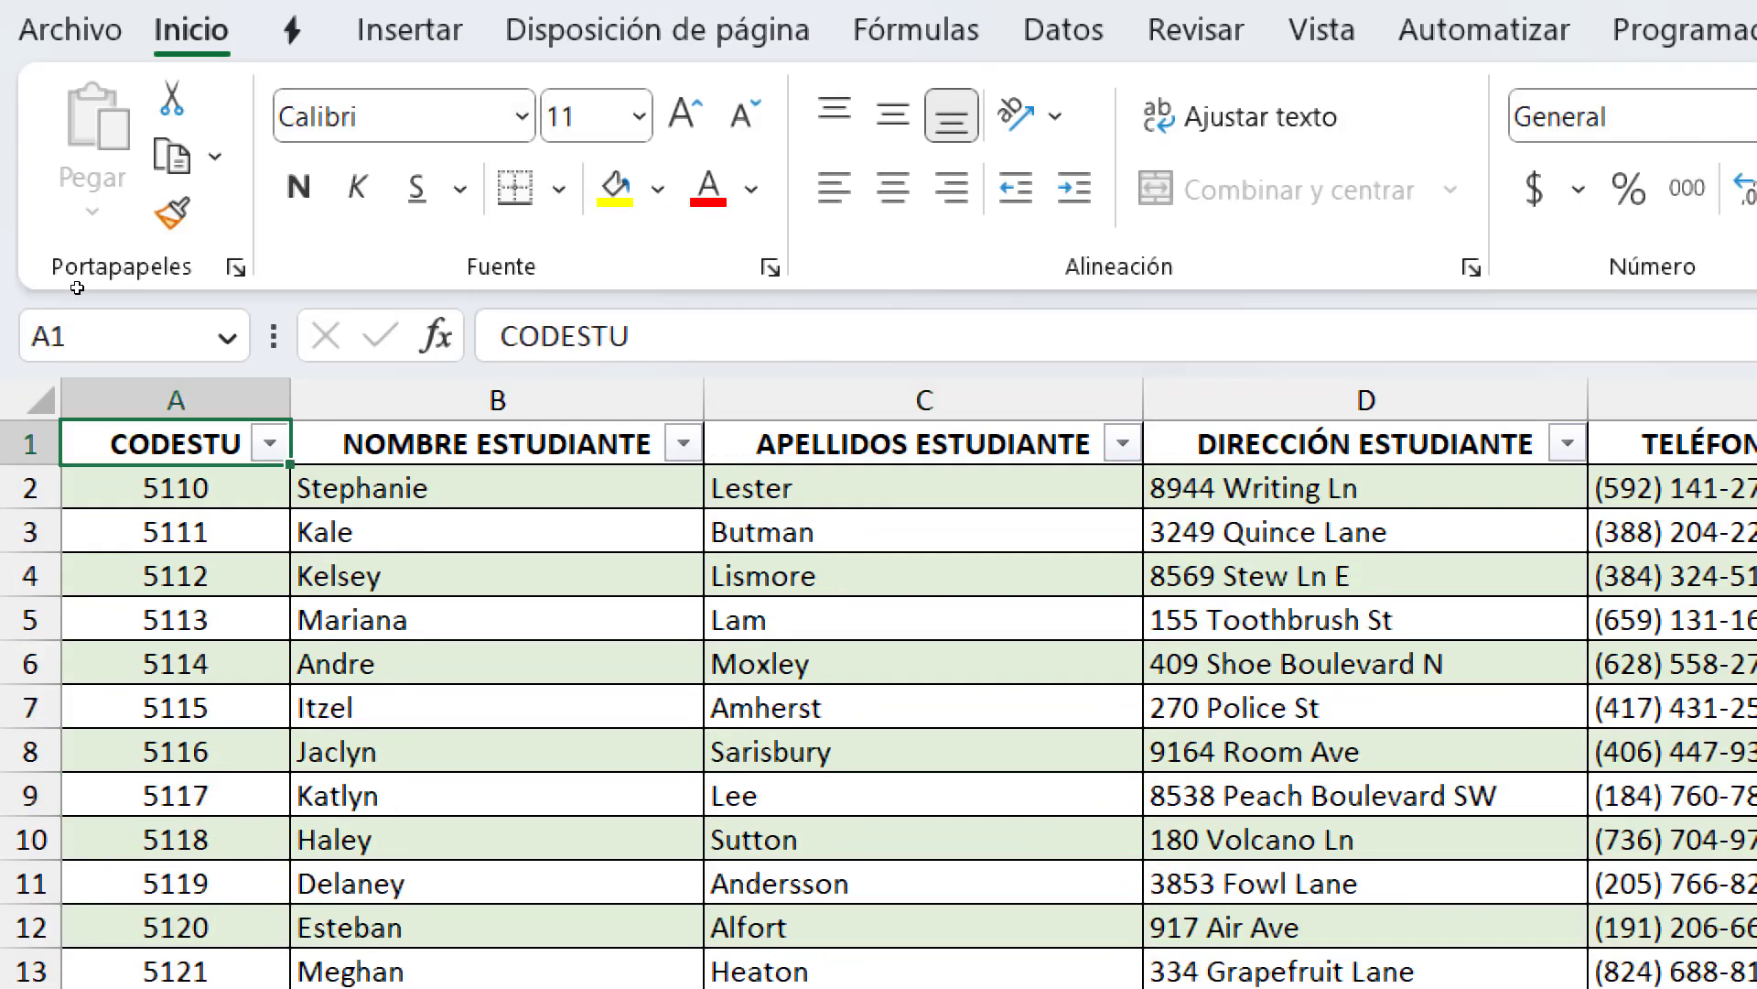
pyautogui.press('Right')
pyautogui.press('Right')
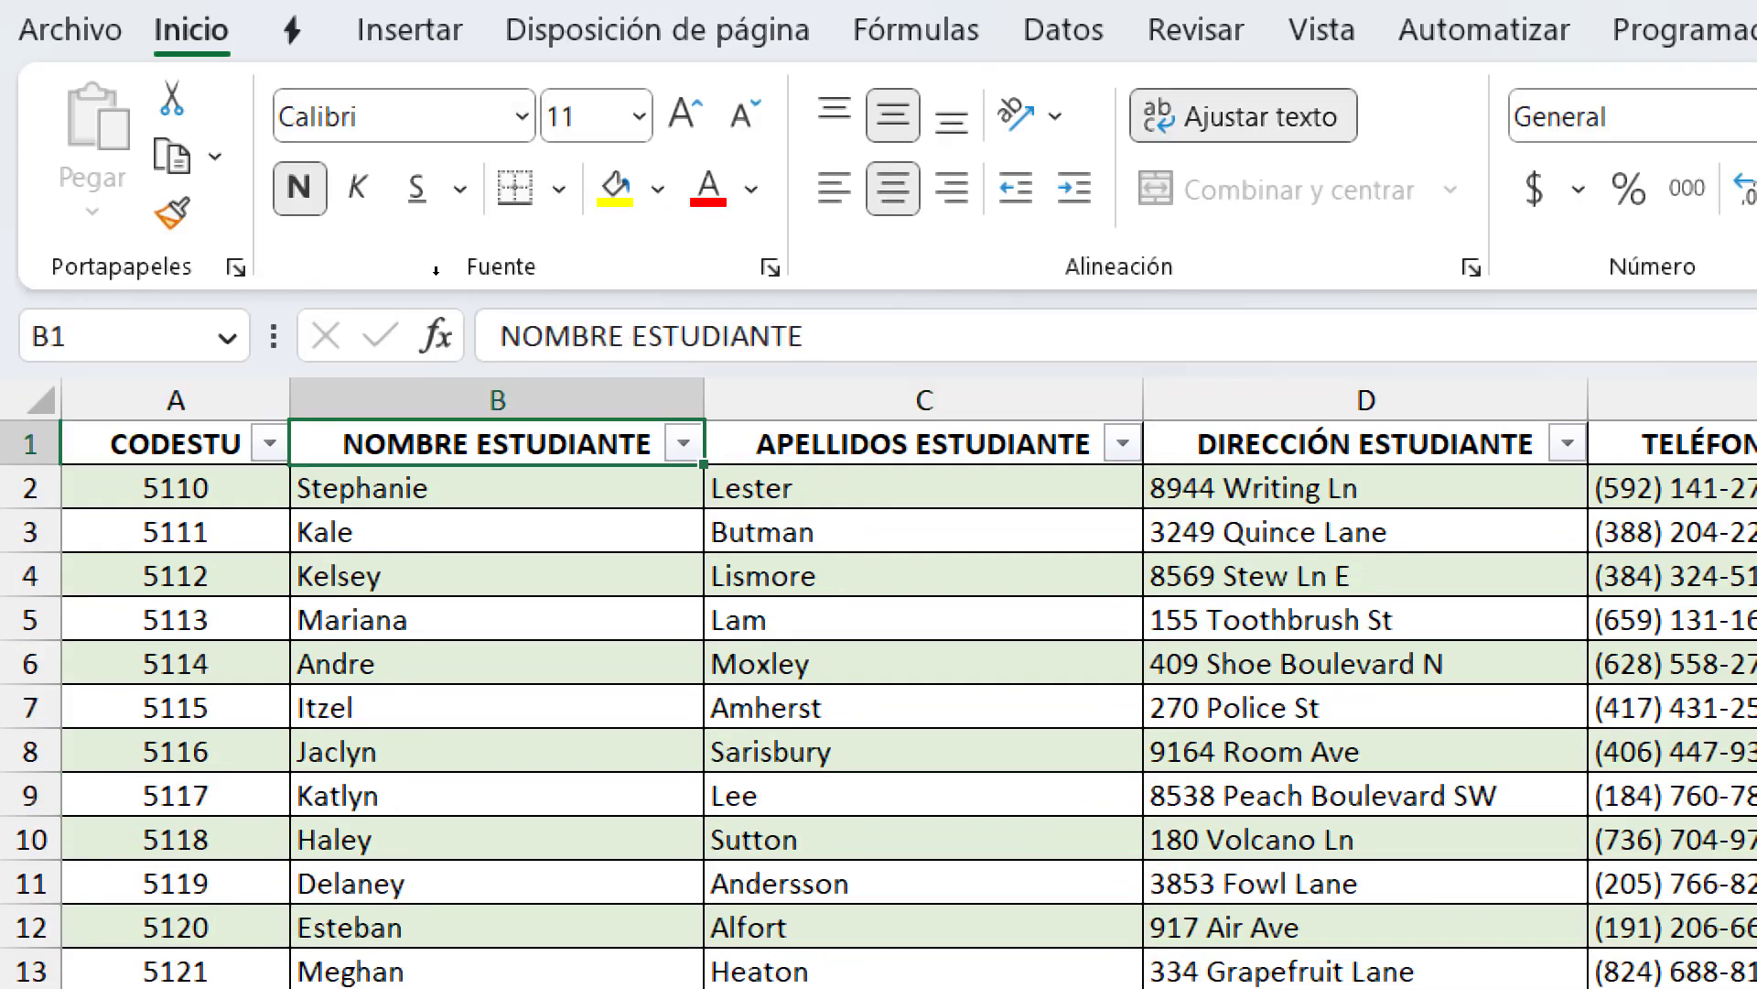
pyautogui.click(175, 399)
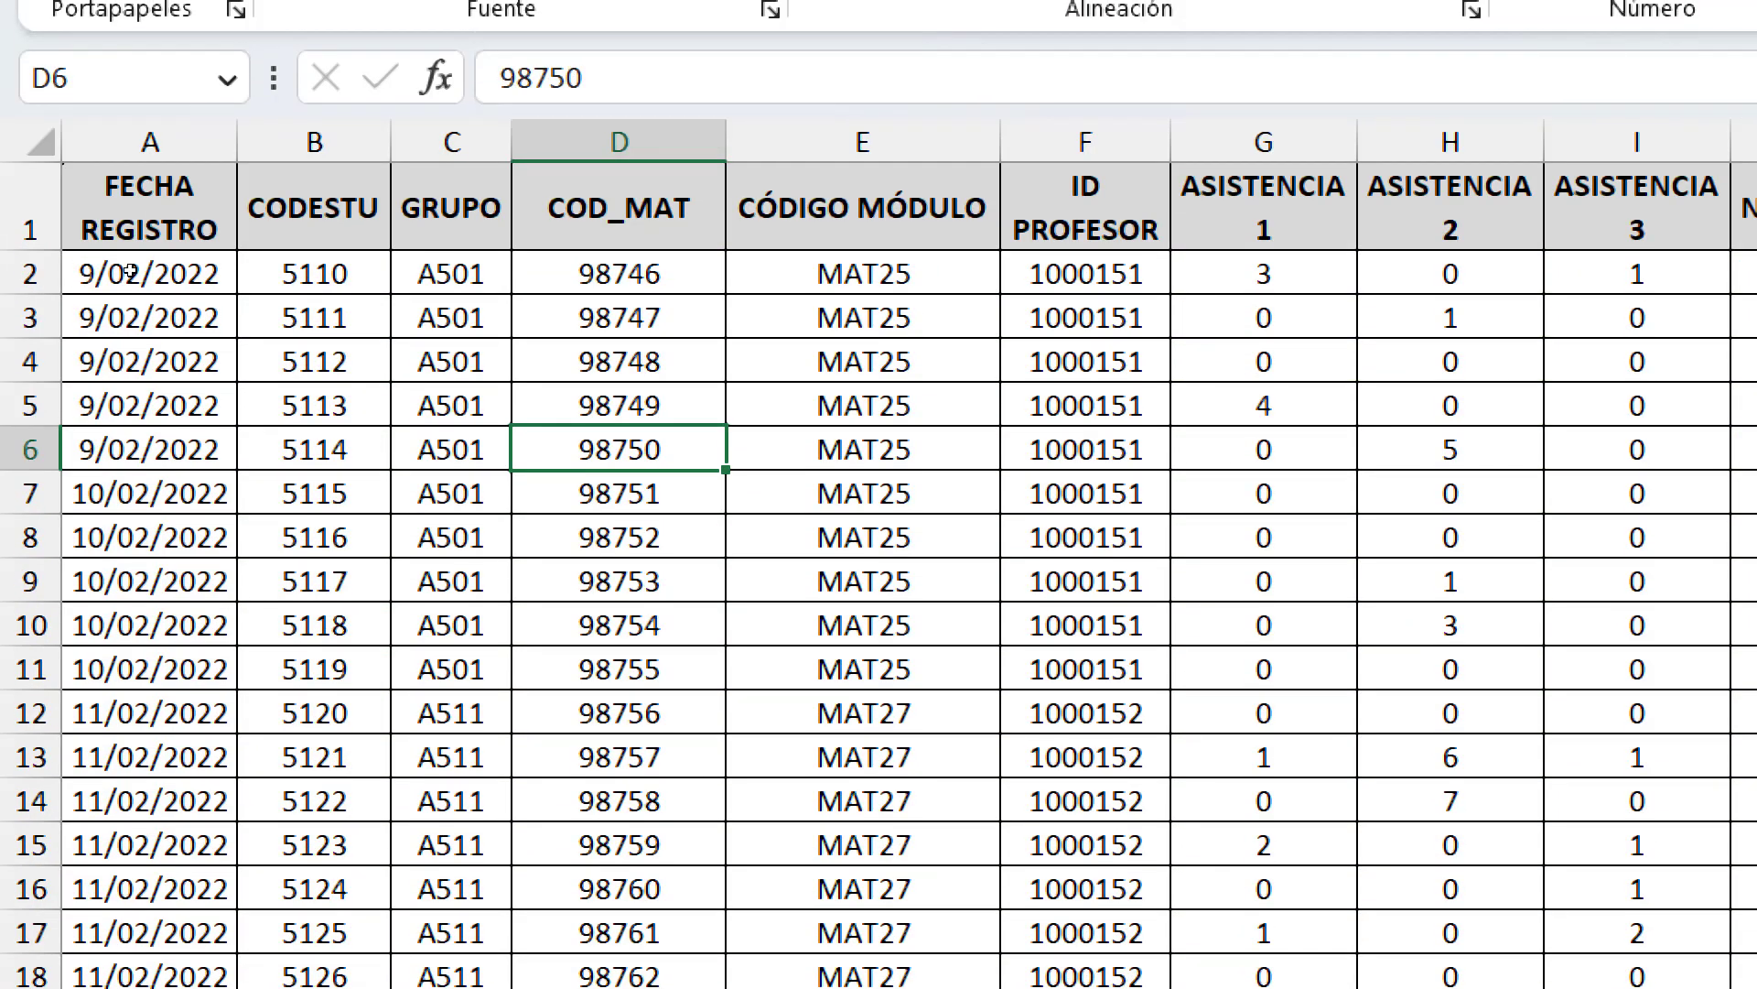
pyautogui.click(314, 142)
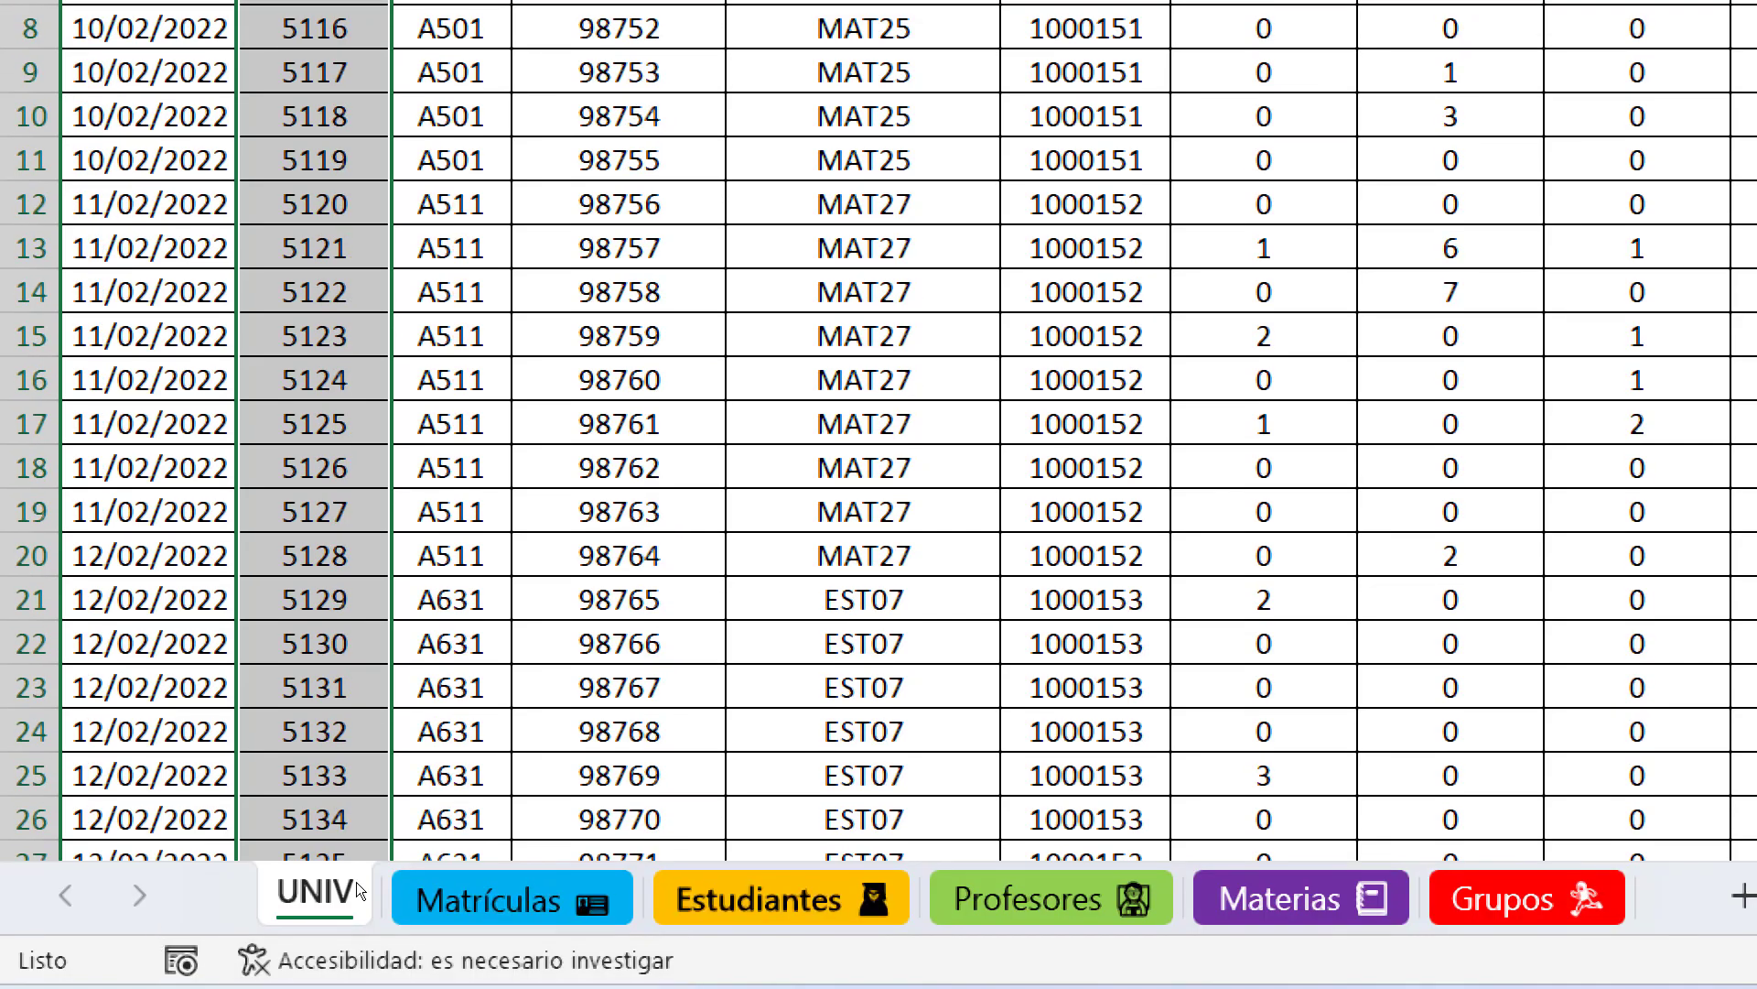
pyautogui.click(782, 899)
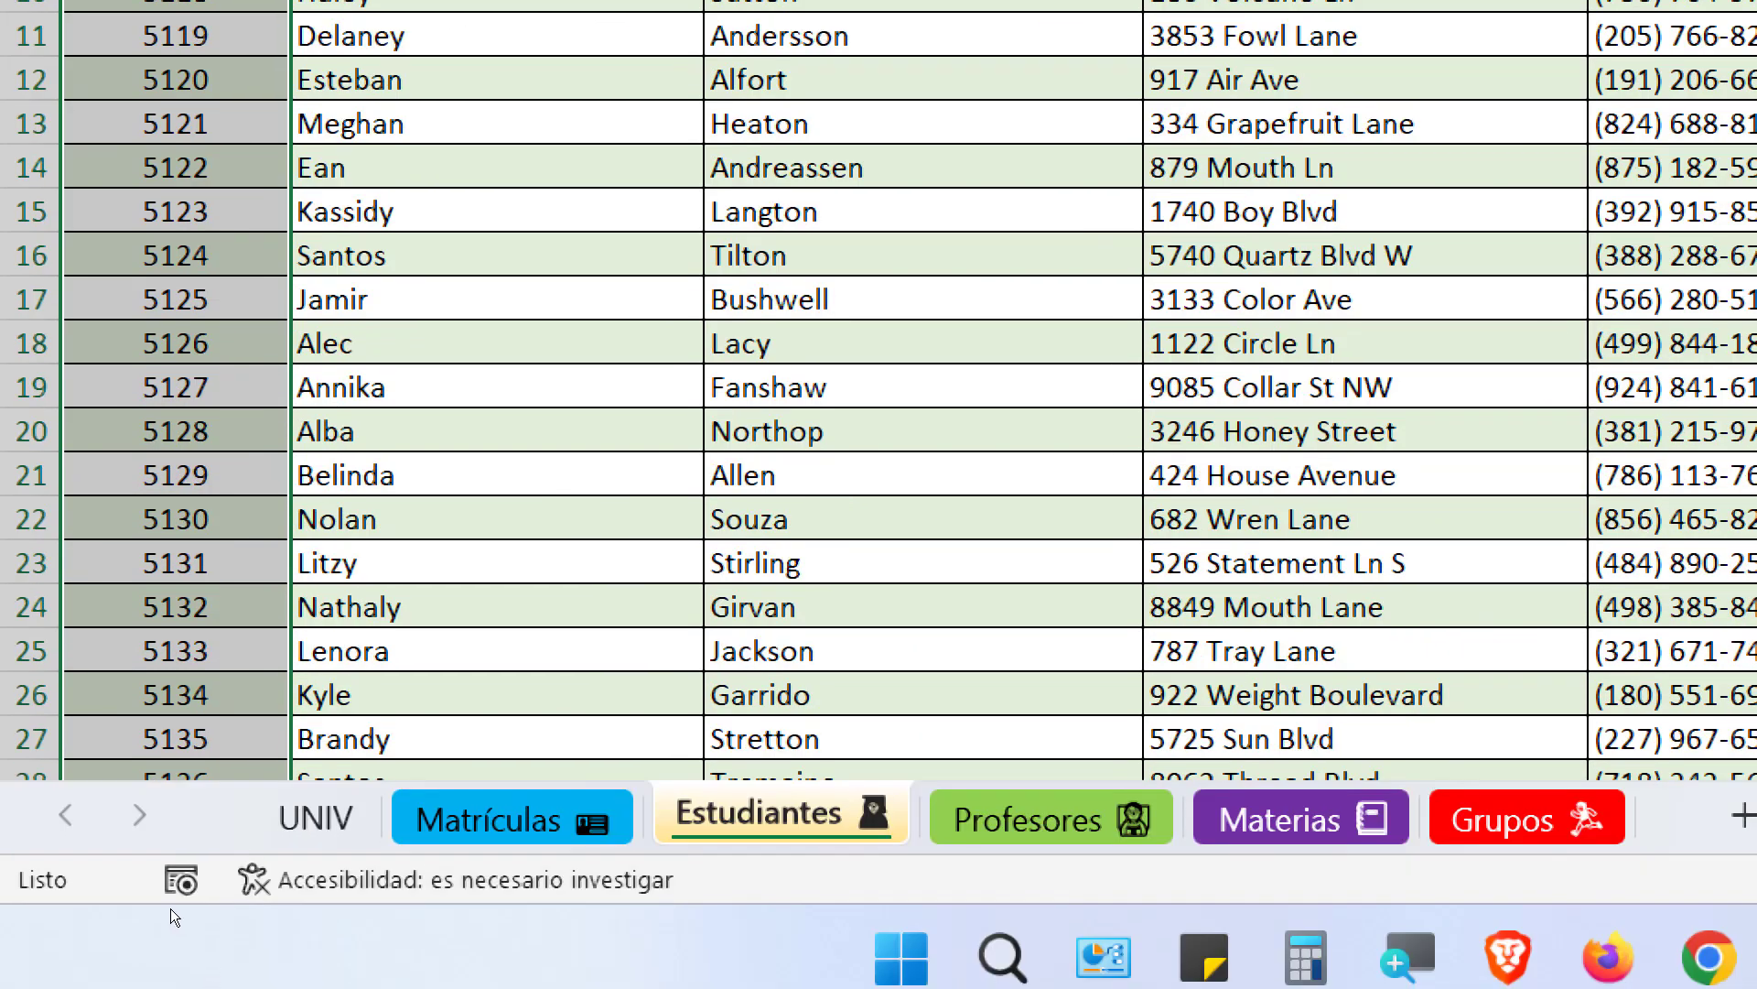
# Rename the CODESTU header in UNIV as COD_ESTU and widen its column so the header fits on one line
pyautogui.click(172, 903)
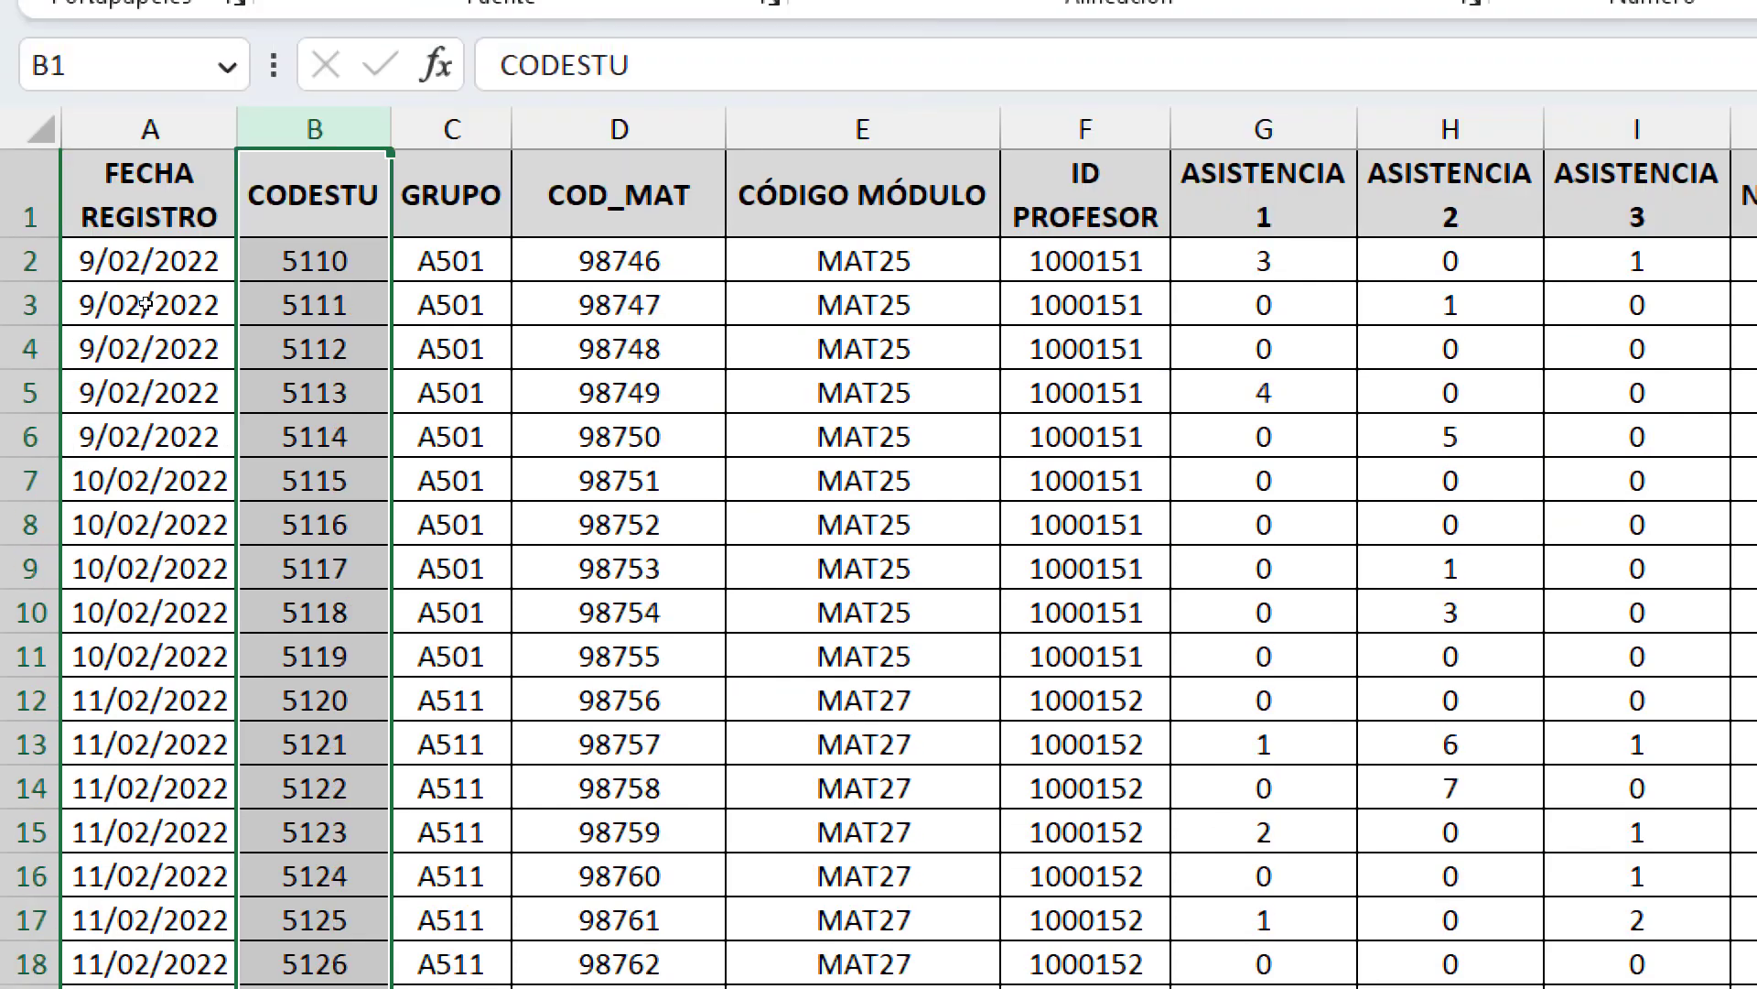
pyautogui.click(317, 201)
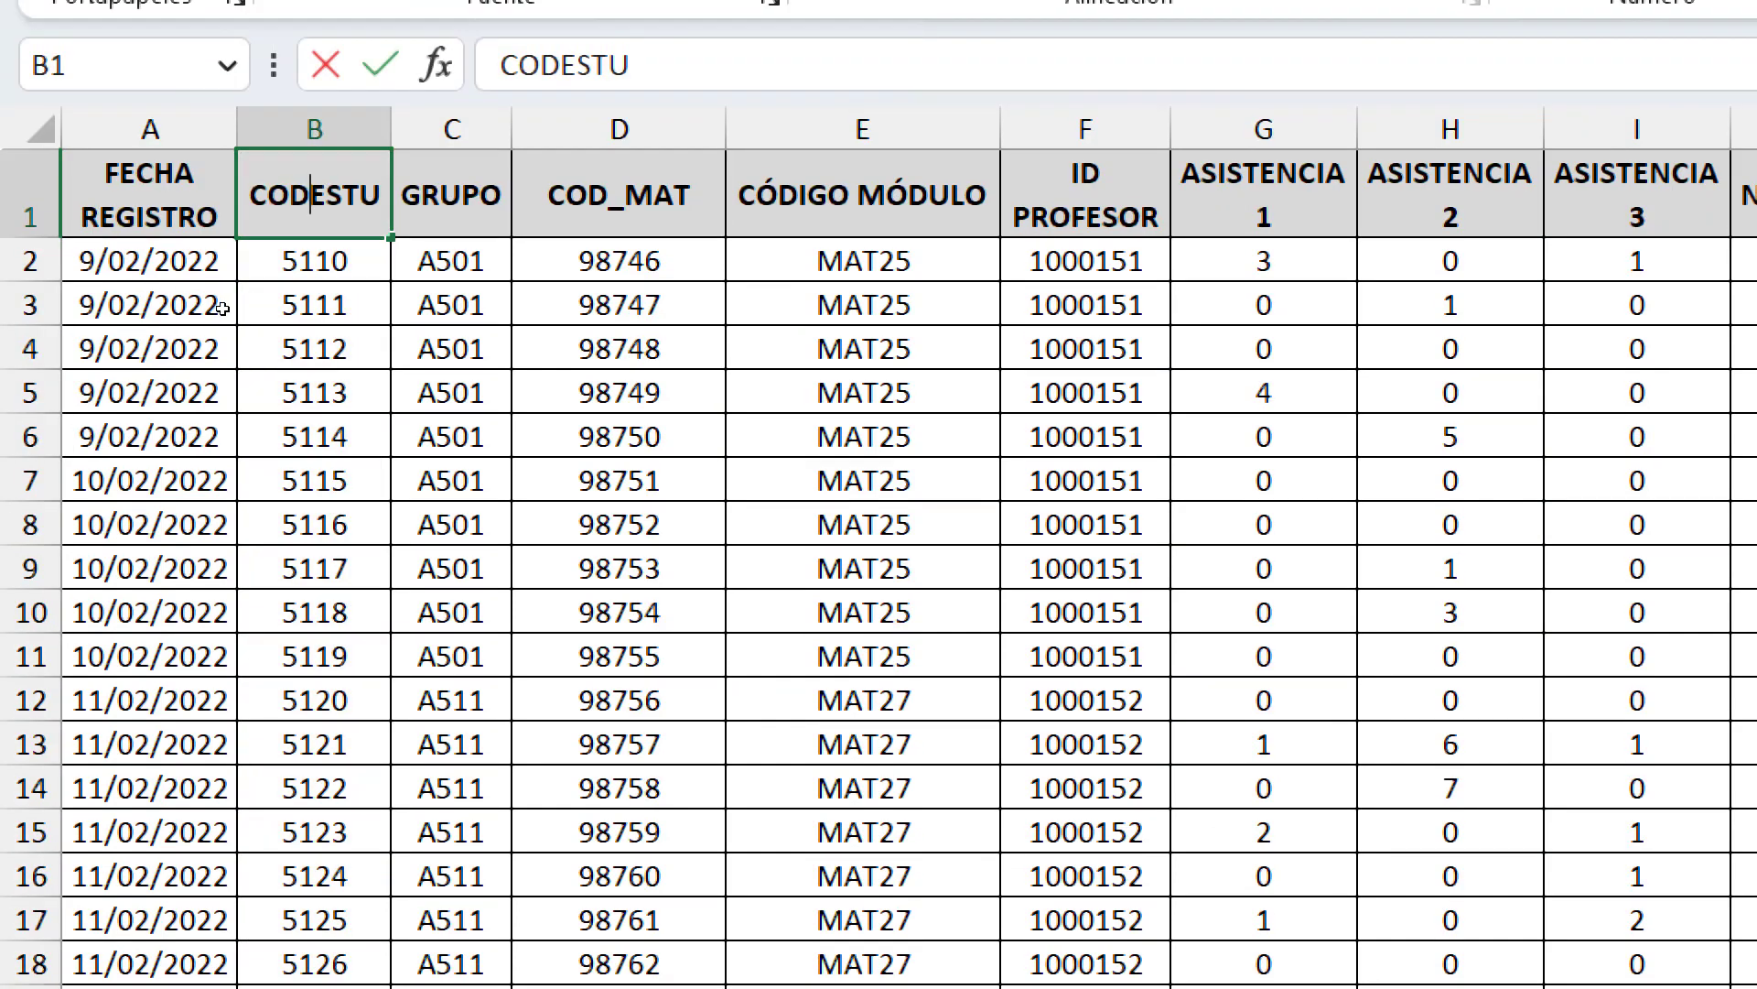
pyautogui.write('_')
pyautogui.press('Return')
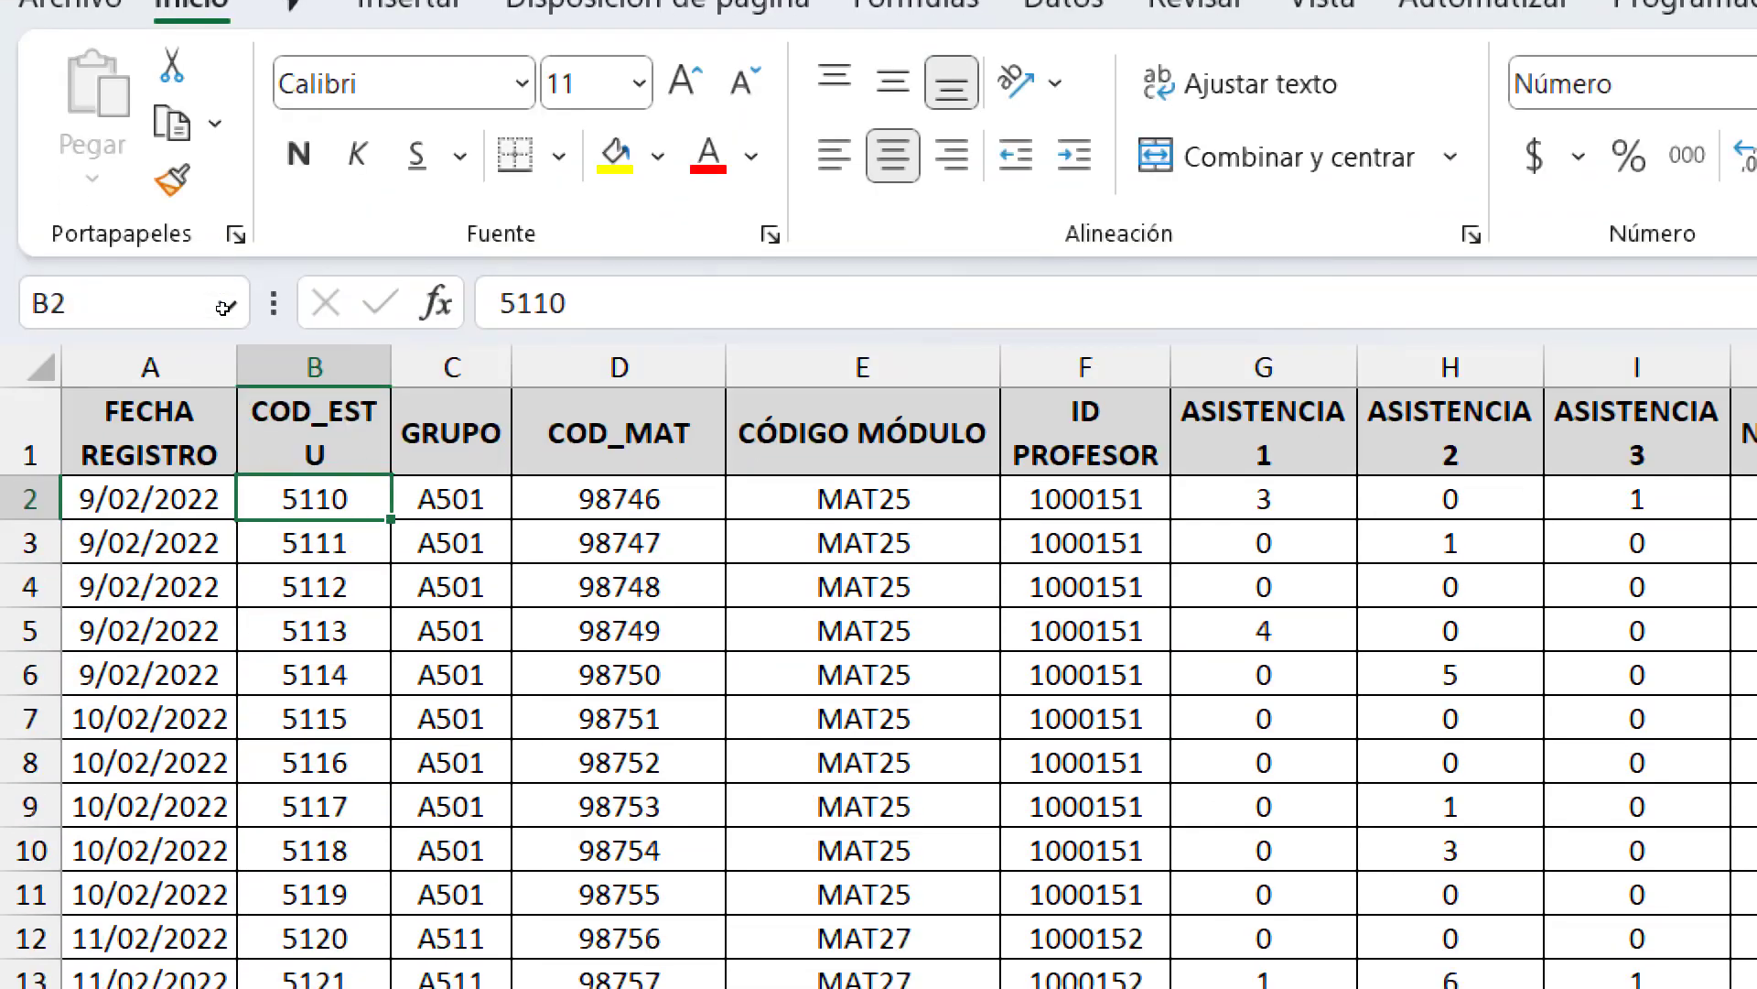
pyautogui.moveTo(391, 366); pyautogui.dragTo(413, 366)
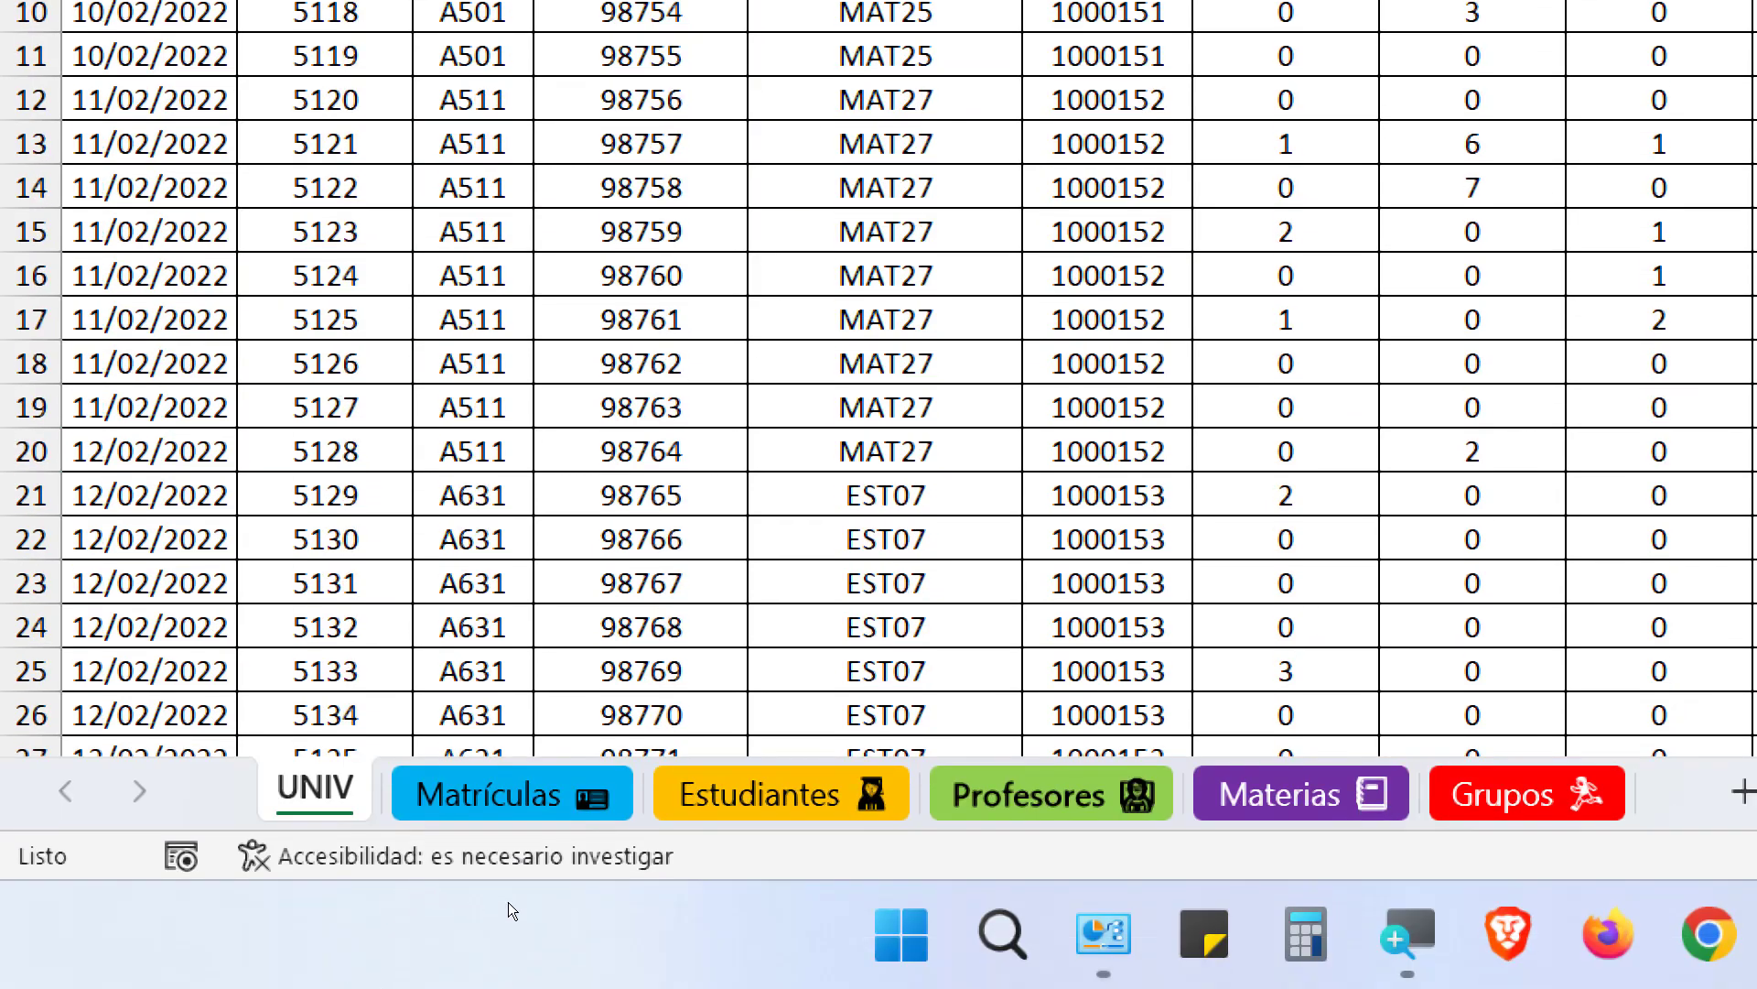
# Switch to the Profesores sheet and highlight its ID PROFESOR column
pyautogui.hotkey('ctrl', 'pagedown')
pyautogui.hotkey('ctrl', 'pagedown')
pyautogui.hotkey('ctrl', 'pagedown')
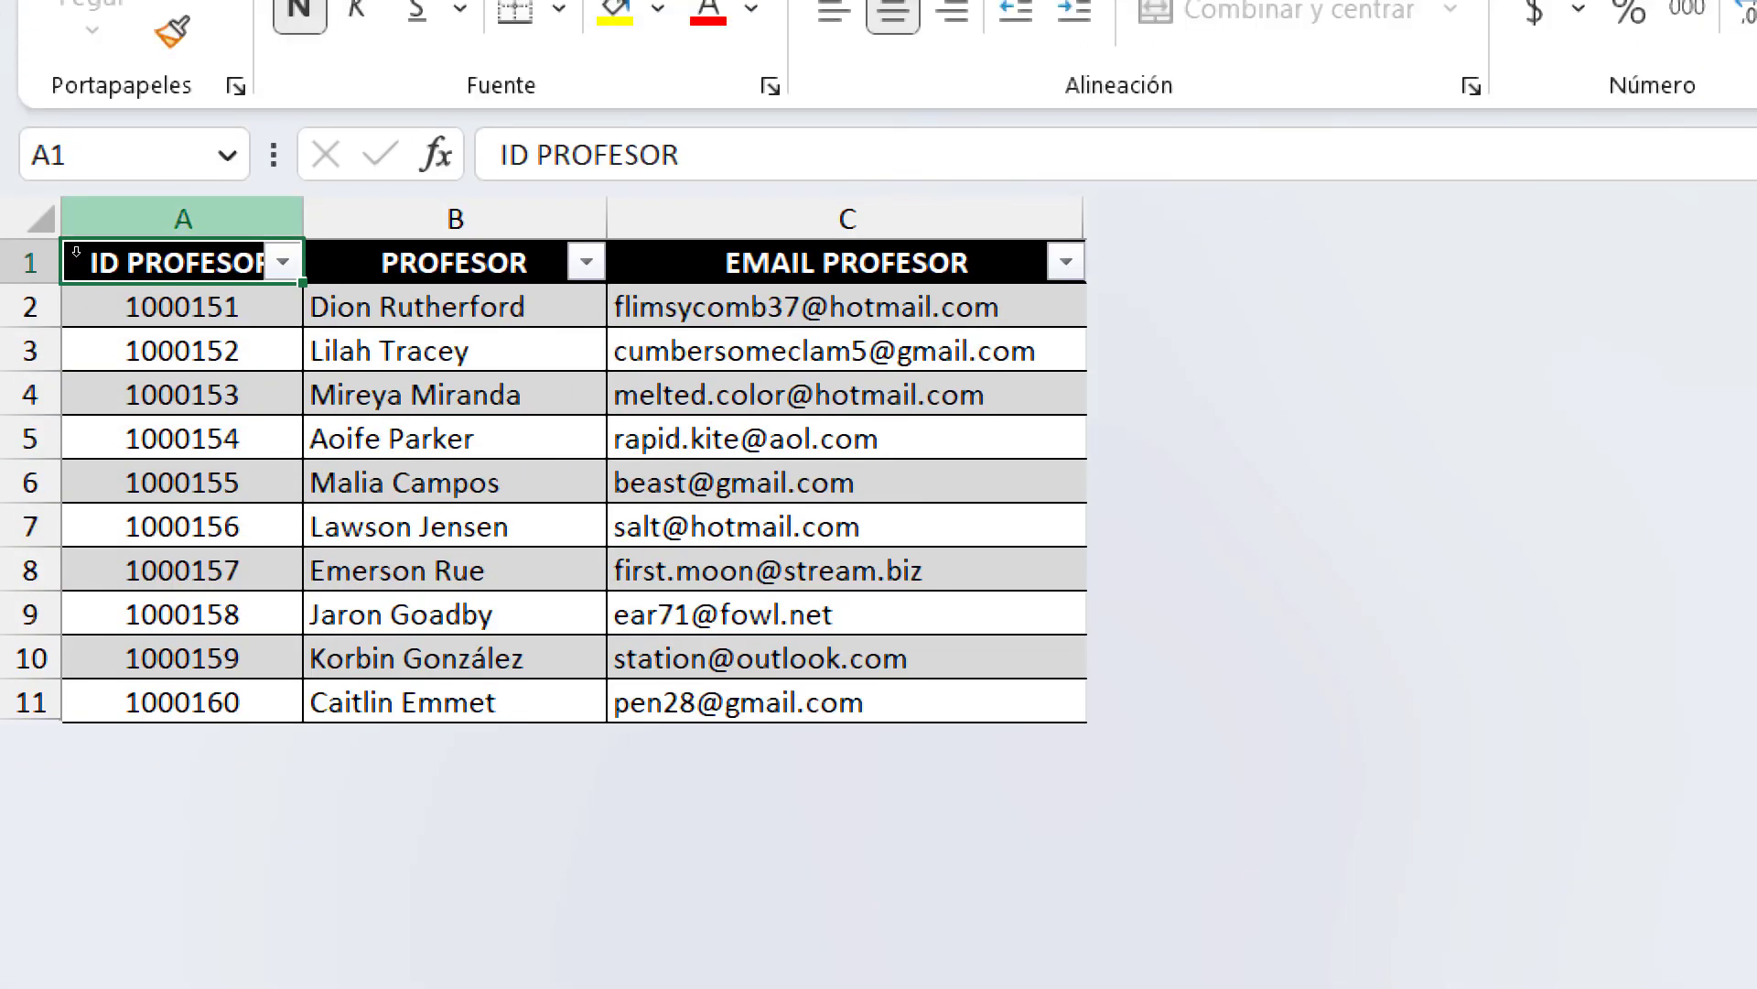
pyautogui.click(75, 251)
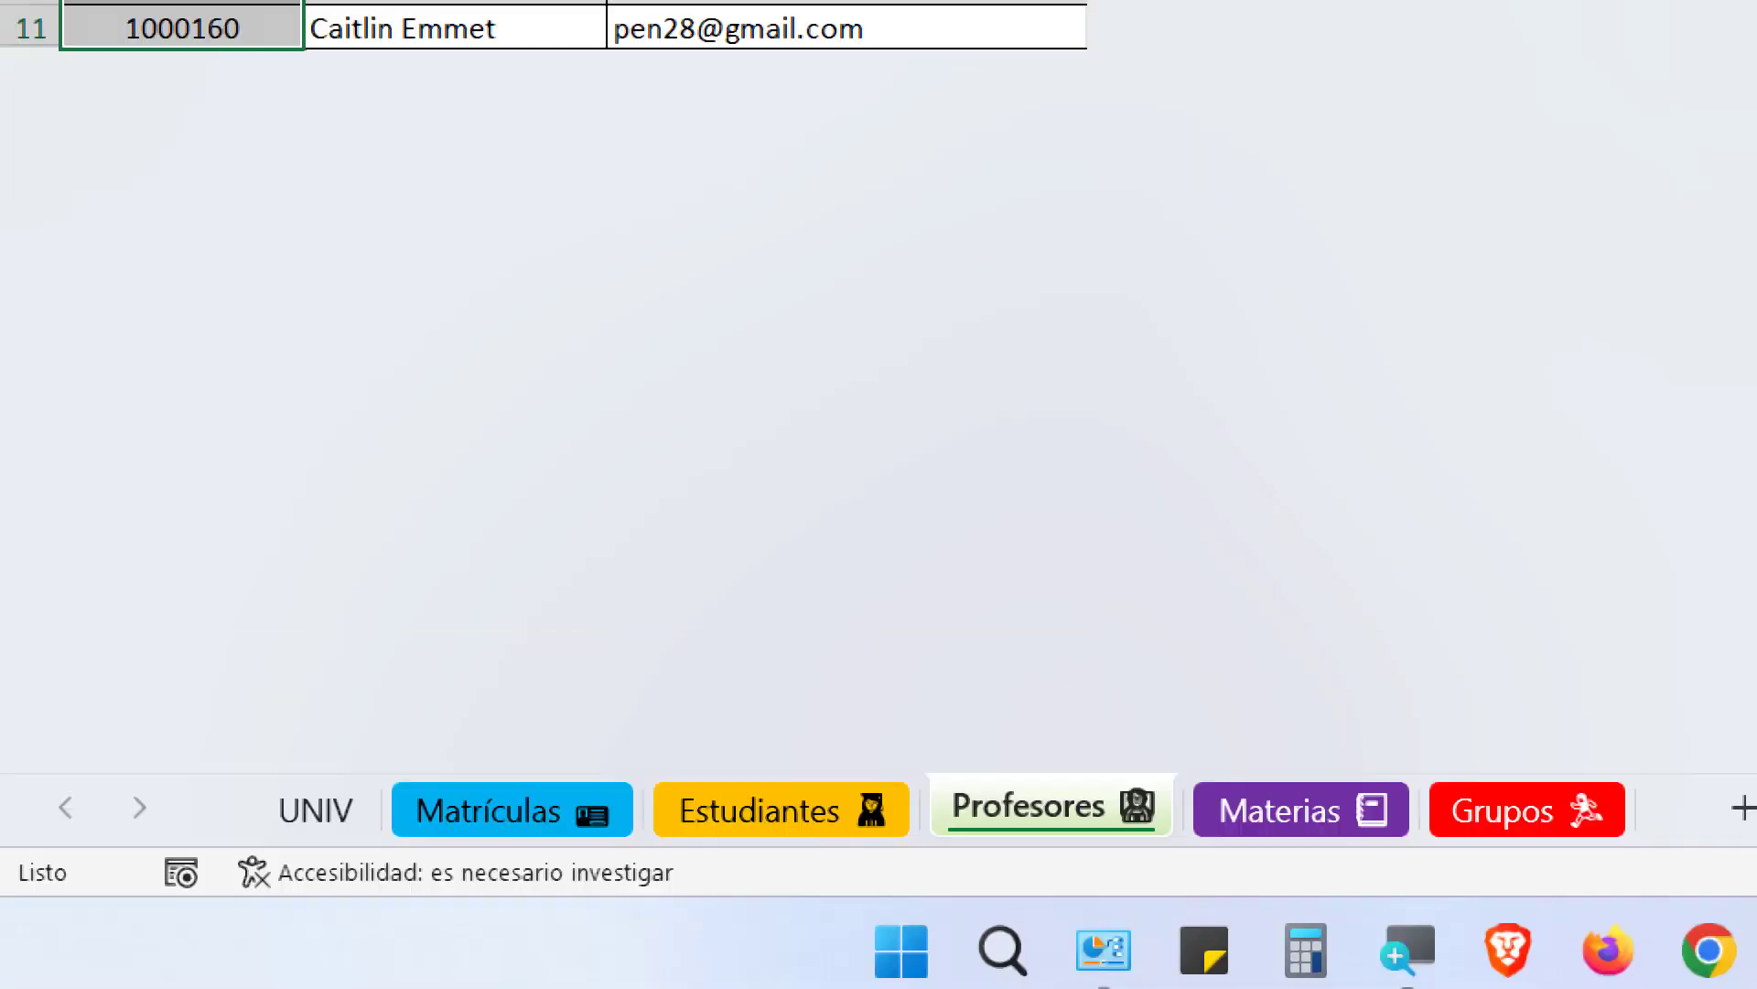
# Rename the ID PROFESOR header in cell F1 of UNIV as ID_PROF
pyautogui.hotkey('ctrl', 'pageup')
pyautogui.hotkey('ctrl', 'pageup')
pyautogui.hotkey('ctrl', 'pageup')
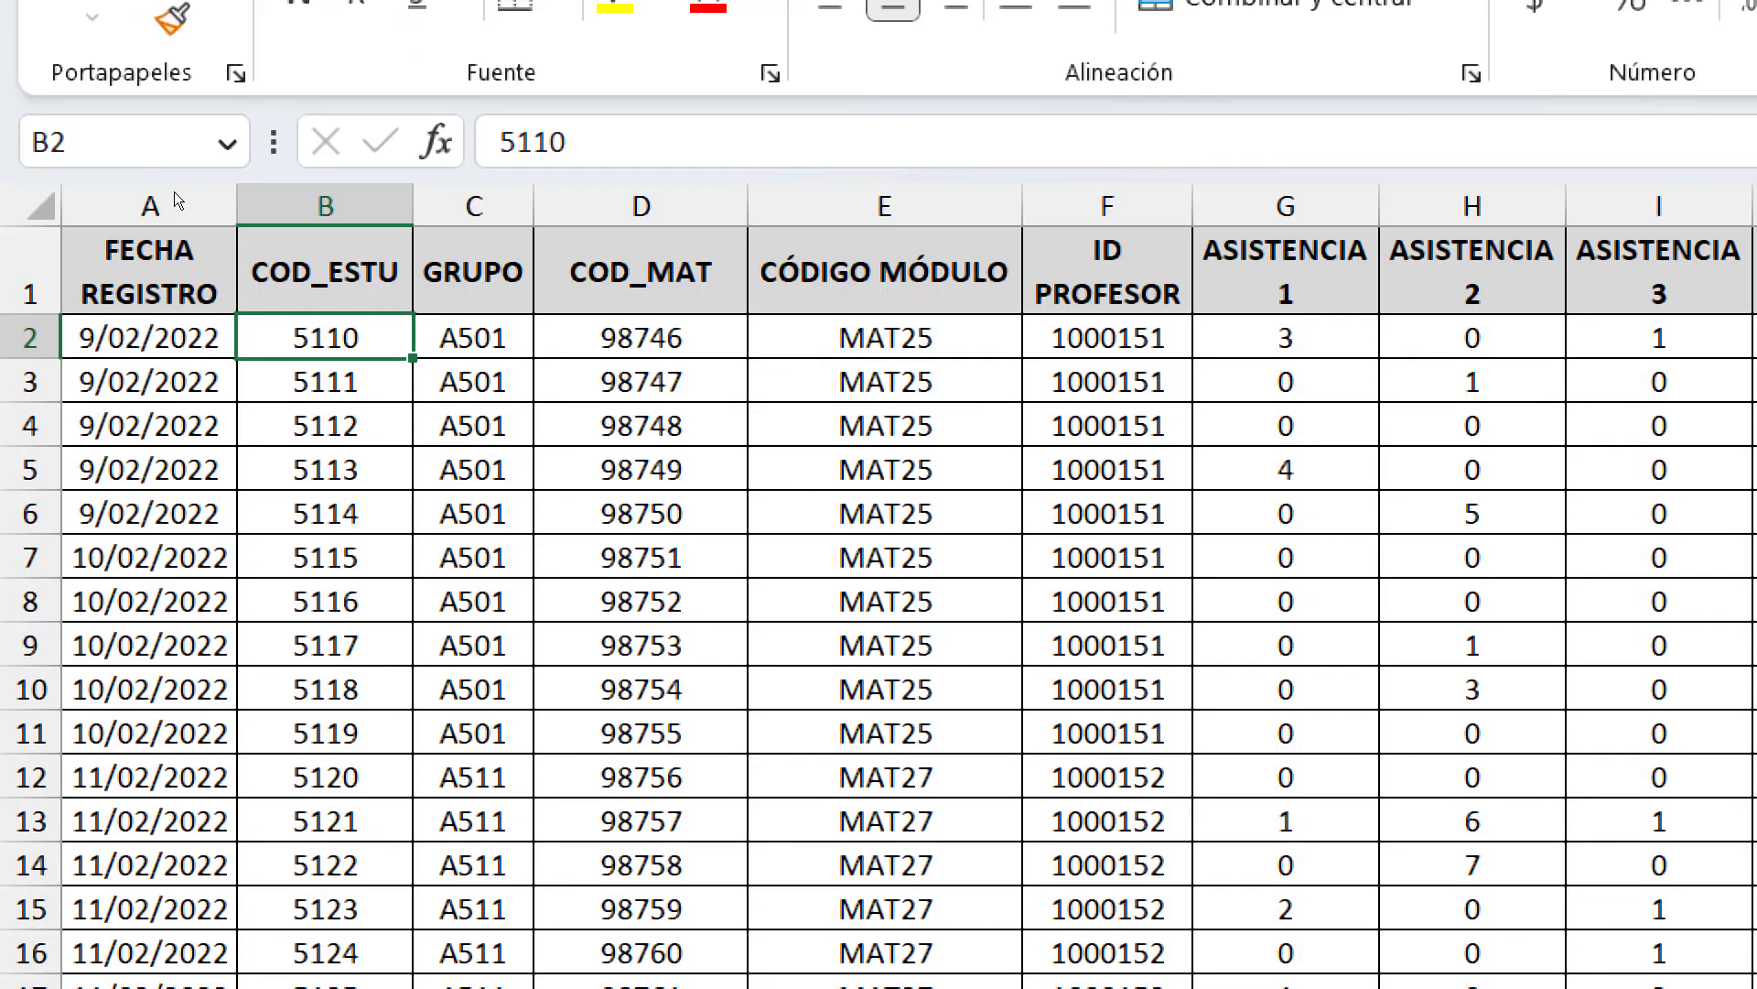
pyautogui.press('Up')
pyautogui.press('Right')
pyautogui.press('Right')
pyautogui.press('Right')
pyautogui.press('Right')
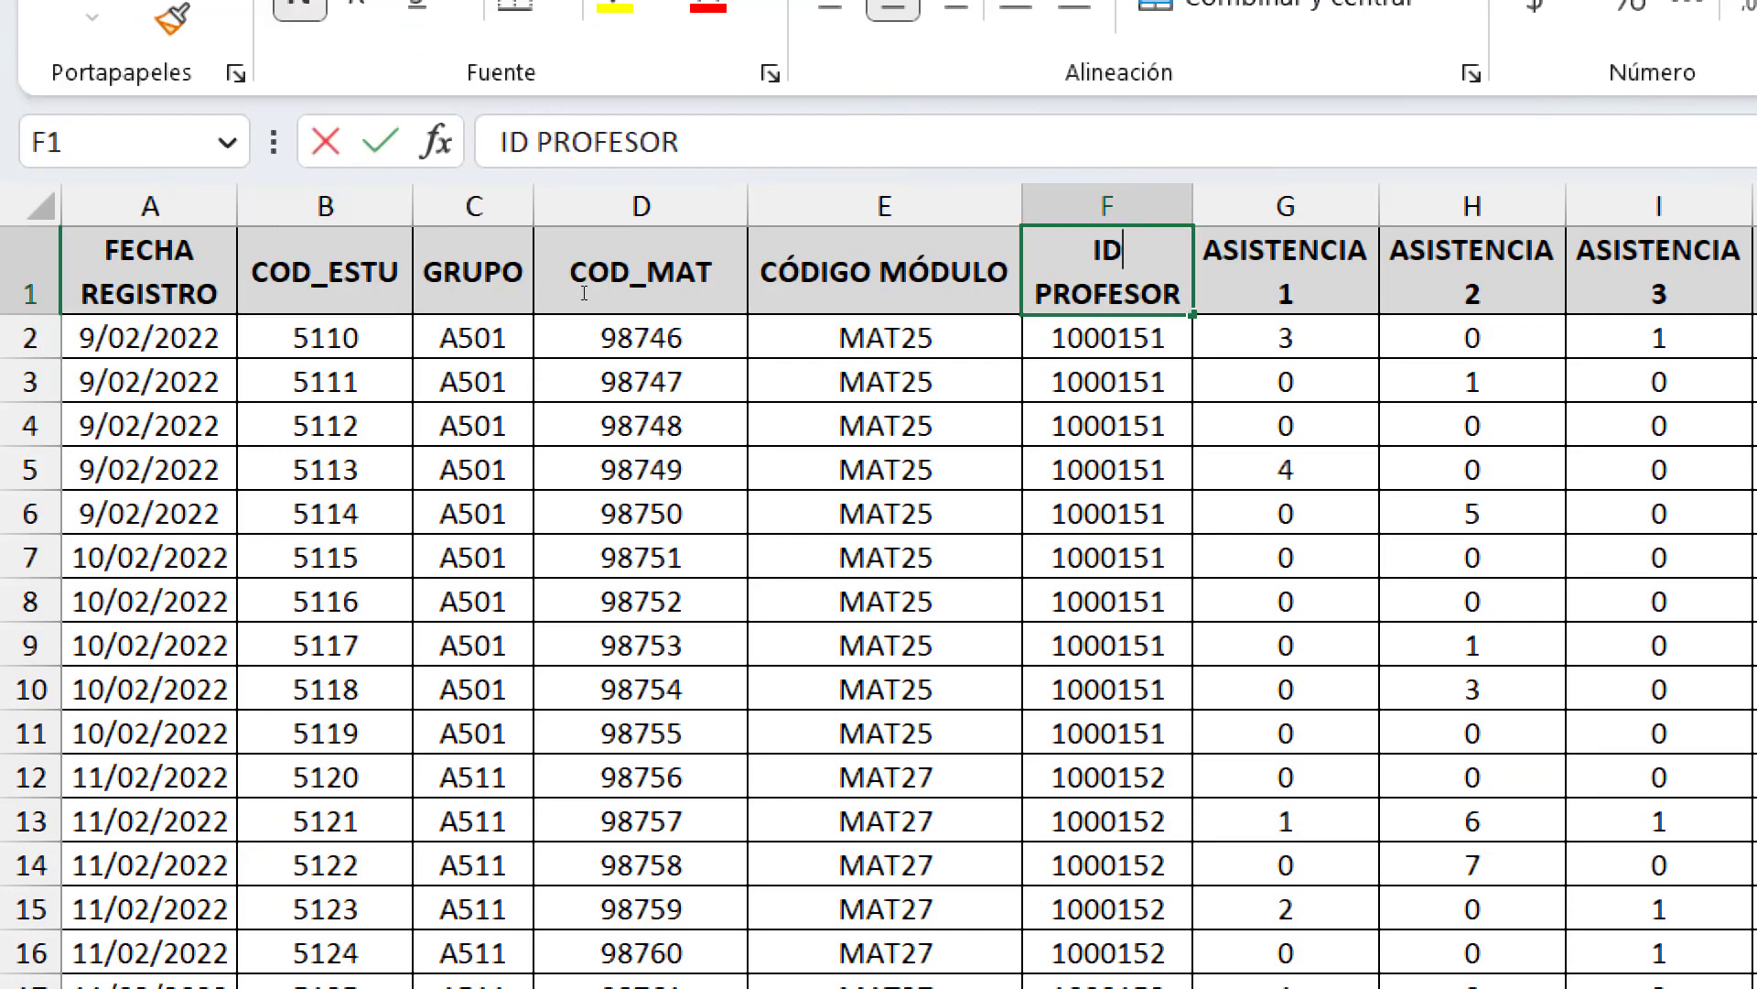
pyautogui.press('F2')
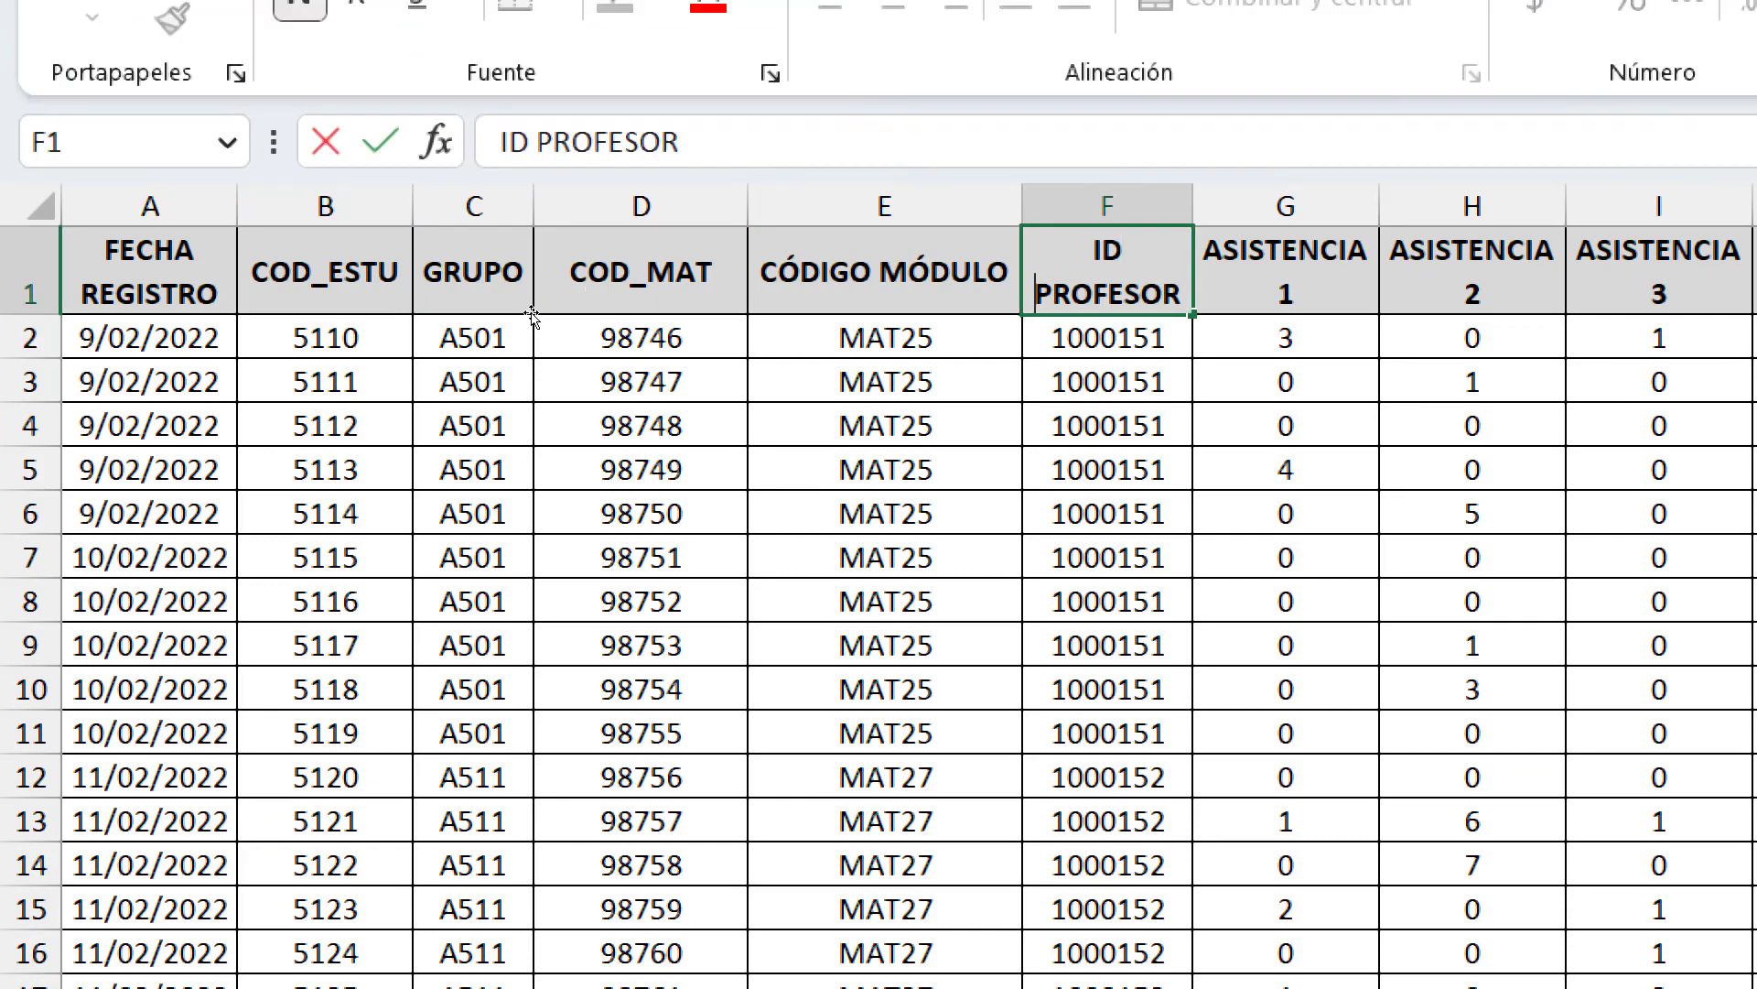
pyautogui.press('BackSpace')
pyautogui.write('_')
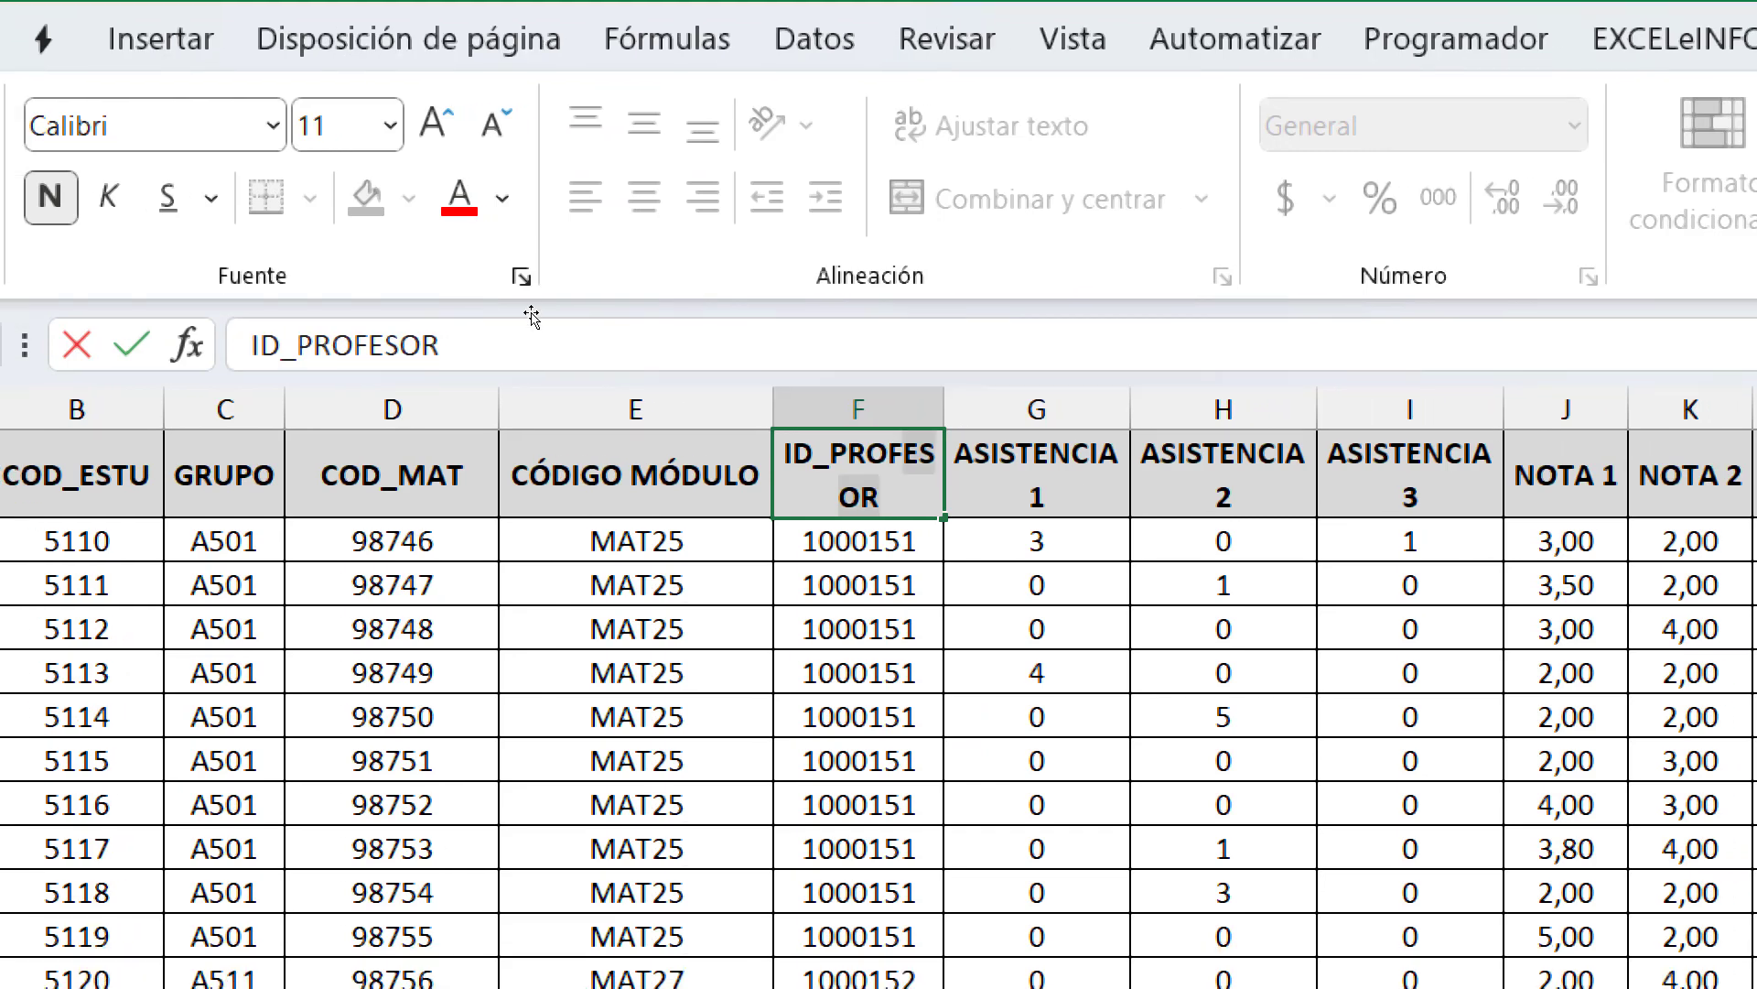
pyautogui.press('BackSpace')
pyautogui.press('BackSpace')
pyautogui.press('BackSpace')
pyautogui.press('BackSpace')
pyautogui.press('Return')
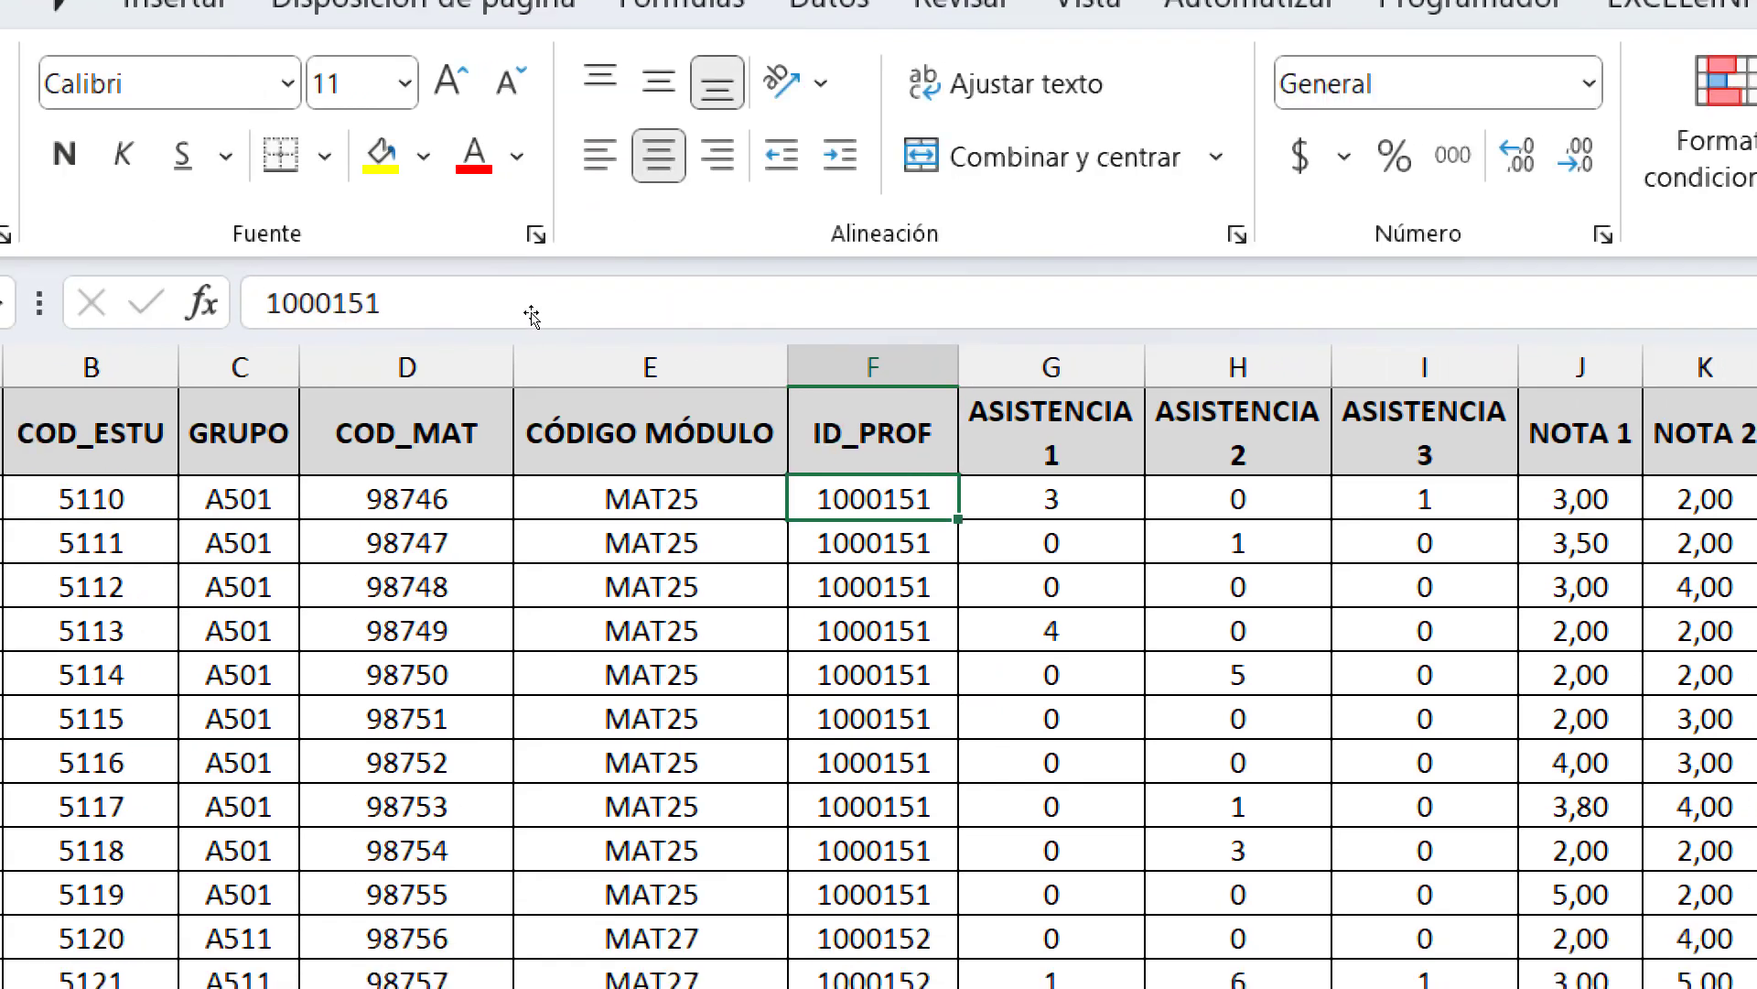
# Switch to the Materias sheet and highlight its CÓDIGO MÓDULO column
pyautogui.hotkey('ctrl', 'pagedown')
pyautogui.hotkey('ctrl', 'pagedown')
pyautogui.hotkey('ctrl', 'pagedown')
pyautogui.hotkey('ctrl', 'pagedown')
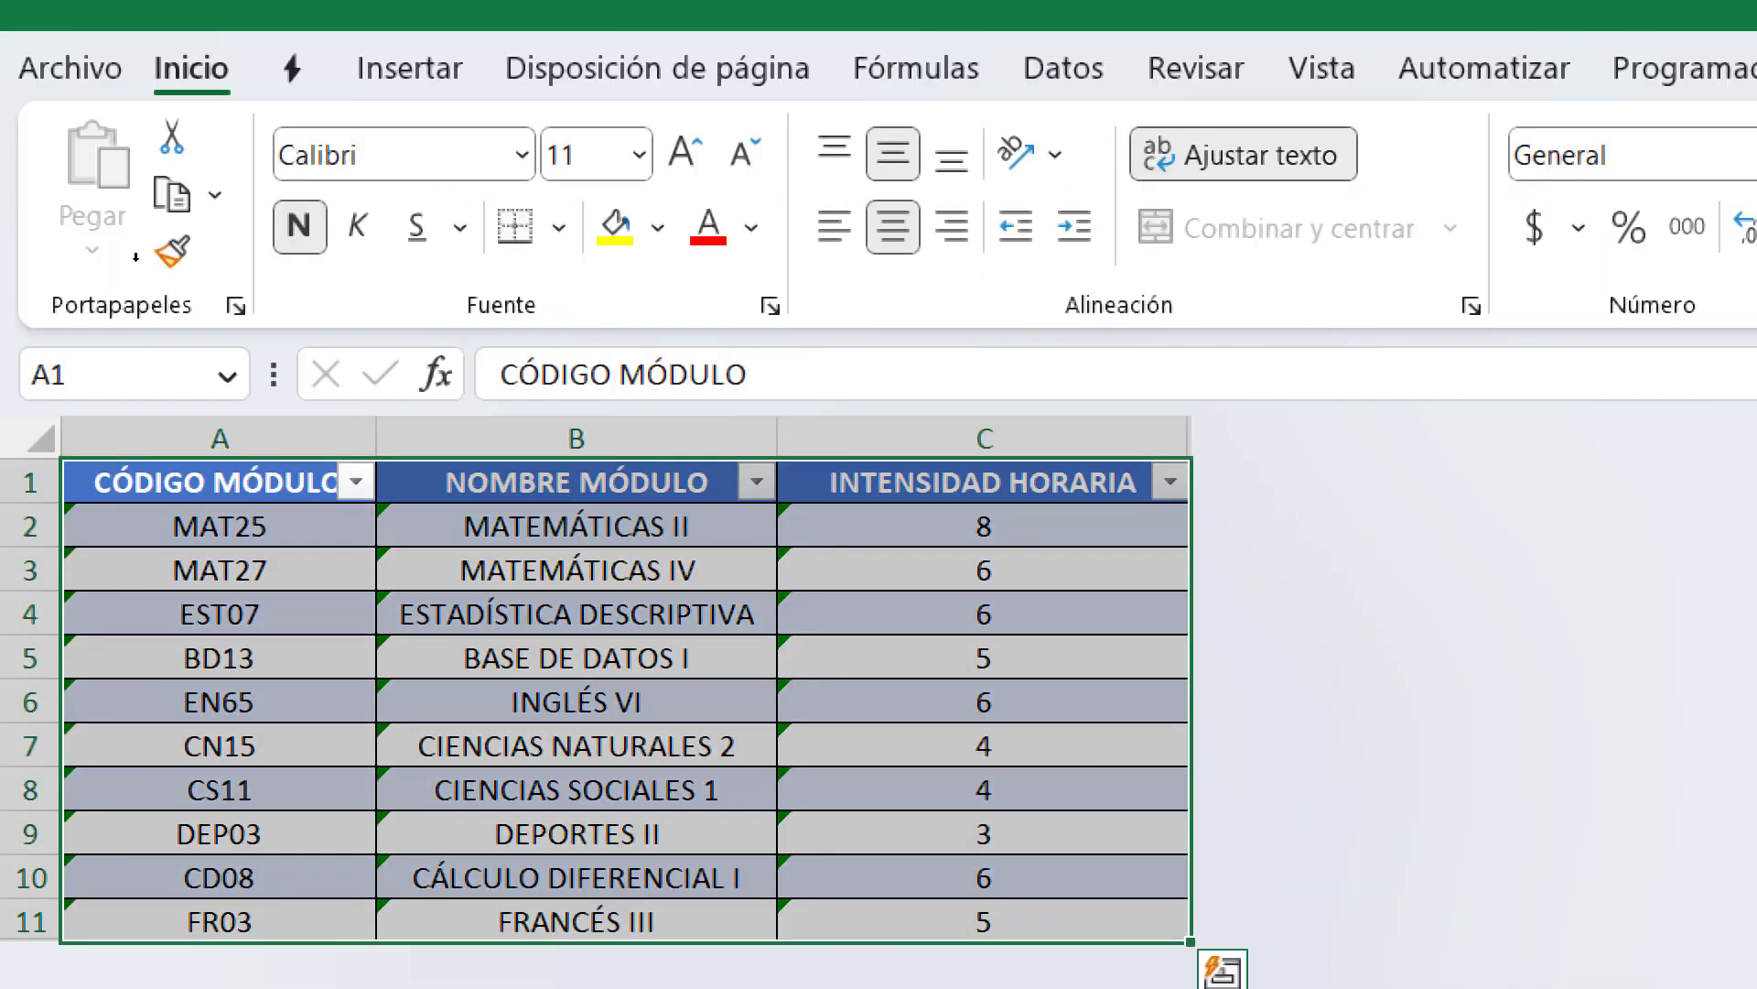
pyautogui.moveTo(220, 482); pyautogui.dragTo(220, 921)
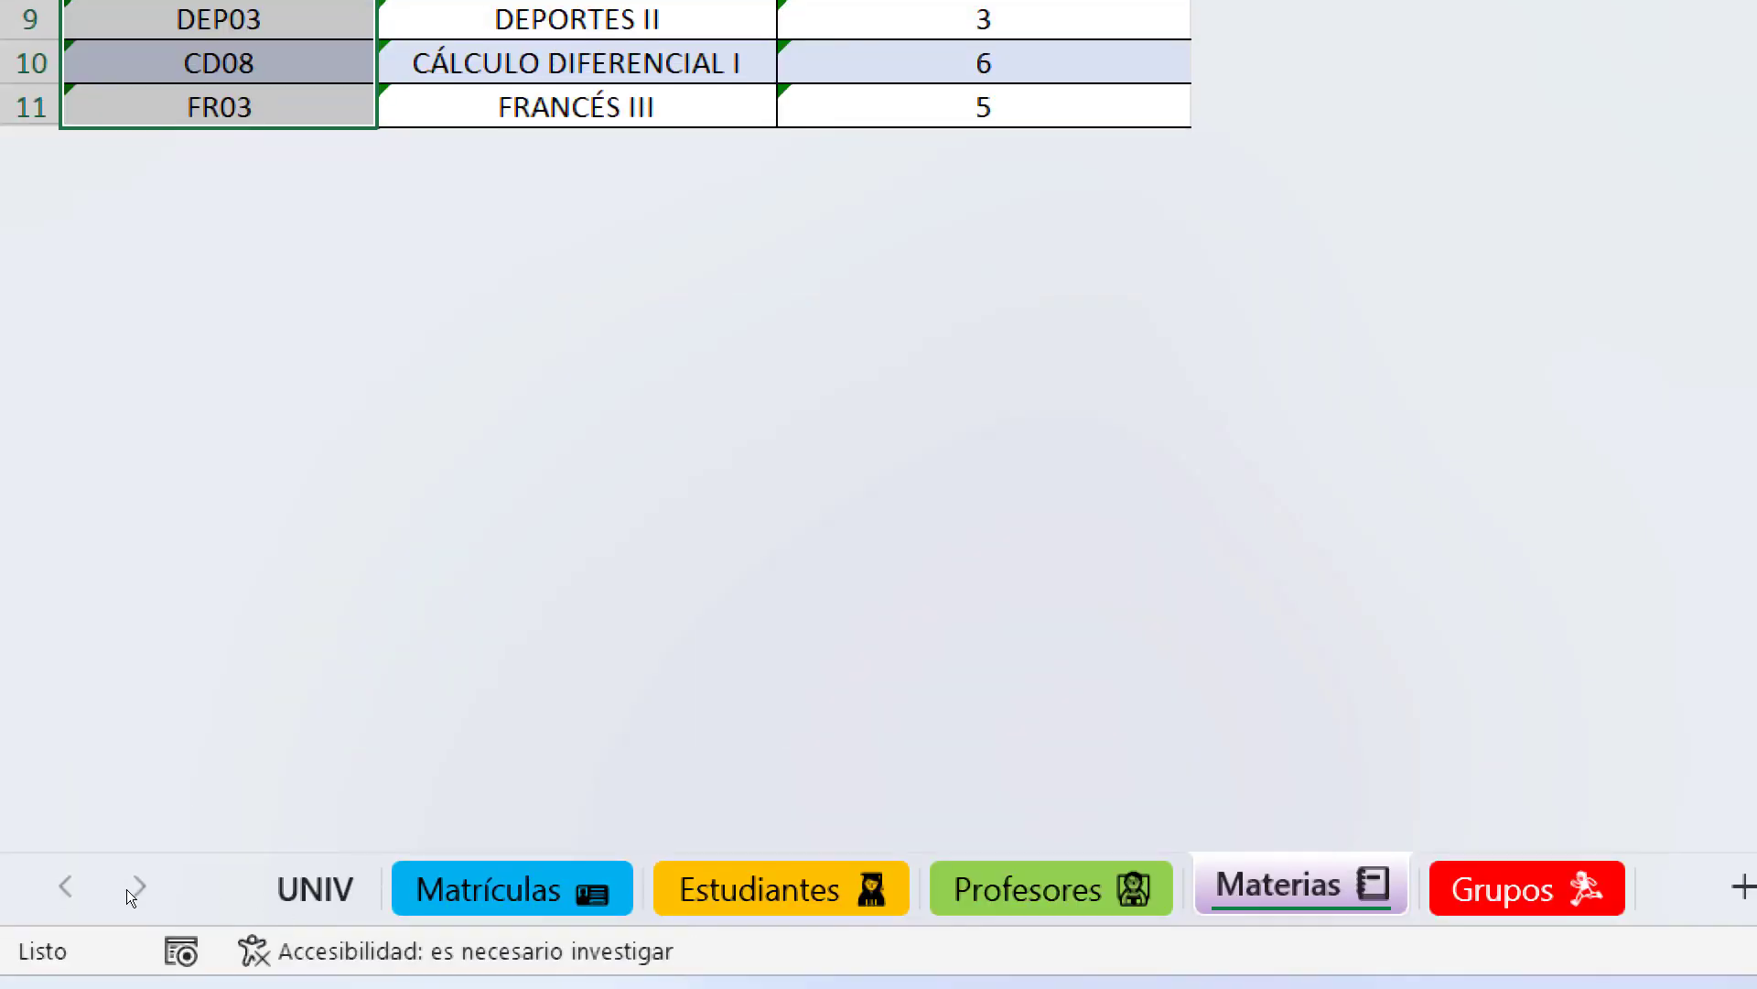
# Rename the CÓDIGO MÓDULO header in cell E1 of UNIV as COD_MOD and autofit its column width
pyautogui.hotkey('ctrl', 'pageup')
pyautogui.hotkey('ctrl', 'pageup')
pyautogui.hotkey('ctrl', 'pageup')
pyautogui.hotkey('ctrl', 'pageup')
pyautogui.press('Up')
pyautogui.press('Left')
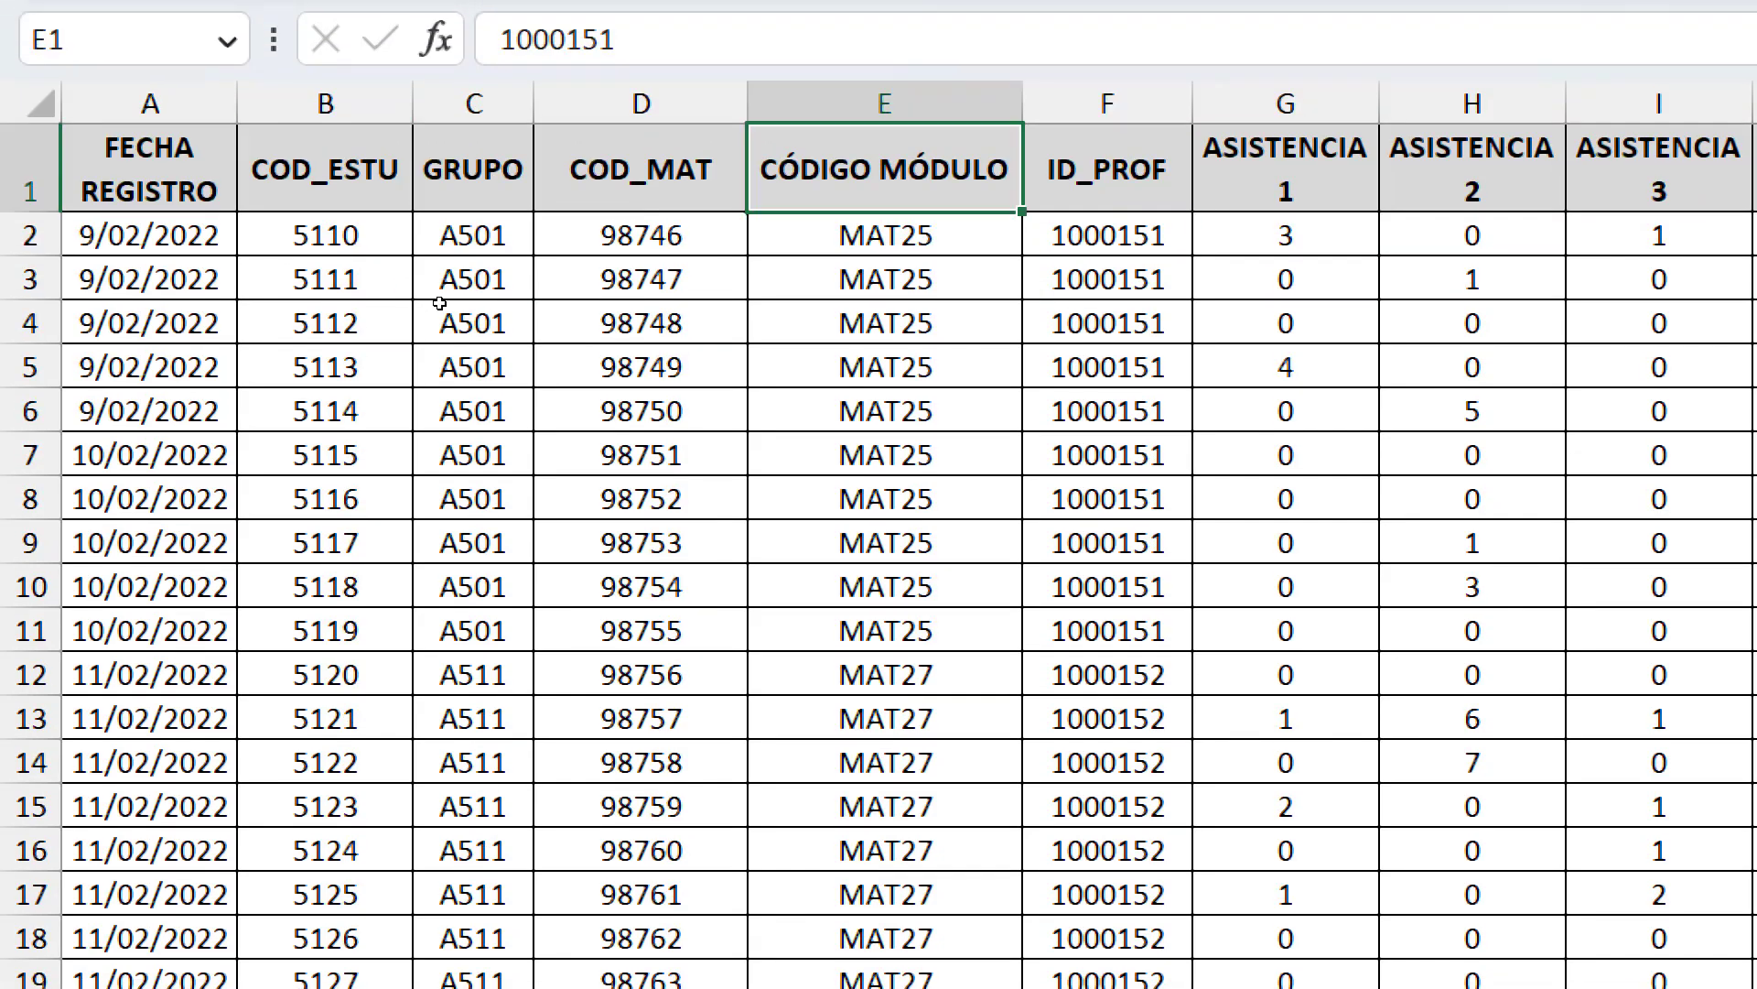
pyautogui.write('COD_MOD')
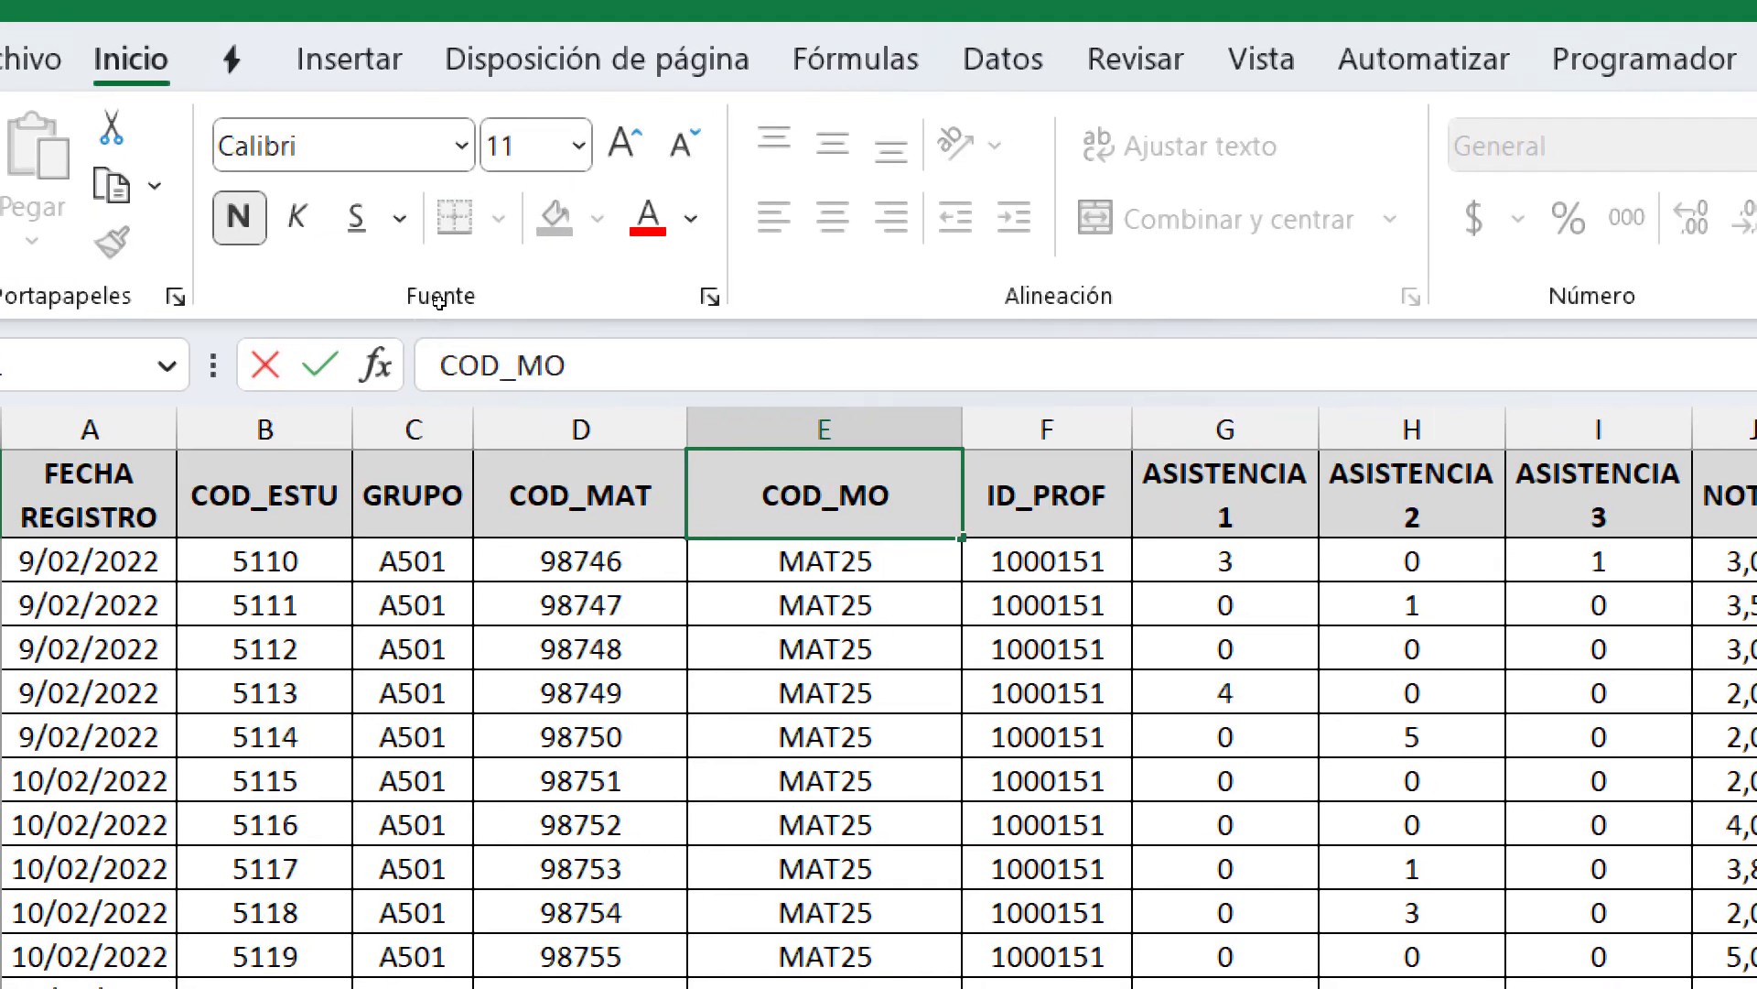
pyautogui.press('Return')
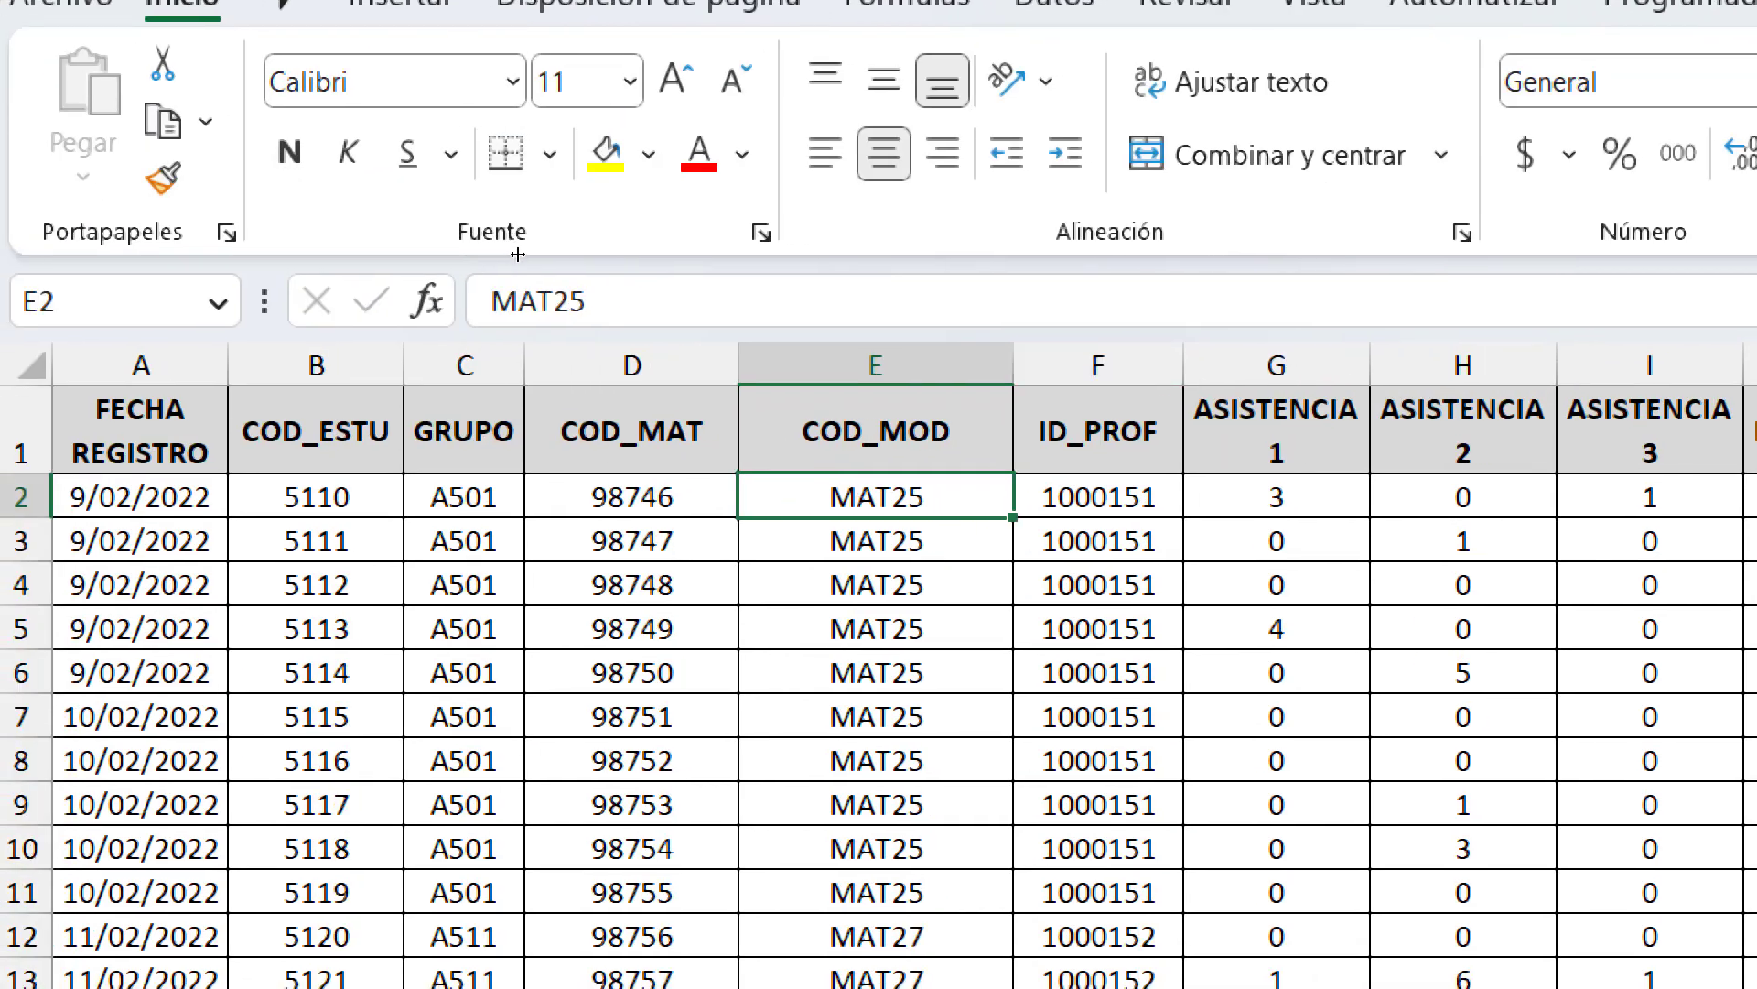
pyautogui.doubleClick(1013, 364)
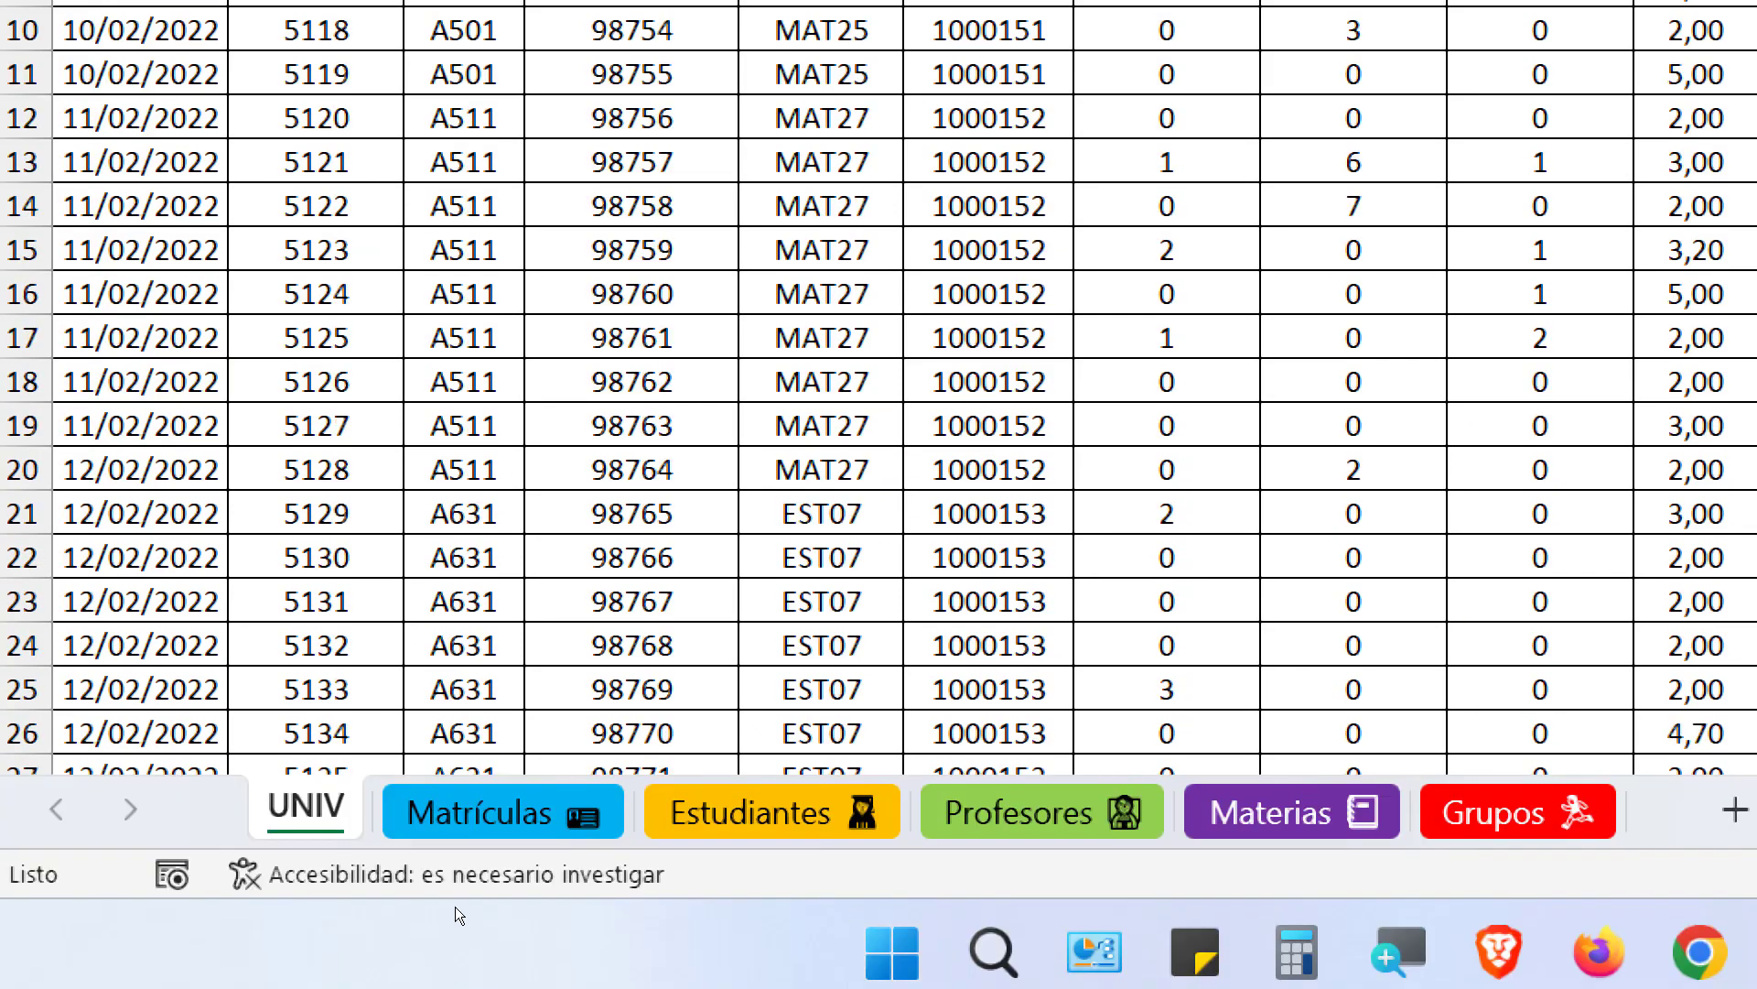
# Check the Grupos sheet's key column and rename the GRUPO header in cell C1 of UNIV as COD_GR
pyautogui.click(1494, 901)
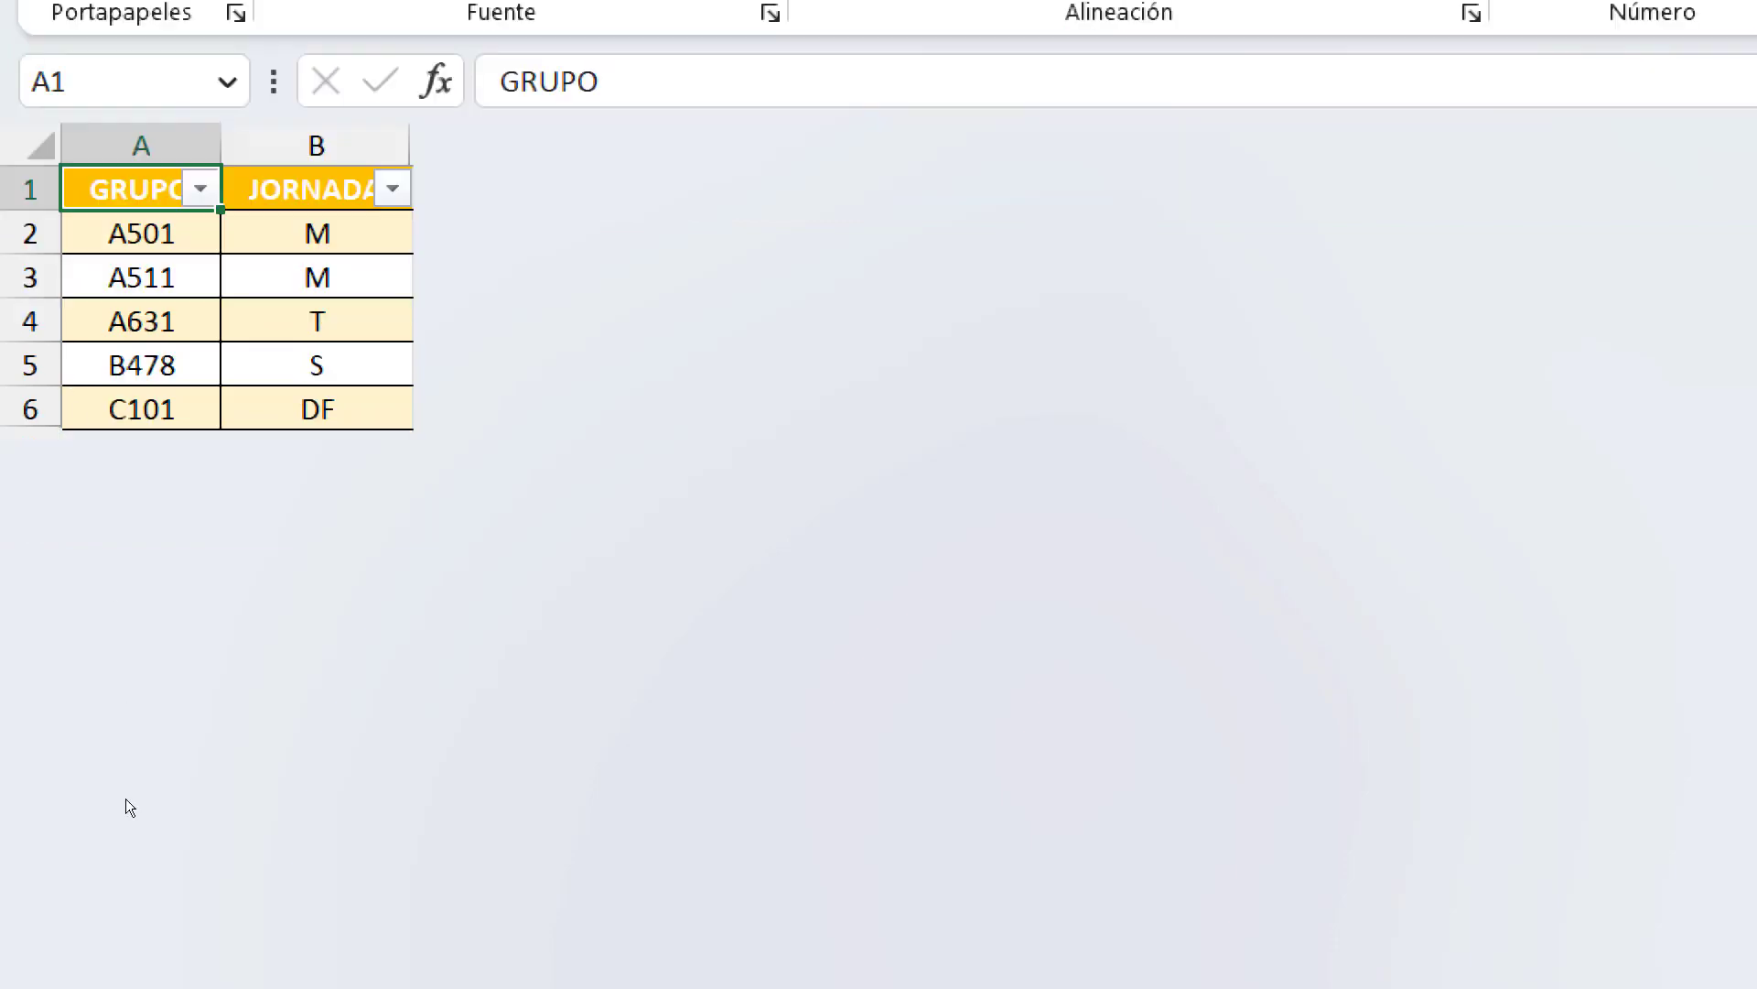
pyautogui.click(314, 883)
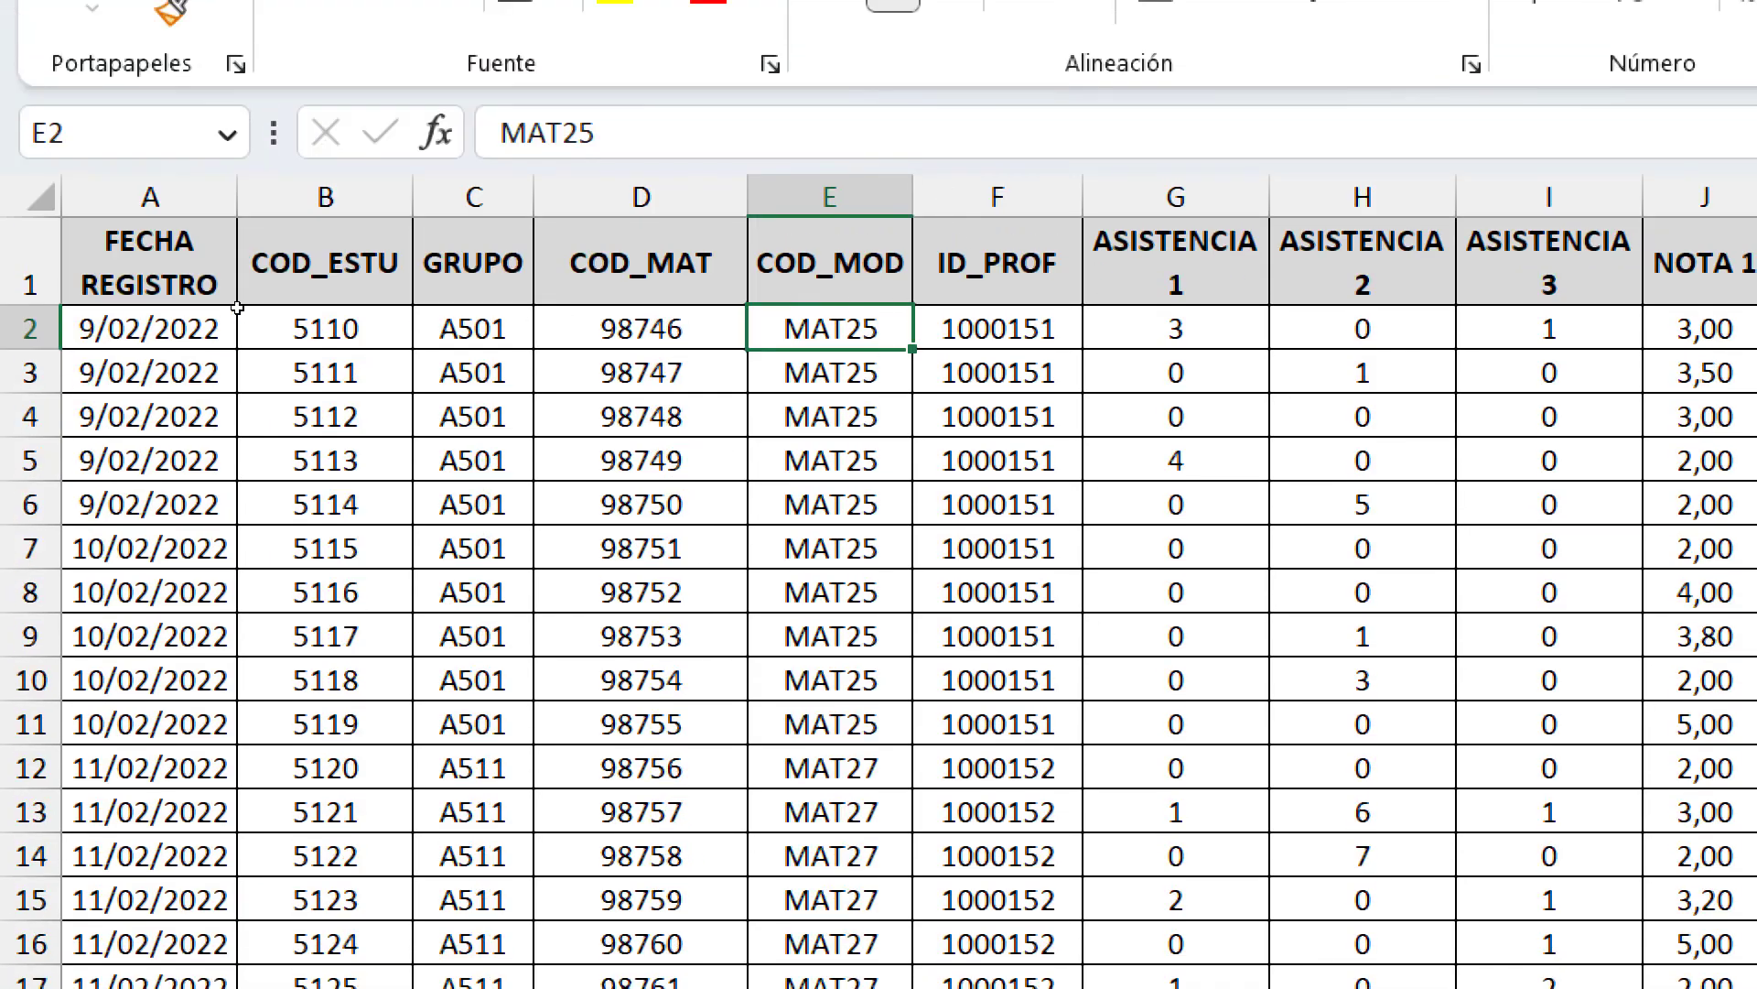
pyautogui.press('Up')
pyautogui.press('Left')
pyautogui.press('Left')
pyautogui.write('COD_GR')
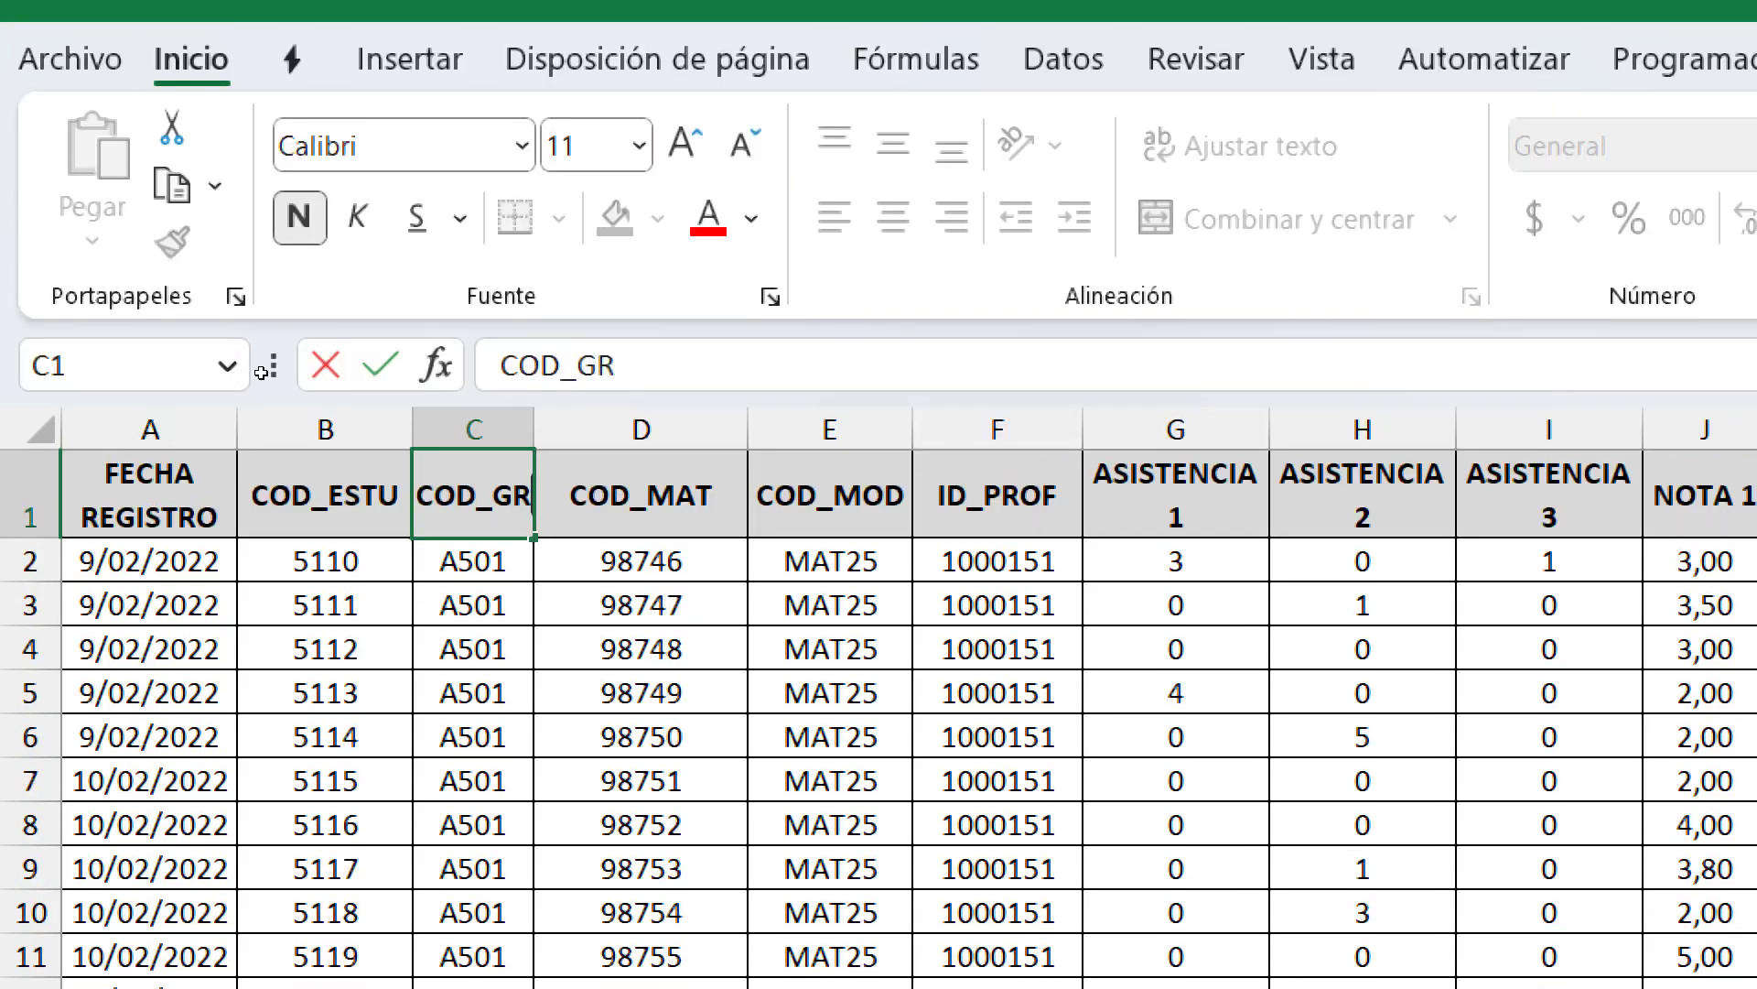
pyautogui.press('Tab')
pyautogui.press('Down')
pyautogui.press('Down')
pyautogui.press('Down')
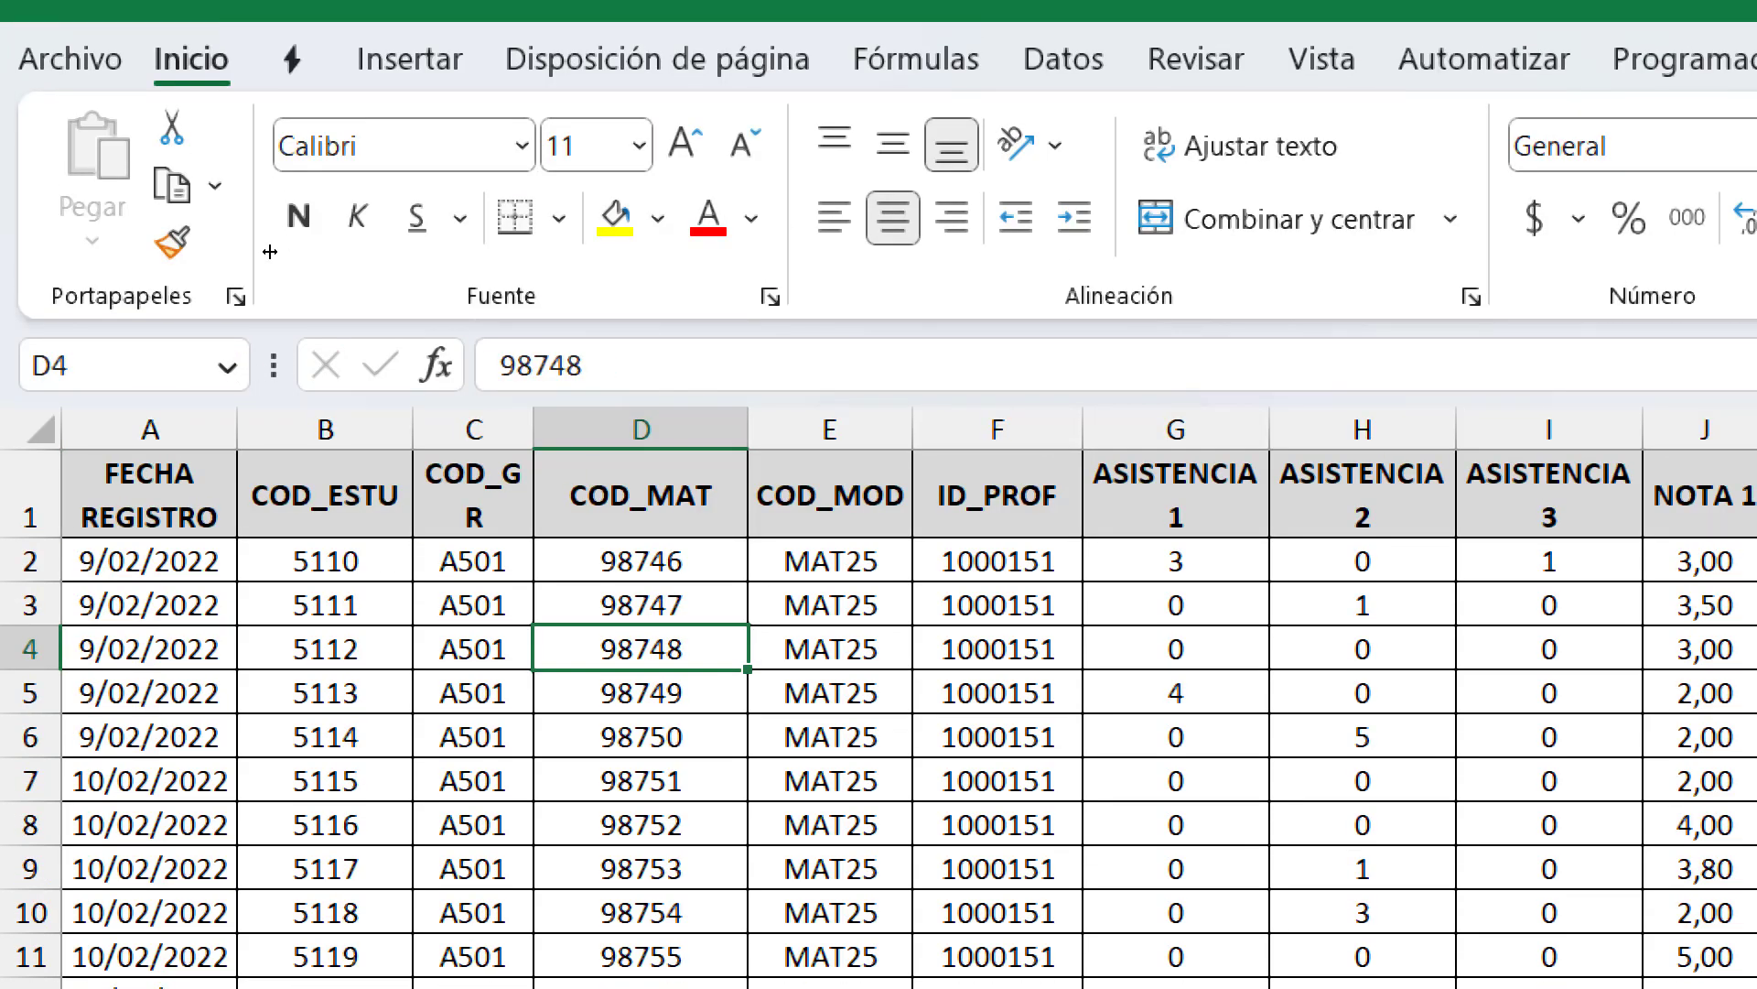
# Widen the COD_GR column in UNIV so its header fits on one line and save the workbook
pyautogui.moveTo(534, 430); pyautogui.dragTo(554, 430)
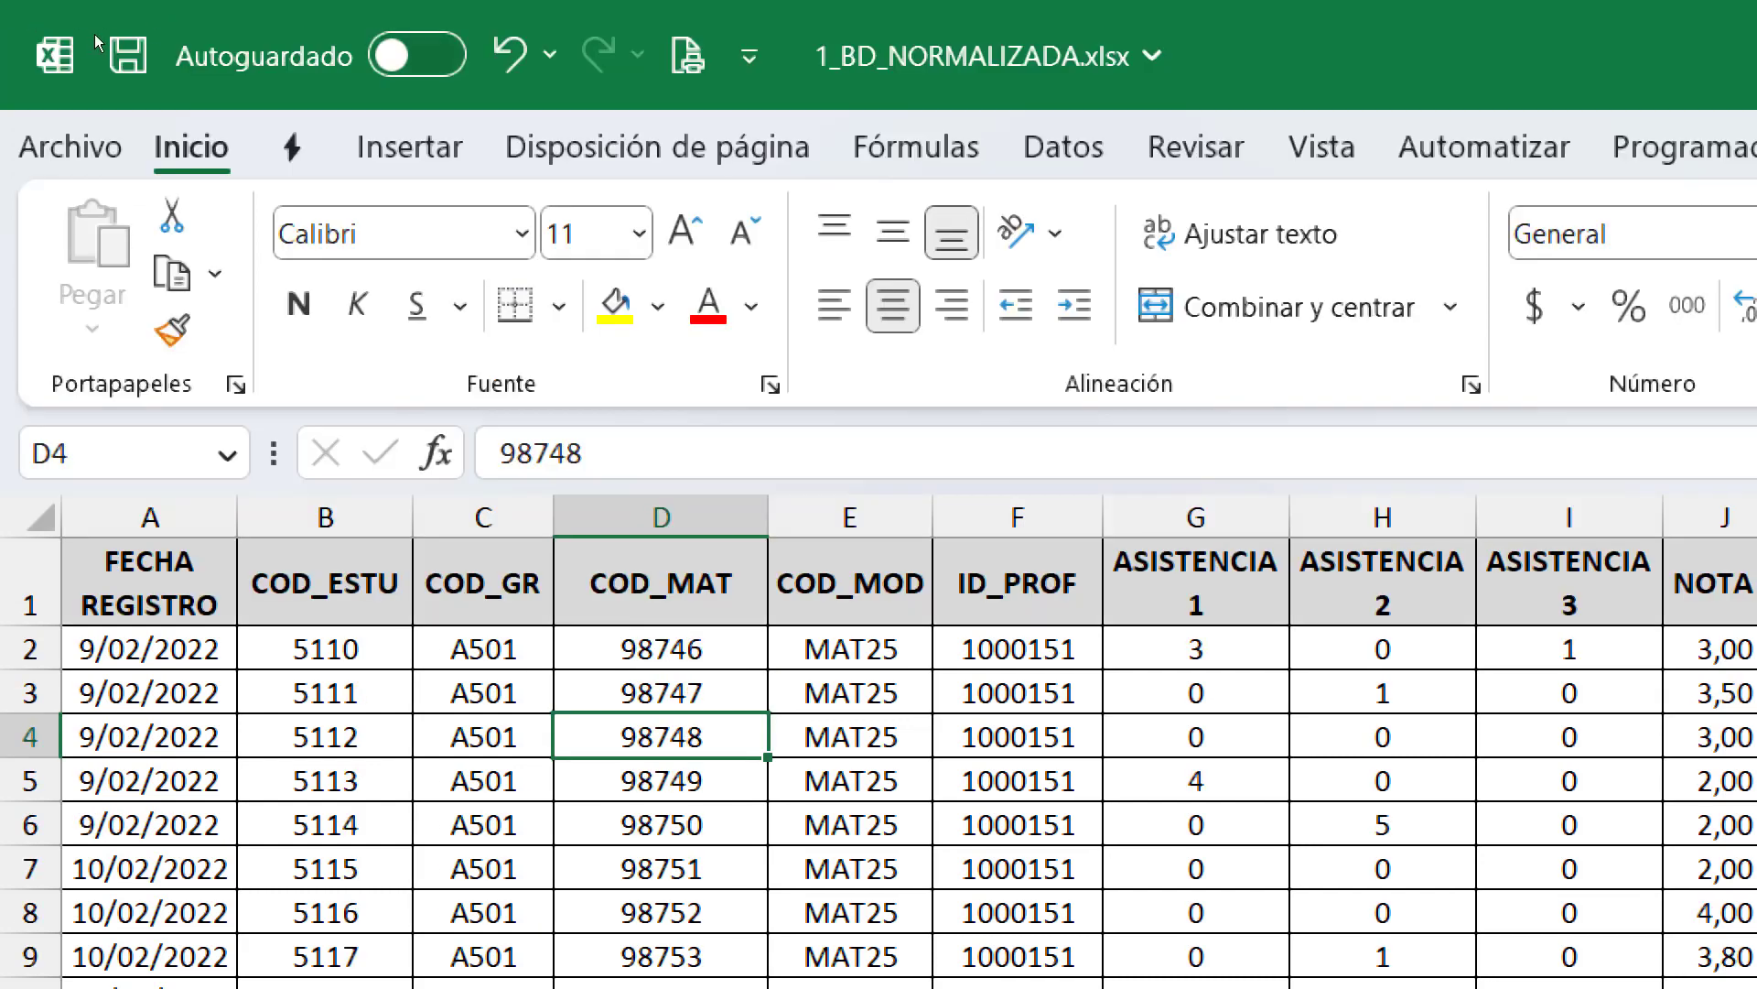
pyautogui.hotkey('ctrl', 's')
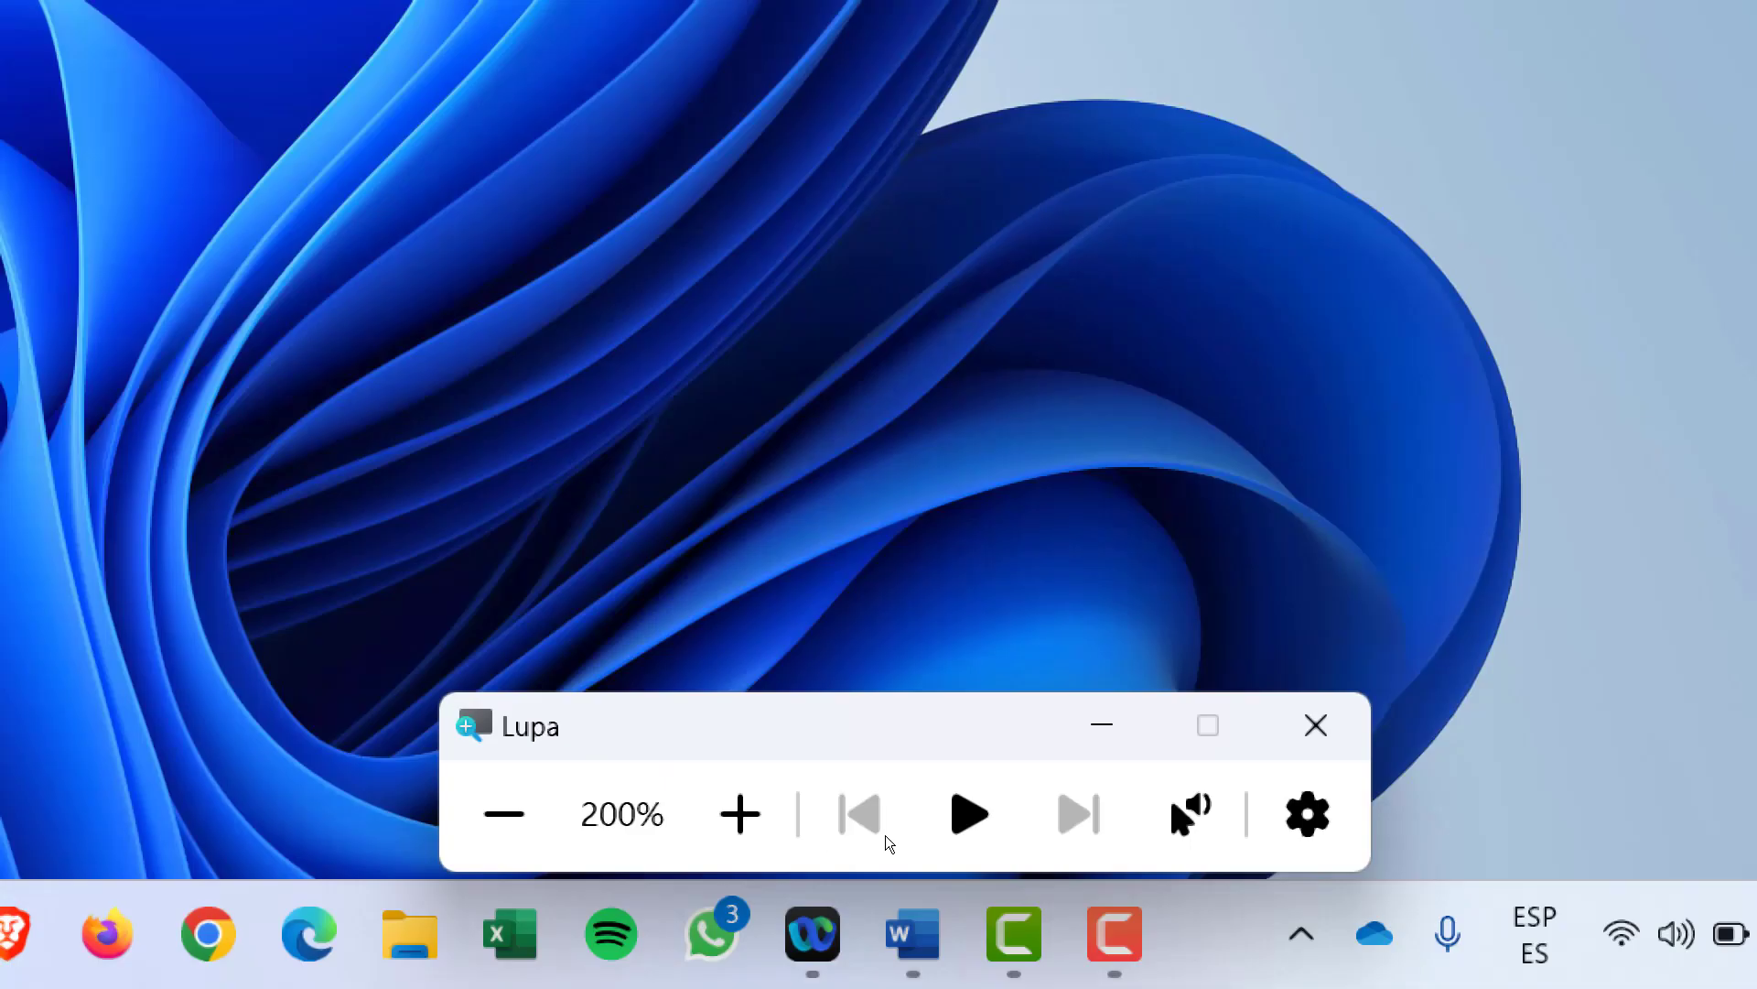
# Launch Power BI Desktop at normal screen magnification and dismiss its welcome screen to reach the blank report
pyautogui.click(504, 814)
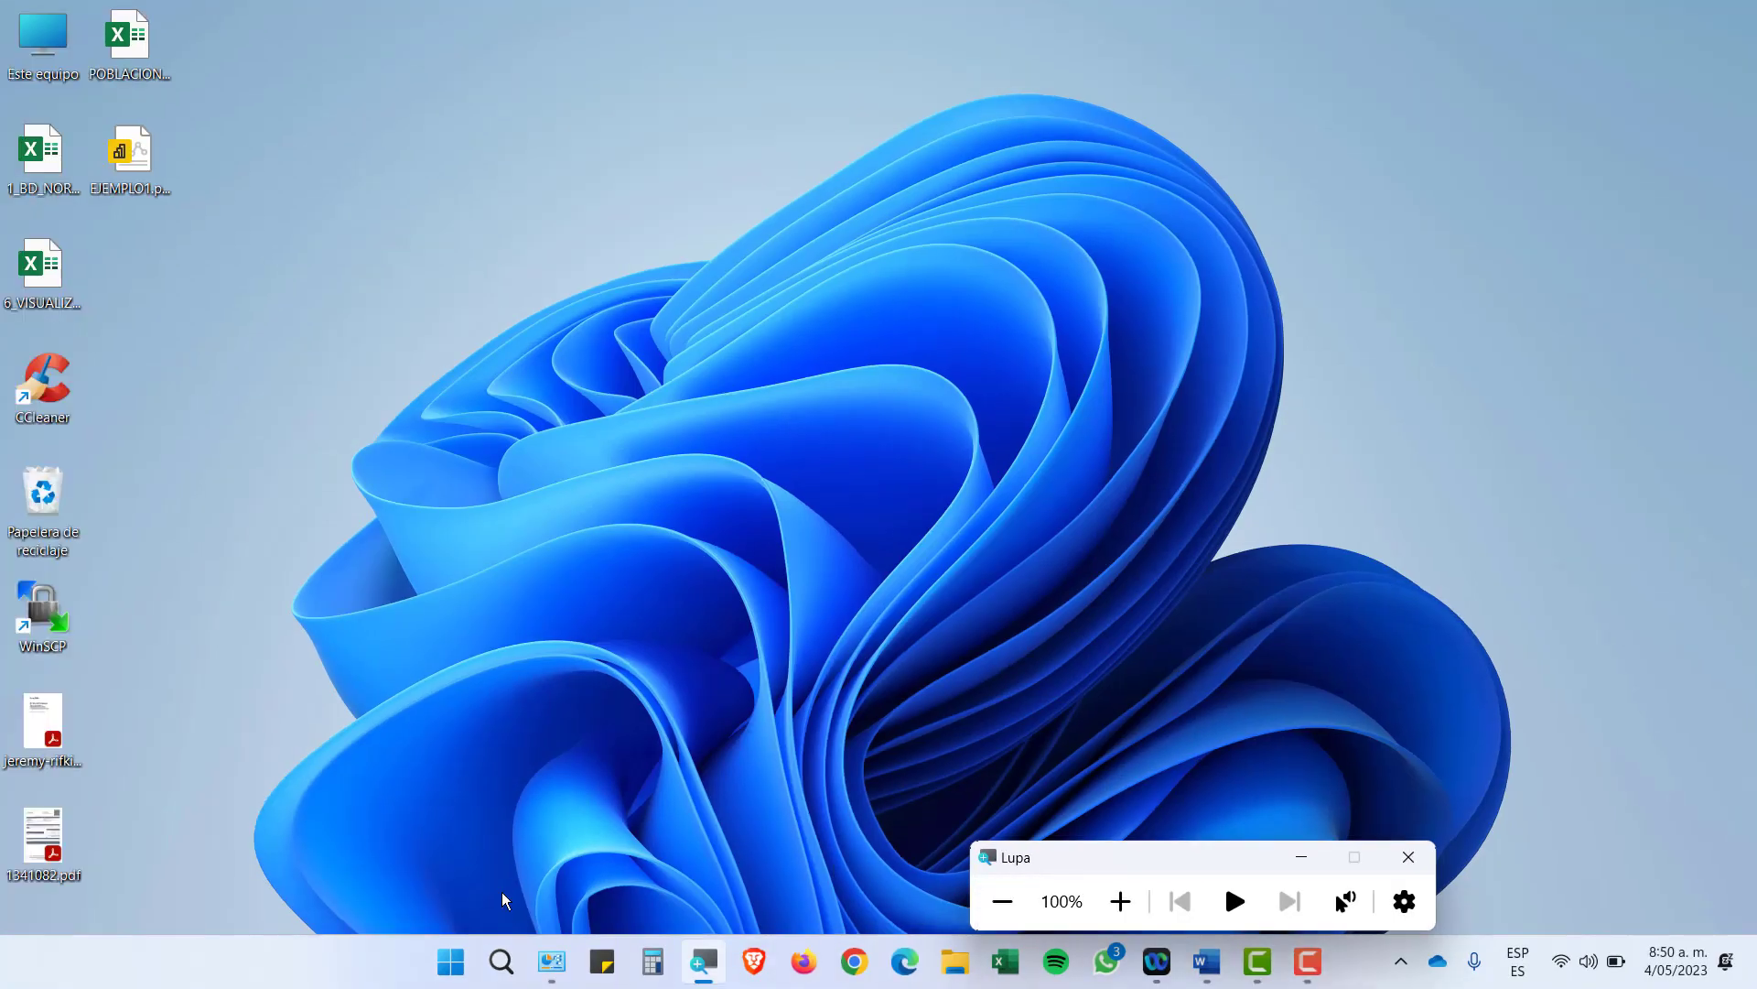
pyautogui.click(448, 974)
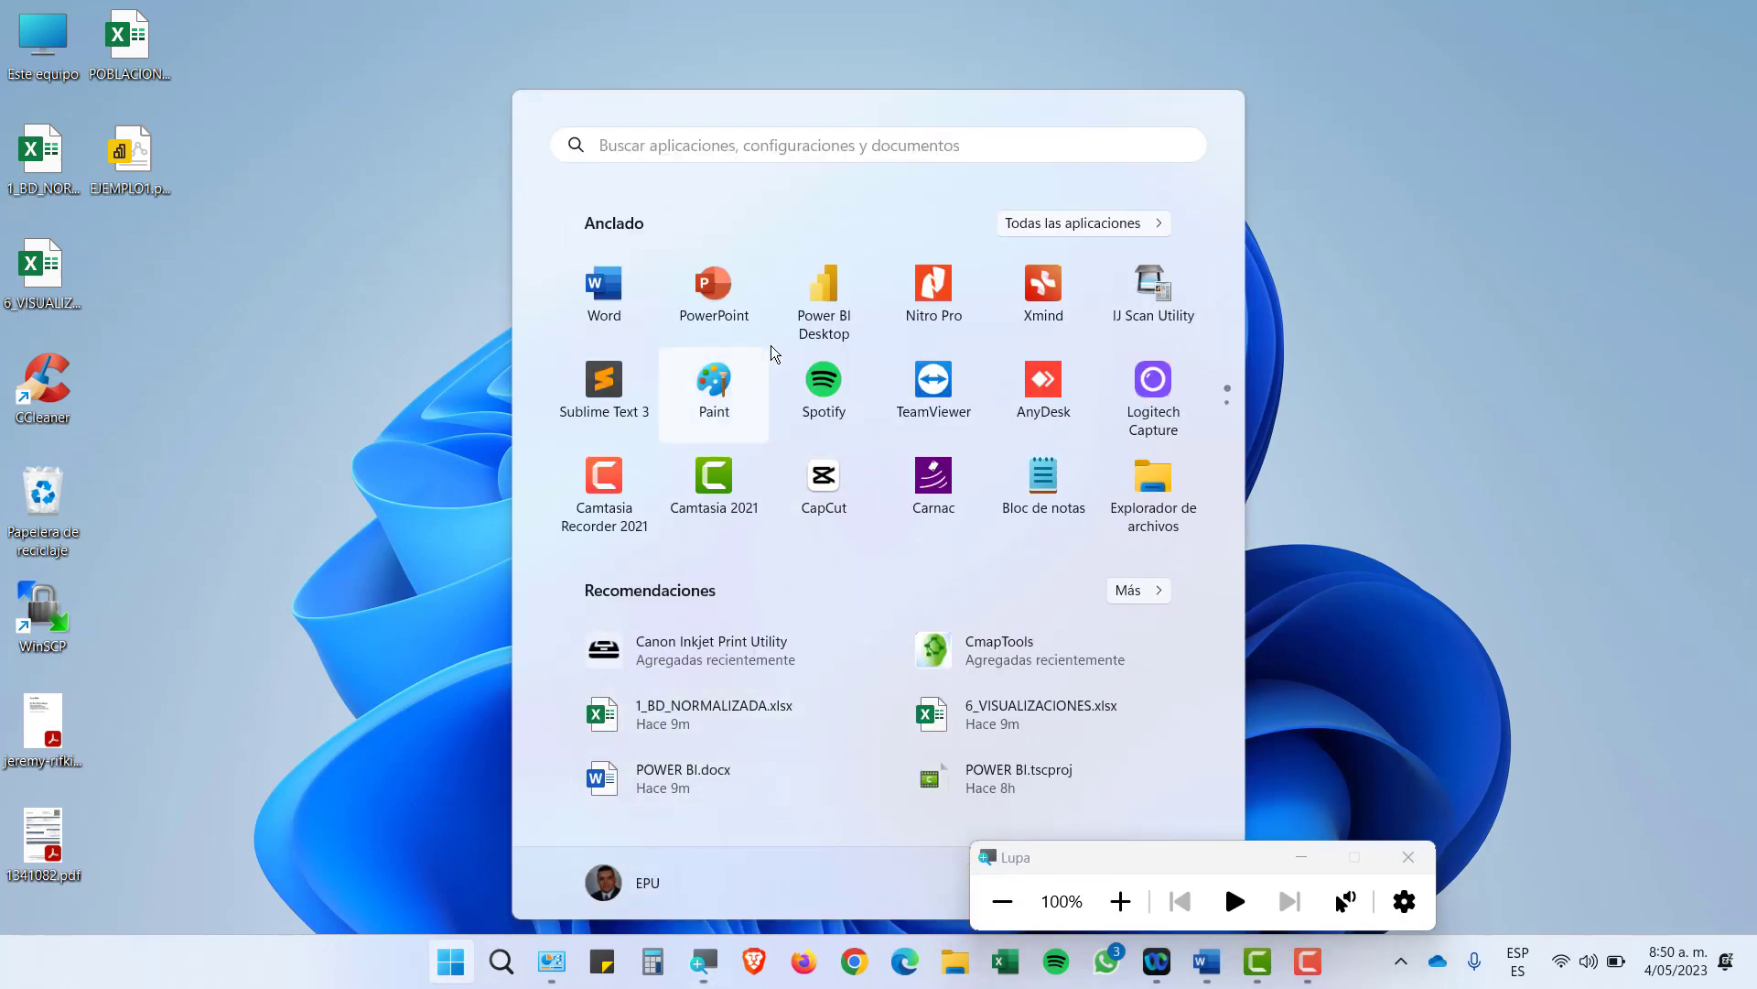
pyautogui.click(847, 314)
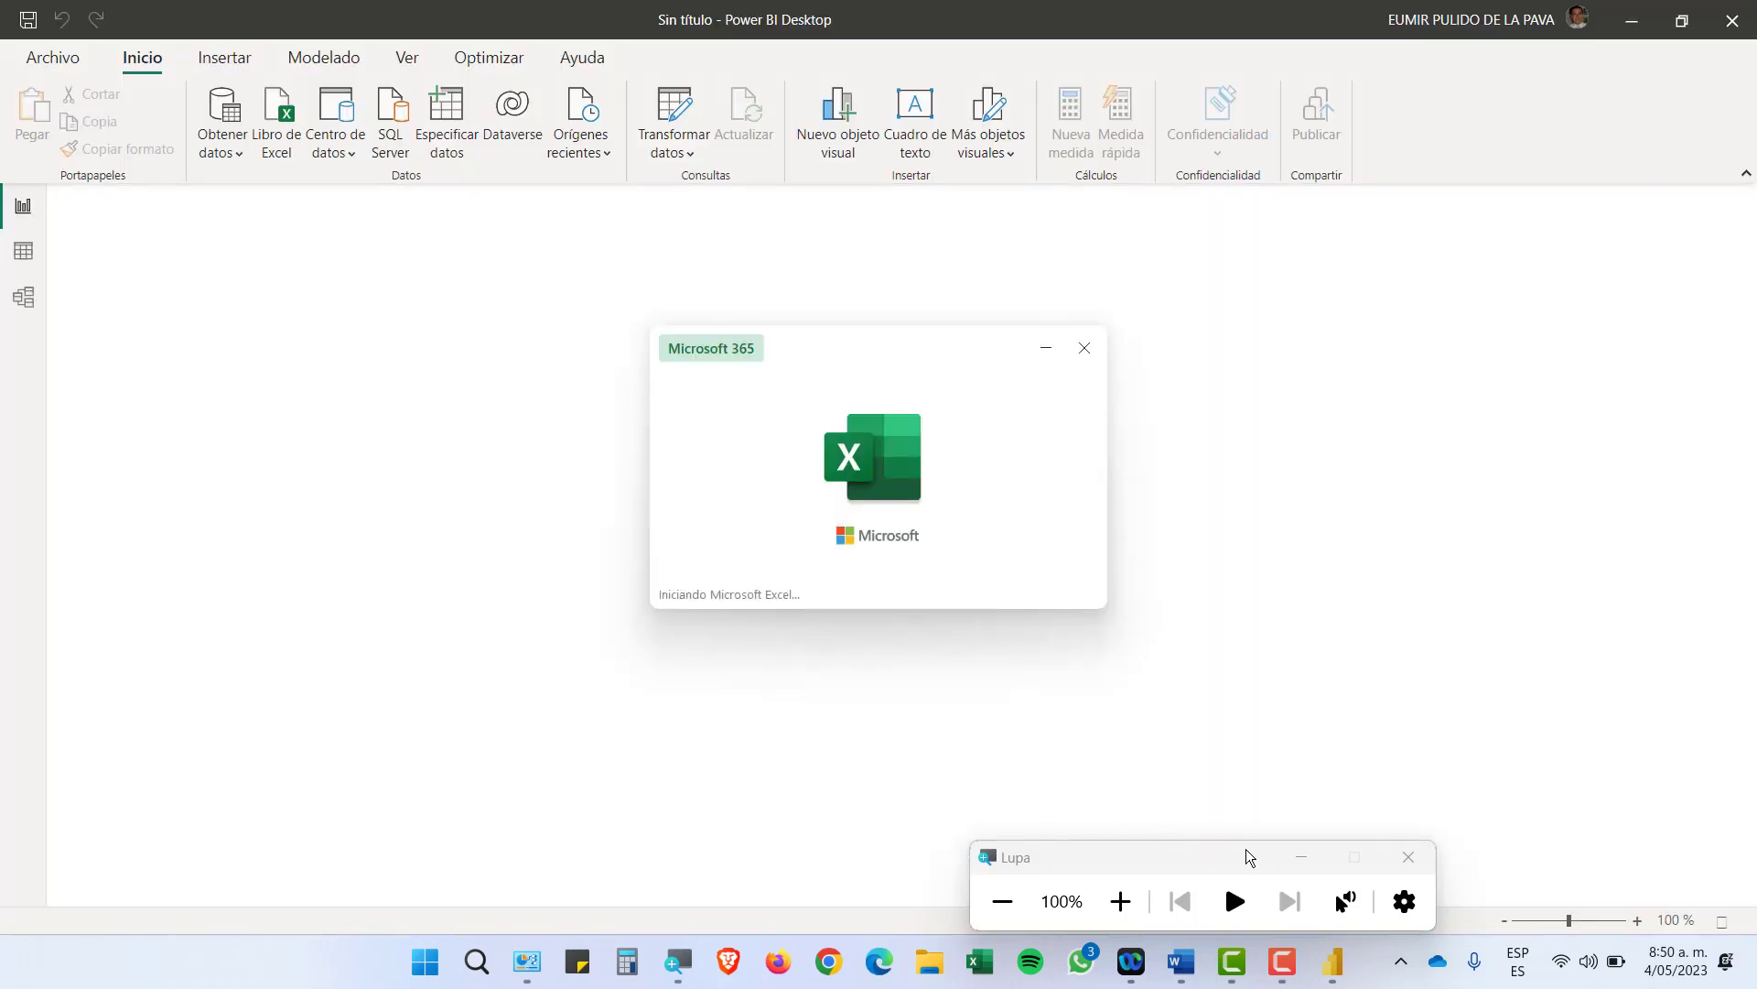
pyautogui.click(1304, 857)
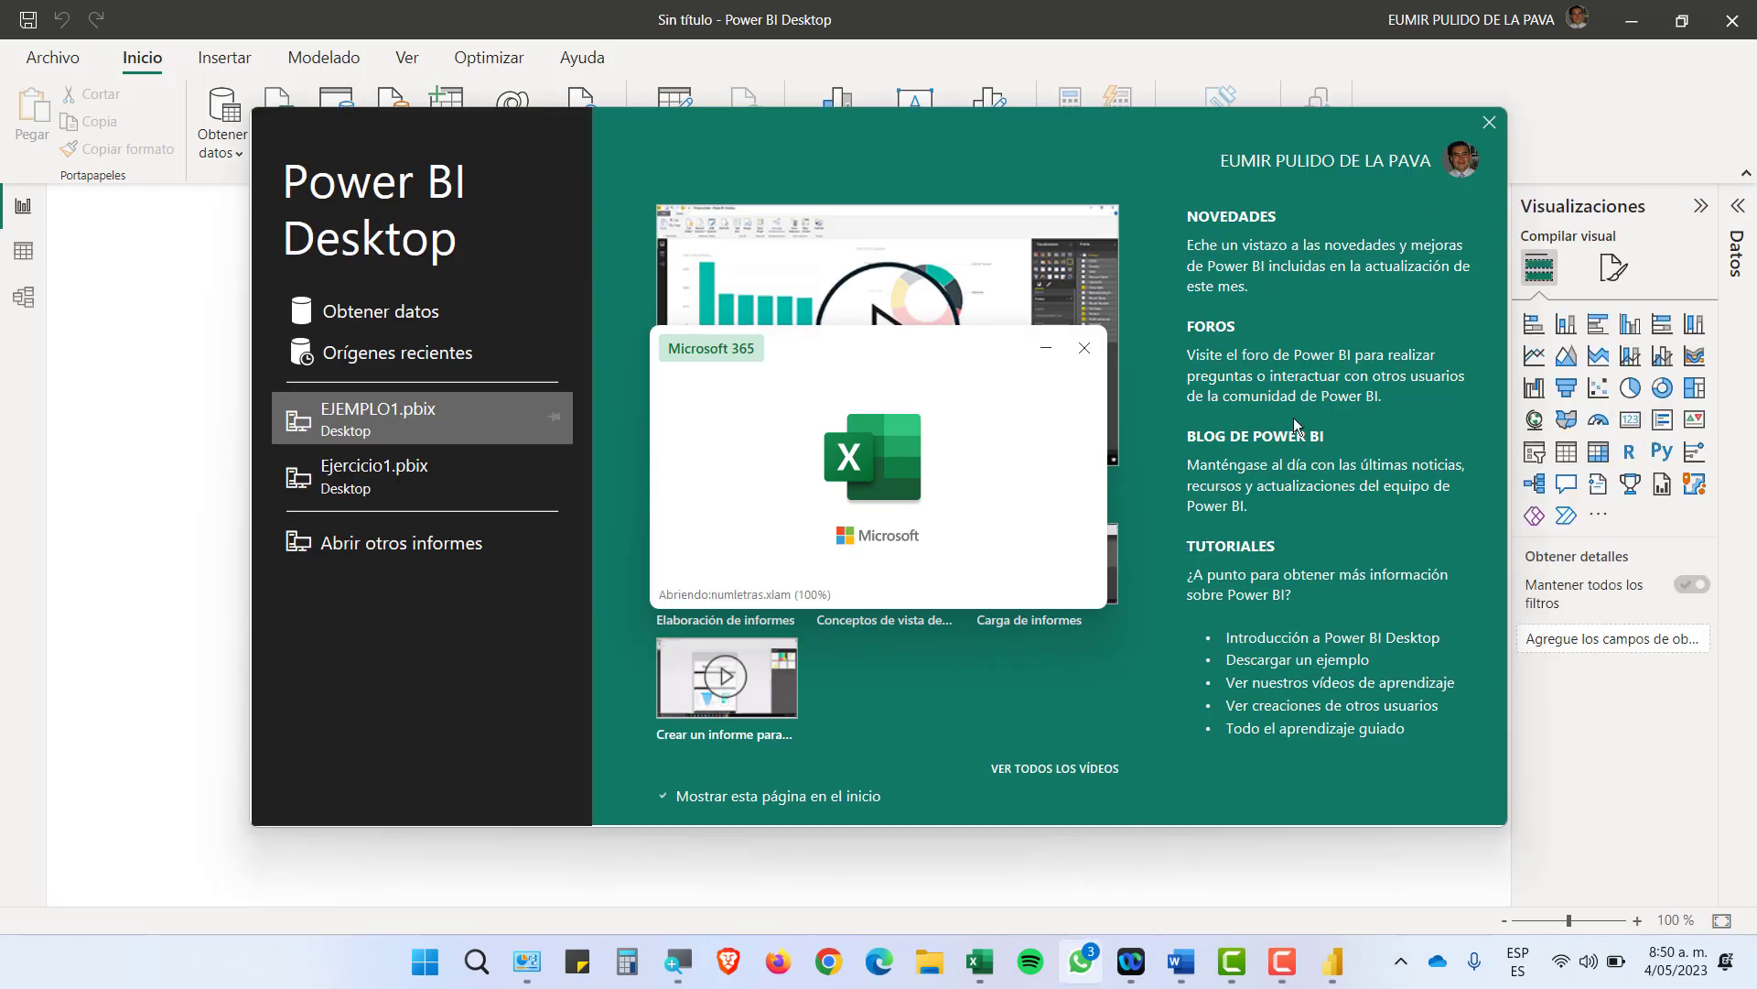
pyautogui.click(1488, 124)
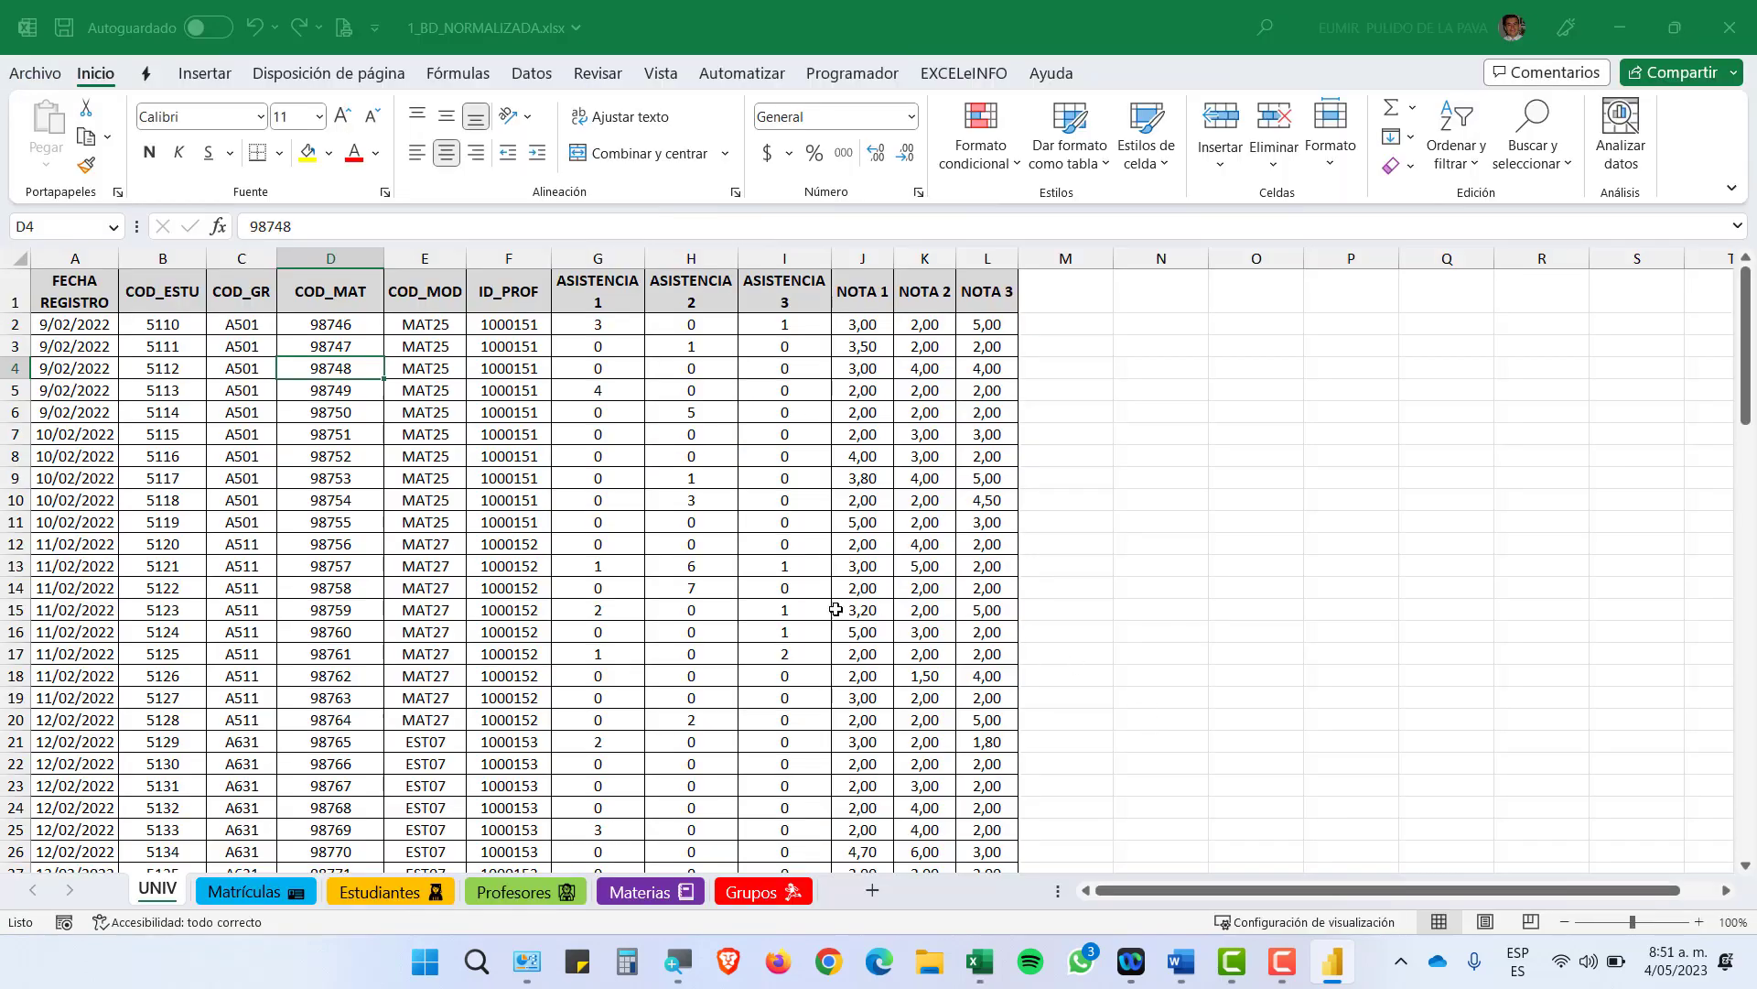
# In the UNIV sheet of 1_BD_NORMALIZADA.xlsx, convert the range $A$1:$L$101 into a table with headers
pyautogui.click(100, 313)
pyautogui.hotkey('ctrl', 't')
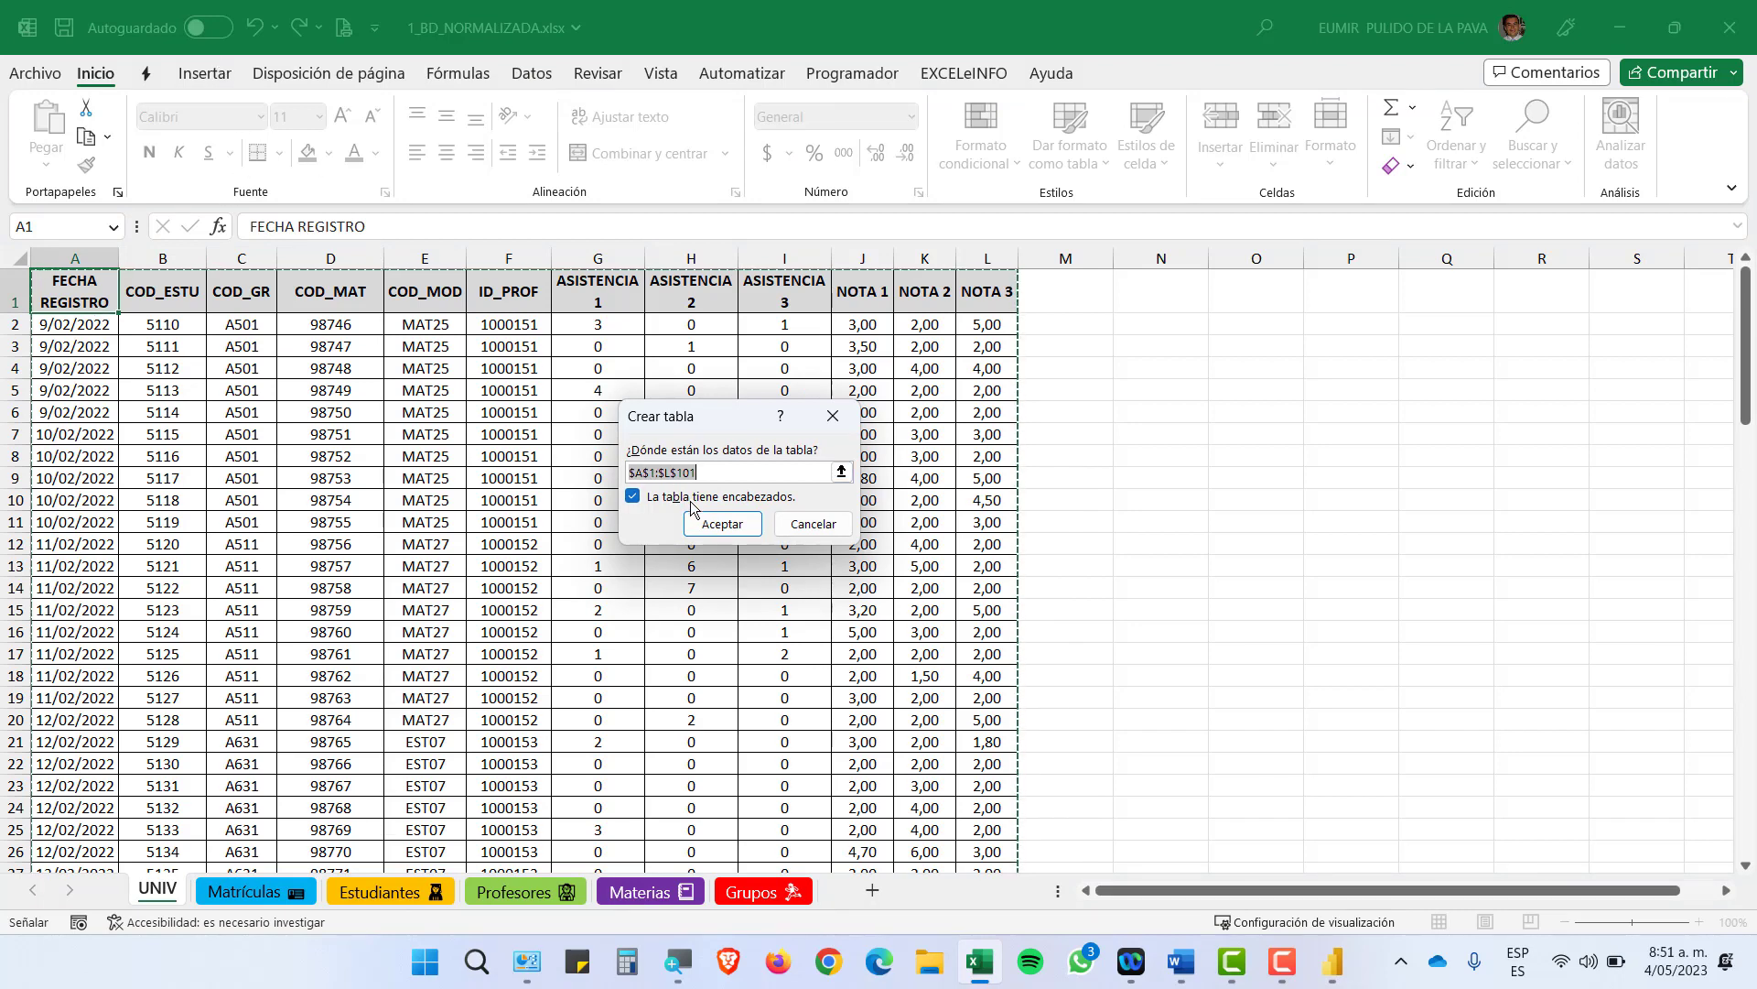
pyautogui.click(723, 524)
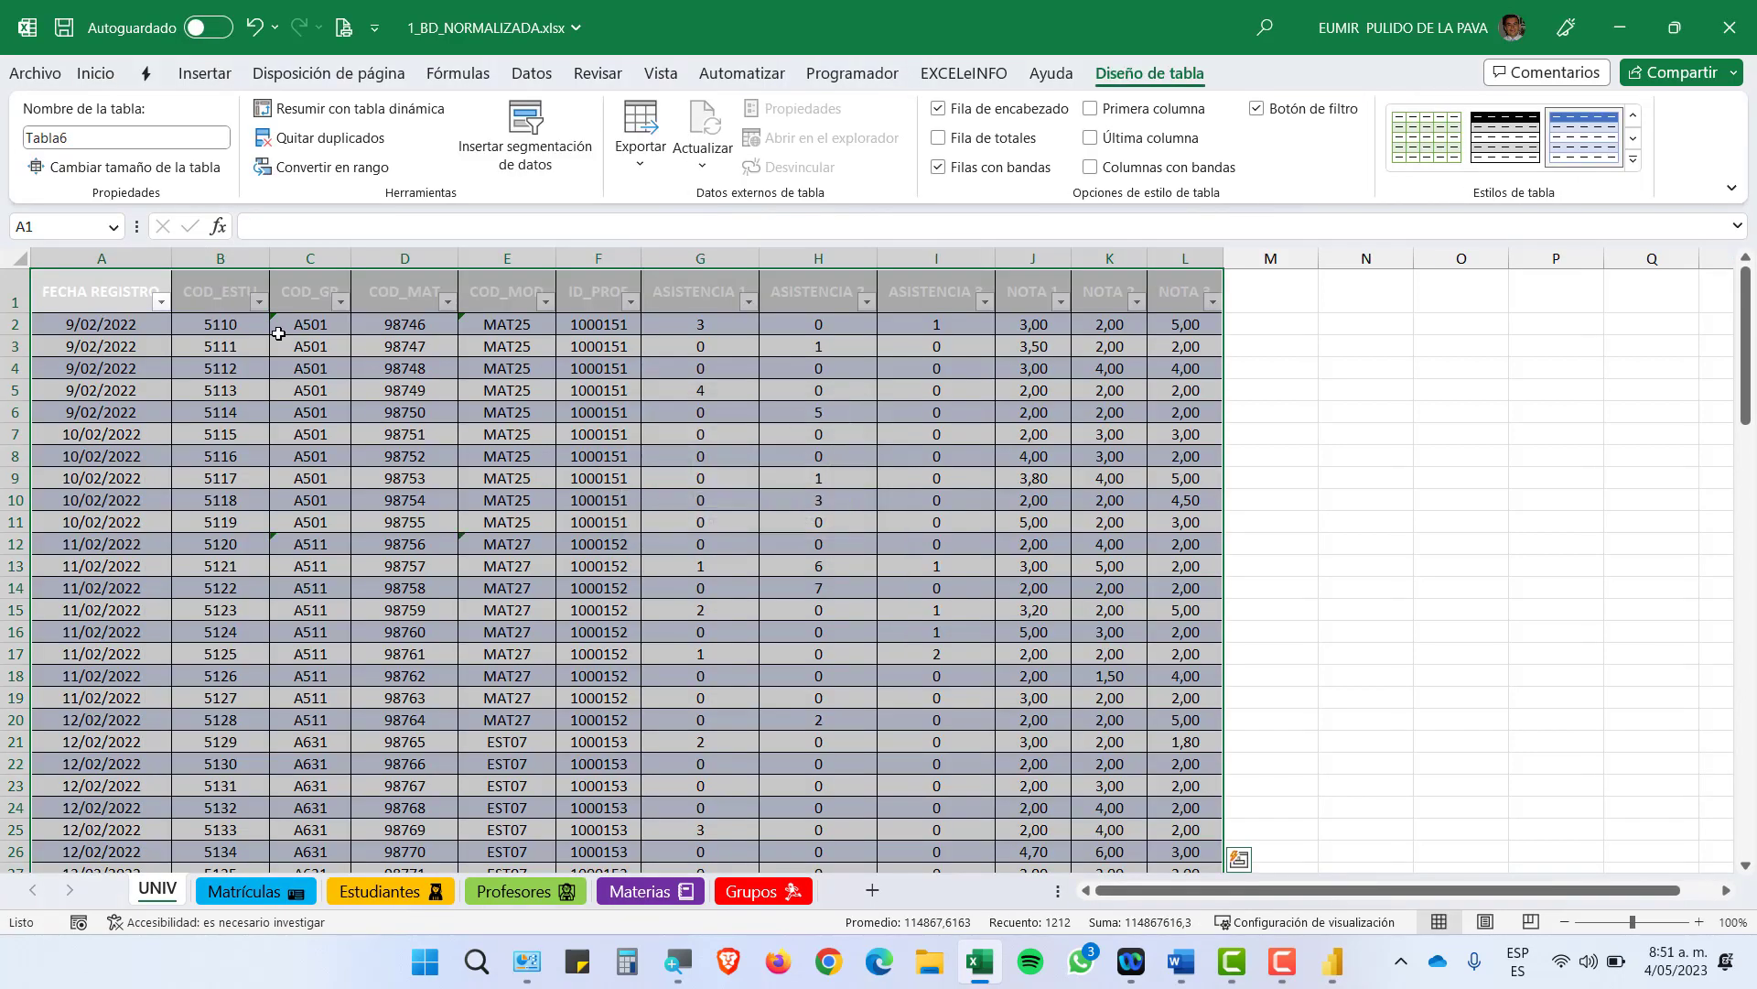
# Name the new table UNIV and close the workbook, saving the changes
pyautogui.click(144, 309)
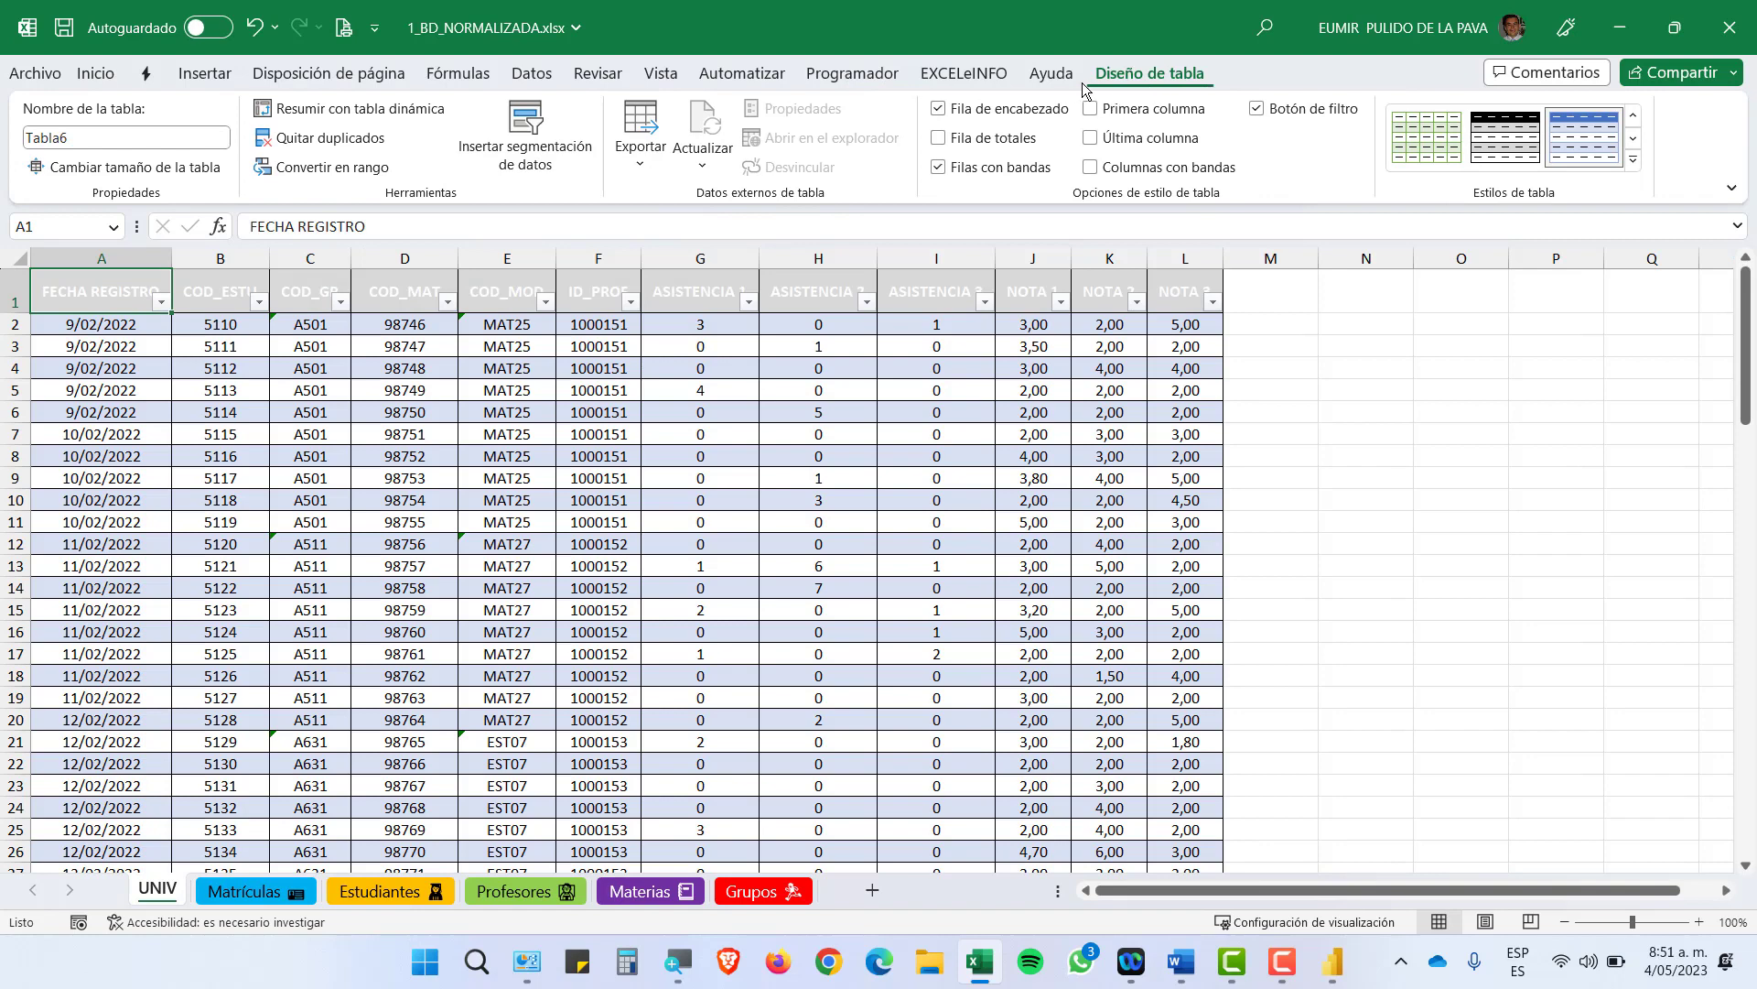
pyautogui.click(126, 135)
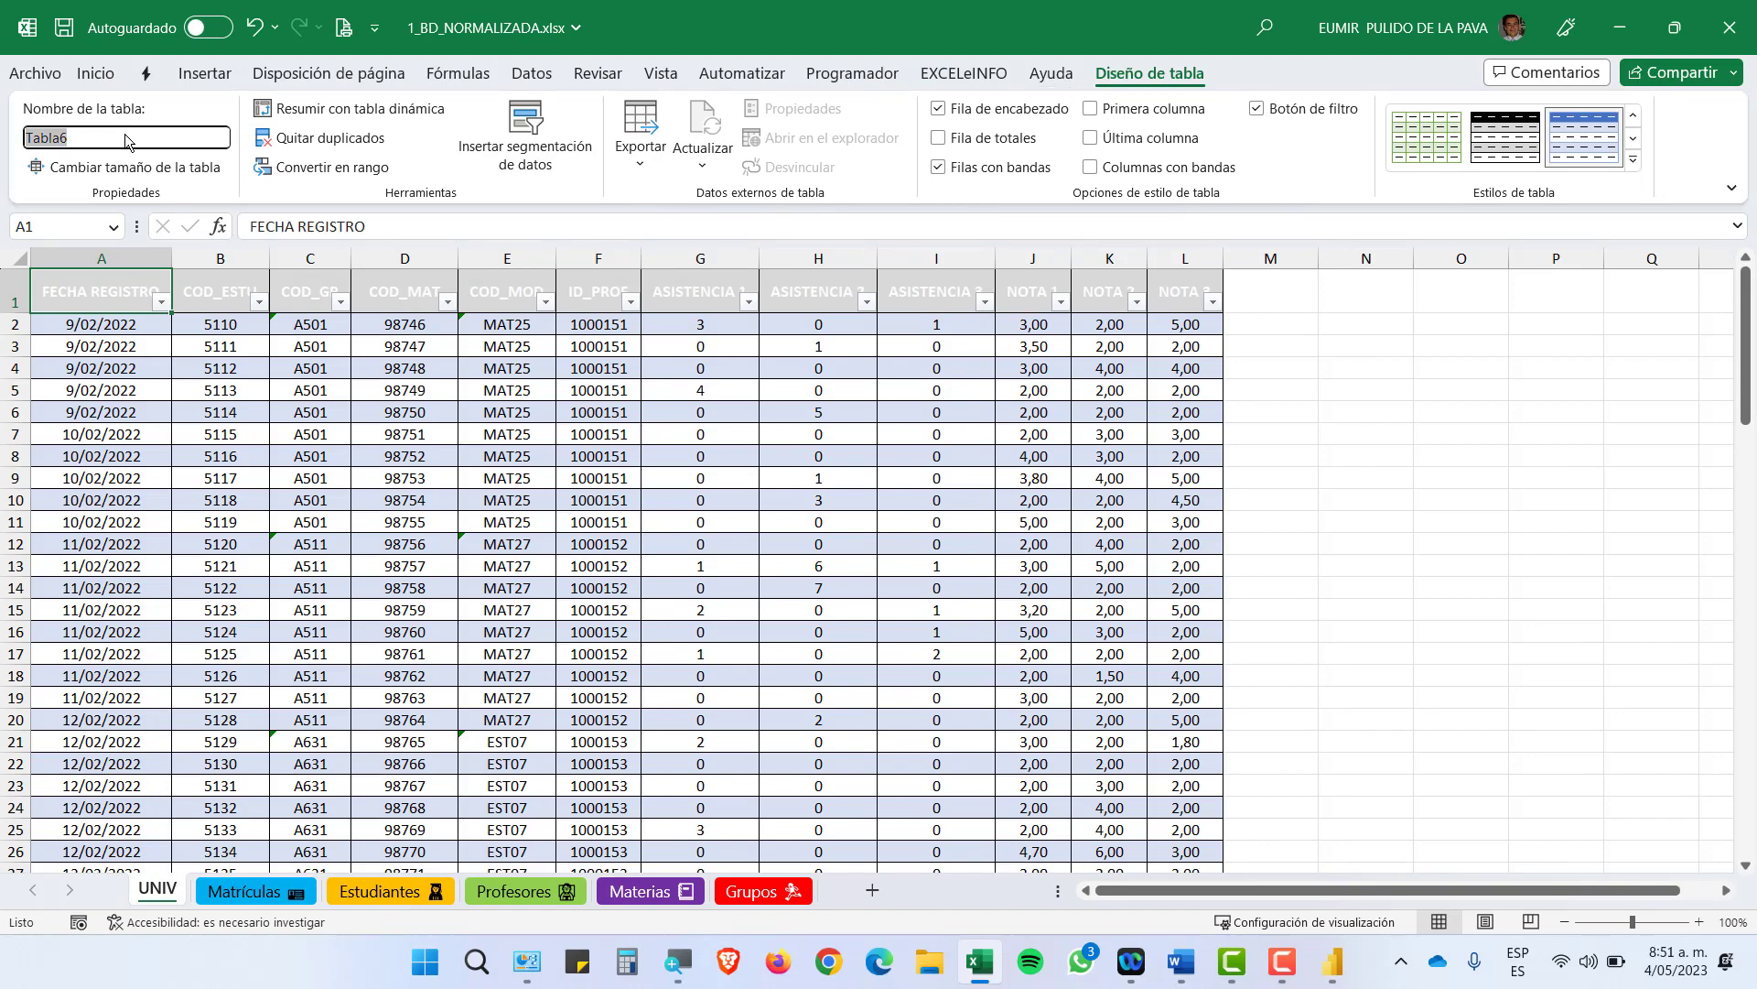
pyautogui.write('UNIV')
pyautogui.press('Return')
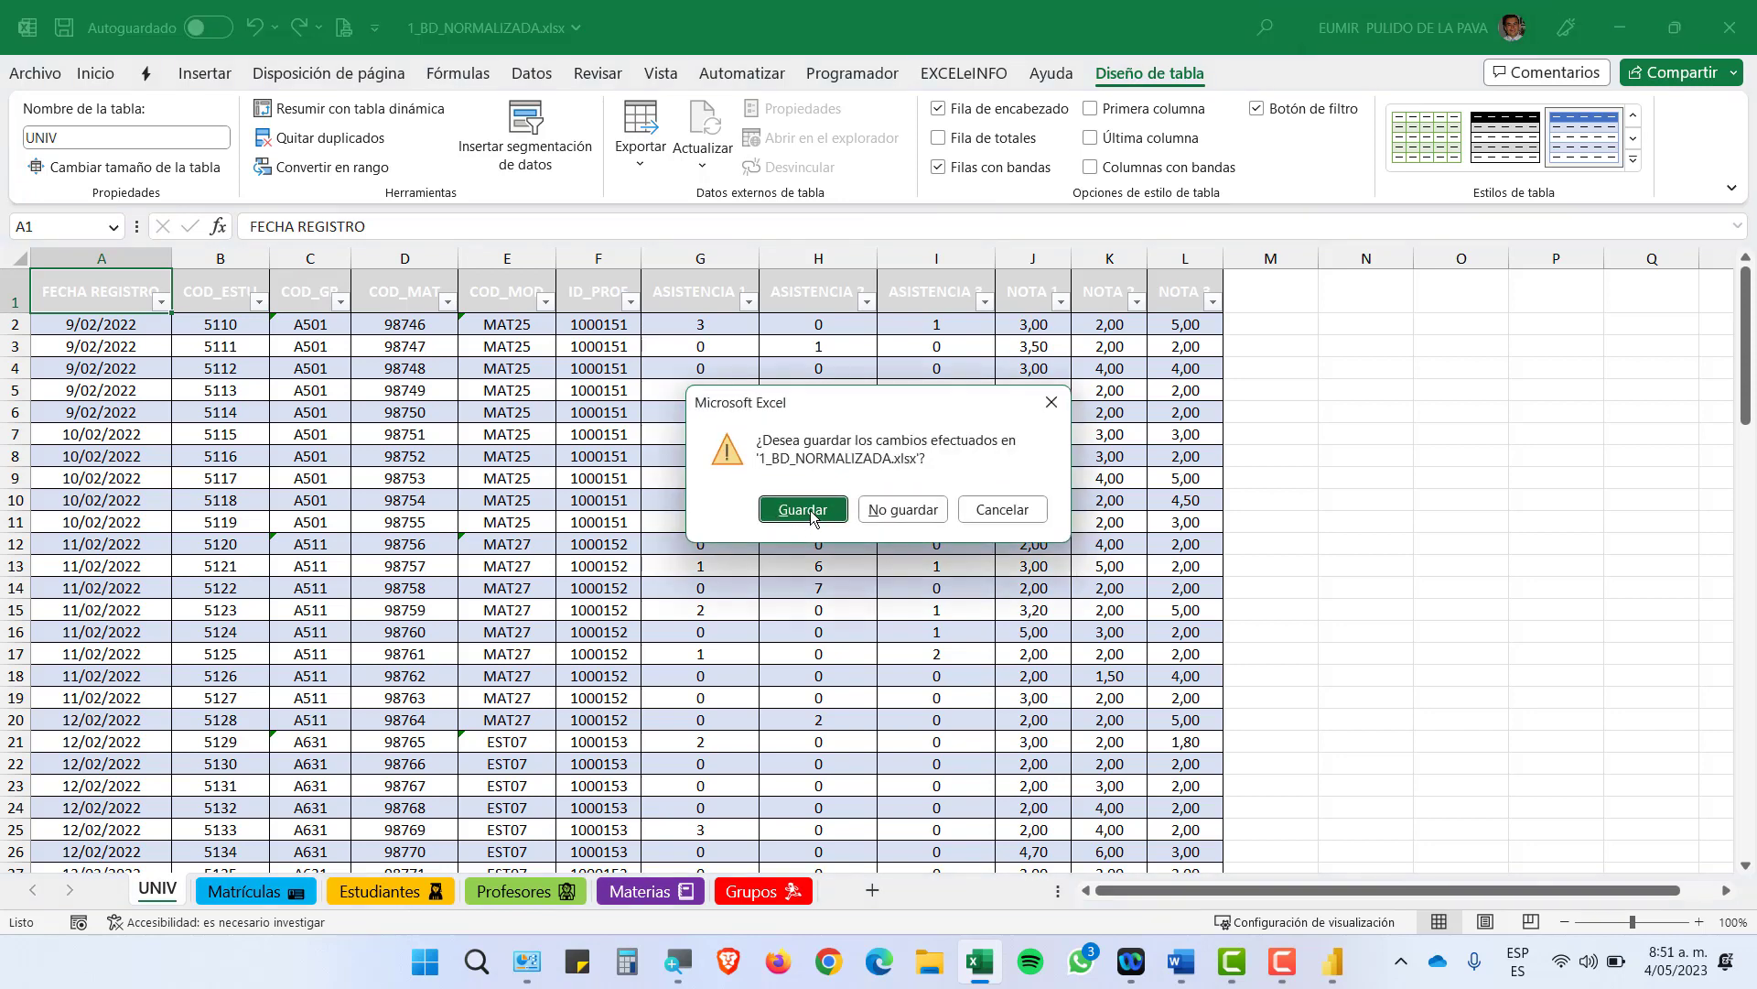
pyautogui.click(803, 509)
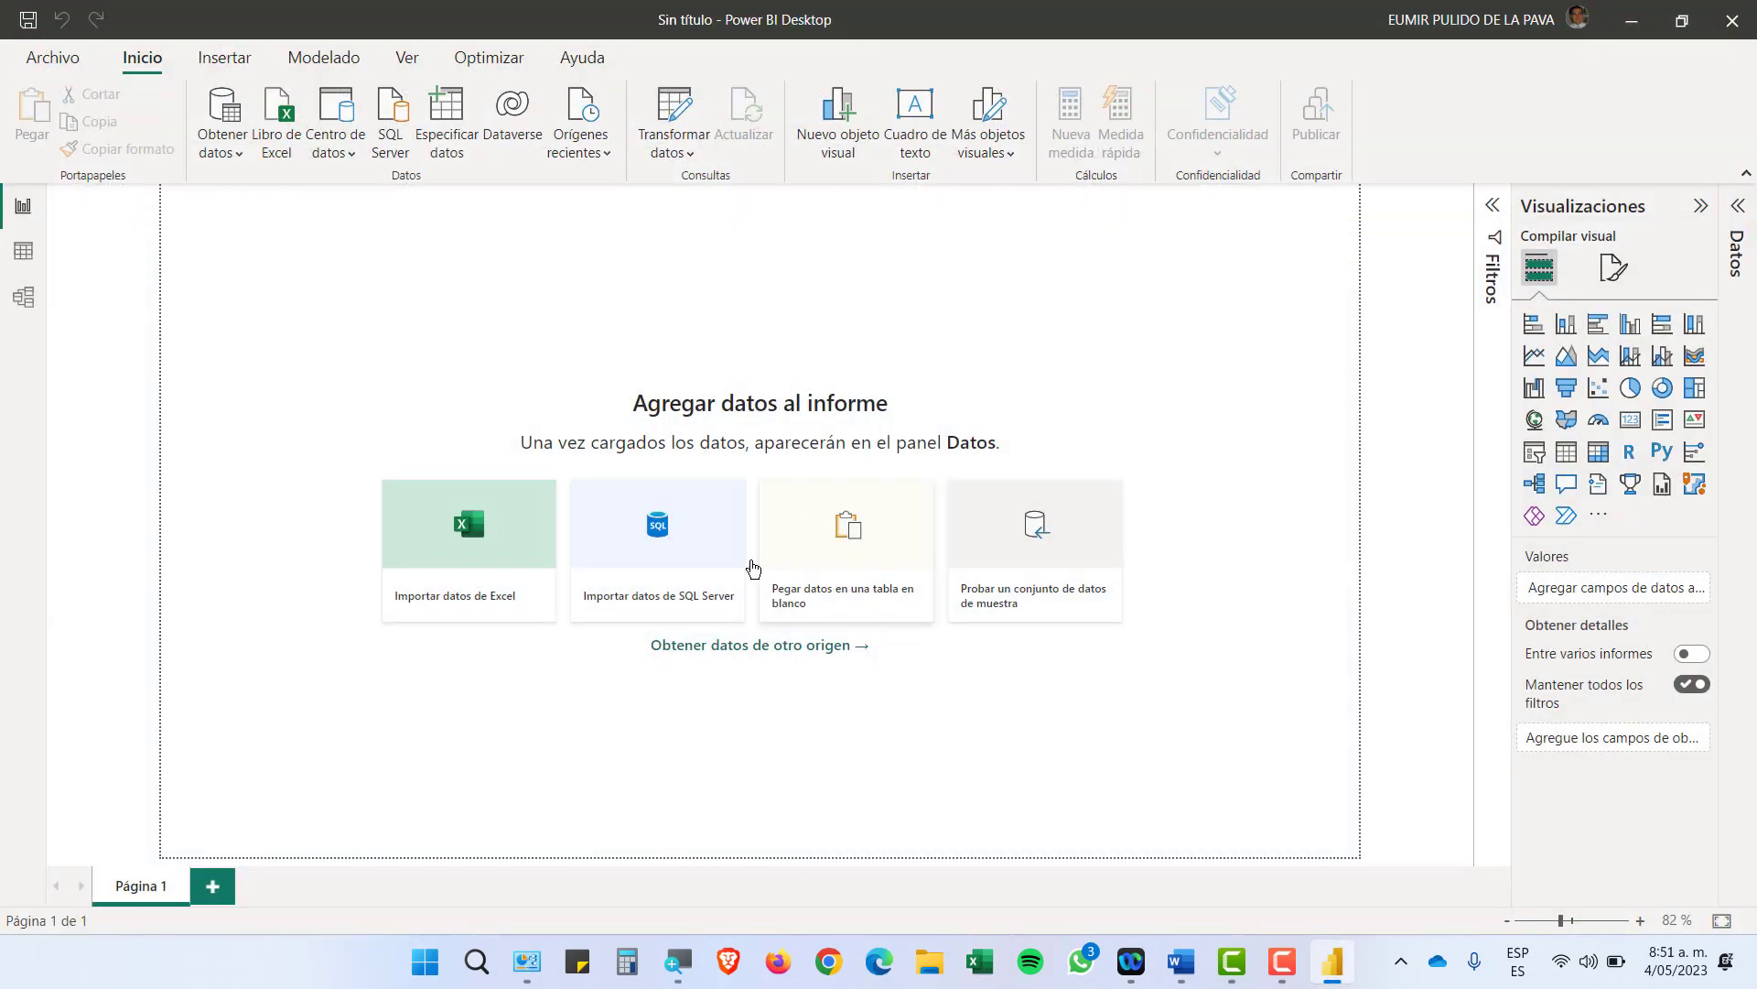
# Import Excel data into the blank Power BI report from 1_BD_NORMALIZADA.xlsx in the Escritorio folder
pyautogui.click(482, 557)
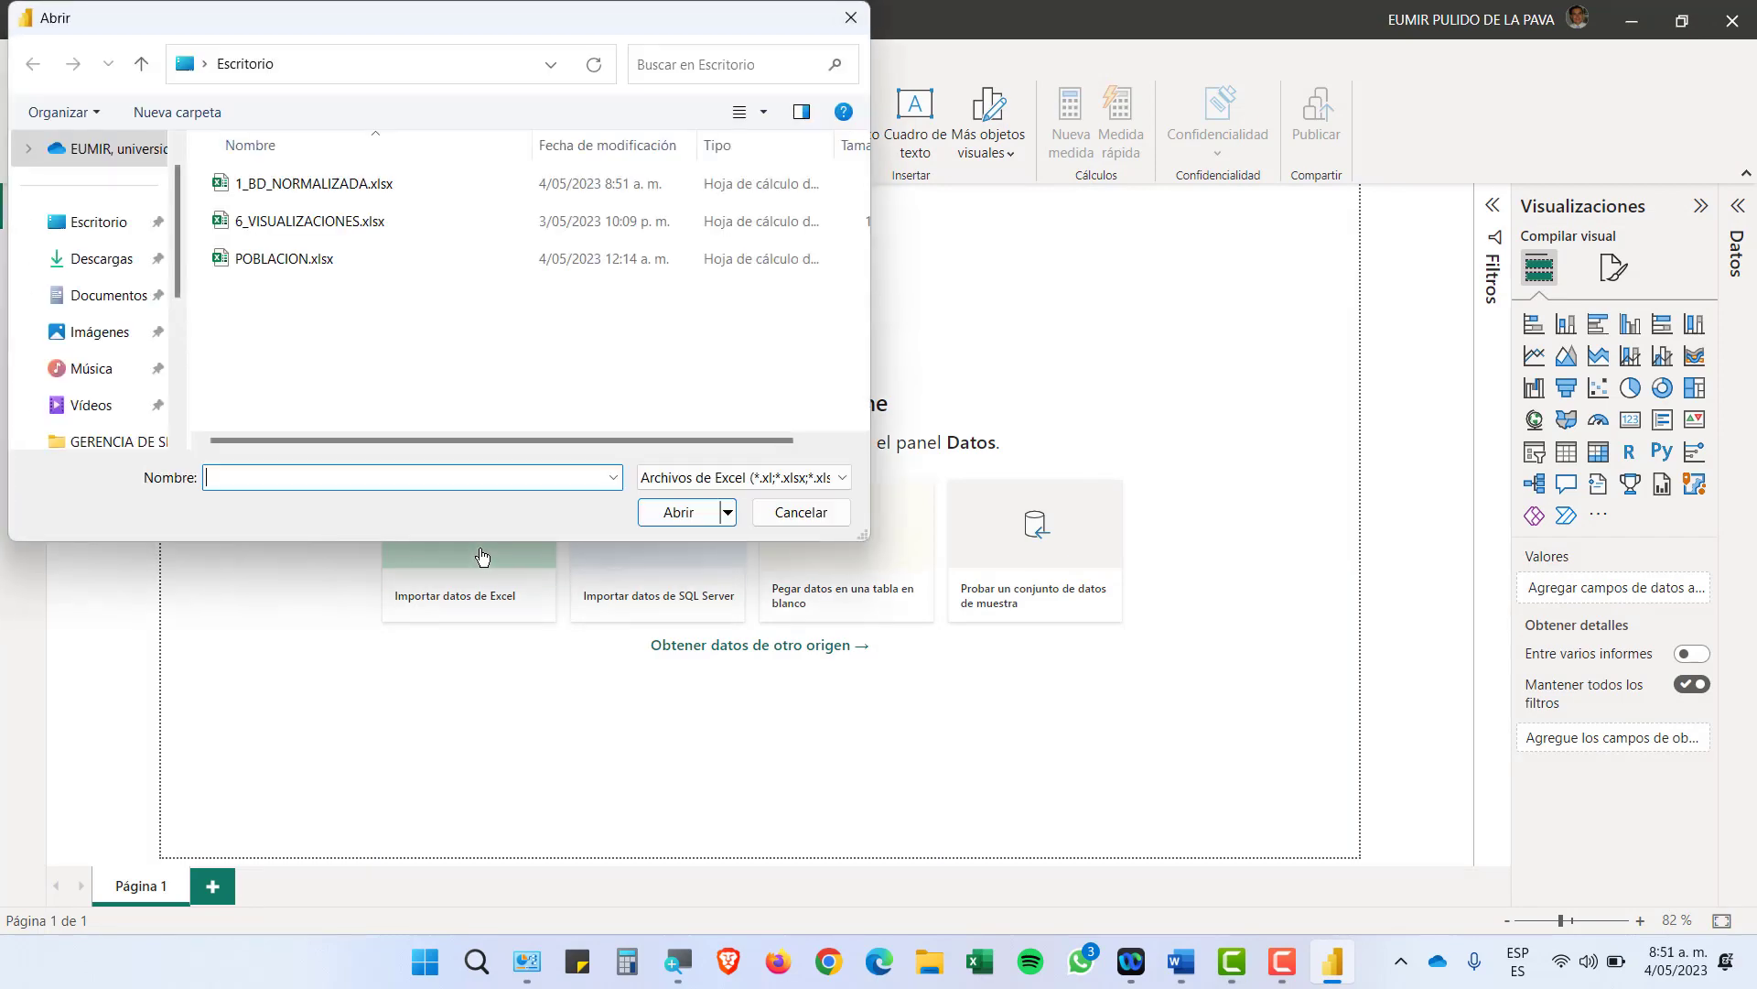
pyautogui.click(341, 192)
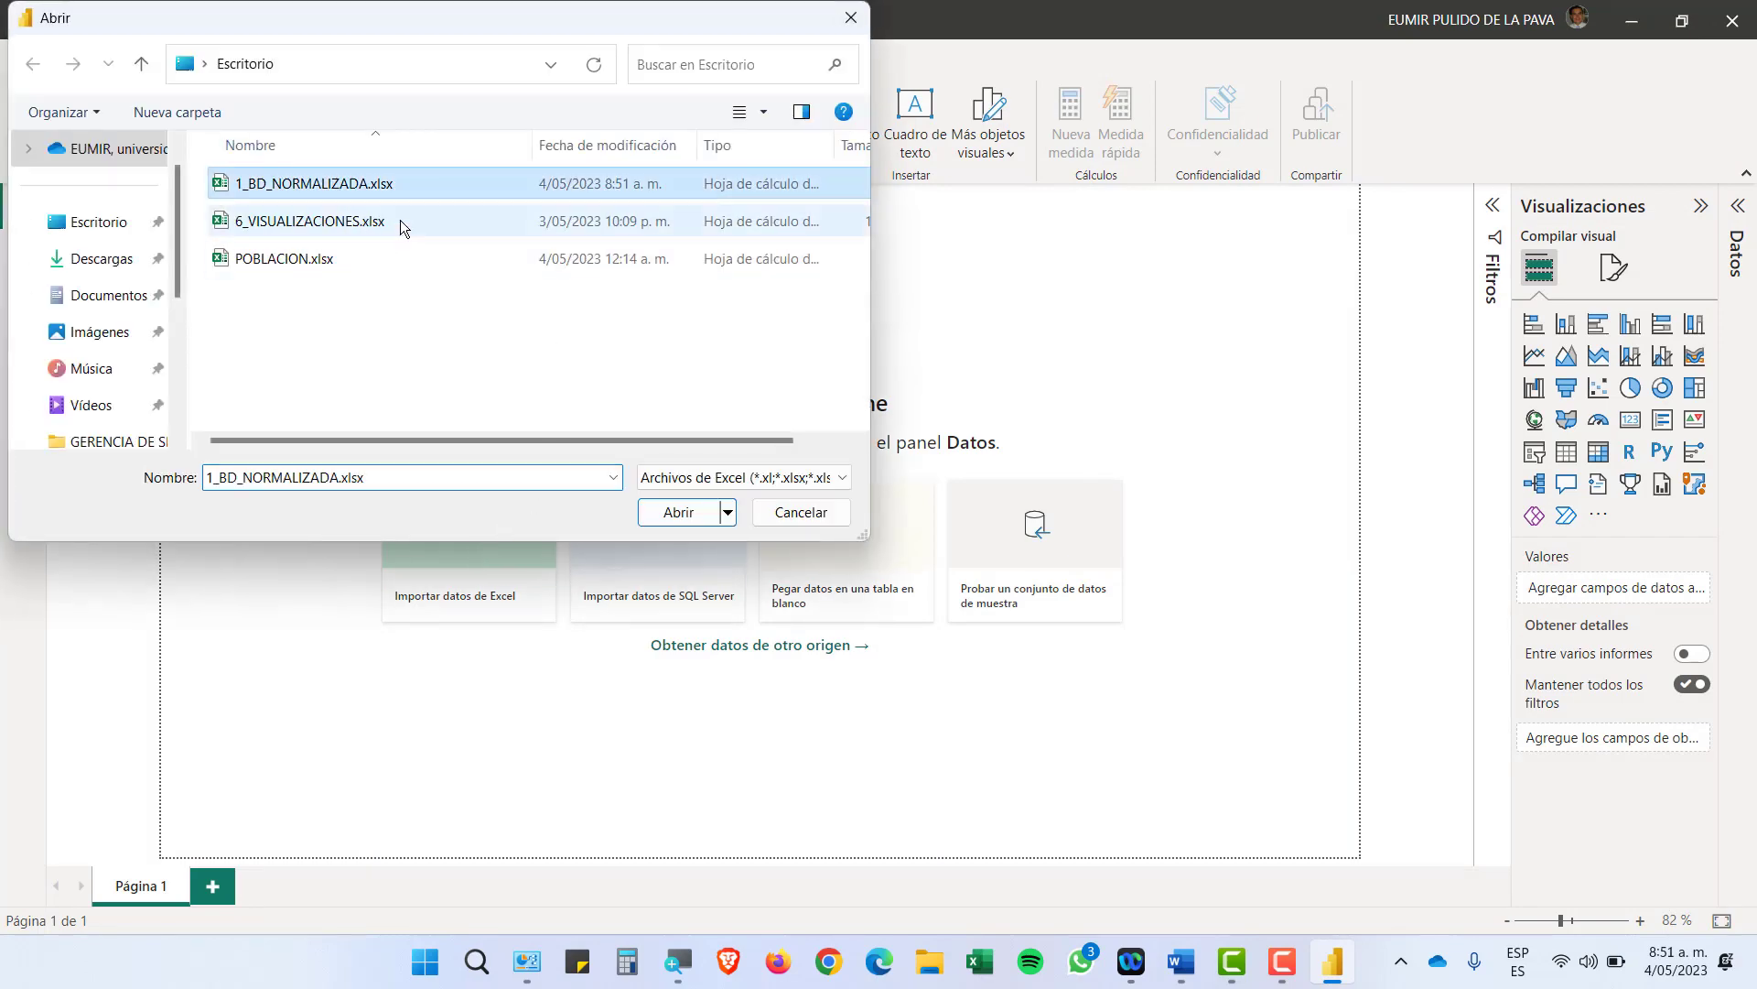
pyautogui.click(703, 518)
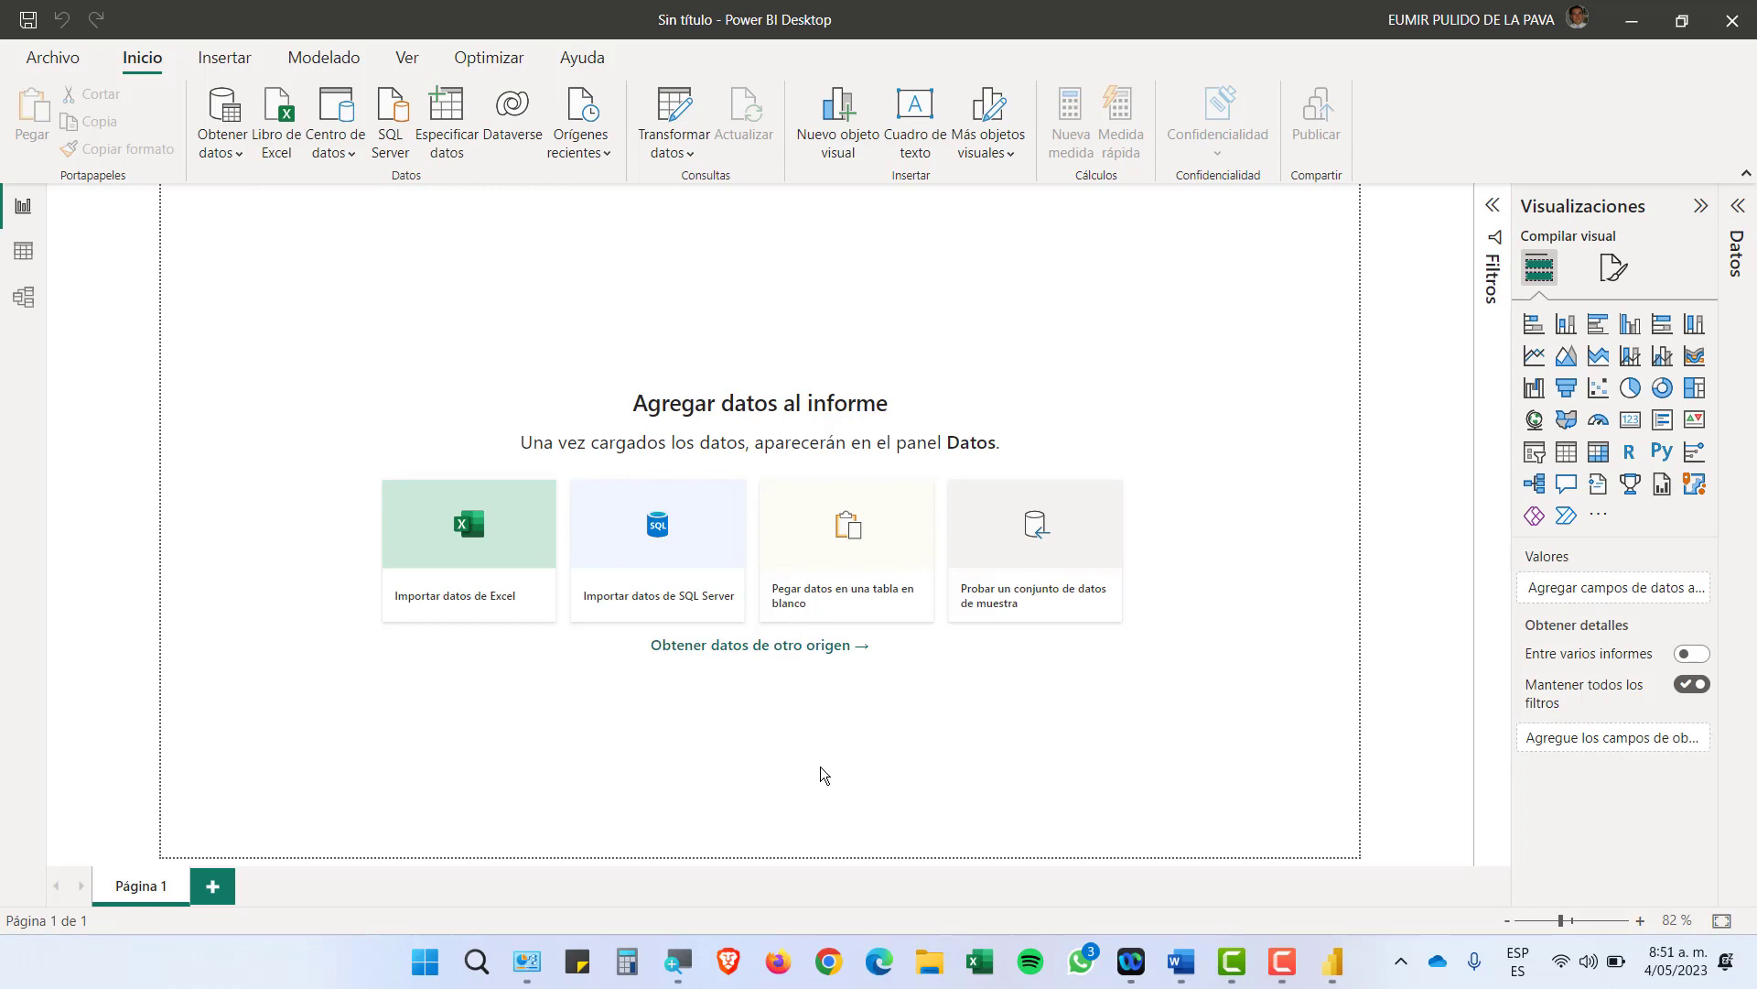
# Select the tables ESTUDIANTES, GRUPOS, MATERIAS, MATRICULAS and PROFESORES plus the UNIV sheet for import
pyautogui.click(679, 961)
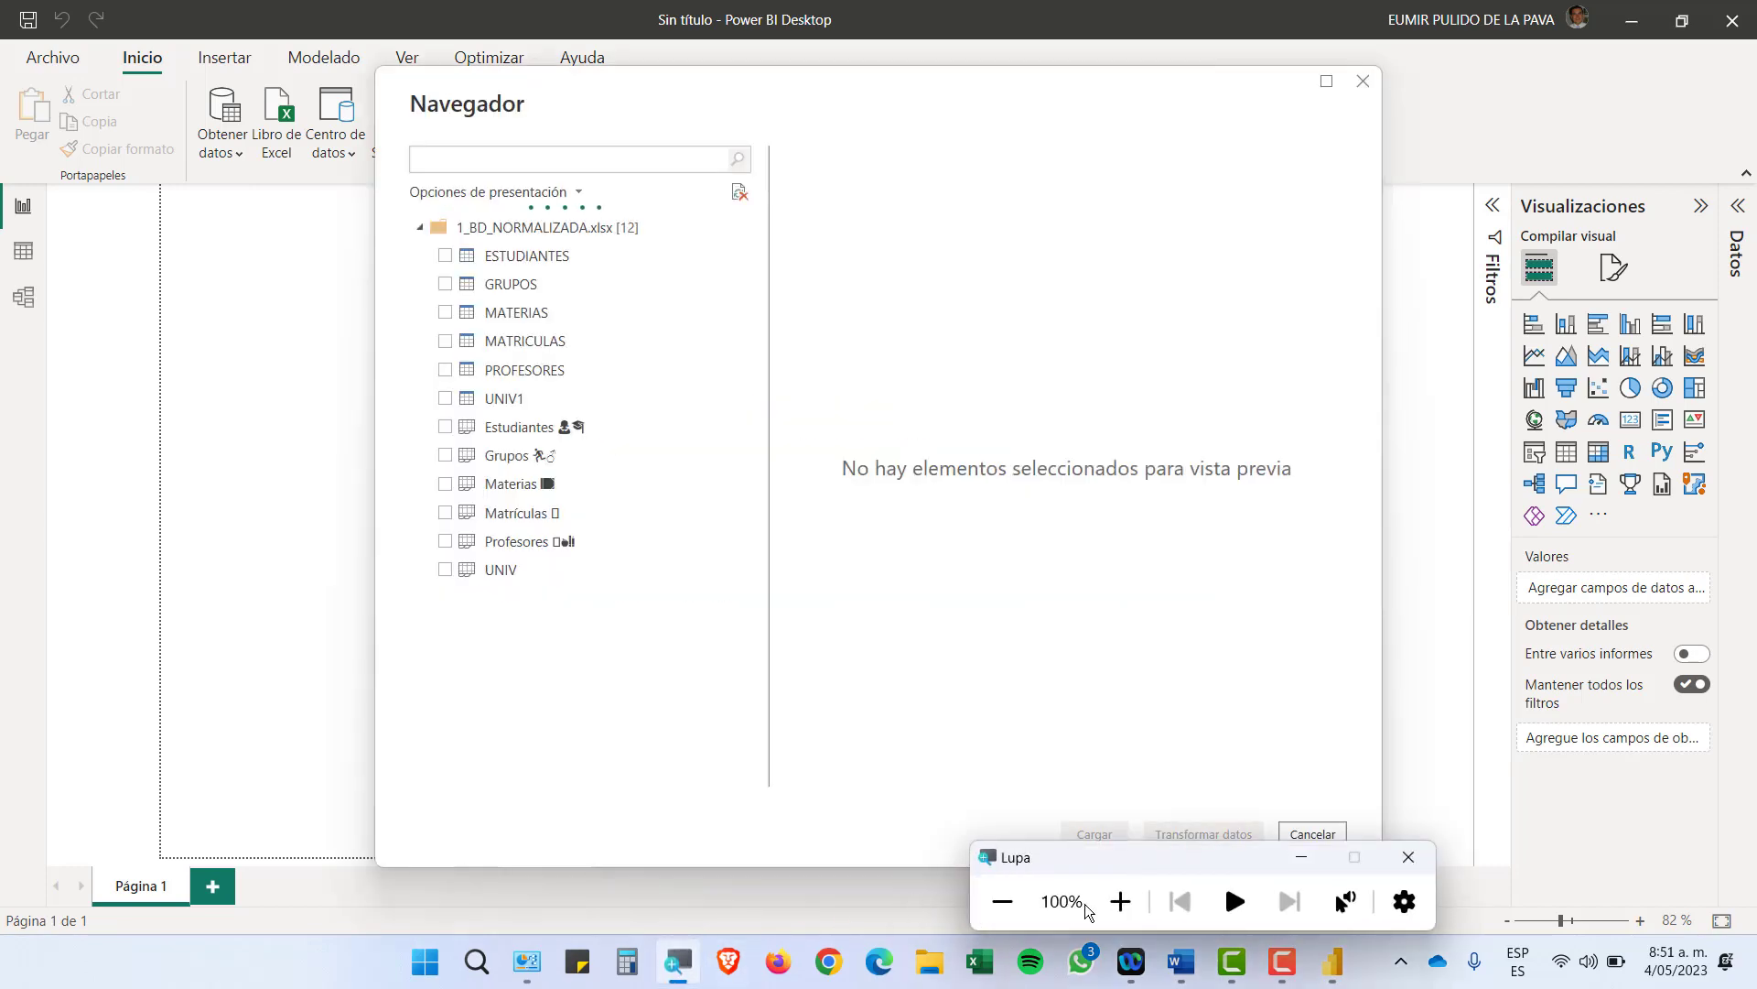
pyautogui.click(1121, 901)
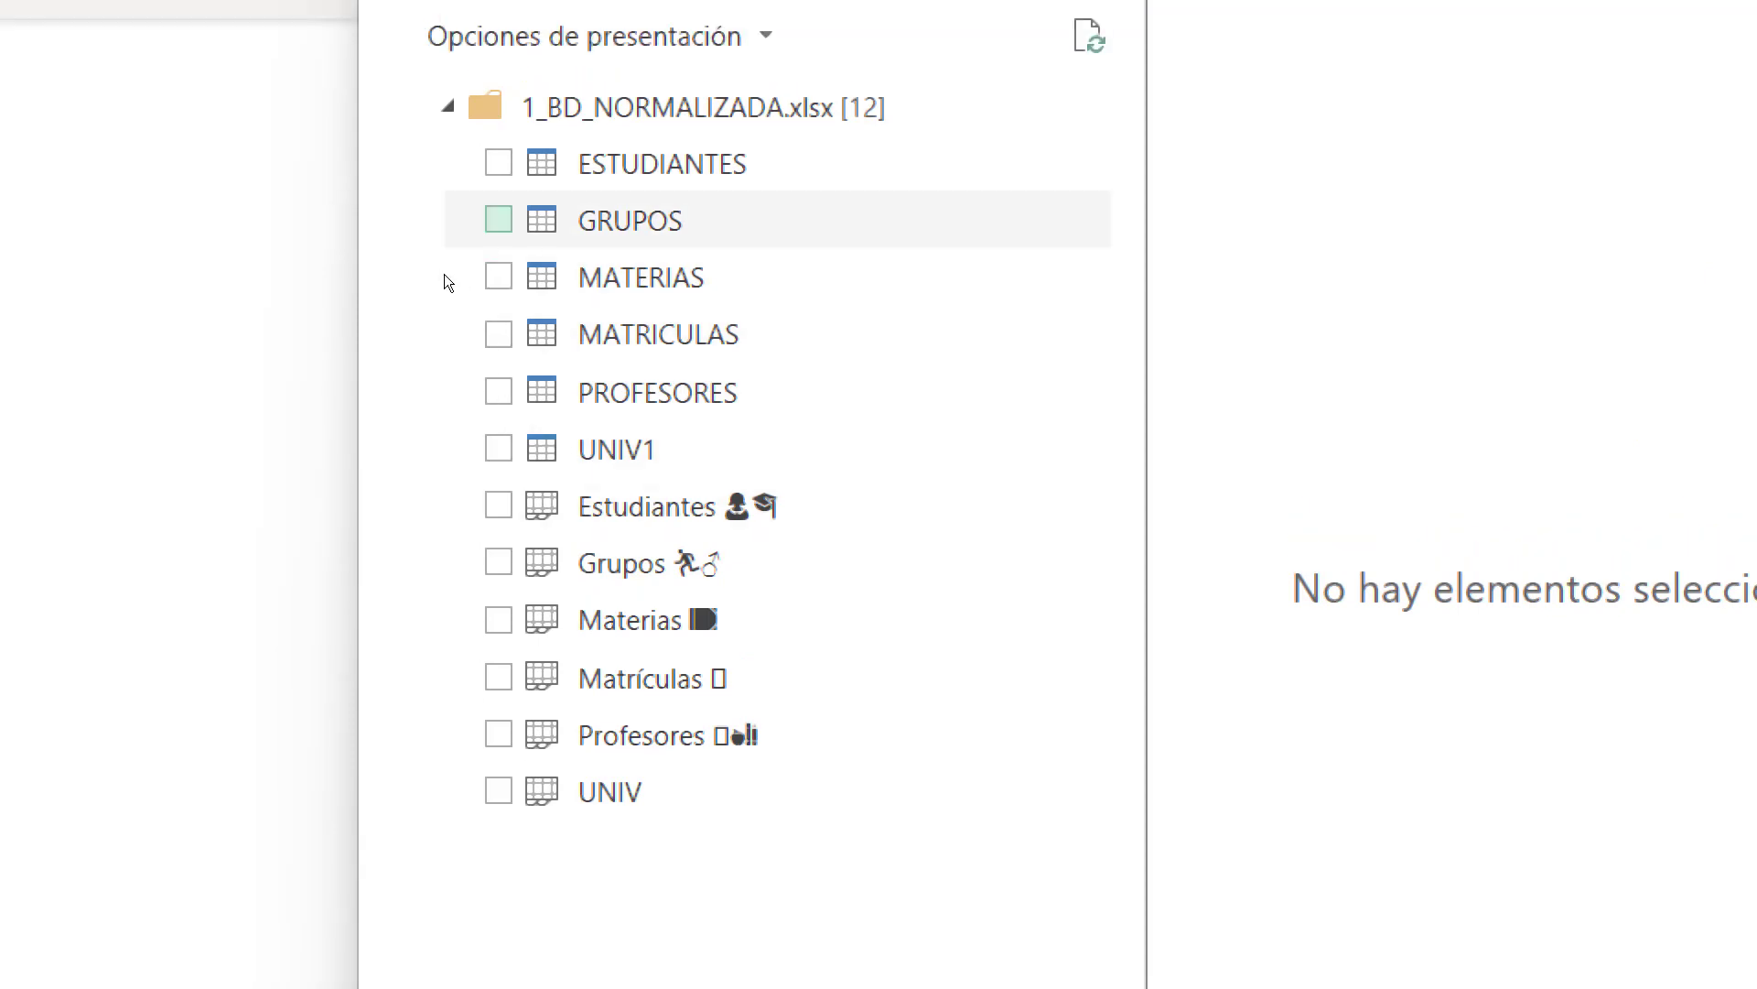
pyautogui.click(457, 165)
pyautogui.click(458, 219)
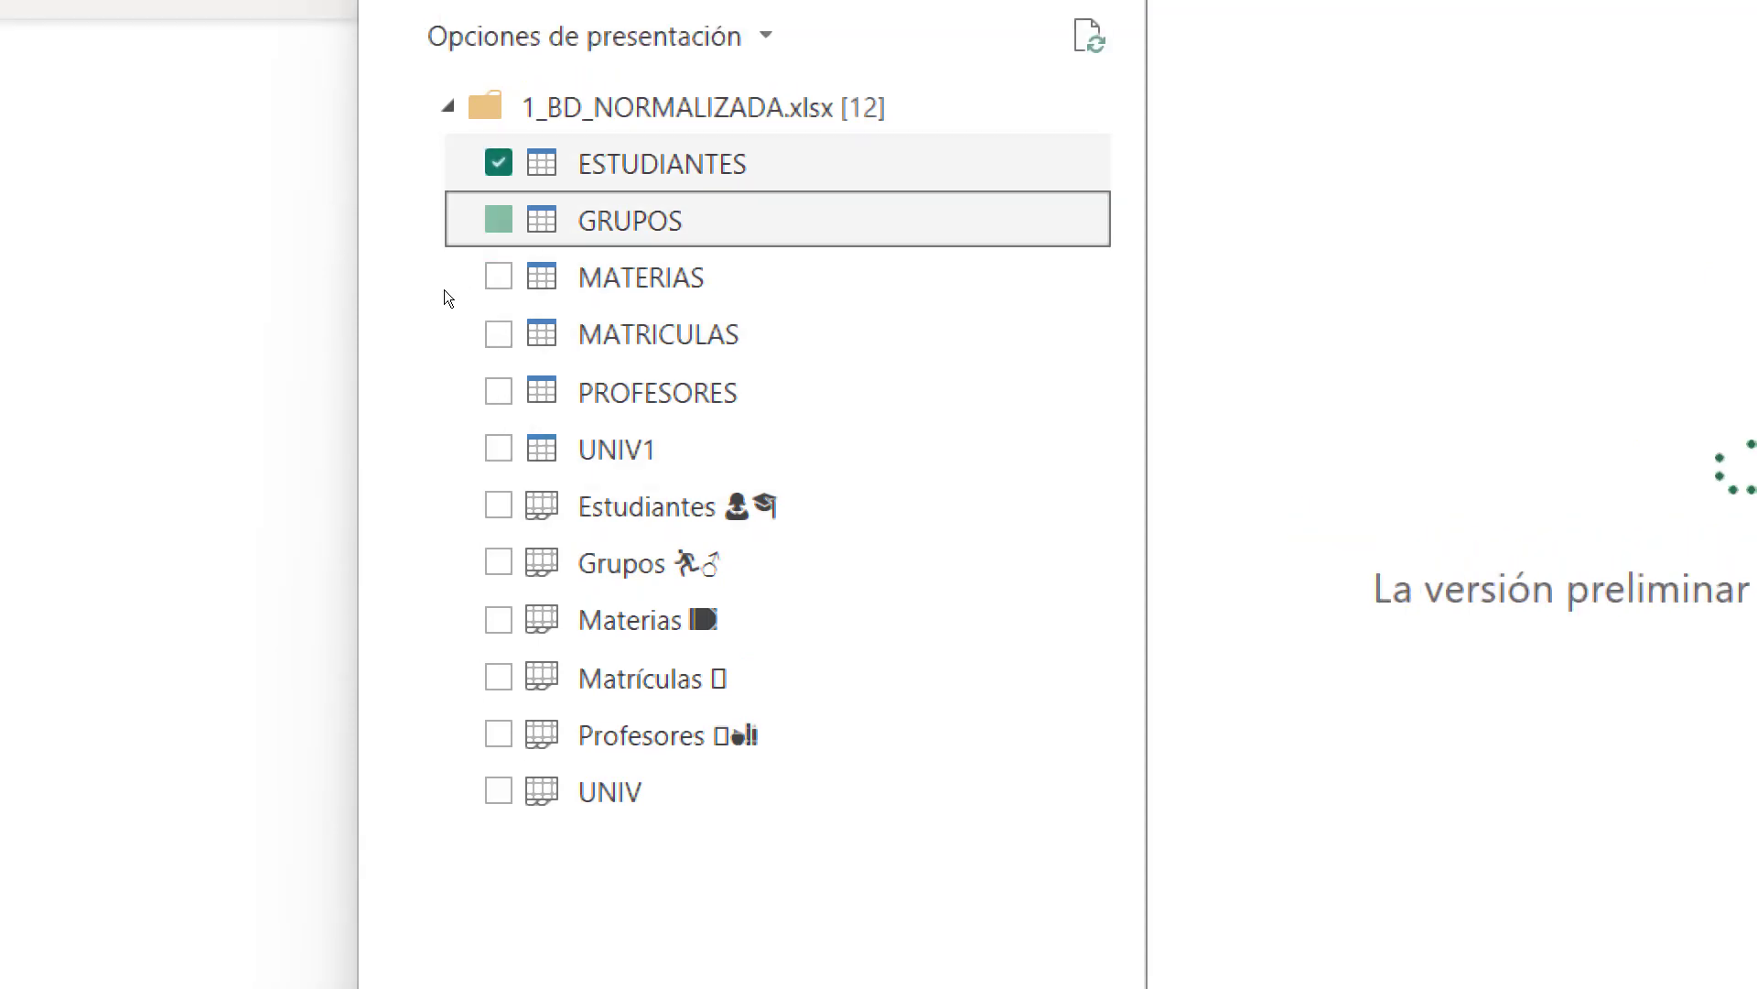
pyautogui.click(443, 311)
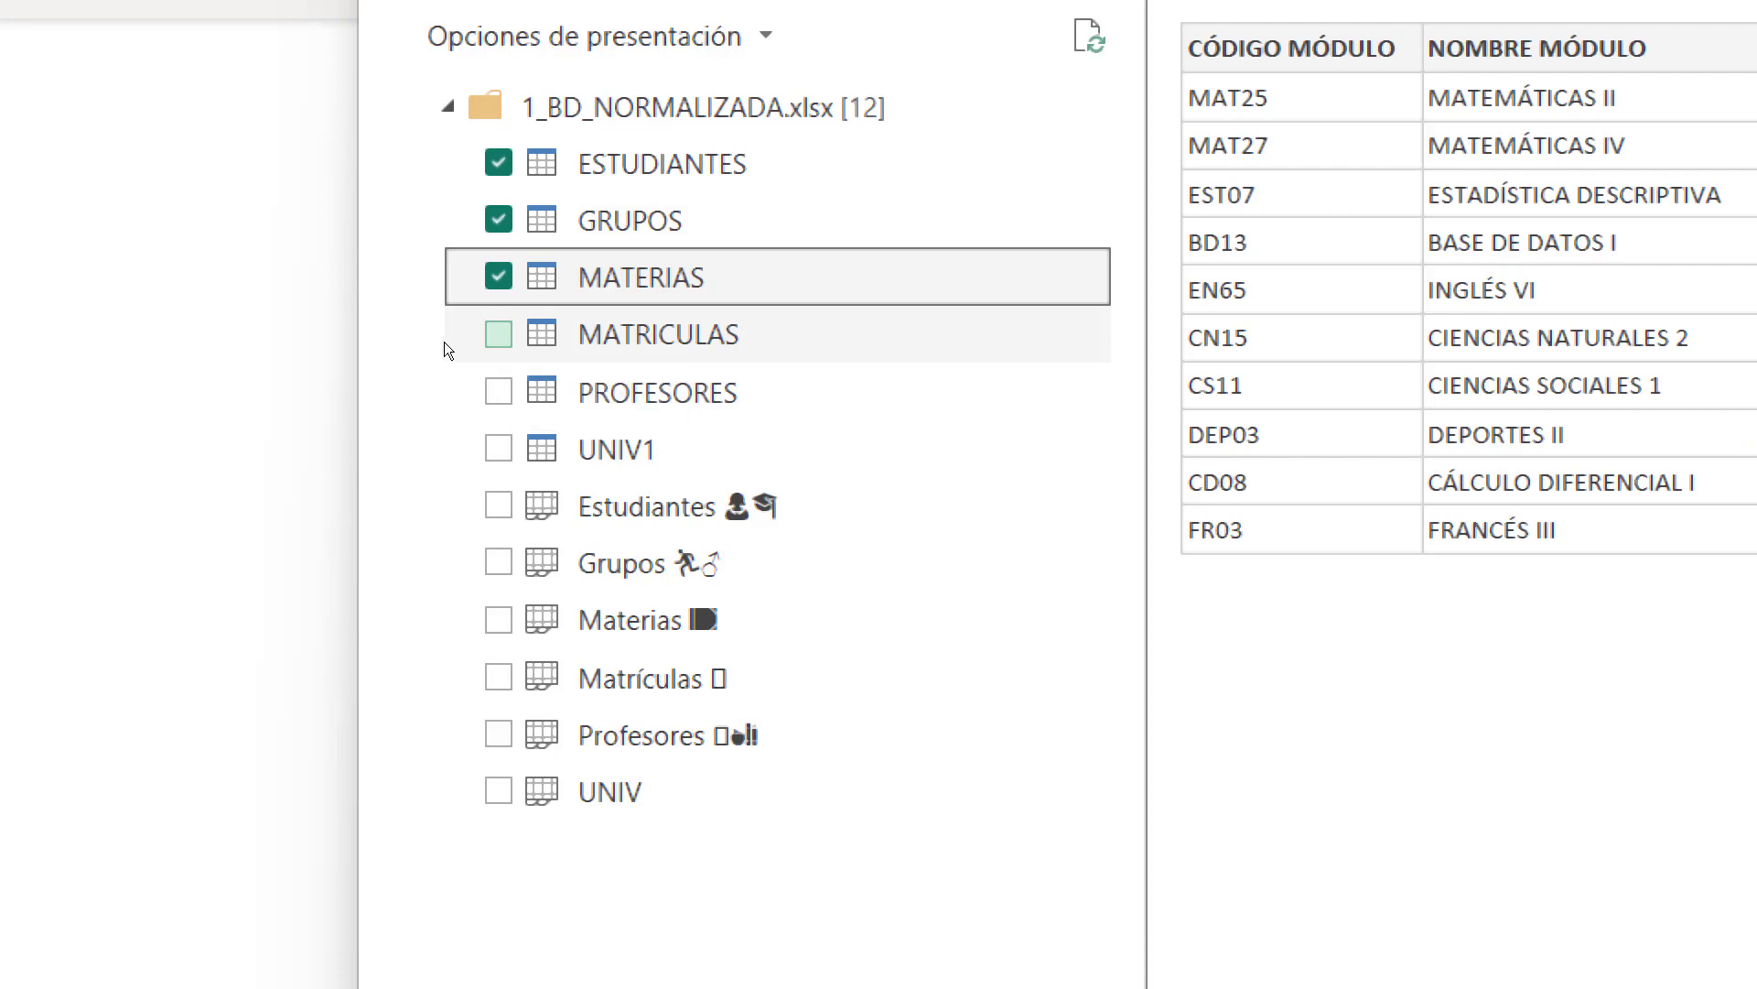
pyautogui.click(443, 343)
pyautogui.click(450, 372)
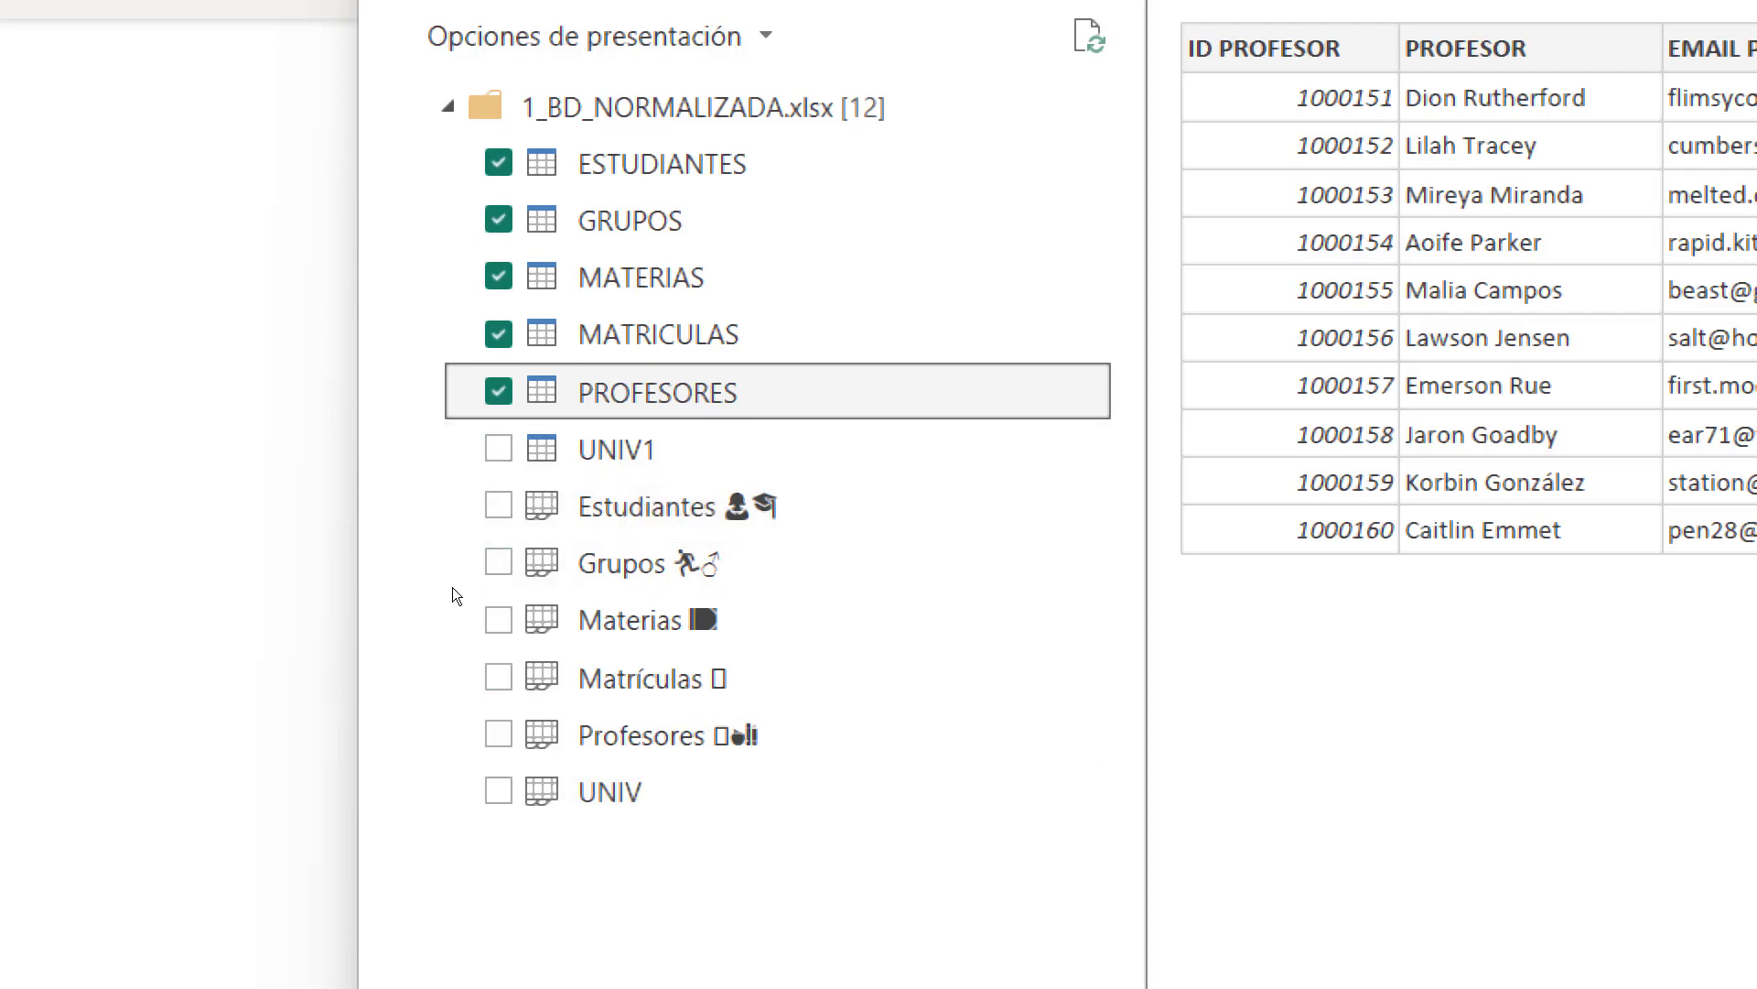
pyautogui.click(499, 790)
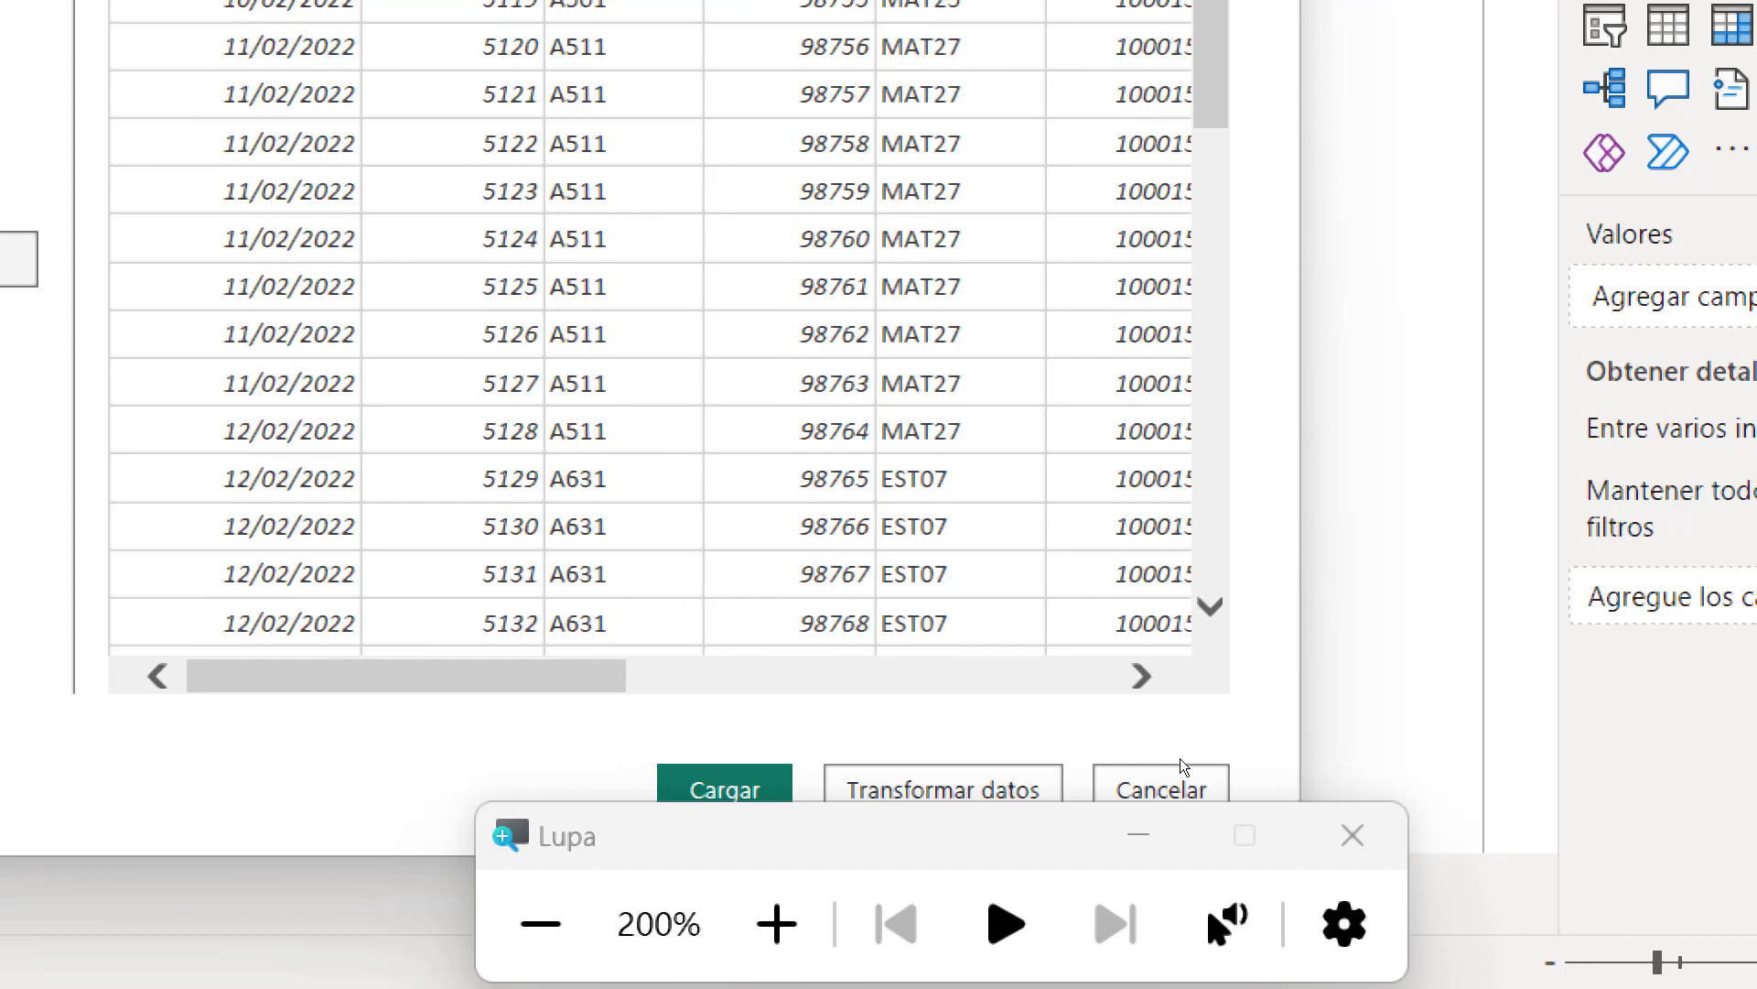
# Load the selected tables into the data model and return the screen to 100% magnification
pyautogui.click(1138, 835)
pyautogui.click(1102, 811)
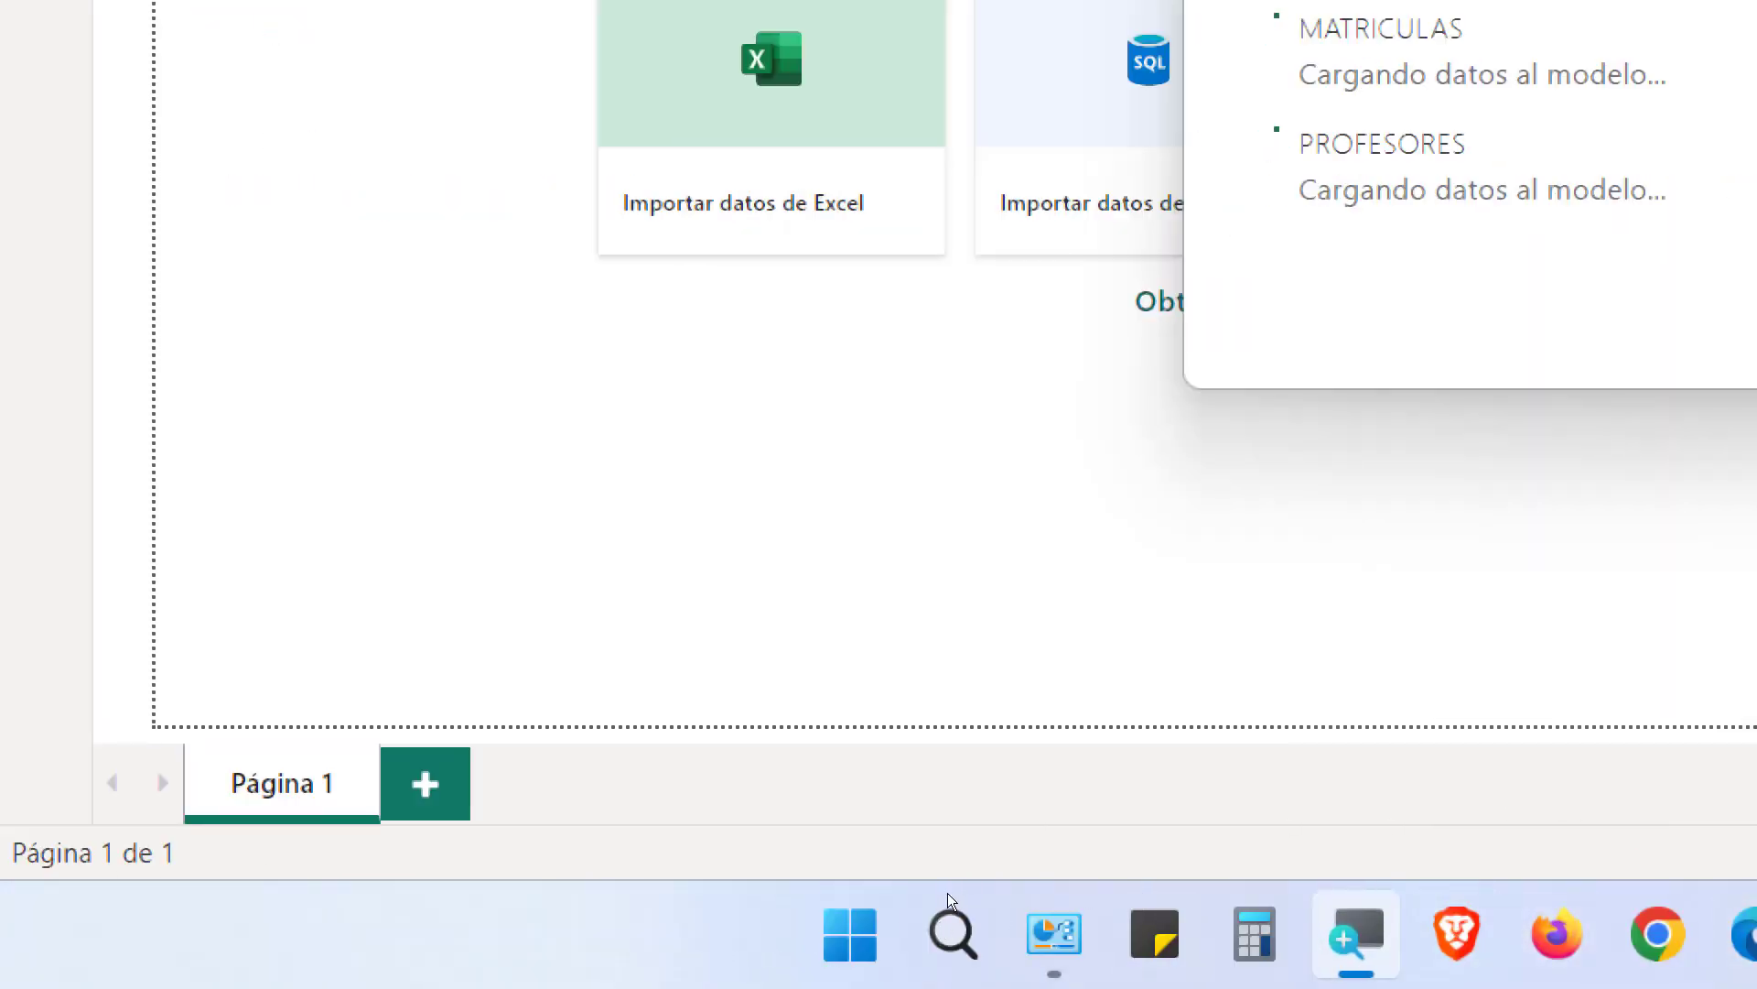
pyautogui.click(992, 915)
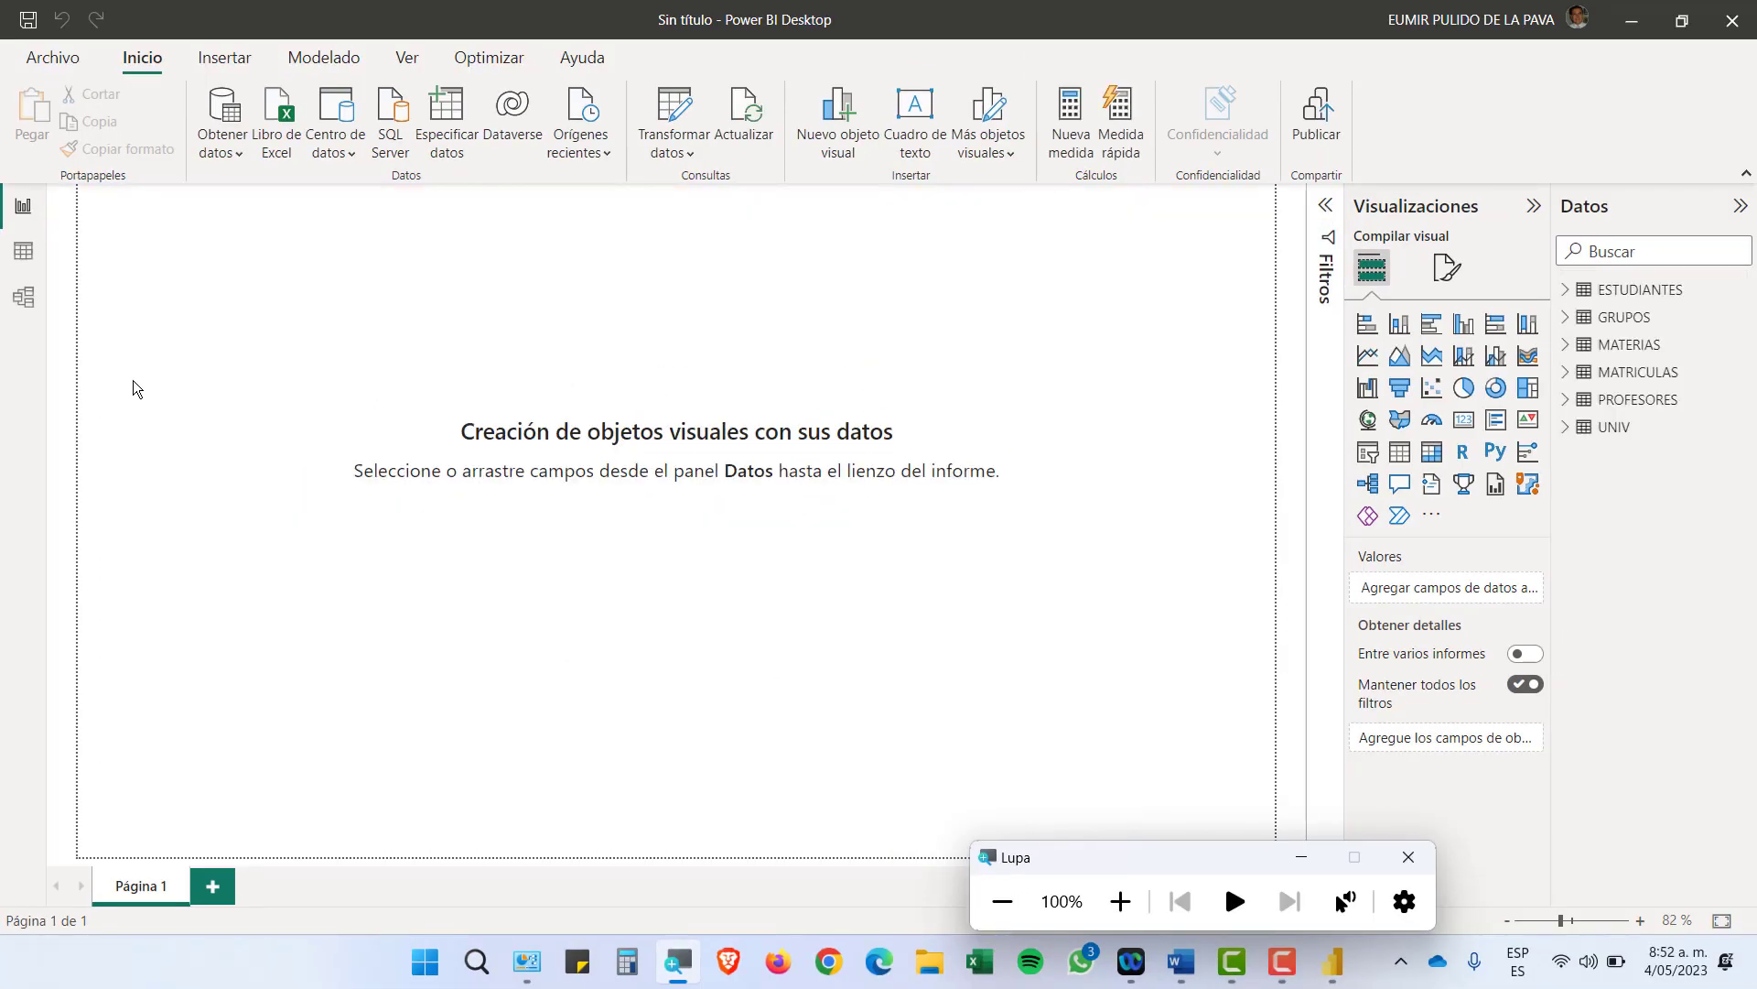
# Inspect the loaded ESTUDIANTES, GRUPOS and MATERIAS tables in the data view
pyautogui.click(31, 265)
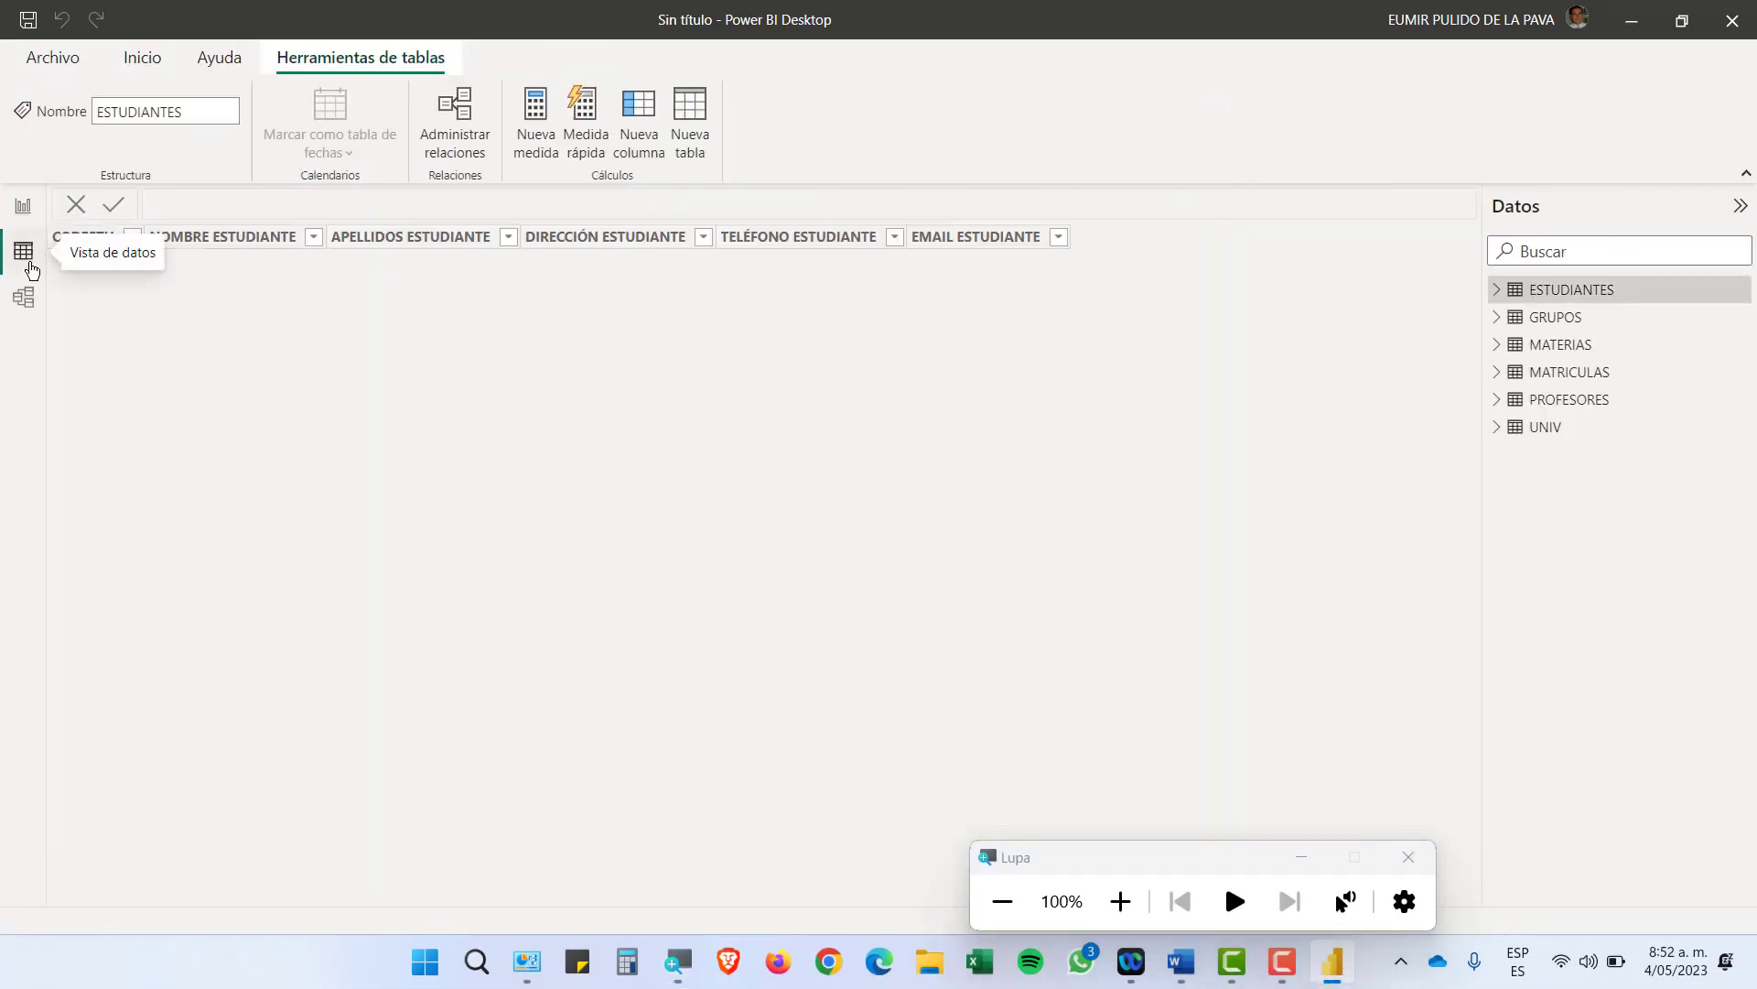
pyautogui.click(1556, 320)
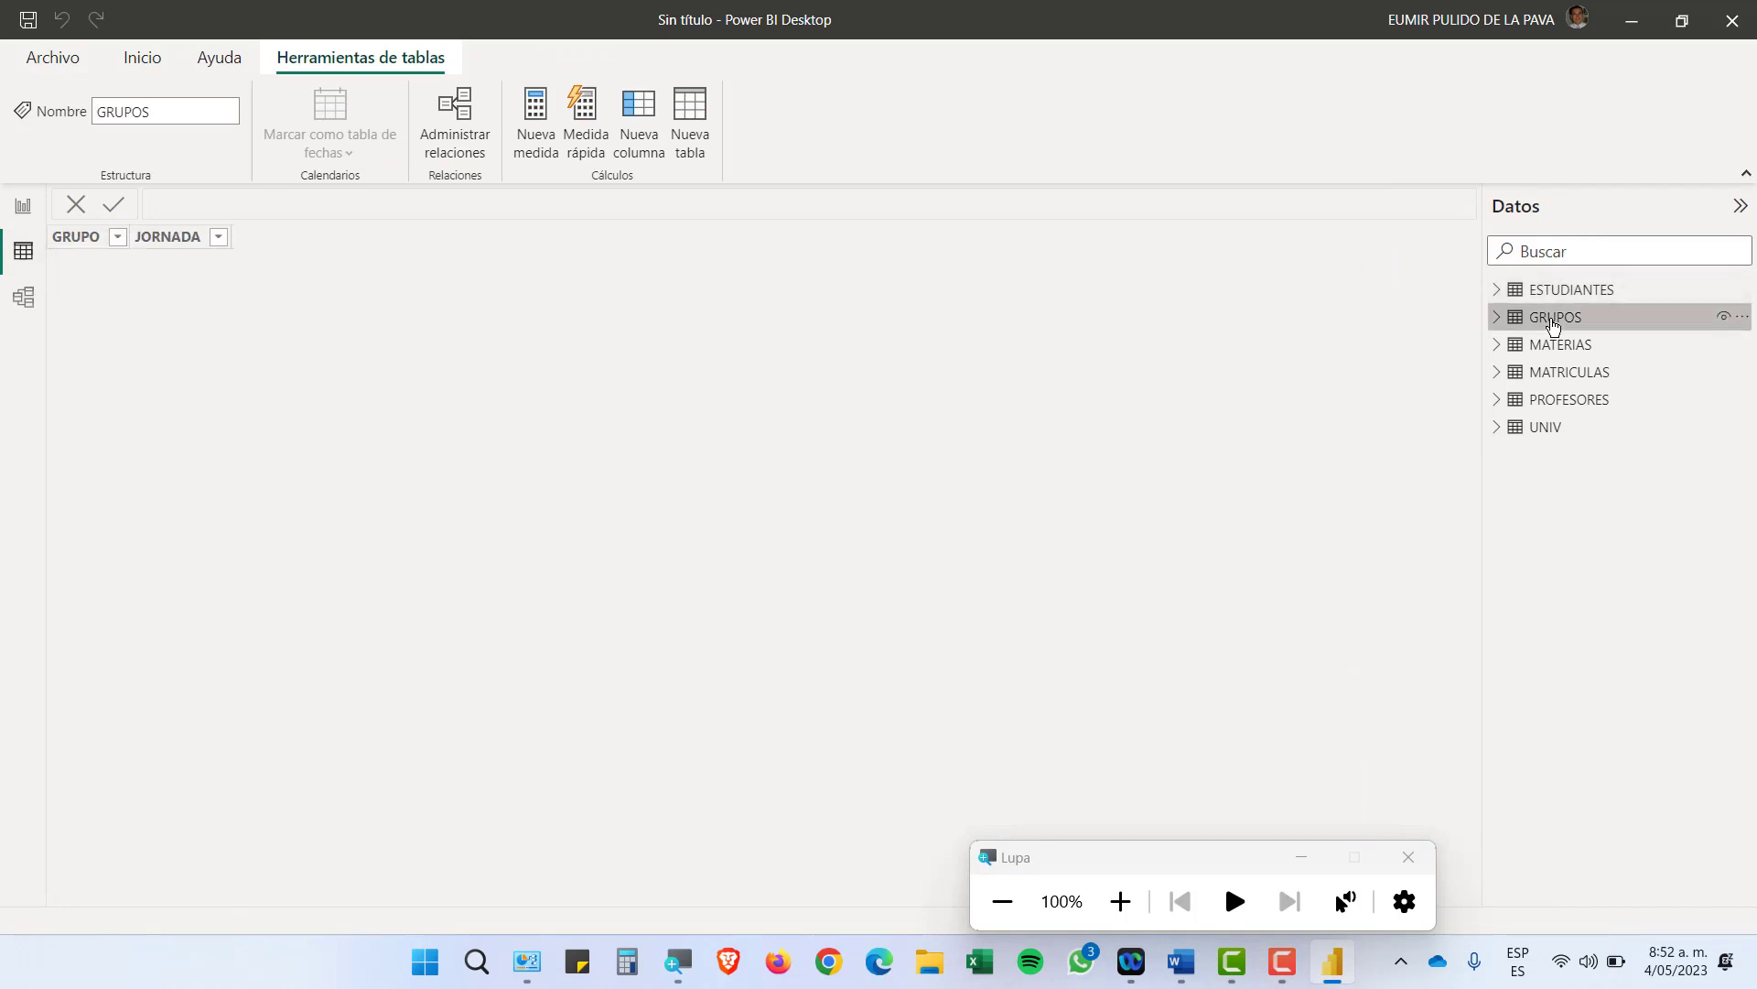
pyautogui.click(1556, 346)
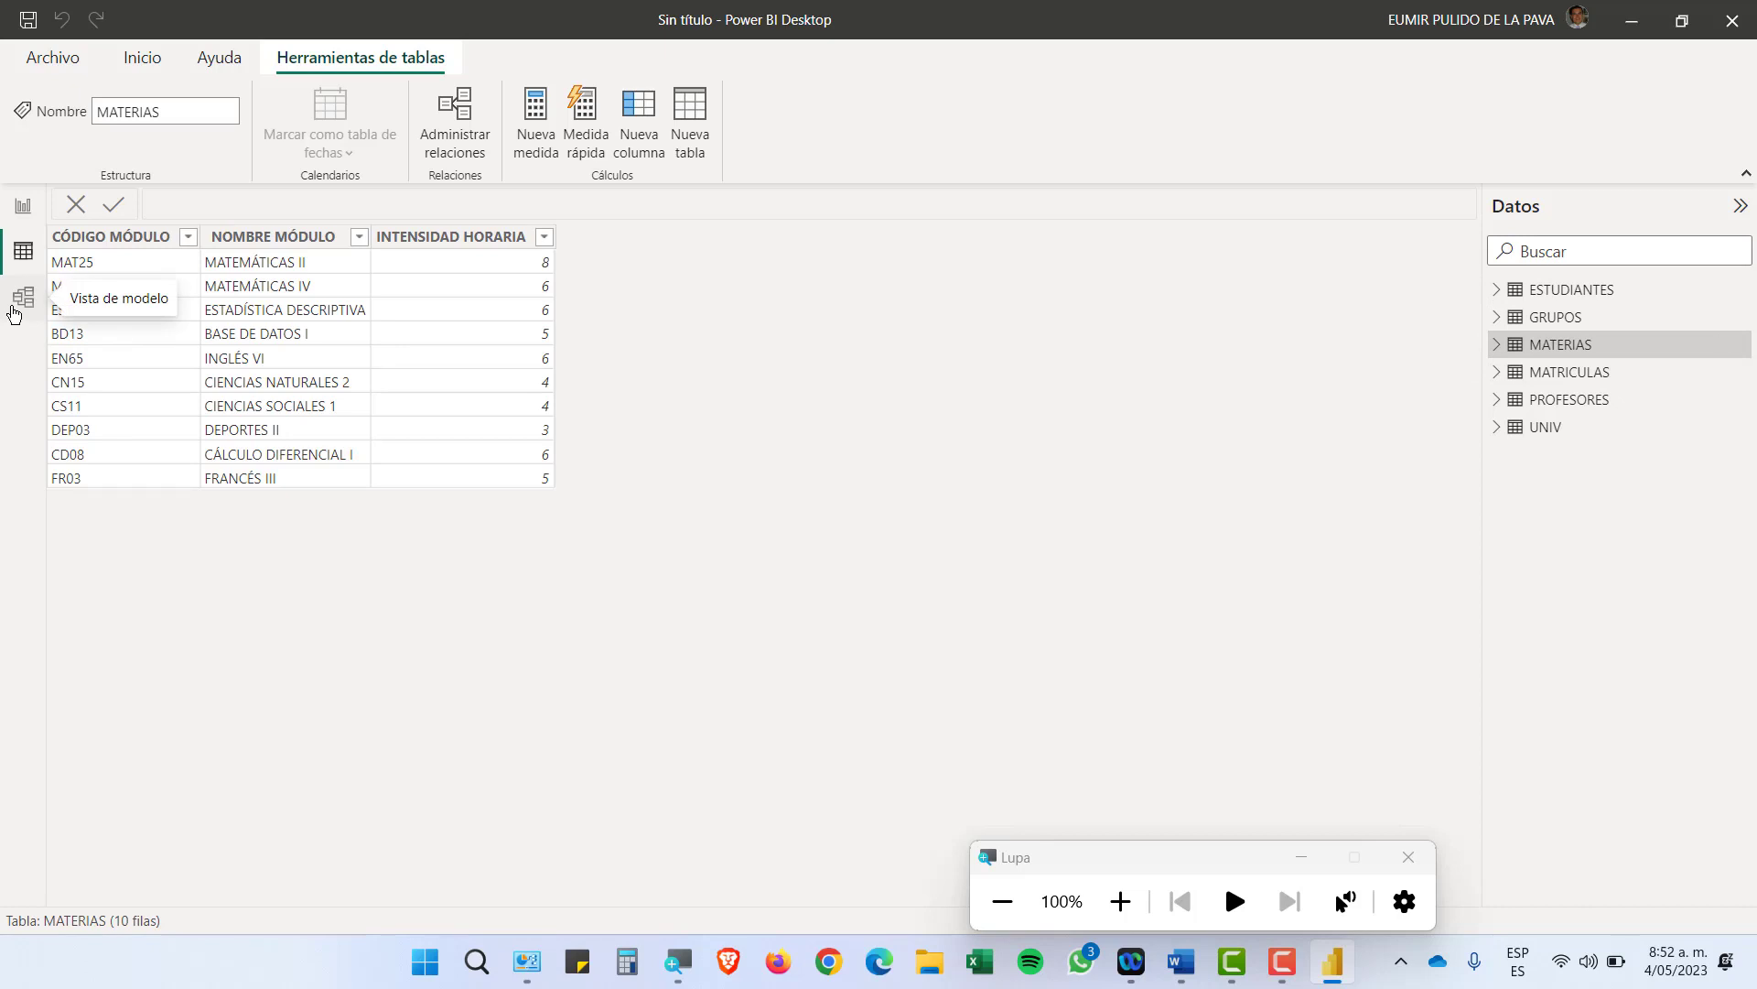
# Open the model view with all tables fitted on the canvas and collapse the Propiedades and Datos panes
pyautogui.click(16, 304)
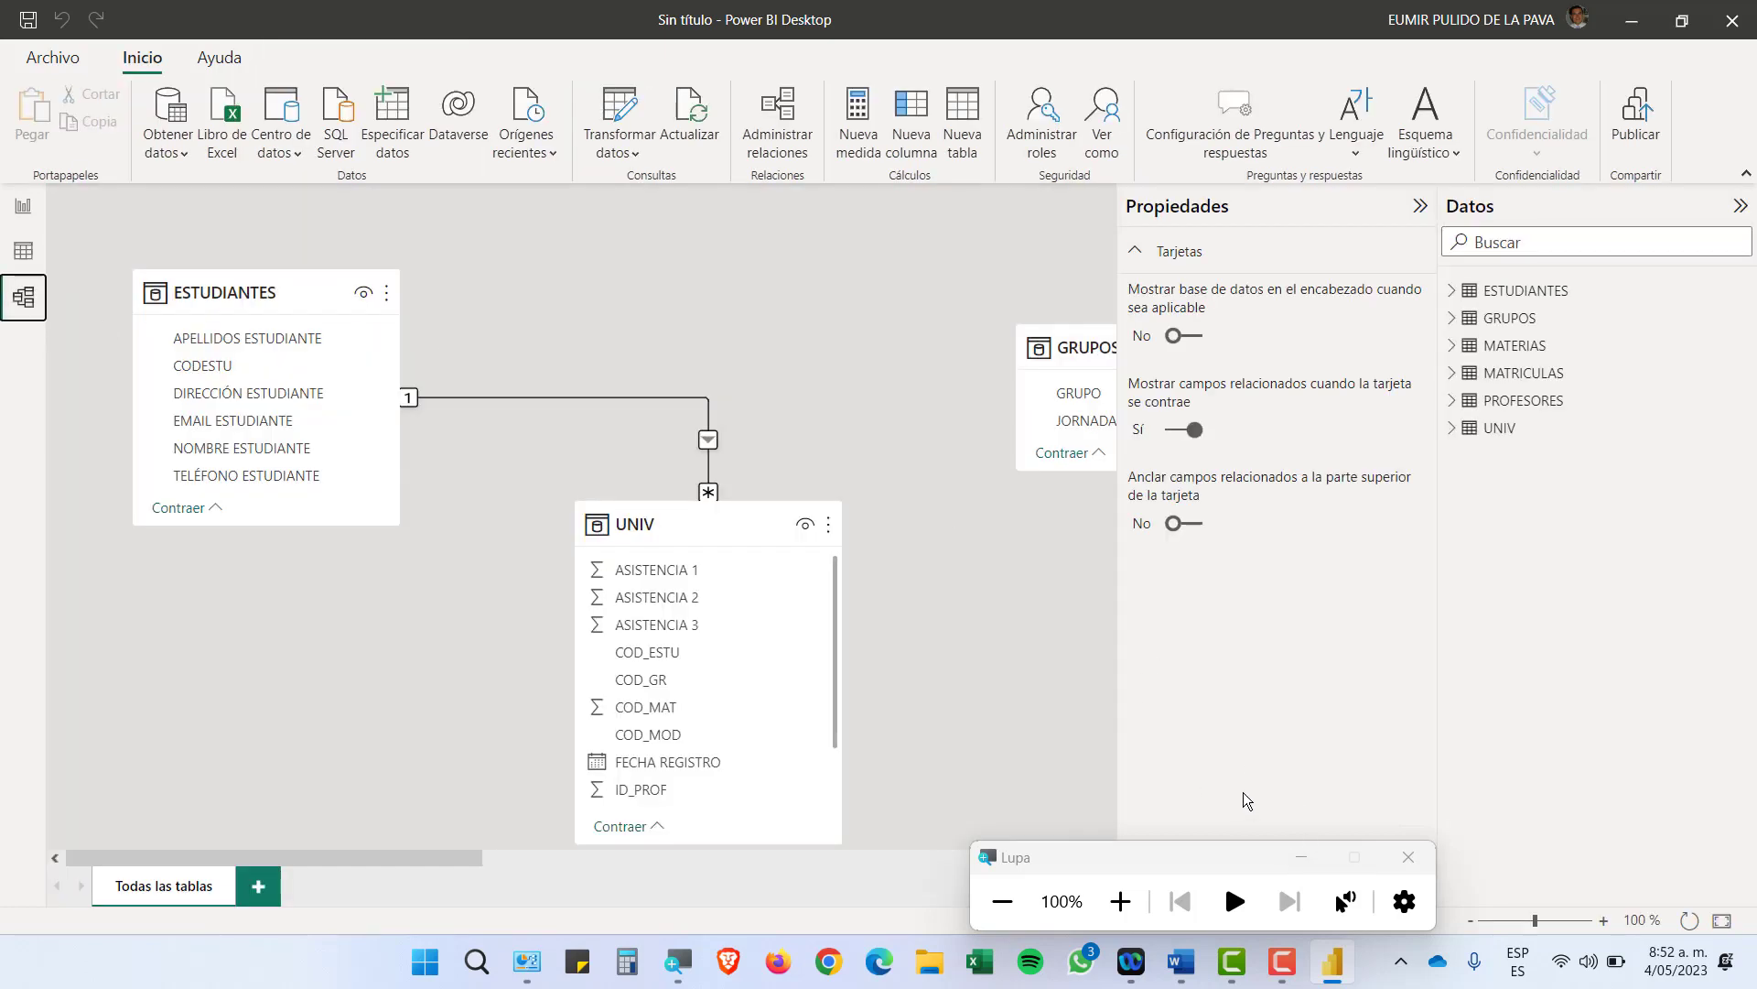
pyautogui.click(1301, 855)
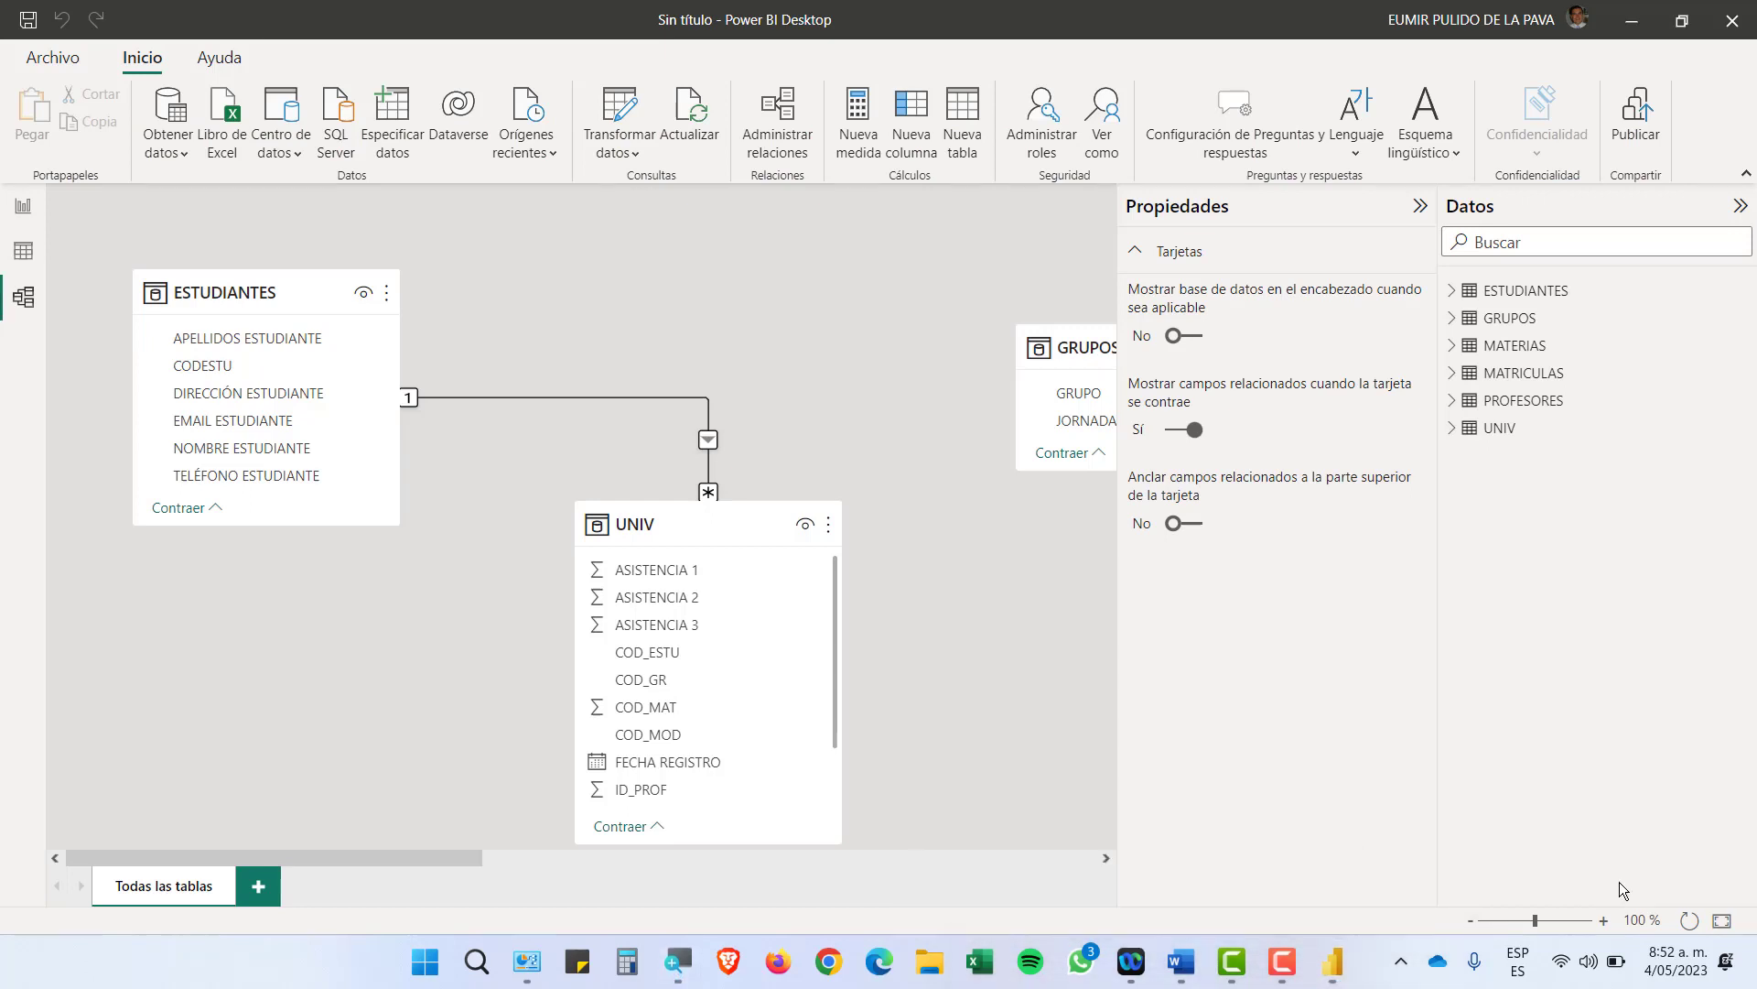
pyautogui.click(1722, 920)
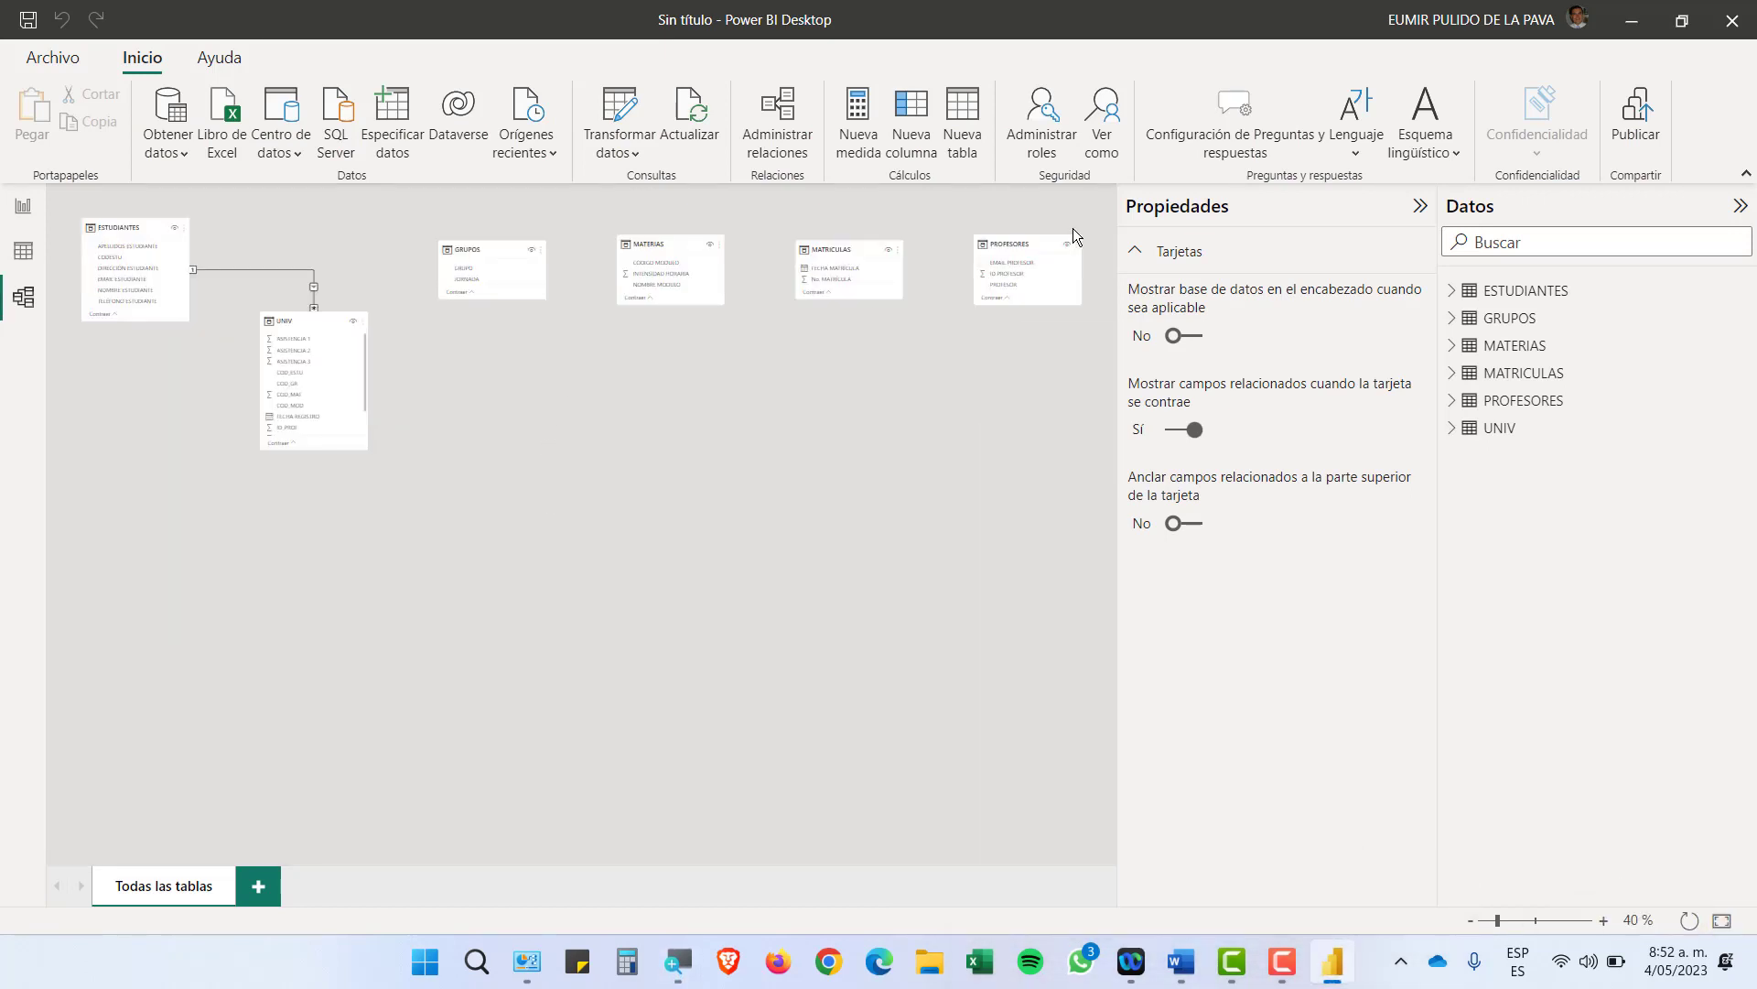
pyautogui.click(1420, 207)
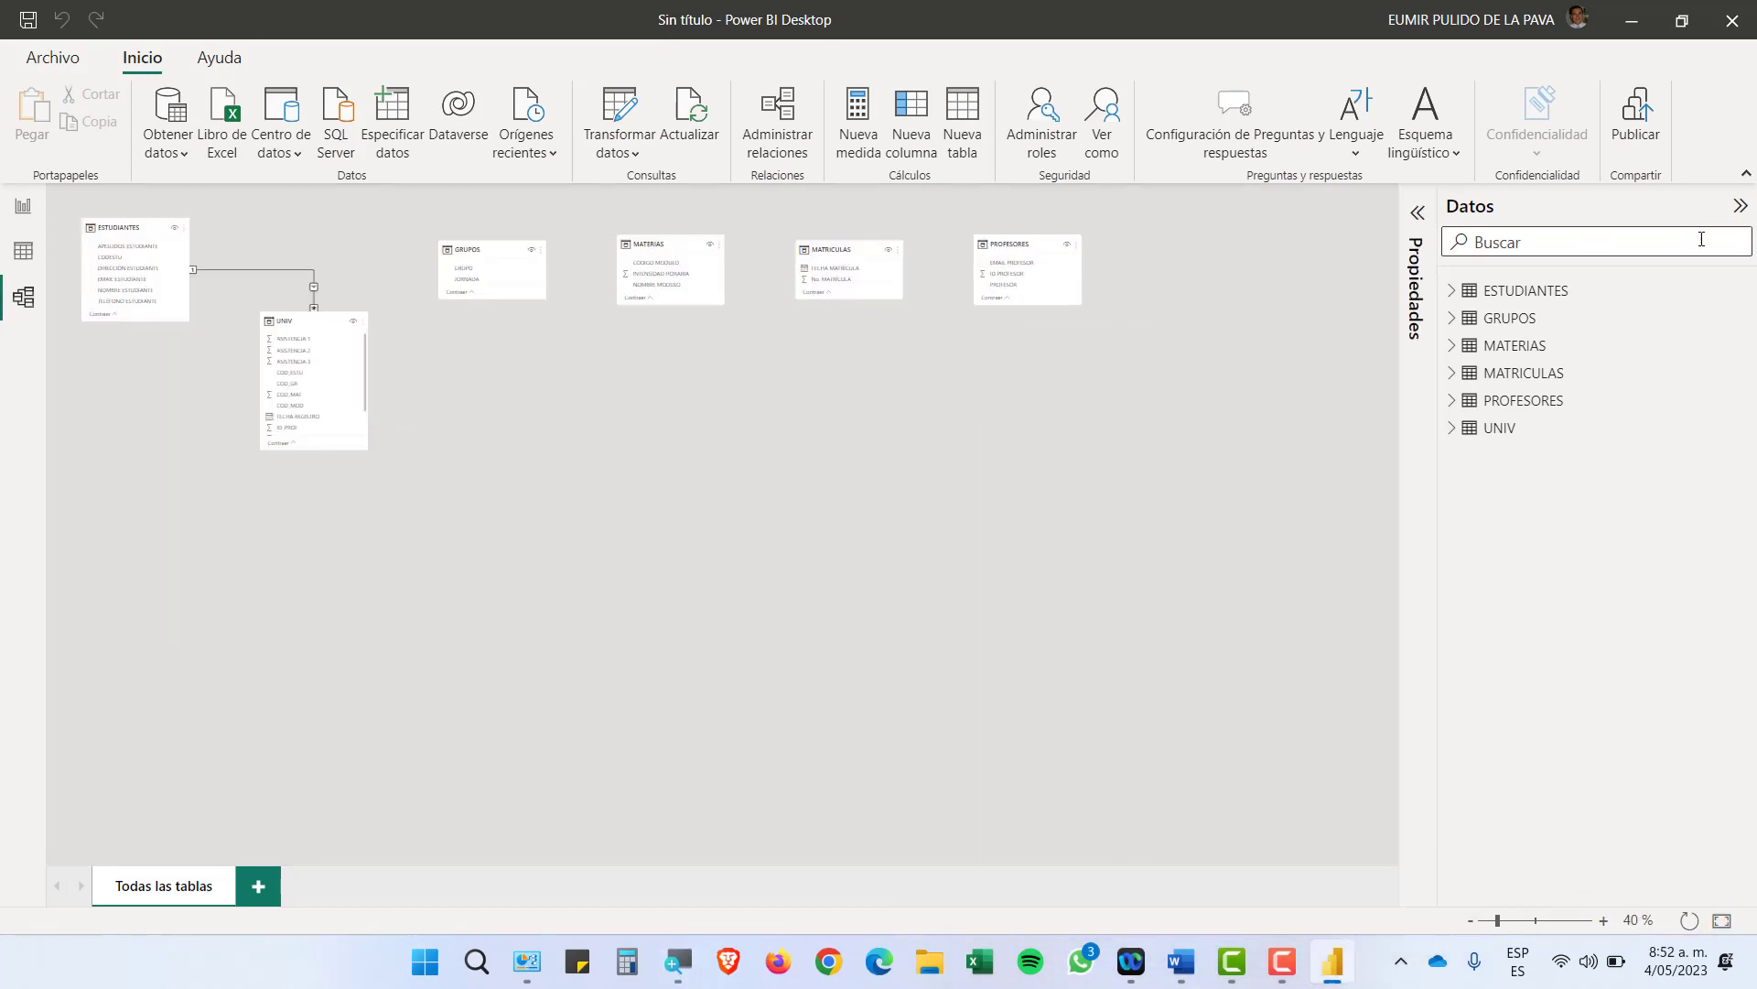
pyautogui.click(1740, 205)
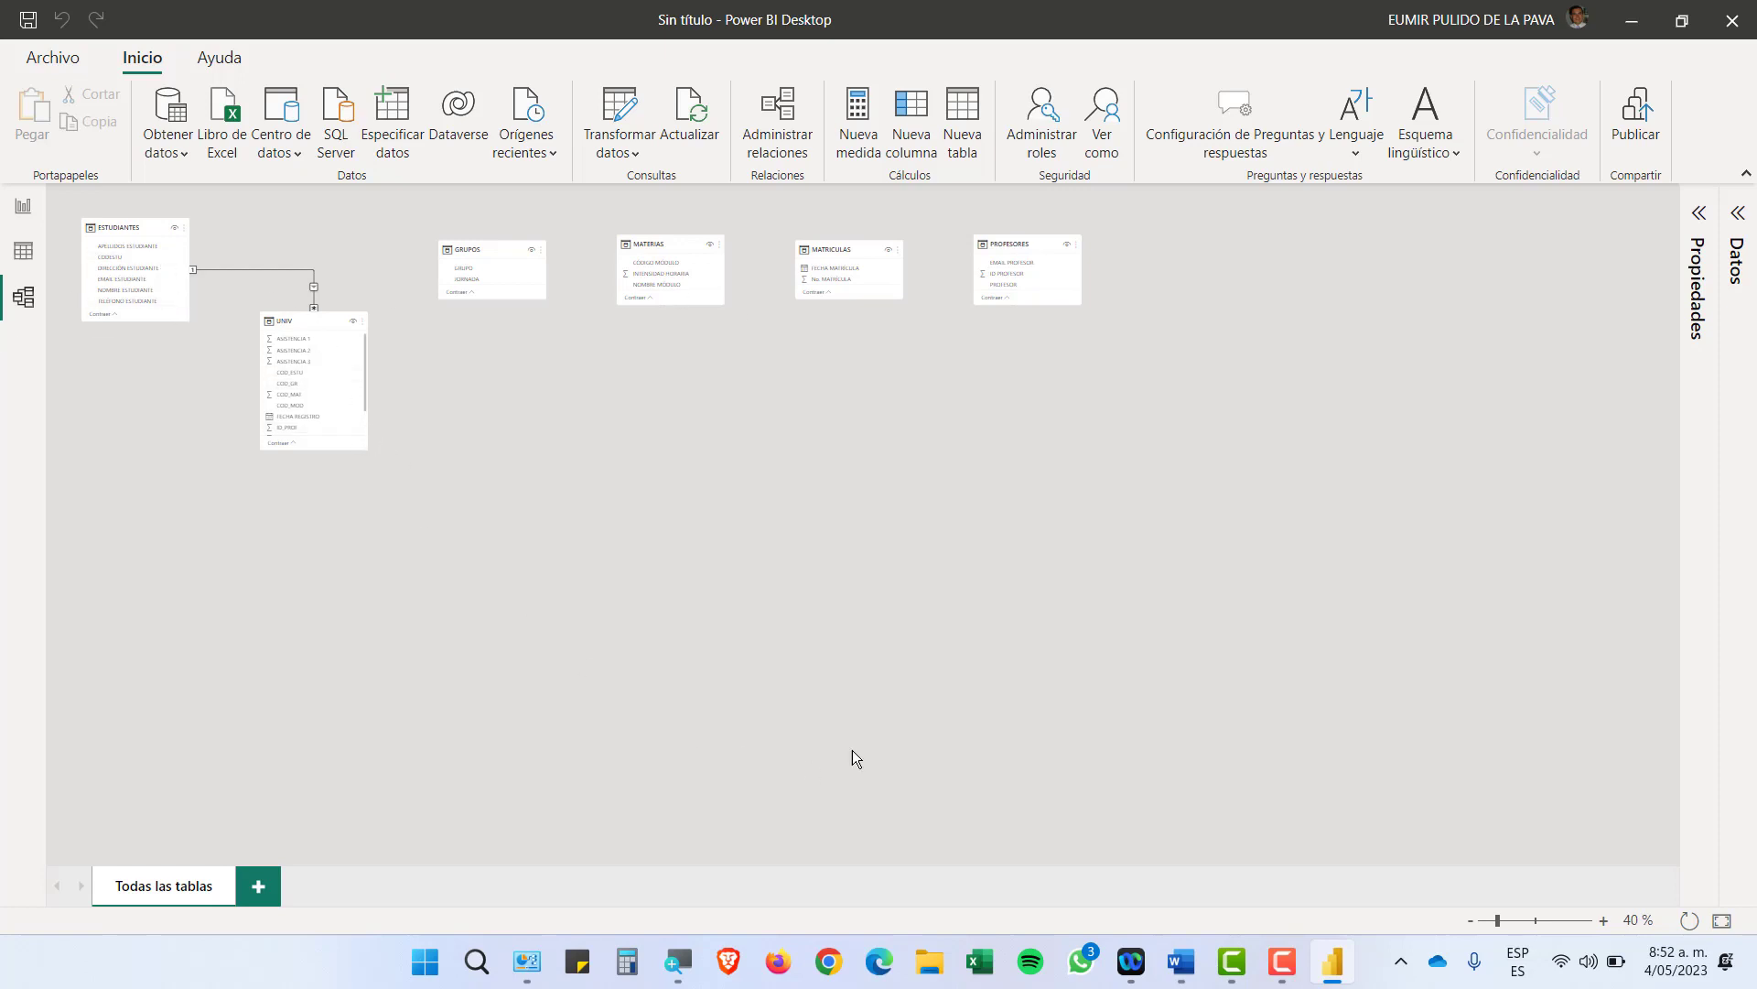
# Delete the relationship that links CODESTU in ESTUDIANTES to COD_ESTU in UNIV
pyautogui.click(1603, 920)
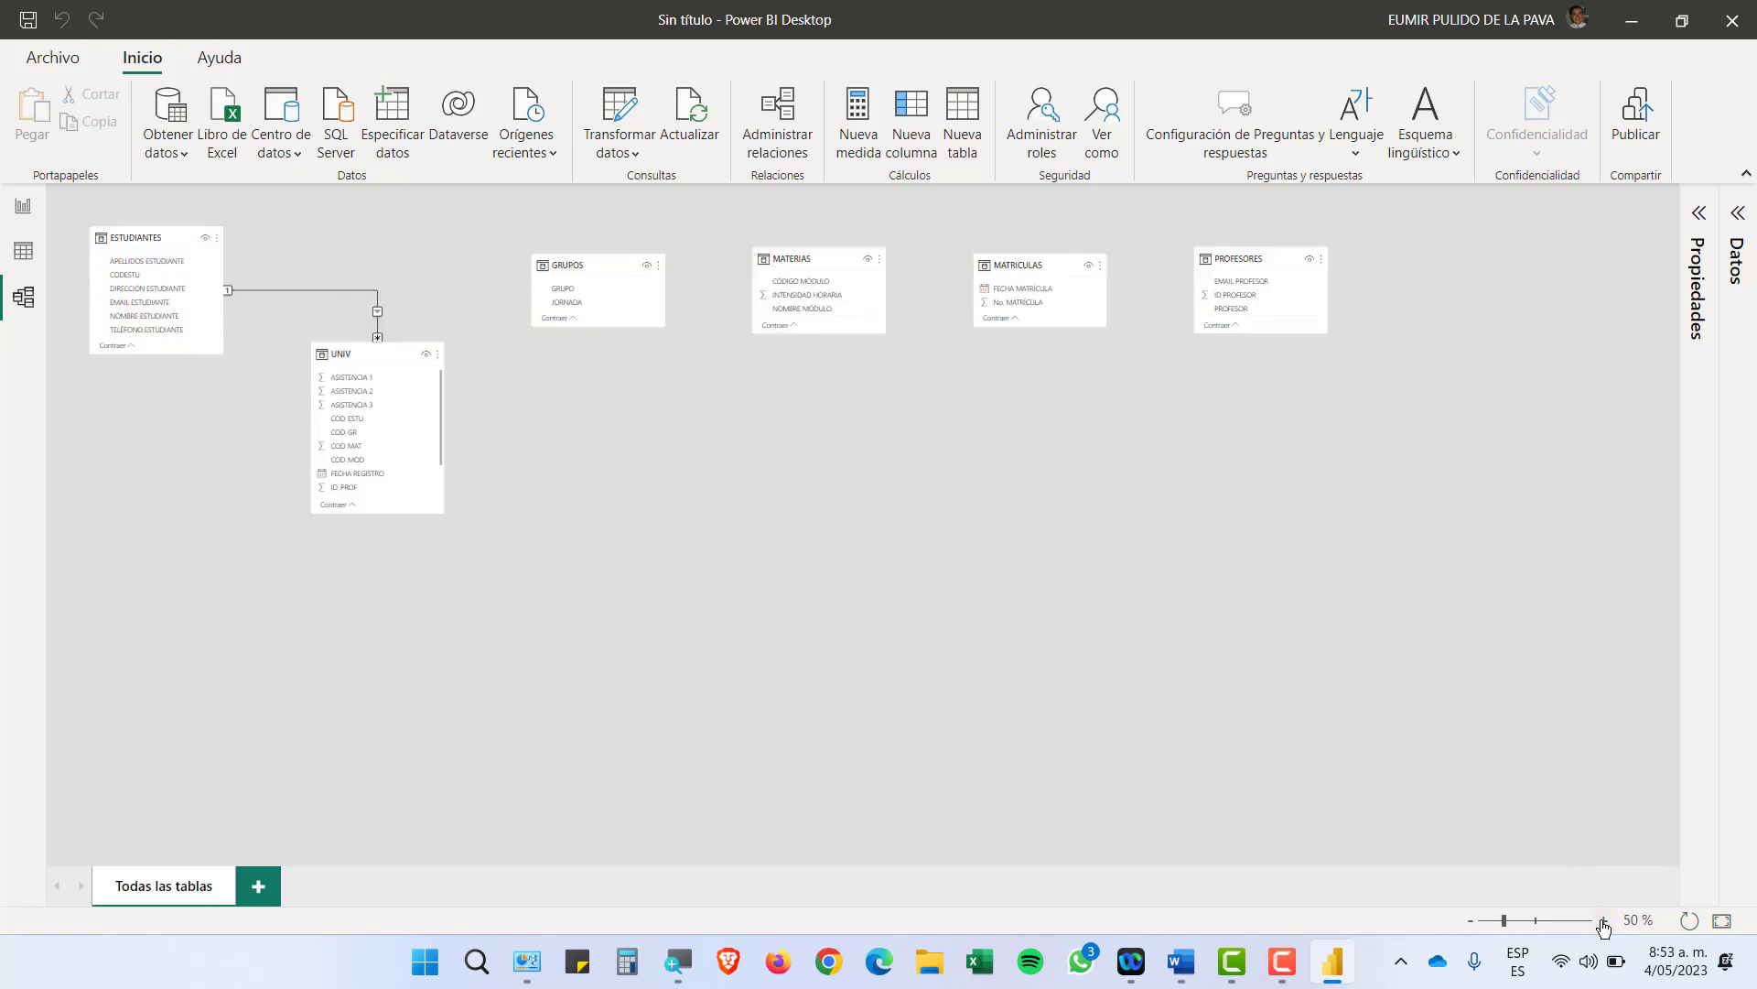
pyautogui.click(1603, 921)
pyautogui.click(1602, 920)
pyautogui.click(1603, 920)
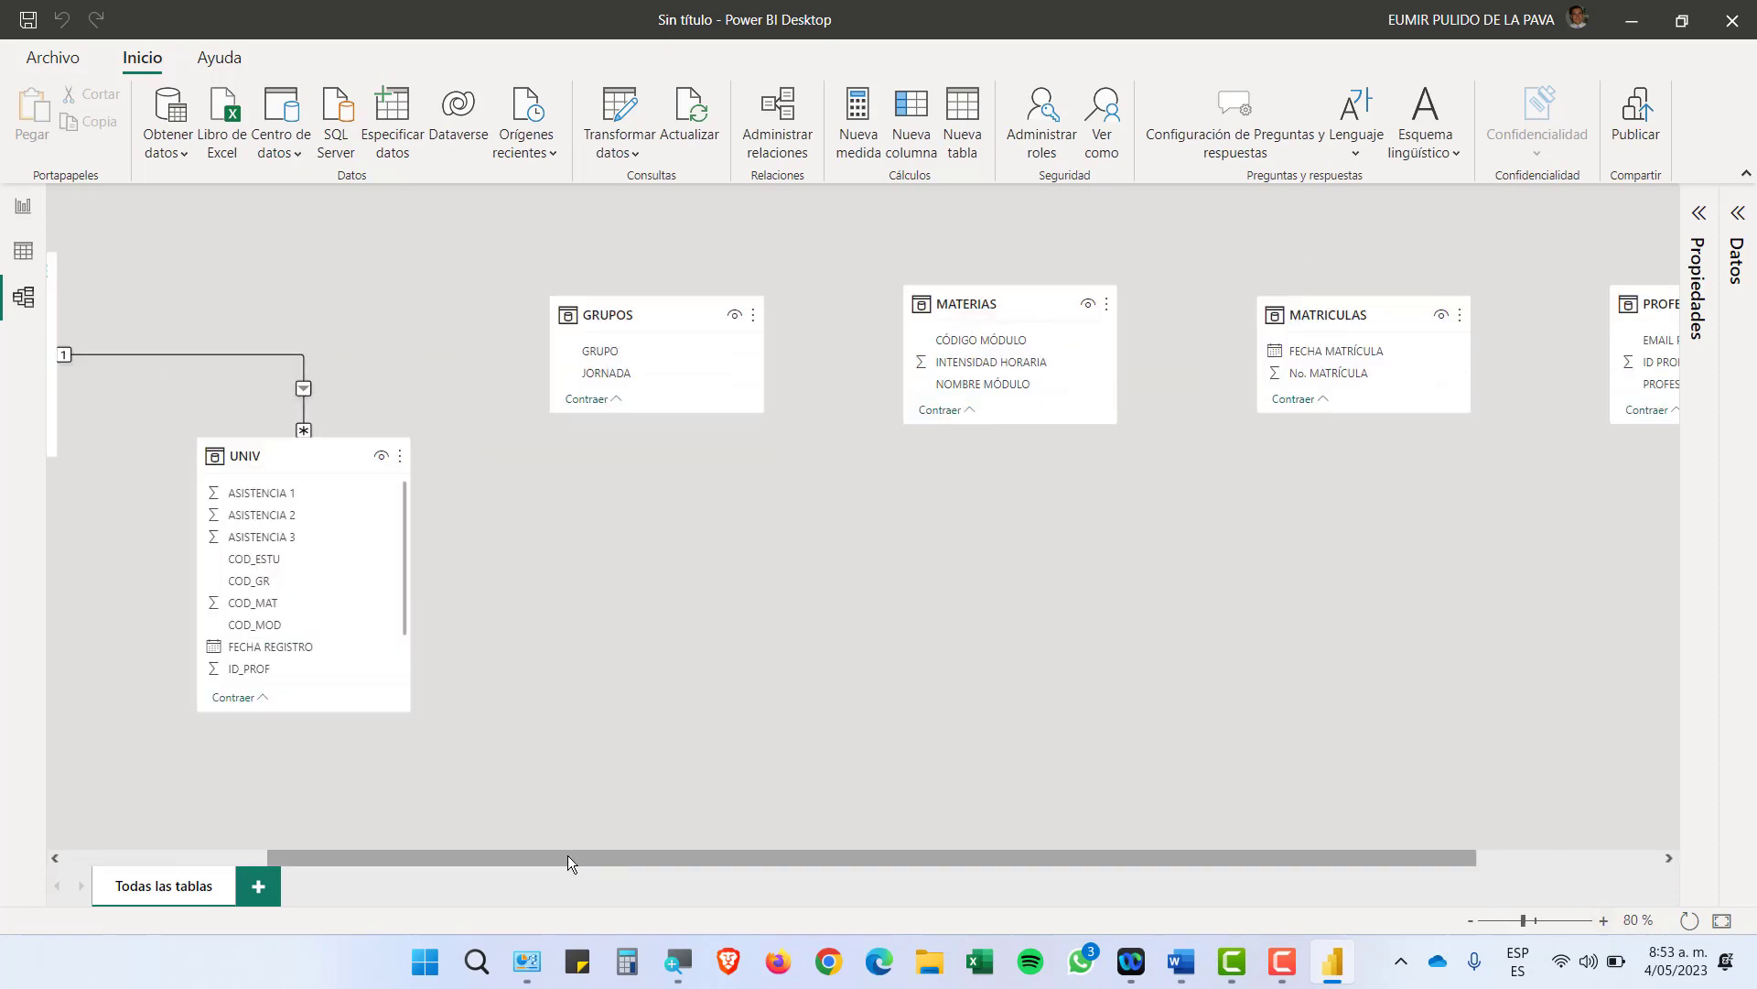
pyautogui.moveTo(567, 855); pyautogui.dragTo(288, 856)
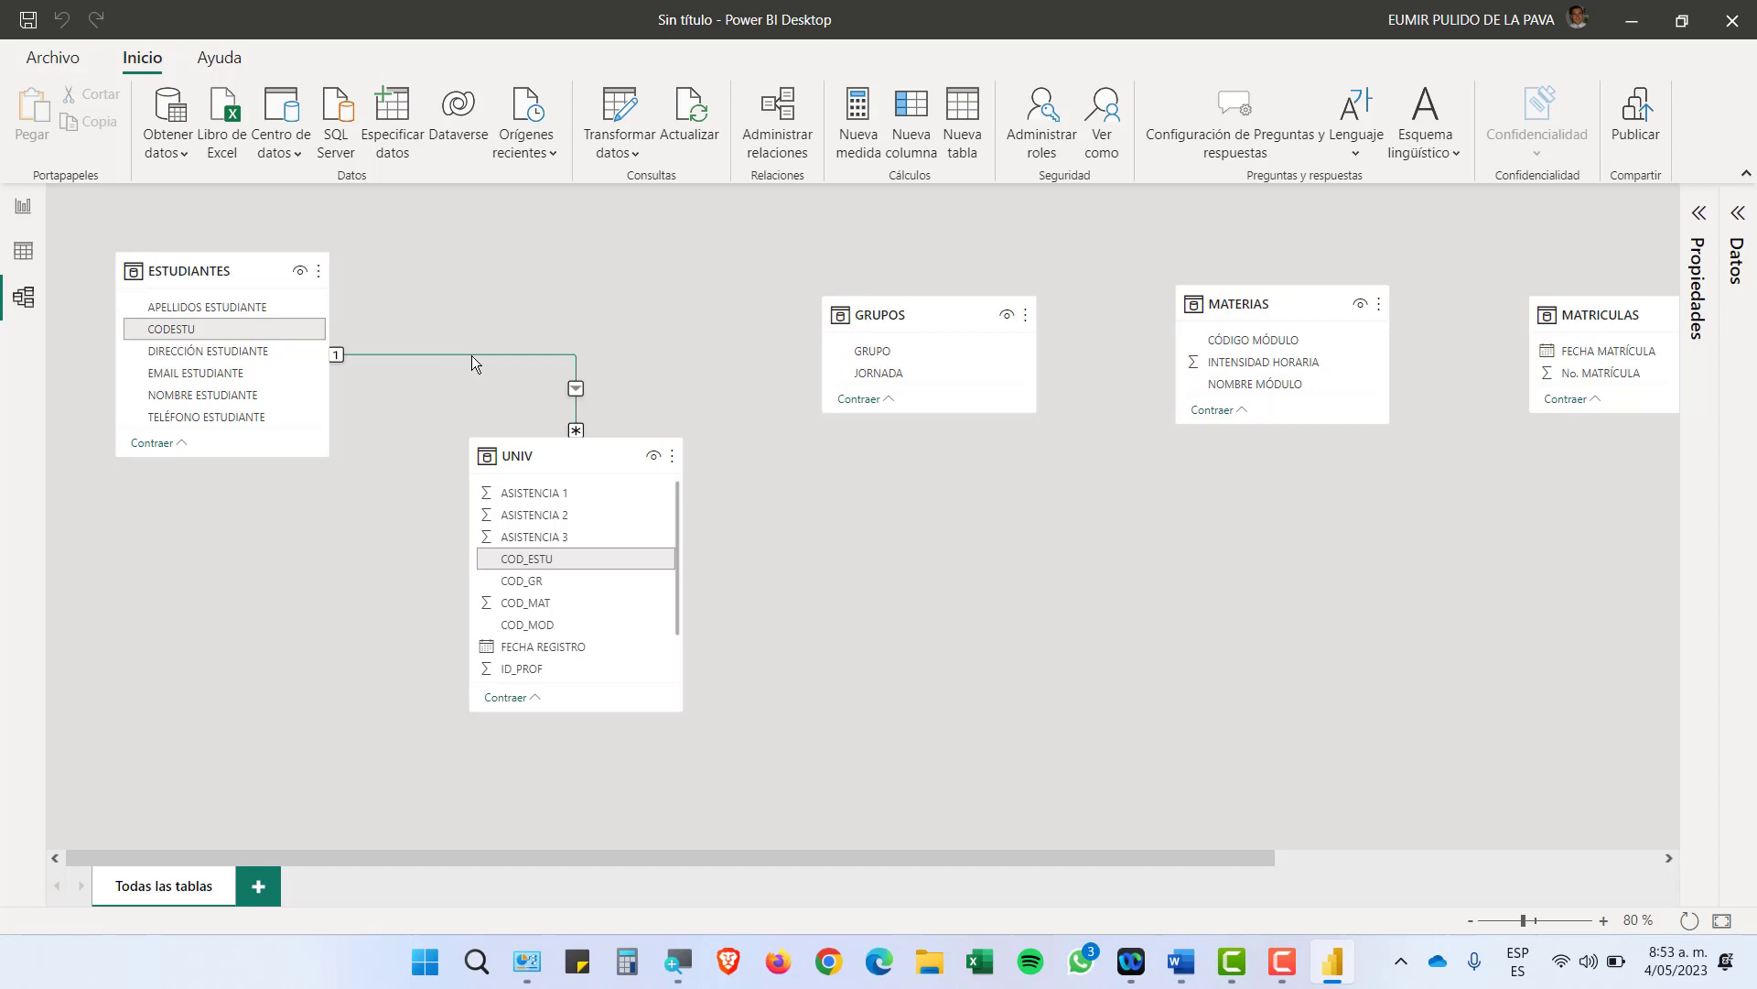
pyautogui.press('Delete')
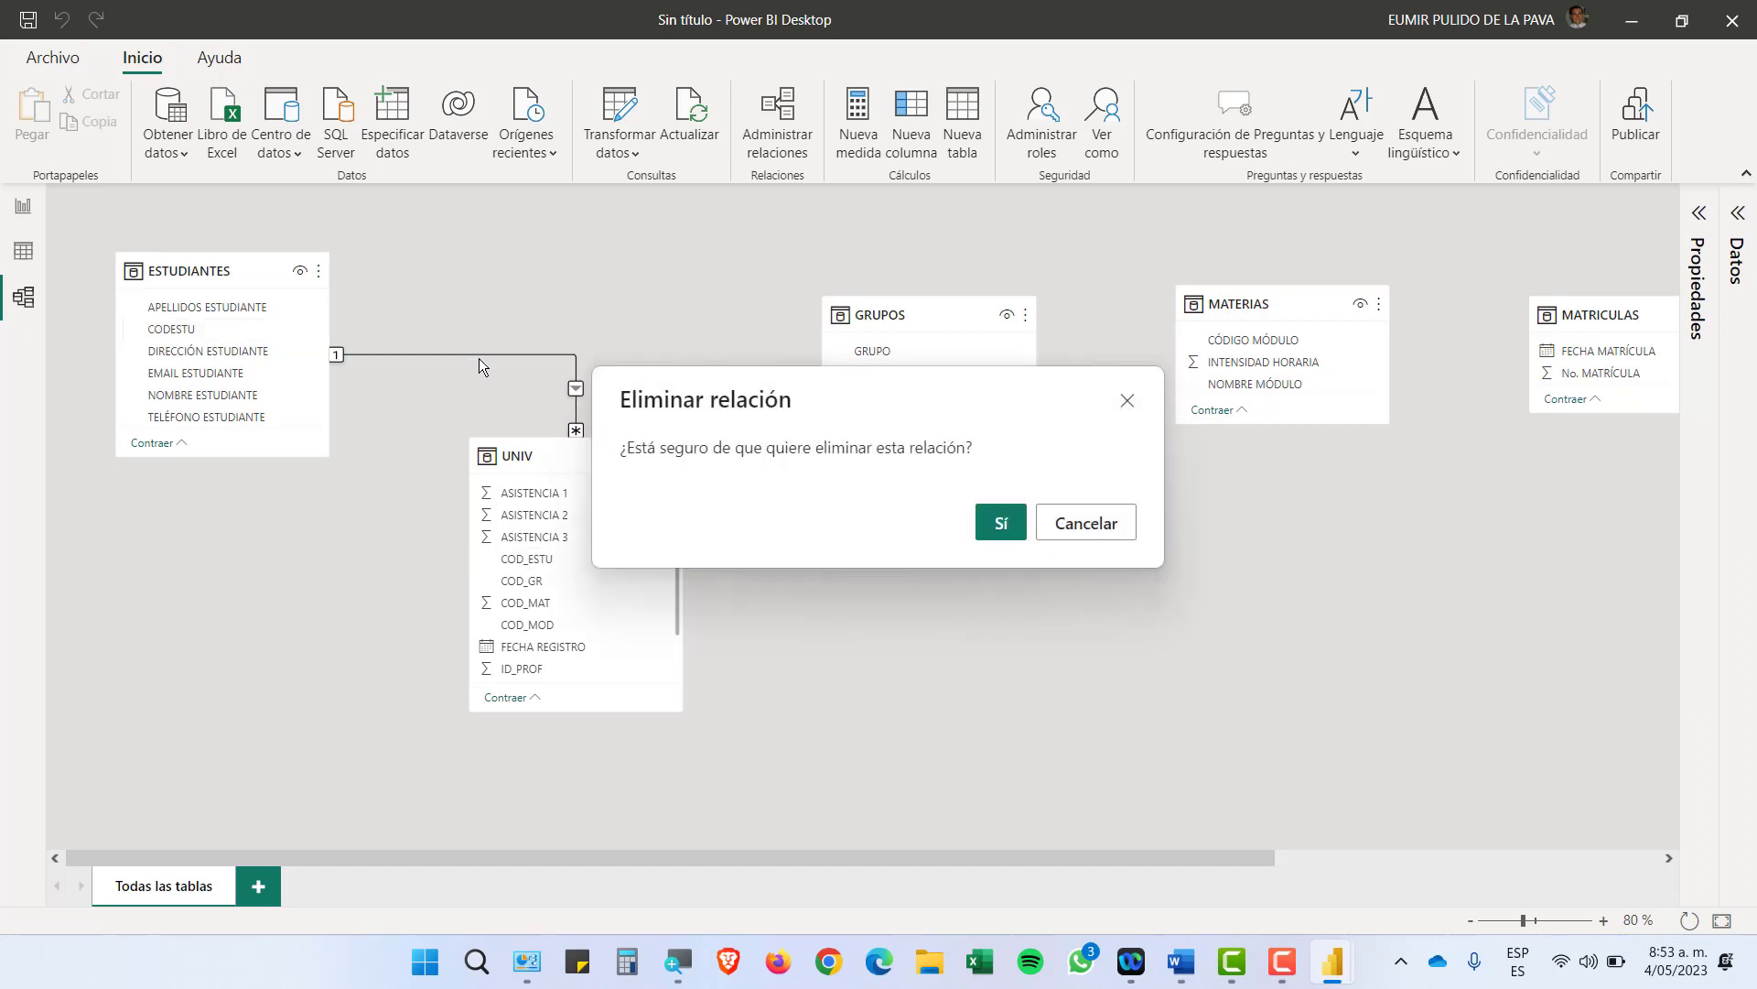
pyautogui.click(1003, 524)
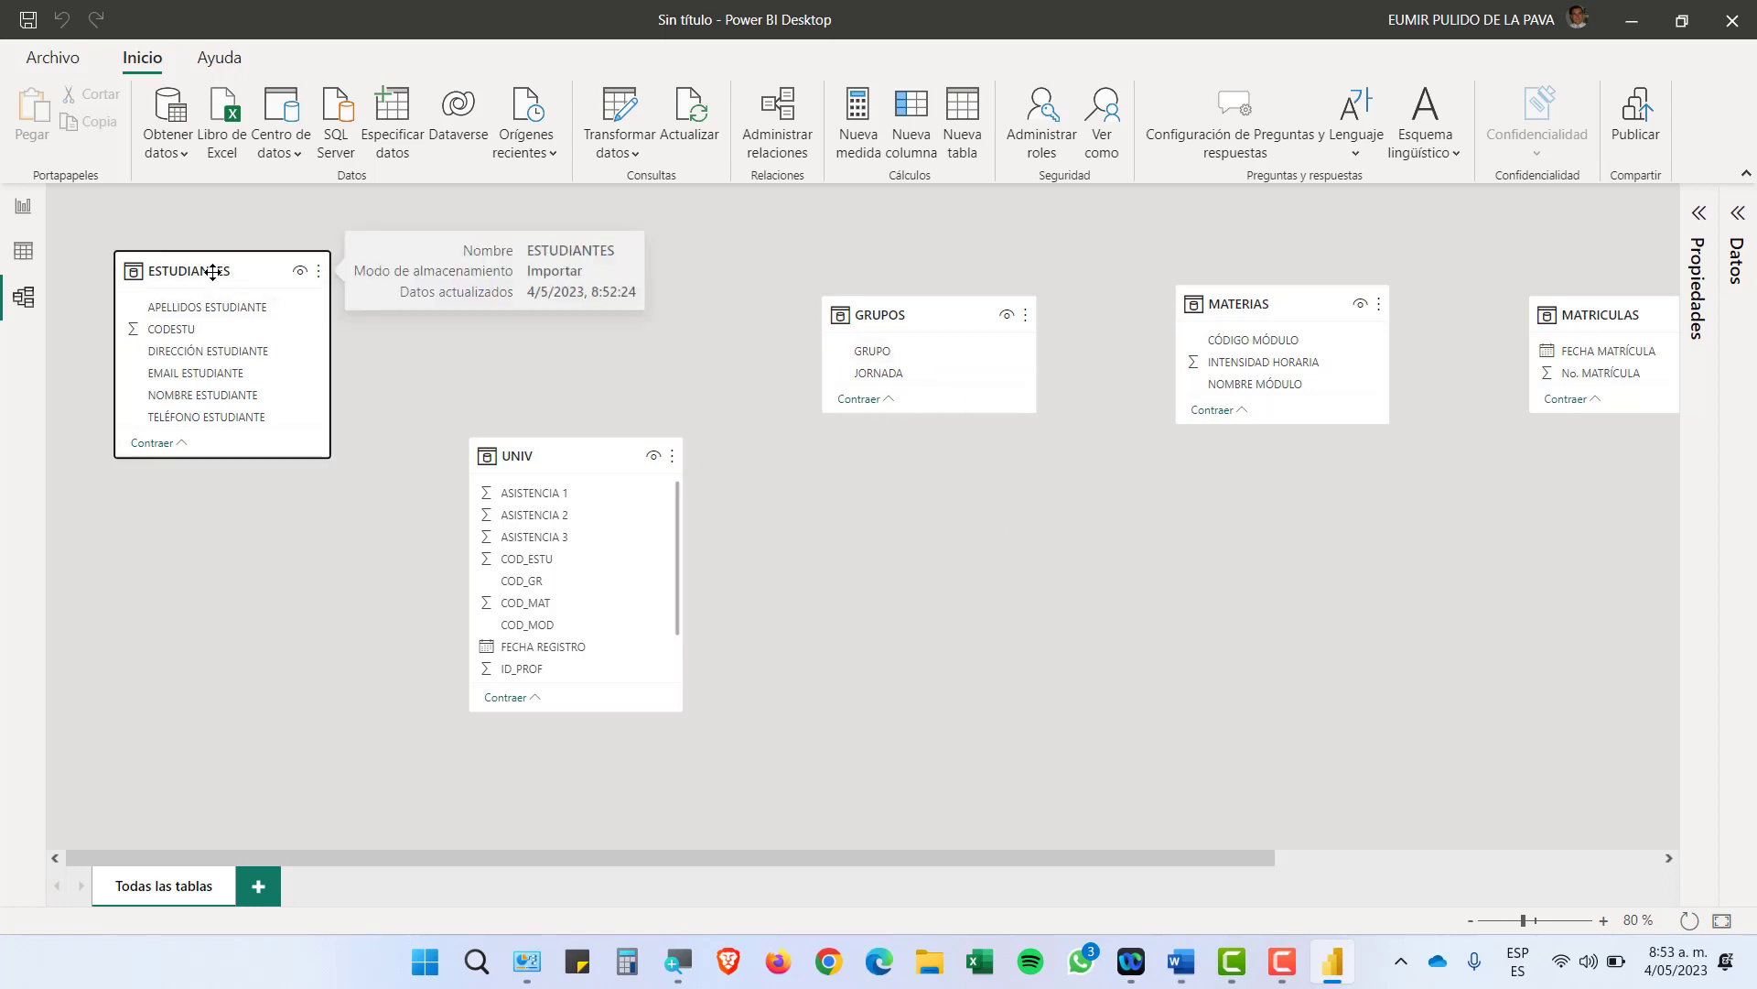
# Arrange the model diagram with ESTUDIANTES directly below GRUPOS and UNIV to the left of both tables
pyautogui.moveTo(235, 273); pyautogui.dragTo(966, 506)
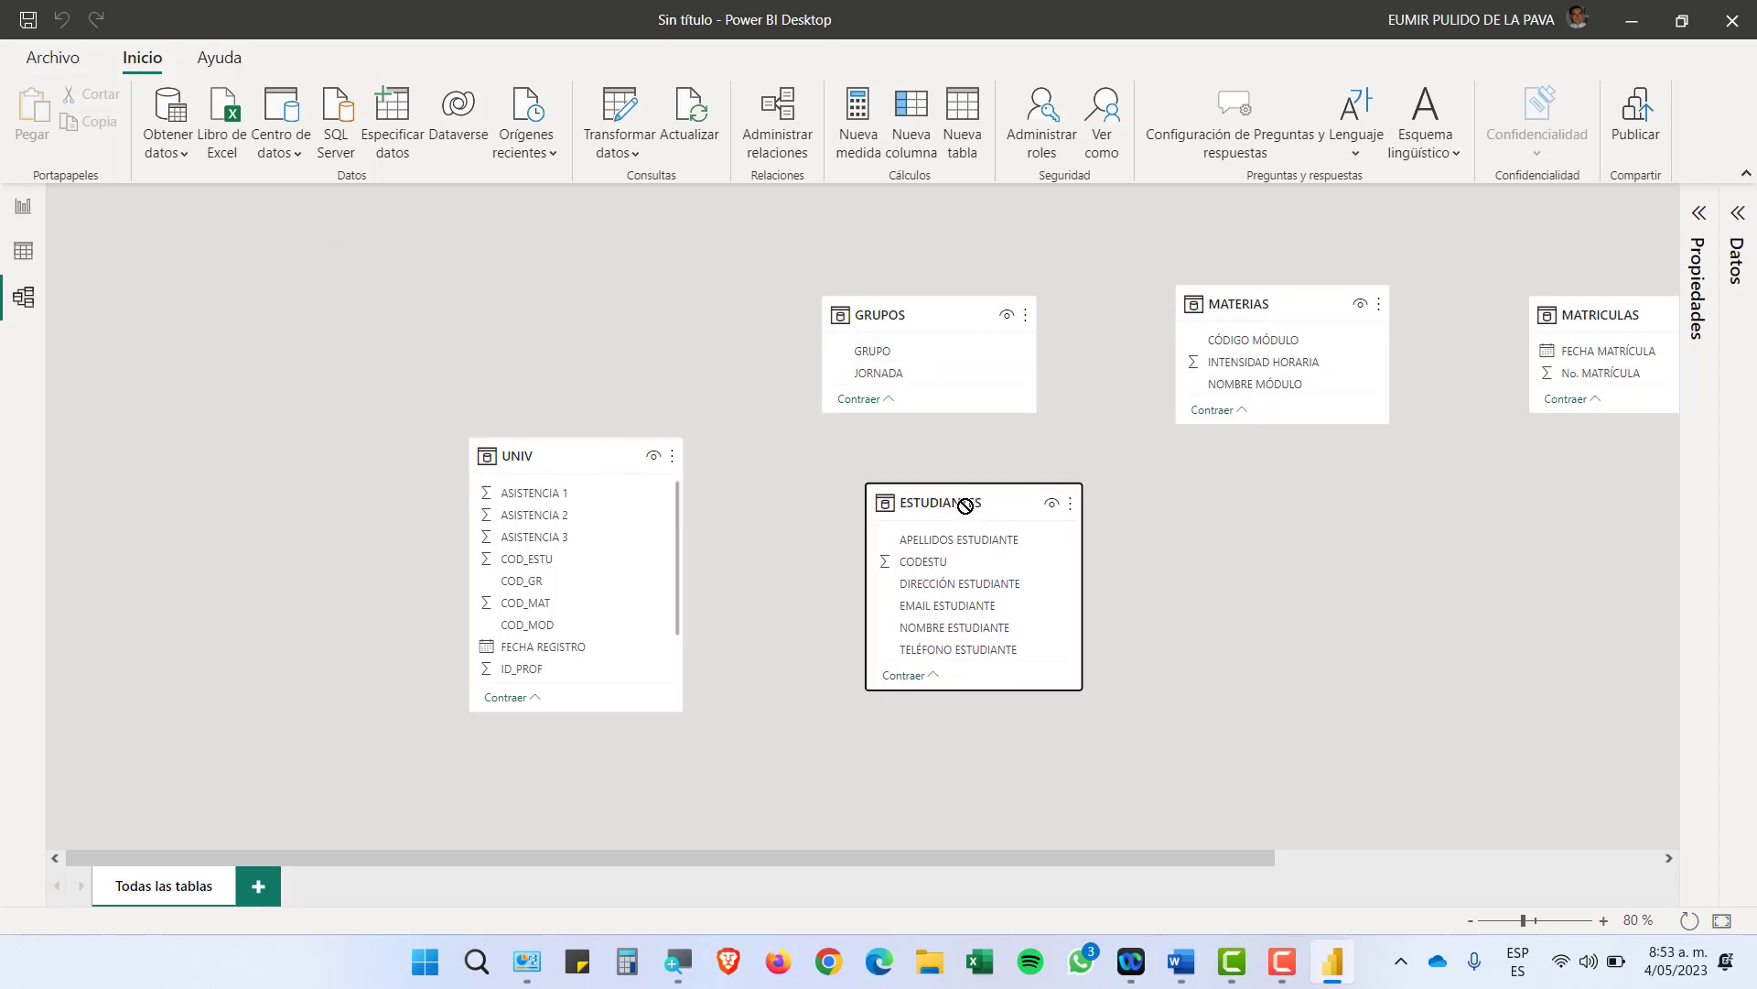
pyautogui.click(1601, 920)
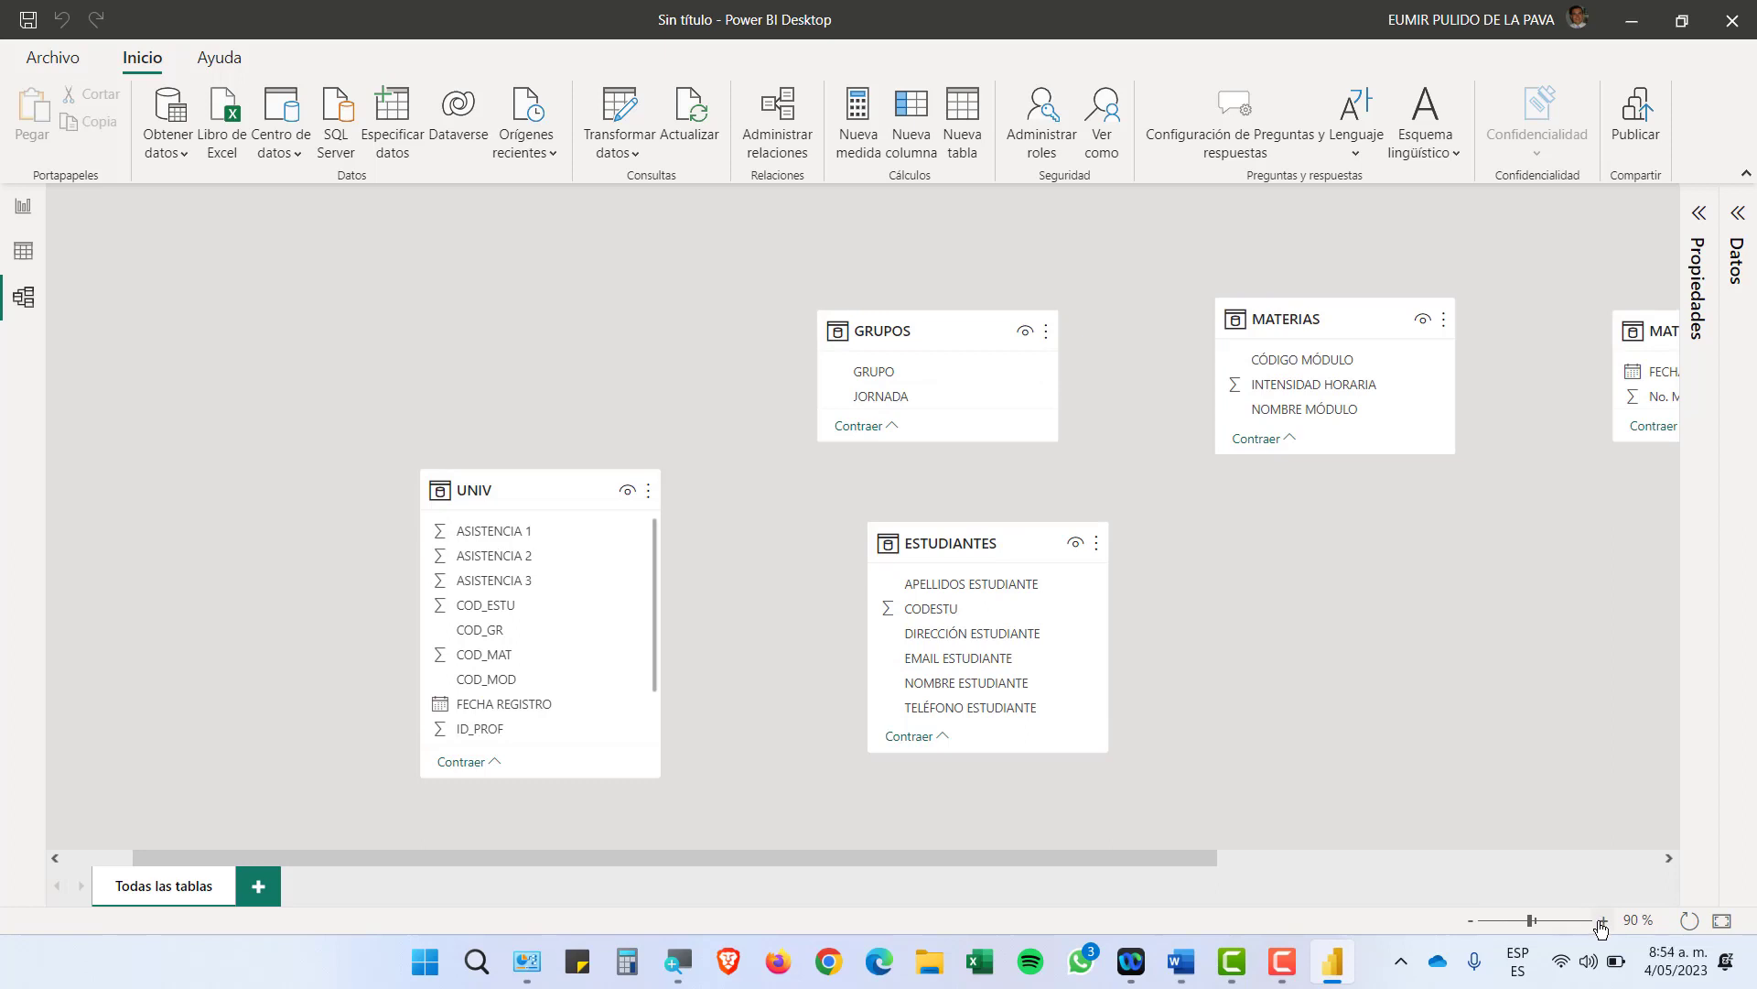
pyautogui.click(1601, 920)
pyautogui.moveTo(461, 528); pyautogui.dragTo(325, 320)
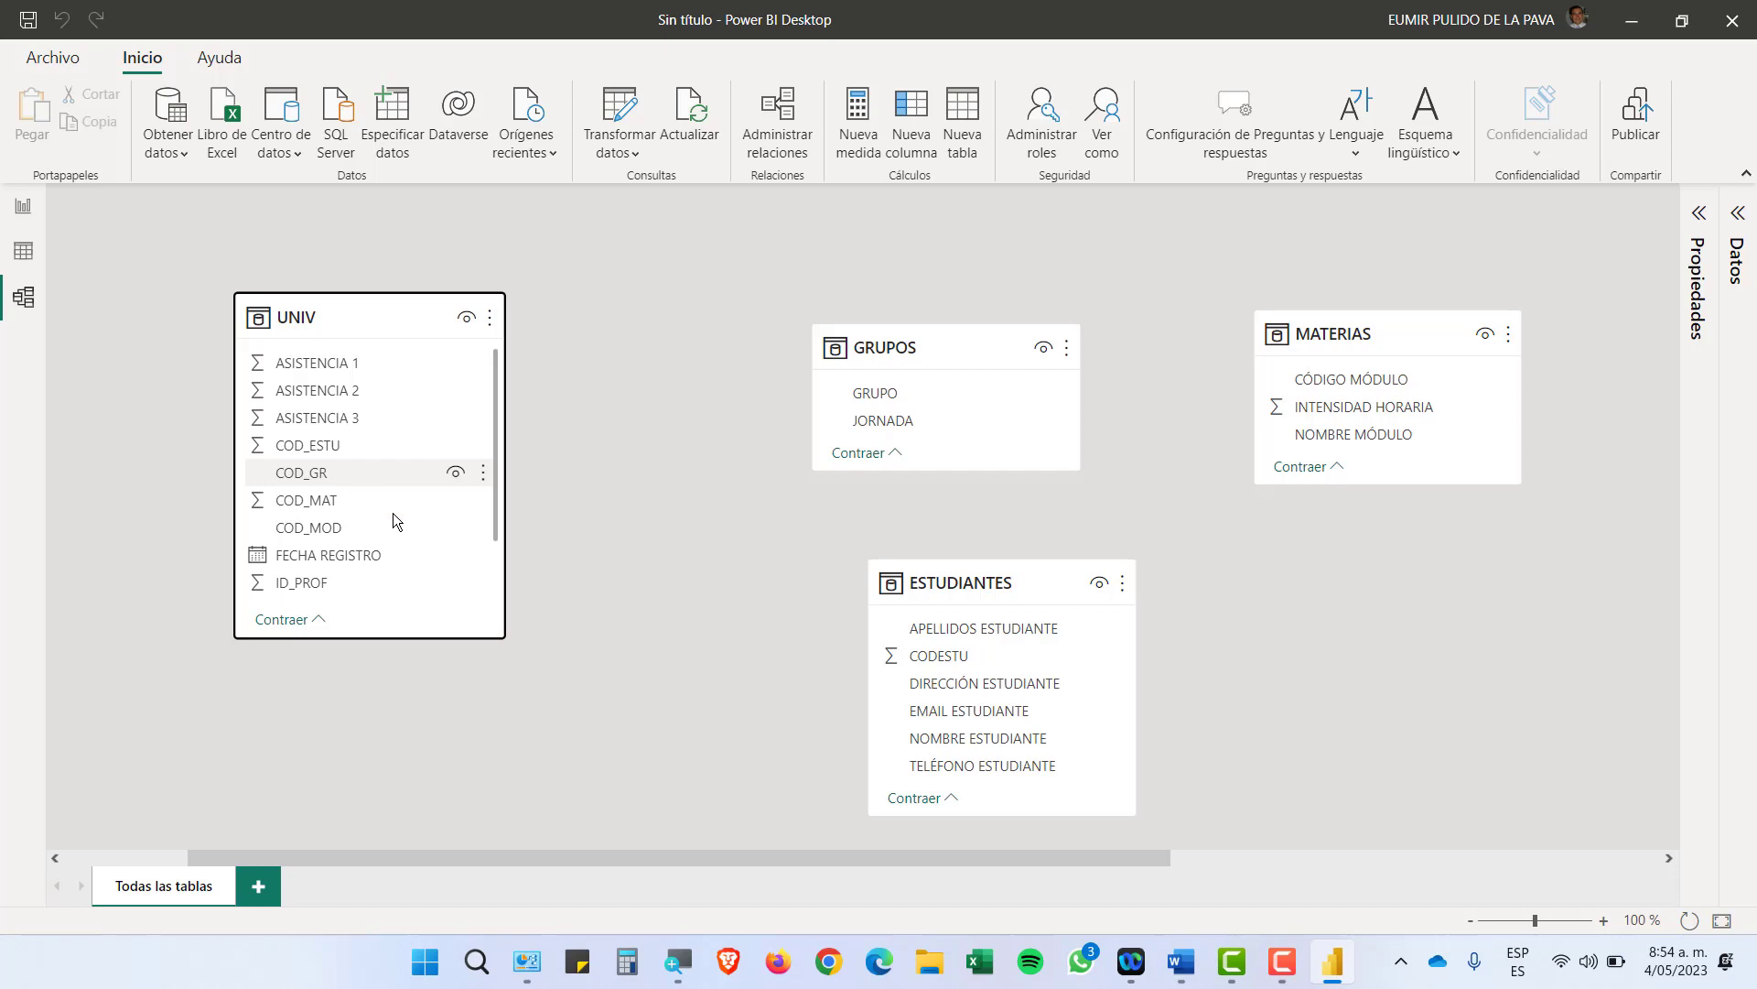
pyautogui.moveTo(950, 582); pyautogui.dragTo(897, 514)
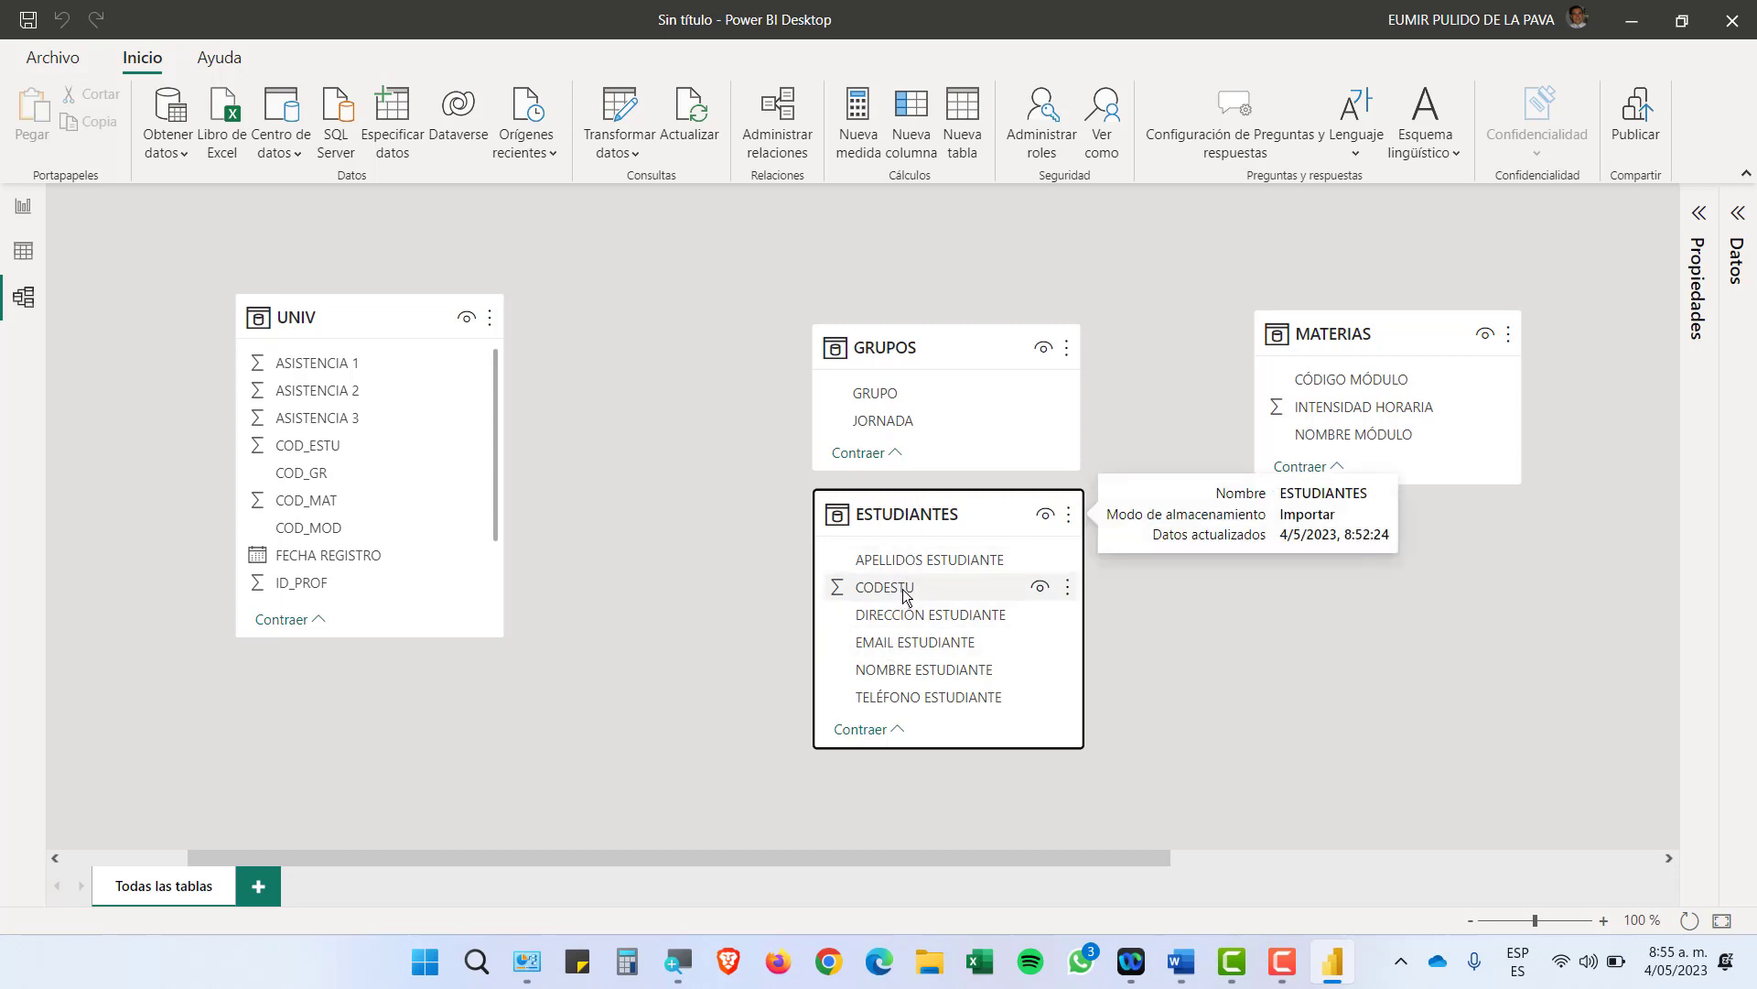
# Relate CODESTU in ESTUDIANTES to COD_ESTU in UNIV, and GRUPO in GRUPOS to COD_GR in UNIV
pyautogui.moveTo(905, 589); pyautogui.dragTo(708, 540)
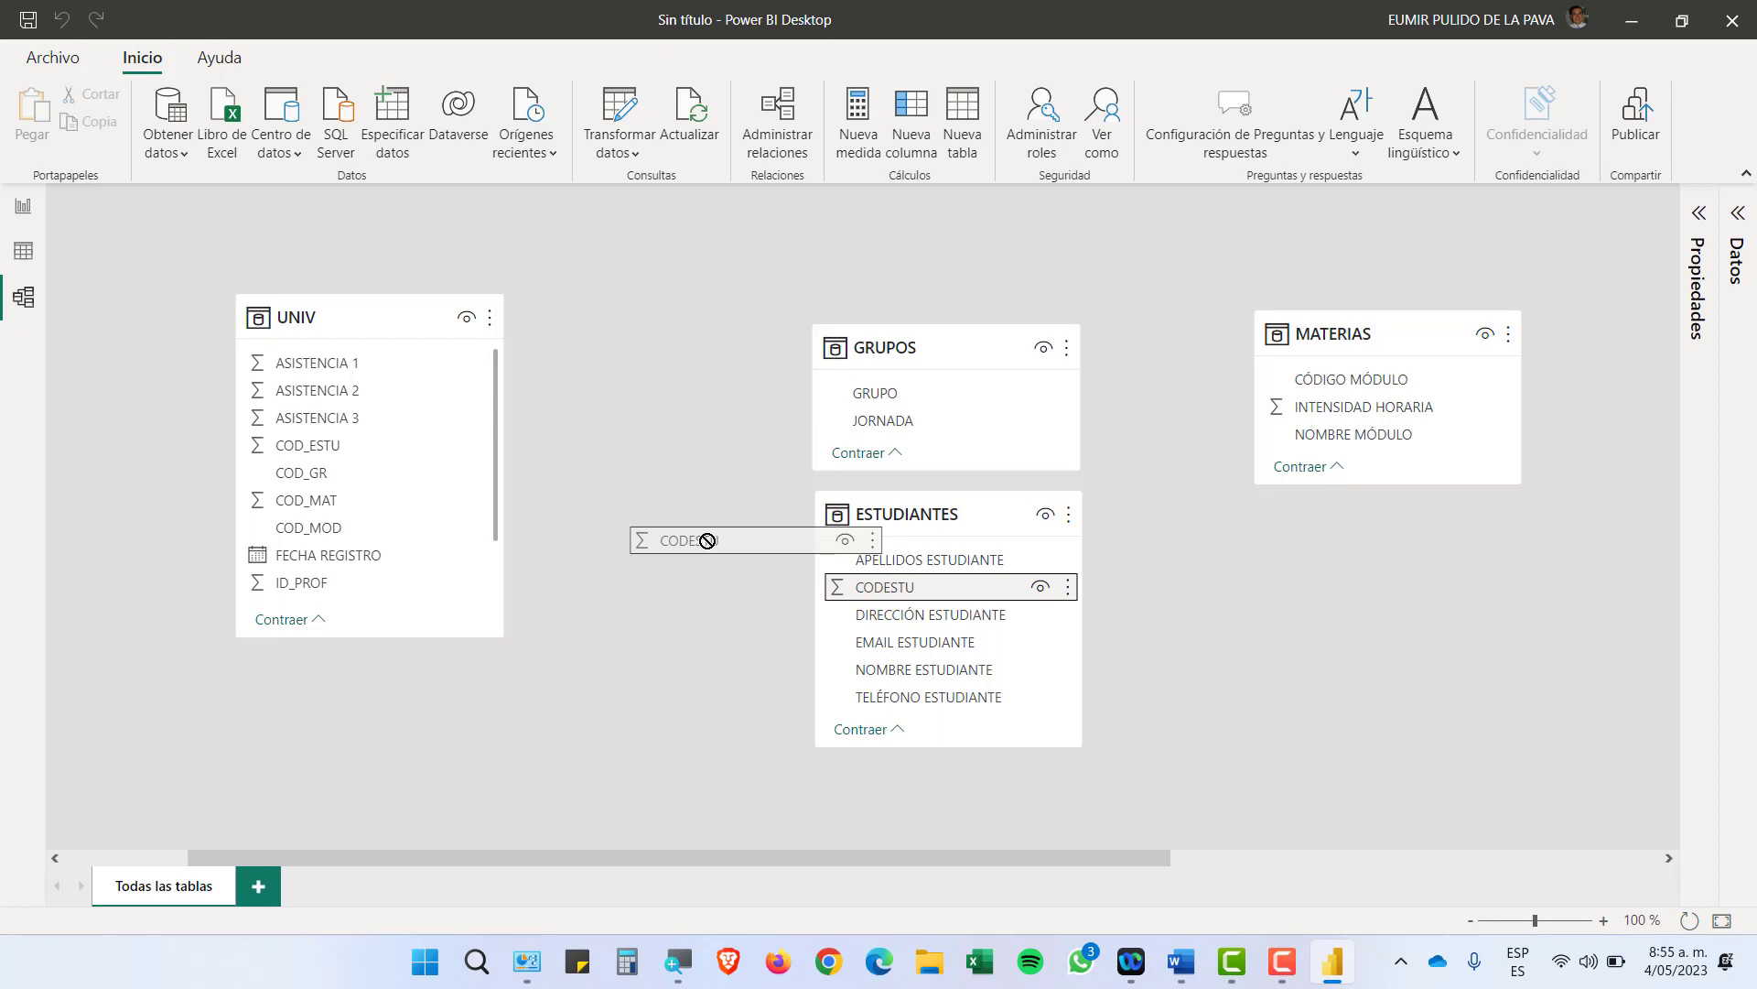
pyautogui.moveTo(707, 540); pyautogui.dragTo(323, 446)
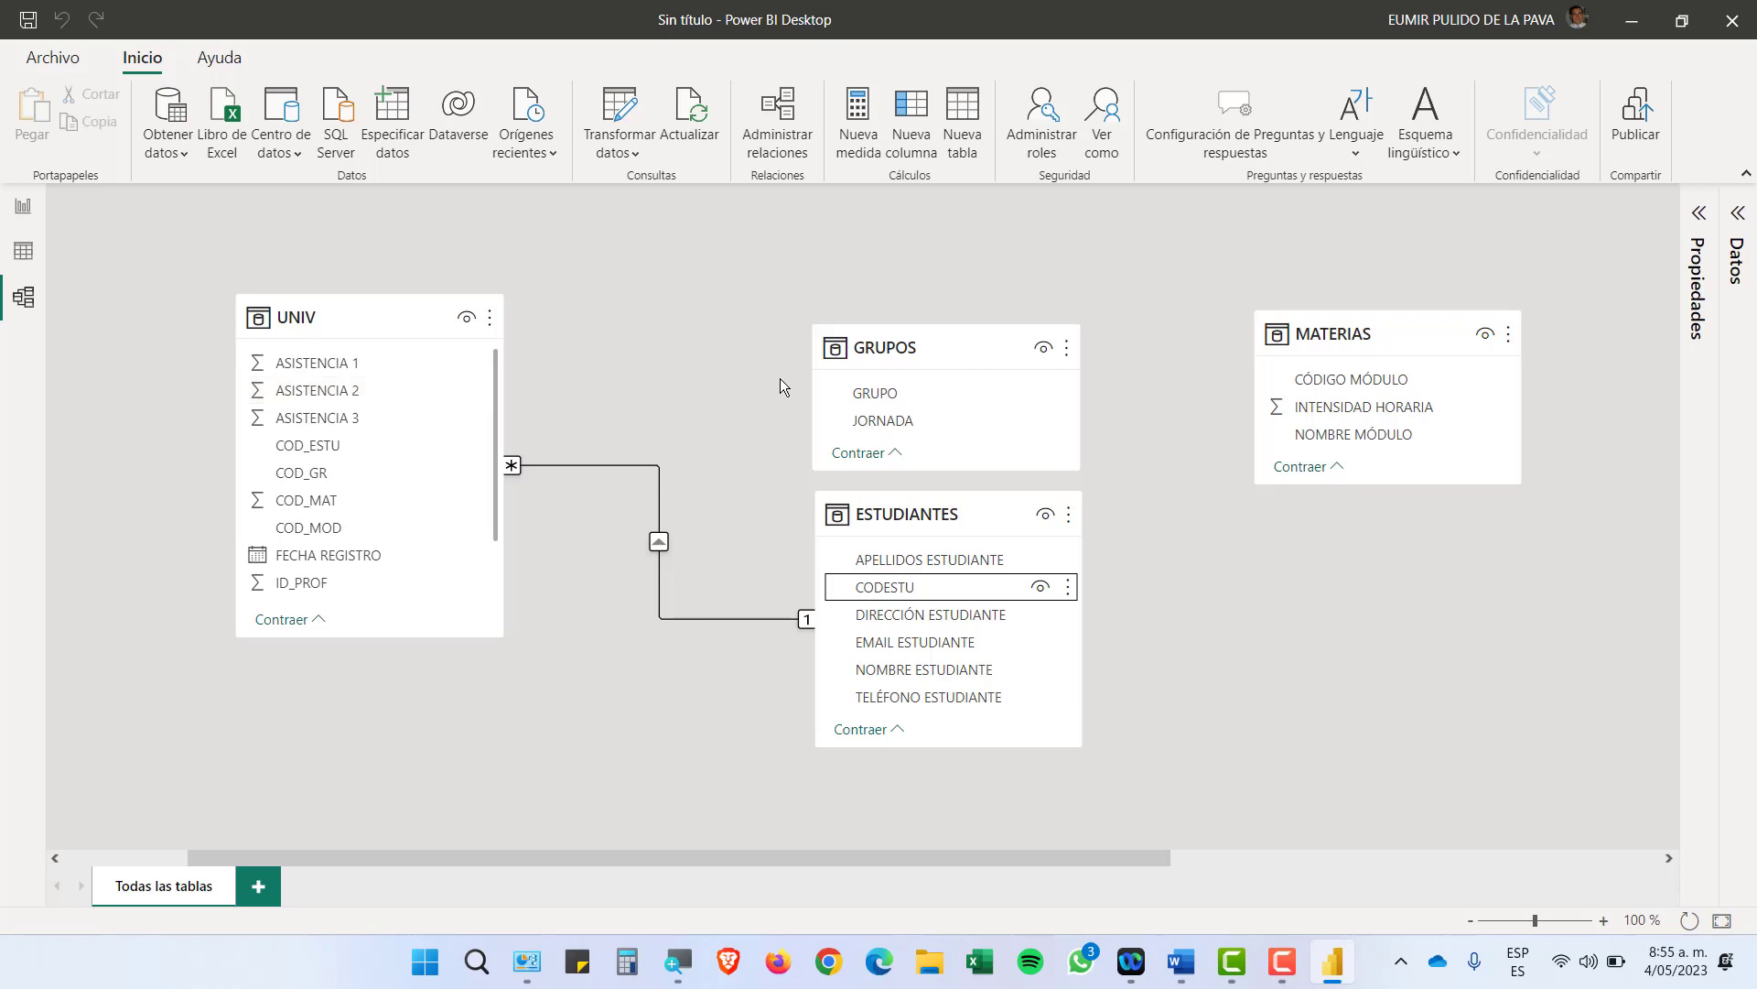
pyautogui.click(888, 403)
pyautogui.moveTo(888, 403); pyautogui.dragTo(312, 483)
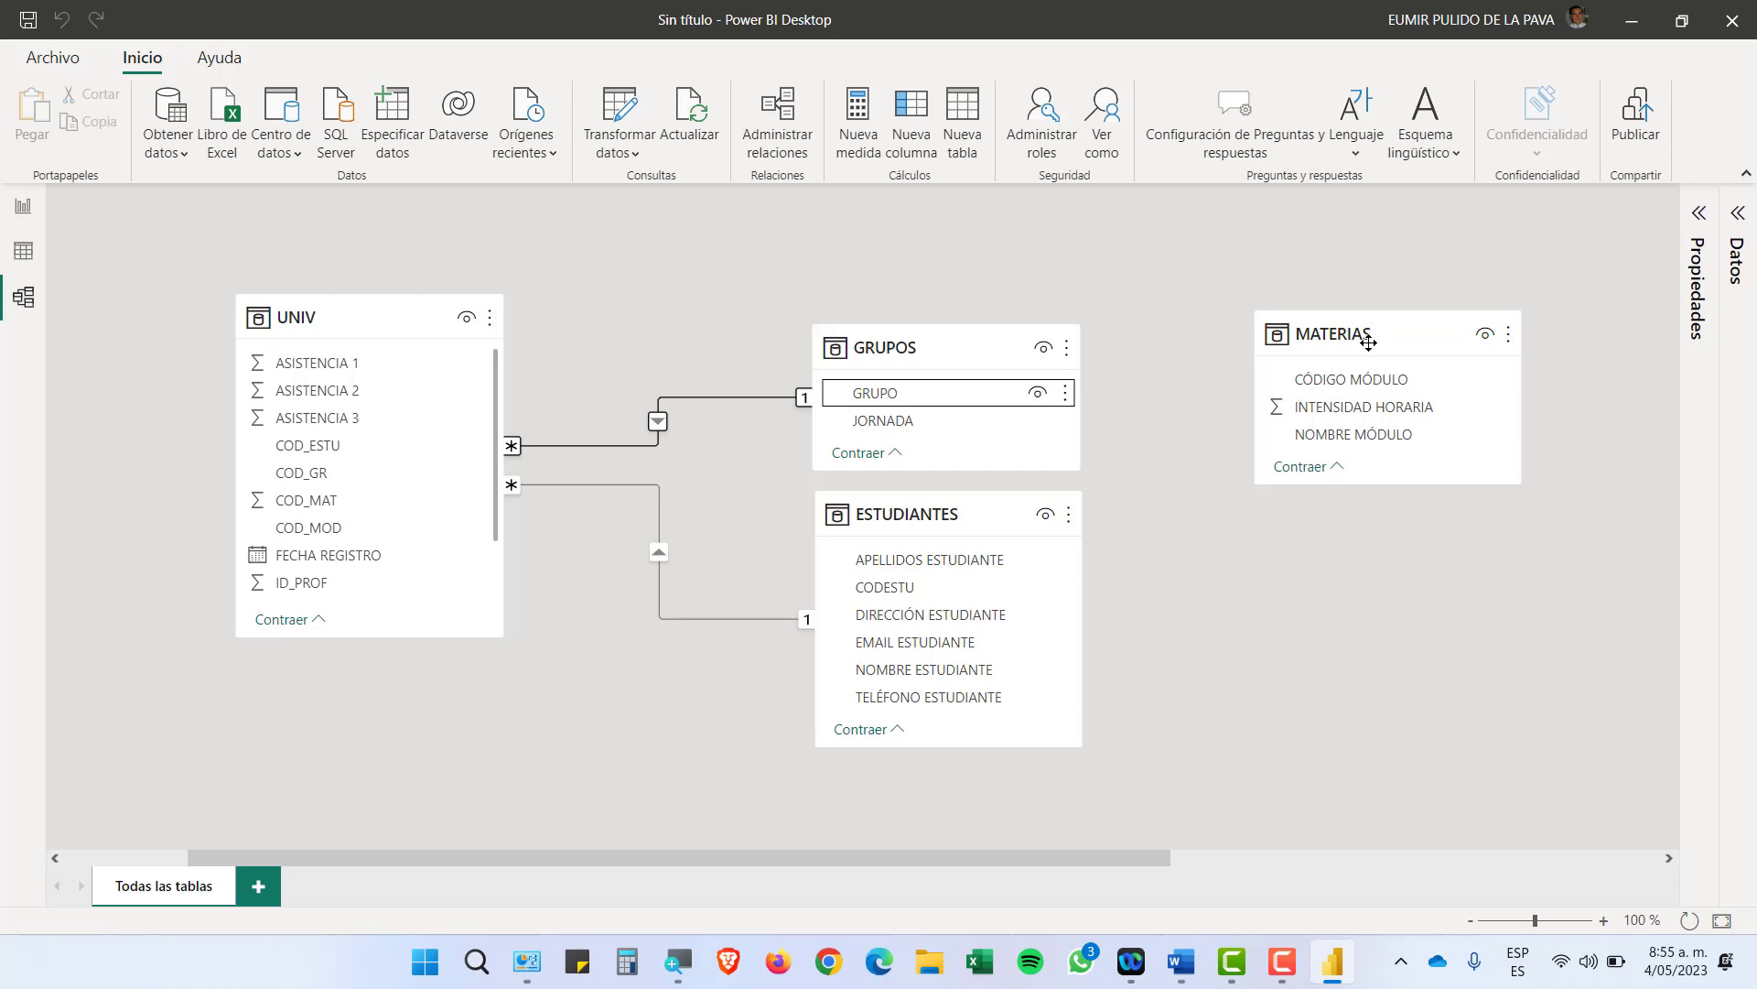
# Move the MATERIAS table just below UNIV and create a relationship from its CÓDIGO MÓDULO field to UNIV
pyautogui.moveTo(1431, 339); pyautogui.dragTo(685, 697)
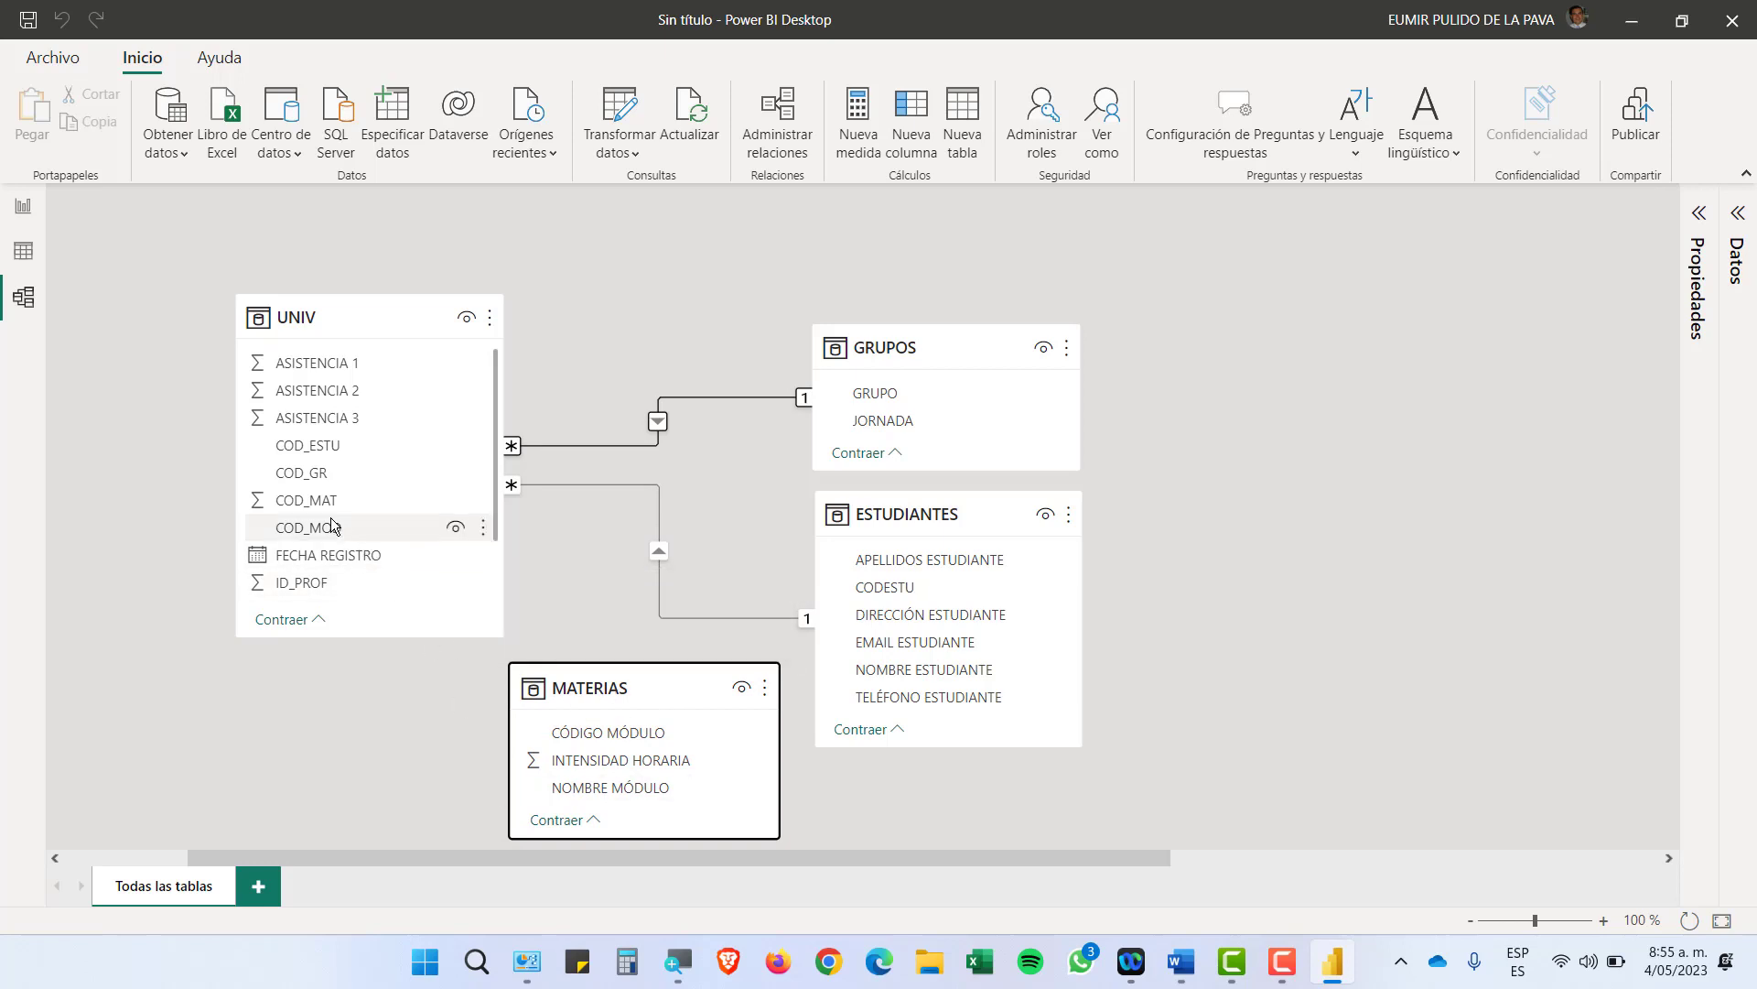
pyautogui.click(610, 733)
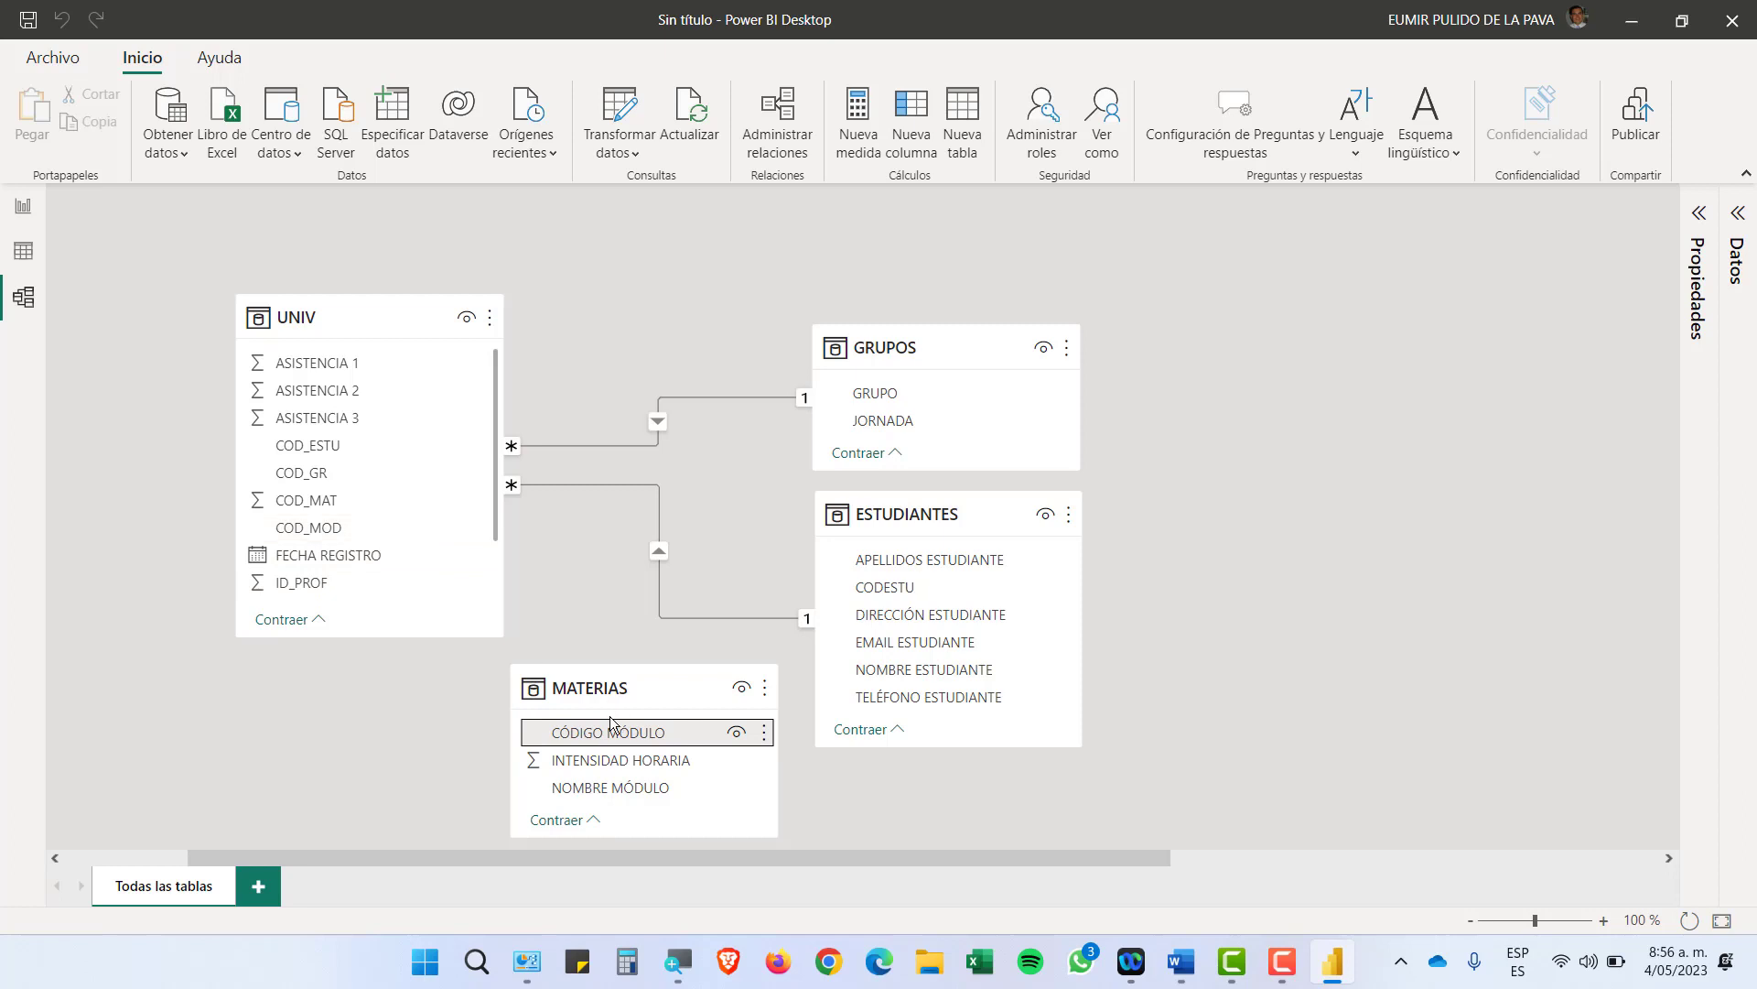
pyautogui.moveTo(610, 717); pyautogui.dragTo(316, 570)
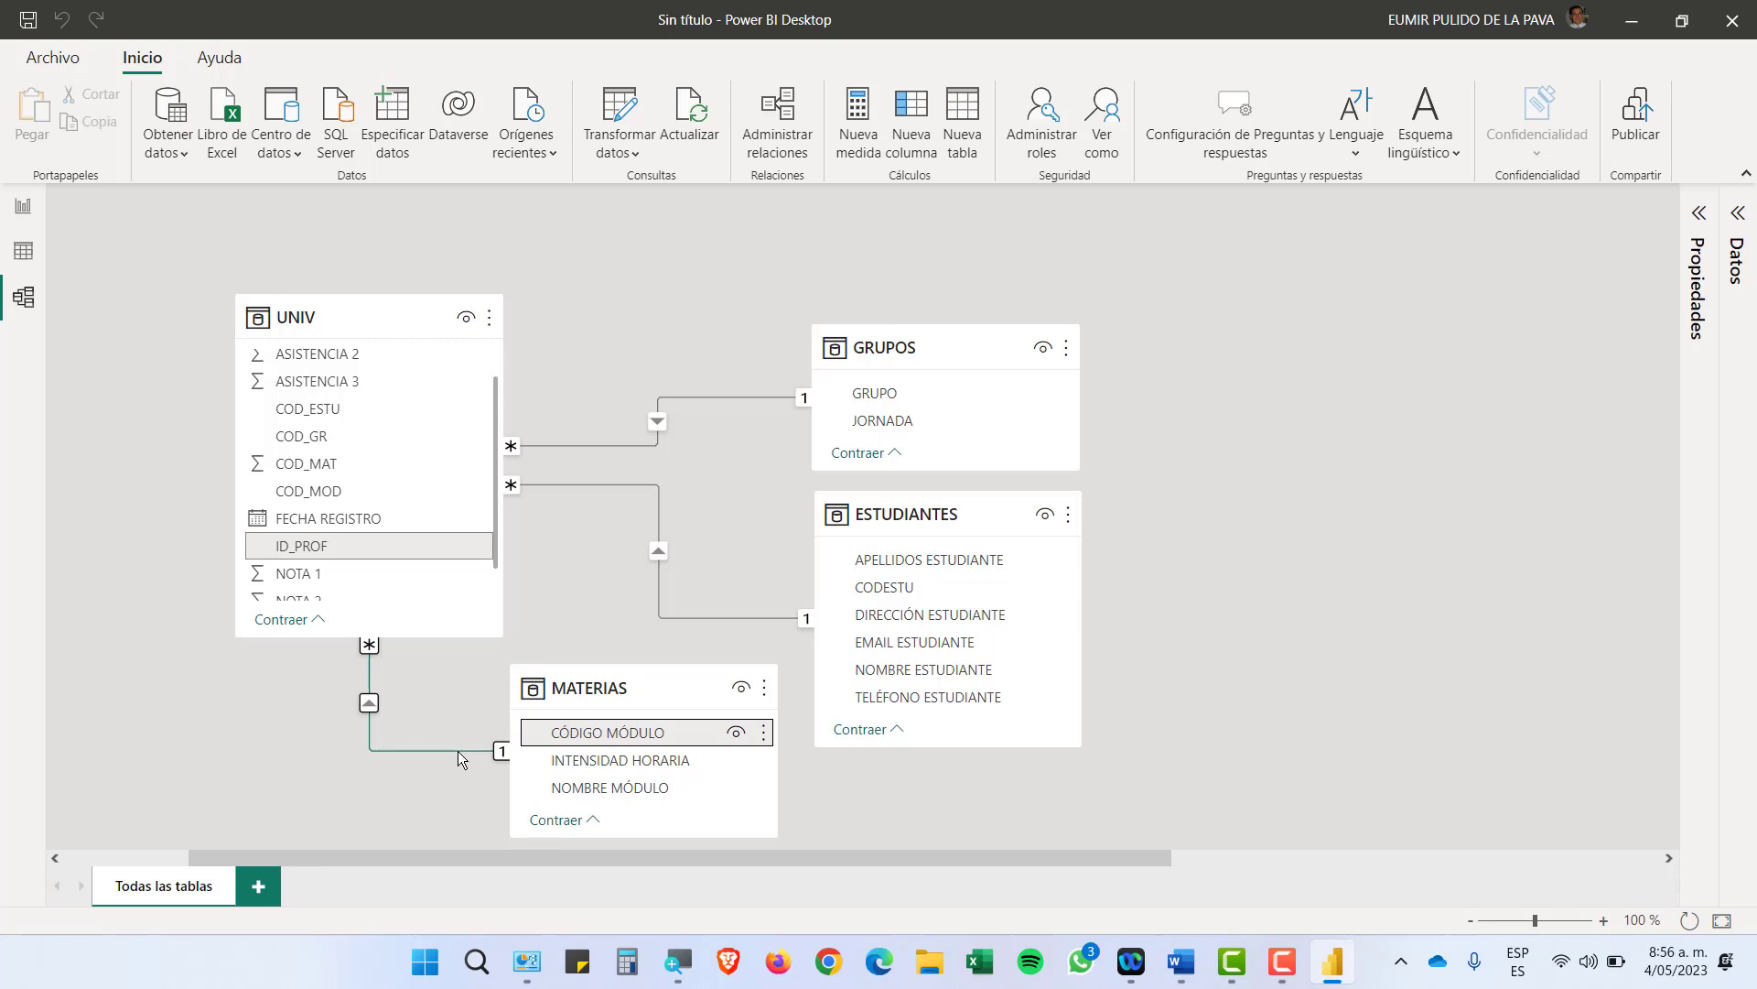
# Edit the UNIV–MATERIAS relationship to match COD_MOD with CÓDIGO MÓDULO, magnifying the screen for the edit and returning it to 100%
pyautogui.doubleClick(390, 750)
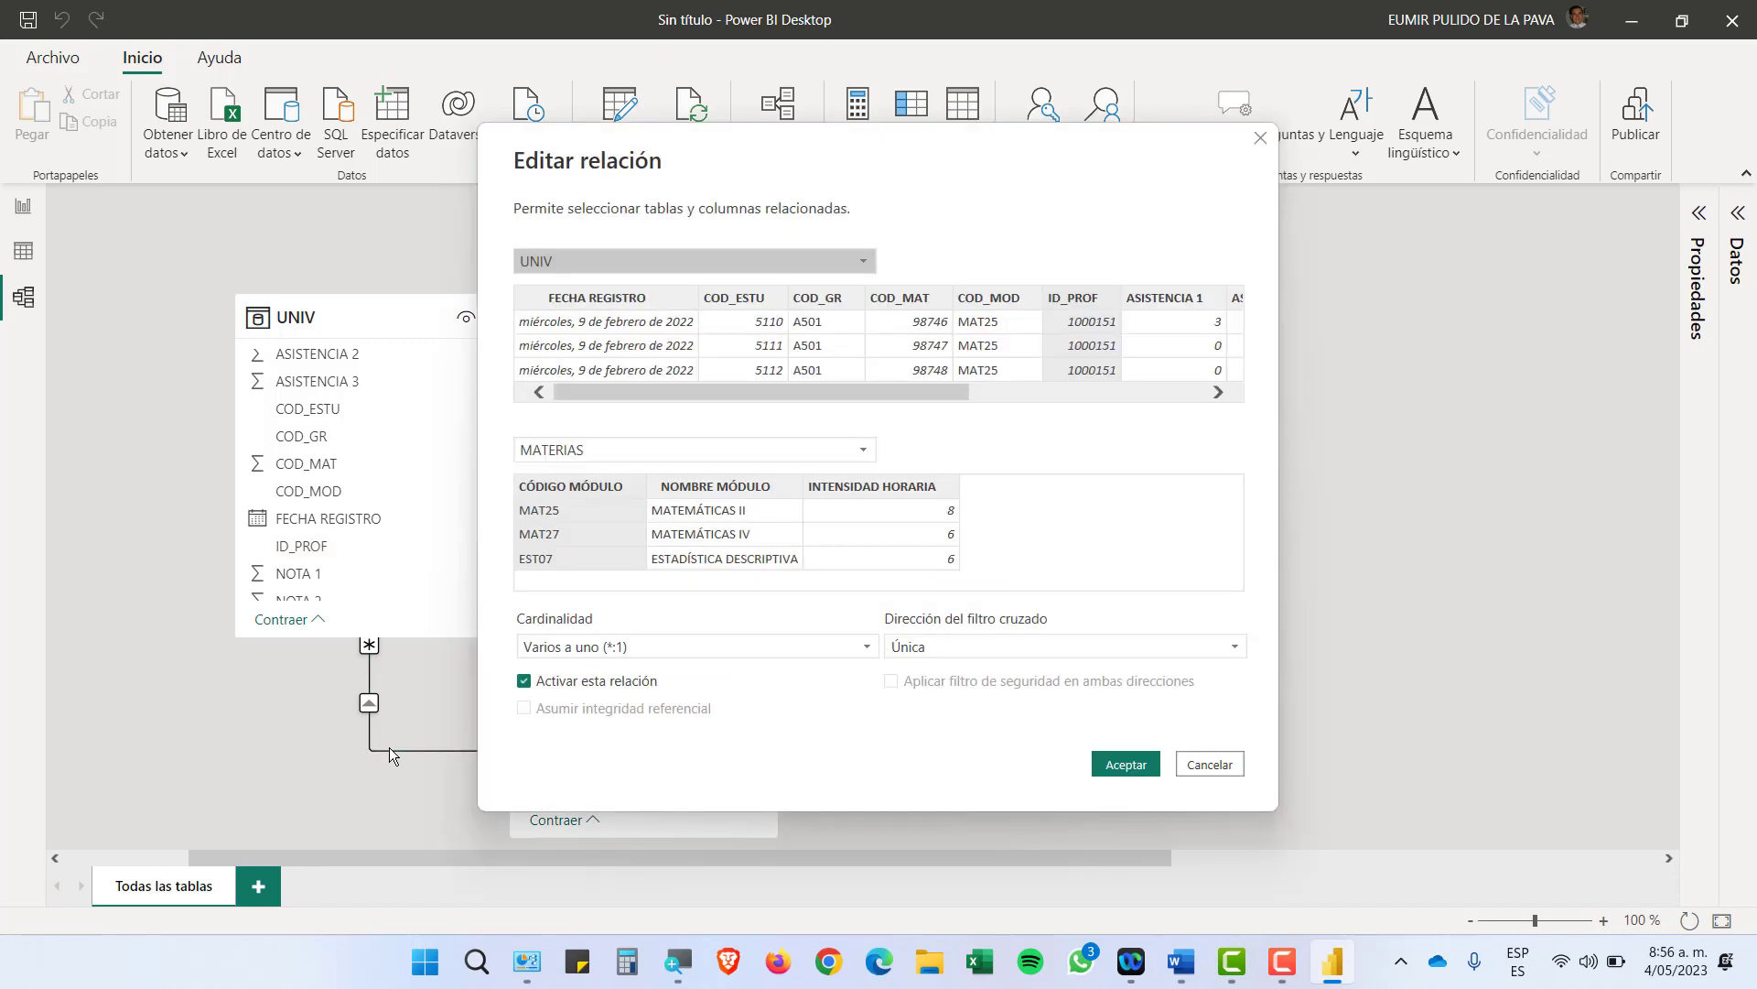
pyautogui.moveTo(1005, 149); pyautogui.dragTo(1112, 187)
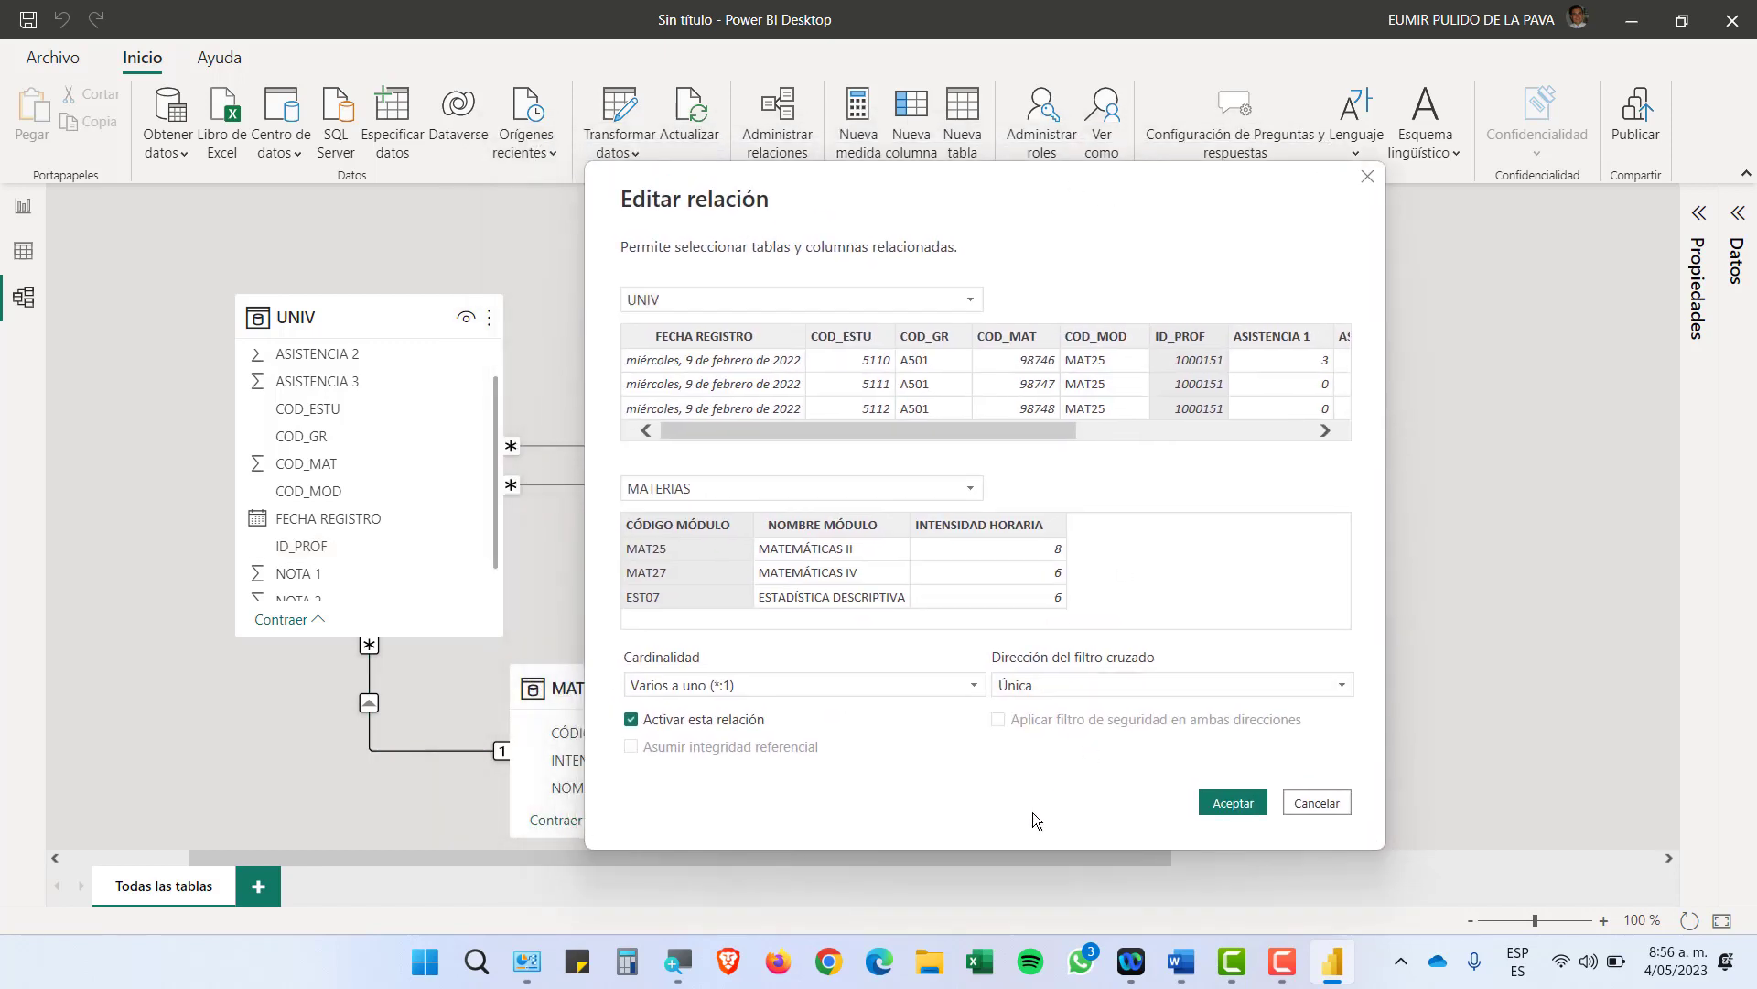
pyautogui.click(678, 961)
pyautogui.click(1120, 901)
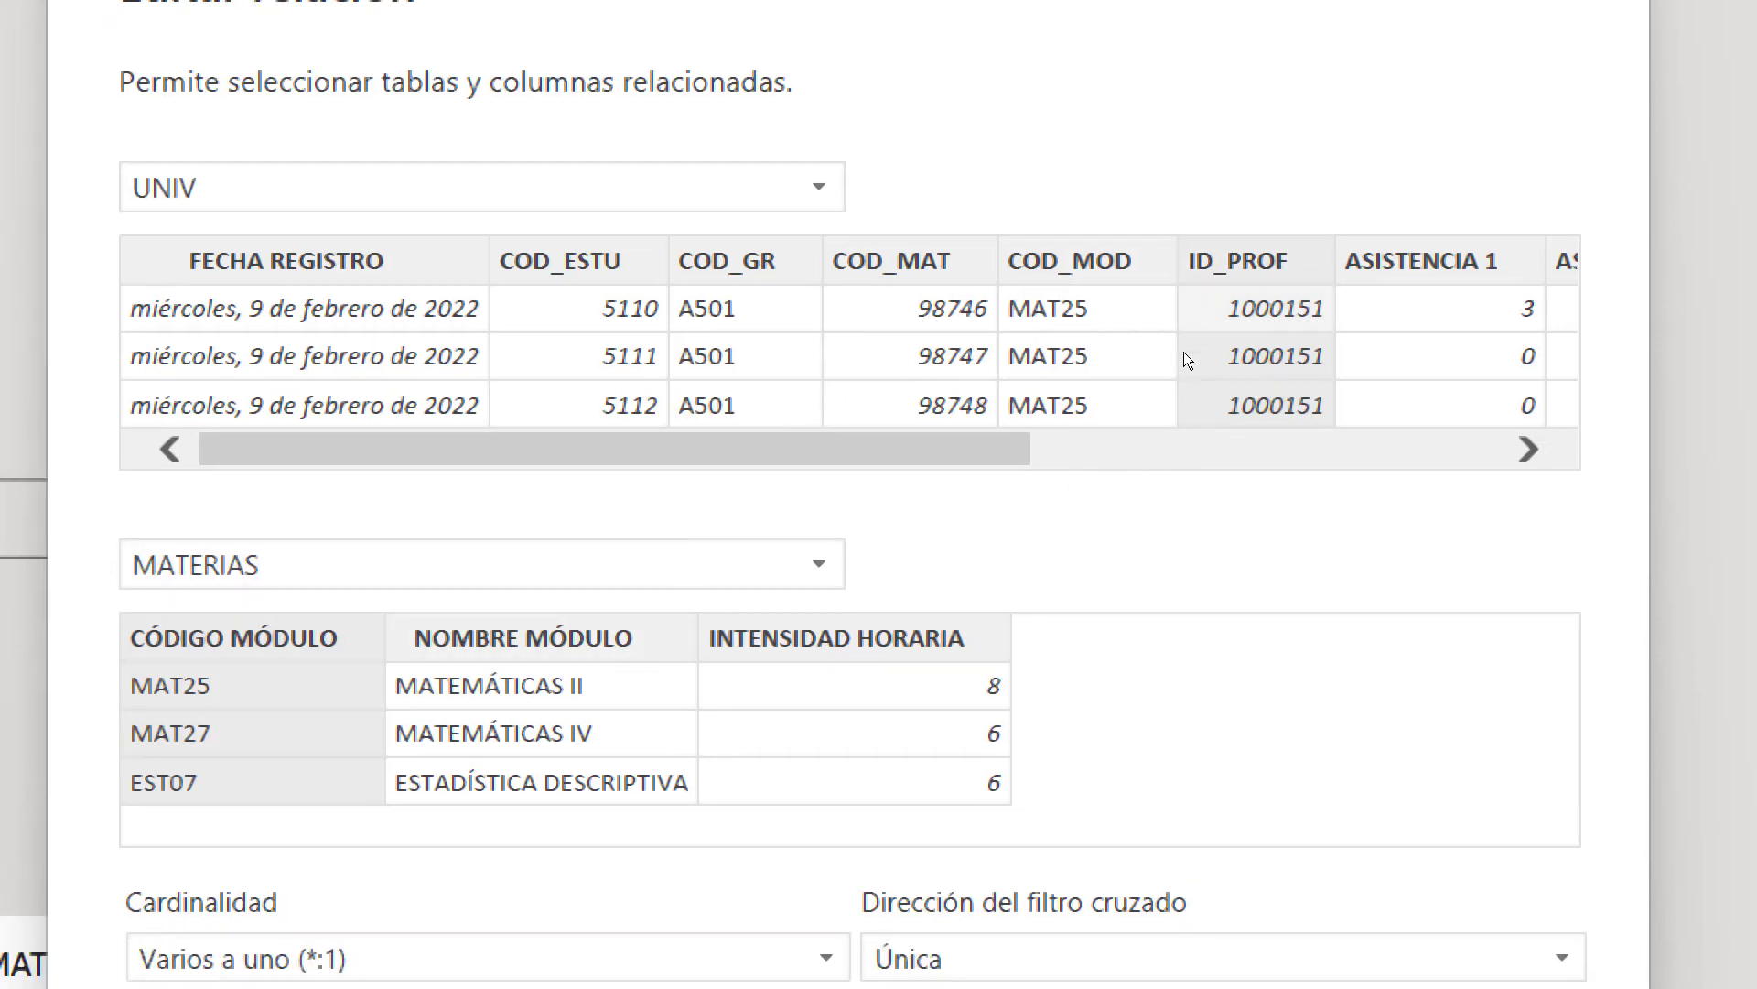
pyautogui.click(1102, 340)
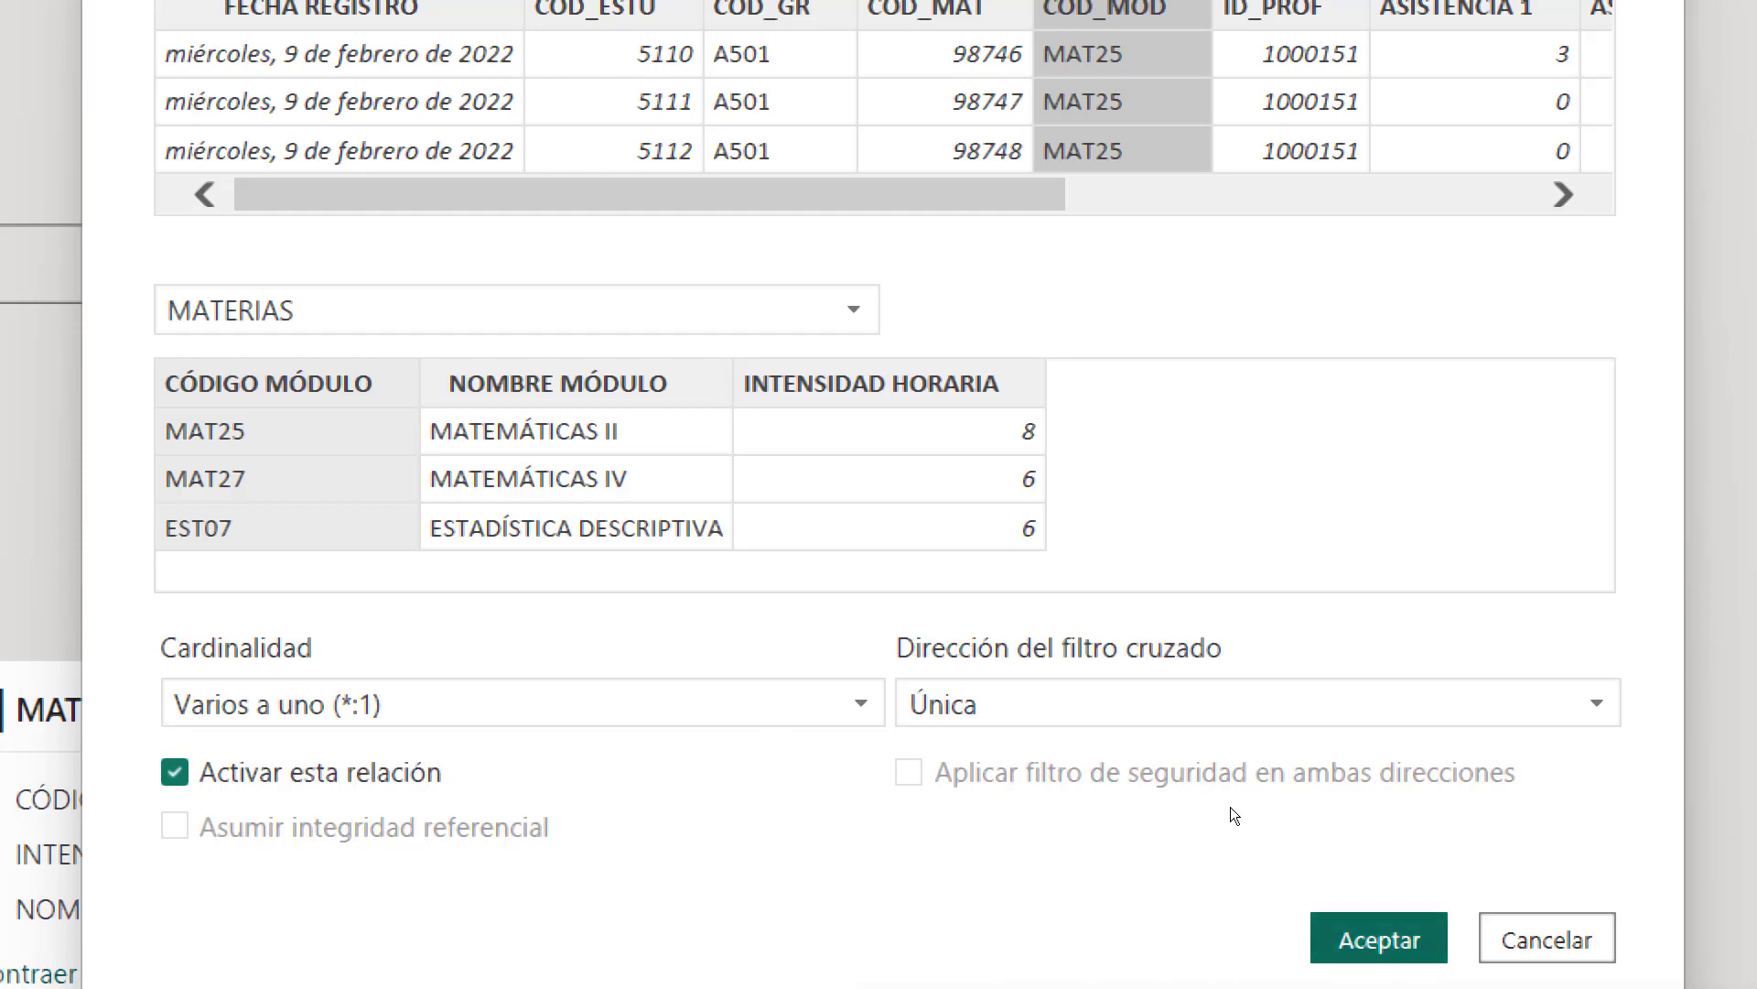
pyautogui.press('Return')
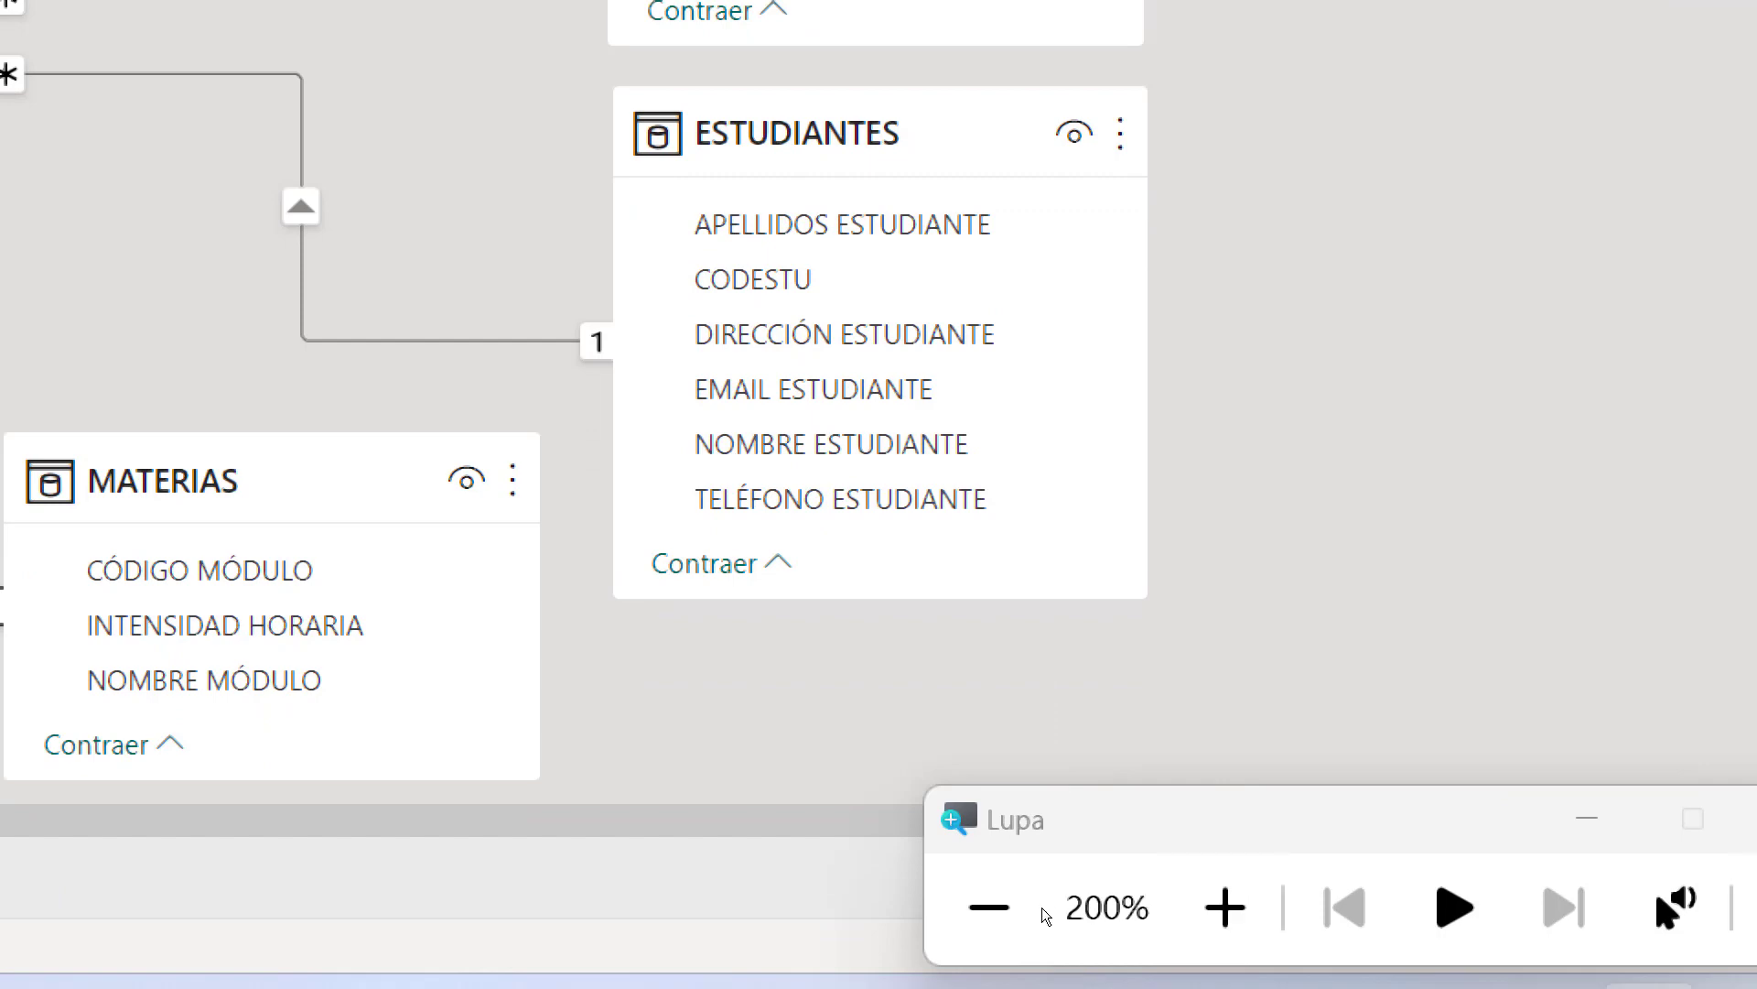
pyautogui.click(996, 908)
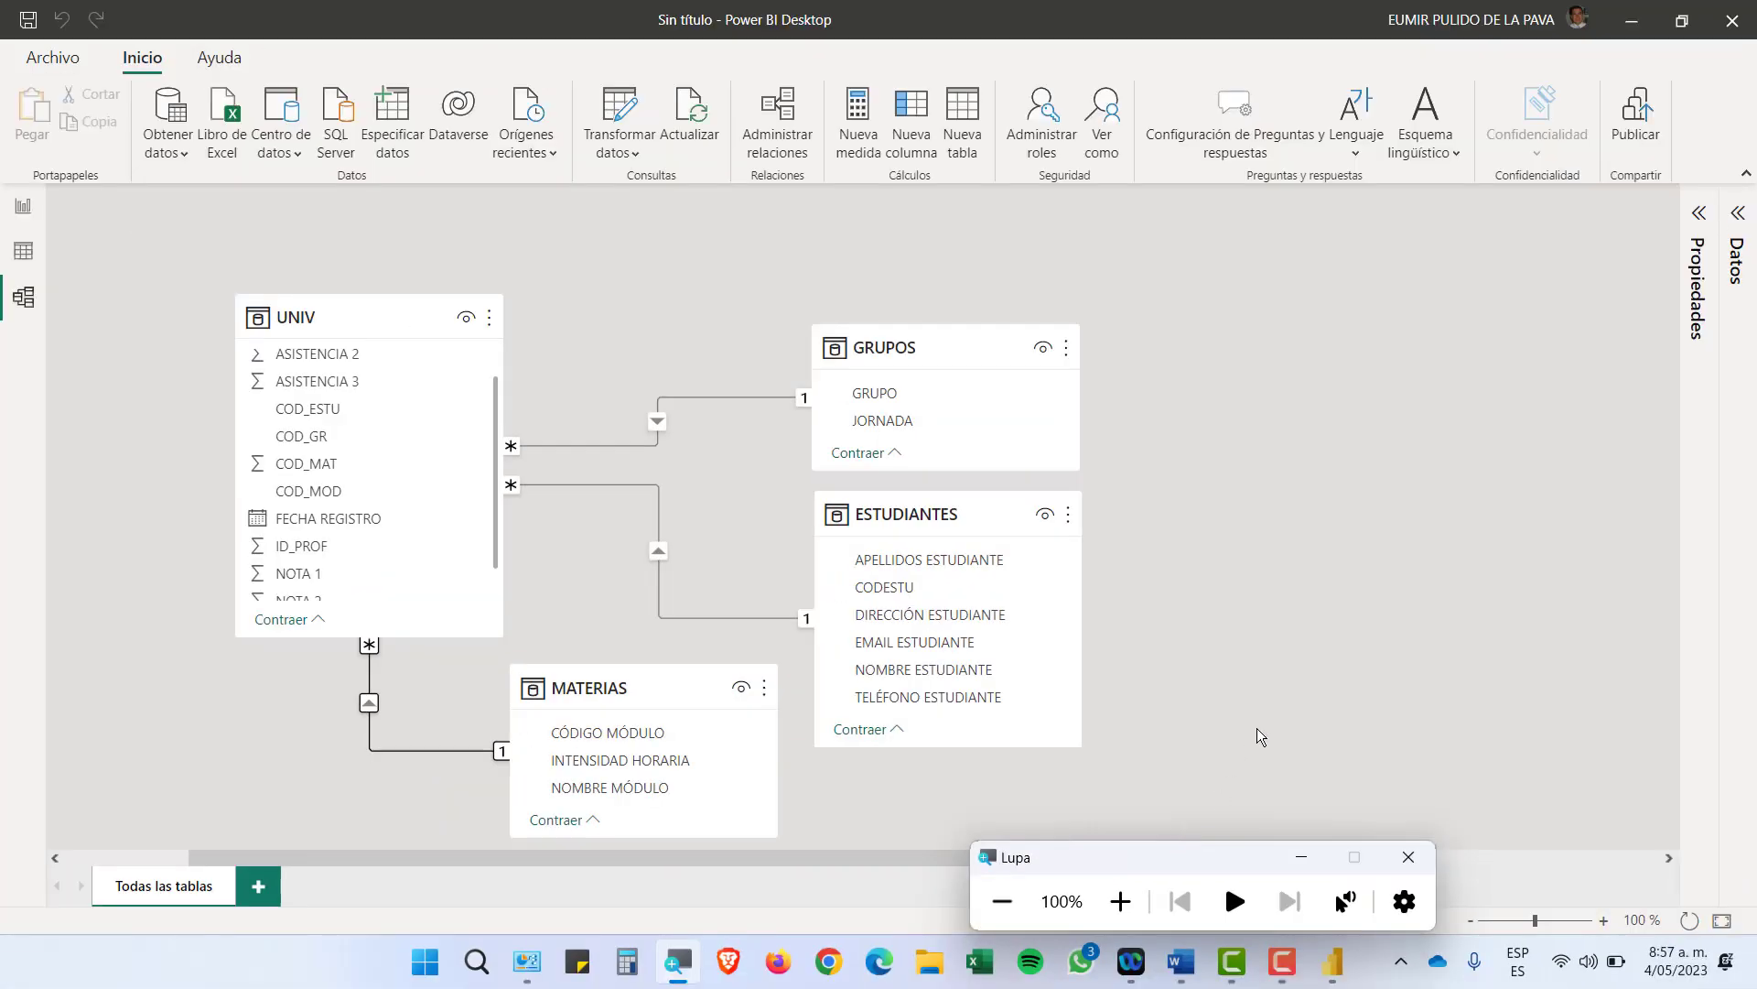
pyautogui.click(1301, 857)
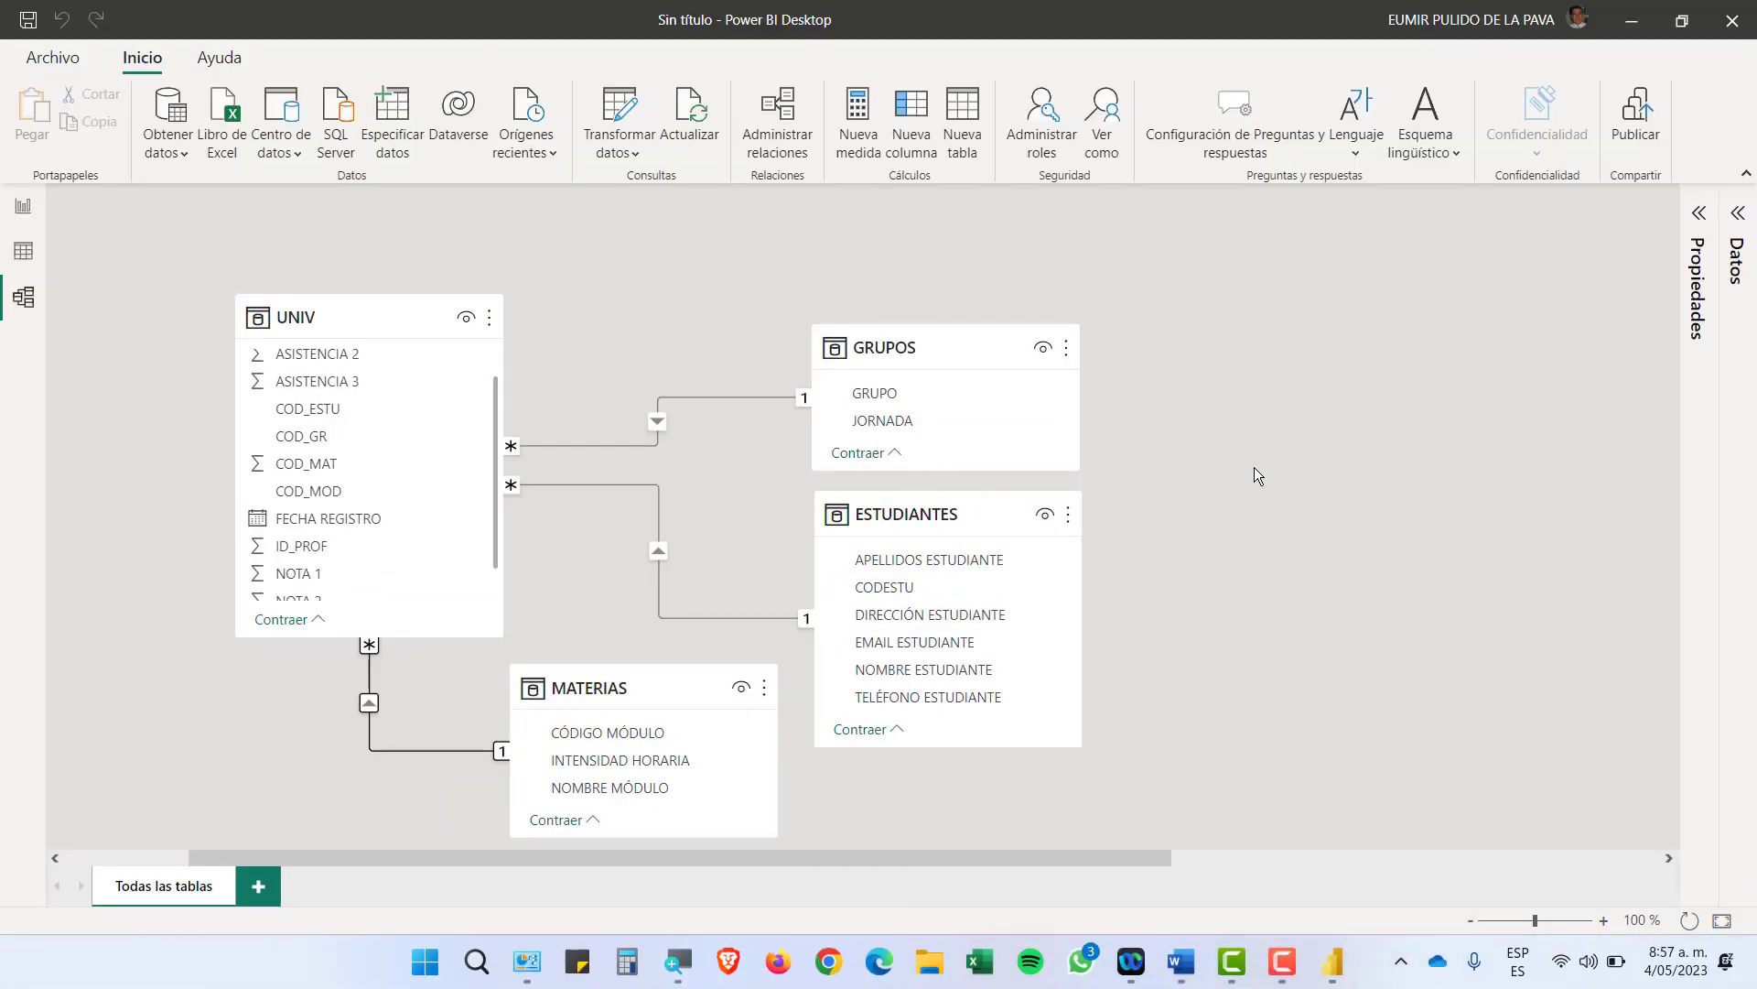
# Move the MATRICULAS and PROFESORES tables closer to the others, placing PROFESORES below MATRICULAS
pyautogui.moveTo(1069, 856); pyautogui.dragTo(1469, 851)
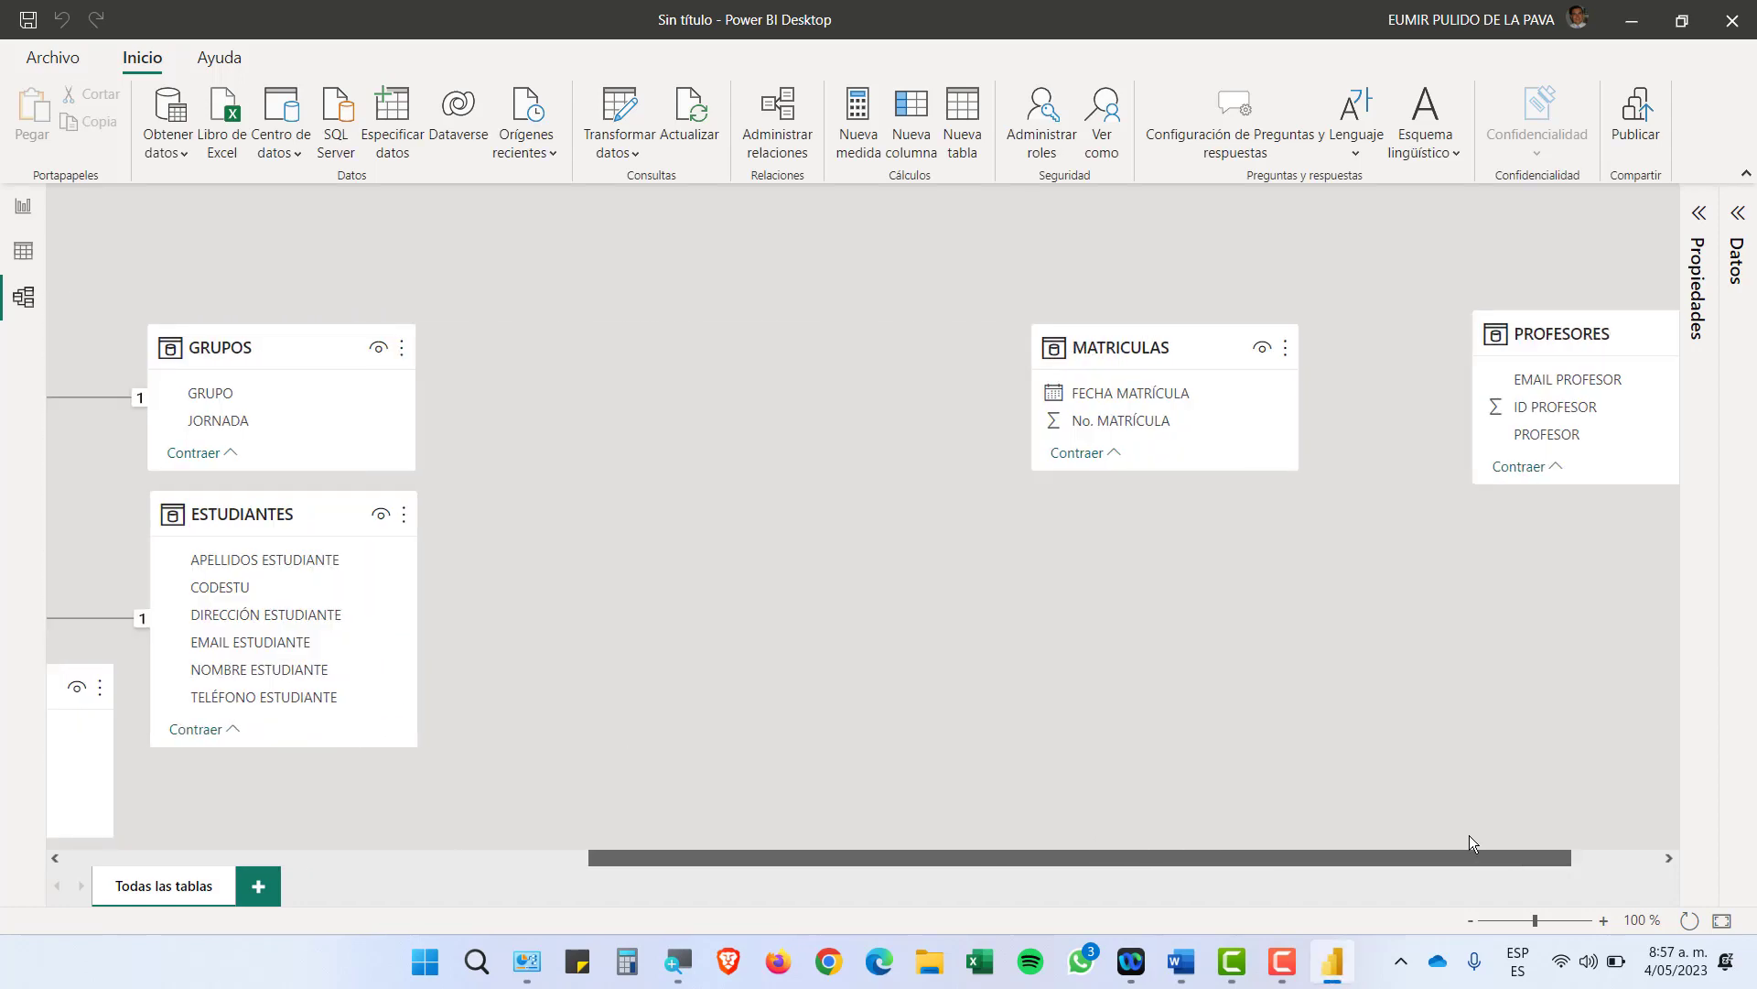
pyautogui.moveTo(1161, 364); pyautogui.dragTo(687, 288)
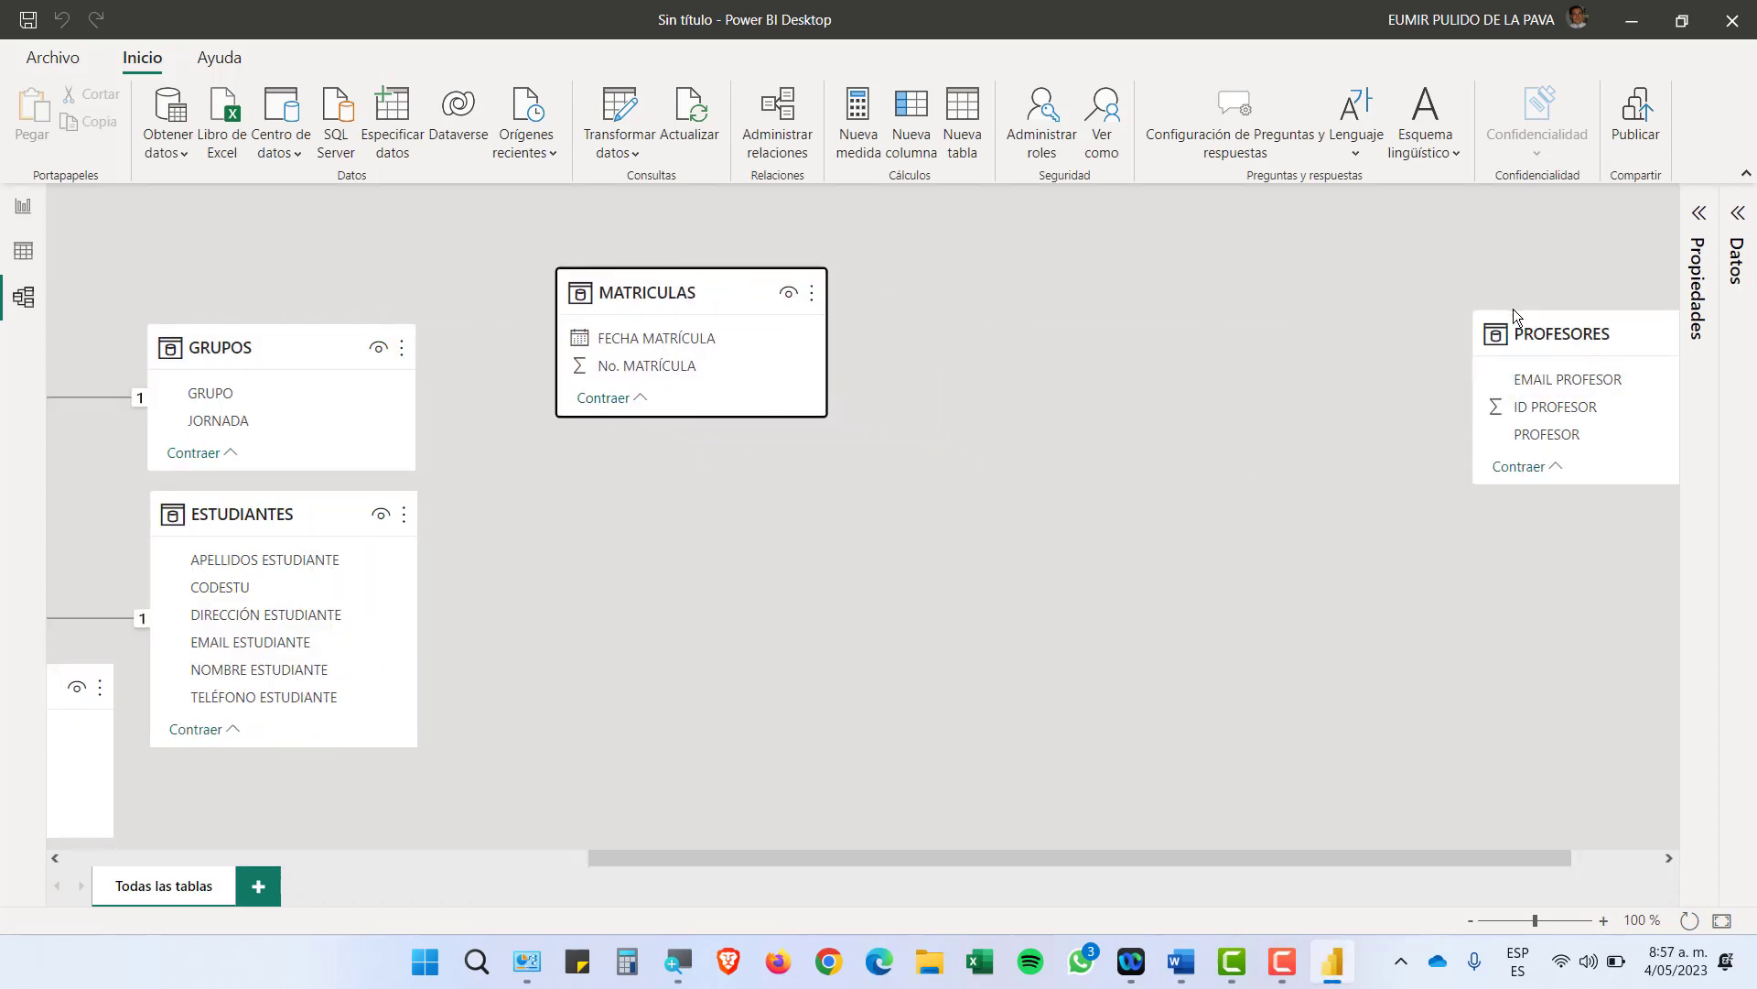
pyautogui.moveTo(1533, 328); pyautogui.dragTo(1452, 478)
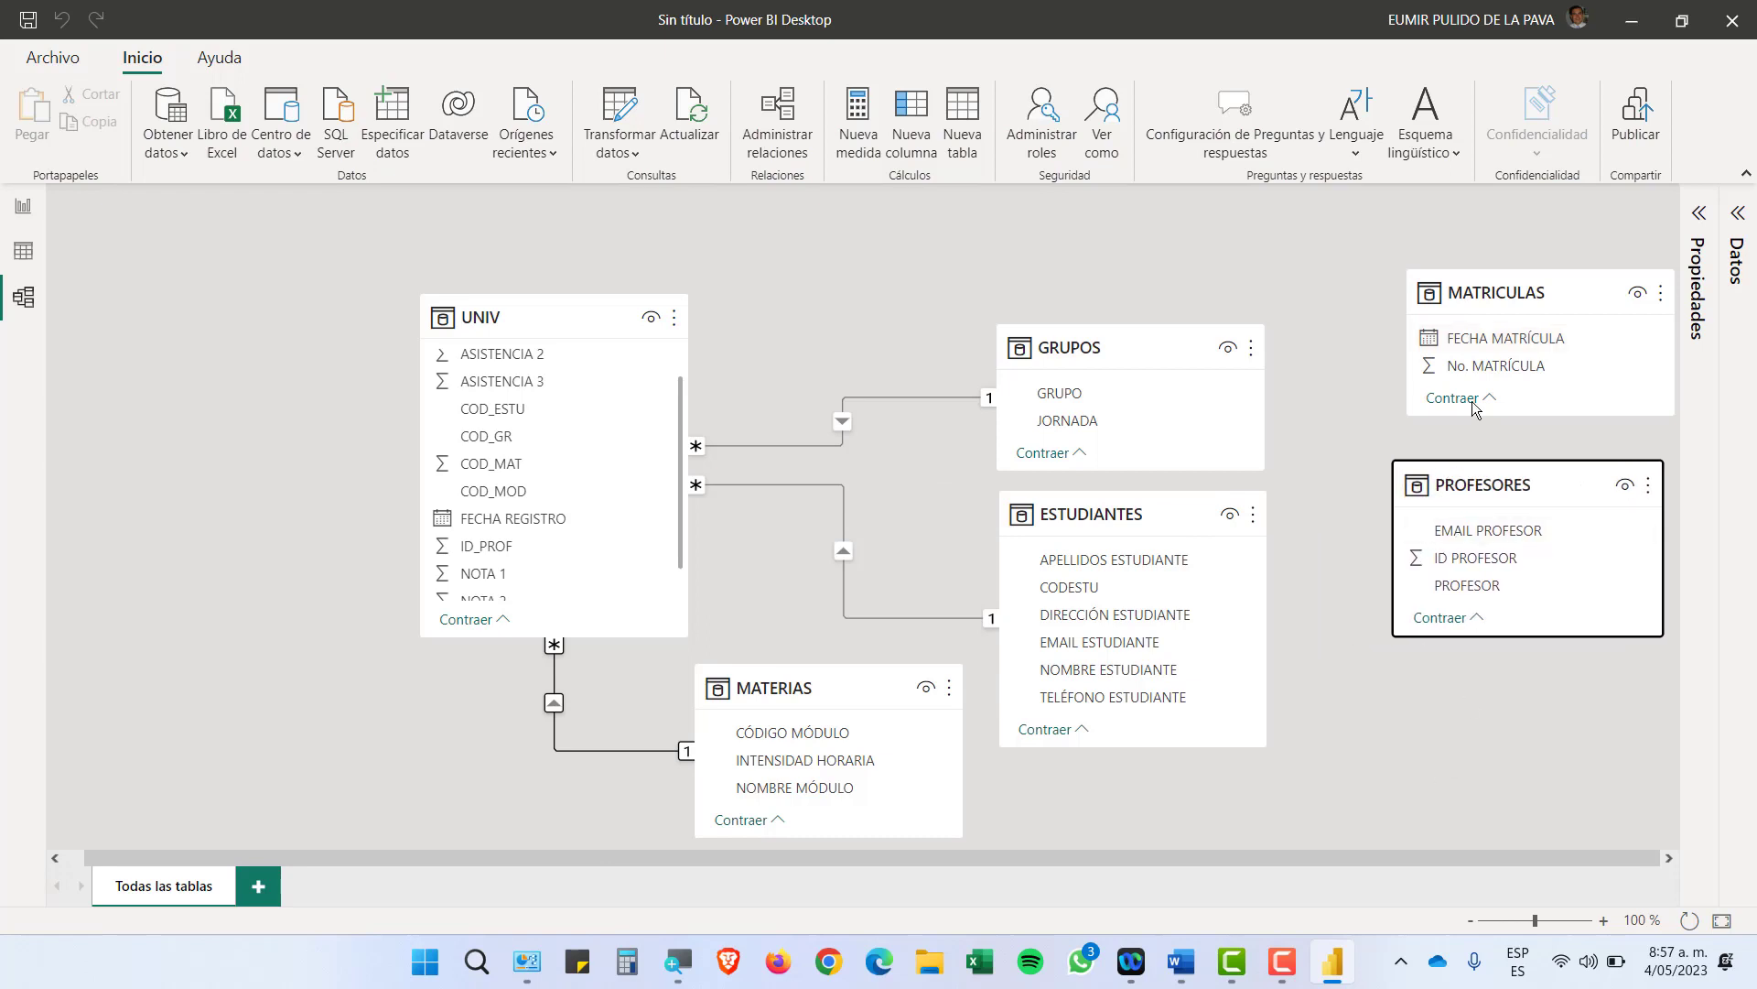
# Relate No. MATRÍCULA in MATRICULAS to COD_MAT in UNIV, and ID PROFESOR in PROFESORES to ID_PROF in UNIV
pyautogui.moveTo(1493, 377); pyautogui.dragTo(600, 440)
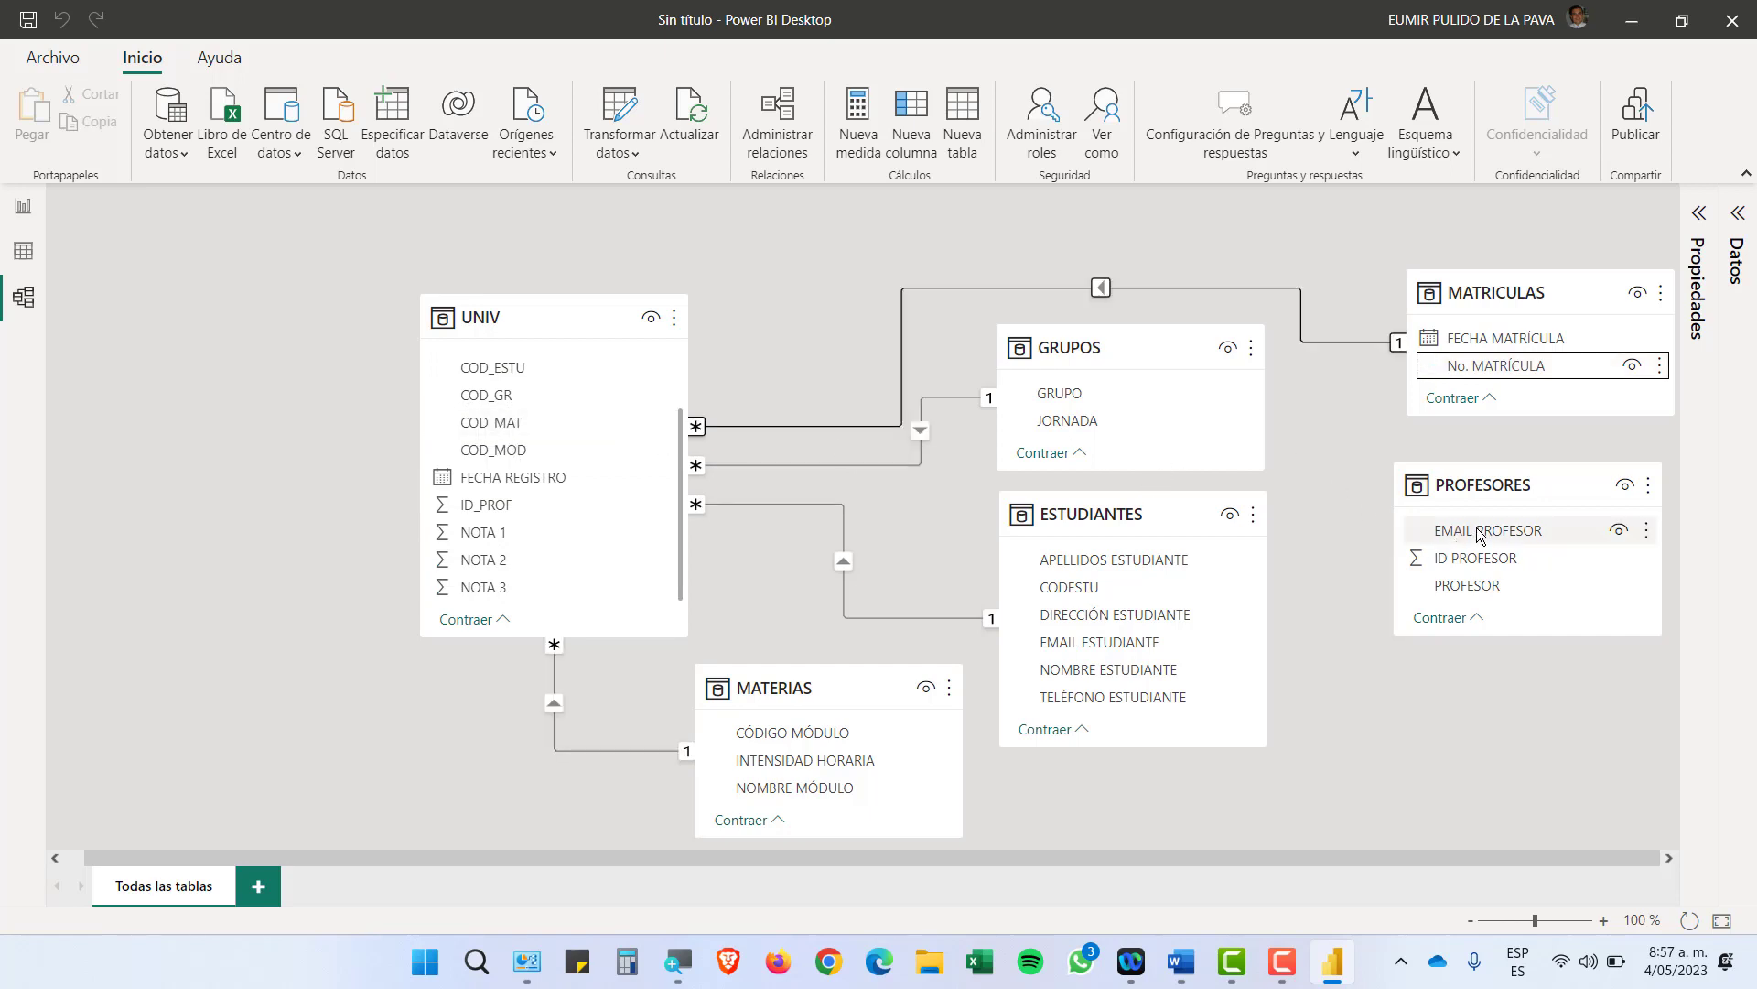
pyautogui.moveTo(1478, 561); pyautogui.dragTo(529, 507)
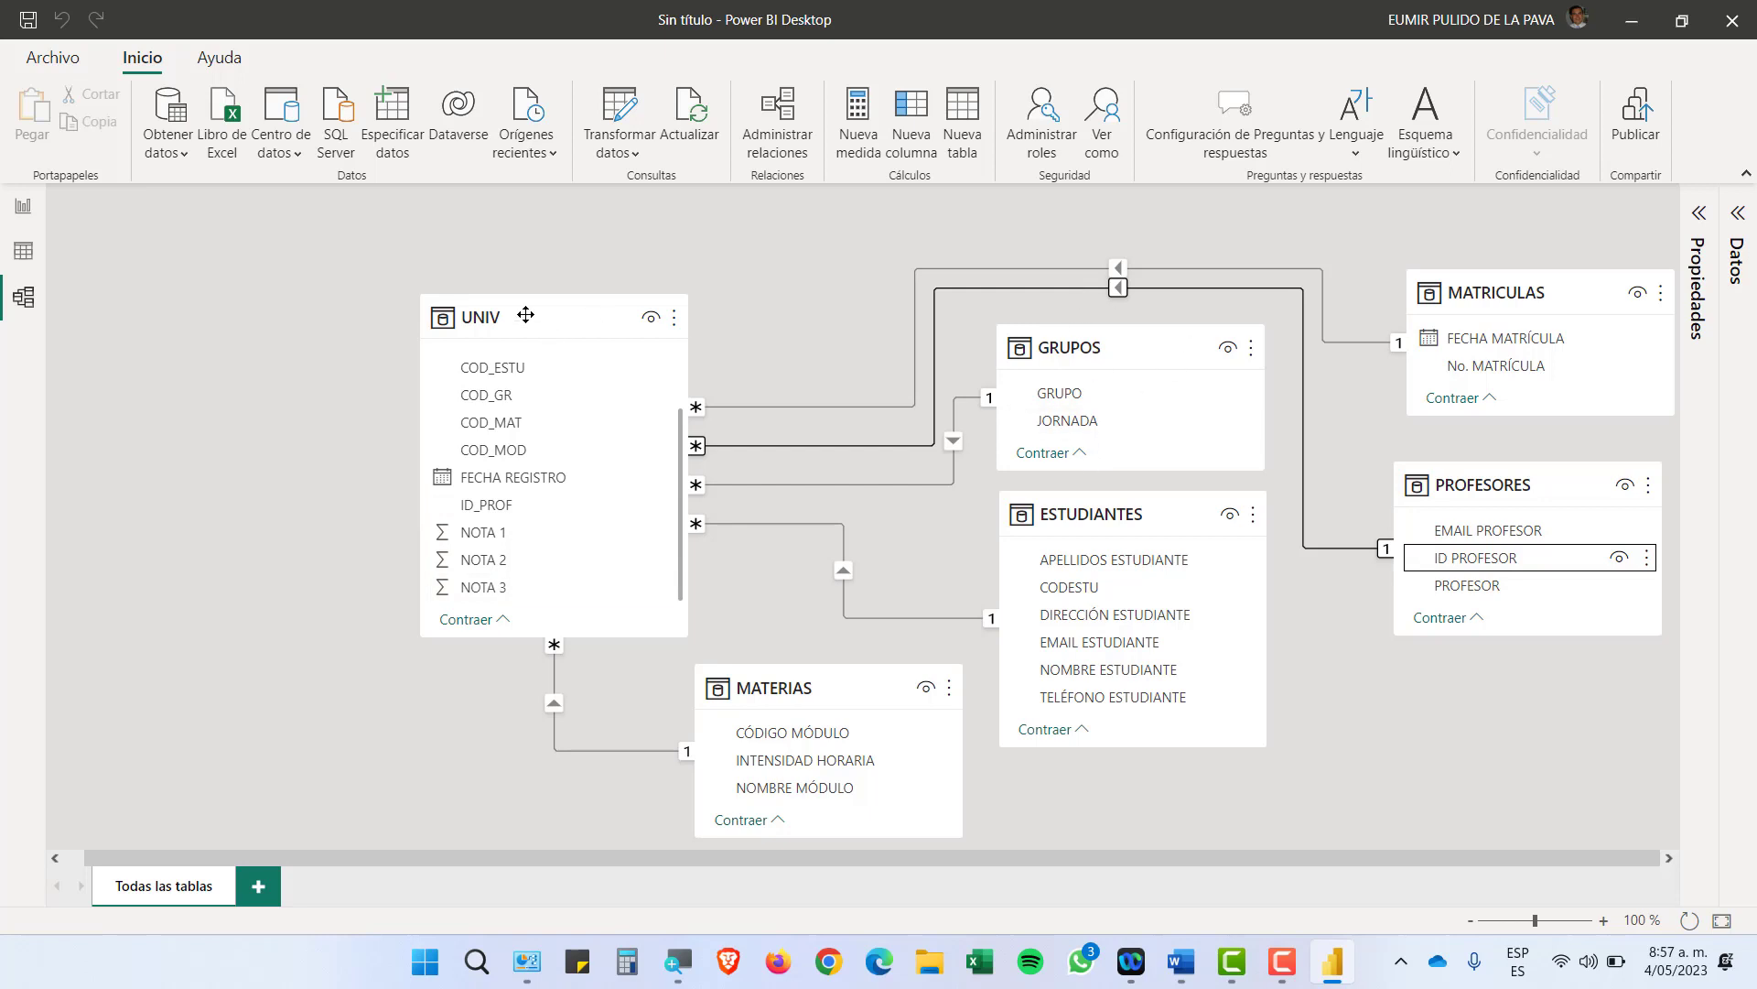
# Rearrange the diagram compactly beside UNIV: MATRICULAS and PROFESORES in the upper row, GRUPOS and ESTUDIANTES beneath them, and MATERIAS below GRUPOS
pyautogui.moveTo(527, 316); pyautogui.dragTo(200, 257)
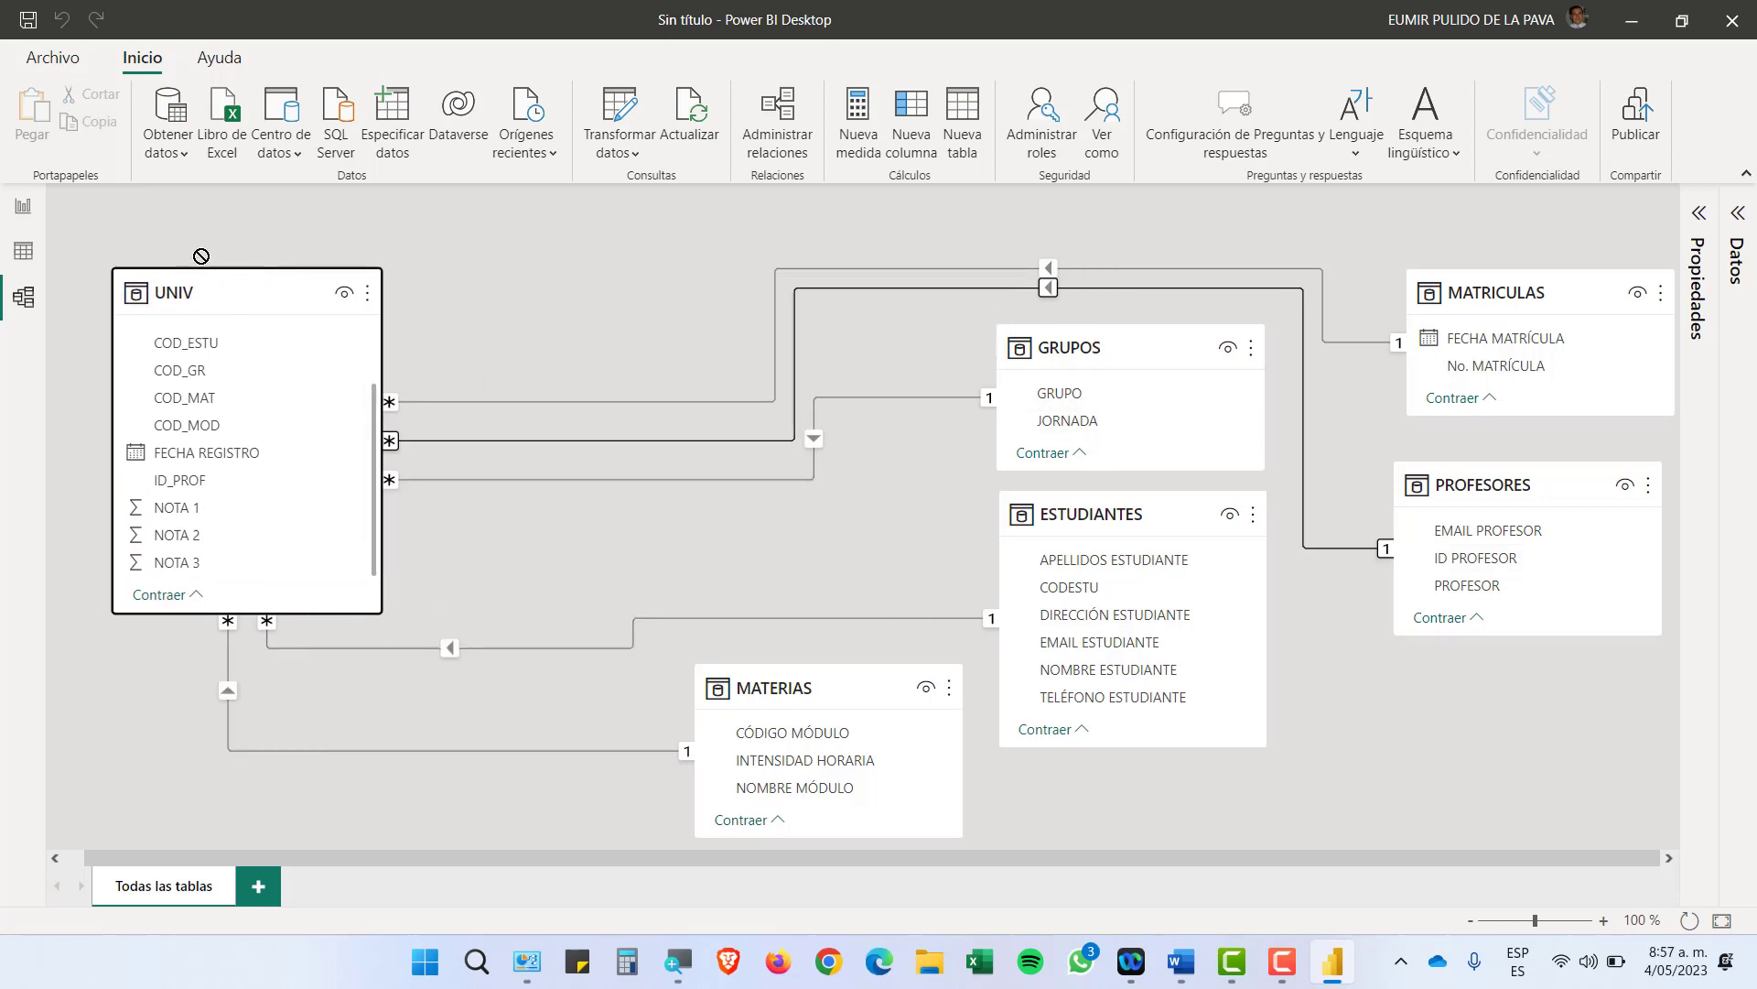
pyautogui.click(1077, 335)
pyautogui.moveTo(1077, 335); pyautogui.dragTo(674, 481)
pyautogui.moveTo(1464, 295); pyautogui.dragTo(570, 244)
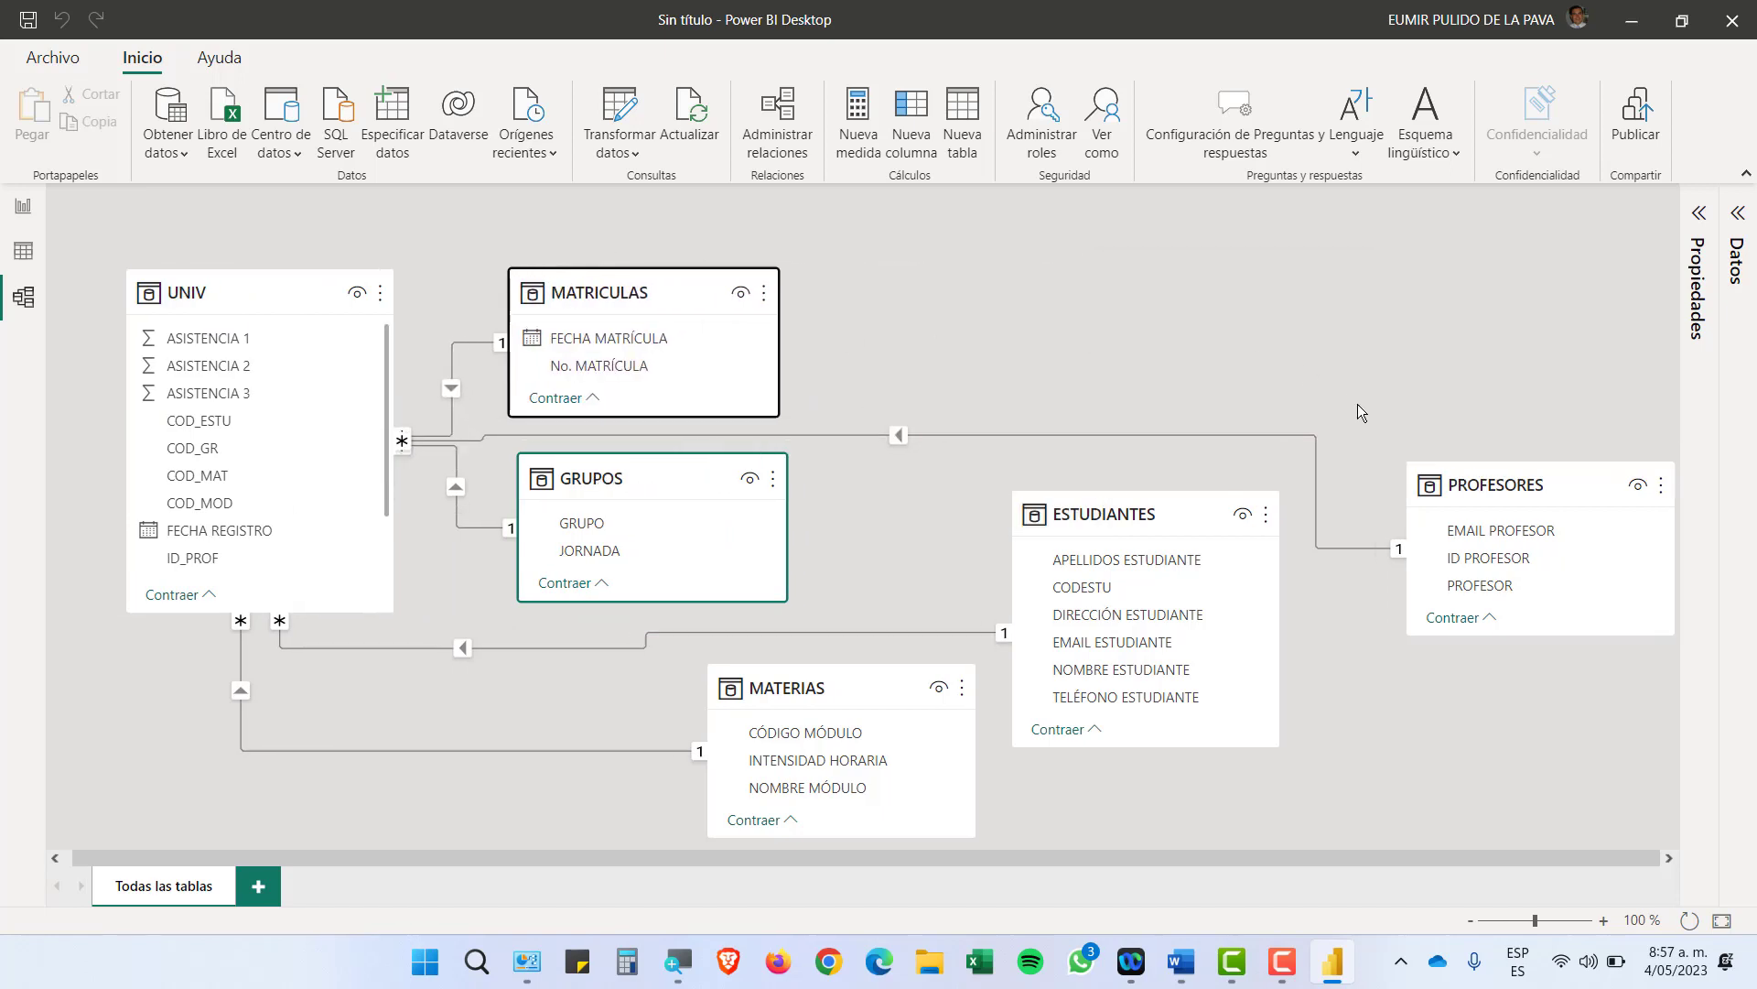
pyautogui.moveTo(1510, 465); pyautogui.dragTo(902, 262)
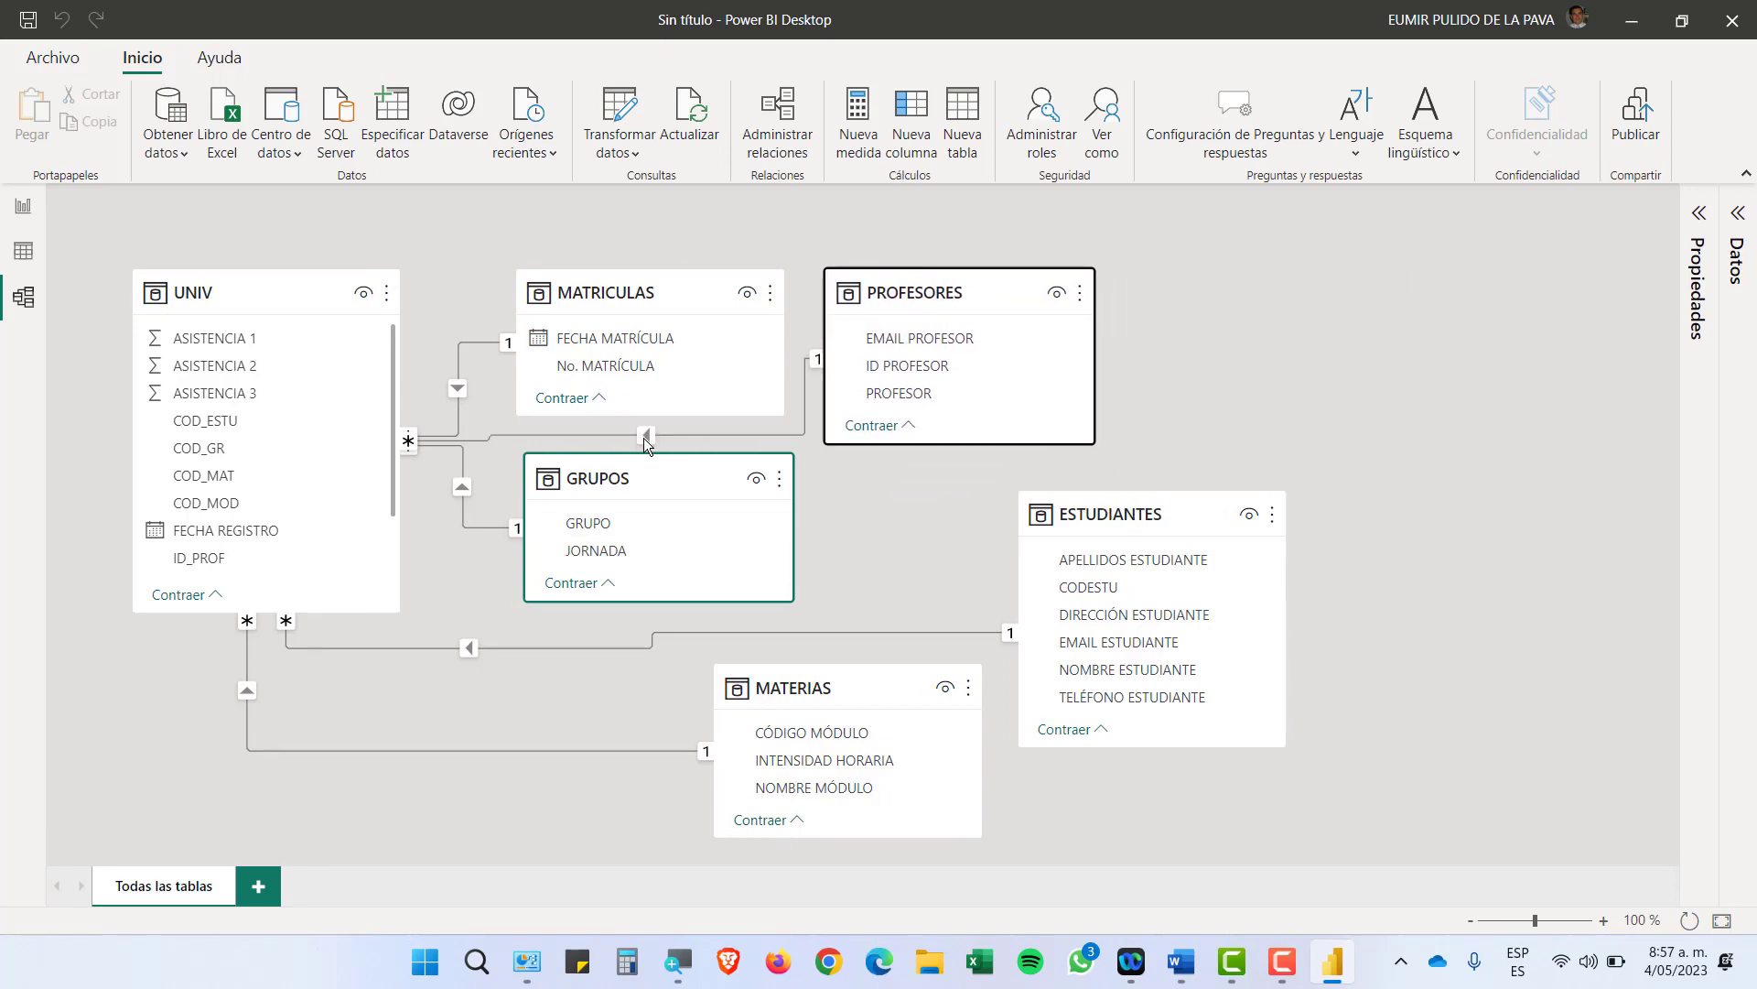
pyautogui.moveTo(1062, 518); pyautogui.dragTo(879, 497)
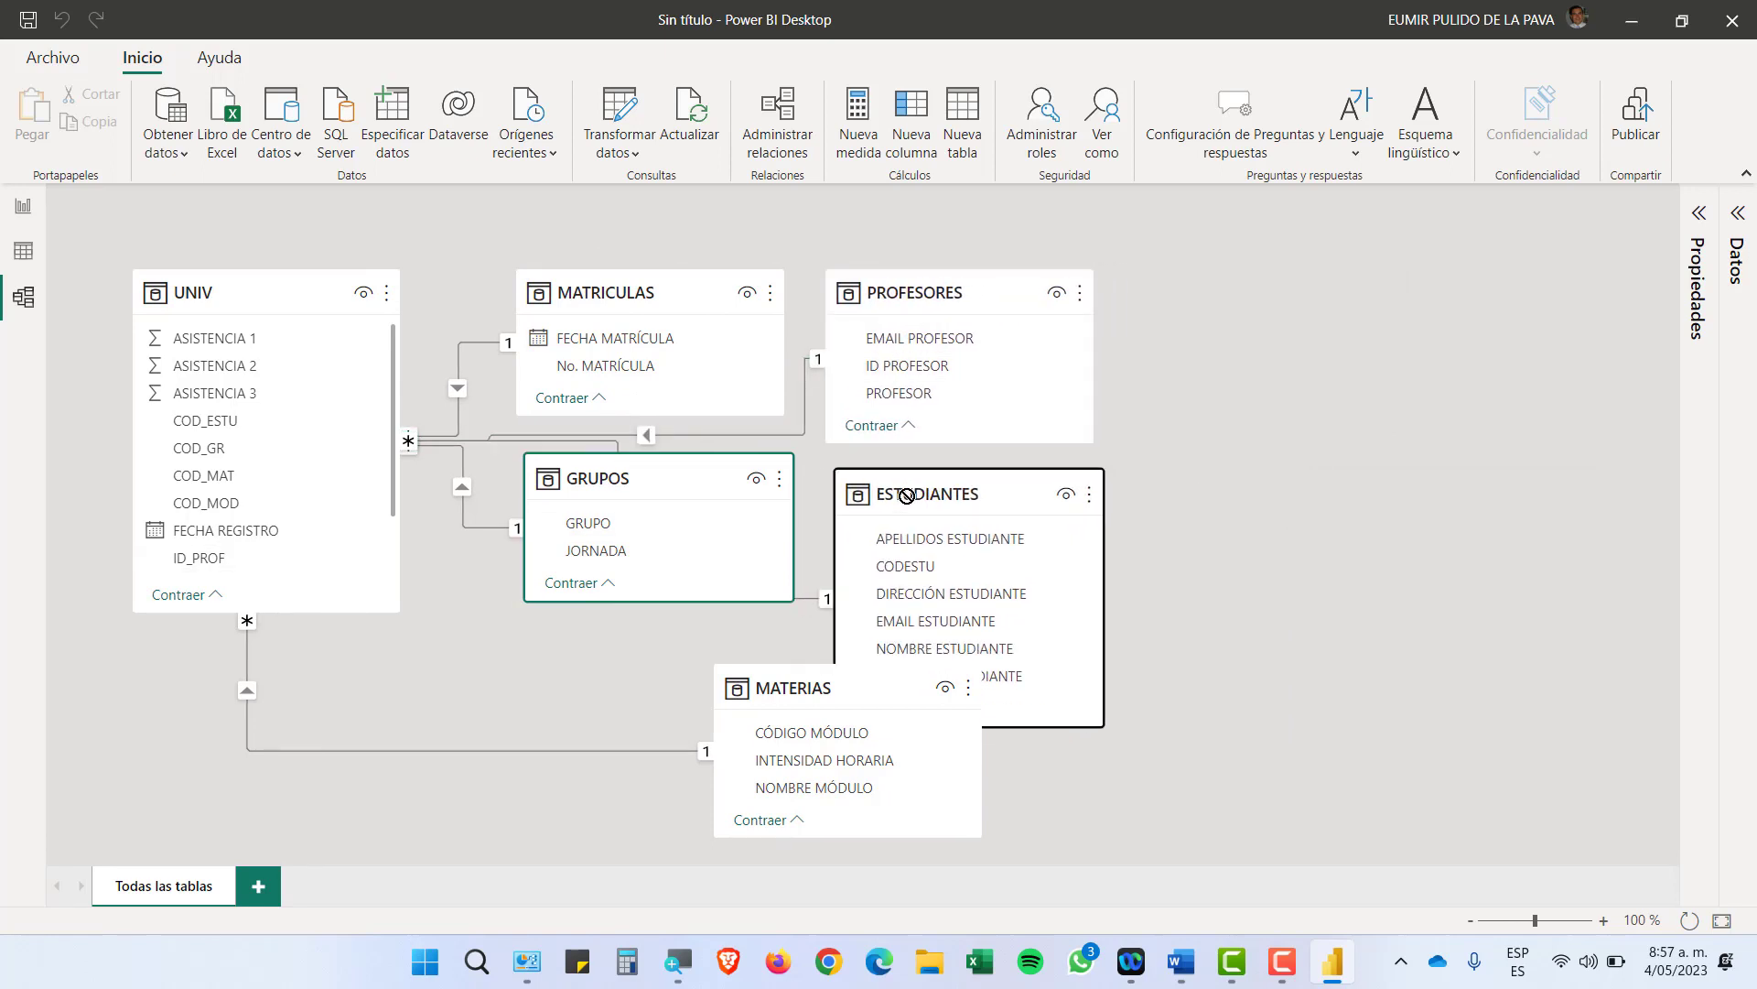
pyautogui.moveTo(827, 685); pyautogui.dragTo(608, 695)
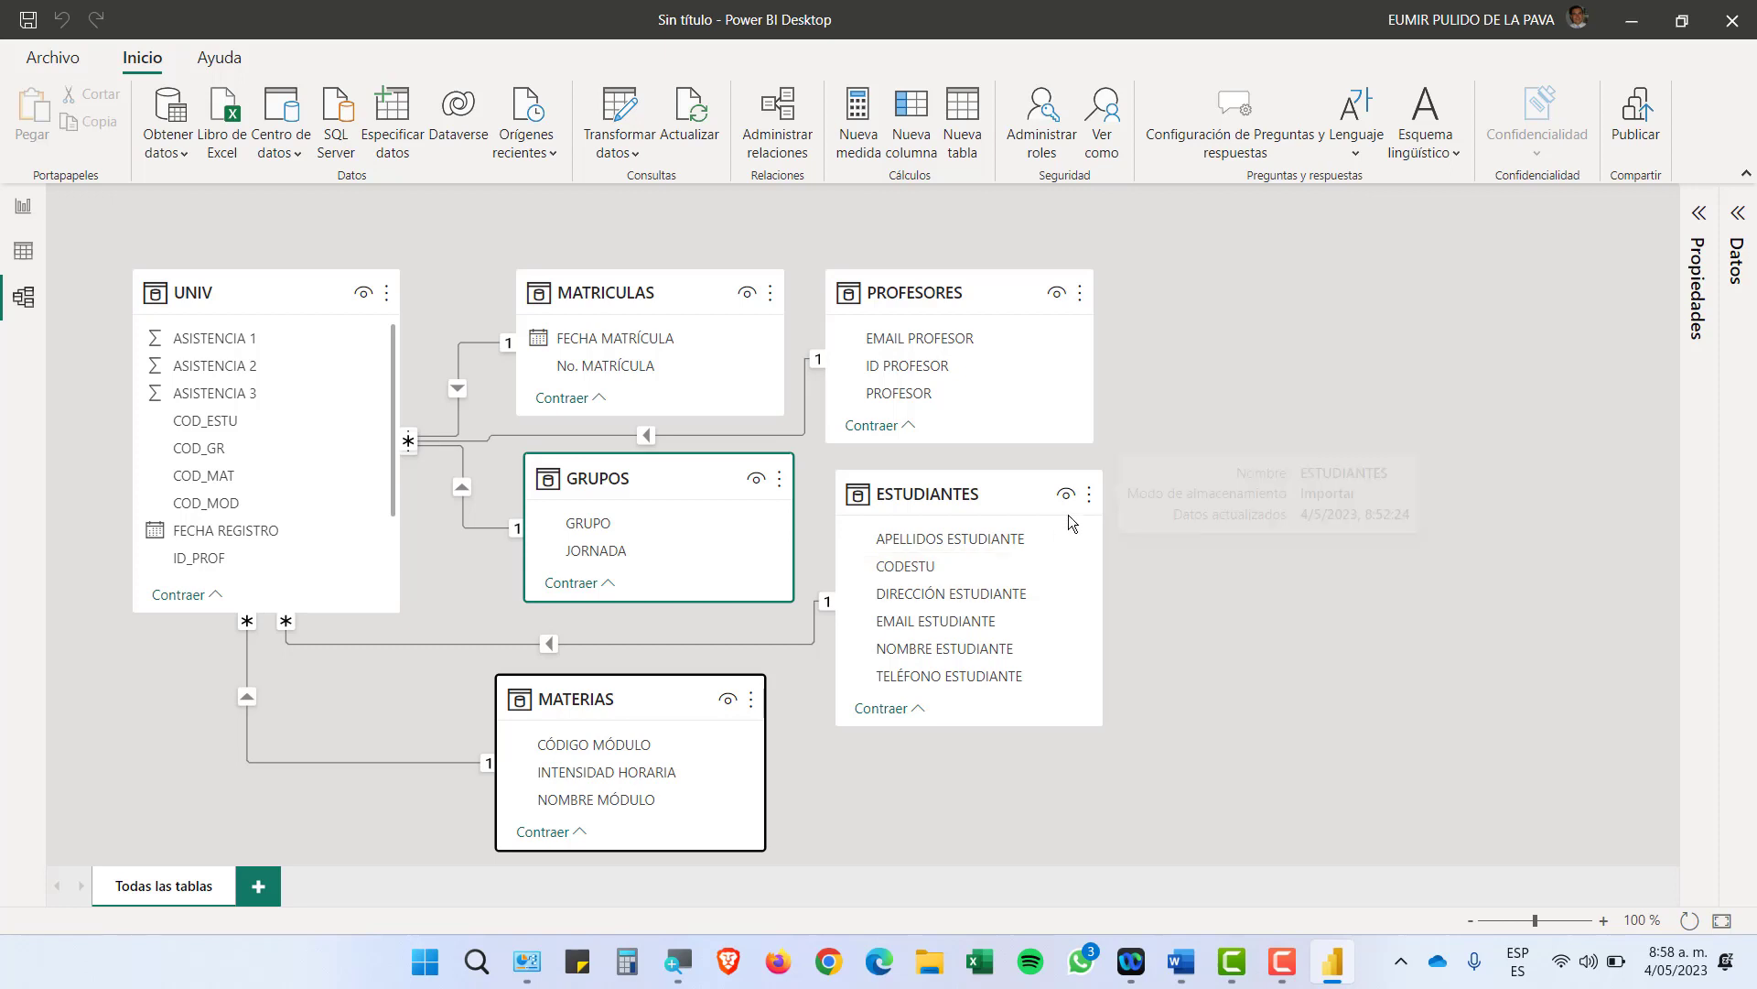
pyautogui.moveTo(1068, 514)
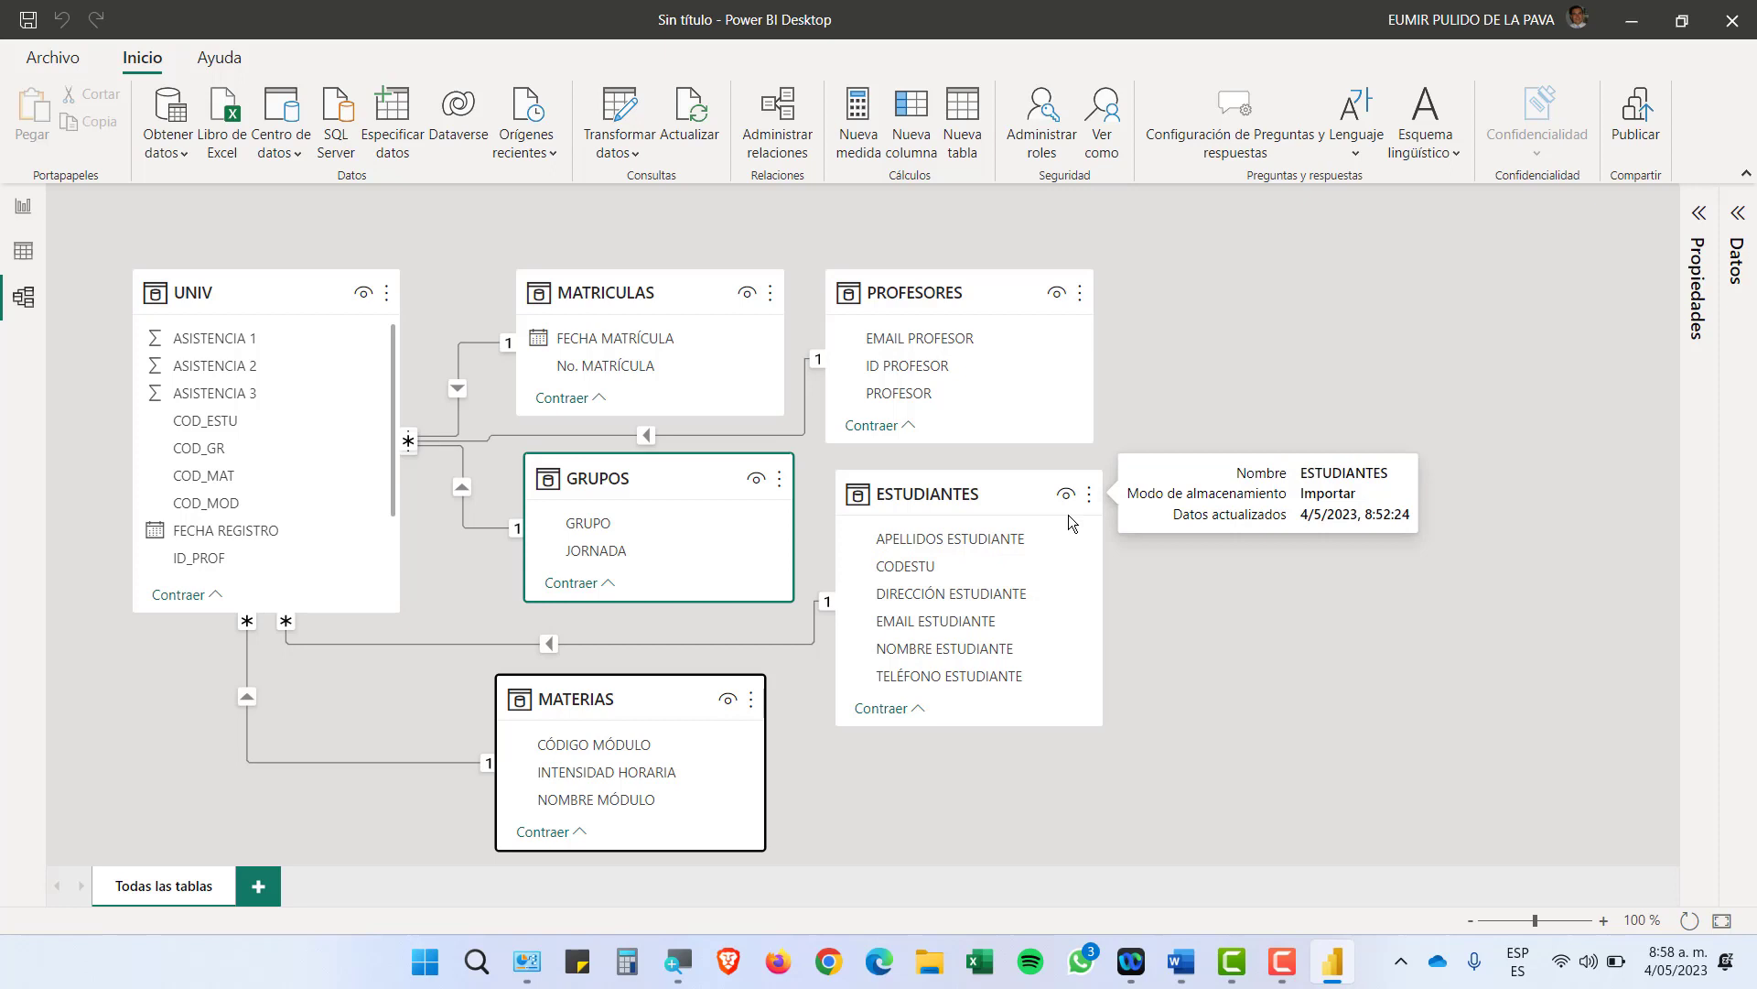